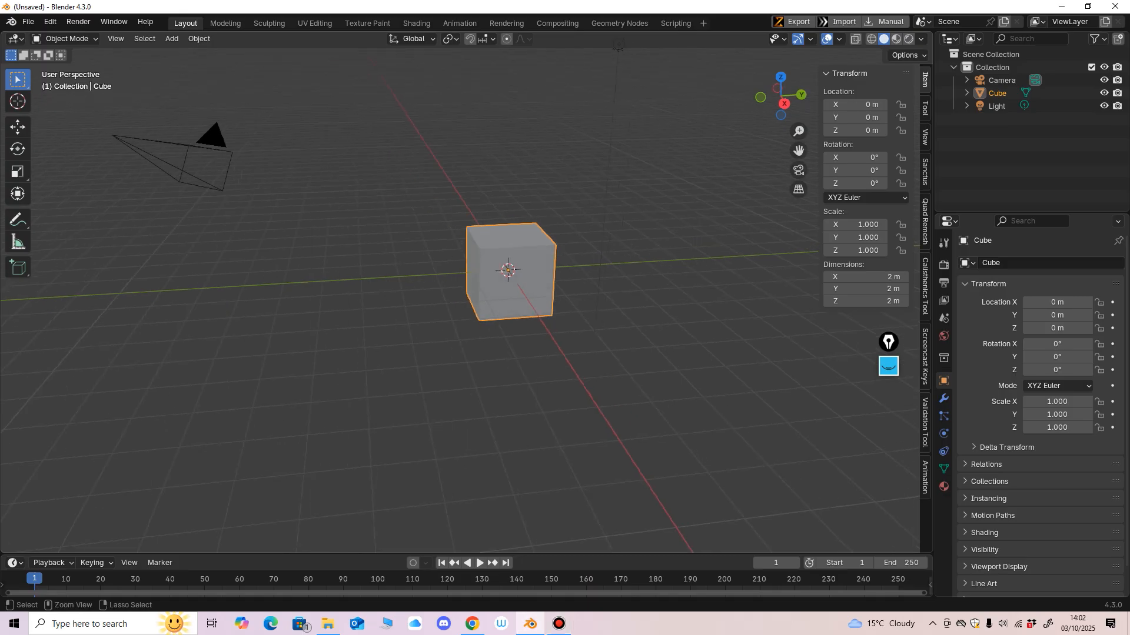
Turn on the wireframe geometry overlay for the 3D viewport.
{"action": "scroll", "coordinate": [493, 317], "scroll_direction": "up", "scroll_amount": 1}
{"action": "scroll", "coordinate": [509, 318], "scroll_direction": "up", "scroll_amount": 1}
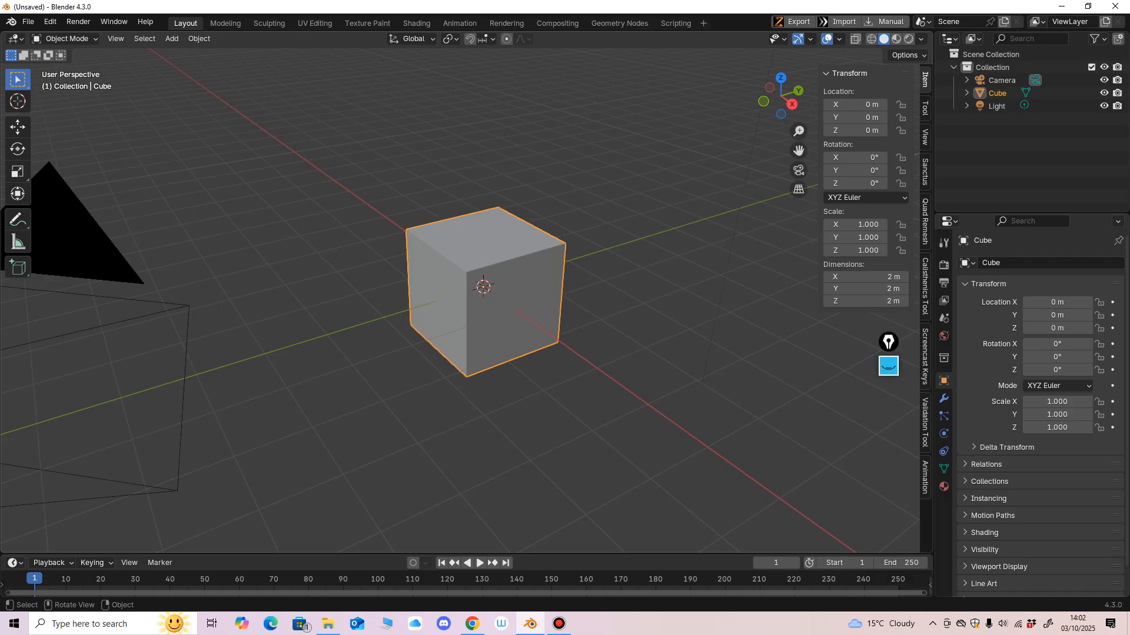
{"action": "middle_click_drag", "start_coordinate": [487, 360], "coordinate": [484, 360]}
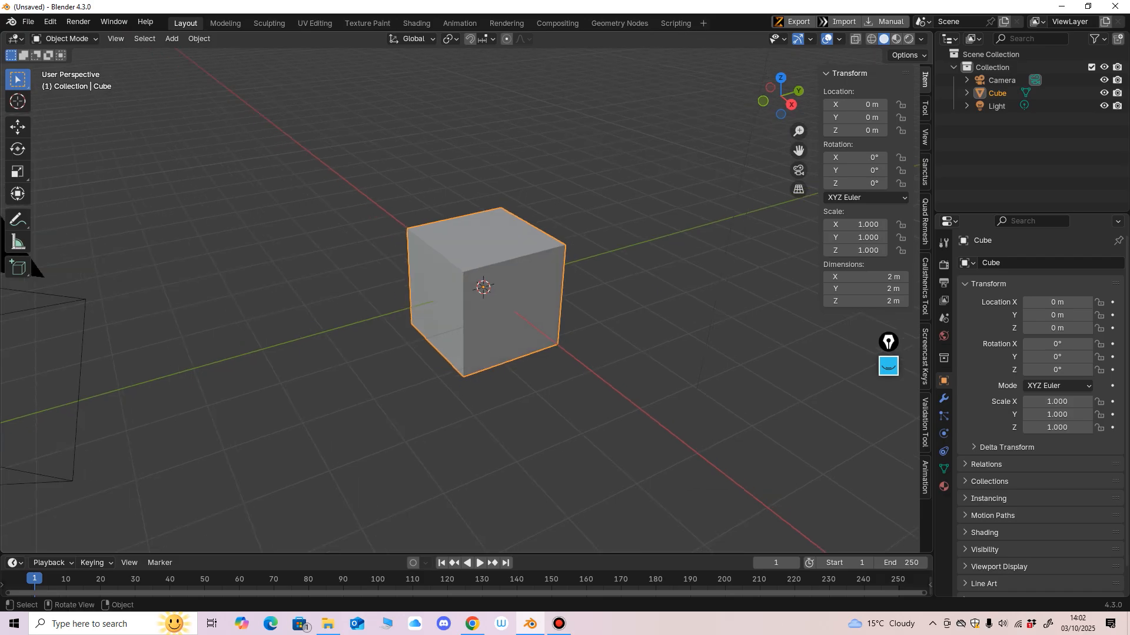
{"action": "left_click", "coordinate": [838, 39]}
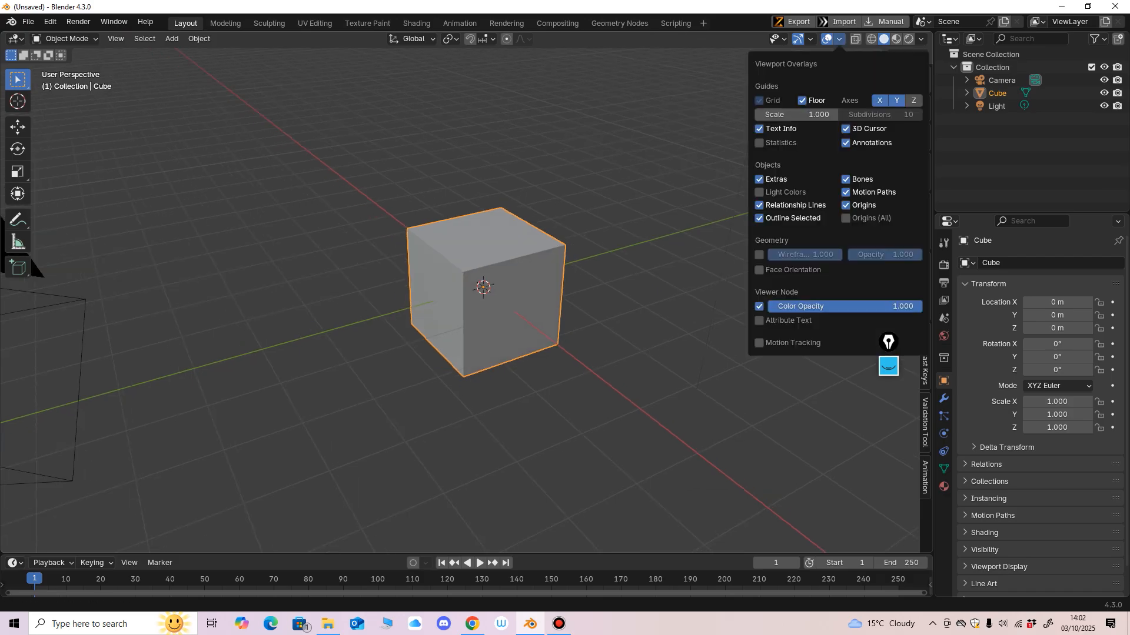
{"action": "left_click", "coordinate": [759, 254]}
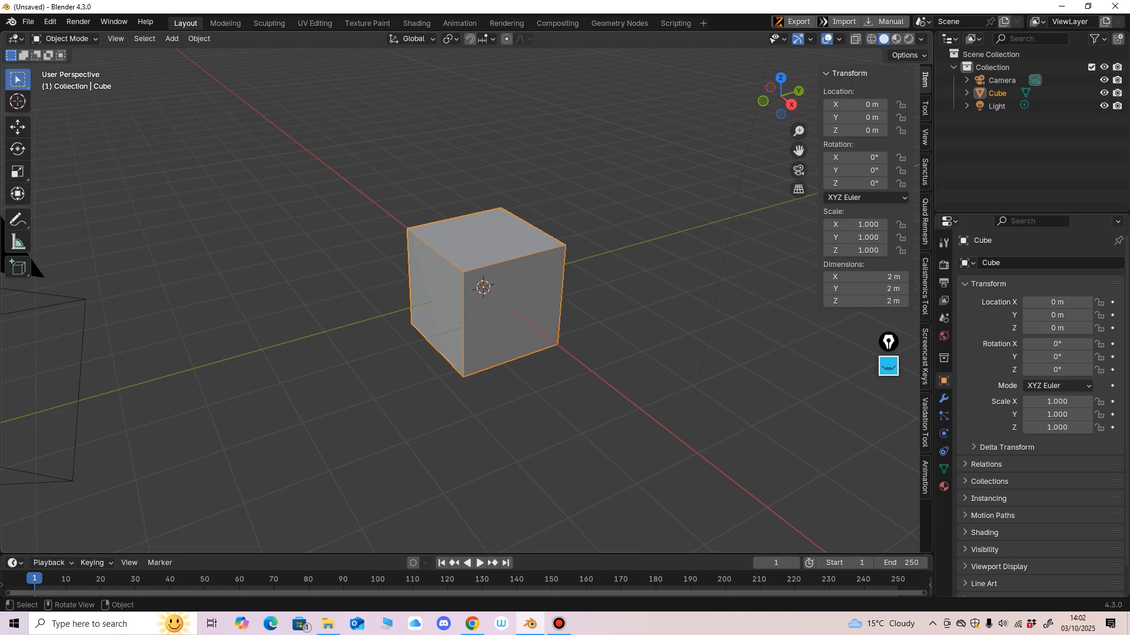
{"action": "middle_click_drag", "start_coordinate": [518, 353], "coordinate": [506, 348]}
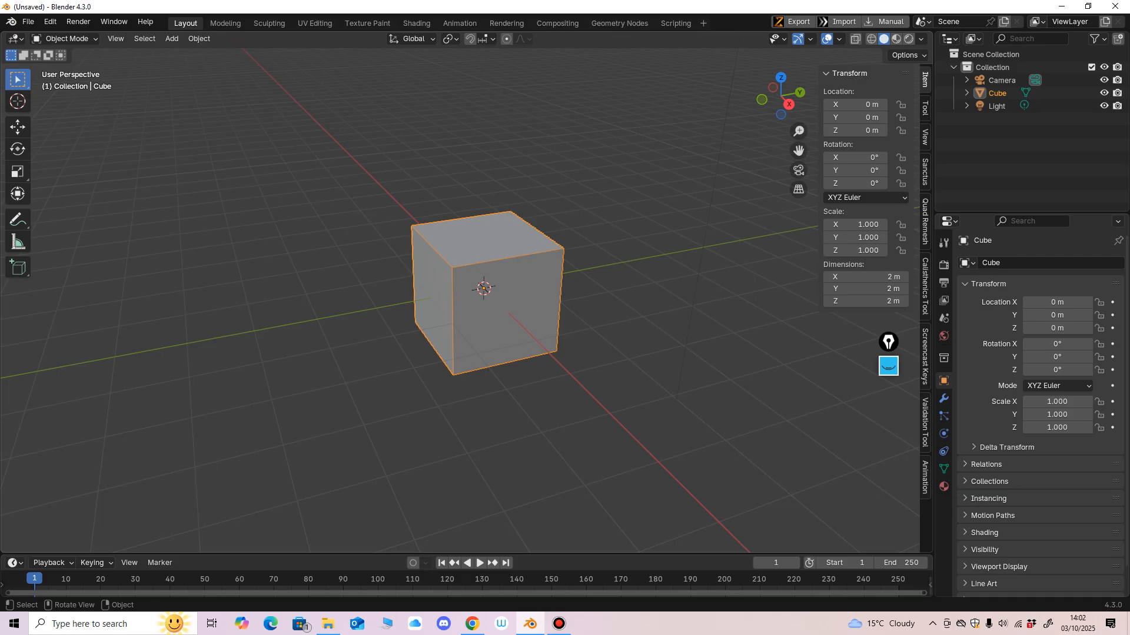
{"action": "middle_click_drag", "start_coordinate": [459, 330], "coordinate": [511, 306]}
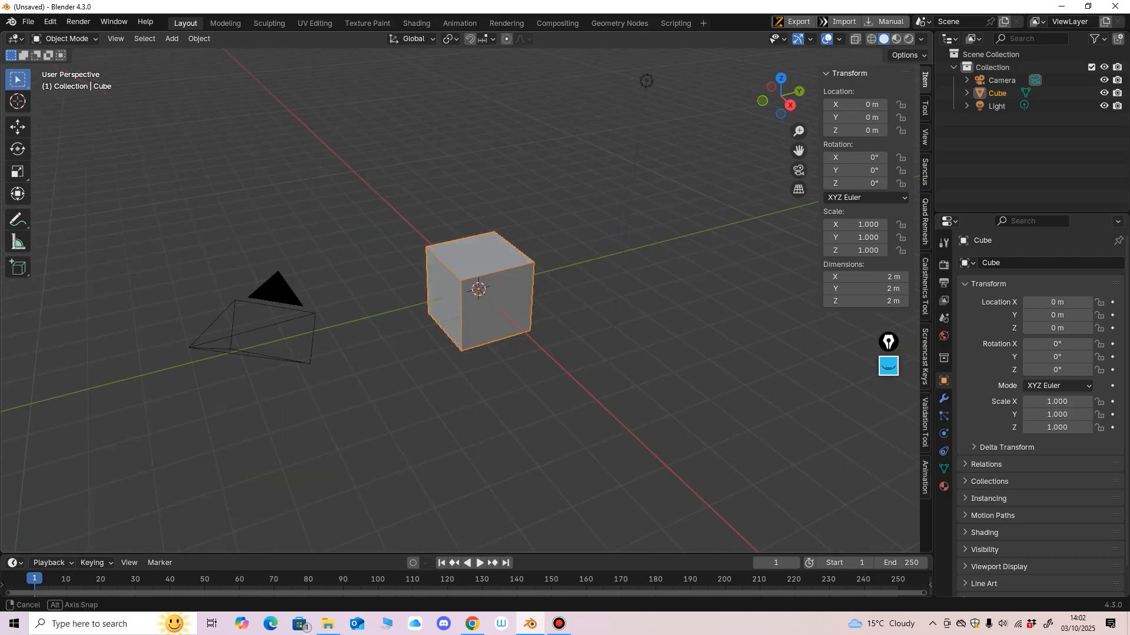
{"action": "middle_click_drag", "start_coordinate": [646, 80], "coordinate": [377, 124]}
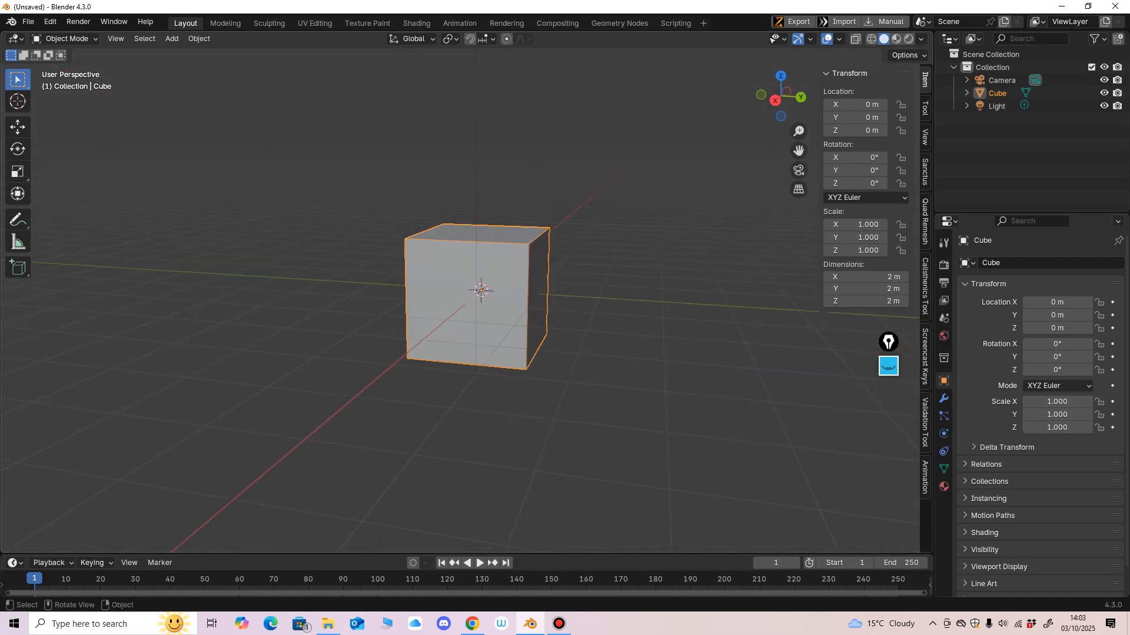
{"action": "middle_click_drag", "start_coordinate": [483, 295], "coordinate": [525, 331]}
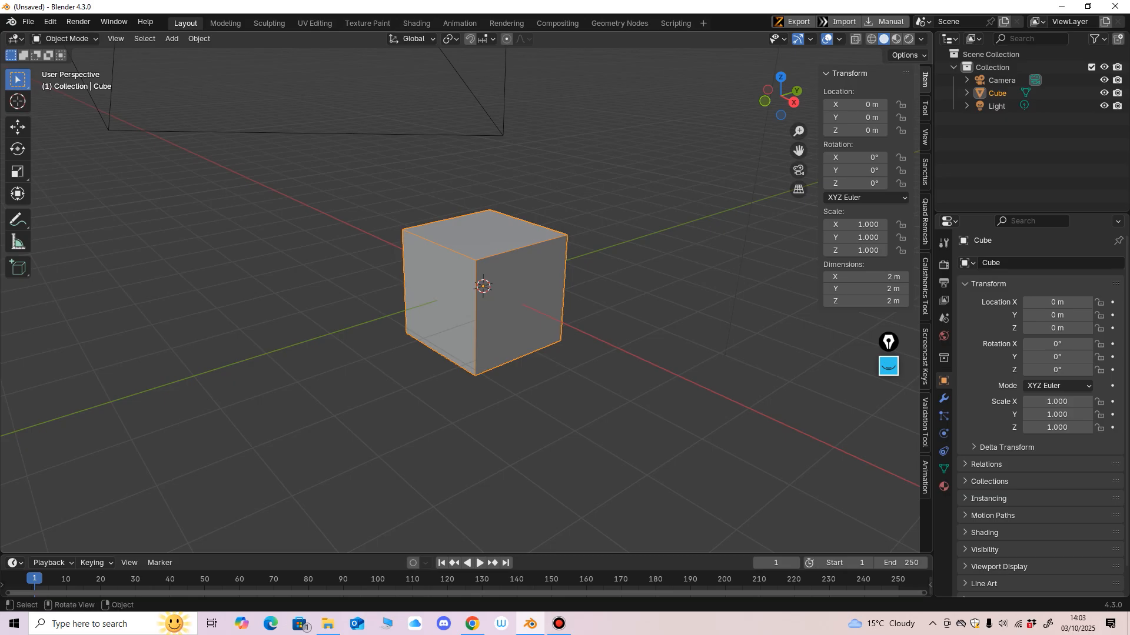
Reposition the collapsed floating annotation palette slightly and turn on the Screencast Keys display.
{"action": "left_click", "coordinate": [888, 365]}
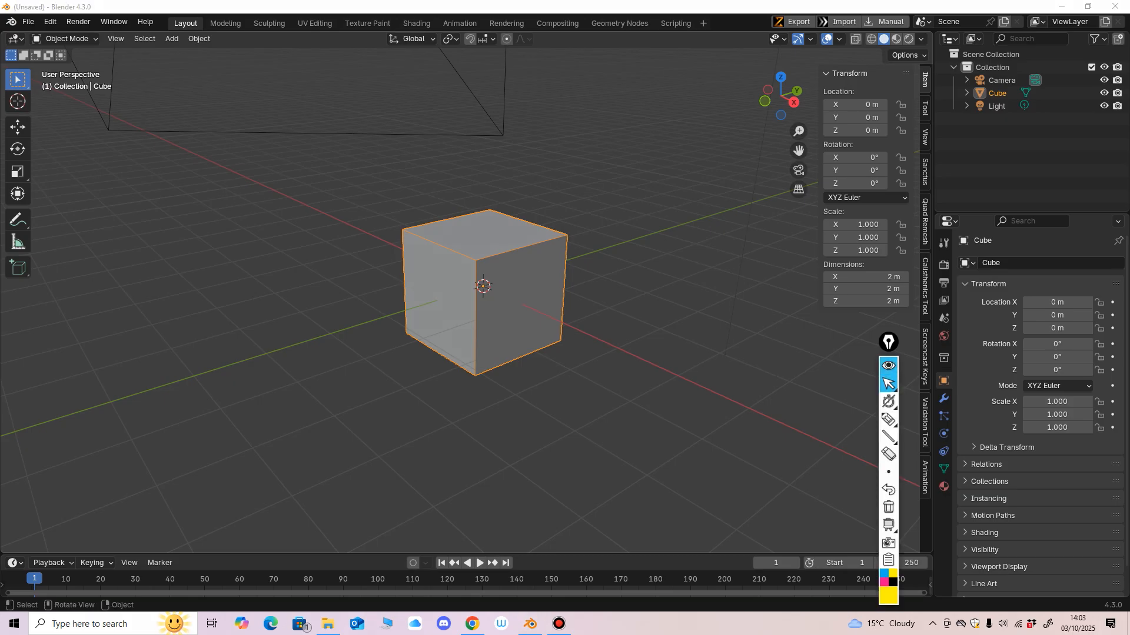
{"action": "left_click", "coordinate": [889, 366]}
{"action": "left_click_drag", "start_coordinate": [888, 344], "coordinate": [893, 328]}
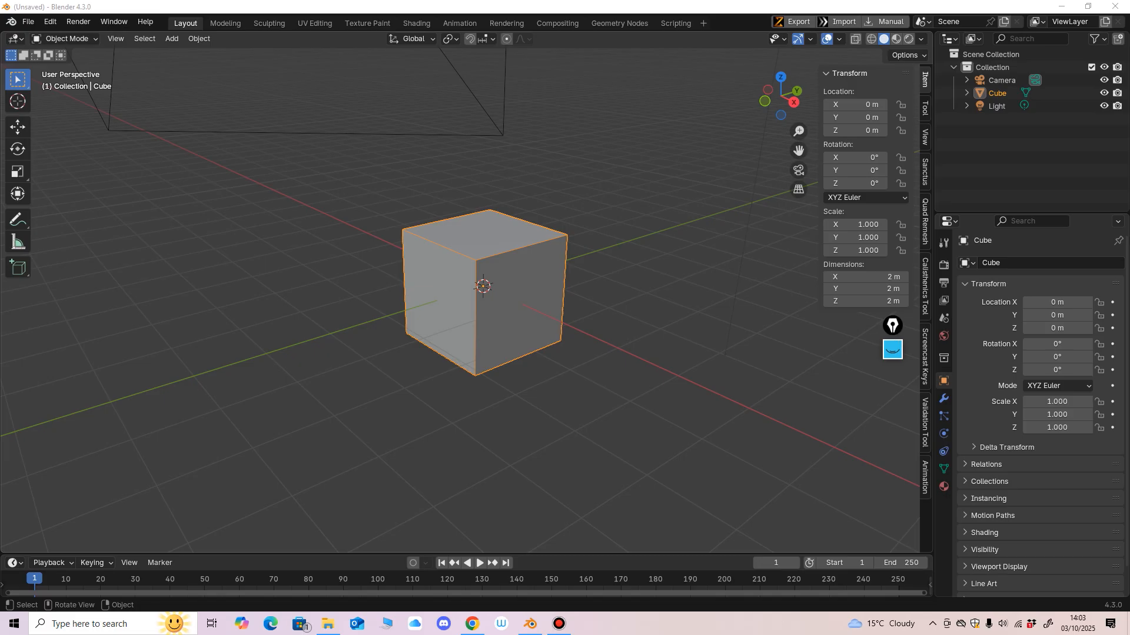
{"action": "left_click", "coordinate": [925, 356]}
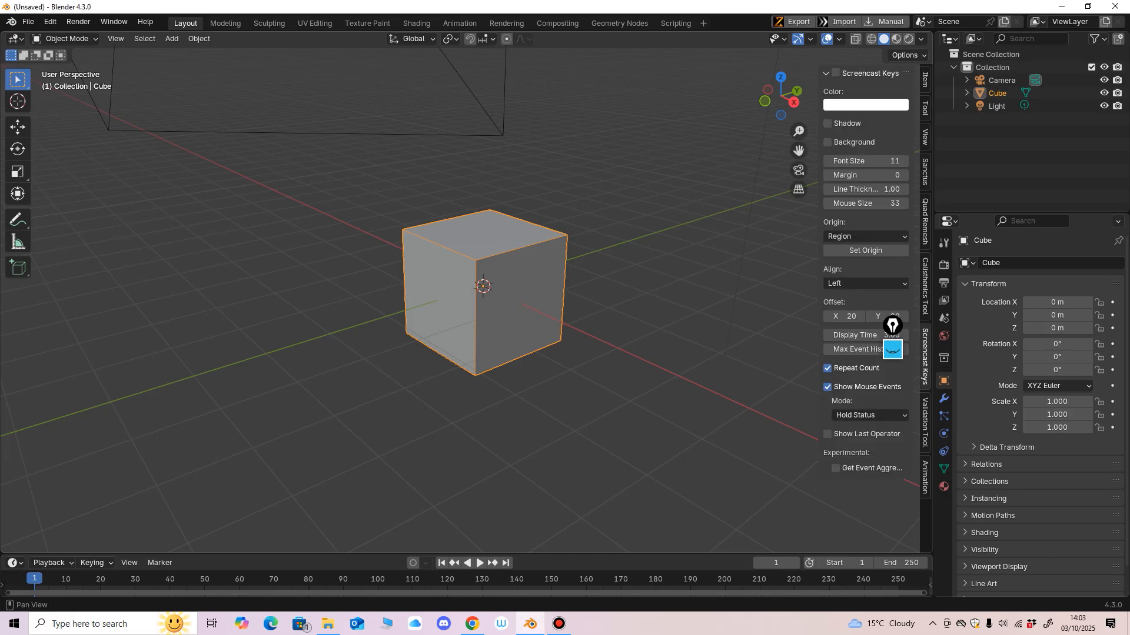
{"action": "left_click", "coordinate": [836, 72]}
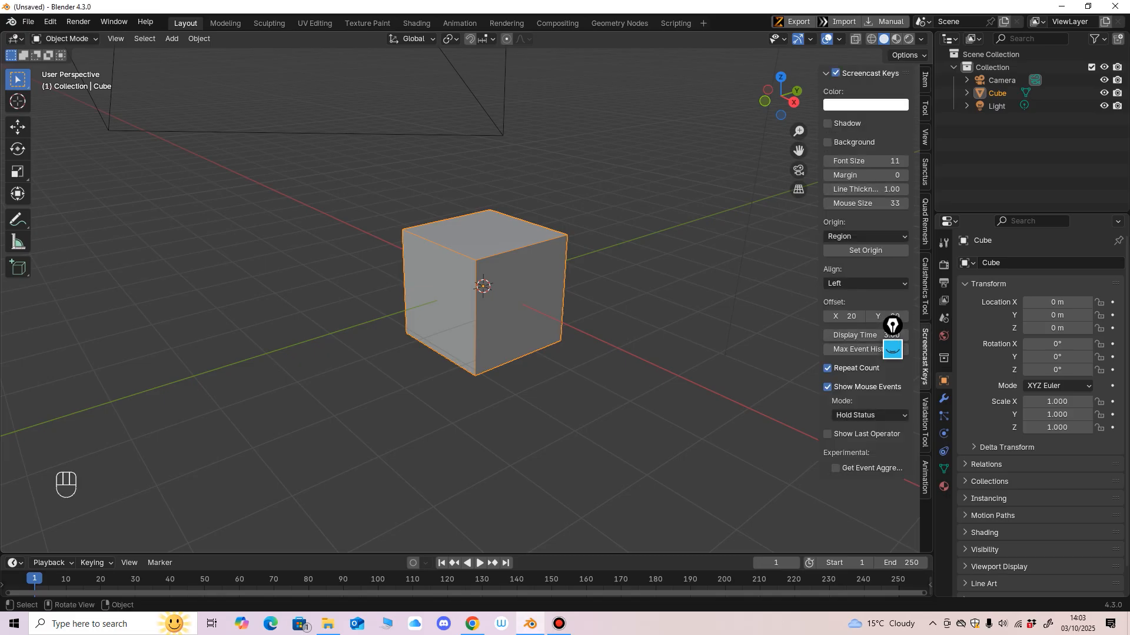
Bring back the transform properties in the viewport sidebar, select the cube and check the viewport overlay settings.
{"action": "middle_click_drag", "start_coordinate": [471, 329], "coordinate": [458, 392]}
{"action": "middle_click_drag", "start_coordinate": [458, 392], "coordinate": [576, 326]}
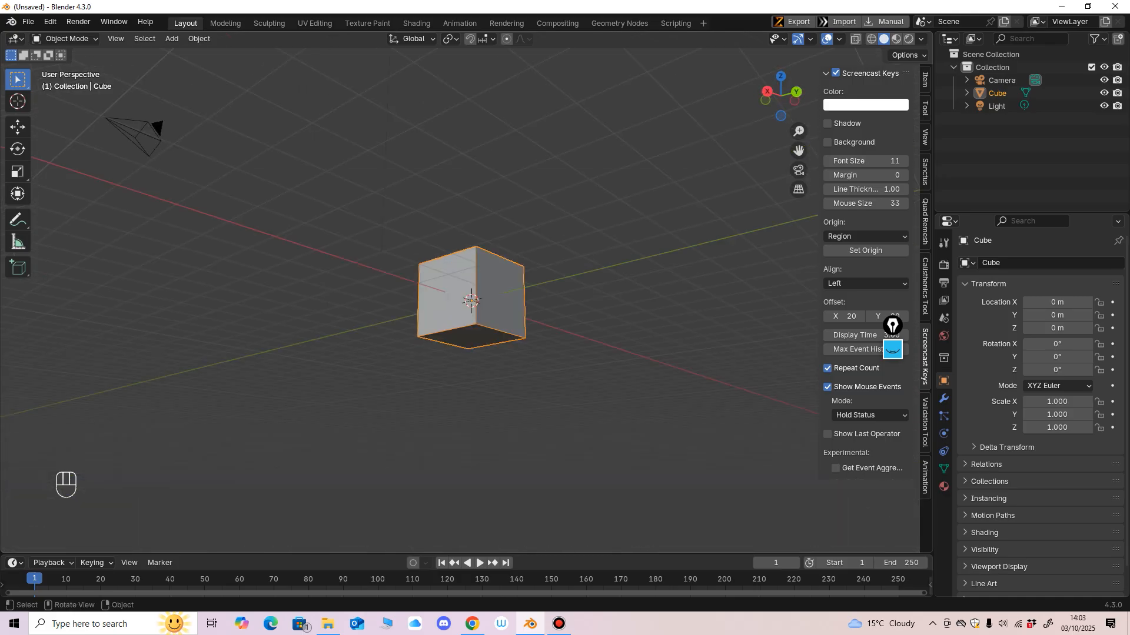
{"action": "left_click", "coordinate": [924, 79]}
{"action": "middle_click_drag", "start_coordinate": [441, 286], "coordinate": [480, 329]}
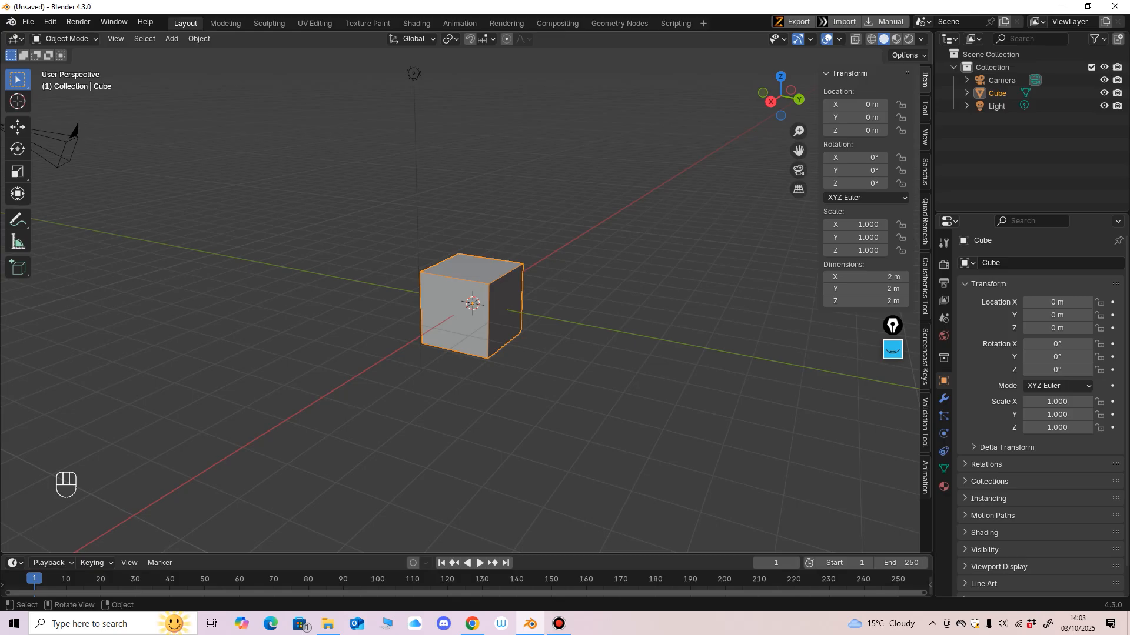
{"action": "left_click", "coordinate": [480, 324]}
{"action": "left_click", "coordinate": [839, 38]}
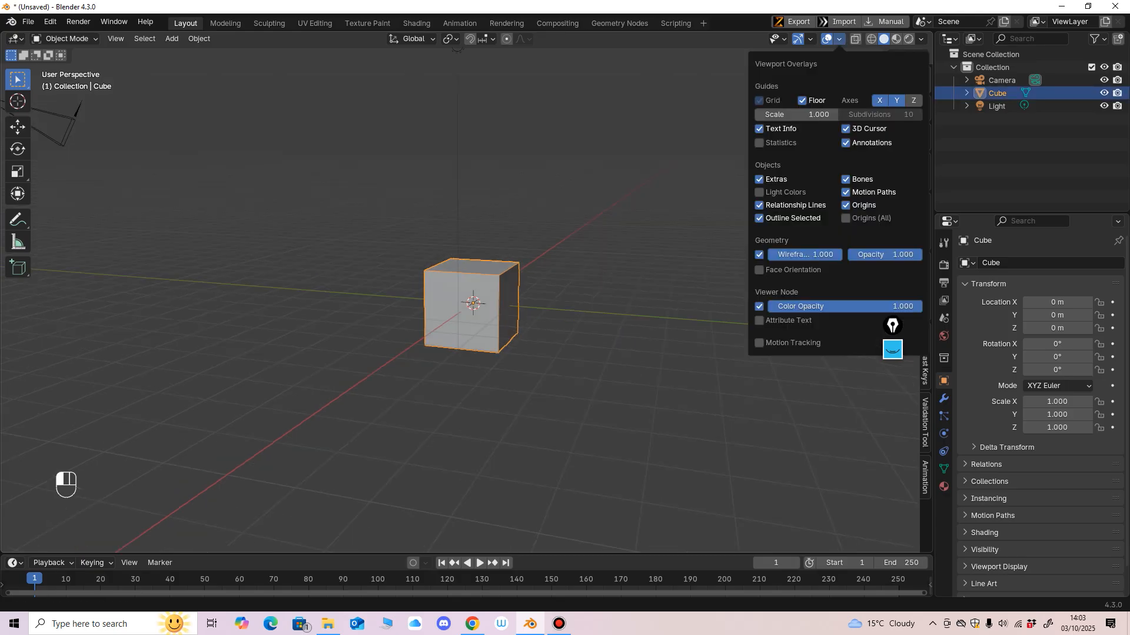
Set the cube's Z location to 1 m so that it rests on the grid floor.
{"action": "mouse_move", "coordinate": [529, 147]}
{"action": "middle_mouse_down"}
{"action": "mouse_move", "coordinate": [512, 179]}
{"action": "mouse_move", "coordinate": [528, 158]}
{"action": "middle_mouse_up"}
{"action": "scroll", "coordinate": [510, 176], "scroll_direction": "up", "scroll_amount": 2}
{"action": "middle_click_drag", "start_coordinate": [528, 157], "coordinate": [544, 134], "text": "shift"}
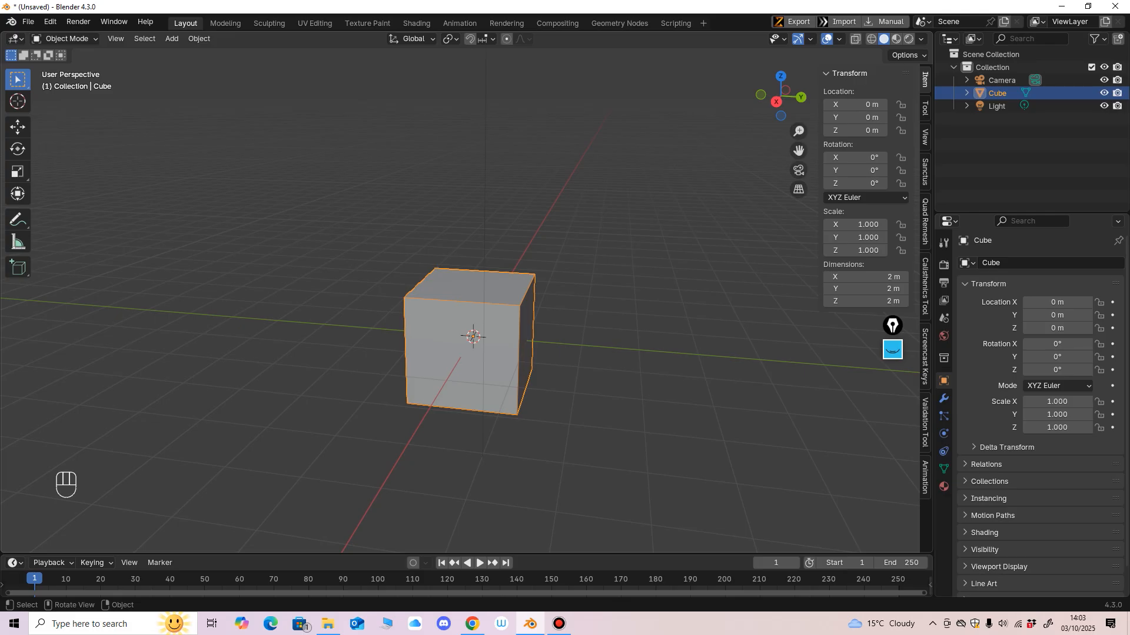
{"action": "mouse_move", "coordinate": [483, 282]}
{"action": "middle_mouse_down"}
{"action": "mouse_move", "coordinate": [461, 294]}
{"action": "mouse_move", "coordinate": [473, 273]}
{"action": "middle_mouse_up"}
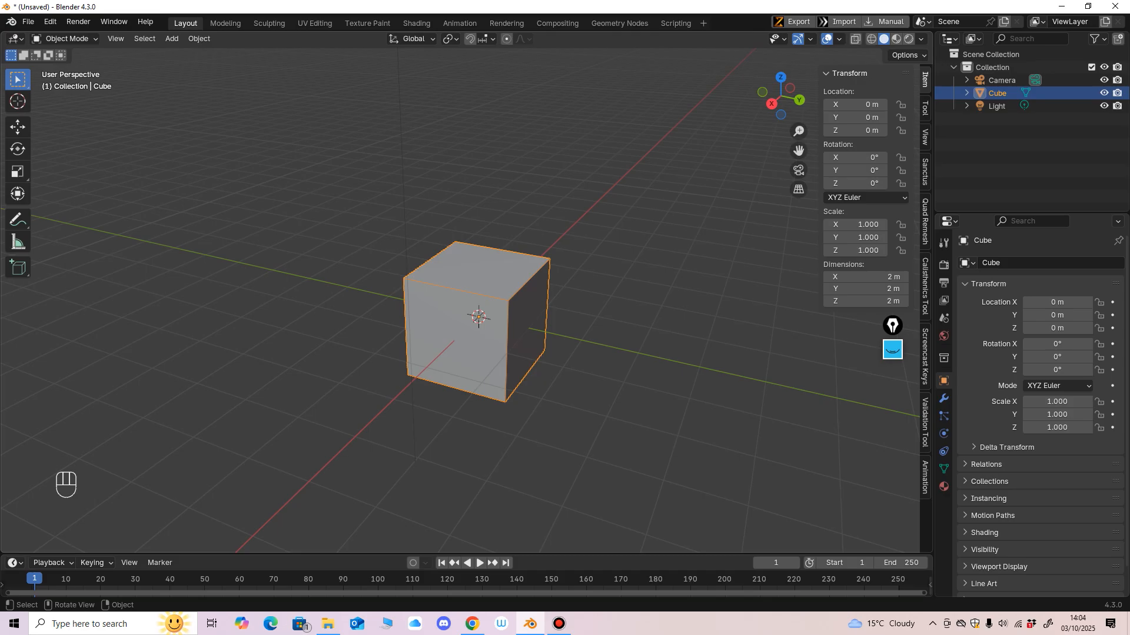
{"action": "middle_click_drag", "start_coordinate": [500, 353], "coordinate": [526, 356]}
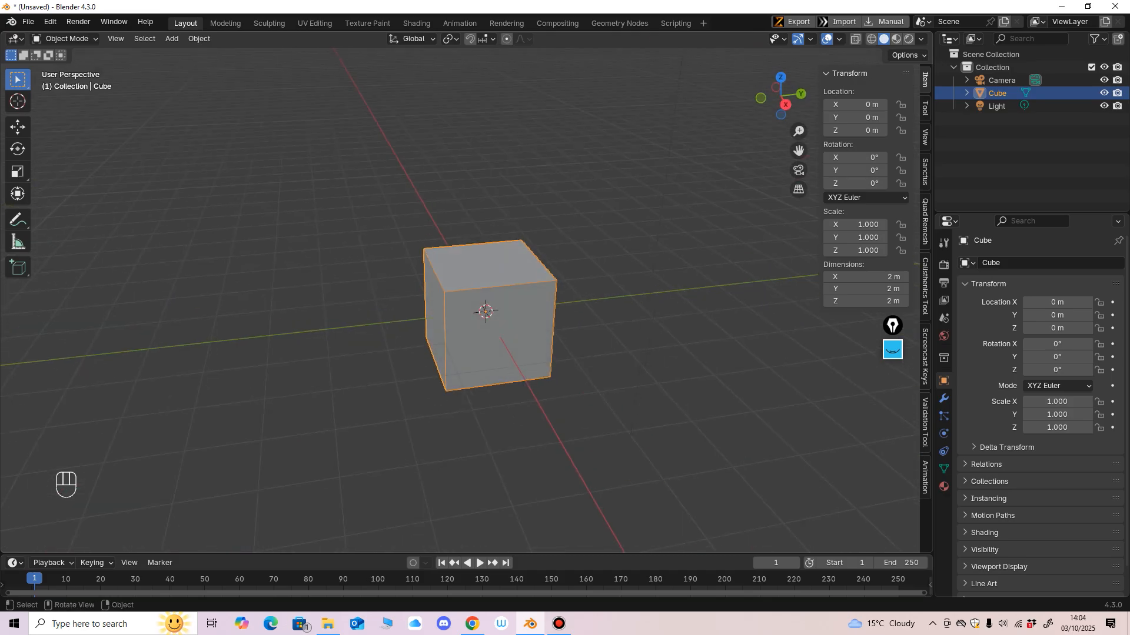
{"action": "left_click", "coordinate": [855, 131]}
{"action": "type", "text": "1"}
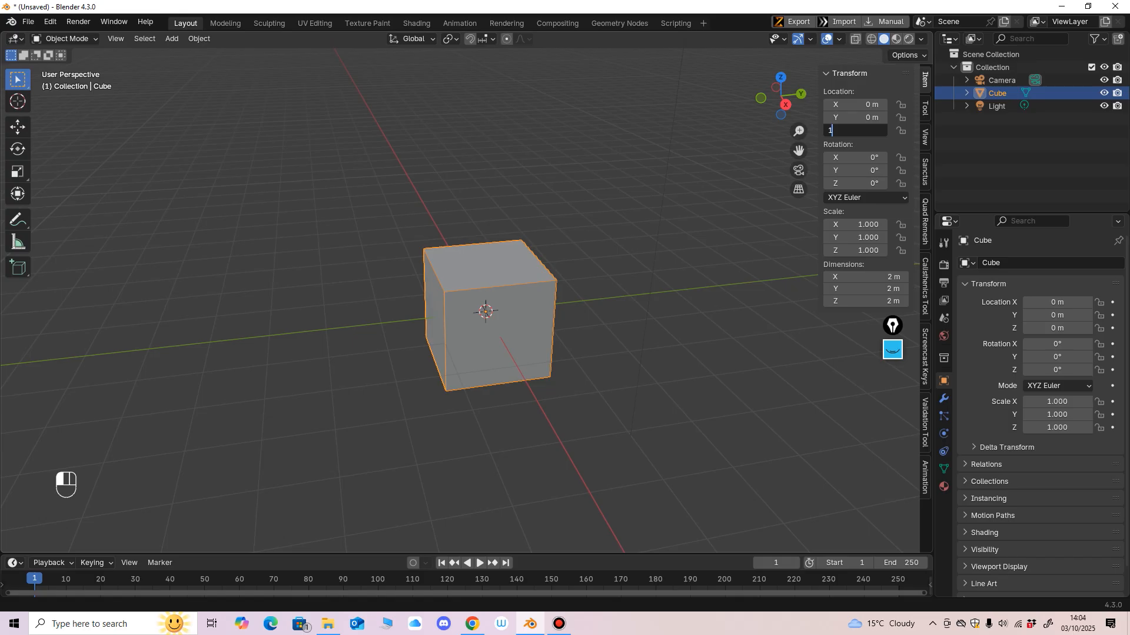
{"action": "key", "text": "Return"}
Examine the cube and its position on the grid floor from several sides and distances.
{"action": "middle_click_drag", "start_coordinate": [506, 353], "coordinate": [530, 351]}
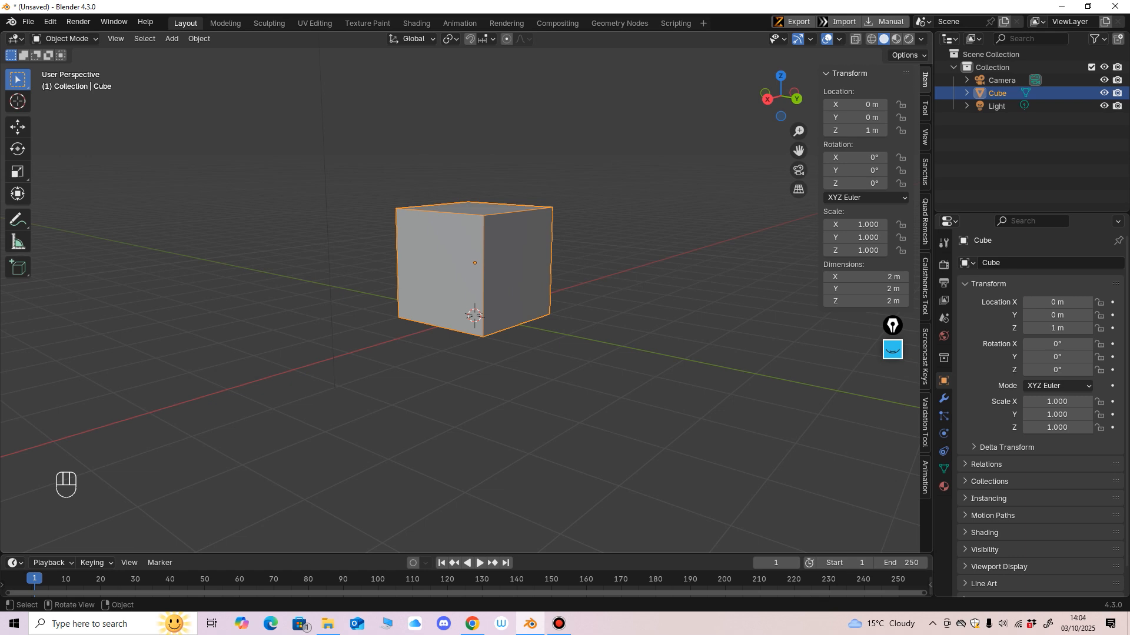
{"action": "scroll", "coordinate": [474, 294], "scroll_direction": "down", "scroll_amount": 1}
{"action": "middle_click_drag", "start_coordinate": [518, 282], "coordinate": [401, 291]}
{"action": "scroll", "coordinate": [401, 291], "scroll_direction": "up", "scroll_amount": 1}
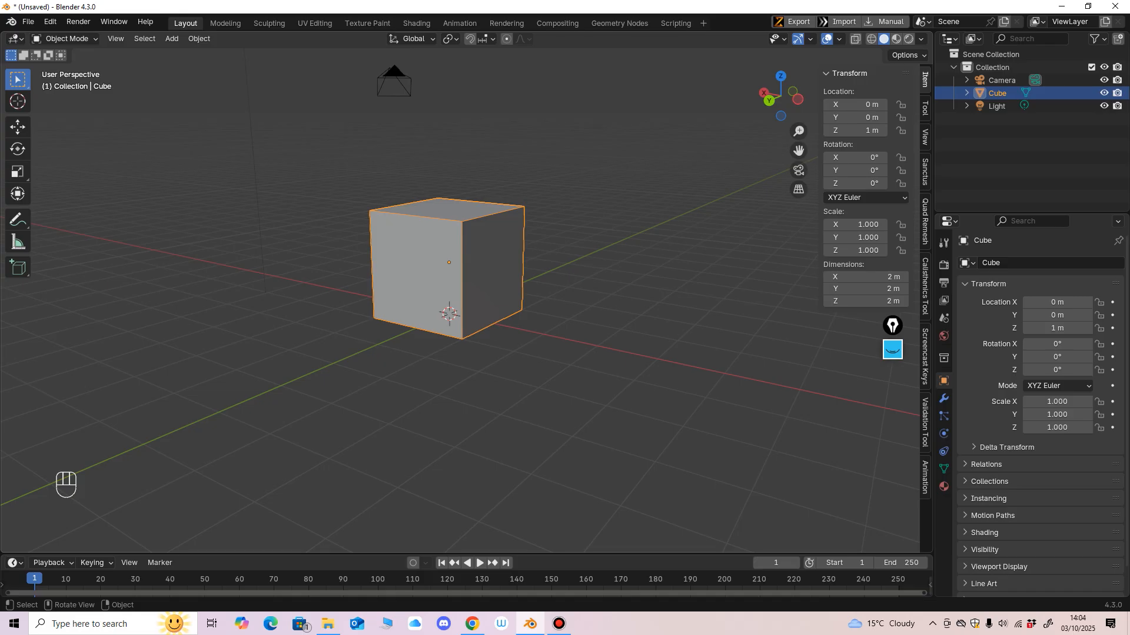
{"action": "middle_click_drag", "start_coordinate": [448, 283], "coordinate": [494, 283]}
{"action": "middle_click_drag", "start_coordinate": [495, 284], "coordinate": [512, 329], "text": "ctrl"}
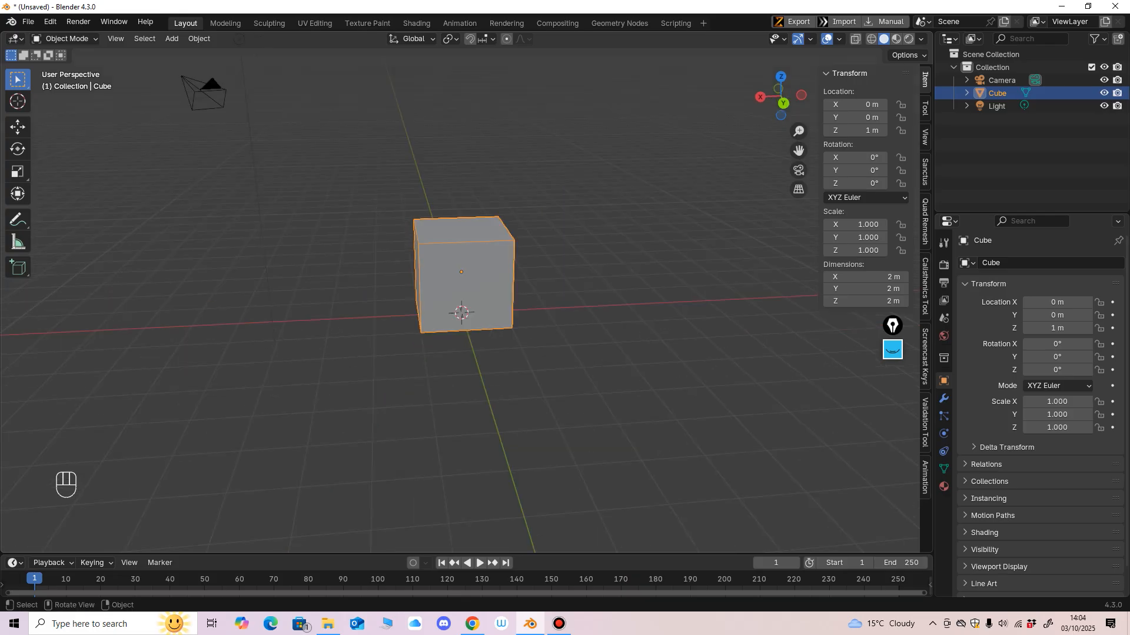
{"action": "middle_click_drag", "start_coordinate": [471, 294], "coordinate": [542, 271]}
{"action": "middle_click_drag", "start_coordinate": [530, 276], "coordinate": [534, 299]}
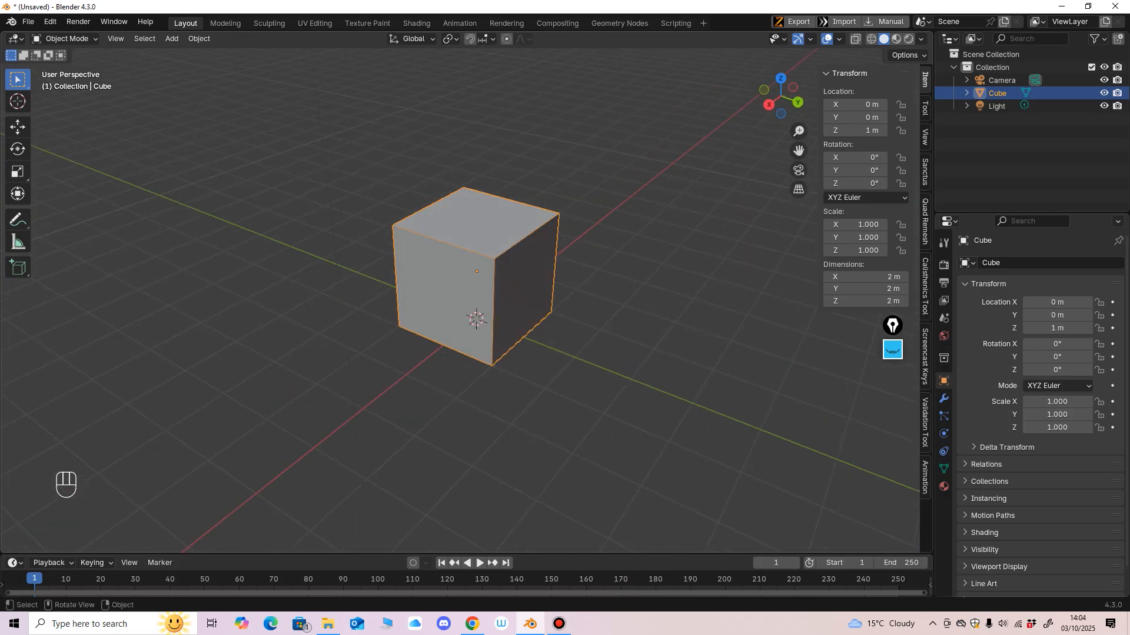
{"action": "middle_click_drag", "start_coordinate": [470, 295], "coordinate": [541, 277]}
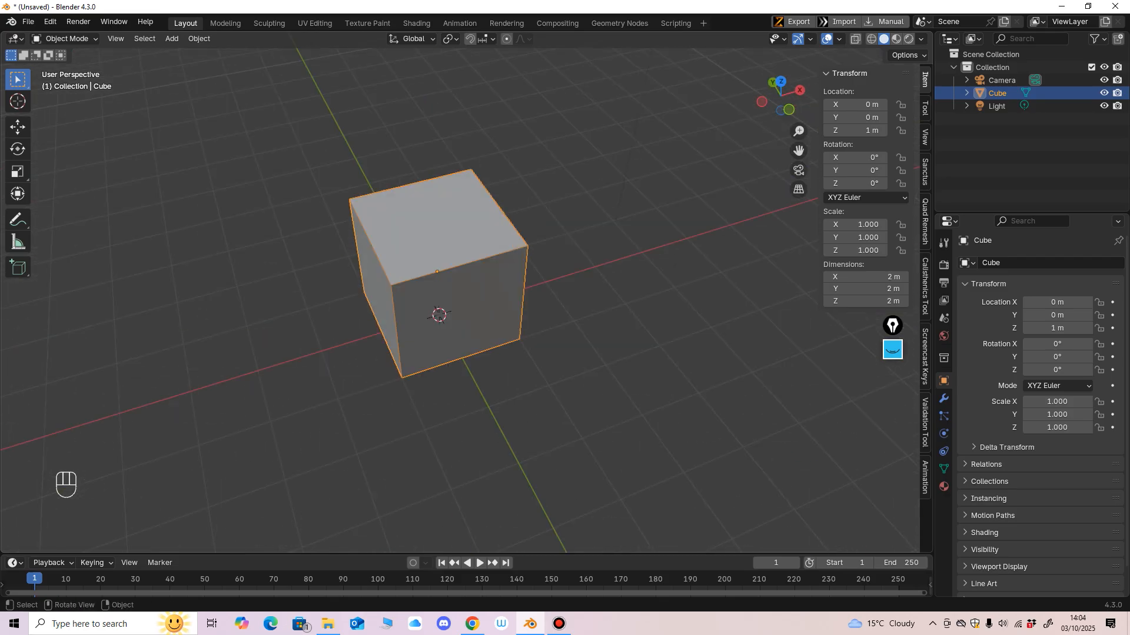
{"action": "middle_click_drag", "start_coordinate": [470, 294], "coordinate": [488, 324]}
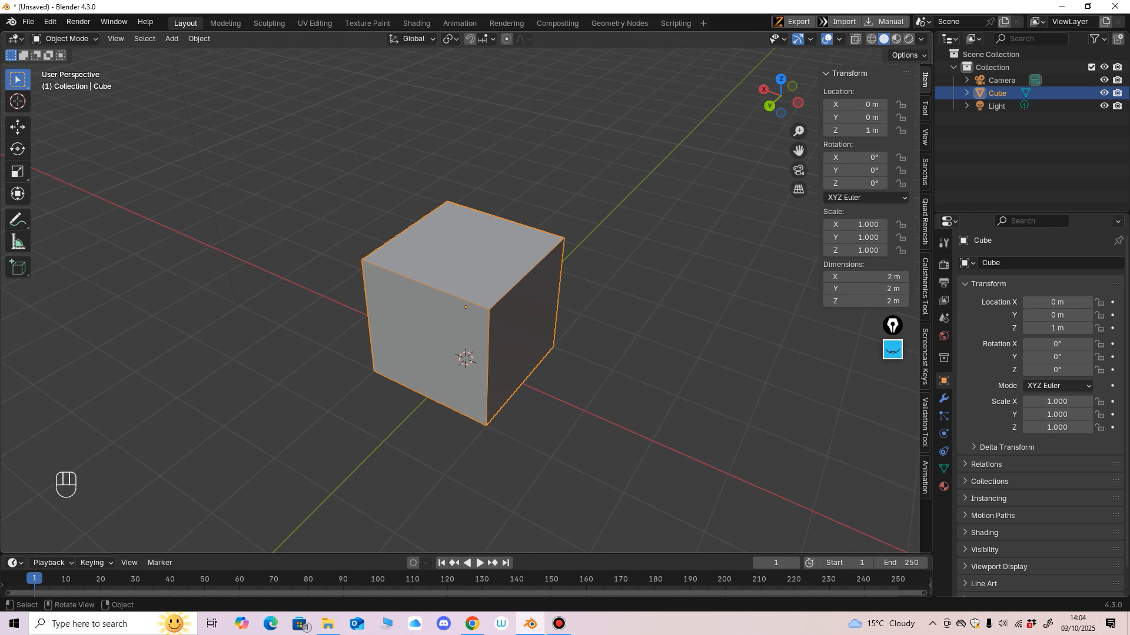
{"action": "middle_click_drag", "start_coordinate": [470, 295], "coordinate": [559, 247]}
{"action": "middle_click_drag", "start_coordinate": [471, 295], "coordinate": [400, 324]}
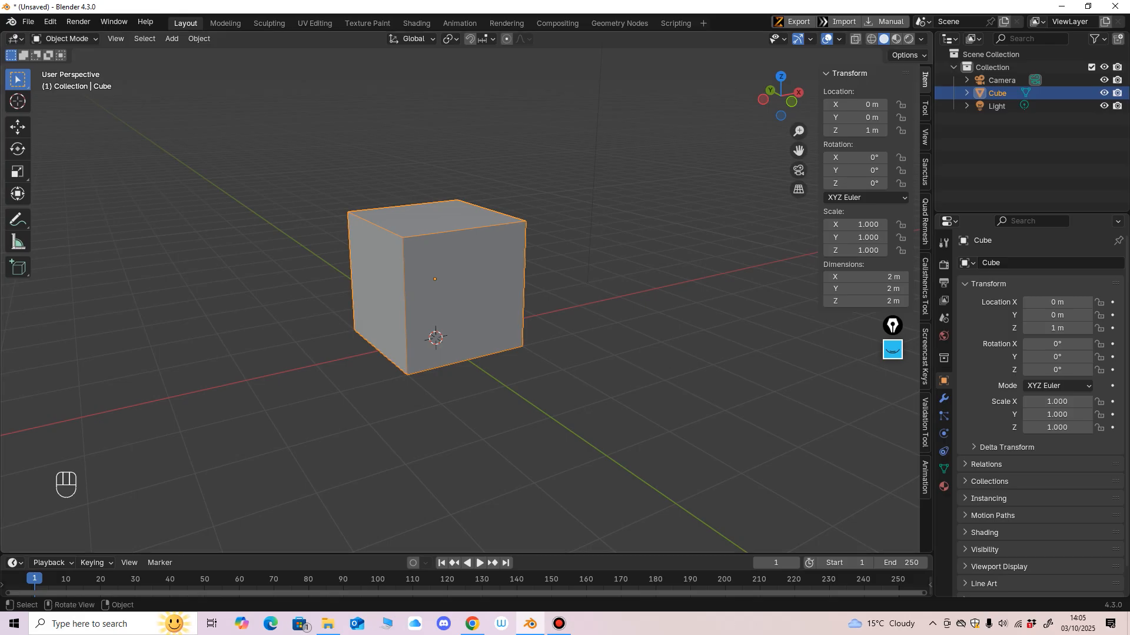
{"action": "middle_click_drag", "start_coordinate": [459, 329], "coordinate": [432, 378]}
{"action": "middle_click_drag", "start_coordinate": [433, 377], "coordinate": [447, 376]}
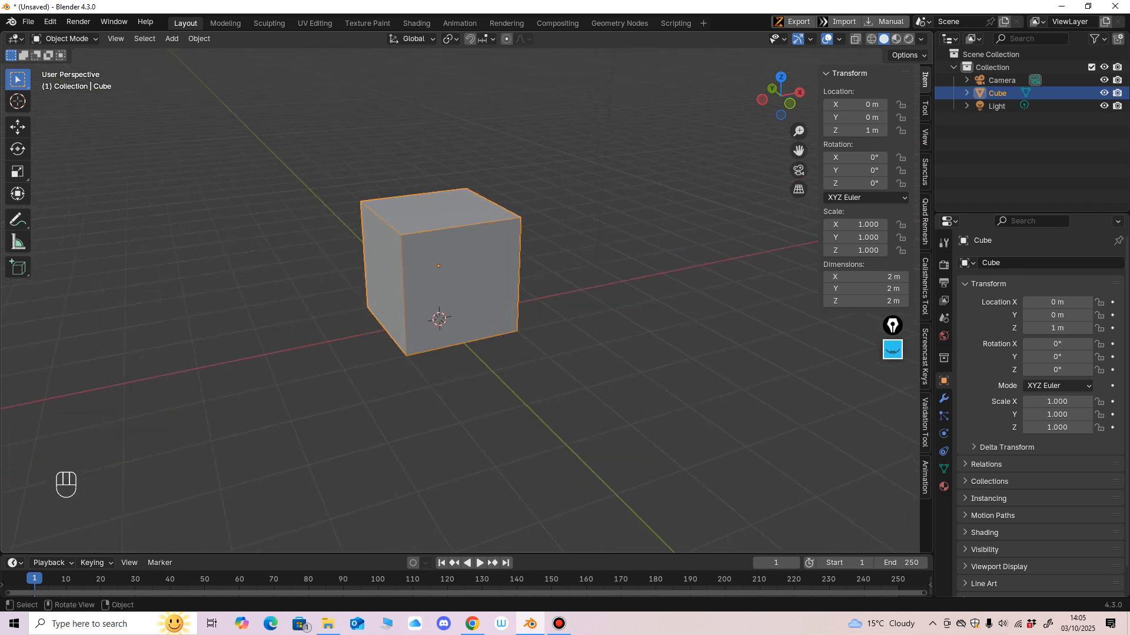
Sketch a yellow freehand light source beside the cube, with rays and an arrow aimed at the cube.
{"action": "left_click", "coordinate": [892, 350]}
{"action": "middle_click_drag", "start_coordinate": [506, 353], "coordinate": [459, 335], "text": "shift"}
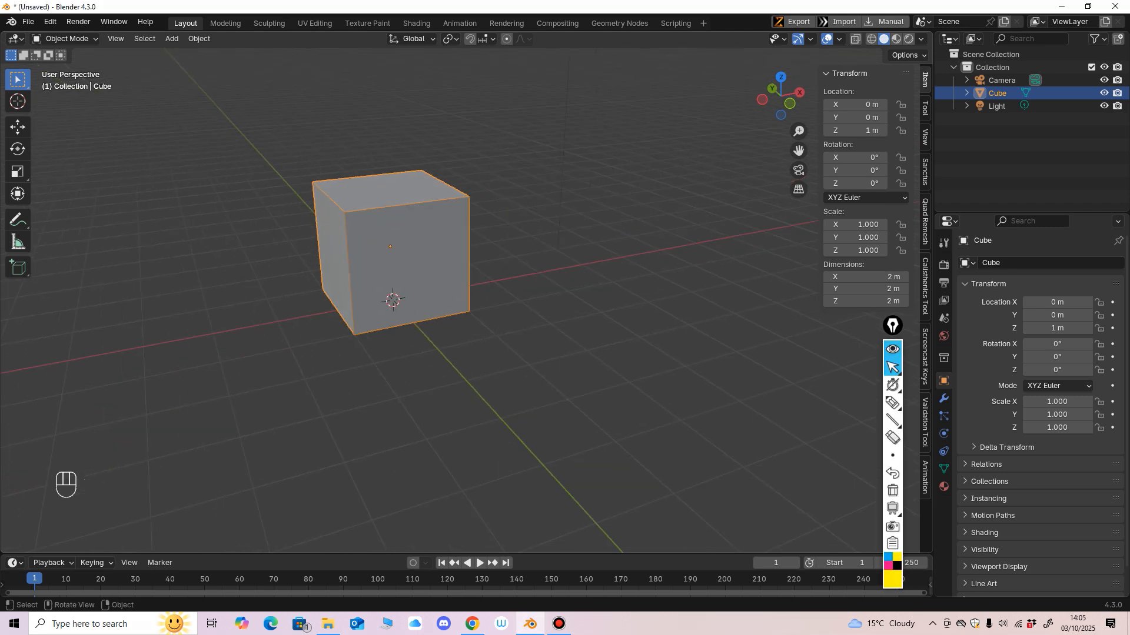
{"action": "left_click", "coordinate": [893, 403]}
{"action": "mouse_move", "coordinate": [584, 159]}
{"action": "left_mouse_down"}
{"action": "mouse_move", "coordinate": [681, 117]}
{"action": "mouse_move", "coordinate": [627, 186]}
{"action": "mouse_move", "coordinate": [583, 159]}
{"action": "mouse_move", "coordinate": [614, 154]}
{"action": "mouse_move", "coordinate": [606, 187]}
{"action": "left_mouse_up"}
{"action": "mouse_move", "coordinate": [575, 122]}
{"action": "left_mouse_down"}
{"action": "mouse_move", "coordinate": [590, 145]}
{"action": "mouse_move", "coordinate": [575, 172]}
{"action": "left_mouse_up"}
{"action": "left_click_drag", "start_coordinate": [568, 199], "coordinate": [579, 183]}
{"action": "left_click_drag", "start_coordinate": [611, 218], "coordinate": [605, 195]}
{"action": "left_click_drag", "start_coordinate": [498, 233], "coordinate": [580, 186]}
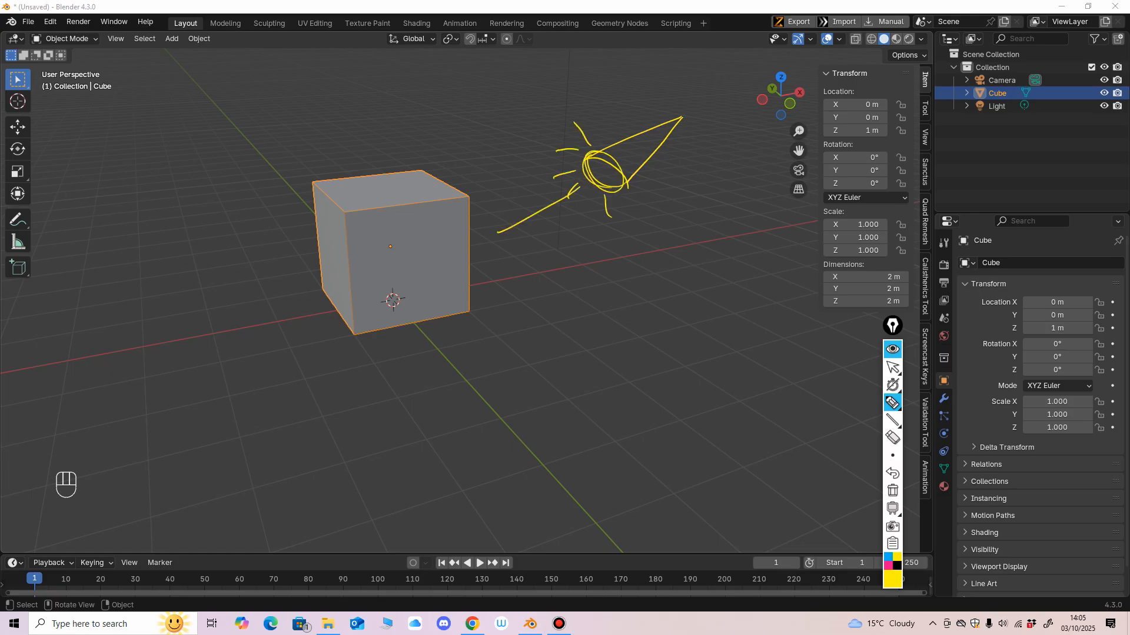
{"action": "left_click_drag", "start_coordinate": [505, 205], "coordinate": [515, 246]}
{"action": "left_click_drag", "start_coordinate": [708, 146], "coordinate": [604, 238]}
{"action": "left_click_drag", "start_coordinate": [709, 157], "coordinate": [580, 252]}
{"action": "left_click_drag", "start_coordinate": [633, 88], "coordinate": [513, 167]}
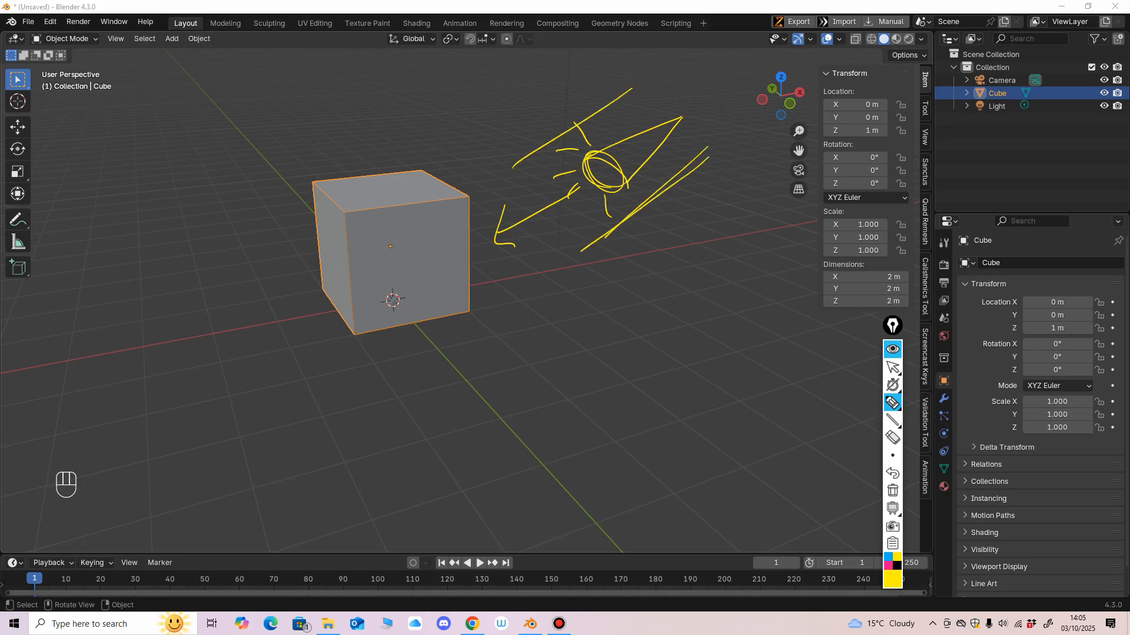
Mark the cube's lit edge and sketch a hatched yellow shadow on the floor on the side away from the light.
{"action": "left_click_drag", "start_coordinate": [473, 203], "coordinate": [470, 311]}
{"action": "left_click_drag", "start_coordinate": [334, 306], "coordinate": [236, 339]}
{"action": "left_click_drag", "start_coordinate": [383, 334], "coordinate": [268, 397]}
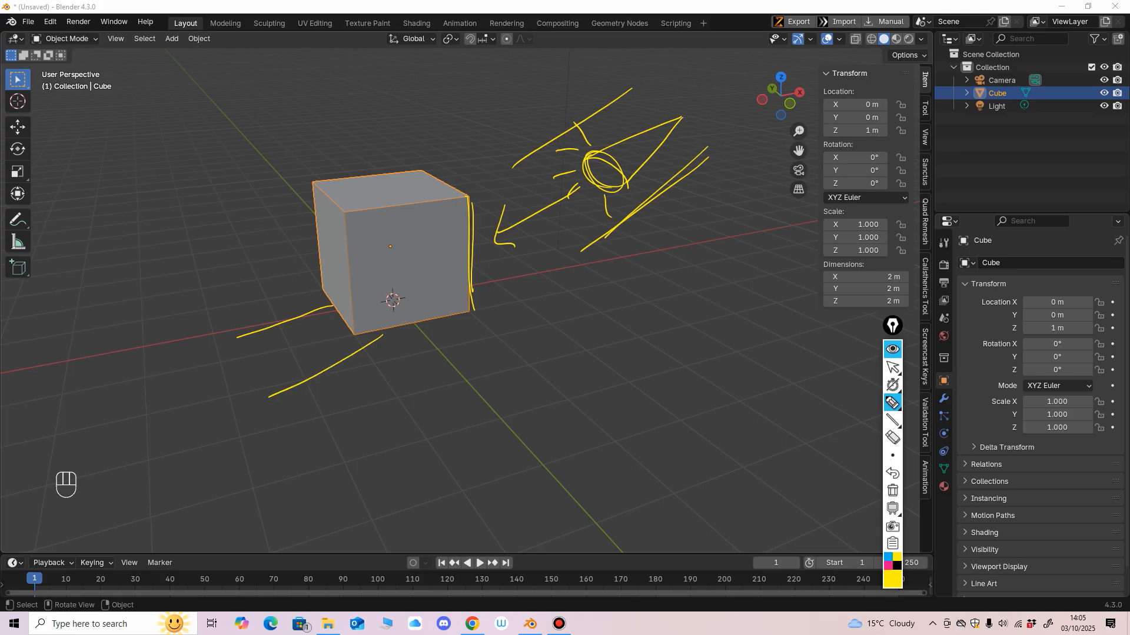
{"action": "mouse_move", "coordinate": [239, 308]}
{"action": "left_mouse_down"}
{"action": "mouse_move", "coordinate": [245, 400]}
{"action": "mouse_move", "coordinate": [266, 406]}
{"action": "left_mouse_up"}
{"action": "left_click_drag", "start_coordinate": [233, 315], "coordinate": [279, 409]}
{"action": "left_click_drag", "start_coordinate": [246, 334], "coordinate": [242, 385]}
{"action": "mouse_move", "coordinate": [260, 328]}
{"action": "left_mouse_down"}
{"action": "mouse_move", "coordinate": [253, 389]}
{"action": "mouse_move", "coordinate": [266, 391]}
{"action": "left_mouse_up"}
{"action": "mouse_move", "coordinate": [288, 322]}
{"action": "left_mouse_down"}
{"action": "mouse_move", "coordinate": [280, 388]}
{"action": "mouse_move", "coordinate": [294, 383]}
{"action": "left_mouse_up"}
{"action": "left_click_drag", "start_coordinate": [317, 312], "coordinate": [309, 367]}
{"action": "left_click_drag", "start_coordinate": [327, 307], "coordinate": [328, 363]}
{"action": "left_click_drag", "start_coordinate": [346, 317], "coordinate": [337, 356]}
{"action": "left_click_drag", "start_coordinate": [356, 333], "coordinate": [352, 350]}
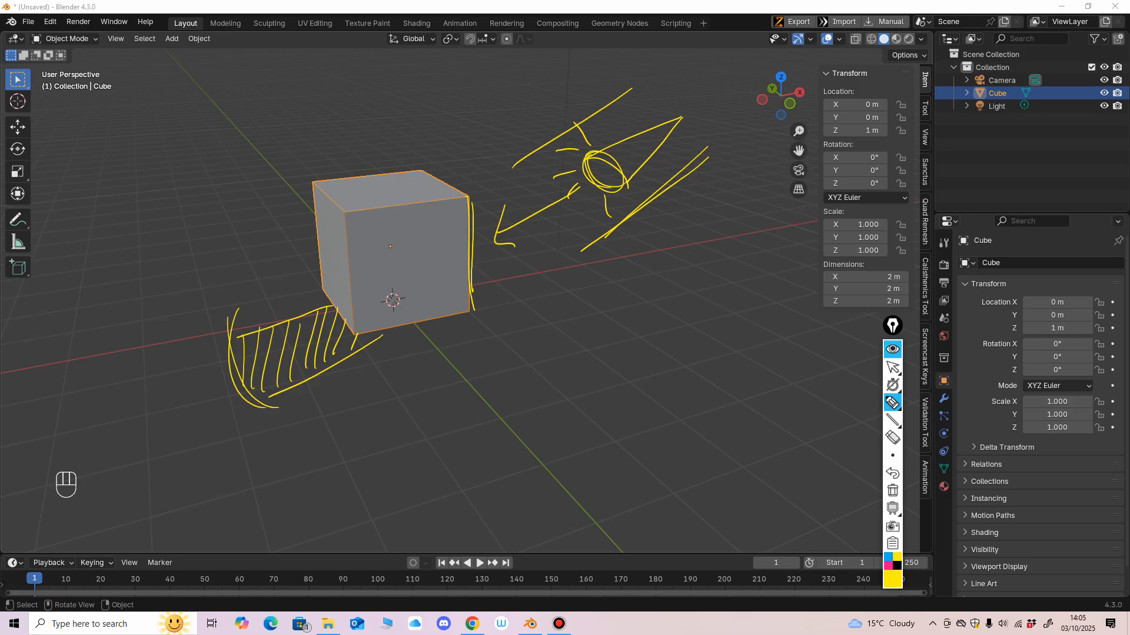
Erase all the freehand light and shadow annotations and return to the highlighted cursor.
{"action": "left_click", "coordinate": [892, 438]}
{"action": "mouse_move", "coordinate": [676, 176]}
{"action": "left_mouse_down"}
{"action": "mouse_move", "coordinate": [569, 133]}
{"action": "mouse_move", "coordinate": [544, 206]}
{"action": "mouse_move", "coordinate": [500, 235]}
{"action": "mouse_move", "coordinate": [470, 276]}
{"action": "mouse_move", "coordinate": [250, 365]}
{"action": "mouse_move", "coordinate": [264, 328]}
{"action": "left_mouse_up"}
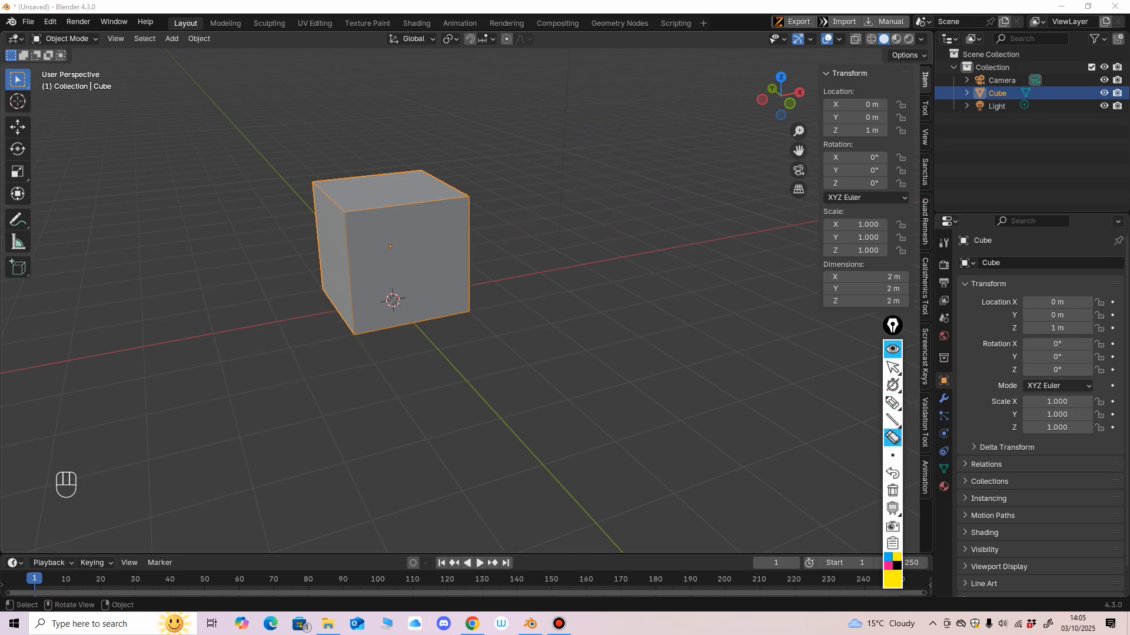
{"action": "left_click", "coordinate": [894, 367]}
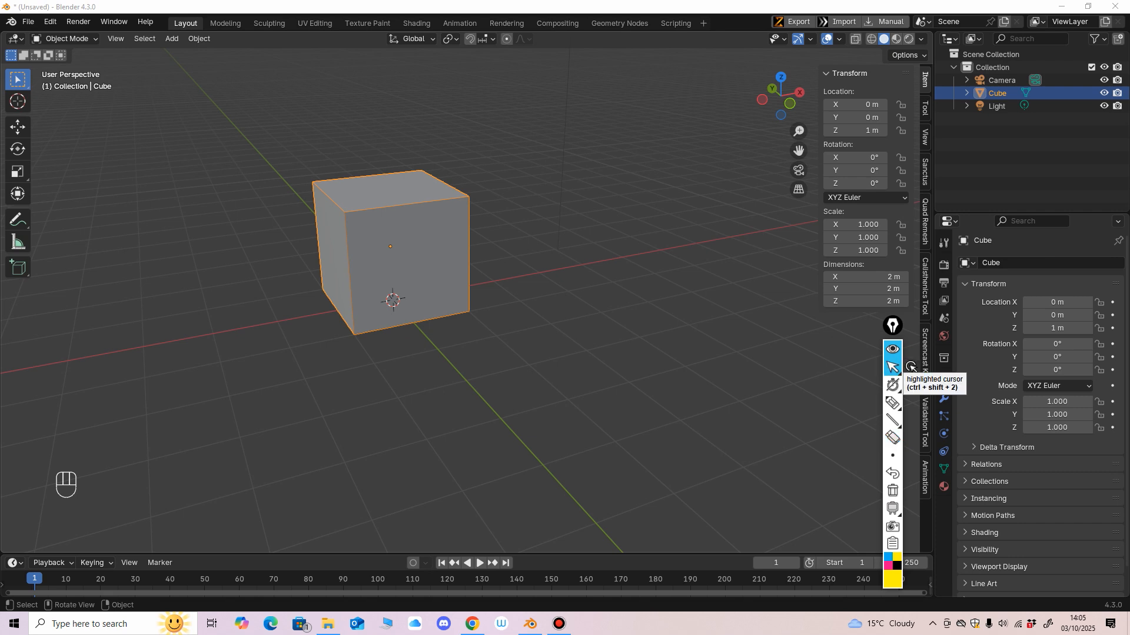
{"action": "middle_click_drag", "start_coordinate": [529, 330], "coordinate": [575, 335]}
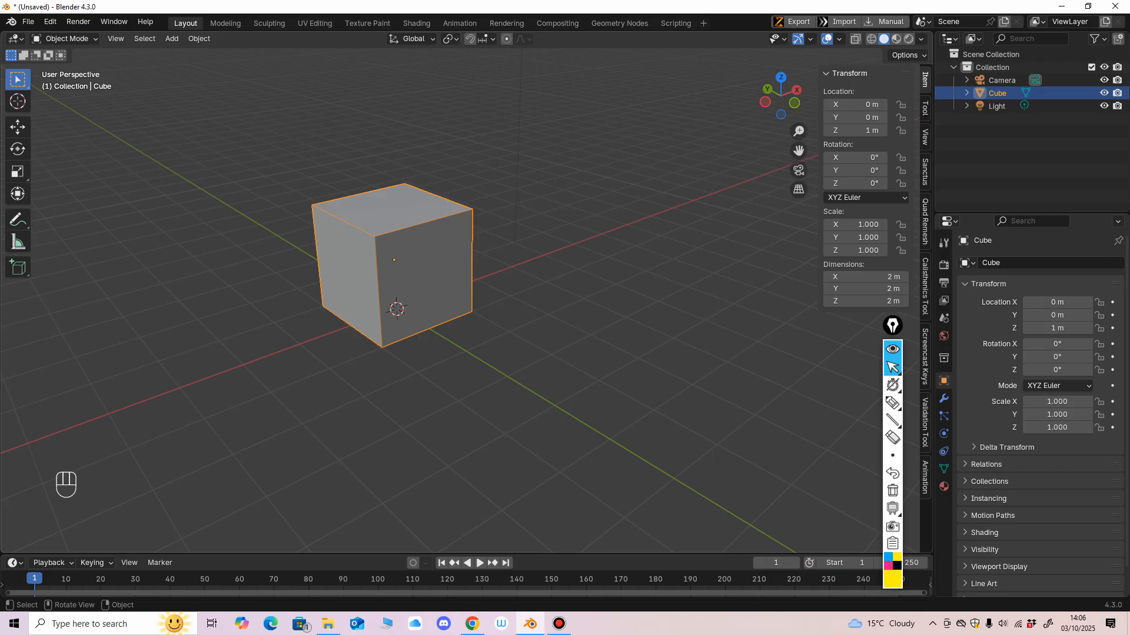
Move the floating annotation toolbar into the viewport, beside the cube's transform values.
{"action": "middle_click_drag", "start_coordinate": [459, 306], "coordinate": [555, 294]}
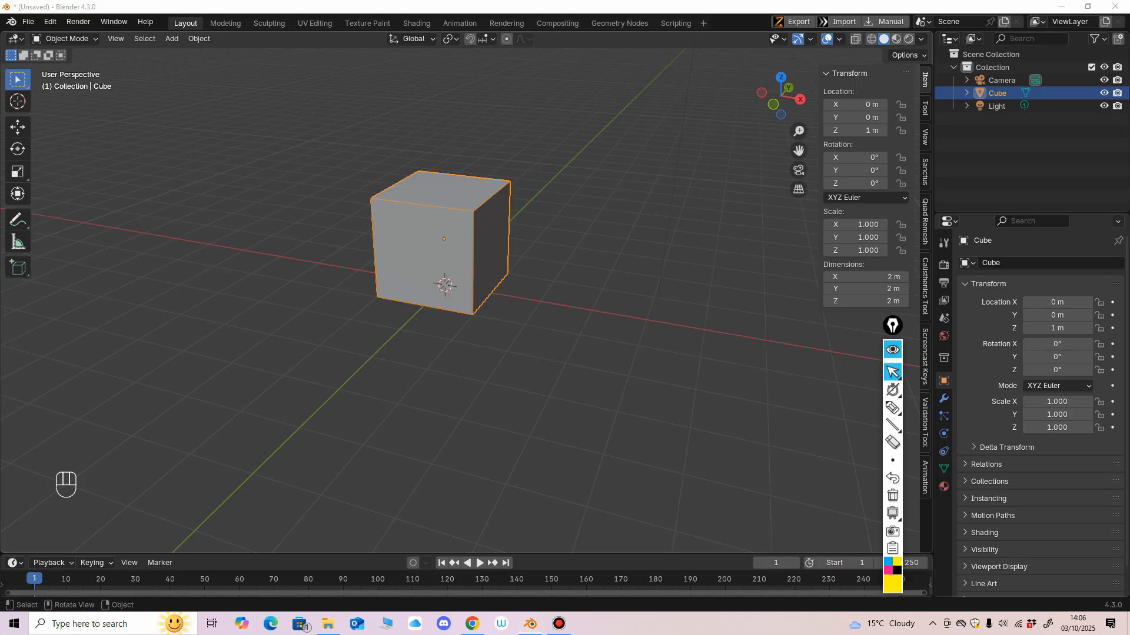
{"action": "left_click", "coordinate": [892, 326]}
{"action": "left_click_drag", "start_coordinate": [891, 332], "coordinate": [795, 299]}
{"action": "left_click", "coordinate": [795, 292]}
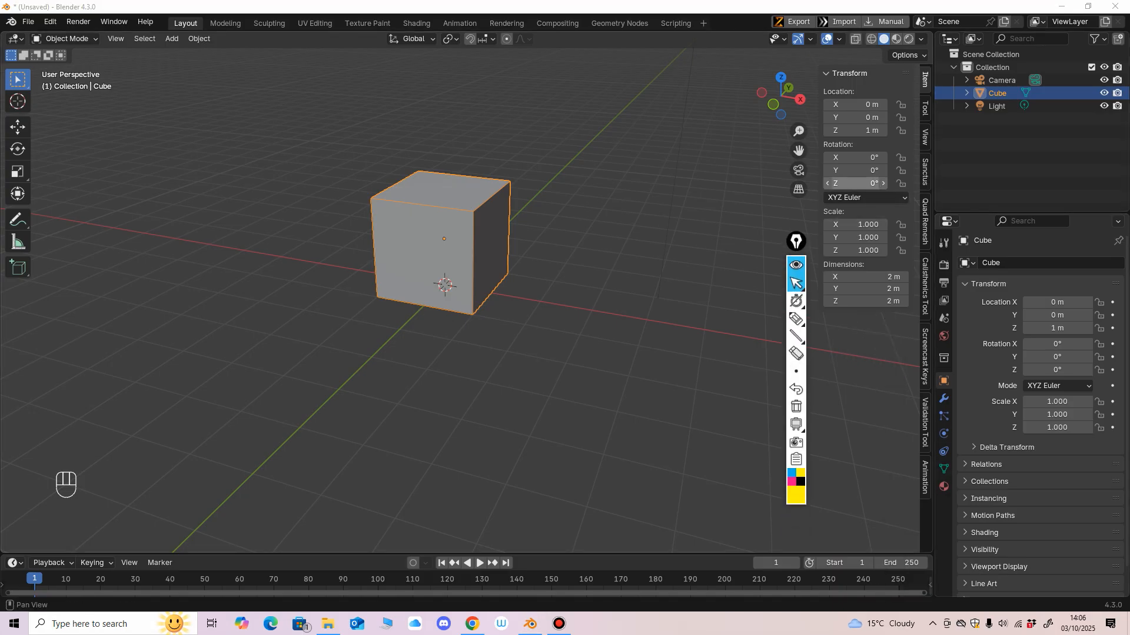
Examine the light types that can be added to the scene, including the Point light.
{"action": "left_click", "coordinate": [172, 39]}
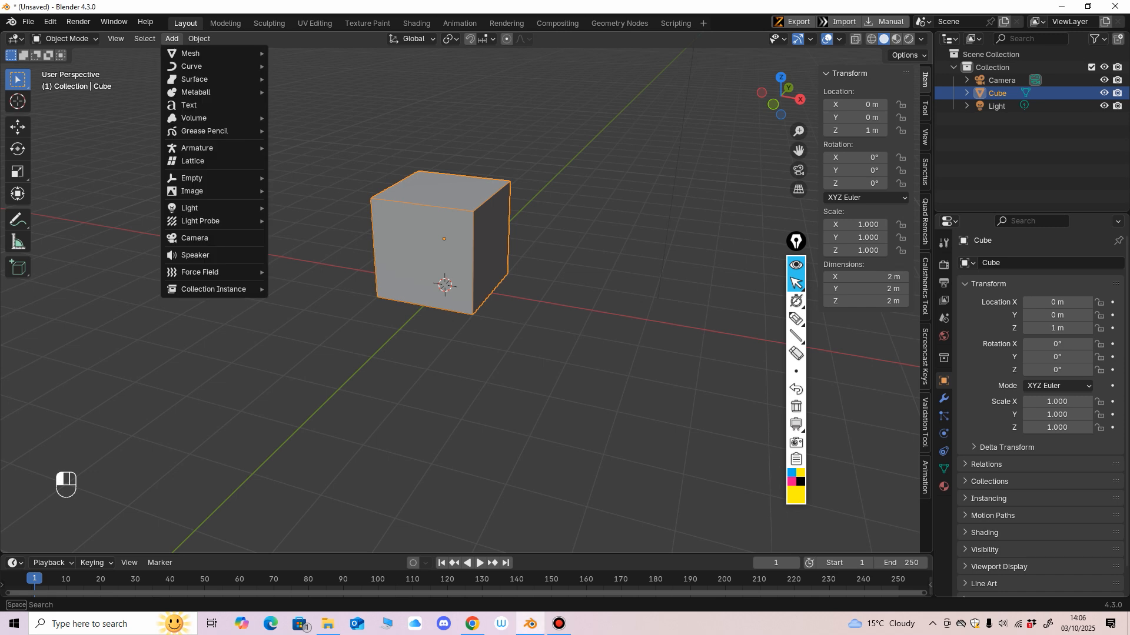
{"action": "mouse_move", "coordinate": [194, 208]}
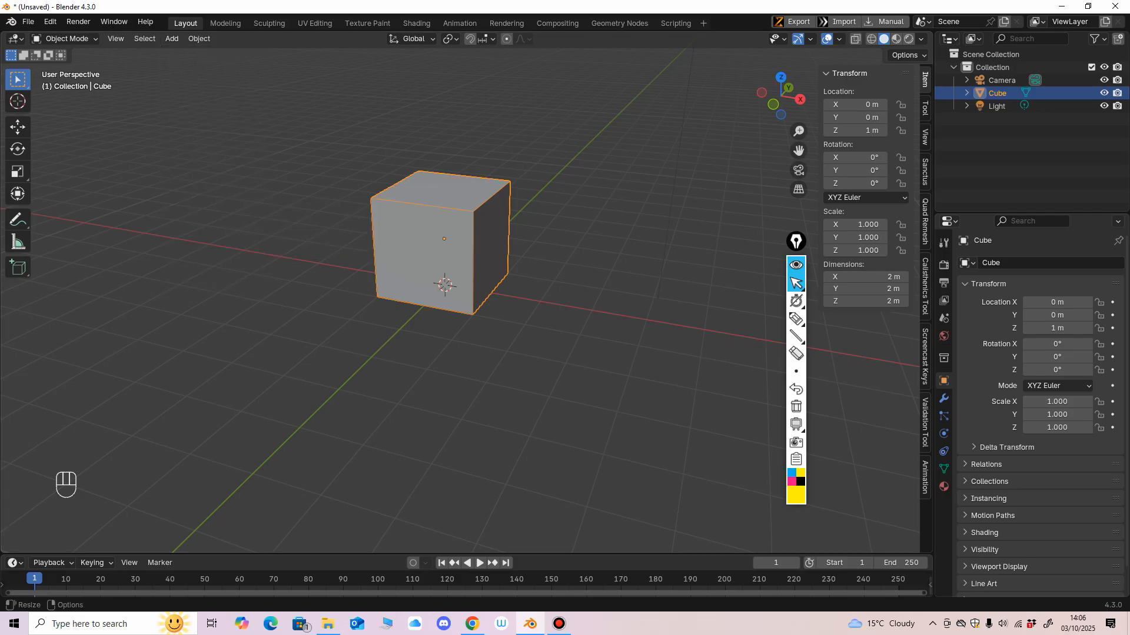
{"action": "left_click", "coordinate": [172, 38]}
{"action": "left_click", "coordinate": [172, 38]}
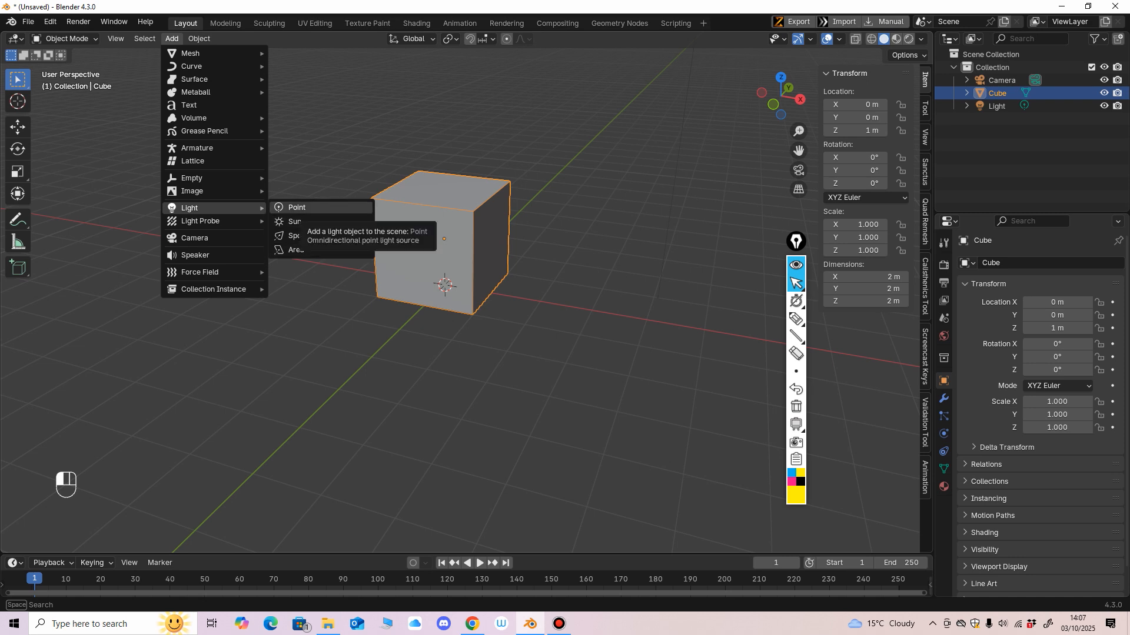
Write "24 FPS" in yellow beside the cube, add frames numbered 1, 2, 3, 4 below it, and circle the 24.
{"action": "middle_click_drag", "start_coordinate": [473, 276], "coordinate": [486, 276]}
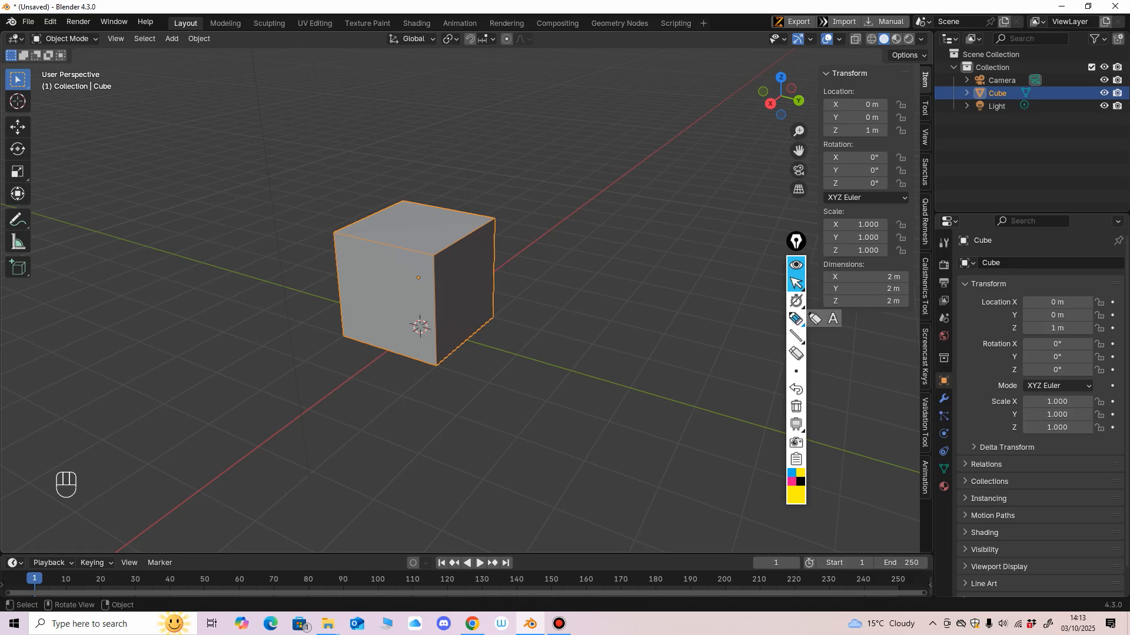
{"action": "left_click", "coordinate": [796, 319]}
{"action": "mouse_move", "coordinate": [573, 252]}
{"action": "left_mouse_down"}
{"action": "mouse_move", "coordinate": [570, 290]}
{"action": "mouse_move", "coordinate": [573, 251]}
{"action": "mouse_move", "coordinate": [615, 284]}
{"action": "mouse_move", "coordinate": [616, 253]}
{"action": "left_mouse_up"}
{"action": "mouse_move", "coordinate": [590, 189]}
{"action": "left_mouse_down"}
{"action": "mouse_move", "coordinate": [595, 206]}
{"action": "mouse_move", "coordinate": [614, 209]}
{"action": "left_mouse_up"}
{"action": "left_click_drag", "start_coordinate": [625, 187], "coordinate": [634, 201]}
{"action": "mouse_move", "coordinate": [630, 193]}
{"action": "left_mouse_down"}
{"action": "mouse_move", "coordinate": [628, 210]}
{"action": "mouse_move", "coordinate": [669, 179]}
{"action": "mouse_move", "coordinate": [690, 199]}
{"action": "left_mouse_up"}
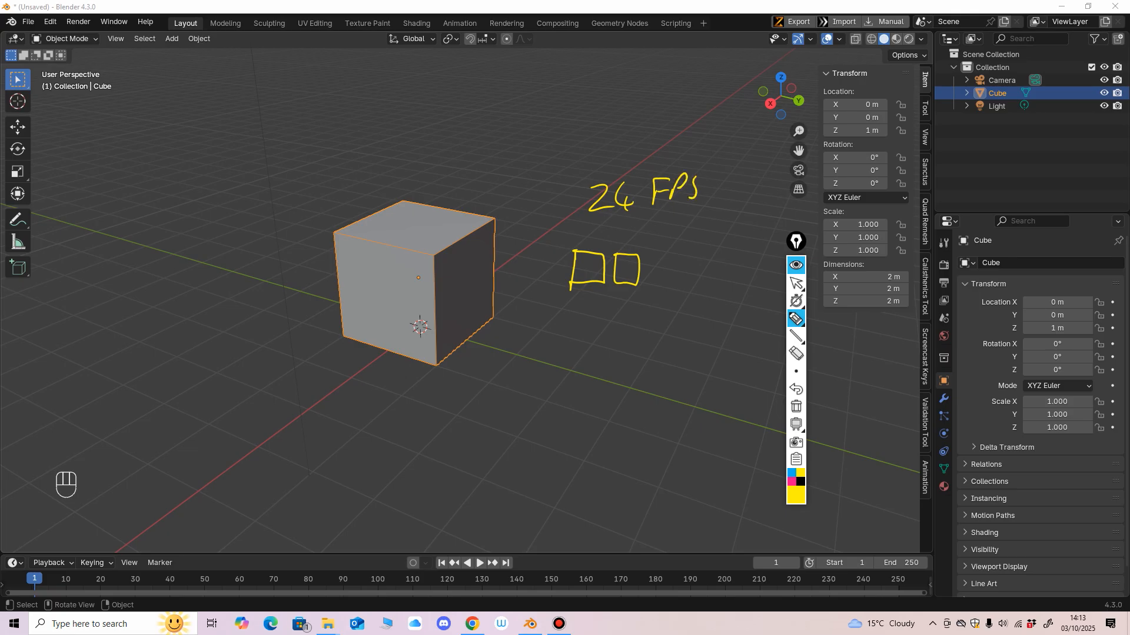
{"action": "left_click_drag", "start_coordinate": [620, 267], "coordinate": [679, 274]}
{"action": "mouse_move", "coordinate": [620, 228]}
{"action": "left_mouse_down"}
{"action": "mouse_move", "coordinate": [644, 194]}
{"action": "mouse_move", "coordinate": [583, 166]}
{"action": "left_mouse_up"}
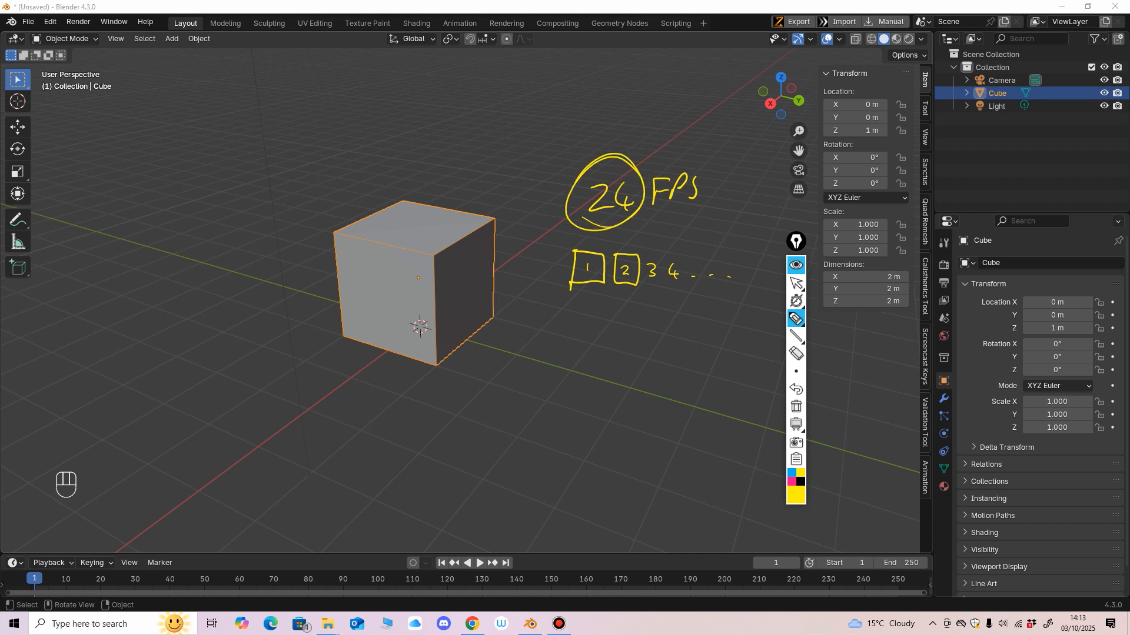
Write "1 Sec", an underlined "2.5" and "1440" in yellow below the numbered frames.
{"action": "mouse_move", "coordinate": [607, 322]}
{"action": "left_mouse_down"}
{"action": "mouse_move", "coordinate": [605, 348]}
{"action": "mouse_move", "coordinate": [653, 342]}
{"action": "left_mouse_up"}
{"action": "left_click_drag", "start_coordinate": [540, 405], "coordinate": [568, 422]}
{"action": "left_click", "coordinate": [563, 419]}
{"action": "left_click_drag", "start_coordinate": [572, 404], "coordinate": [583, 403]}
{"action": "mouse_move", "coordinate": [542, 436]}
{"action": "left_mouse_down"}
{"action": "mouse_move", "coordinate": [584, 428]}
{"action": "mouse_move", "coordinate": [575, 433]}
{"action": "left_mouse_up"}
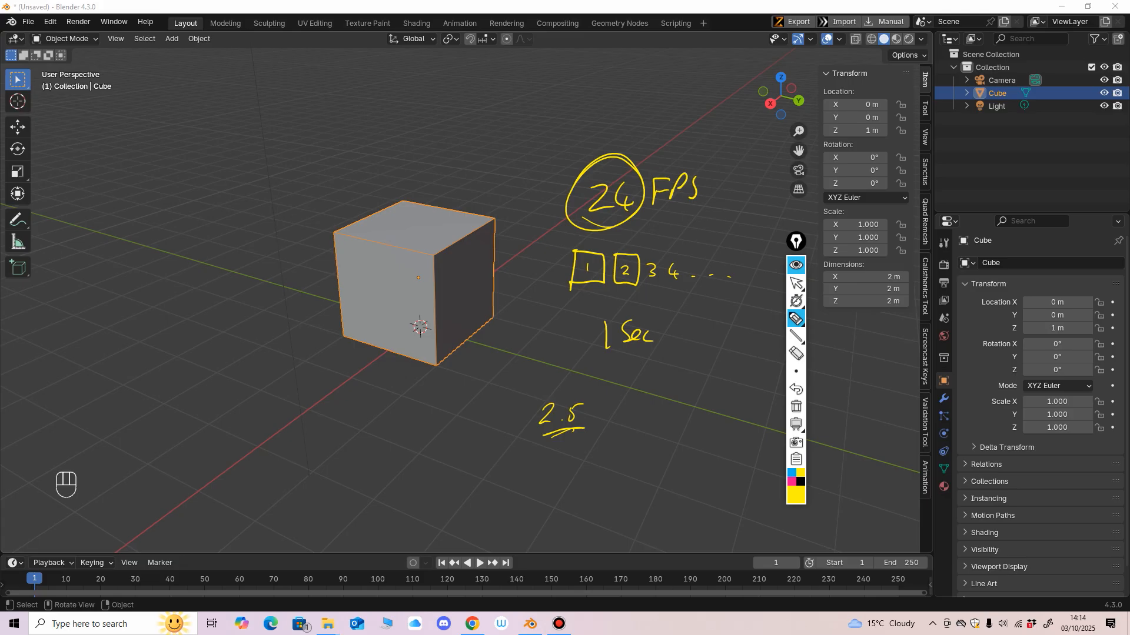
{"action": "mouse_move", "coordinate": [625, 386]}
{"action": "left_mouse_down"}
{"action": "mouse_move", "coordinate": [625, 420]}
{"action": "mouse_move", "coordinate": [656, 410]}
{"action": "left_mouse_up"}
{"action": "left_click_drag", "start_coordinate": [651, 396], "coordinate": [651, 422]}
{"action": "mouse_move", "coordinate": [670, 380]}
{"action": "left_mouse_down"}
{"action": "mouse_move", "coordinate": [676, 429]}
{"action": "mouse_move", "coordinate": [703, 400]}
{"action": "left_mouse_up"}
Erase the handwritten frame-rate notes and return to the highlighted cursor.
{"action": "left_click", "coordinate": [796, 354]}
{"action": "mouse_move", "coordinate": [638, 283]}
{"action": "left_mouse_down"}
{"action": "mouse_move", "coordinate": [614, 277]}
{"action": "mouse_move", "coordinate": [600, 200]}
{"action": "mouse_move", "coordinate": [711, 276]}
{"action": "left_mouse_up"}
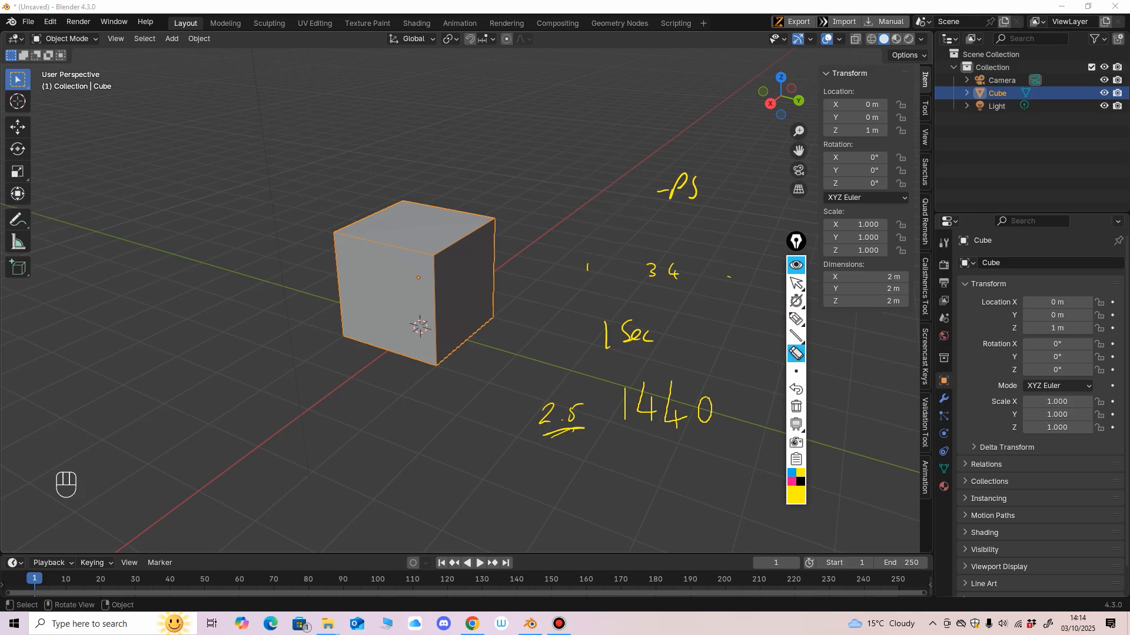
{"action": "mouse_move", "coordinate": [608, 329]}
{"action": "left_mouse_down"}
{"action": "mouse_move", "coordinate": [674, 403]}
{"action": "mouse_move", "coordinate": [550, 427]}
{"action": "mouse_move", "coordinate": [648, 337]}
{"action": "mouse_move", "coordinate": [651, 271]}
{"action": "mouse_move", "coordinate": [693, 187]}
{"action": "mouse_move", "coordinate": [671, 187]}
{"action": "left_mouse_up"}
{"action": "mouse_move", "coordinate": [704, 400]}
{"action": "left_mouse_down"}
{"action": "mouse_move", "coordinate": [704, 419]}
{"action": "mouse_move", "coordinate": [676, 419]}
{"action": "left_mouse_up"}
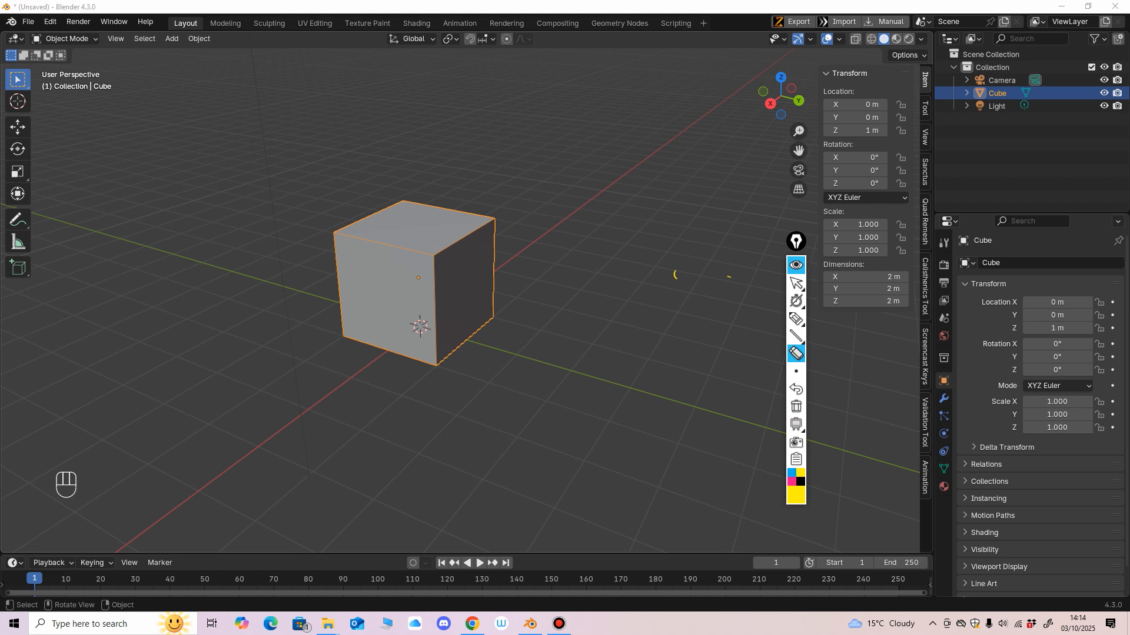
{"action": "left_click", "coordinate": [797, 284]}
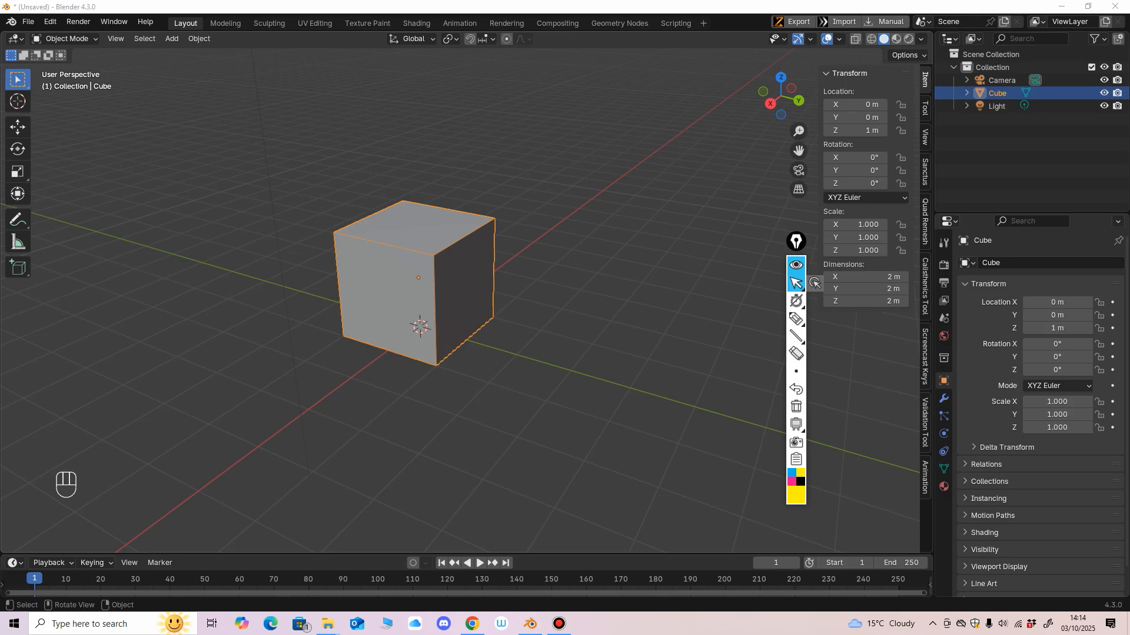
Activate the Move tool and add a plane mesh at the base of the cube.
{"action": "middle_click_drag", "start_coordinate": [559, 317], "coordinate": [581, 300]}
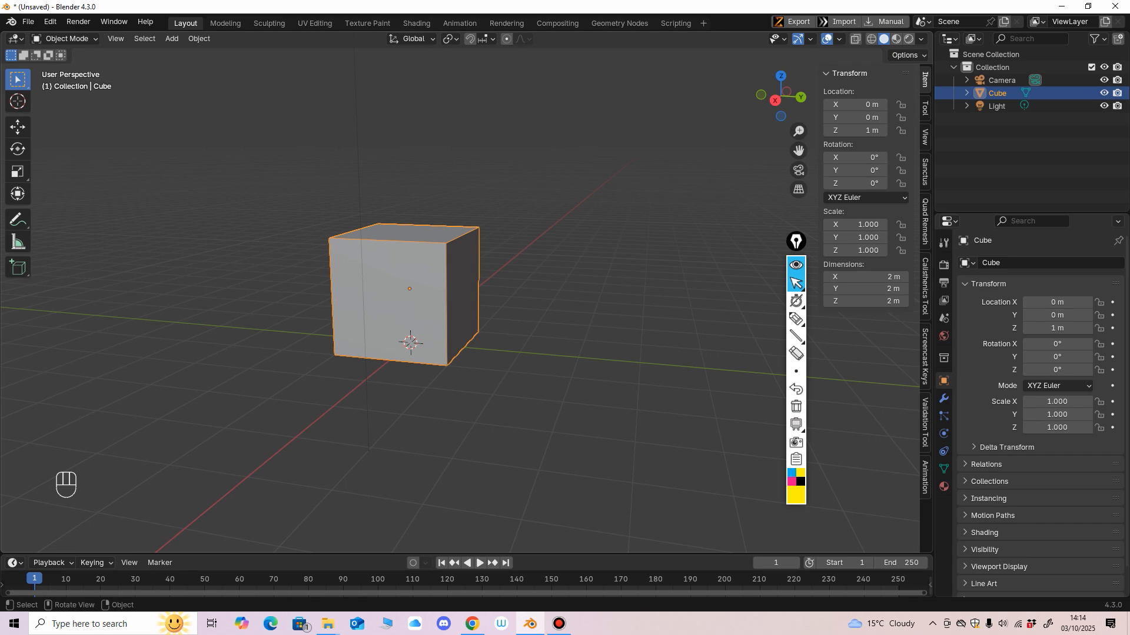
{"action": "left_click", "coordinate": [18, 127]}
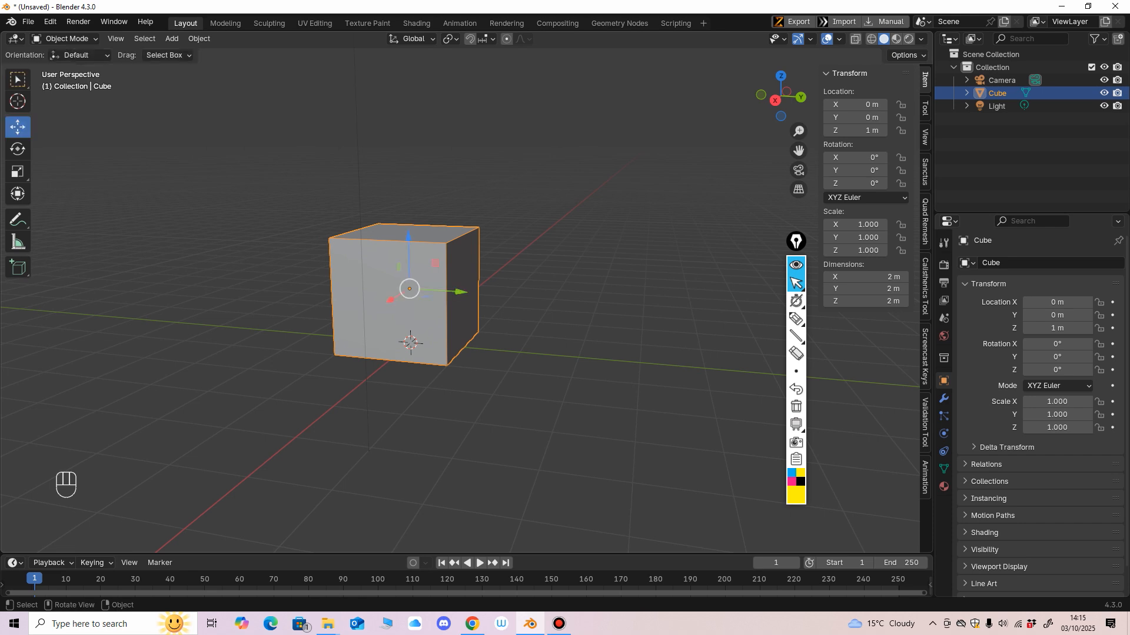
{"action": "middle_click_drag", "start_coordinate": [529, 318], "coordinate": [493, 327]}
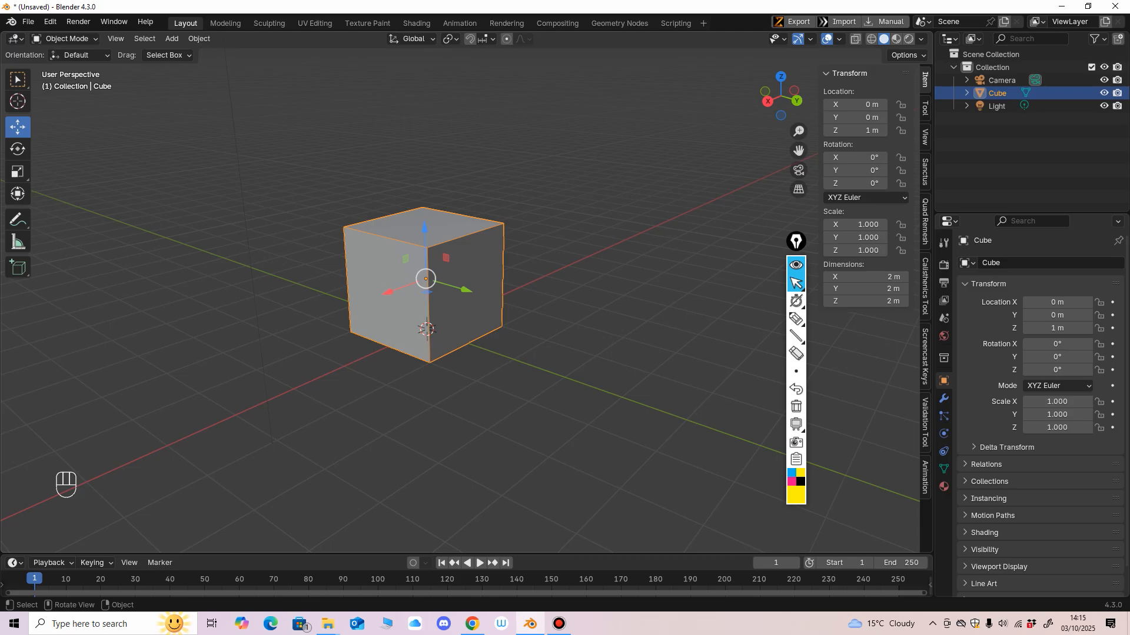
{"action": "left_click", "coordinate": [172, 38]}
{"action": "mouse_move", "coordinate": [200, 53]}
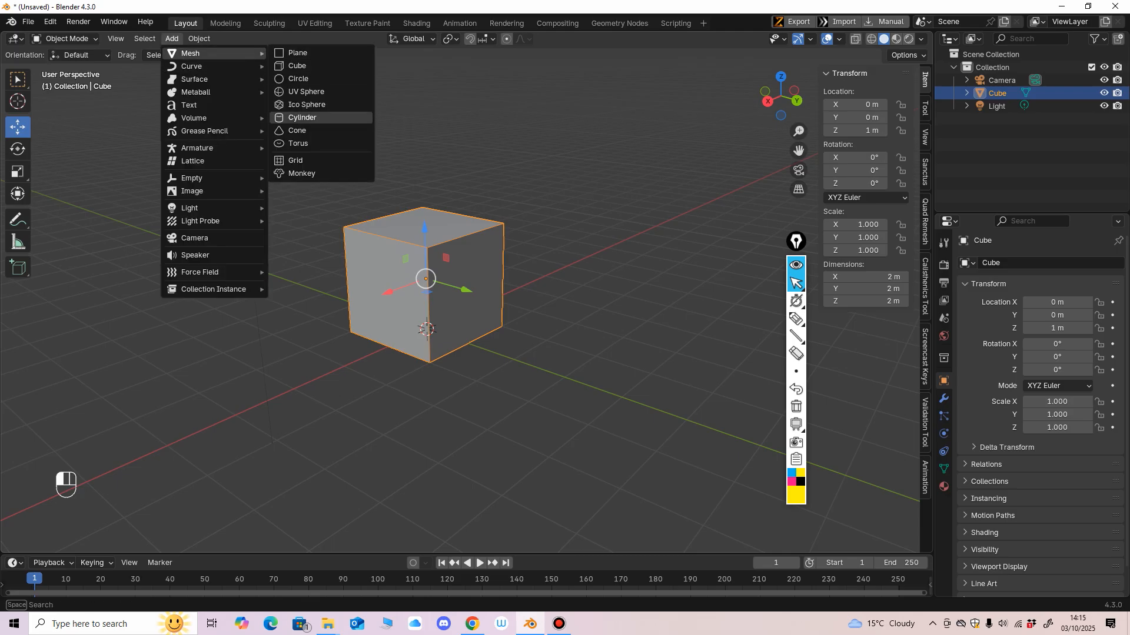
{"action": "left_click", "coordinate": [298, 53]}
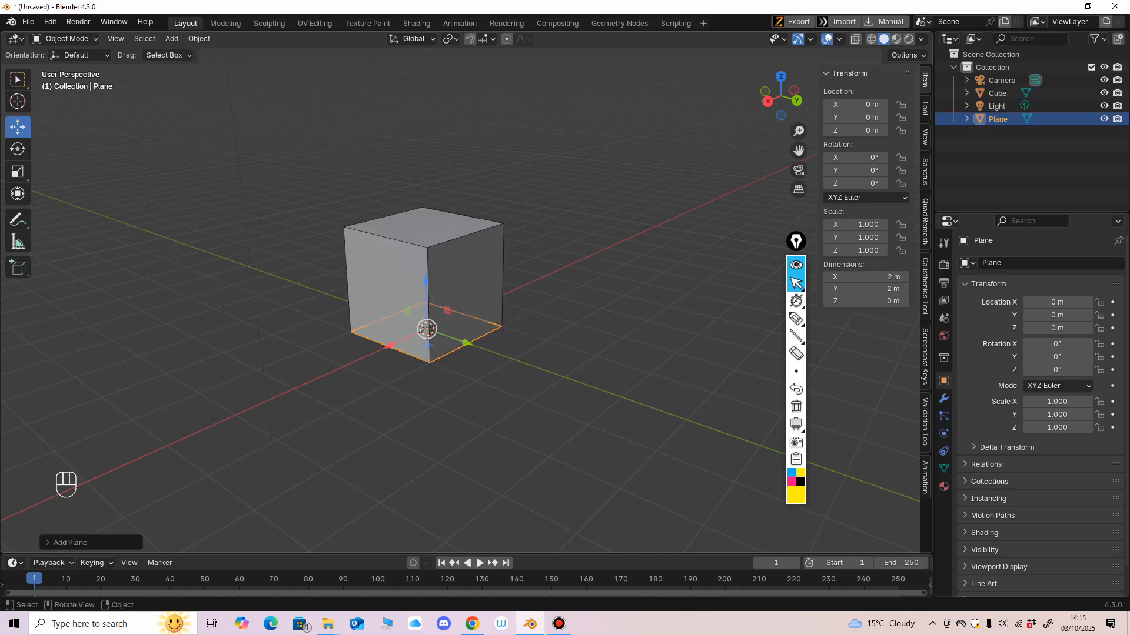
Scale the plane up evenly to about 7.29 m square so it extends around the cube.
{"action": "left_click", "coordinate": [18, 172]}
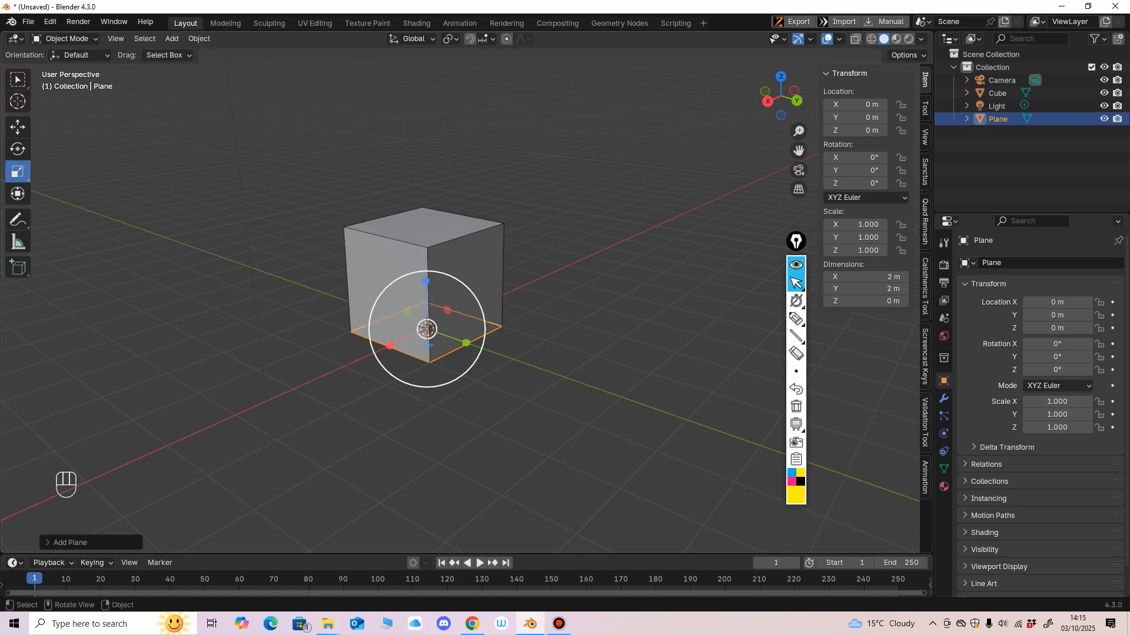
{"action": "left_click_drag", "start_coordinate": [418, 367], "coordinate": [394, 467]}
{"action": "middle_click_drag", "start_coordinate": [394, 467], "coordinate": [360, 444]}
Raise the cube slightly above the plane along Z, to a height of about 1.13 m.
{"action": "left_click", "coordinate": [18, 127]}
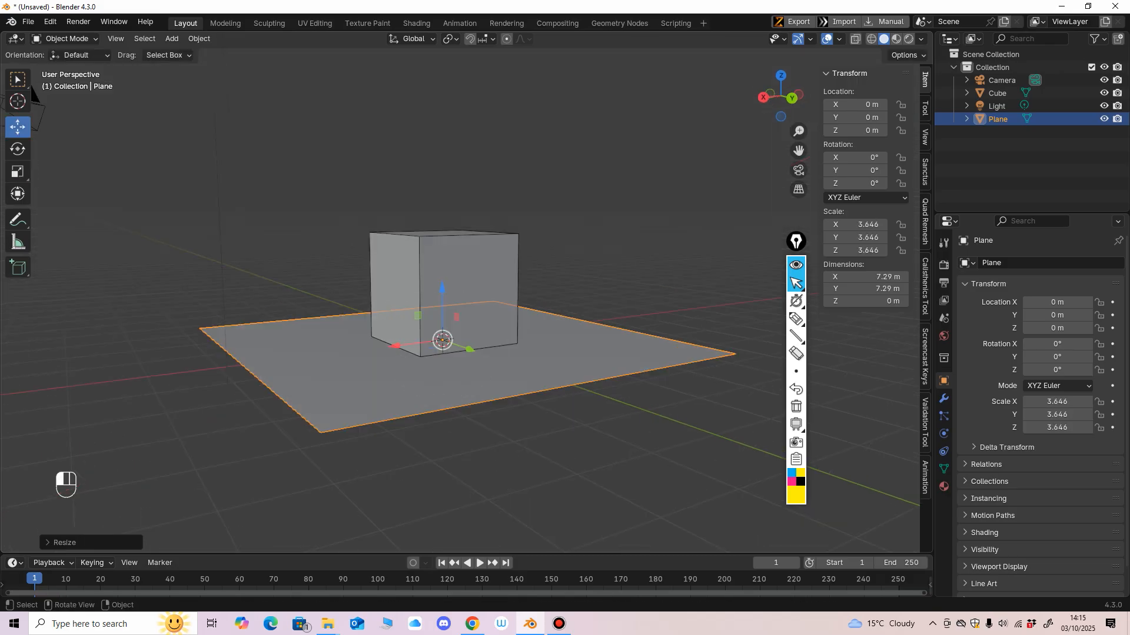
{"action": "scroll", "coordinate": [510, 306], "scroll_direction": "up", "scroll_amount": 3}
{"action": "scroll", "coordinate": [406, 282], "scroll_direction": "down", "scroll_amount": 2}
{"action": "middle_click_drag", "start_coordinate": [406, 282], "coordinate": [388, 292]}
{"action": "left_click", "coordinate": [389, 292]}
{"action": "scroll", "coordinate": [387, 291], "scroll_direction": "down", "scroll_amount": 1}
{"action": "left_click_drag", "start_coordinate": [385, 240], "coordinate": [386, 232]}
{"action": "middle_click_drag", "start_coordinate": [393, 277], "coordinate": [403, 258]}
{"action": "scroll", "coordinate": [395, 268], "scroll_direction": "up", "scroll_amount": 1}
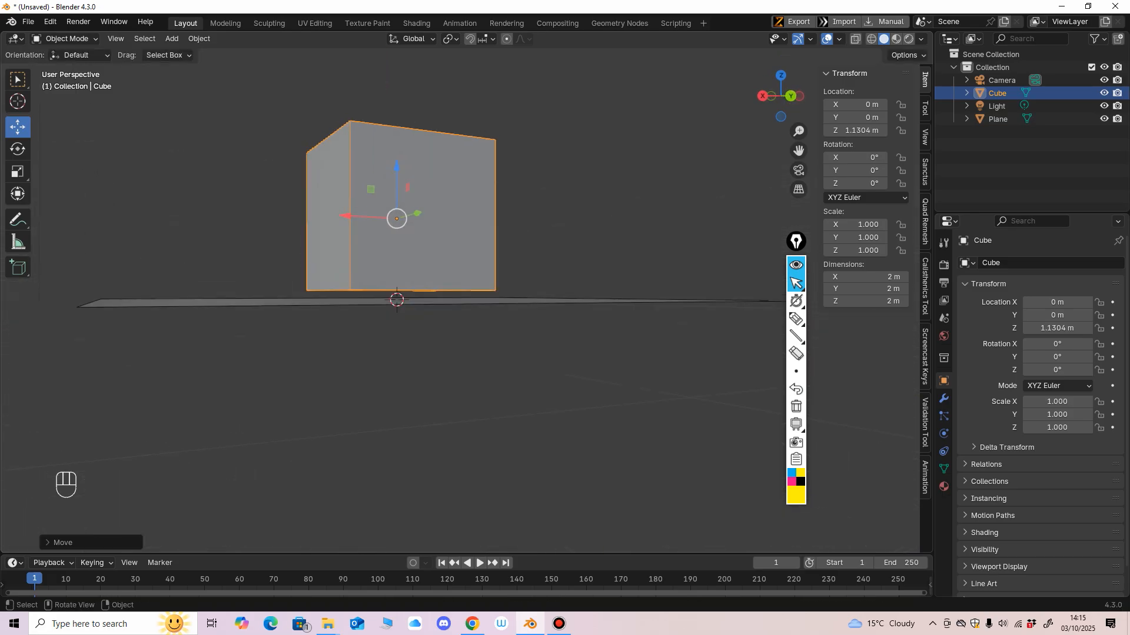
Mark the gap between the cube and the plane with a small yellow stroke, then erase it.
{"action": "left_click", "coordinate": [406, 304], "text": "shift"}
{"action": "middle_click_drag", "start_coordinate": [406, 304], "coordinate": [402, 310]}
{"action": "left_click", "coordinate": [796, 319]}
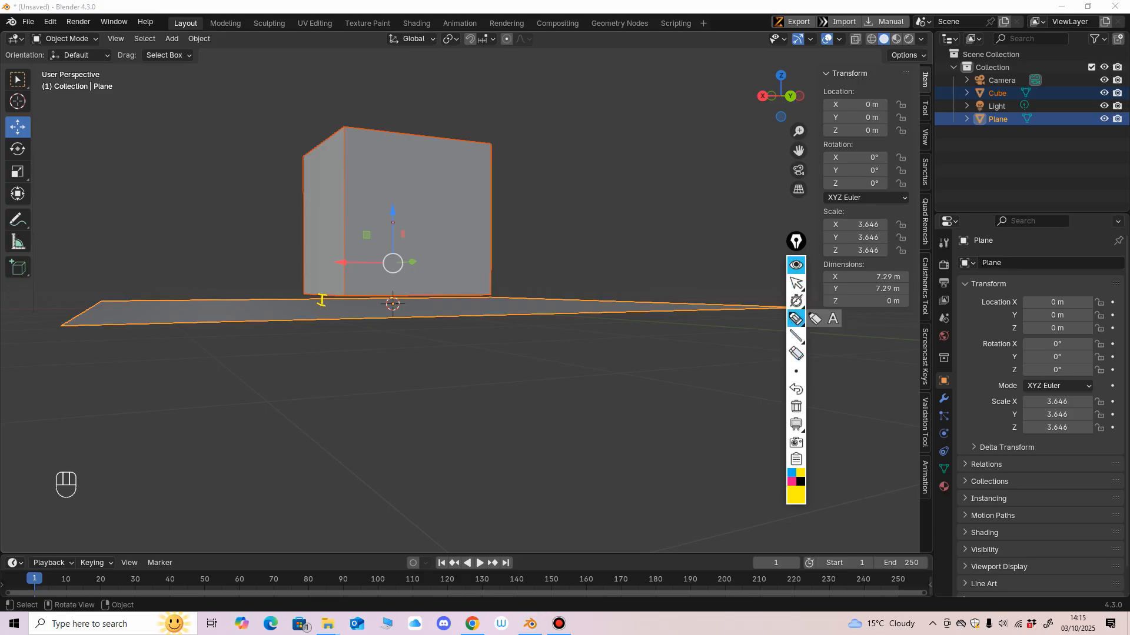
{"action": "left_click", "coordinate": [796, 353]}
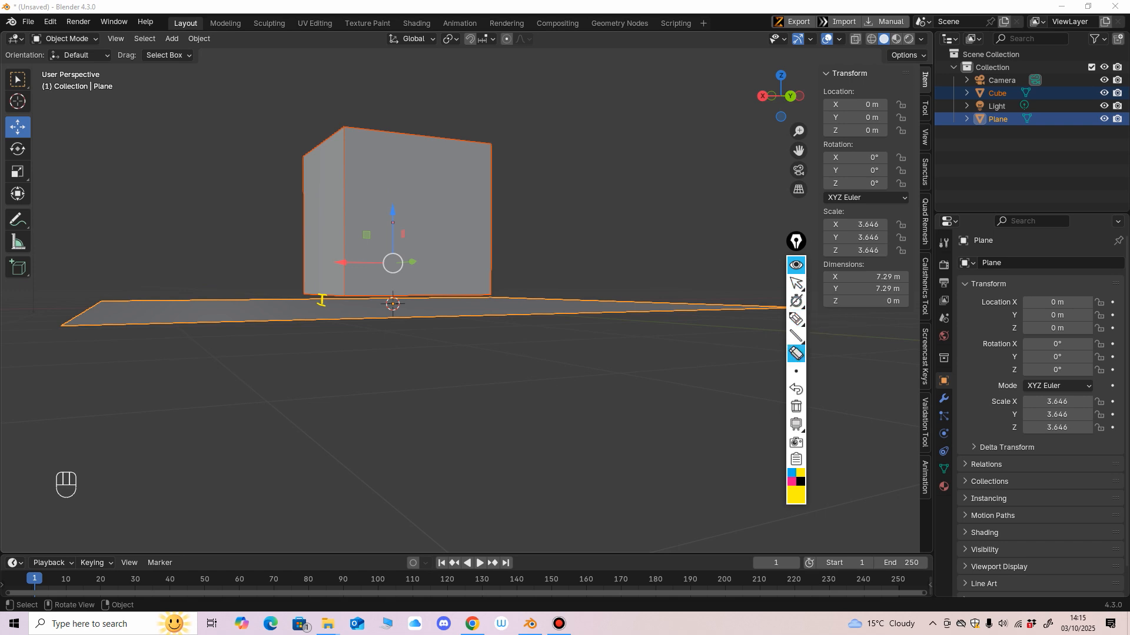
{"action": "left_click", "coordinate": [321, 301]}
{"action": "left_click", "coordinate": [796, 283]}
Select the cube alone and set its Z location to 0 m.
{"action": "middle_click_drag", "start_coordinate": [594, 282], "coordinate": [593, 305]}
{"action": "left_click", "coordinate": [593, 305]}
{"action": "left_click", "coordinate": [442, 265]}
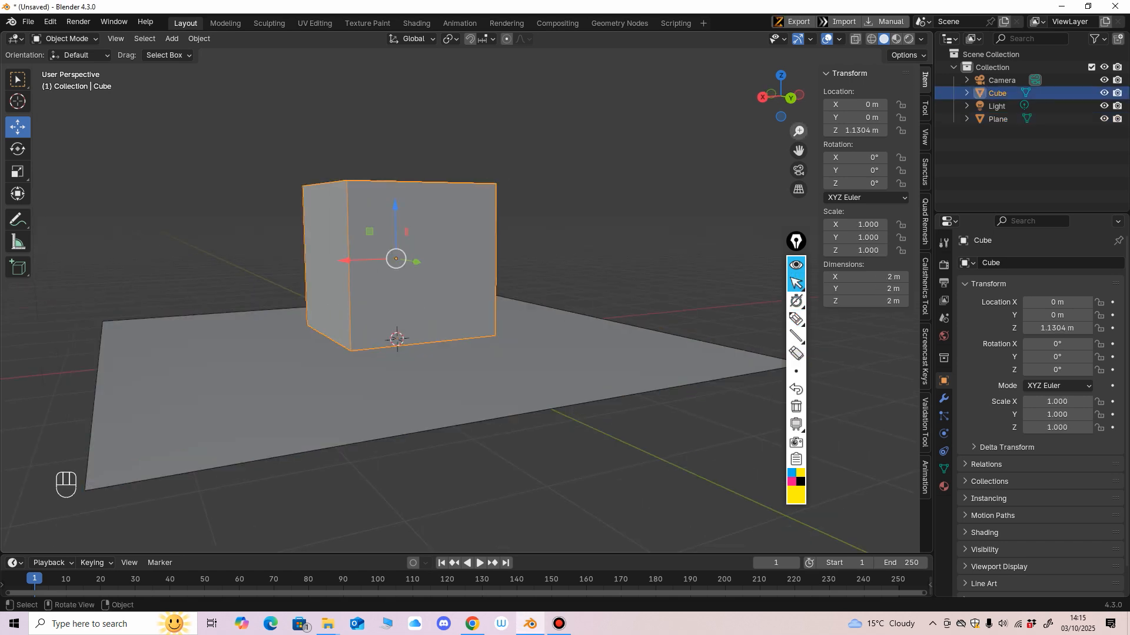
{"action": "left_click", "coordinate": [855, 131]}
{"action": "type", "text": "0"}
{"action": "key", "text": "Return"}
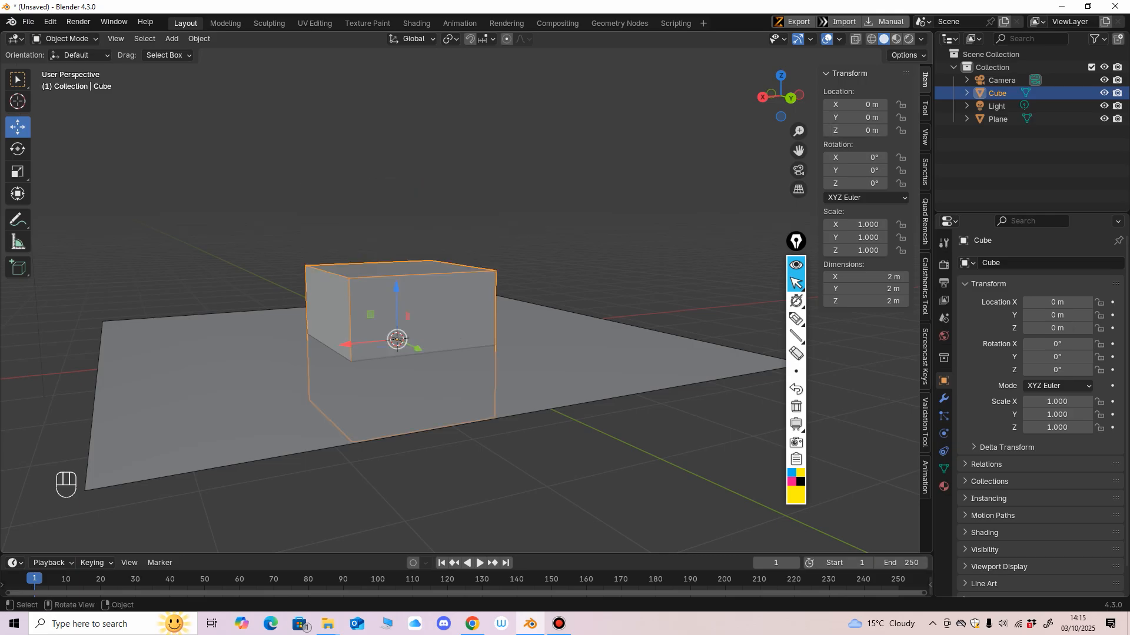
Set the cube's Z location to 1 m.
{"action": "middle_click_drag", "start_coordinate": [593, 300], "coordinate": [590, 283]}
{"action": "left_click", "coordinate": [855, 131]}
{"action": "type", "text": "1"}
{"action": "key", "text": "Return"}
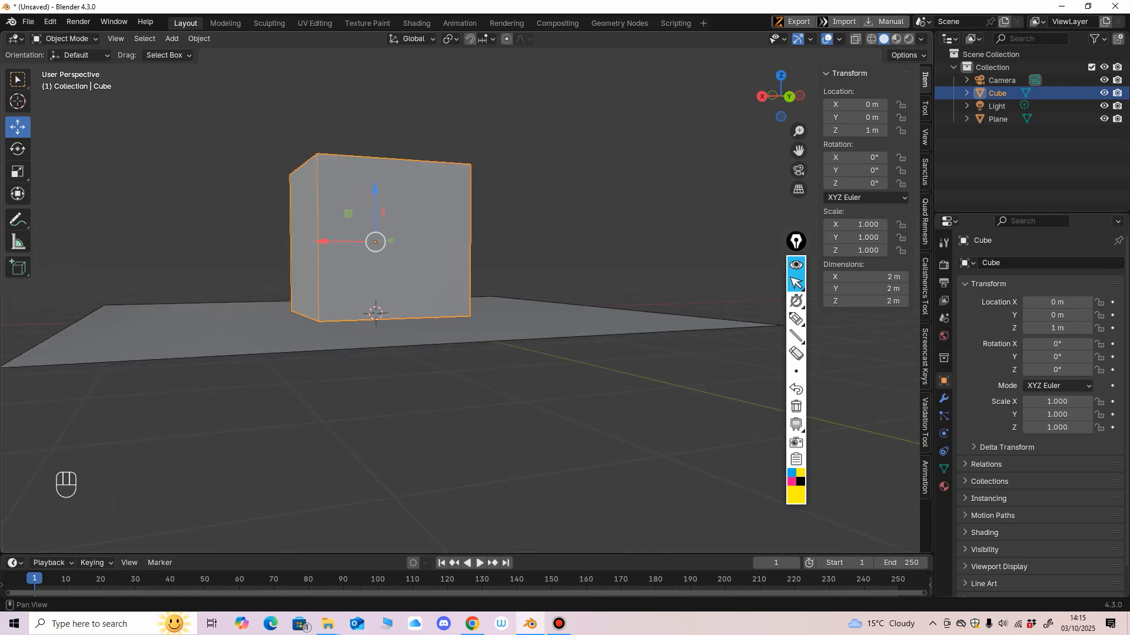
Delete the plane beneath the cube.
{"action": "left_click", "coordinate": [565, 327]}
{"action": "scroll", "coordinate": [564, 327], "scroll_direction": "down", "scroll_amount": 1}
{"action": "middle_click_drag", "start_coordinate": [565, 327], "coordinate": [565, 353]}
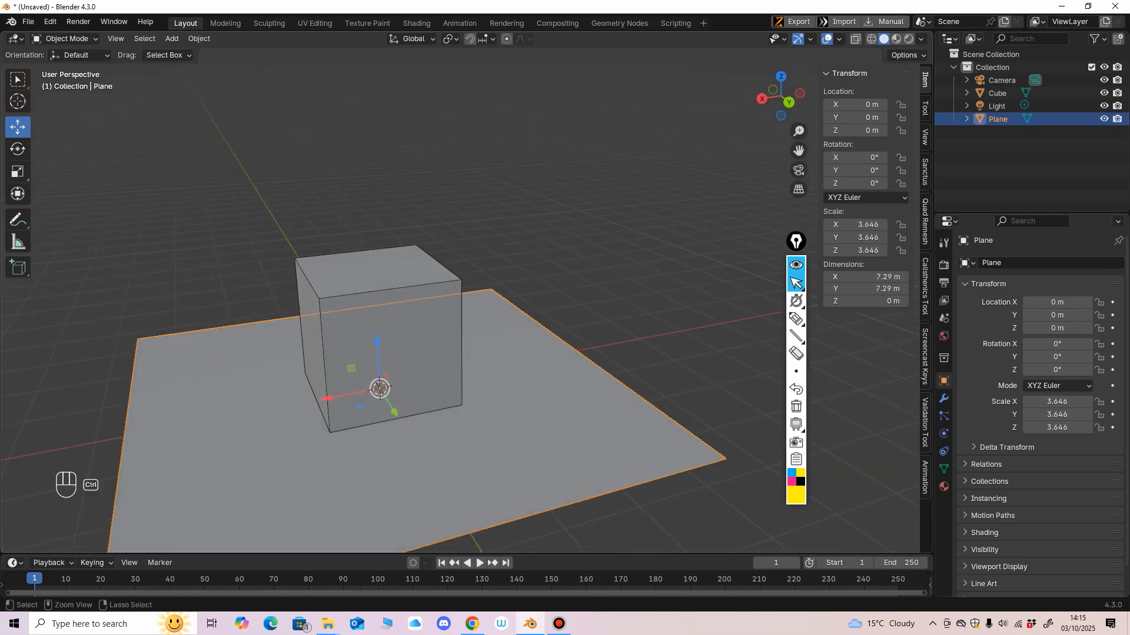
{"action": "scroll", "coordinate": [564, 353], "scroll_direction": "down", "scroll_amount": 2}
{"action": "key", "text": "Delete"}
{"action": "scroll", "coordinate": [396, 294], "scroll_direction": "up", "scroll_amount": 2}
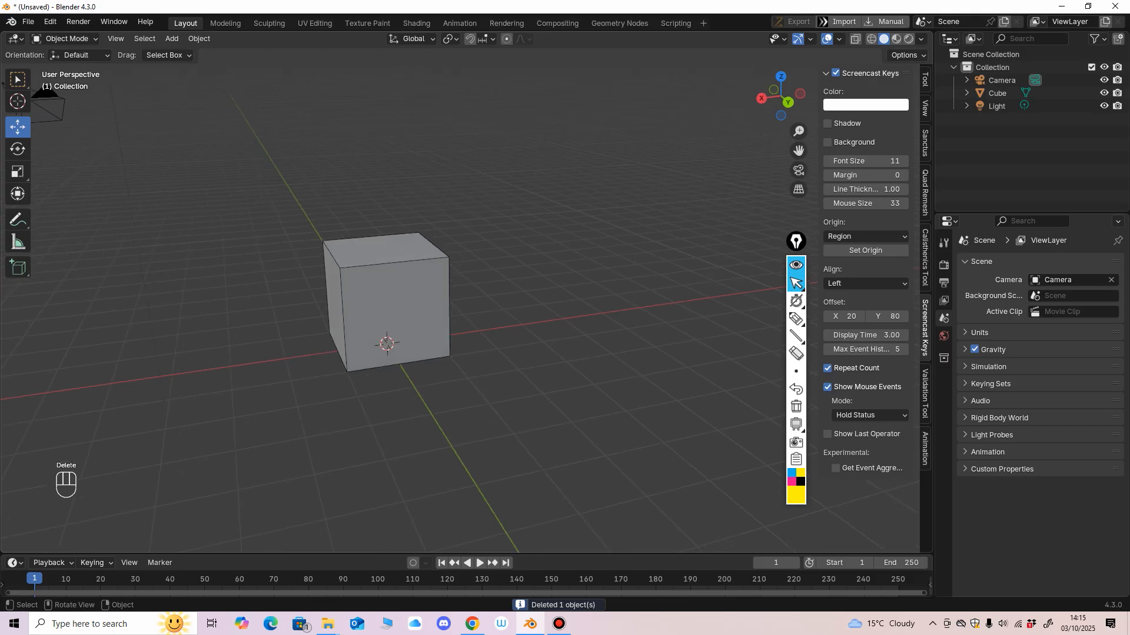
Select the cube and apply All Transforms to Deltas.
{"action": "left_click", "coordinate": [394, 306]}
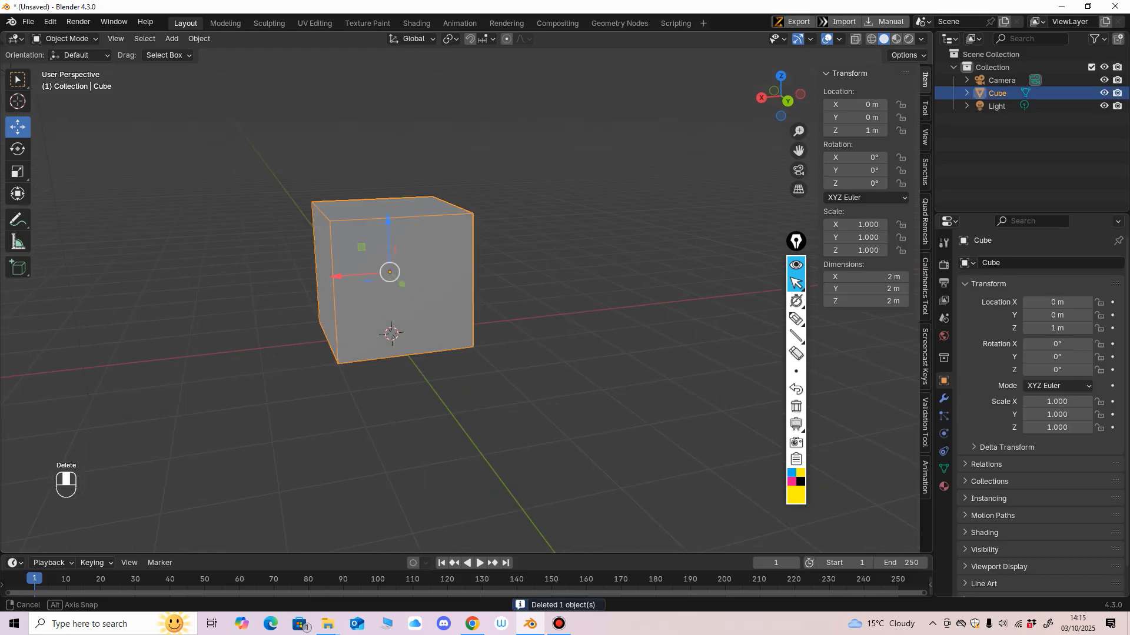
{"action": "key", "text": "ctrl+a"}
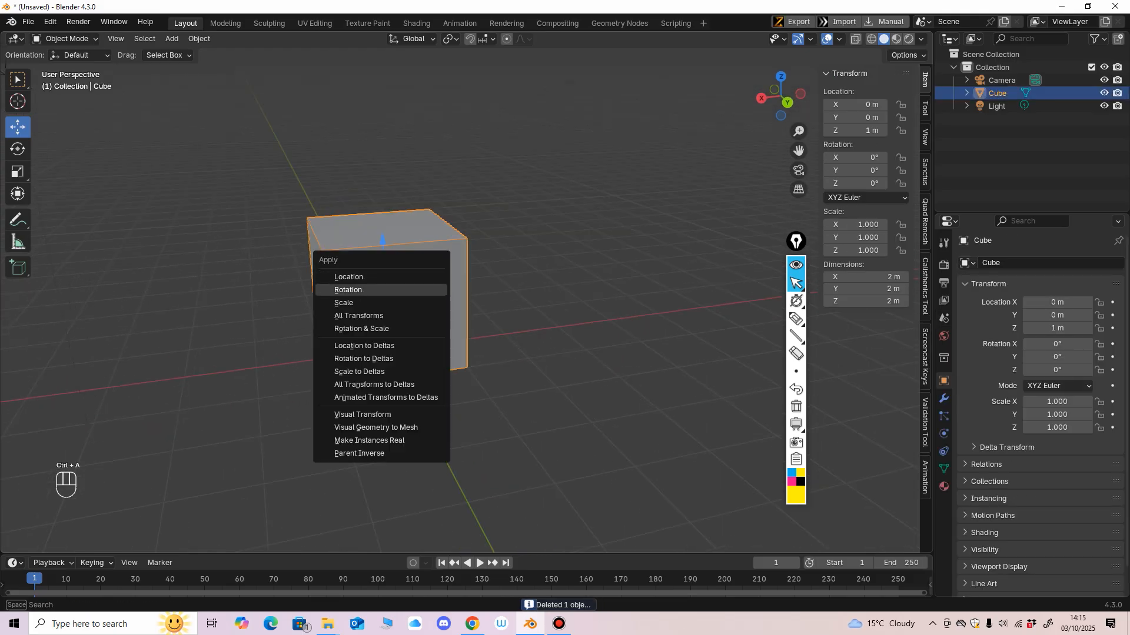
{"action": "left_click", "coordinate": [374, 384]}
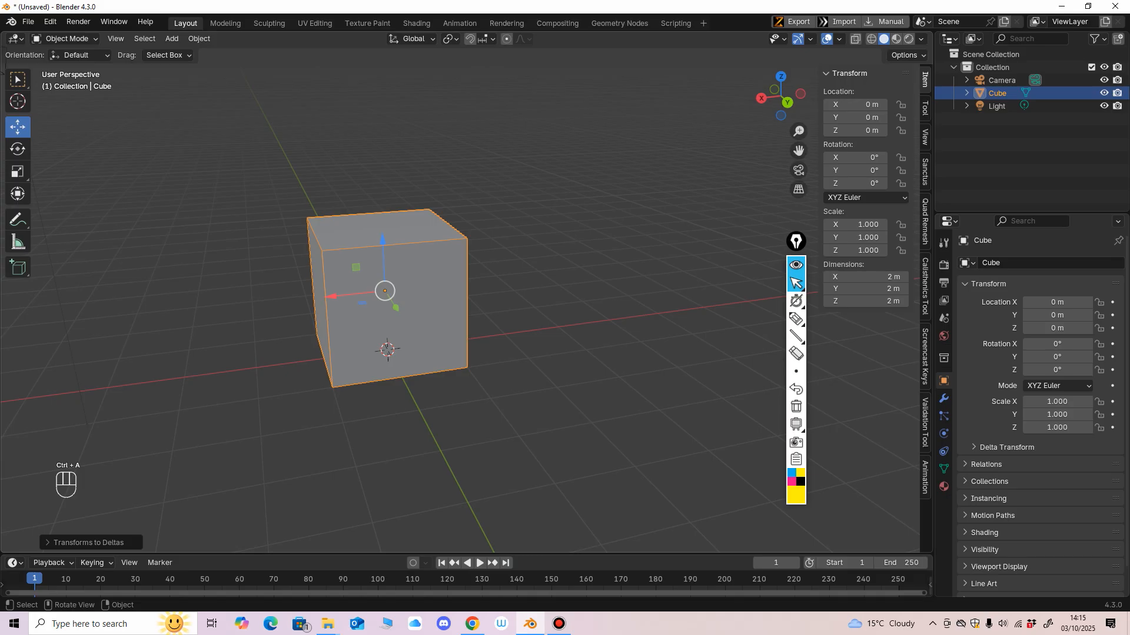
{"action": "middle_click_drag", "start_coordinate": [377, 383], "coordinate": [400, 393]}
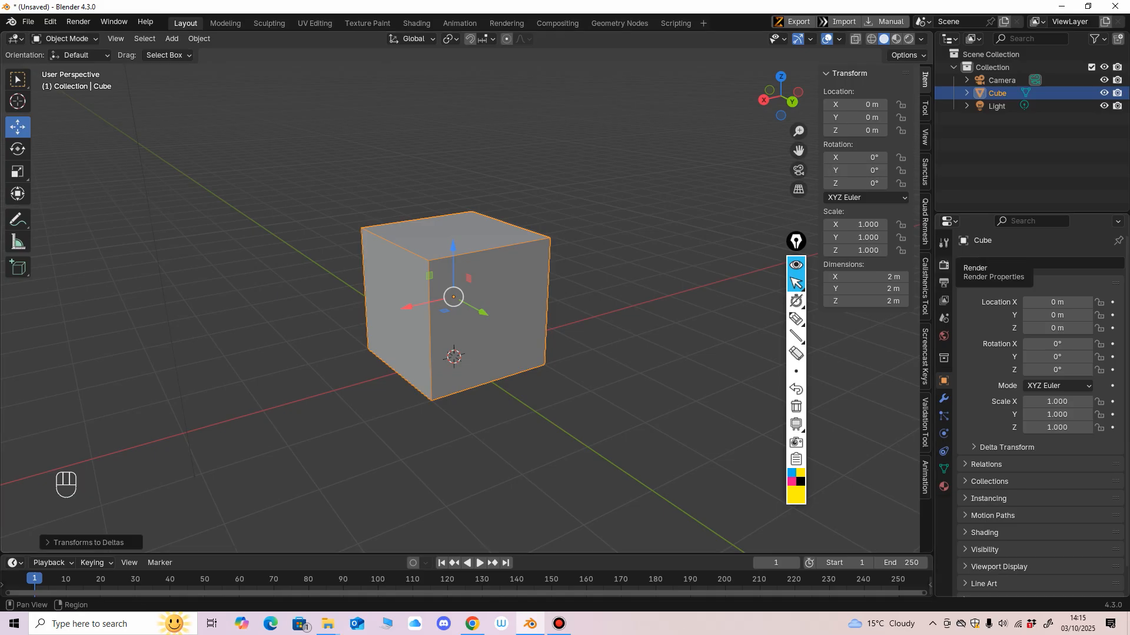
Circle the entry for the render properties in yellow, thicken the pen, and return to the highlighted cursor.
{"action": "left_click", "coordinate": [796, 318]}
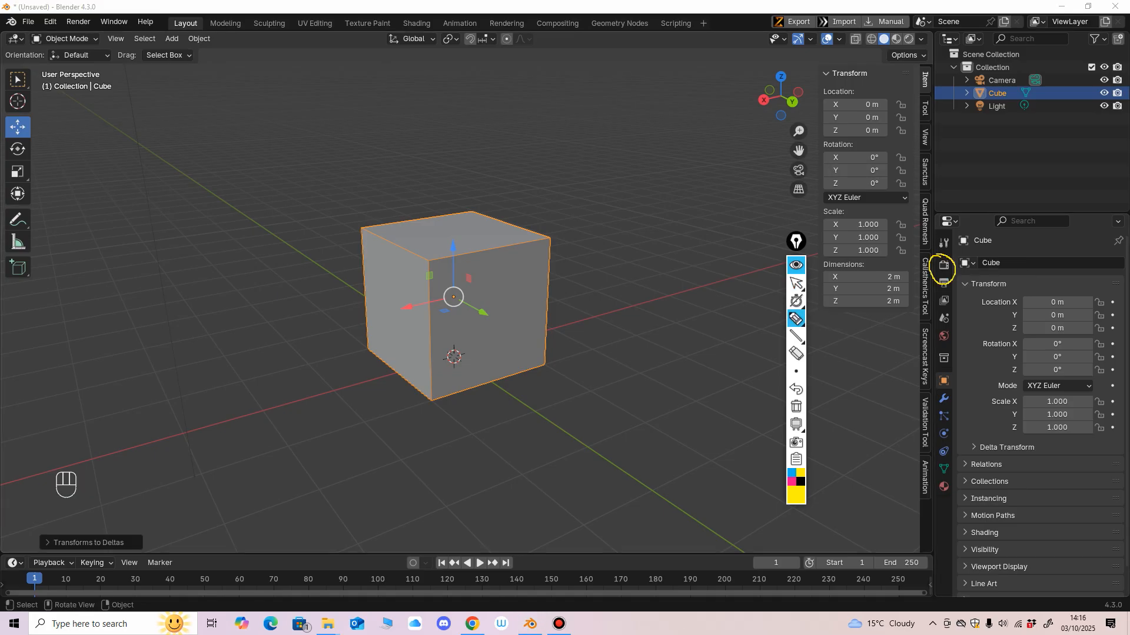
{"action": "left_click_drag", "start_coordinate": [938, 255], "coordinate": [935, 262]}
{"action": "mouse_move", "coordinate": [796, 283]}
{"action": "scroll", "coordinate": [796, 284], "scroll_direction": "up", "scroll_amount": 4}
{"action": "left_click", "coordinate": [796, 283]}
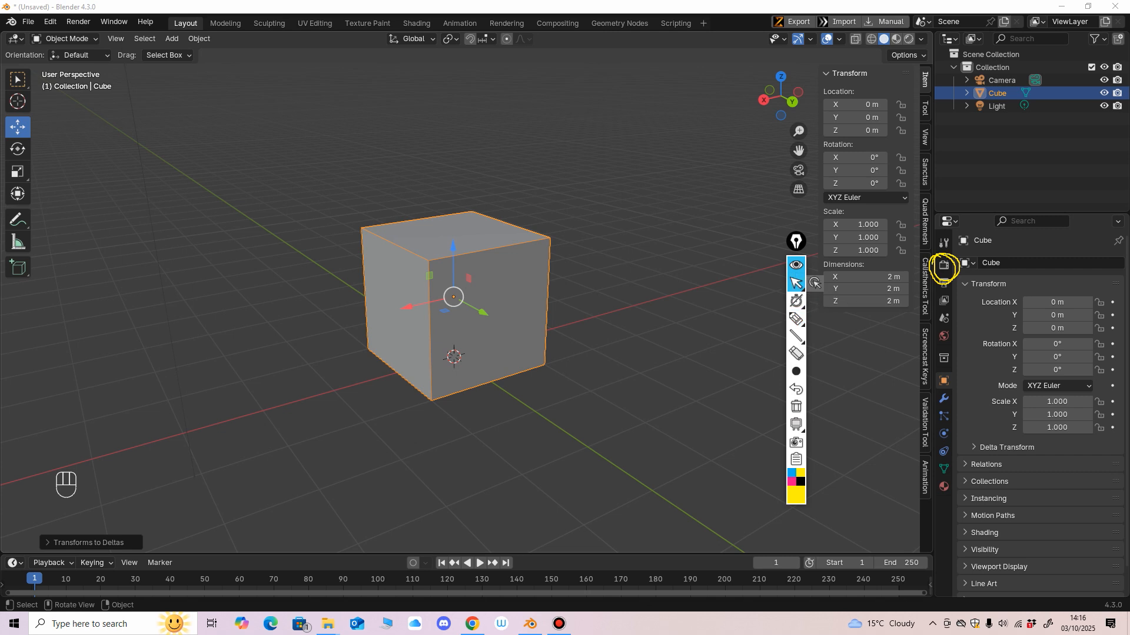
Show the scene's render properties and underline the Render Engine setting with a thick yellow stroke.
{"action": "left_click", "coordinate": [943, 265]}
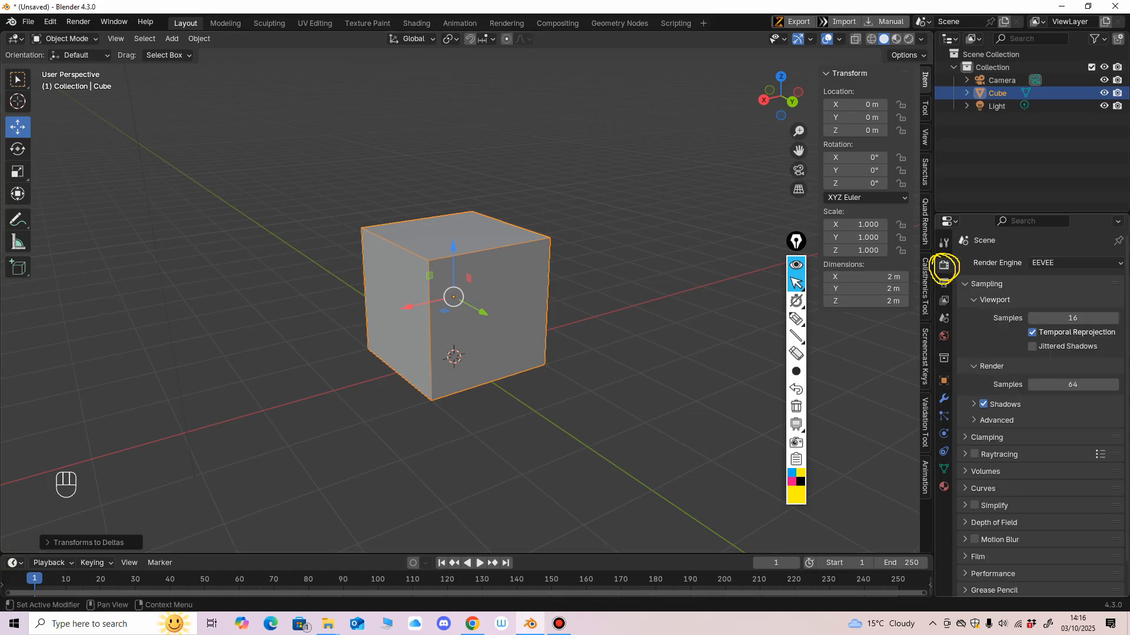
{"action": "left_click", "coordinate": [796, 318]}
{"action": "left_click_drag", "start_coordinate": [968, 277], "coordinate": [1109, 287]}
{"action": "left_click", "coordinate": [795, 283]}
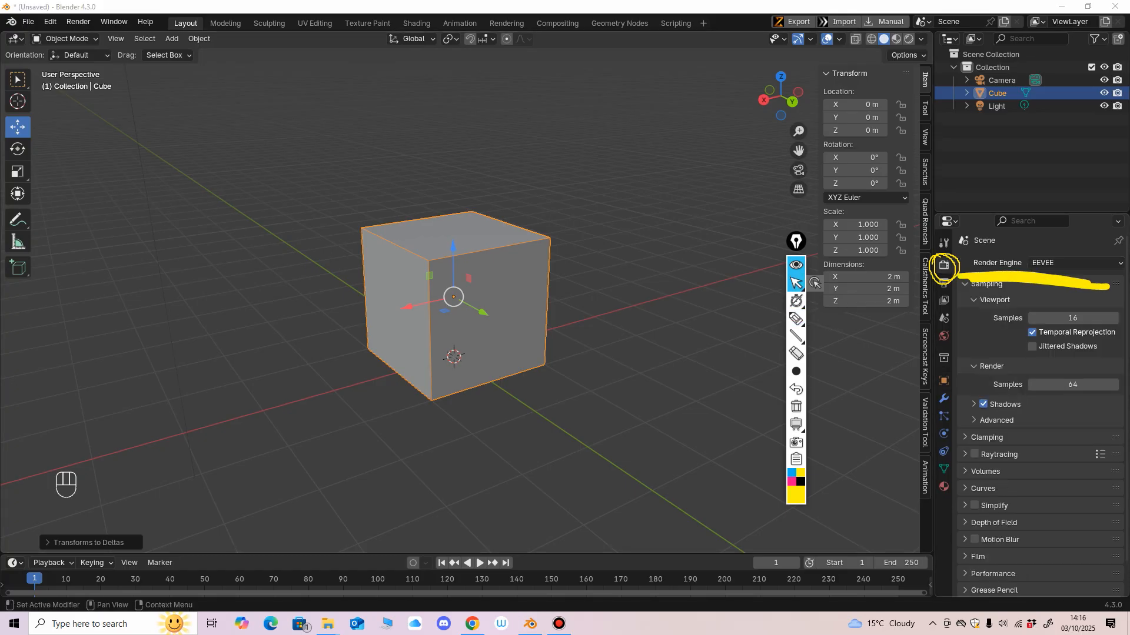
Erase the thick yellow underline beneath the Render Engine setting and return to the highlighted cursor.
{"action": "left_click", "coordinate": [1053, 263]}
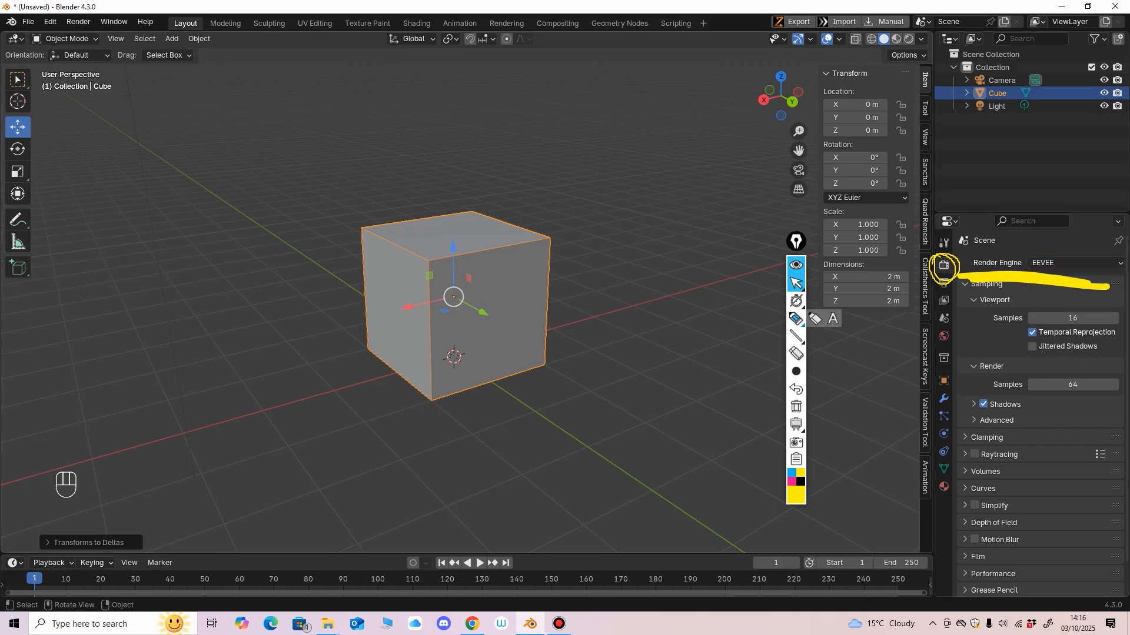
{"action": "left_click", "coordinate": [796, 353]}
{"action": "left_click", "coordinate": [796, 283]}
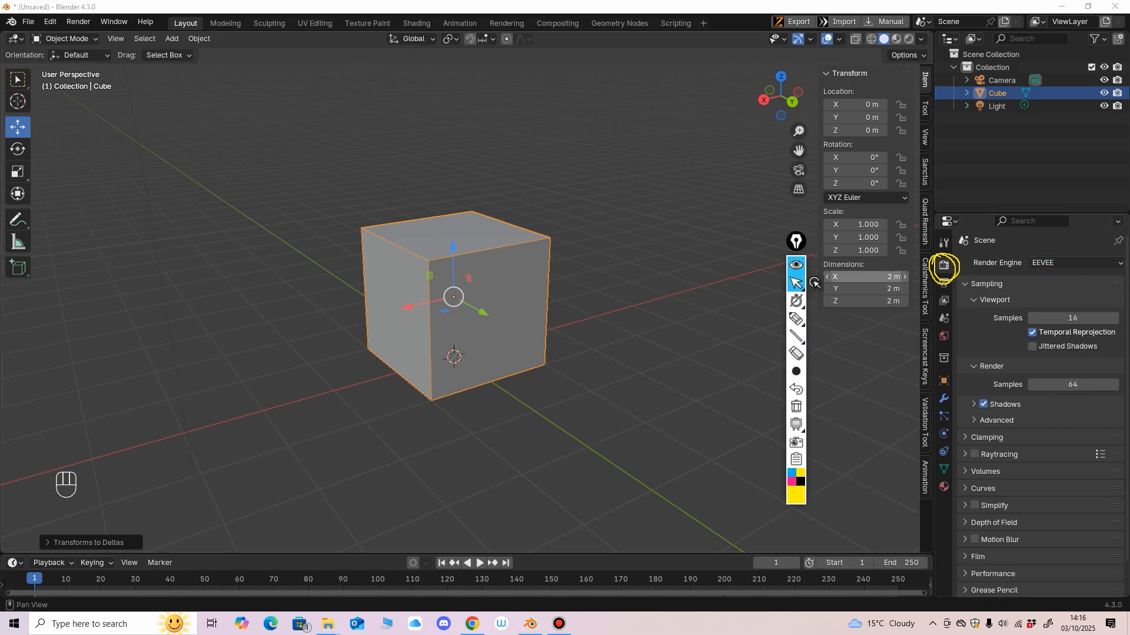
Switch the render engine to Cycles, back to EEVEE, and to Cycles again.
{"action": "left_click", "coordinate": [1053, 263]}
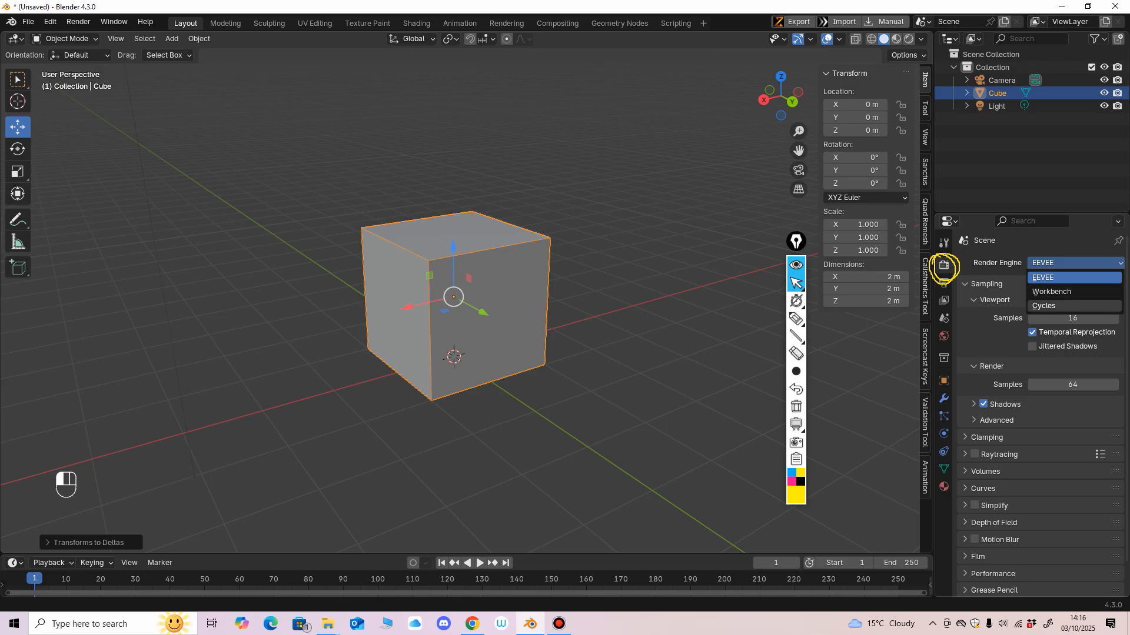
{"action": "left_click", "coordinate": [1053, 306]}
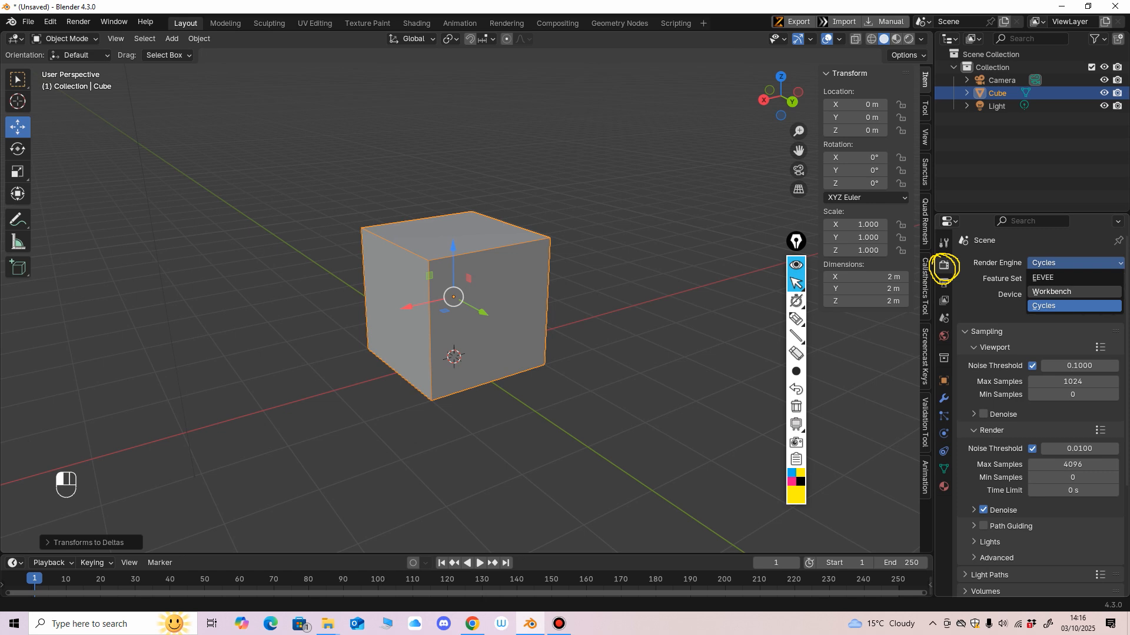
{"action": "left_click", "coordinate": [1053, 277]}
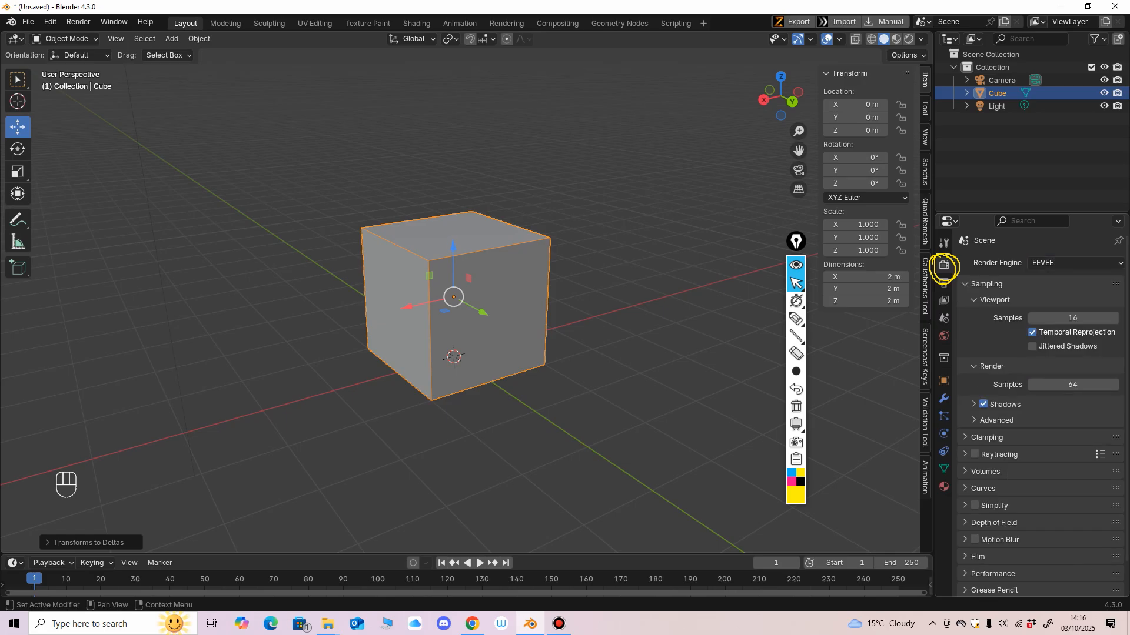
{"action": "left_click", "coordinate": [1067, 264]}
{"action": "left_click", "coordinate": [1053, 306]}
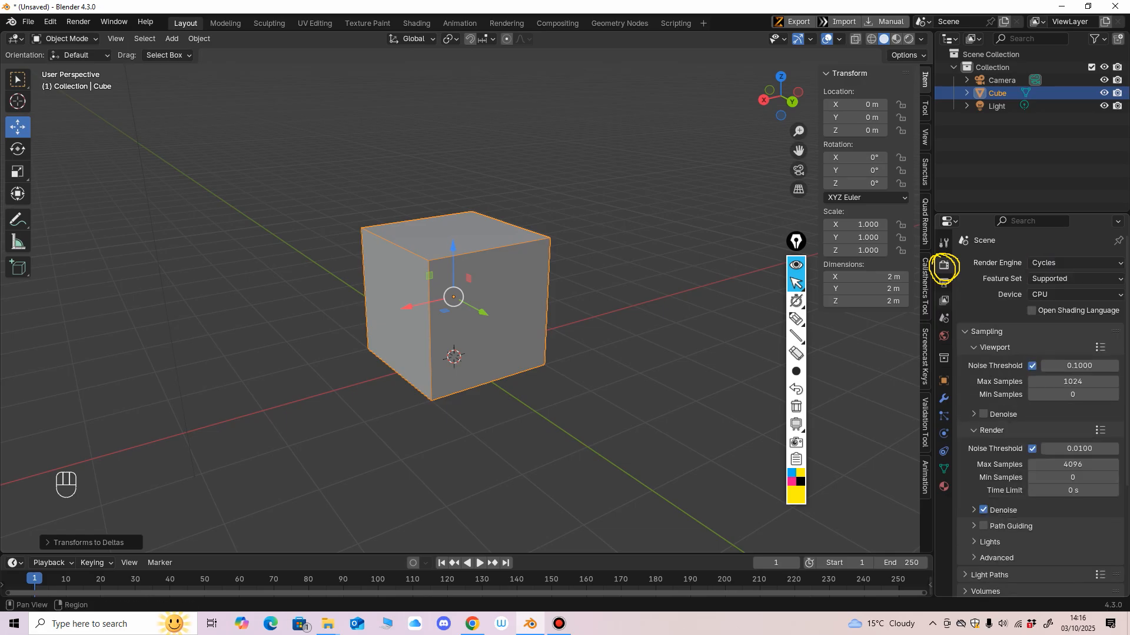
Circle the Cycles render engine setting with the thick yellow pen.
{"action": "left_click", "coordinate": [796, 319]}
{"action": "left_click_drag", "start_coordinate": [1035, 253], "coordinate": [1012, 273]}
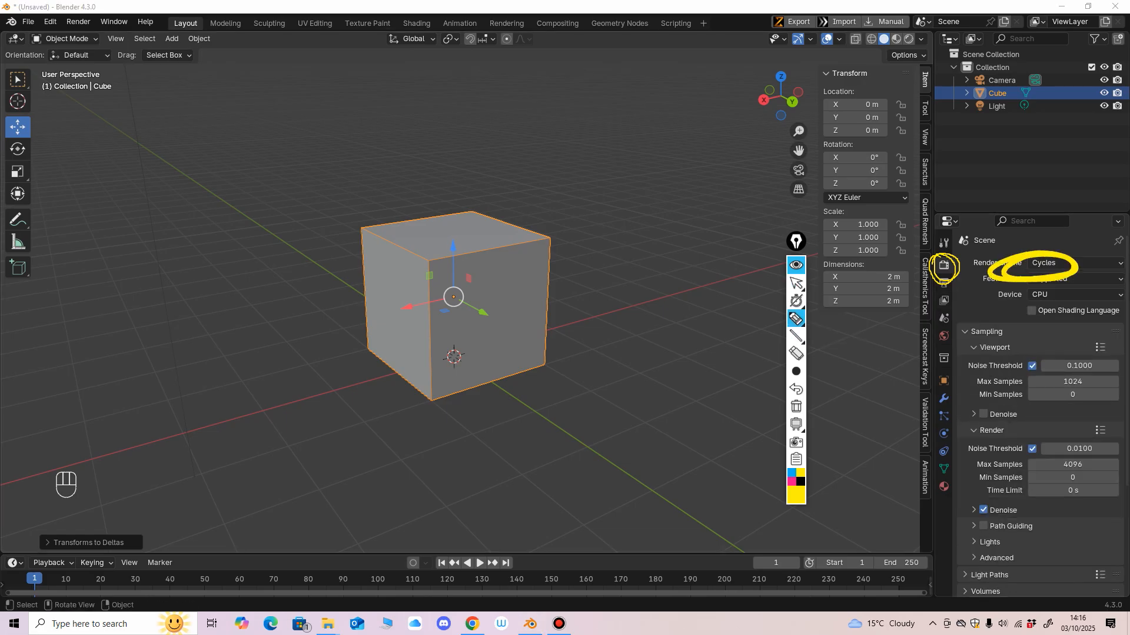
{"action": "mouse_move", "coordinate": [796, 371]}
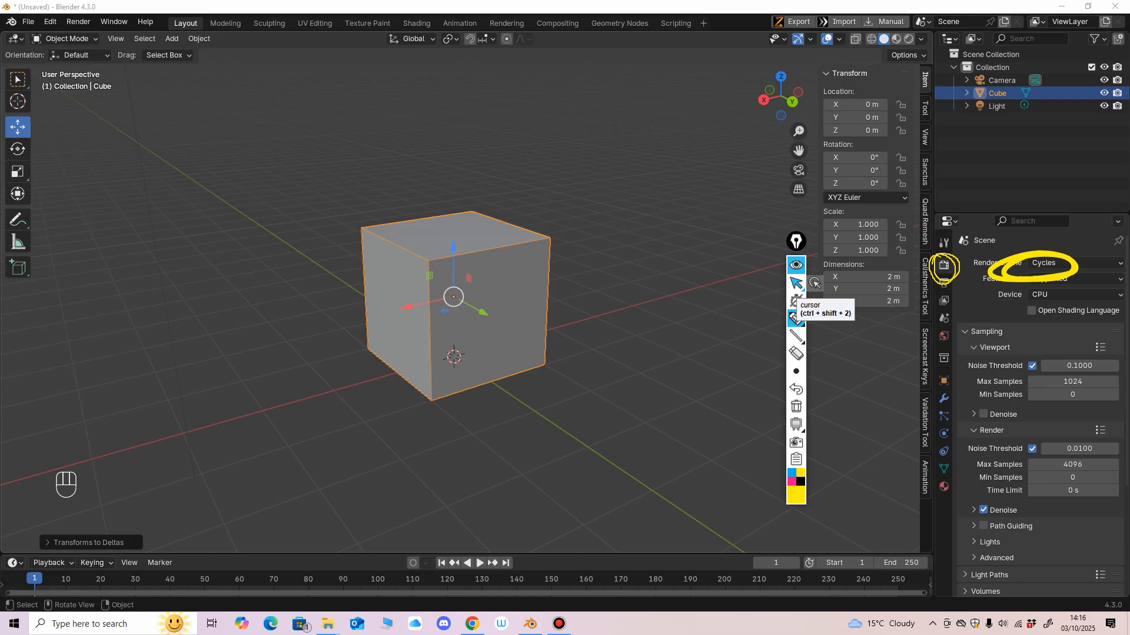
Erase the yellow circles around the Cycles setting and the render properties entry, and return to the highlighted cursor.
{"action": "left_click", "coordinate": [796, 353]}
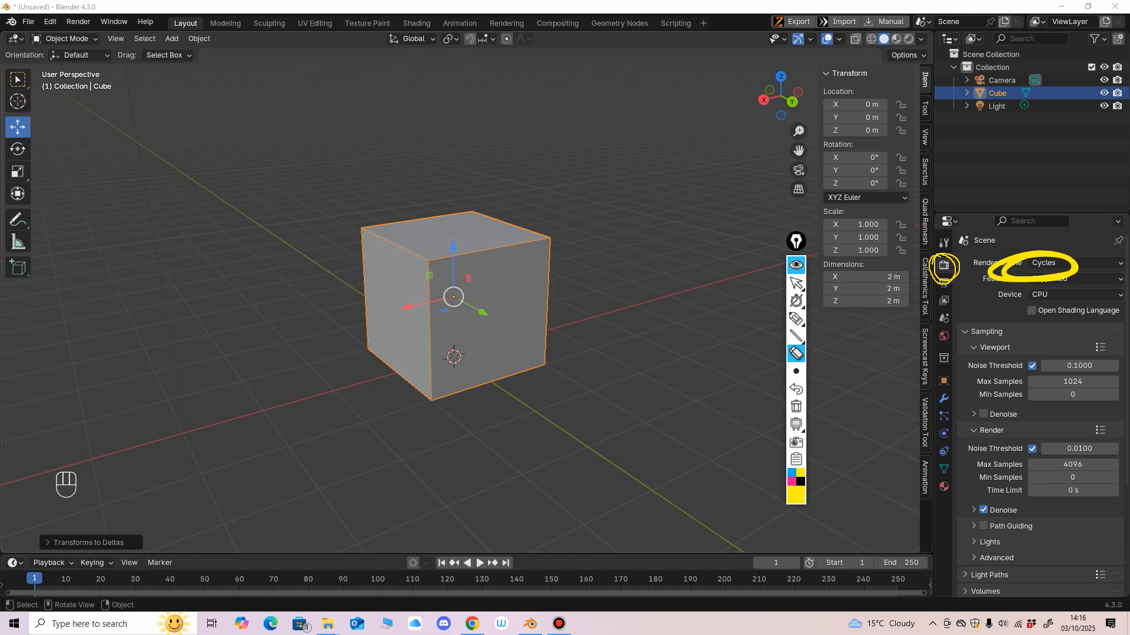
{"action": "left_click_drag", "start_coordinate": [1003, 271], "coordinate": [946, 268]}
{"action": "left_click", "coordinate": [796, 319]}
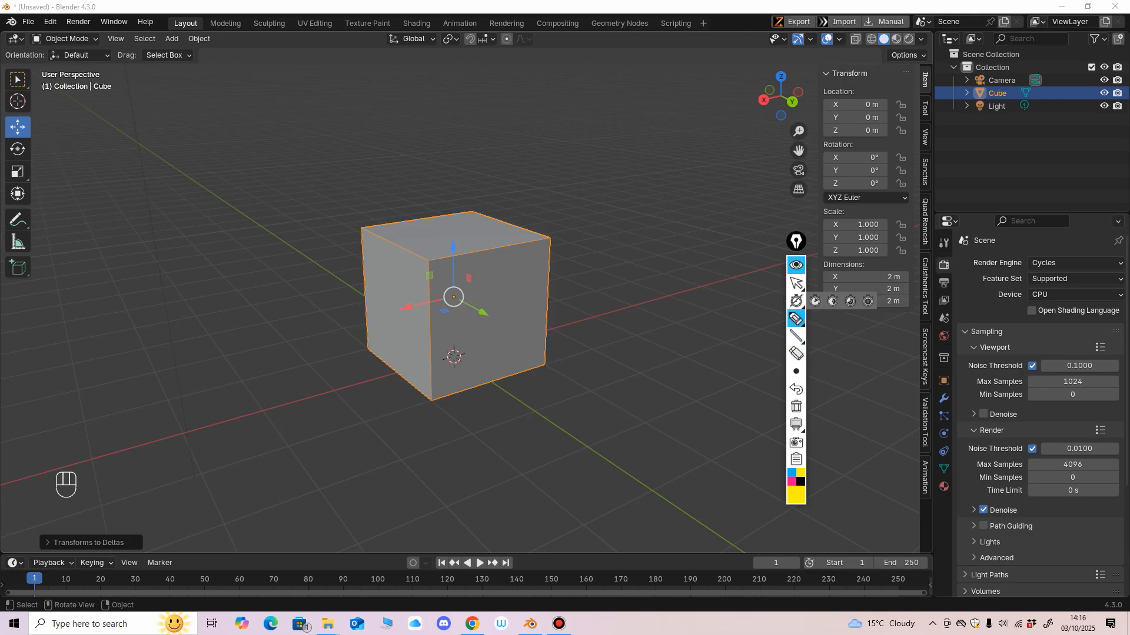
{"action": "left_click", "coordinate": [796, 283]}
{"action": "mouse_move", "coordinate": [796, 319]}
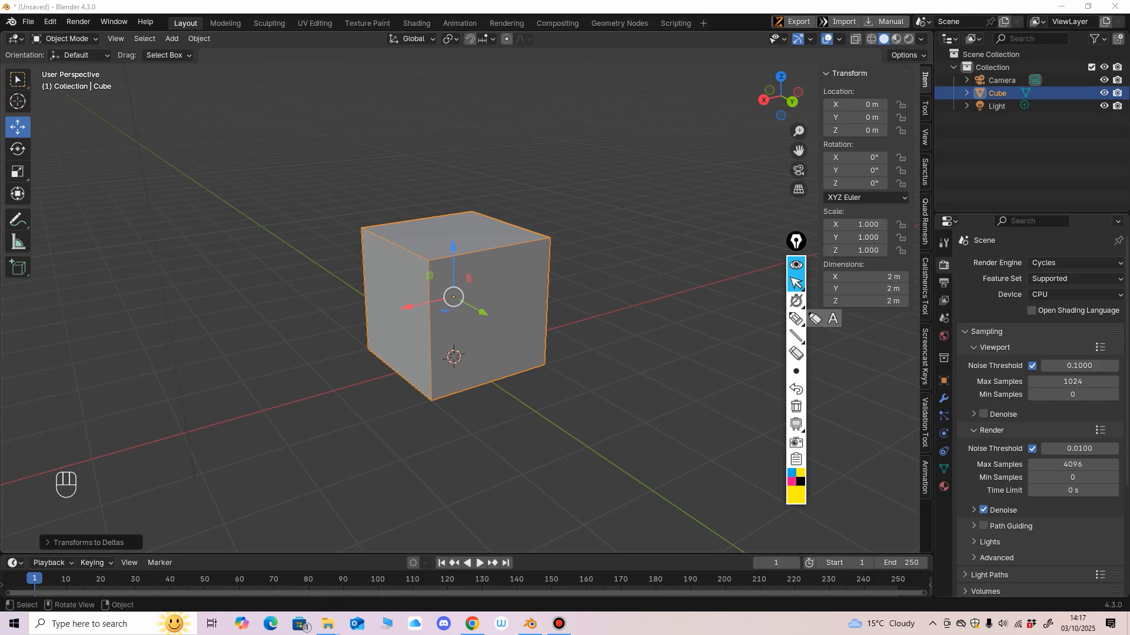
Switch the 3D viewport to Rendered shading with the cube, camera and light in view.
{"action": "scroll", "coordinate": [466, 306], "scroll_direction": "down", "scroll_amount": 2}
{"action": "middle_click_drag", "start_coordinate": [471, 306], "coordinate": [456, 311]}
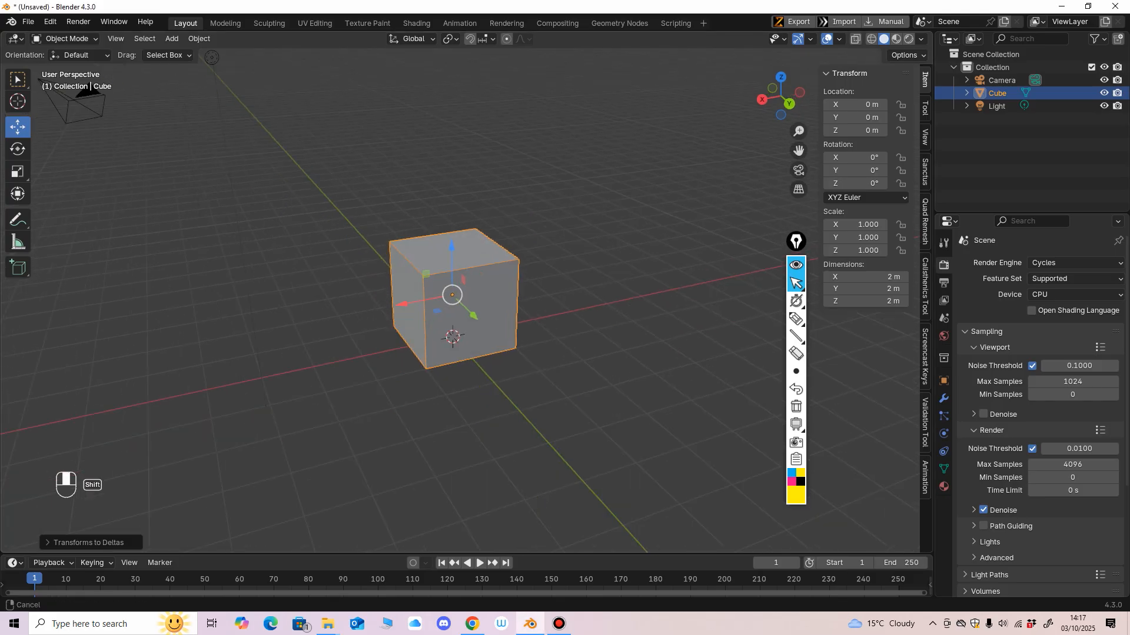
{"action": "scroll", "coordinate": [456, 312], "scroll_direction": "up", "scroll_amount": 1}
{"action": "scroll", "coordinate": [462, 300], "scroll_direction": "down", "scroll_amount": 1}
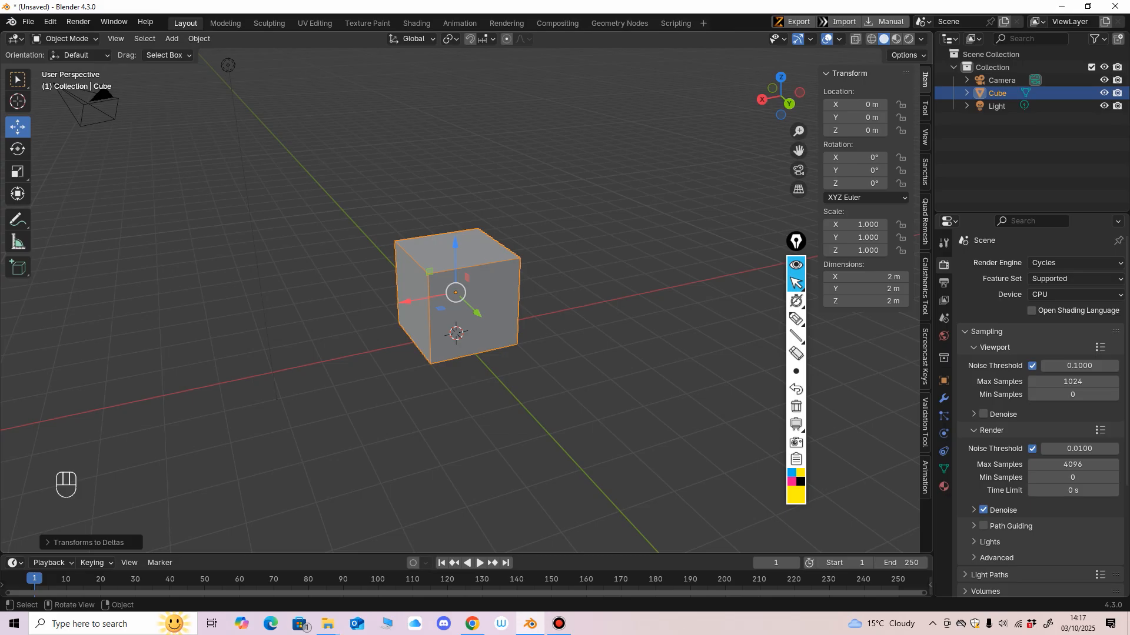
{"action": "mouse_move", "coordinate": [465, 329]}
{"action": "middle_mouse_down"}
{"action": "mouse_move", "coordinate": [455, 331]}
{"action": "mouse_move", "coordinate": [470, 312]}
{"action": "middle_mouse_up"}
{"action": "middle_click_drag", "start_coordinate": [217, 53], "coordinate": [194, 74]}
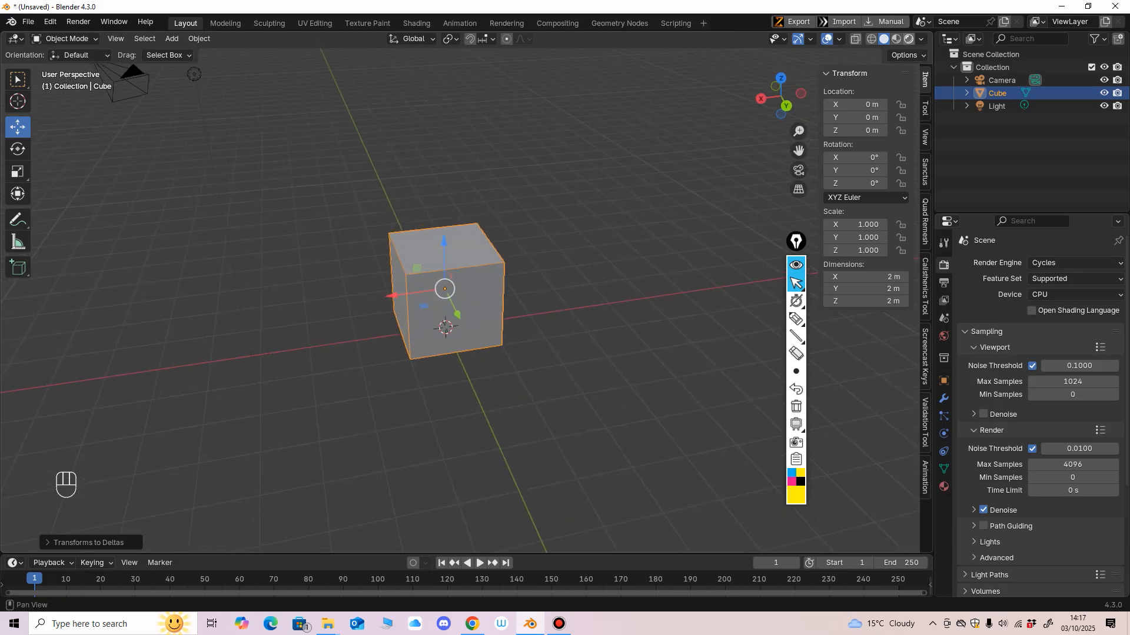
{"action": "left_click", "coordinate": [909, 38]}
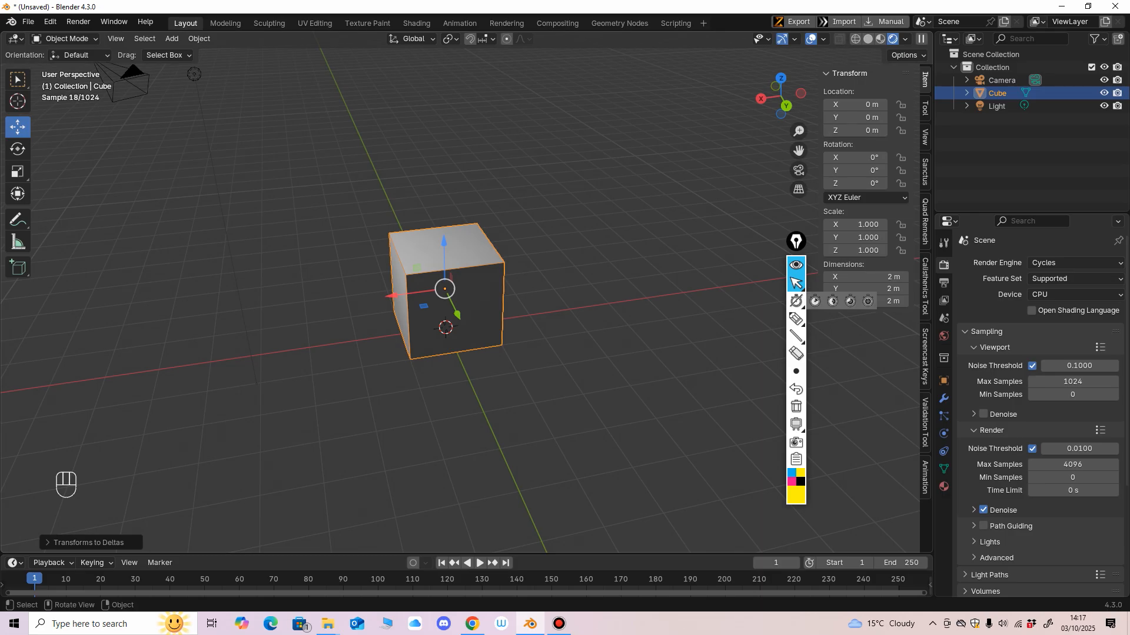
Circle the Rendered shading option in yellow, erase the circle, and return to the highlighted cursor.
{"action": "left_click", "coordinate": [796, 319]}
{"action": "mouse_move", "coordinate": [894, 25]}
{"action": "left_mouse_down"}
{"action": "mouse_move", "coordinate": [882, 53]}
{"action": "mouse_move", "coordinate": [871, 35]}
{"action": "left_mouse_up"}
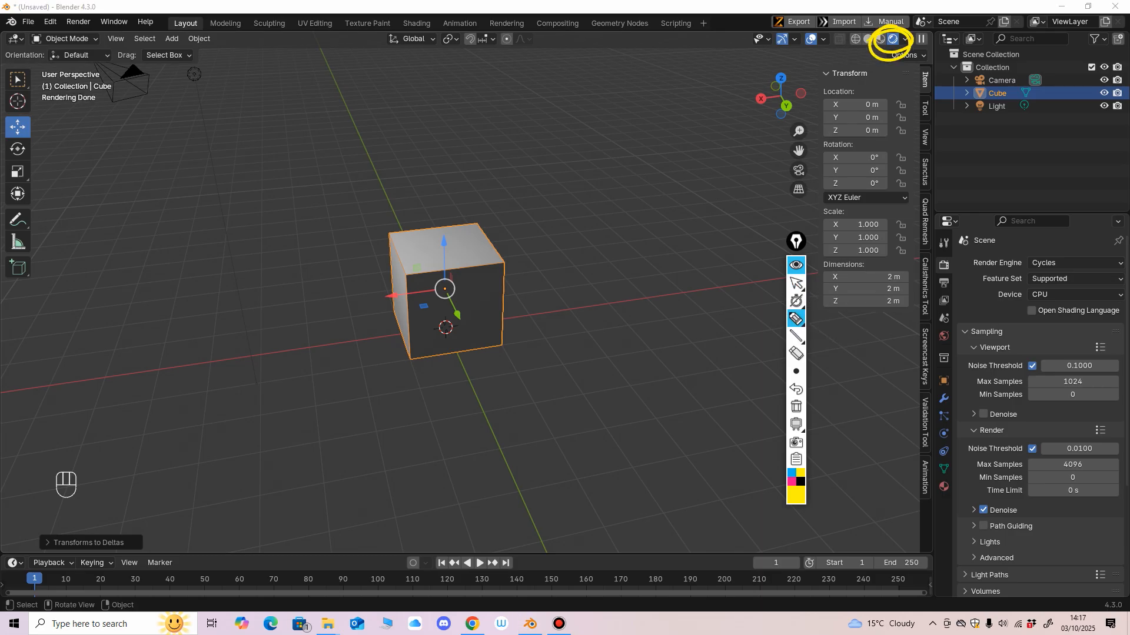
{"action": "left_click", "coordinate": [796, 354]}
{"action": "left_click", "coordinate": [883, 58]}
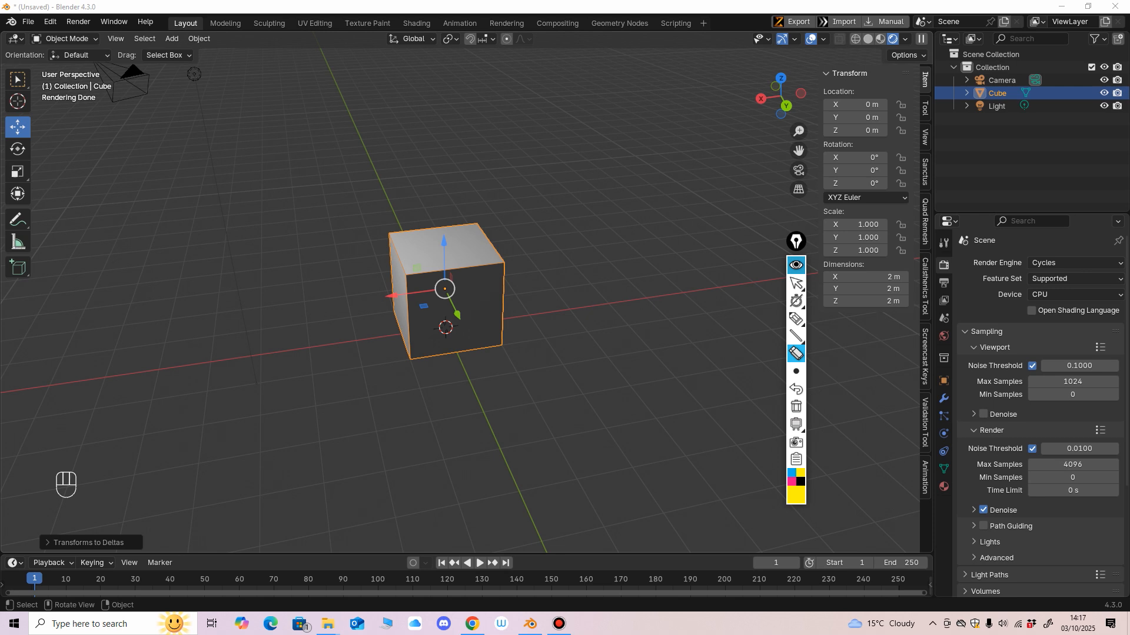
{"action": "left_click", "coordinate": [796, 283]}
Compare the cube in Wireframe, Solid, Material Preview and Rendered viewport shading.
{"action": "left_click", "coordinate": [855, 39]}
{"action": "middle_click_drag", "start_coordinate": [635, 218], "coordinate": [650, 206]}
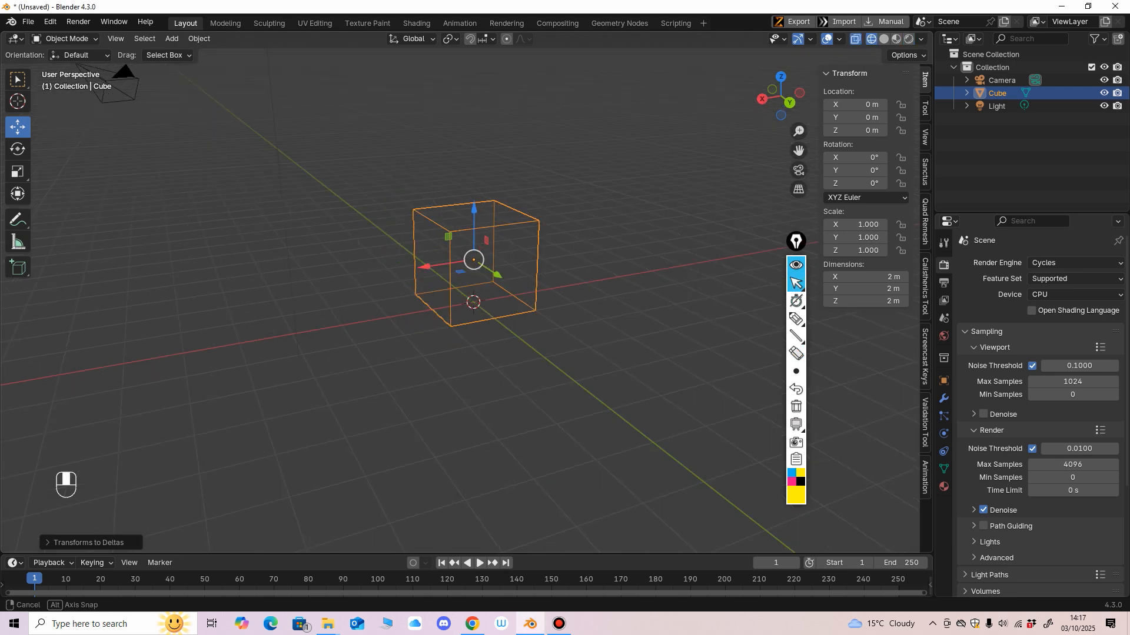
{"action": "scroll", "coordinate": [479, 253], "scroll_direction": "up", "scroll_amount": 2}
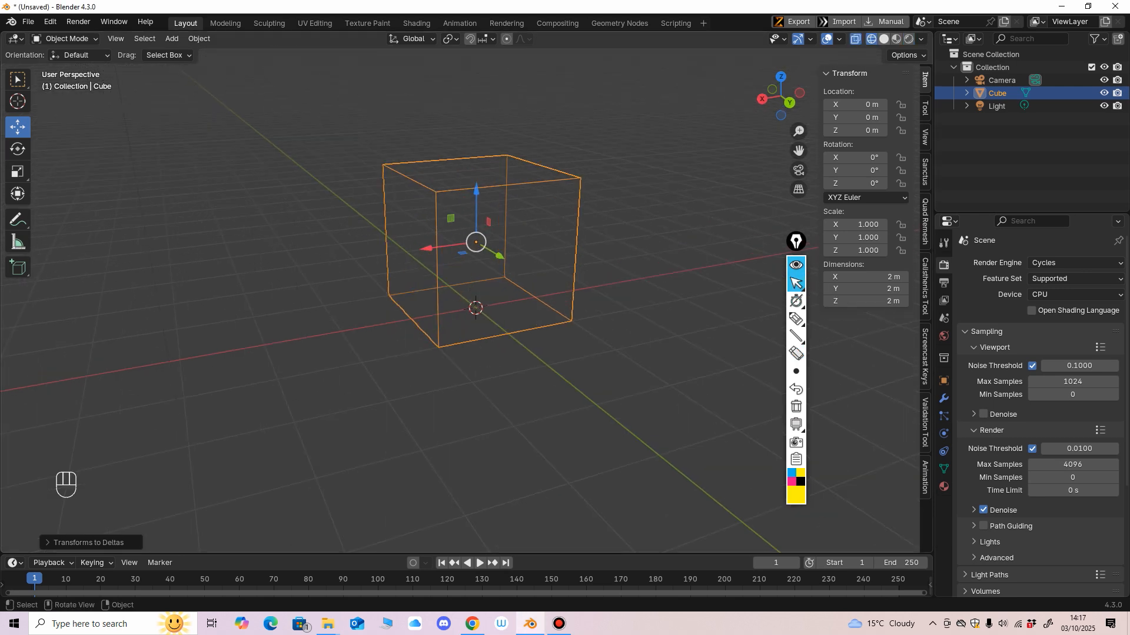
{"action": "left_click", "coordinate": [884, 39]}
{"action": "middle_click_drag", "start_coordinate": [635, 217], "coordinate": [615, 225]}
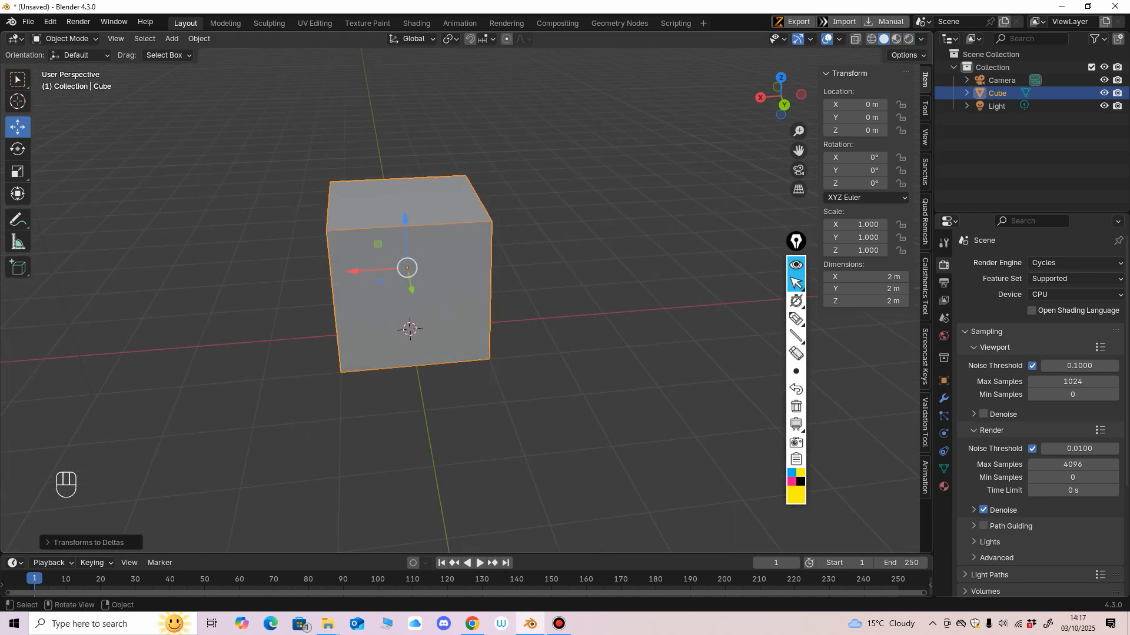
{"action": "left_click", "coordinate": [896, 39]}
{"action": "mouse_move", "coordinate": [635, 218]}
{"action": "middle_mouse_down"}
{"action": "mouse_move", "coordinate": [703, 203]}
{"action": "mouse_move", "coordinate": [653, 231]}
{"action": "mouse_move", "coordinate": [635, 200]}
{"action": "mouse_move", "coordinate": [585, 212]}
{"action": "mouse_move", "coordinate": [675, 232]}
{"action": "middle_mouse_up"}
{"action": "left_click", "coordinate": [908, 39]}
Select the light and move it along the X axis to about -0.25 m, over the cube.
{"action": "mouse_move", "coordinate": [676, 231]}
{"action": "middle_mouse_down", "text": "ctrl"}
{"action": "mouse_move", "coordinate": [675, 268]}
{"action": "mouse_move", "coordinate": [634, 306]}
{"action": "mouse_move", "coordinate": [635, 329]}
{"action": "middle_mouse_up", "text": "ctrl"}
{"action": "middle_click_drag", "start_coordinate": [634, 329], "coordinate": [632, 285]}
{"action": "middle_click_drag", "start_coordinate": [633, 285], "coordinate": [656, 328], "text": "shift"}
{"action": "left_click", "coordinate": [362, 147]}
{"action": "middle_click_drag", "start_coordinate": [363, 151], "coordinate": [406, 151]}
{"action": "left_click_drag", "start_coordinate": [313, 161], "coordinate": [425, 190]}
{"action": "middle_click_drag", "start_coordinate": [425, 190], "coordinate": [330, 187]}
{"action": "middle_click_drag", "start_coordinate": [329, 187], "coordinate": [241, 165], "text": "shift"}
{"action": "middle_click_drag", "start_coordinate": [242, 164], "coordinate": [287, 259], "text": "shift"}
{"action": "middle_click_drag", "start_coordinate": [287, 259], "coordinate": [328, 256]}
{"action": "middle_click_drag", "start_coordinate": [327, 256], "coordinate": [344, 211], "text": "shift"}
{"action": "scroll", "coordinate": [438, 294], "scroll_direction": "up", "scroll_amount": 1}
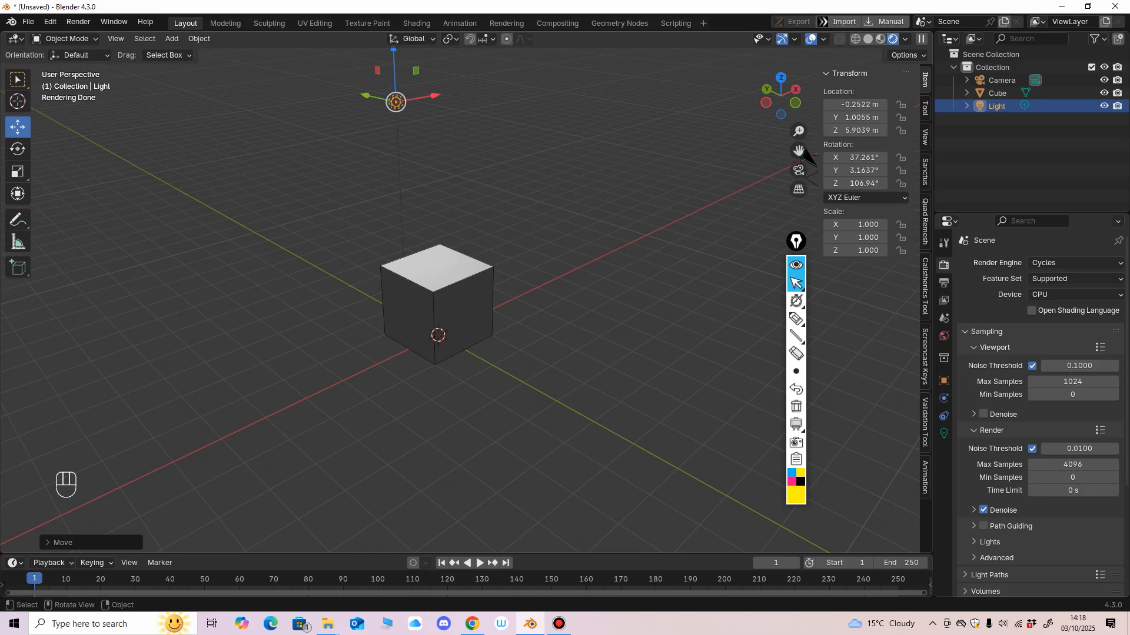
Undo the light's move and selection and the switch to the Cycles render engine.
{"action": "key", "text": "ctrl+z"}
{"action": "key", "text": "ctrl+z"}
{"action": "key", "text": "ctrl+z"}
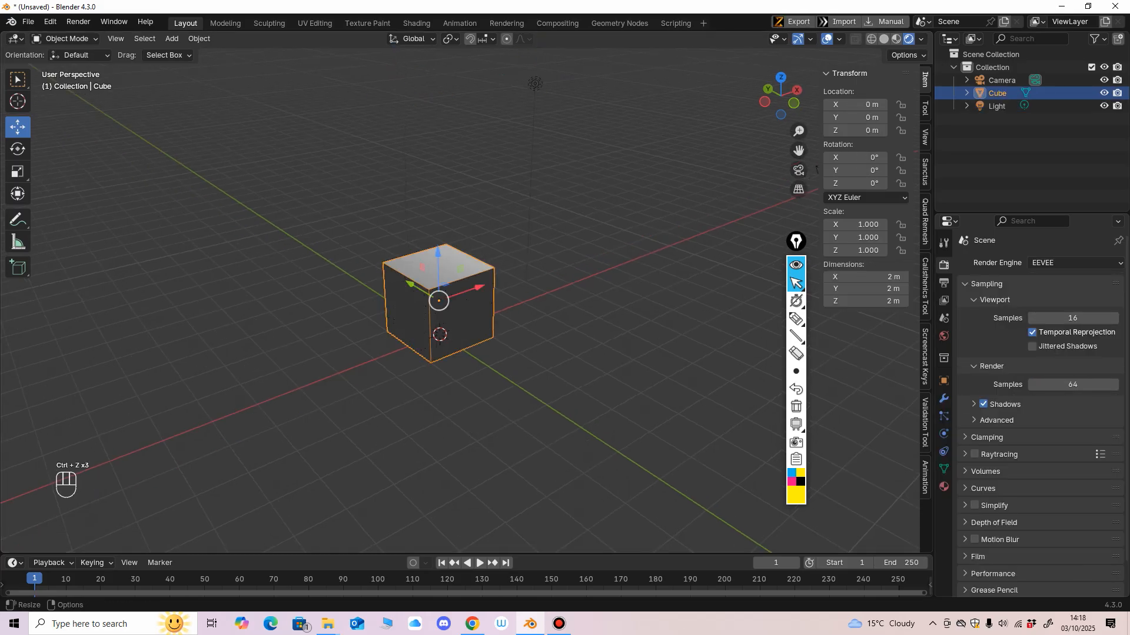
Add a mesh plane at the origin beneath the cube.
{"action": "middle_click_drag", "start_coordinate": [424, 330], "coordinate": [415, 324]}
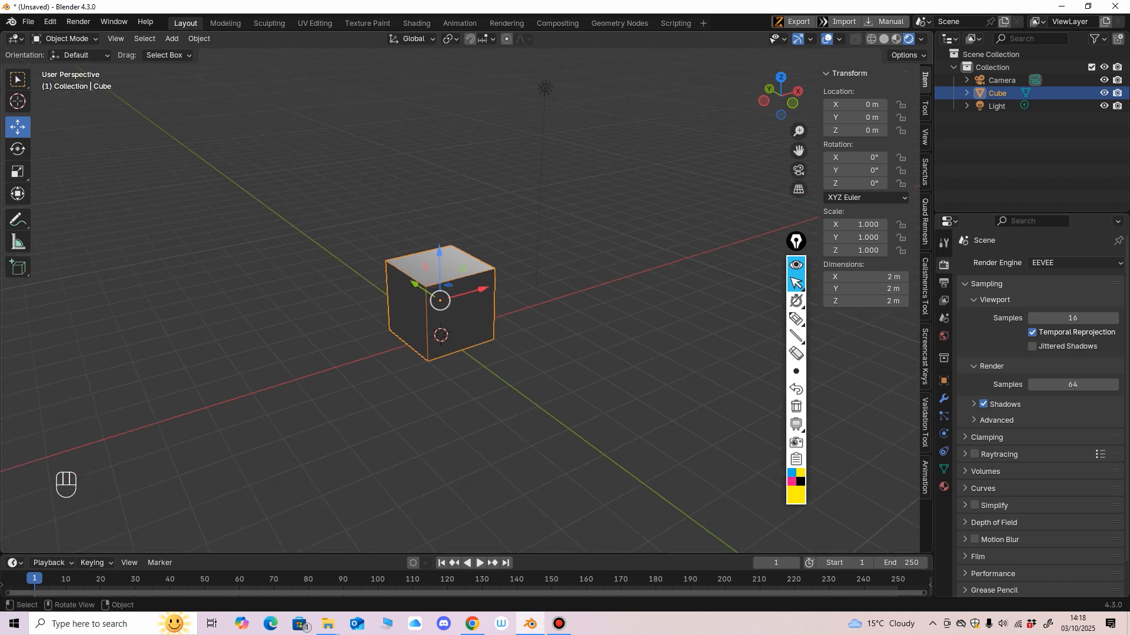
{"action": "left_click", "coordinate": [199, 38]}
{"action": "mouse_move", "coordinate": [172, 38]}
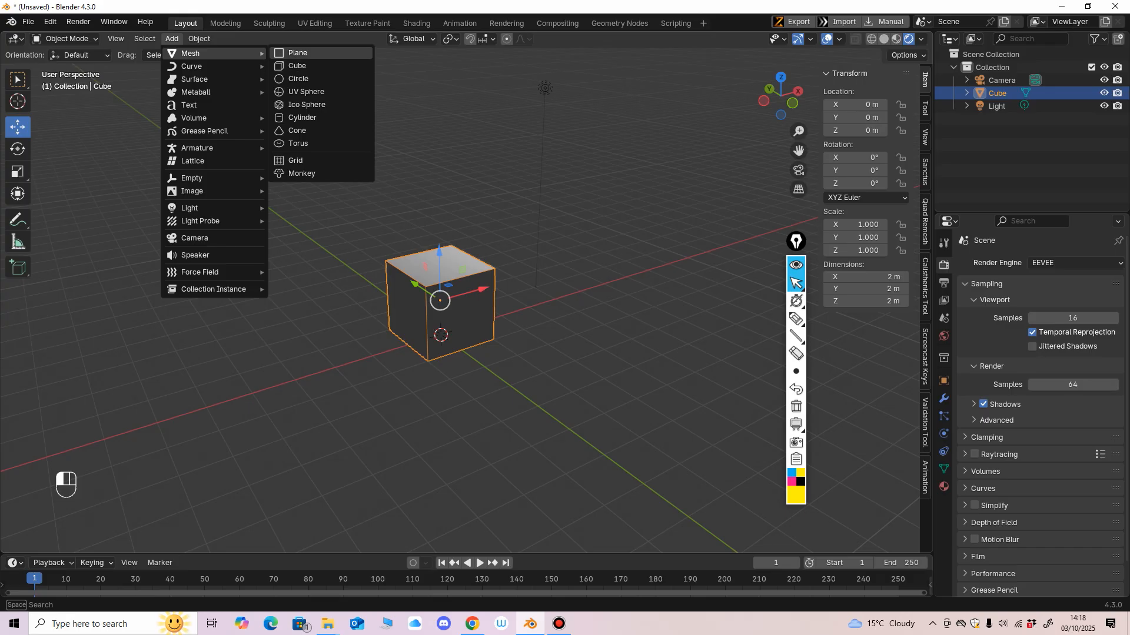
{"action": "left_click", "coordinate": [298, 53]}
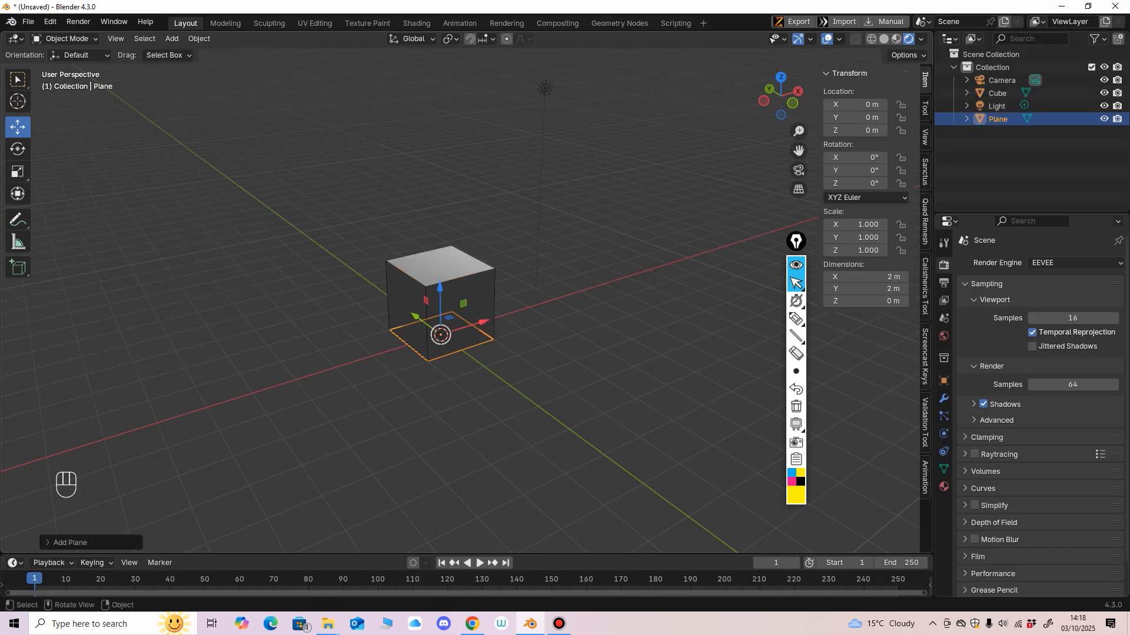
Scale the plane uniformly to about 5.8, making a floor about 11.6 m square under the cube.
{"action": "left_click", "coordinate": [17, 171]}
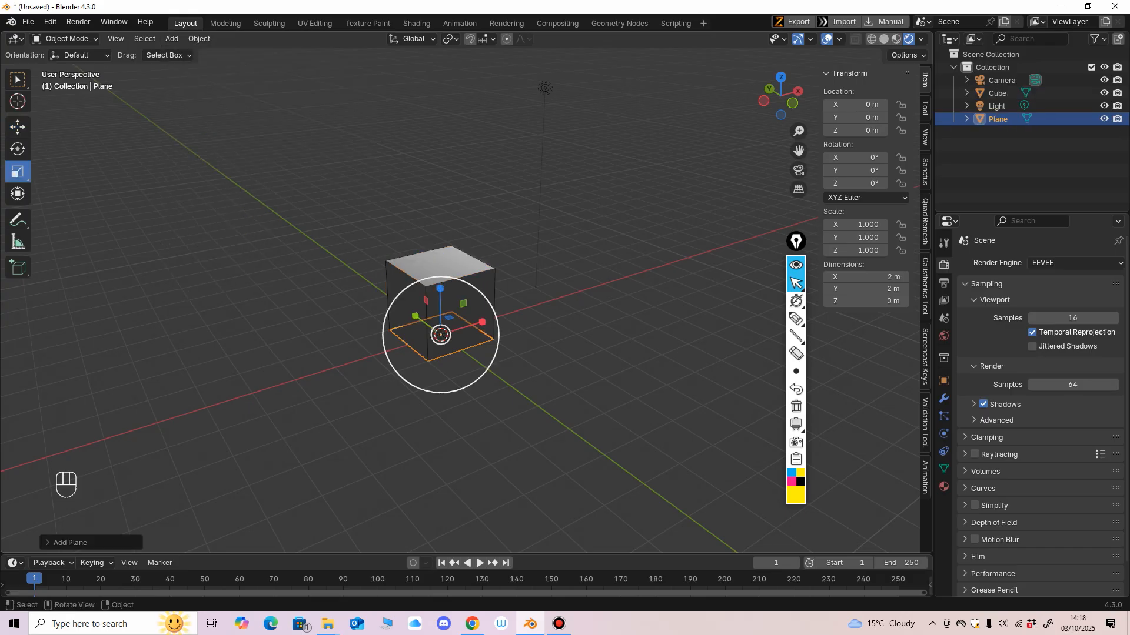
{"action": "left_click_drag", "start_coordinate": [467, 387], "coordinate": [546, 542]}
{"action": "middle_click_drag", "start_coordinate": [546, 518], "coordinate": [594, 539]}
{"action": "middle_click_drag", "start_coordinate": [564, 447], "coordinate": [536, 446]}
{"action": "left_click_drag", "start_coordinate": [485, 342], "coordinate": [497, 357]}
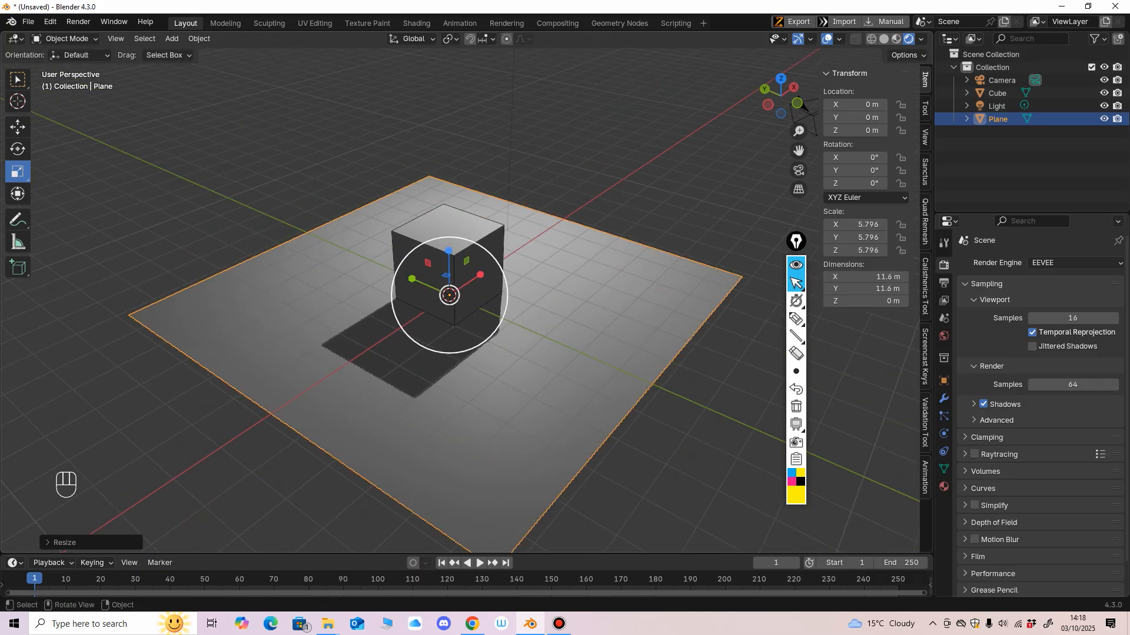
Examine the cube's shadow and the light above the plane, and select the camera.
{"action": "middle_click_drag", "start_coordinate": [500, 359], "coordinate": [401, 389]}
{"action": "scroll", "coordinate": [449, 367], "scroll_direction": "up", "scroll_amount": 1}
{"action": "scroll", "coordinate": [449, 368], "scroll_direction": "down", "scroll_amount": 2}
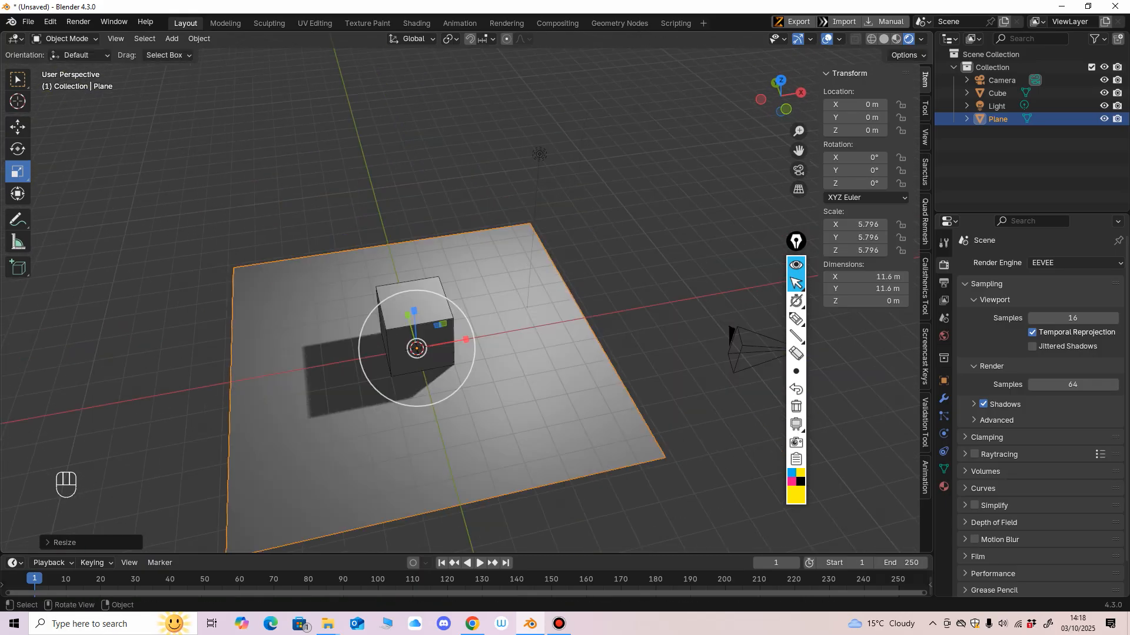
{"action": "left_click", "coordinate": [539, 155]}
{"action": "middle_click_drag", "start_coordinate": [539, 155], "coordinate": [515, 139]}
{"action": "left_click", "coordinate": [693, 355]}
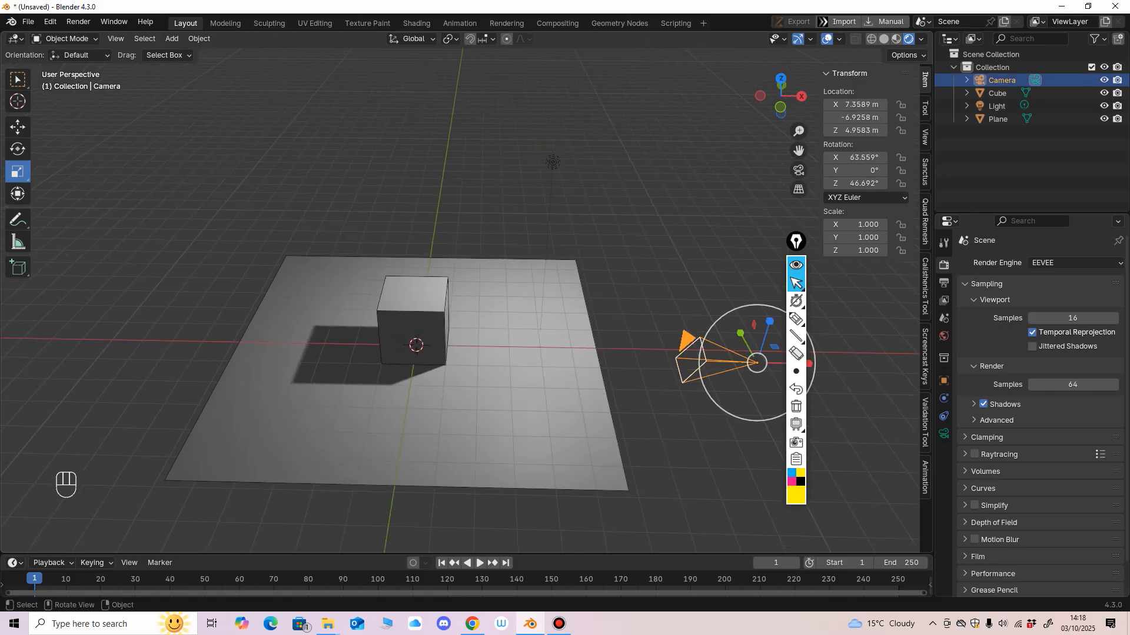
{"action": "middle_click_drag", "start_coordinate": [693, 356], "coordinate": [693, 387], "text": "ctrl"}
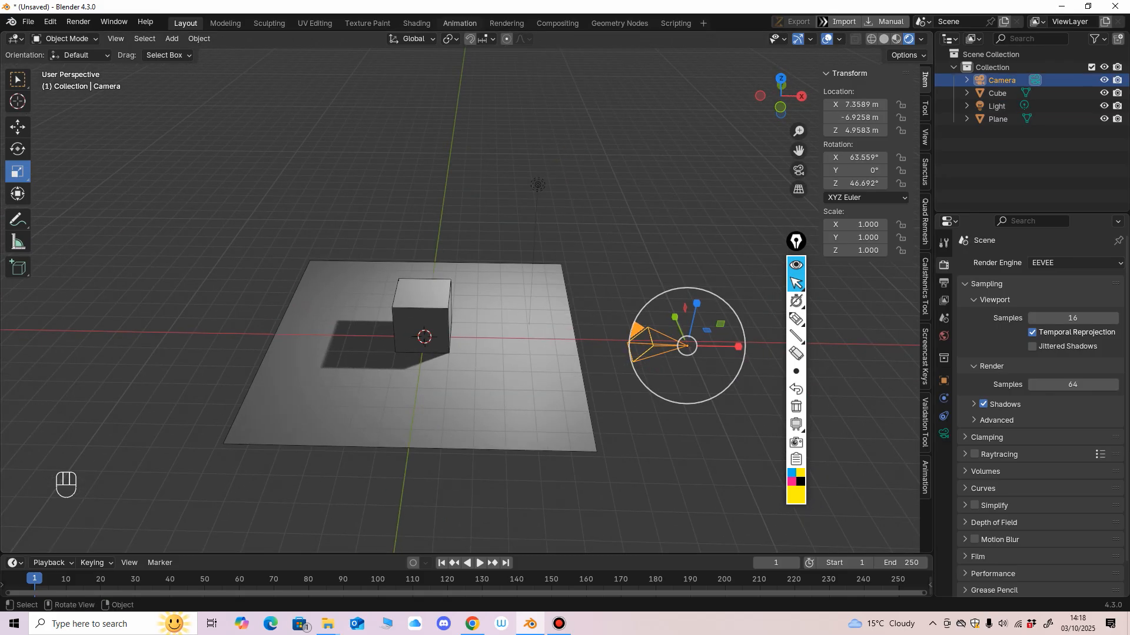
Switch to the Animation workspace and narrow the camera view to enlarge the main 3D viewport.
{"action": "left_click", "coordinate": [460, 23]}
{"action": "left_click_drag", "start_coordinate": [327, 77], "coordinate": [227, 77]}
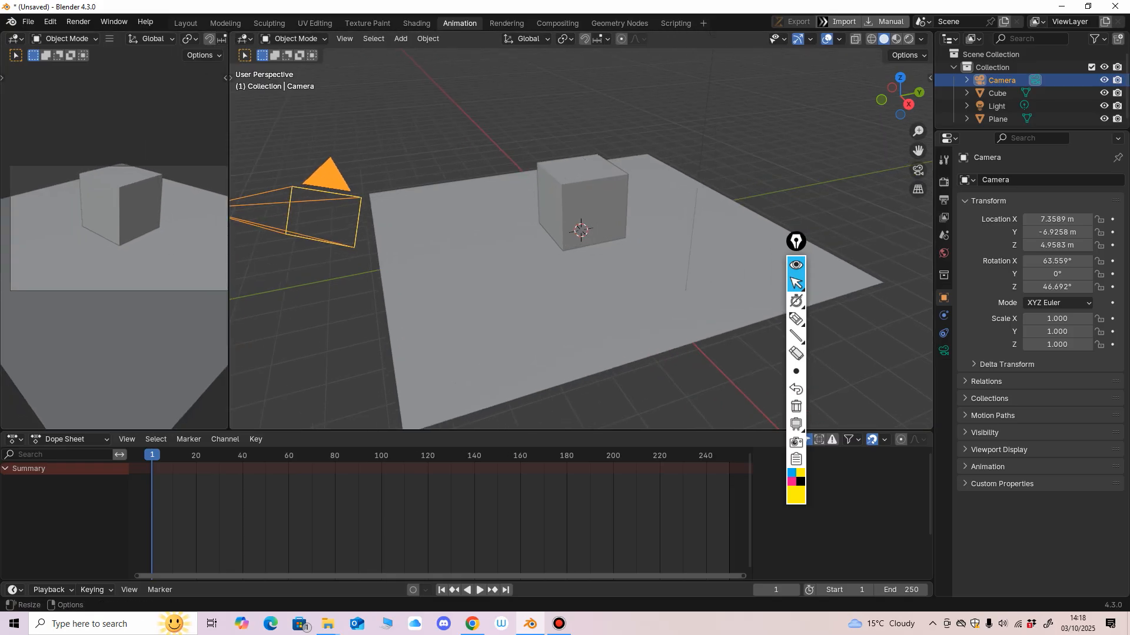
{"action": "mouse_move", "coordinate": [796, 336]}
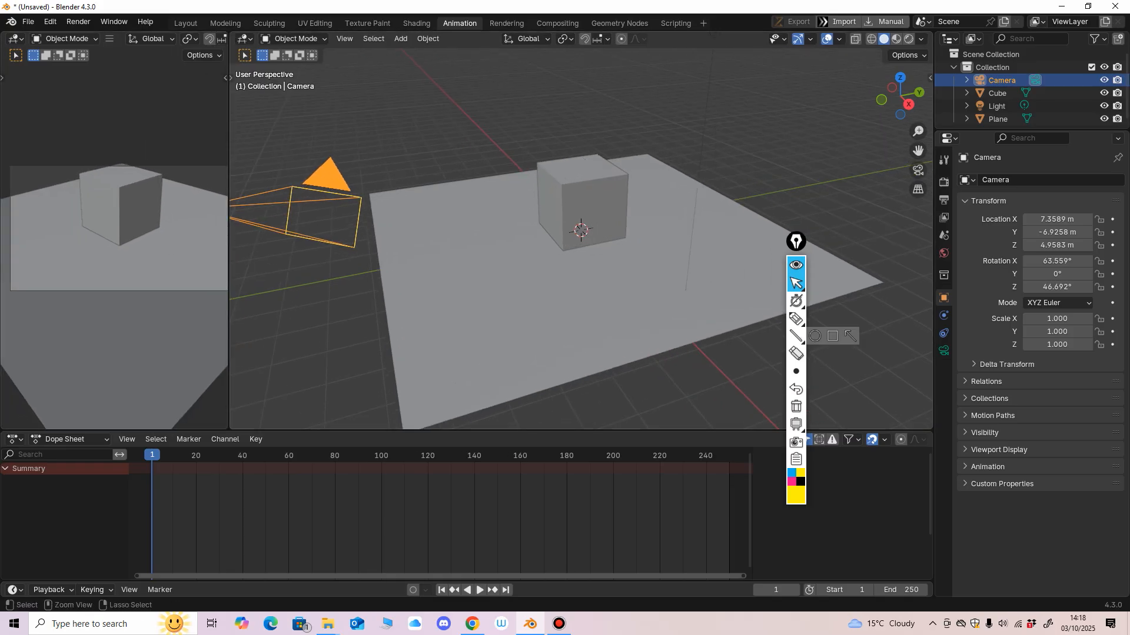
Show the tool shelf and the transform sidebar in the main 3D viewport, with the whole plane and light in view.
{"action": "scroll", "coordinate": [581, 236], "scroll_direction": "down", "scroll_amount": 4}
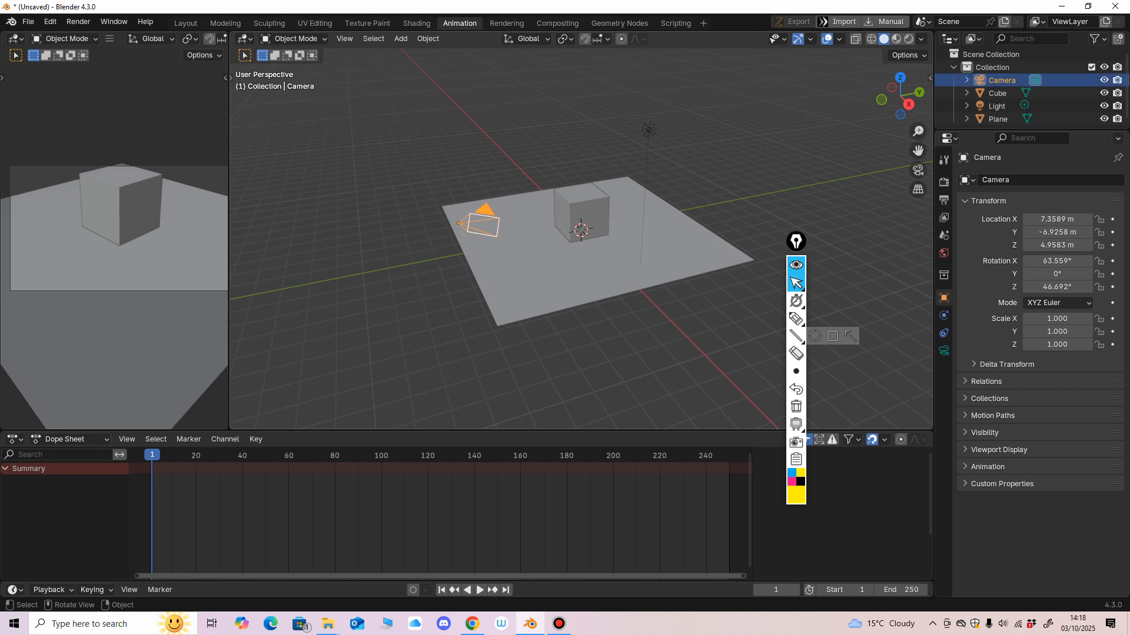
{"action": "key", "text": "t"}
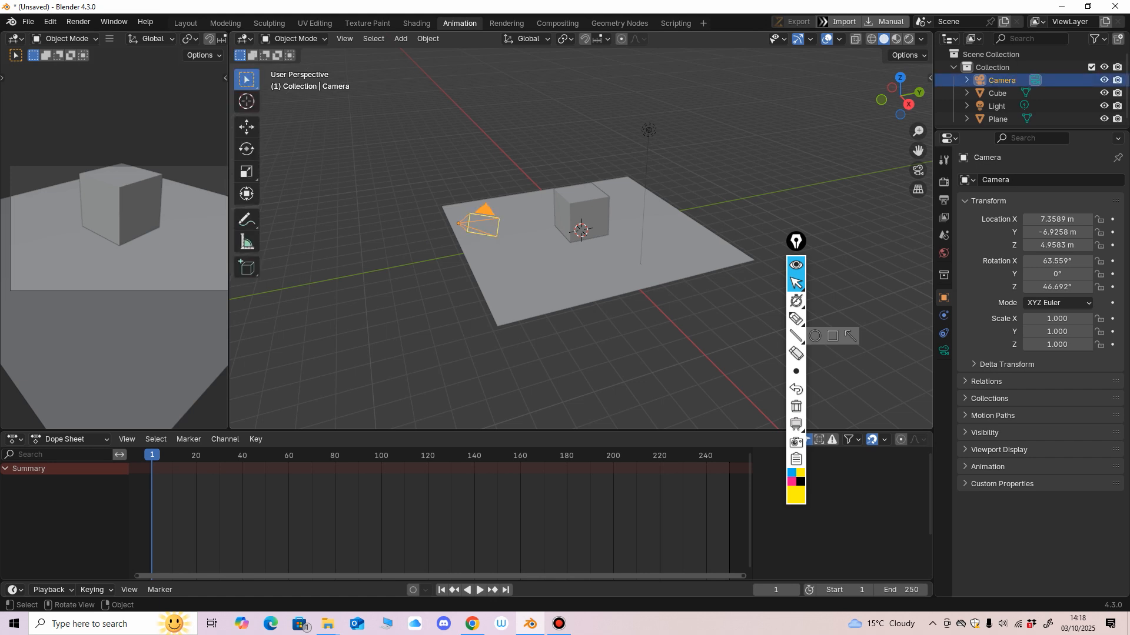
{"action": "key", "text": "n"}
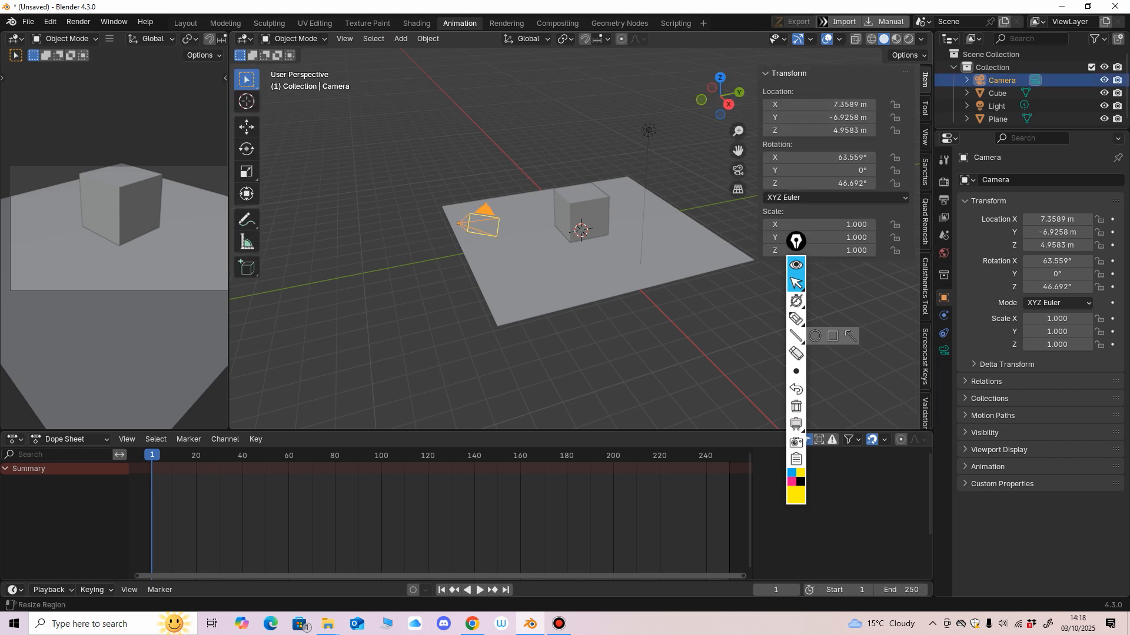
Narrow the transform sidebar in the main viewport and raise the camera to a Z location of about 5.13 m.
{"action": "left_click_drag", "start_coordinate": [757, 118], "coordinate": [818, 117]}
{"action": "scroll", "coordinate": [577, 235], "scroll_direction": "up", "scroll_amount": 3}
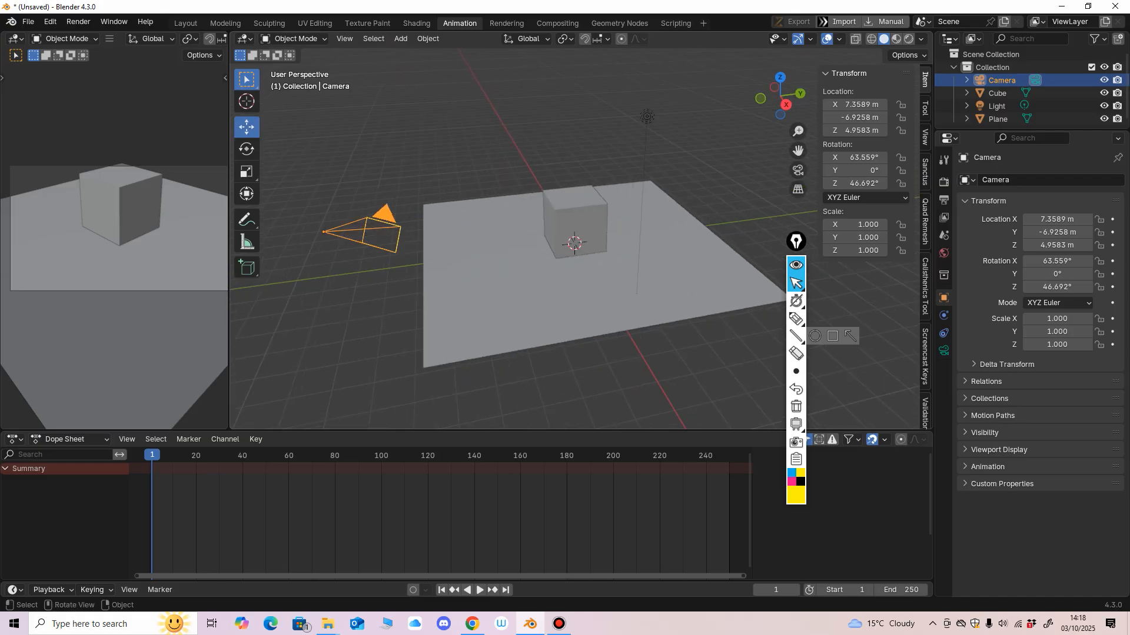
{"action": "left_click", "coordinate": [247, 127]}
{"action": "left_click_drag", "start_coordinate": [311, 183], "coordinate": [309, 173]}
Set the selected camera as the active camera for the small camera view.
{"action": "left_click", "coordinate": [109, 38]}
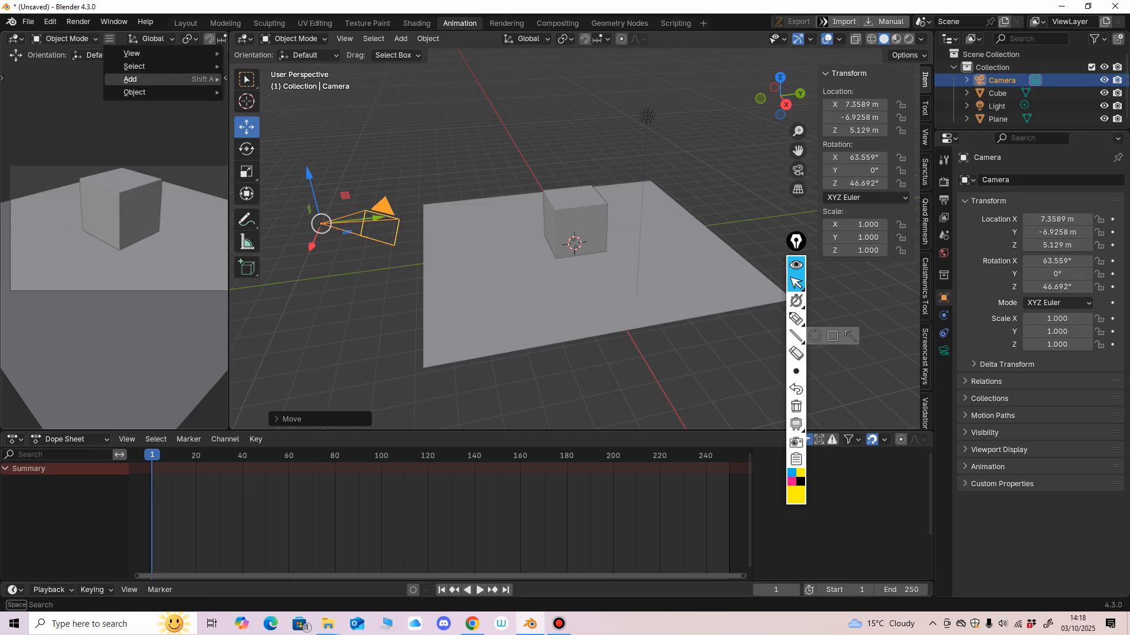
{"action": "mouse_move", "coordinate": [131, 53]}
{"action": "mouse_move", "coordinate": [259, 190]}
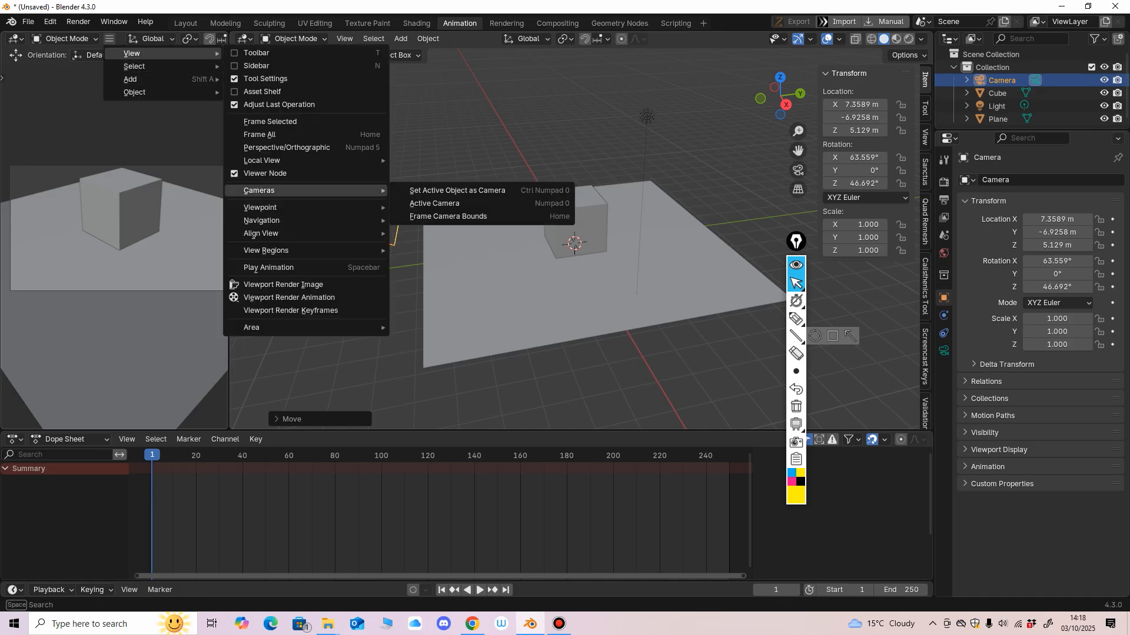
{"action": "left_click", "coordinate": [457, 190]}
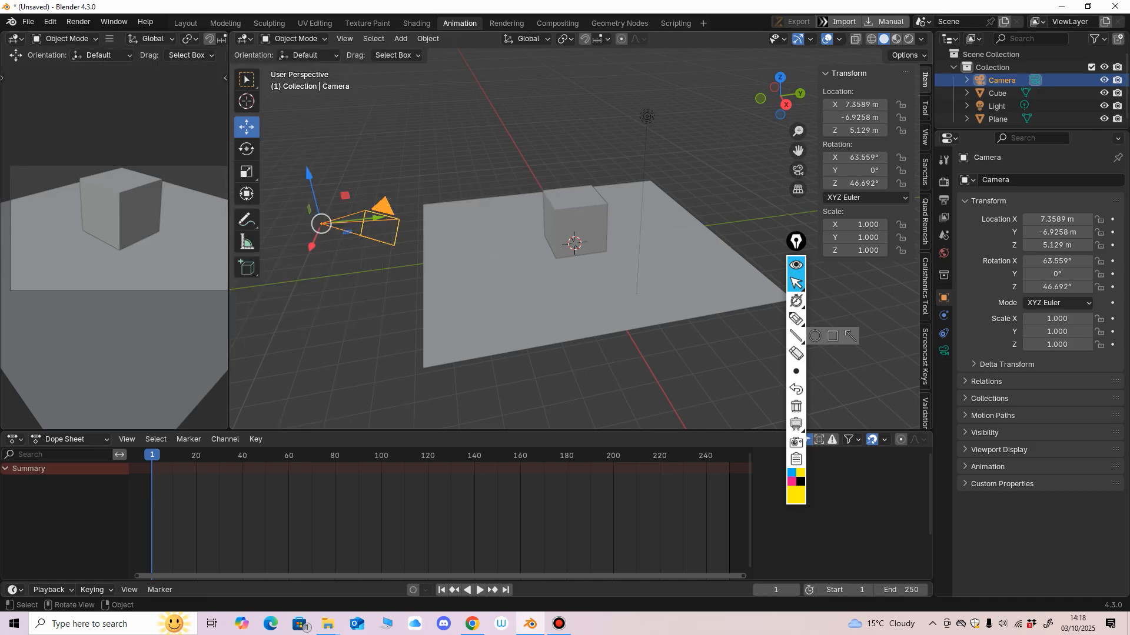
Raise the camera further along the Z axis to about 5.59 m.
{"action": "mouse_move", "coordinate": [309, 174]}
{"action": "left_mouse_down"}
{"action": "mouse_move", "coordinate": [305, 156]}
{"action": "mouse_move", "coordinate": [307, 168]}
{"action": "left_mouse_up"}
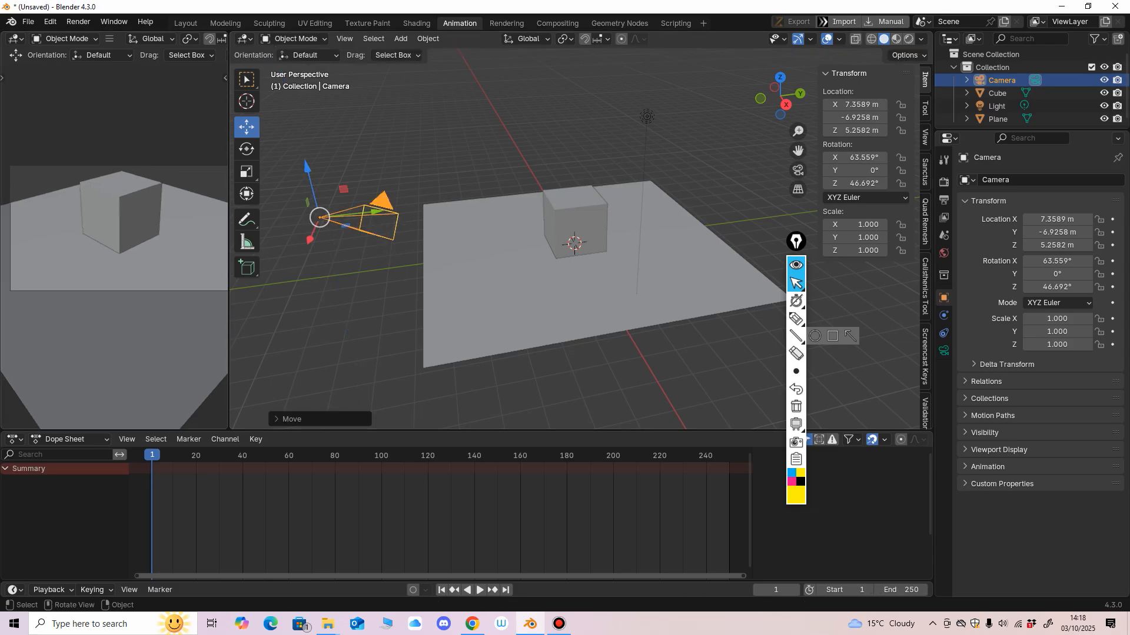
{"action": "scroll", "coordinate": [565, 247], "scroll_direction": "down", "scroll_amount": 1}
{"action": "middle_click_drag", "start_coordinate": [530, 264], "coordinate": [503, 245]}
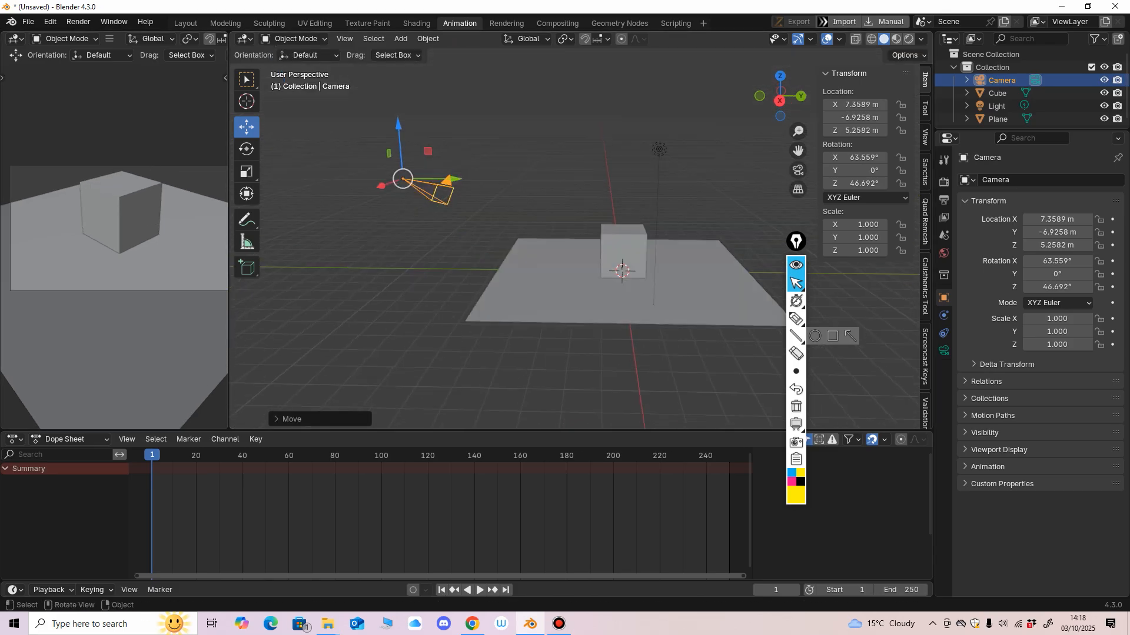
{"action": "mouse_move", "coordinate": [398, 126]}
{"action": "left_mouse_down"}
{"action": "mouse_move", "coordinate": [400, 145]}
{"action": "mouse_move", "coordinate": [397, 113]}
{"action": "left_mouse_up"}
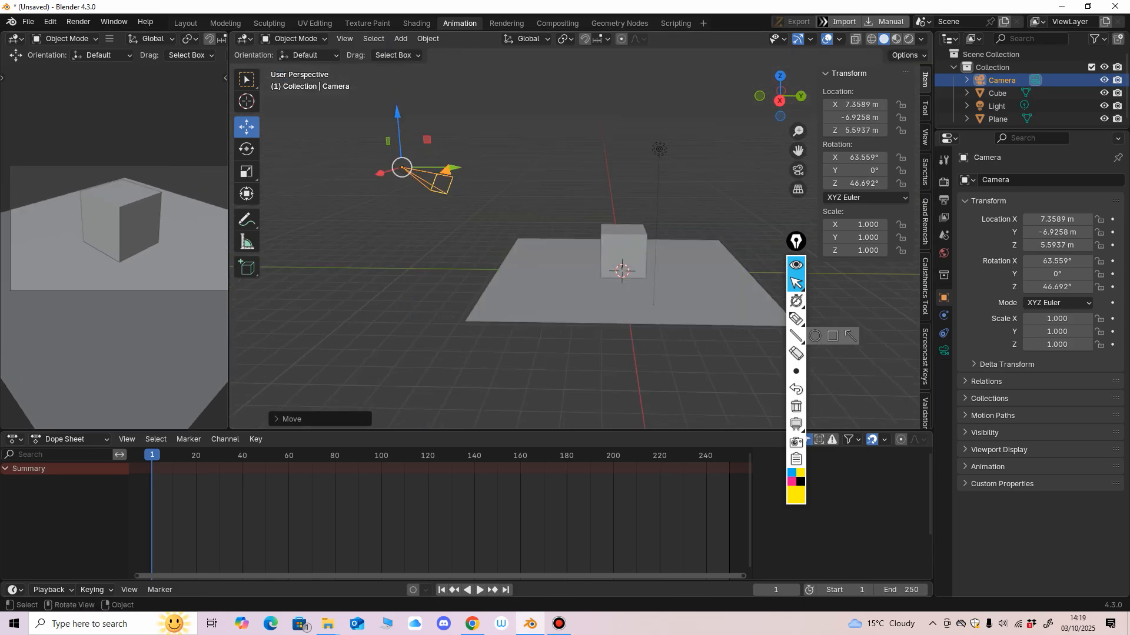
Shift the camera along the Y axis to about -6.6 m.
{"action": "middle_click_drag", "start_coordinate": [459, 206], "coordinate": [461, 251]}
{"action": "scroll", "coordinate": [461, 251], "scroll_direction": "down", "scroll_amount": 1}
{"action": "scroll", "coordinate": [460, 251], "scroll_direction": "up", "scroll_amount": 2}
{"action": "left_click_drag", "start_coordinate": [395, 261], "coordinate": [405, 261]}
From the top view, move the camera along the X axis to about 6.91 m.
{"action": "key", "text": "KP_7"}
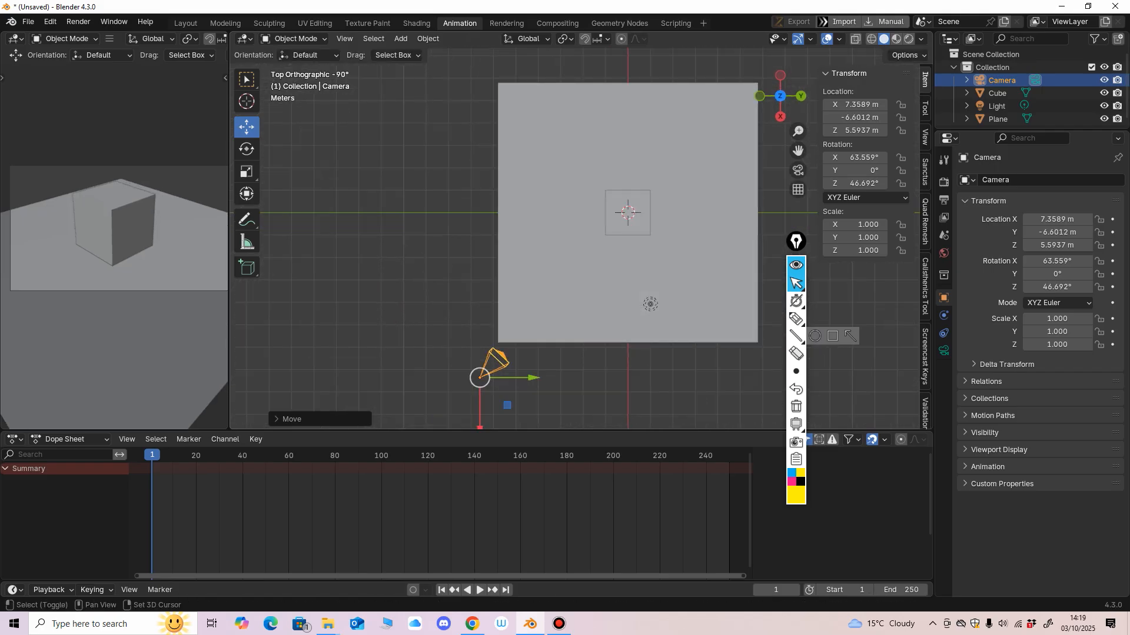
{"action": "middle_click_drag", "start_coordinate": [588, 265], "coordinate": [570, 215], "text": "shift"}
{"action": "mouse_move", "coordinate": [461, 379]}
{"action": "left_mouse_down"}
{"action": "mouse_move", "coordinate": [461, 353]}
{"action": "mouse_move", "coordinate": [461, 371]}
{"action": "left_mouse_up"}
{"action": "middle_click_drag", "start_coordinate": [462, 371], "coordinate": [440, 333]}
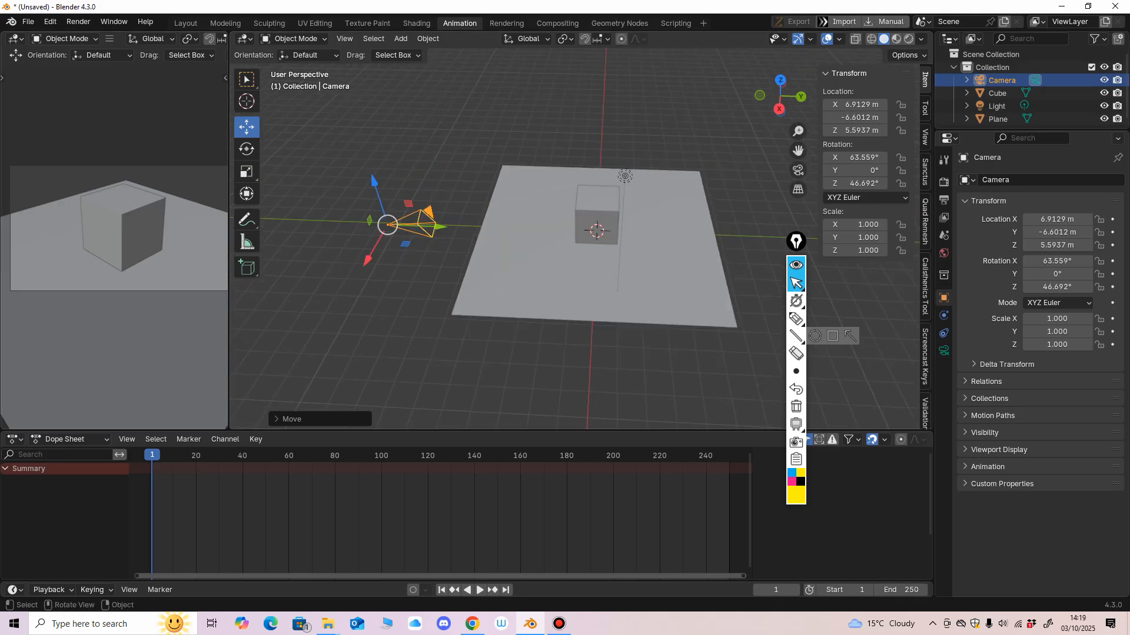
Fine-tune the camera's framing of the cube by moving it along X to about 6.81 m.
{"action": "middle_click_drag", "start_coordinate": [120, 235], "coordinate": [113, 248], "text": "shift"}
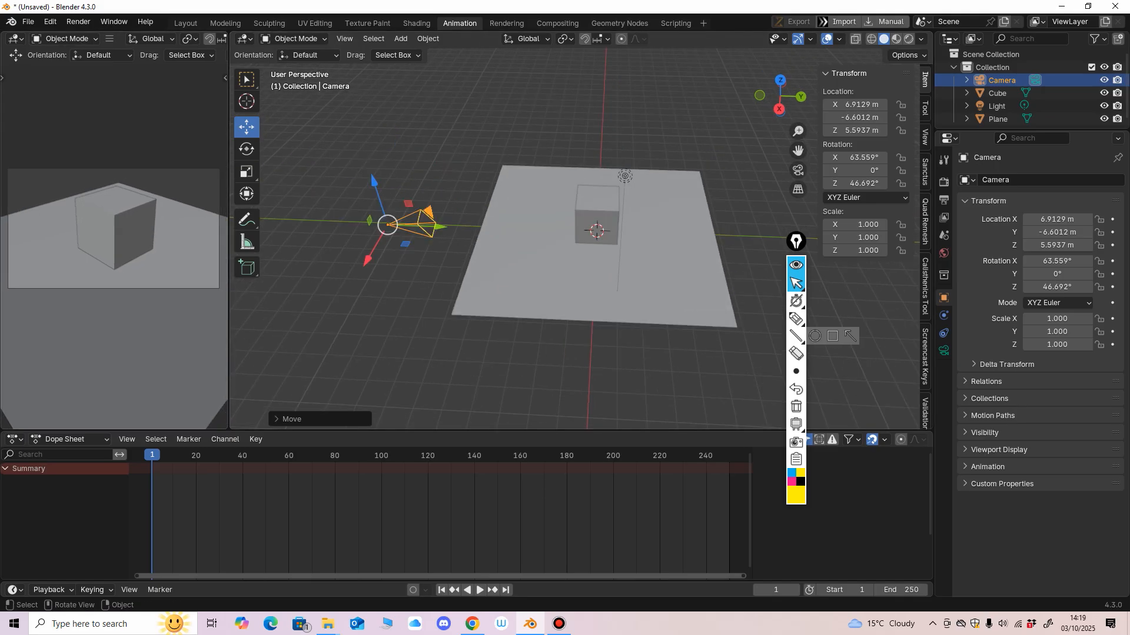
{"action": "middle_click_drag", "start_coordinate": [506, 294], "coordinate": [534, 307]}
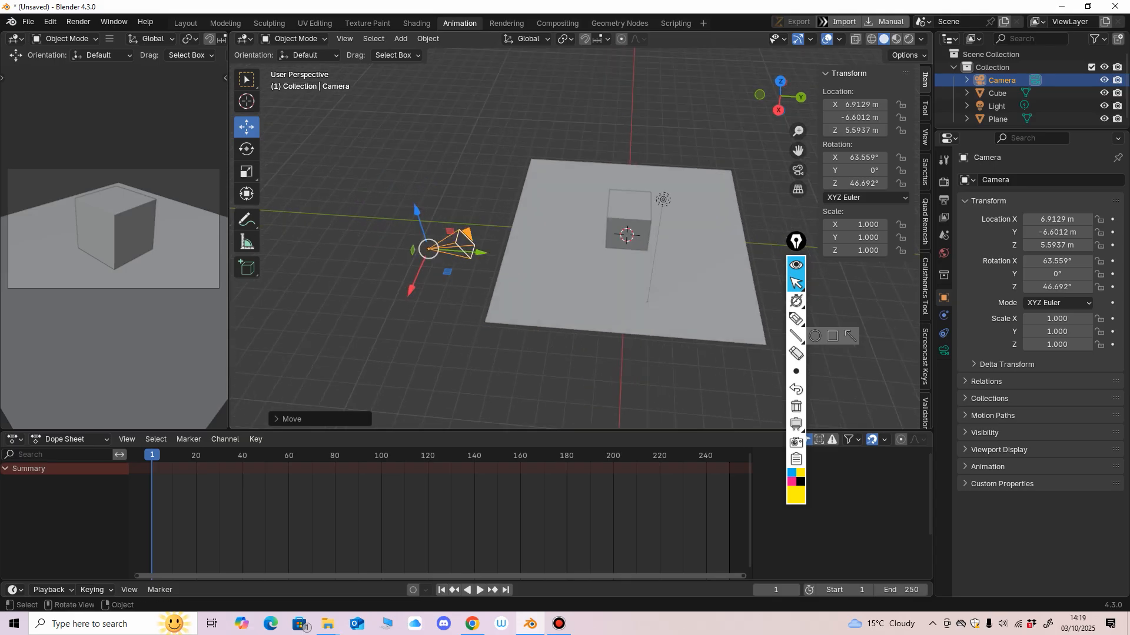
{"action": "left_click_drag", "start_coordinate": [470, 247], "coordinate": [463, 248]}
{"action": "left_click_drag", "start_coordinate": [411, 290], "coordinate": [413, 287]}
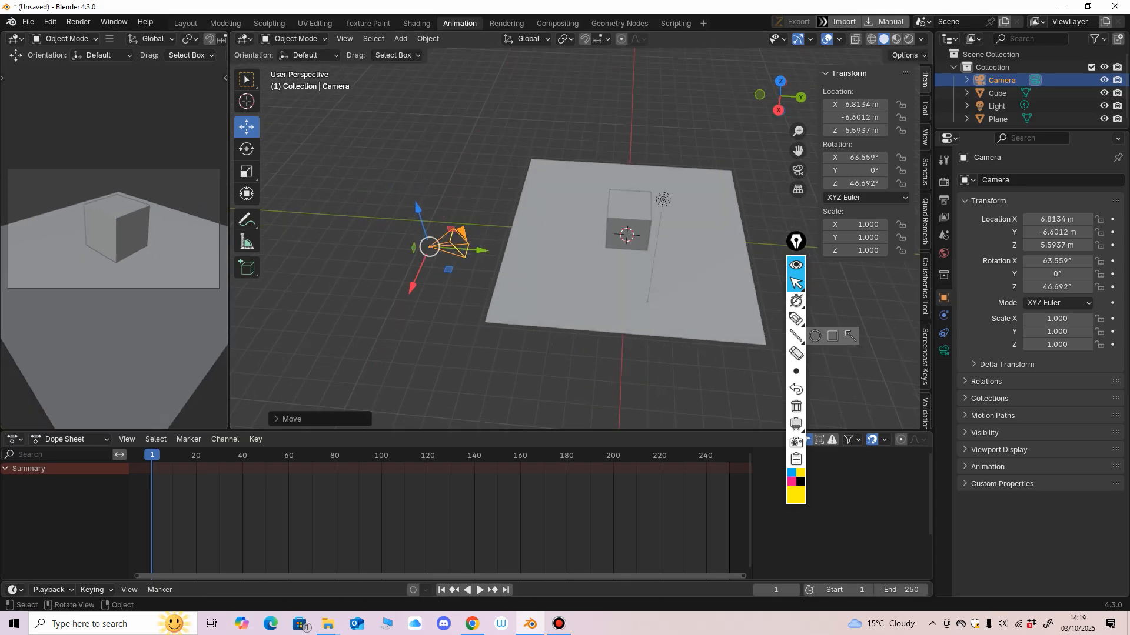
Turn on the wireframe overlay in the main viewport and try Material Preview shading before returning to Solid.
{"action": "middle_click_drag", "start_coordinate": [529, 282], "coordinate": [491, 291]}
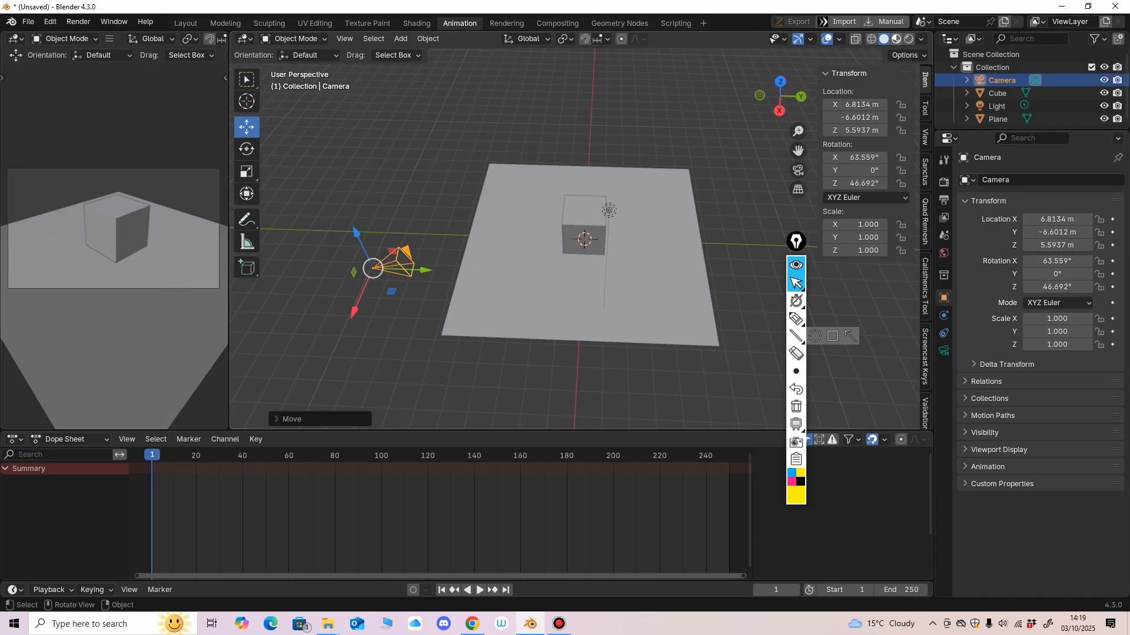
{"action": "left_click", "coordinate": [839, 39]}
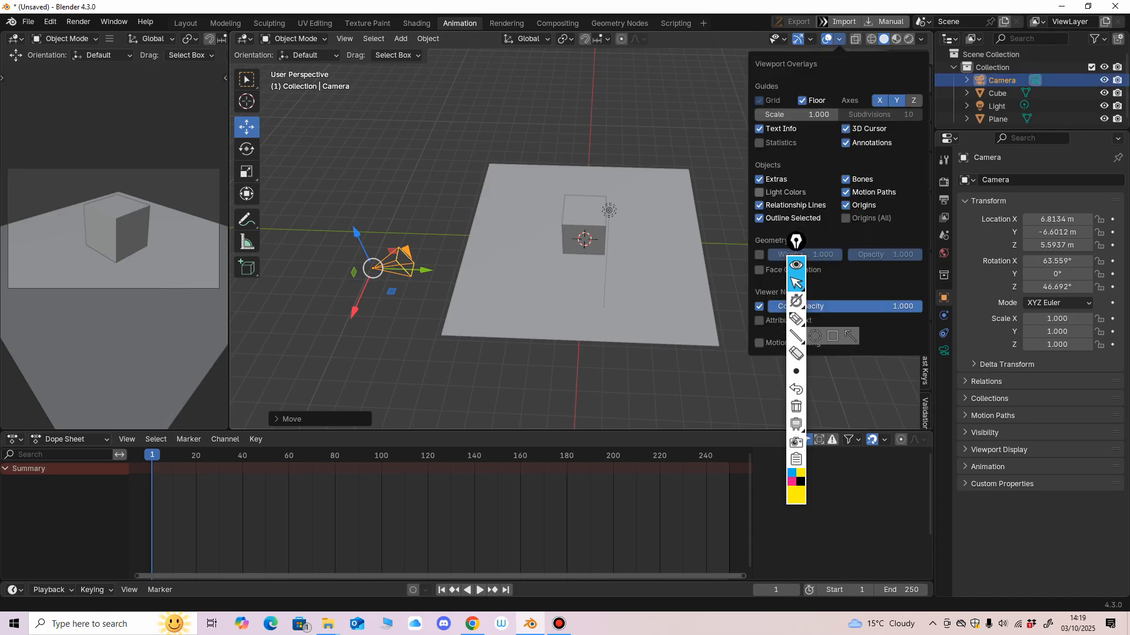
{"action": "left_click", "coordinate": [759, 254]}
{"action": "mouse_move", "coordinate": [695, 268]}
{"action": "middle_mouse_down"}
{"action": "mouse_move", "coordinate": [651, 257]}
{"action": "mouse_move", "coordinate": [673, 257]}
{"action": "middle_mouse_up"}
{"action": "left_click", "coordinate": [896, 39]}
{"action": "left_click", "coordinate": [883, 39]}
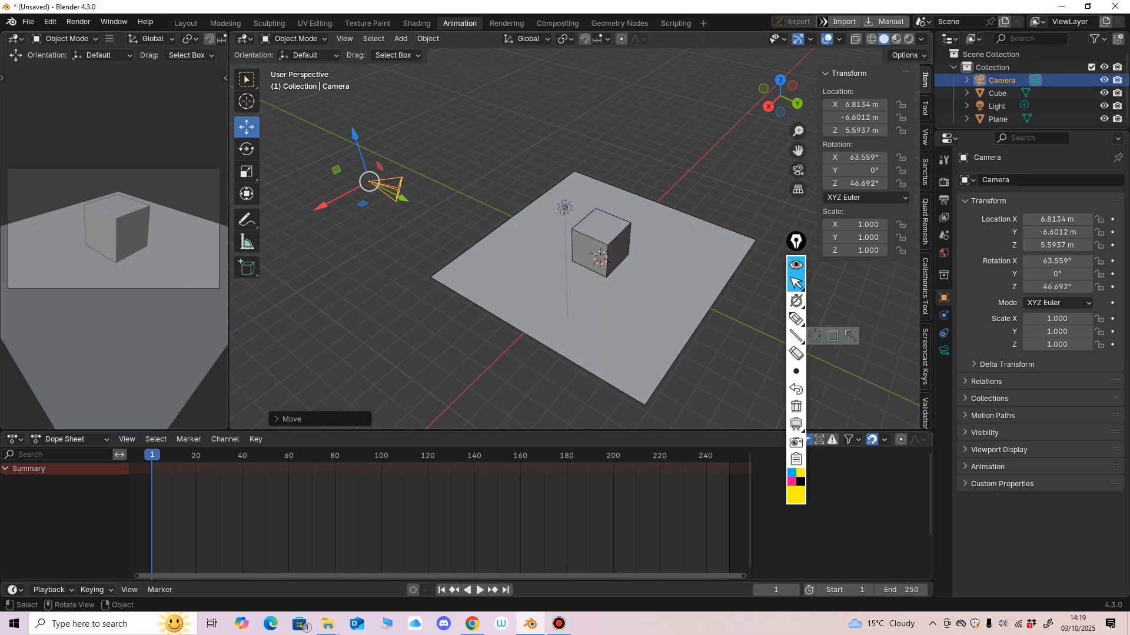
Switch the small camera view to Rendered shading and enlarge the camera frame.
{"action": "scroll", "coordinate": [171, 39], "scroll_direction": "down", "scroll_amount": 9}
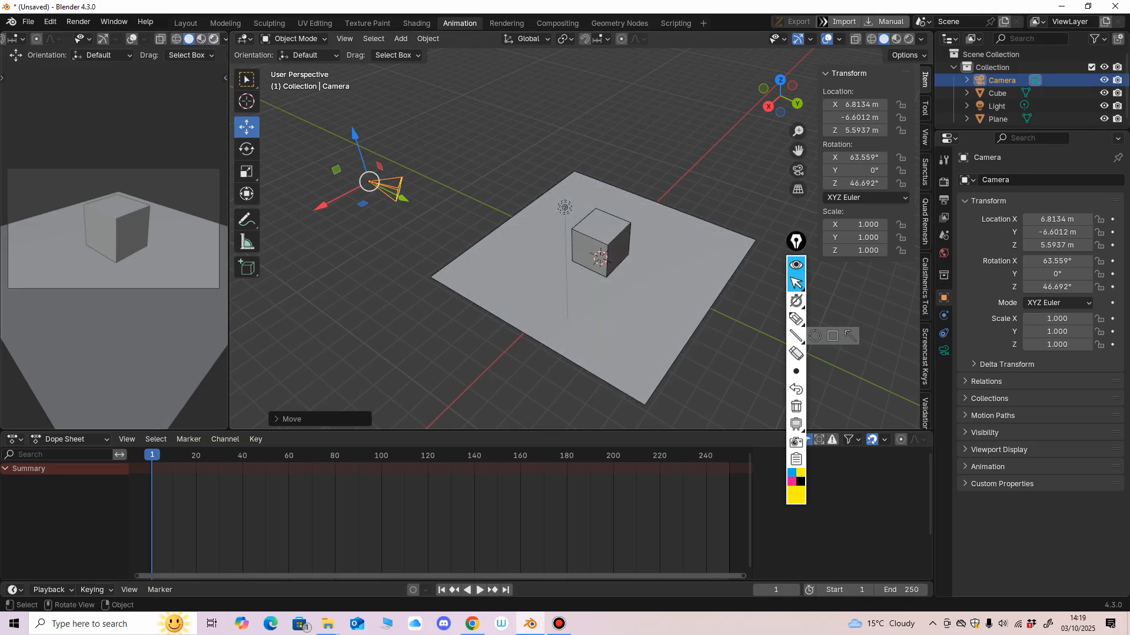
{"action": "left_click", "coordinate": [213, 39]}
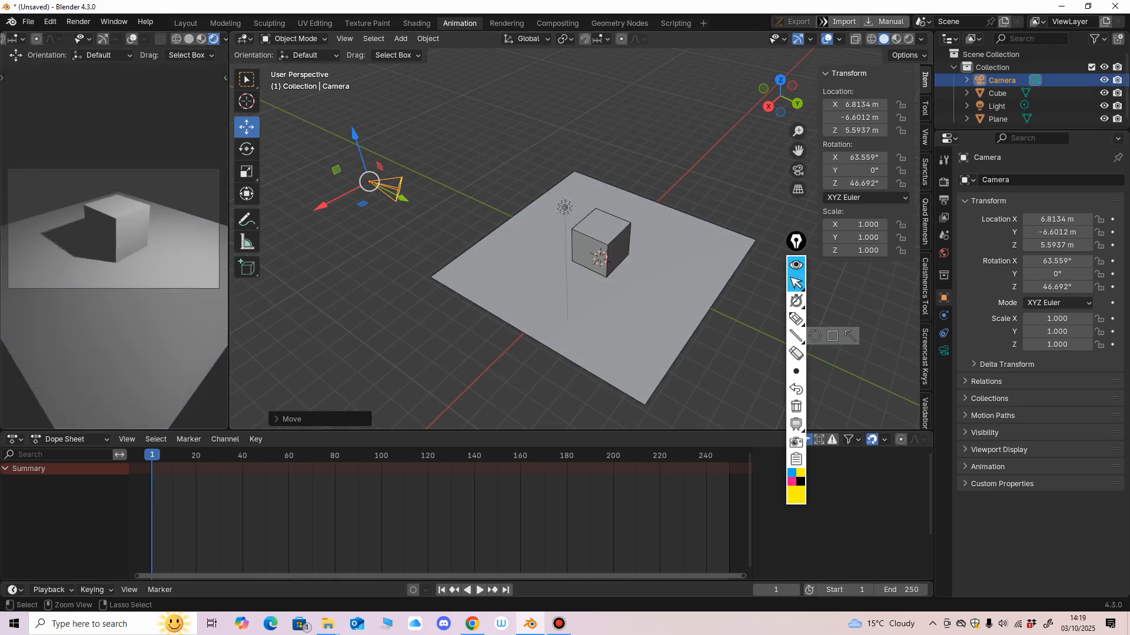
{"action": "middle_click_drag", "start_coordinate": [114, 241], "coordinate": [114, 229], "text": "ctrl"}
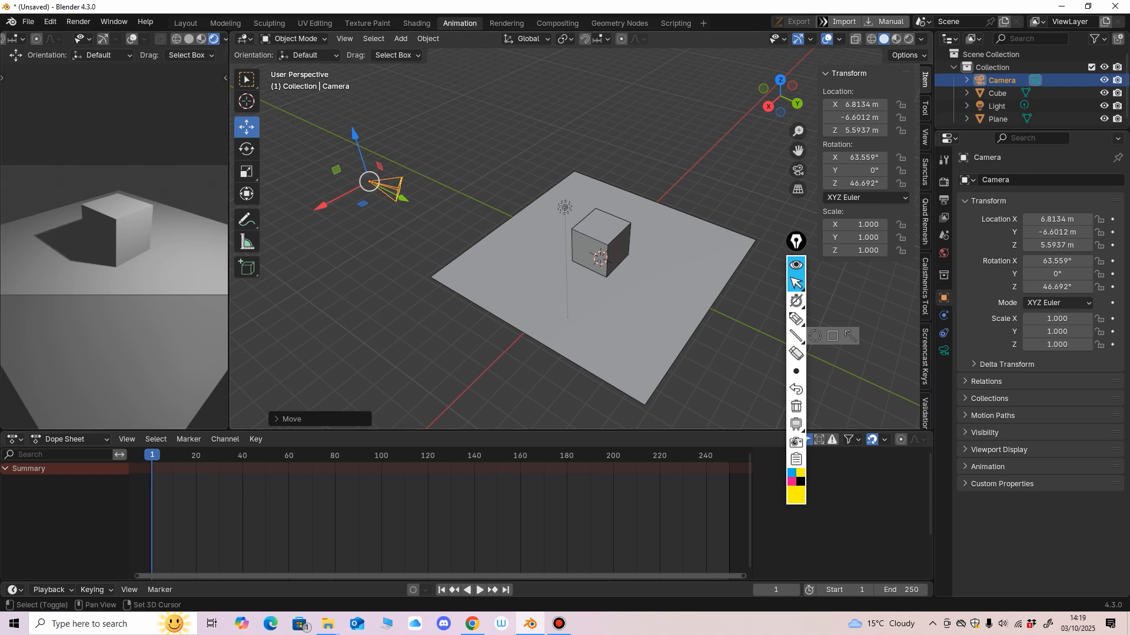
Select the light above the plane and move it along the X axis to about 3.32 m.
{"action": "middle_click_drag", "start_coordinate": [447, 147], "coordinate": [418, 109], "text": "ctrl"}
{"action": "left_click", "coordinate": [544, 186]}
{"action": "middle_click_drag", "start_coordinate": [545, 186], "coordinate": [539, 186]}
{"action": "left_click_drag", "start_coordinate": [485, 194], "coordinate": [506, 191]}
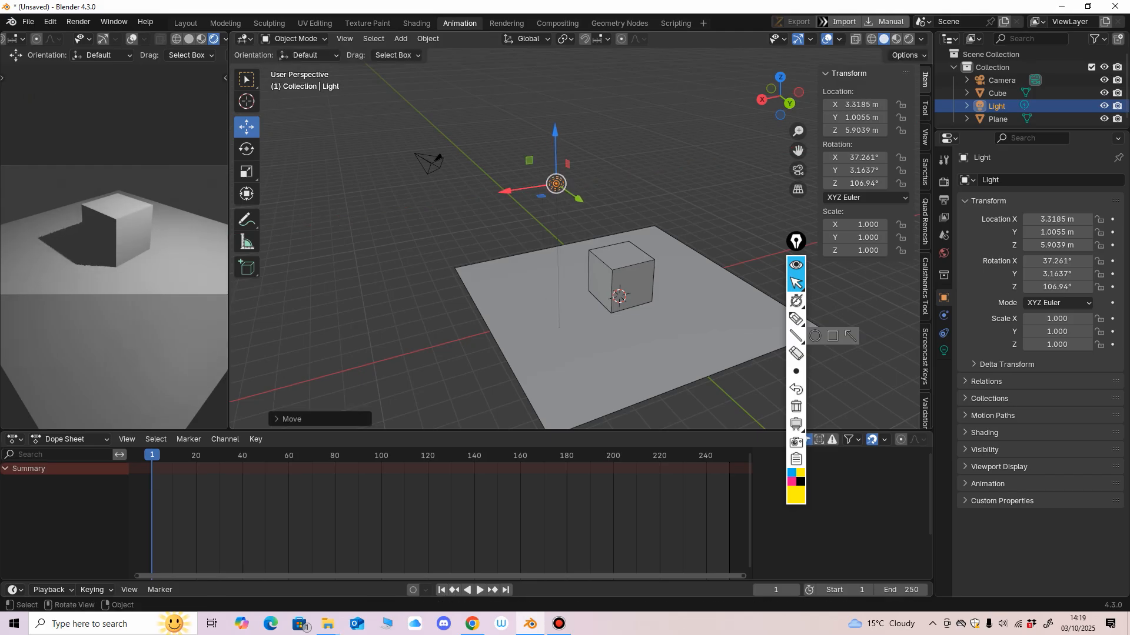
Draw a yellow circle around the light's object data properties icon with the annotation pen and return to the pointer.
{"action": "mouse_move", "coordinate": [506, 191]}
{"action": "middle_mouse_down"}
{"action": "mouse_move", "coordinate": [492, 184]}
{"action": "mouse_move", "coordinate": [489, 197]}
{"action": "middle_mouse_up"}
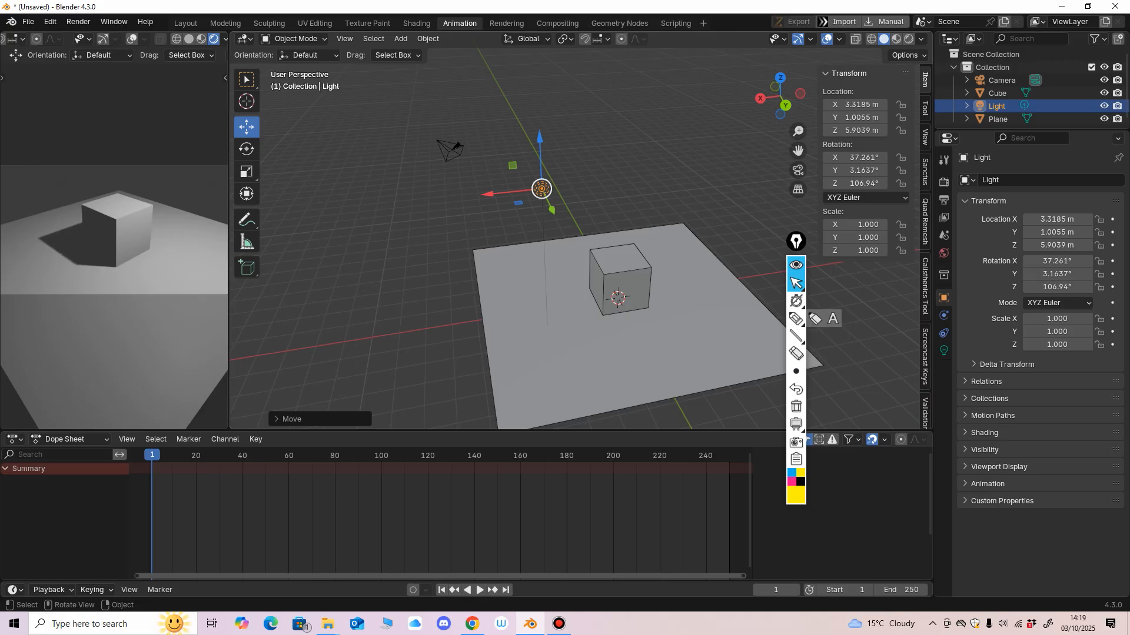
{"action": "middle_click_drag", "start_coordinate": [618, 297], "coordinate": [574, 288], "text": "shift"}
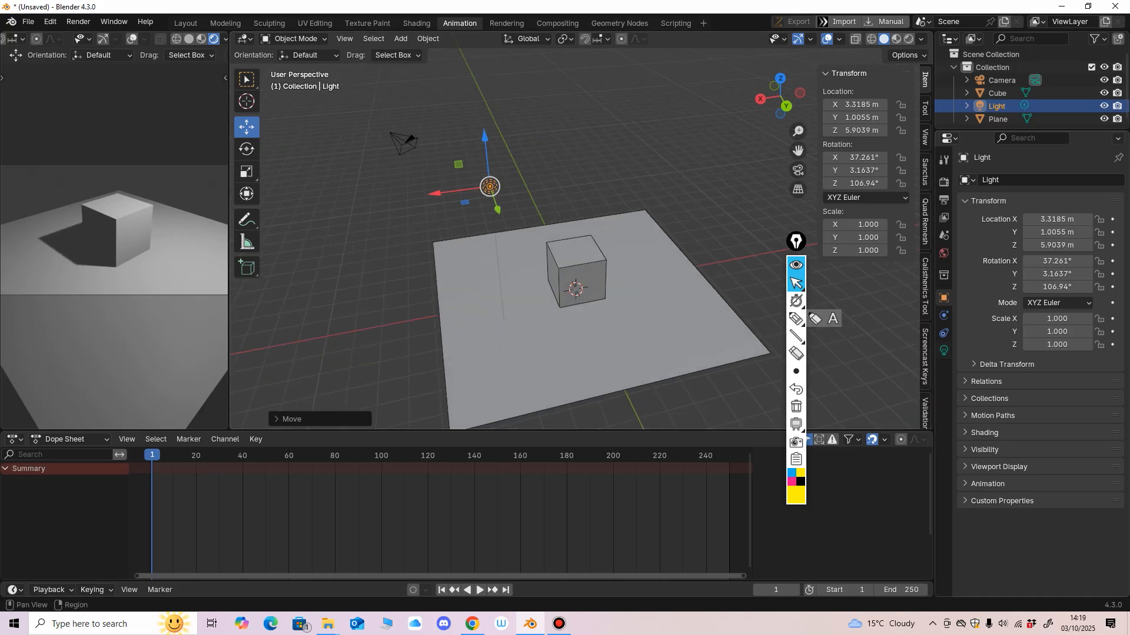
{"action": "left_click", "coordinate": [796, 318]}
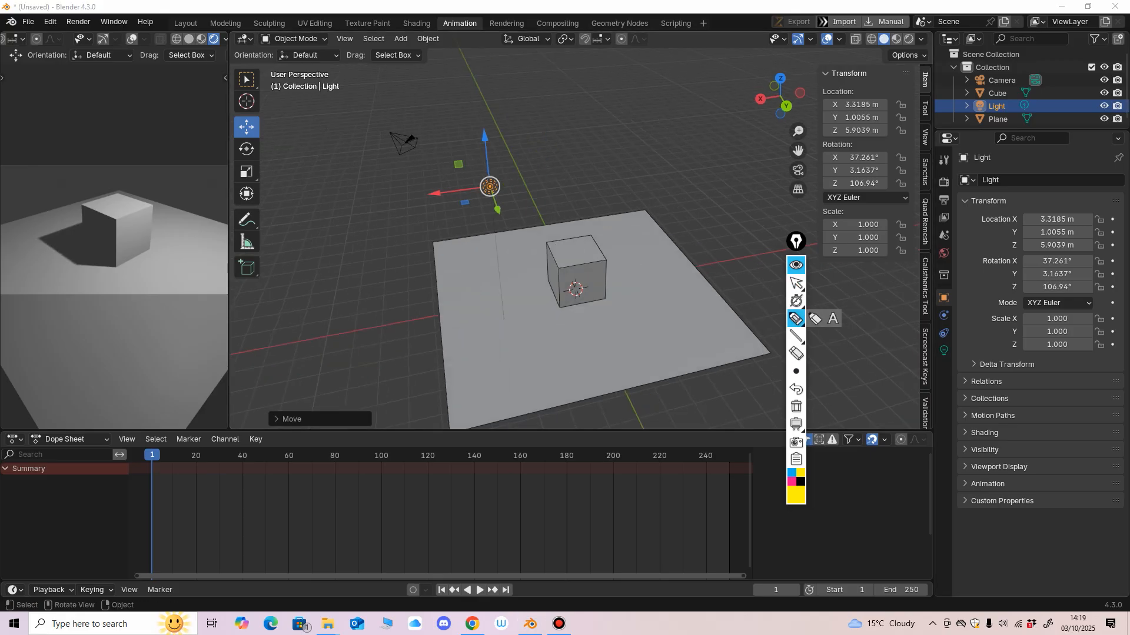
{"action": "mouse_move", "coordinate": [944, 338]}
{"action": "left_mouse_down"}
{"action": "mouse_move", "coordinate": [963, 354]}
{"action": "mouse_move", "coordinate": [917, 344]}
{"action": "left_mouse_up"}
{"action": "left_click", "coordinate": [796, 283]}
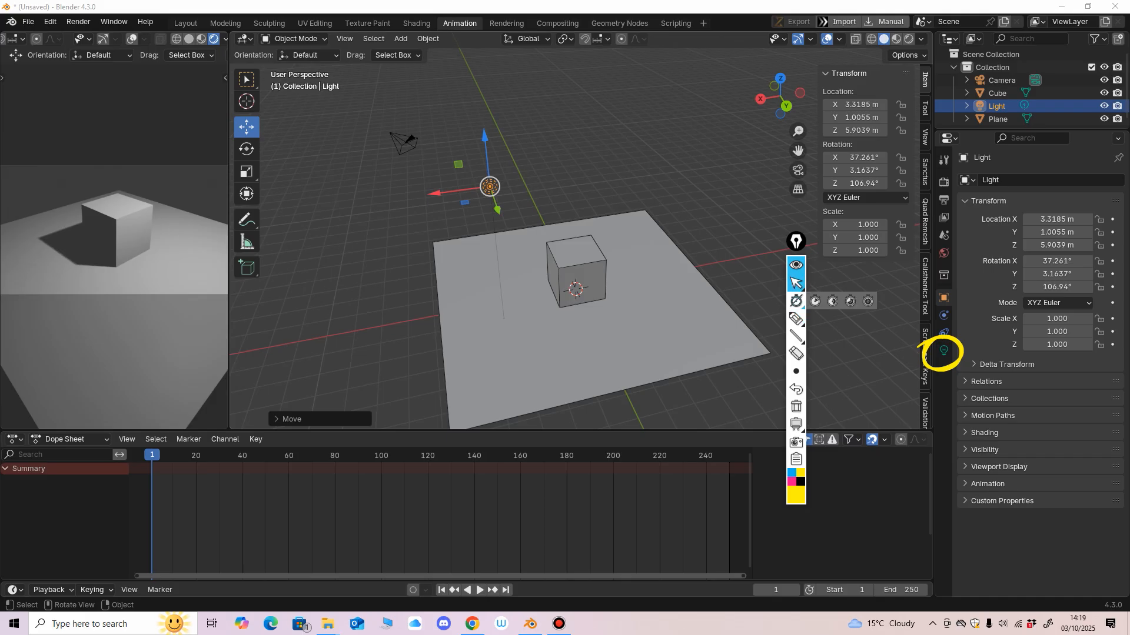
Change the light's type from Point to Spot in its data properties.
{"action": "left_click", "coordinate": [944, 351]}
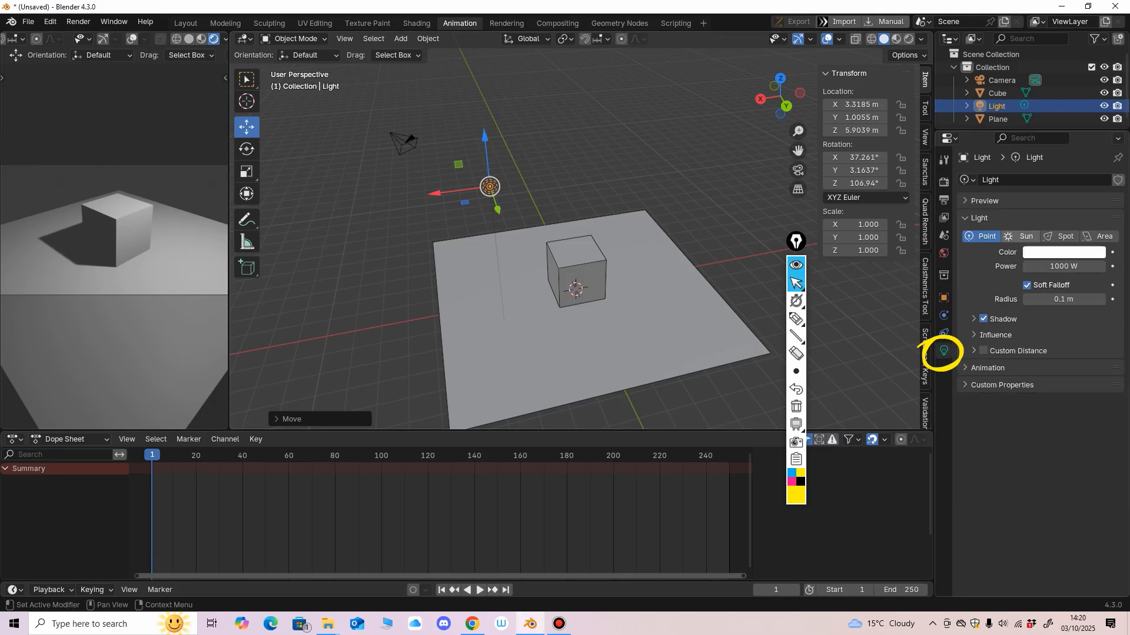
{"action": "left_click", "coordinate": [1060, 236]}
{"action": "scroll", "coordinate": [815, 283], "scroll_direction": "down", "scroll_amount": 2}
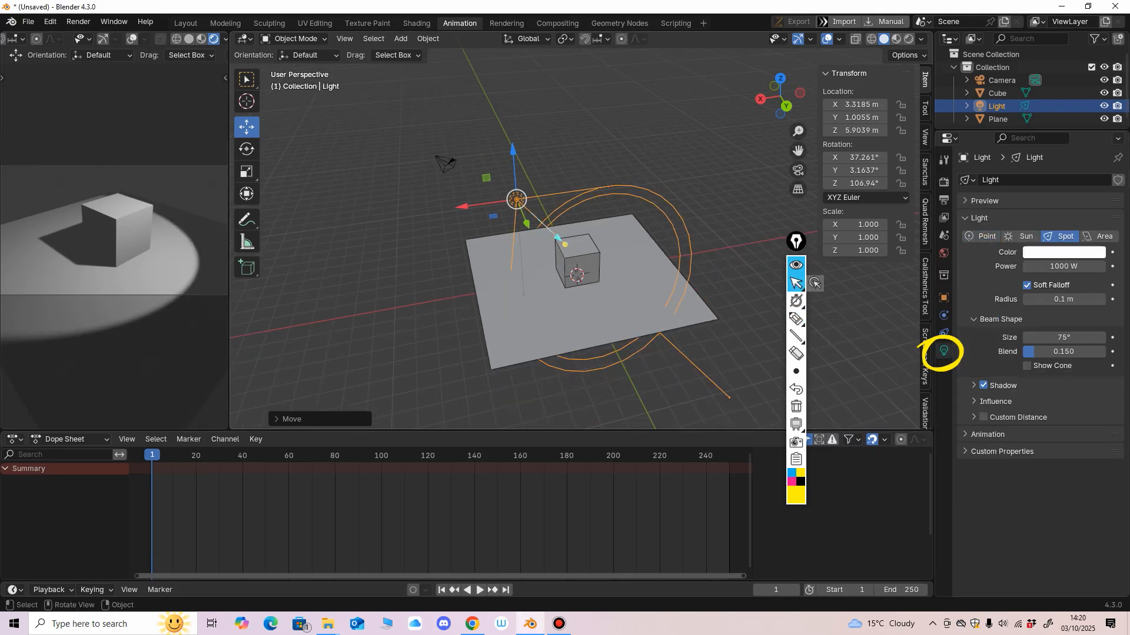
{"action": "mouse_move", "coordinate": [118, 253]}
{"action": "middle_mouse_down", "text": "ctrl"}
{"action": "mouse_move", "coordinate": [118, 273]}
{"action": "mouse_move", "coordinate": [118, 262]}
{"action": "middle_mouse_up", "text": "ctrl"}
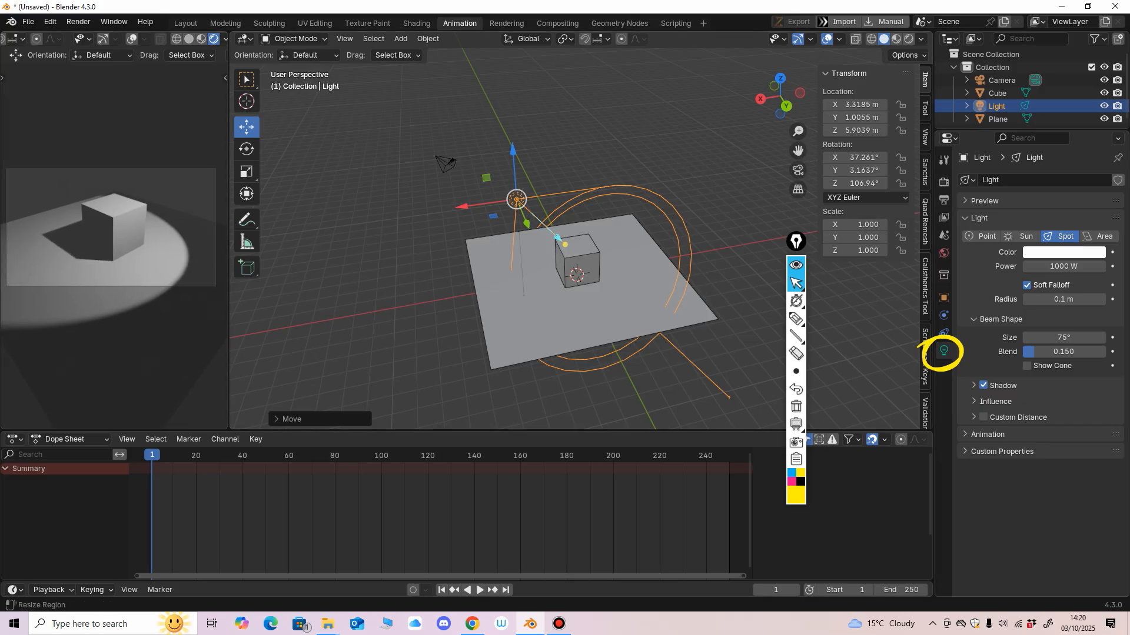
Set the output's horizontal resolution to 1080 px for a square frame and fit it in the camera view.
{"action": "left_click", "coordinate": [943, 182]}
{"action": "left_click", "coordinate": [943, 200]}
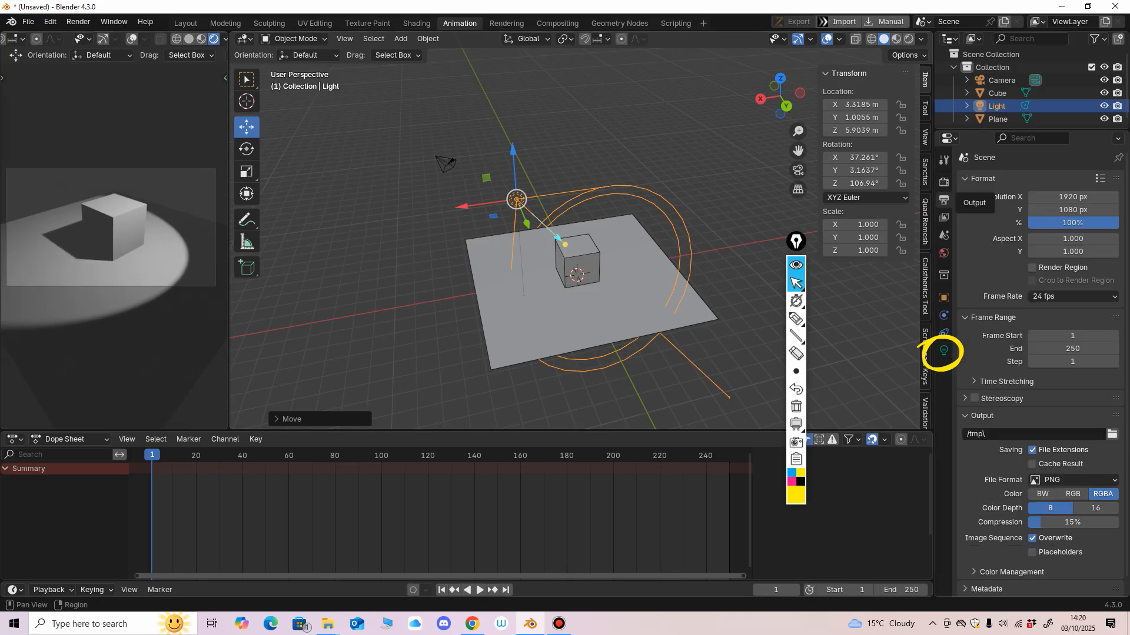
{"action": "left_click", "coordinate": [1072, 196]}
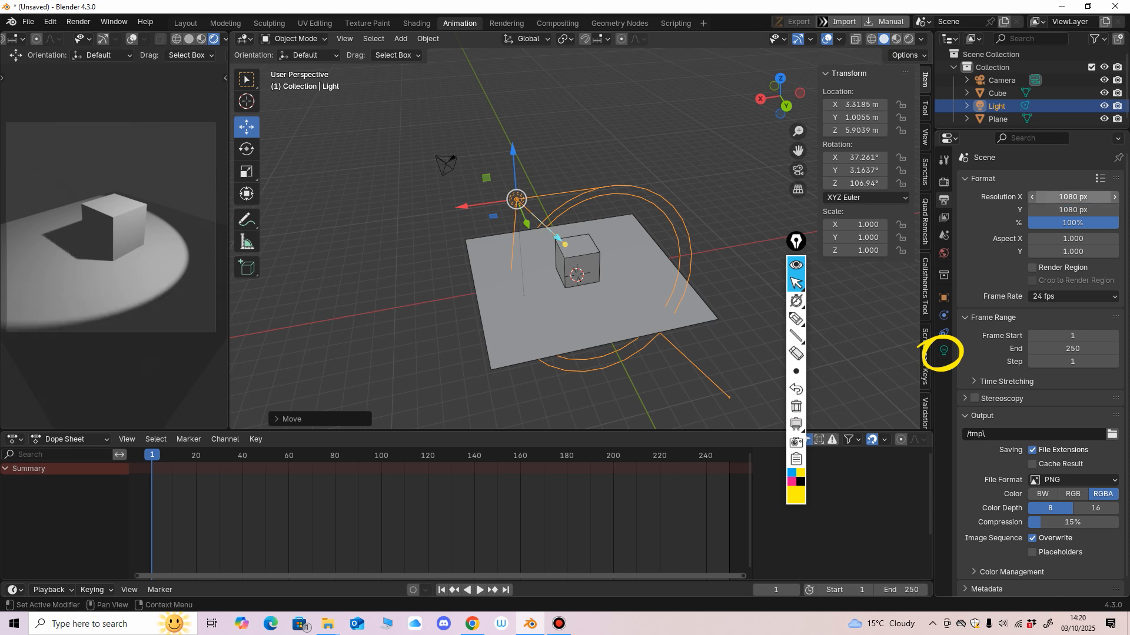
{"action": "key", "text": "Return"}
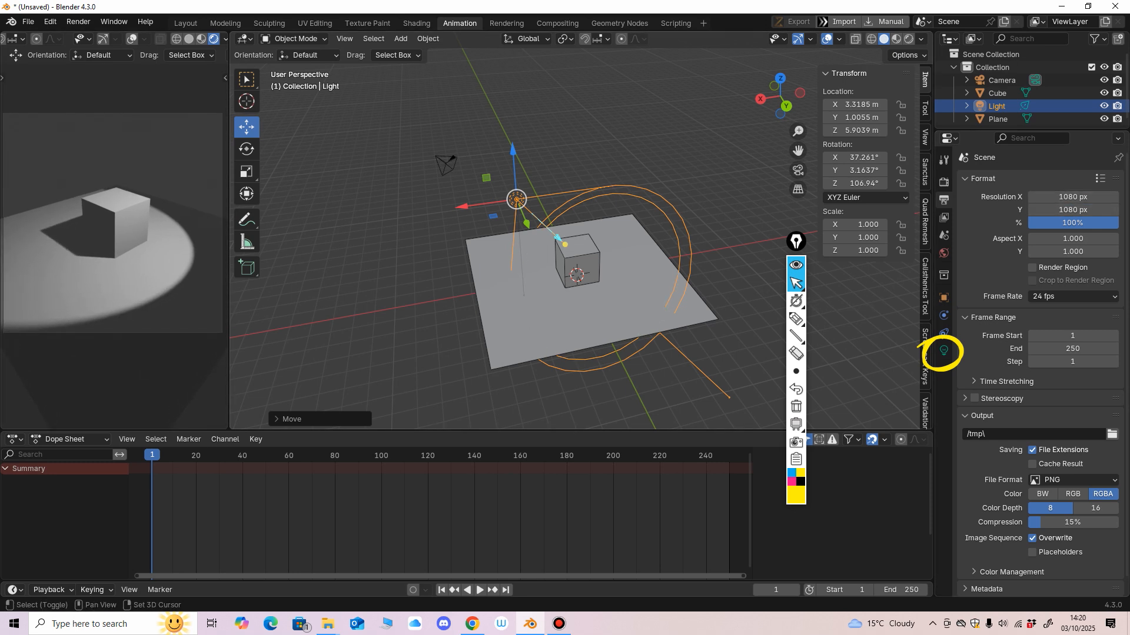
{"action": "middle_click_drag", "start_coordinate": [719, 241], "coordinate": [719, 224], "text": "ctrl"}
{"action": "middle_click_drag", "start_coordinate": [117, 236], "coordinate": [117, 244], "text": "ctrl"}
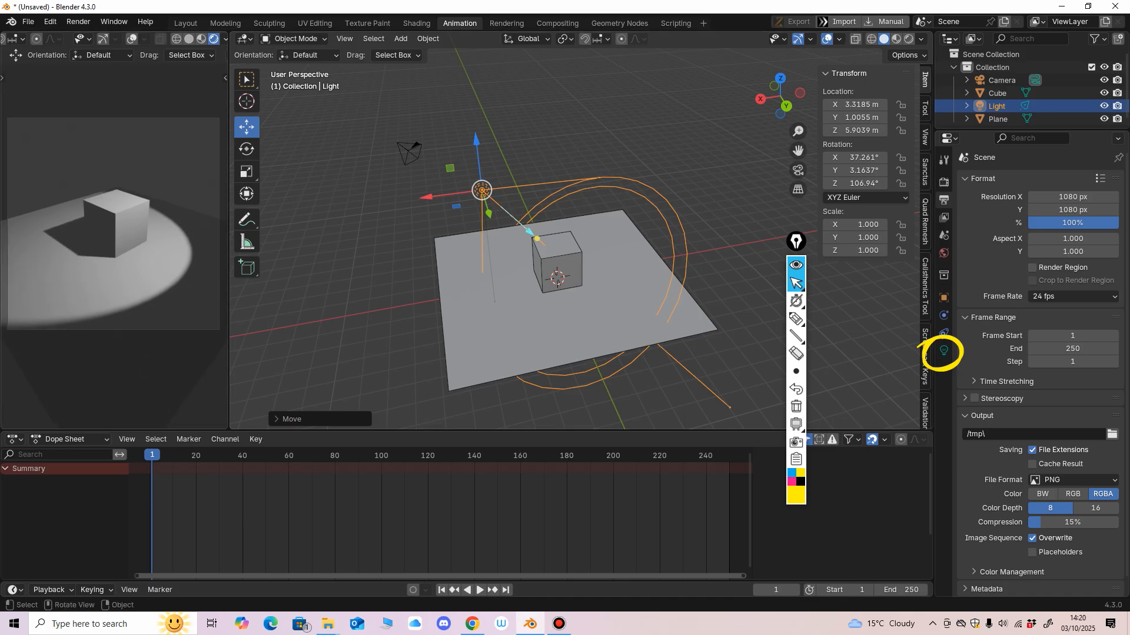
Switch the transform orientation to Local and pull the spotlight back along its local Z to about X 4.49, Y 1.46, Z 7.55 m.
{"action": "middle_click_drag", "start_coordinate": [581, 247], "coordinate": [572, 235]}
{"action": "scroll", "coordinate": [576, 238], "scroll_direction": "down", "scroll_amount": 1}
{"action": "left_click", "coordinate": [527, 39]}
{"action": "left_click", "coordinate": [517, 92]}
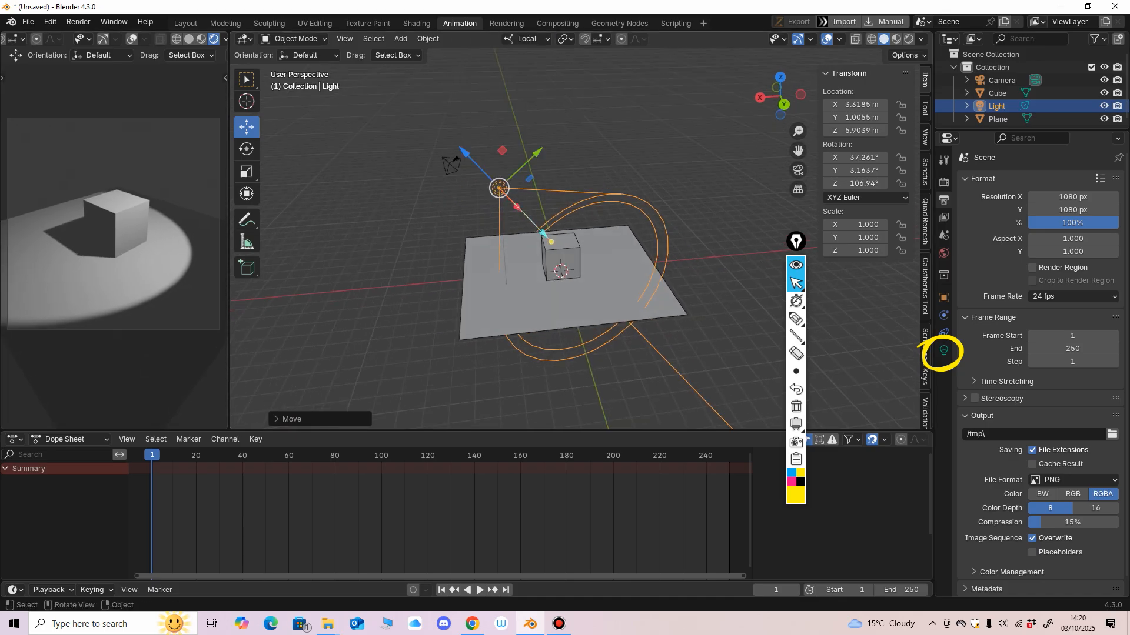
{"action": "left_click_drag", "start_coordinate": [464, 151], "coordinate": [419, 104]}
{"action": "scroll", "coordinate": [419, 105], "scroll_direction": "down", "scroll_amount": 4}
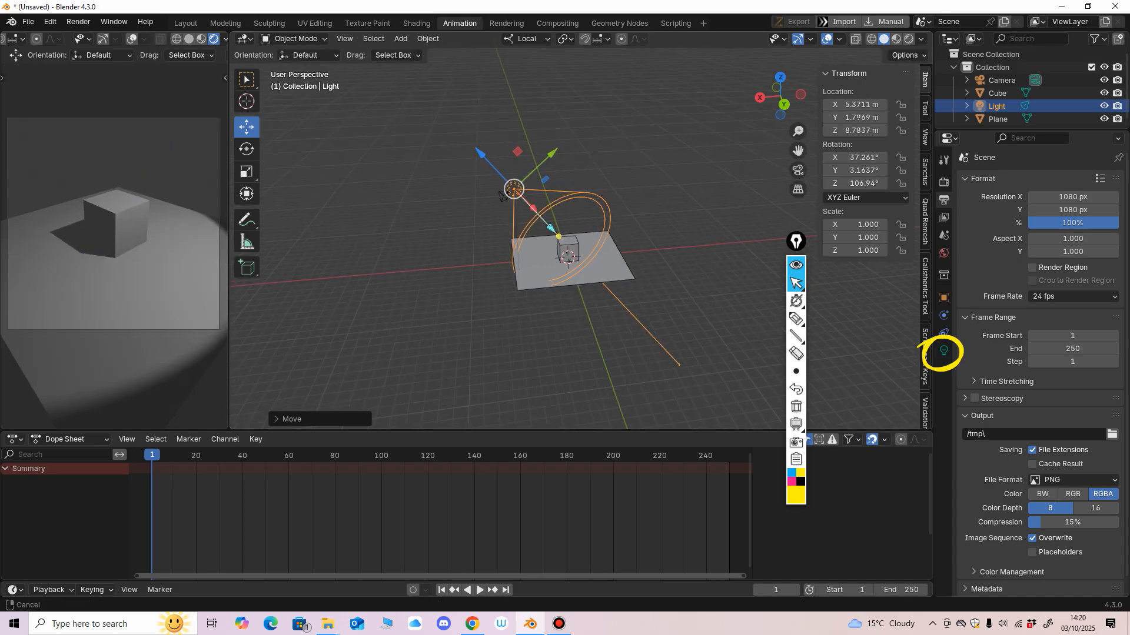
{"action": "middle_click_drag", "start_coordinate": [418, 104], "coordinate": [375, 128], "text": "shift"}
{"action": "mouse_move", "coordinate": [431, 175]}
{"action": "left_mouse_down"}
{"action": "mouse_move", "coordinate": [404, 150]}
{"action": "mouse_move", "coordinate": [424, 169]}
{"action": "left_mouse_up"}
{"action": "mouse_move", "coordinate": [462, 203]}
{"action": "left_mouse_down"}
{"action": "mouse_move", "coordinate": [525, 257]}
{"action": "mouse_move", "coordinate": [463, 213]}
{"action": "left_mouse_up"}
Erase the yellow circle around the light's data properties icon and return to the pointer.
{"action": "left_click", "coordinate": [796, 353]}
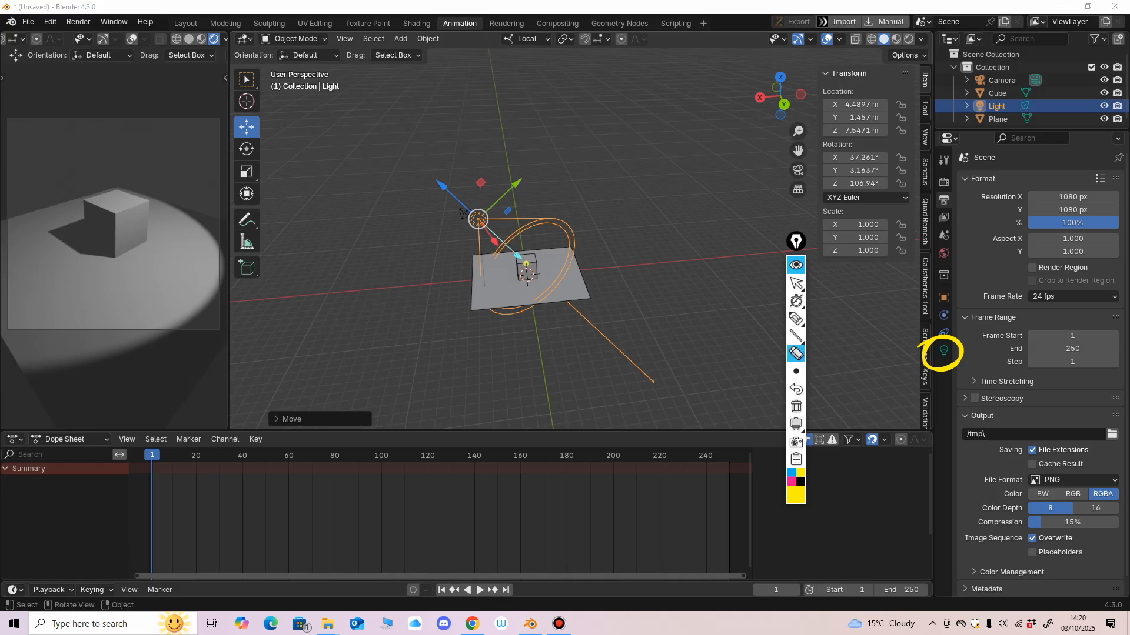
{"action": "left_click", "coordinate": [925, 355]}
{"action": "left_click", "coordinate": [796, 283]}
Move the spotlight back to about X 4.95, Y 1.64, Z 8.2 m and try a 0.54 m radius before returning it to 0.1 m.
{"action": "left_click_drag", "start_coordinate": [463, 213], "coordinate": [461, 210]}
{"action": "left_click", "coordinate": [944, 350]}
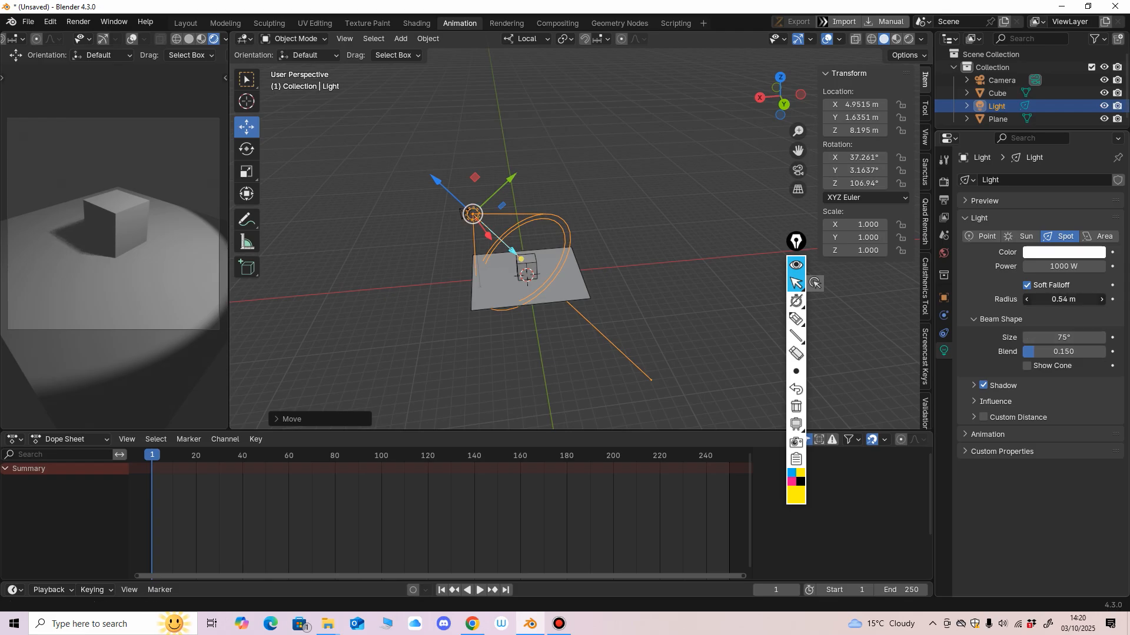
{"action": "left_click_drag", "start_coordinate": [1064, 300], "coordinate": [1039, 300]}
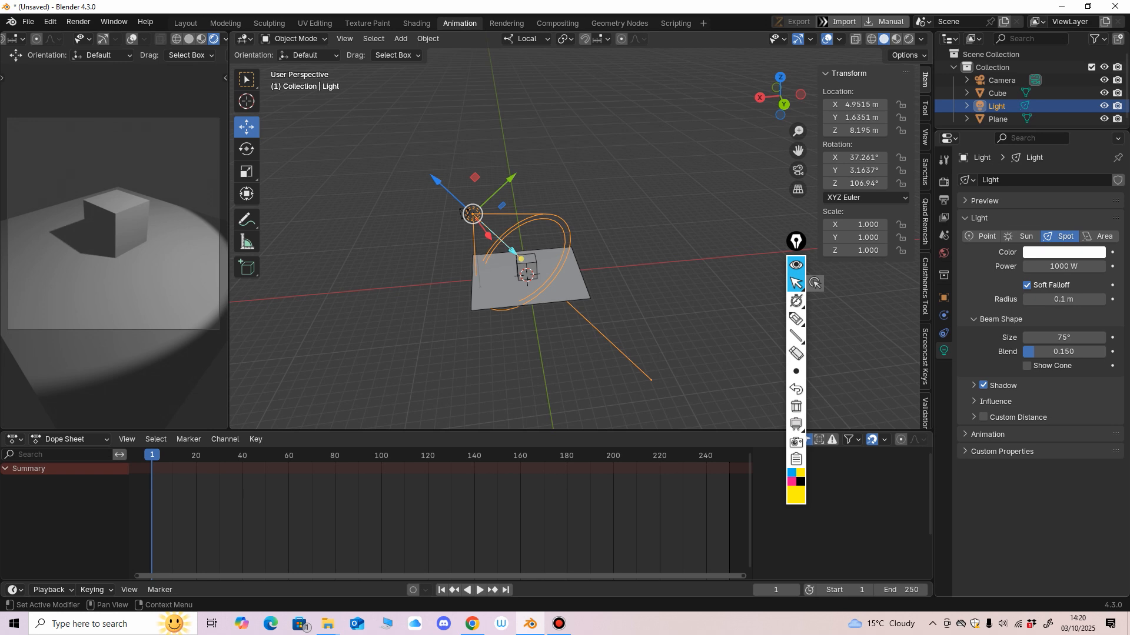
Narrow the spotlight's beam size to 39° and try a wider 57.2° beam before undoing it.
{"action": "left_click_drag", "start_coordinate": [1063, 337], "coordinate": [1005, 337]}
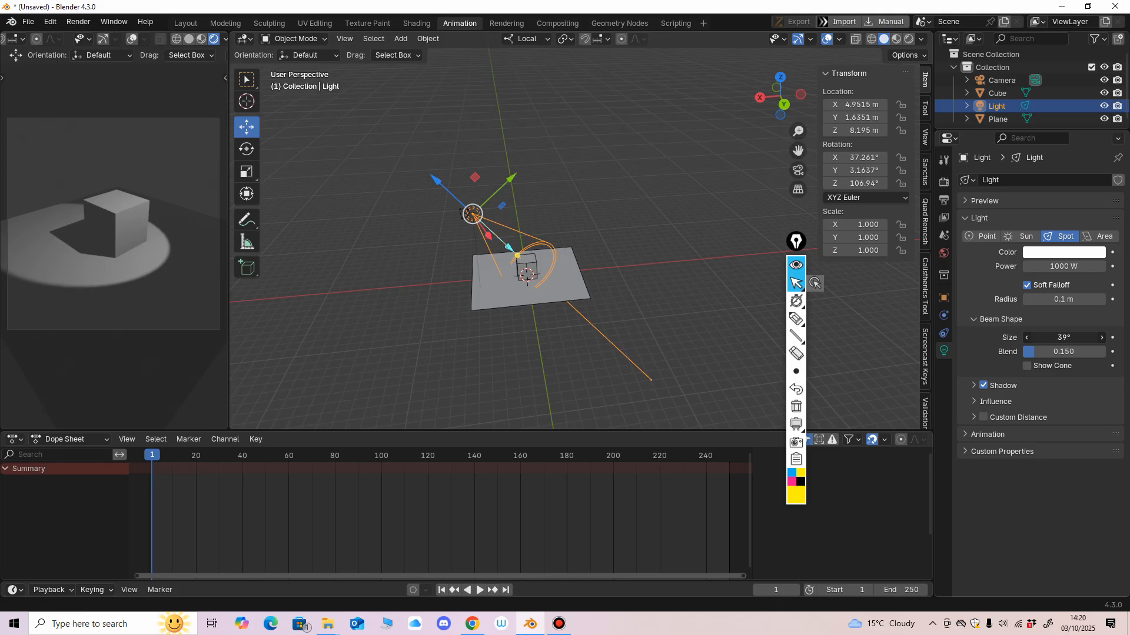
{"action": "middle_click_drag", "start_coordinate": [618, 282], "coordinate": [647, 299]}
{"action": "left_click_drag", "start_coordinate": [527, 271], "coordinate": [526, 269]}
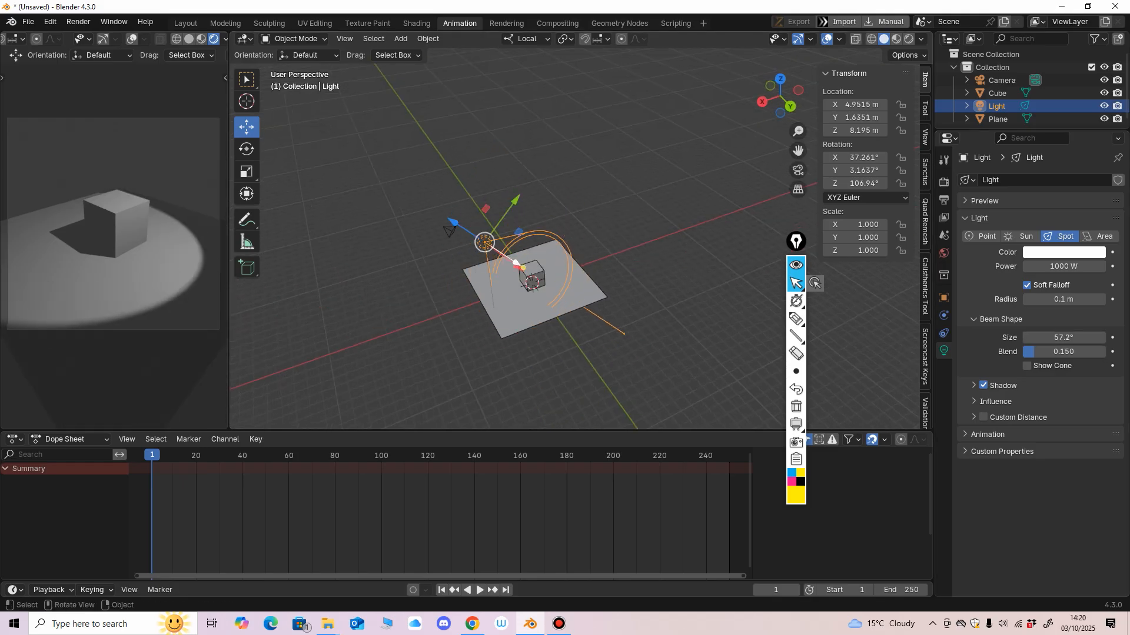
{"action": "key", "text": "ctrl+z"}
Move the spotlight freely to about X 4.71, Y 2.43, Z 8.15 m.
{"action": "middle_click_drag", "start_coordinate": [526, 269], "coordinate": [529, 237]}
{"action": "key", "text": "alt+a"}
{"action": "left_click", "coordinate": [527, 235]}
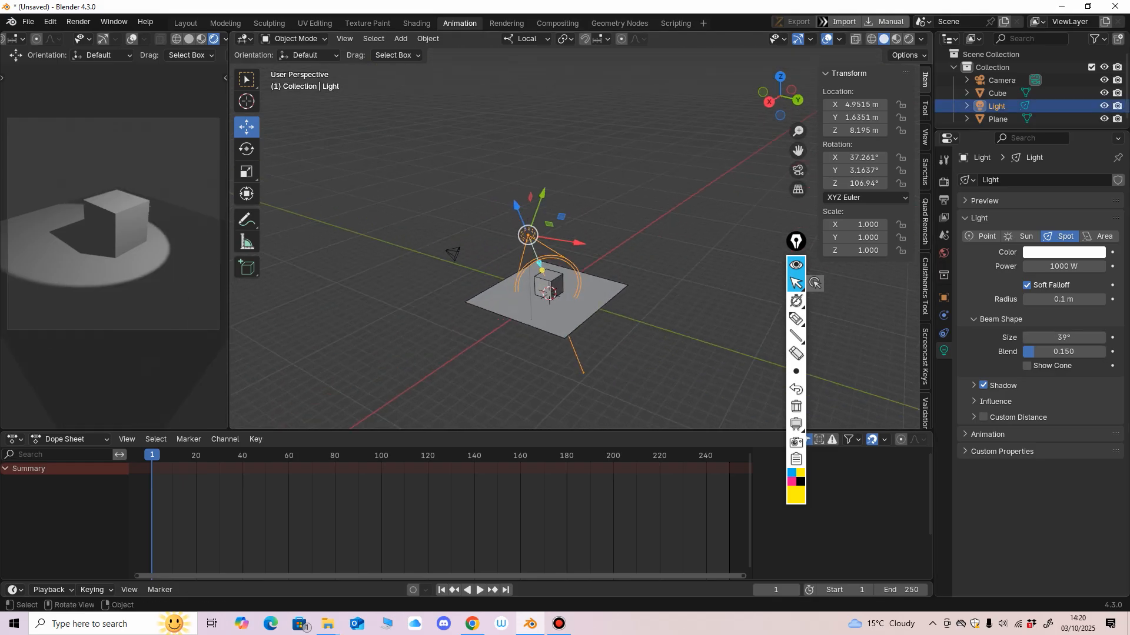
{"action": "left_click_drag", "start_coordinate": [527, 235], "coordinate": [537, 236]}
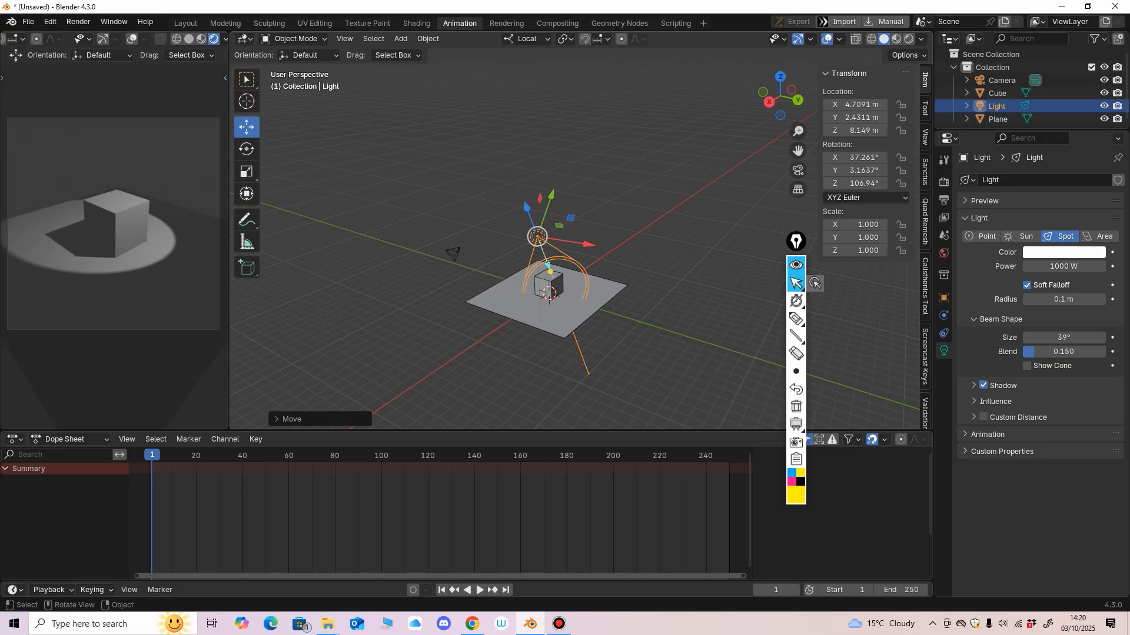
Move the spotlight closer along its local Z and shift it along local X to about X 3.74, Y 1.52, Z 6.61 m.
{"action": "middle_click_drag", "start_coordinate": [538, 236], "coordinate": [550, 254]}
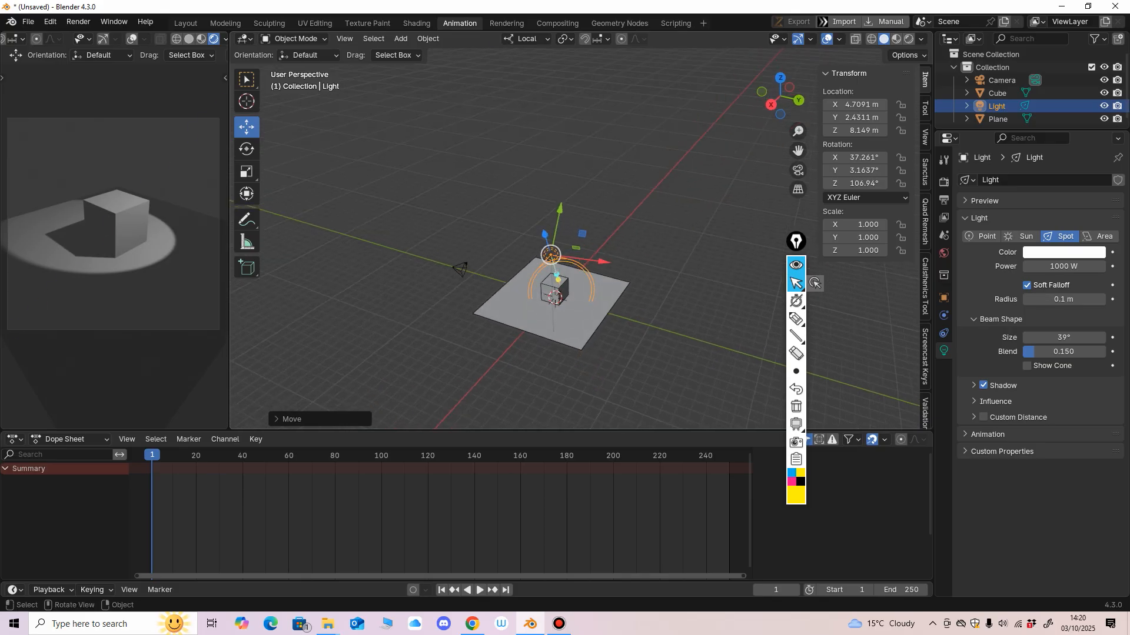
{"action": "key", "text": "g"}
{"action": "key", "text": "z"}
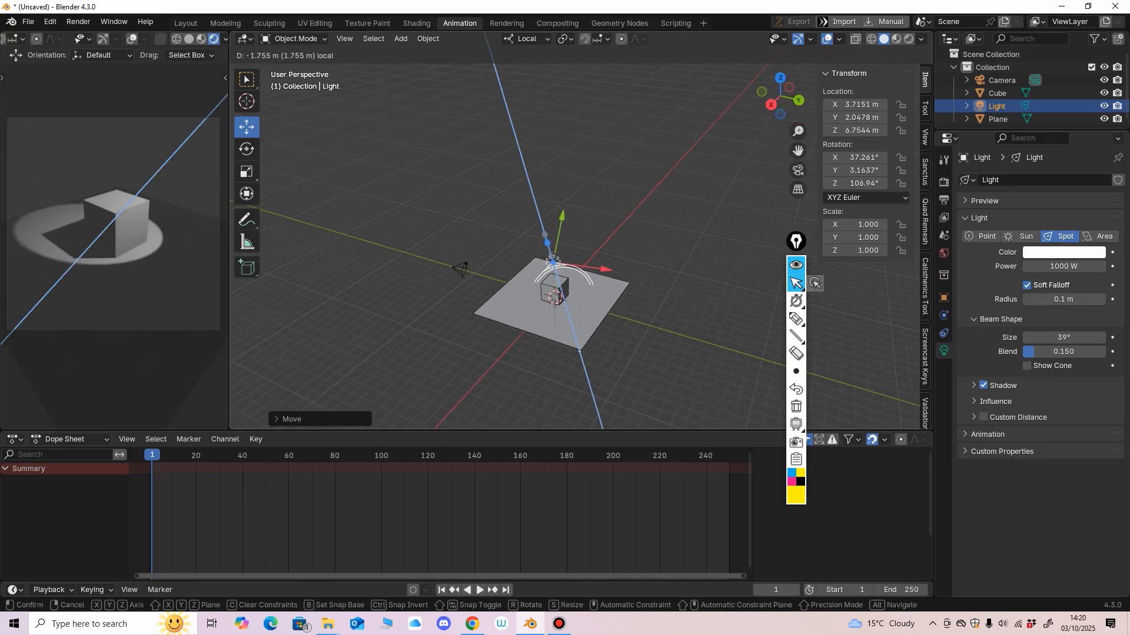
{"action": "left_click", "coordinate": [553, 263]}
{"action": "mouse_move", "coordinate": [606, 270]}
{"action": "left_mouse_down"}
{"action": "mouse_move", "coordinate": [619, 272]}
{"action": "mouse_move", "coordinate": [599, 269]}
{"action": "left_mouse_up"}
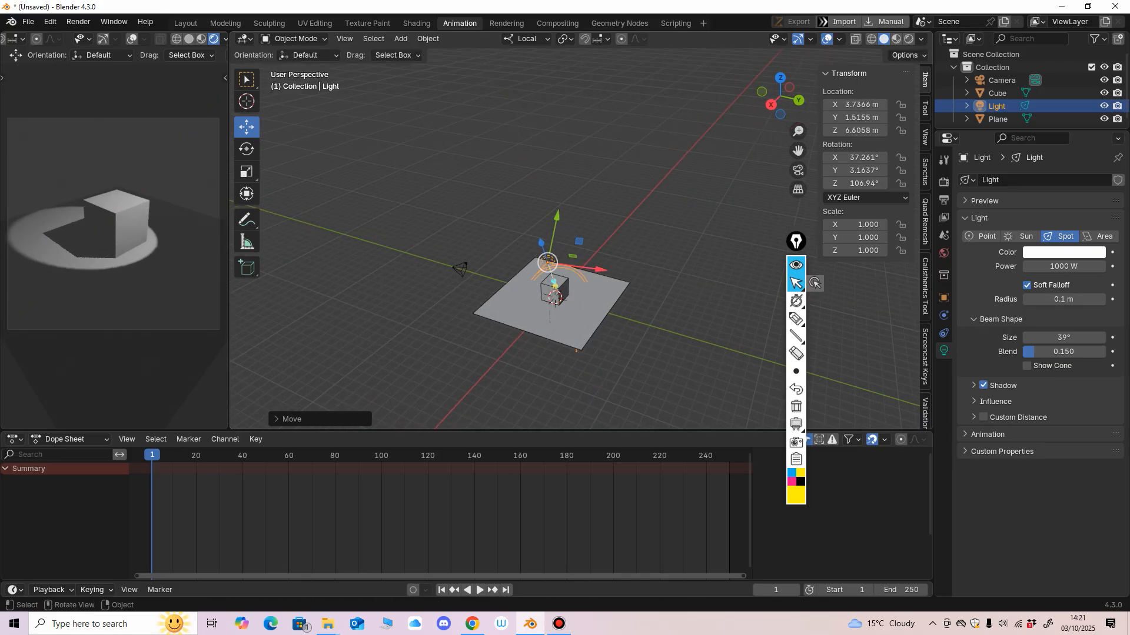
Pull the spotlight far back along its local Z and adjust its position to about X 7.94, Y 3.07, Z 9.55 m.
{"action": "middle_click_drag", "start_coordinate": [599, 269], "coordinate": [507, 255]}
{"action": "left_click_drag", "start_coordinate": [450, 178], "coordinate": [415, 143]}
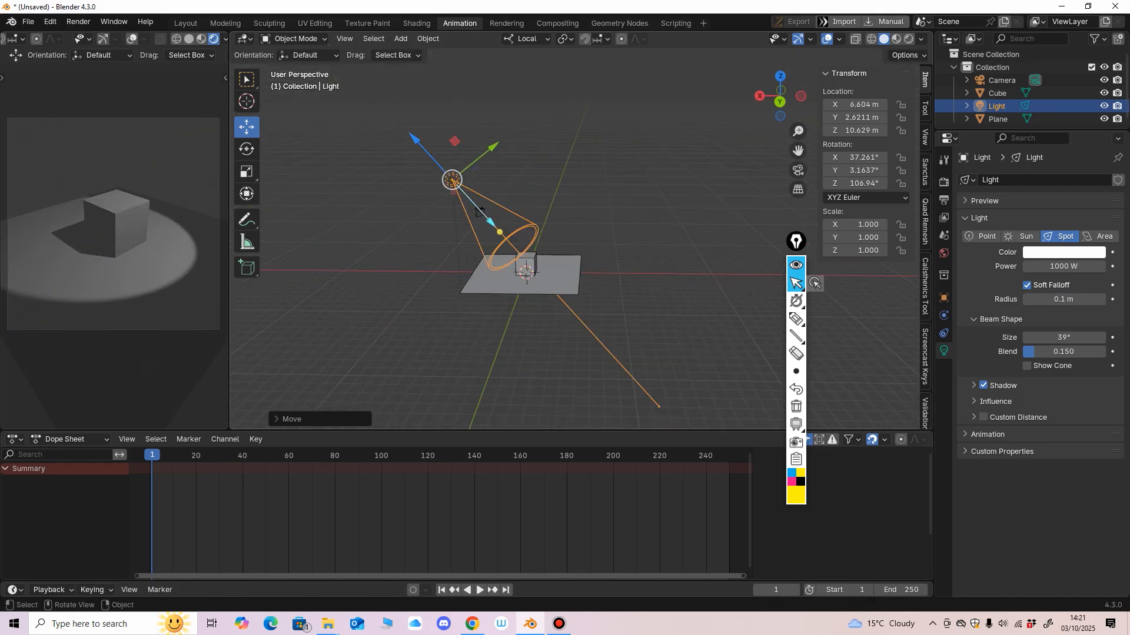
{"action": "middle_click_drag", "start_coordinate": [415, 143], "coordinate": [324, 157]}
{"action": "left_click_drag", "start_coordinate": [469, 163], "coordinate": [466, 164]}
{"action": "middle_click_drag", "start_coordinate": [465, 163], "coordinate": [479, 176]}
{"action": "mouse_move", "coordinate": [523, 125]}
{"action": "left_mouse_down"}
{"action": "mouse_move", "coordinate": [521, 142]}
{"action": "mouse_move", "coordinate": [516, 130]}
{"action": "left_mouse_up"}
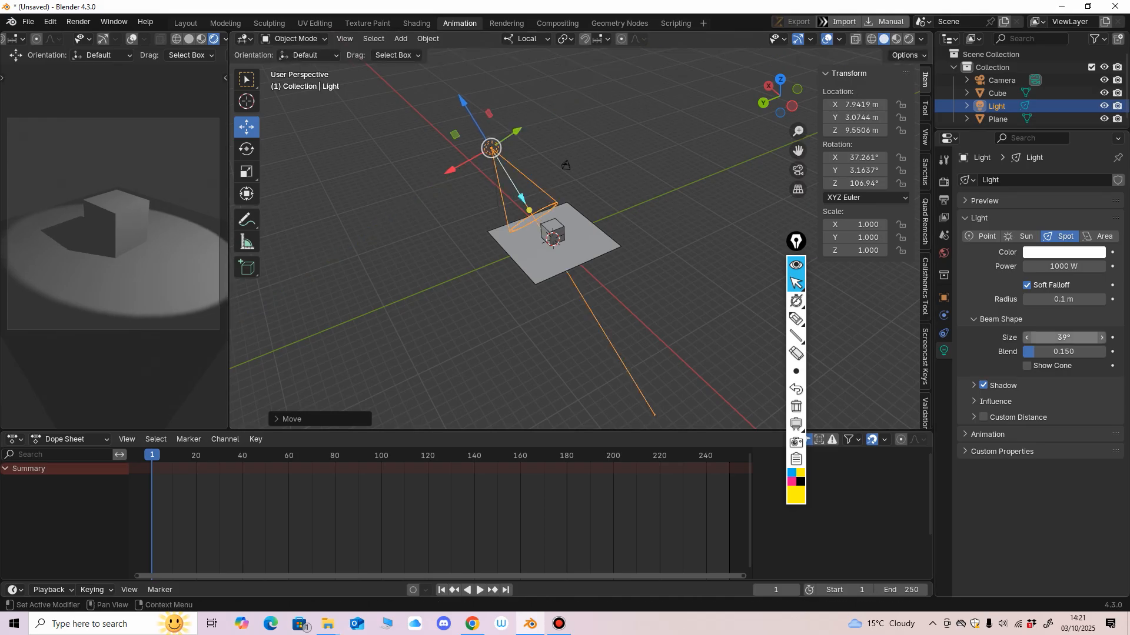
Narrow the spotlight's beam size to 32.5° so its circle of light tightens around the cube.
{"action": "left_click_drag", "start_coordinate": [1065, 338], "coordinate": [1026, 337]}
{"action": "middle_click_drag", "start_coordinate": [118, 235], "coordinate": [111, 234], "text": "shift"}
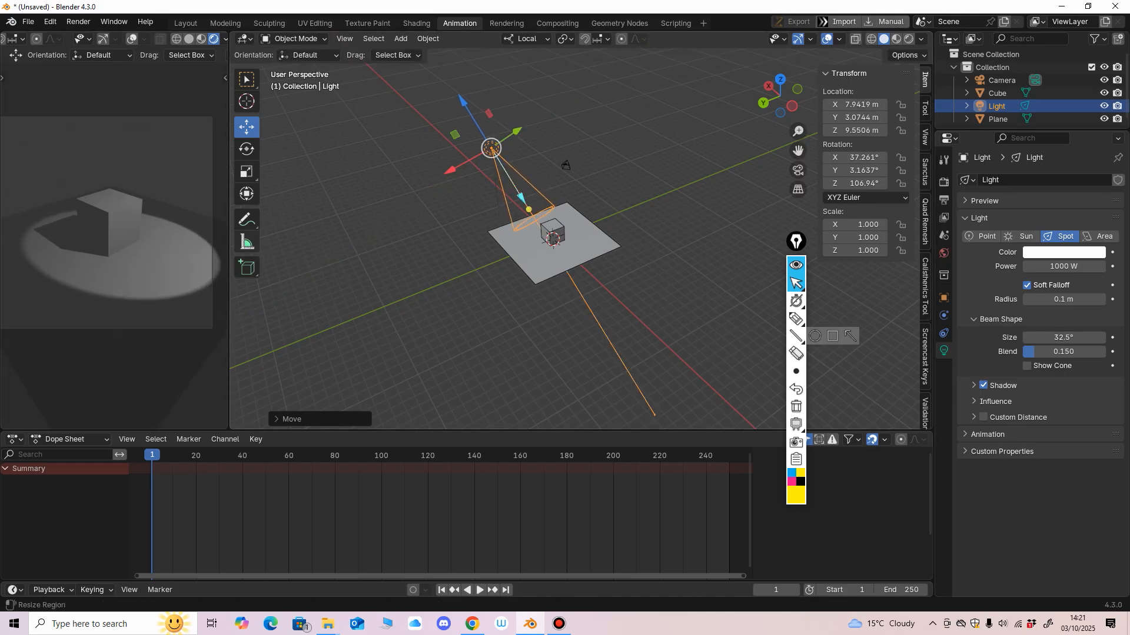
{"action": "middle_click_drag", "start_coordinate": [533, 227], "coordinate": [520, 251]}
{"action": "middle_click_drag", "start_coordinate": [555, 202], "coordinate": [489, 244]}
{"action": "scroll", "coordinate": [489, 245], "scroll_direction": "up", "scroll_amount": 2}
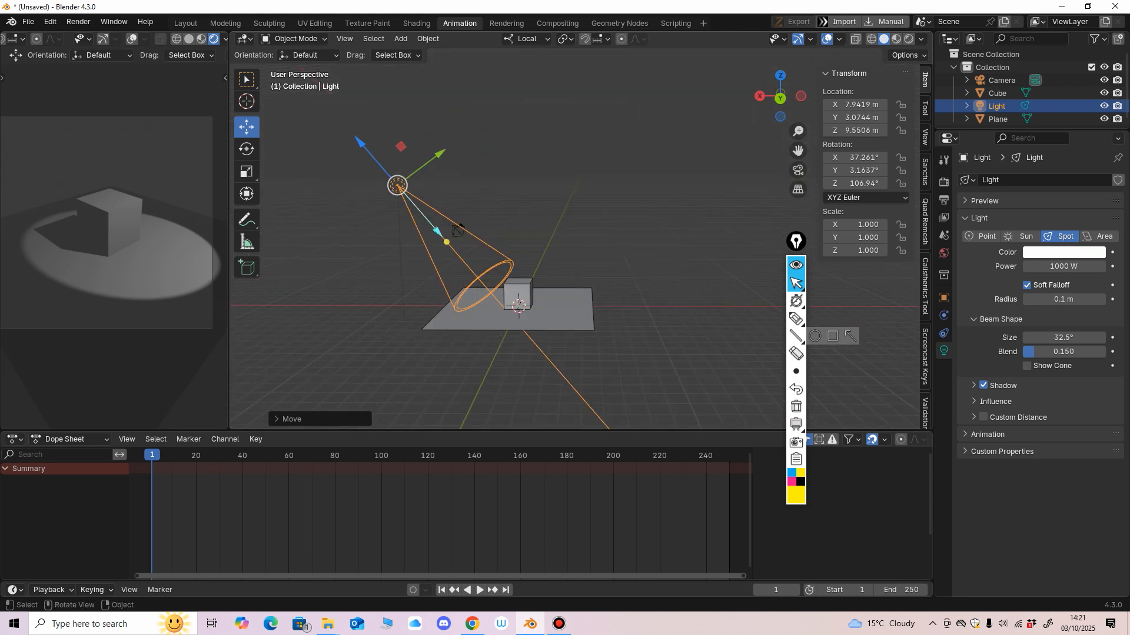
Set the spotlight's power to 500 W.
{"action": "left_click_drag", "start_coordinate": [1064, 266], "coordinate": [1064, 266]}
{"action": "type", "text": "500"}
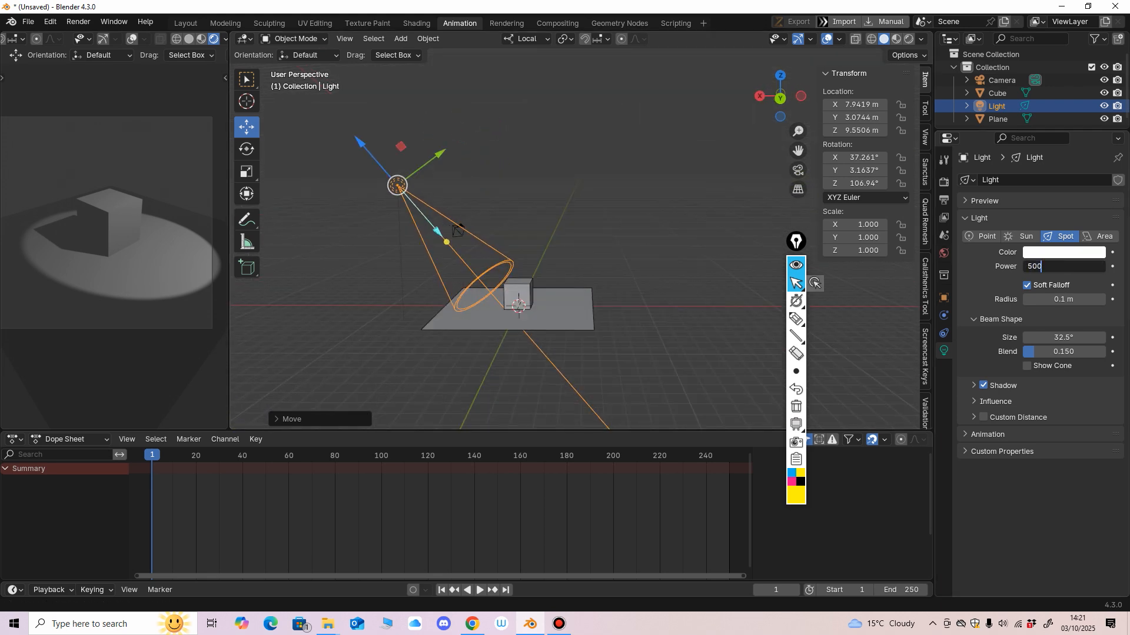
{"action": "key", "text": "Return"}
{"action": "scroll", "coordinate": [456, 226], "scroll_direction": "up", "scroll_amount": 1}
{"action": "middle_click_drag", "start_coordinate": [456, 259], "coordinate": [463, 227], "text": "shift"}
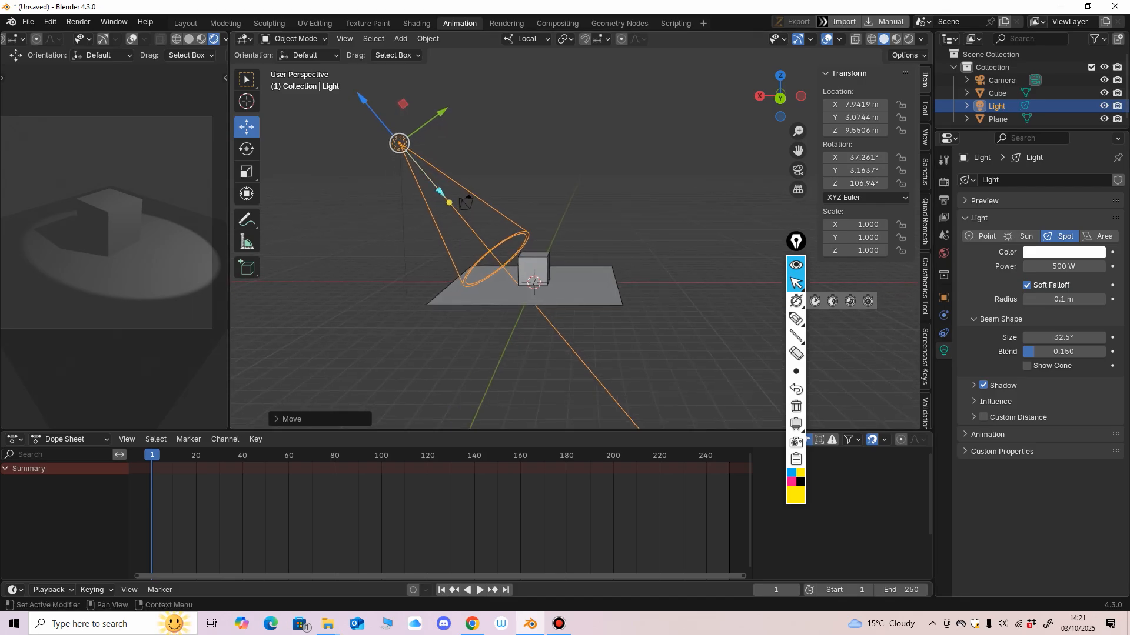
Expand the light's Influence settings, toggle the Show Cone display a few times and leave it enabled.
{"action": "left_click", "coordinate": [986, 401]}
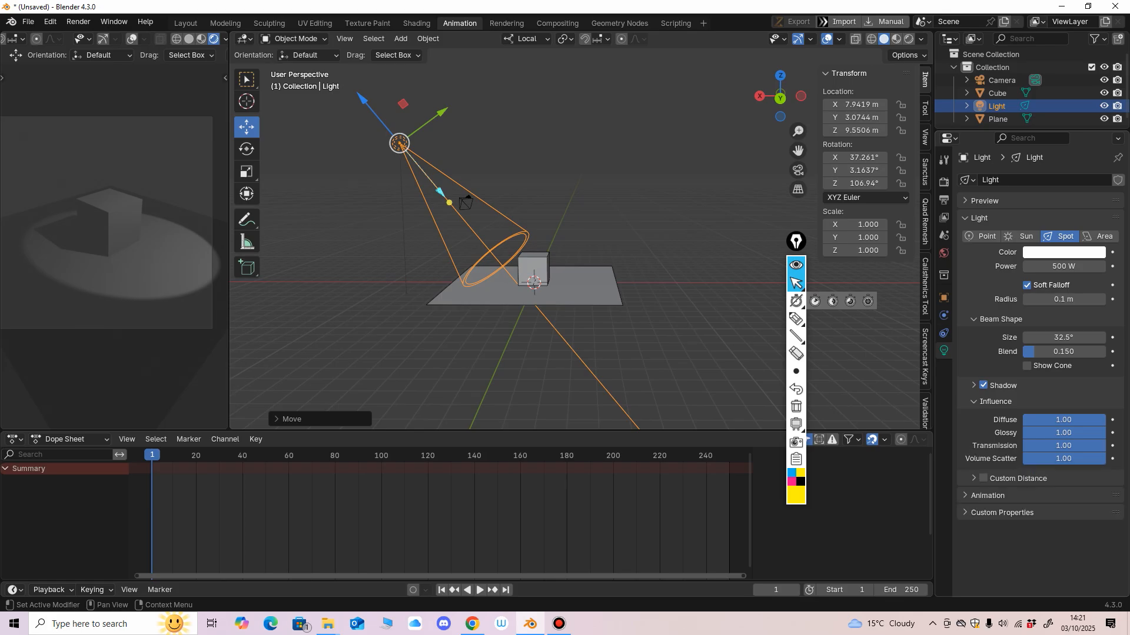
{"action": "left_click", "coordinate": [1027, 366]}
{"action": "middle_click_drag", "start_coordinate": [623, 341], "coordinate": [632, 348]}
{"action": "middle_click_drag", "start_coordinate": [632, 348], "coordinate": [675, 342], "text": "shift"}
{"action": "scroll", "coordinate": [682, 355], "scroll_direction": "up", "scroll_amount": 3}
{"action": "left_click", "coordinate": [1026, 366]}
{"action": "left_click", "coordinate": [1026, 366]}
{"action": "left_click", "coordinate": [1026, 366]}
{"action": "left_click", "coordinate": [1026, 366]}
{"action": "scroll", "coordinate": [688, 350], "scroll_direction": "down", "scroll_amount": 2}
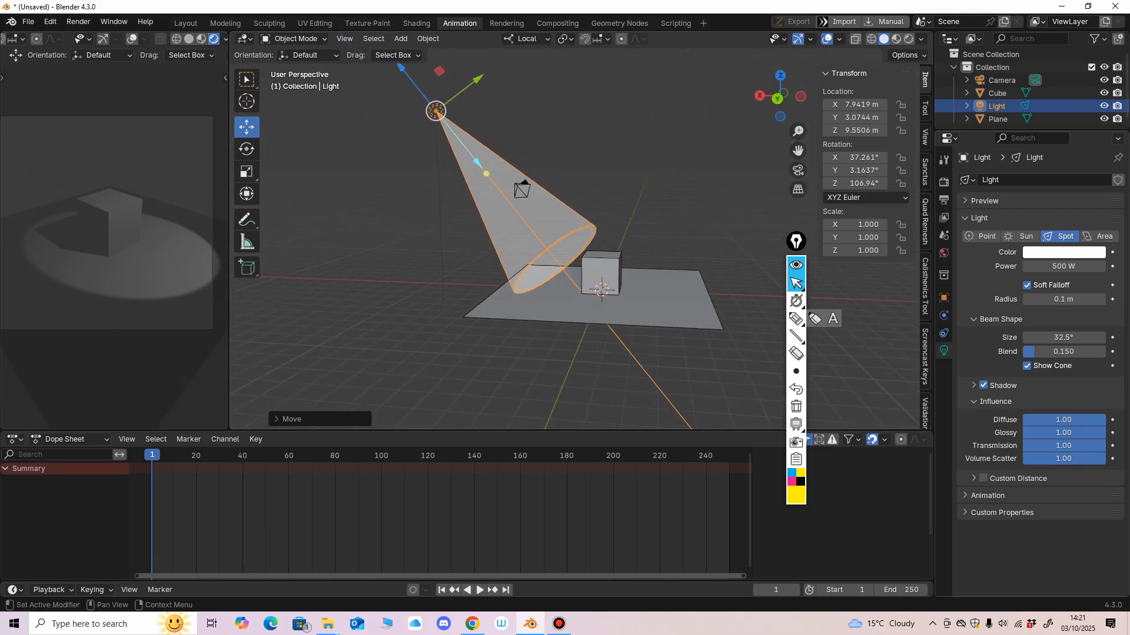
Move the spotlight slightly along its local Z to about X 7.85, Y 3.04, Z 9.42 m.
{"action": "middle_click_drag", "start_coordinate": [518, 184], "coordinate": [488, 206]}
{"action": "key", "text": "g"}
{"action": "key", "text": "z"}
{"action": "key", "text": "z"}
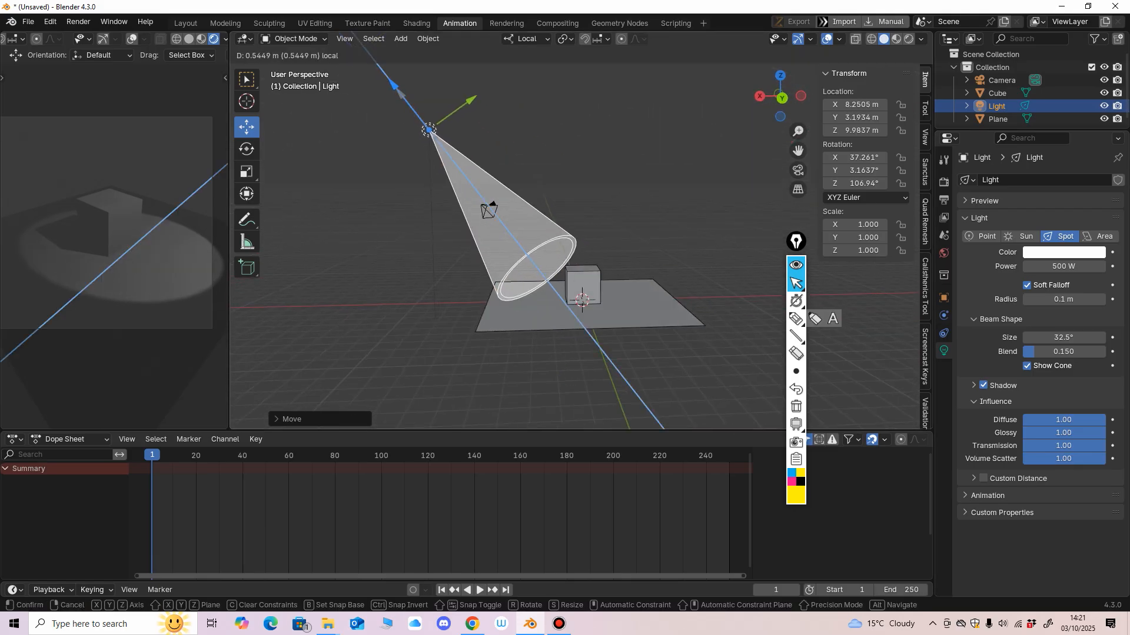
{"action": "left_click", "coordinate": [499, 193]}
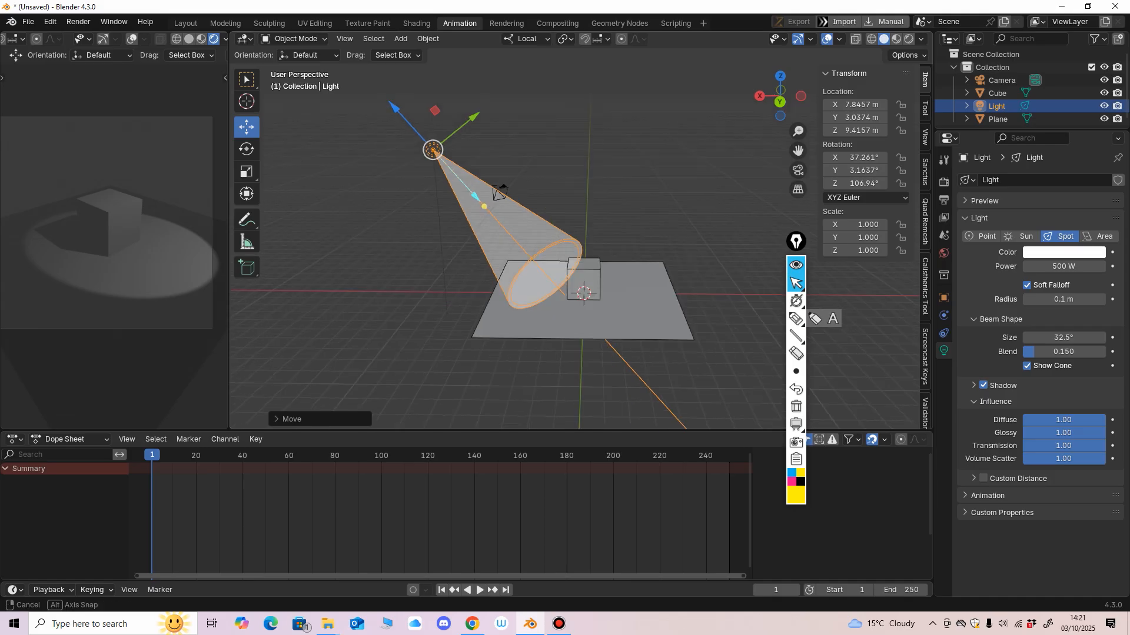
Set the spotlight's power to 1000 W.
{"action": "middle_click_drag", "start_coordinate": [499, 193], "coordinate": [511, 204]}
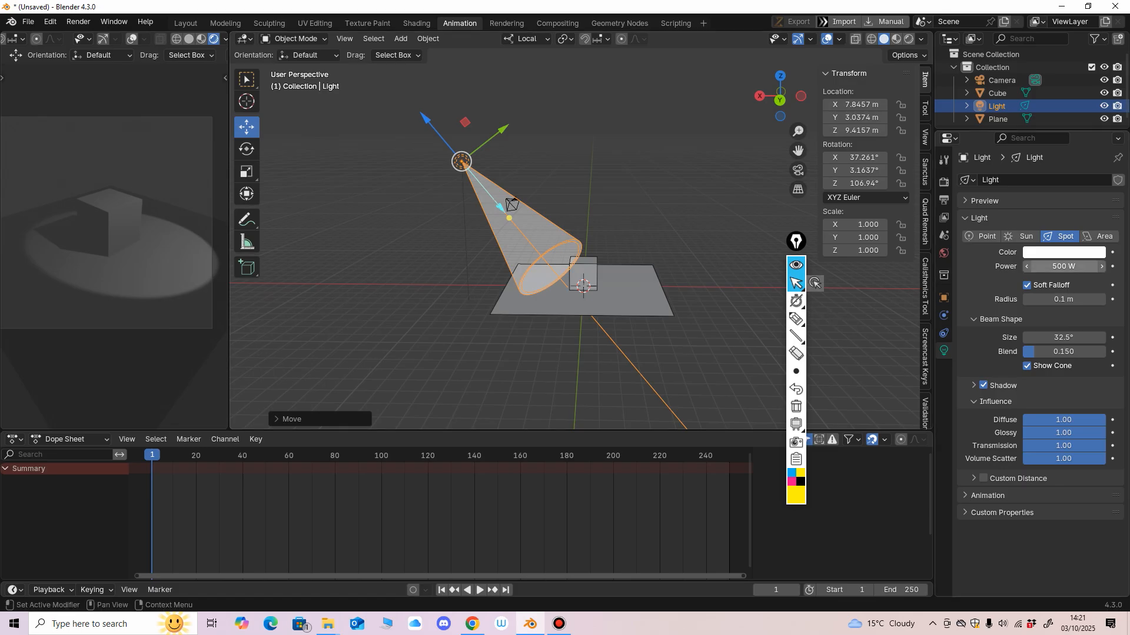
{"action": "left_click", "coordinate": [1064, 267]}
{"action": "type", "text": "1000"}
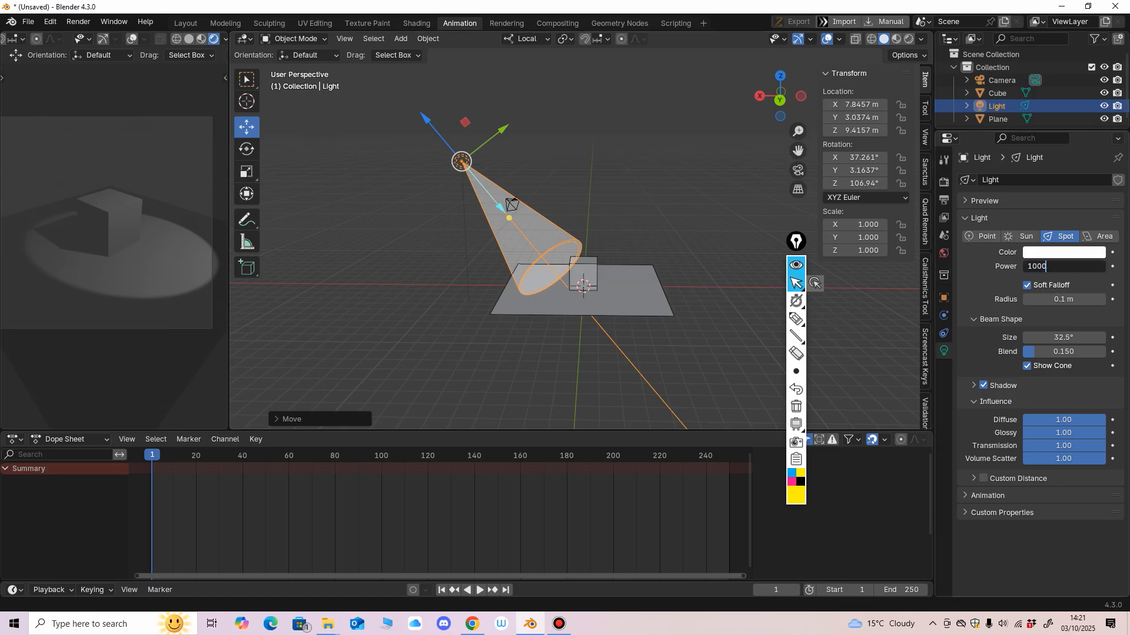
{"action": "key", "text": "Return"}
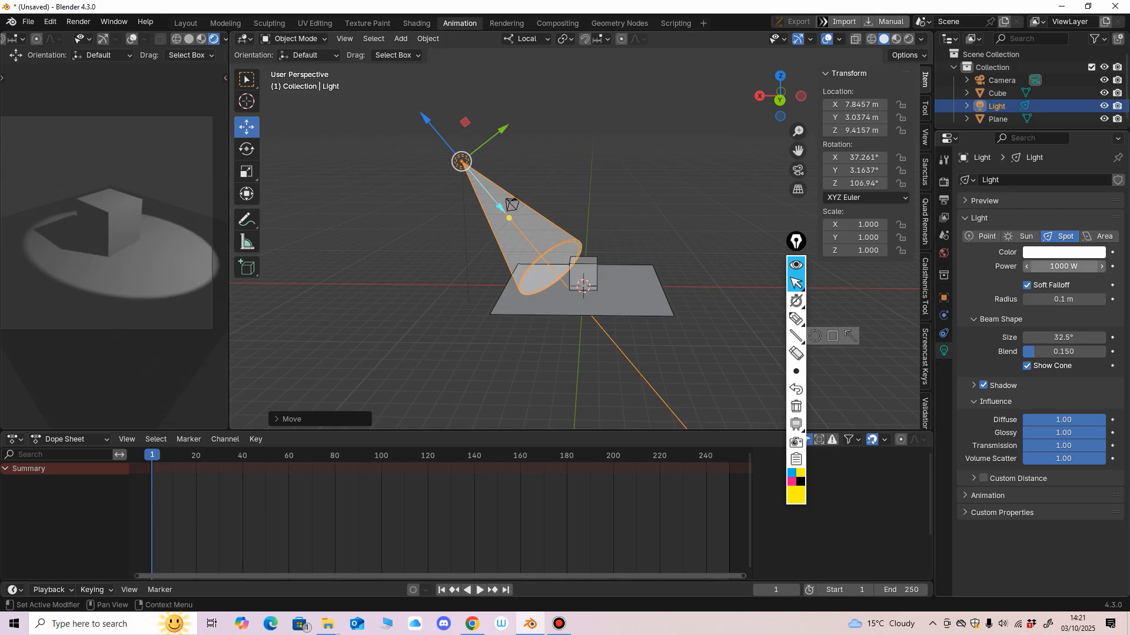
Pull the spotlight back along its local Z and shift it along local X to about X 8.13, Y 3.33, Z 10.25 m.
{"action": "left_click_drag", "start_coordinate": [425, 119], "coordinate": [414, 106]}
{"action": "middle_click_drag", "start_coordinate": [544, 259], "coordinate": [412, 277]}
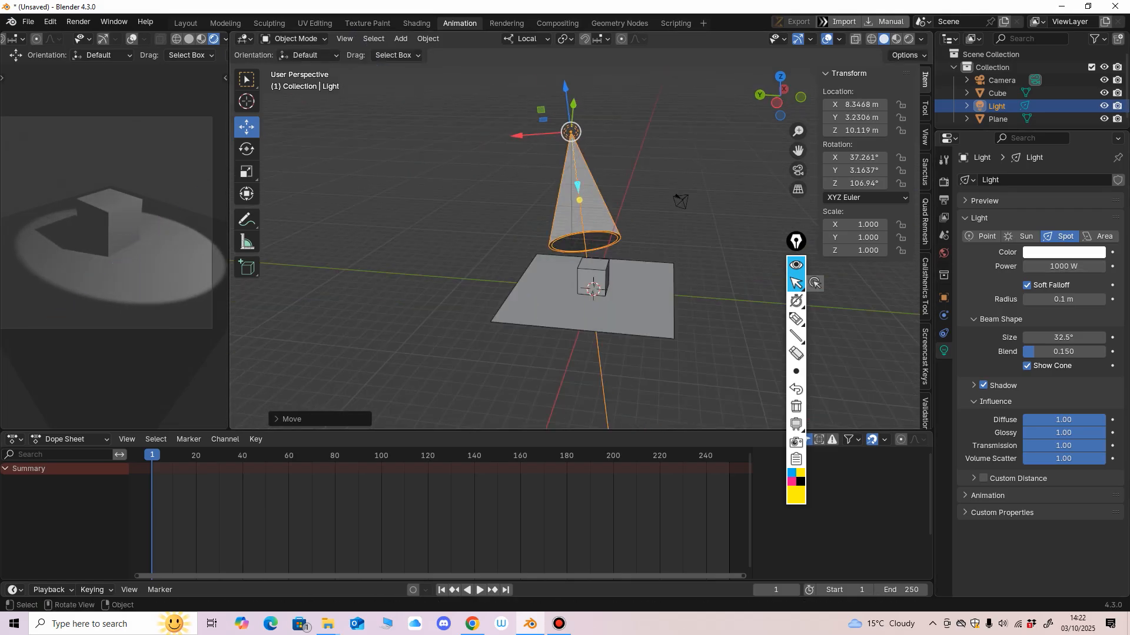
{"action": "left_click_drag", "start_coordinate": [520, 136], "coordinate": [568, 131]}
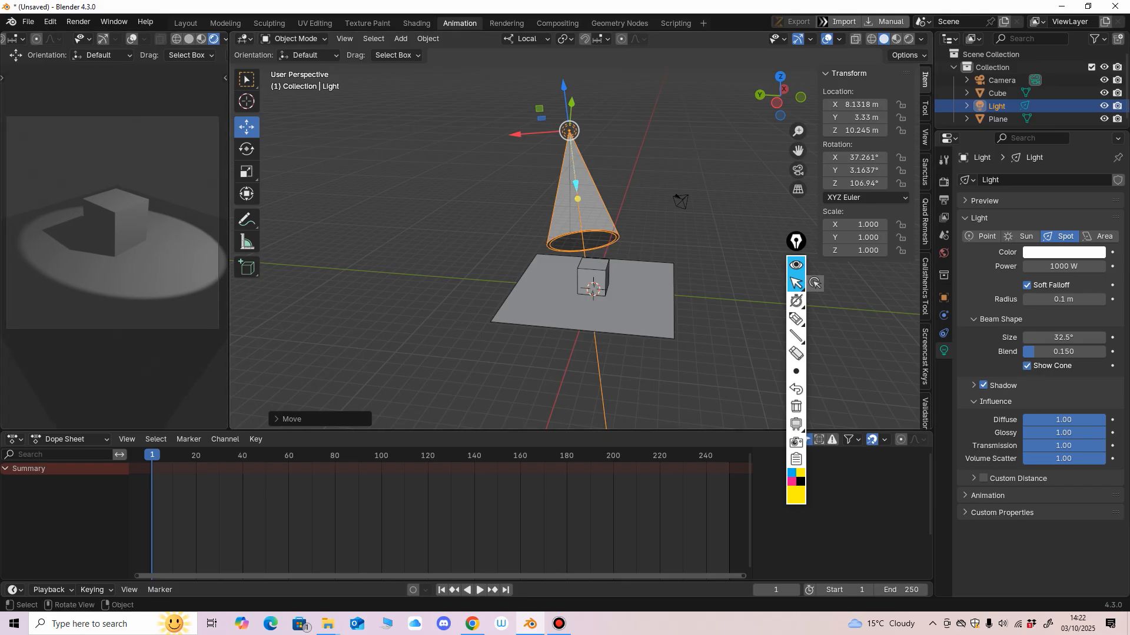
Render a still image of frame 1, close the result, then render it once more and close it again.
{"action": "key", "text": "F12"}
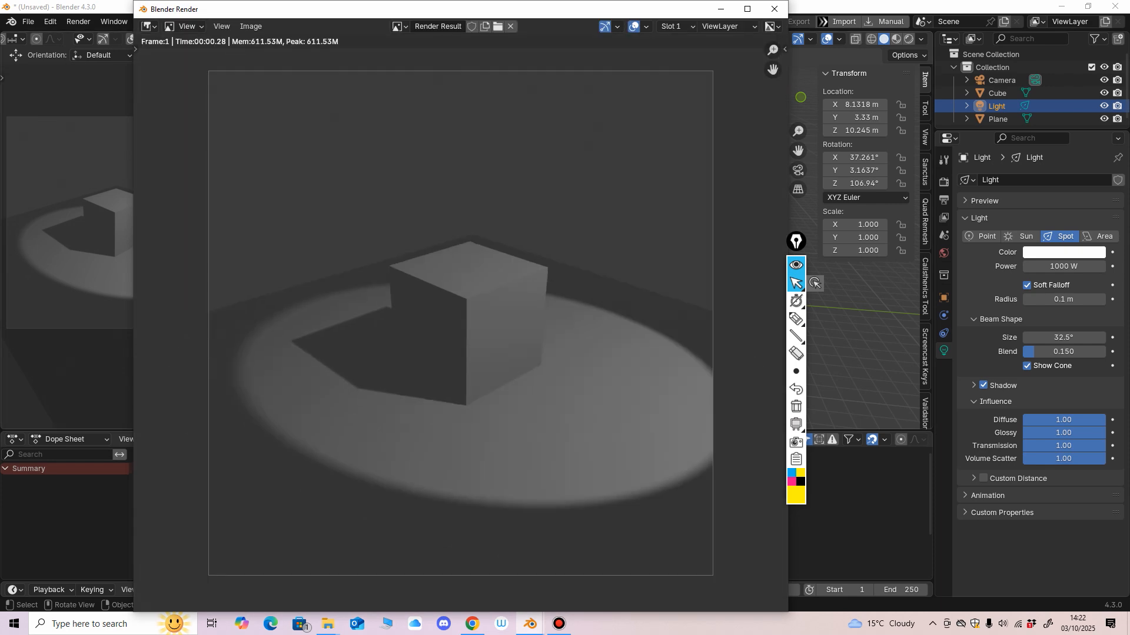
{"action": "left_click", "coordinate": [774, 9]}
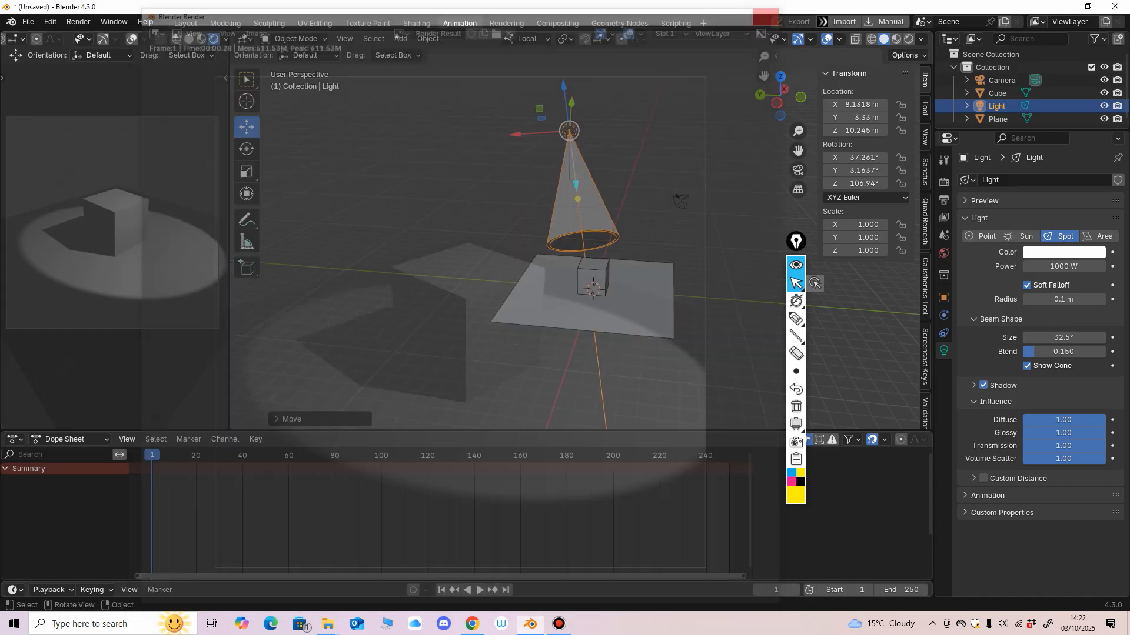
{"action": "left_click", "coordinate": [79, 21]}
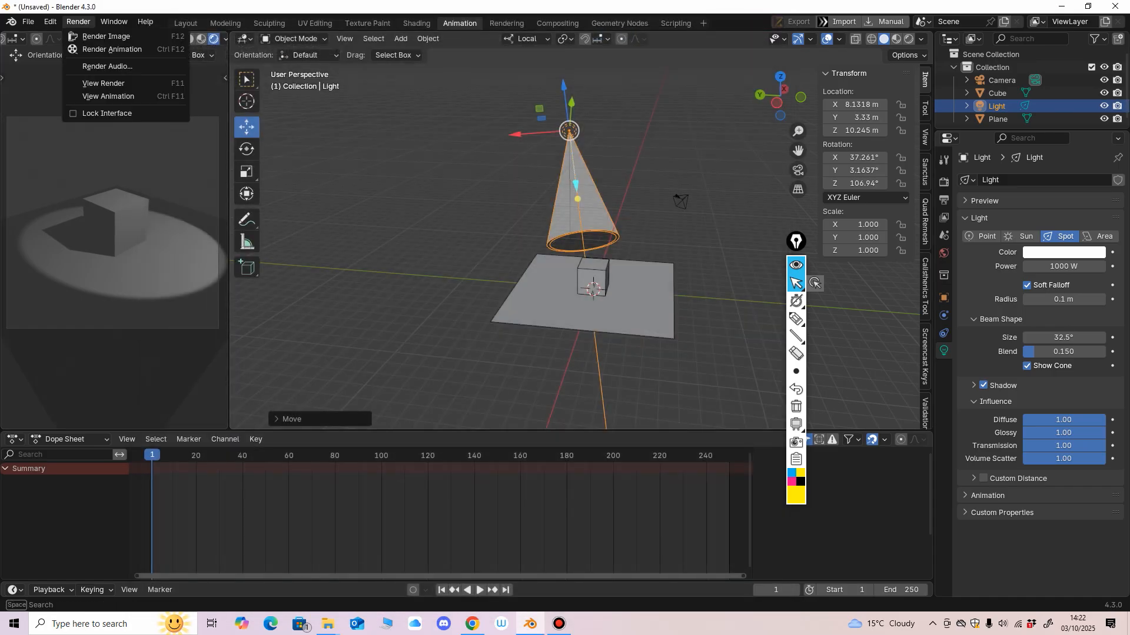
{"action": "left_click", "coordinate": [106, 36]}
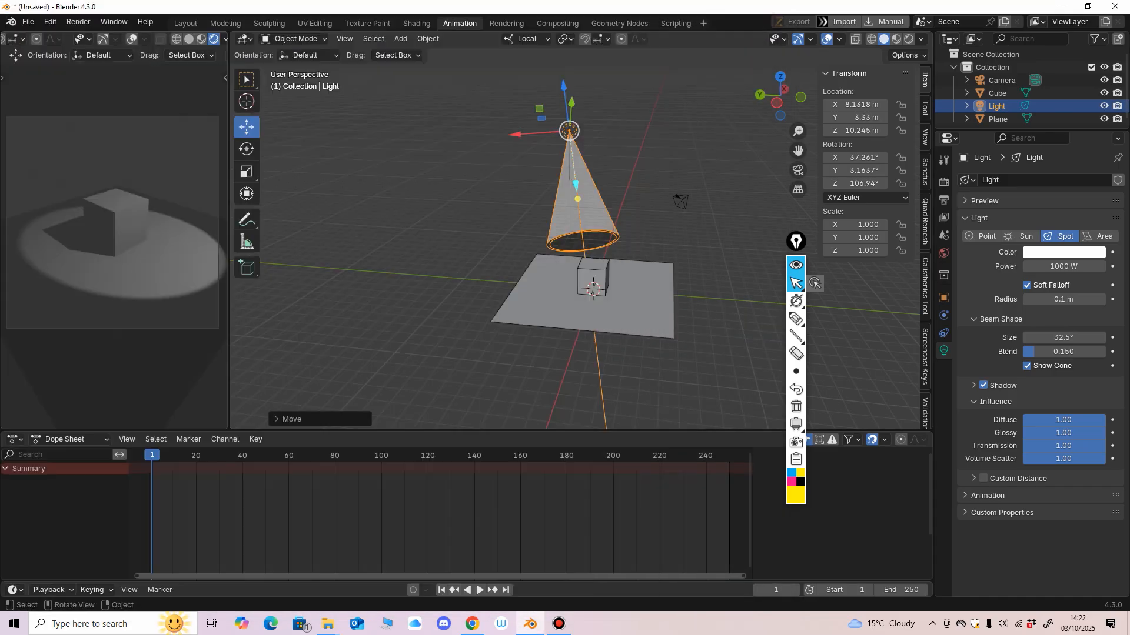
{"action": "left_click", "coordinate": [640, 9]}
Fit the full frame range in the Dope Sheet, play the animation and stop it at frame 147.
{"action": "left_click", "coordinate": [78, 21]}
{"action": "scroll", "coordinate": [439, 506], "scroll_direction": "down", "scroll_amount": 3}
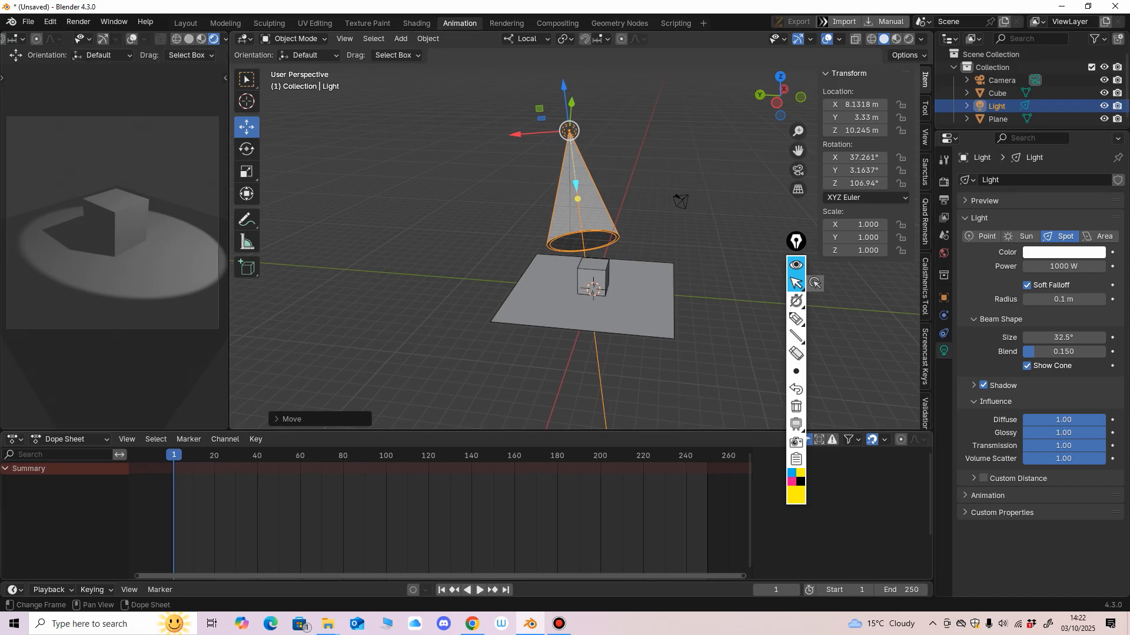
{"action": "middle_click_drag", "start_coordinate": [439, 506], "coordinate": [426, 505]}
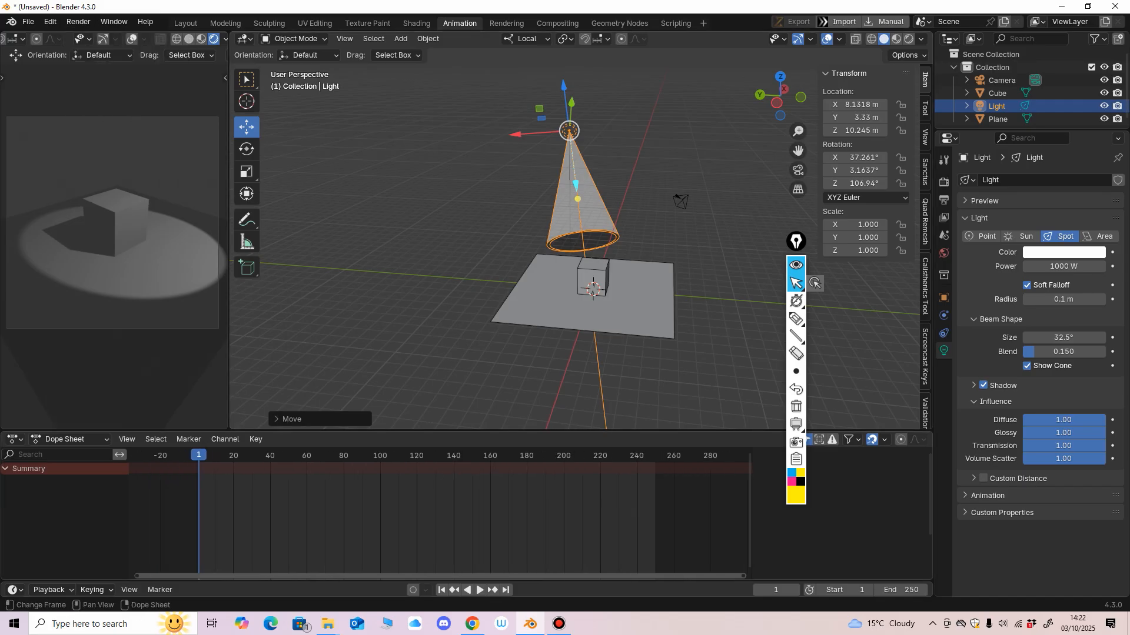
{"action": "key", "text": "space"}
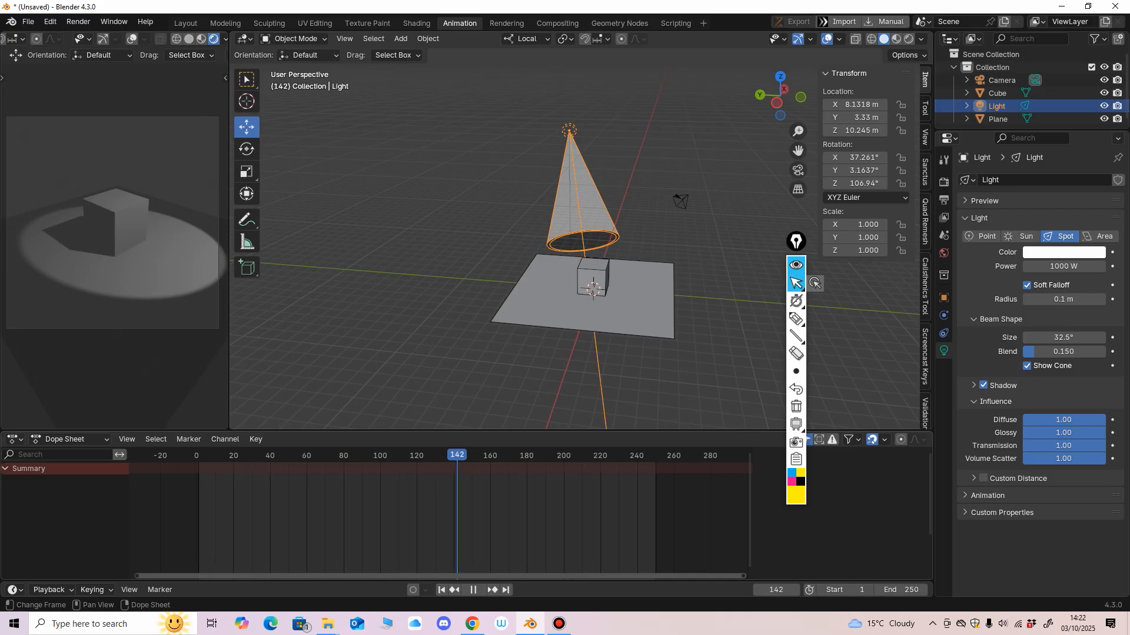
{"action": "key", "text": "space"}
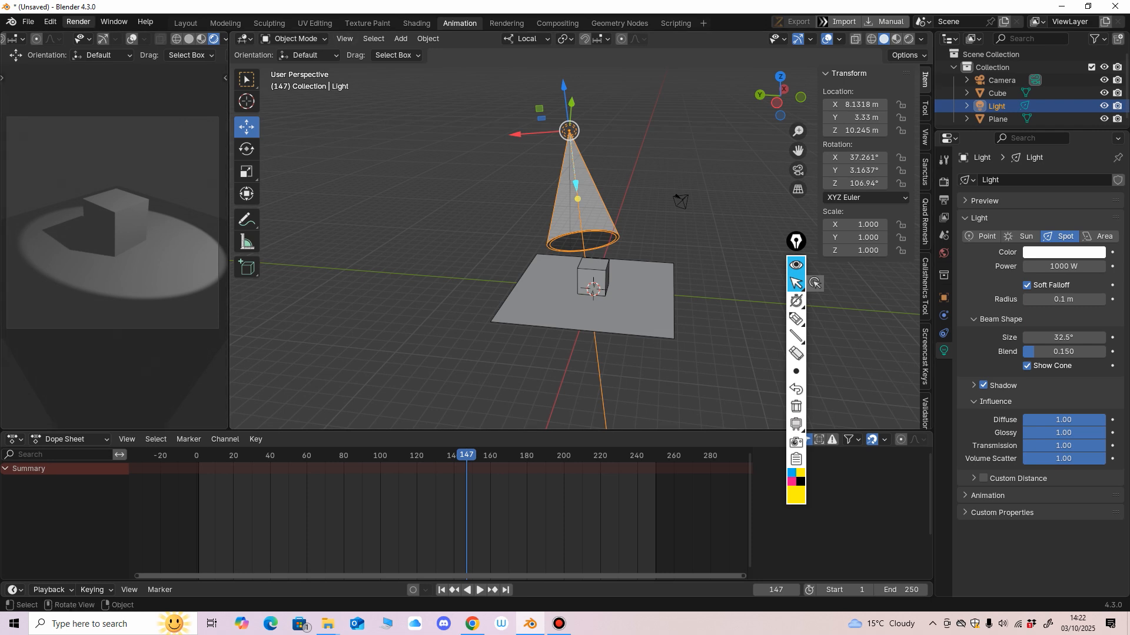
Render a still image of frame 147.
{"action": "left_click", "coordinate": [79, 21]}
{"action": "left_click", "coordinate": [78, 21]}
{"action": "left_click", "coordinate": [78, 21]}
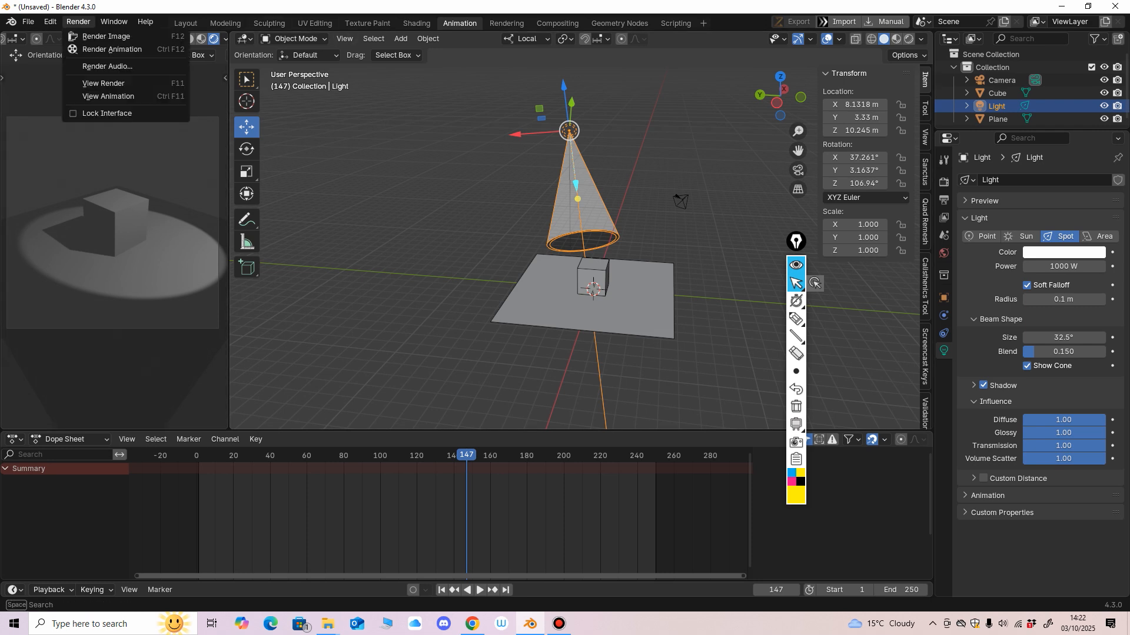
{"action": "left_click", "coordinate": [105, 36]}
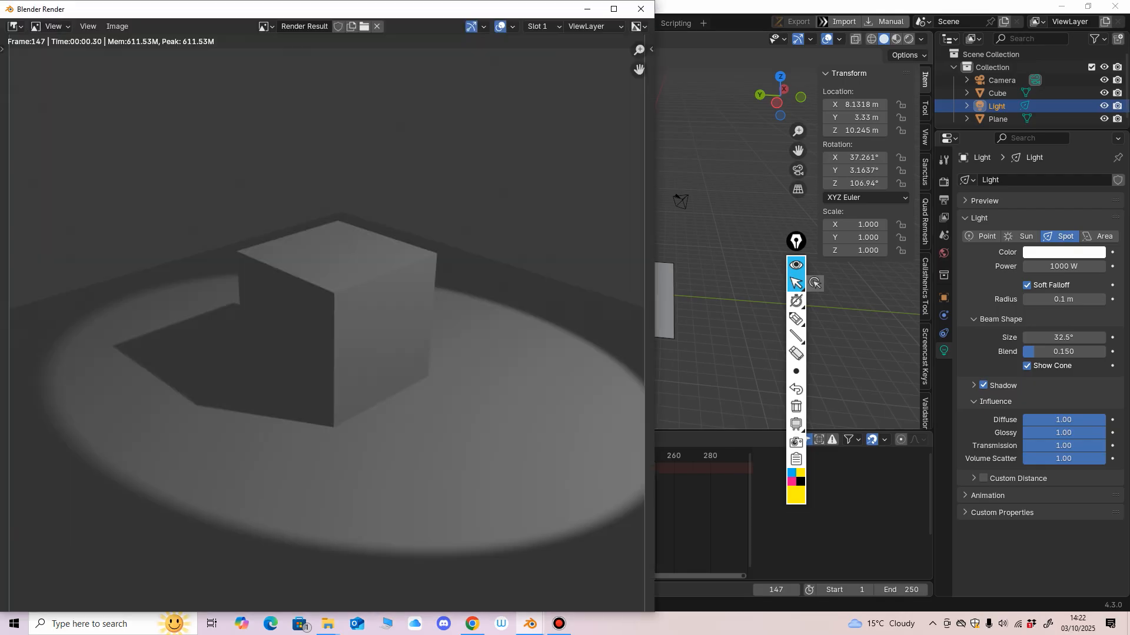
Switch the render result to the empty Slot 2 and put the render window away.
{"action": "left_click_drag", "start_coordinate": [470, 9], "coordinate": [562, 47]}
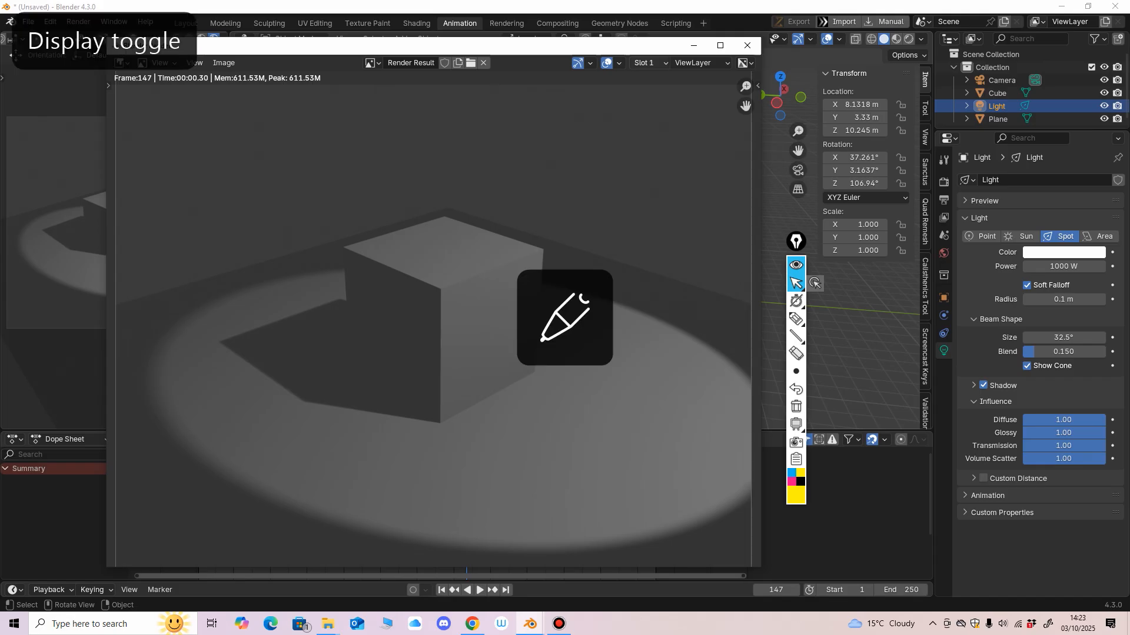
{"action": "left_click", "coordinate": [649, 63]}
{"action": "left_click", "coordinate": [650, 77]}
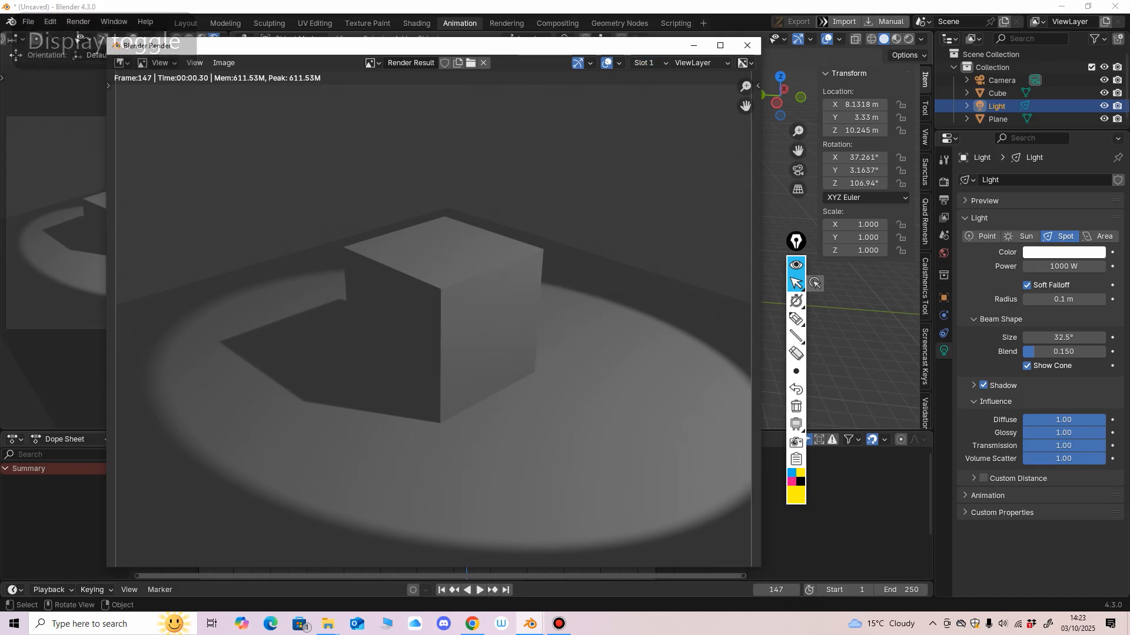
{"action": "left_click", "coordinate": [649, 63]}
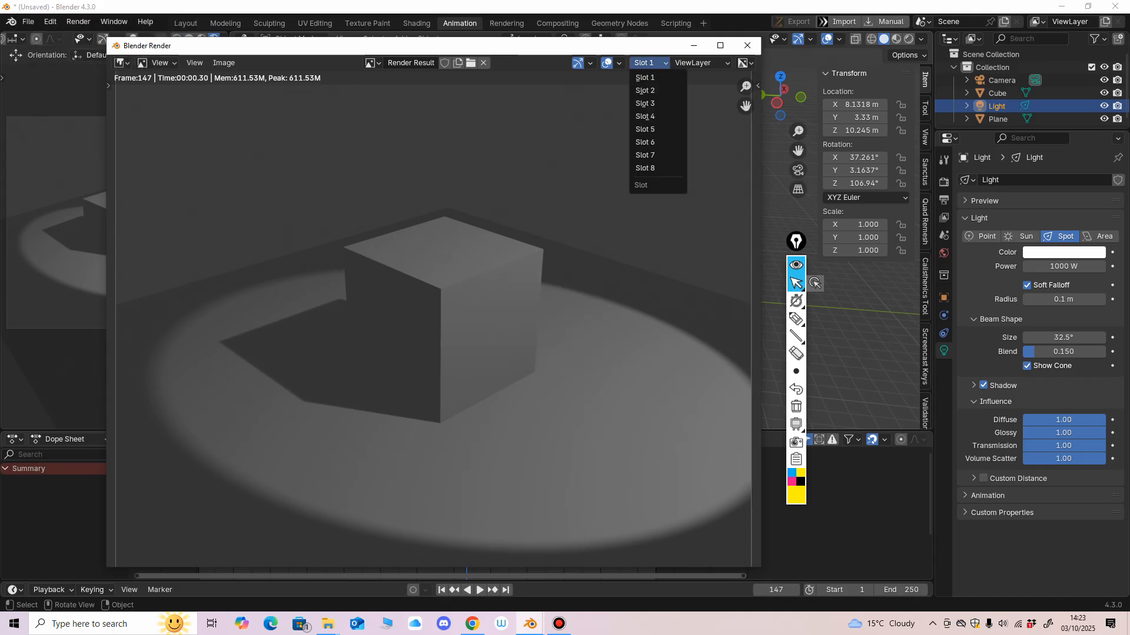
{"action": "left_click", "coordinate": [652, 90]}
{"action": "left_click", "coordinate": [694, 45]}
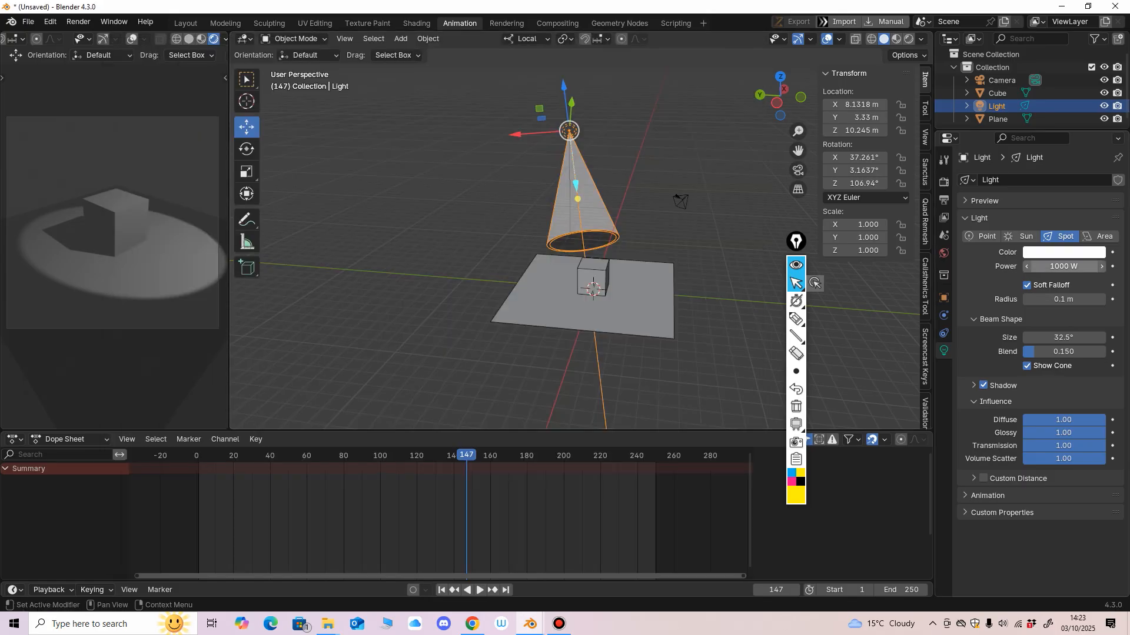
Lower the spotlight's power to 107.5 W.
{"action": "left_click", "coordinate": [1064, 266]}
{"action": "type", "text": "1"}
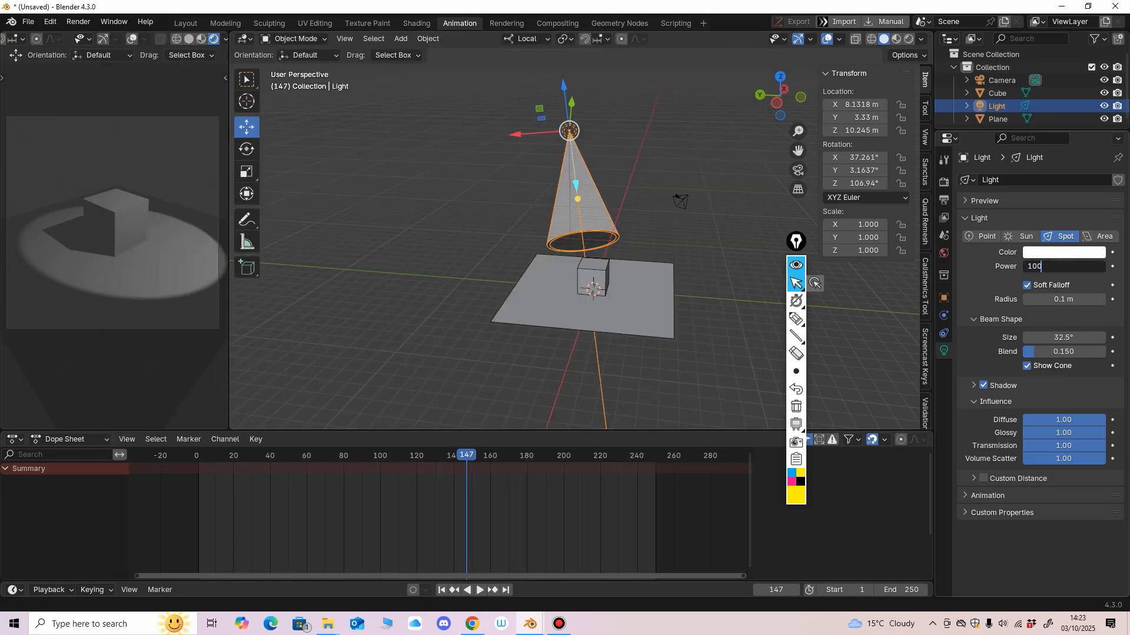
{"action": "type", "text": "00"}
{"action": "key", "text": "Return"}
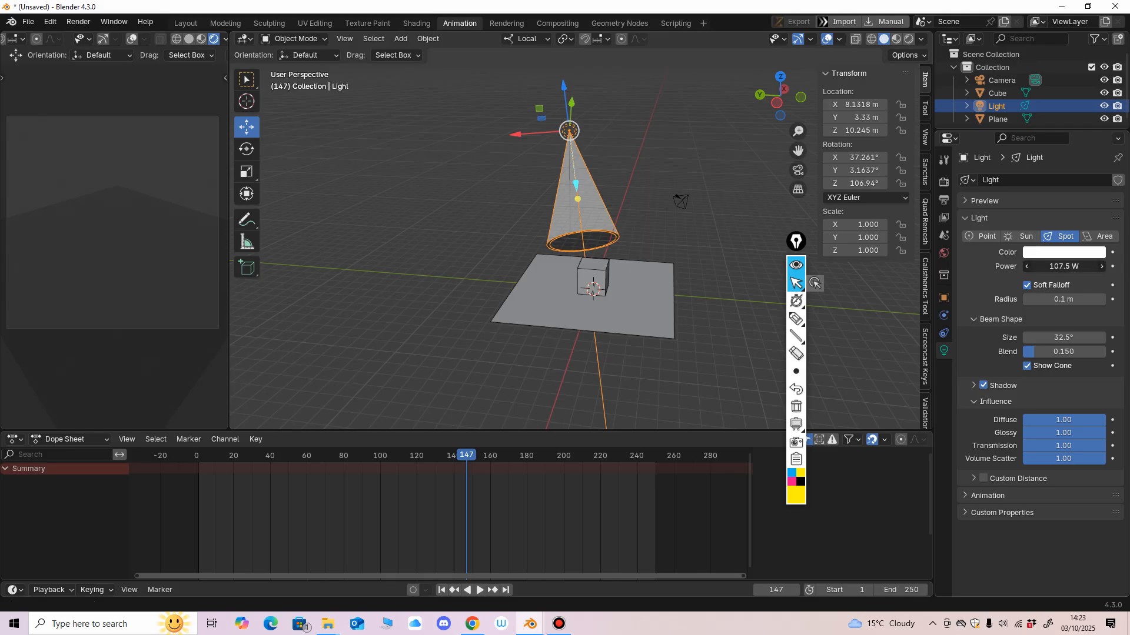
Set the spotlight's power to 400 W and render frame 147 into Slot 2.
{"action": "left_click", "coordinate": [1064, 266]}
{"action": "type", "text": "400"}
{"action": "key", "text": "Return"}
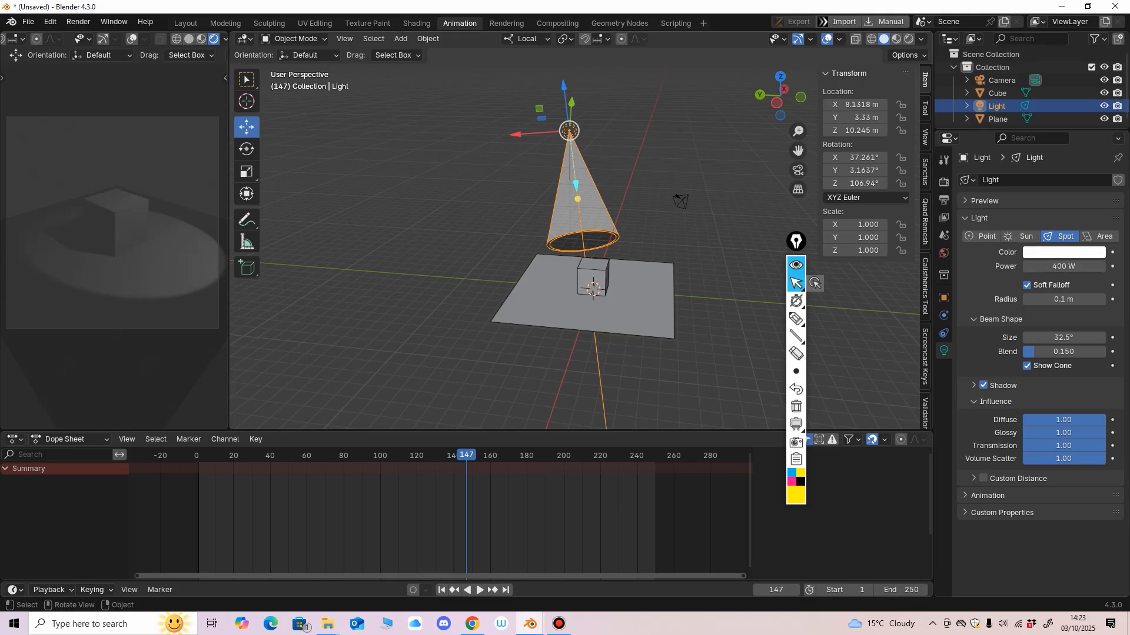
{"action": "key", "text": "F12"}
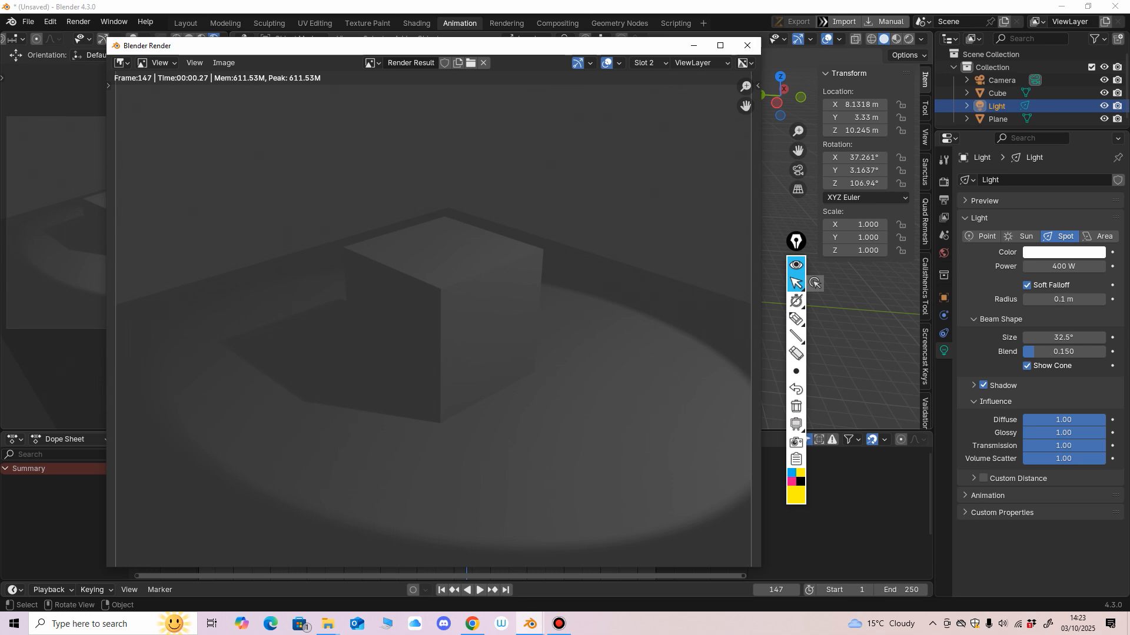
Compare the renders in Slot 1 and Slot 2 by alternating between them, finish on Slot 2 and close the render window.
{"action": "left_click", "coordinate": [649, 63]}
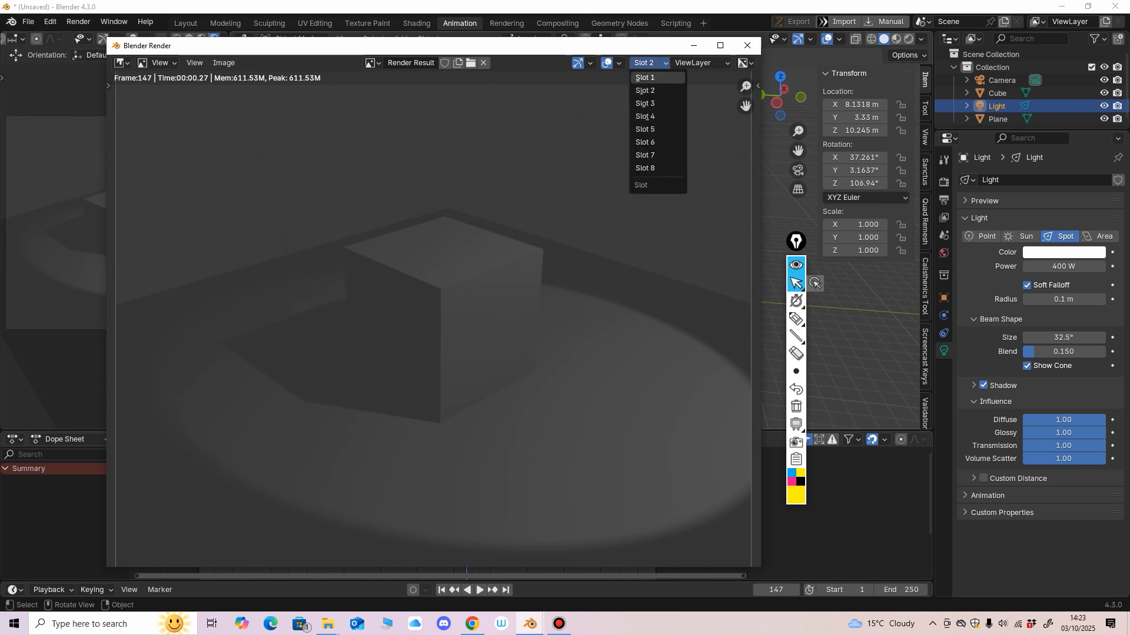
{"action": "left_click", "coordinate": [650, 78]}
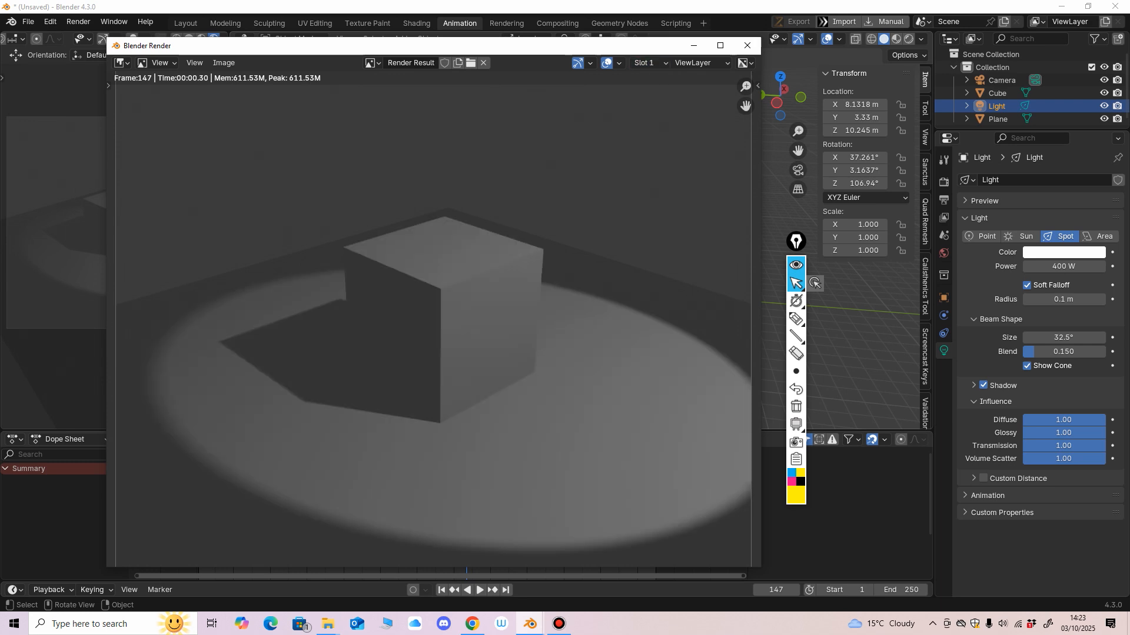
{"action": "left_click", "coordinate": [648, 63]}
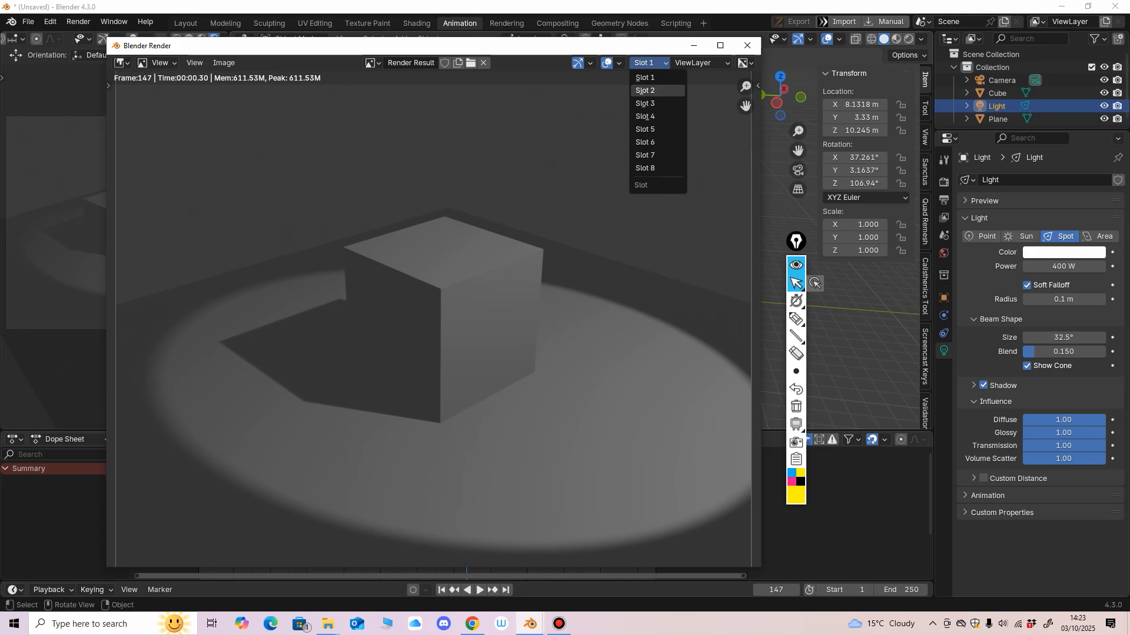
{"action": "left_click", "coordinate": [646, 91]}
{"action": "left_click", "coordinate": [648, 63]}
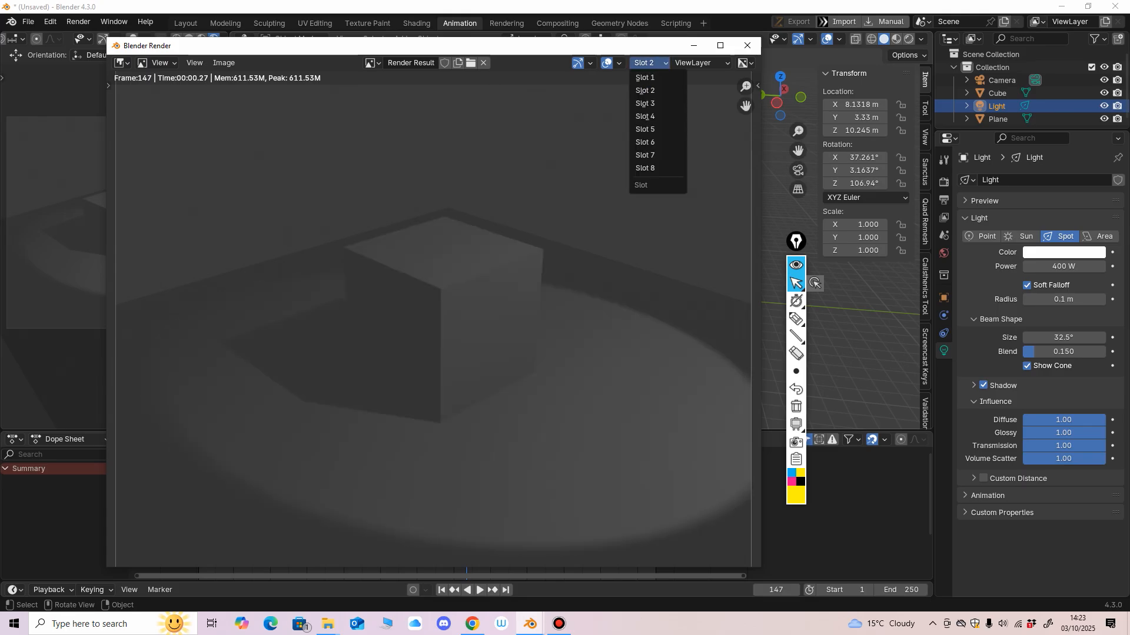
{"action": "left_click", "coordinate": [650, 77]}
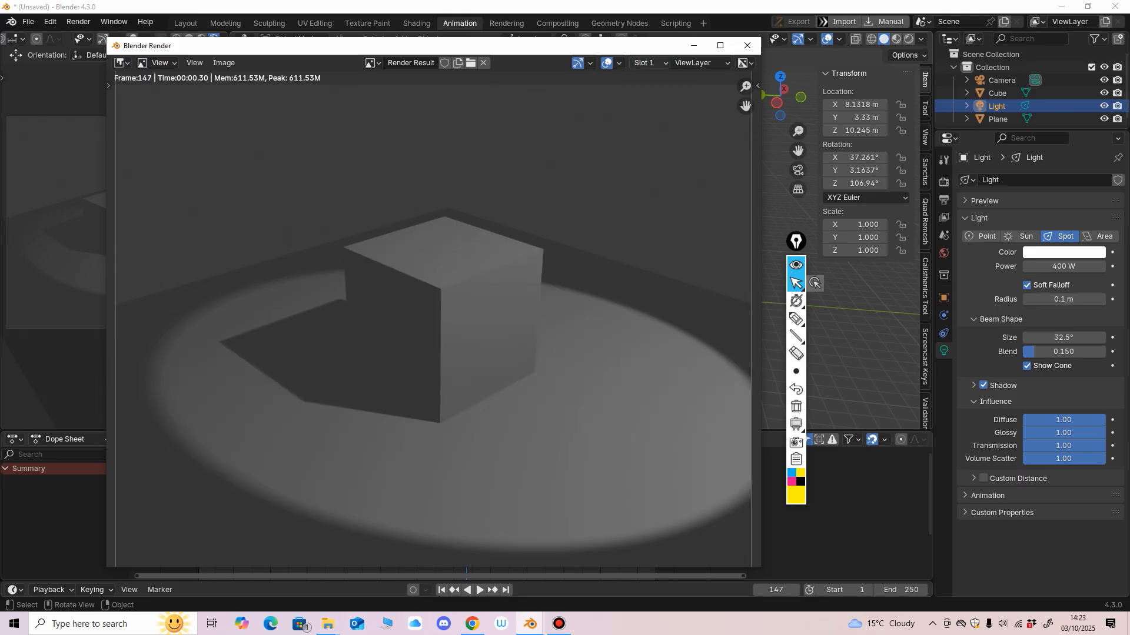
{"action": "left_click", "coordinate": [647, 63]}
{"action": "left_click", "coordinate": [645, 90]}
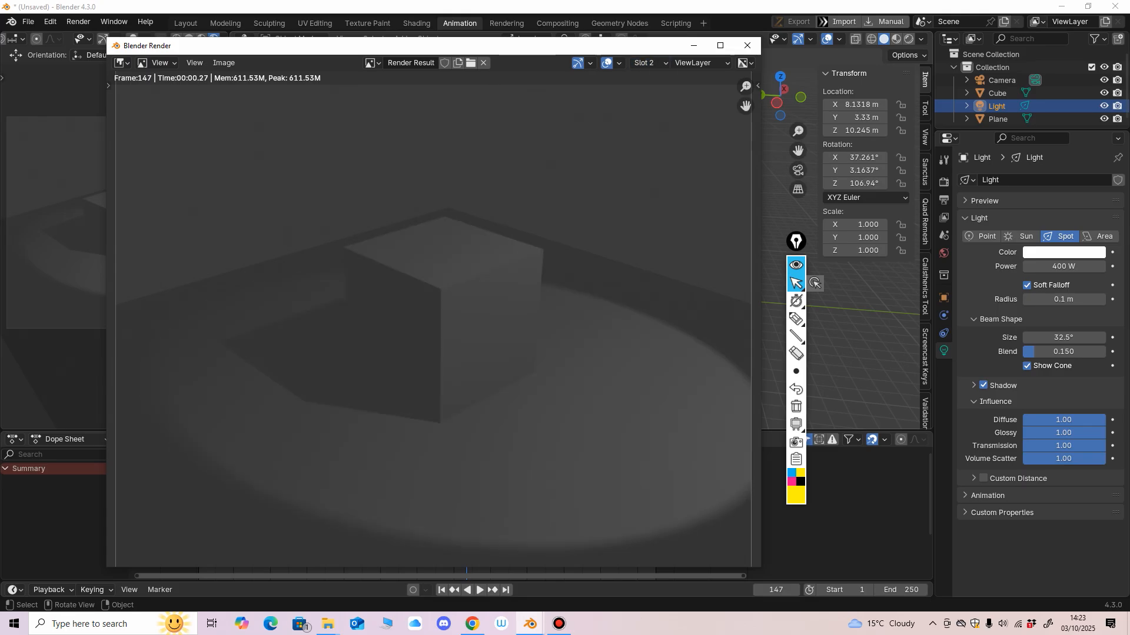
{"action": "left_click", "coordinate": [747, 45]}
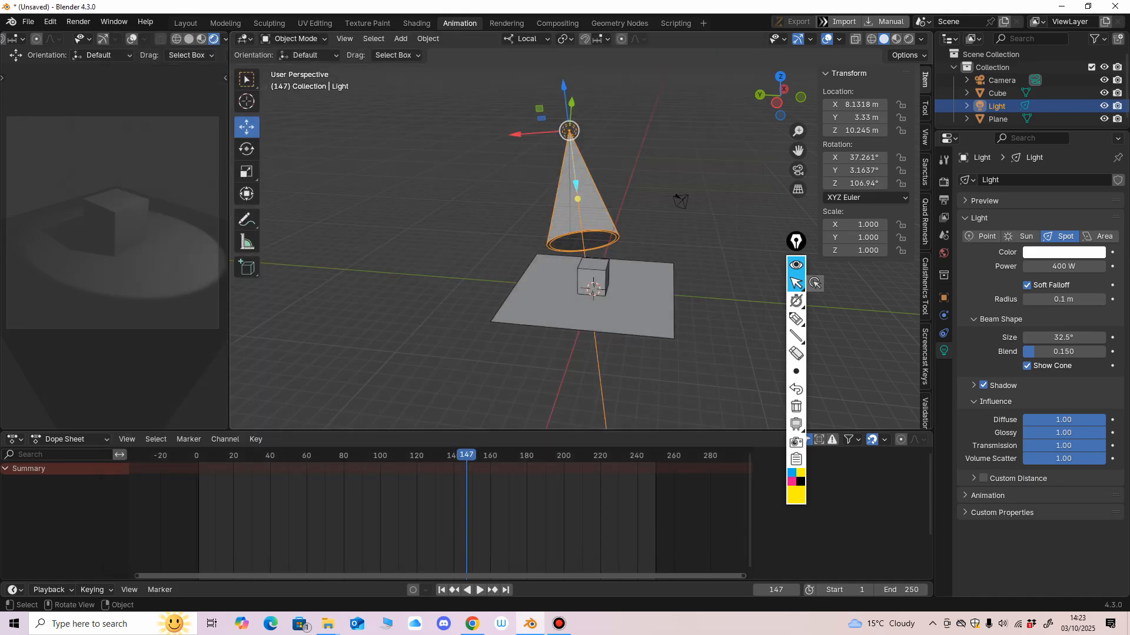
Render frame 147 once more, switch the render result to Slot 3 and close the render window.
{"action": "key", "text": "F12"}
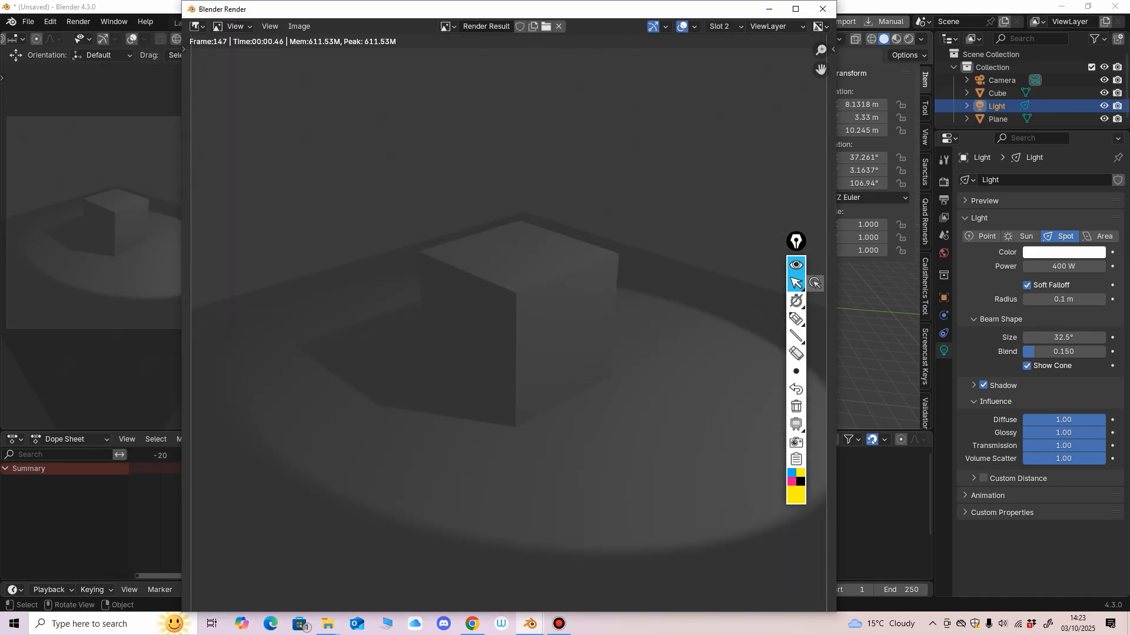
{"action": "left_click", "coordinate": [723, 26]}
{"action": "left_click", "coordinate": [729, 67]}
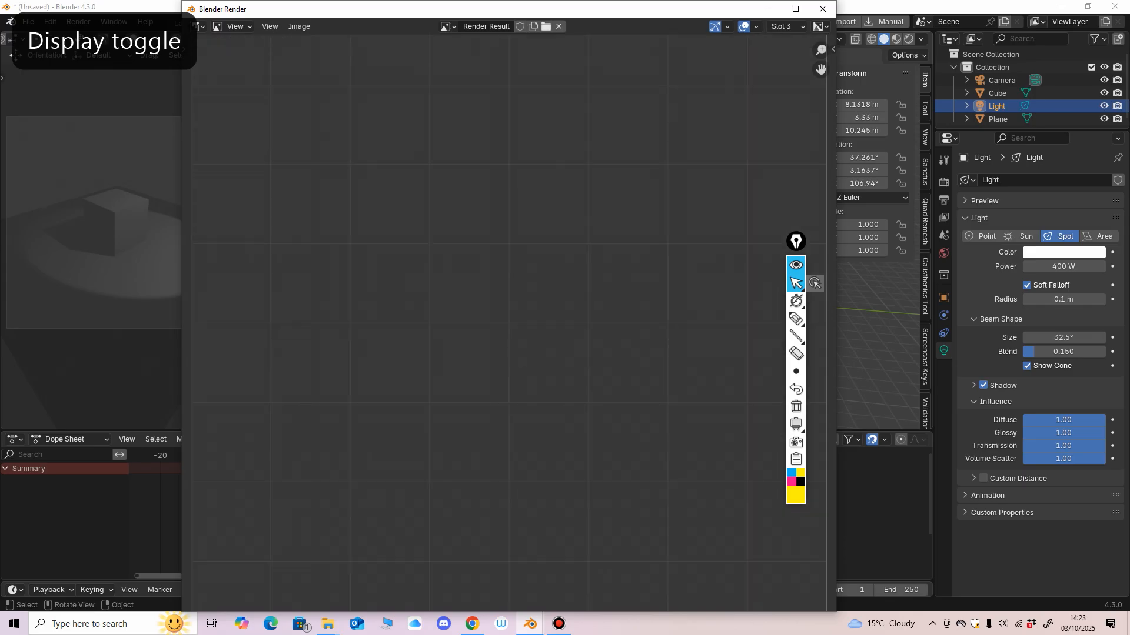
{"action": "left_click", "coordinate": [822, 9]}
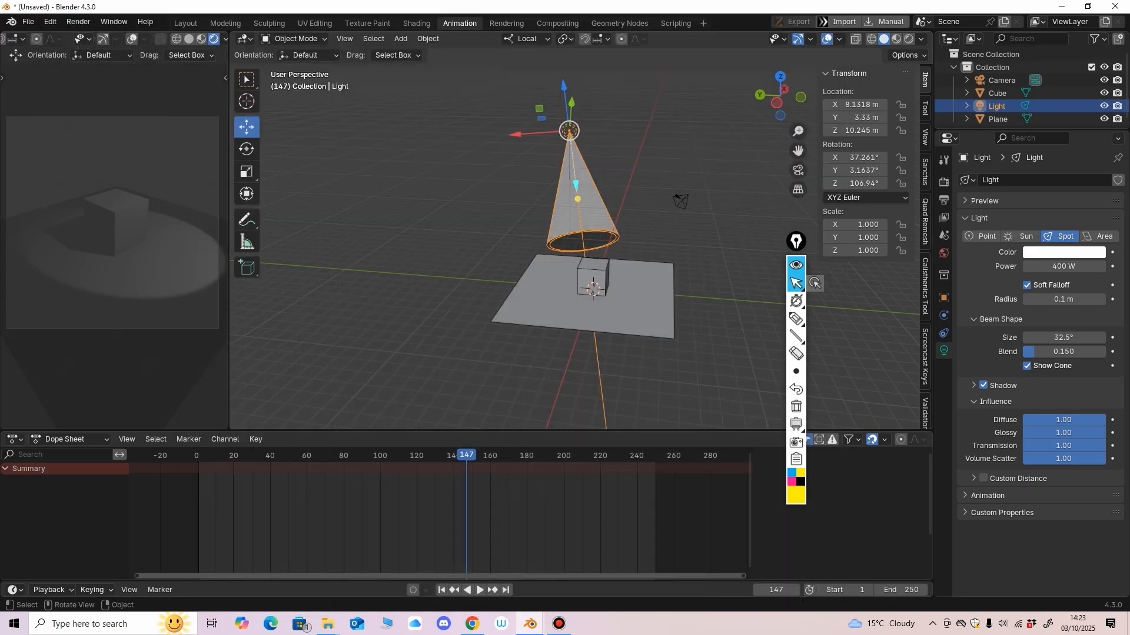
Set the spotlight's power to 2000 W and render frame 147 into Slot 3.
{"action": "left_click", "coordinate": [1064, 266]}
{"action": "type", "text": "200"}
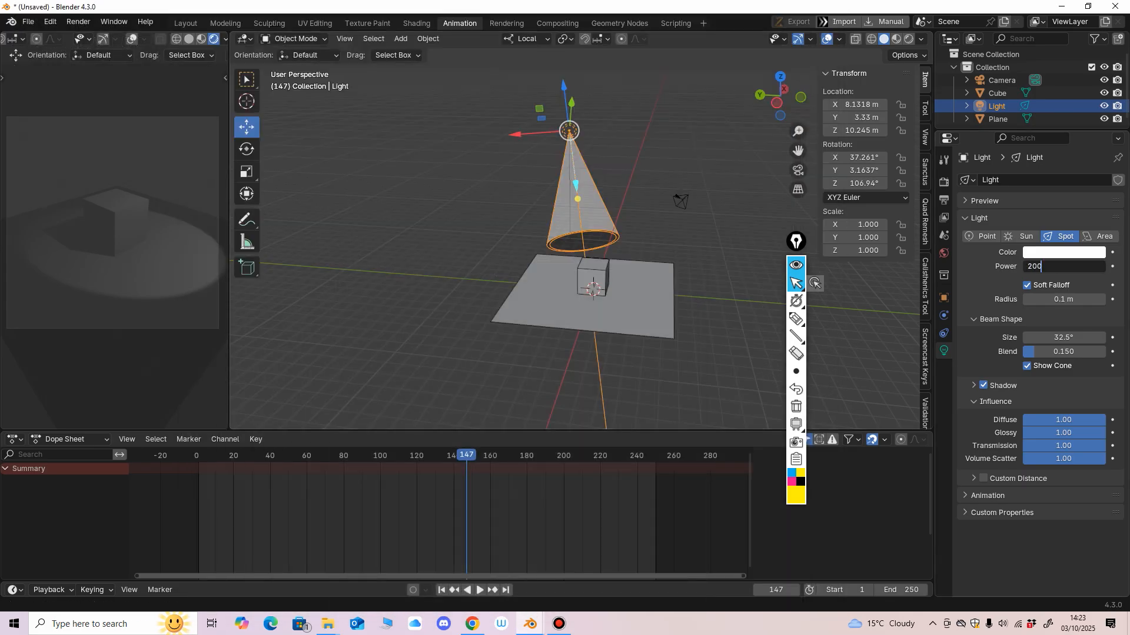
{"action": "type", "text": "0"}
{"action": "key", "text": "Return"}
{"action": "key", "text": "F12"}
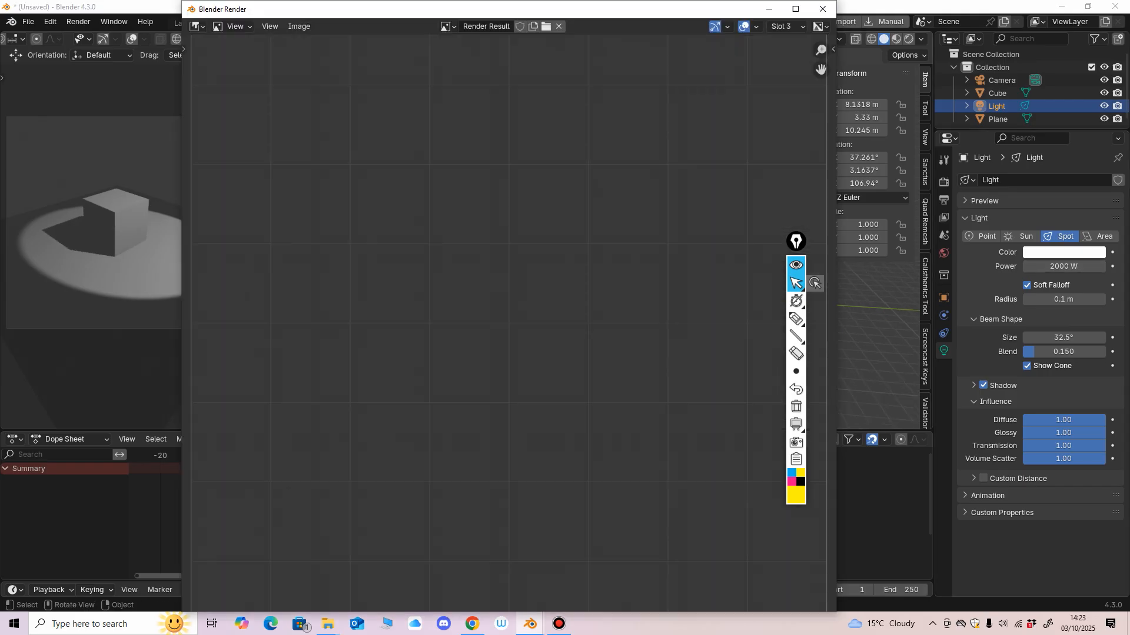
Compare the differently lit renders in Slots 1, 2 and 3, finish on Slot 1 and close the render window.
{"action": "left_click", "coordinate": [725, 26]}
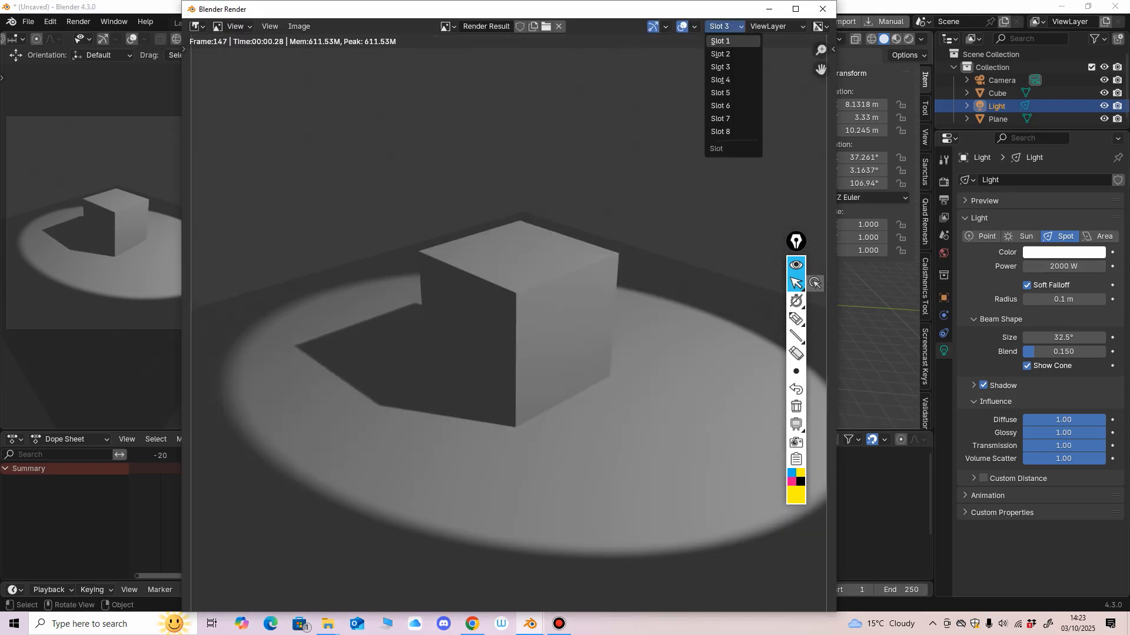
{"action": "left_click", "coordinate": [725, 41]}
{"action": "left_click", "coordinate": [725, 26]}
{"action": "left_click", "coordinate": [725, 54]}
{"action": "left_click", "coordinate": [725, 27]}
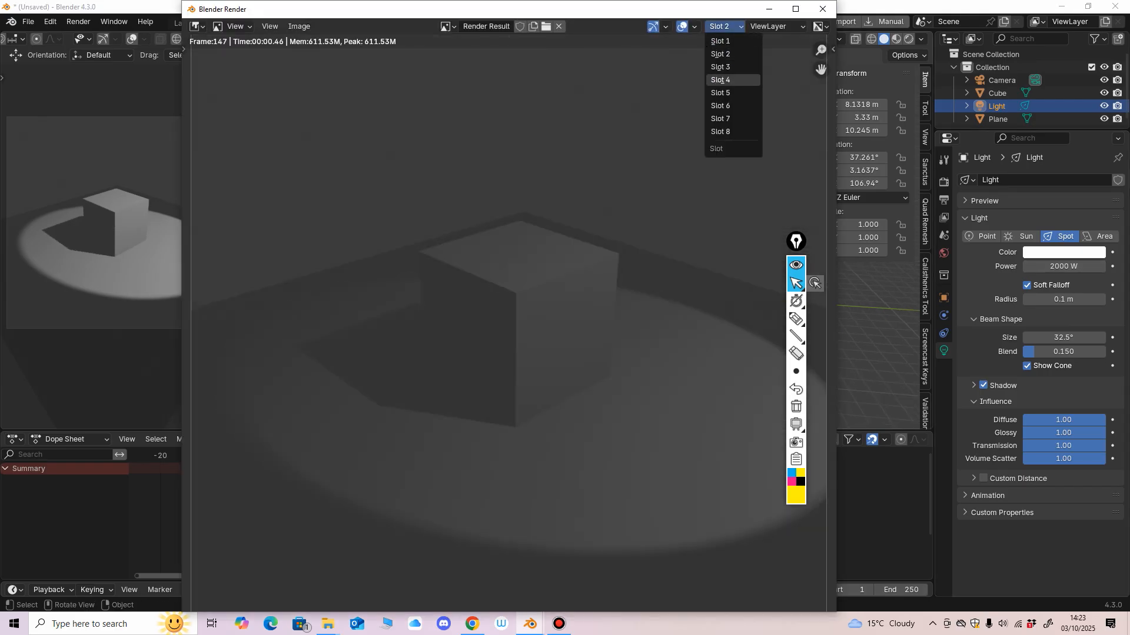
{"action": "left_click", "coordinate": [725, 67]}
{"action": "left_click", "coordinate": [724, 27]}
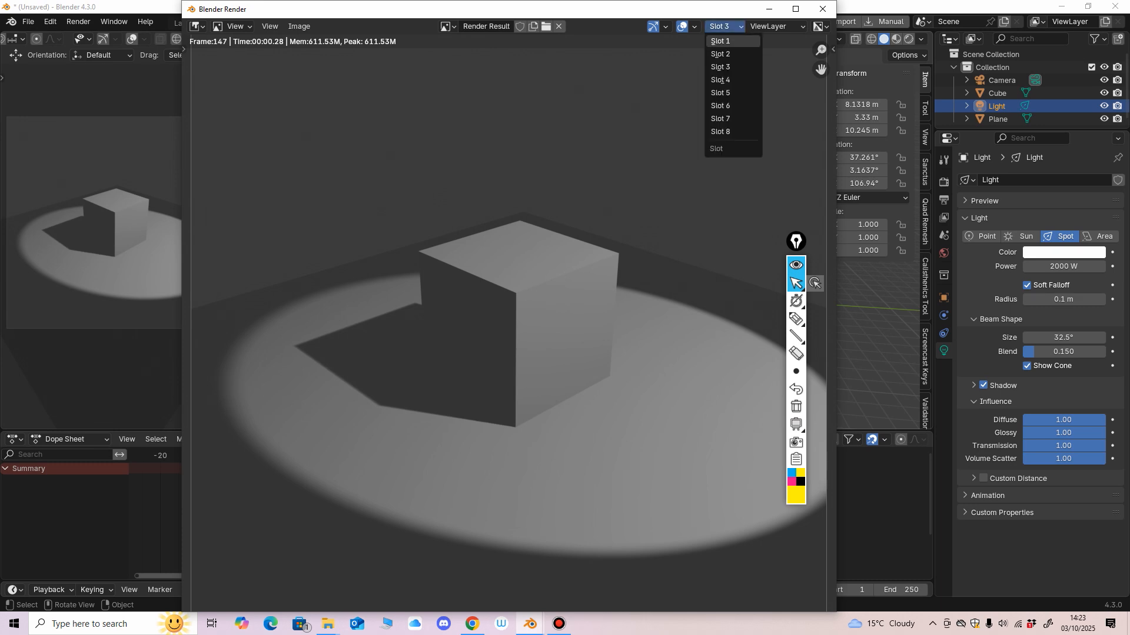
{"action": "left_click", "coordinate": [724, 41]}
{"action": "left_click", "coordinate": [724, 27]}
{"action": "left_click", "coordinate": [725, 80]}
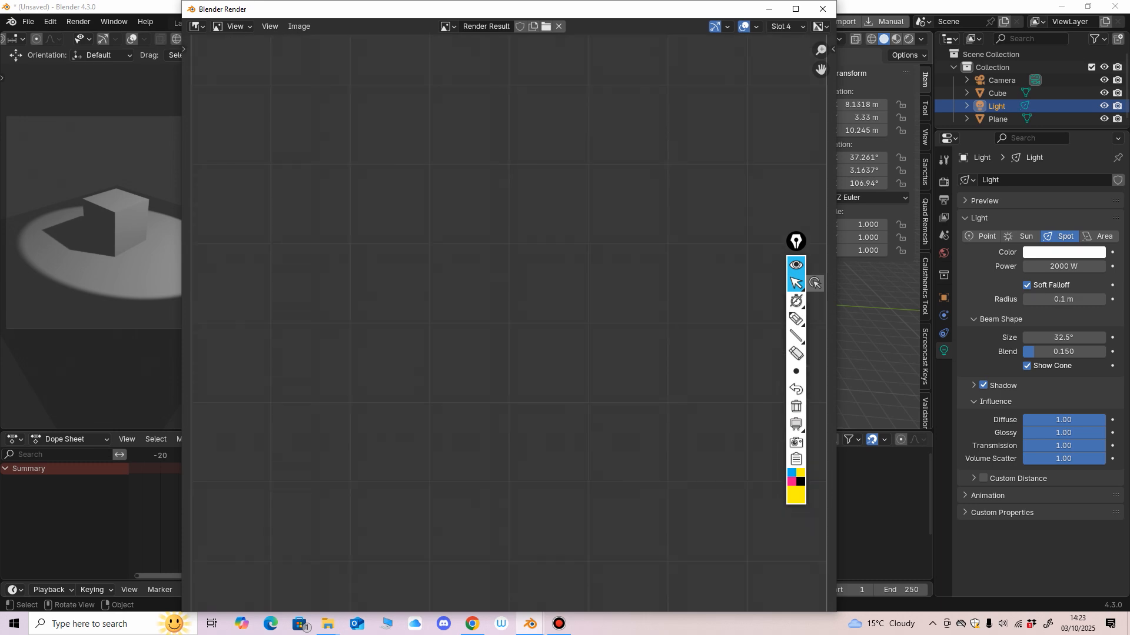
{"action": "left_click", "coordinate": [782, 26]}
{"action": "left_click", "coordinate": [777, 67]}
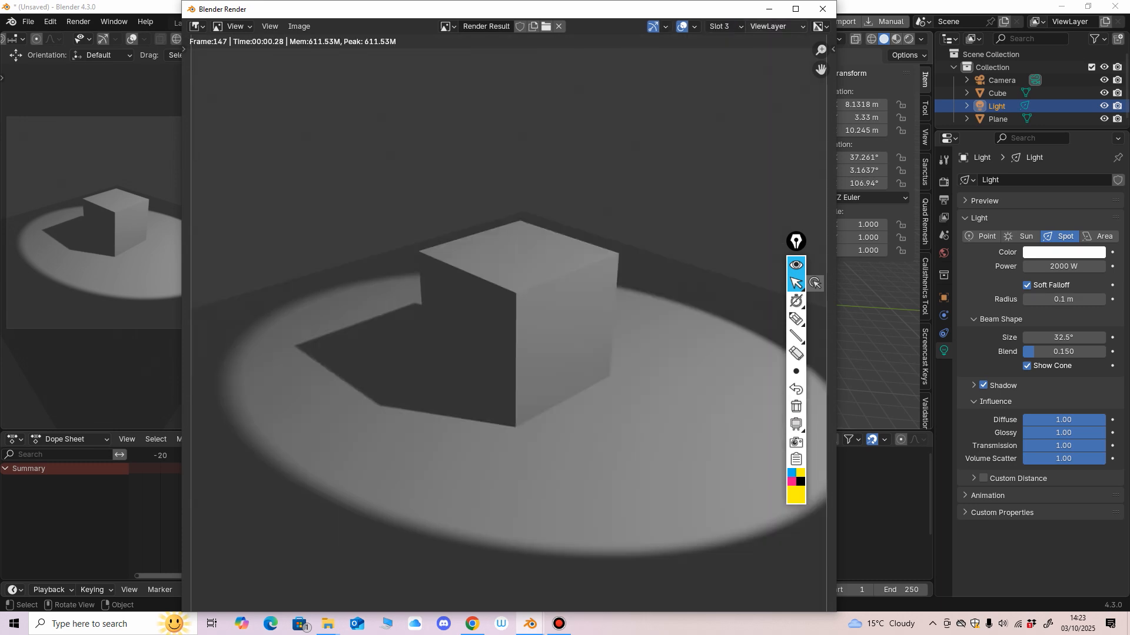
{"action": "left_click", "coordinate": [724, 27]}
{"action": "left_click", "coordinate": [724, 40]}
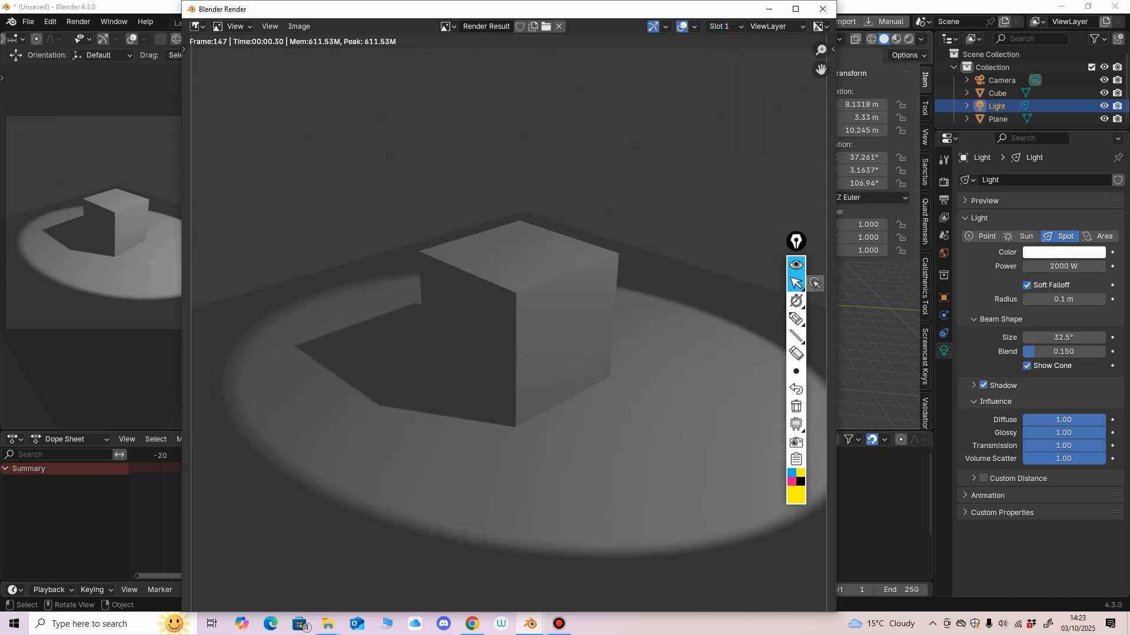
{"action": "left_click_drag", "start_coordinate": [746, 9], "coordinate": [732, 18]}
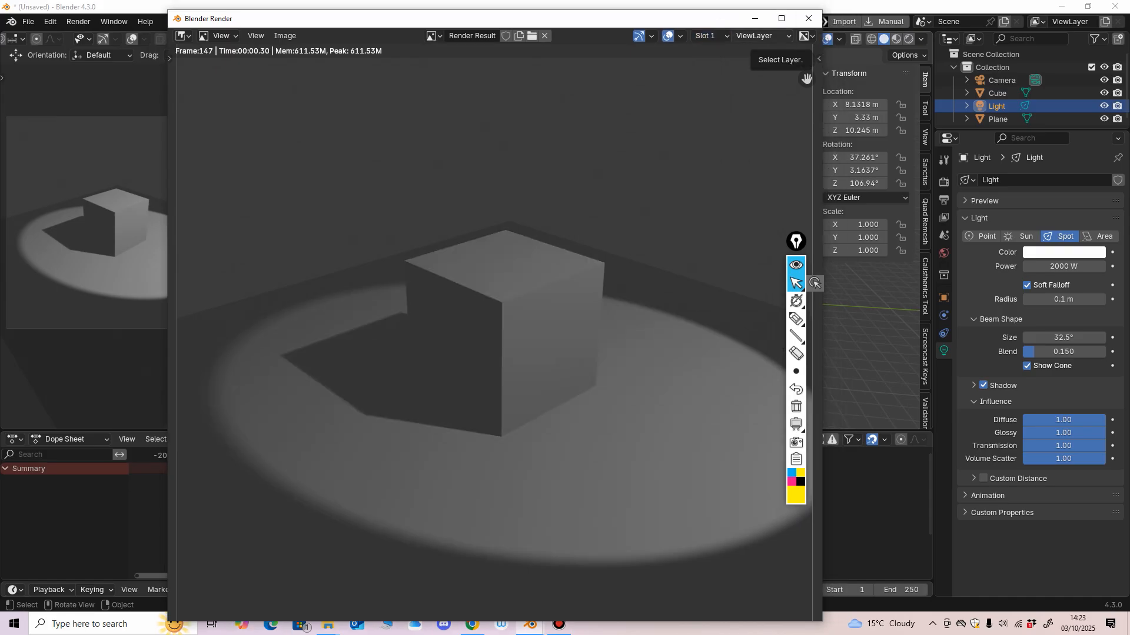
{"action": "left_click", "coordinate": [808, 18]}
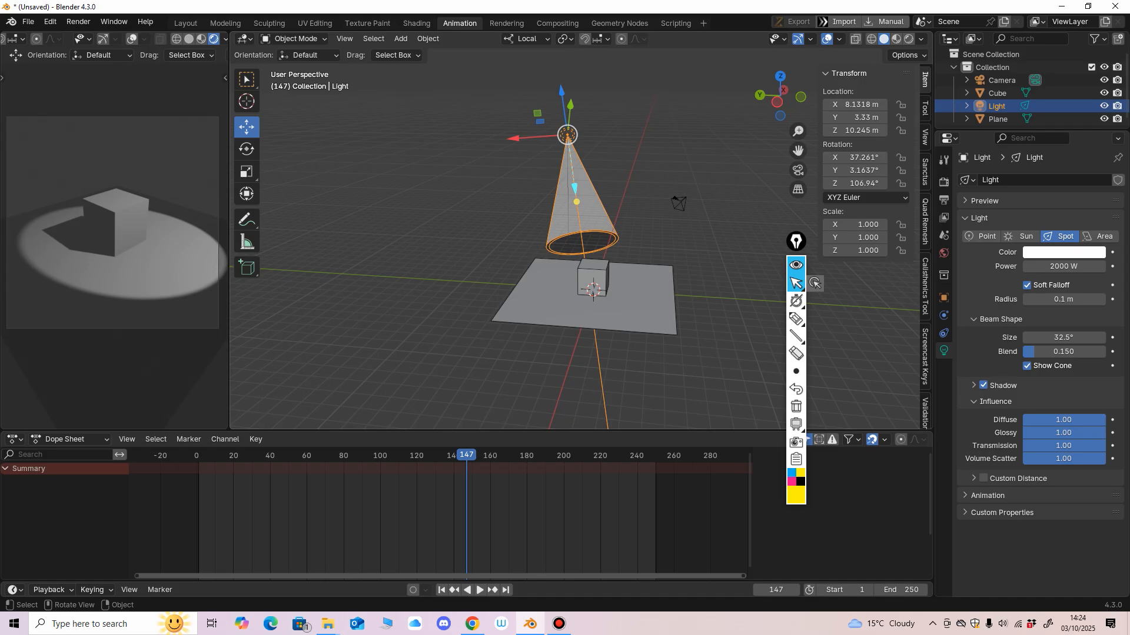
Set the spotlight's power to 500 W.
{"action": "middle_click_drag", "start_coordinate": [577, 247], "coordinate": [500, 240]}
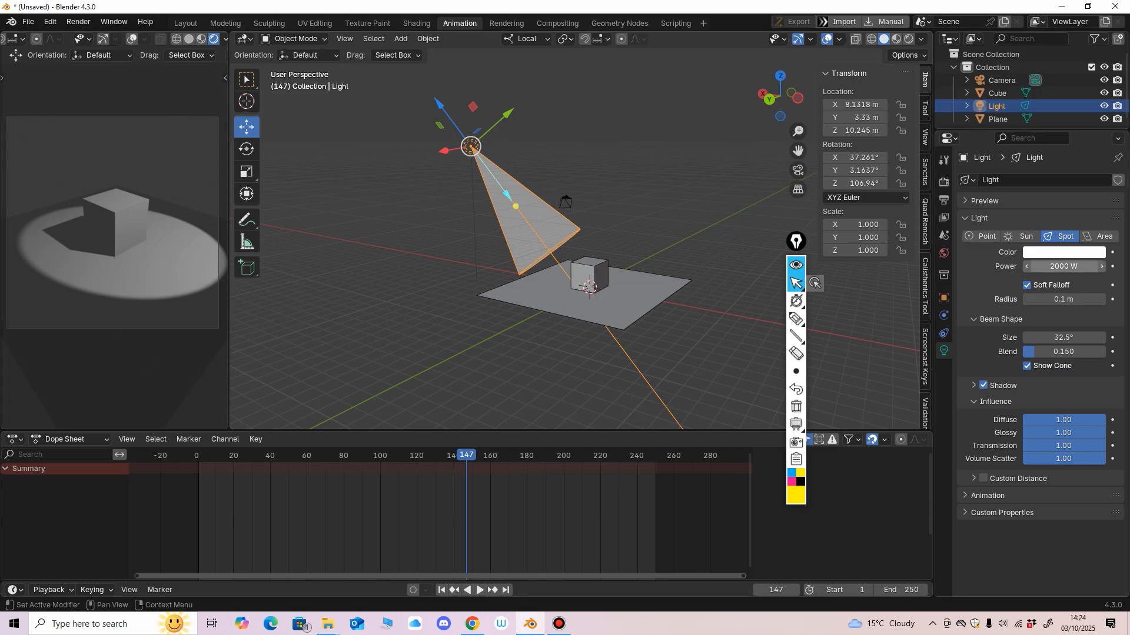
{"action": "left_click", "coordinate": [1063, 266]}
{"action": "type", "text": "500"}
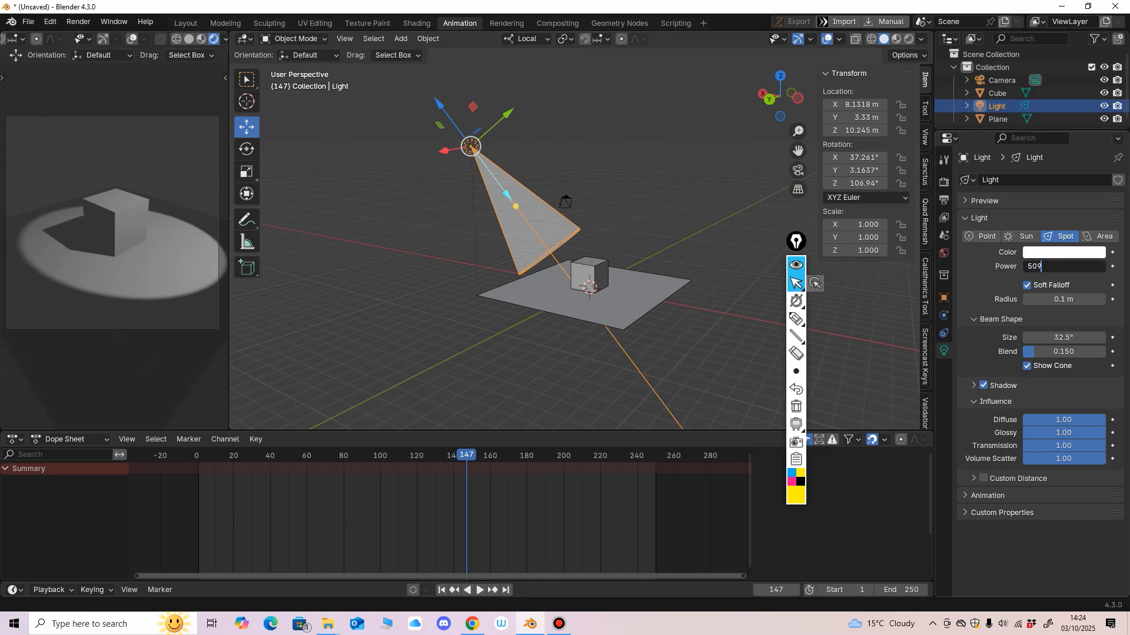
{"action": "key", "text": "Return"}
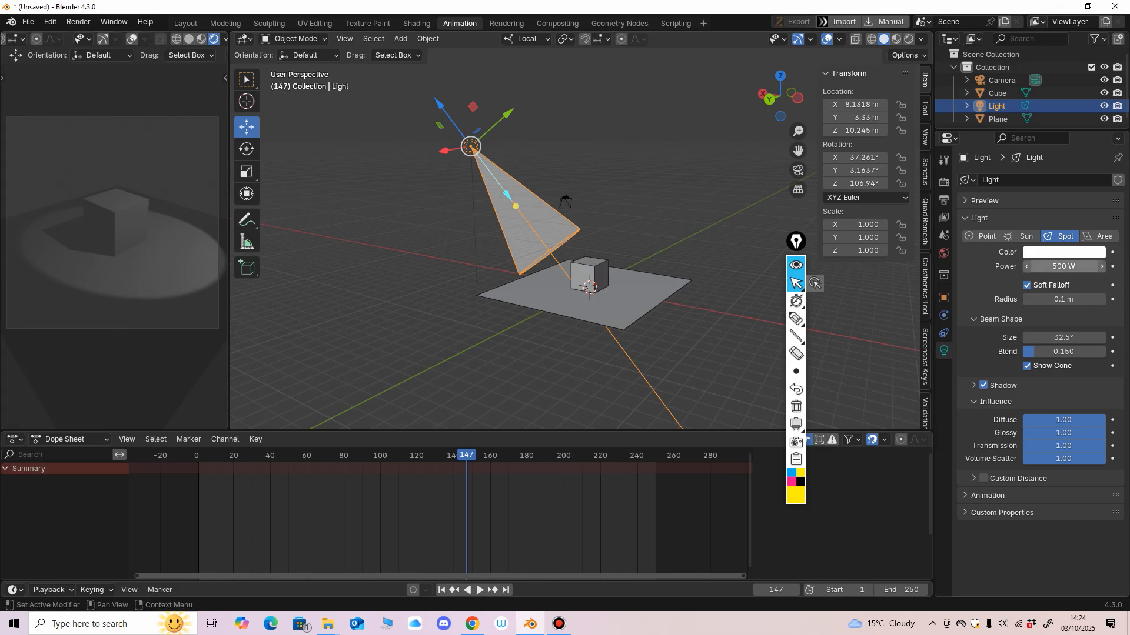
Set the spotlight's power to 1500 W.
{"action": "left_click", "coordinate": [1063, 266]}
{"action": "type", "text": "1500"}
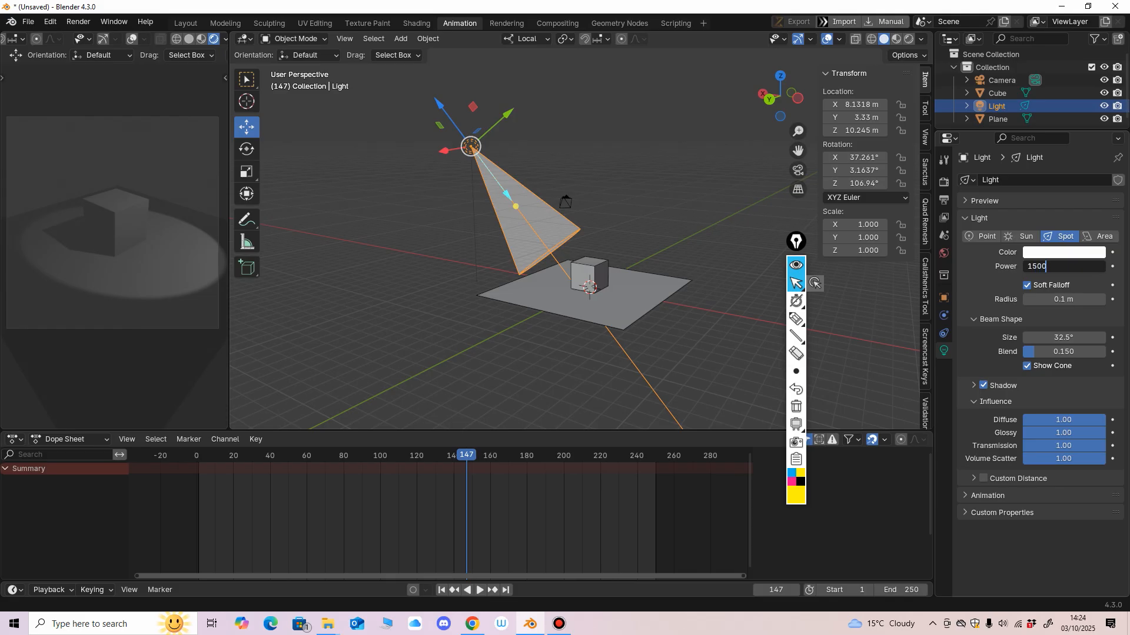
{"action": "key", "text": "Return"}
Change the selected light's type to Point.
{"action": "mouse_move", "coordinate": [677, 253]}
{"action": "middle_mouse_down"}
{"action": "mouse_move", "coordinate": [453, 234]}
{"action": "mouse_move", "coordinate": [629, 254]}
{"action": "mouse_move", "coordinate": [686, 239]}
{"action": "mouse_move", "coordinate": [680, 267]}
{"action": "middle_mouse_up"}
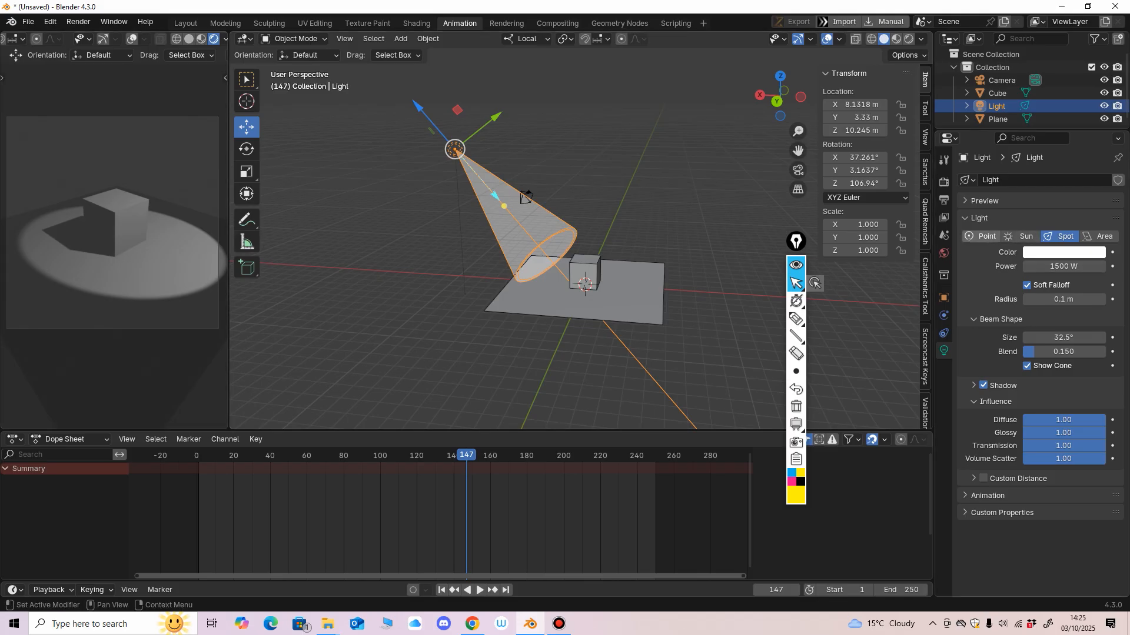
{"action": "left_click", "coordinate": [981, 235]}
{"action": "middle_click_drag", "start_coordinate": [559, 176], "coordinate": [567, 188], "text": "shift"}
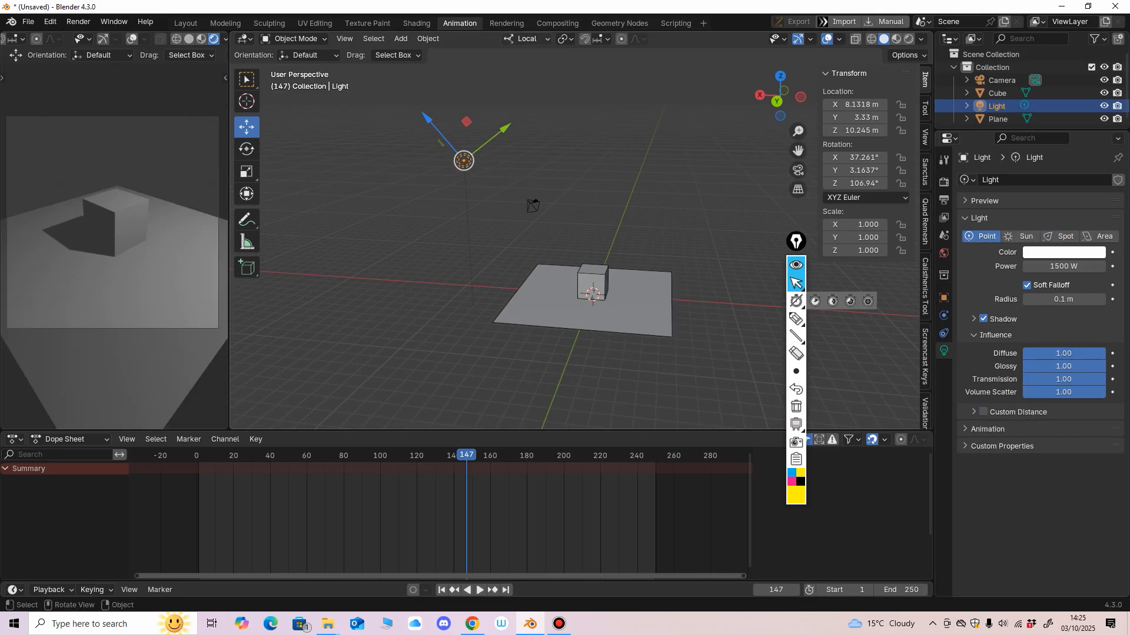
Set the transform orientation to Global for the selected point light.
{"action": "left_click", "coordinate": [526, 39]}
{"action": "left_click", "coordinate": [516, 80]}
{"action": "middle_click_drag", "start_coordinate": [529, 224], "coordinate": [537, 248]}
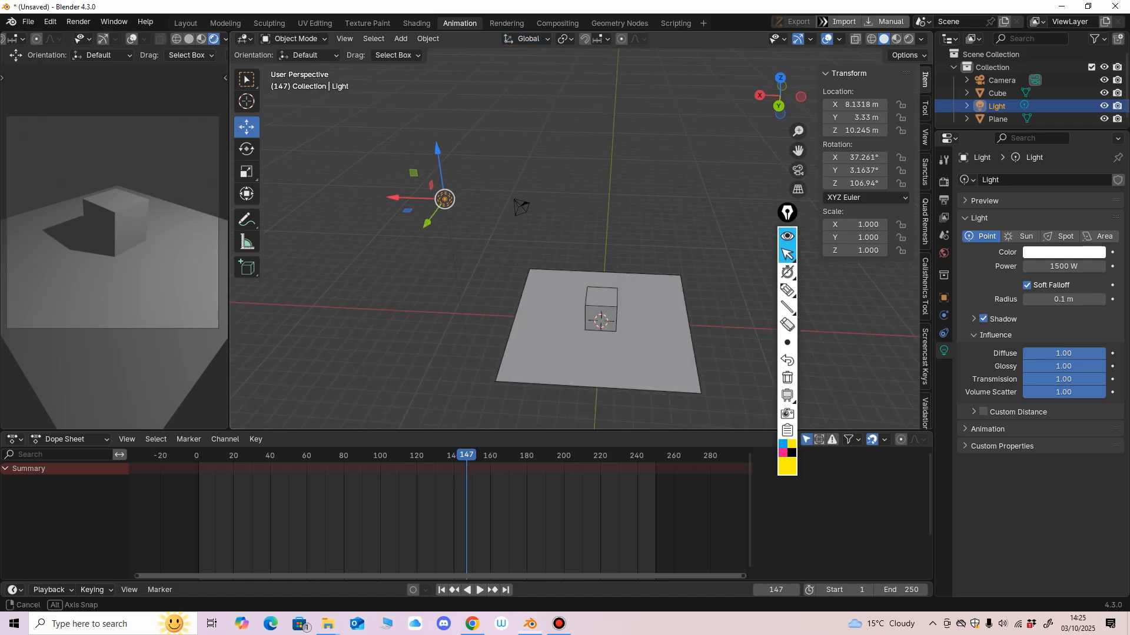
Slide the point light along the X axis toward the cube, to about X 1.36 m.
{"action": "mouse_move", "coordinate": [518, 199]}
{"action": "middle_mouse_down"}
{"action": "mouse_move", "coordinate": [532, 189]}
{"action": "mouse_move", "coordinate": [541, 204]}
{"action": "mouse_move", "coordinate": [528, 201]}
{"action": "middle_mouse_up"}
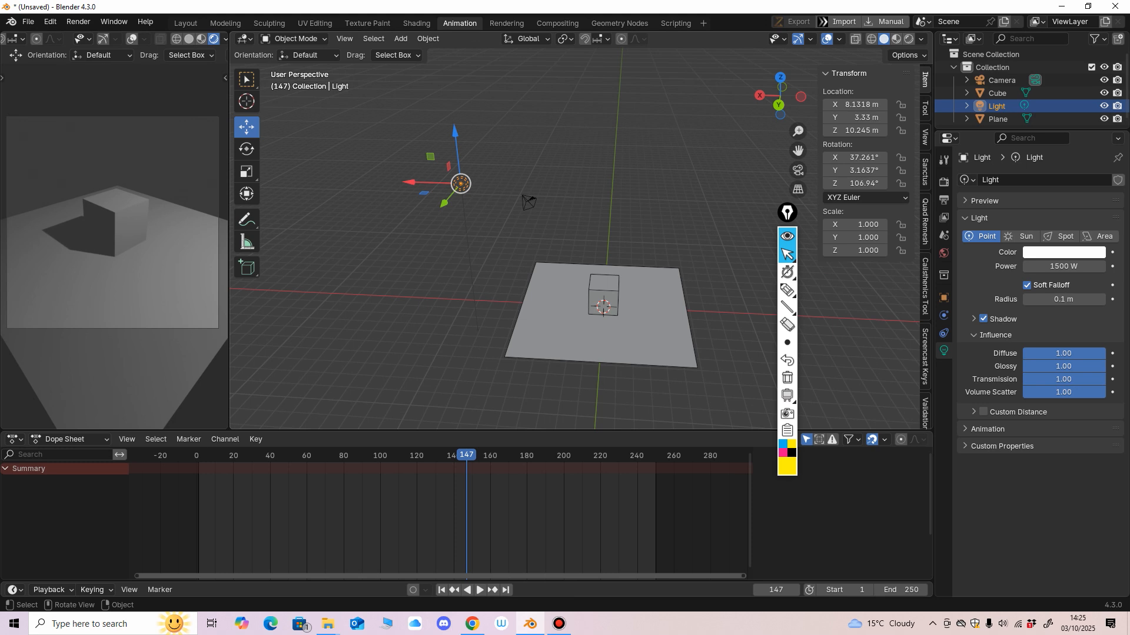
{"action": "mouse_move", "coordinate": [565, 248]}
{"action": "middle_mouse_down"}
{"action": "mouse_move", "coordinate": [574, 239]}
{"action": "mouse_move", "coordinate": [523, 252]}
{"action": "mouse_move", "coordinate": [583, 247]}
{"action": "middle_mouse_up"}
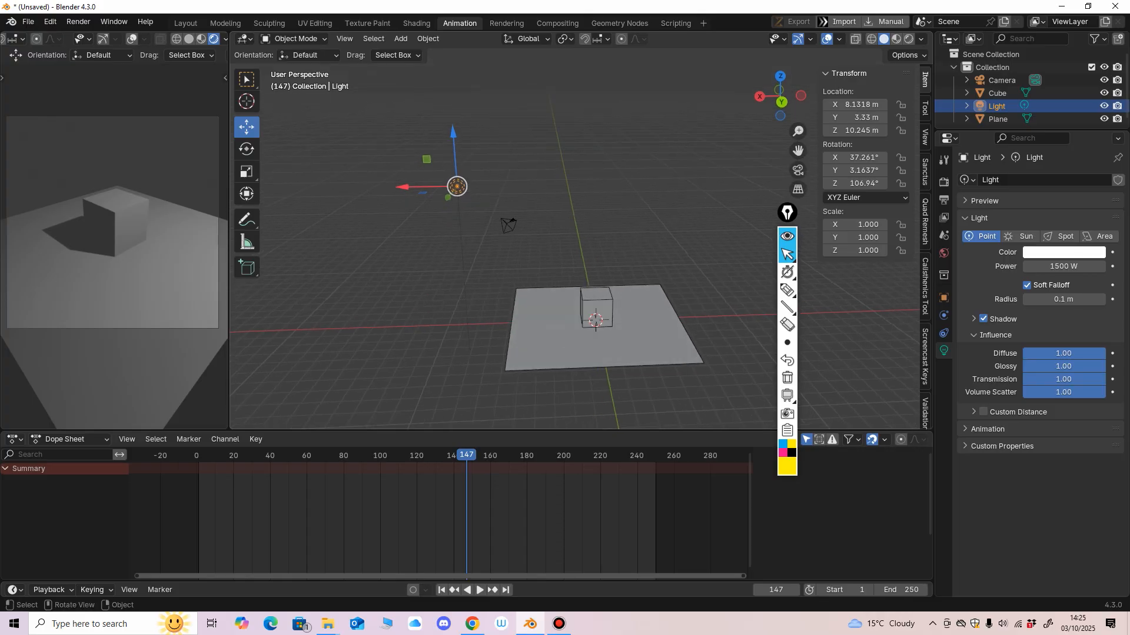
{"action": "left_click_drag", "start_coordinate": [403, 187], "coordinate": [379, 188]}
{"action": "middle_click_drag", "start_coordinate": [381, 189], "coordinate": [393, 188]}
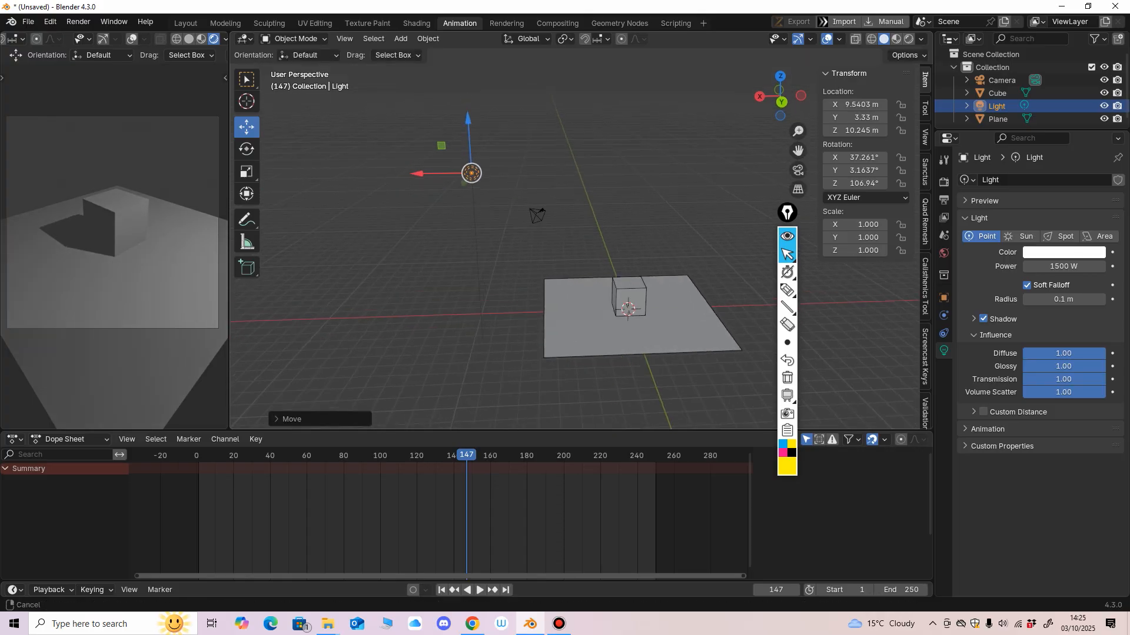
{"action": "scroll", "coordinate": [599, 151], "scroll_direction": "up", "scroll_amount": 2}
{"action": "left_click_drag", "start_coordinate": [357, 186], "coordinate": [540, 183]}
{"action": "middle_click_drag", "start_coordinate": [544, 186], "coordinate": [497, 170], "text": "shift"}
{"action": "left_click_drag", "start_coordinate": [484, 164], "coordinate": [518, 164]}
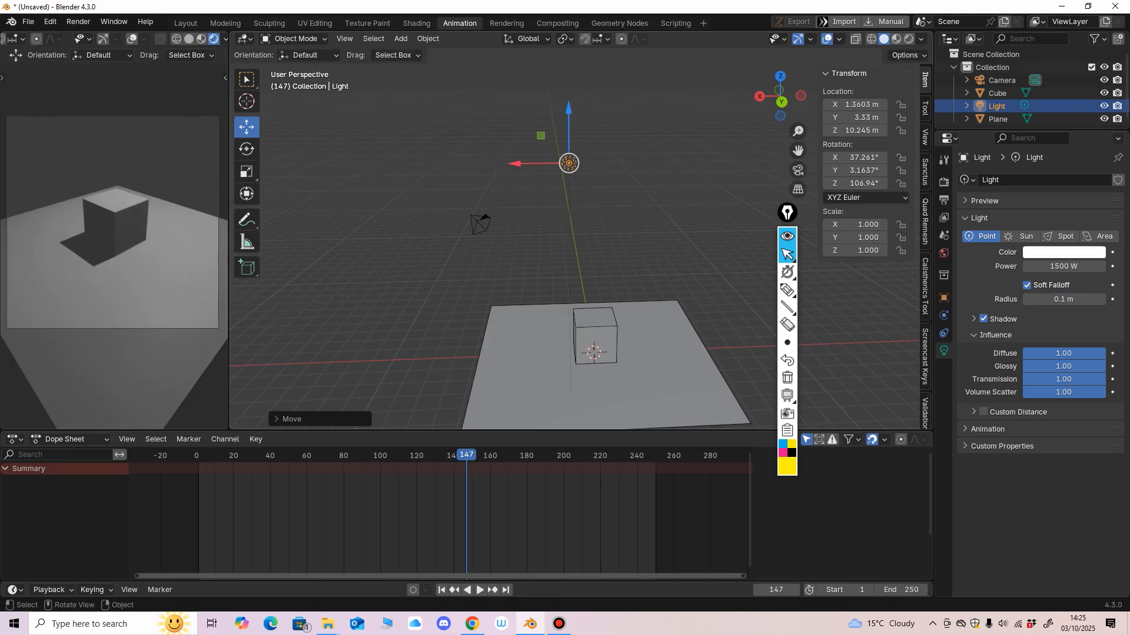
Lower the point light to about Z 6.73 m and slide it along Y to about 0.2 m.
{"action": "left_click_drag", "start_coordinate": [568, 118], "coordinate": [568, 204]}
{"action": "middle_click_drag", "start_coordinate": [536, 225], "coordinate": [442, 222]}
{"action": "left_click_drag", "start_coordinate": [471, 239], "coordinate": [507, 235]}
{"action": "middle_click_drag", "start_coordinate": [507, 235], "coordinate": [465, 343]}
{"action": "left_click_drag", "start_coordinate": [501, 216], "coordinate": [535, 216]}
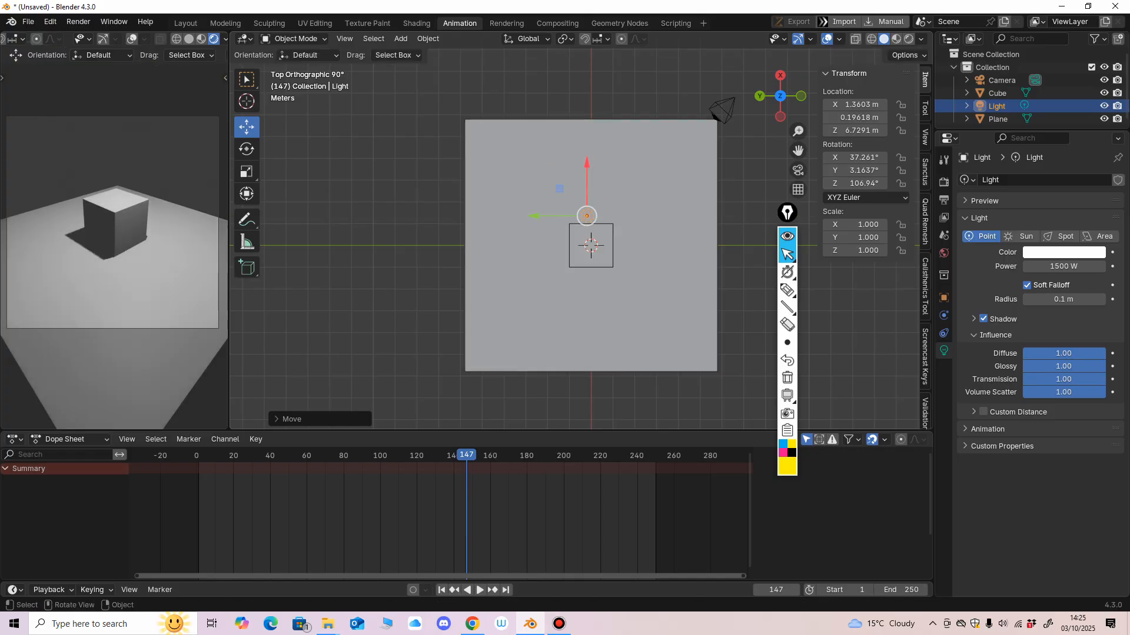
Center the point light over the cube from the top view, at about X 0.06 m and Y 0.09 m.
{"action": "left_click_drag", "start_coordinate": [587, 164], "coordinate": [586, 188]}
{"action": "left_click_drag", "start_coordinate": [535, 240], "coordinate": [542, 240]}
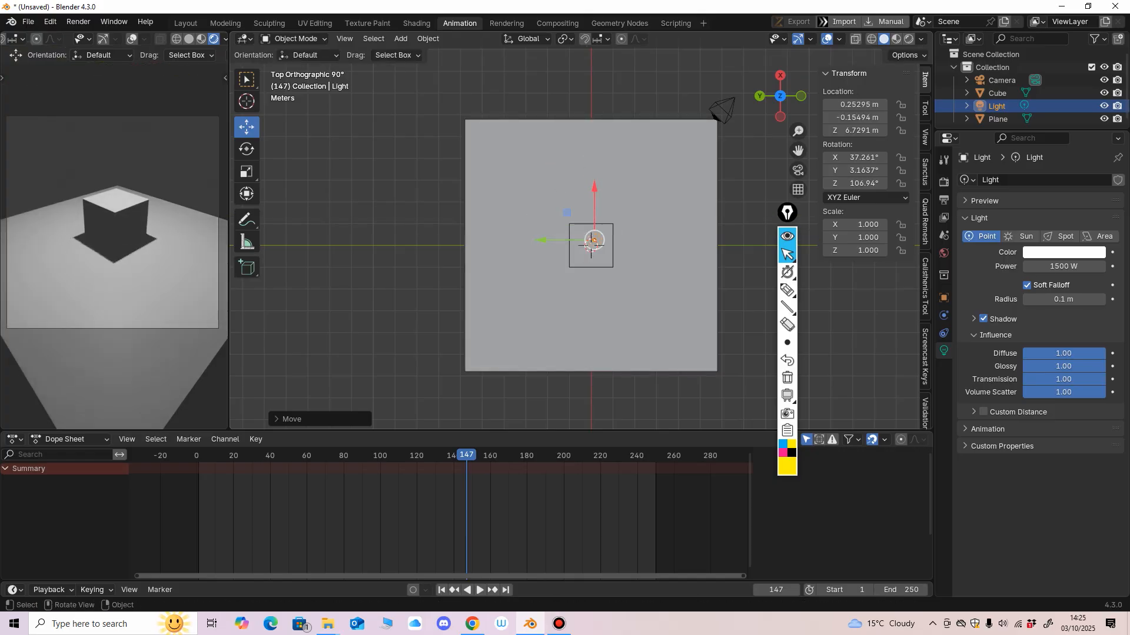
{"action": "left_click_drag", "start_coordinate": [594, 188], "coordinate": [594, 190]}
{"action": "left_click_drag", "start_coordinate": [542, 242], "coordinate": [539, 243]}
{"action": "left_click_drag", "start_coordinate": [593, 189], "coordinate": [592, 191]}
{"action": "left_click_drag", "start_coordinate": [540, 244], "coordinate": [537, 244]}
{"action": "middle_click_drag", "start_coordinate": [537, 244], "coordinate": [590, 163]}
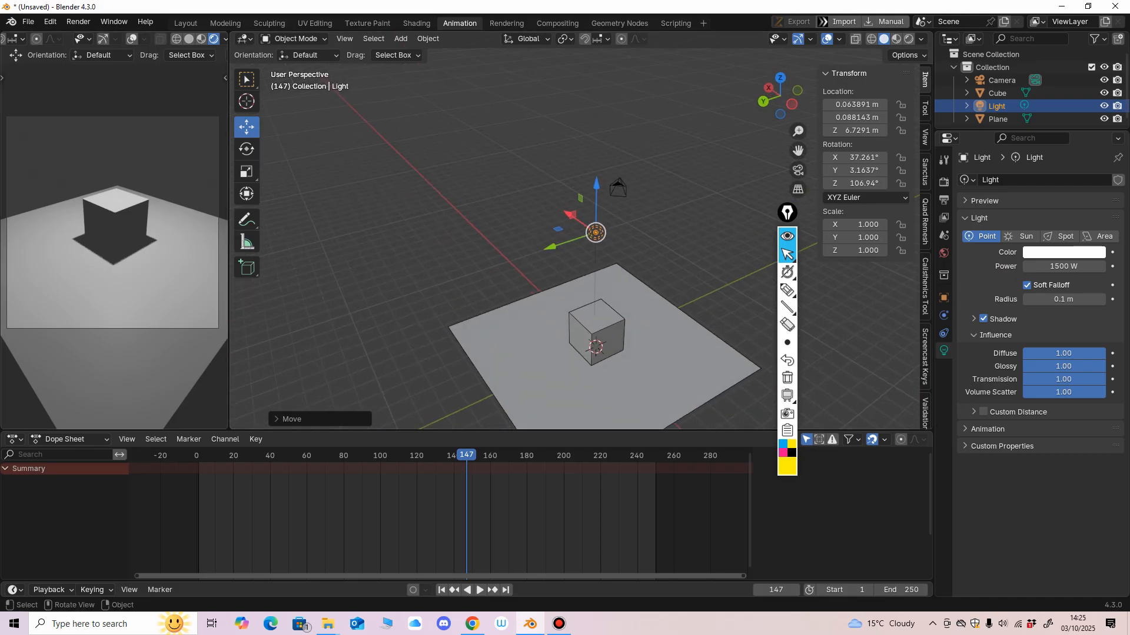
Raise the point light above the cube to about Z 15.65 m.
{"action": "scroll", "coordinate": [589, 265], "scroll_direction": "down", "scroll_amount": 2}
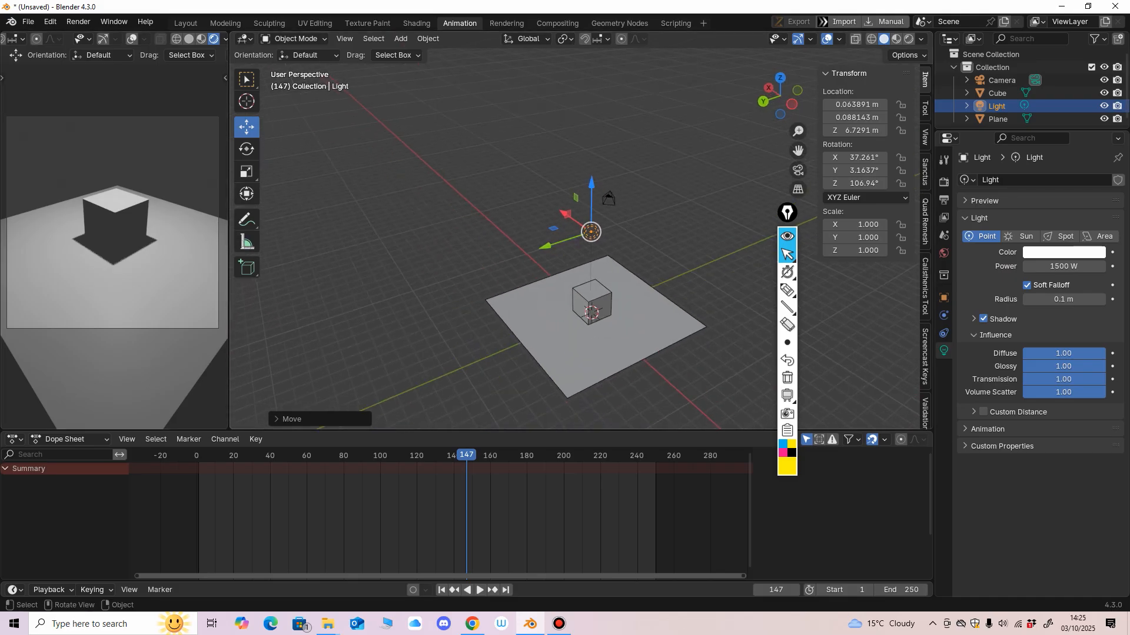
{"action": "left_click_drag", "start_coordinate": [591, 183], "coordinate": [588, 108]}
{"action": "scroll", "coordinate": [592, 94], "scroll_direction": "down", "scroll_amount": 3}
{"action": "middle_click_drag", "start_coordinate": [587, 108], "coordinate": [596, 97]}
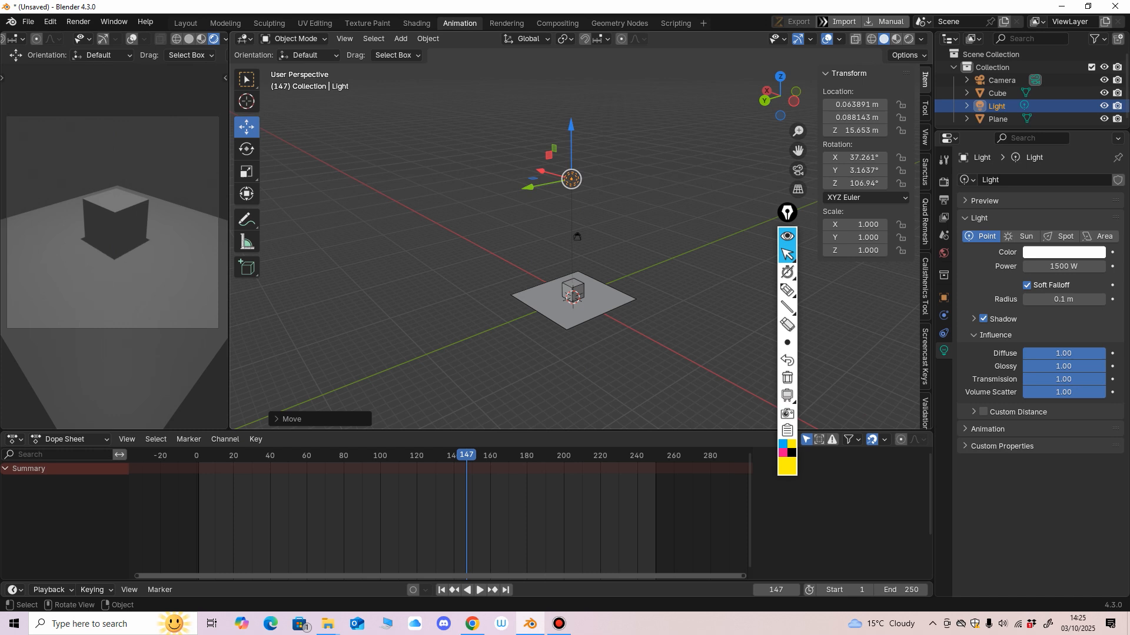
Move the point light away from the cube along X to about 17.05 m.
{"action": "middle_click_drag", "start_coordinate": [577, 236], "coordinate": [548, 219]}
{"action": "left_click_drag", "start_coordinate": [532, 179], "coordinate": [390, 150]}
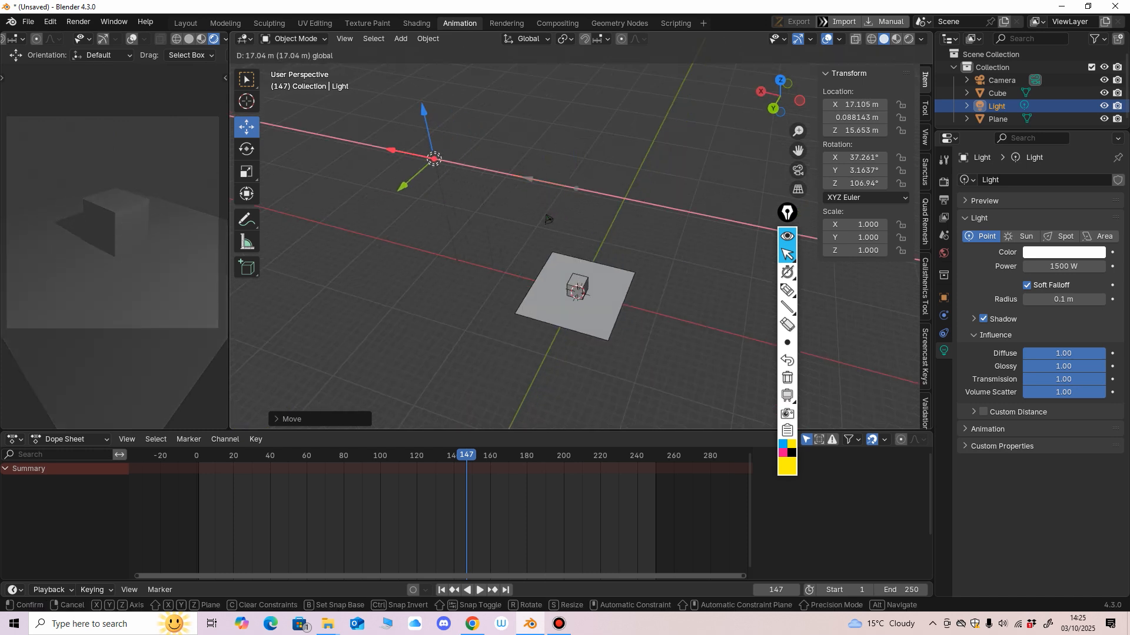
{"action": "scroll", "coordinate": [389, 148], "scroll_direction": "up", "scroll_amount": 2}
{"action": "middle_click_drag", "start_coordinate": [389, 148], "coordinate": [387, 141]}
{"action": "middle_click_drag", "start_coordinate": [530, 207], "coordinate": [538, 192]}
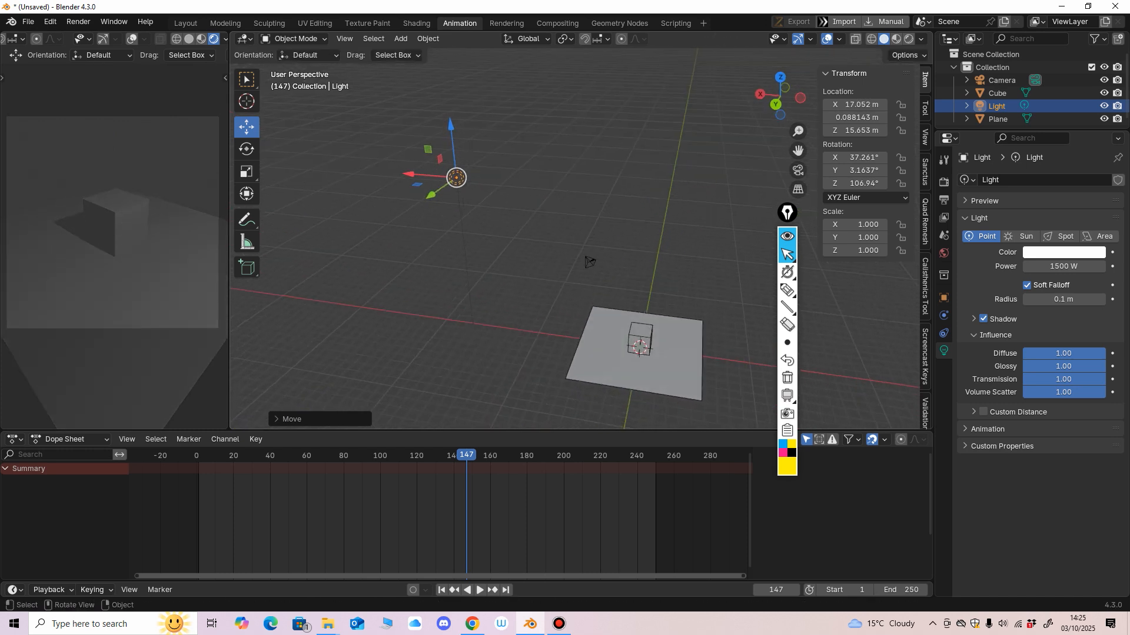
Annotate the point light with yellow rays in all directions and a long line reaching the plane.
{"action": "left_click", "coordinate": [787, 290]}
{"action": "mouse_move", "coordinate": [452, 169]}
{"action": "left_mouse_down"}
{"action": "mouse_move", "coordinate": [476, 233]}
{"action": "mouse_move", "coordinate": [411, 226]}
{"action": "mouse_move", "coordinate": [383, 184]}
{"action": "left_mouse_up"}
{"action": "left_click_drag", "start_coordinate": [415, 151], "coordinate": [414, 118]}
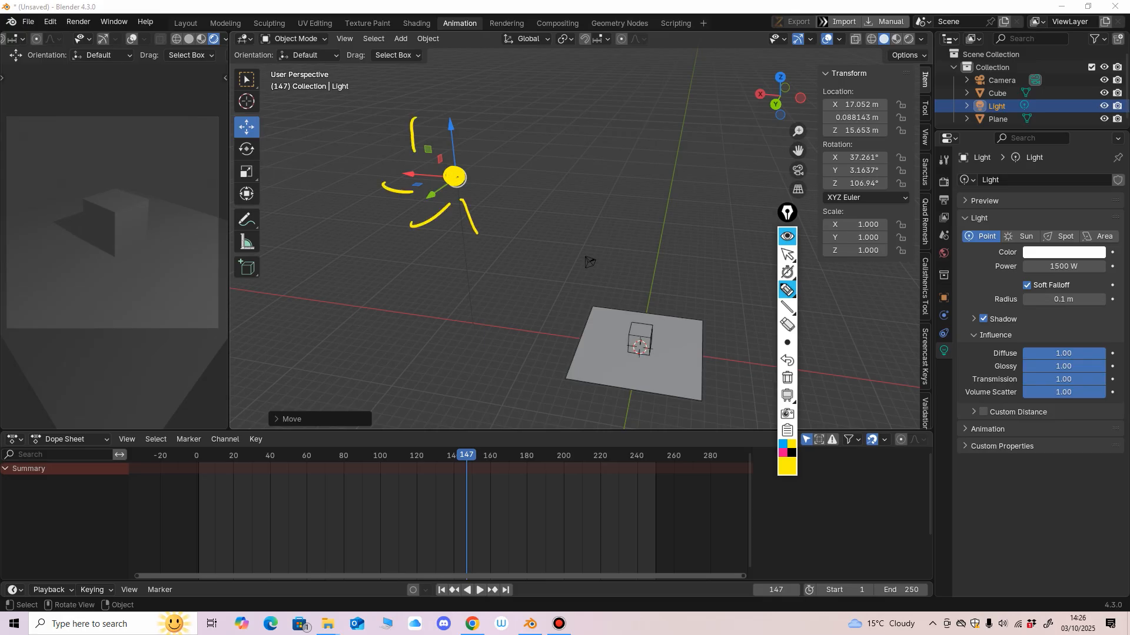
{"action": "left_click_drag", "start_coordinate": [464, 147], "coordinate": [490, 127]}
{"action": "left_click_drag", "start_coordinate": [483, 156], "coordinate": [508, 155]}
{"action": "mouse_move", "coordinate": [488, 181]}
{"action": "left_mouse_down"}
{"action": "mouse_move", "coordinate": [524, 190]}
{"action": "mouse_move", "coordinate": [533, 244]}
{"action": "mouse_move", "coordinate": [612, 312]}
{"action": "left_mouse_up"}
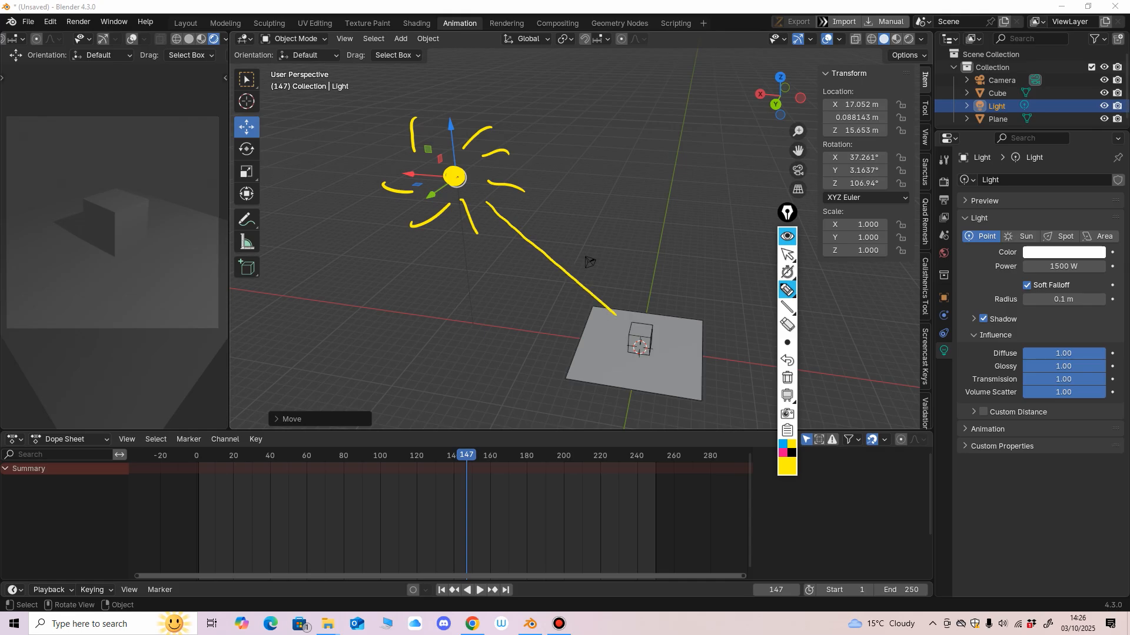
Add tick marks across the light-to-plane line and sketch a yellow triangle beside the plane.
{"action": "left_click_drag", "start_coordinate": [490, 207], "coordinate": [521, 238]}
{"action": "left_click_drag", "start_coordinate": [542, 253], "coordinate": [571, 276]}
{"action": "left_click_drag", "start_coordinate": [578, 284], "coordinate": [586, 289]}
{"action": "mouse_move", "coordinate": [430, 308]}
{"action": "left_mouse_down"}
{"action": "mouse_move", "coordinate": [427, 339]}
{"action": "mouse_move", "coordinate": [491, 360]}
{"action": "left_mouse_up"}
{"action": "left_click_drag", "start_coordinate": [438, 317], "coordinate": [517, 364]}
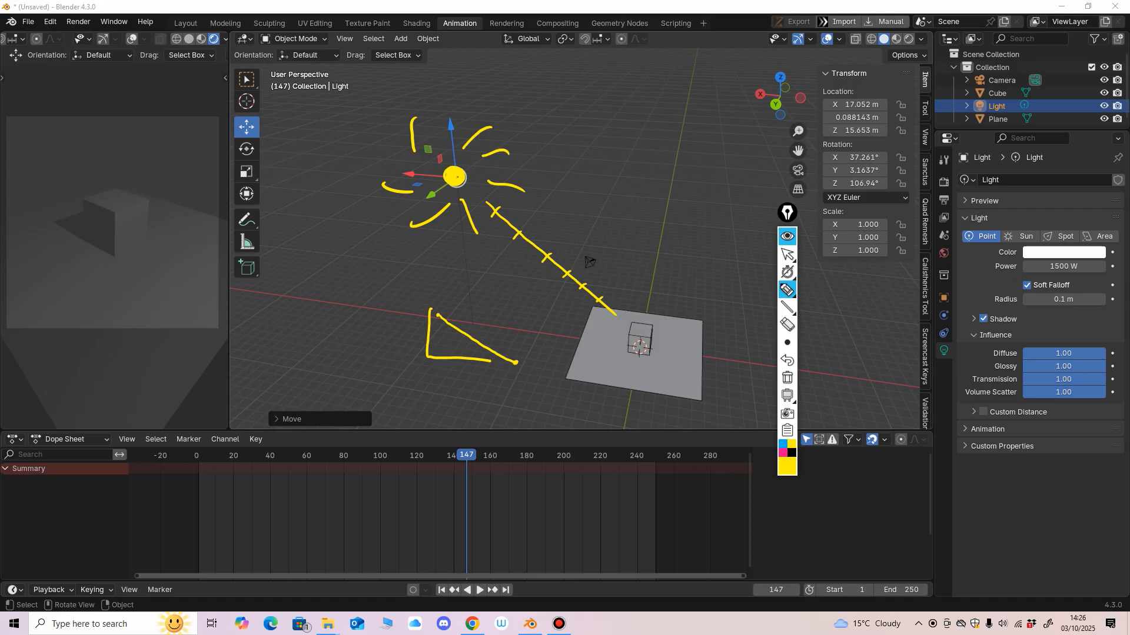
Erase the yellow ray, line and triangle annotations and return to the normal cursor.
{"action": "left_click", "coordinate": [787, 325]}
{"action": "mouse_move", "coordinate": [511, 186]}
{"action": "left_mouse_down"}
{"action": "mouse_move", "coordinate": [468, 214]}
{"action": "mouse_move", "coordinate": [413, 137]}
{"action": "mouse_move", "coordinate": [499, 155]}
{"action": "left_mouse_up"}
{"action": "left_click_drag", "start_coordinate": [600, 300], "coordinate": [496, 211]}
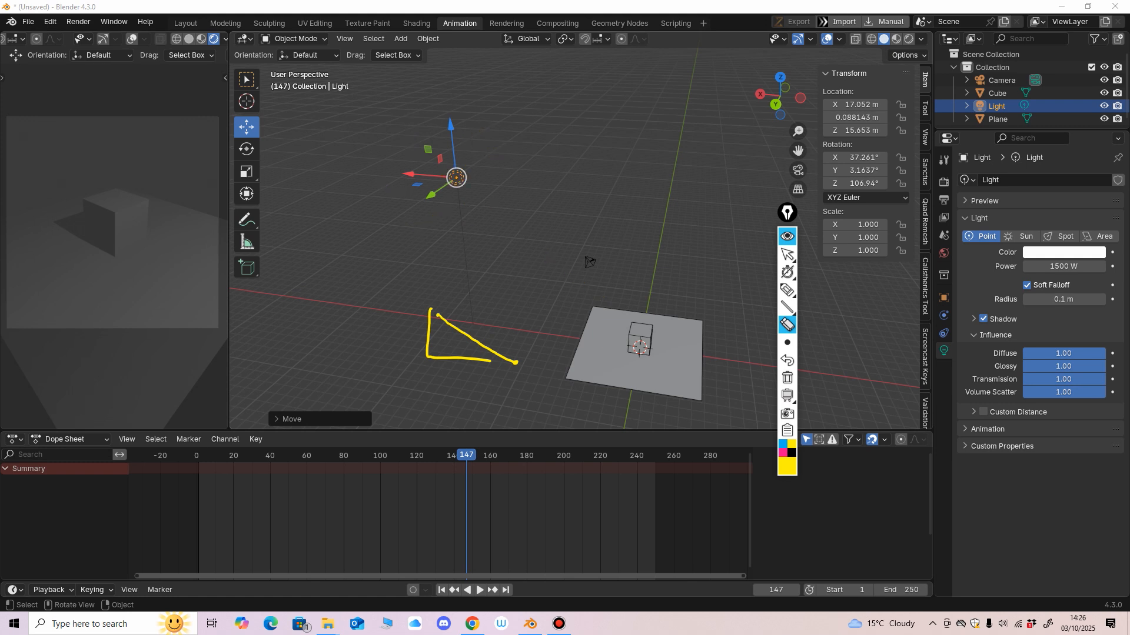
{"action": "left_click_drag", "start_coordinate": [483, 327], "coordinate": [455, 363]}
{"action": "left_click", "coordinate": [787, 254]}
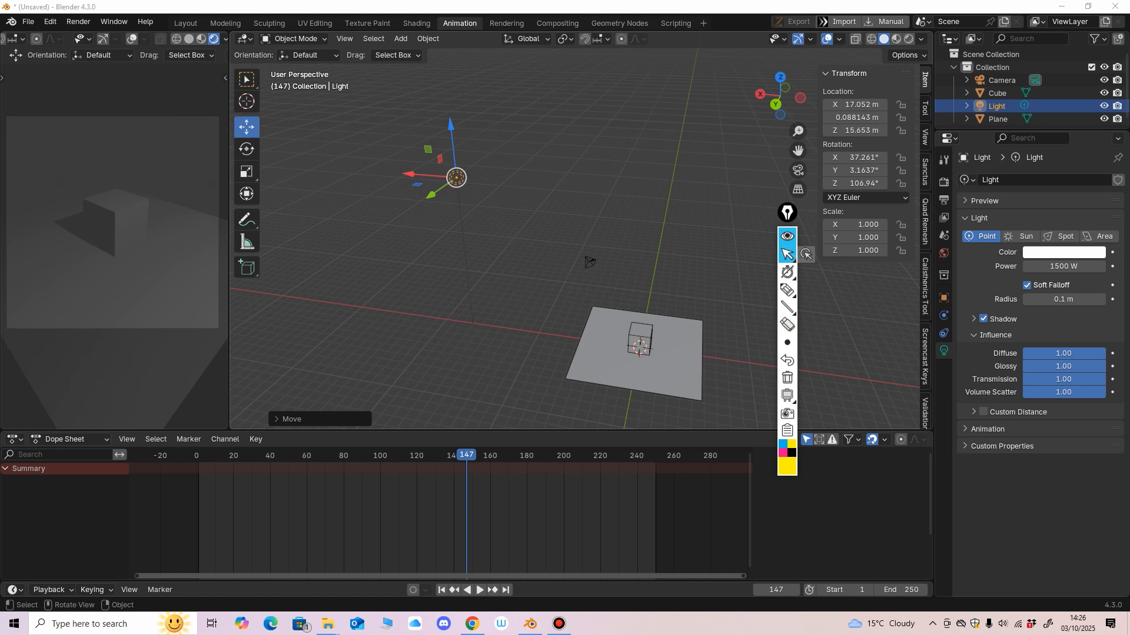
Bring the point light closer to the cube, at about X 11.87 m and Z 14.38 m.
{"action": "scroll", "coordinate": [576, 235], "scroll_direction": "up", "scroll_amount": 4}
{"action": "scroll", "coordinate": [576, 236], "scroll_direction": "down", "scroll_amount": 1}
{"action": "left_click_drag", "start_coordinate": [382, 161], "coordinate": [453, 166]}
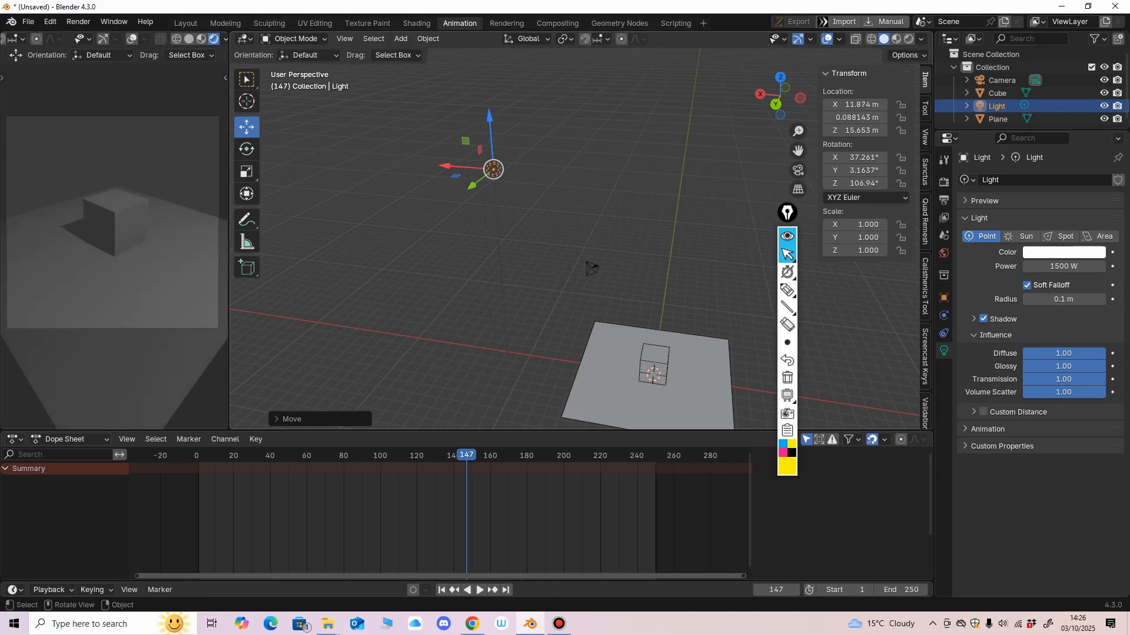
{"action": "left_click_drag", "start_coordinate": [489, 116], "coordinate": [491, 134]}
Narrow the Transform sidebar and reposition the floating annotation toolbar below the transform values.
{"action": "left_click_drag", "start_coordinate": [788, 212], "coordinate": [738, 90]}
{"action": "scroll", "coordinate": [427, 138], "scroll_direction": "down", "scroll_amount": 2}
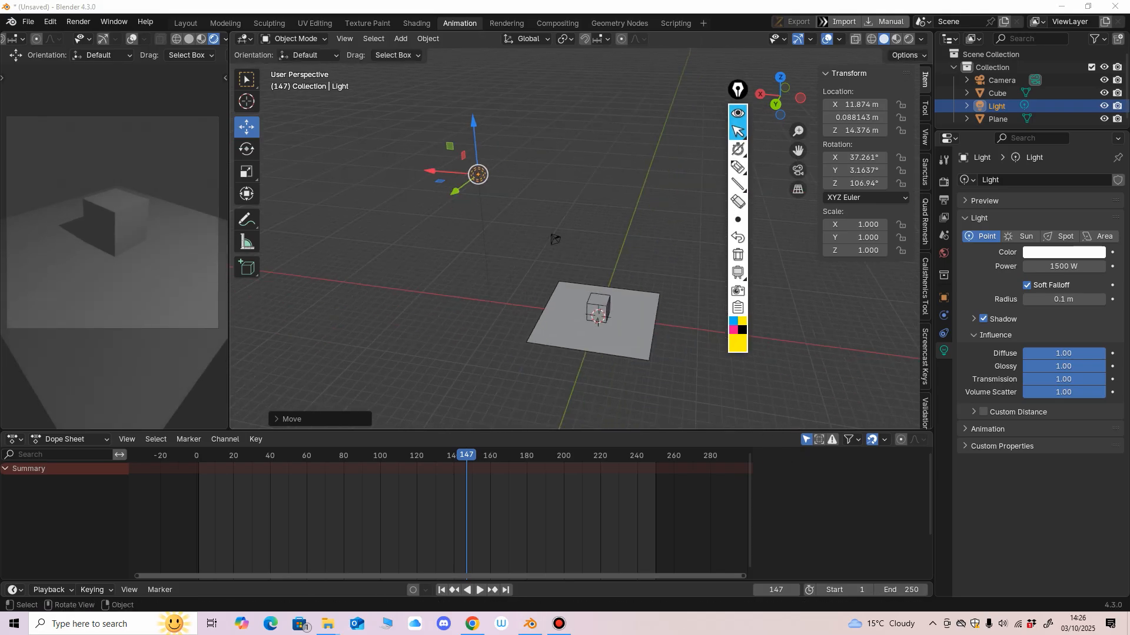
{"action": "left_click_drag", "start_coordinate": [818, 177], "coordinate": [831, 176]}
{"action": "mouse_move", "coordinate": [739, 92]}
{"action": "left_mouse_down"}
{"action": "mouse_move", "coordinate": [797, 166]}
{"action": "mouse_move", "coordinate": [320, 260]}
{"action": "mouse_move", "coordinate": [597, 188]}
{"action": "mouse_move", "coordinate": [310, 111]}
{"action": "mouse_move", "coordinate": [806, 179]}
{"action": "mouse_move", "coordinate": [814, 229]}
{"action": "mouse_move", "coordinate": [880, 289]}
{"action": "left_mouse_up"}
{"action": "mouse_move", "coordinate": [878, 346]}
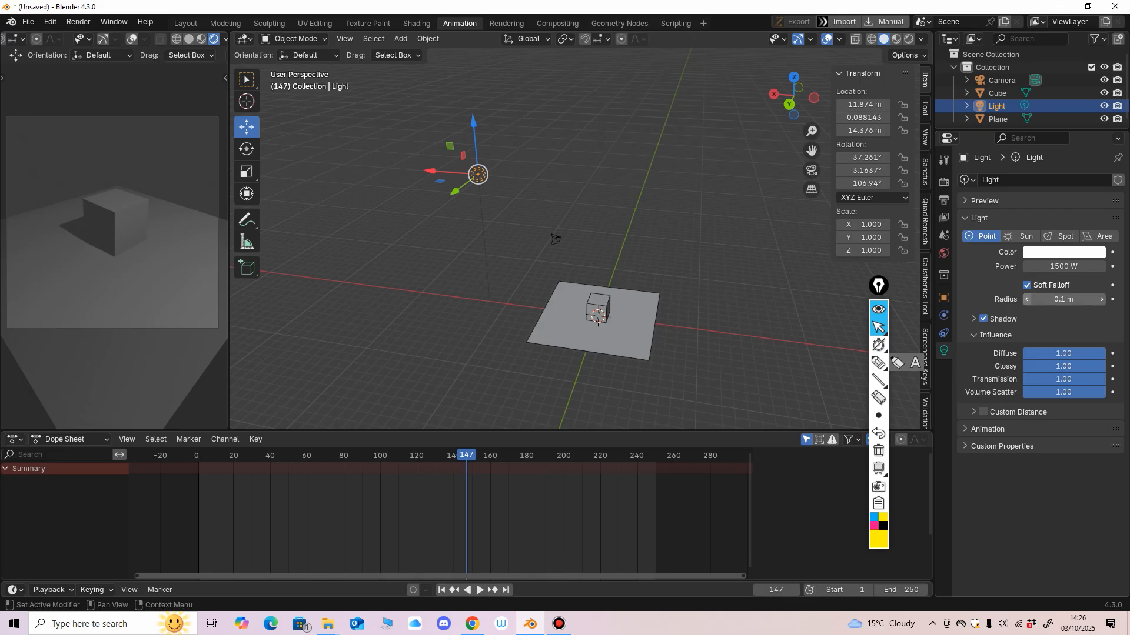
Increase the point light's radius to about 1.67 m.
{"action": "middle_click_drag", "start_coordinate": [635, 329], "coordinate": [691, 345], "text": "ctrl"}
{"action": "scroll", "coordinate": [659, 385], "scroll_direction": "up", "scroll_amount": 2}
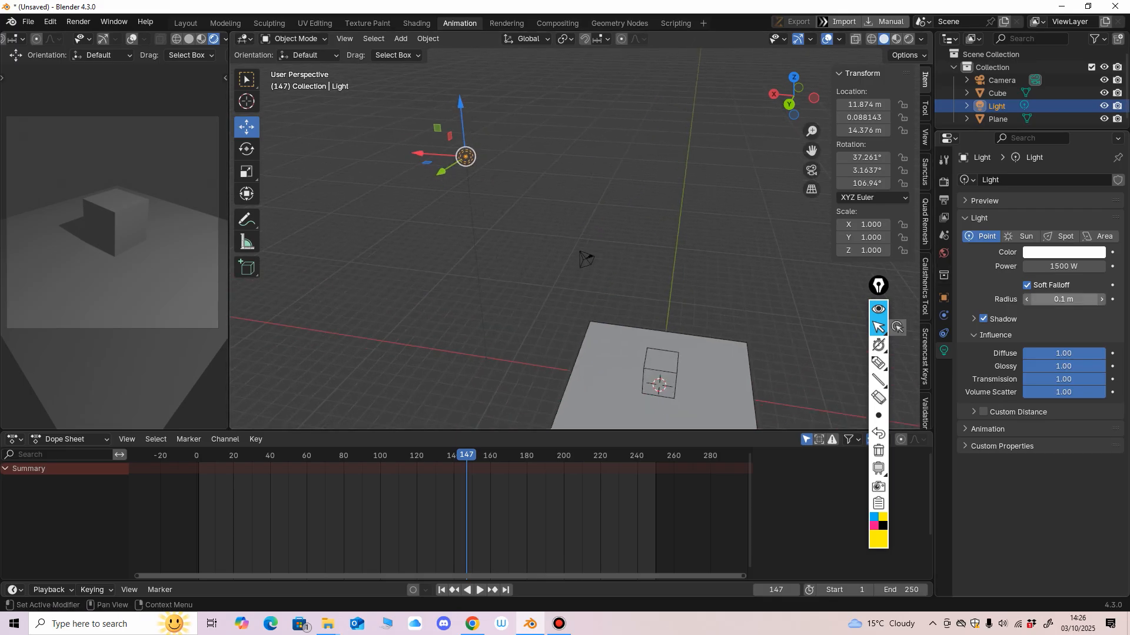
{"action": "left_click_drag", "start_coordinate": [1062, 299], "coordinate": [1100, 299]}
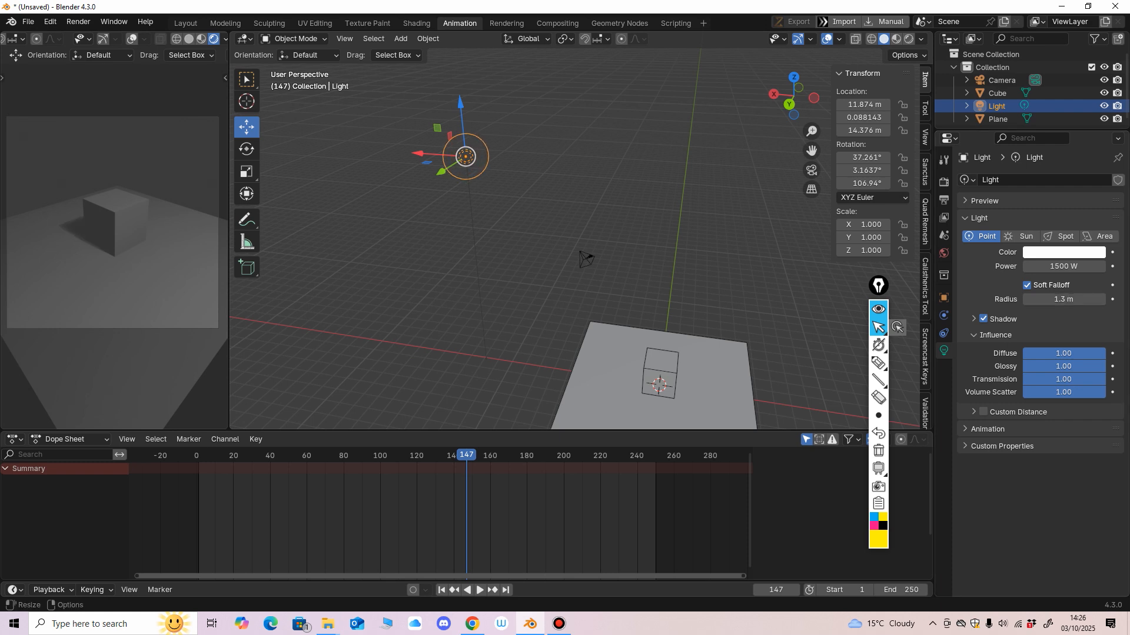
{"action": "key", "text": "i"}
{"action": "key", "text": "ctrl+z"}
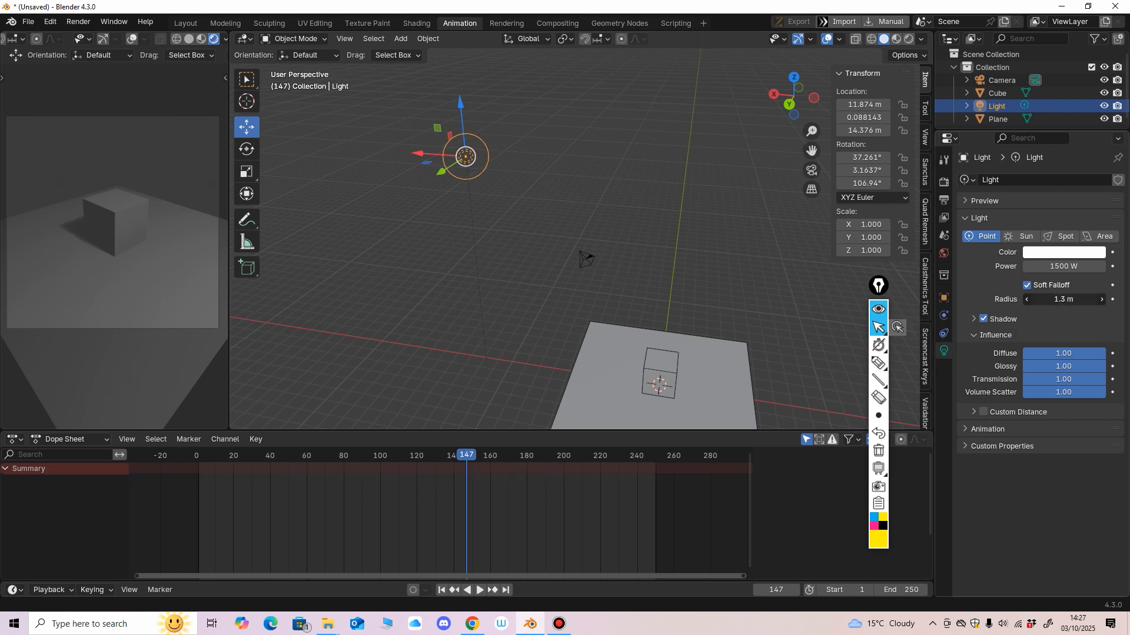
{"action": "mouse_move", "coordinate": [1063, 300]}
{"action": "left_mouse_down"}
{"action": "mouse_move", "coordinate": [1095, 299]}
{"action": "mouse_move", "coordinate": [1064, 299]}
{"action": "mouse_move", "coordinate": [1084, 299]}
{"action": "left_mouse_up"}
Move the enlarged point light across the cube along X to about -2.96 m.
{"action": "scroll", "coordinate": [580, 244], "scroll_direction": "down", "scroll_amount": 2}
{"action": "middle_click_drag", "start_coordinate": [580, 244], "coordinate": [583, 245]}
{"action": "key", "text": "g"}
{"action": "key", "text": "x"}
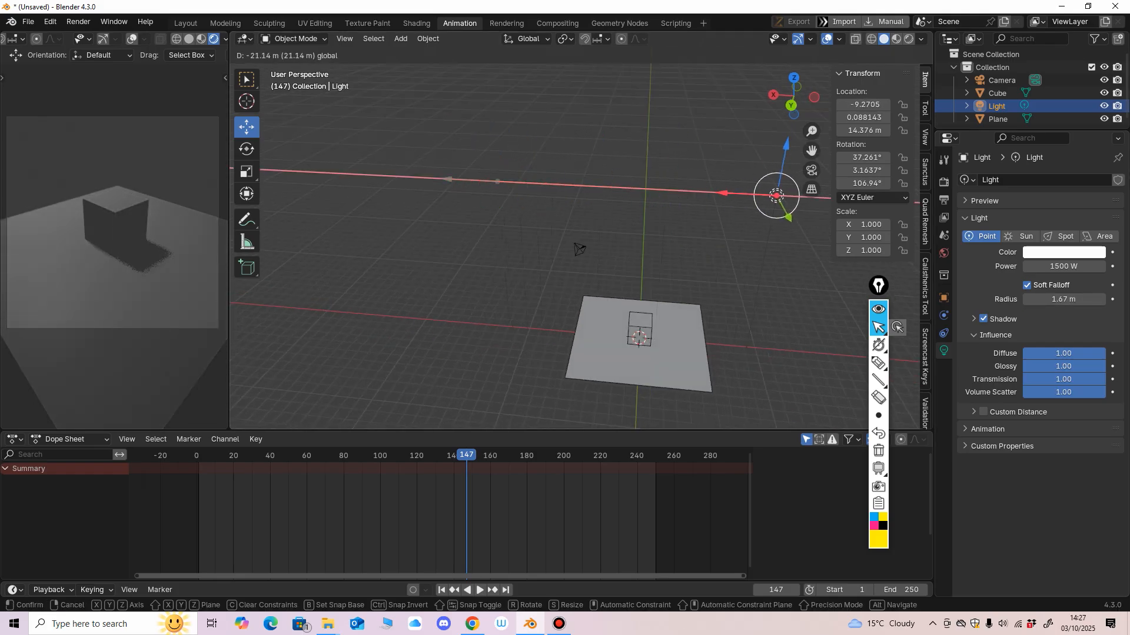
{"action": "left_click_drag", "start_coordinate": [722, 193], "coordinate": [639, 188]}
Slide the point light along Y to about 10.07 m.
{"action": "middle_click_drag", "start_coordinate": [644, 203], "coordinate": [559, 205]}
{"action": "left_click_drag", "start_coordinate": [563, 228], "coordinate": [411, 250]}
{"action": "middle_click_drag", "start_coordinate": [464, 242], "coordinate": [483, 197], "text": "shift"}
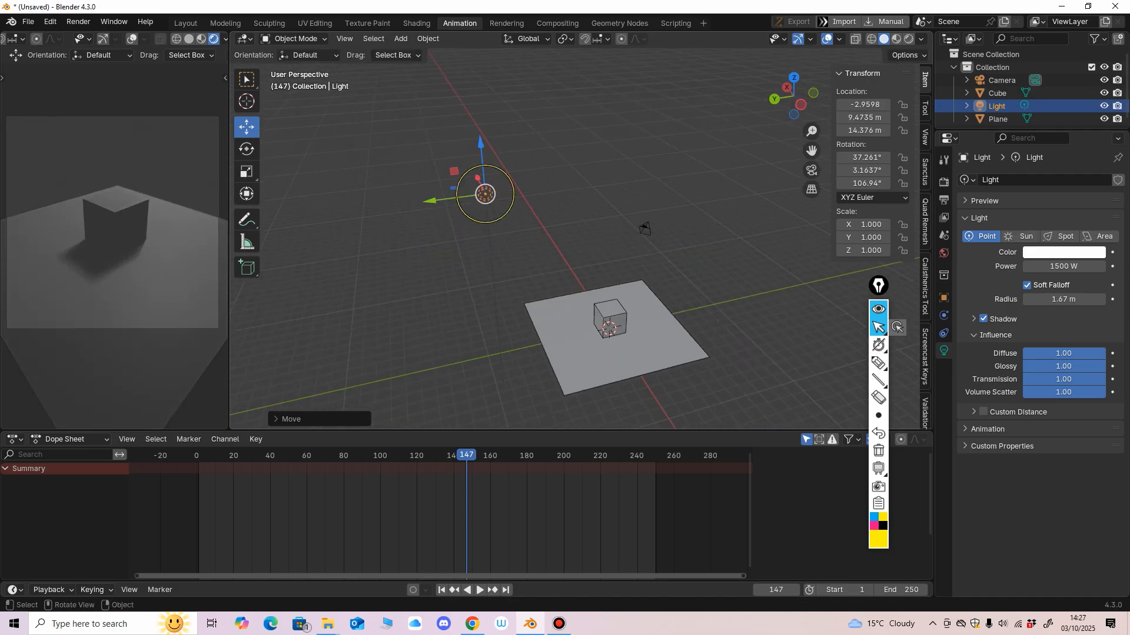
{"action": "left_click_drag", "start_coordinate": [436, 200], "coordinate": [426, 201]}
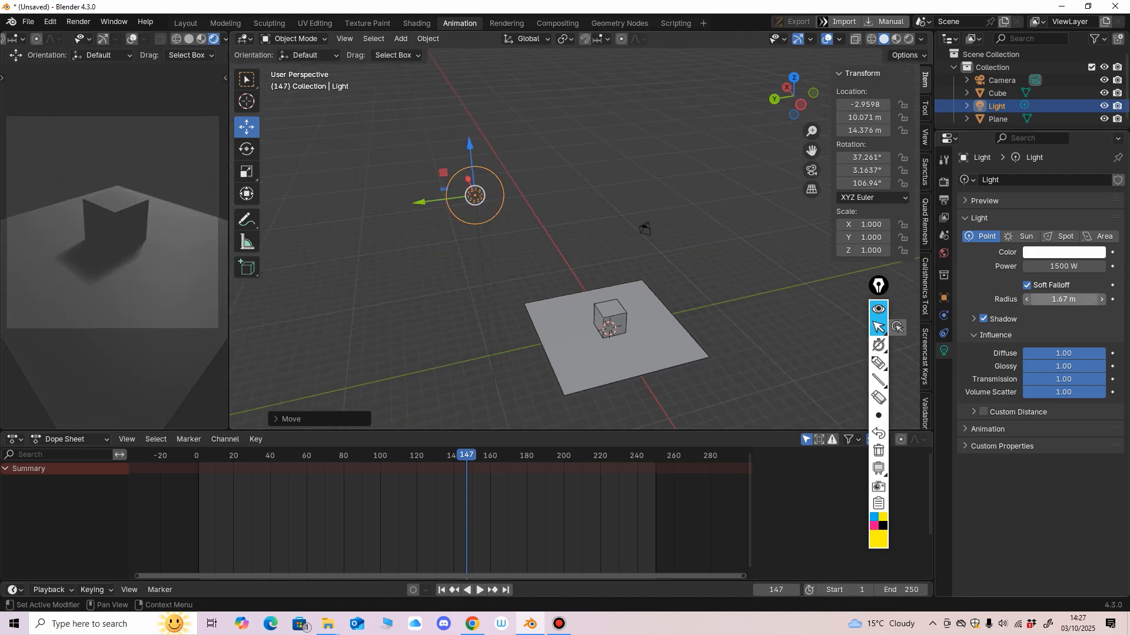
Set the point light's radius to 0.1 m.
{"action": "left_click", "coordinate": [1064, 299]}
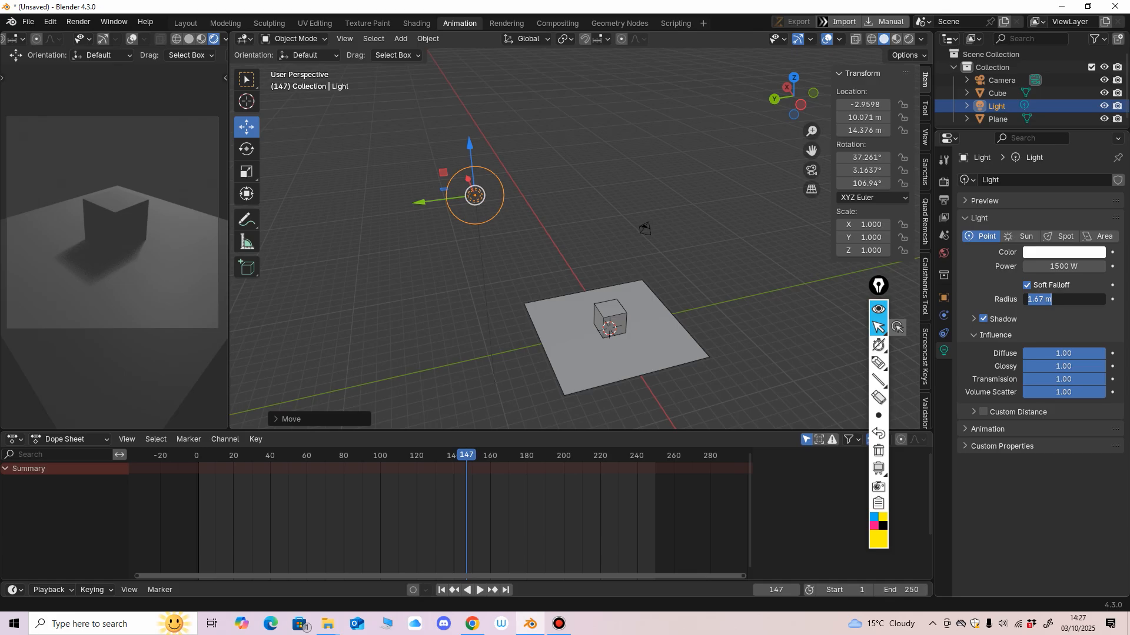
{"action": "type", "text": "0.1"}
{"action": "key", "text": "Return"}
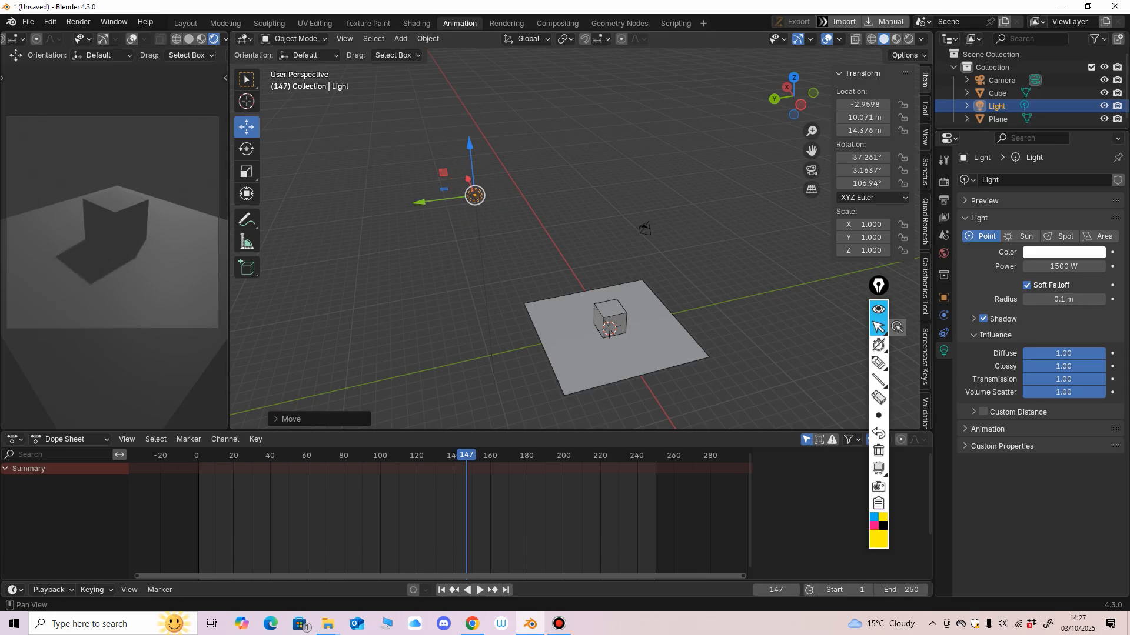
Try a point light radius of 0 m and set it back to 0.1 m.
{"action": "left_click", "coordinate": [1064, 299]}
{"action": "type", "text": "0"}
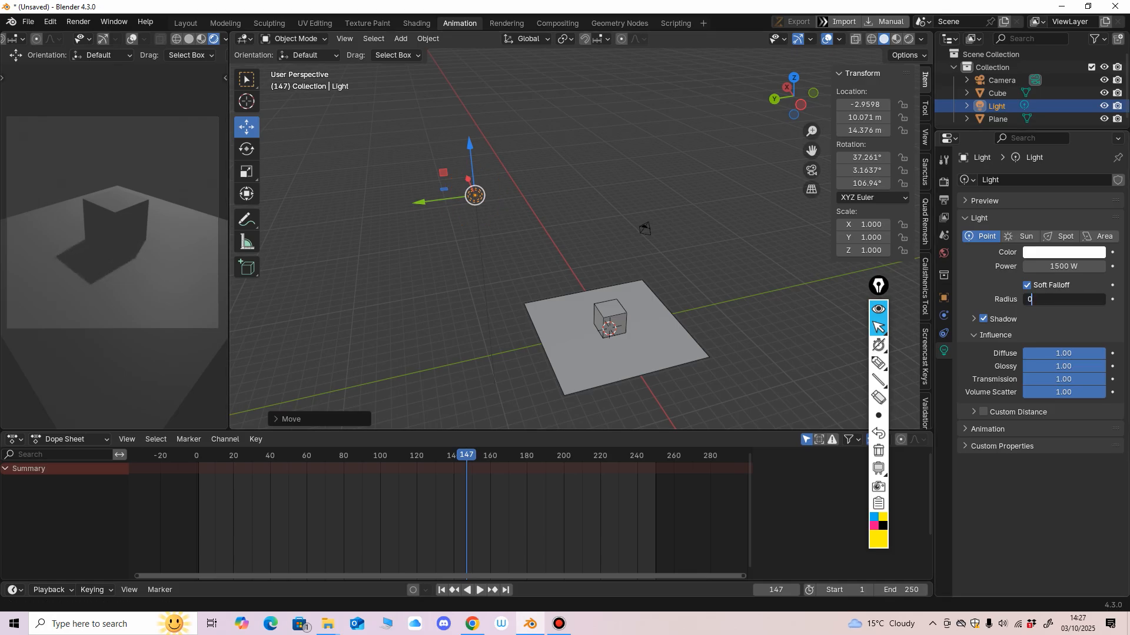
{"action": "key", "text": "Return"}
{"action": "type", "text": "0.1"}
{"action": "key", "text": "Return"}
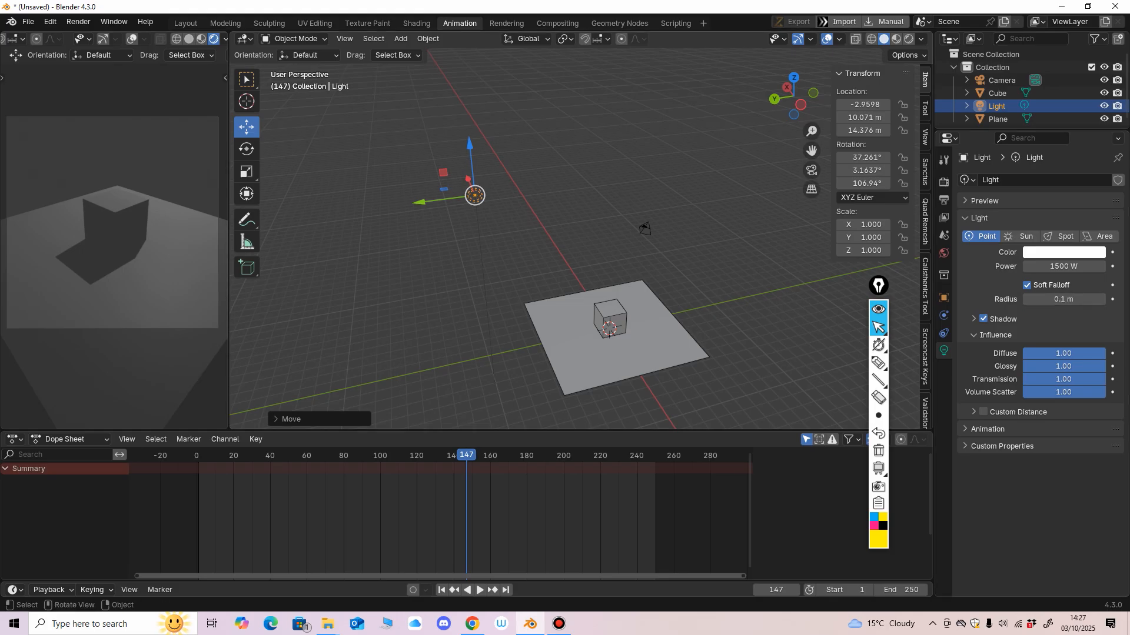
Outline the cube's shadow in the camera view, erase the outline, and mark the shadow's front edge with yellow dashes.
{"action": "left_click", "coordinate": [878, 363]}
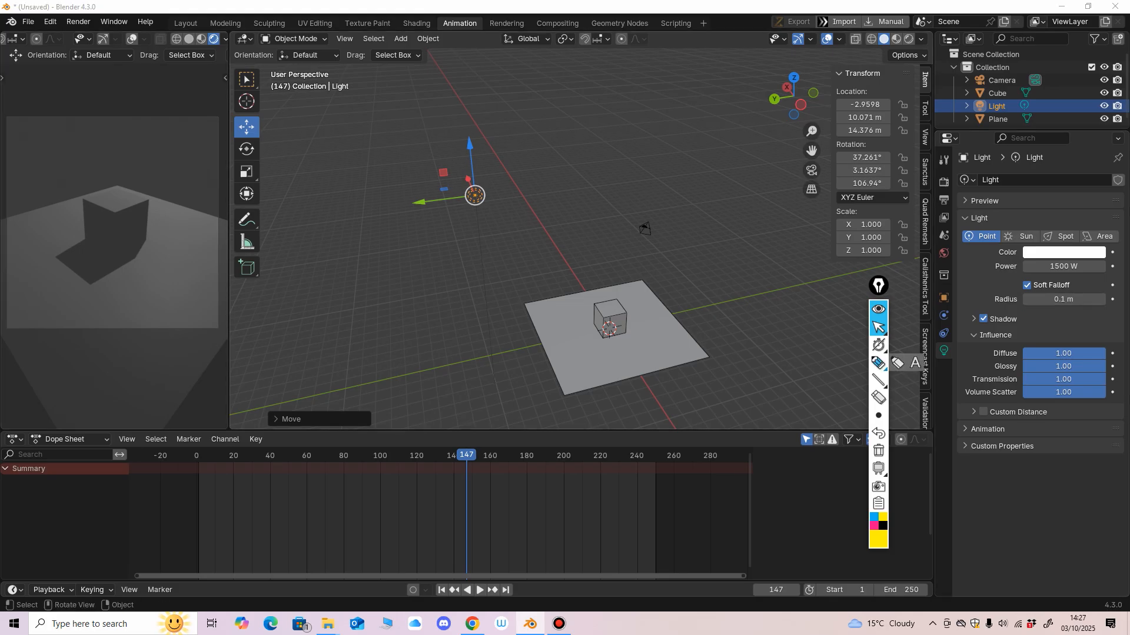
{"action": "mouse_move", "coordinate": [87, 237]}
{"action": "left_mouse_down"}
{"action": "mouse_move", "coordinate": [59, 254]}
{"action": "mouse_move", "coordinate": [86, 282]}
{"action": "mouse_move", "coordinate": [128, 259]}
{"action": "left_mouse_up"}
{"action": "left_click", "coordinate": [878, 398]}
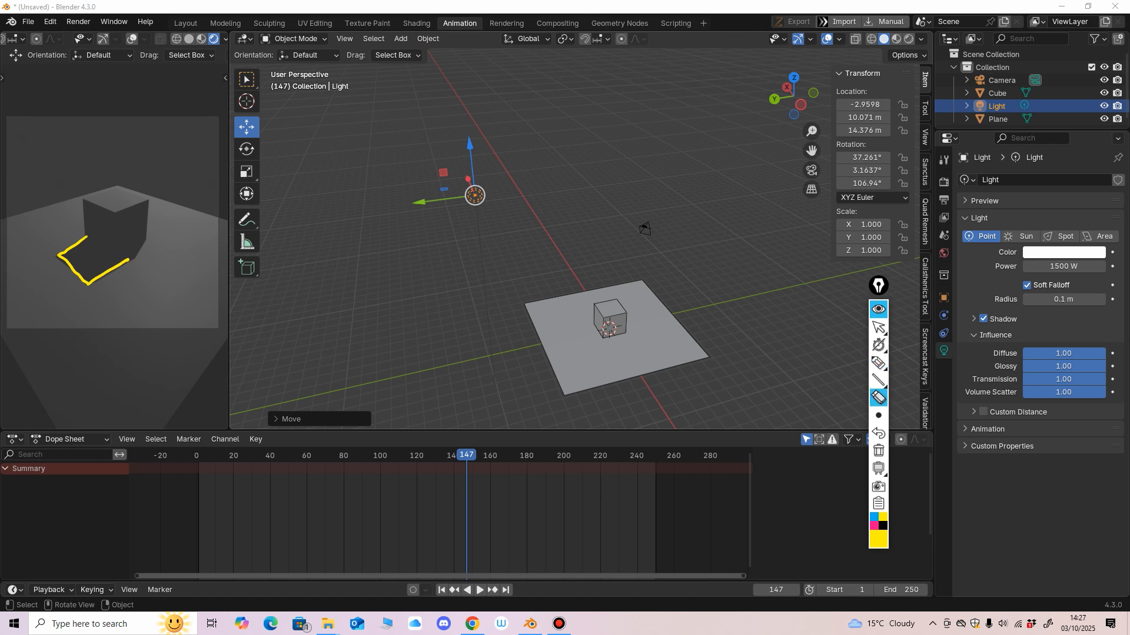
{"action": "left_click", "coordinate": [111, 269]}
{"action": "left_click", "coordinate": [878, 363]}
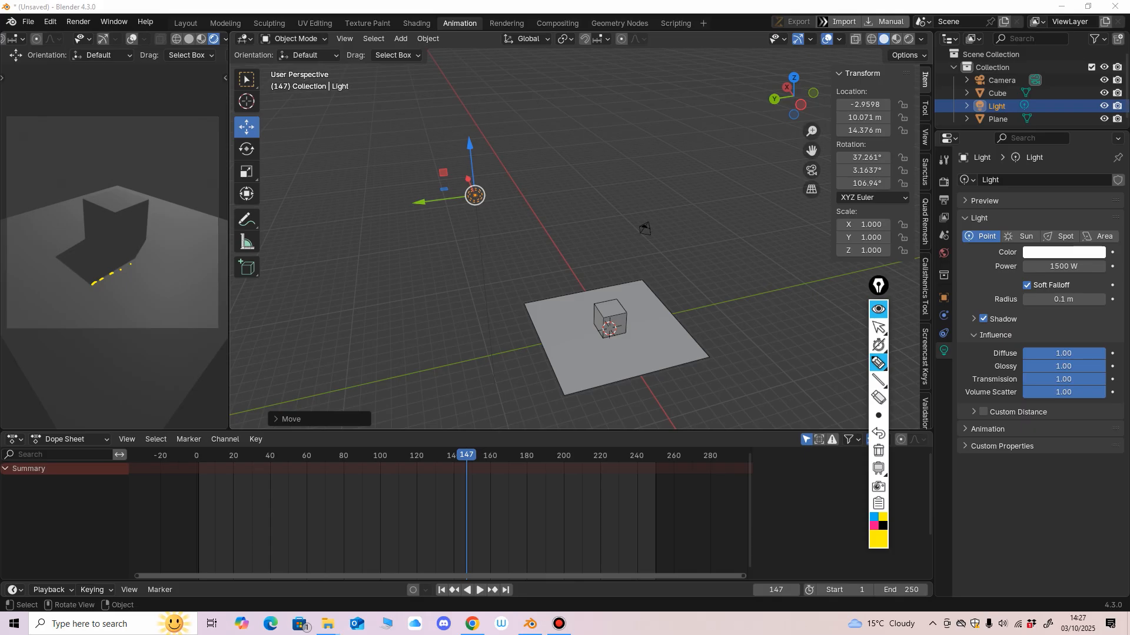
{"action": "left_click", "coordinate": [878, 327]}
Set the point light's radius to 2 m and erase the yellow dashes from the camera view.
{"action": "double_click", "coordinate": [1063, 299]}
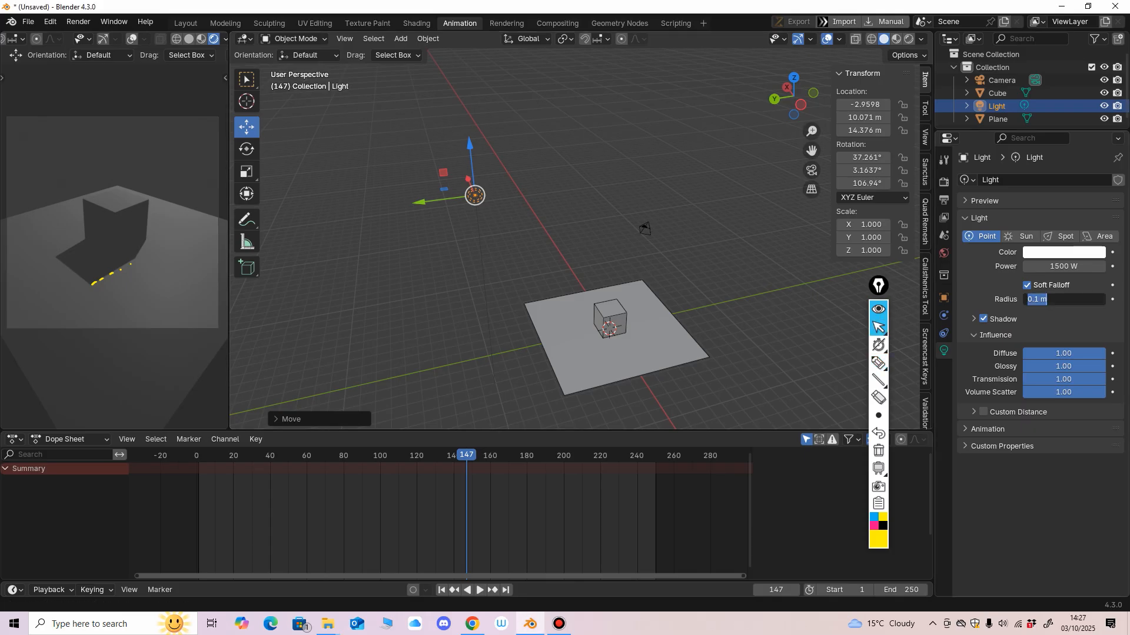
{"action": "type", "text": "2"}
{"action": "key", "text": "Return"}
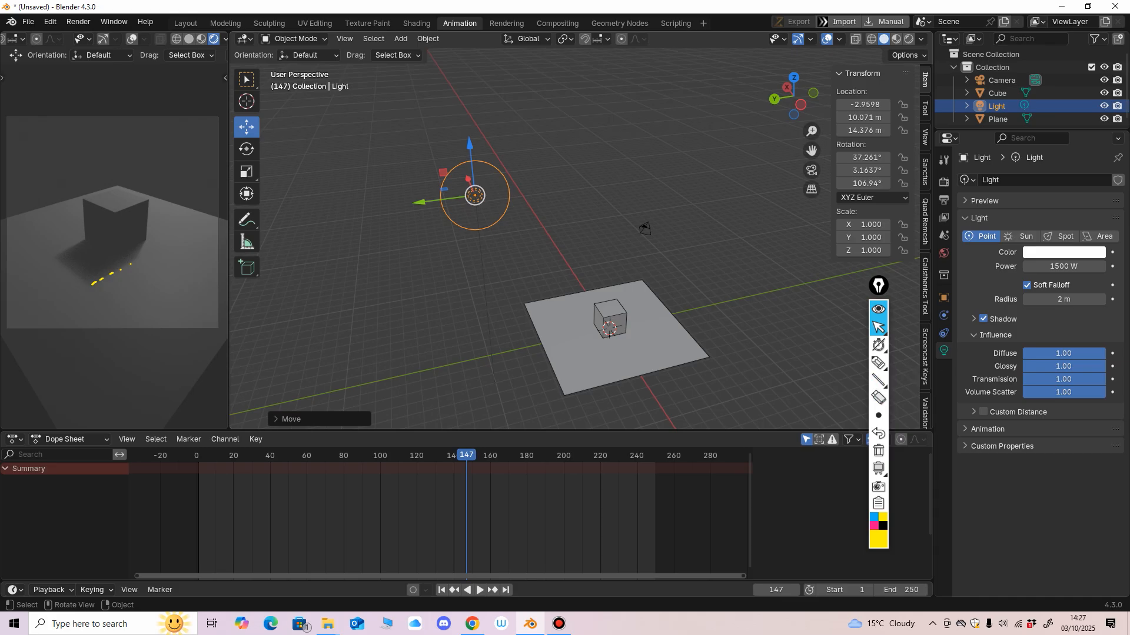
{"action": "left_click", "coordinate": [878, 397]}
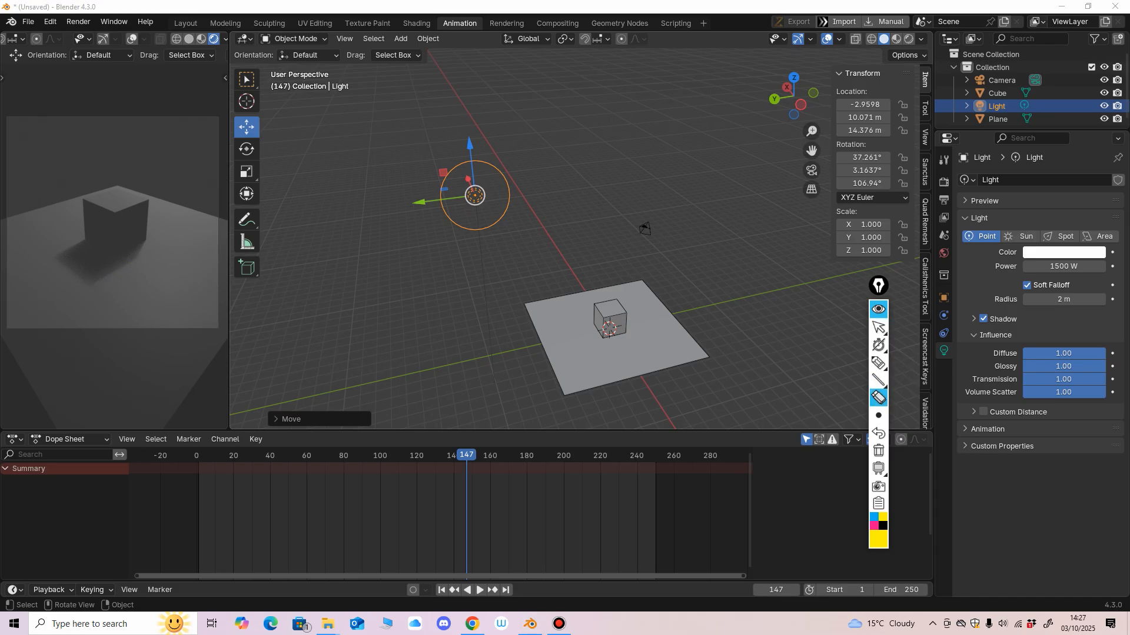
Return from the annotation eraser to the normal pointer, raise the point light's radius to 3.67 m, and set it to 5 m.
{"action": "left_click", "coordinate": [878, 327]}
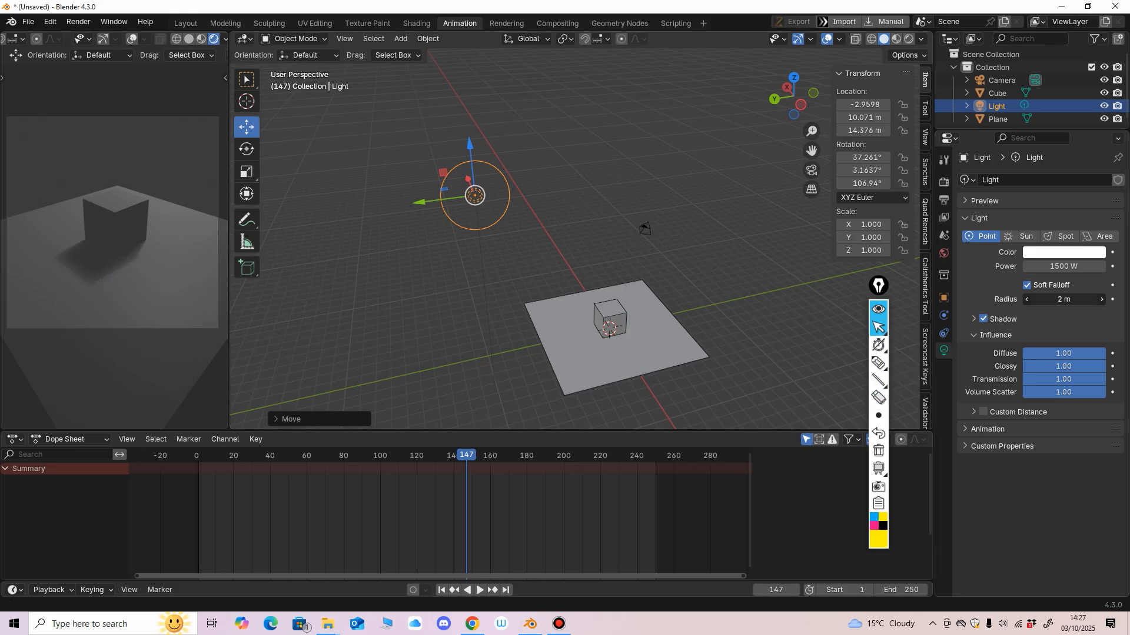
{"action": "left_click_drag", "start_coordinate": [1062, 299], "coordinate": [1086, 299]}
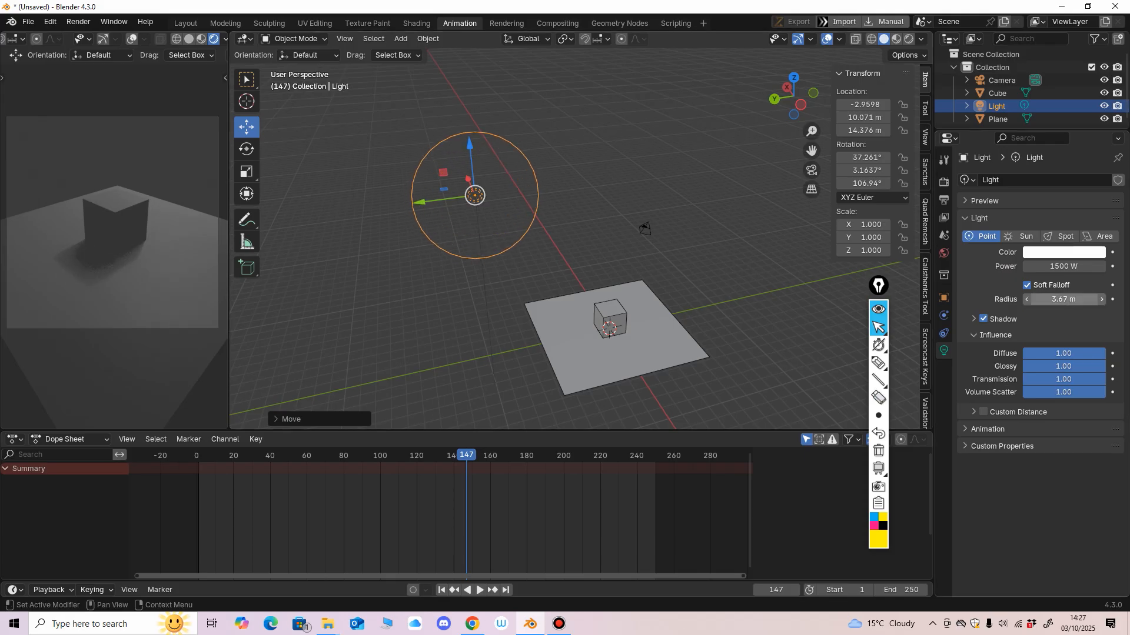
{"action": "left_click", "coordinate": [1062, 299]}
{"action": "type", "text": "5"}
{"action": "key", "text": "Return"}
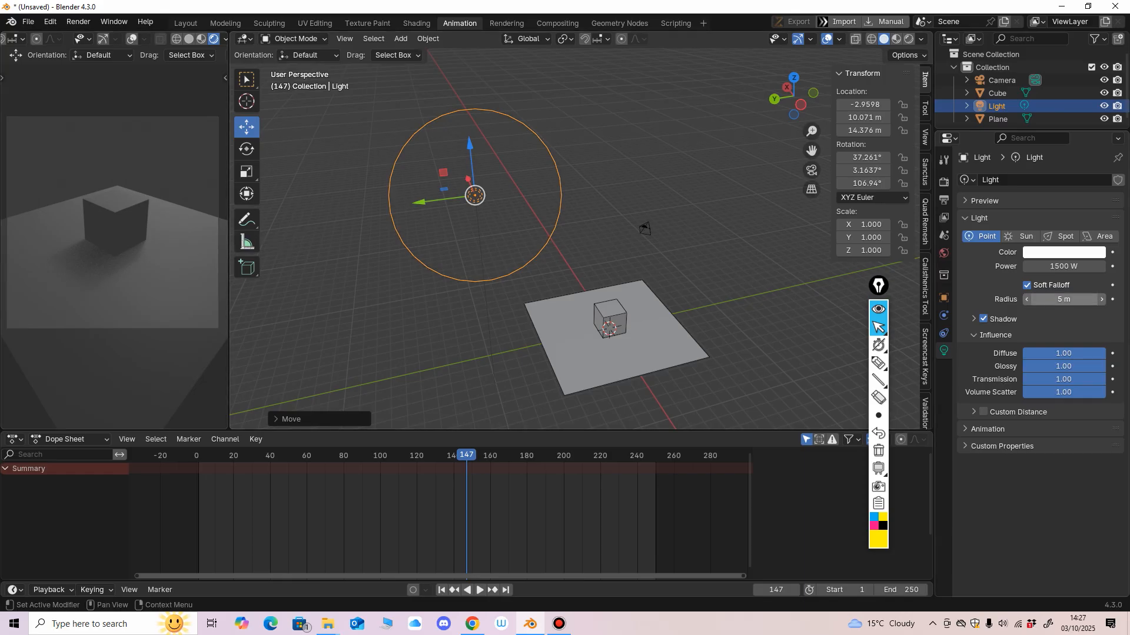
Try point light radii of 4.63 m and 4.85 m, and set the radius to 1 m.
{"action": "left_click_drag", "start_coordinate": [1063, 299], "coordinate": [1030, 299]}
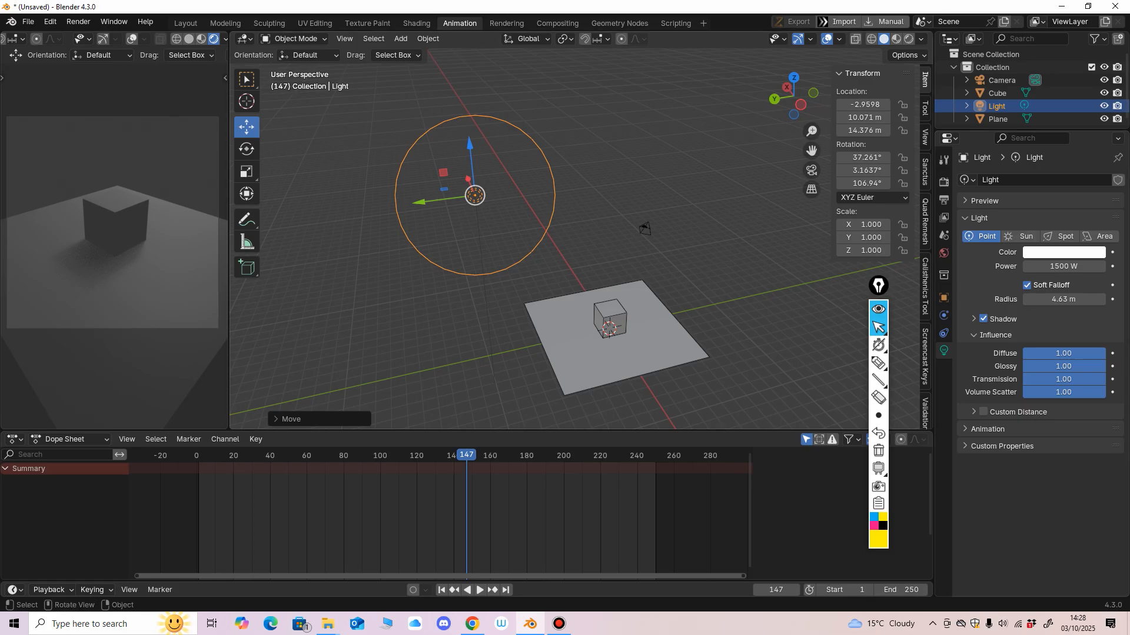
{"action": "left_click_drag", "start_coordinate": [1059, 299], "coordinate": [1071, 299]}
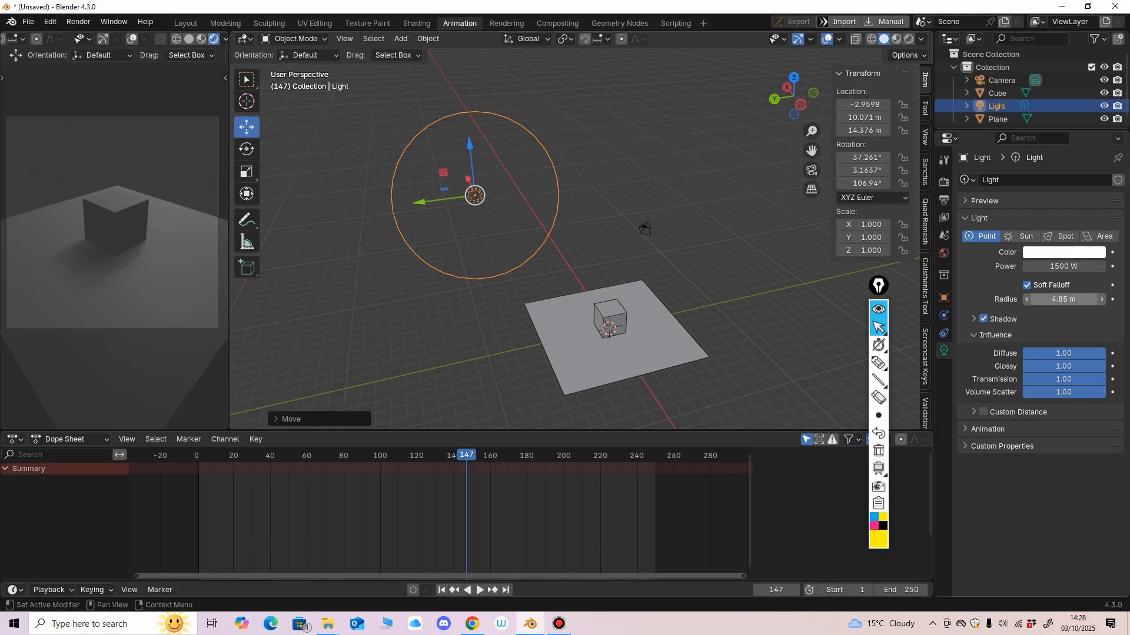
{"action": "left_click", "coordinate": [1066, 298]}
{"action": "type", "text": "1"}
{"action": "key", "text": "Return"}
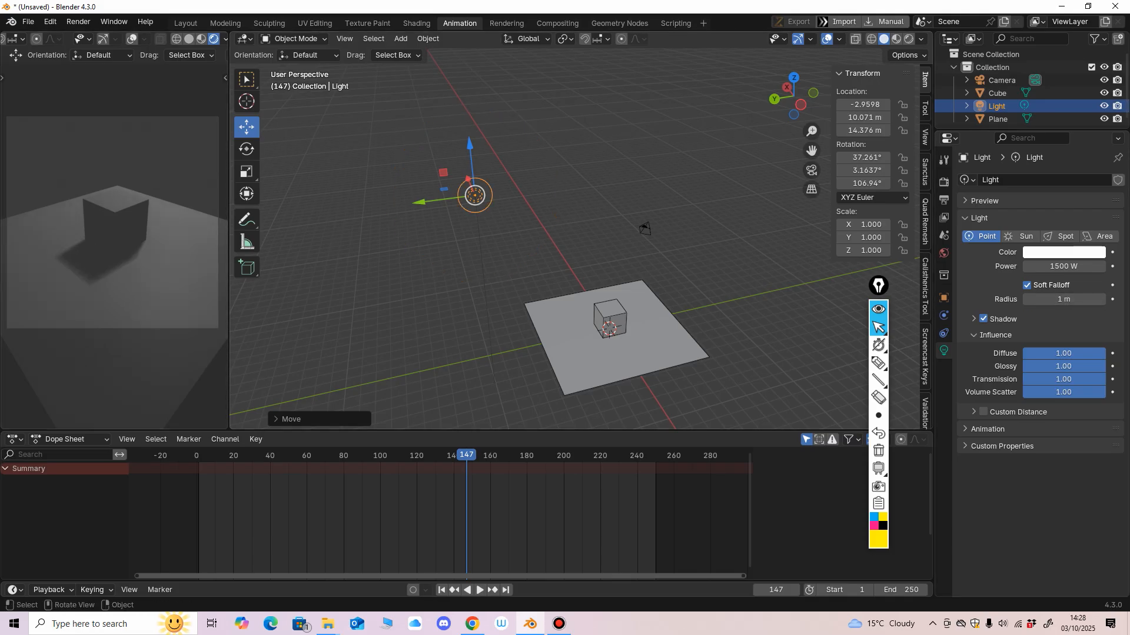
Try a radius of 1.42 m and undo it, and add and remove a keyframe on the light's radius.
{"action": "left_click_drag", "start_coordinate": [1063, 299], "coordinate": [1088, 298]}
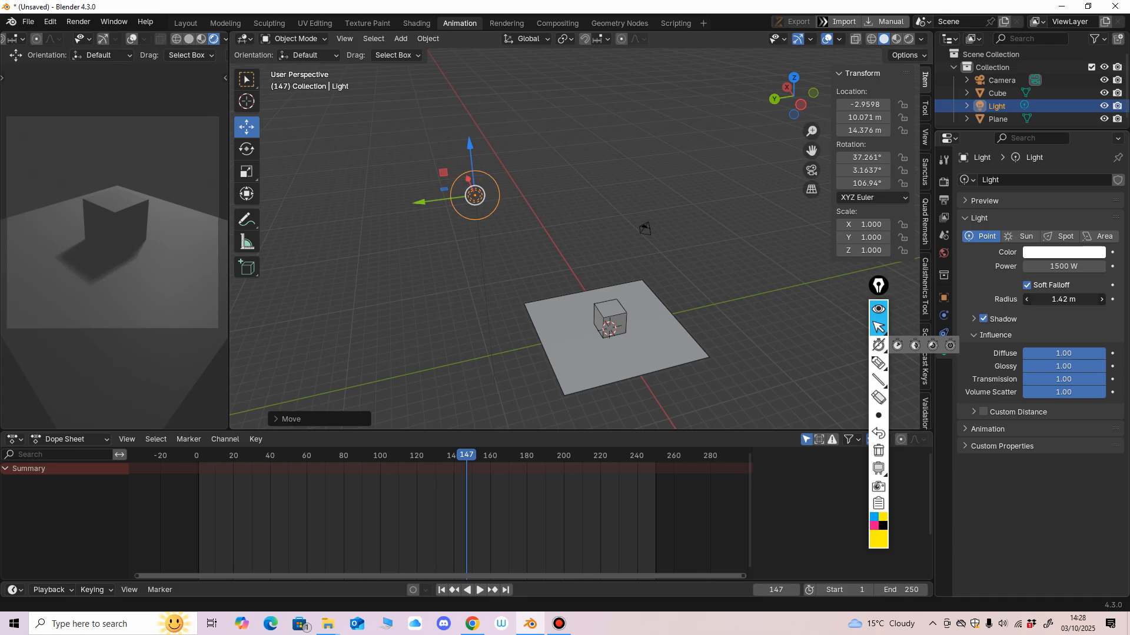
{"action": "key", "text": "ctrl+z"}
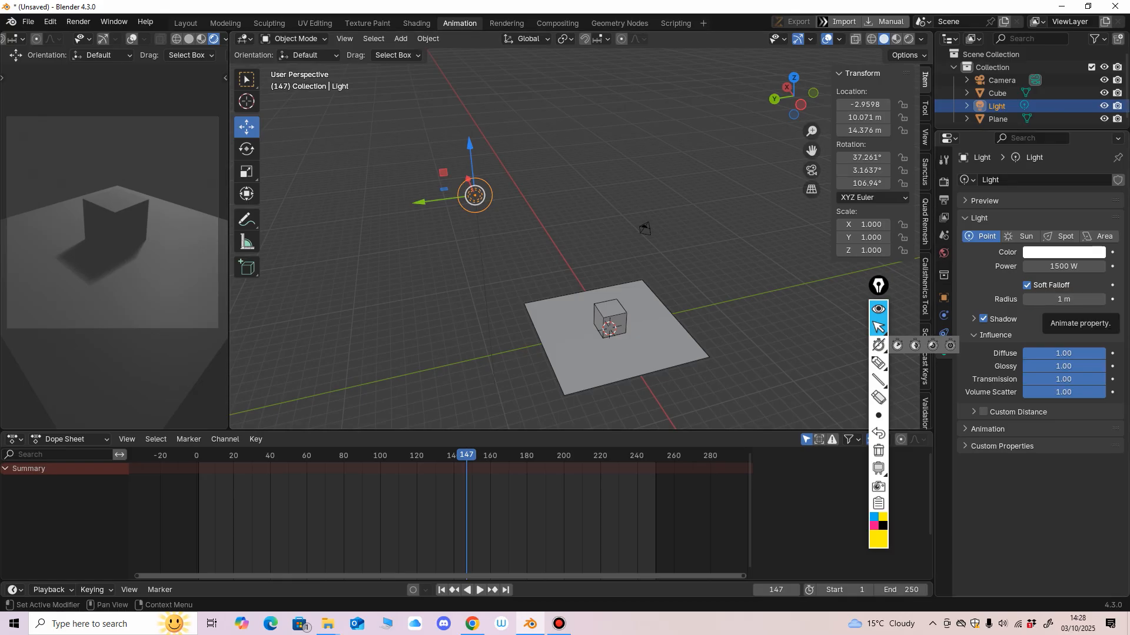
{"action": "left_click", "coordinate": [1112, 298]}
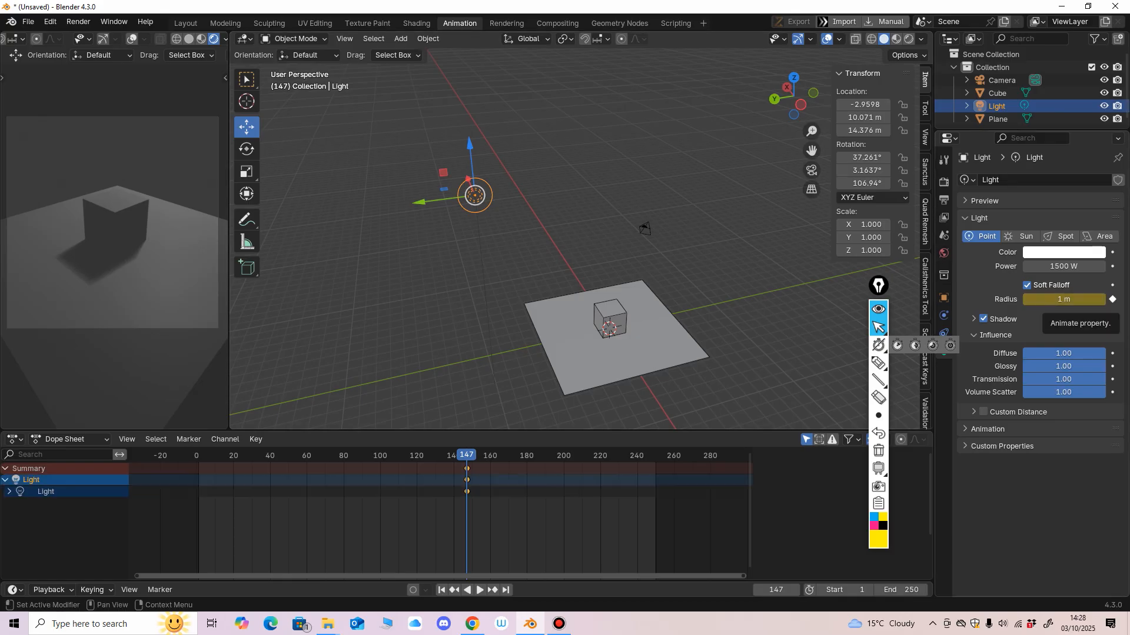
{"action": "left_click", "coordinate": [1112, 299]}
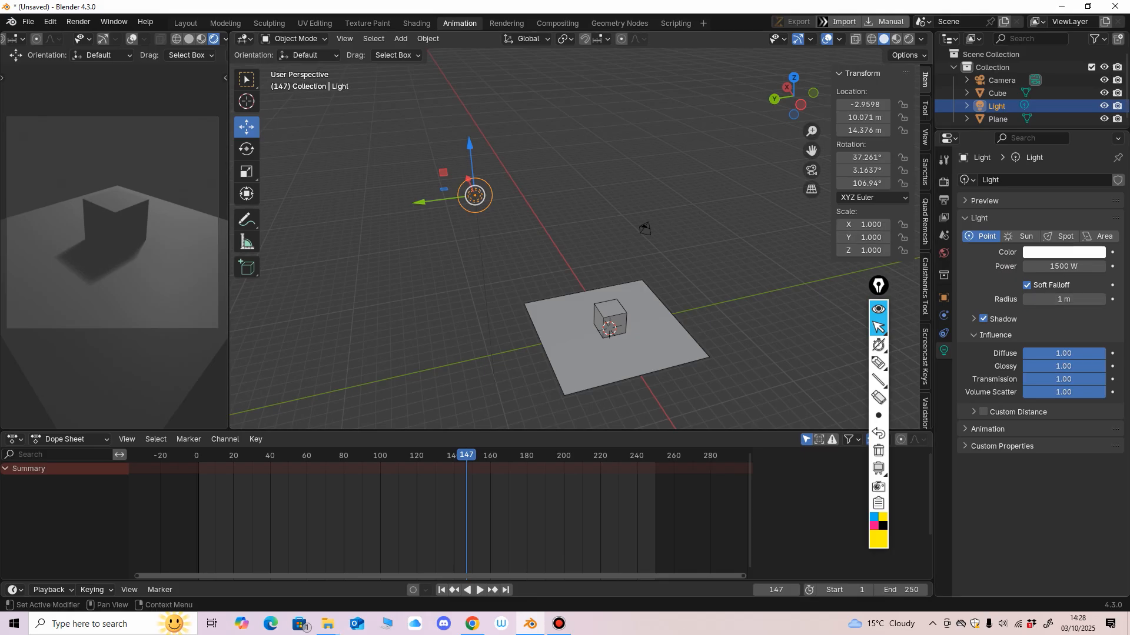
Check the light's animation settings and expand its custom properties.
{"action": "left_click", "coordinate": [977, 430]}
{"action": "left_click", "coordinate": [977, 429]}
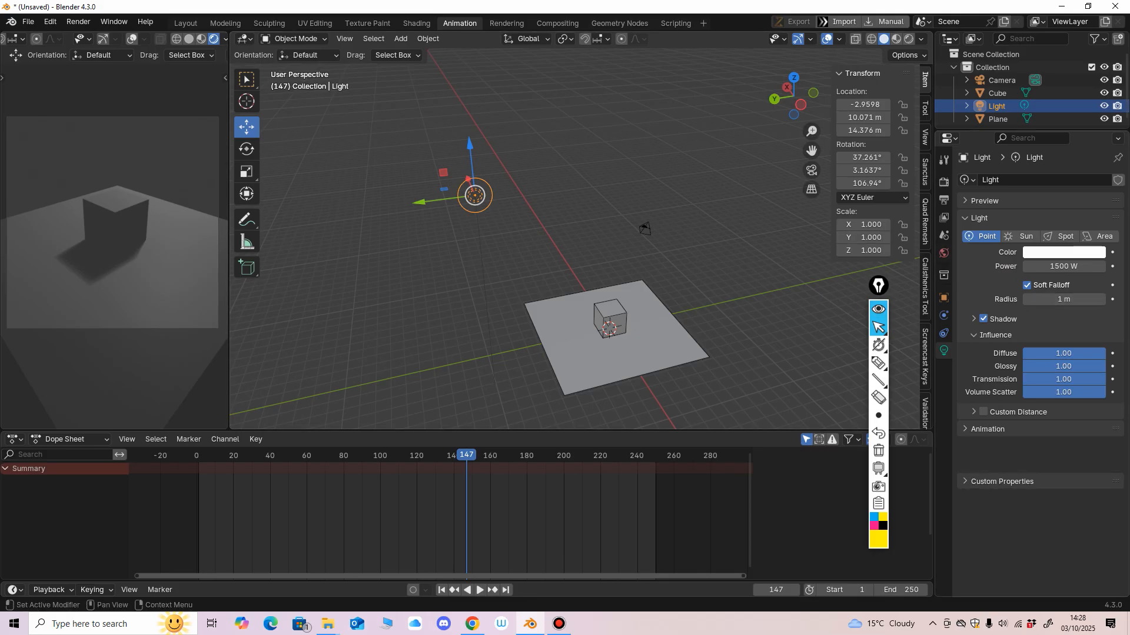
{"action": "left_click", "coordinate": [977, 447]}
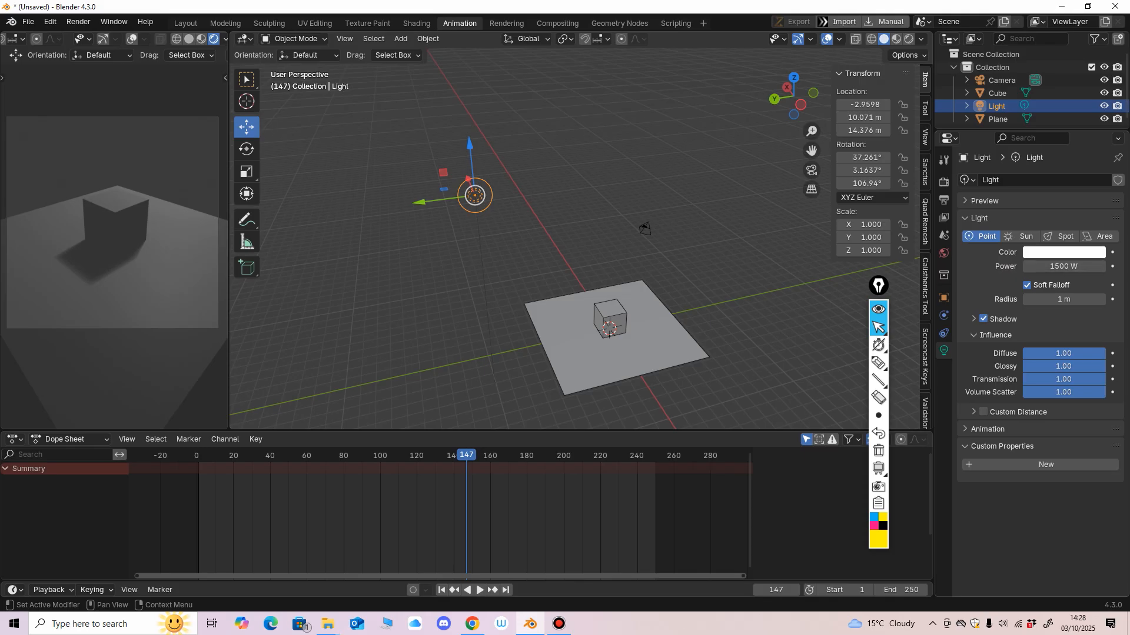
{"action": "mouse_move", "coordinate": [878, 363]}
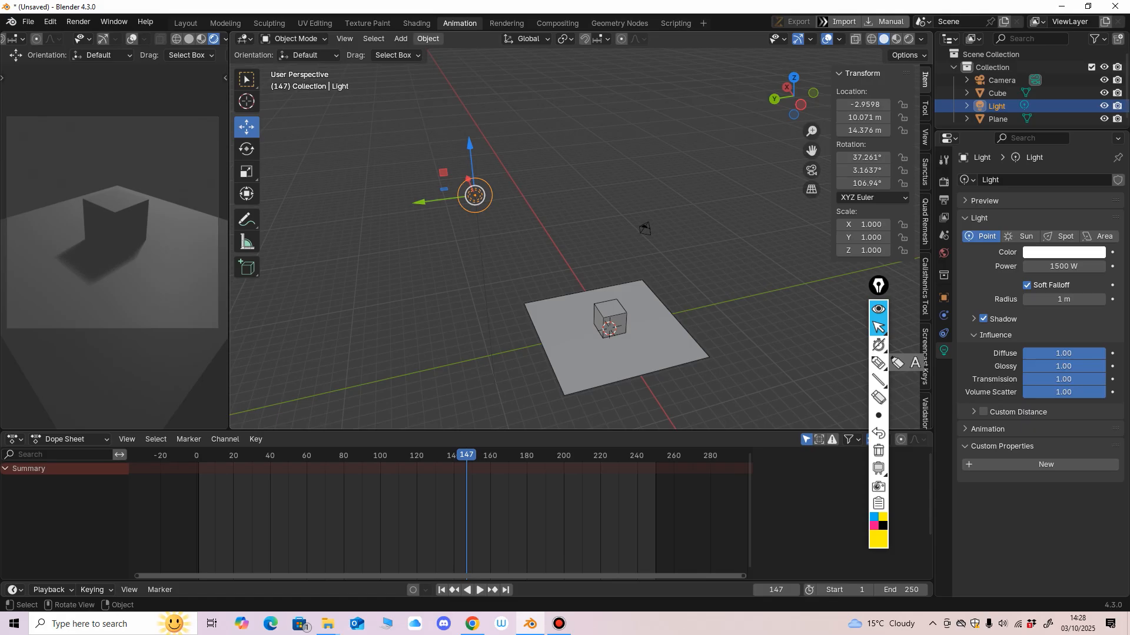
{"action": "left_click", "coordinate": [417, 23]}
{"action": "left_click", "coordinate": [459, 22]}
Change the light's type to Sun and display the main 3D viewport in rendered shading, viewed from the camera's side of the plane.
{"action": "left_click", "coordinate": [1023, 236]}
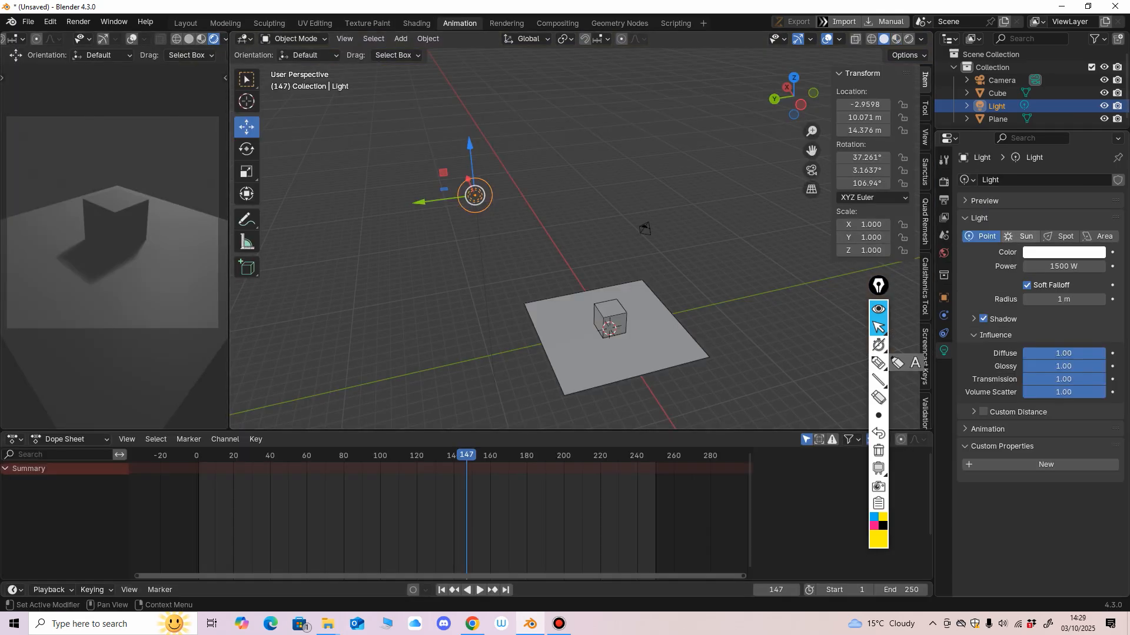
{"action": "scroll", "coordinate": [574, 235], "scroll_direction": "down", "scroll_amount": 1}
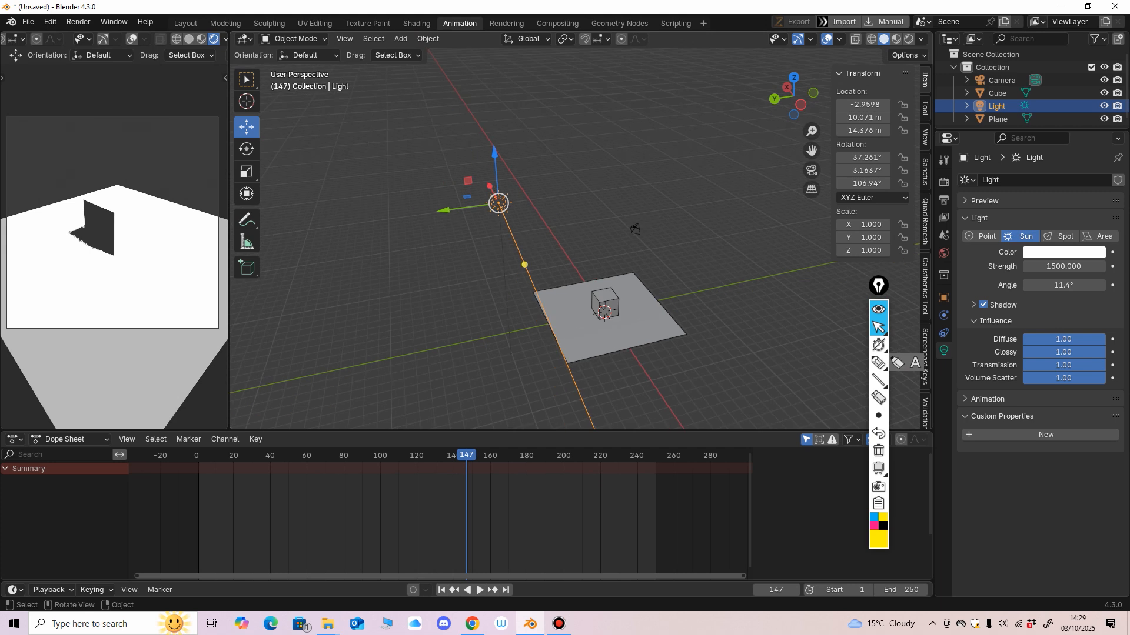
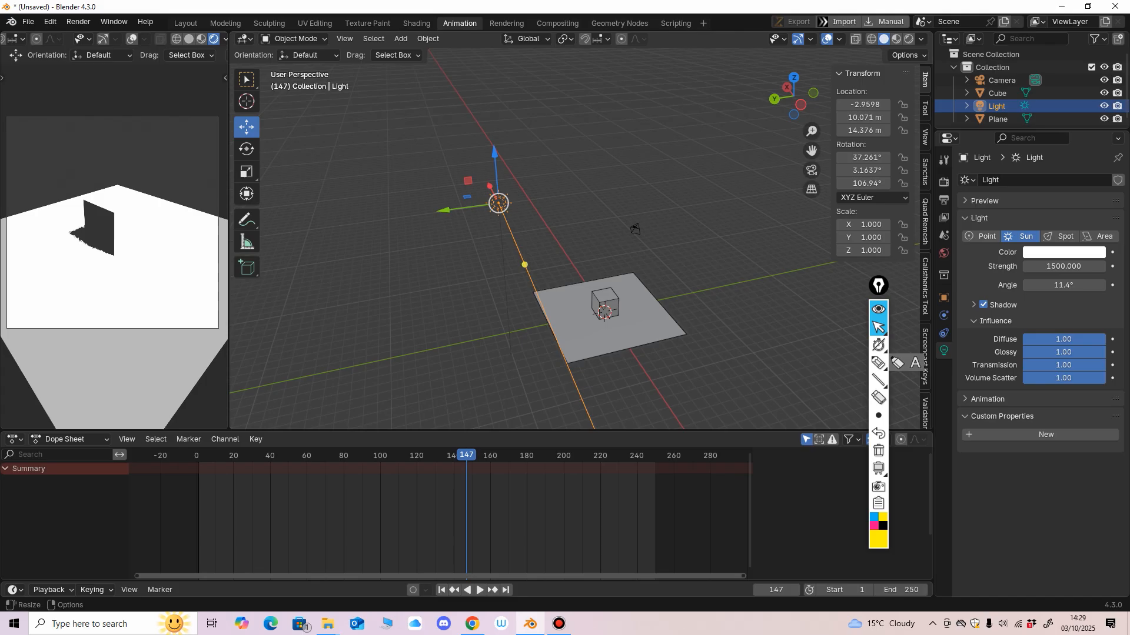
{"action": "scroll", "coordinate": [581, 239], "scroll_direction": "down", "scroll_amount": 1}
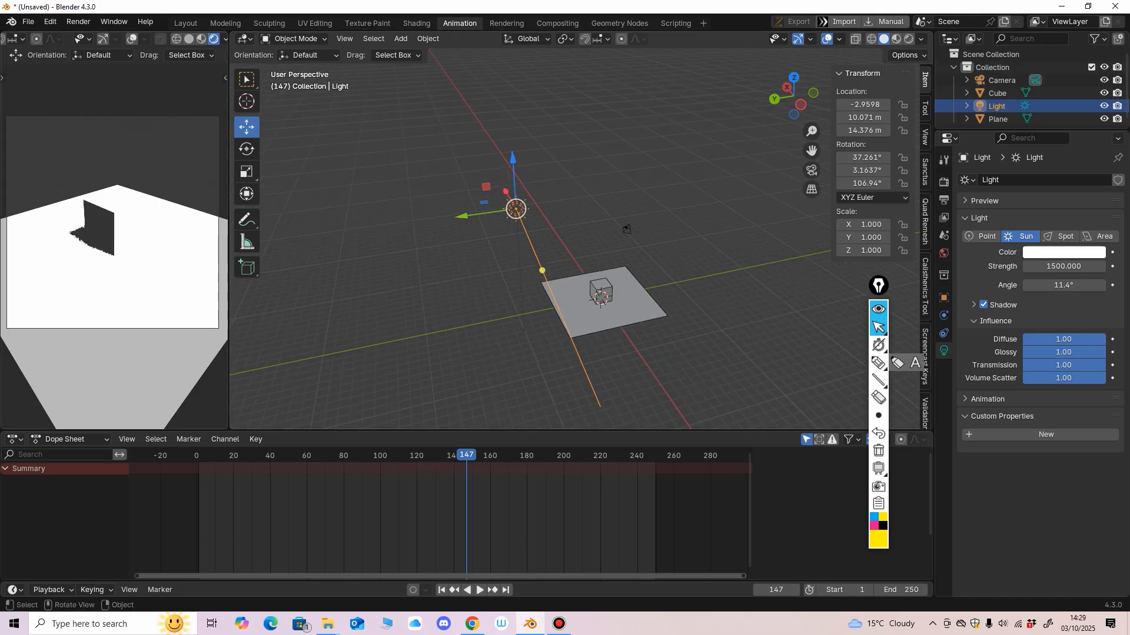
{"action": "left_click", "coordinate": [909, 39]}
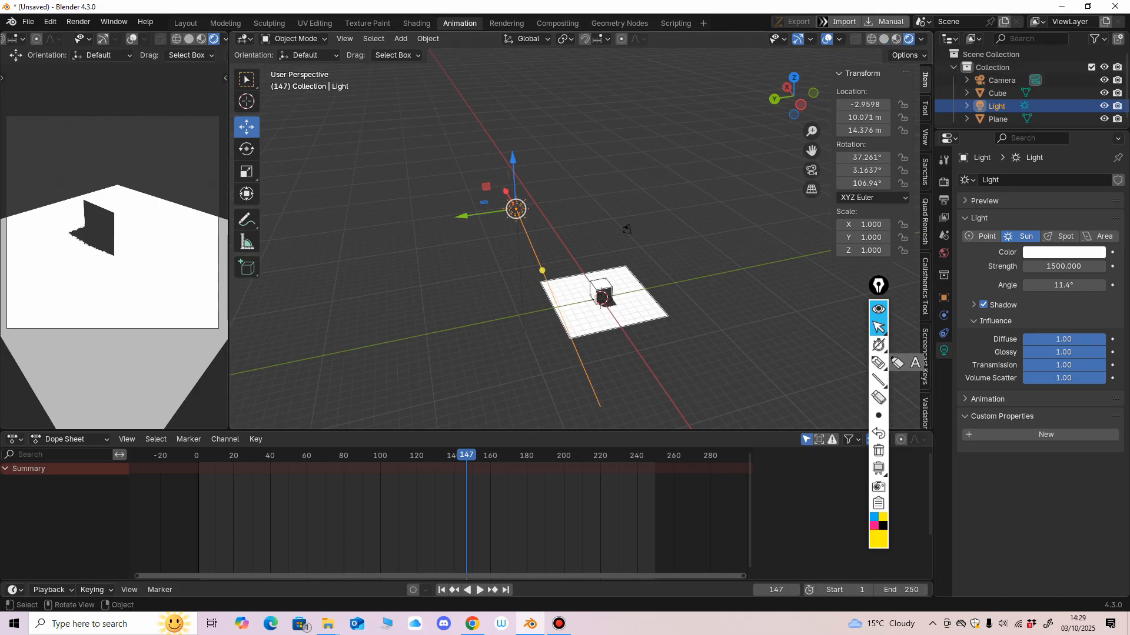
{"action": "middle_click_drag", "start_coordinate": [612, 241], "coordinate": [631, 259]}
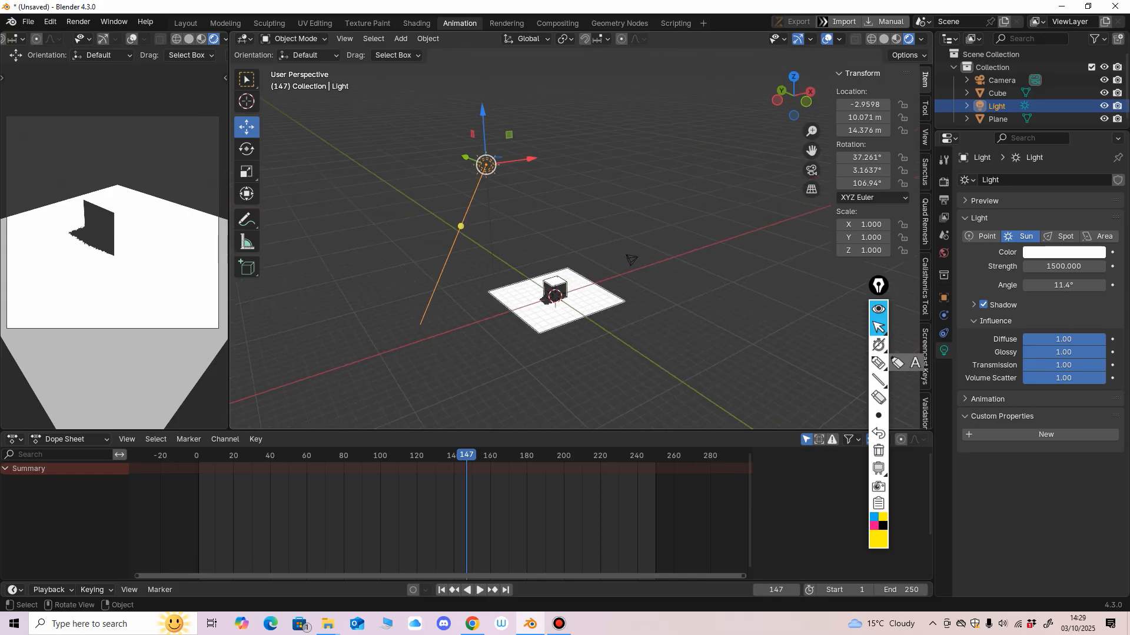
{"action": "scroll", "coordinate": [630, 259], "scroll_direction": "up", "scroll_amount": 1}
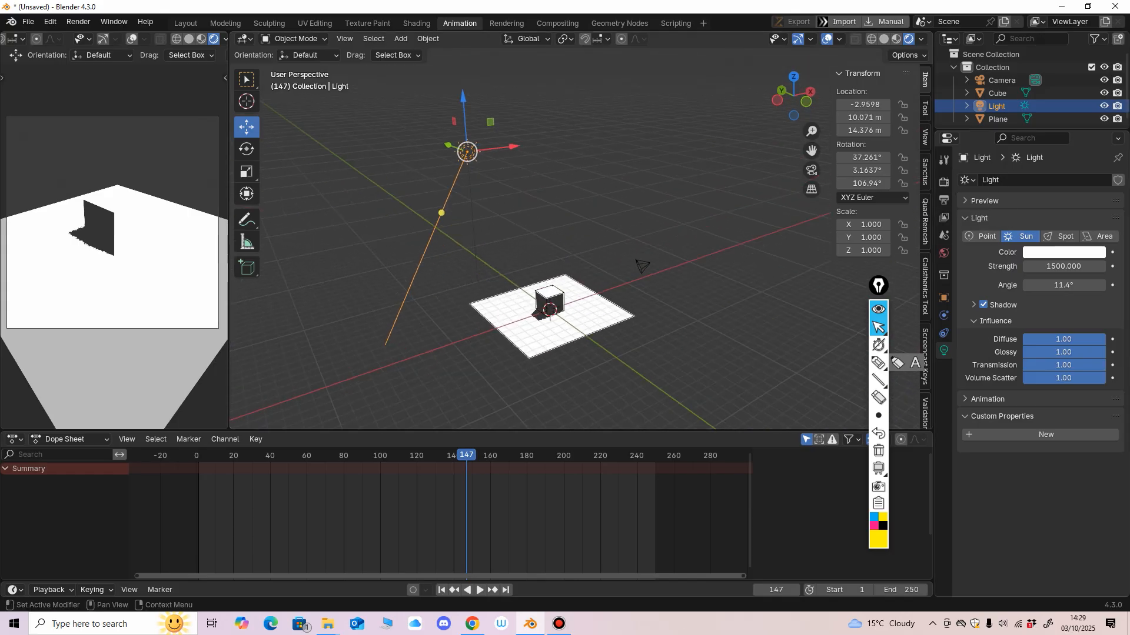
Try sun strengths of 500 and 10.
{"action": "left_click_drag", "start_coordinate": [1064, 266], "coordinate": [1057, 267]}
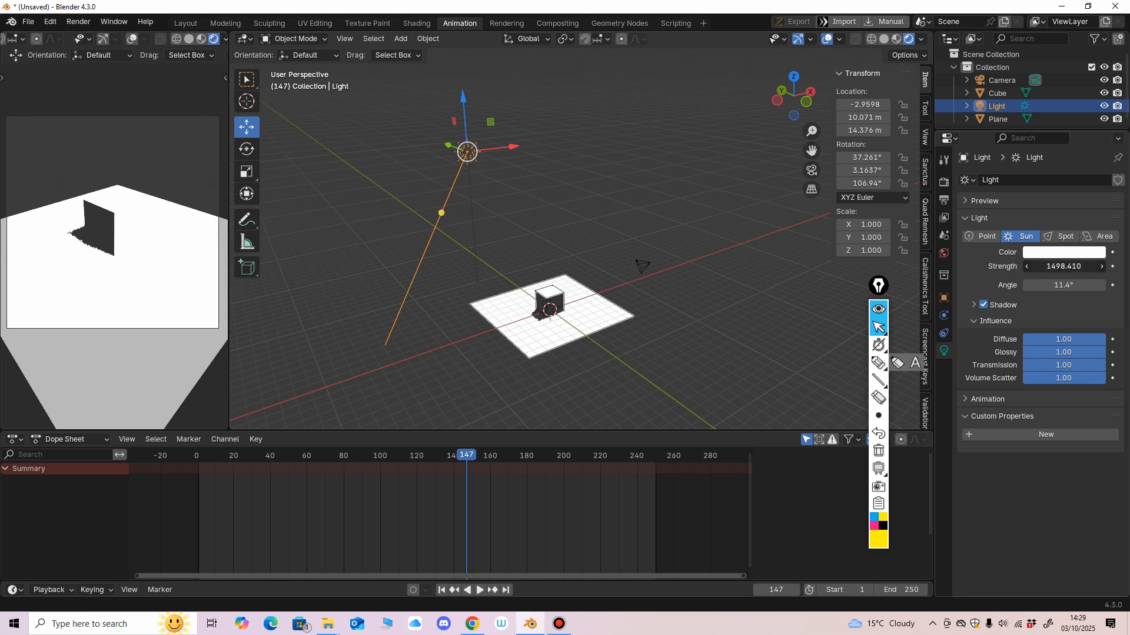
{"action": "left_click", "coordinate": [1057, 266]}
{"action": "type", "text": "500"}
{"action": "key", "text": "Return"}
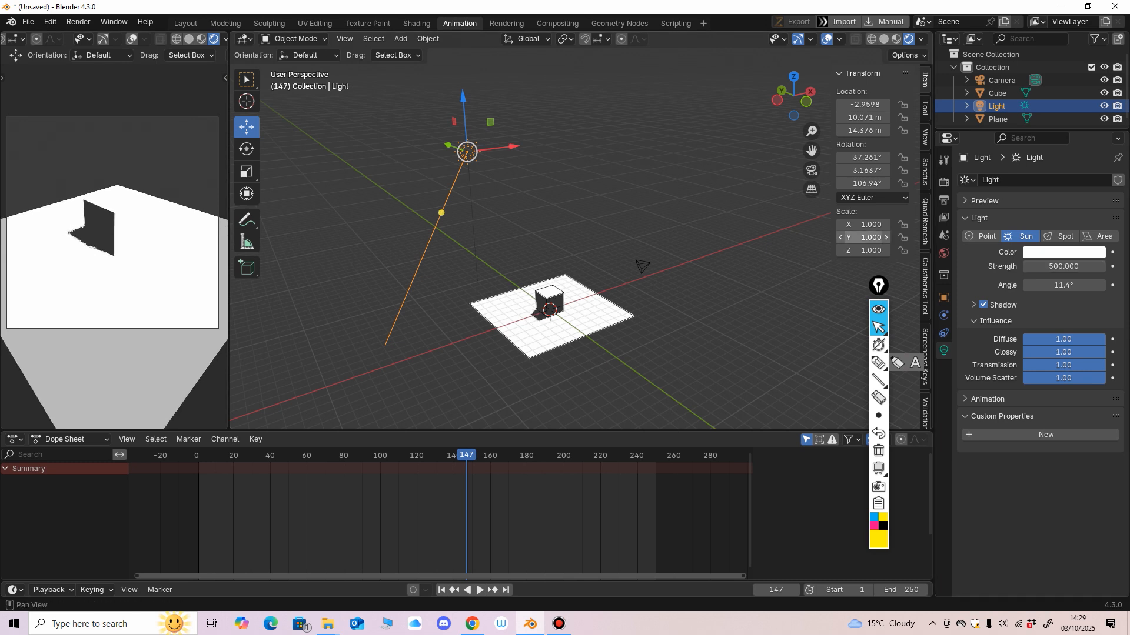
{"action": "left_click", "coordinate": [1059, 266]}
{"action": "type", "text": "10"}
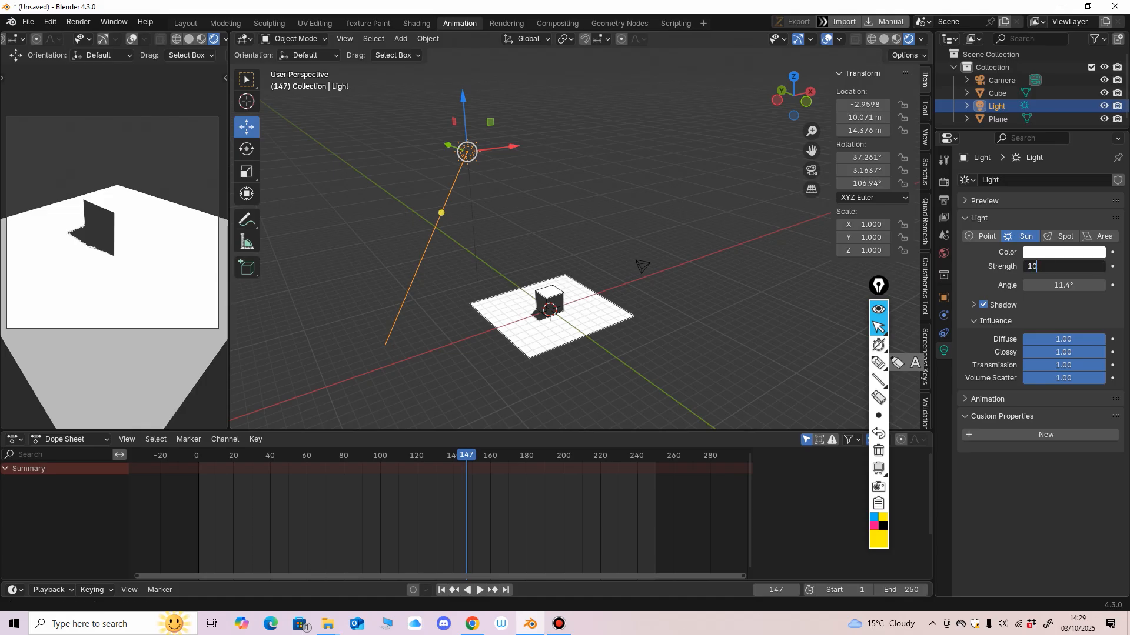
{"action": "key", "text": "Return"}
Try sun strengths of 1, 5 and 5.07.
{"action": "left_click", "coordinate": [1059, 266]}
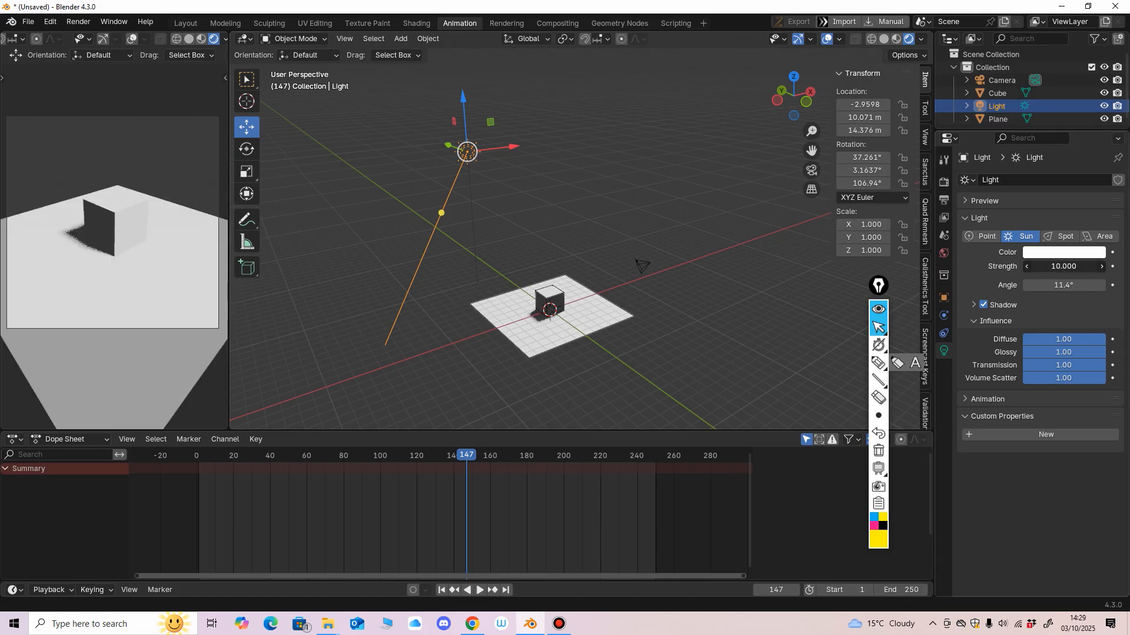
{"action": "type", "text": "1"}
{"action": "key", "text": "Return"}
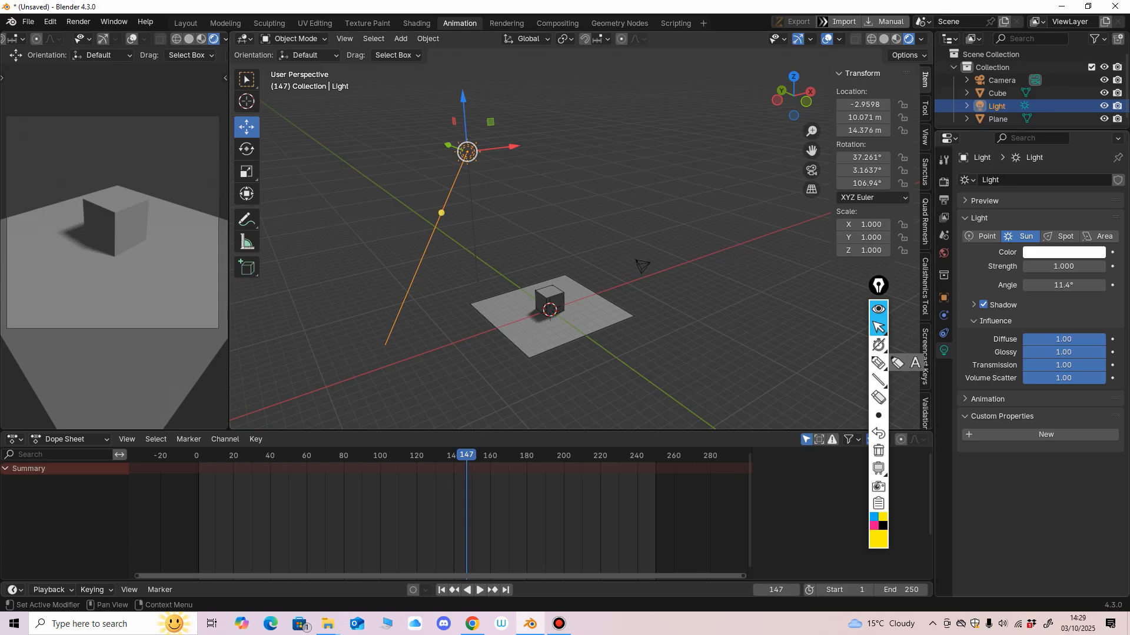
{"action": "left_click", "coordinate": [1059, 267]}
{"action": "type", "text": "5"}
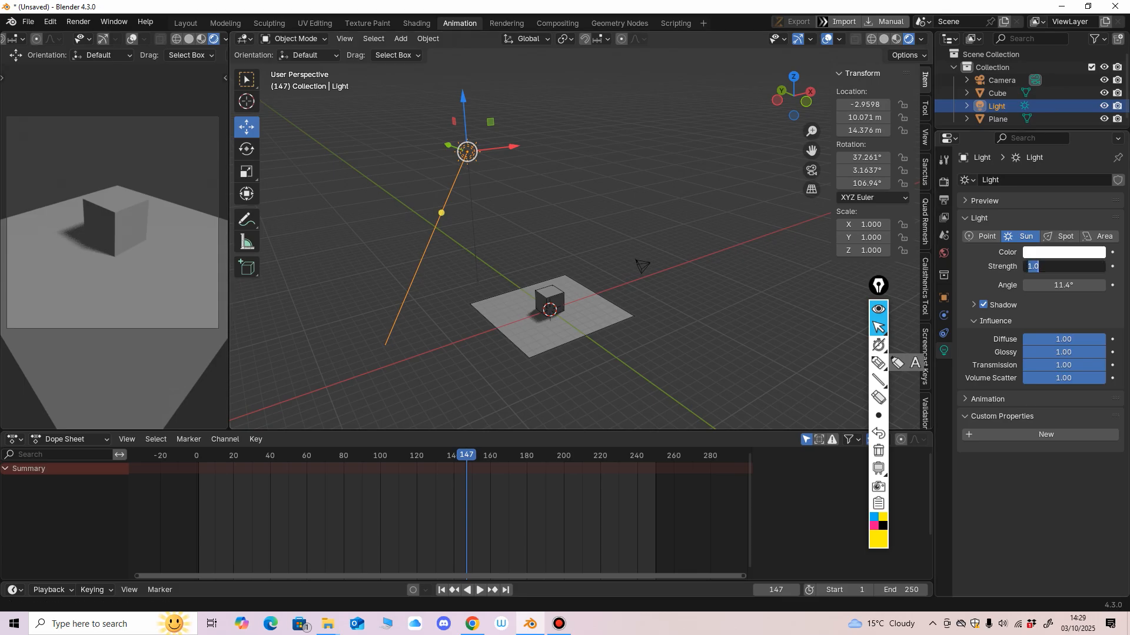
{"action": "key", "text": "Return"}
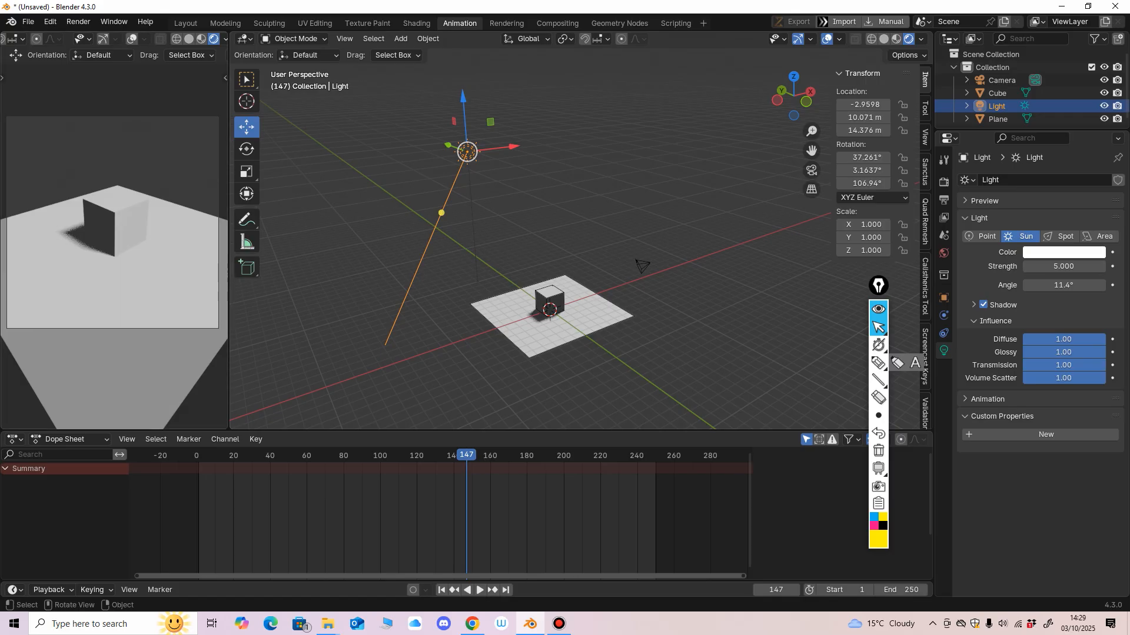
{"action": "left_click_drag", "start_coordinate": [1063, 267], "coordinate": [1067, 267]}
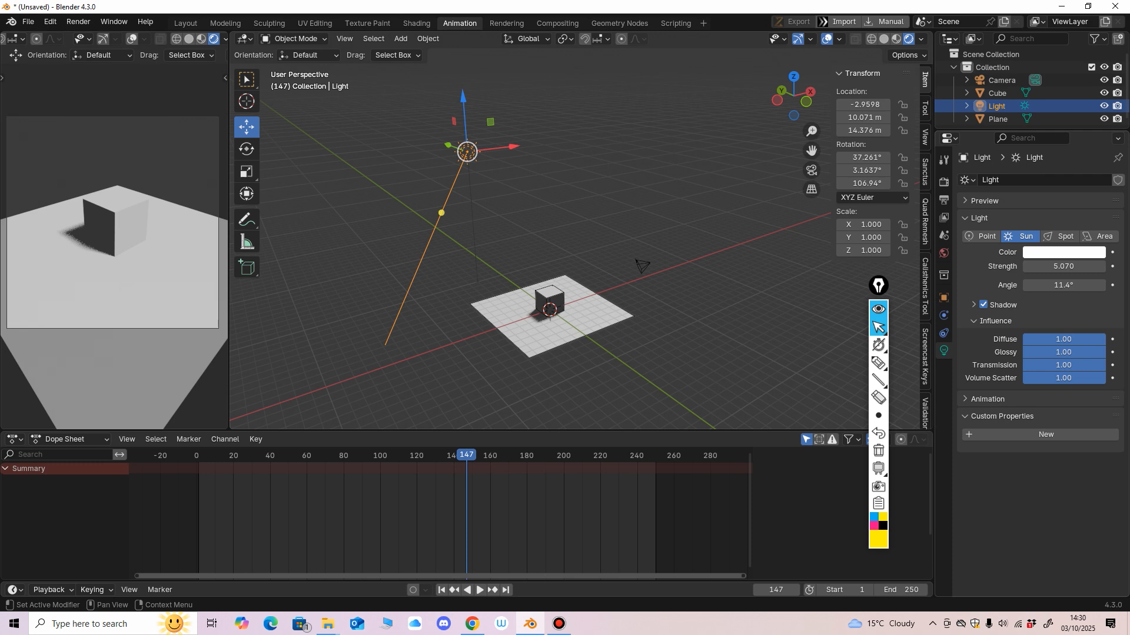
Change the sun's colour from white to a strong yellow.
{"action": "left_click", "coordinate": [1063, 252]}
{"action": "left_click_drag", "start_coordinate": [1034, 106], "coordinate": [1004, 126]}
{"action": "mouse_move", "coordinate": [611, 253]}
{"action": "middle_mouse_down", "text": "shift"}
{"action": "mouse_move", "coordinate": [636, 248]}
{"action": "mouse_move", "coordinate": [630, 258]}
{"action": "mouse_move", "coordinate": [631, 247]}
{"action": "middle_mouse_up", "text": "shift"}
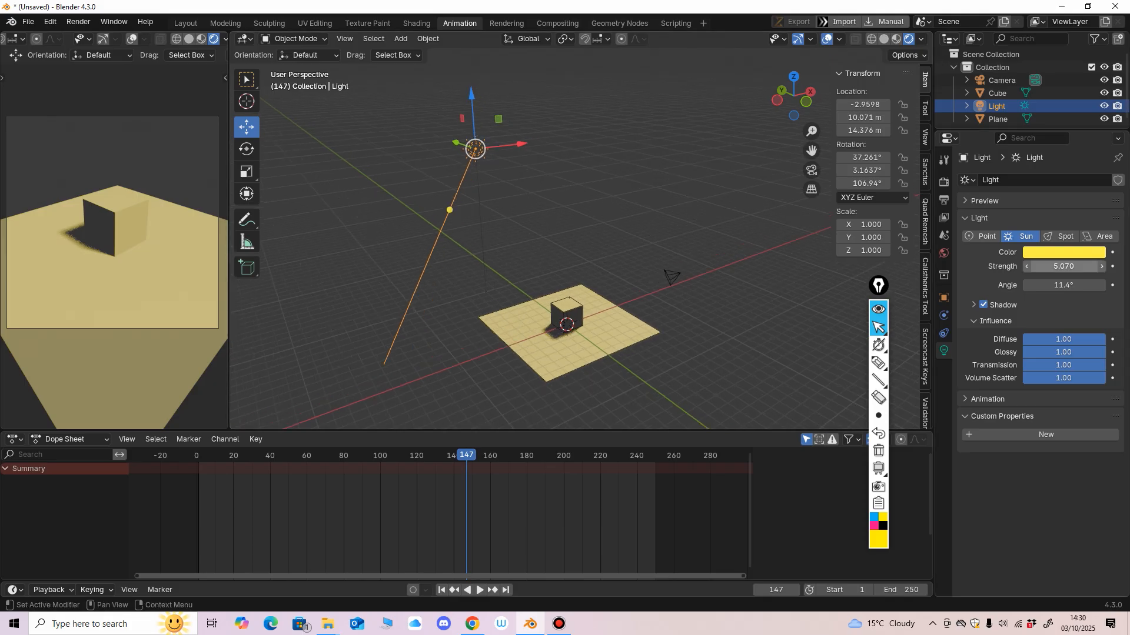
Try a strength of 100 for the yellow sun and reduce it to 10.
{"action": "left_click", "coordinate": [1064, 267]}
{"action": "type", "text": "100"}
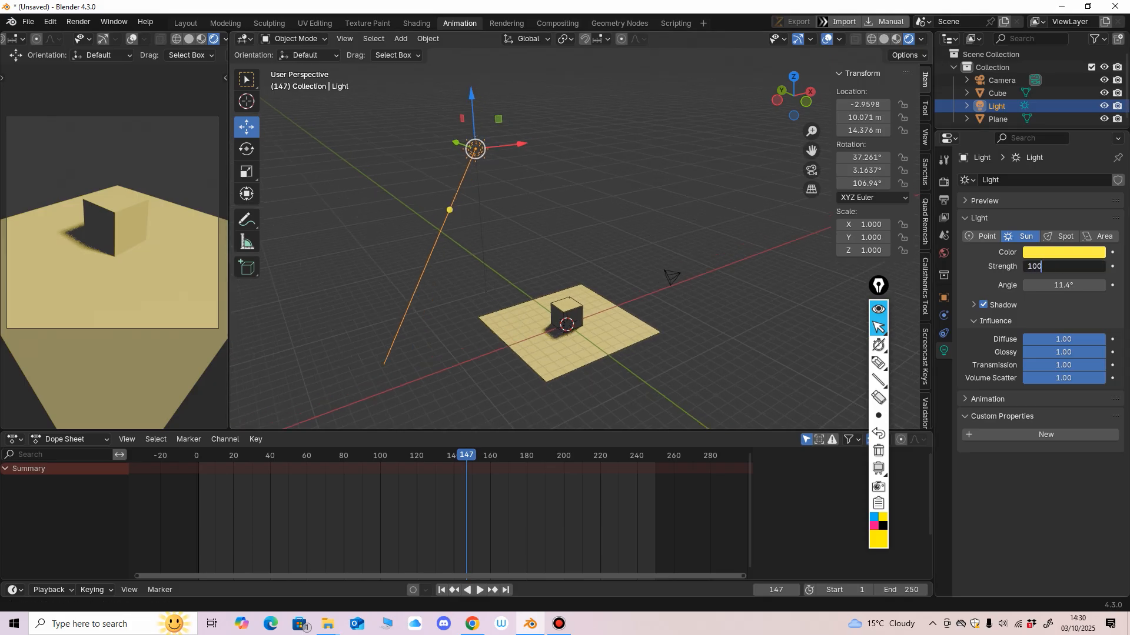
{"action": "key", "text": "Return"}
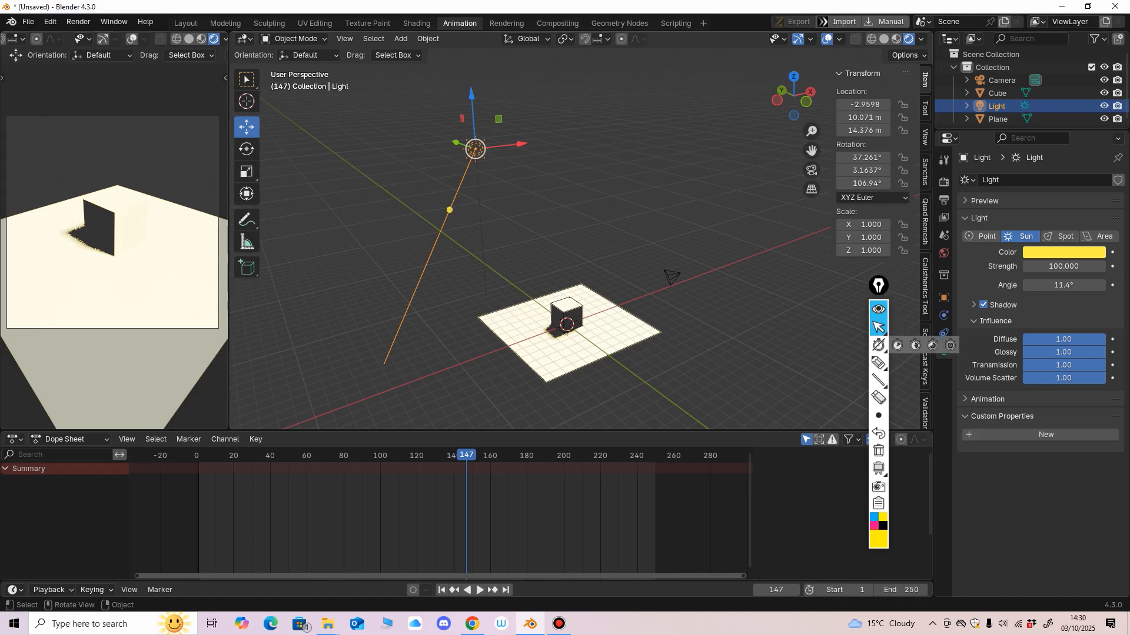
{"action": "left_click", "coordinate": [1064, 267]}
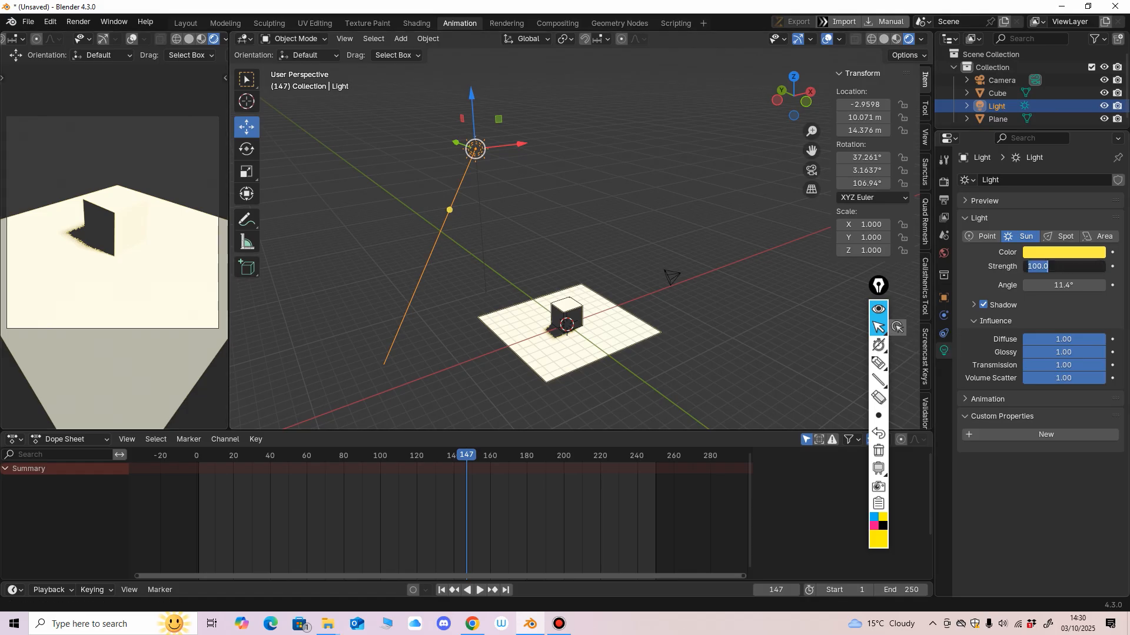
{"action": "type", "text": "10"}
{"action": "key", "text": "Return"}
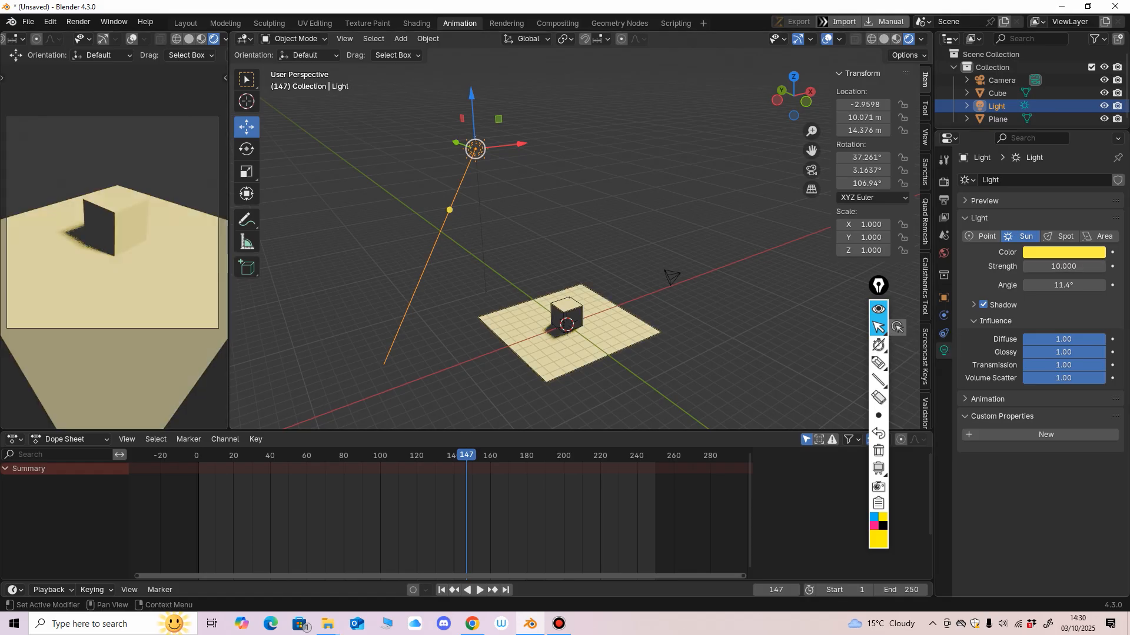
Lighten the sun's colour to a pale cream and set its angle to 20.2°.
{"action": "left_click", "coordinate": [1059, 253]}
{"action": "left_click_drag", "start_coordinate": [1008, 123], "coordinate": [1027, 113]}
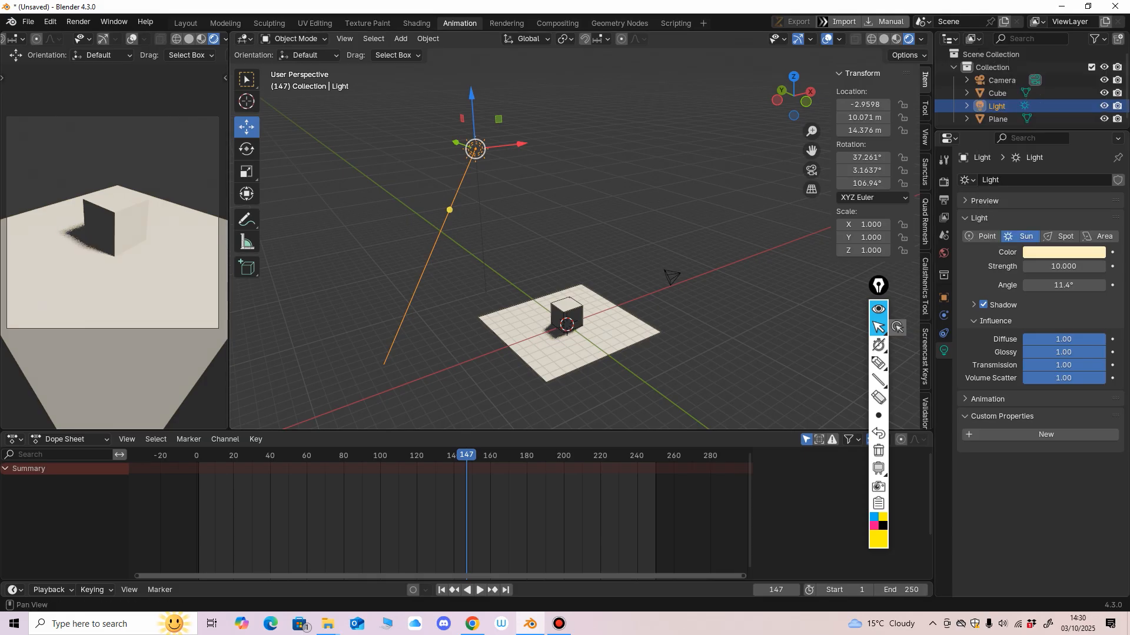
{"action": "mouse_move", "coordinate": [1065, 285]}
{"action": "left_mouse_down"}
{"action": "mouse_move", "coordinate": [1089, 286]}
{"action": "mouse_move", "coordinate": [1036, 285]}
{"action": "mouse_move", "coordinate": [1127, 285]}
{"action": "mouse_move", "coordinate": [1026, 286]}
{"action": "left_mouse_up"}
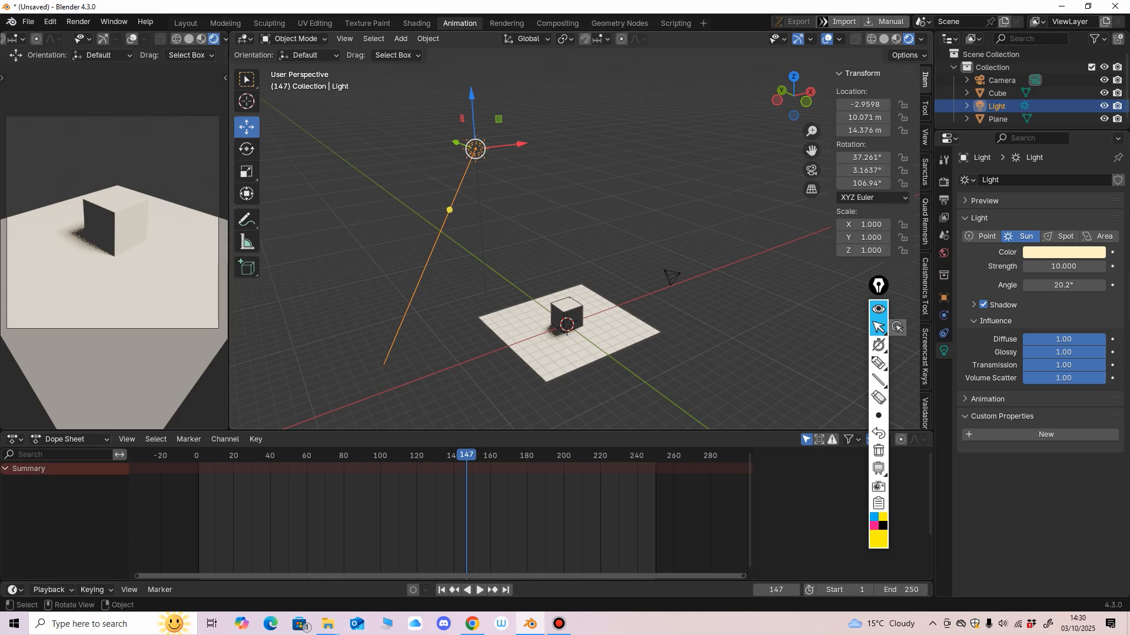
Set the sun light's angle to 10°.
{"action": "left_click", "coordinate": [1064, 285]}
{"action": "type", "text": "10"}
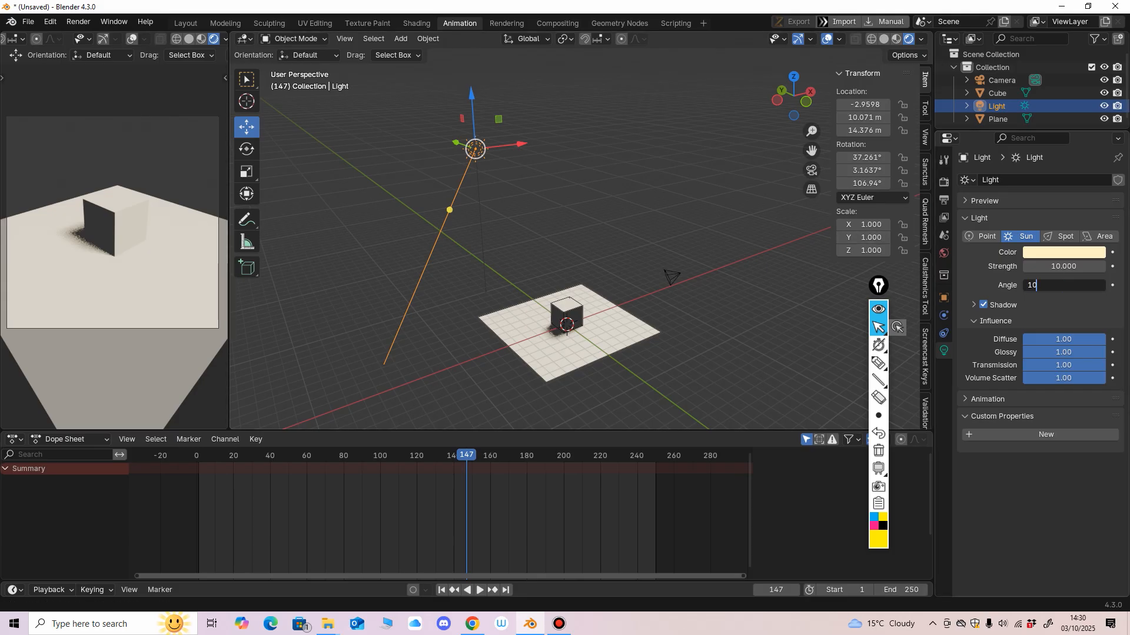
{"action": "key", "text": "Return"}
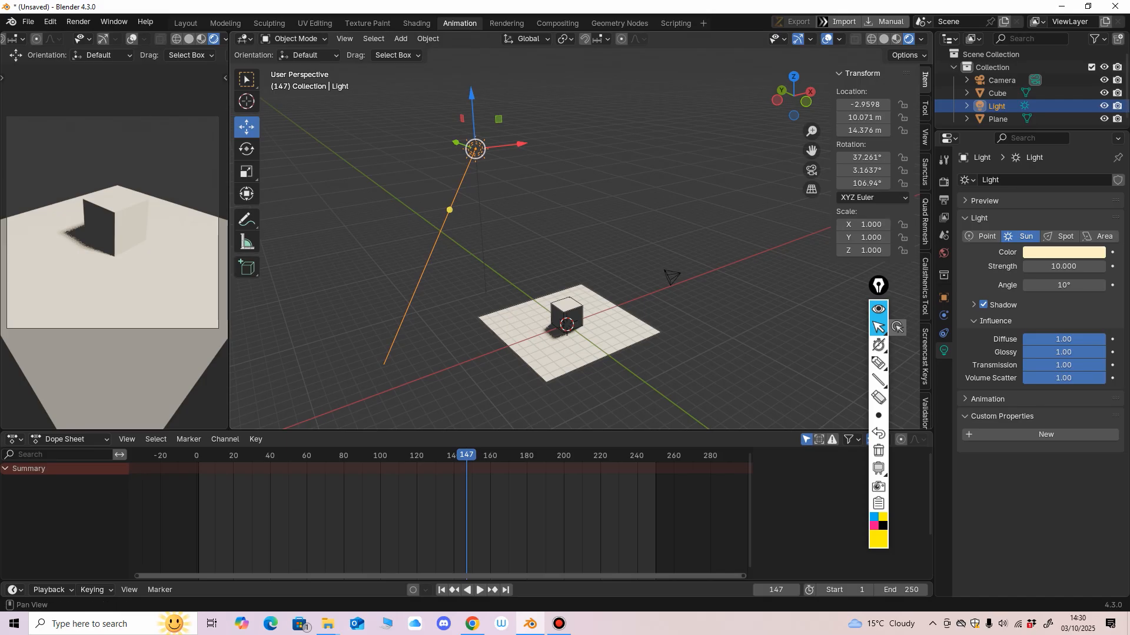
Change the light to a Spot and rotate its cone towards the cube, to about X -0.6°, Y 38° and Z 106.6°.
{"action": "left_click", "coordinate": [1059, 236]}
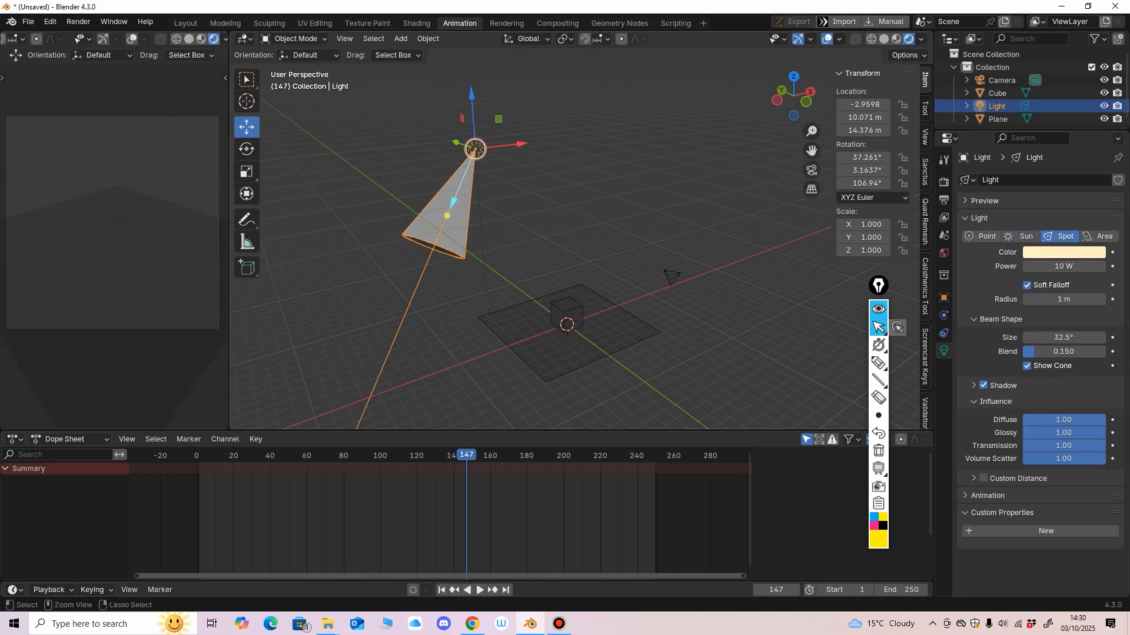
{"action": "scroll", "coordinate": [589, 247], "scroll_direction": "down", "scroll_amount": 2}
{"action": "middle_click_drag", "start_coordinate": [588, 247], "coordinate": [589, 253]}
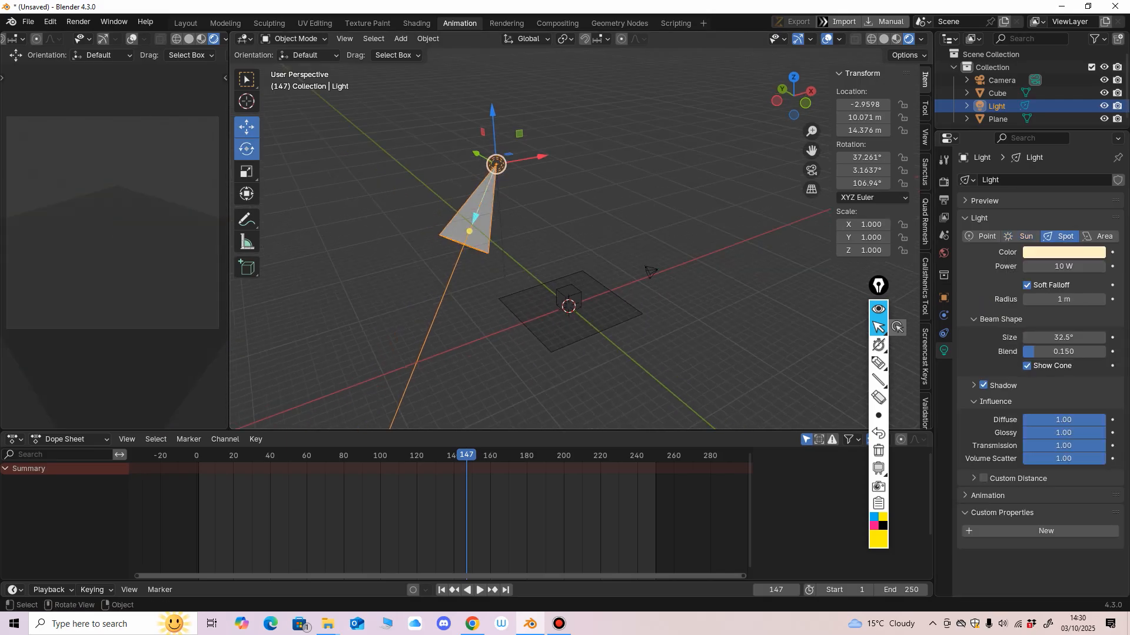
{"action": "left_click", "coordinate": [247, 148]}
{"action": "middle_click_drag", "start_coordinate": [377, 171], "coordinate": [381, 175]}
{"action": "left_click_drag", "start_coordinate": [450, 151], "coordinate": [414, 218]}
{"action": "middle_click_drag", "start_coordinate": [447, 229], "coordinate": [273, 200]}
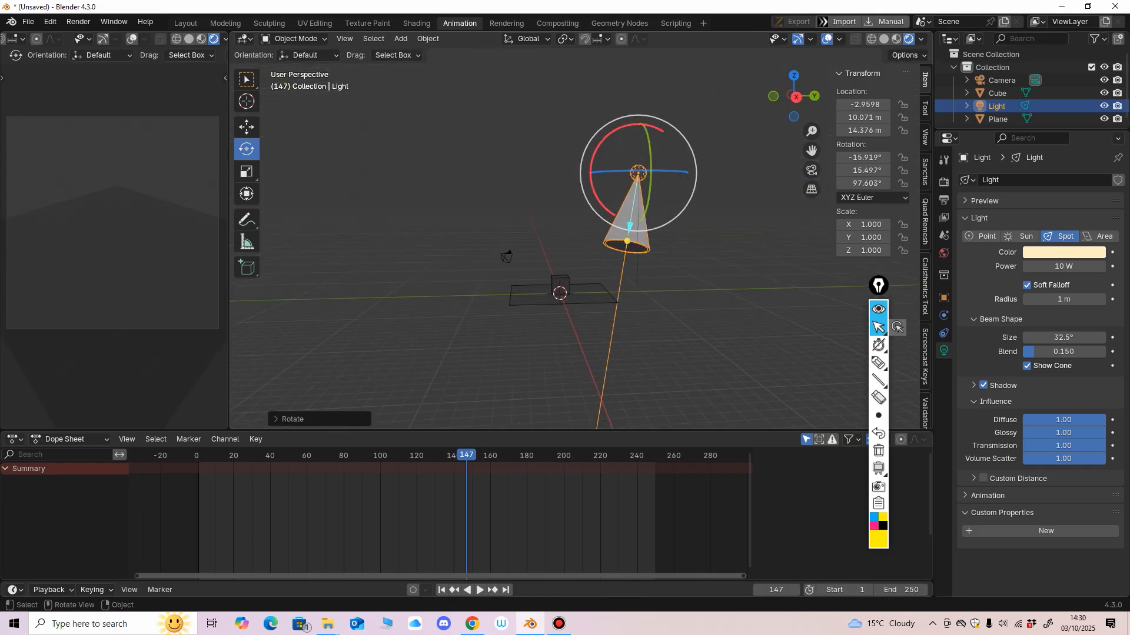
{"action": "left_click_drag", "start_coordinate": [593, 191], "coordinate": [591, 169]}
{"action": "middle_click_drag", "start_coordinate": [589, 171], "coordinate": [765, 220]}
{"action": "scroll", "coordinate": [751, 198], "scroll_direction": "up", "scroll_amount": 1}
{"action": "left_click_drag", "start_coordinate": [419, 159], "coordinate": [424, 145]}
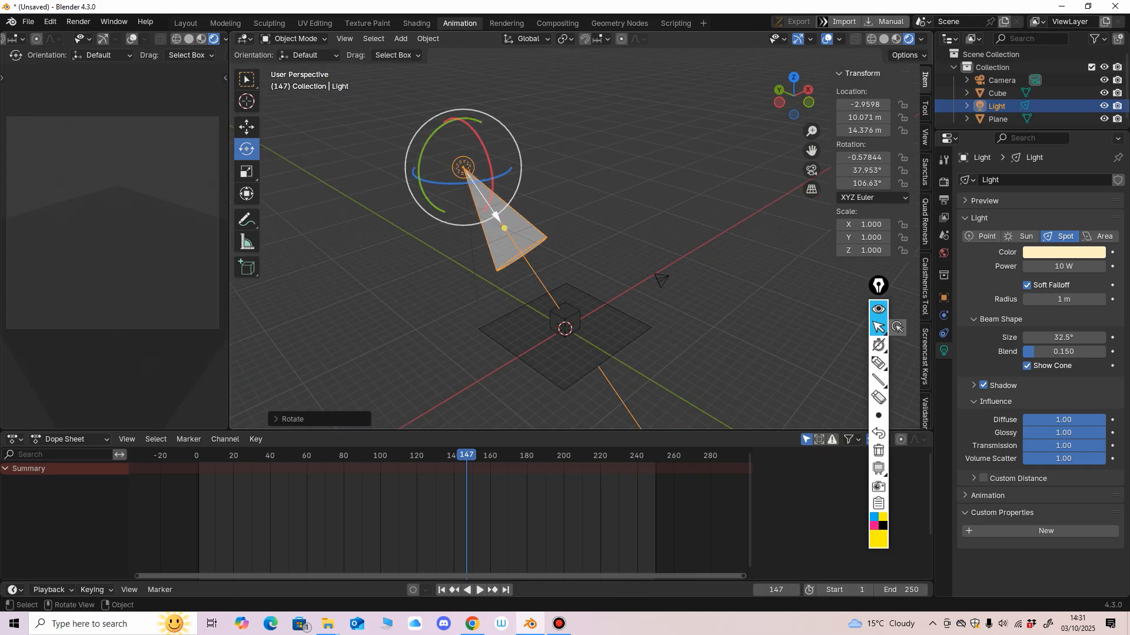
Fine-tune the spot light's aim at the cube, ending at a rotation of about X 3.8°, Y 38.3° and Z 114°.
{"action": "mouse_move", "coordinate": [497, 217]}
{"action": "middle_mouse_down"}
{"action": "mouse_move", "coordinate": [511, 243]}
{"action": "mouse_move", "coordinate": [484, 213]}
{"action": "middle_mouse_up"}
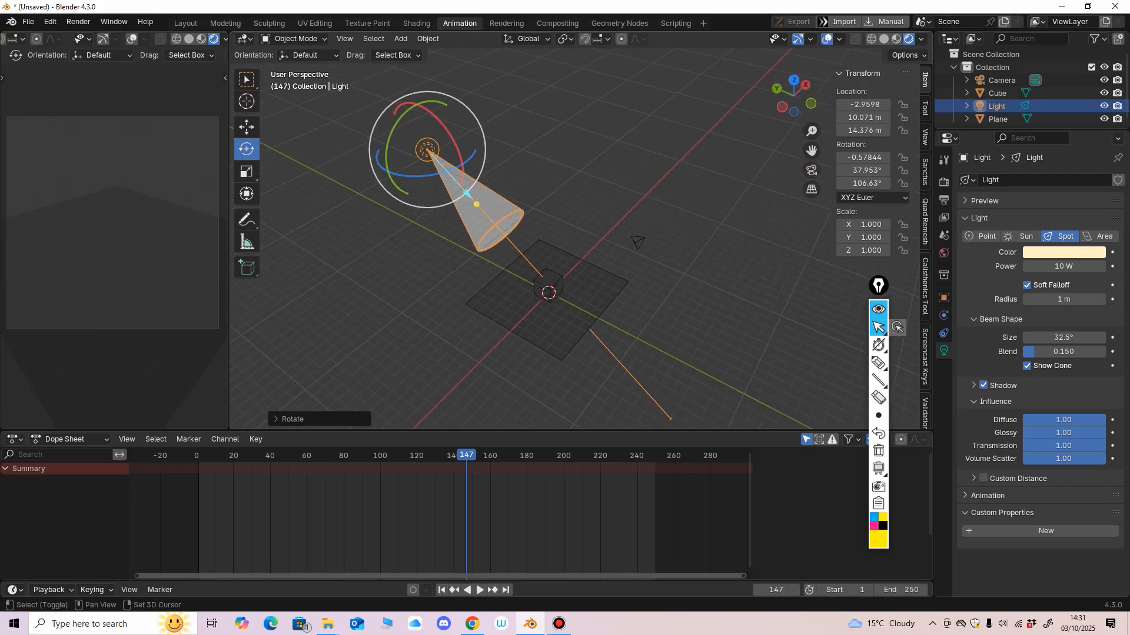
{"action": "mouse_move", "coordinate": [475, 204]}
{"action": "left_mouse_down"}
{"action": "mouse_move", "coordinate": [496, 175]}
{"action": "mouse_move", "coordinate": [469, 210]}
{"action": "mouse_move", "coordinate": [477, 204]}
{"action": "left_mouse_up"}
{"action": "middle_click_drag", "start_coordinate": [477, 204], "coordinate": [503, 175]}
{"action": "scroll", "coordinate": [504, 175], "scroll_direction": "down", "scroll_amount": 1}
{"action": "mouse_move", "coordinate": [464, 156]}
{"action": "left_mouse_down"}
{"action": "mouse_move", "coordinate": [439, 171]}
{"action": "mouse_move", "coordinate": [481, 120]}
{"action": "mouse_move", "coordinate": [459, 156]}
{"action": "left_mouse_up"}
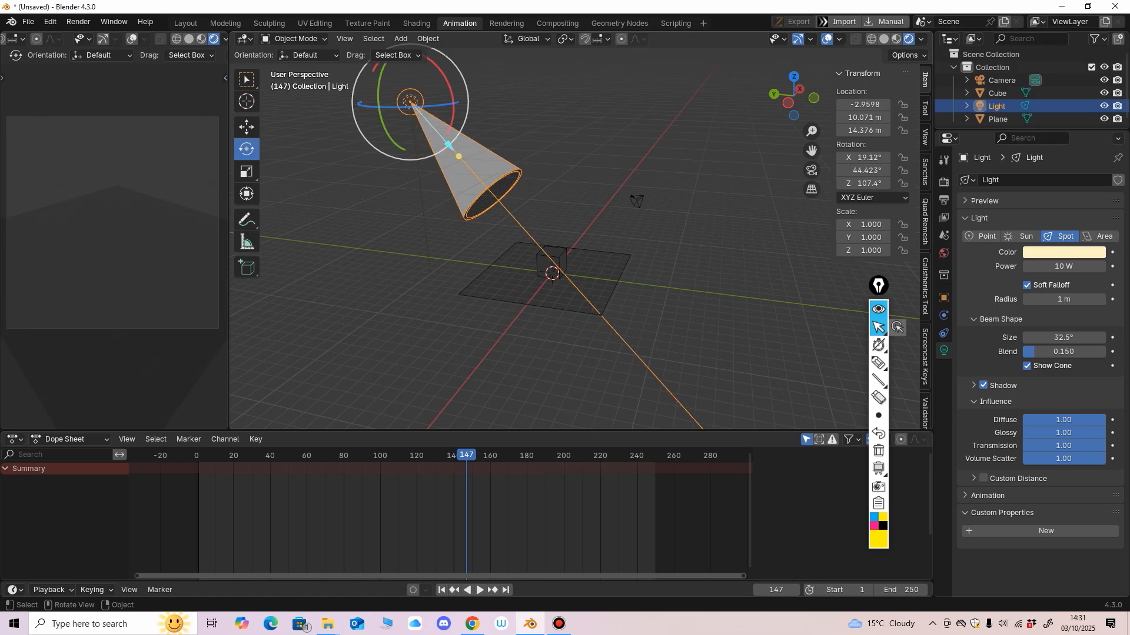
{"action": "middle_click_drag", "start_coordinate": [462, 158], "coordinate": [352, 197]}
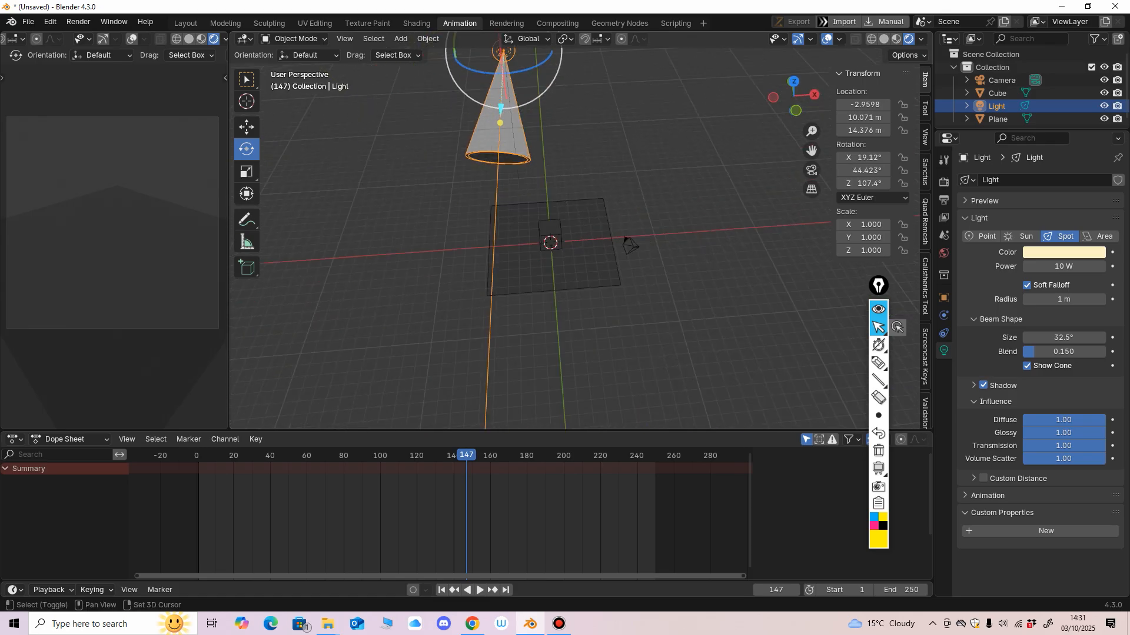
{"action": "left_click_drag", "start_coordinate": [500, 123], "coordinate": [524, 118]}
{"action": "middle_click_drag", "start_coordinate": [524, 118], "coordinate": [620, 74]}
{"action": "left_click_drag", "start_coordinate": [479, 141], "coordinate": [469, 150]}
{"action": "middle_click_drag", "start_coordinate": [469, 150], "coordinate": [329, 255]}
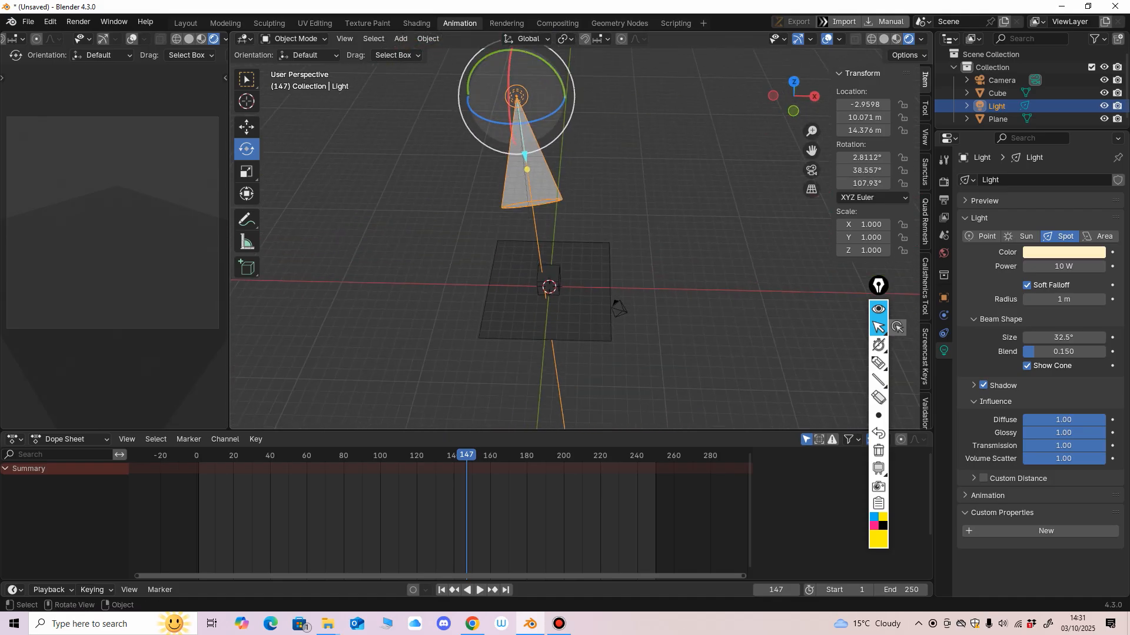
{"action": "left_click_drag", "start_coordinate": [553, 126], "coordinate": [553, 114]}
{"action": "middle_click_drag", "start_coordinate": [553, 114], "coordinate": [624, 67]}
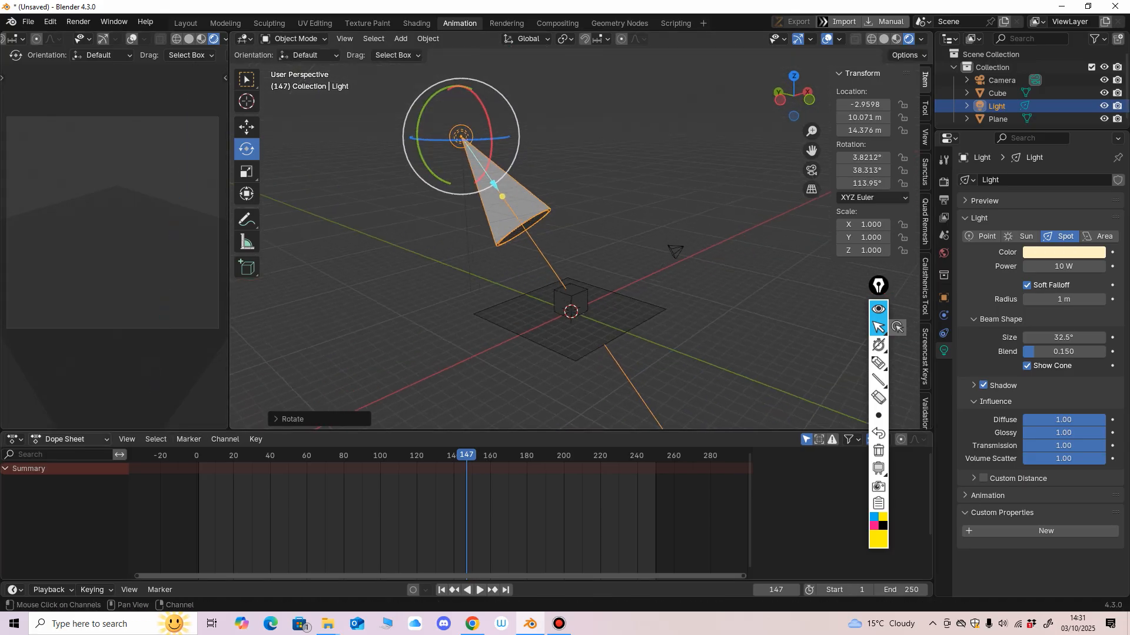
Switch the Dope Sheet editor below the viewport to a Timeline.
{"action": "left_click", "coordinate": [15, 438]}
{"action": "left_click", "coordinate": [182, 487]}
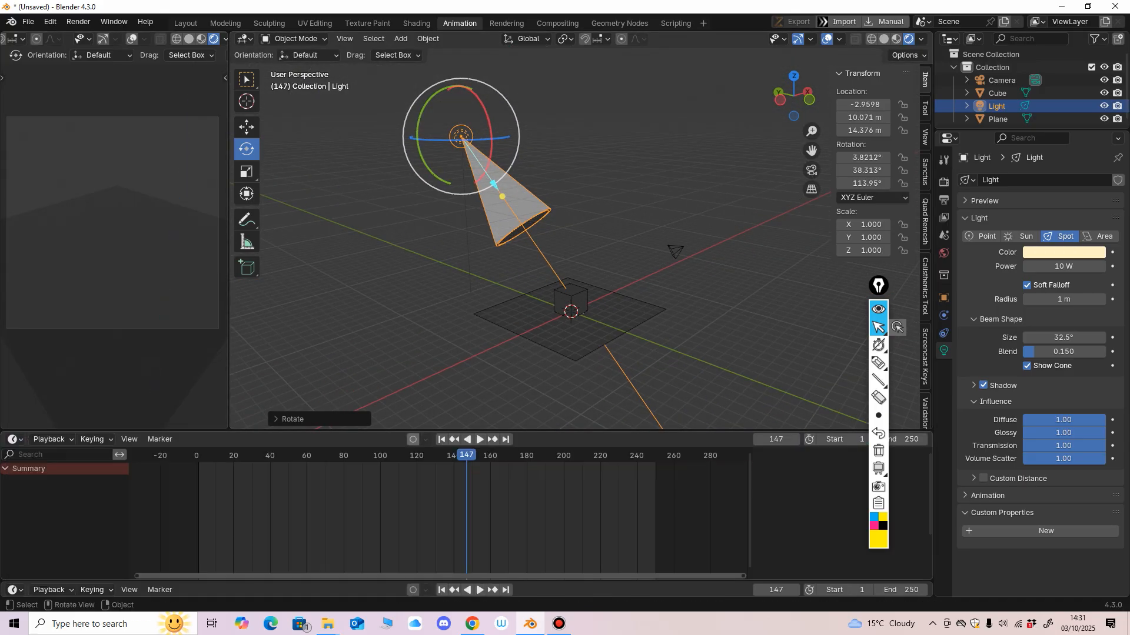
{"action": "left_click", "coordinate": [14, 439]}
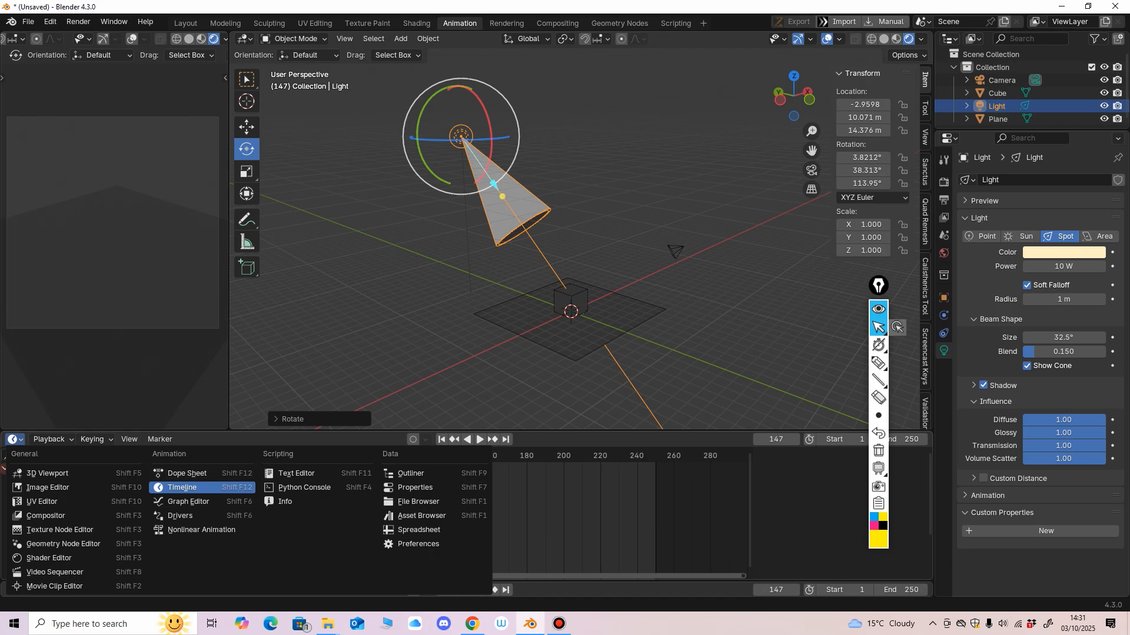
{"action": "left_click", "coordinate": [182, 487]}
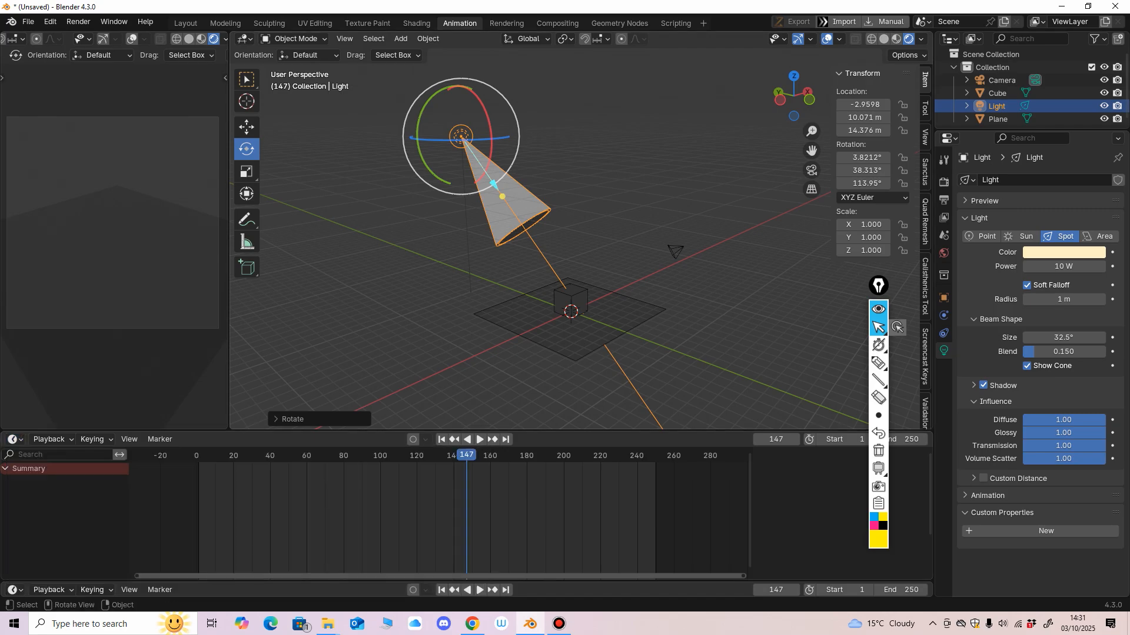
Colour the spot light a strong blue (#4CABFF) and try powers of 500 W and 1200 W.
{"action": "mouse_move", "coordinate": [635, 236]}
{"action": "middle_mouse_down", "text": "shift"}
{"action": "mouse_move", "coordinate": [658, 244]}
{"action": "mouse_move", "coordinate": [627, 245]}
{"action": "middle_mouse_up", "text": "shift"}
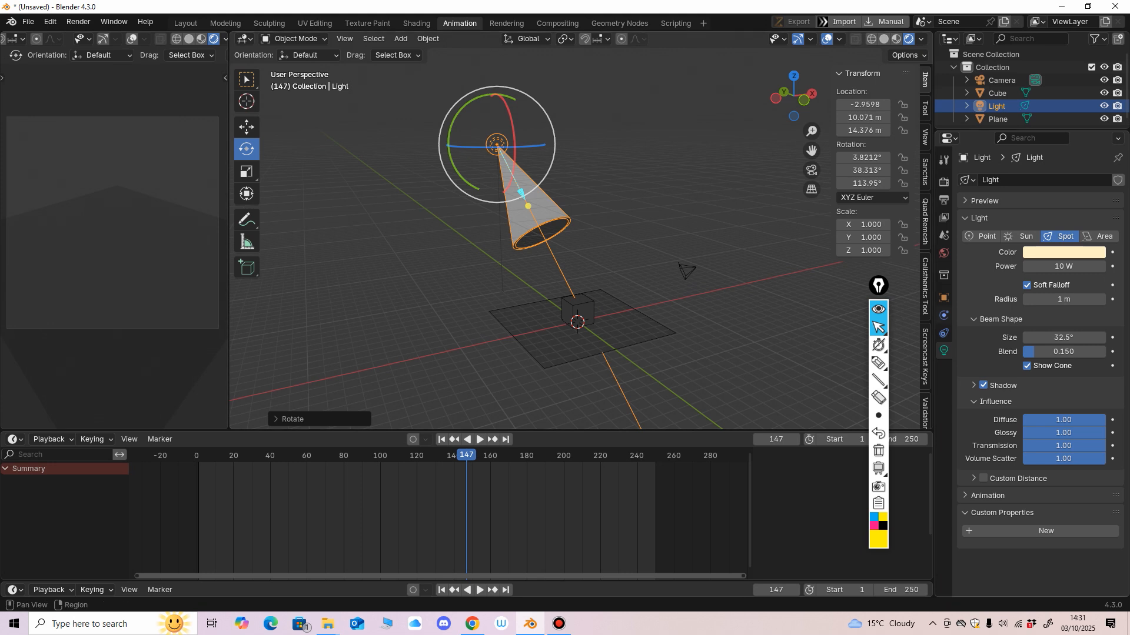
{"action": "left_click", "coordinate": [1064, 266]}
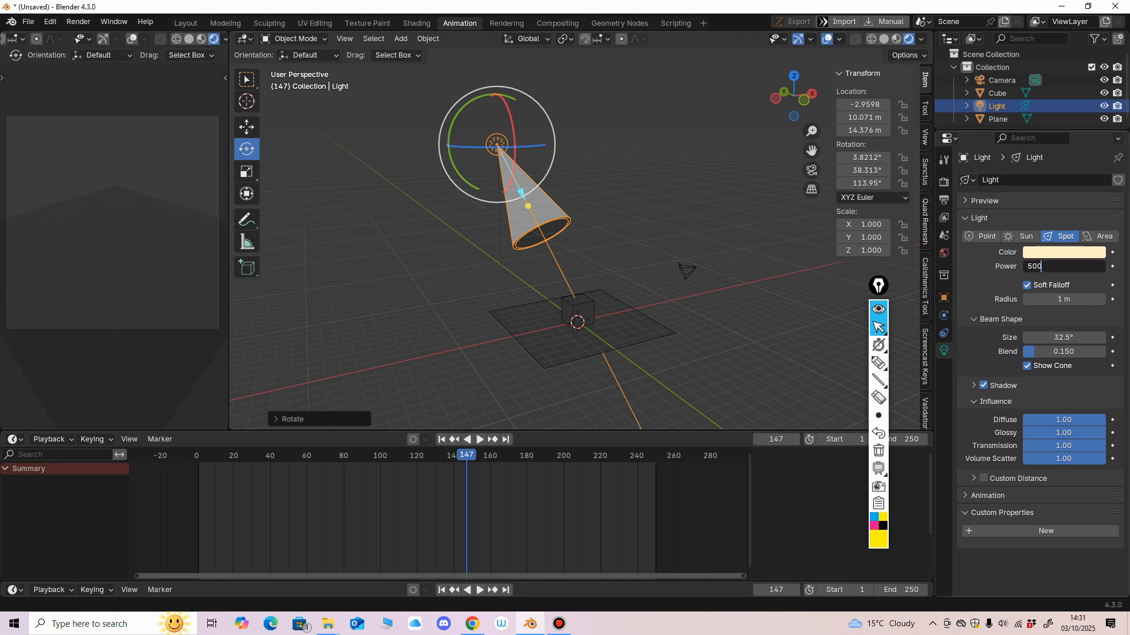
{"action": "key", "text": "Return"}
{"action": "middle_click_drag", "start_coordinate": [647, 247], "coordinate": [656, 248]}
{"action": "left_click", "coordinate": [1063, 252]}
{"action": "left_click_drag", "start_coordinate": [1026, 112], "coordinate": [1053, 74]}
{"action": "left_click", "coordinate": [1059, 266]}
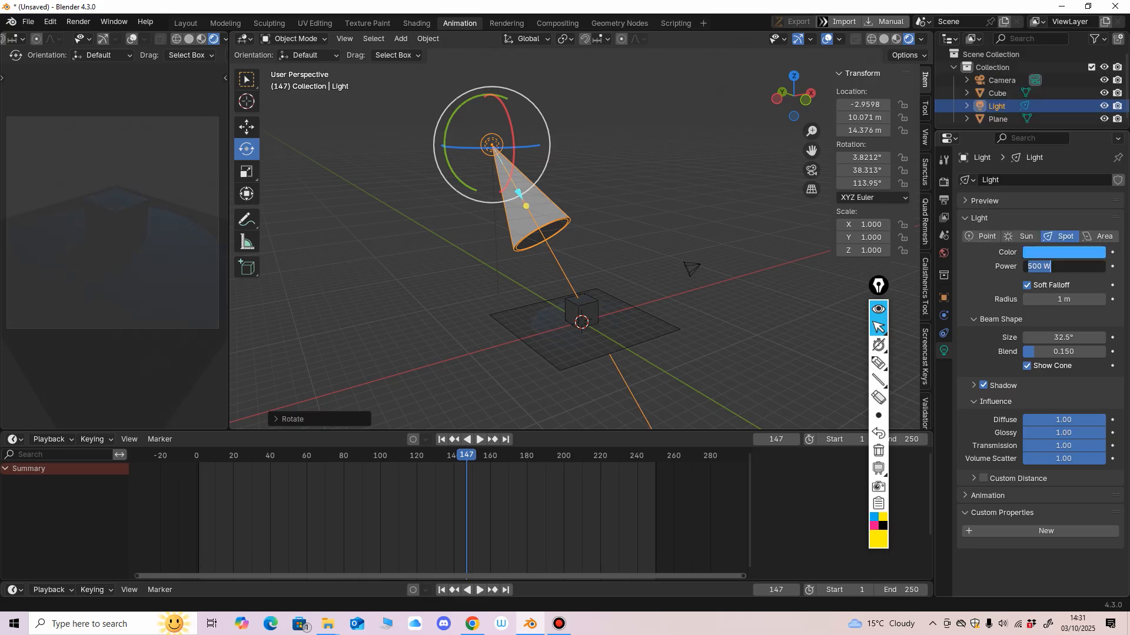
{"action": "key", "text": "Return"}
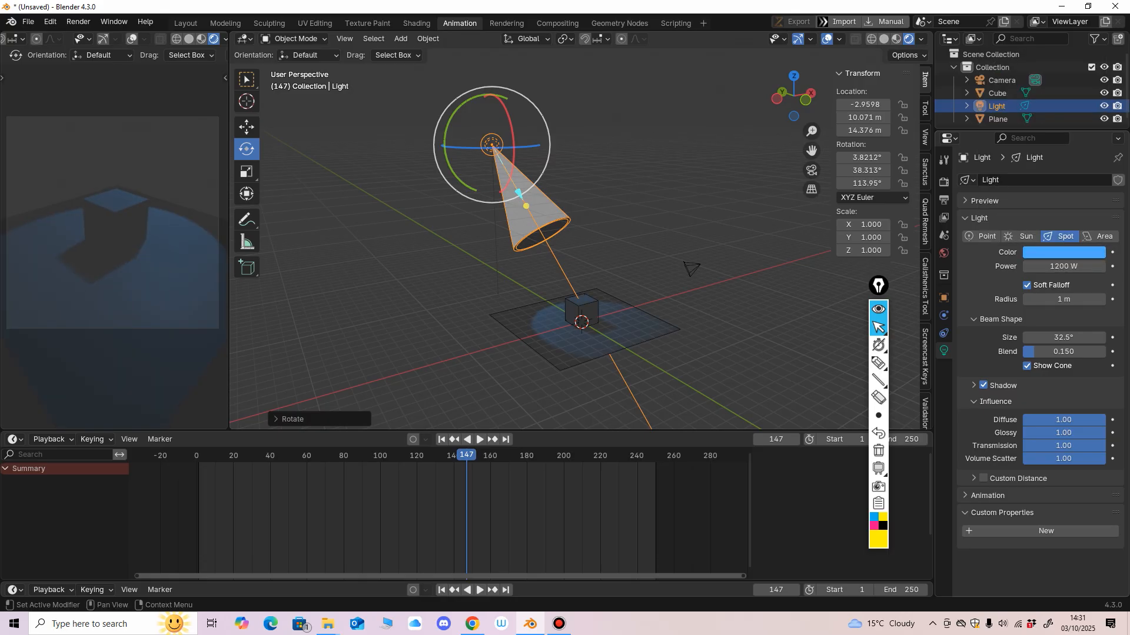
Lighten the spot light's colour to a pale blue.
{"action": "middle_click_drag", "start_coordinate": [520, 212], "coordinate": [500, 239]}
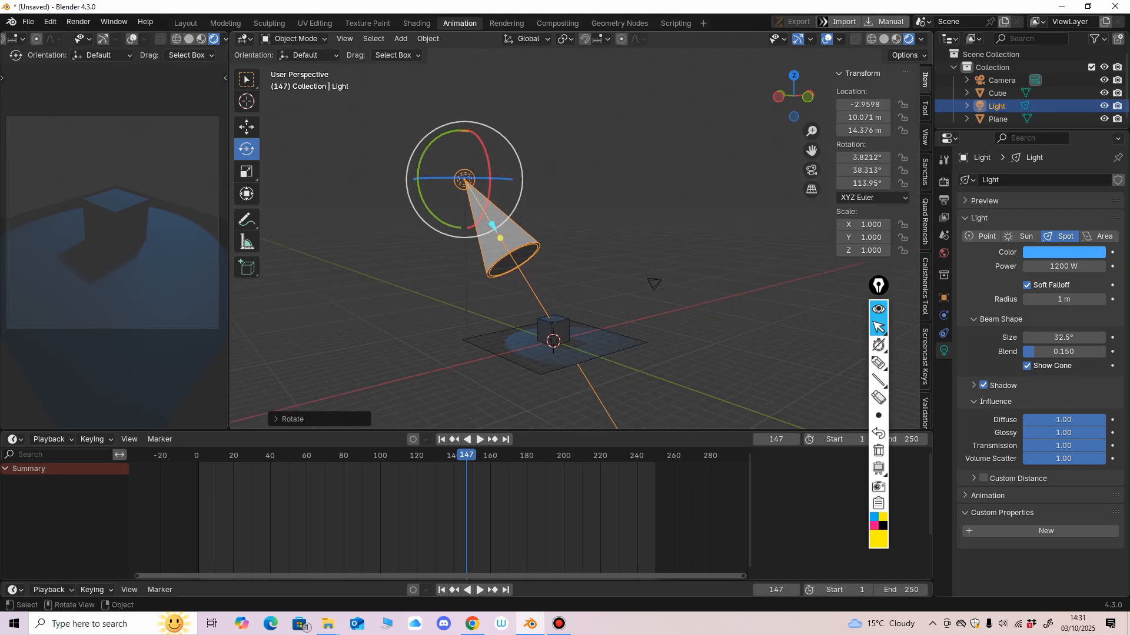
{"action": "left_click", "coordinate": [1063, 252]}
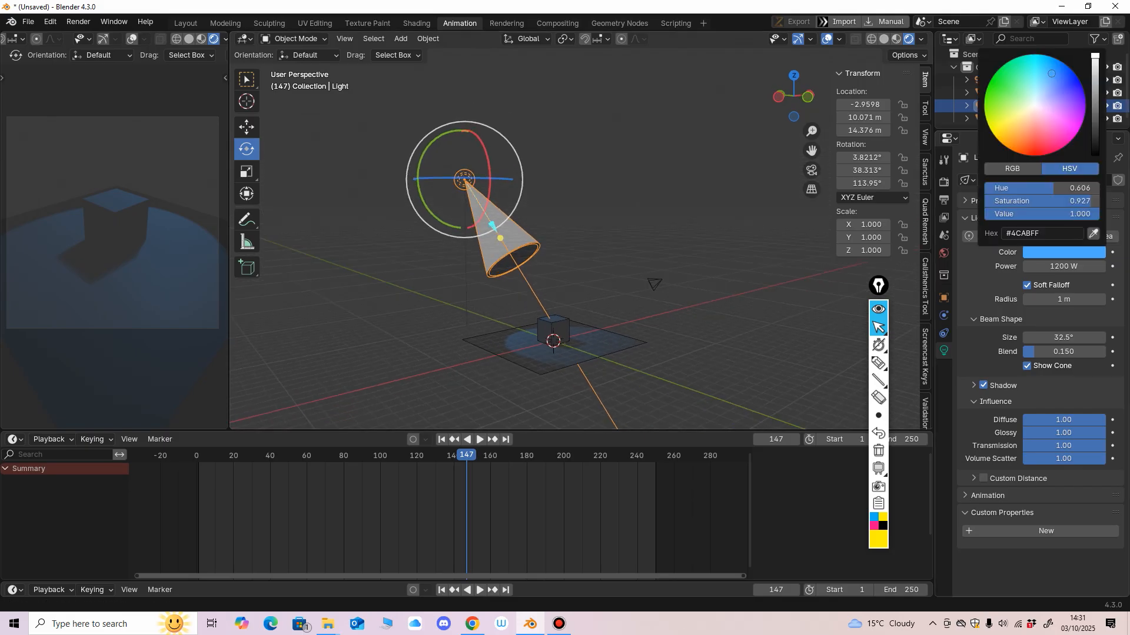
{"action": "left_click_drag", "start_coordinate": [1051, 73], "coordinate": [1036, 88]}
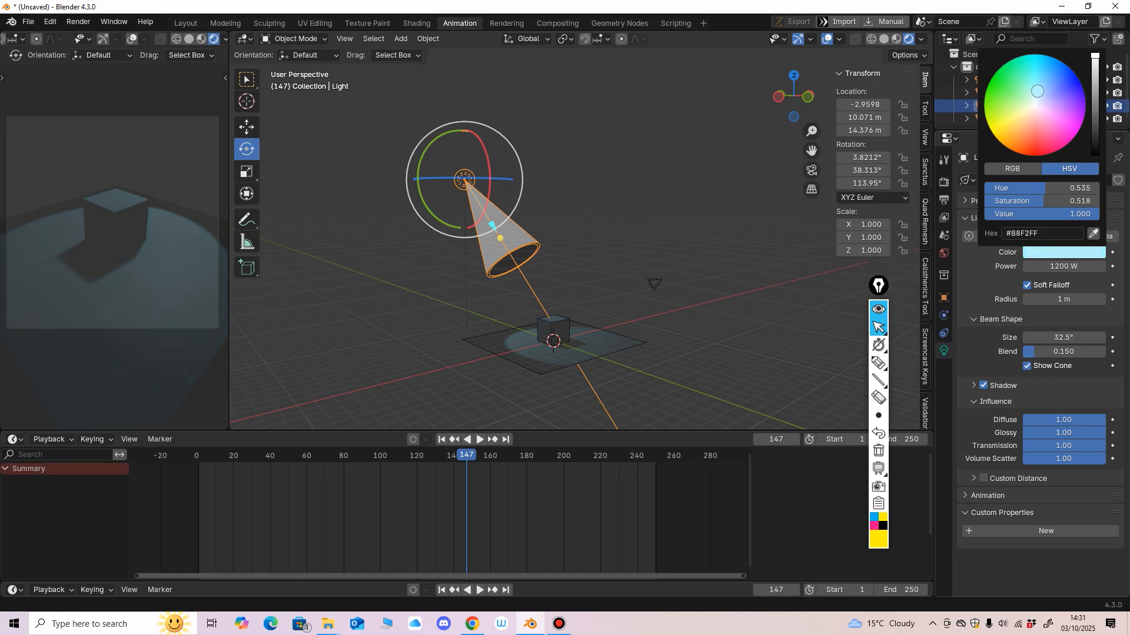
{"action": "left_click_drag", "start_coordinate": [1036, 93], "coordinate": [1039, 93]}
{"action": "middle_click_drag", "start_coordinate": [700, 294], "coordinate": [704, 291]}
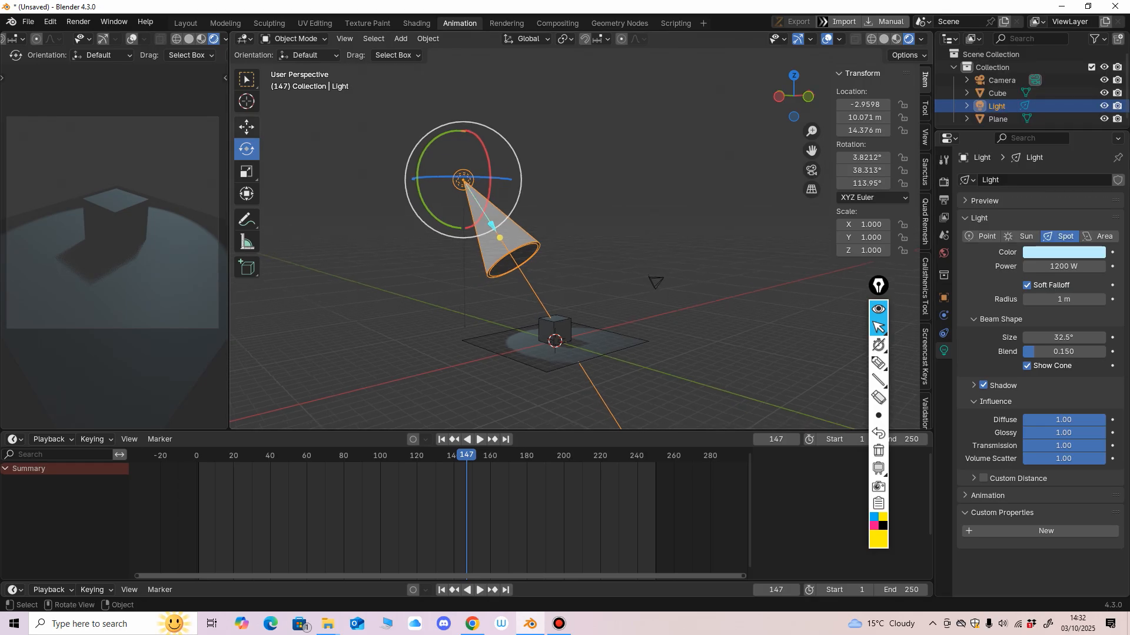
Raise the spot light to a height of about 20.3 m, then bring it to about X -2.2 m and Z 15.6 m.
{"action": "left_click", "coordinate": [246, 127]}
{"action": "left_click_drag", "start_coordinate": [463, 127], "coordinate": [463, 66]}
{"action": "scroll", "coordinate": [470, 82], "scroll_direction": "down", "scroll_amount": 4}
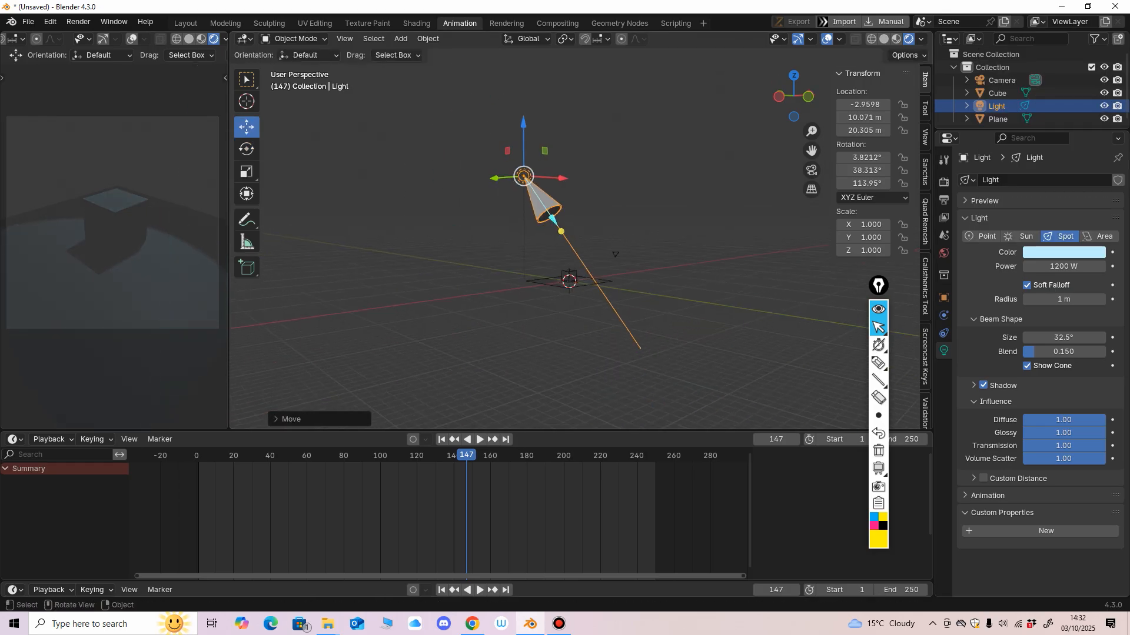
{"action": "left_click_drag", "start_coordinate": [562, 179], "coordinate": [556, 179]}
{"action": "middle_click_drag", "start_coordinate": [556, 181], "coordinate": [511, 203]}
{"action": "left_click_drag", "start_coordinate": [578, 167], "coordinate": [592, 167]}
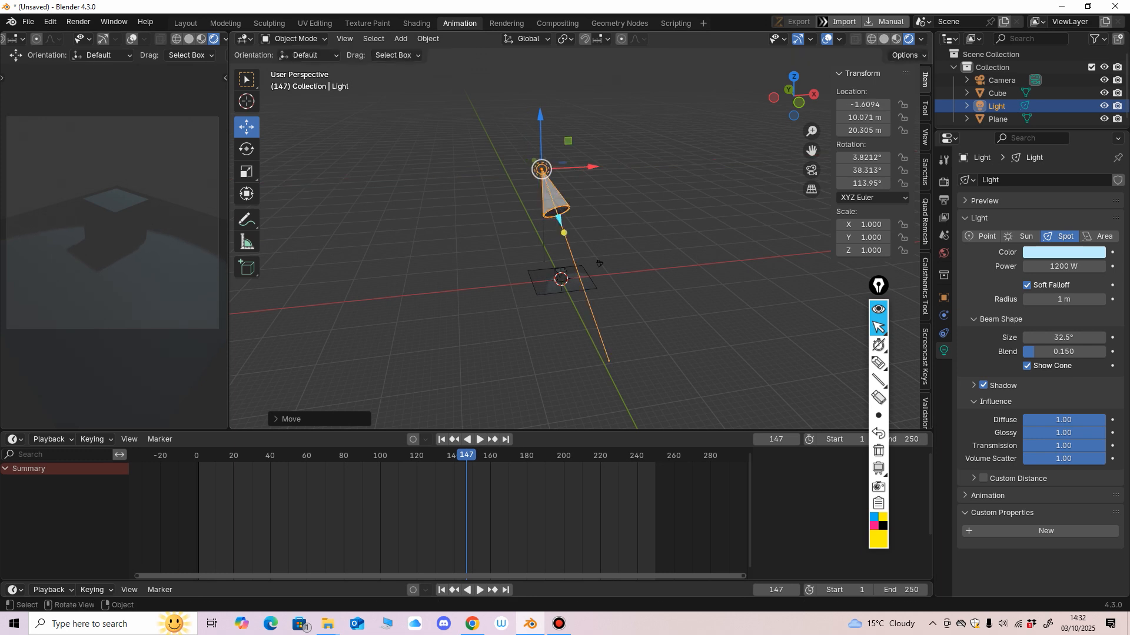
{"action": "mouse_move", "coordinate": [539, 117]}
{"action": "left_mouse_down"}
{"action": "mouse_move", "coordinate": [540, 98]}
{"action": "mouse_move", "coordinate": [540, 155]}
{"action": "mouse_move", "coordinate": [541, 140]}
{"action": "left_mouse_up"}
{"action": "left_click_drag", "start_coordinate": [592, 189], "coordinate": [589, 189]}
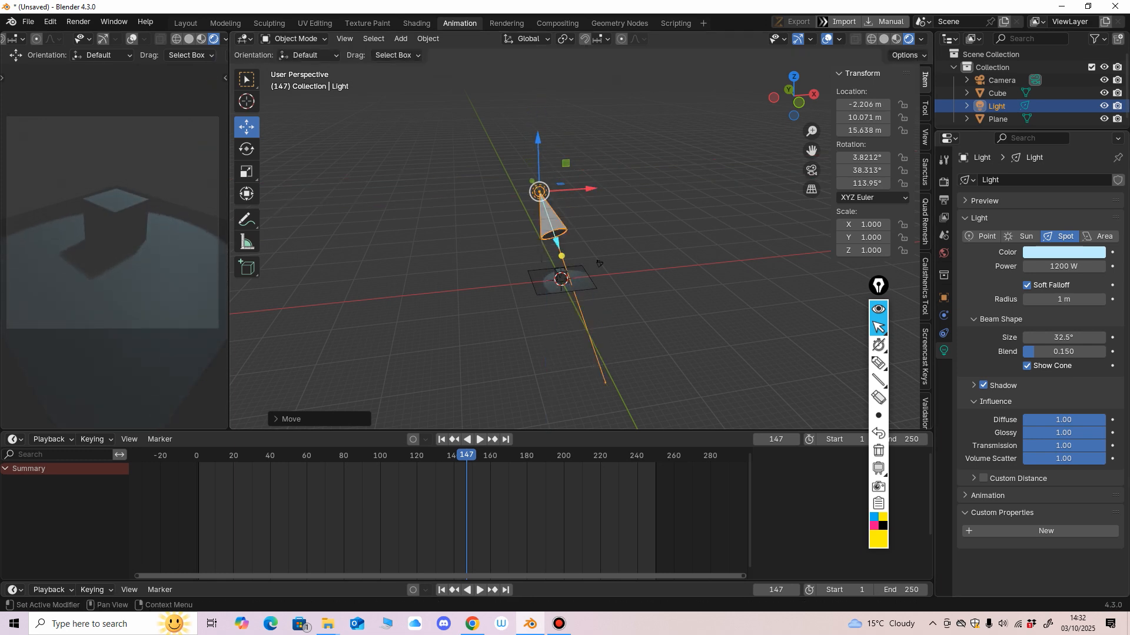
Narrow the spot's beam size to 18.5° and try radii of 3.14 m and 10 m.
{"action": "left_click_drag", "start_coordinate": [1064, 338], "coordinate": [1003, 337]}
{"action": "scroll", "coordinate": [581, 231], "scroll_direction": "up", "scroll_amount": 4}
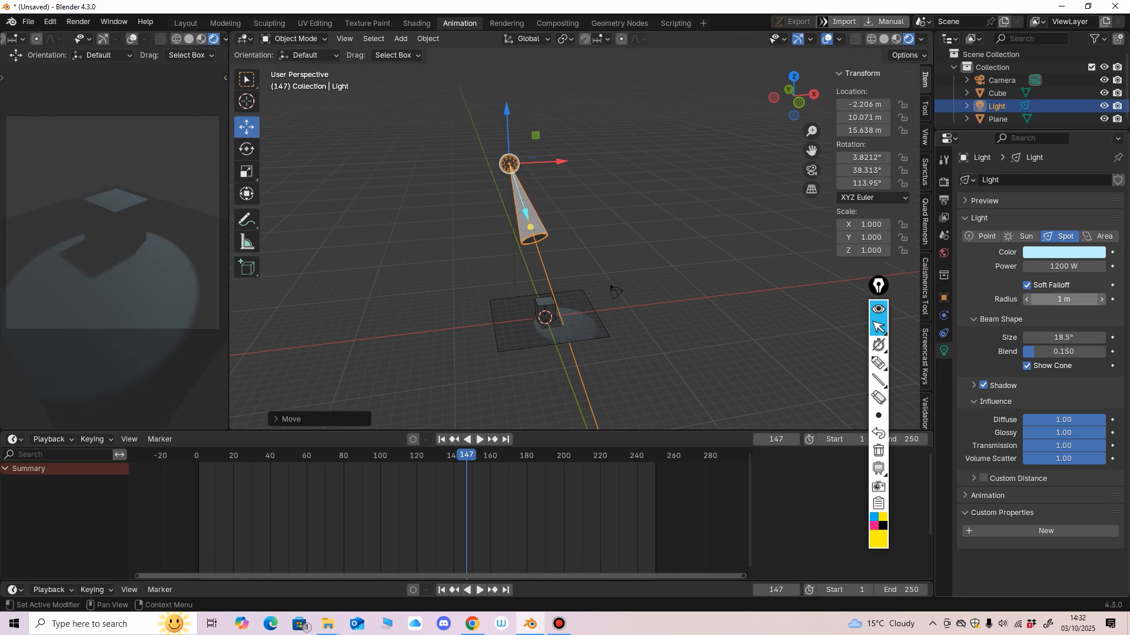
{"action": "left_click_drag", "start_coordinate": [1063, 299], "coordinate": [1106, 299]}
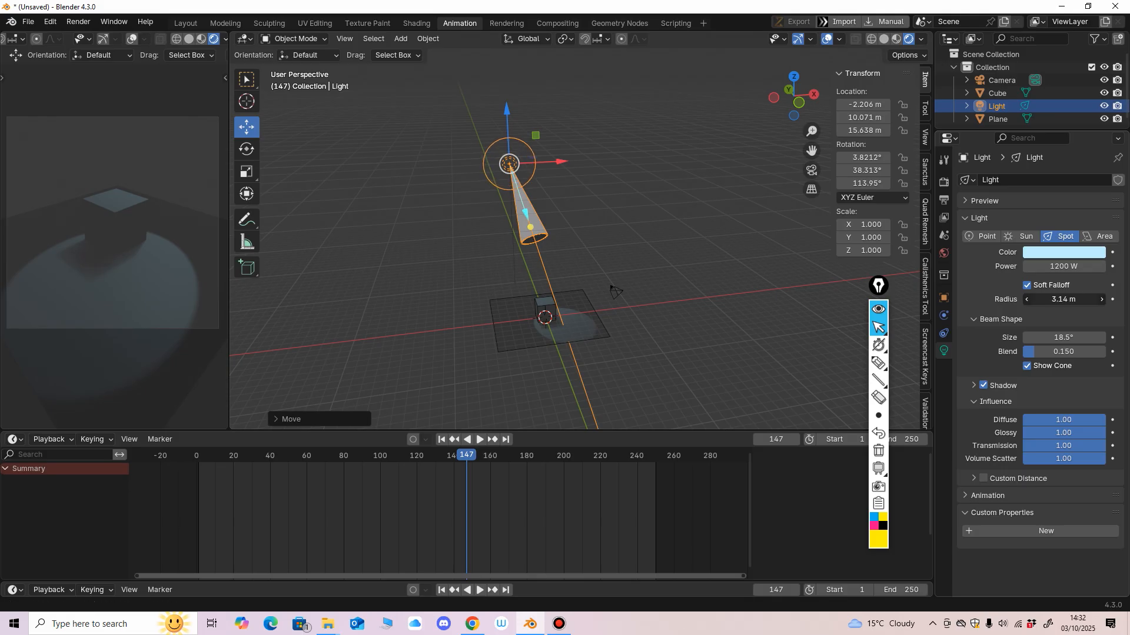
{"action": "double_click", "coordinate": [1063, 300]}
{"action": "type", "text": "10"}
{"action": "key", "text": "Return"}
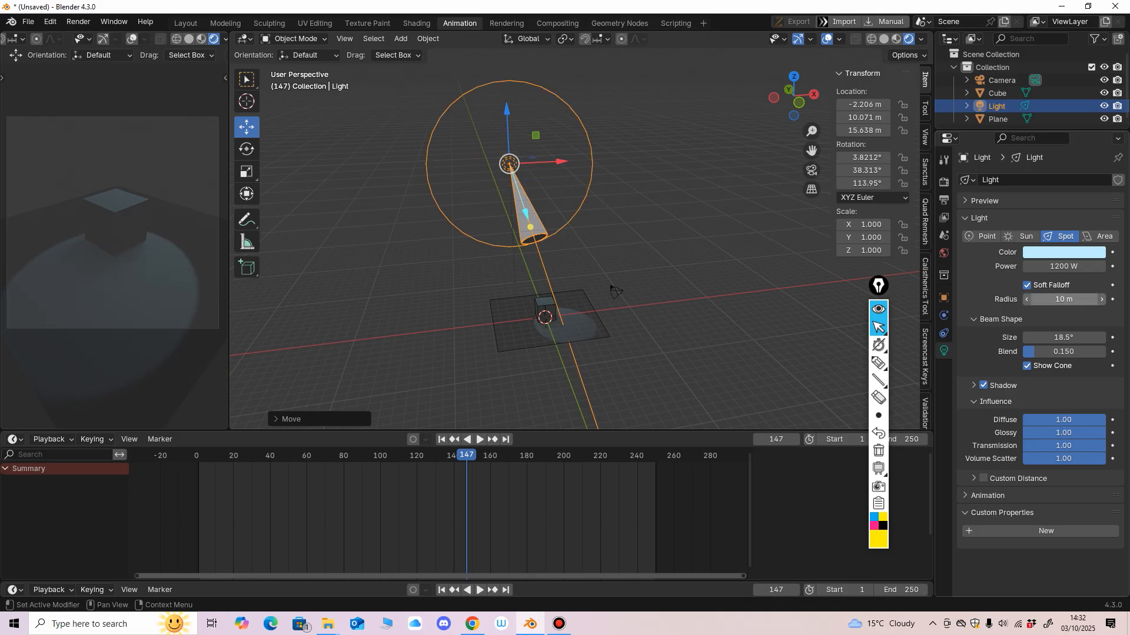
Try scaling the spot light up to about 1.72 and undo the scaling.
{"action": "left_click", "coordinate": [615, 291]}
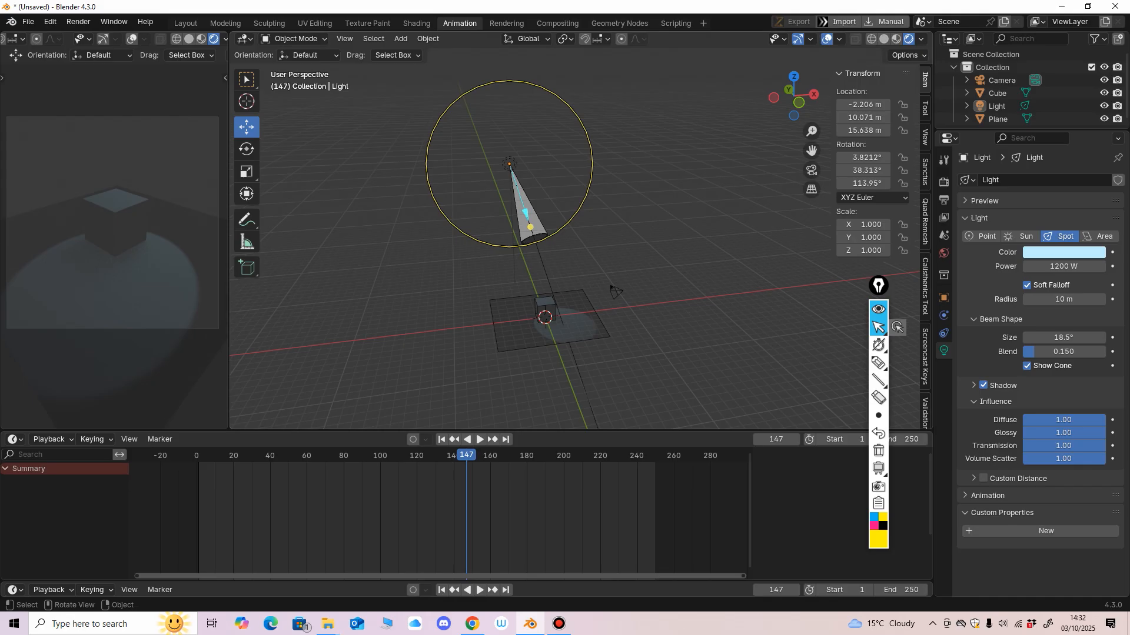
{"action": "left_click", "coordinate": [509, 164]}
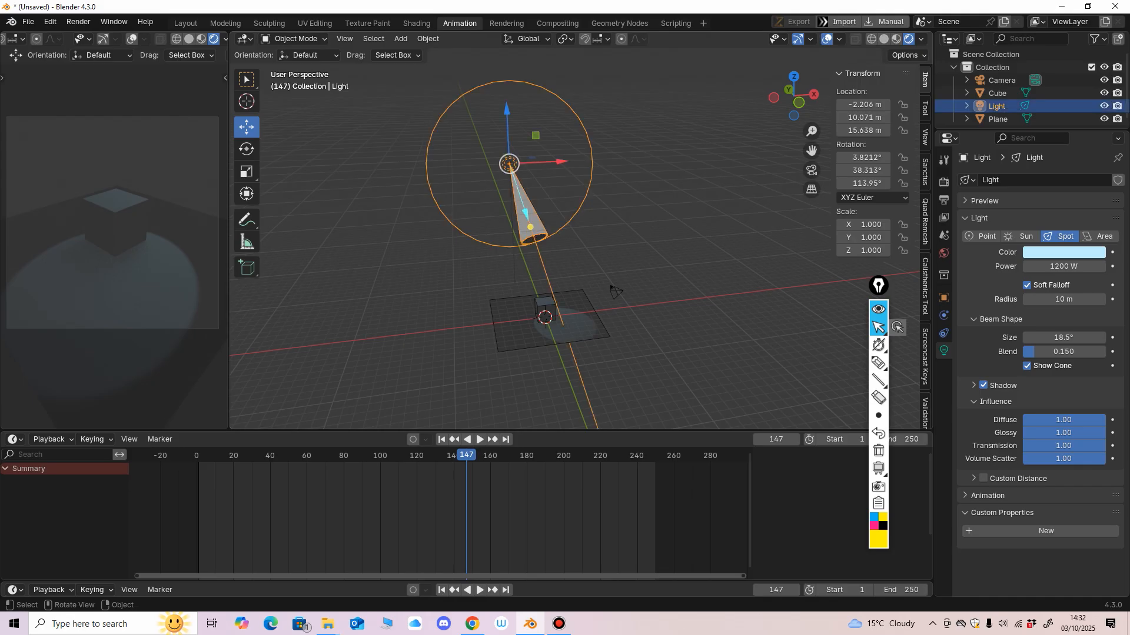
{"action": "left_click", "coordinate": [246, 171]}
{"action": "left_click_drag", "start_coordinate": [543, 197], "coordinate": [545, 198]}
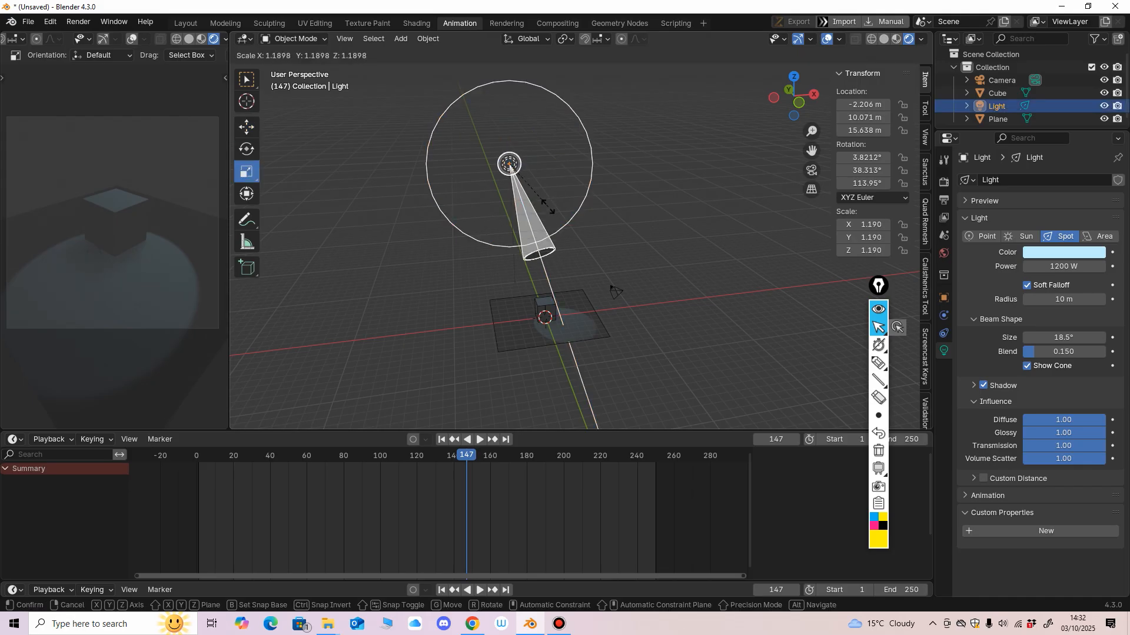
{"action": "key", "text": "Escape"}
{"action": "key", "text": "s"}
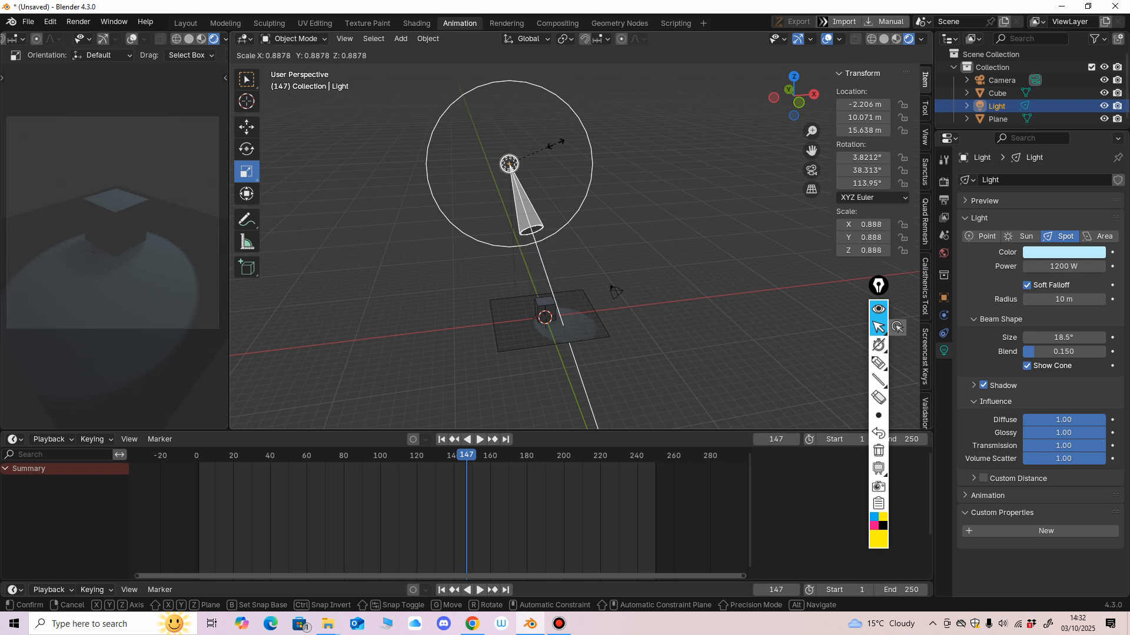
{"action": "left_click", "coordinate": [589, 109]}
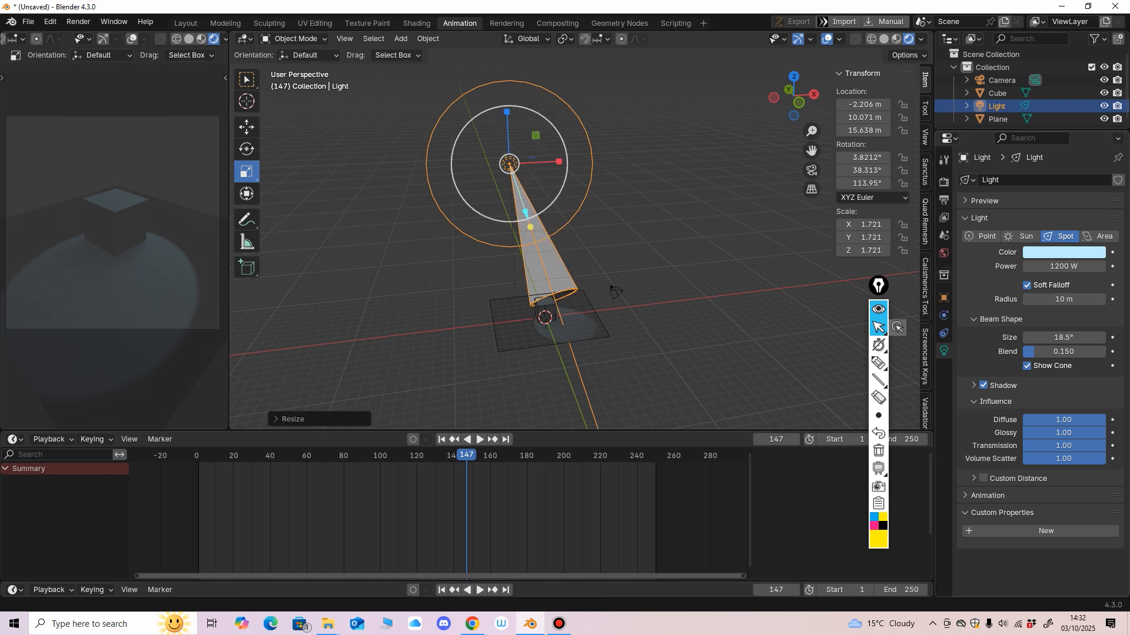
{"action": "key", "text": "ctrl+z"}
Set the spot light's radius to 5 m.
{"action": "mouse_move", "coordinate": [1064, 300]}
{"action": "left_mouse_down"}
{"action": "mouse_move", "coordinate": [1053, 299]}
{"action": "mouse_move", "coordinate": [1063, 299]}
{"action": "left_mouse_up"}
{"action": "left_click", "coordinate": [1063, 300]}
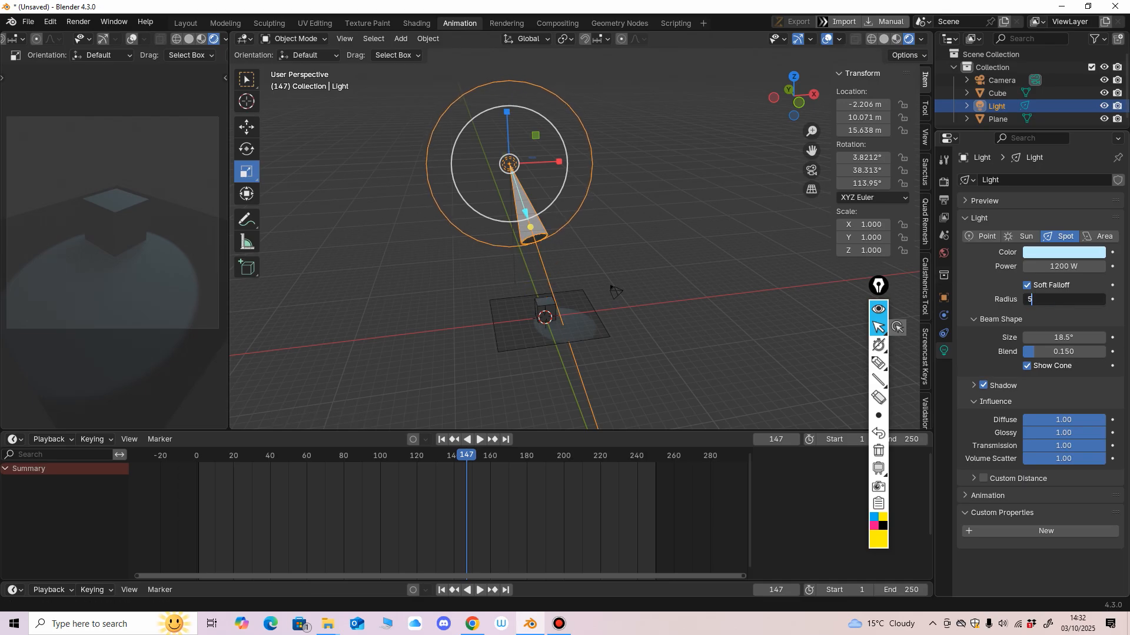
{"action": "key", "text": "Return"}
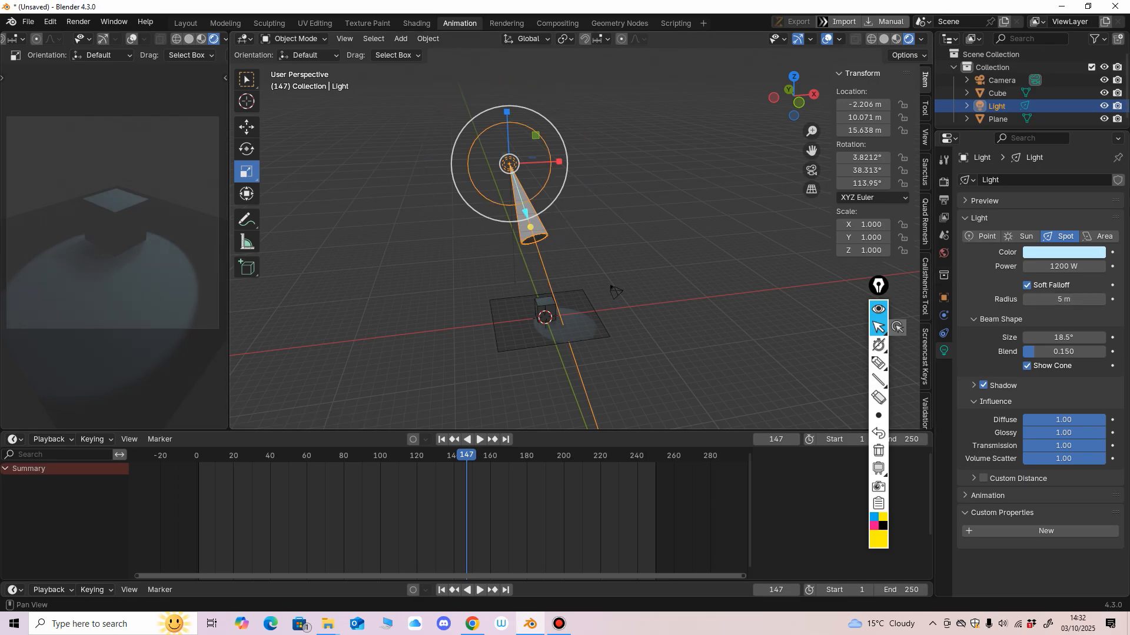
Try spot blend values of about 0.346 and 0.038 and mark the beam's edge in the camera view.
{"action": "left_click", "coordinate": [247, 127]}
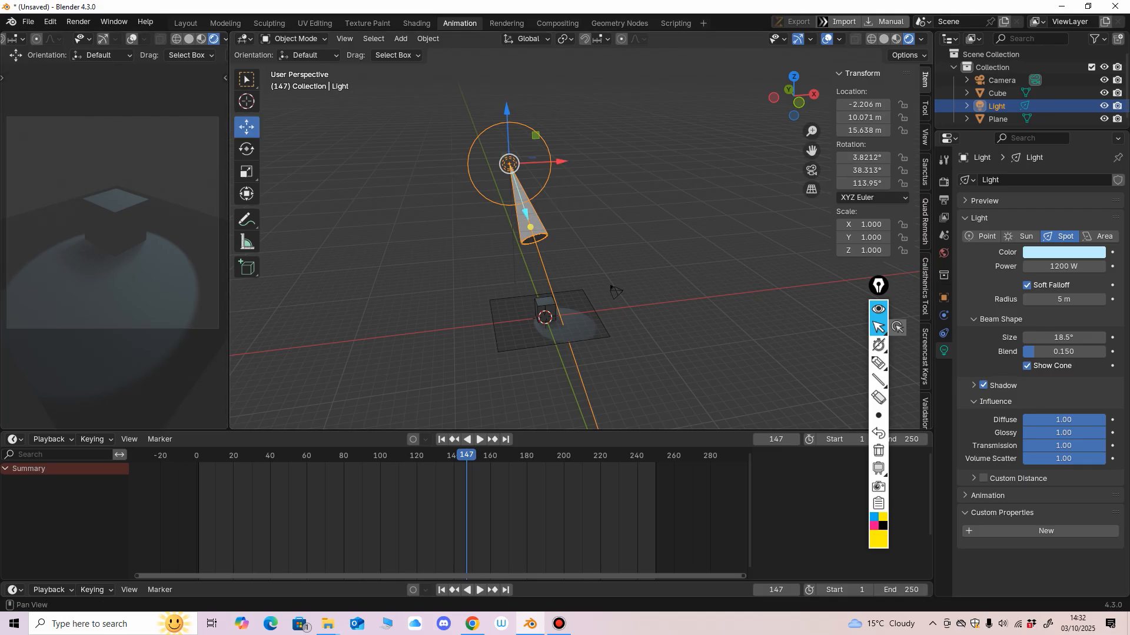
{"action": "mouse_move", "coordinate": [1053, 351]}
{"action": "left_mouse_down"}
{"action": "mouse_move", "coordinate": [1079, 351]}
{"action": "mouse_move", "coordinate": [1068, 352]}
{"action": "left_mouse_up"}
{"action": "middle_click_drag", "start_coordinate": [694, 270], "coordinate": [704, 271]}
{"action": "scroll", "coordinate": [703, 270], "scroll_direction": "up", "scroll_amount": 3}
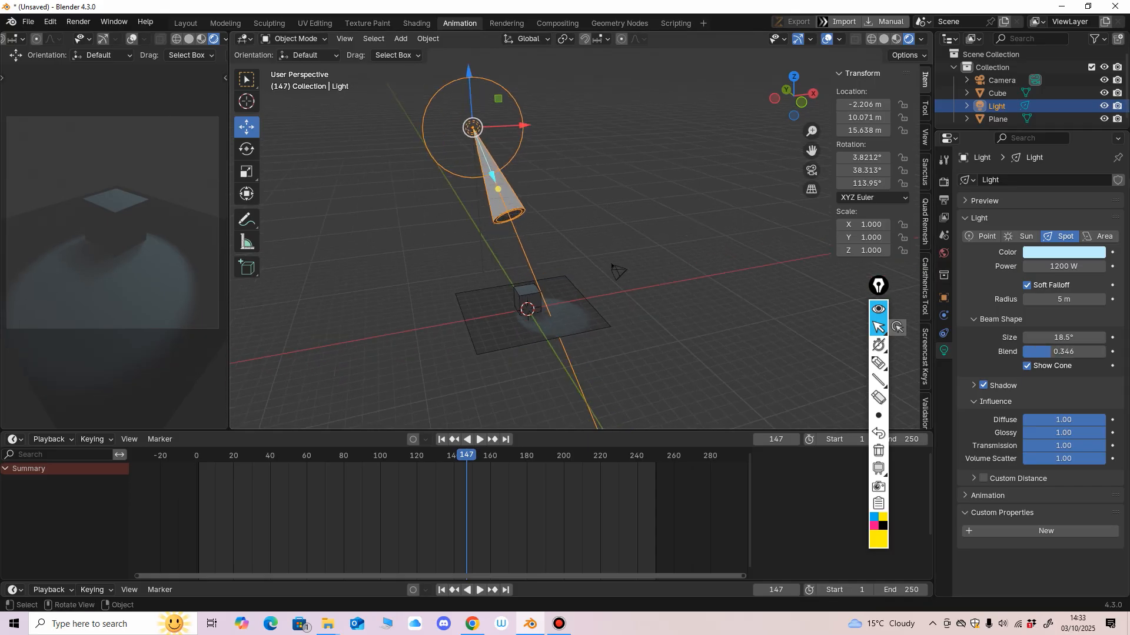
{"action": "left_click_drag", "start_coordinate": [1069, 351], "coordinate": [1044, 351]}
{"action": "left_click", "coordinate": [879, 363]}
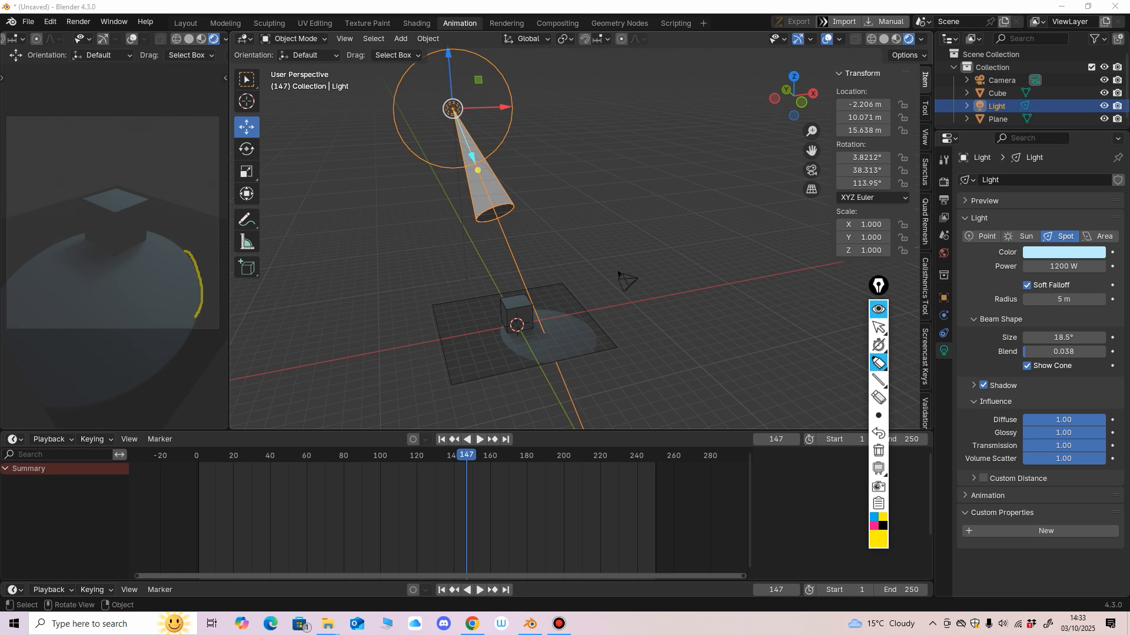
{"action": "left_click", "coordinate": [878, 328]}
Set the spot light's blend to 1 and erase the yellow annotation from the camera view.
{"action": "left_click_drag", "start_coordinate": [1039, 352], "coordinate": [1086, 351]}
{"action": "left_click", "coordinate": [1086, 352]}
{"action": "type", "text": "1"}
{"action": "key", "text": "Return"}
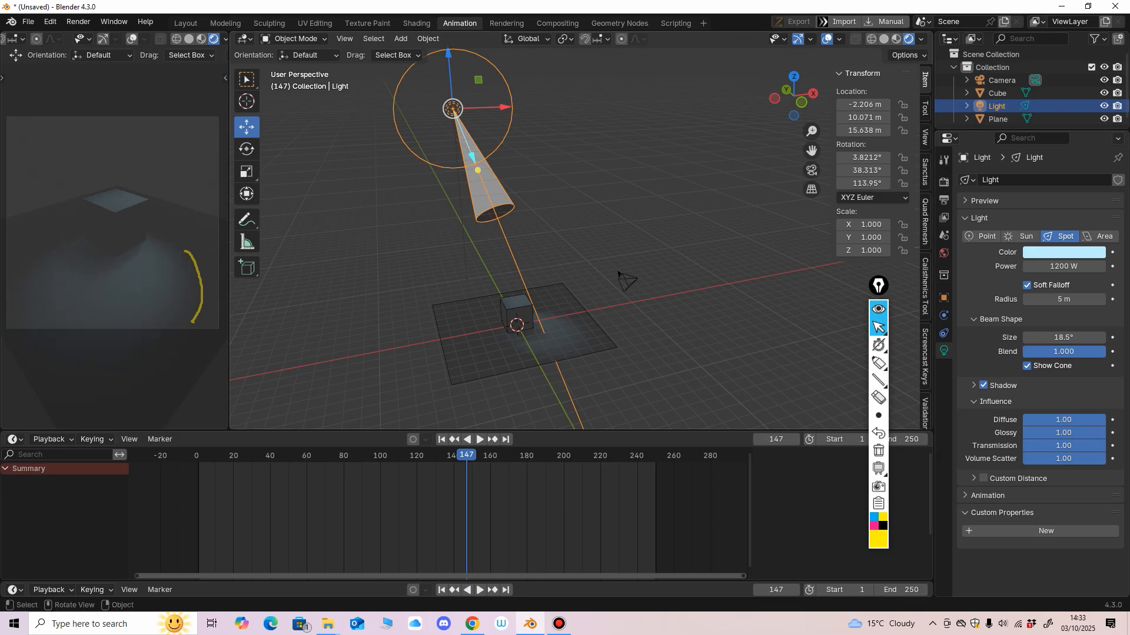
{"action": "left_click", "coordinate": [879, 363]}
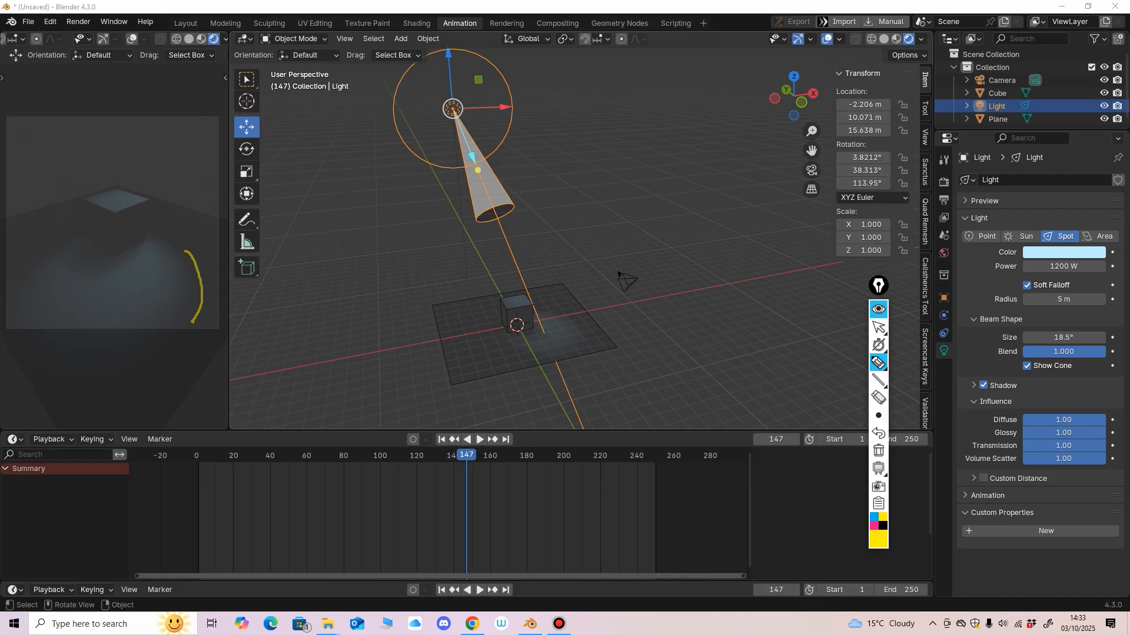
{"action": "left_click", "coordinate": [879, 398]}
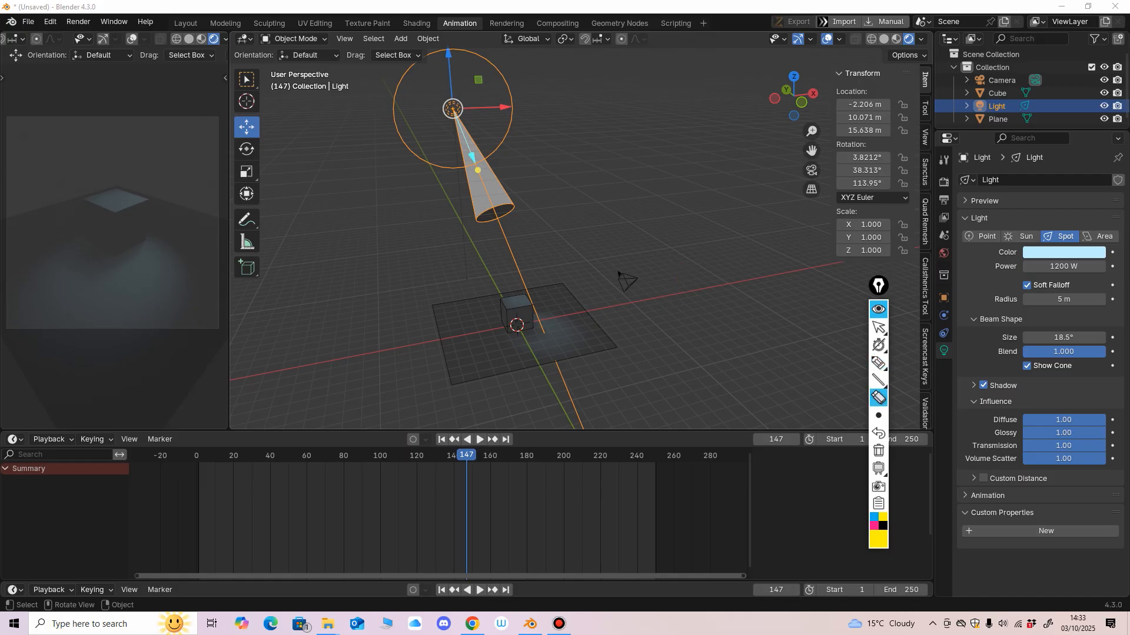
{"action": "left_click", "coordinate": [878, 327]}
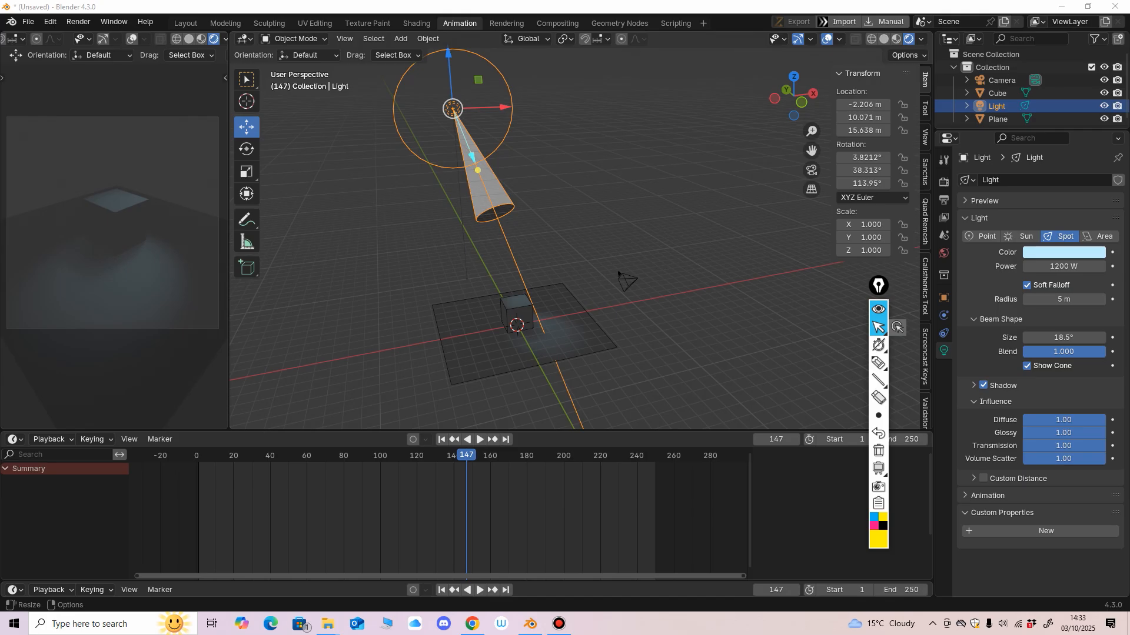
Change the spot light to an area light and set its X and Y size to 3 m.
{"action": "left_click", "coordinate": [1098, 237]}
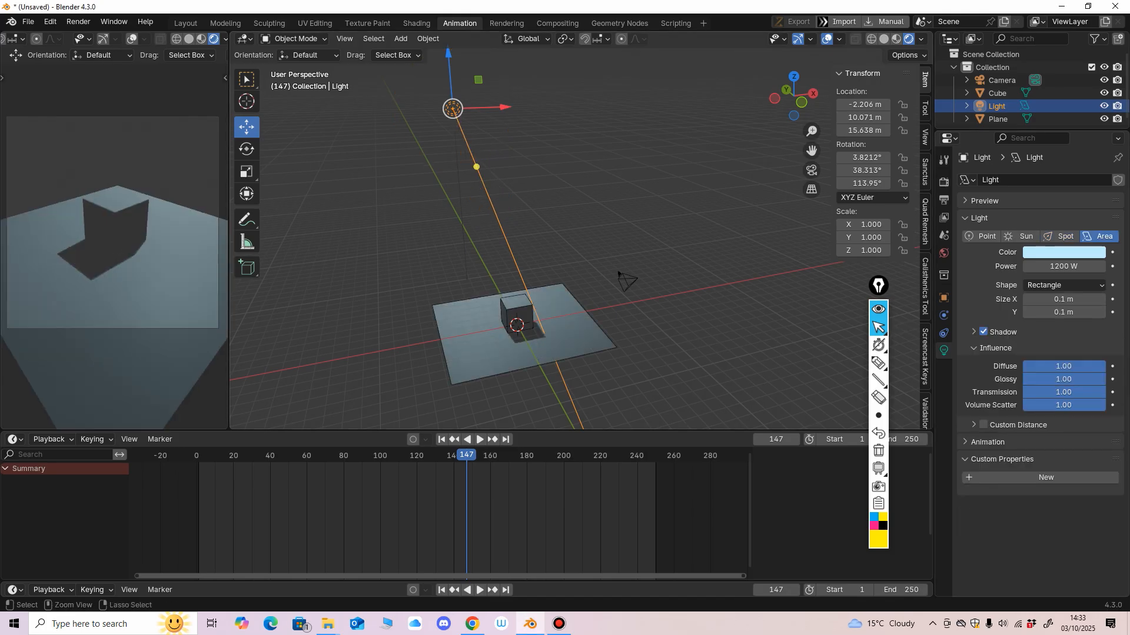
{"action": "scroll", "coordinate": [636, 271], "scroll_direction": "down", "scroll_amount": 2}
{"action": "middle_click_drag", "start_coordinate": [635, 270], "coordinate": [638, 296]}
{"action": "left_click_drag", "start_coordinate": [1064, 299], "coordinate": [1063, 312]}
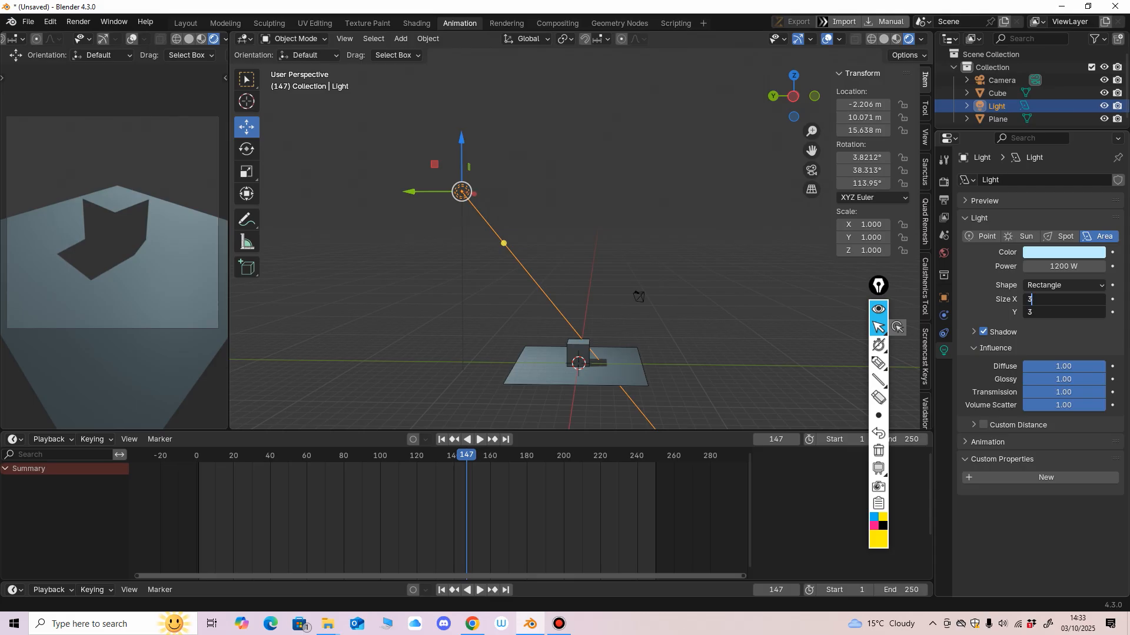
{"action": "type", "text": "3"}
{"action": "key", "text": "Return"}
{"action": "middle_click_drag", "start_coordinate": [639, 296], "coordinate": [574, 256]}
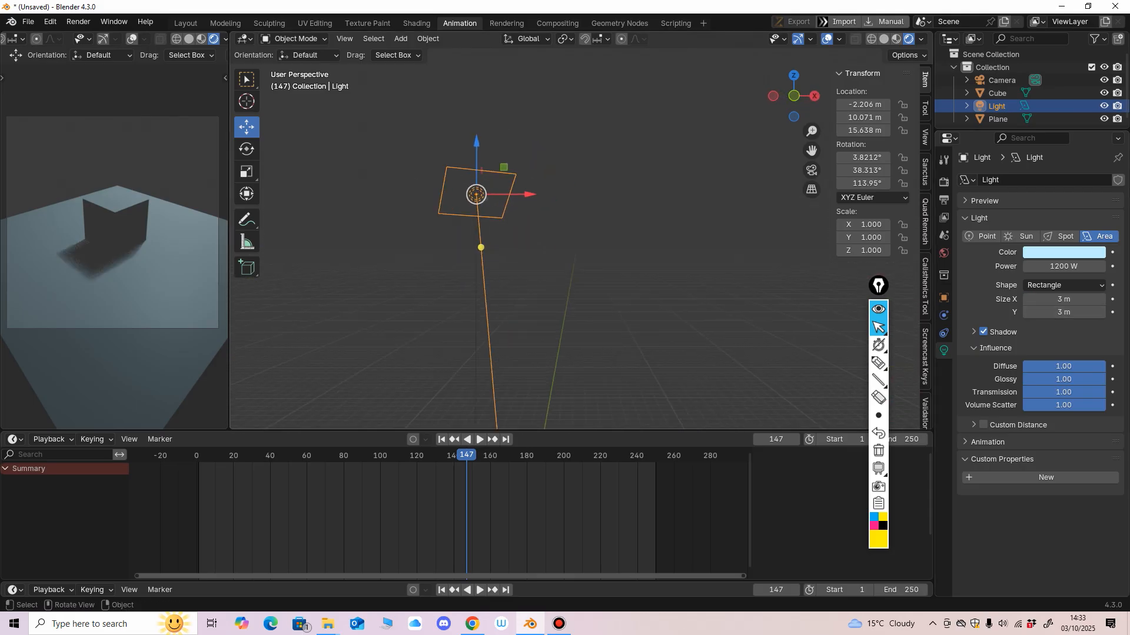
Try the area light at 5 m, 0 m and 0.2 m in both X and Y.
{"action": "left_click_drag", "start_coordinate": [1063, 299], "coordinate": [1064, 312]}
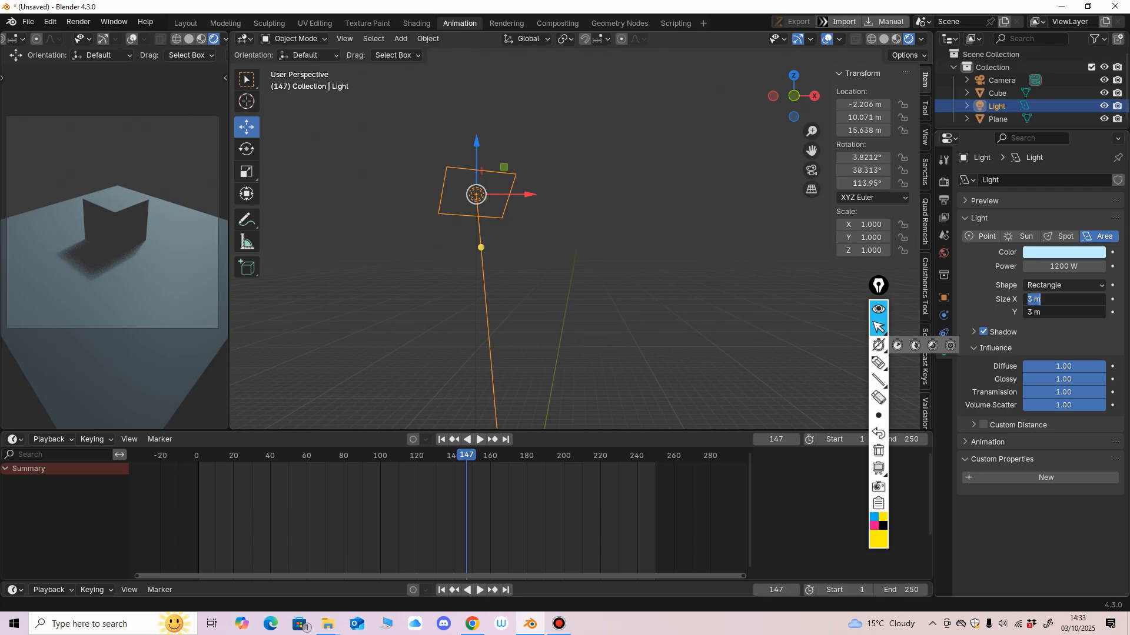
{"action": "type", "text": "5"}
{"action": "key", "text": "Return"}
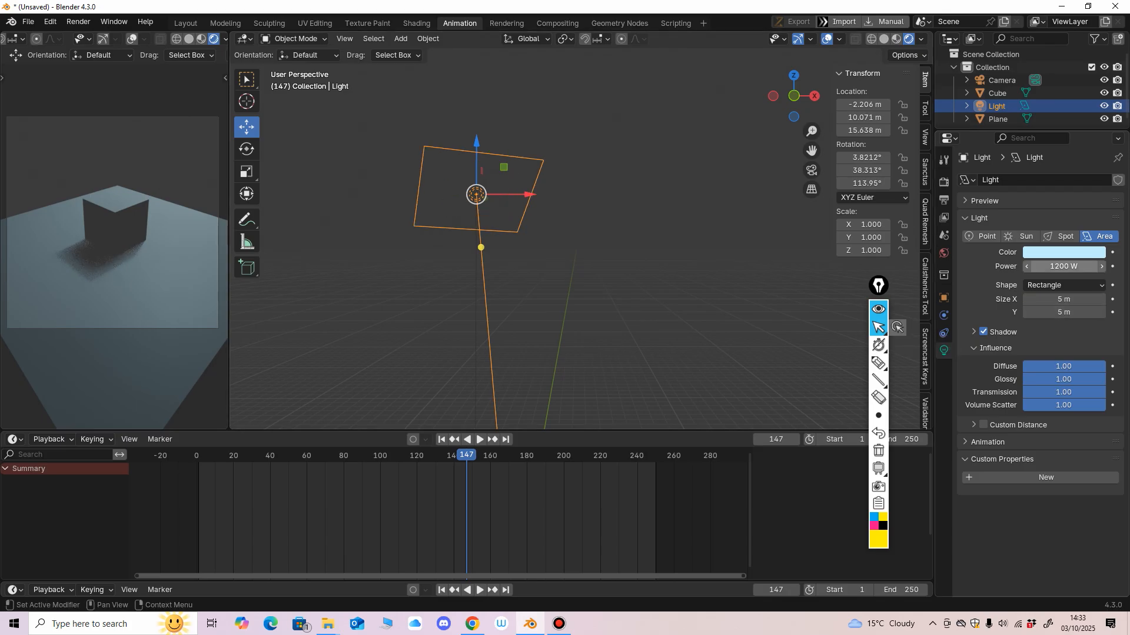
{"action": "type", "text": "1"}
{"action": "left_click_drag", "start_coordinate": [1063, 299], "coordinate": [1063, 313]}
{"action": "key", "text": "Return"}
{"action": "key", "text": "Return"}
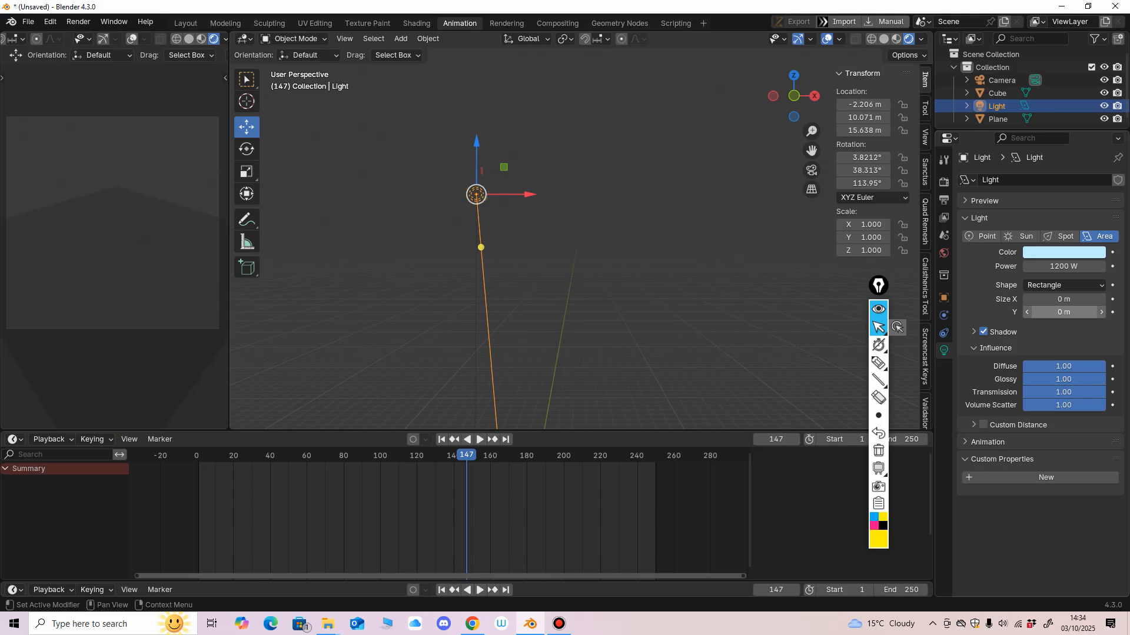
{"action": "left_click_drag", "start_coordinate": [1063, 299], "coordinate": [1064, 313]}
{"action": "type", "text": "."}
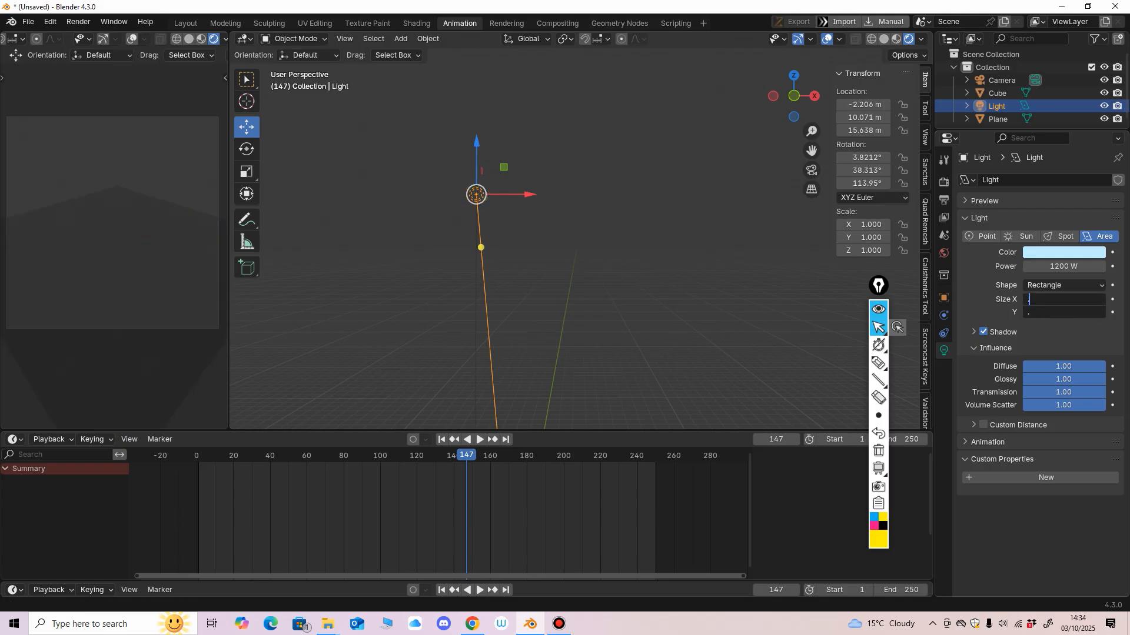
{"action": "type", "text": "2"}
{"action": "key", "text": "Return"}
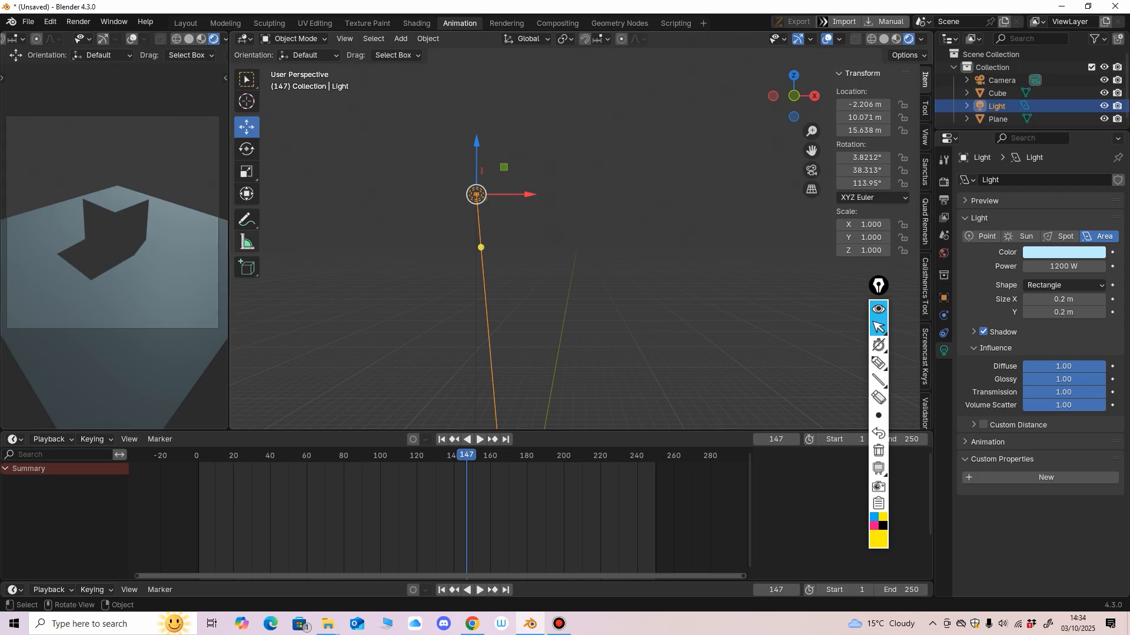
Set the rectangular area light's X and Y size to 5 m.
{"action": "left_click_drag", "start_coordinate": [1064, 299], "coordinate": [1067, 313]}
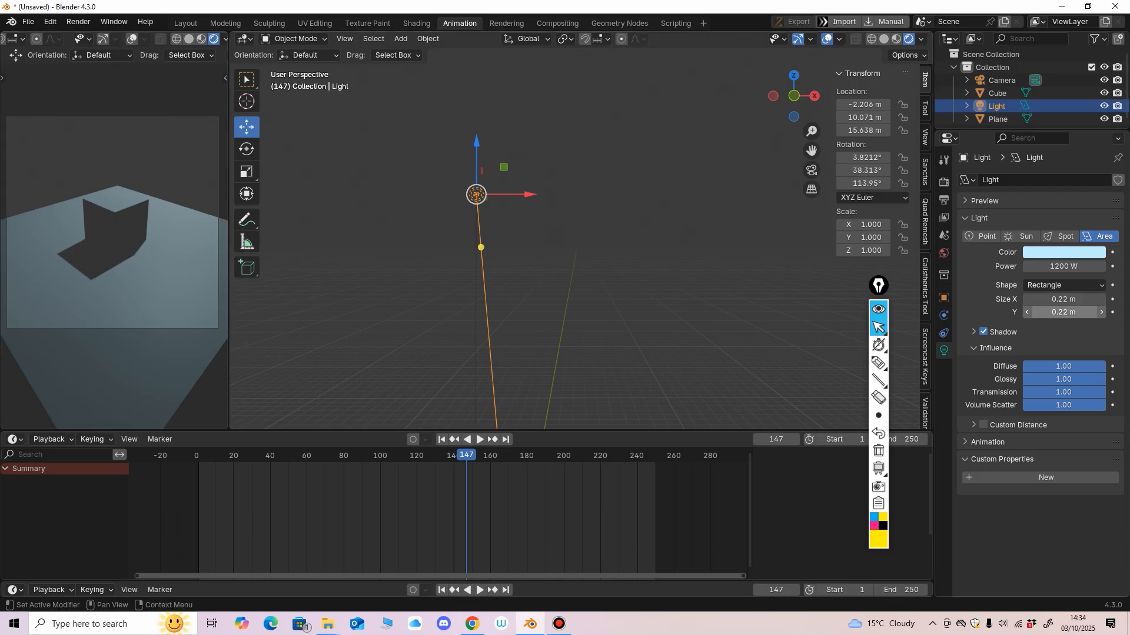
{"action": "left_click", "coordinate": [1063, 312]}
{"action": "type", "text": "5"}
{"action": "key", "text": "Return"}
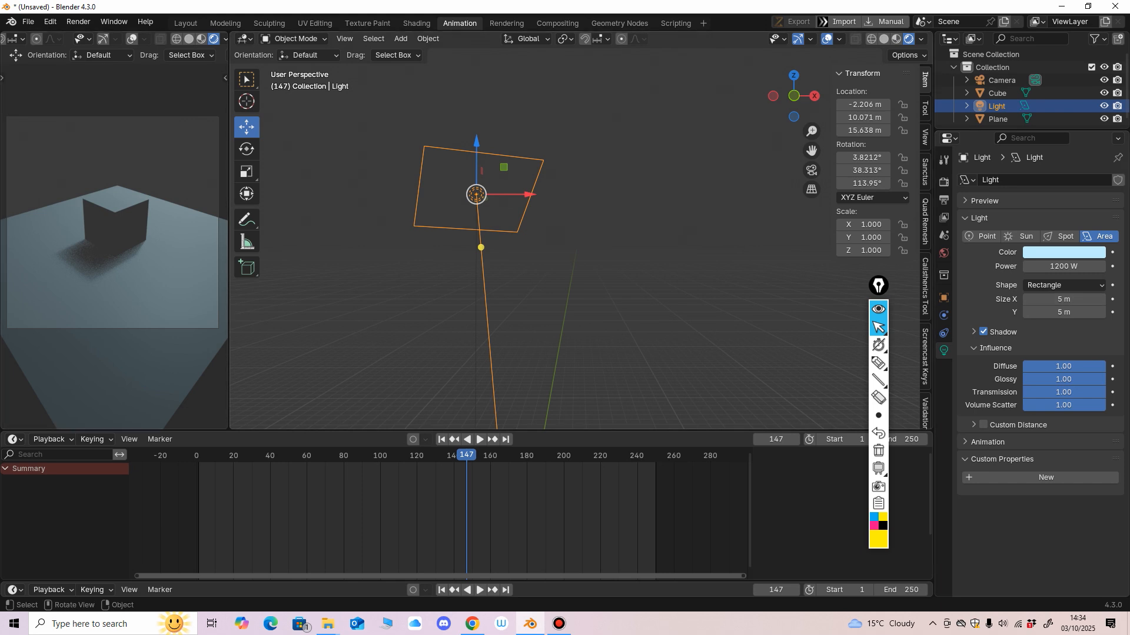
Save the scene as a new file named "part 9 c" in the Blender Files folder.
{"action": "left_click", "coordinate": [29, 22]}
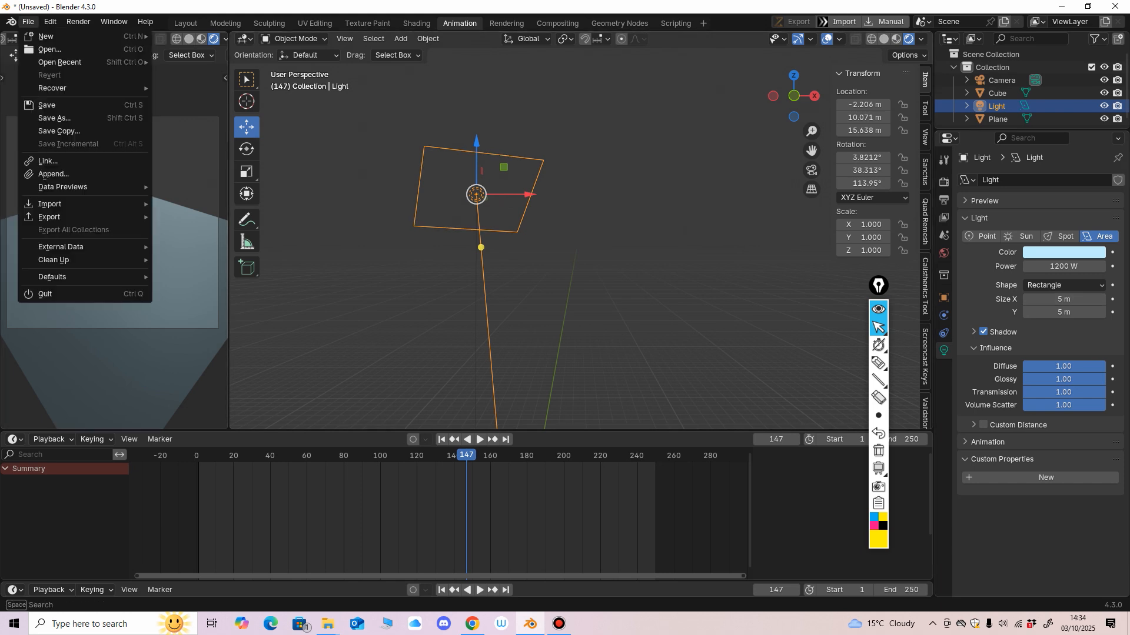
{"action": "left_click", "coordinate": [54, 118]}
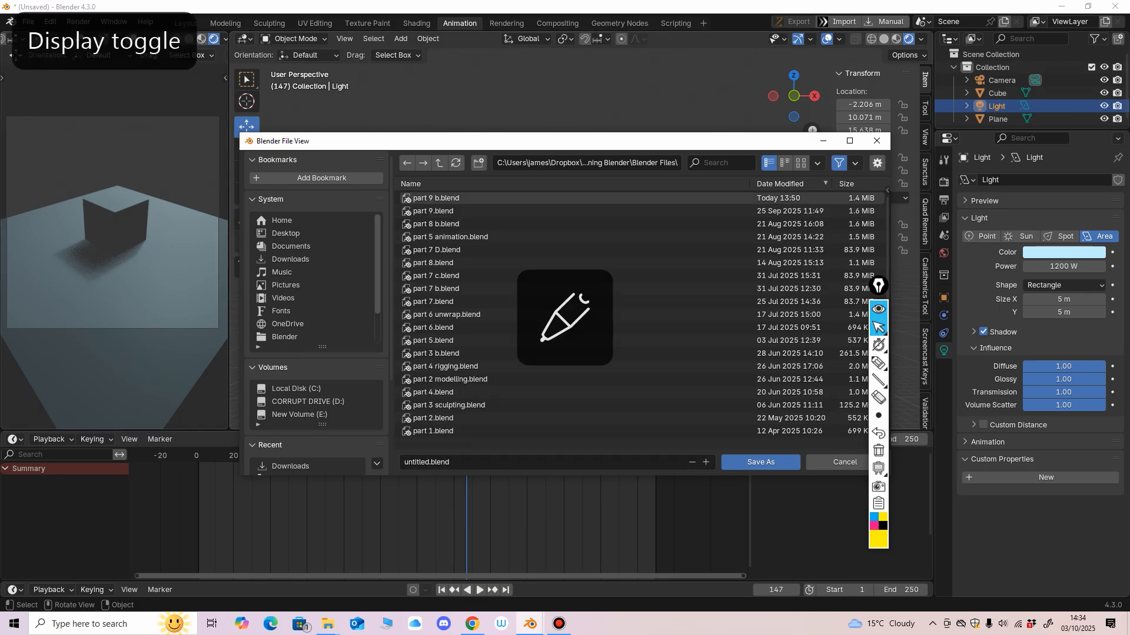
{"action": "left_click", "coordinate": [447, 198]}
{"action": "left_click", "coordinate": [451, 463]}
{"action": "left_click_drag", "start_coordinate": [450, 463], "coordinate": [426, 463]}
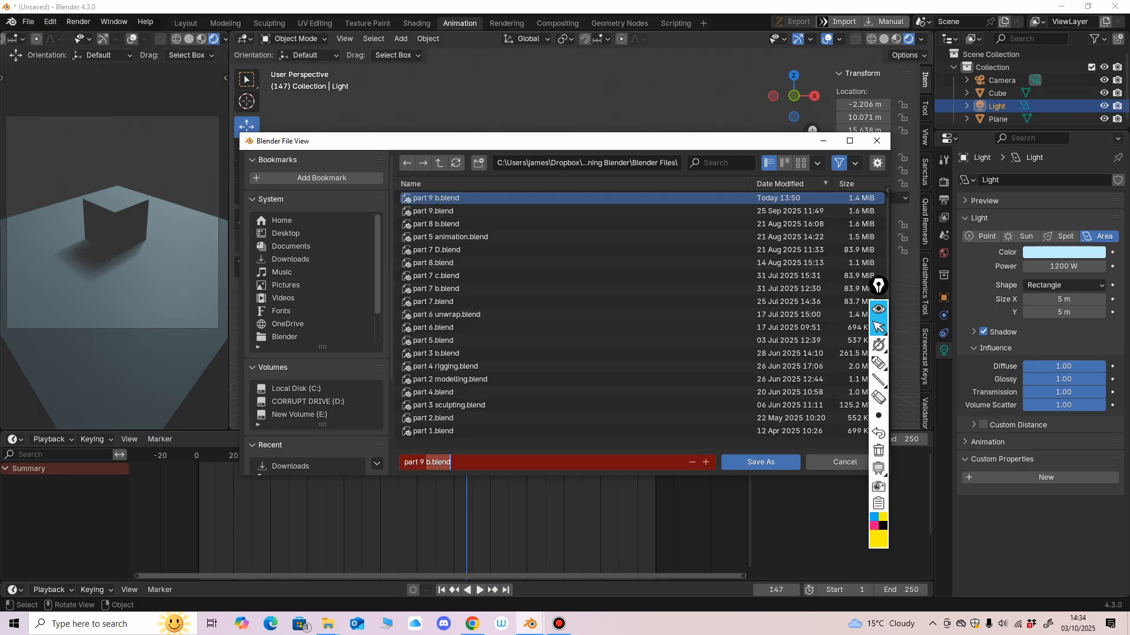
{"action": "type", "text": "c"}
{"action": "key", "text": "Return"}
{"action": "key", "text": "Return"}
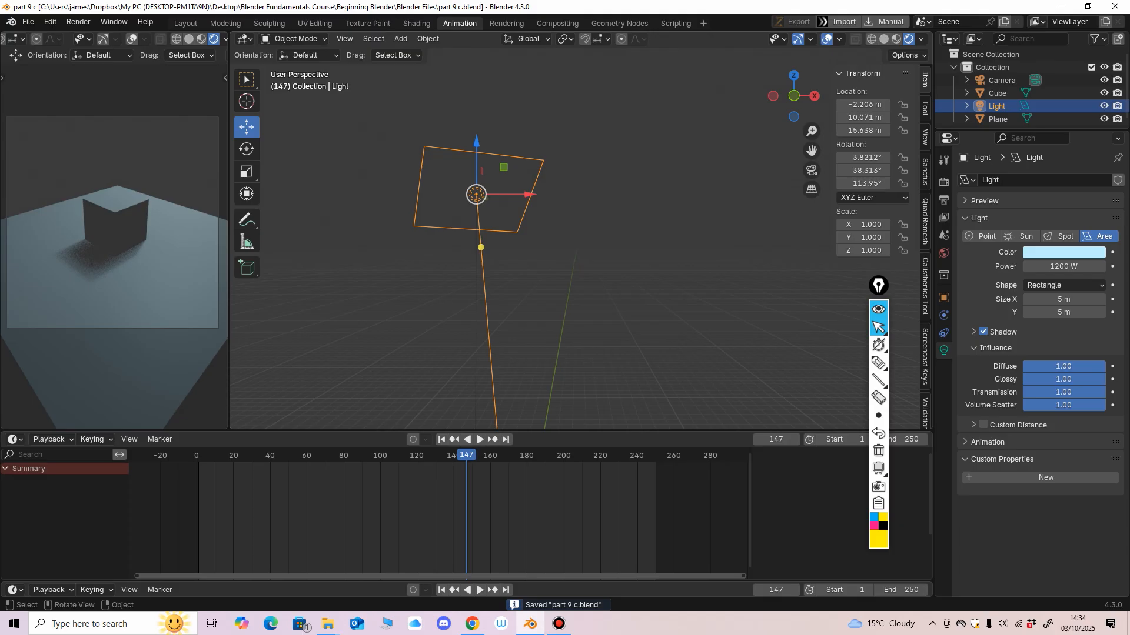
Re-aim the area light at the cube, giving it a rotation of about 7.66°, 36.99° and 113.78°.
{"action": "middle_click_drag", "start_coordinate": [565, 236], "coordinate": [594, 138]}
{"action": "scroll", "coordinate": [582, 264], "scroll_direction": "down", "scroll_amount": 3}
{"action": "scroll", "coordinate": [594, 139], "scroll_direction": "up", "scroll_amount": 3}
{"action": "scroll", "coordinate": [588, 265], "scroll_direction": "up", "scroll_amount": 4}
{"action": "middle_click_drag", "start_coordinate": [588, 265], "coordinate": [753, 265]}
{"action": "scroll", "coordinate": [606, 220], "scroll_direction": "up", "scroll_amount": 3}
{"action": "key", "text": "shift+t"}
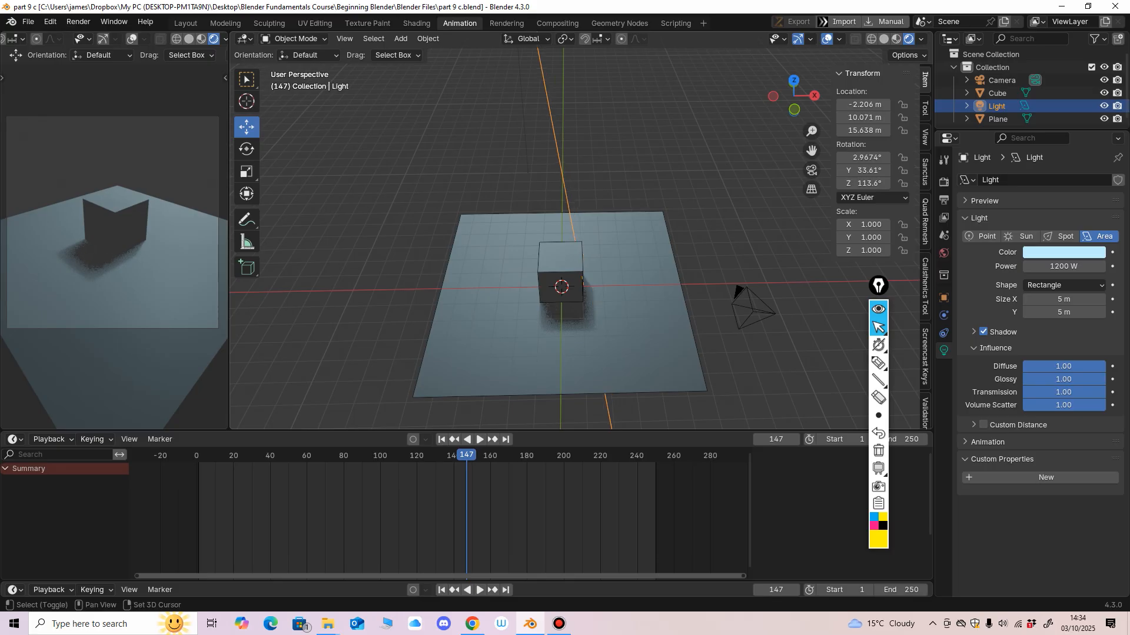
{"action": "left_click", "coordinate": [556, 260]}
{"action": "middle_click_drag", "start_coordinate": [555, 260], "coordinate": [605, 248]}
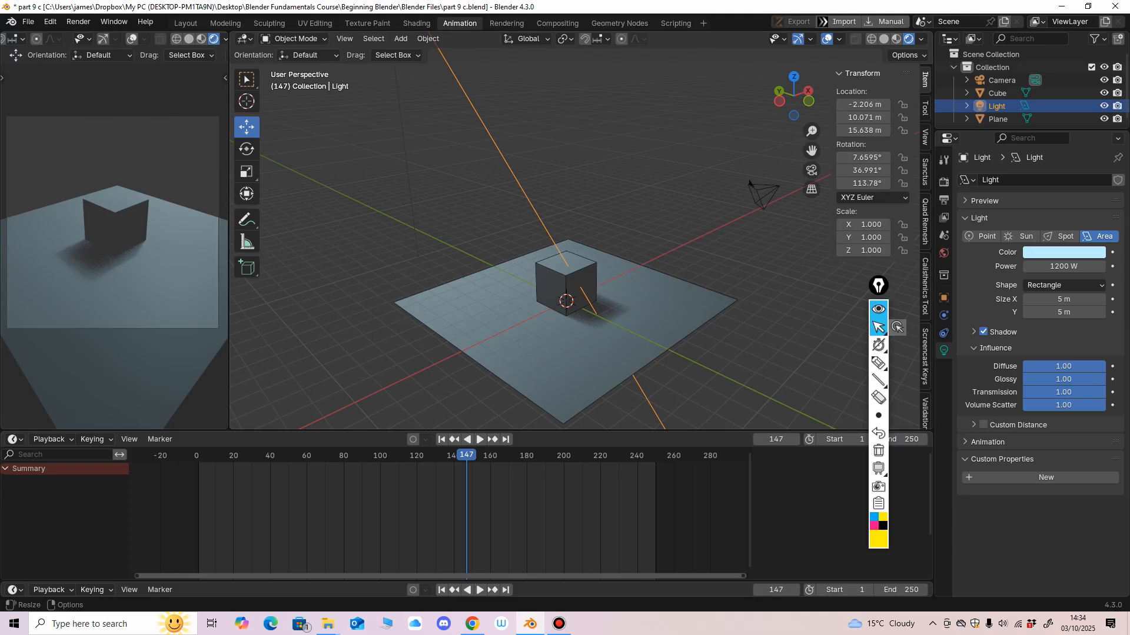
Try the Square and Disk shapes on the area light and return it to Rectangle.
{"action": "left_click", "coordinate": [1059, 285]}
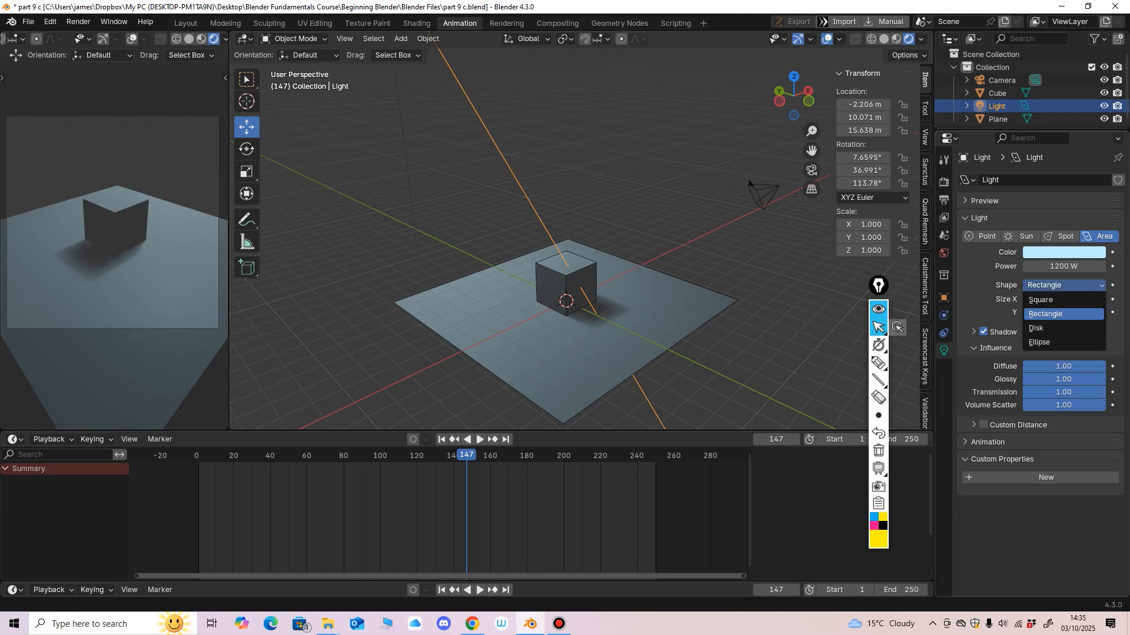
{"action": "left_click", "coordinate": [1054, 300]}
{"action": "scroll", "coordinate": [574, 235], "scroll_direction": "down", "scroll_amount": 3}
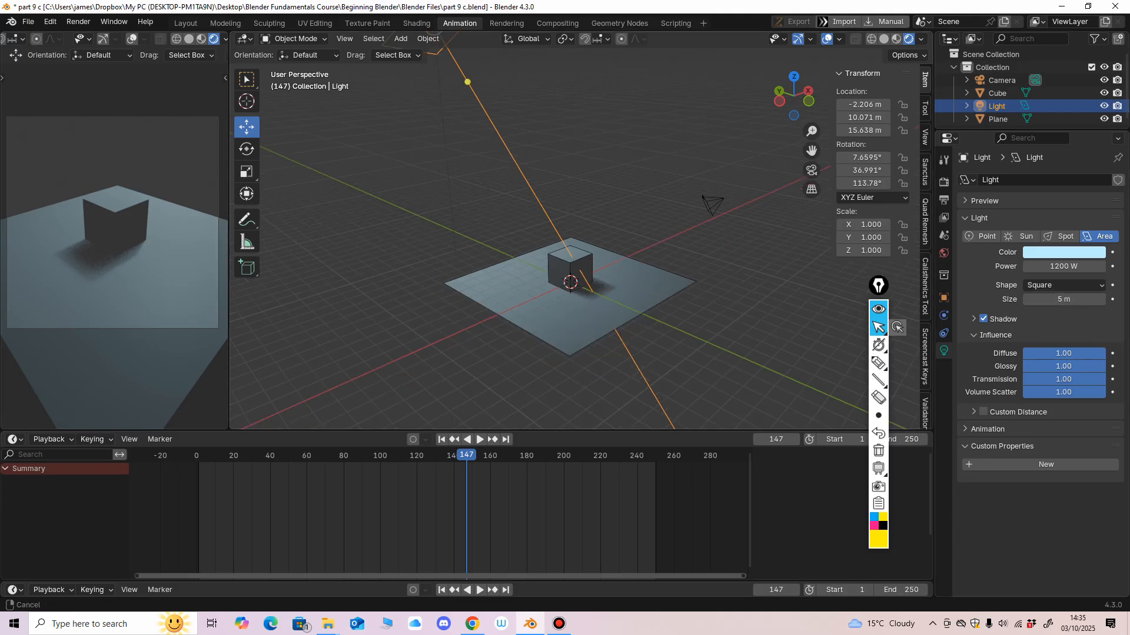
{"action": "middle_click_drag", "start_coordinate": [574, 235], "coordinate": [586, 290], "text": "shift"}
{"action": "left_click", "coordinate": [1063, 299]}
{"action": "left_click", "coordinate": [1063, 285]}
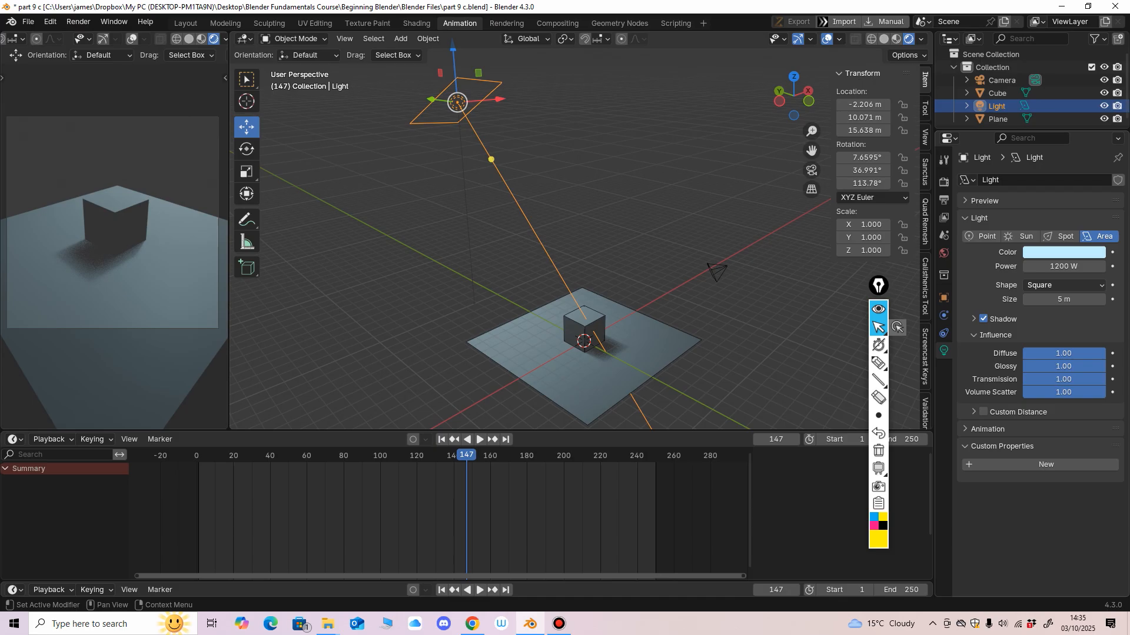
{"action": "left_click", "coordinate": [1064, 285]}
{"action": "left_click", "coordinate": [1036, 327]}
{"action": "left_click", "coordinate": [1063, 285]}
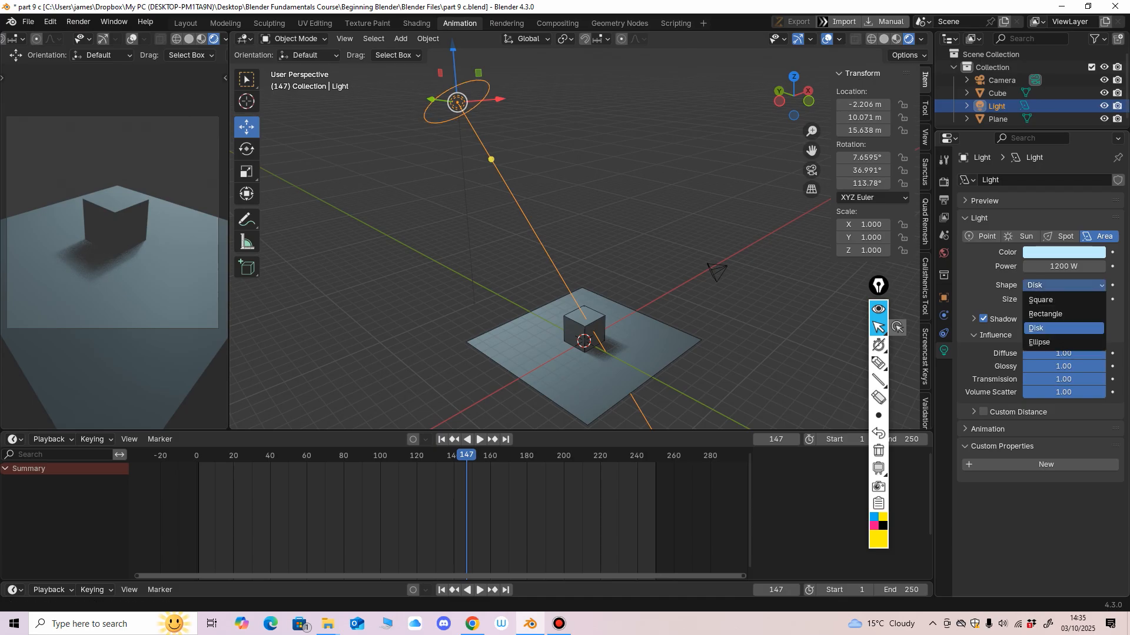
{"action": "left_click", "coordinate": [1053, 300]}
{"action": "left_click", "coordinate": [1063, 285]}
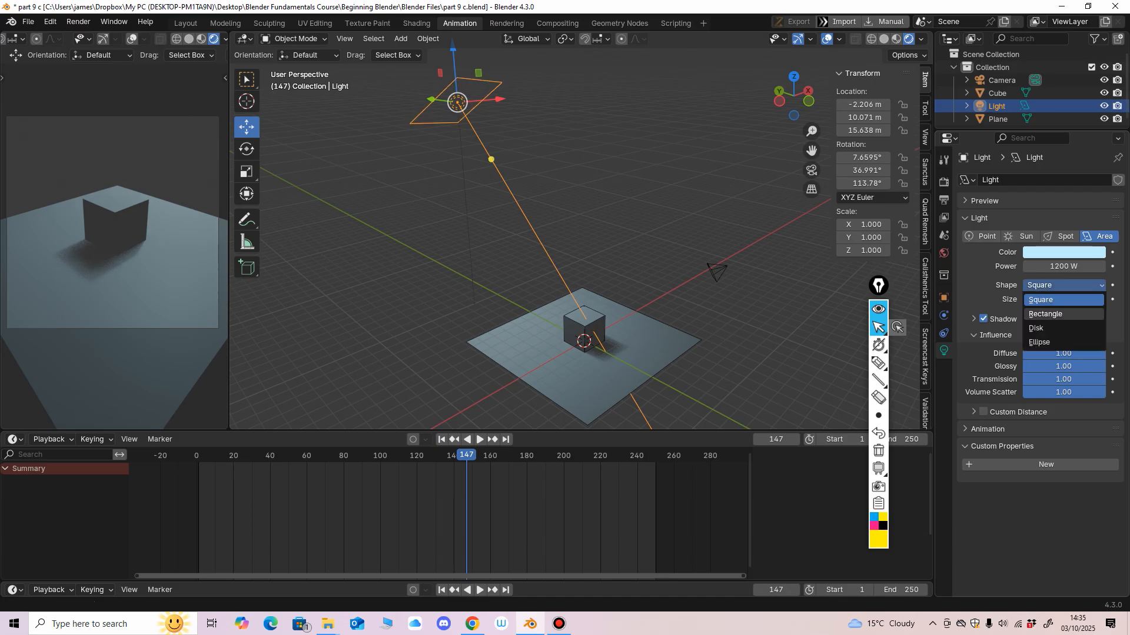
{"action": "left_click", "coordinate": [1045, 313]}
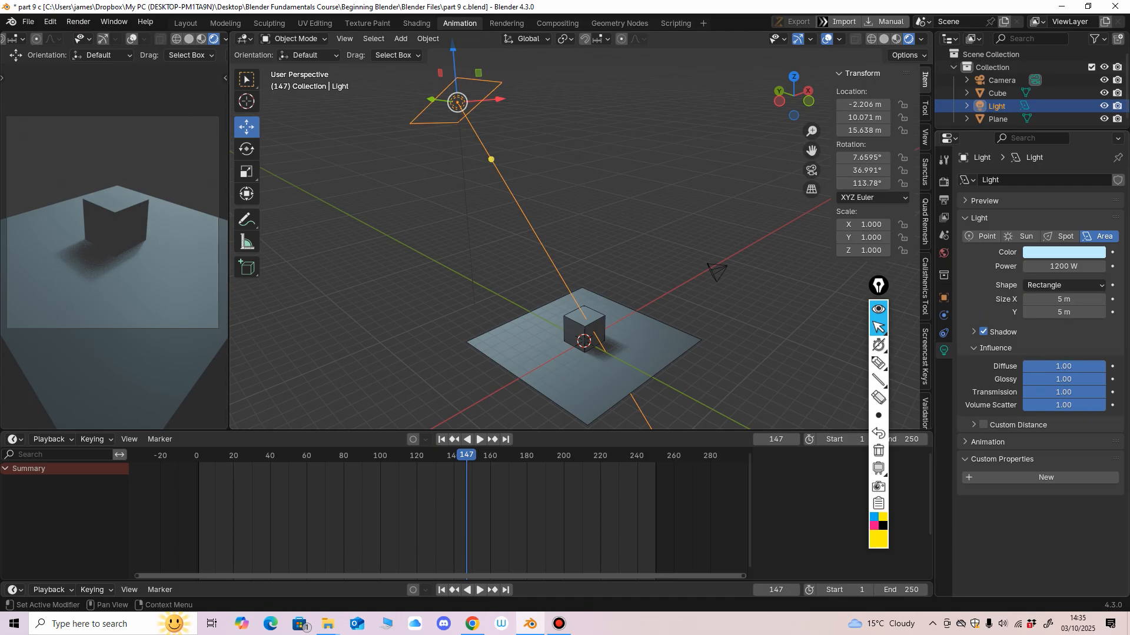
Expand the area light's shadow settings and switch its shadow off and back on.
{"action": "left_click", "coordinate": [974, 332]}
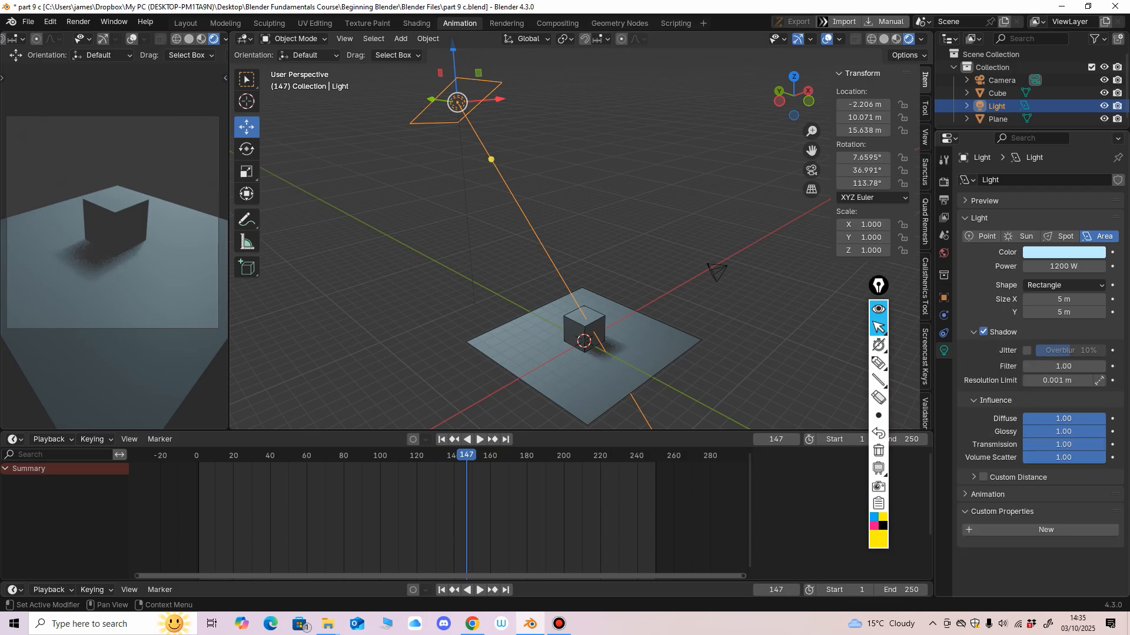
{"action": "left_click", "coordinate": [983, 331]}
{"action": "left_click", "coordinate": [983, 331]}
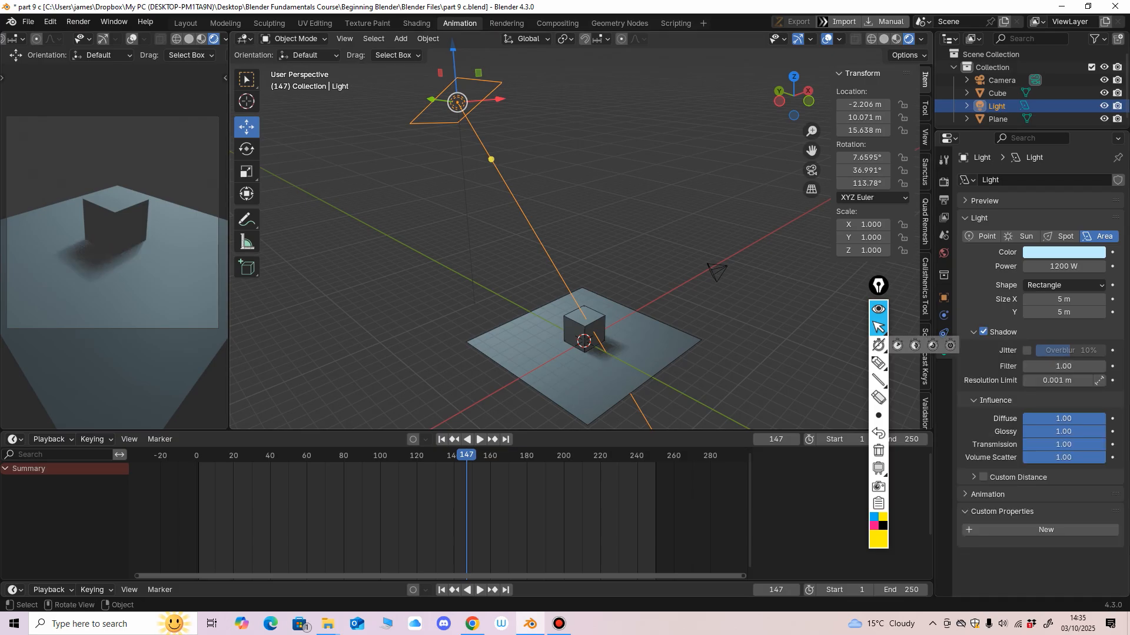
Open the area light's colour for editing.
{"action": "middle_click_drag", "start_coordinate": [694, 318], "coordinate": [695, 325]}
{"action": "middle_click_drag", "start_coordinate": [695, 324], "coordinate": [677, 282], "text": "shift"}
{"action": "left_click", "coordinate": [1064, 253]}
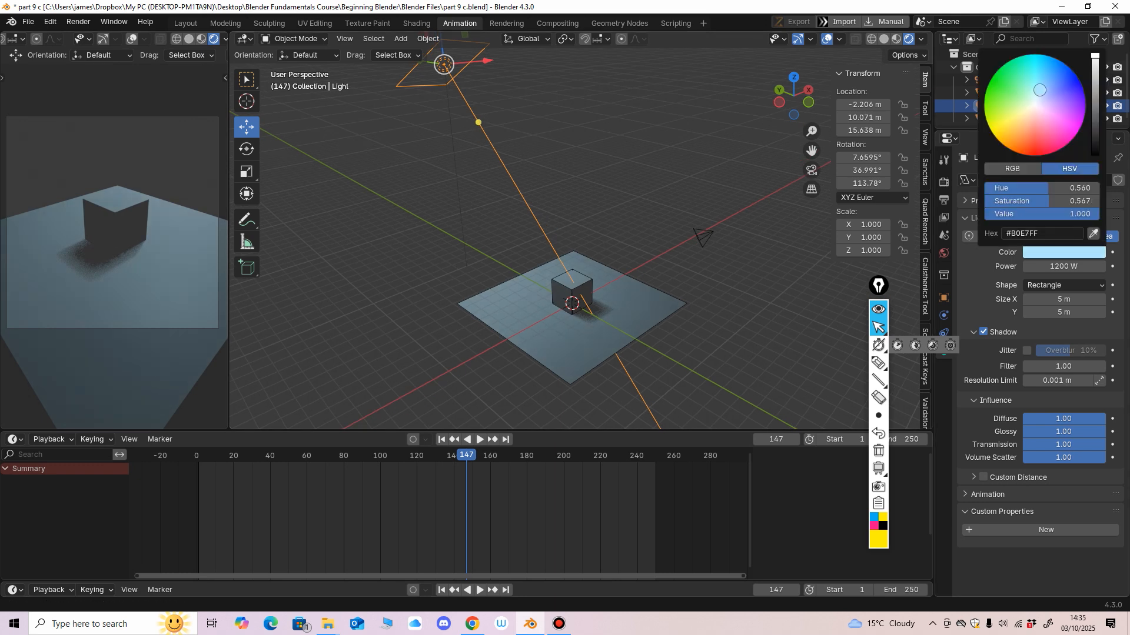
Set the light's colour to white and its power to 2000 W.
{"action": "left_click_drag", "start_coordinate": [1036, 93], "coordinate": [1034, 106]}
{"action": "left_click", "coordinate": [1064, 267]}
{"action": "type", "text": "2"}
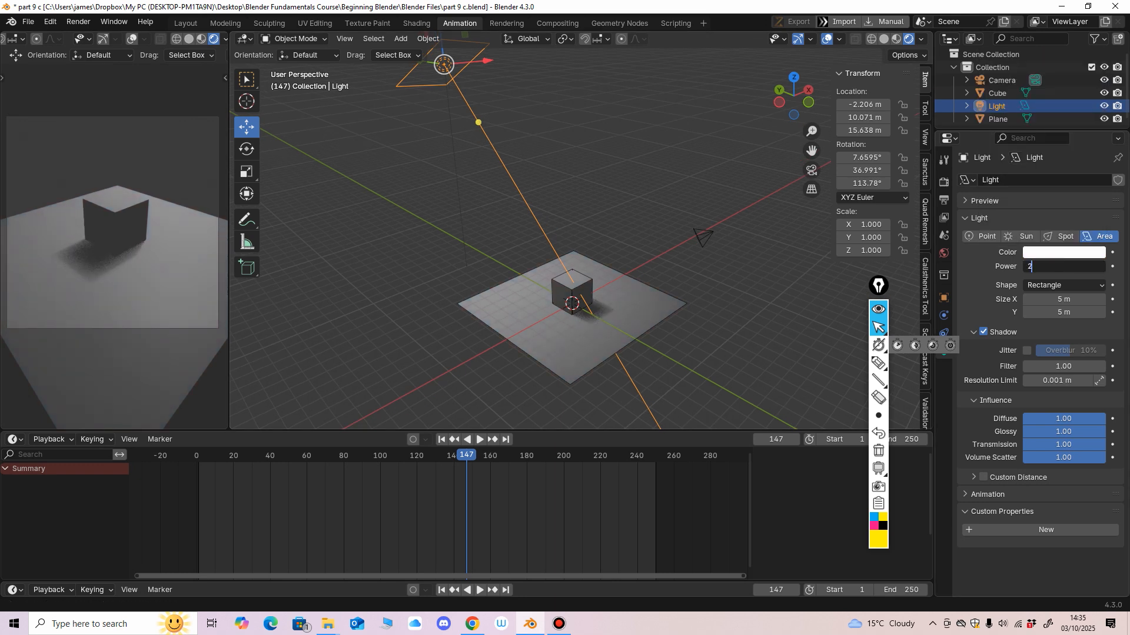
{"action": "type", "text": "000"}
{"action": "key", "text": "Return"}
Move the area light closer and higher, to about 5.92 m on Y and 19.73 m on Z.
{"action": "scroll", "coordinate": [647, 253], "scroll_direction": "down", "scroll_amount": 2}
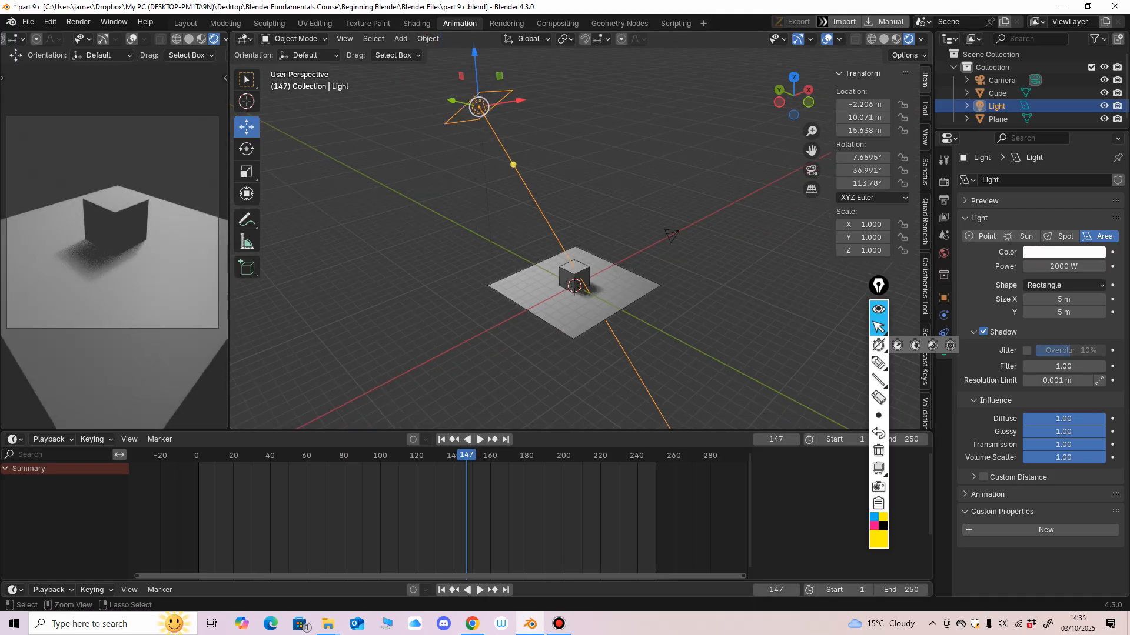
{"action": "middle_click_drag", "start_coordinate": [588, 253], "coordinate": [641, 233]}
{"action": "left_click_drag", "start_coordinate": [407, 156], "coordinate": [452, 156]}
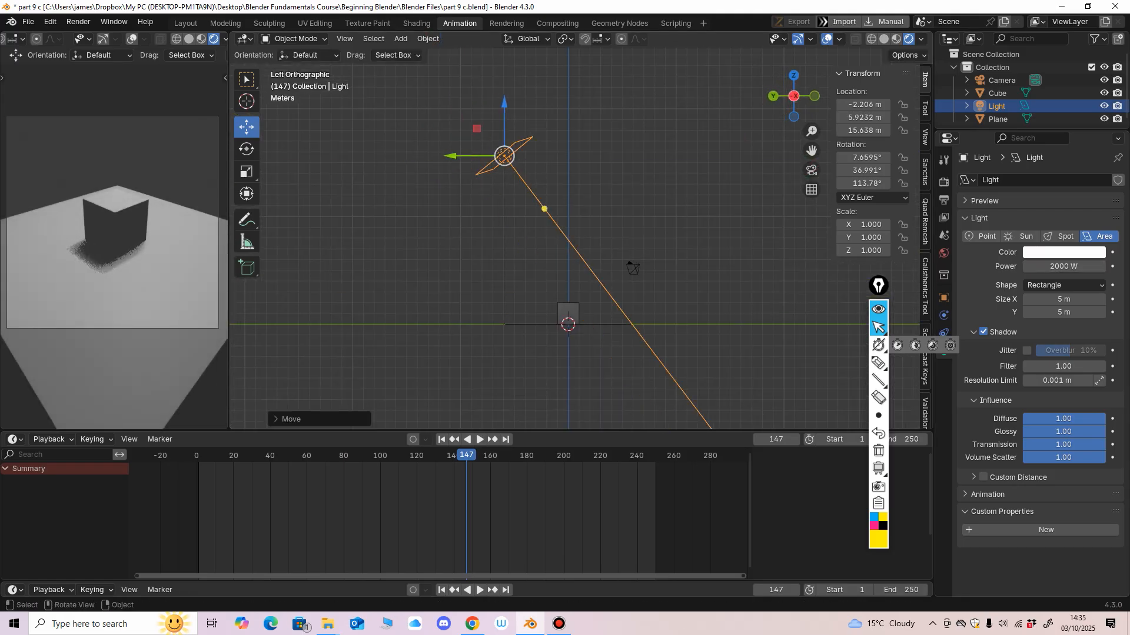
{"action": "left_click_drag", "start_coordinate": [504, 109], "coordinate": [504, 65]}
{"action": "scroll", "coordinate": [512, 117], "scroll_direction": "down", "scroll_amount": 3}
{"action": "middle_click_drag", "start_coordinate": [512, 117], "coordinate": [496, 134], "text": "shift"}
Rotate the light so it aims almost straight down, at about -0.81°, 1.30° and 109.02° on X, Y and Z.
{"action": "left_click", "coordinate": [247, 148]}
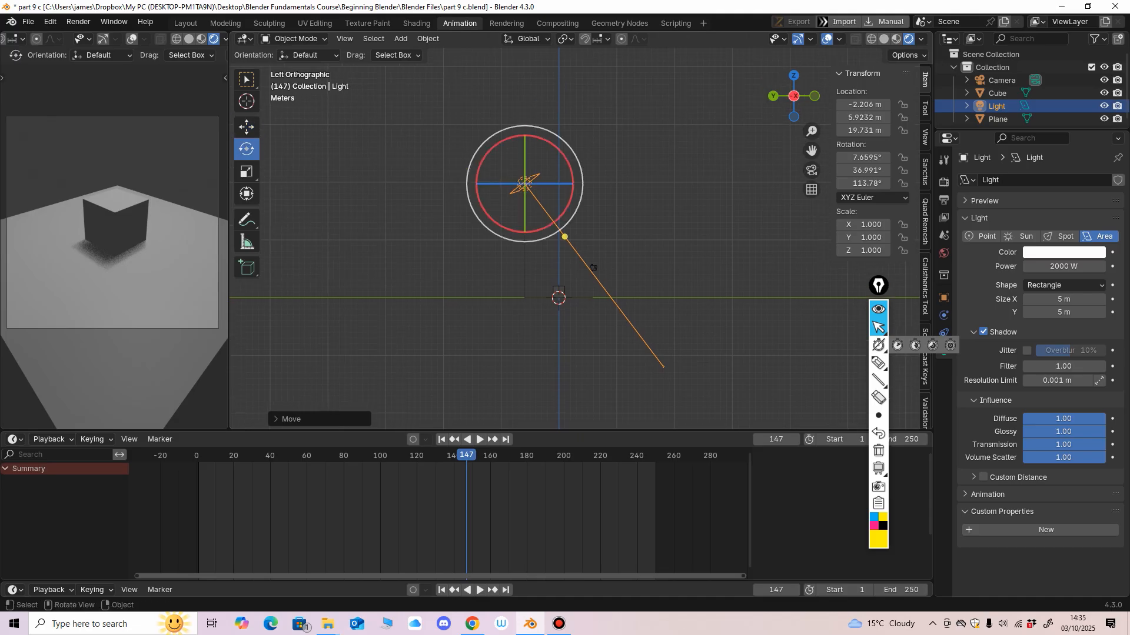
{"action": "left_click_drag", "start_coordinate": [563, 156], "coordinate": [559, 181]}
{"action": "middle_click_drag", "start_coordinate": [612, 203], "coordinate": [550, 206]}
{"action": "left_click_drag", "start_coordinate": [600, 156], "coordinate": [602, 159]}
Position the light above the cube, at about X -0.68 m, Y 0.12 m and Z 20.95 m.
{"action": "left_click", "coordinate": [247, 128]}
{"action": "key", "text": "g"}
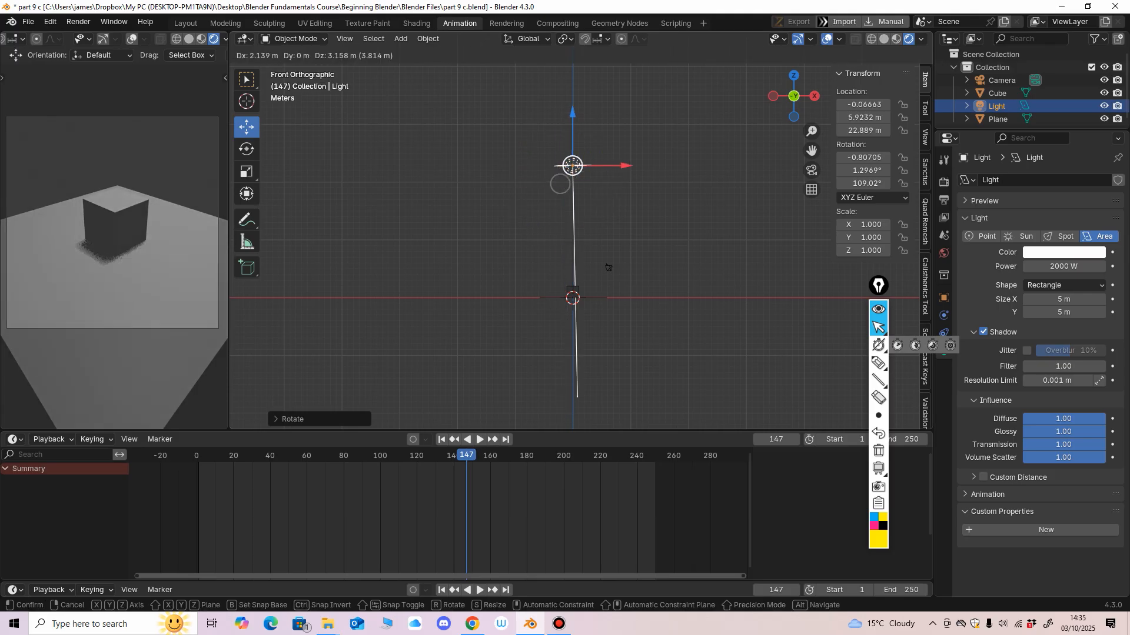
{"action": "left_click_drag", "start_coordinate": [568, 185], "coordinate": [569, 176]}
{"action": "middle_click_drag", "start_coordinate": [569, 177], "coordinate": [665, 188]}
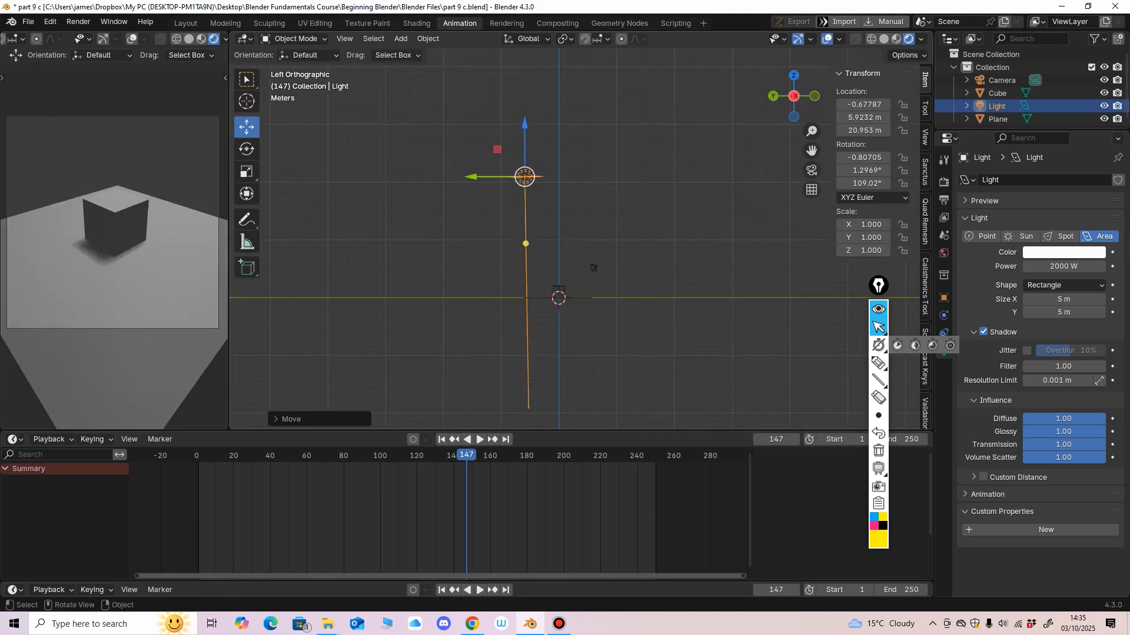
{"action": "left_click_drag", "start_coordinate": [473, 176], "coordinate": [505, 177]}
{"action": "middle_click_drag", "start_coordinate": [506, 177], "coordinate": [415, 190]}
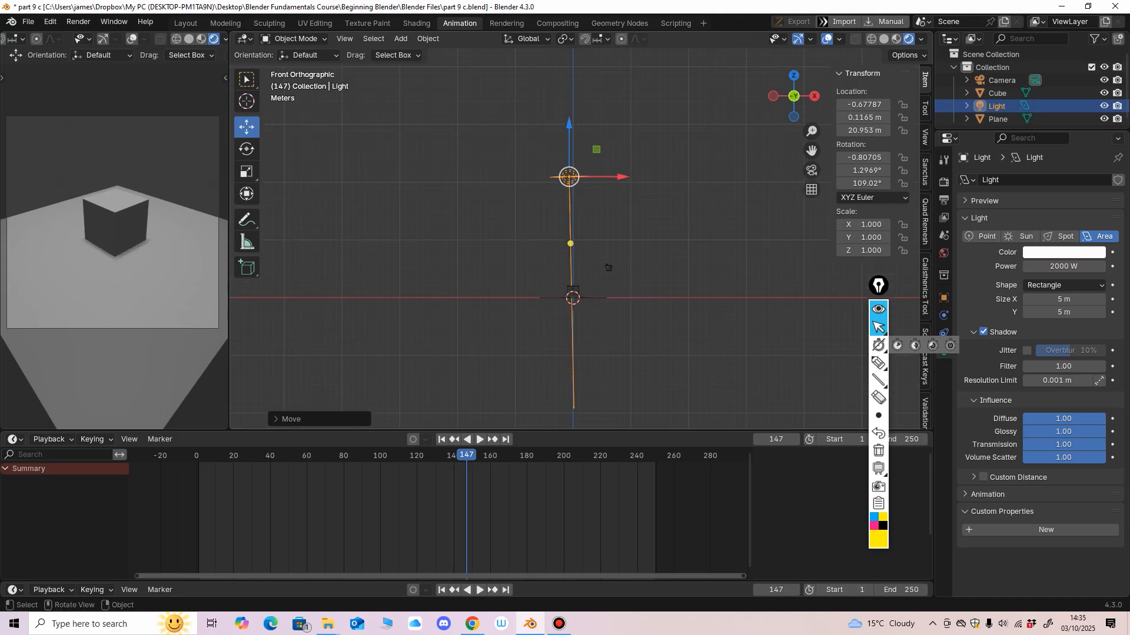
Fine-tune the light's rotation to about -1.73°, 1.61° and 109°, and lower it to about 18.04 m on Z.
{"action": "scroll", "coordinate": [415, 190], "scroll_direction": "up", "scroll_amount": 2}
{"action": "left_click", "coordinate": [246, 149]}
{"action": "left_click_drag", "start_coordinate": [605, 128], "coordinate": [563, 128]}
{"action": "left_click", "coordinate": [247, 127]}
{"action": "middle_click_drag", "start_coordinate": [563, 131], "coordinate": [670, 150]}
{"action": "middle_click_drag", "start_coordinate": [670, 149], "coordinate": [695, 125], "text": "shift"}
Render the current frame and collapse the floating annotation toolbar.
{"action": "key", "text": "F12"}
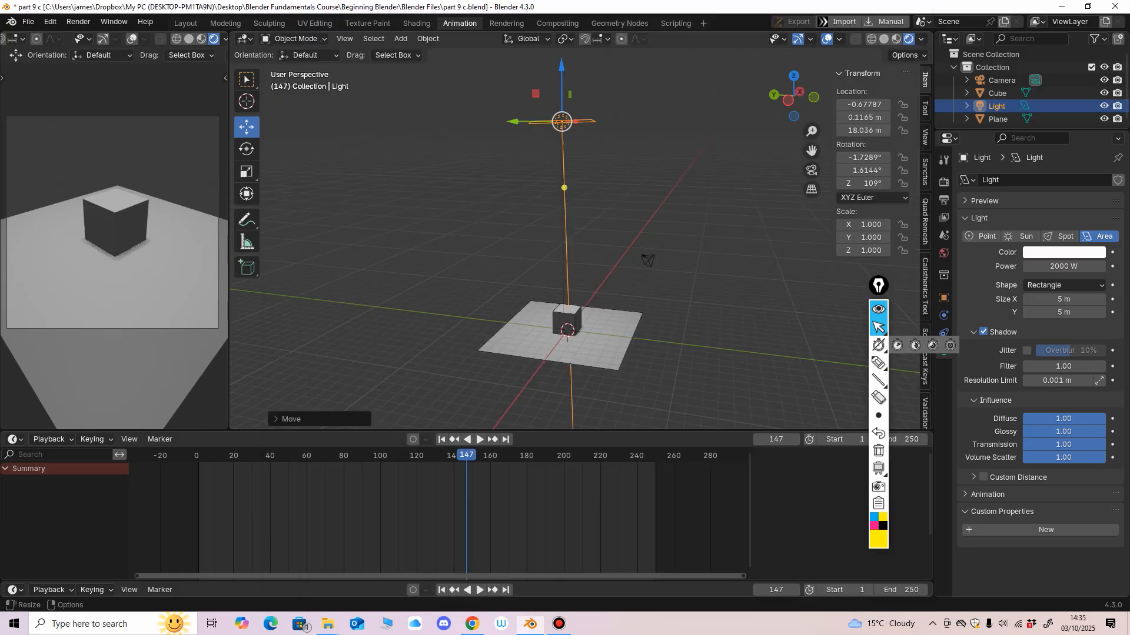
{"action": "left_click", "coordinate": [910, 9]}
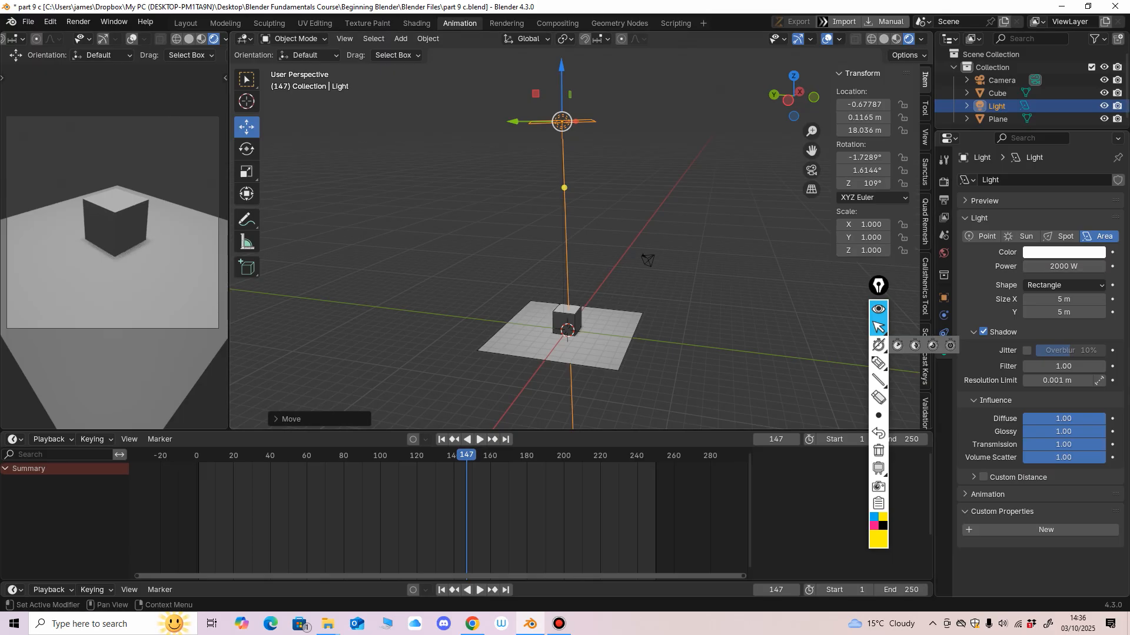
{"action": "left_click", "coordinate": [878, 309]}
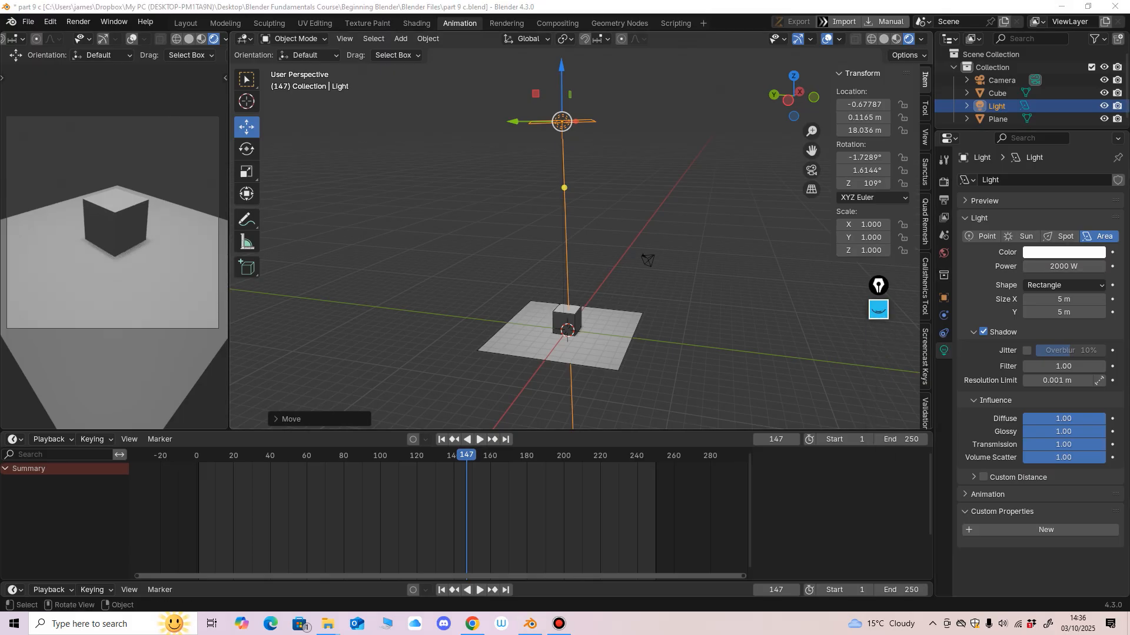
{"action": "middle_click_drag", "start_coordinate": [653, 276], "coordinate": [626, 289], "text": "shift"}
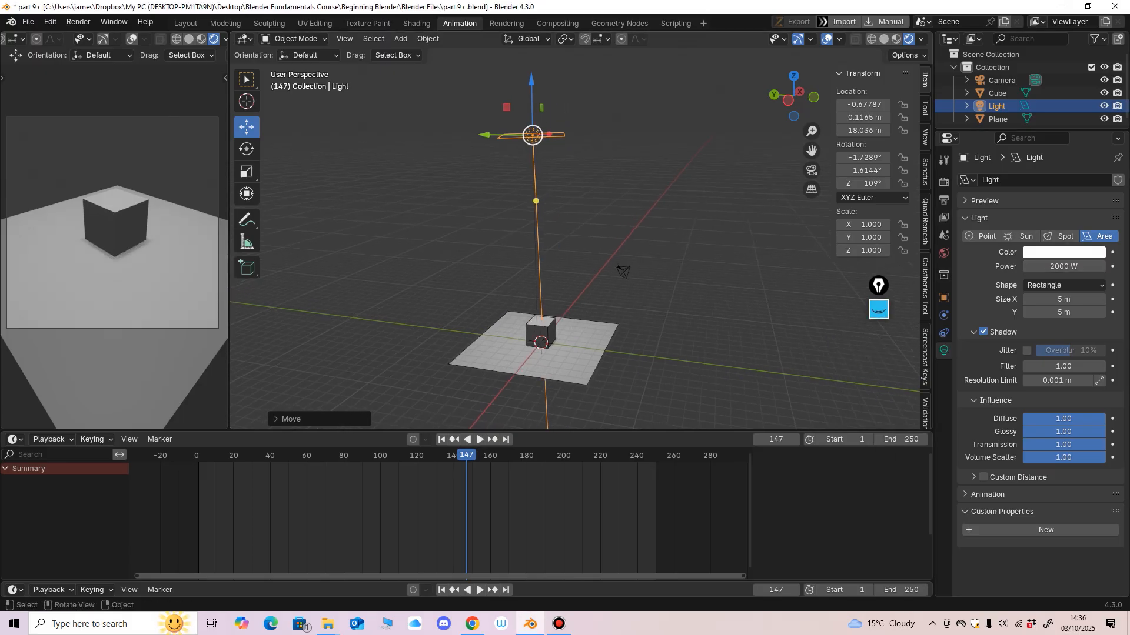
Try the selected light as a Spot, and return it to the Area type.
{"action": "left_click", "coordinate": [579, 154]}
{"action": "left_click", "coordinate": [532, 136]}
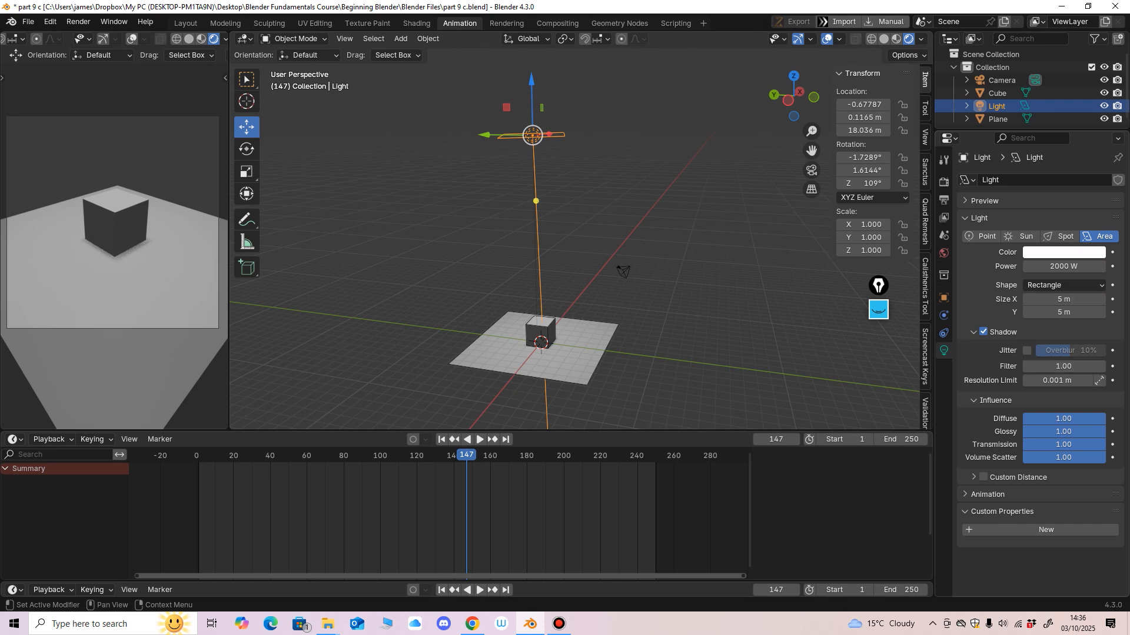
{"action": "left_click", "coordinate": [1059, 236]}
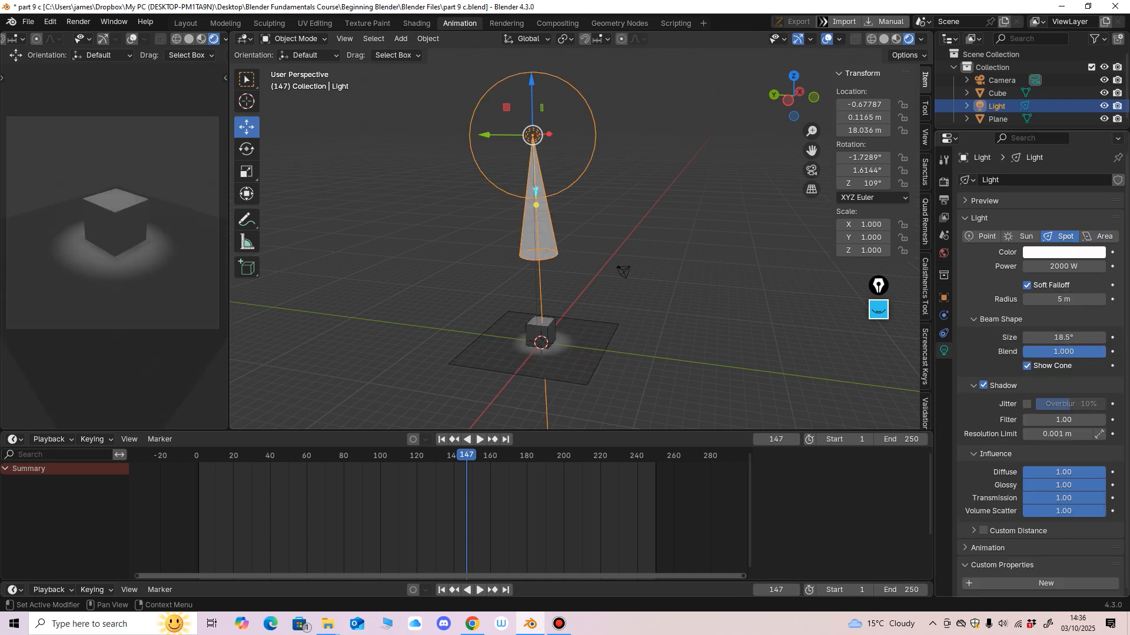
{"action": "left_click", "coordinate": [1099, 236]}
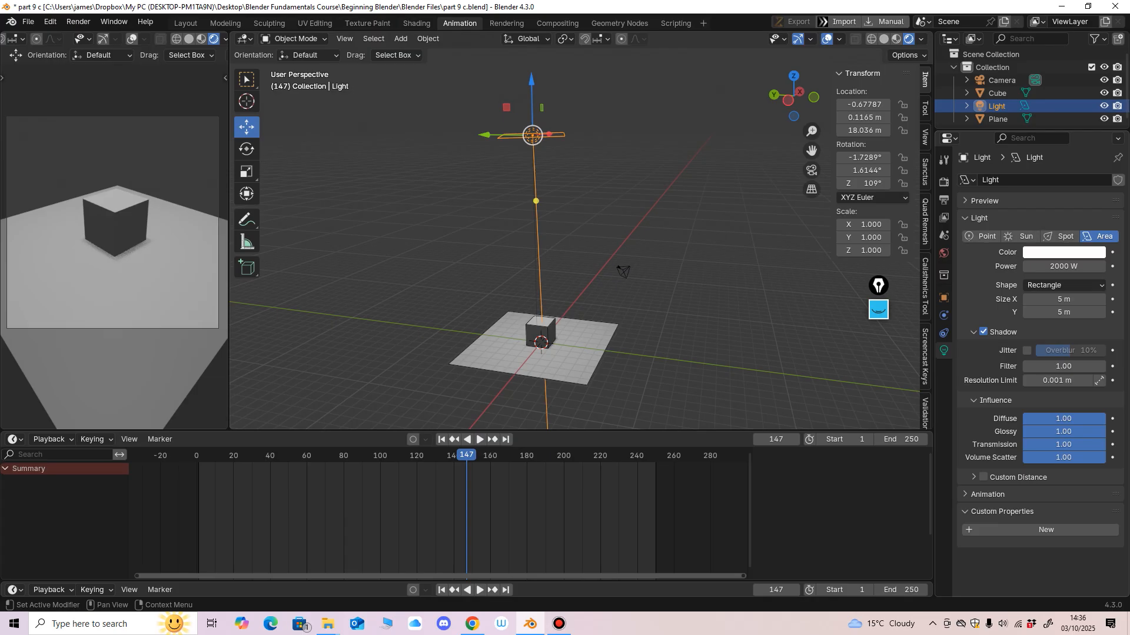
Collapse the light's Shadow and Custom Distance settings, and try a yellow light colour before setting a near-white tint.
{"action": "left_click", "coordinate": [974, 333]}
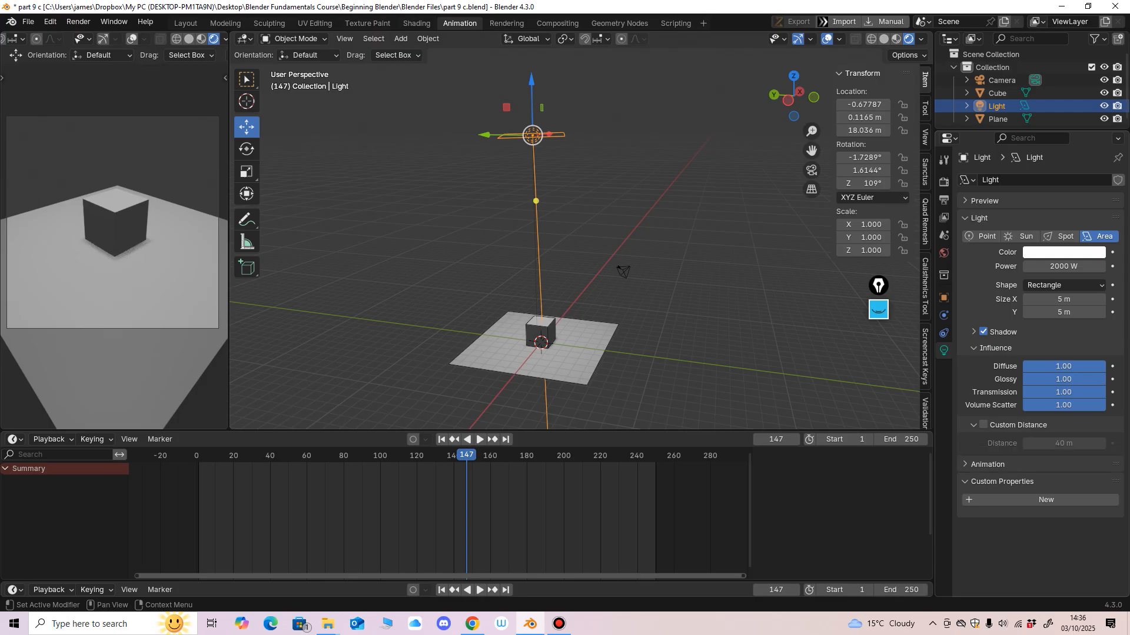
{"action": "left_click", "coordinate": [974, 425]}
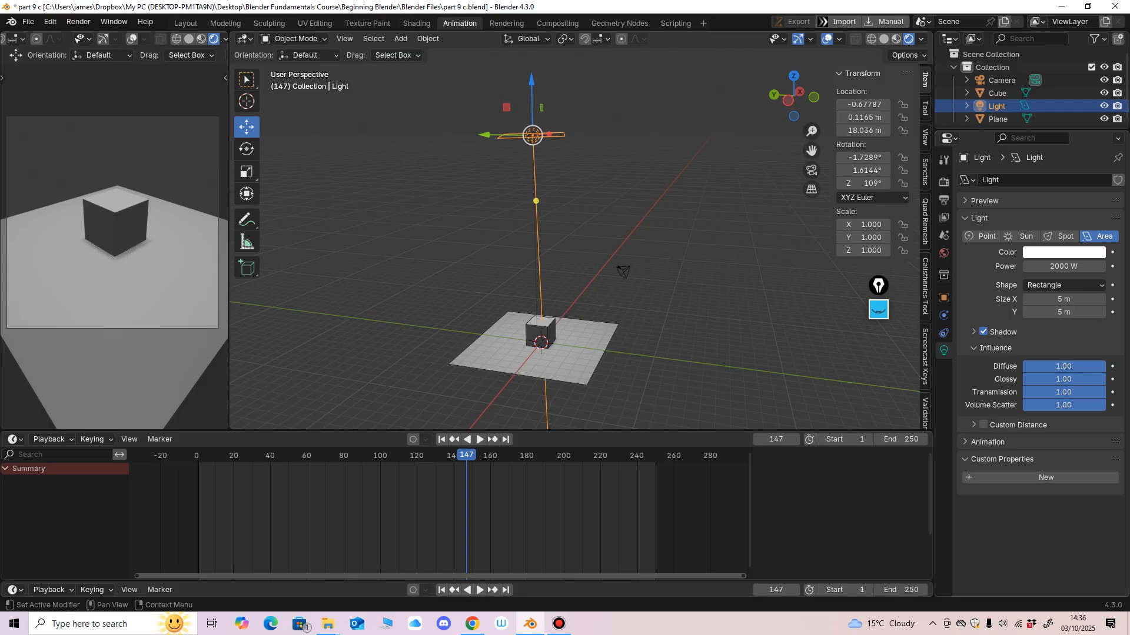
{"action": "left_click", "coordinate": [1064, 252]}
{"action": "mouse_move", "coordinate": [1035, 106]}
{"action": "left_mouse_down"}
{"action": "mouse_move", "coordinate": [1039, 149]}
{"action": "mouse_move", "coordinate": [1012, 146]}
{"action": "mouse_move", "coordinate": [994, 130]}
{"action": "mouse_move", "coordinate": [995, 82]}
{"action": "mouse_move", "coordinate": [1035, 72]}
{"action": "mouse_move", "coordinate": [1062, 82]}
{"action": "mouse_move", "coordinate": [1068, 100]}
{"action": "mouse_move", "coordinate": [1052, 133]}
{"action": "mouse_move", "coordinate": [1004, 124]}
{"action": "left_mouse_up"}
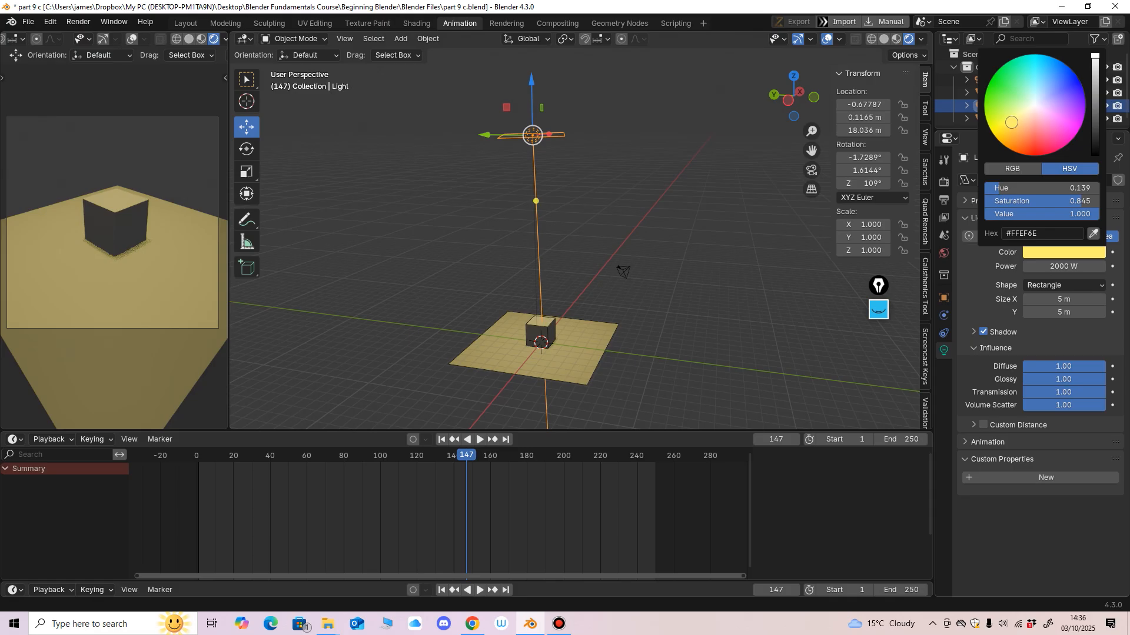
{"action": "mouse_move", "coordinate": [1005, 124]}
{"action": "left_mouse_down"}
{"action": "mouse_move", "coordinate": [1046, 82]}
{"action": "mouse_move", "coordinate": [1055, 90]}
{"action": "mouse_move", "coordinate": [1023, 114]}
{"action": "mouse_move", "coordinate": [1043, 96]}
{"action": "mouse_move", "coordinate": [1027, 111]}
{"action": "mouse_move", "coordinate": [1033, 103]}
{"action": "left_mouse_up"}
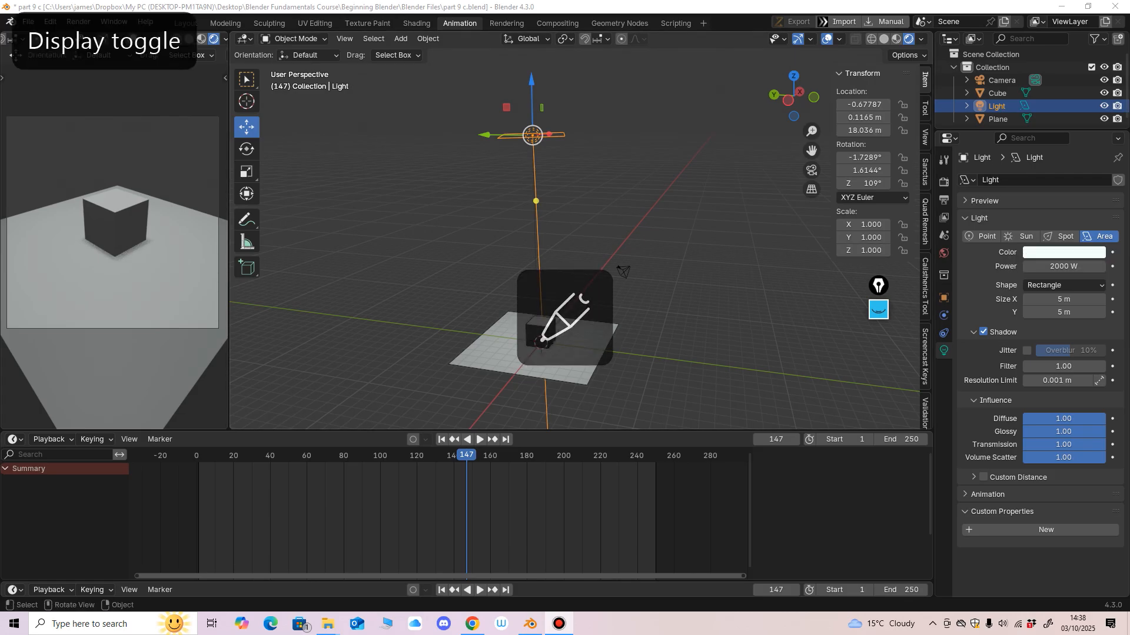
Enlarge the 3D viewport slightly by shrinking the timeline area below it.
{"action": "mouse_move", "coordinate": [665, 277]}
{"action": "middle_mouse_down"}
{"action": "mouse_move", "coordinate": [674, 286]}
{"action": "mouse_move", "coordinate": [656, 290]}
{"action": "mouse_move", "coordinate": [686, 214]}
{"action": "mouse_move", "coordinate": [665, 277]}
{"action": "middle_mouse_up"}
{"action": "scroll", "coordinate": [675, 246], "scroll_direction": "up", "scroll_amount": 2}
{"action": "scroll", "coordinate": [686, 214], "scroll_direction": "up", "scroll_amount": 1}
{"action": "scroll", "coordinate": [686, 214], "scroll_direction": "down", "scroll_amount": 2}
{"action": "left_click_drag", "start_coordinate": [653, 430], "coordinate": [653, 446]}
{"action": "middle_click_drag", "start_coordinate": [645, 253], "coordinate": [653, 261], "text": "shift"}
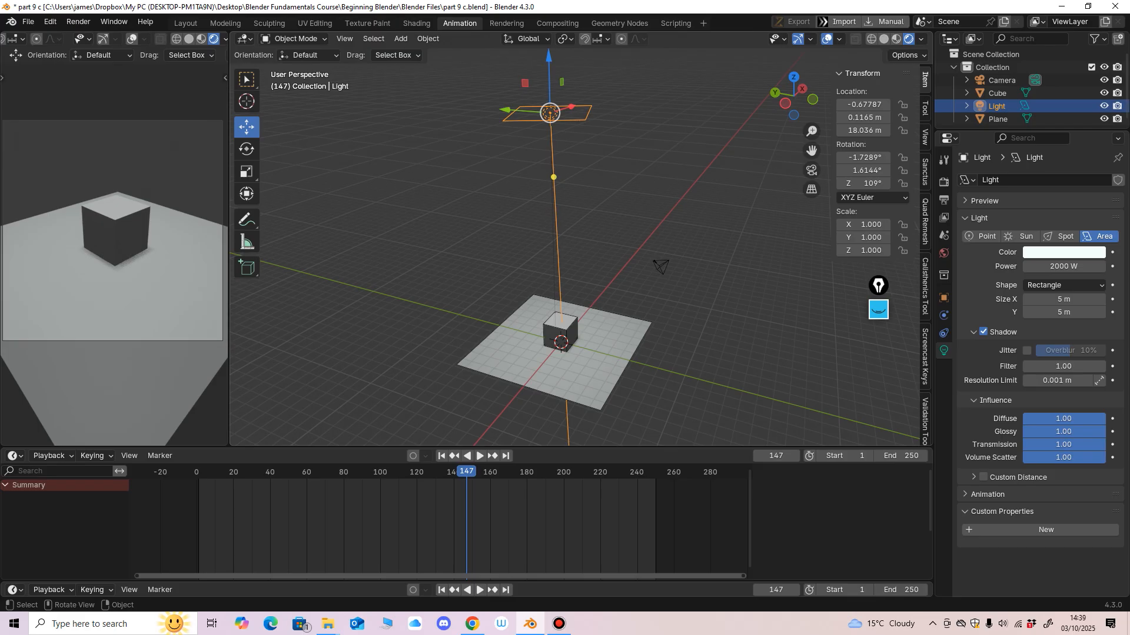
Hide the light in the viewport and enlarge the Outliner area.
{"action": "left_click", "coordinate": [1104, 106]}
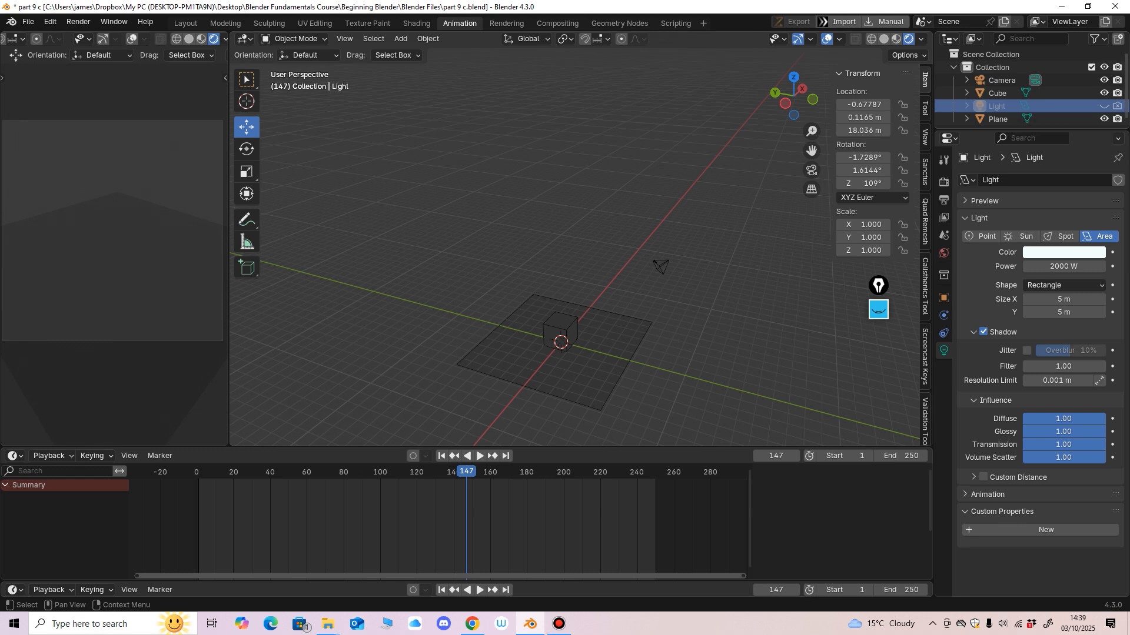
{"action": "left_click_drag", "start_coordinate": [1024, 130], "coordinate": [1024, 242]}
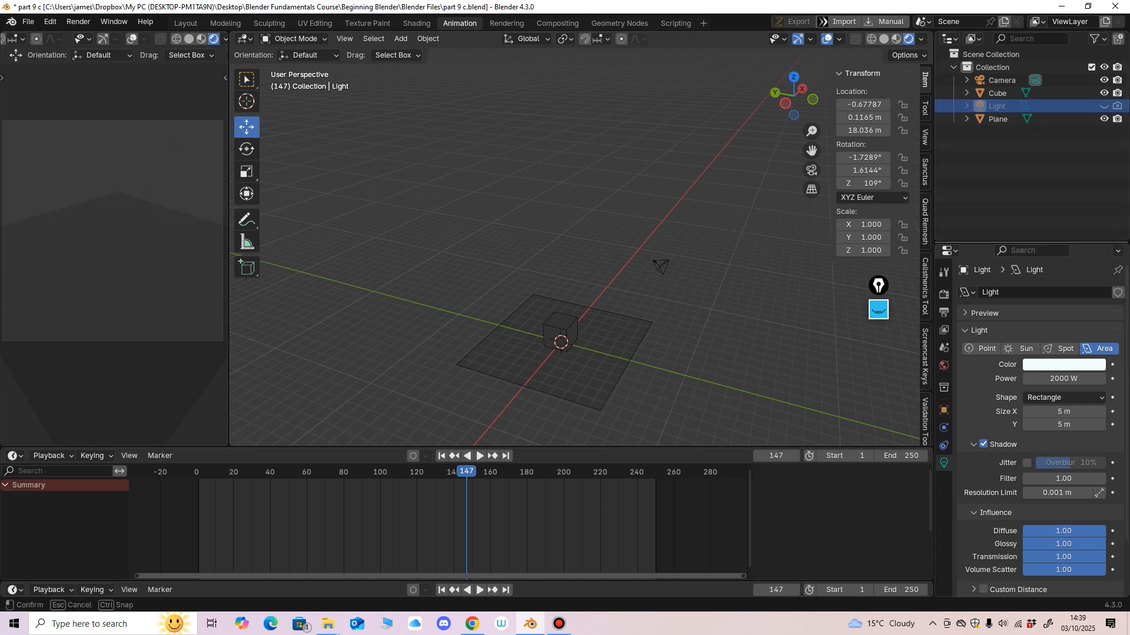
{"action": "middle_click_drag", "start_coordinate": [706, 259], "coordinate": [677, 241]}
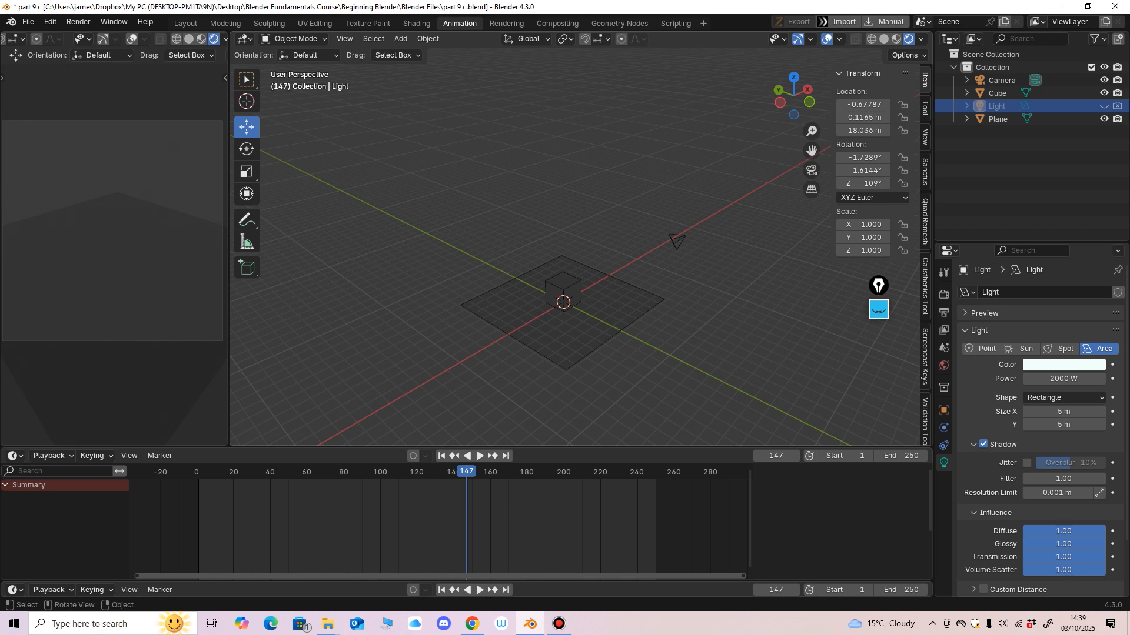
Return the timeline to frame 1 and display the World properties.
{"action": "left_click", "coordinate": [441, 456]}
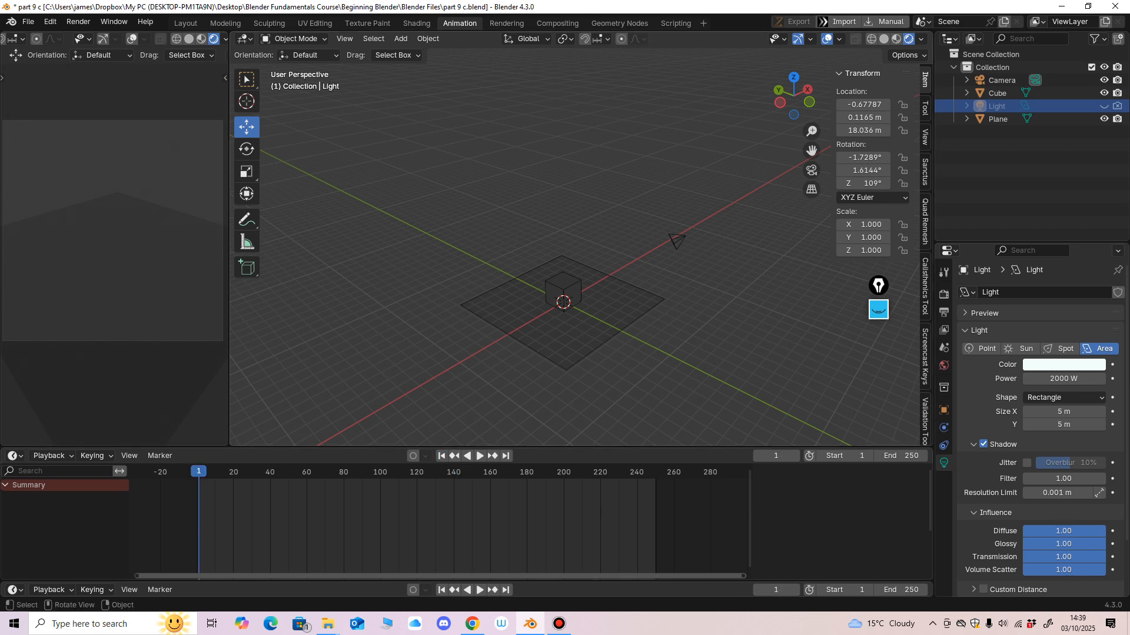
{"action": "middle_click_drag", "start_coordinate": [588, 259], "coordinate": [581, 263]}
{"action": "middle_click_drag", "start_coordinate": [581, 263], "coordinate": [588, 232], "text": "shift"}
{"action": "scroll", "coordinate": [587, 232], "scroll_direction": "up", "scroll_amount": 1}
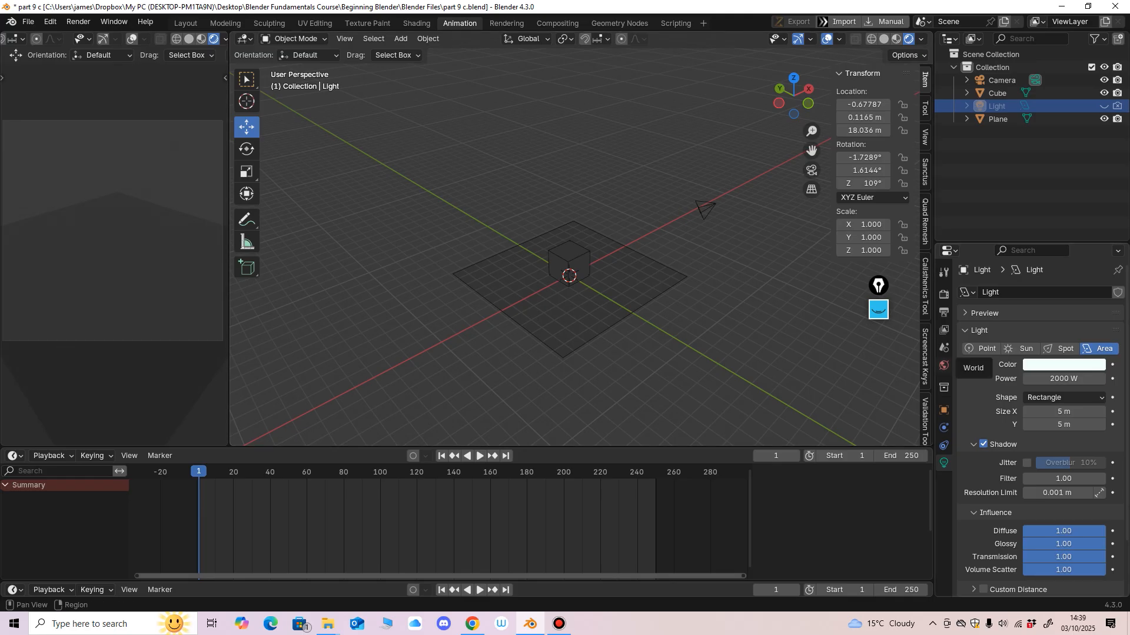
{"action": "left_click", "coordinate": [943, 366]}
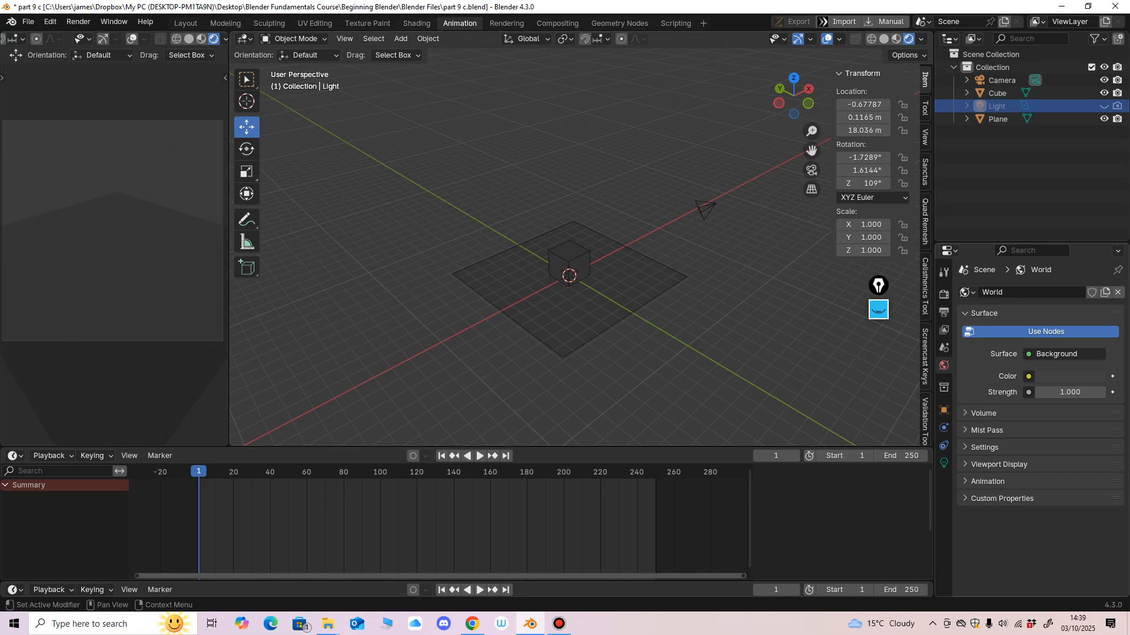
Switch to the Shading workspace and set the shader editor's type to World.
{"action": "left_click", "coordinate": [417, 23]}
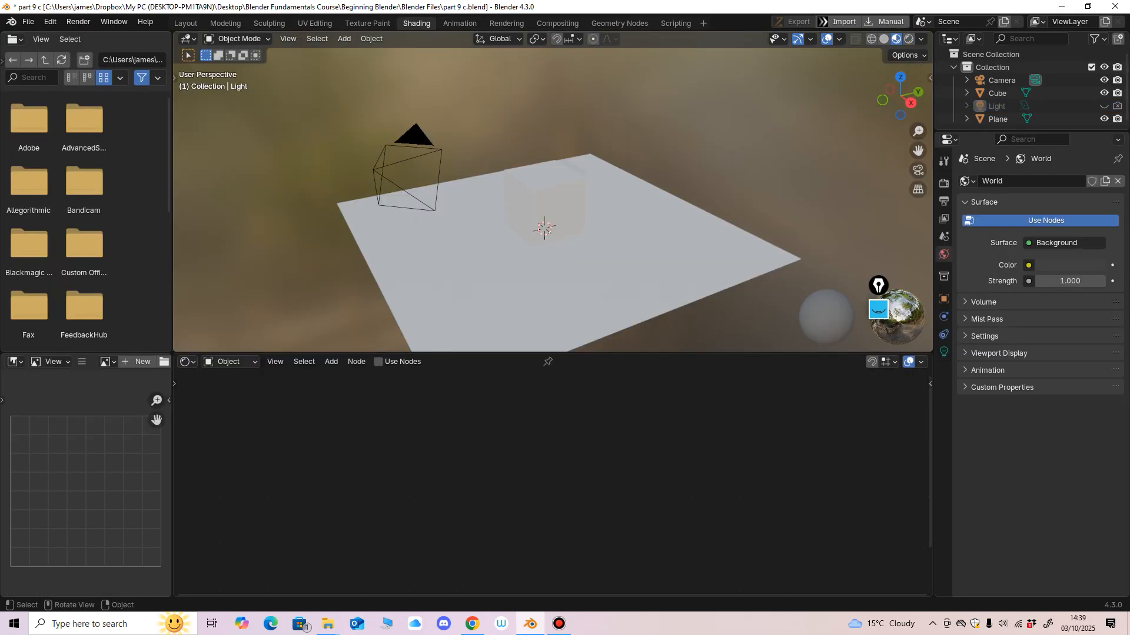
{"action": "left_click", "coordinate": [229, 361]}
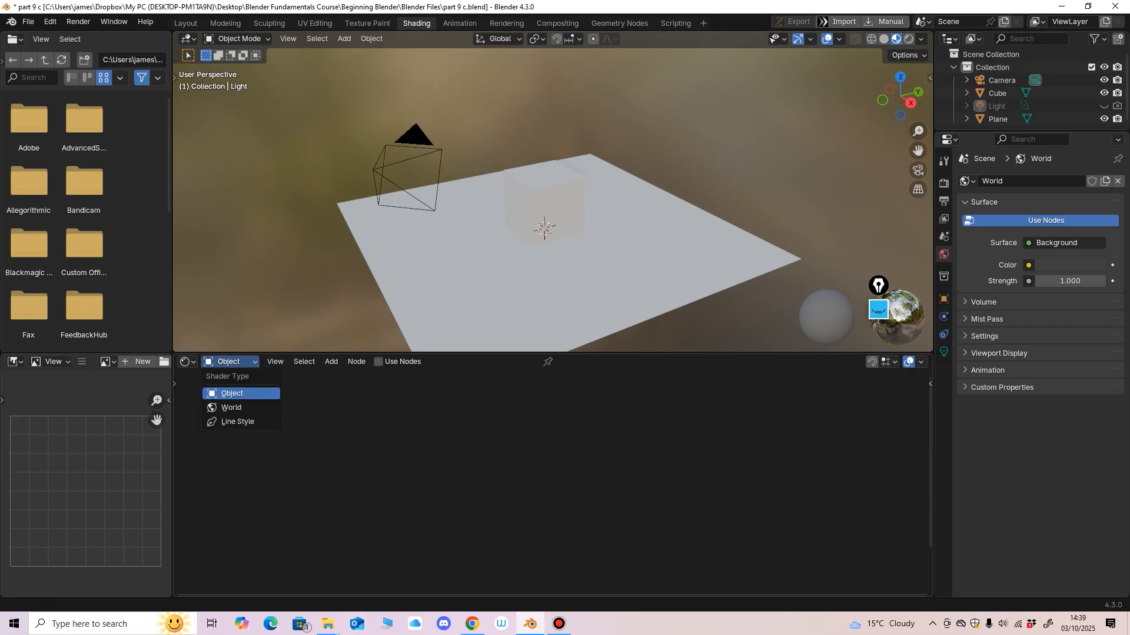
{"action": "left_click", "coordinate": [233, 407]}
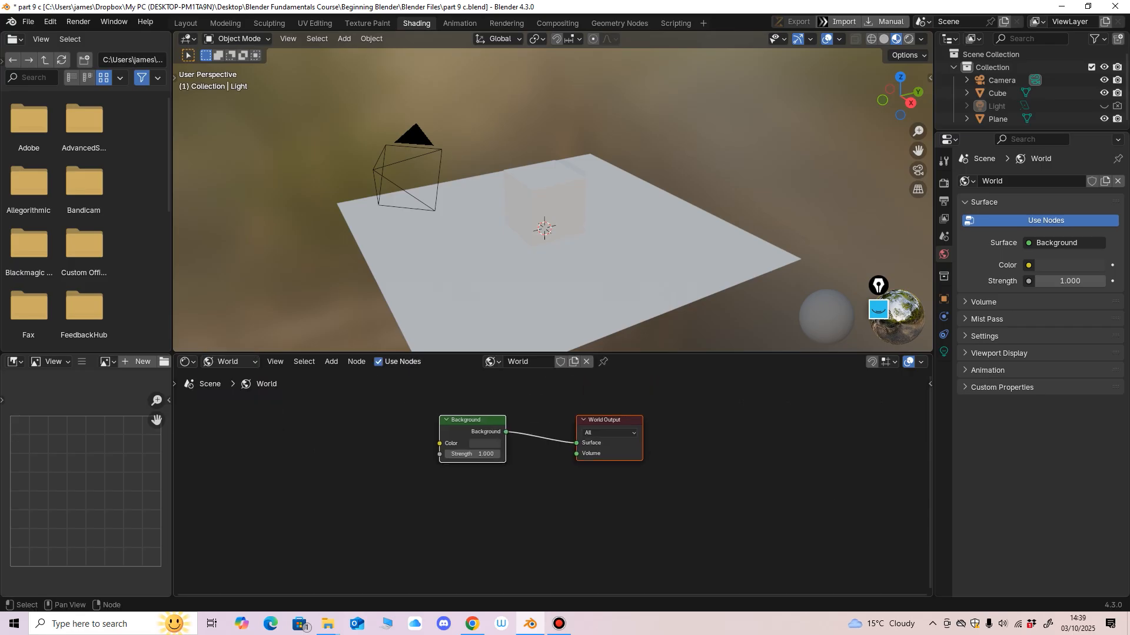
Spread the Background and World Output nodes farther apart in the world node tree.
{"action": "left_click_drag", "start_coordinate": [471, 420], "coordinate": [444, 421]}
{"action": "left_click", "coordinate": [510, 478]}
{"action": "left_click_drag", "start_coordinate": [579, 420], "coordinate": [618, 412]}
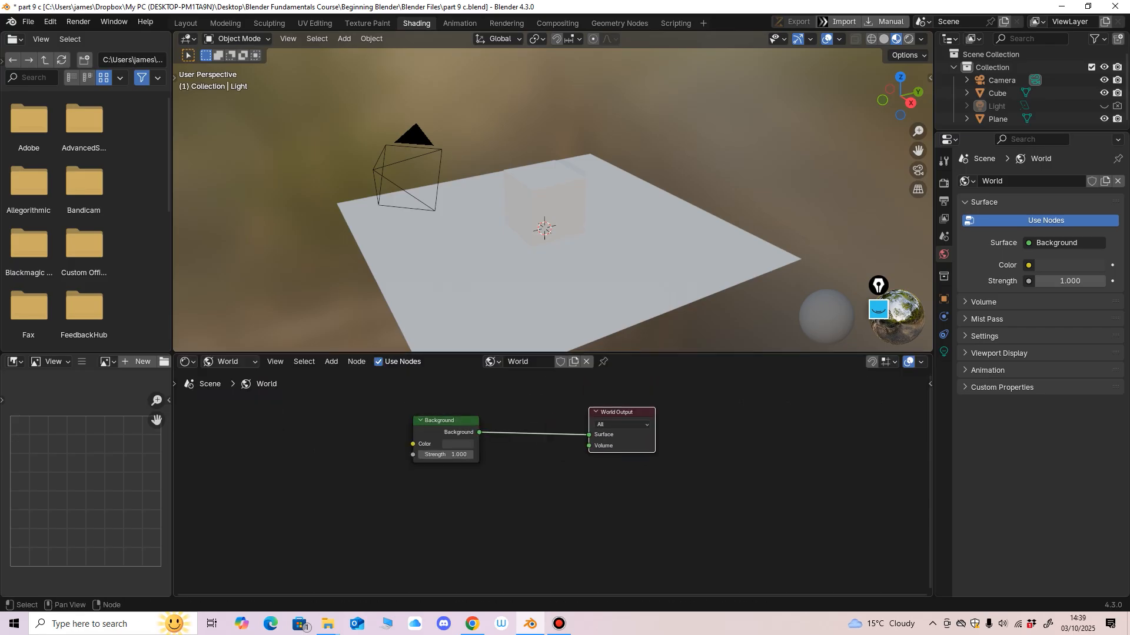
{"action": "left_click_drag", "start_coordinate": [445, 420], "coordinate": [460, 420]}
Enlarge the Shading workspace's 3D viewport and enable its Wireframe overlay.
{"action": "middle_click_drag", "start_coordinate": [580, 258], "coordinate": [586, 270]}
{"action": "left_click_drag", "start_coordinate": [582, 353], "coordinate": [582, 402]}
{"action": "middle_click_drag", "start_coordinate": [579, 297], "coordinate": [586, 262], "text": "shift"}
{"action": "middle_click_drag", "start_coordinate": [586, 262], "coordinate": [552, 250]}
{"action": "middle_click_drag", "start_coordinate": [552, 249], "coordinate": [527, 278], "text": "shift"}
{"action": "left_click", "coordinate": [839, 40]}
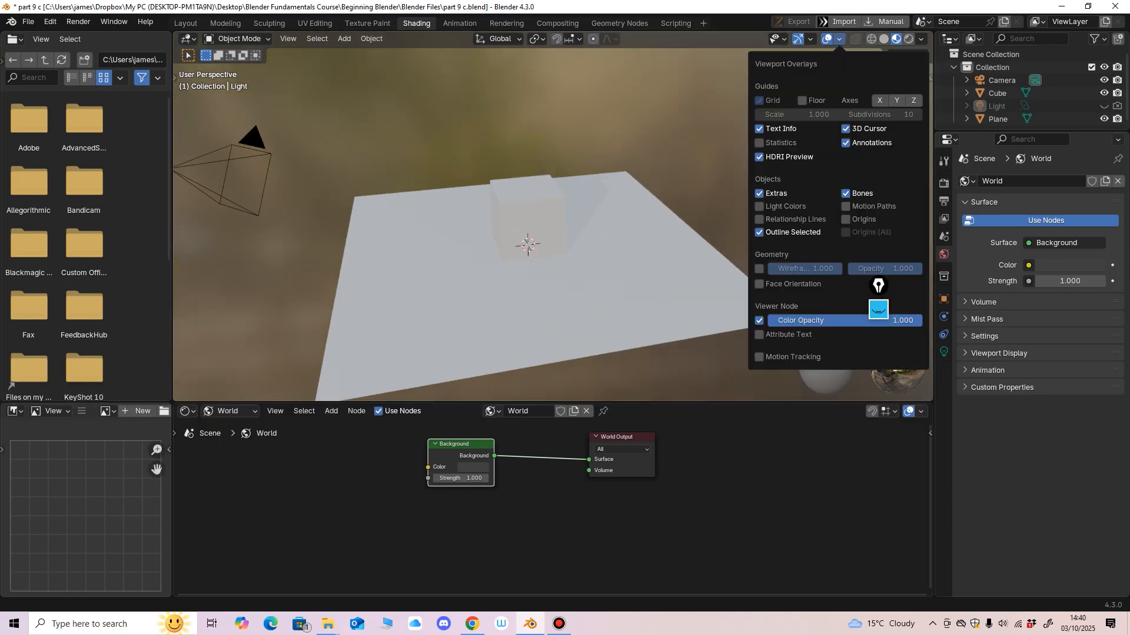
{"action": "left_click", "coordinate": [759, 269]}
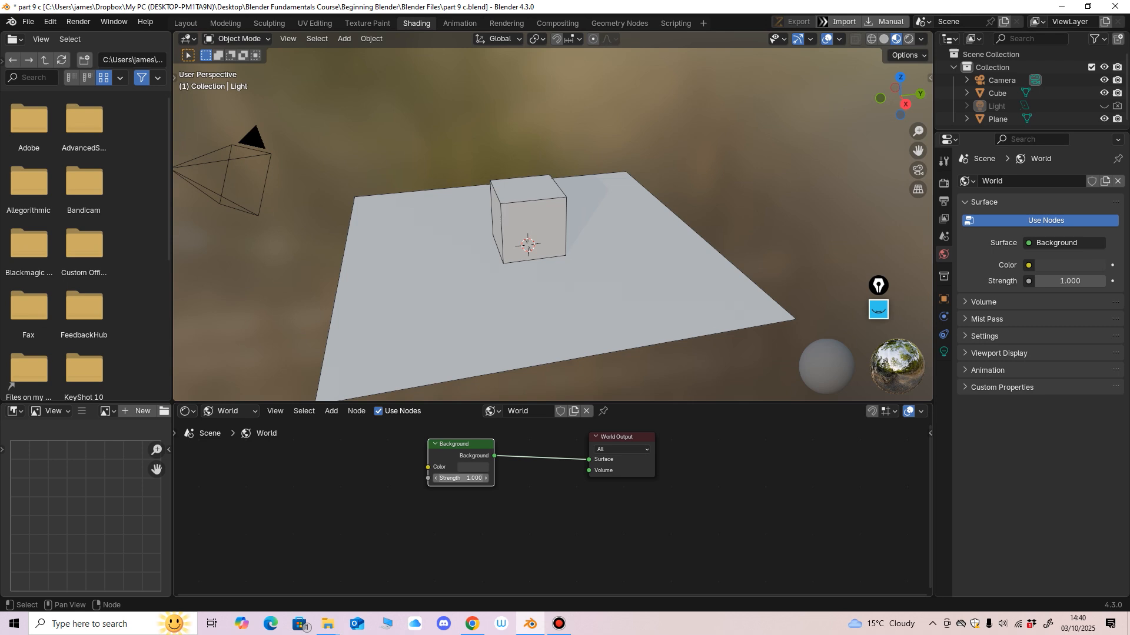
Reposition the Background node closer to World Output and adjust the two nodes' alignment.
{"action": "left_click", "coordinate": [507, 507]}
{"action": "left_click_drag", "start_coordinate": [462, 445], "coordinate": [493, 455]}
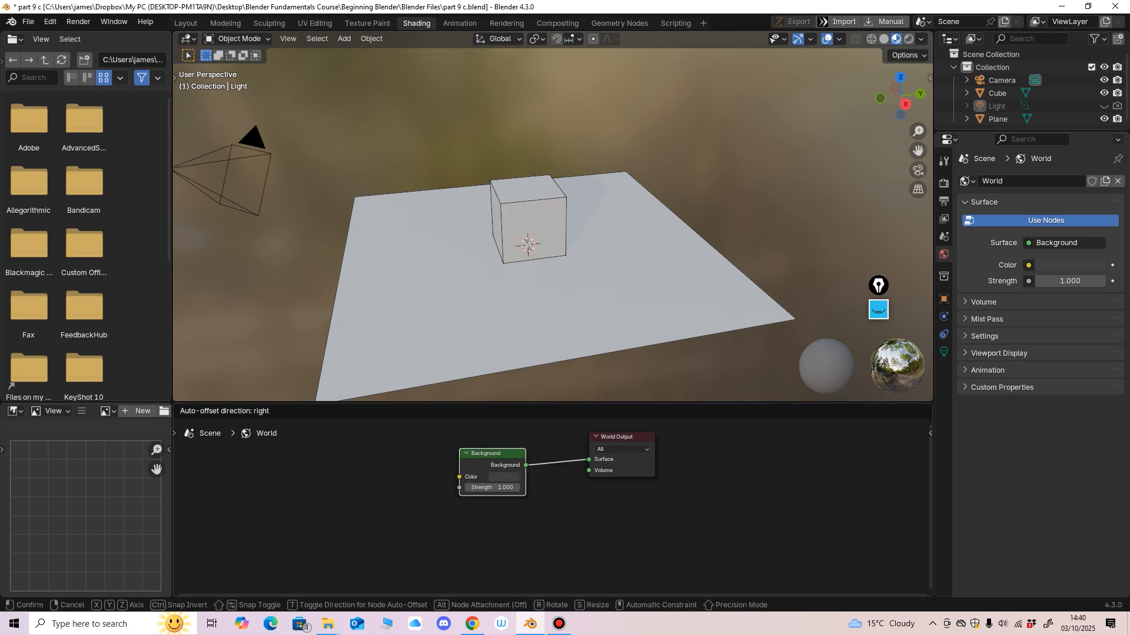
{"action": "left_click_drag", "start_coordinate": [624, 438], "coordinate": [622, 437]}
{"action": "left_click_drag", "start_coordinate": [493, 453], "coordinate": [487, 457]}
{"action": "left_click_drag", "start_coordinate": [622, 437], "coordinate": [620, 440]}
Display the cube's material nodes using the Object shader type, and move Material Output away from Principled BSDF.
{"action": "left_click", "coordinate": [230, 410]}
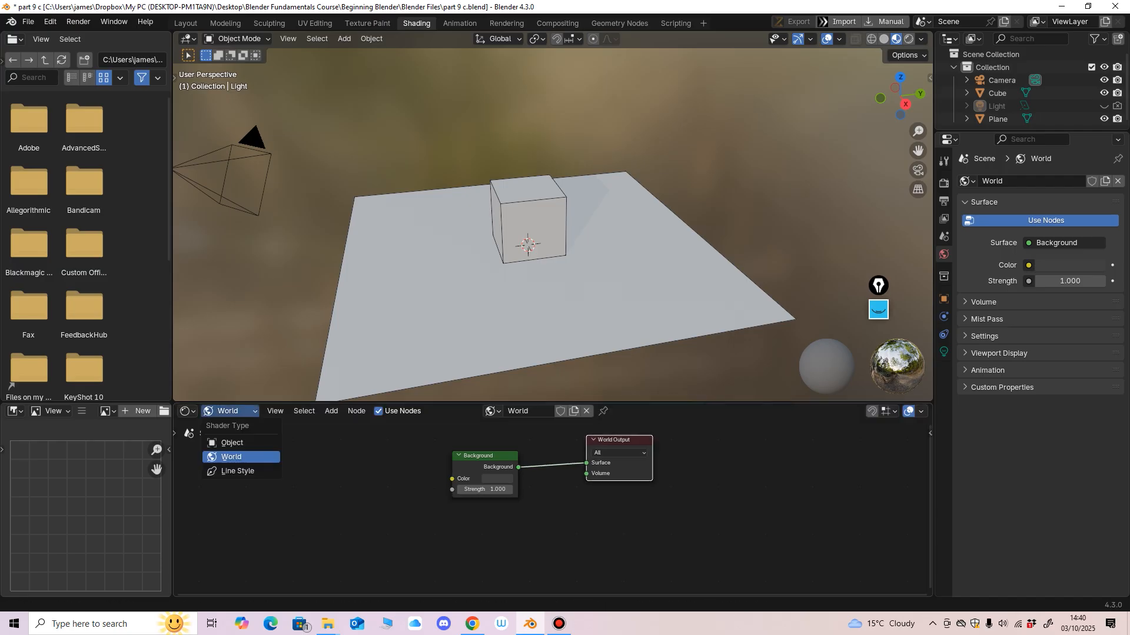
{"action": "left_click", "coordinate": [232, 443]}
{"action": "left_click", "coordinate": [528, 221]}
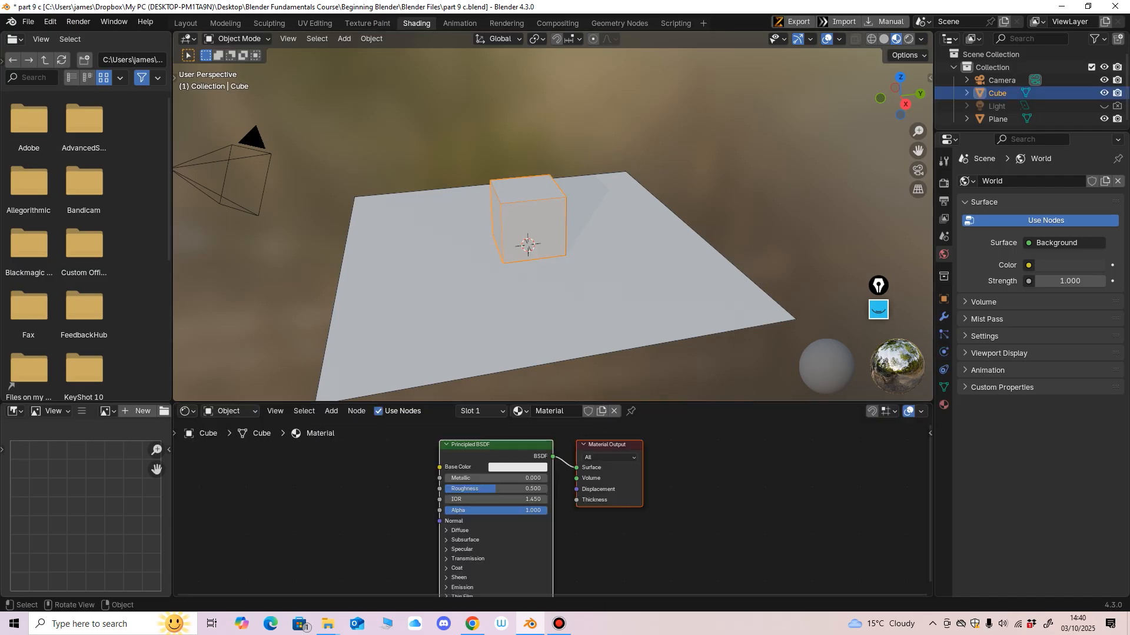
{"action": "left_click", "coordinate": [611, 482]}
{"action": "left_click_drag", "start_coordinate": [611, 482], "coordinate": [640, 475]}
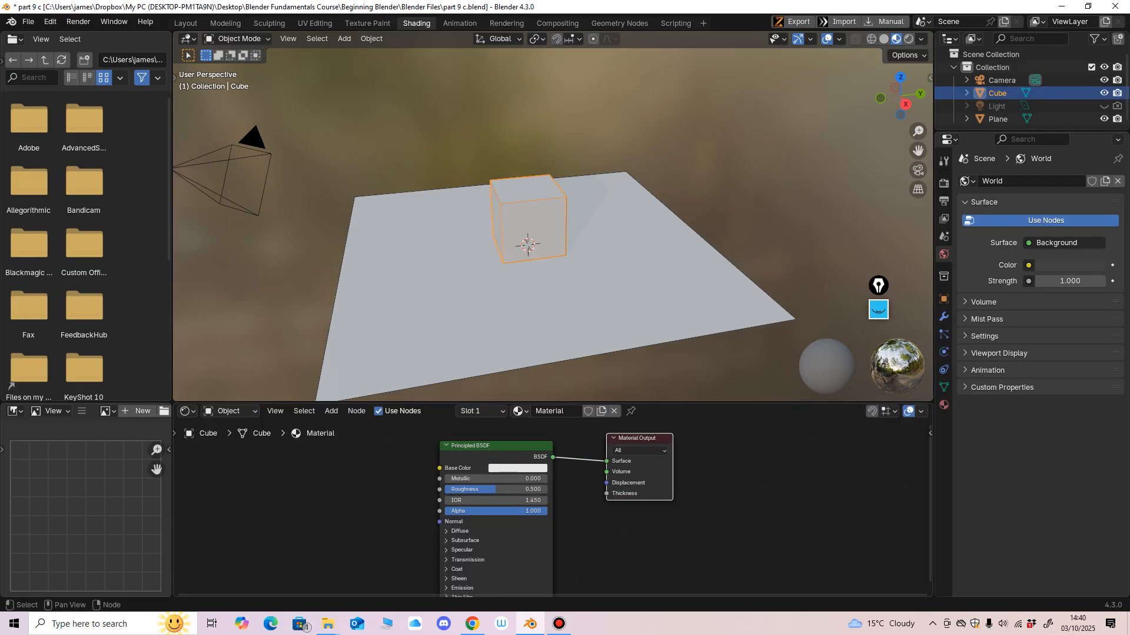
Move Principled BSDF farther from Material Output, keep the Shader Editor, and set its shader type to World.
{"action": "left_click_drag", "start_coordinate": [500, 521], "coordinate": [486, 525]}
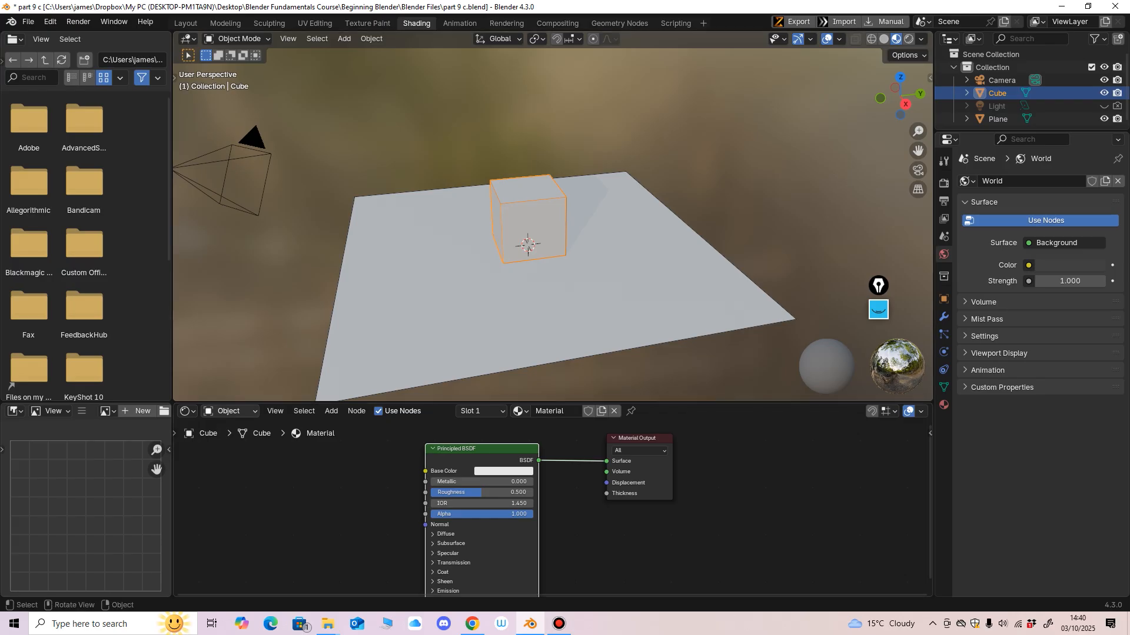
{"action": "left_click", "coordinate": [187, 411]}
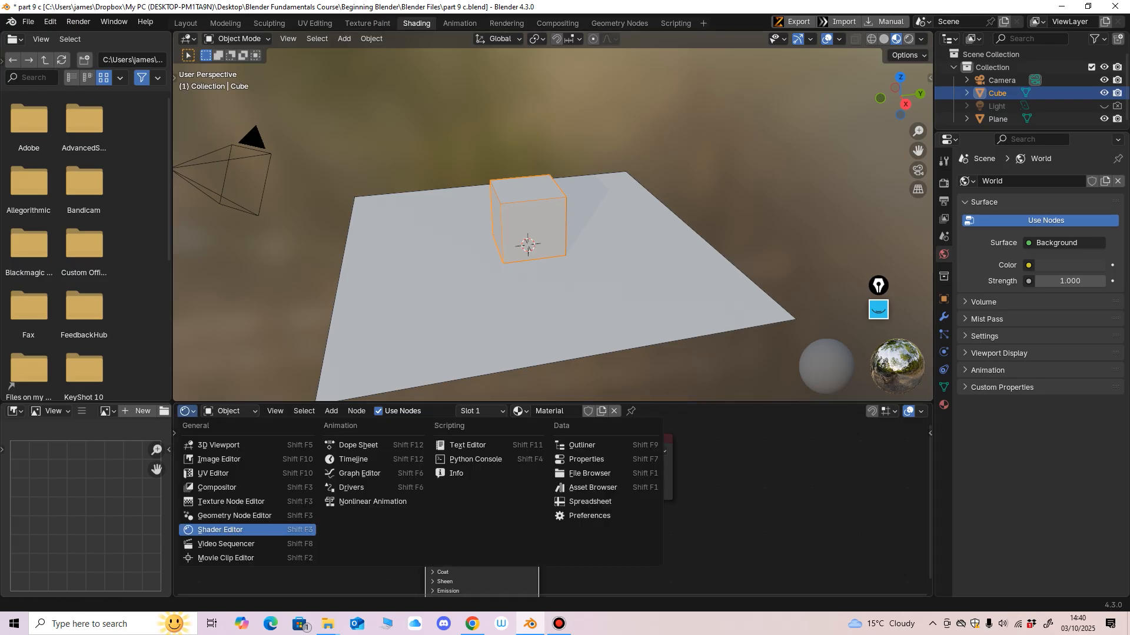
{"action": "left_click", "coordinate": [220, 530]}
{"action": "left_click", "coordinate": [230, 410]}
{"action": "left_click", "coordinate": [219, 450]}
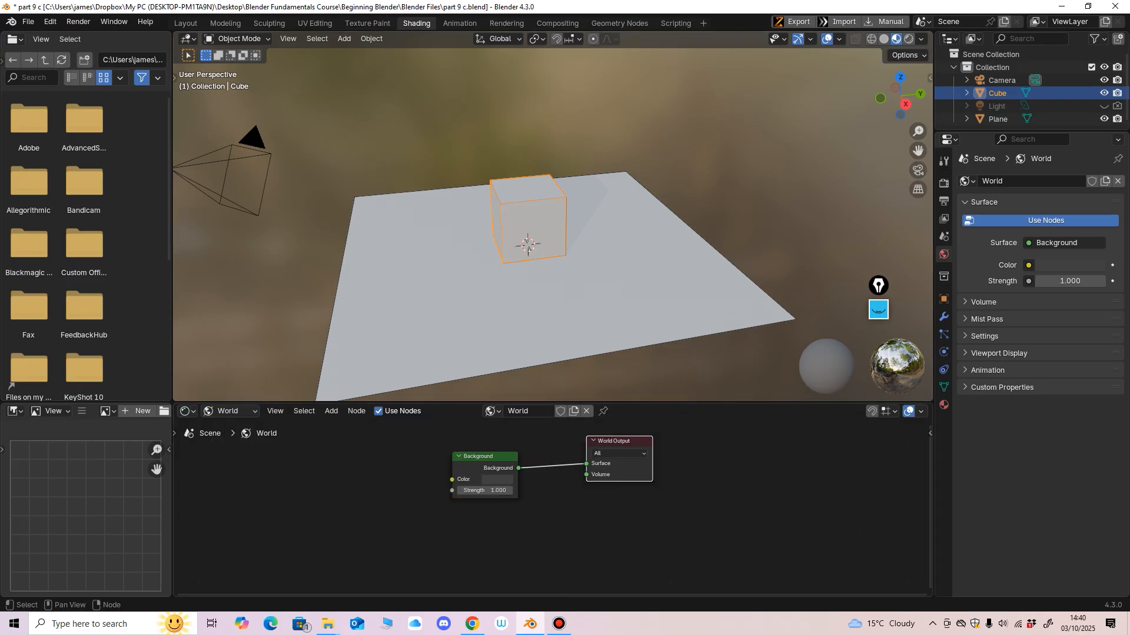
Spread the Background and World Output nodes farther apart and reset the Background strength to its default of 1.000.
{"action": "left_click_drag", "start_coordinate": [485, 457], "coordinate": [457, 464]}
{"action": "left_click_drag", "start_coordinate": [618, 441], "coordinate": [621, 443]}
{"action": "left_click_drag", "start_coordinate": [457, 463], "coordinate": [468, 461]}
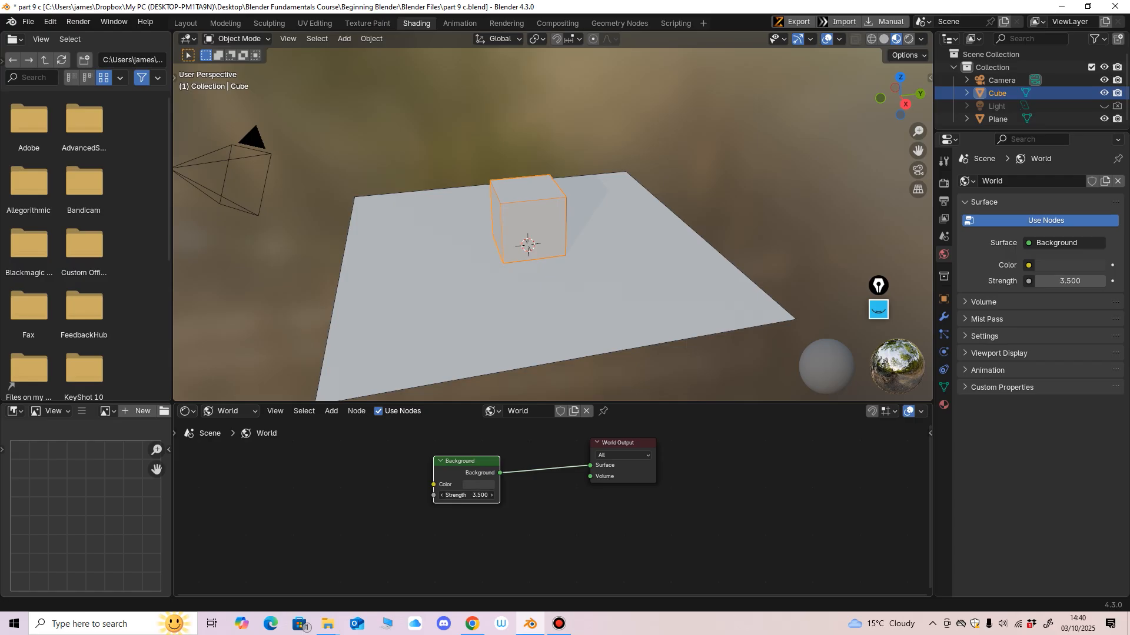
{"action": "key", "text": "BackSpace"}
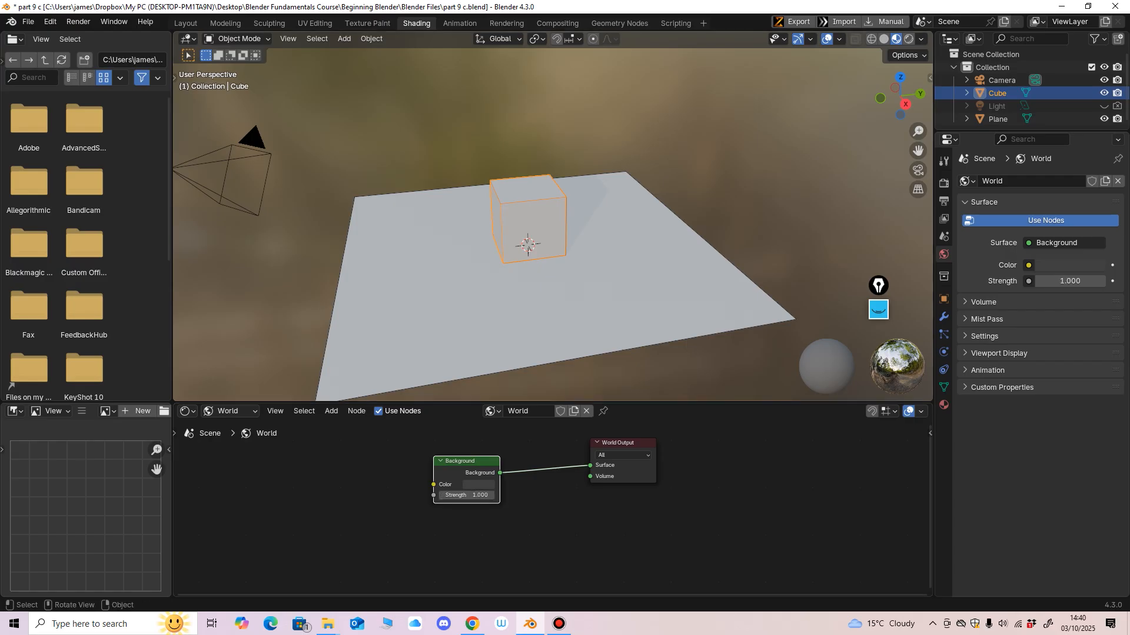
Switch the 3D viewport to Rendered shading and set the Background node's strength to 0.3.
{"action": "left_click", "coordinate": [909, 39]}
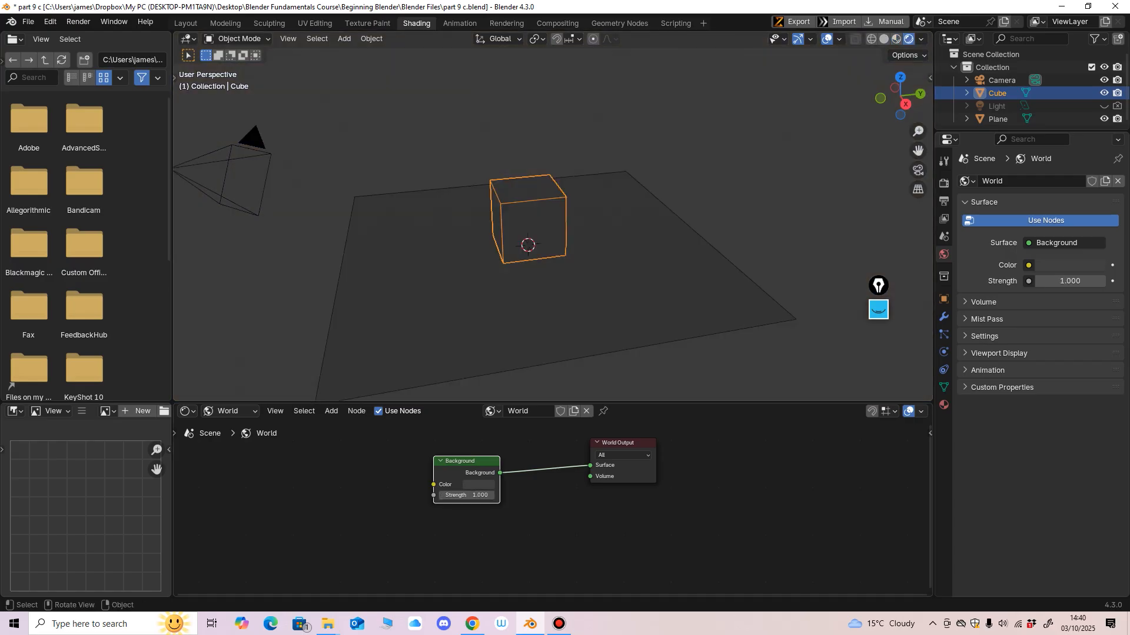
{"action": "mouse_move", "coordinate": [467, 496]}
{"action": "left_mouse_down"}
{"action": "mouse_move", "coordinate": [479, 496]}
{"action": "mouse_move", "coordinate": [465, 496]}
{"action": "left_mouse_up"}
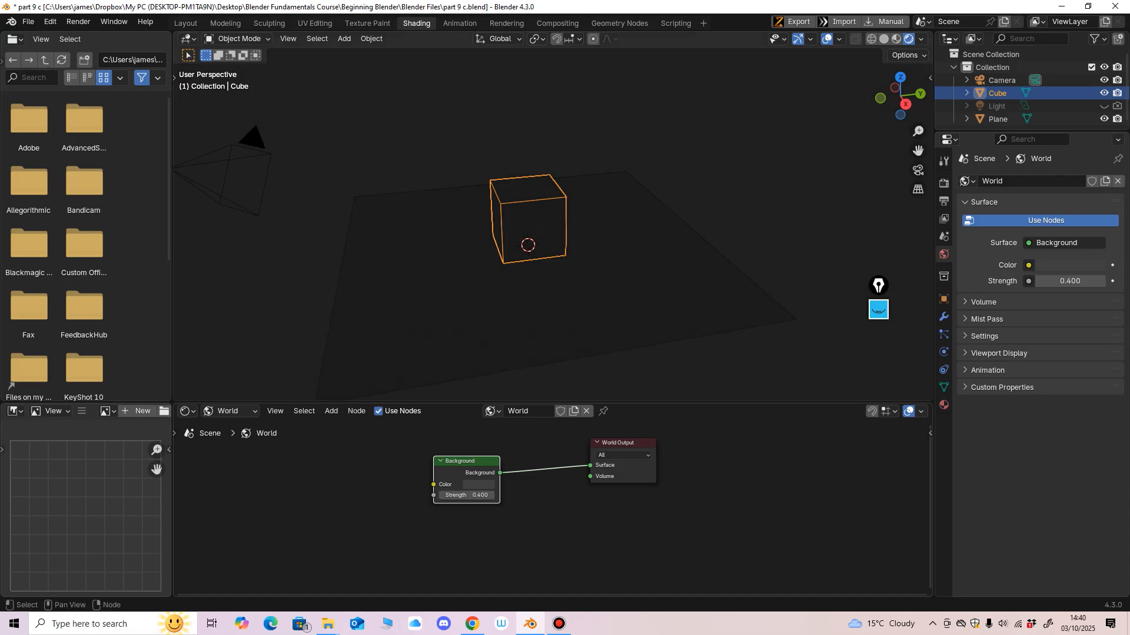
{"action": "left_click", "coordinate": [465, 495]}
{"action": "type", "text": ".3"}
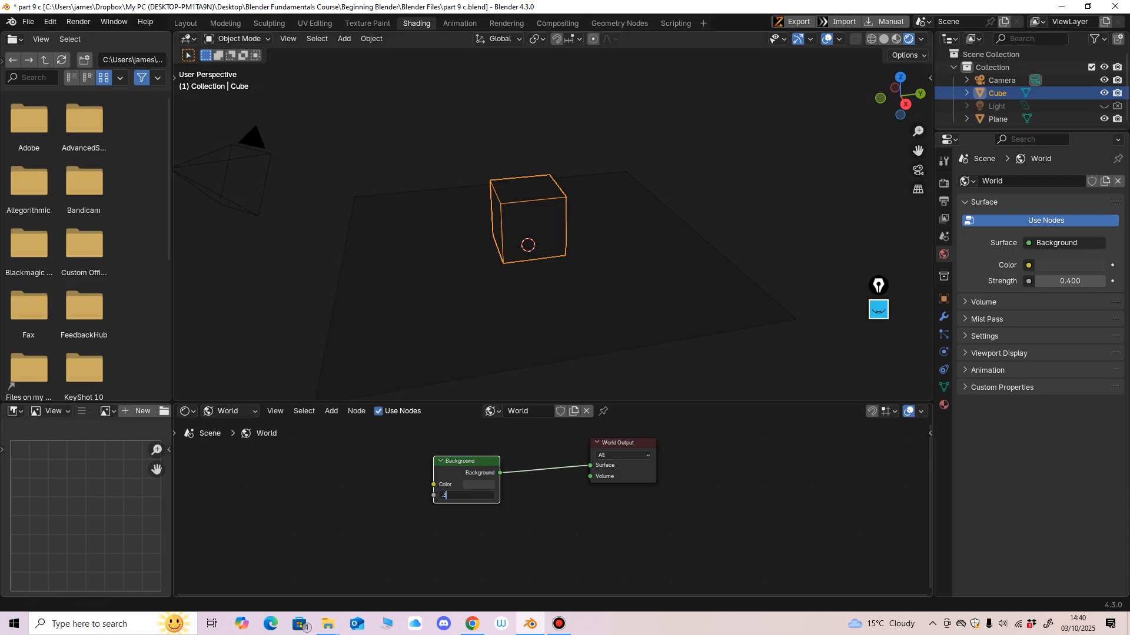
{"action": "key", "text": "Return"}
Move the Background node closer to World Output and shift World Output slightly lower.
{"action": "left_click_drag", "start_coordinate": [467, 461], "coordinate": [482, 465]}
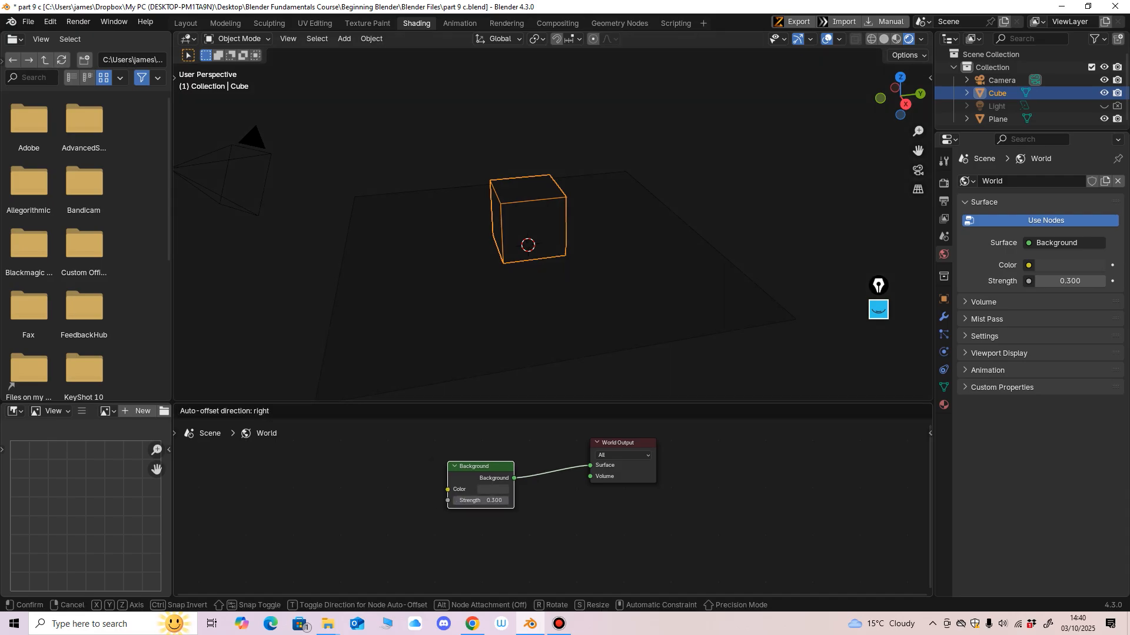
{"action": "left_click_drag", "start_coordinate": [621, 443], "coordinate": [624, 447]}
{"action": "left_click_drag", "start_coordinate": [481, 466], "coordinate": [491, 468]}
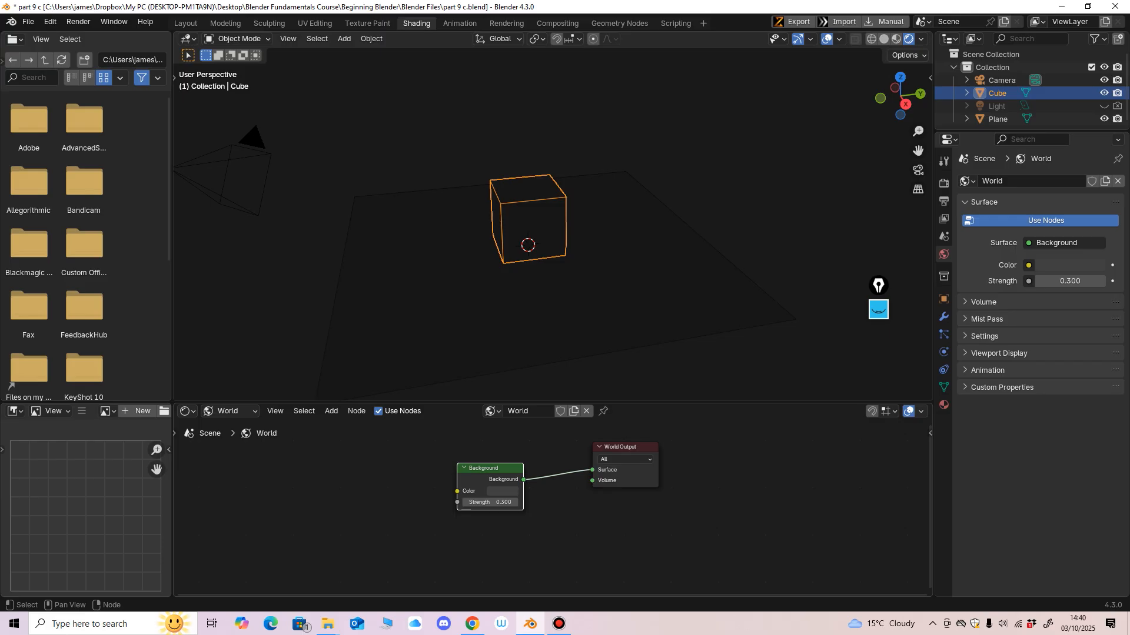
Raise the Background strength to 1 for comparison and return it to 0.3.
{"action": "left_click", "coordinate": [491, 503]}
{"action": "type", "text": "1"}
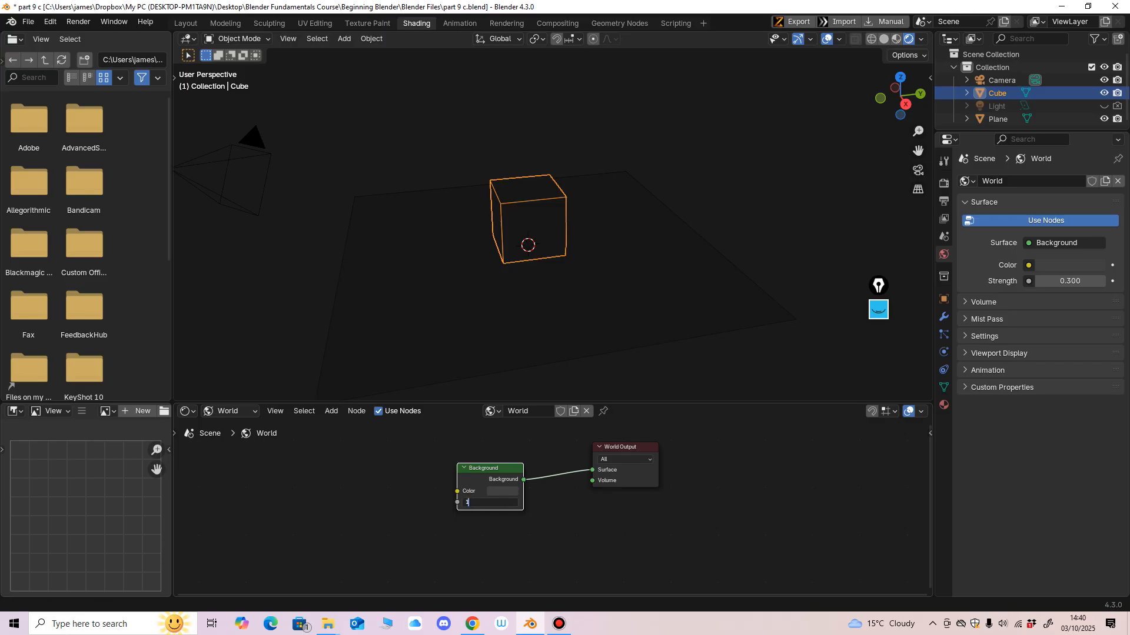
{"action": "key", "text": "Return"}
{"action": "left_click", "coordinate": [491, 503]}
{"action": "type", "text": "2"}
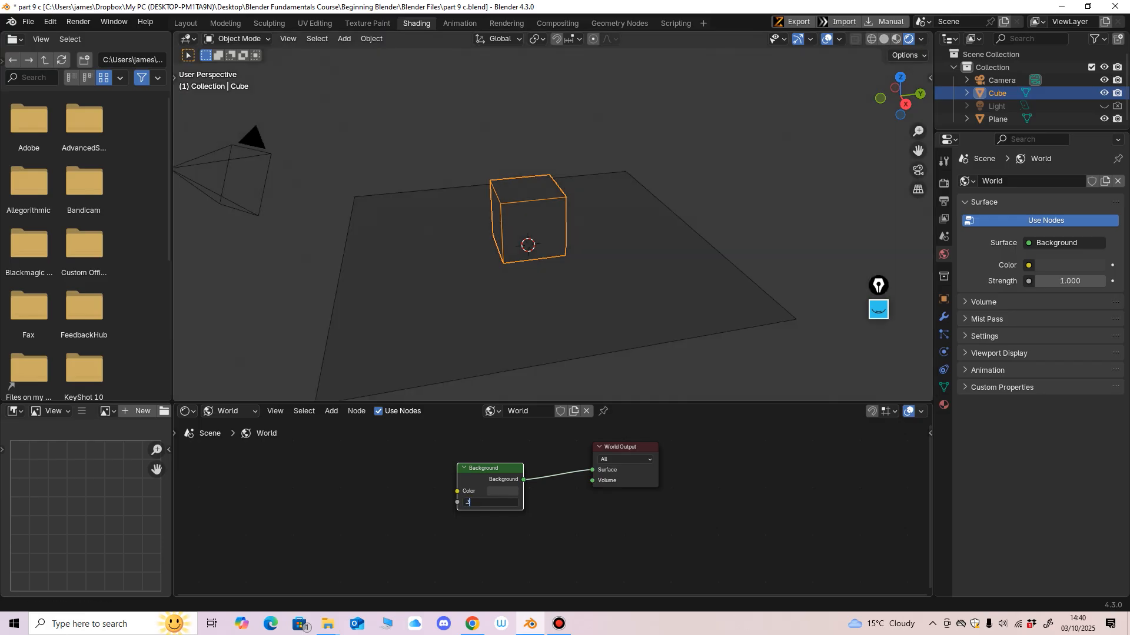
{"action": "key", "text": "Return"}
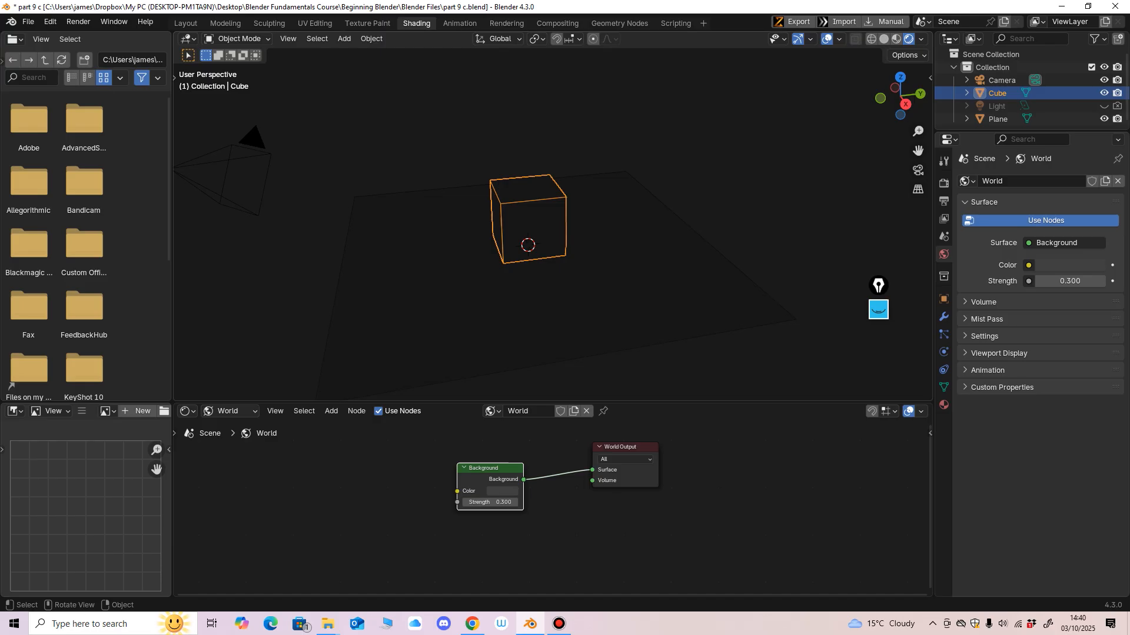
Render the current frame to check the dimmed world lighting and close the render window.
{"action": "middle_click_drag", "start_coordinate": [565, 265], "coordinate": [518, 238]}
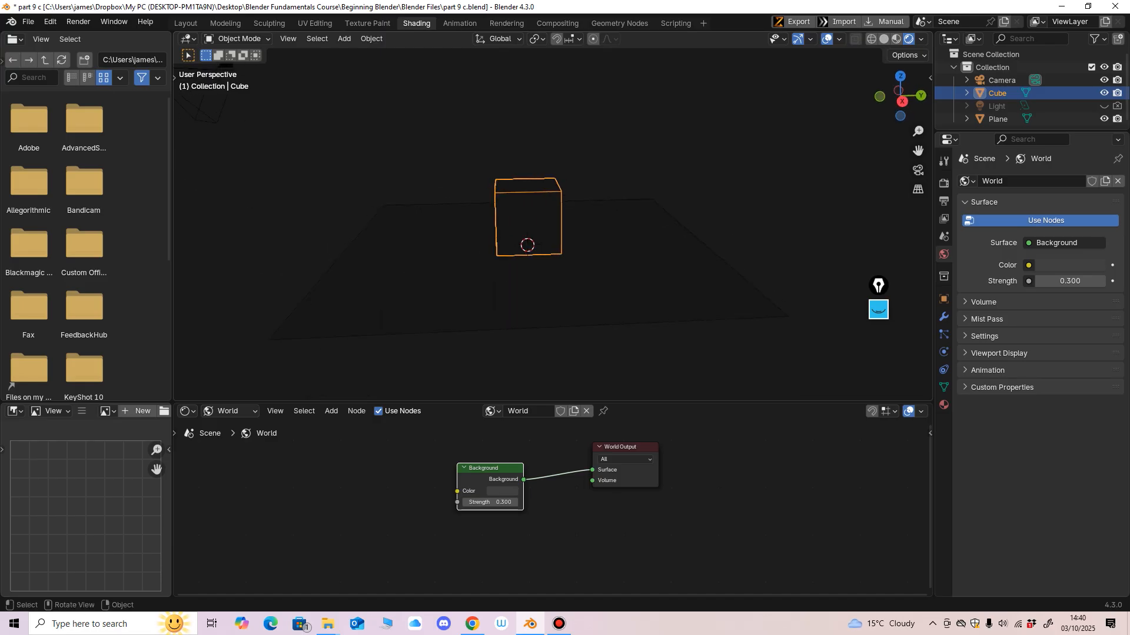
{"action": "key", "text": "F12"}
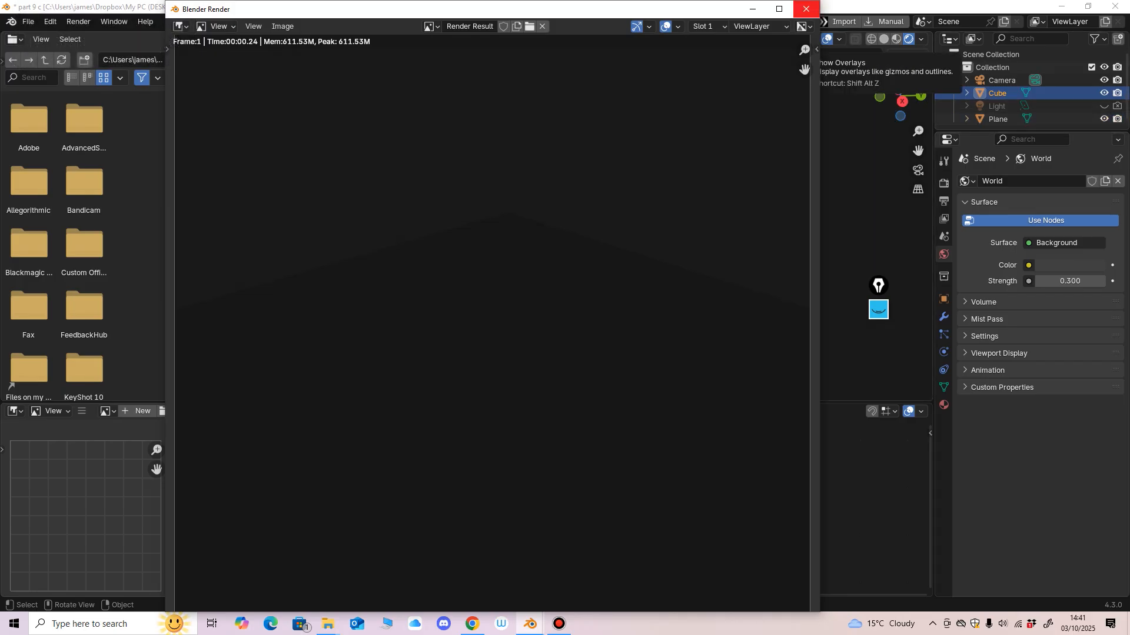
{"action": "left_click", "coordinate": [805, 9]}
Set the Background strength to 1 and move the Background node a little closer to World Output.
{"action": "left_click", "coordinate": [490, 501]}
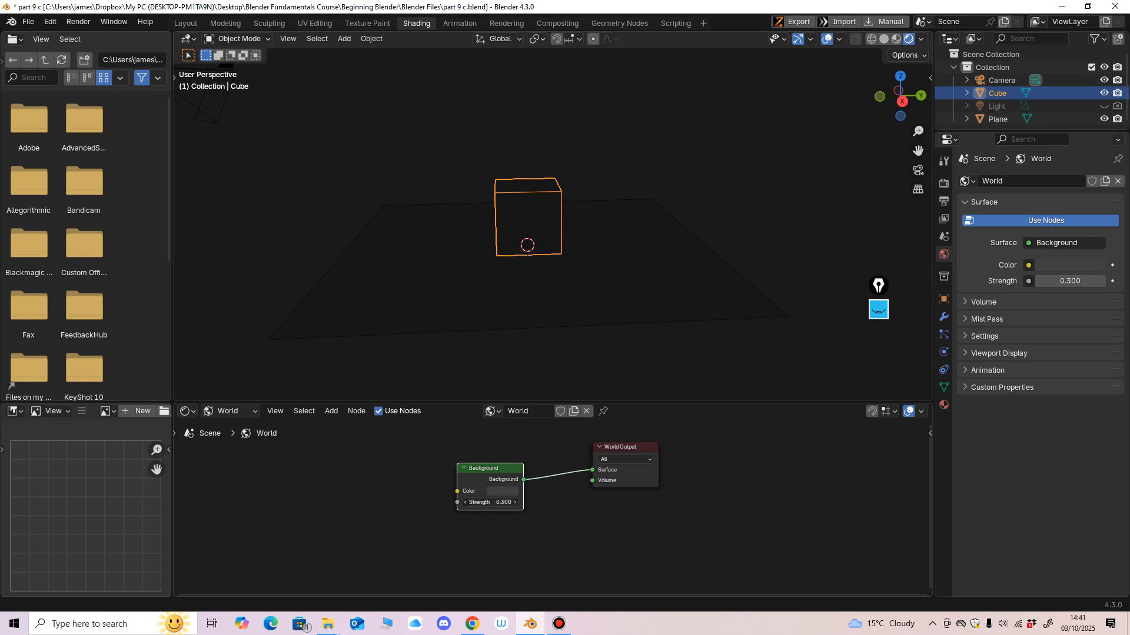
{"action": "type", "text": "1"}
{"action": "key", "text": "Return"}
{"action": "left_click_drag", "start_coordinate": [483, 469], "coordinate": [492, 472]}
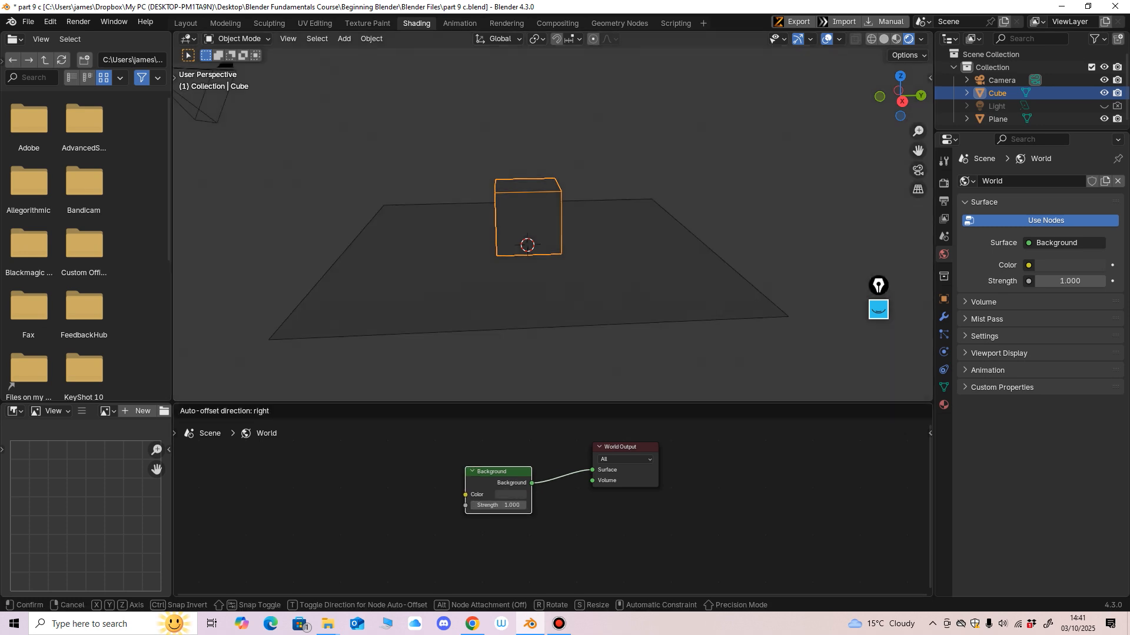
{"action": "middle_click_drag", "start_coordinate": [492, 473], "coordinate": [498, 478]}
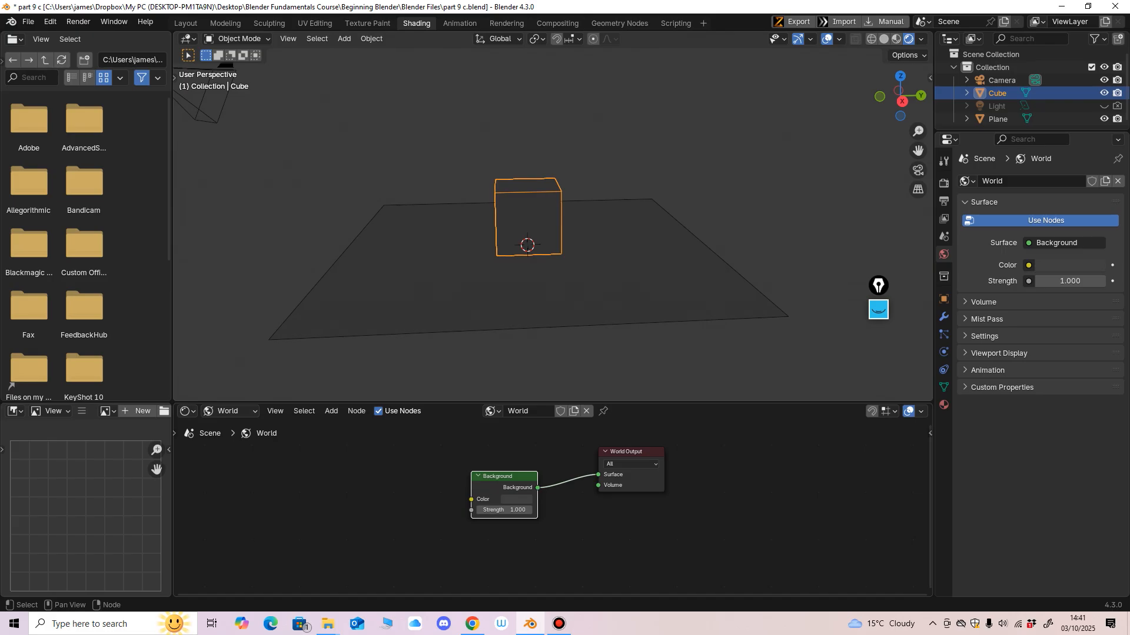
Add an Environment Texture node linked to the Background node's Color input and place it well before Background.
{"action": "left_click_drag", "start_coordinate": [471, 499], "coordinate": [235, 489]}
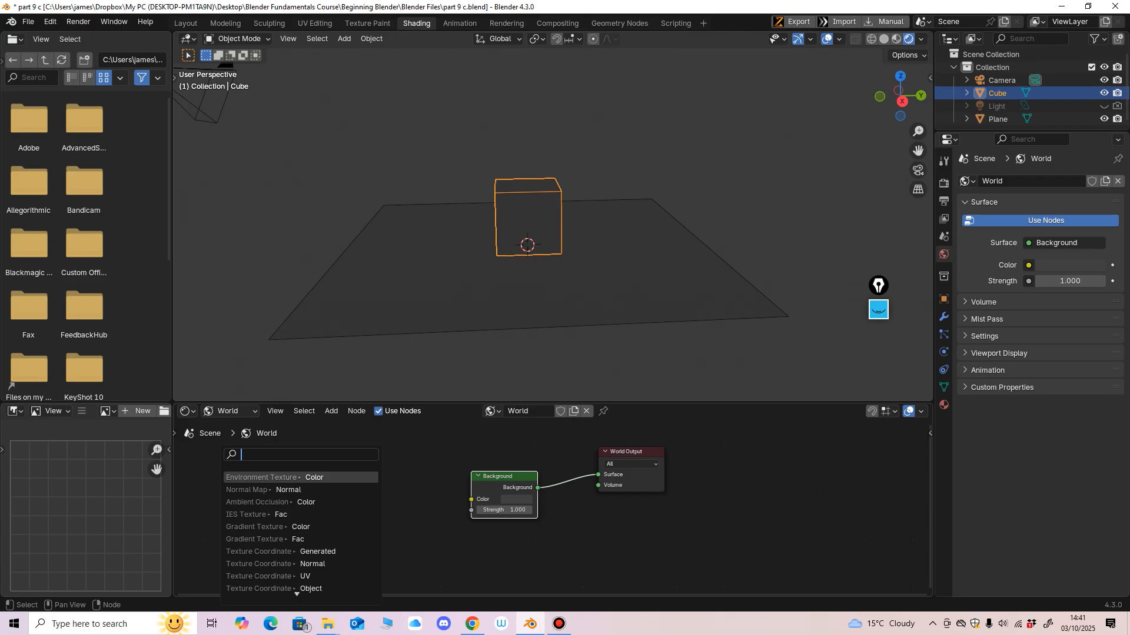
{"action": "left_click", "coordinate": [299, 478]}
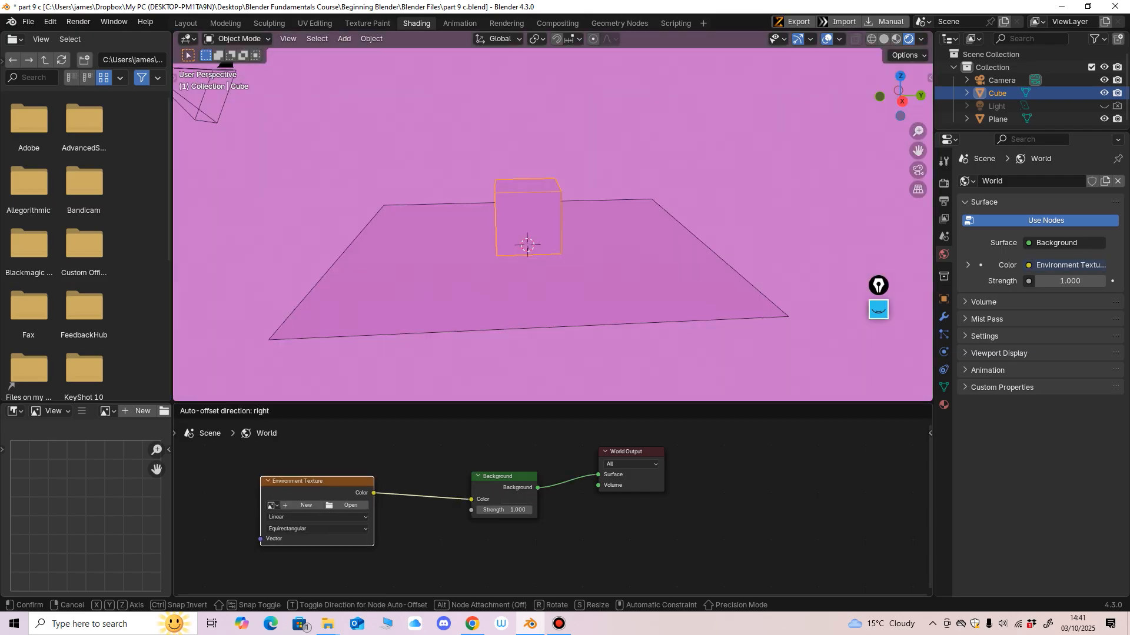
{"action": "left_click", "coordinate": [299, 480]}
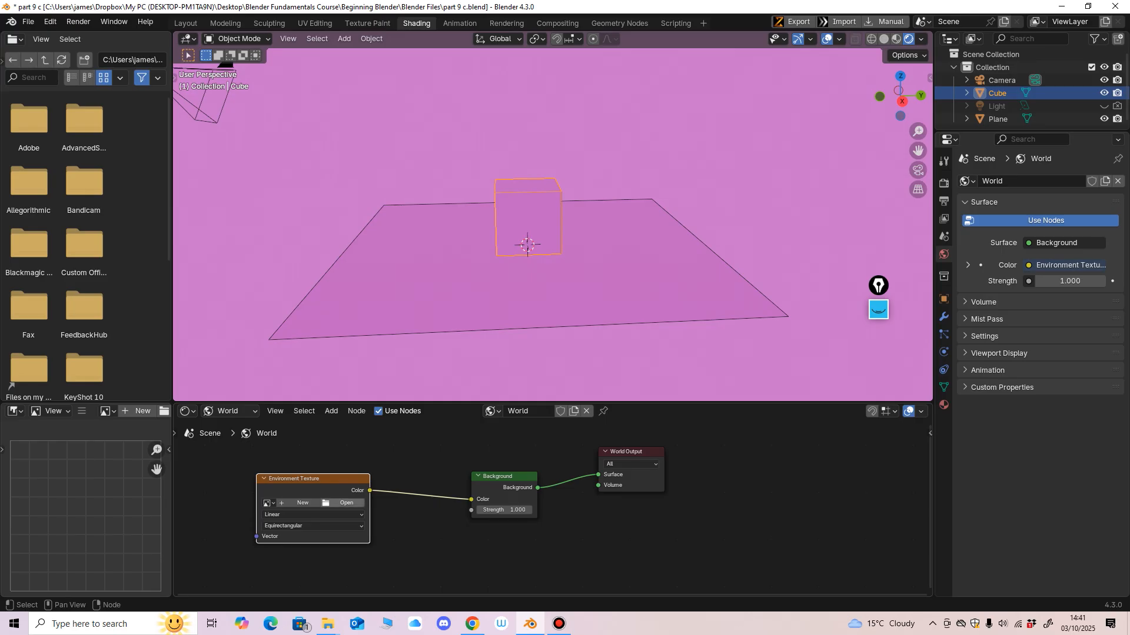
Load german_town_street_4k.exr from the Downloads folder into the Environment Texture node.
{"action": "left_click", "coordinate": [341, 502]}
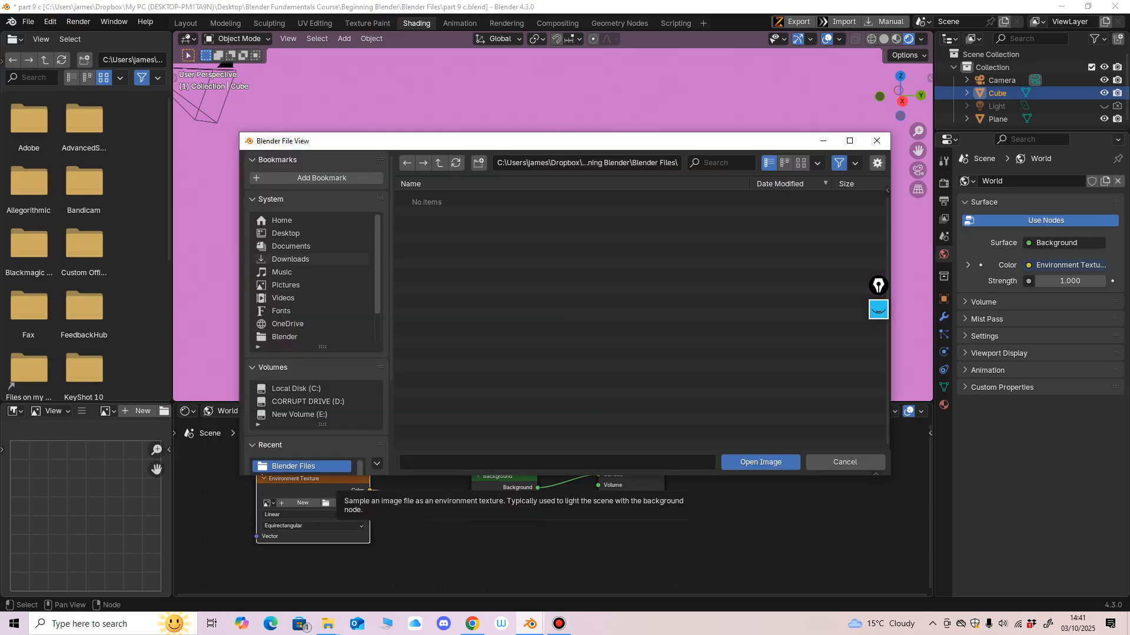
{"action": "left_click", "coordinate": [290, 259]}
{"action": "left_click", "coordinate": [459, 378]}
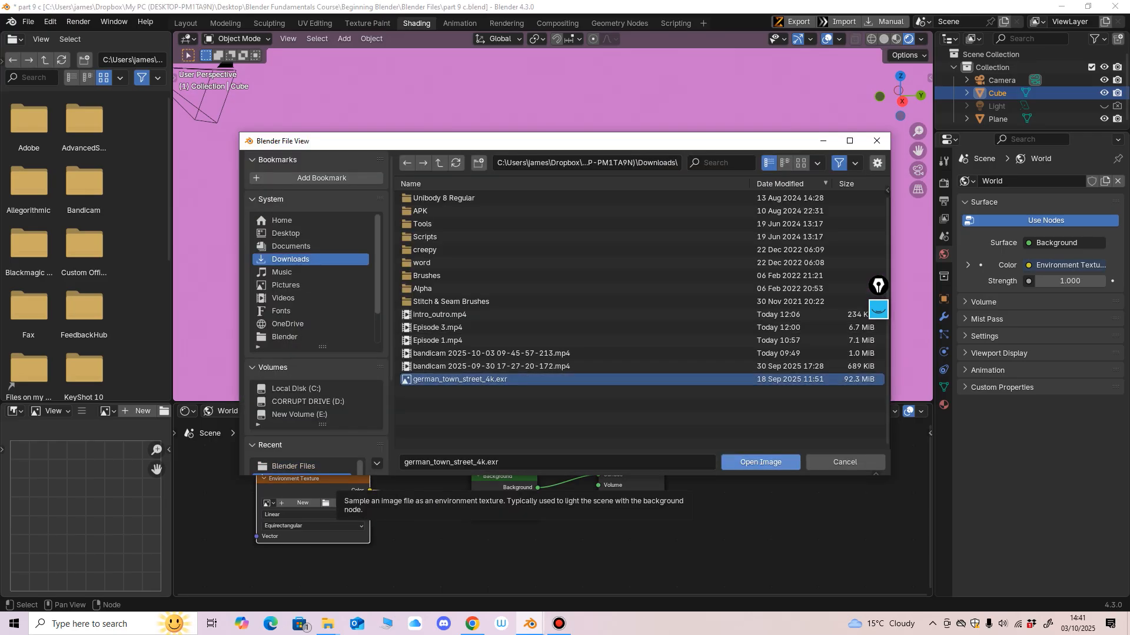
{"action": "left_click", "coordinate": [760, 462]}
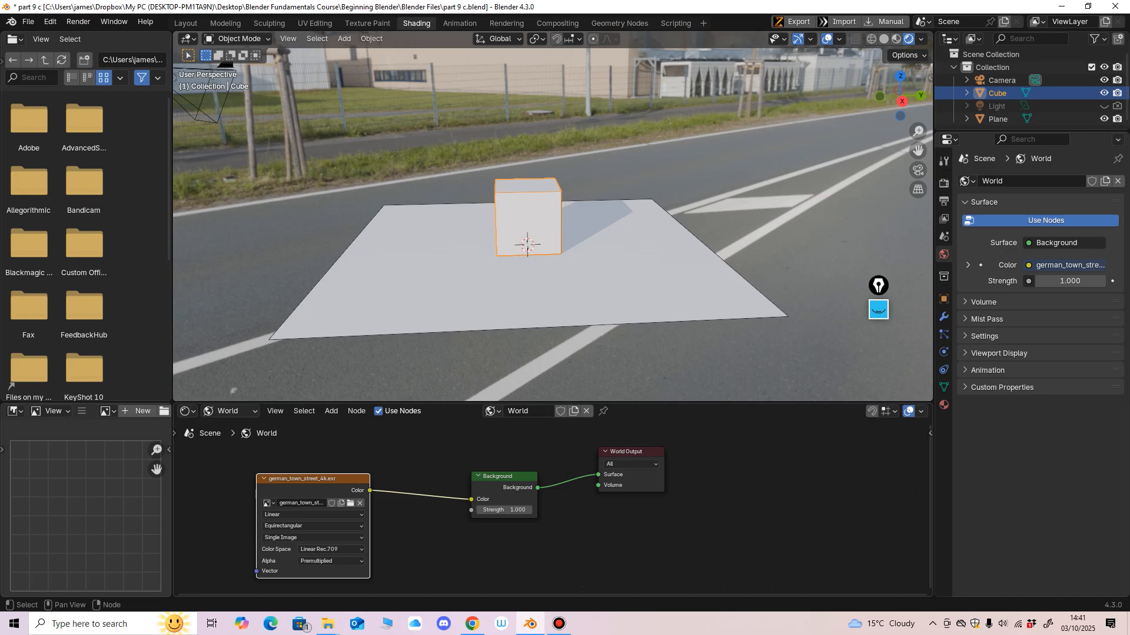
Move the environment texture node slightly higher, unlink its image, and reload german_town_street_4k.exr from Downloads.
{"action": "left_click_drag", "start_coordinate": [323, 479], "coordinate": [329, 467]}
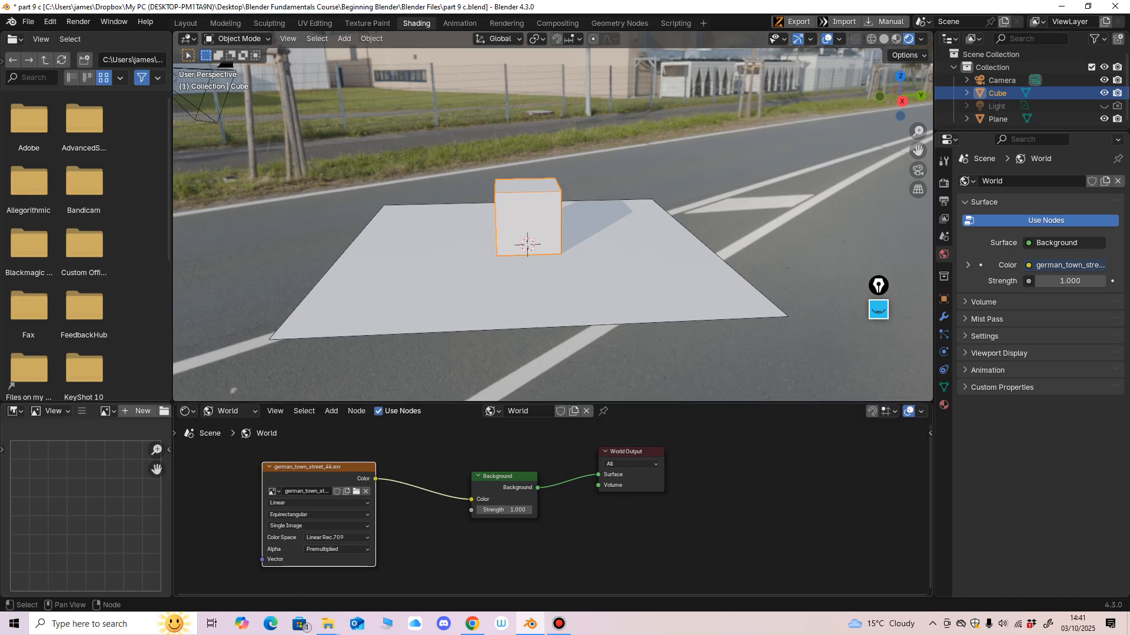
{"action": "left_click", "coordinate": [366, 491]}
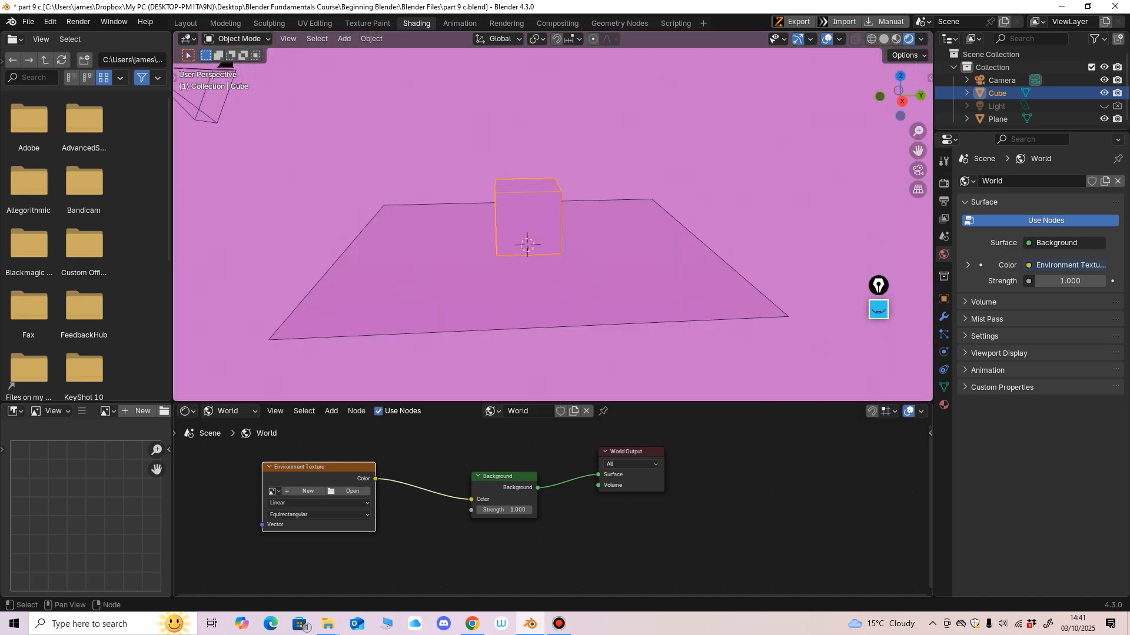
{"action": "left_click", "coordinate": [366, 491]}
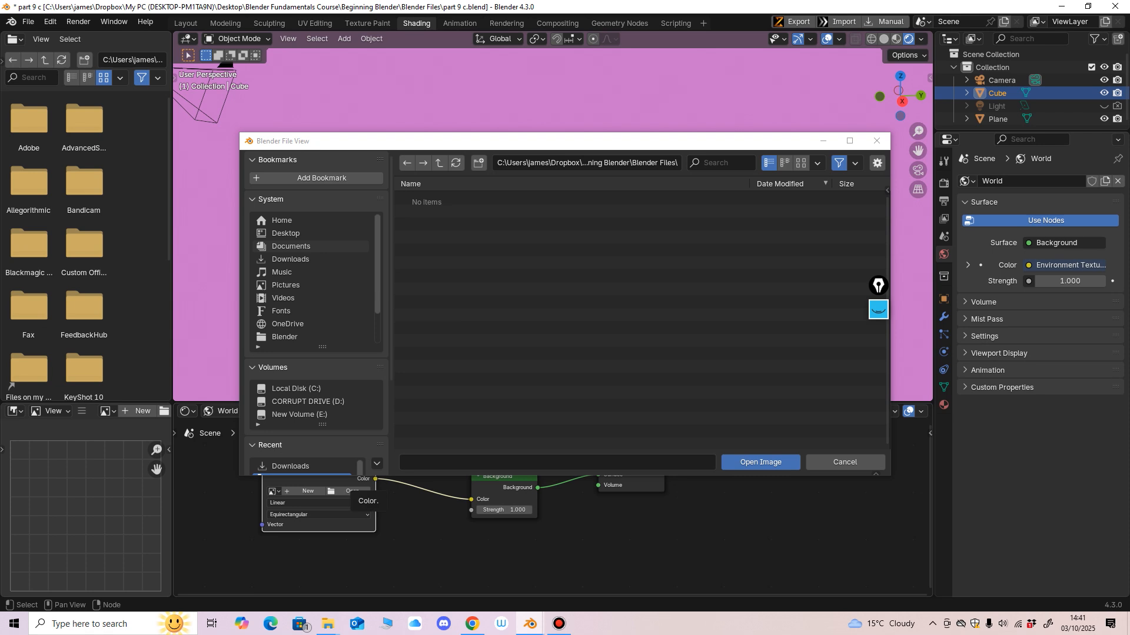
{"action": "left_click", "coordinate": [459, 380]}
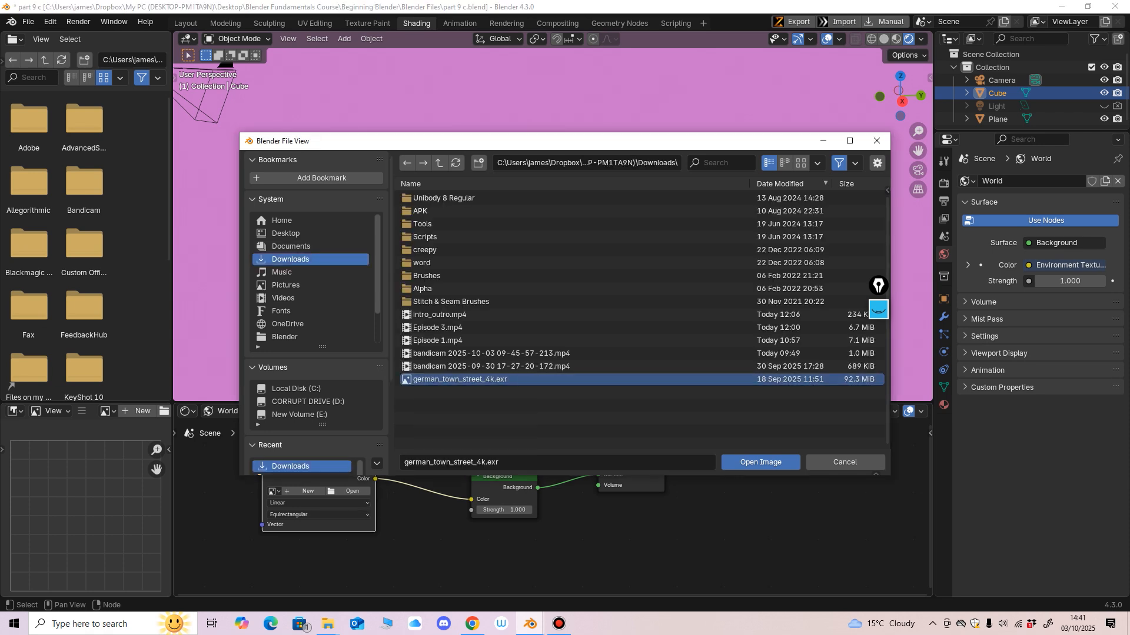
{"action": "left_click", "coordinate": [761, 462]}
Examine the street environment and the shadow it casts from the cube from several sides.
{"action": "scroll", "coordinate": [553, 235], "scroll_direction": "down", "scroll_amount": 4}
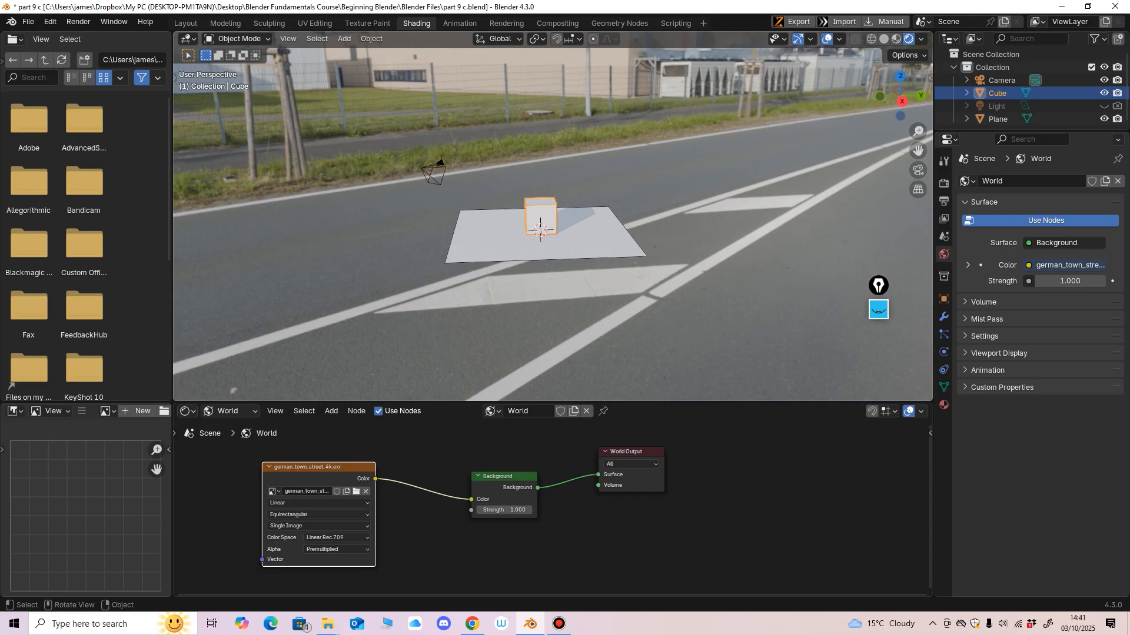
{"action": "scroll", "coordinate": [553, 235], "scroll_direction": "up", "scroll_amount": 2}
{"action": "middle_click_drag", "start_coordinate": [553, 235], "coordinate": [408, 253]}
{"action": "scroll", "coordinate": [553, 236], "scroll_direction": "down", "scroll_amount": 2}
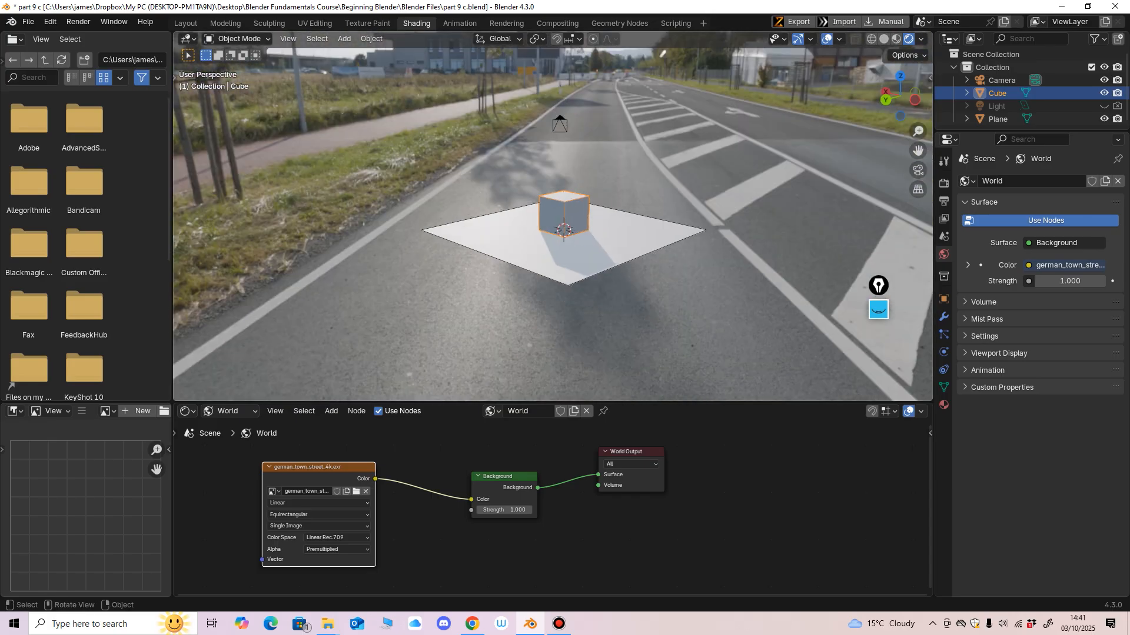
{"action": "scroll", "coordinate": [553, 235], "scroll_direction": "up", "scroll_amount": 3}
{"action": "middle_click_drag", "start_coordinate": [553, 235], "coordinate": [483, 221]}
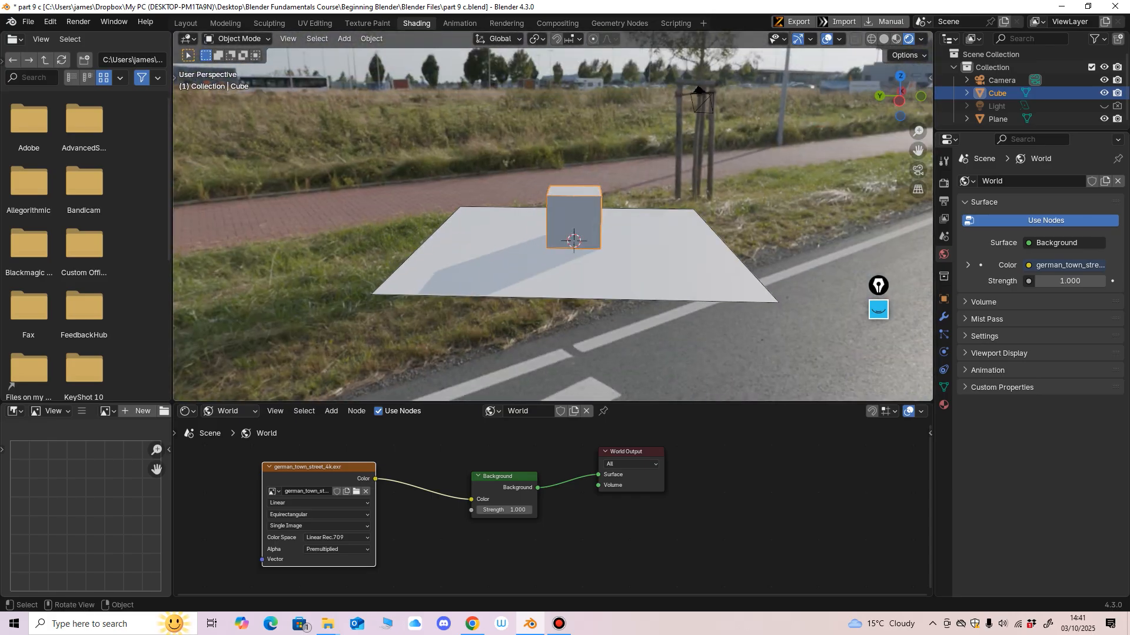
Center the world node tree and adjust the environment texture node's position relative to Background.
{"action": "left_click_drag", "start_coordinate": [317, 467], "coordinate": [336, 460]}
{"action": "middle_click_drag", "start_coordinate": [353, 480], "coordinate": [470, 482]}
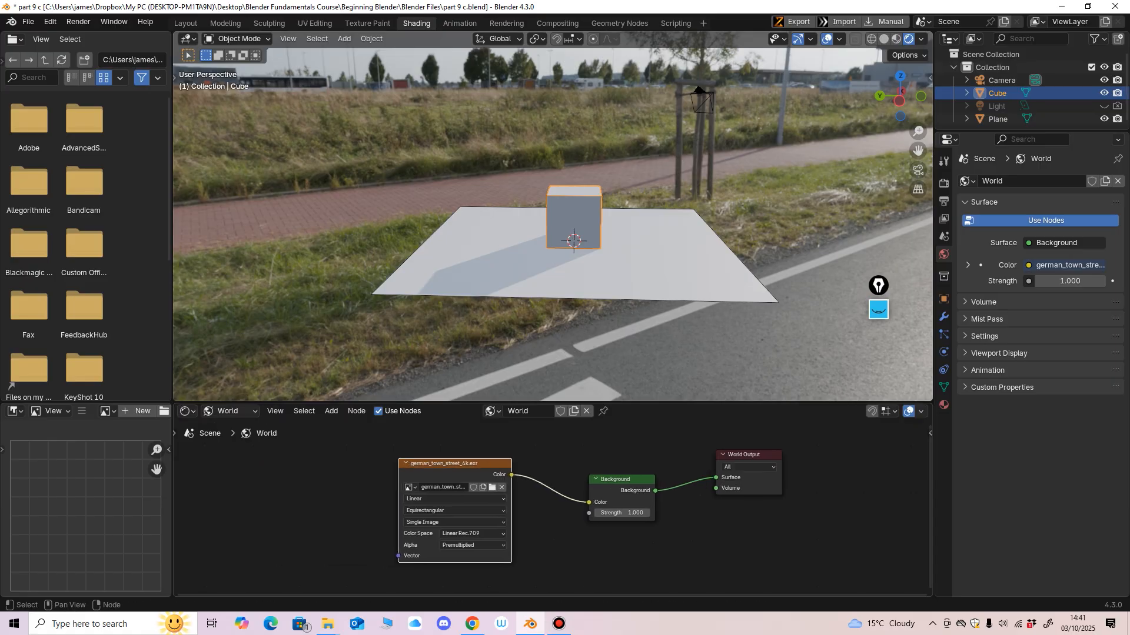
{"action": "left_click_drag", "start_coordinate": [444, 464], "coordinate": [432, 460]}
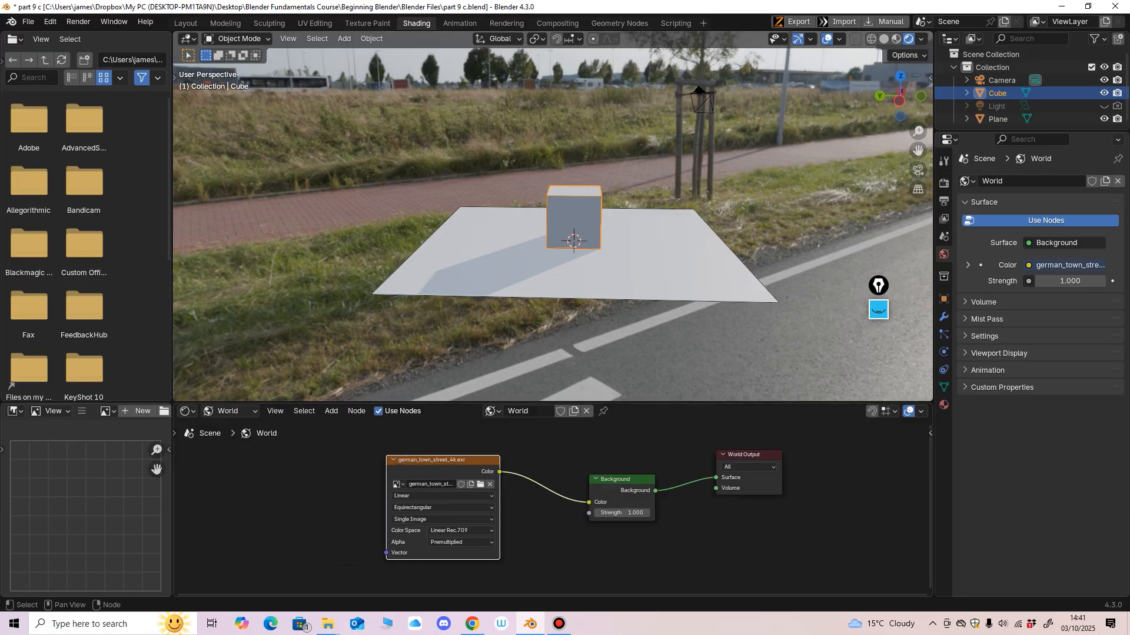
{"action": "key", "text": "alt+a"}
{"action": "left_click_drag", "start_coordinate": [438, 460], "coordinate": [441, 455]}
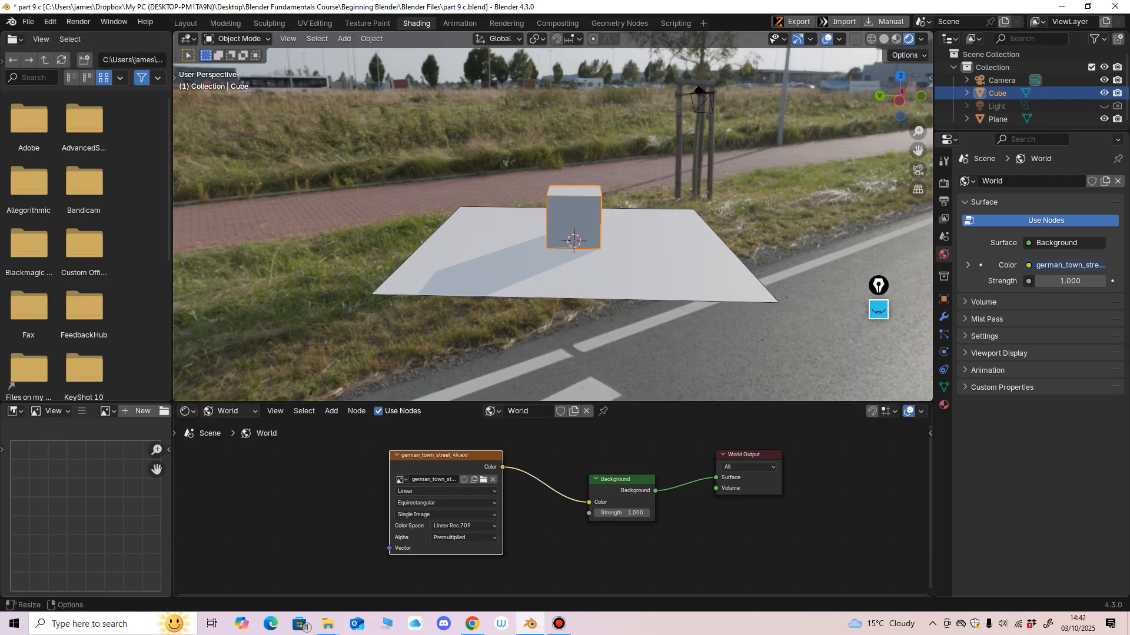
{"action": "mouse_move", "coordinate": [441, 455]}
{"action": "left_mouse_down"}
{"action": "mouse_move", "coordinate": [455, 462]}
{"action": "mouse_move", "coordinate": [447, 458]}
{"action": "left_mouse_up"}
Lower the Background node's strength to 0.5 while viewing the cube against the building side of the street.
{"action": "middle_click_drag", "start_coordinate": [564, 265], "coordinate": [424, 274]}
{"action": "mouse_move", "coordinate": [623, 513]}
{"action": "left_mouse_down"}
{"action": "mouse_move", "coordinate": [593, 513]}
{"action": "mouse_move", "coordinate": [606, 513]}
{"action": "left_mouse_up"}
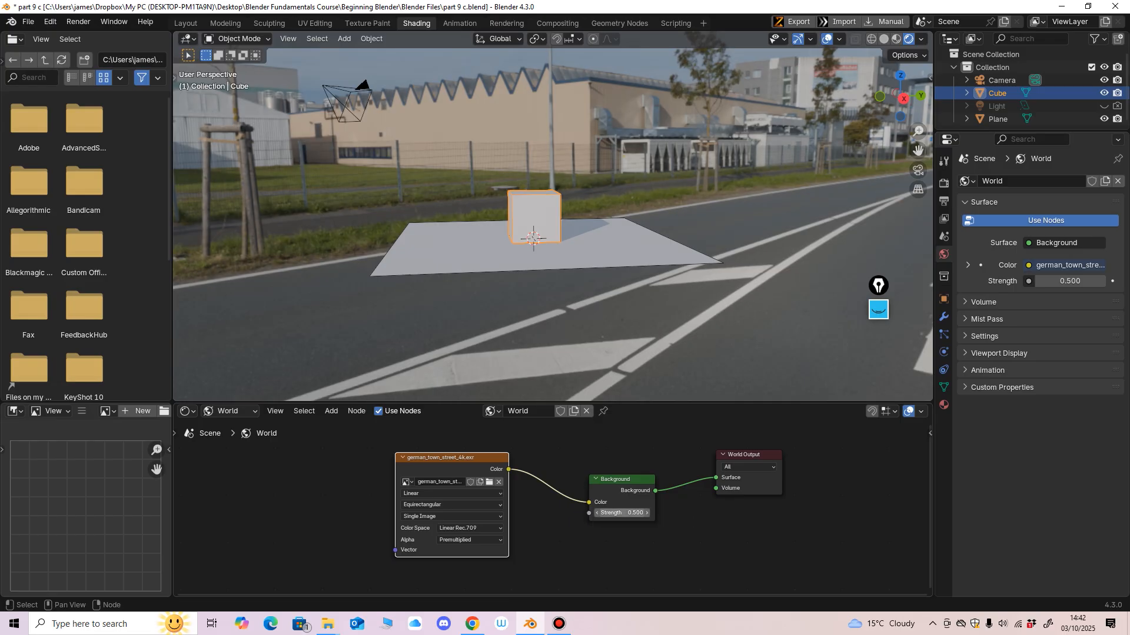
Set the Background node's strength to 0.3 and check the cube on the street from a raised angle.
{"action": "left_click_drag", "start_coordinate": [606, 513], "coordinate": [599, 513]}
{"action": "left_click", "coordinate": [622, 513]}
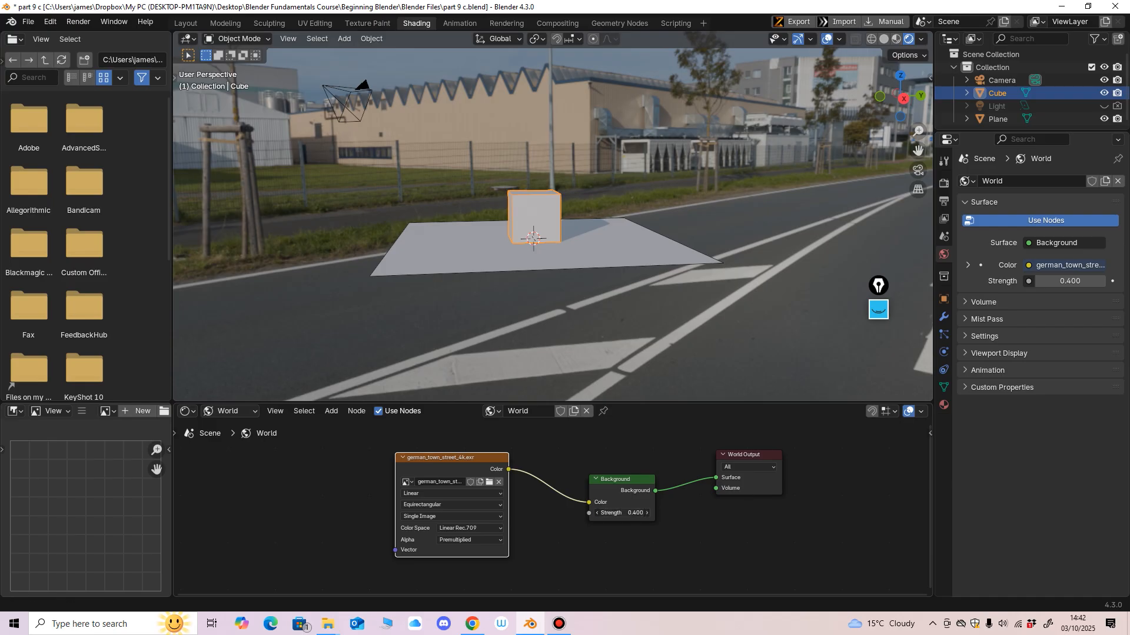
{"action": "type", "text": ".3"}
{"action": "key", "text": "Return"}
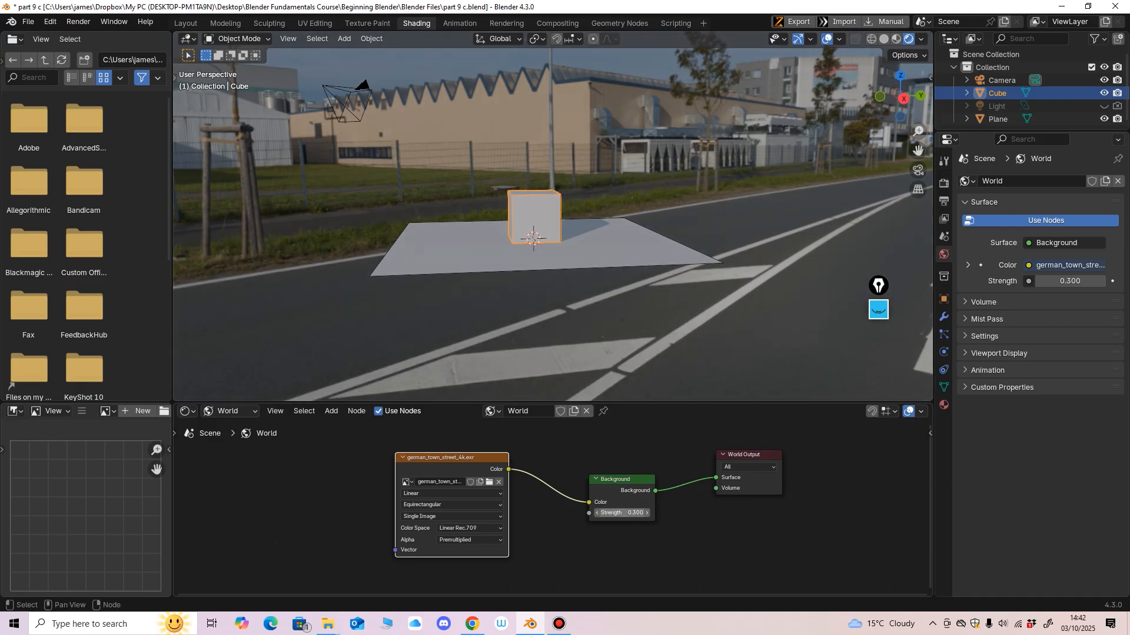
{"action": "middle_click_drag", "start_coordinate": [553, 247], "coordinate": [573, 233]}
{"action": "scroll", "coordinate": [497, 232], "scroll_direction": "down", "scroll_amount": 6}
{"action": "scroll", "coordinate": [506, 233], "scroll_direction": "up", "scroll_amount": 5}
Add Texture Coordinate and Mapping nodes feeding the environment texture and space them out to its left.
{"action": "left_click_drag", "start_coordinate": [452, 458], "coordinate": [436, 461]}
{"action": "middle_click_drag", "start_coordinate": [435, 461], "coordinate": [481, 461]}
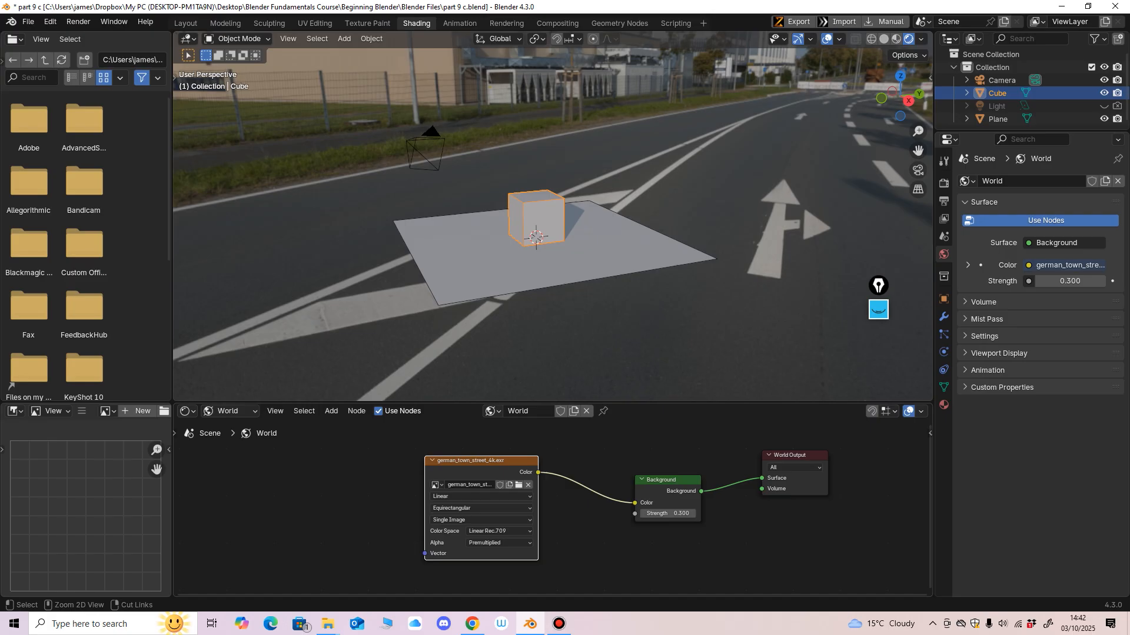
{"action": "key", "text": "ctrl+t"}
{"action": "key", "text": "g"}
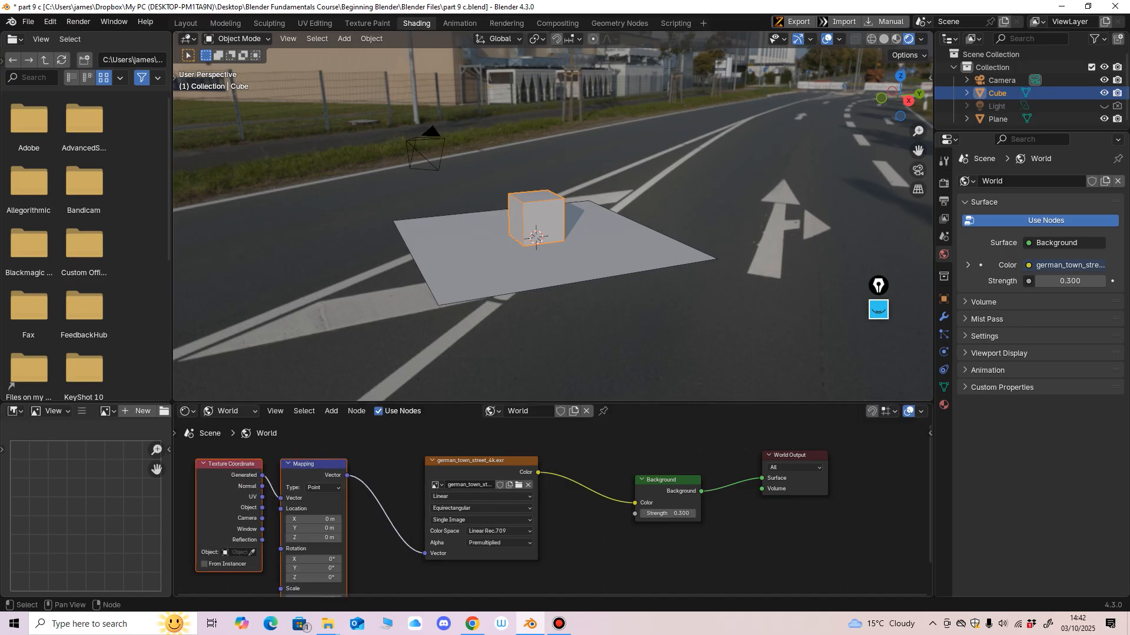
{"action": "middle_click_drag", "start_coordinate": [365, 444], "coordinate": [448, 444]}
{"action": "left_click", "coordinate": [412, 442]}
{"action": "left_click_drag", "start_coordinate": [315, 466], "coordinate": [268, 463]}
{"action": "left_click_drag", "start_coordinate": [393, 465], "coordinate": [388, 451]}
{"action": "left_click_drag", "start_coordinate": [268, 462], "coordinate": [255, 467]}
{"action": "left_click_drag", "start_coordinate": [388, 451], "coordinate": [377, 449]}
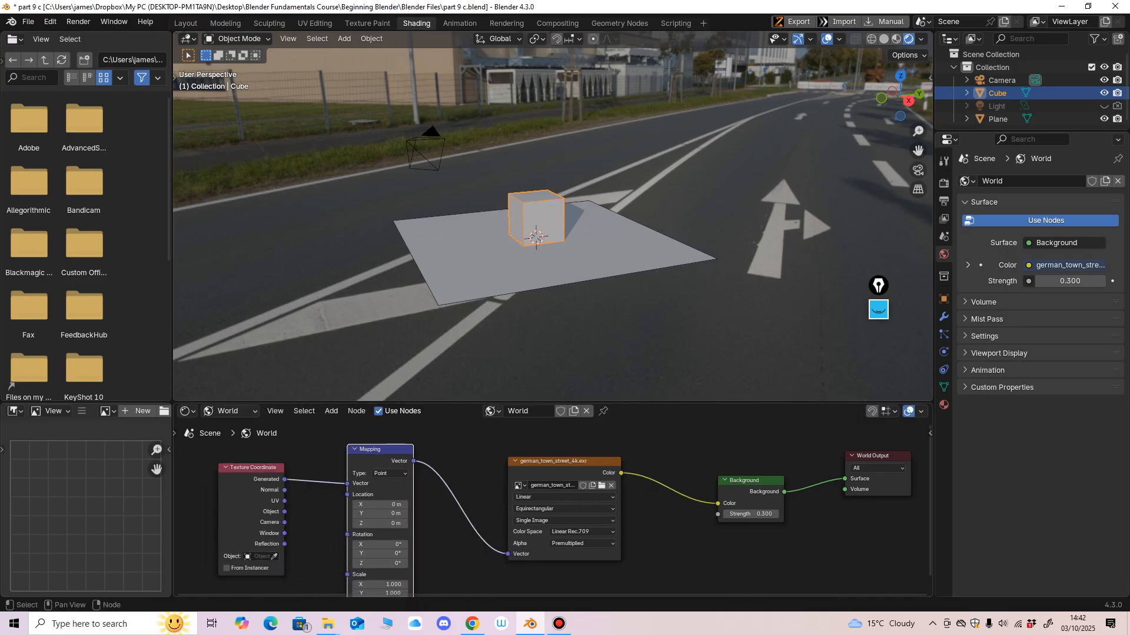
Try a scale of 5 on X, Y and Z in the Mapping node, and undo it.
{"action": "middle_click_drag", "start_coordinate": [447, 517], "coordinate": [447, 461]}
{"action": "left_click_drag", "start_coordinate": [380, 528], "coordinate": [380, 547]}
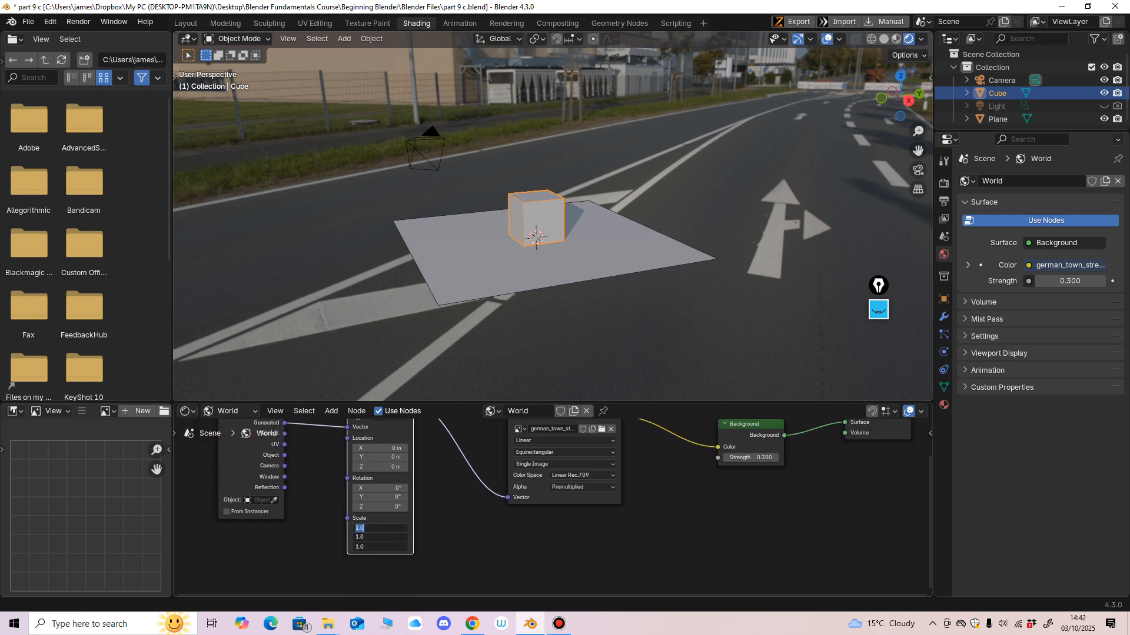
{"action": "type", "text": "5"}
{"action": "key", "text": "Return"}
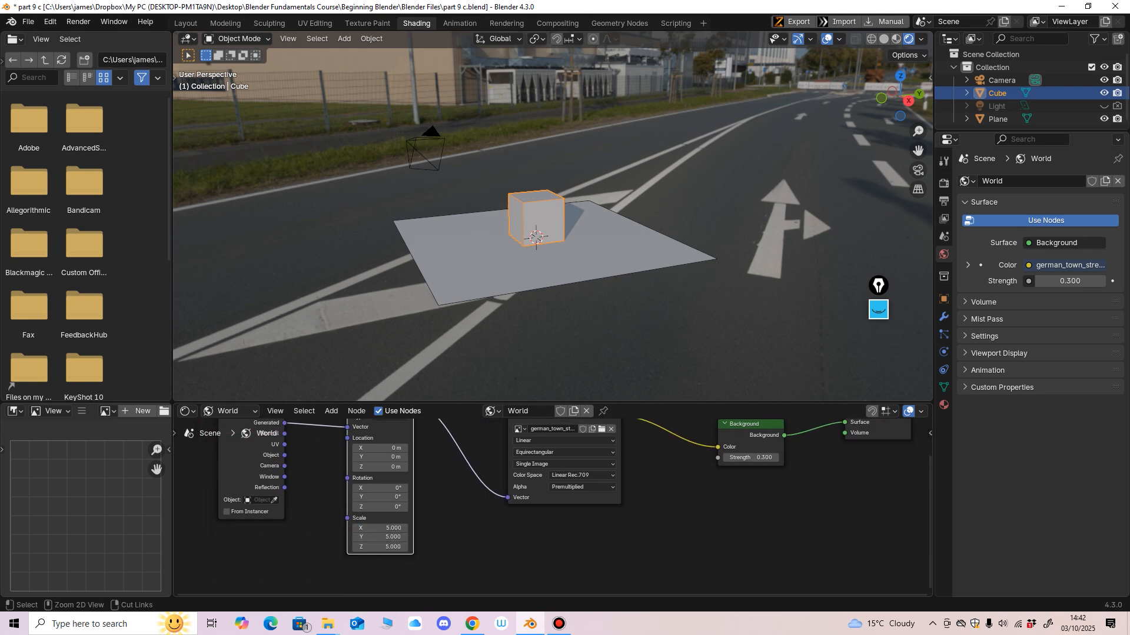
{"action": "key", "text": "ctrl+z"}
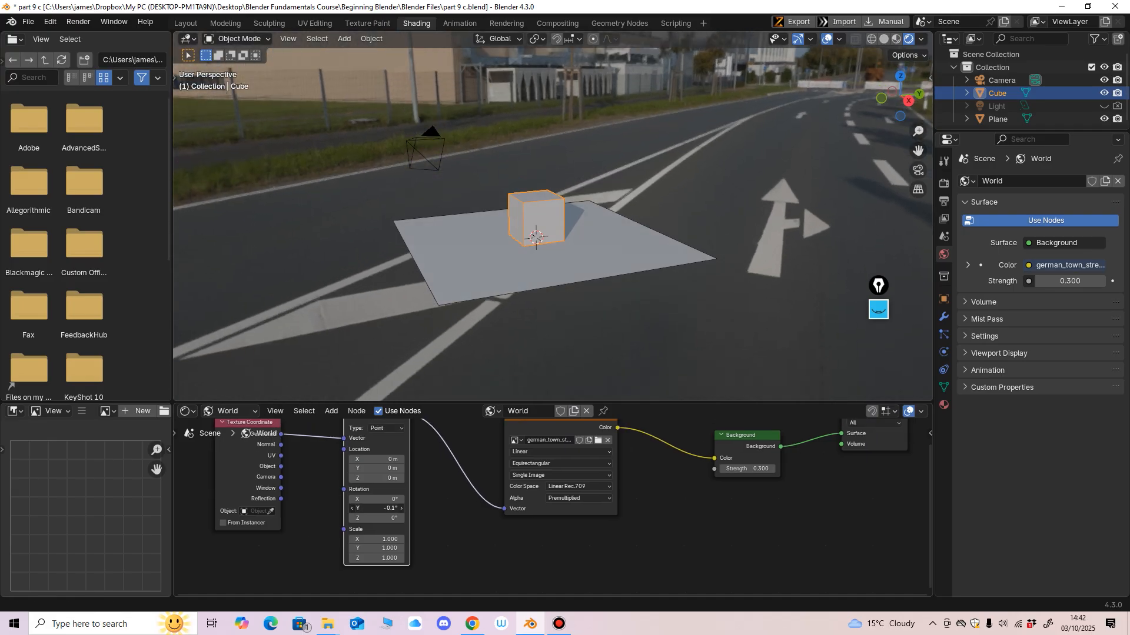
Try altering the Mapping node's rotation and X location, undoing each change.
{"action": "left_click_drag", "start_coordinate": [380, 499], "coordinate": [406, 508]}
{"action": "key", "text": "ctrl+z"}
{"action": "key", "text": "ctrl+z"}
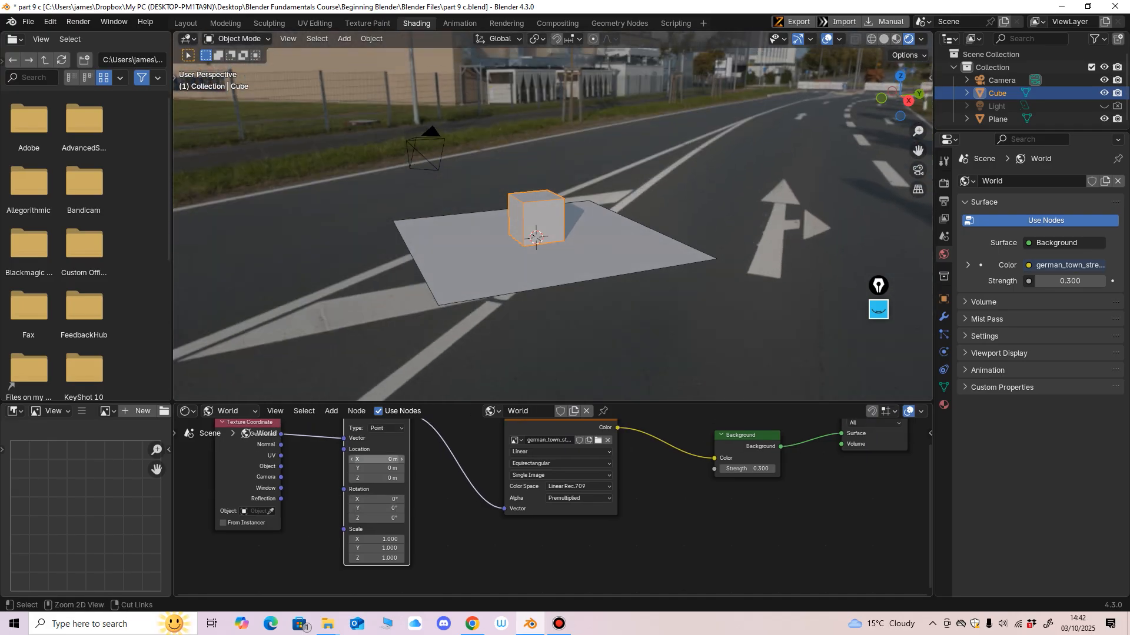
{"action": "left_click_drag", "start_coordinate": [378, 460], "coordinate": [406, 460]}
{"action": "key", "text": "ctrl+z"}
{"action": "scroll", "coordinate": [405, 481], "scroll_direction": "down", "scroll_amount": 2}
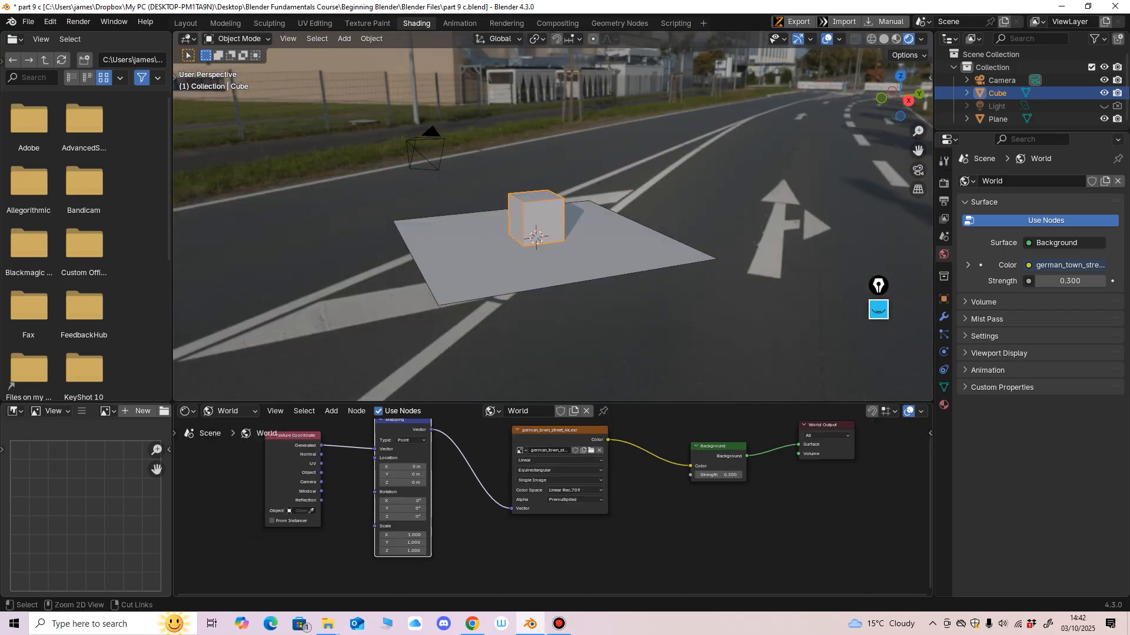
Nudge the environment texture node, deselect the cube, and make the node editor taller.
{"action": "middle_click_drag", "start_coordinate": [405, 483], "coordinate": [366, 505]}
{"action": "left_click_drag", "start_coordinate": [523, 453], "coordinate": [525, 450]}
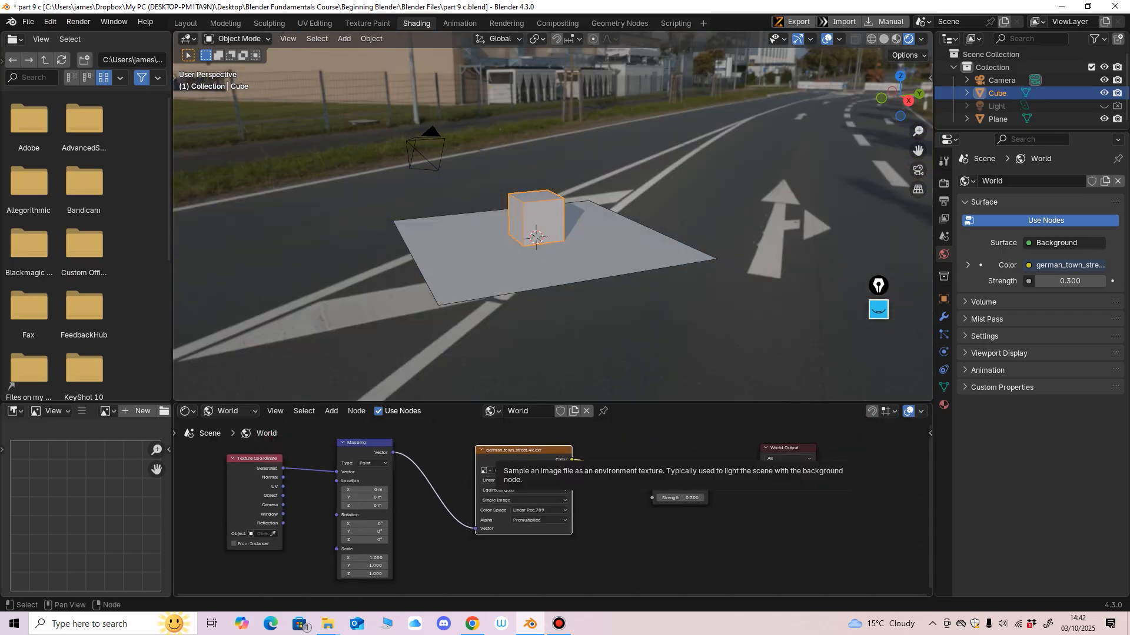
{"action": "left_click", "coordinate": [589, 358]}
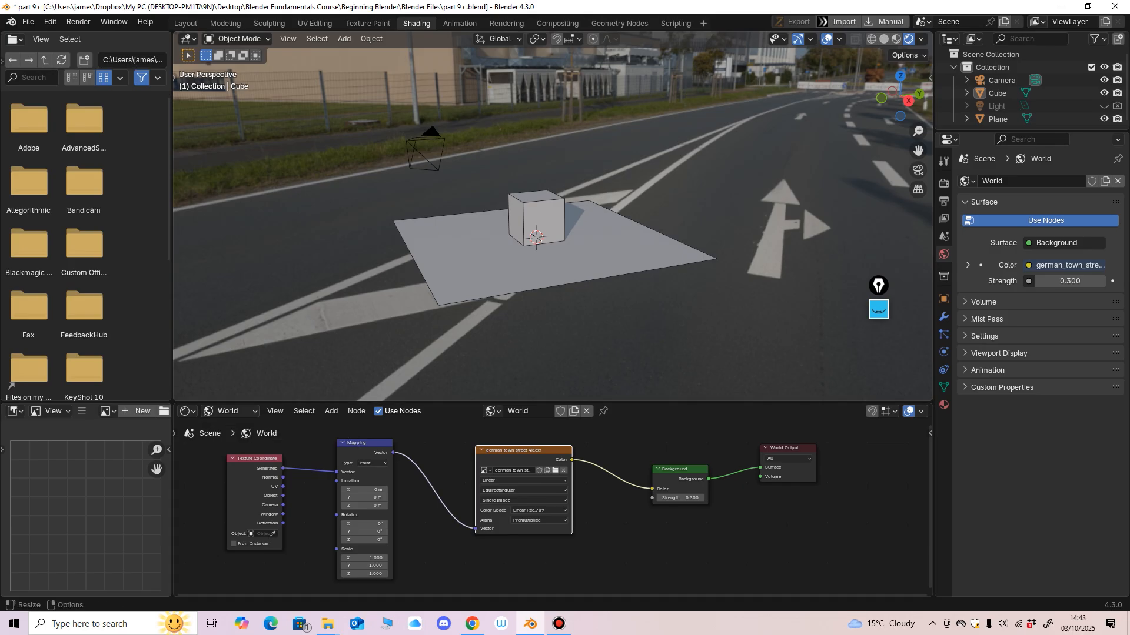
{"action": "left_click_drag", "start_coordinate": [265, 403], "coordinate": [265, 362]}
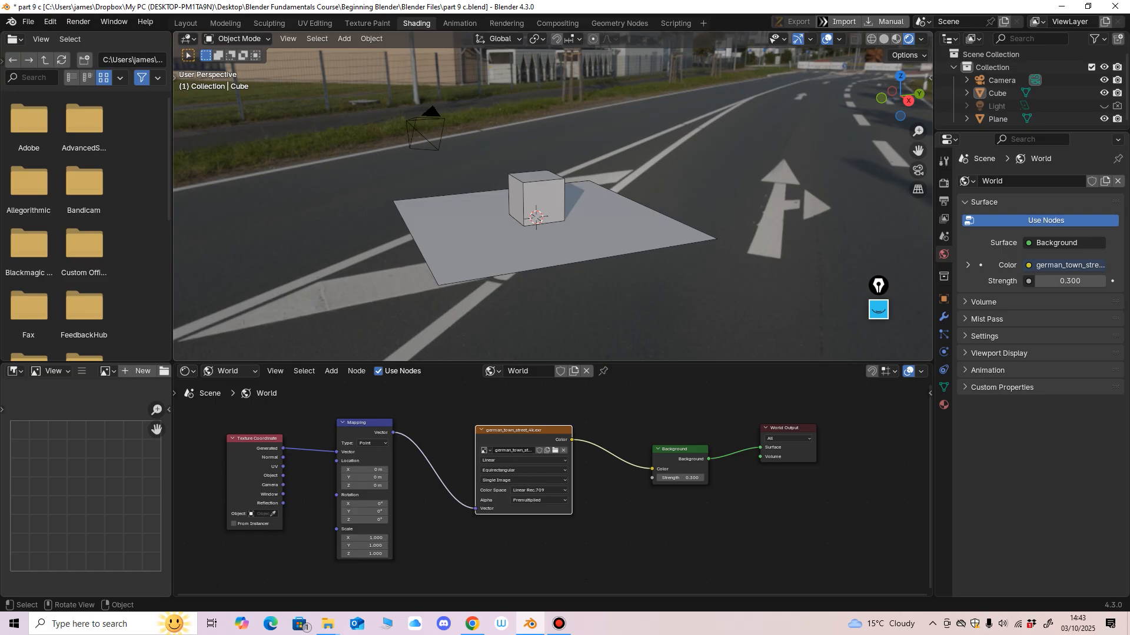
View the street environment in the Layout and Animation workspaces, and return to the Shading workspace.
{"action": "left_click", "coordinate": [186, 24]}
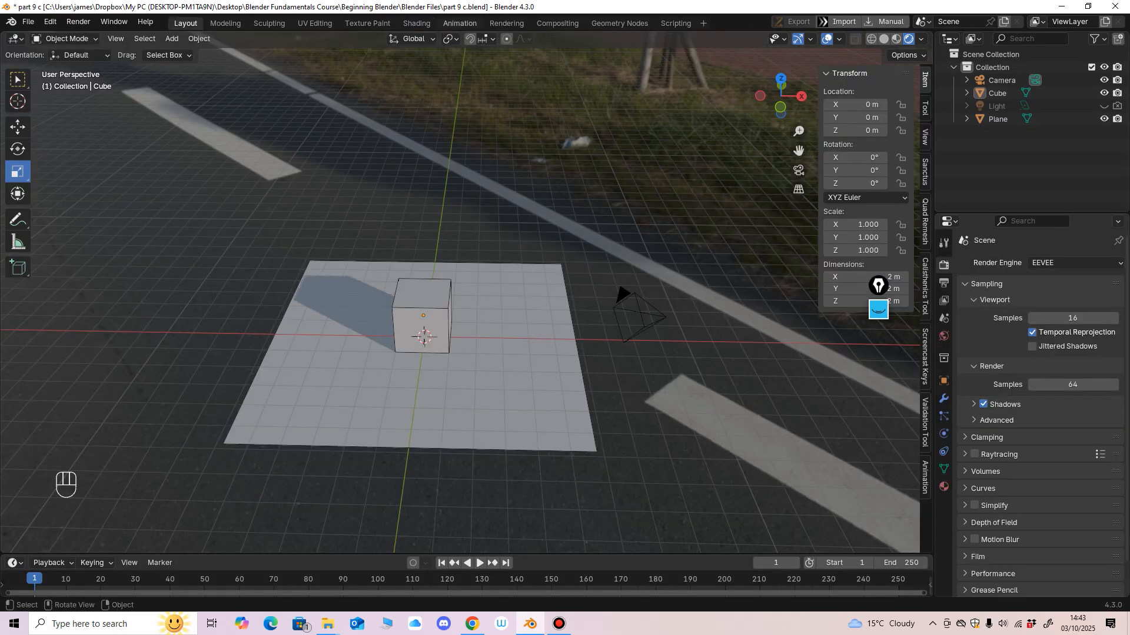
{"action": "left_click", "coordinate": [460, 24]}
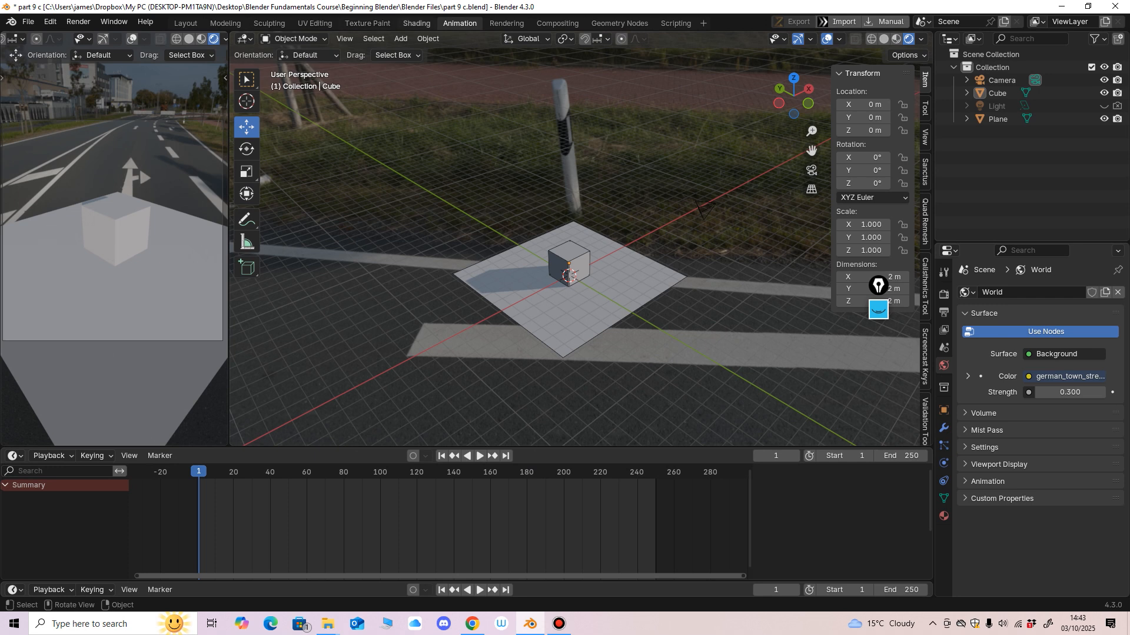
{"action": "left_click", "coordinate": [417, 24]}
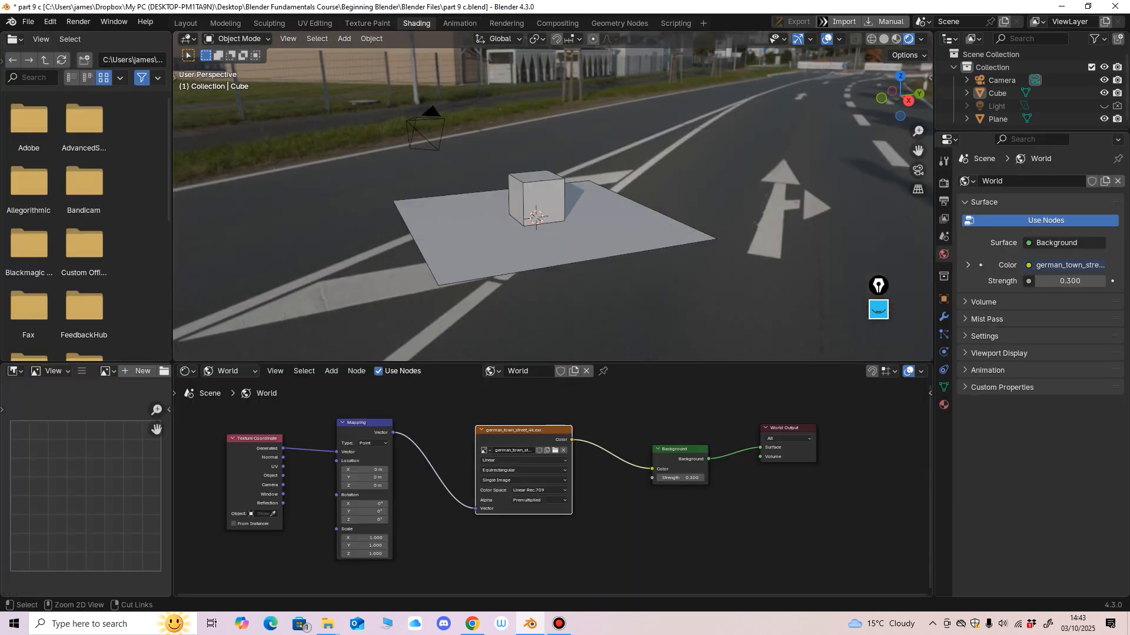
Cut the link from the environment texture to the Background node and set the Background strength to 1.
{"action": "right_click_drag", "start_coordinate": [613, 430], "coordinate": [610, 484], "text": "ctrl"}
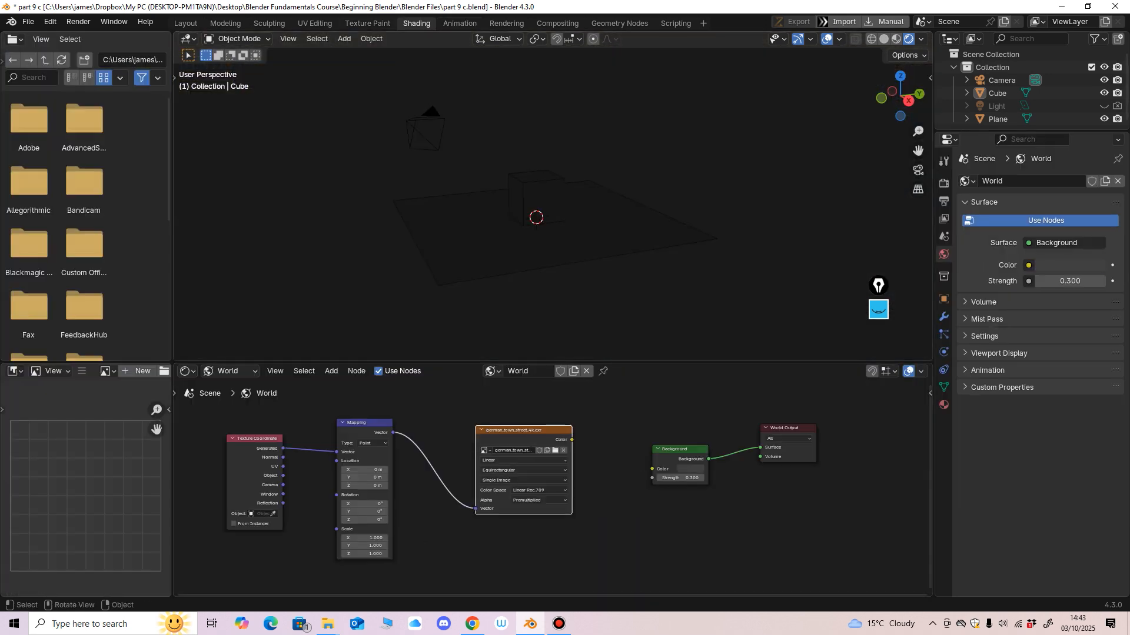
{"action": "left_click", "coordinate": [682, 477]}
{"action": "type", "text": "1"}
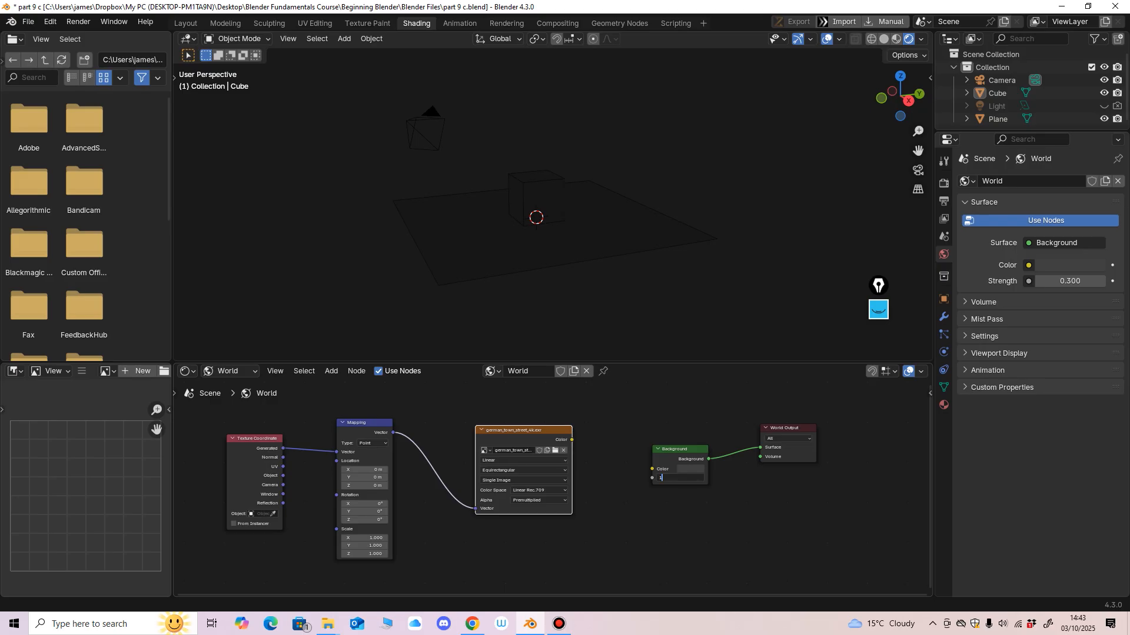
{"action": "key", "text": "Return"}
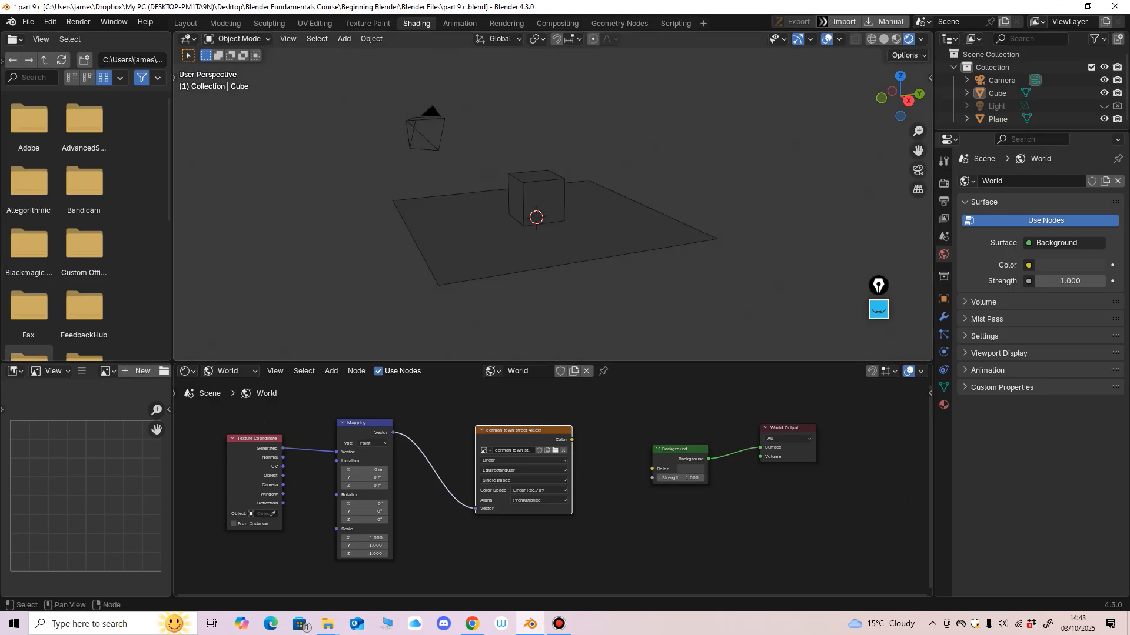
Spread the environment texture, Background and World Output nodes apart to leave a gap before Background.
{"action": "left_click_drag", "start_coordinate": [521, 430], "coordinate": [503, 428]}
{"action": "left_click_drag", "start_coordinate": [788, 428], "coordinate": [836, 416]}
{"action": "left_click_drag", "start_coordinate": [677, 449], "coordinate": [644, 462]}
Add an IES Texture node with its Fac output linked to the Background color, placed between the two nodes.
{"action": "type", "text": "i"}
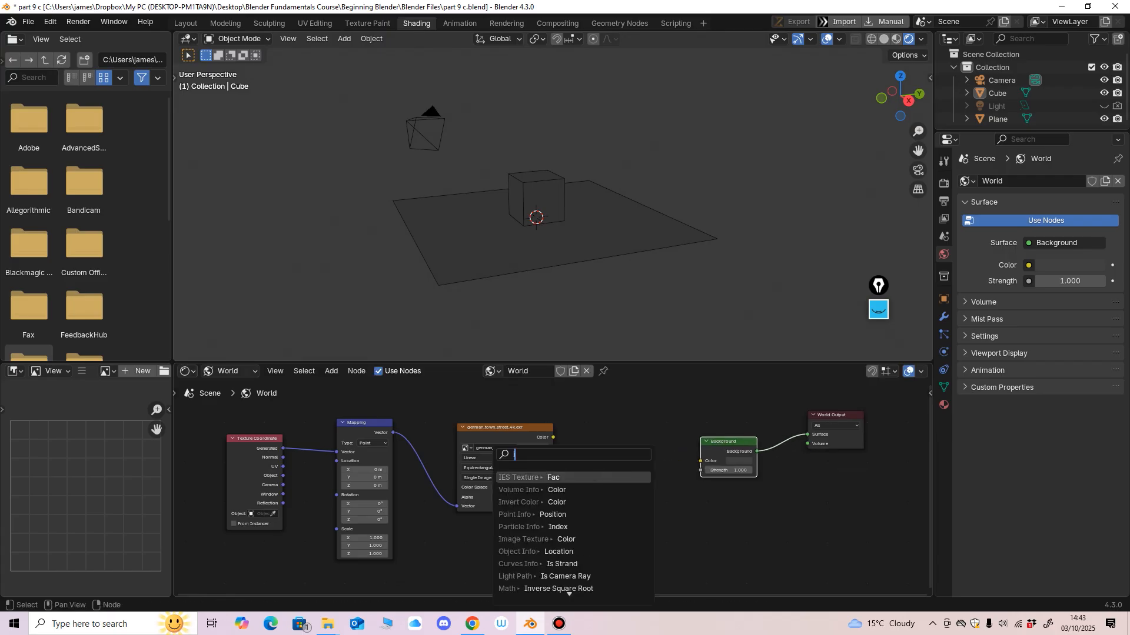
{"action": "type", "text": "e"}
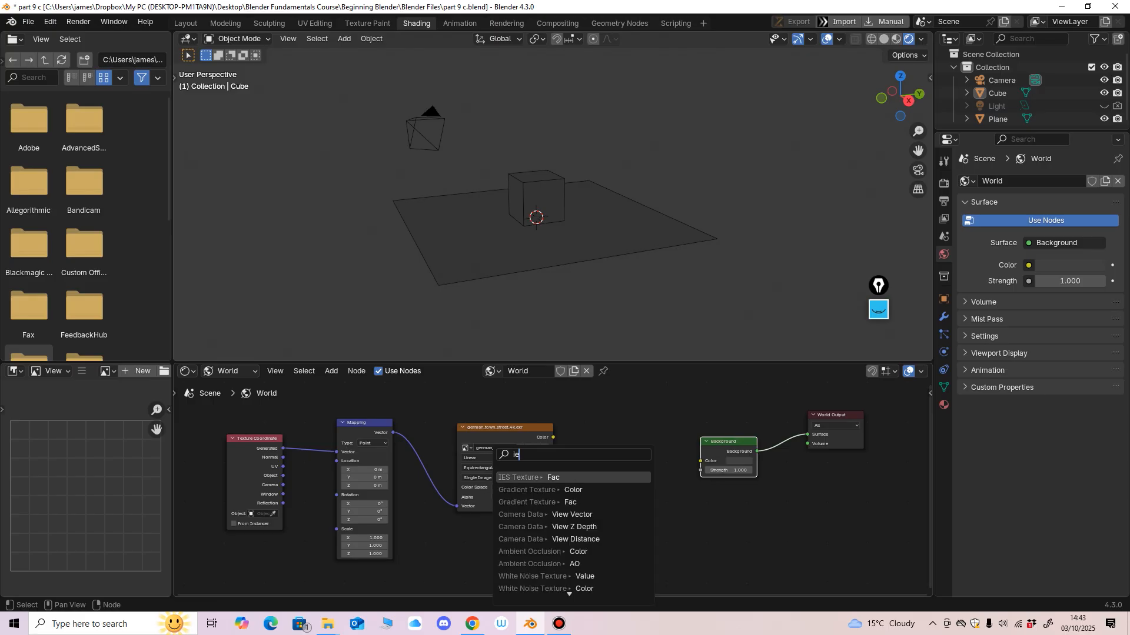
{"action": "type", "text": "s l"}
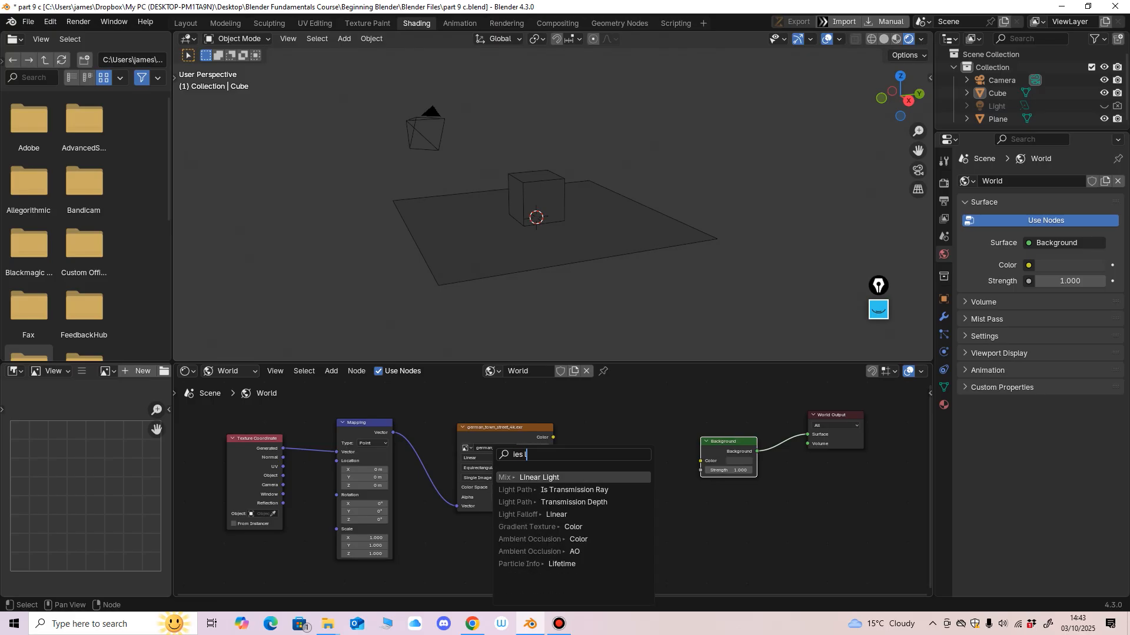
{"action": "key", "text": "BackSpace"}
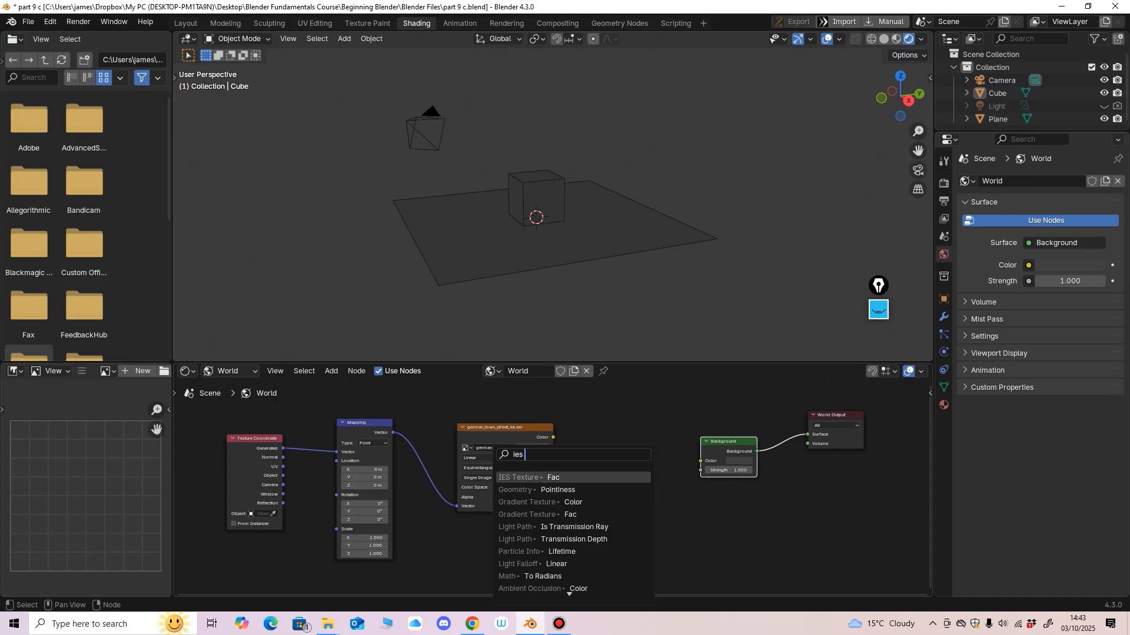
{"action": "key", "text": "Return"}
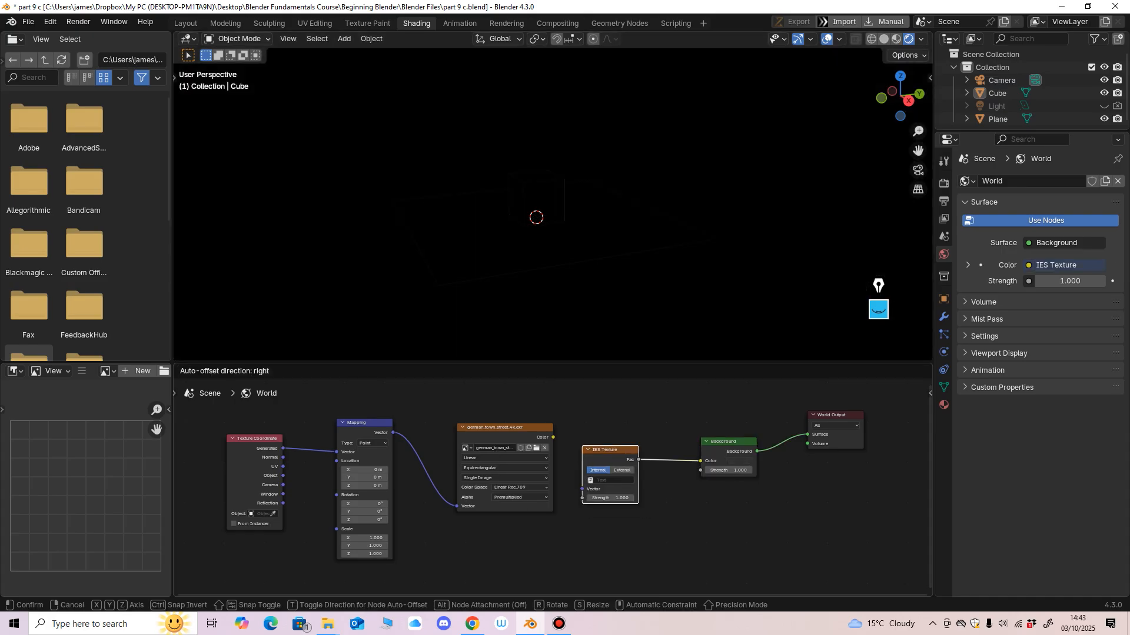
{"action": "left_click", "coordinate": [638, 454]}
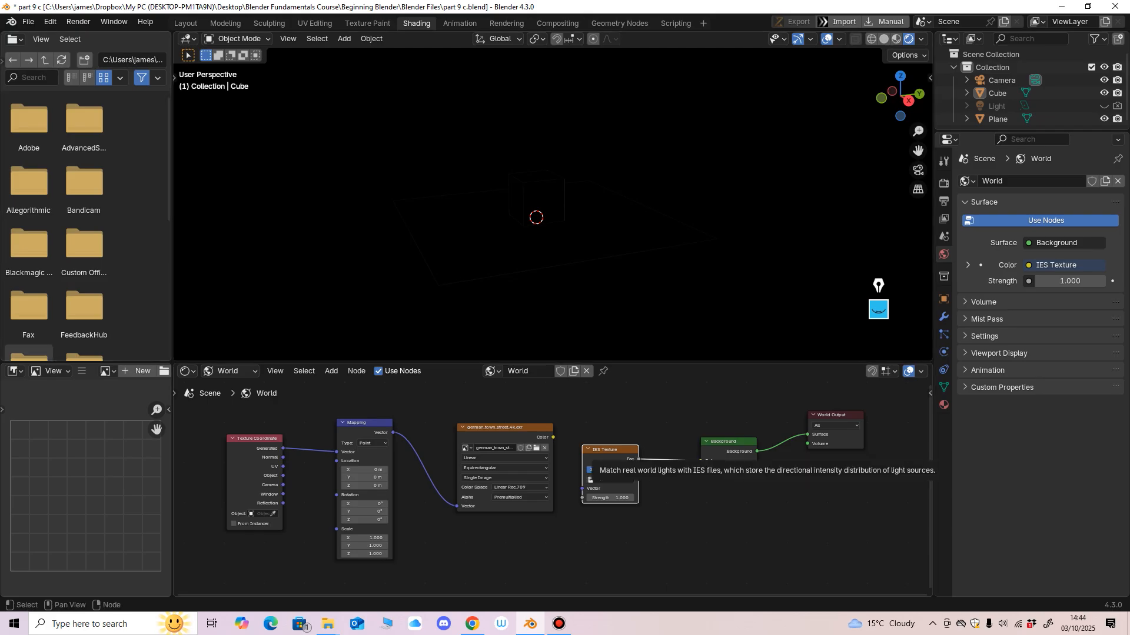
Reposition the IES Texture and Background nodes and cut the link between them.
{"action": "left_click_drag", "start_coordinate": [602, 450], "coordinate": [625, 450]}
{"action": "left_click_drag", "start_coordinate": [727, 442], "coordinate": [727, 439]}
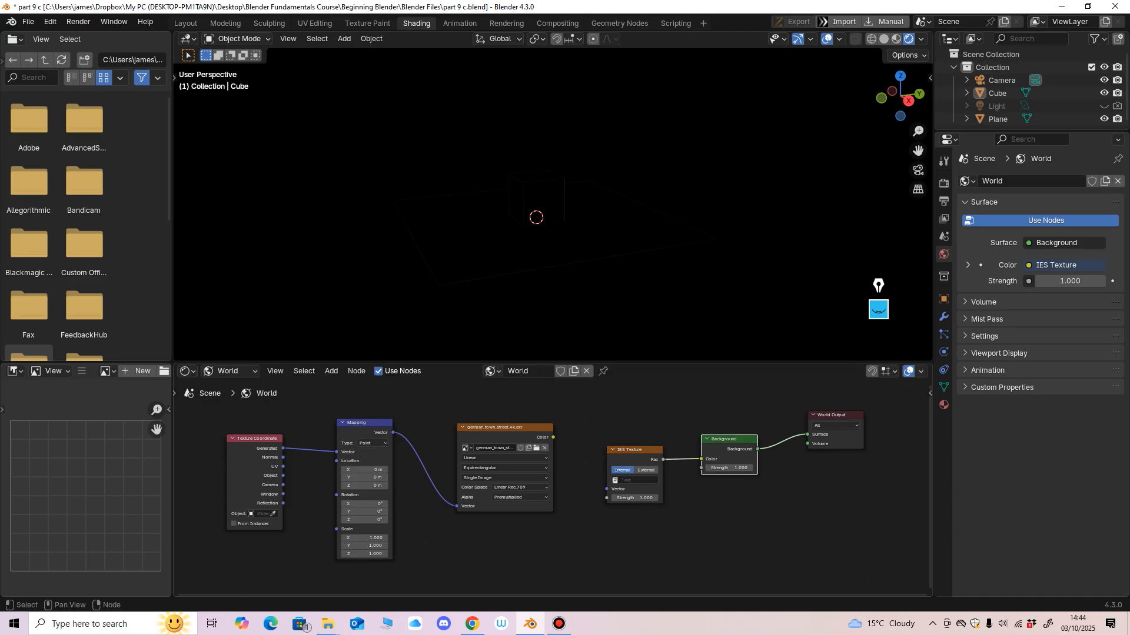
{"action": "right_click_drag", "start_coordinate": [683, 441], "coordinate": [683, 478], "text": "ctrl"}
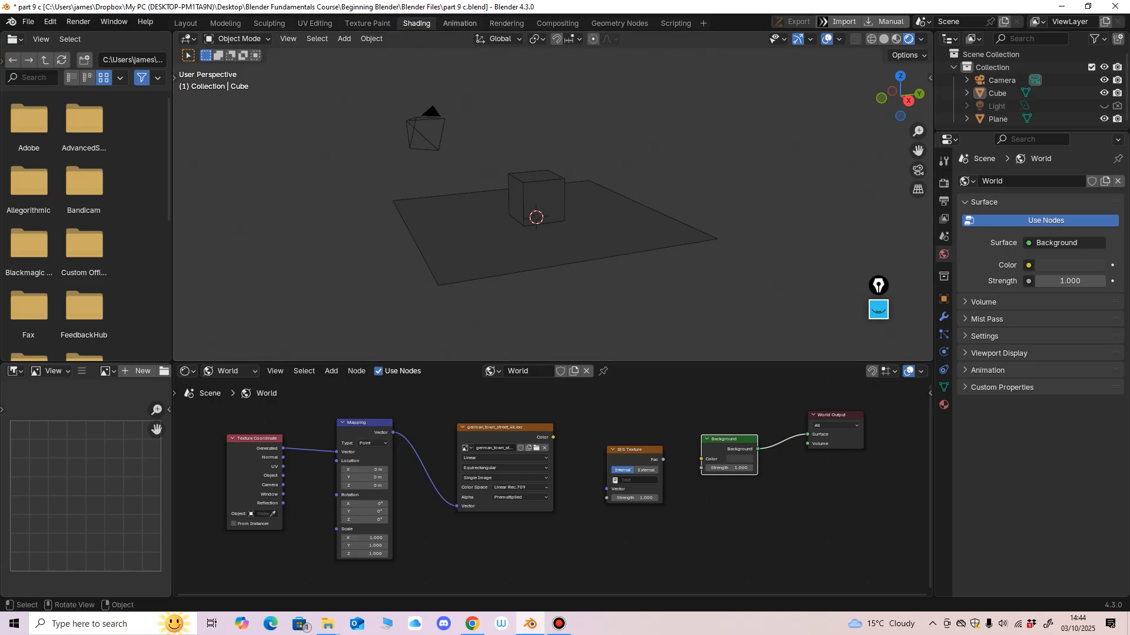
Switch to the Animation workspace, select the cube, and frame it from a low side angle.
{"action": "left_click", "coordinate": [459, 23]}
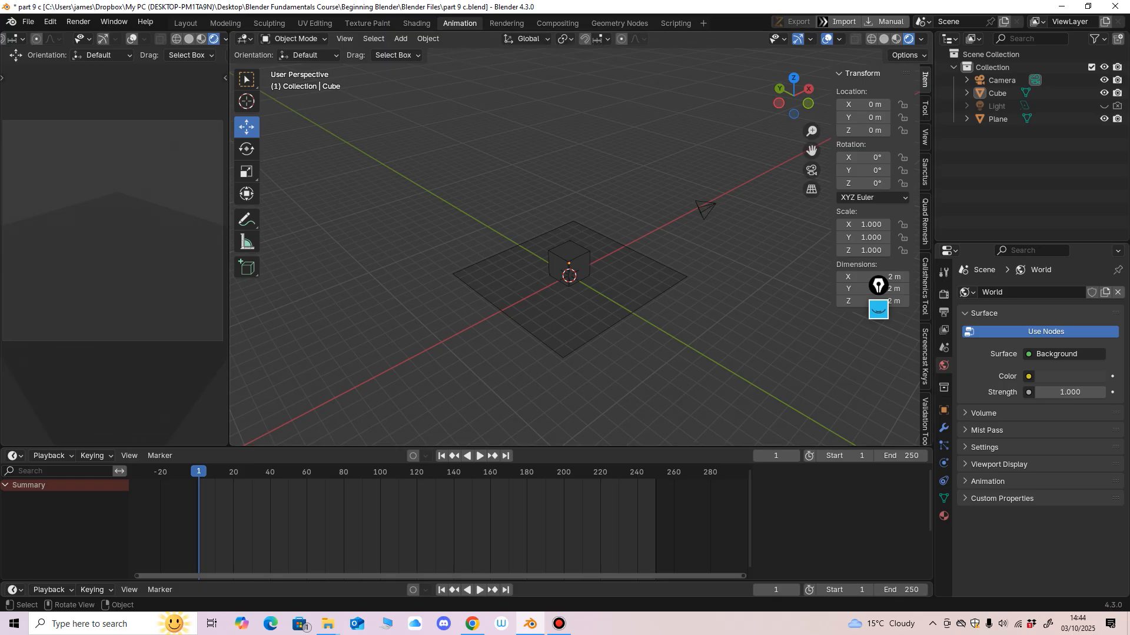
{"action": "left_click", "coordinate": [572, 254]}
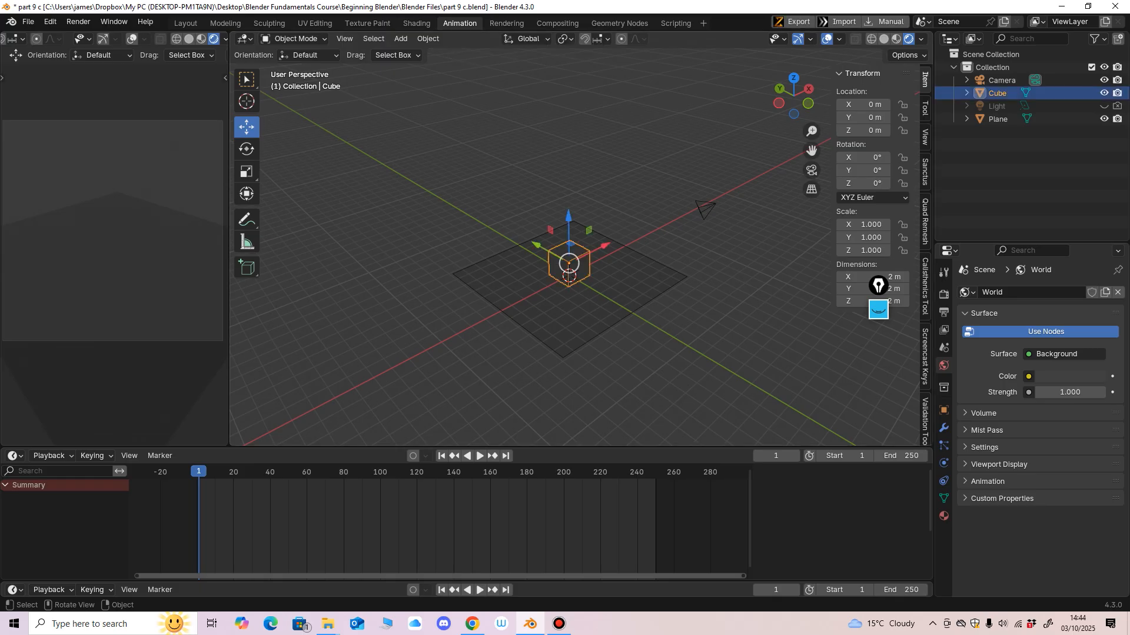
{"action": "scroll", "coordinate": [574, 250], "scroll_direction": "up", "scroll_amount": 4}
{"action": "middle_click_drag", "start_coordinate": [574, 251], "coordinate": [578, 239]}
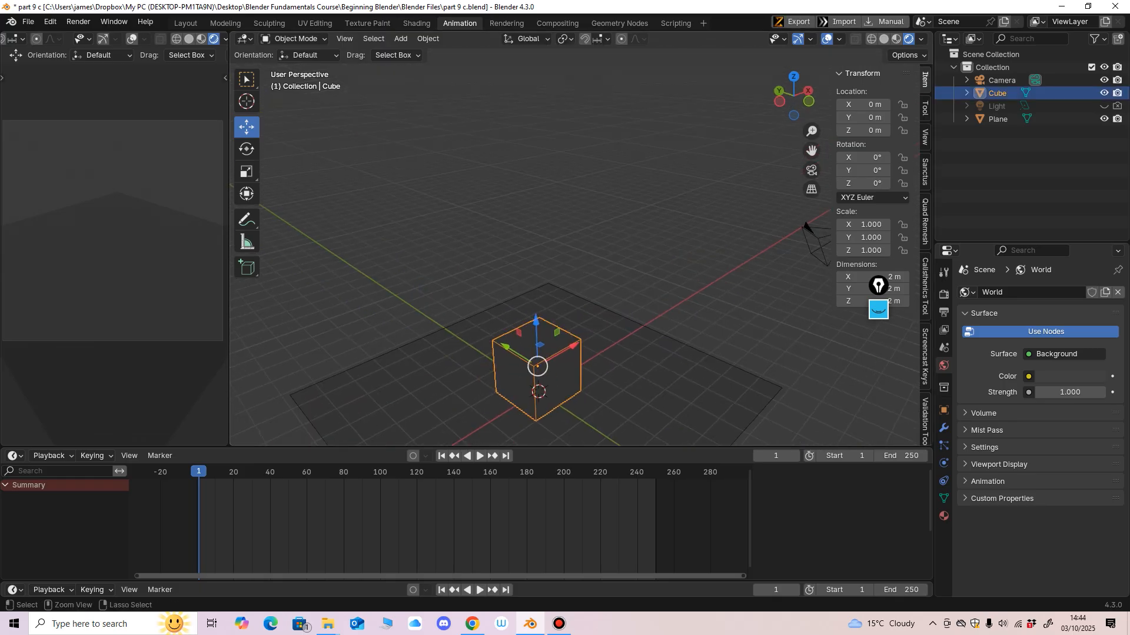
{"action": "scroll", "coordinate": [577, 238], "scroll_direction": "down", "scroll_amount": 4}
{"action": "key", "text": "KP_Decimal"}
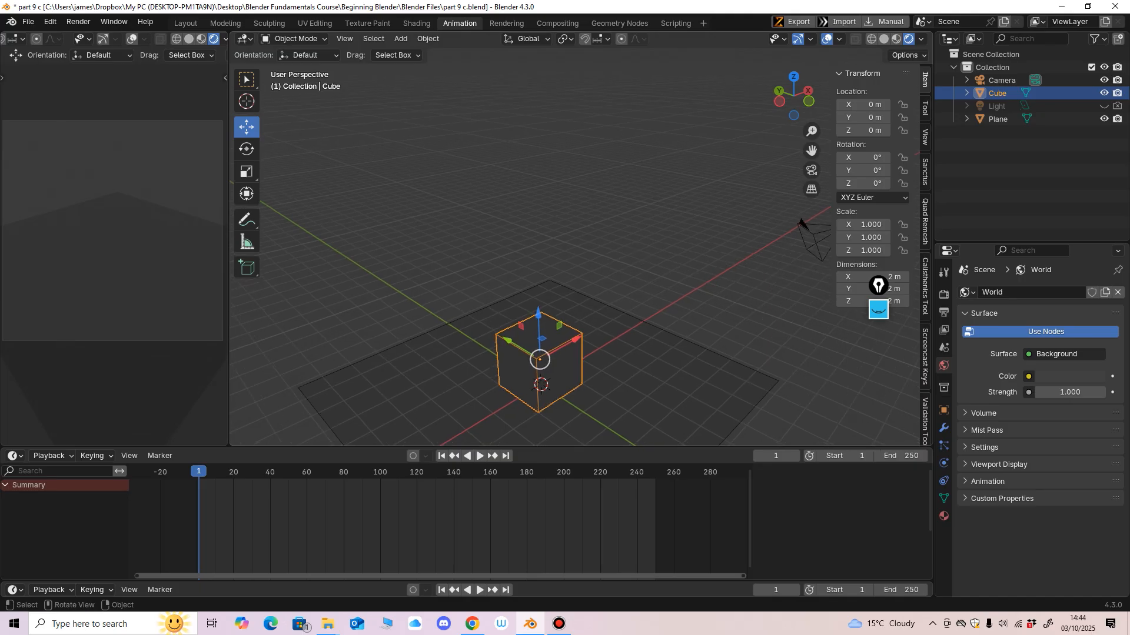
{"action": "middle_click_drag", "start_coordinate": [577, 238], "coordinate": [544, 356]}
{"action": "middle_click_drag", "start_coordinate": [544, 356], "coordinate": [488, 368]}
Add a UV sphere scaled to about -0.52 on all axes and switch the viewport to solid shading.
{"action": "left_click", "coordinate": [401, 39]}
{"action": "mouse_move", "coordinate": [436, 53]}
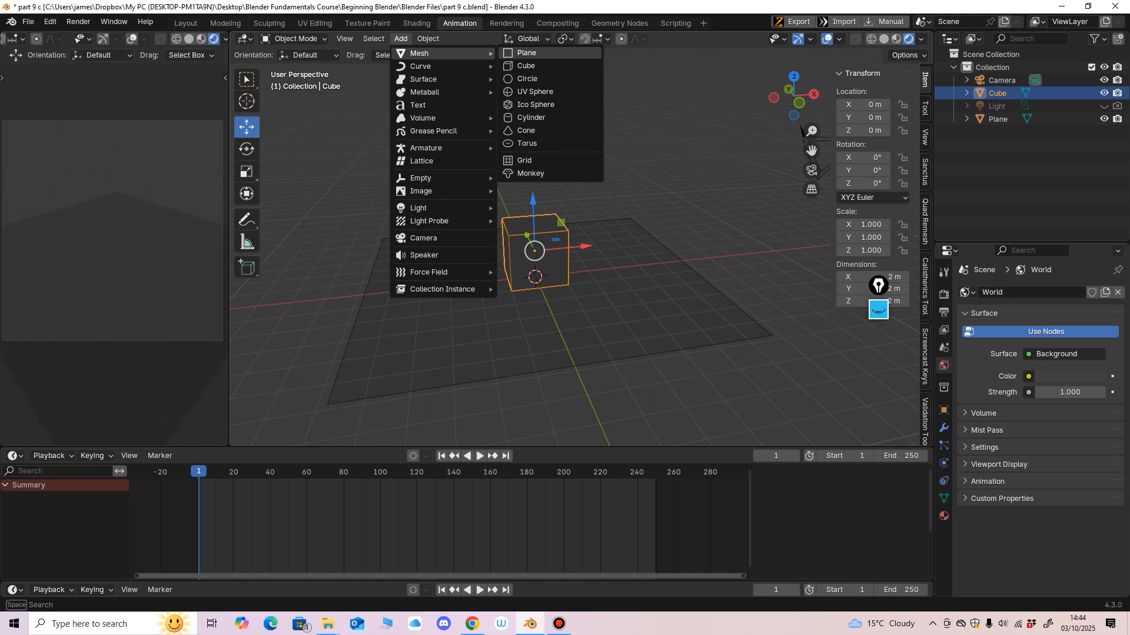
{"action": "left_click", "coordinate": [535, 91]}
{"action": "middle_click_drag", "start_coordinate": [535, 294], "coordinate": [574, 268]}
{"action": "scroll", "coordinate": [556, 258], "scroll_direction": "up", "scroll_amount": 3}
{"action": "key", "text": "s"}
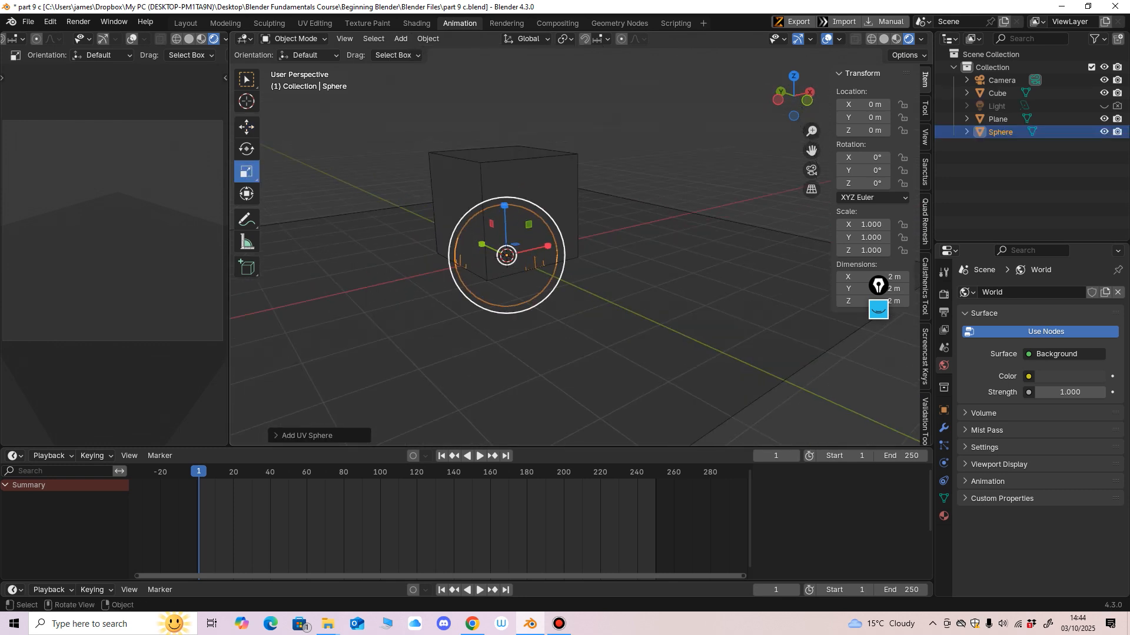
{"action": "left_click", "coordinate": [502, 238]}
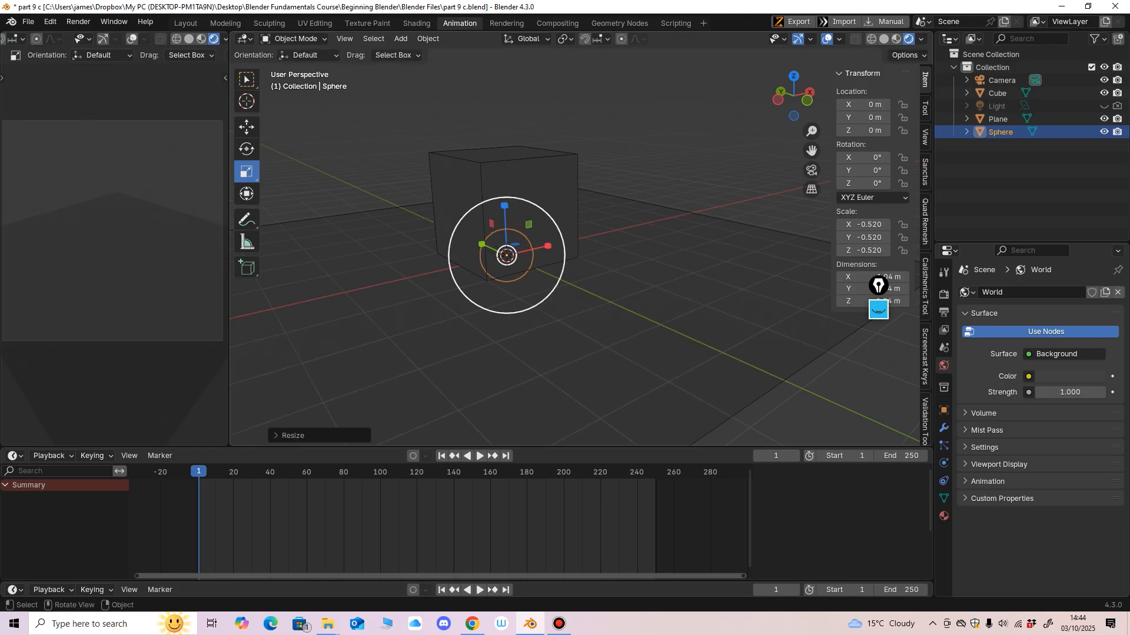
{"action": "left_click", "coordinate": [884, 39]}
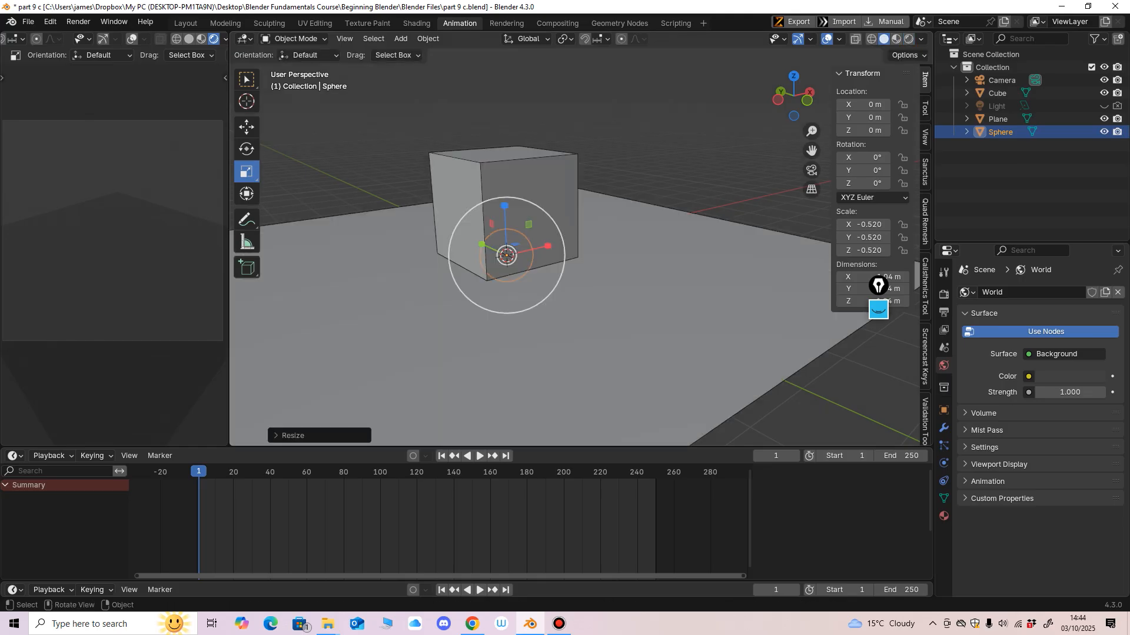
Move the sphere onto the cube's front face at about Y -0.593 m, Z 0.995 m and scale it to about -0.426.
{"action": "middle_click_drag", "start_coordinate": [612, 306], "coordinate": [626, 317]}
{"action": "left_click", "coordinate": [247, 127]}
{"action": "left_click_drag", "start_coordinate": [471, 267], "coordinate": [495, 278]}
{"action": "middle_click_drag", "start_coordinate": [548, 297], "coordinate": [500, 279]}
{"action": "left_click_drag", "start_coordinate": [496, 211], "coordinate": [496, 158]}
{"action": "left_click", "coordinate": [247, 171]}
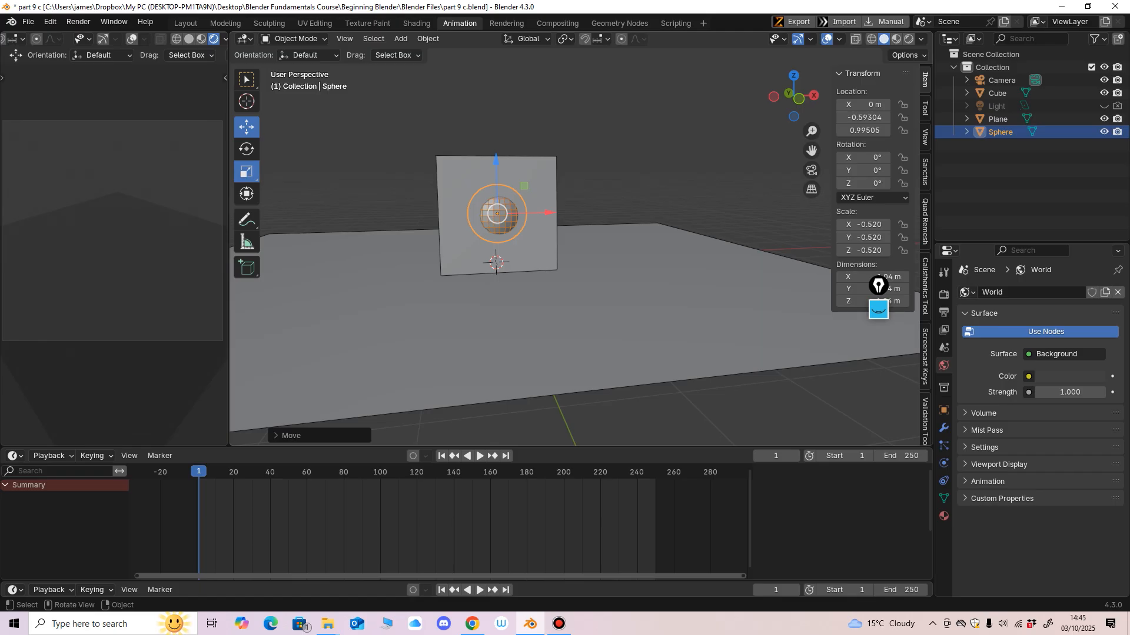
{"action": "left_click_drag", "start_coordinate": [522, 242], "coordinate": [515, 235]}
Place the sphere as an eye at about X 0.411 m, Y -0.970 m, Z 1.242 m and scale it to about -0.315.
{"action": "left_click", "coordinate": [247, 127]}
{"action": "middle_click_drag", "start_coordinate": [480, 271], "coordinate": [547, 301]}
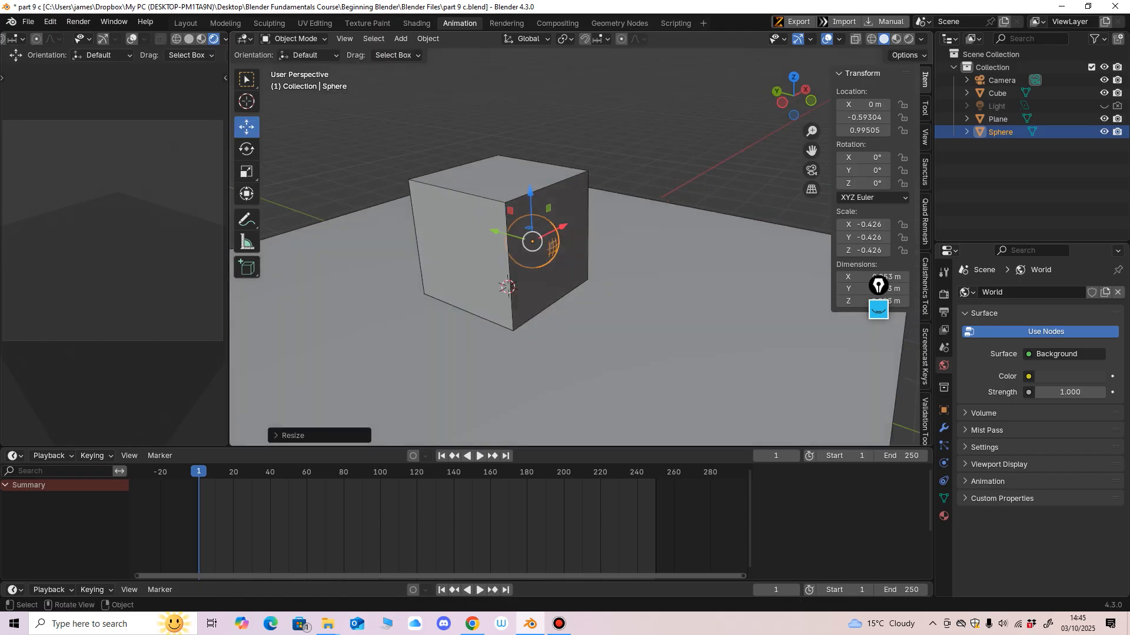
{"action": "left_click_drag", "start_coordinate": [494, 230], "coordinate": [512, 236]}
{"action": "middle_click_drag", "start_coordinate": [545, 271], "coordinate": [482, 249]}
{"action": "left_click_drag", "start_coordinate": [549, 221], "coordinate": [574, 221]}
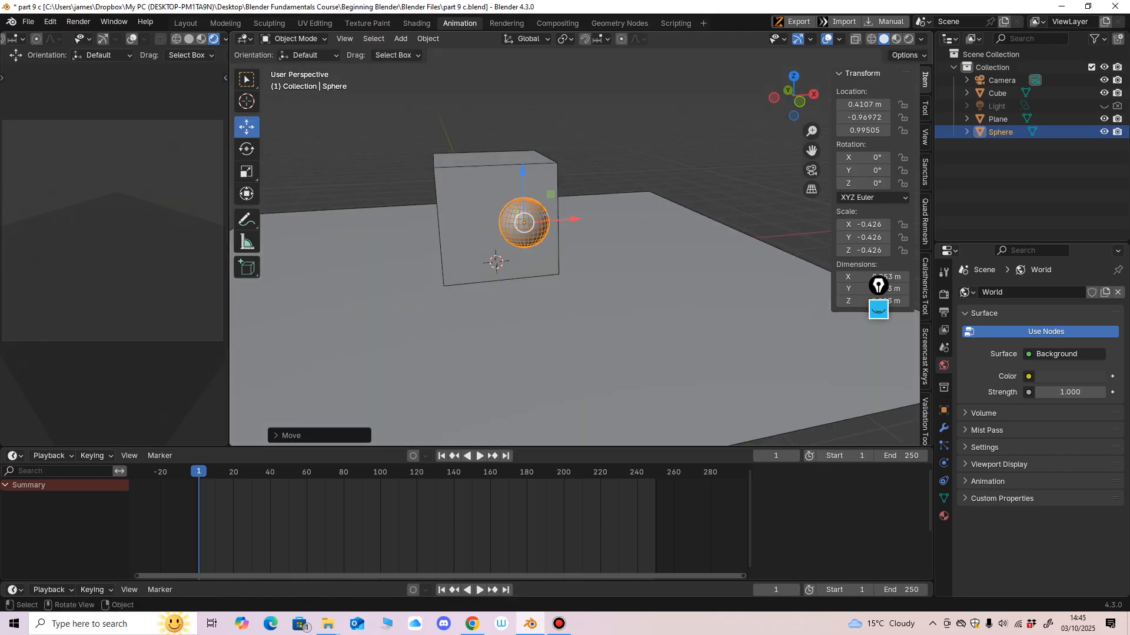
{"action": "left_click_drag", "start_coordinate": [522, 171], "coordinate": [522, 158]}
{"action": "left_click", "coordinate": [247, 172]}
{"action": "left_click_drag", "start_coordinate": [543, 237], "coordinate": [537, 229]}
{"action": "middle_click_drag", "start_coordinate": [537, 235], "coordinate": [533, 270]}
{"action": "left_click", "coordinate": [246, 127]}
{"action": "scroll", "coordinate": [470, 264], "scroll_direction": "up", "scroll_amount": 3}
Duplicate the sphere in front view and place the copy along the X axis at about X -0.409 m.
{"action": "key", "text": "KP_1"}
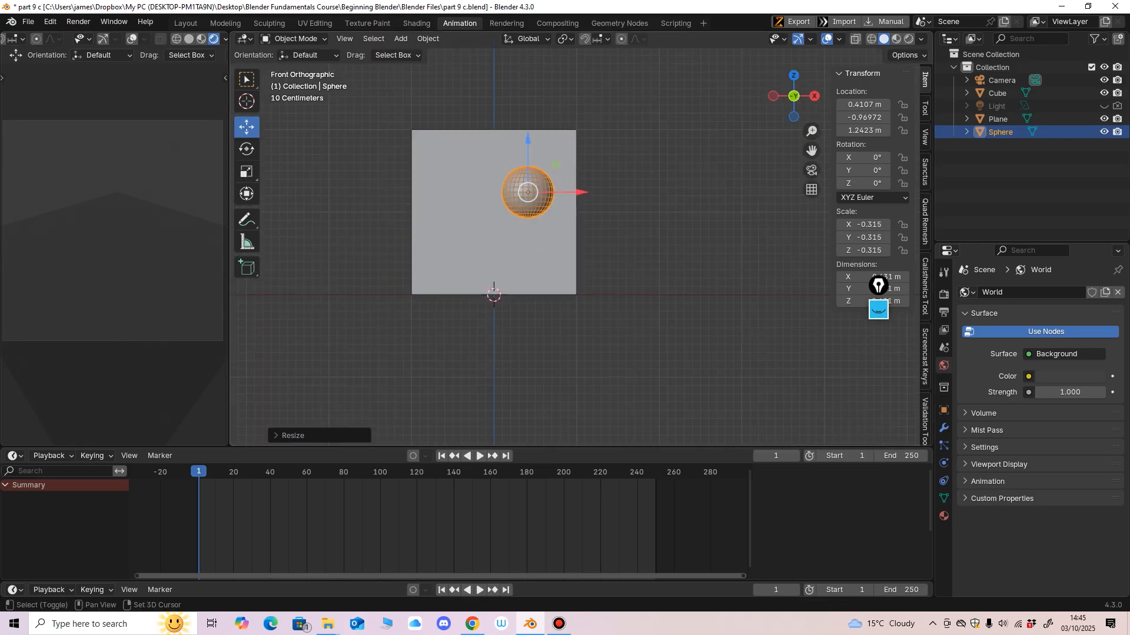
{"action": "key", "text": "shift+d"}
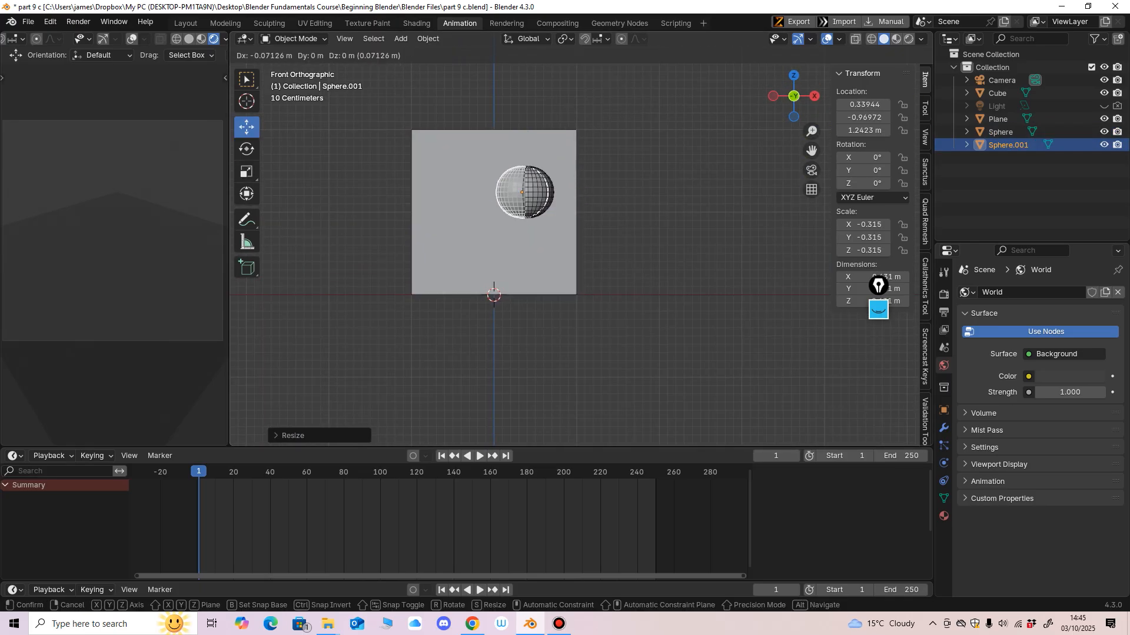
{"action": "key", "text": "x"}
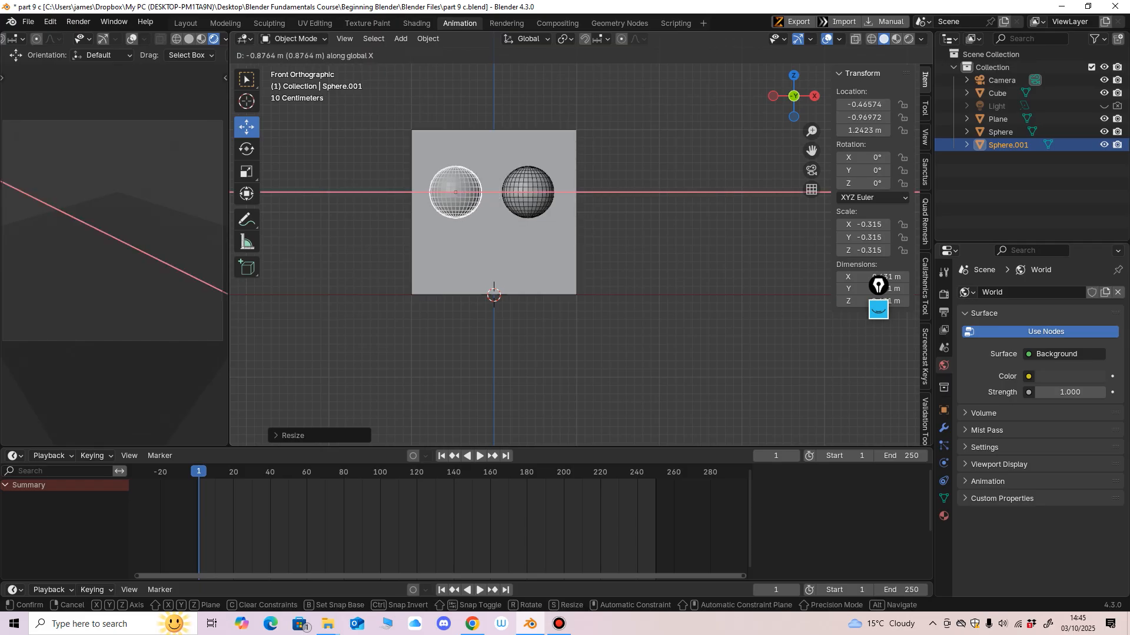
{"action": "left_click", "coordinate": [501, 198]}
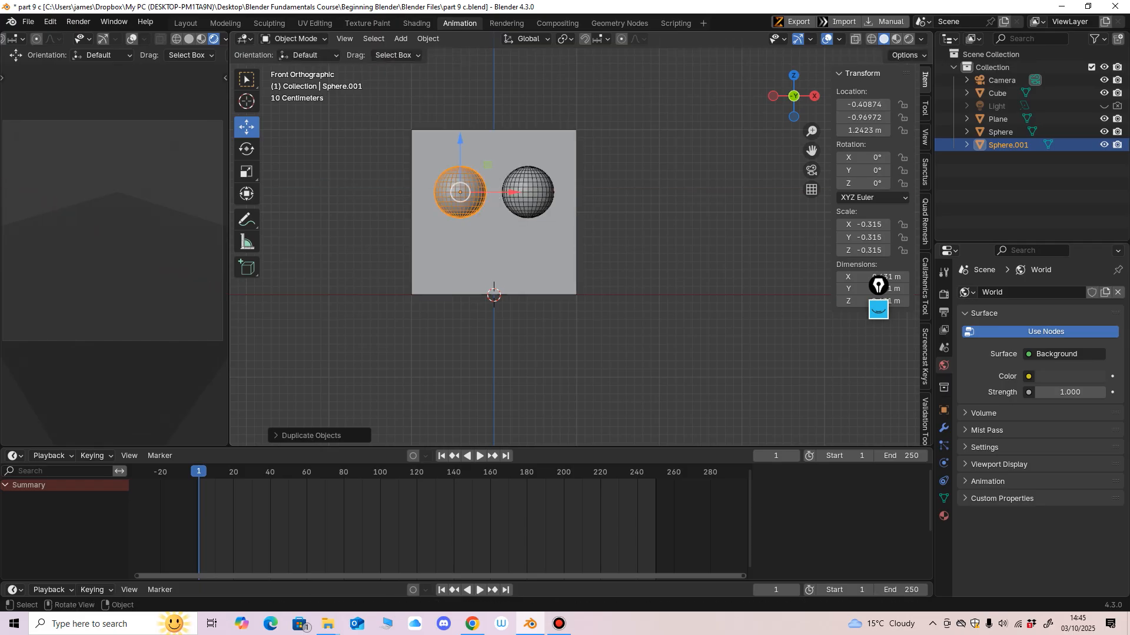
{"action": "mouse_move", "coordinate": [500, 197]}
{"action": "middle_mouse_down"}
{"action": "mouse_move", "coordinate": [411, 232]}
{"action": "mouse_move", "coordinate": [508, 209]}
{"action": "mouse_move", "coordinate": [464, 232]}
{"action": "mouse_move", "coordinate": [493, 213]}
{"action": "middle_mouse_up"}
{"action": "scroll", "coordinate": [493, 214], "scroll_direction": "down", "scroll_amount": 3}
{"action": "scroll", "coordinate": [548, 235], "scroll_direction": "up", "scroll_amount": 2}
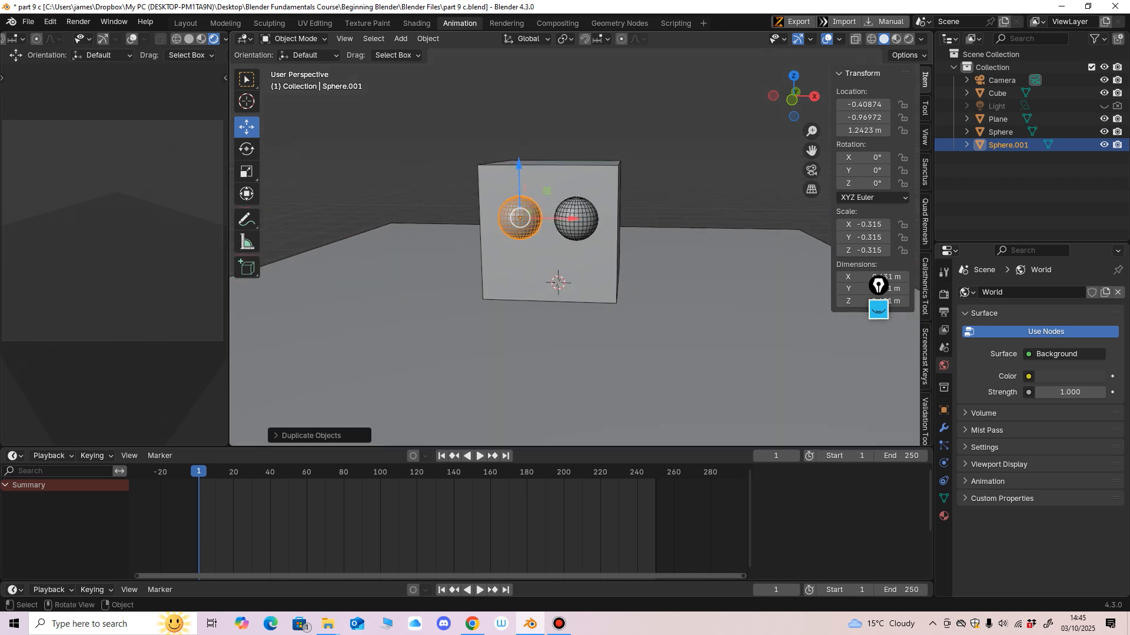
Apply All Transforms to Deltas to both spheres.
{"action": "key", "text": "ctrl+a"}
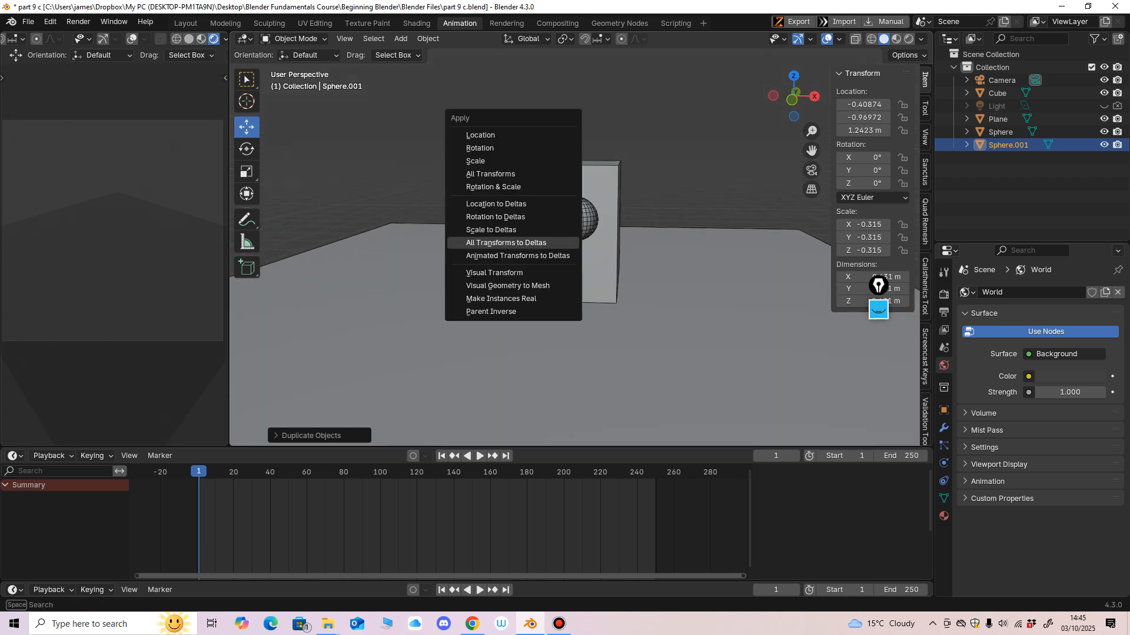
{"action": "left_click", "coordinate": [509, 242]}
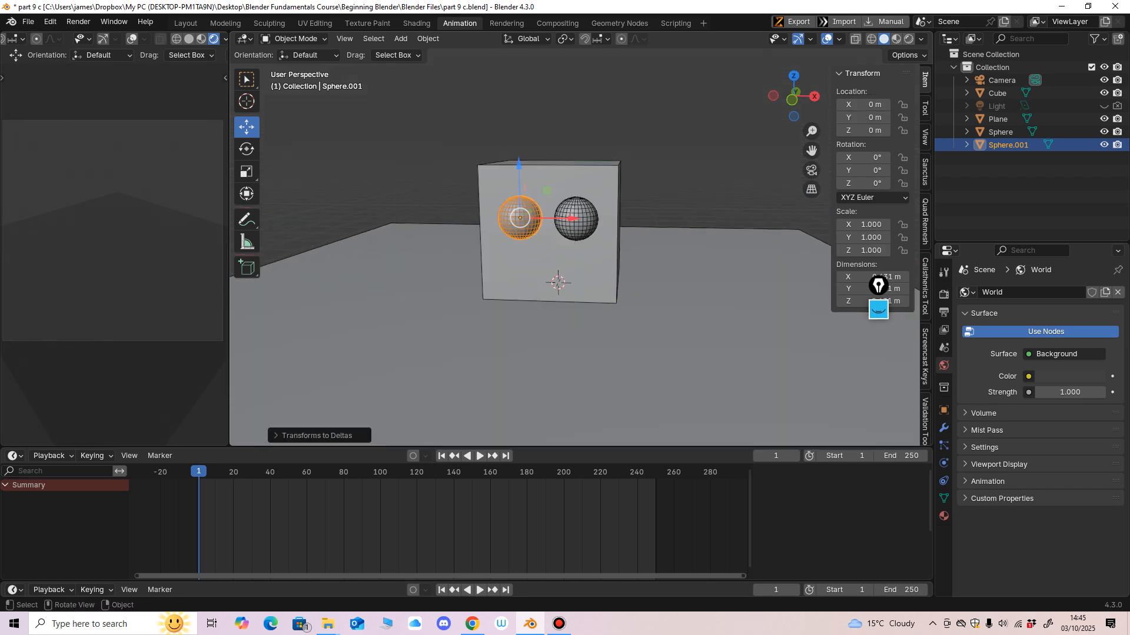
{"action": "left_click", "coordinate": [576, 219]}
{"action": "key", "text": "ctrl+a"}
{"action": "left_click", "coordinate": [574, 222]}
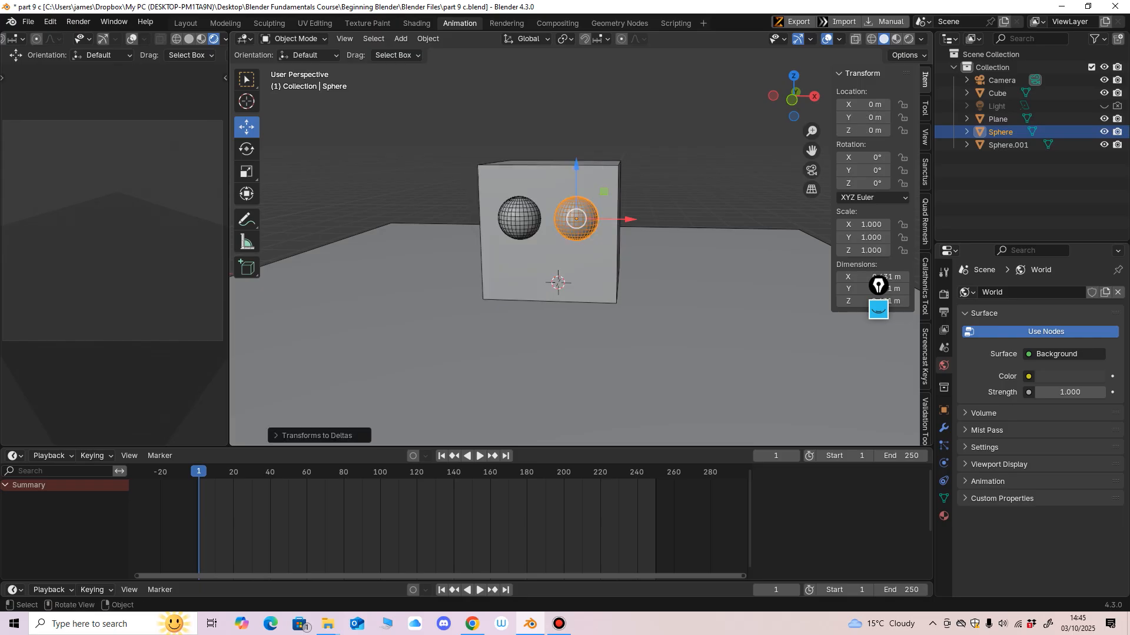
{"action": "left_click", "coordinate": [575, 220]}
{"action": "left_click", "coordinate": [574, 221]}
{"action": "middle_click_drag", "start_coordinate": [575, 220], "coordinate": [575, 244]}
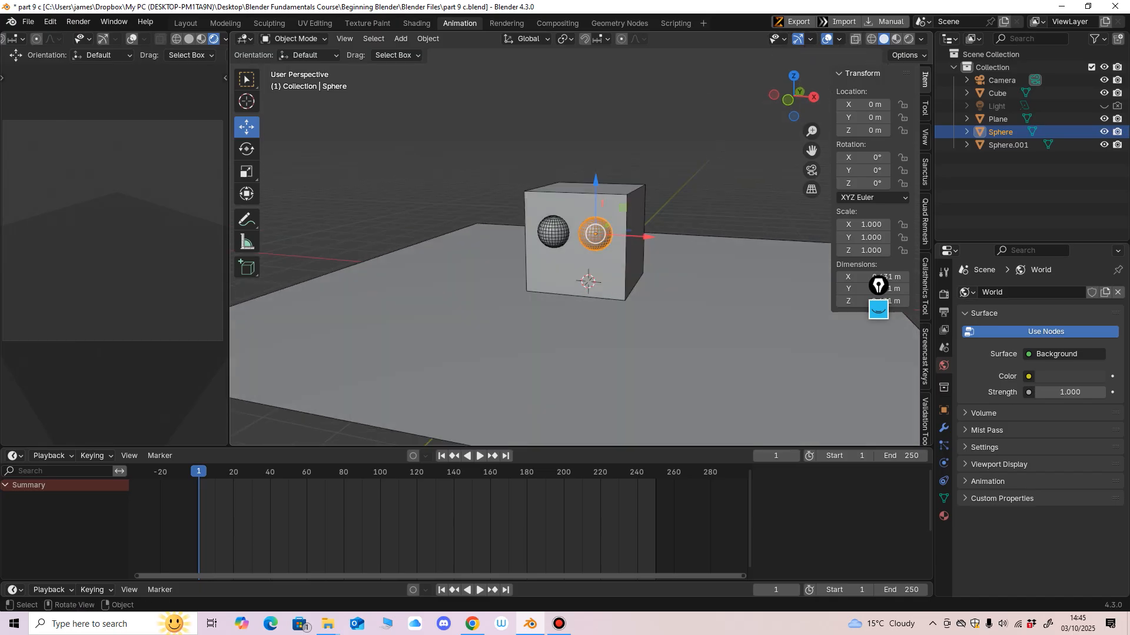
Switch the viewport to rendered shading and render the current frame to check the lighting.
{"action": "left_click", "coordinate": [908, 39]}
{"action": "mouse_move", "coordinate": [630, 218]}
{"action": "middle_mouse_down"}
{"action": "mouse_move", "coordinate": [529, 253]}
{"action": "mouse_move", "coordinate": [600, 225]}
{"action": "middle_mouse_up"}
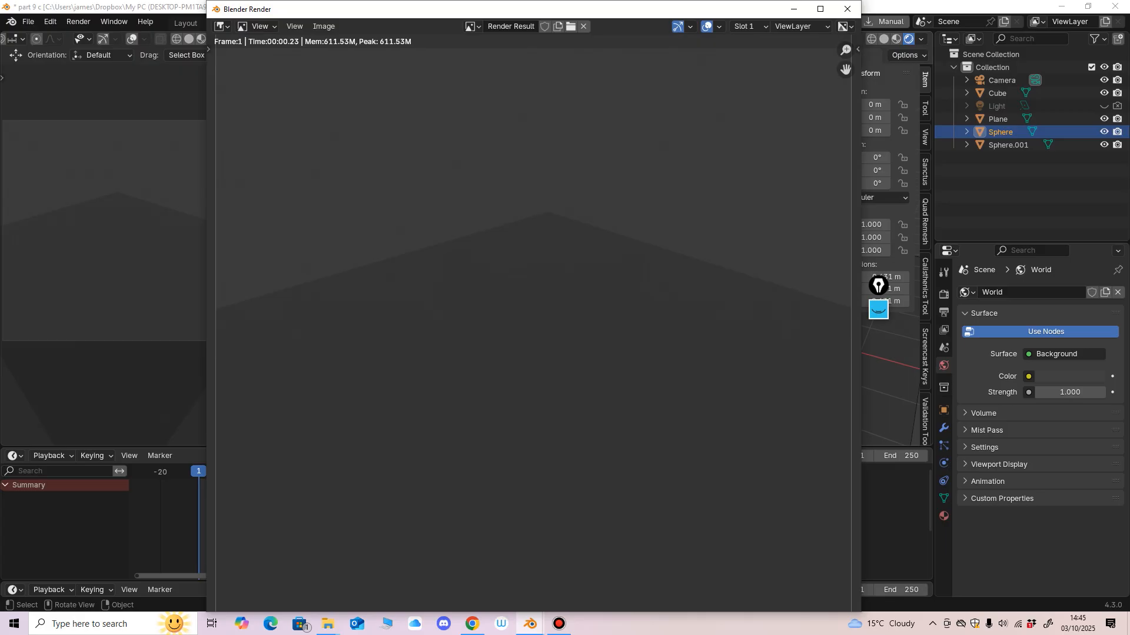
{"action": "left_click", "coordinate": [848, 8]}
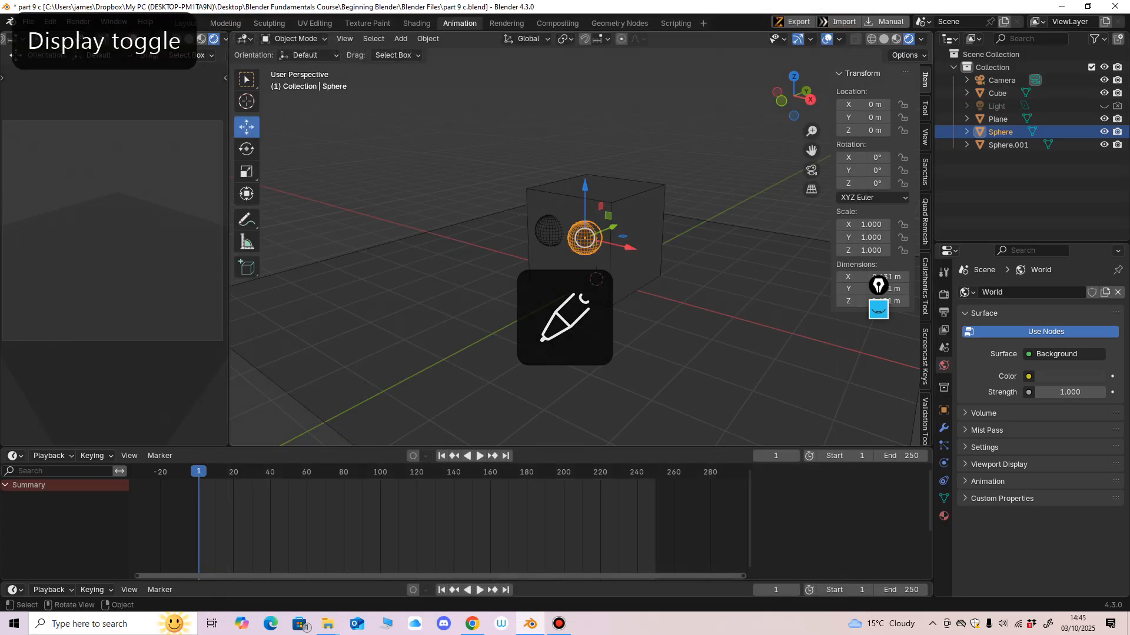
Set the world Background strength to 0 in the Shading workspace and test-render the frame.
{"action": "left_click", "coordinate": [416, 23]}
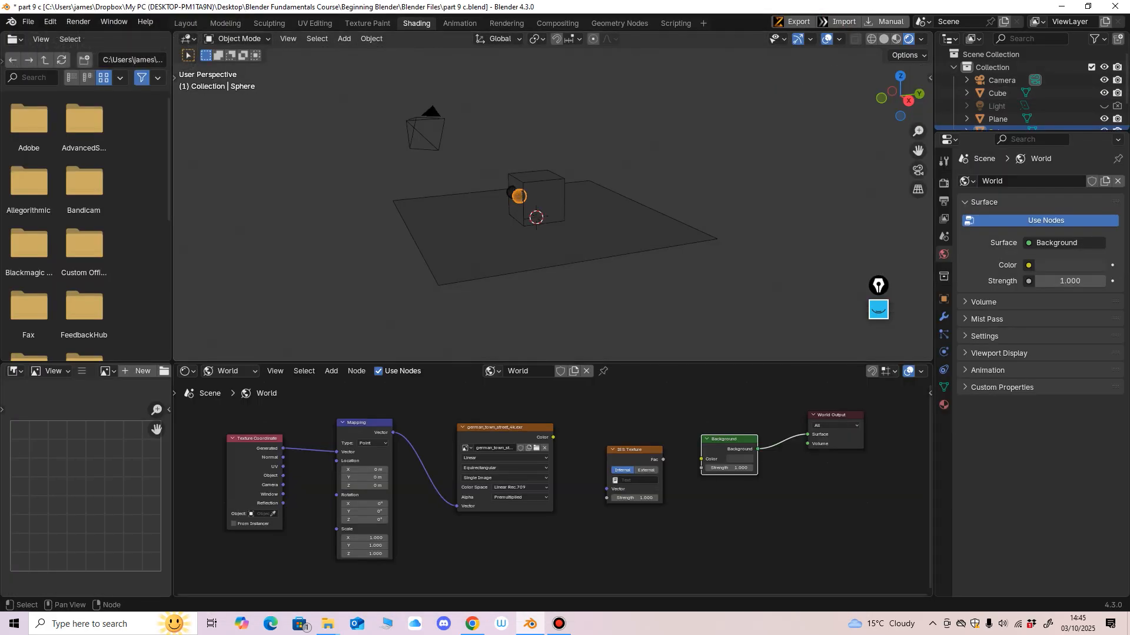
{"action": "left_click", "coordinate": [730, 468]}
{"action": "type", "text": "0"}
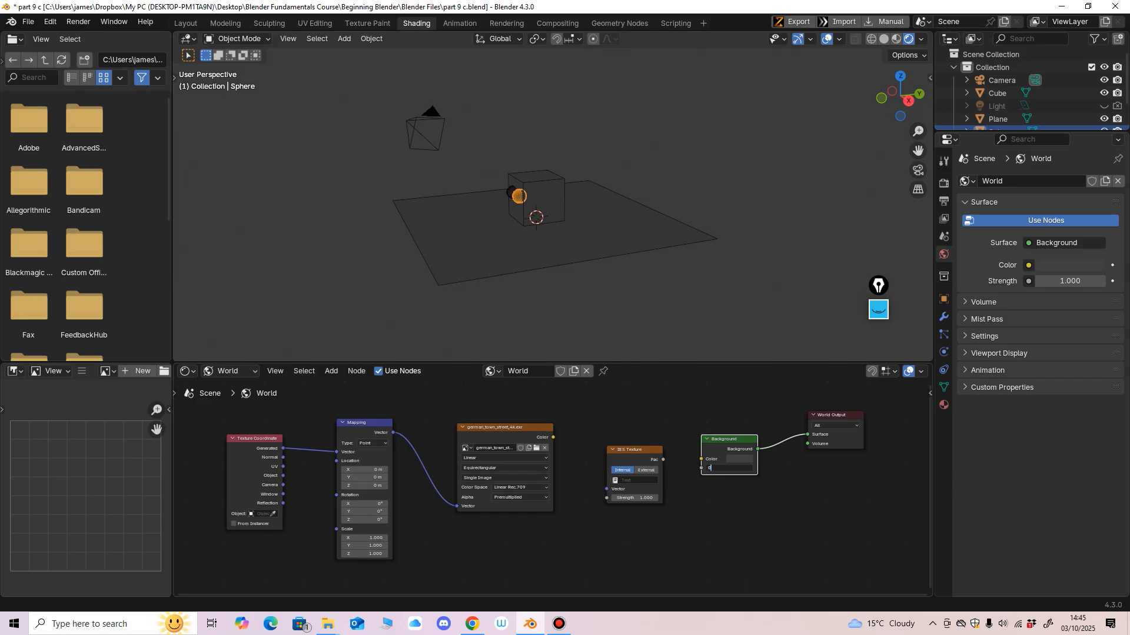
{"action": "key", "text": "Return"}
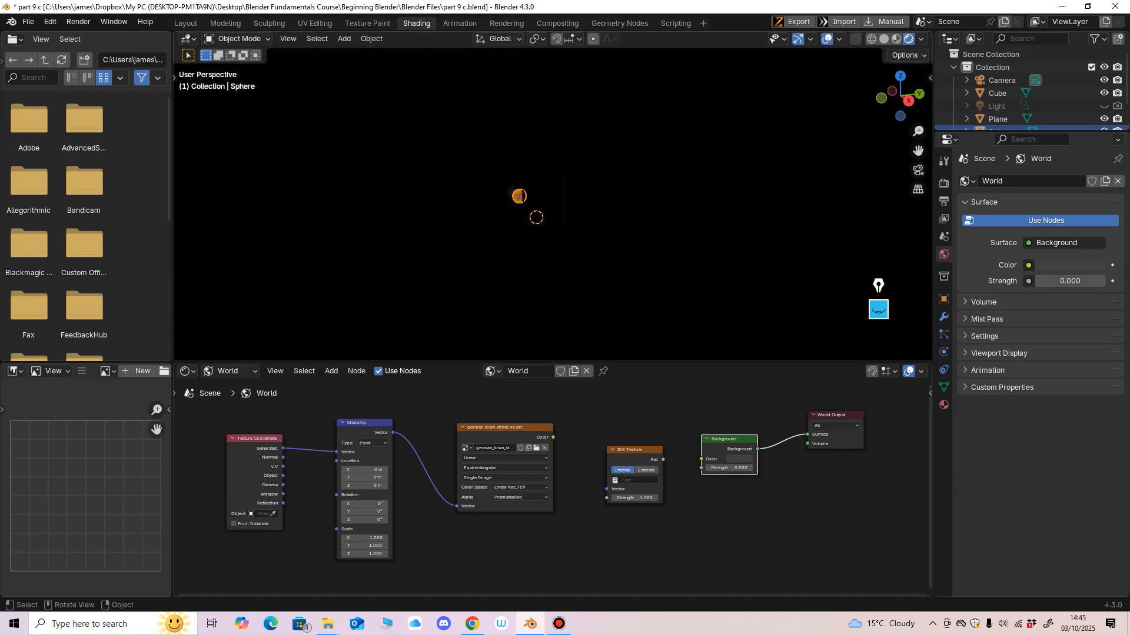
{"action": "key", "text": "F12"}
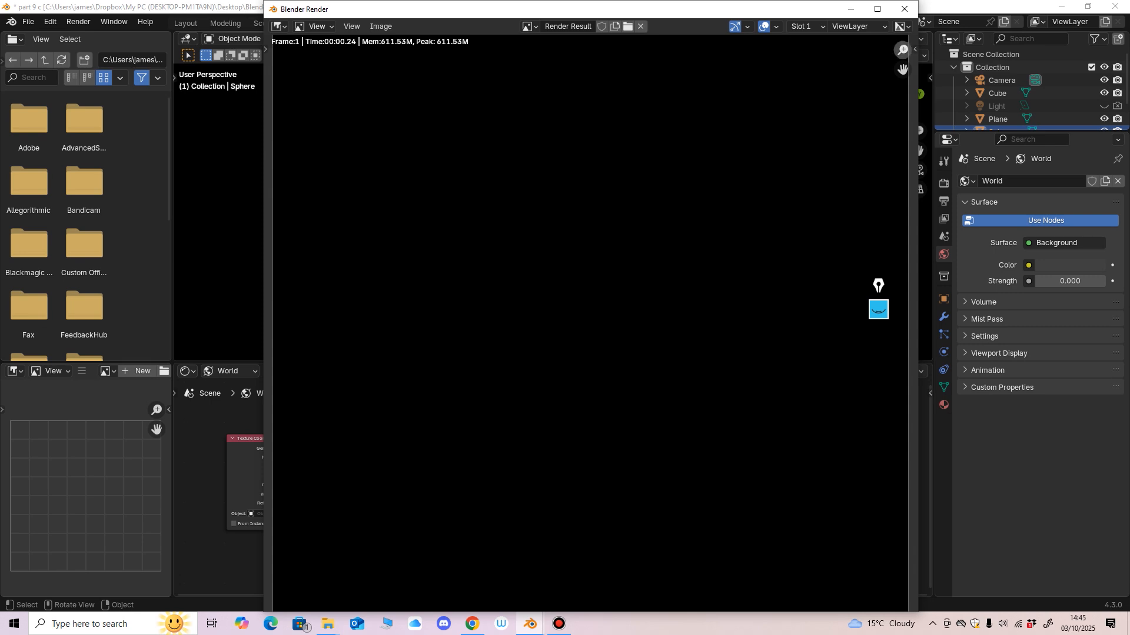
{"action": "key", "text": "Escape"}
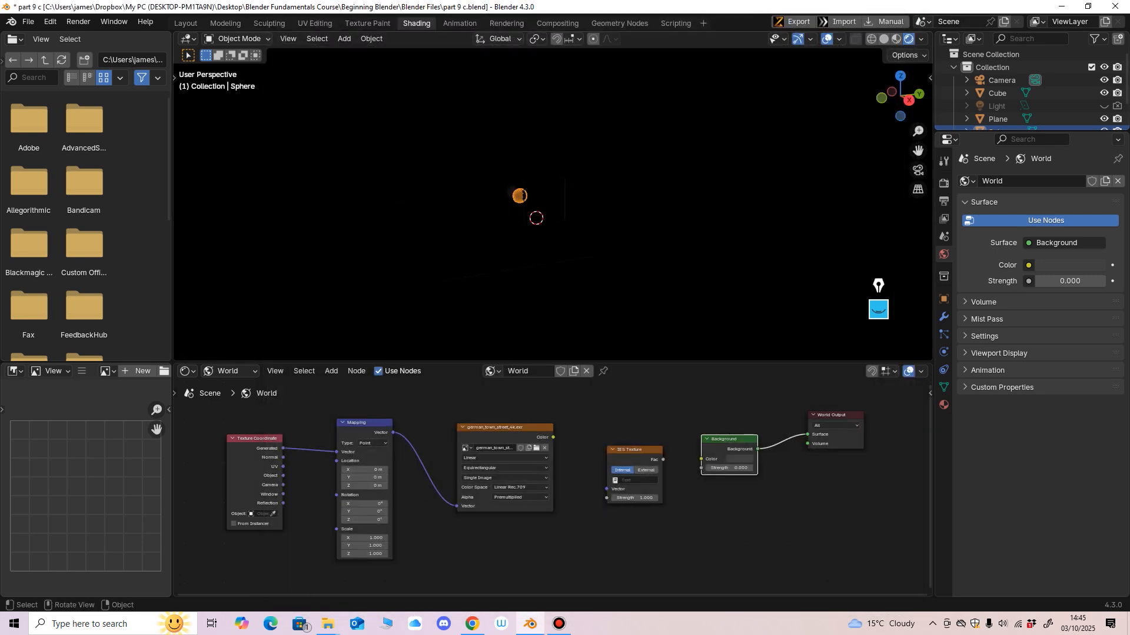
Return the viewport to solid shading and give the selected sphere a new material named sphere.
{"action": "left_click", "coordinate": [884, 39]}
{"action": "scroll", "coordinate": [588, 206], "scroll_direction": "up", "scroll_amount": 3}
{"action": "middle_click_drag", "start_coordinate": [588, 206], "coordinate": [642, 207]}
{"action": "left_click", "coordinate": [944, 405]}
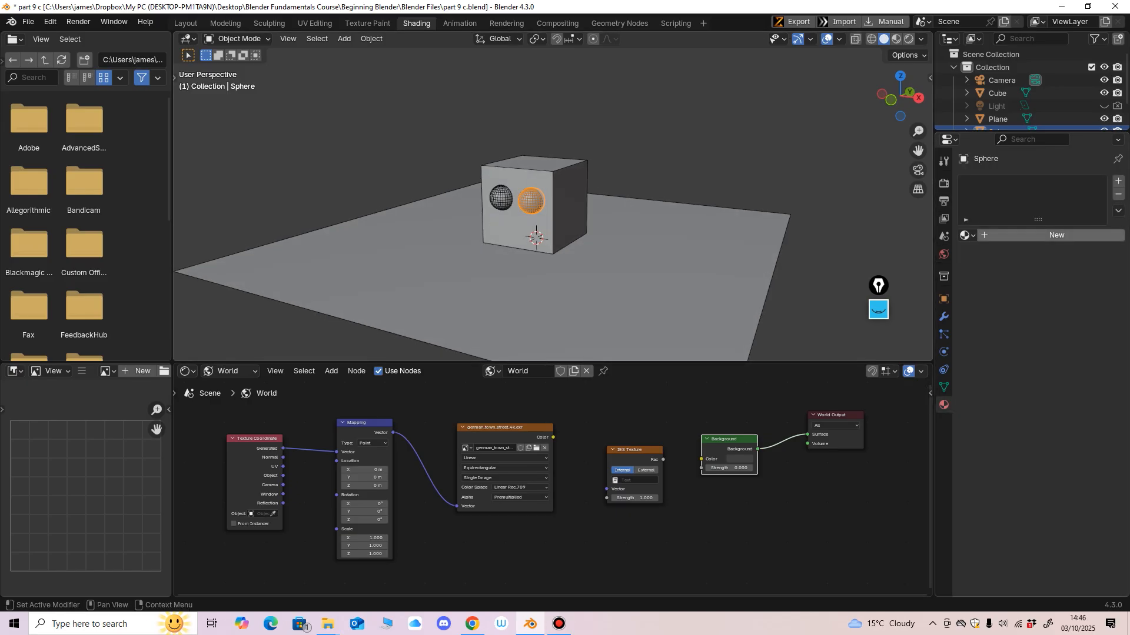
{"action": "left_click", "coordinate": [1036, 235]}
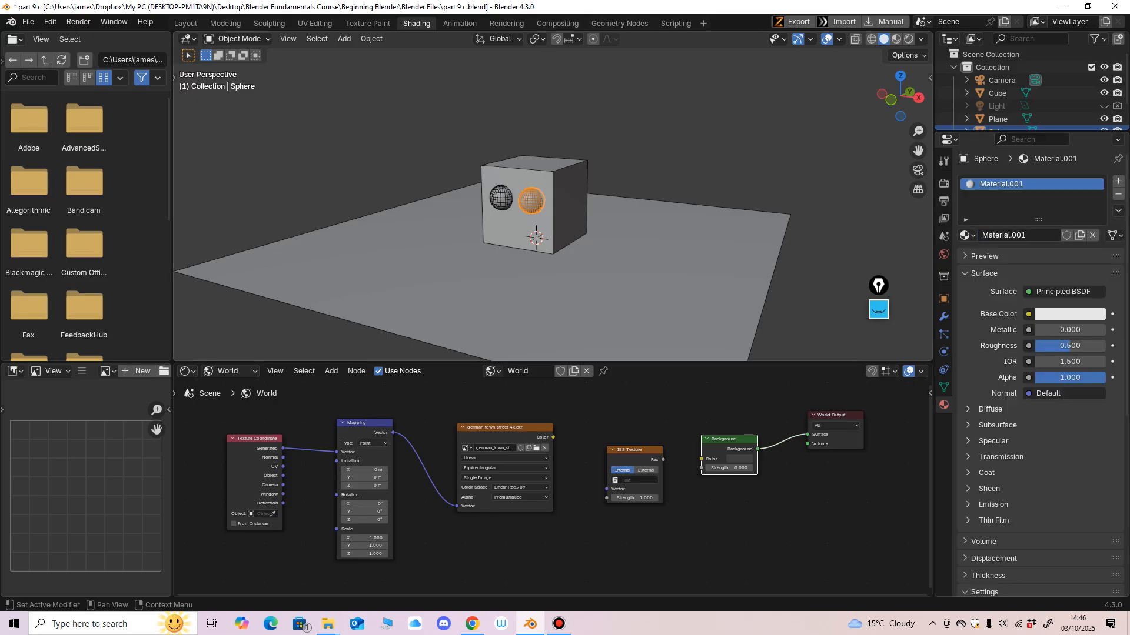
{"action": "double_click", "coordinate": [1026, 235]}
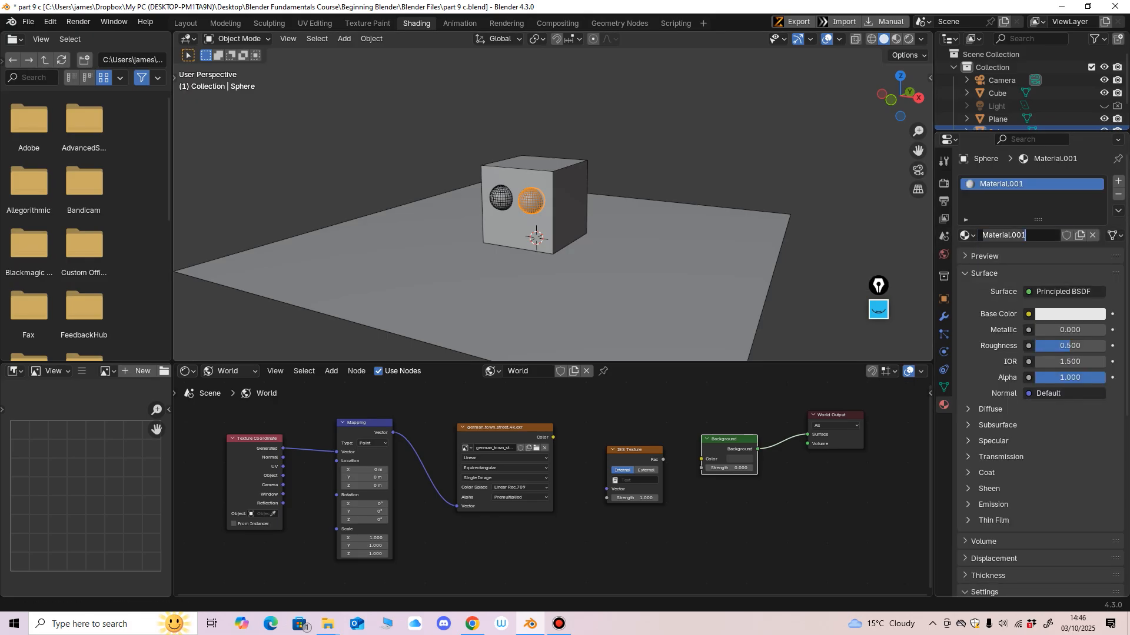
{"action": "type", "text": "sphere"}
{"action": "key", "text": "Return"}
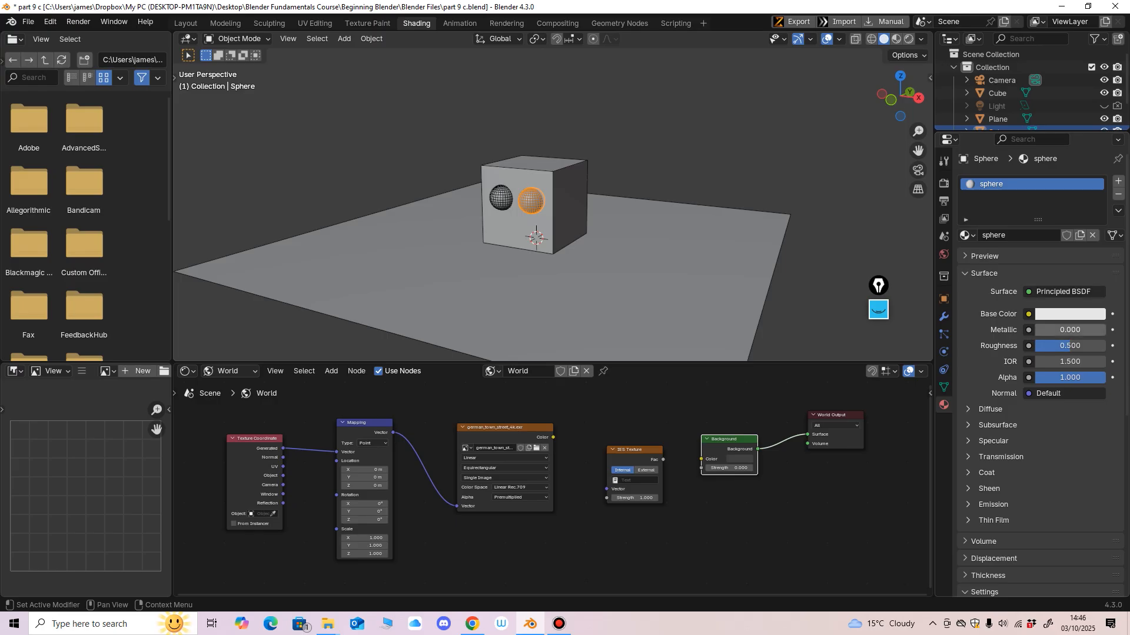
Set the sphere material's emission strength to 0.2 and test-render the scene.
{"action": "scroll", "coordinate": [1070, 334], "scroll_direction": "down", "scroll_amount": 1}
{"action": "scroll", "coordinate": [1070, 336], "scroll_direction": "down", "scroll_amount": 1}
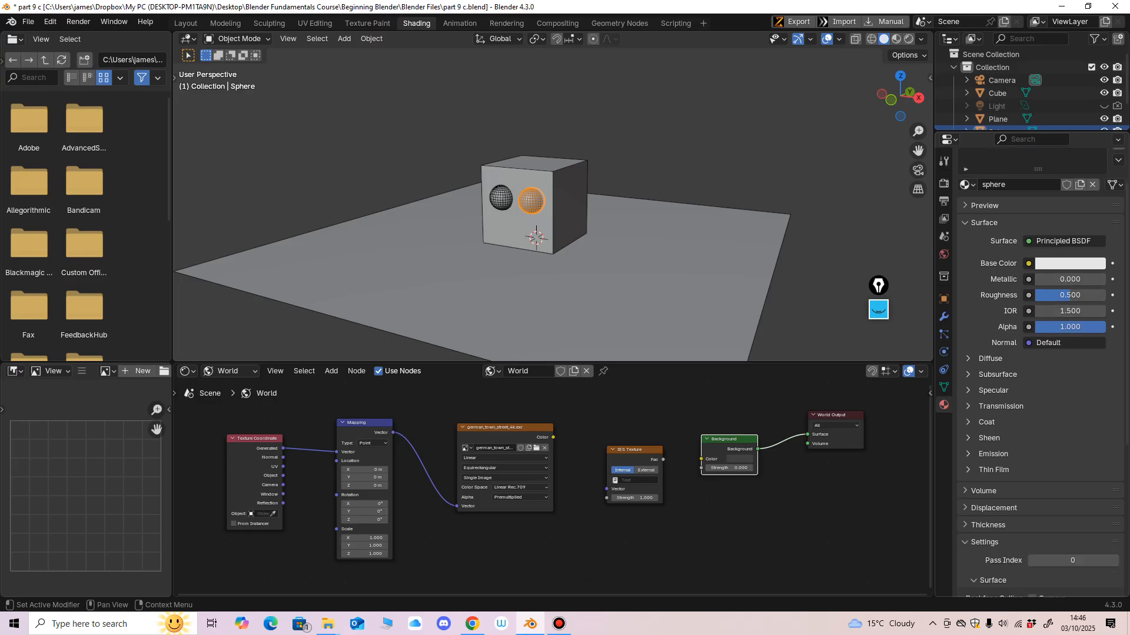
{"action": "scroll", "coordinate": [1070, 336], "scroll_direction": "down", "scroll_amount": 1}
{"action": "left_click", "coordinate": [992, 429]}
{"action": "scroll", "coordinate": [992, 377], "scroll_direction": "down", "scroll_amount": 3}
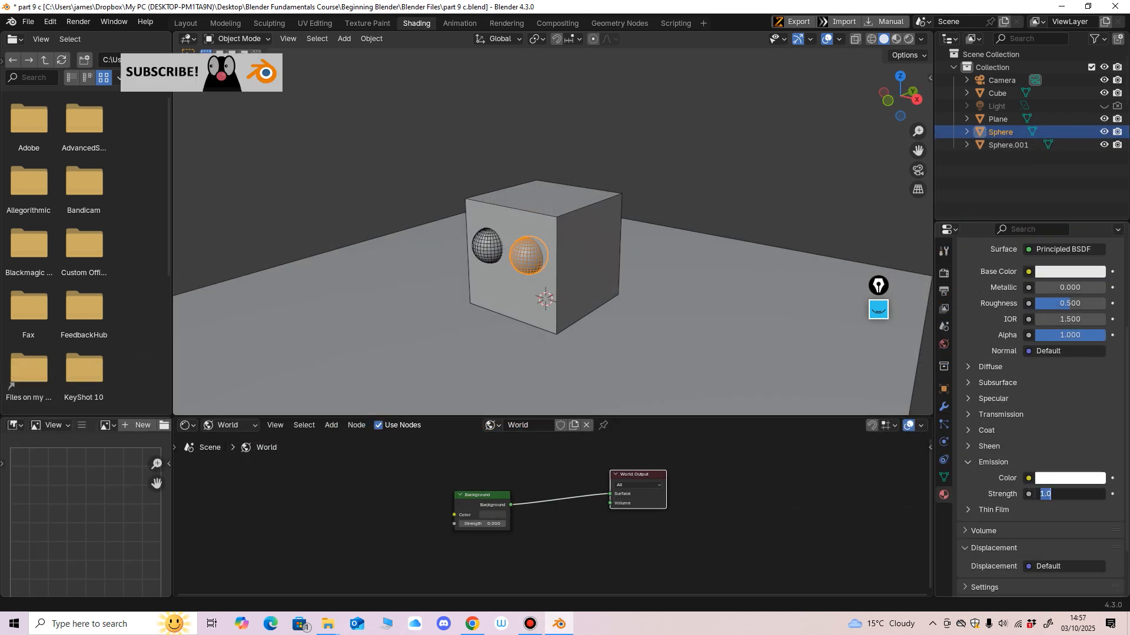
{"action": "type", "text": "0.2"}
{"action": "key", "text": "Return"}
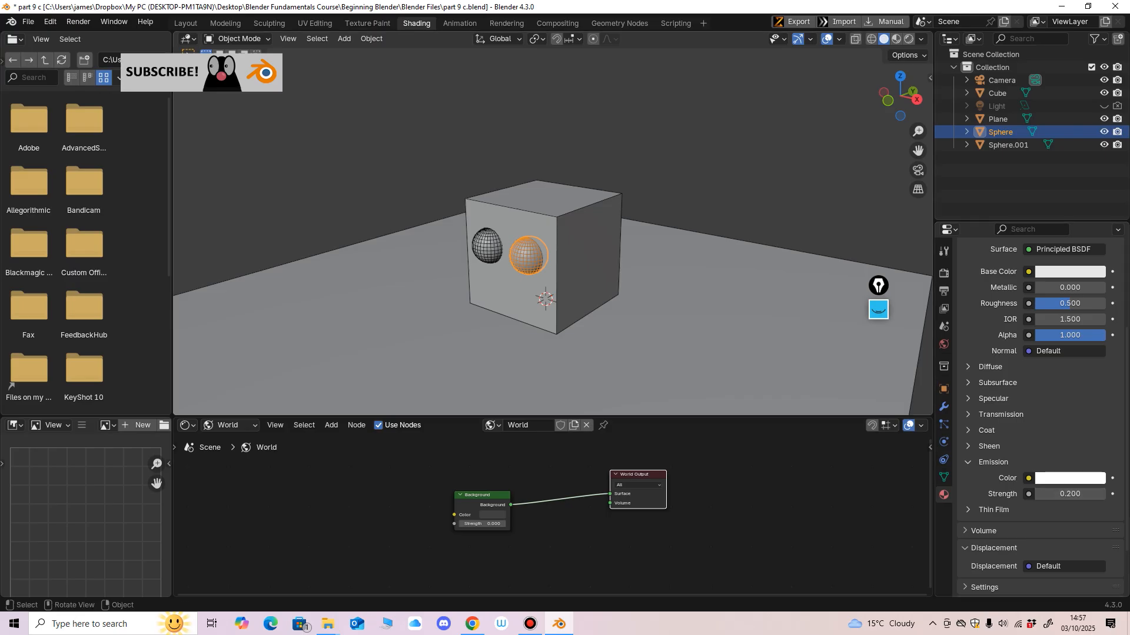
{"action": "key", "text": "F12"}
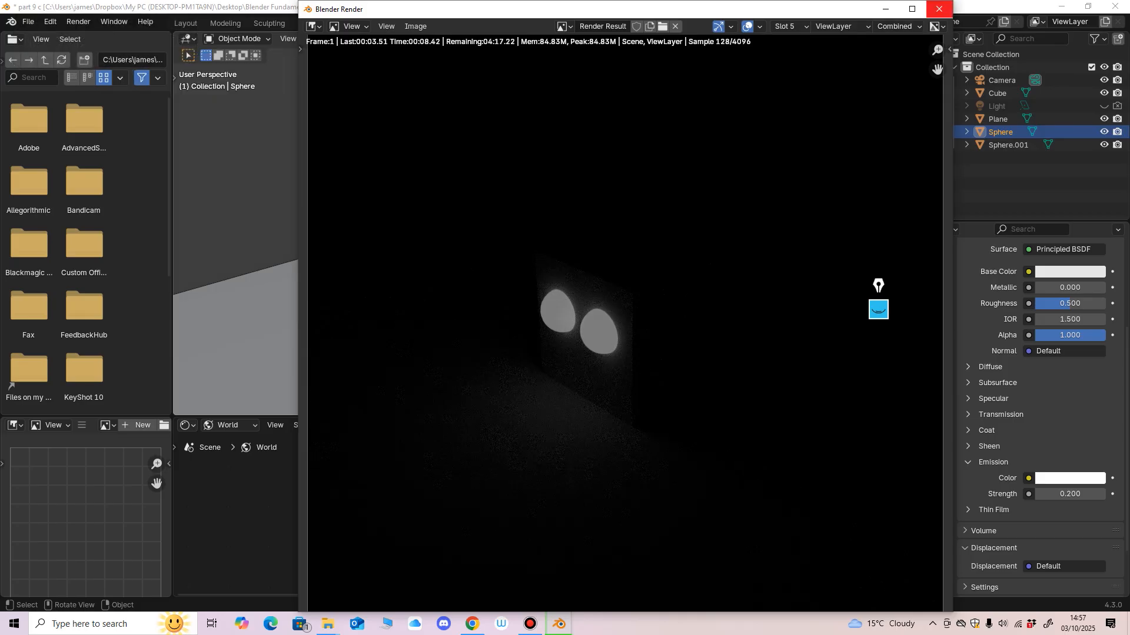
{"action": "left_click", "coordinate": [939, 9]}
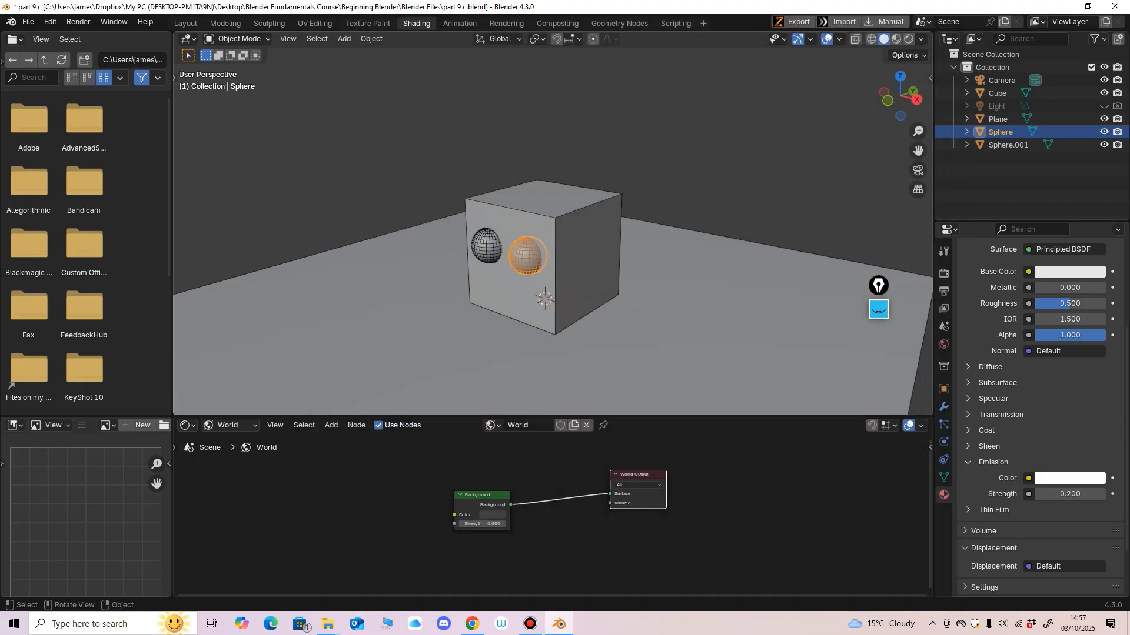
Set the sphere material's emission strength to 1 and examine a new render at full-screen size.
{"action": "left_click", "coordinate": [1070, 494]}
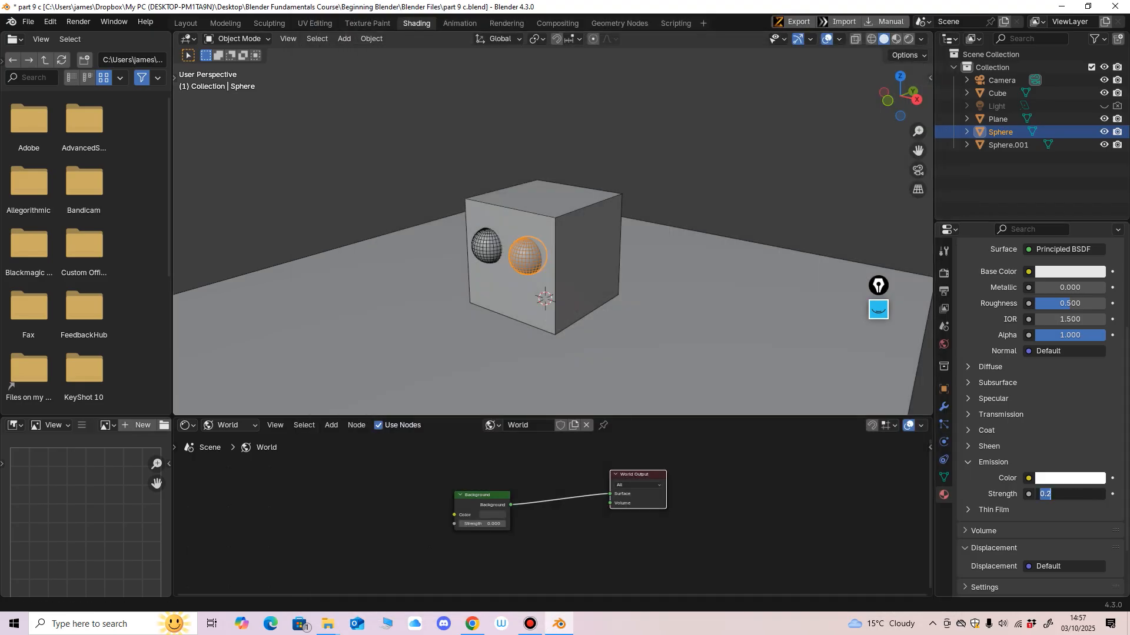
{"action": "type", "text": "1"}
{"action": "key", "text": "Return"}
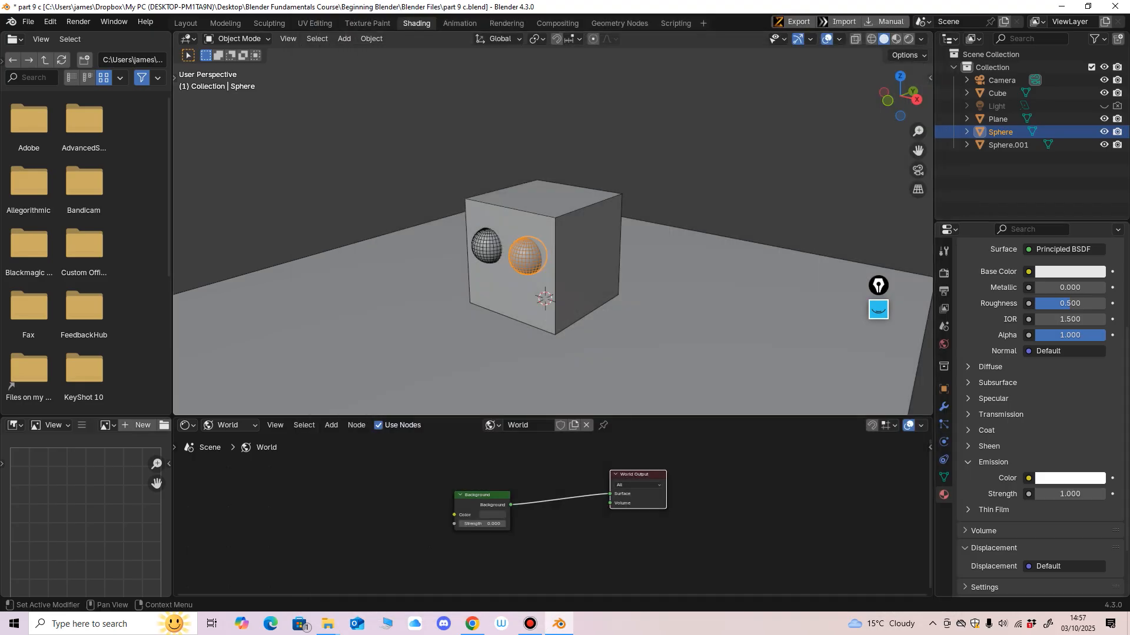
{"action": "key", "text": "F12"}
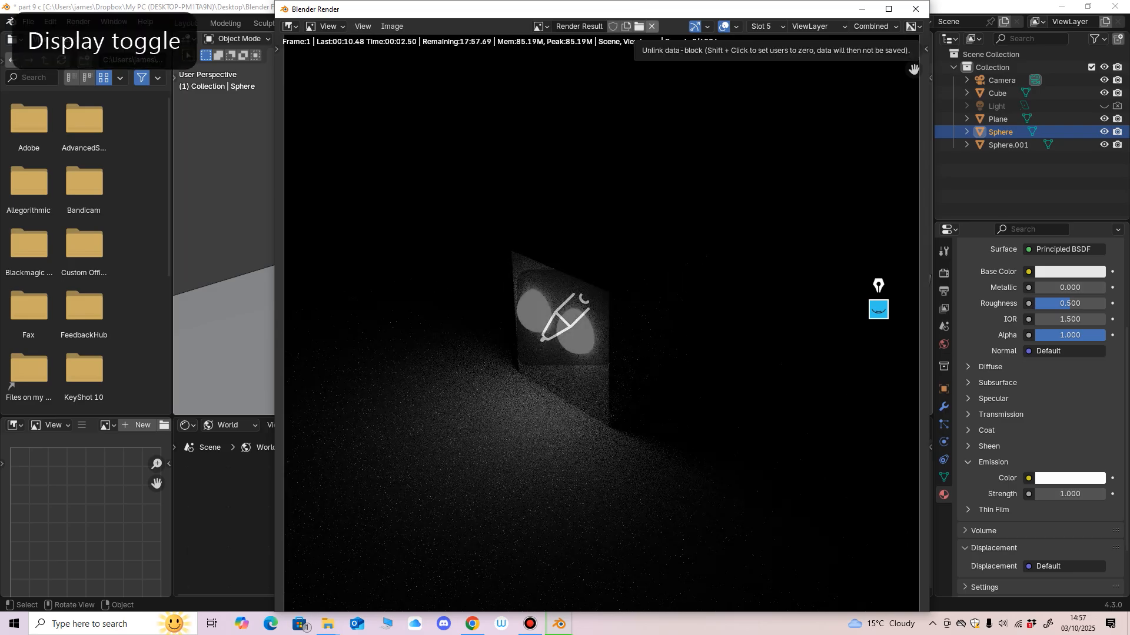
{"action": "left_click_drag", "start_coordinate": [669, 10], "coordinate": [606, 0]}
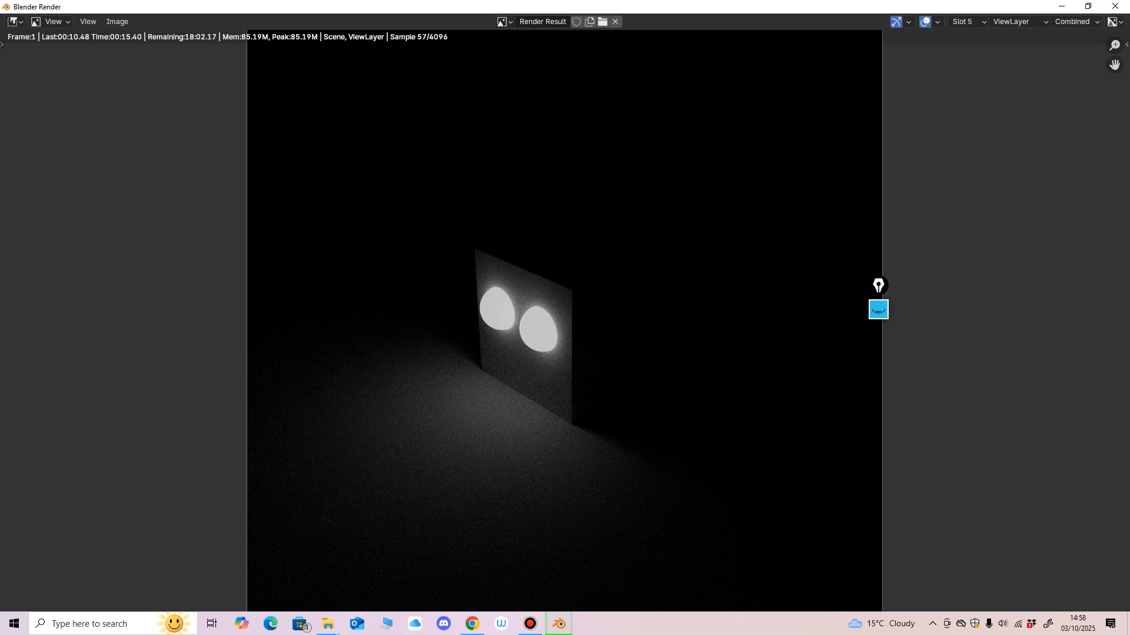
{"action": "left_click", "coordinate": [1115, 6]}
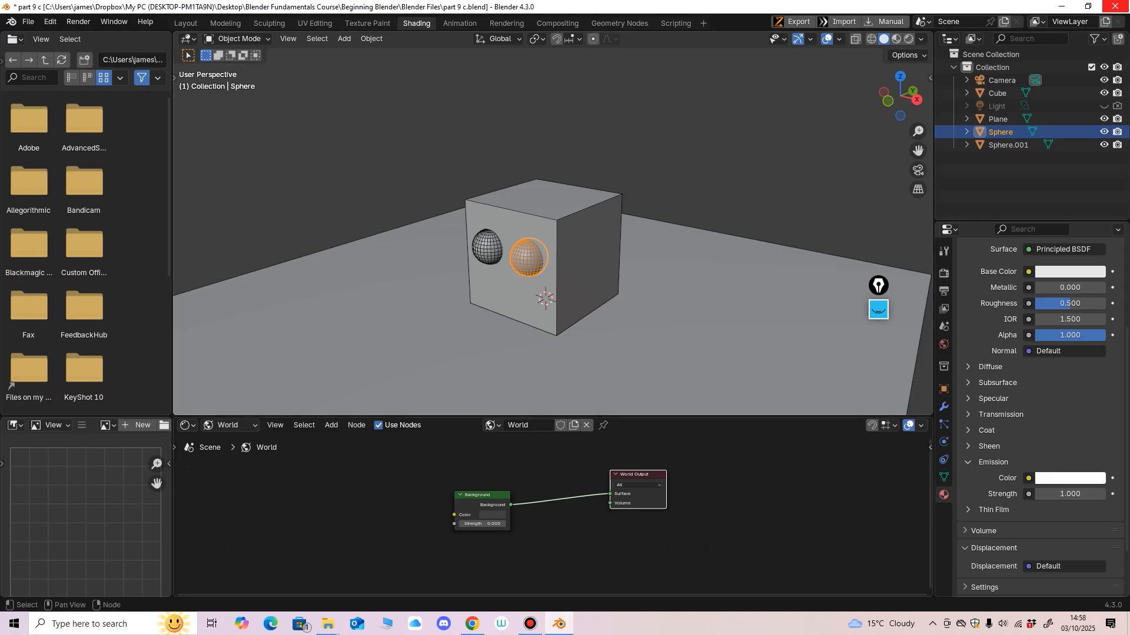
Select the other sphere, set its material's emission strength to 65 and test-render the scene.
{"action": "scroll", "coordinate": [1041, 412], "scroll_direction": "down", "scroll_amount": 2}
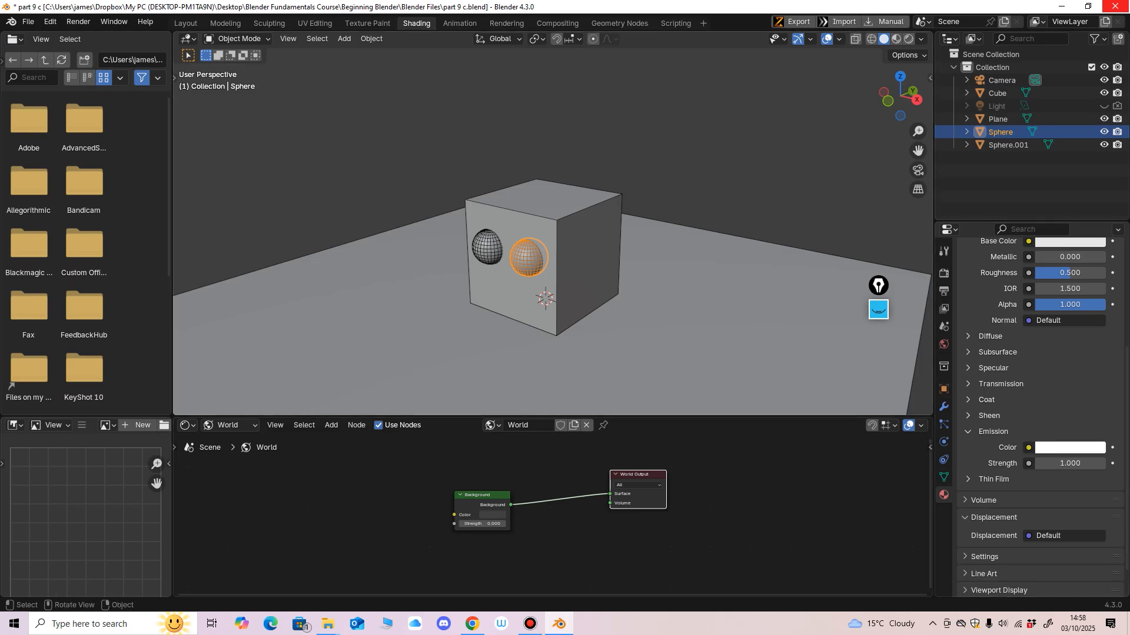
{"action": "left_click", "coordinate": [488, 247]}
{"action": "left_click", "coordinate": [1070, 464]}
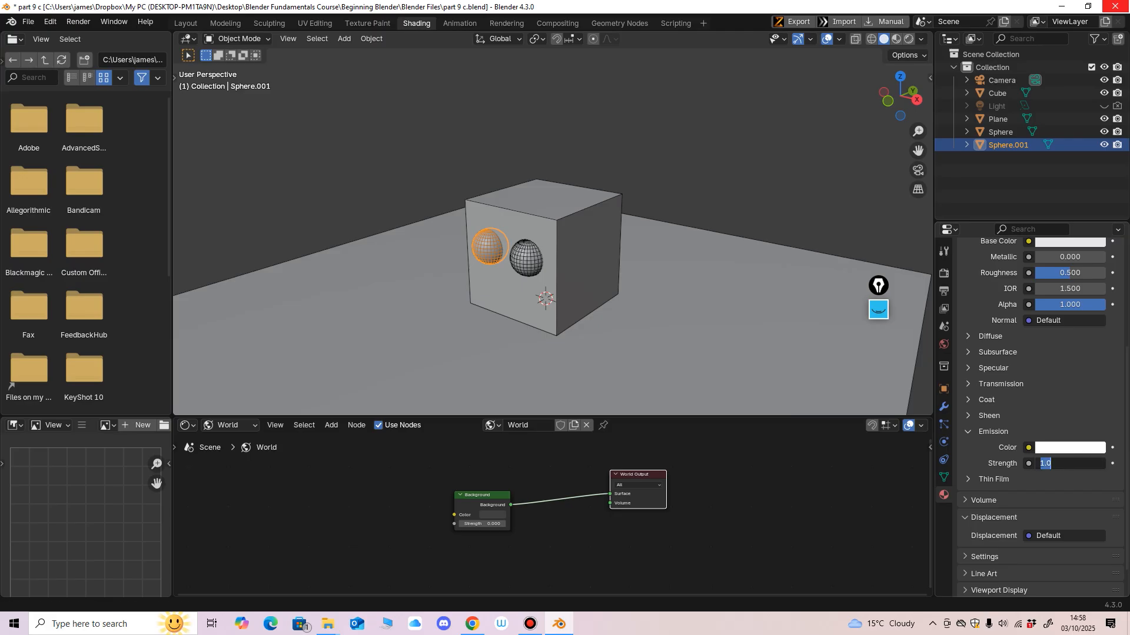
{"action": "type", "text": "65"}
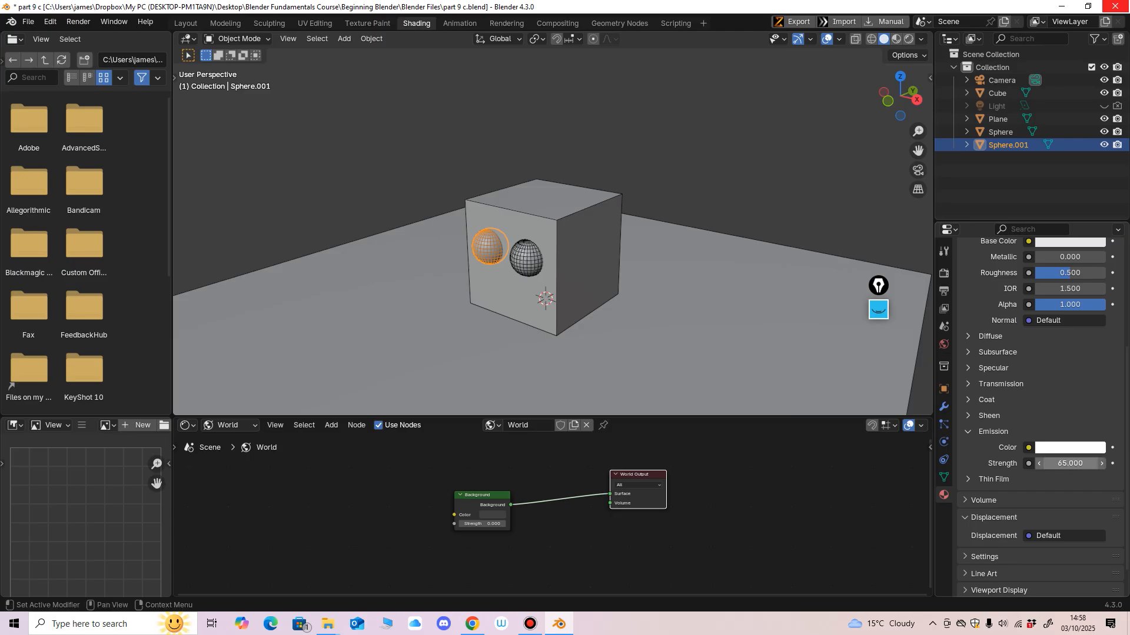
{"action": "key", "text": "Return"}
{"action": "key", "text": "F12"}
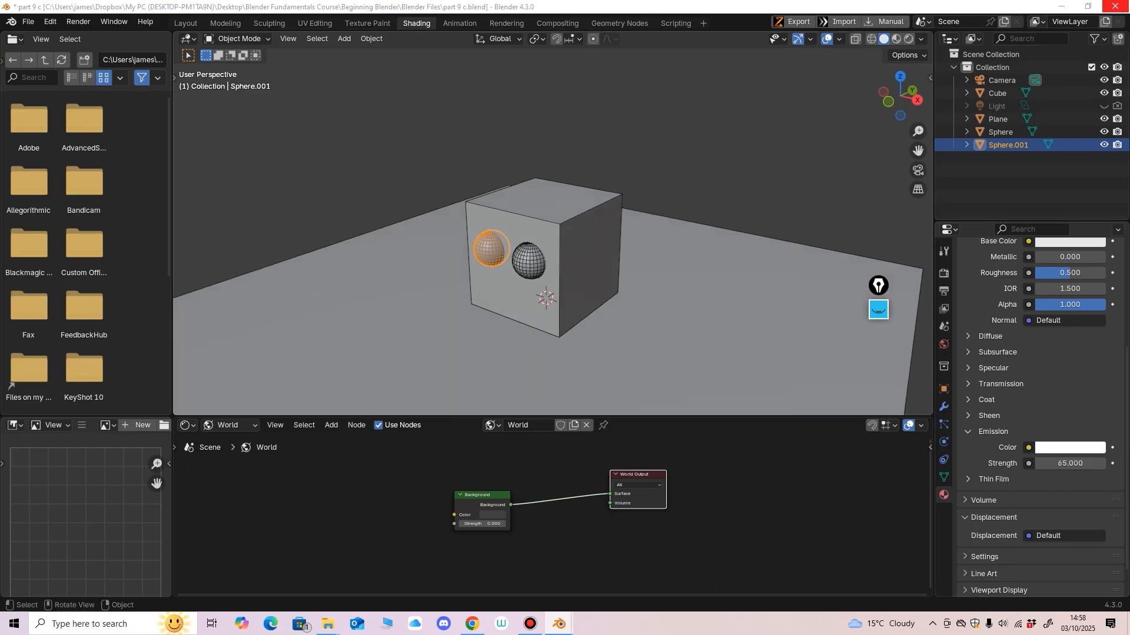
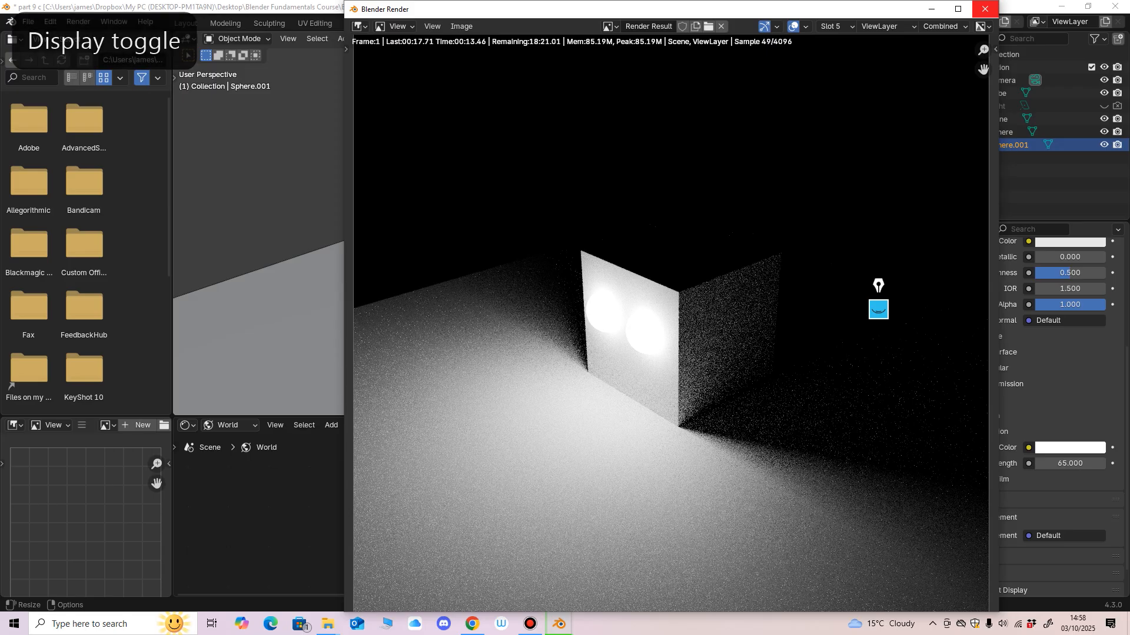
{"action": "left_click", "coordinate": [985, 9]}
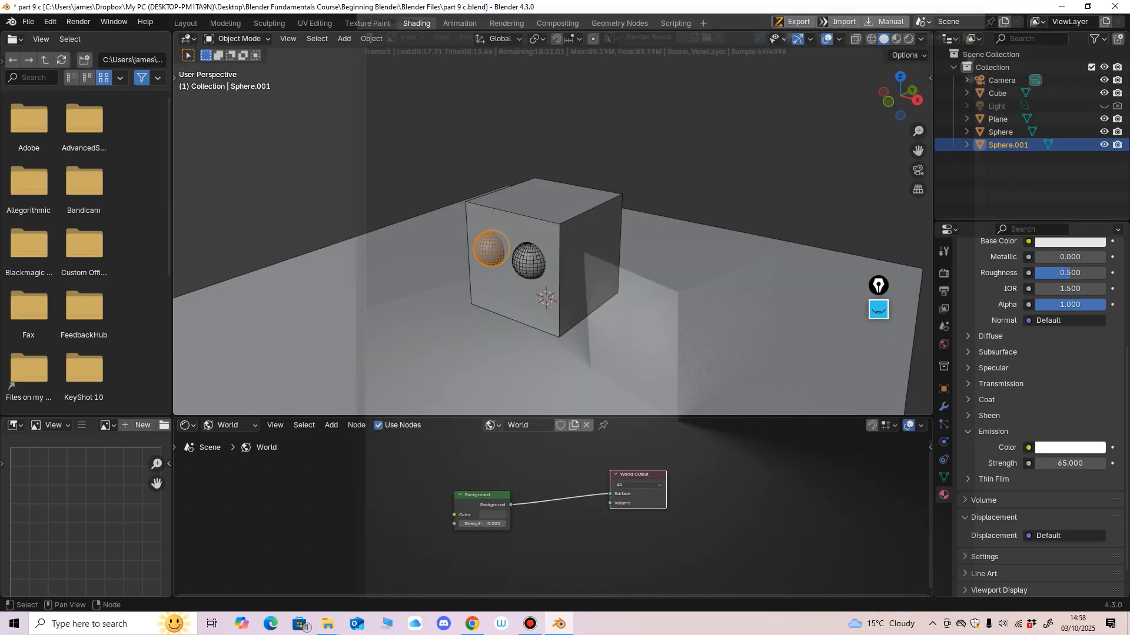
Set the sphere material's emission strength to 5 and render the scene in a maximized render window.
{"action": "left_click", "coordinate": [1070, 464]}
{"action": "type", "text": "5"}
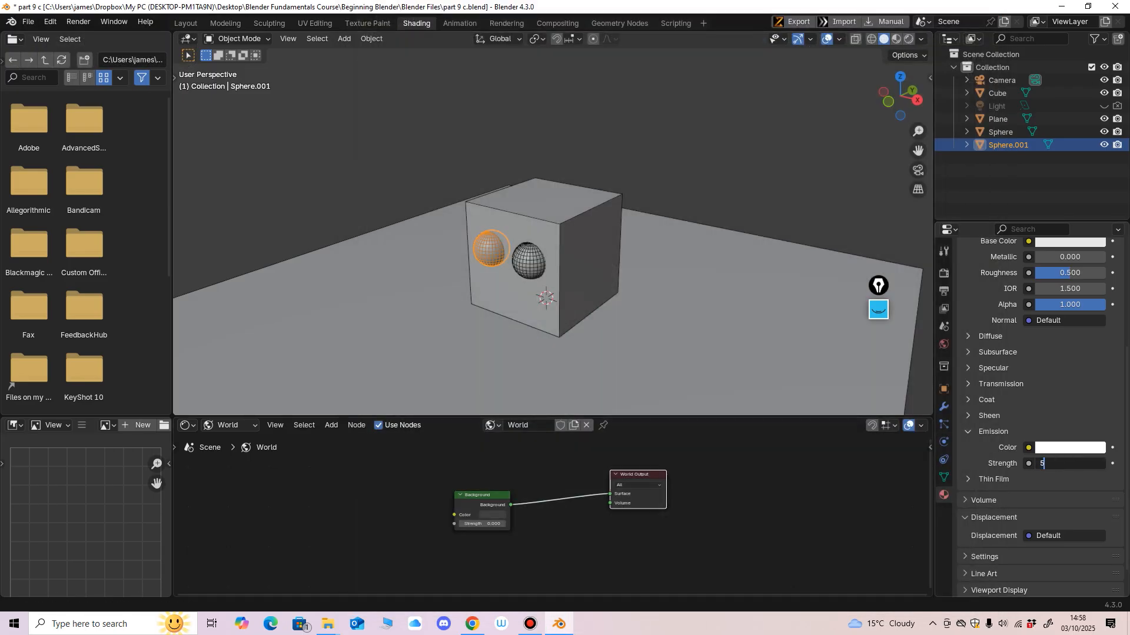
{"action": "key", "text": "Return"}
{"action": "scroll", "coordinate": [553, 235], "scroll_direction": "down", "scroll_amount": 2}
{"action": "mouse_move", "coordinate": [553, 235]}
{"action": "middle_mouse_down"}
{"action": "mouse_move", "coordinate": [532, 250]}
{"action": "mouse_move", "coordinate": [547, 241]}
{"action": "middle_mouse_up"}
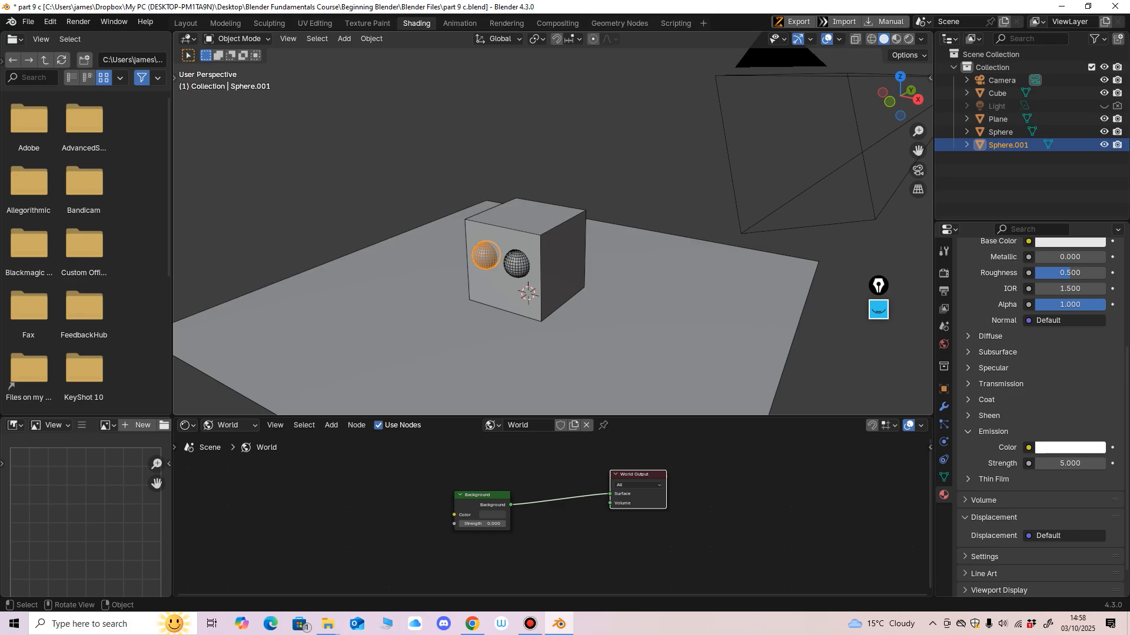
{"action": "key", "text": "F12"}
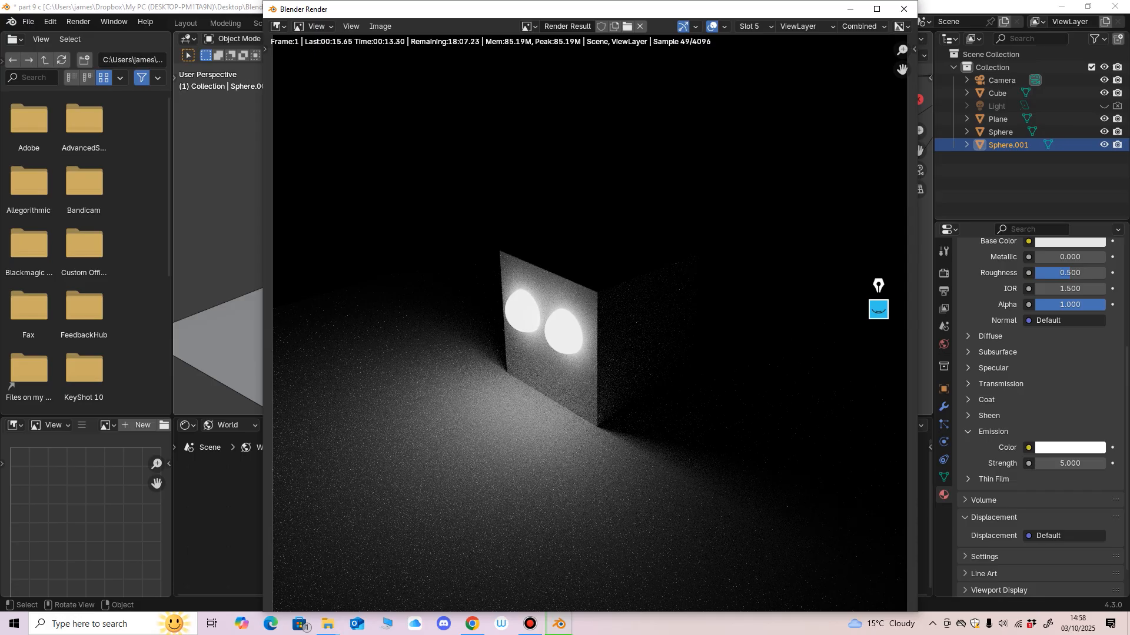
{"action": "left_click_drag", "start_coordinate": [794, 10], "coordinate": [746, 1]}
Annotate the render in yellow: circle both glowing eyes, add arrows for the light directions and hatch the cube's top edge.
{"action": "left_click", "coordinate": [878, 309]}
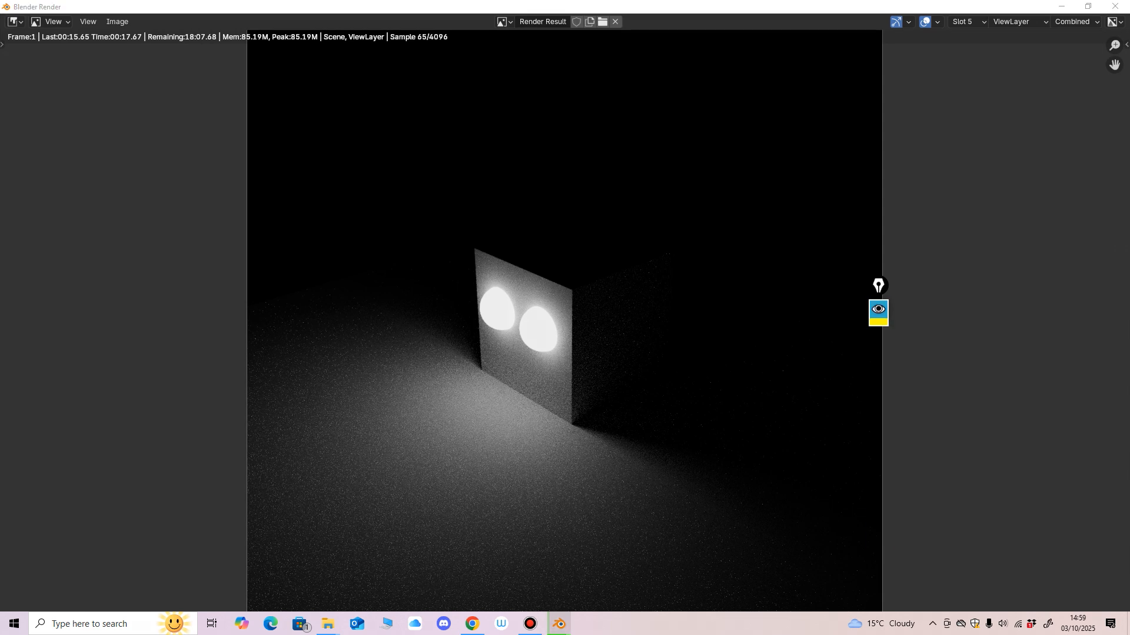
{"action": "left_click", "coordinate": [879, 363]}
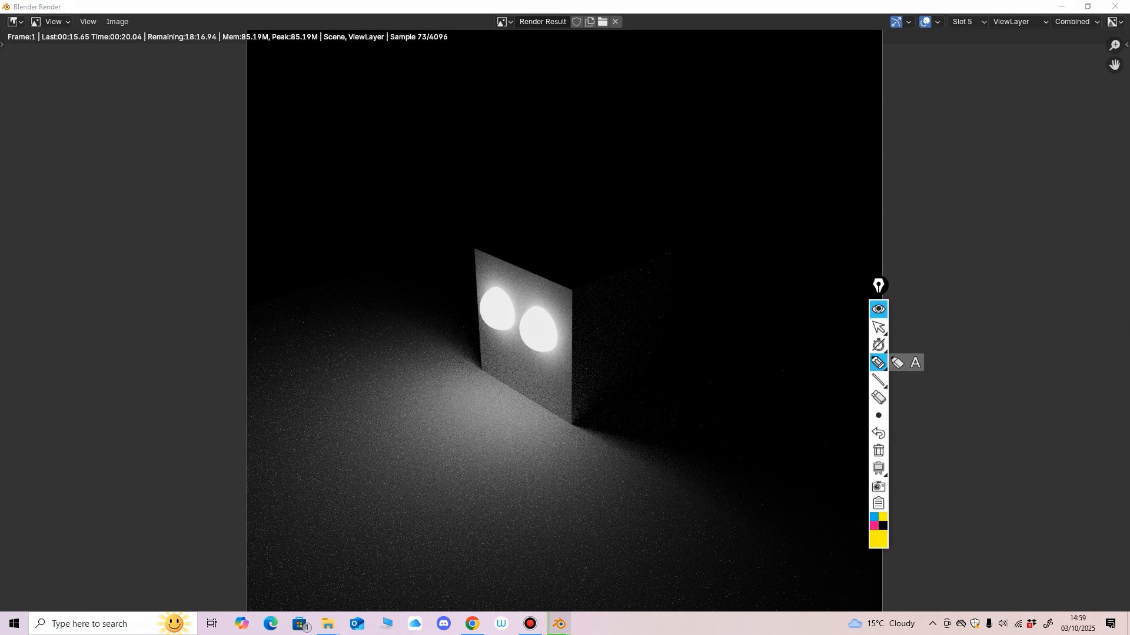
{"action": "mouse_move", "coordinate": [501, 291]}
{"action": "left_mouse_down"}
{"action": "mouse_move", "coordinate": [479, 306]}
{"action": "mouse_move", "coordinate": [497, 289]}
{"action": "mouse_move", "coordinate": [521, 338]}
{"action": "mouse_move", "coordinate": [542, 312]}
{"action": "mouse_move", "coordinate": [465, 355]}
{"action": "mouse_move", "coordinate": [452, 389]}
{"action": "mouse_move", "coordinate": [472, 376]}
{"action": "left_mouse_up"}
{"action": "mouse_move", "coordinate": [525, 347]}
{"action": "left_mouse_down"}
{"action": "mouse_move", "coordinate": [516, 405]}
{"action": "mouse_move", "coordinate": [535, 387]}
{"action": "left_mouse_up"}
{"action": "left_click_drag", "start_coordinate": [479, 248], "coordinate": [578, 289]}
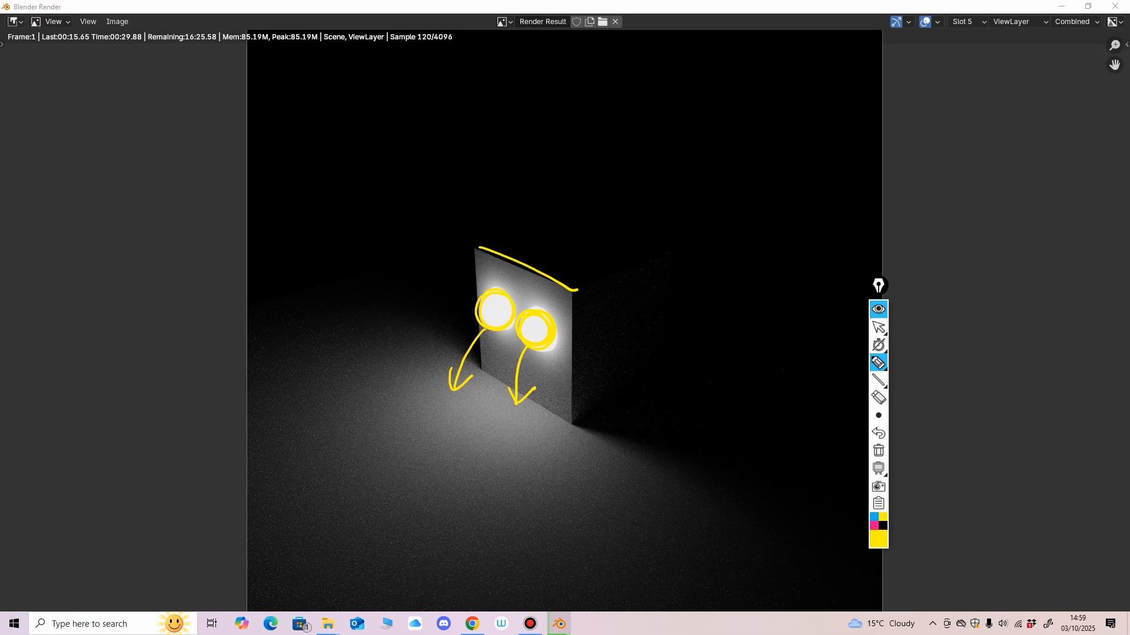
{"action": "left_click_drag", "start_coordinate": [510, 237], "coordinate": [573, 274]}
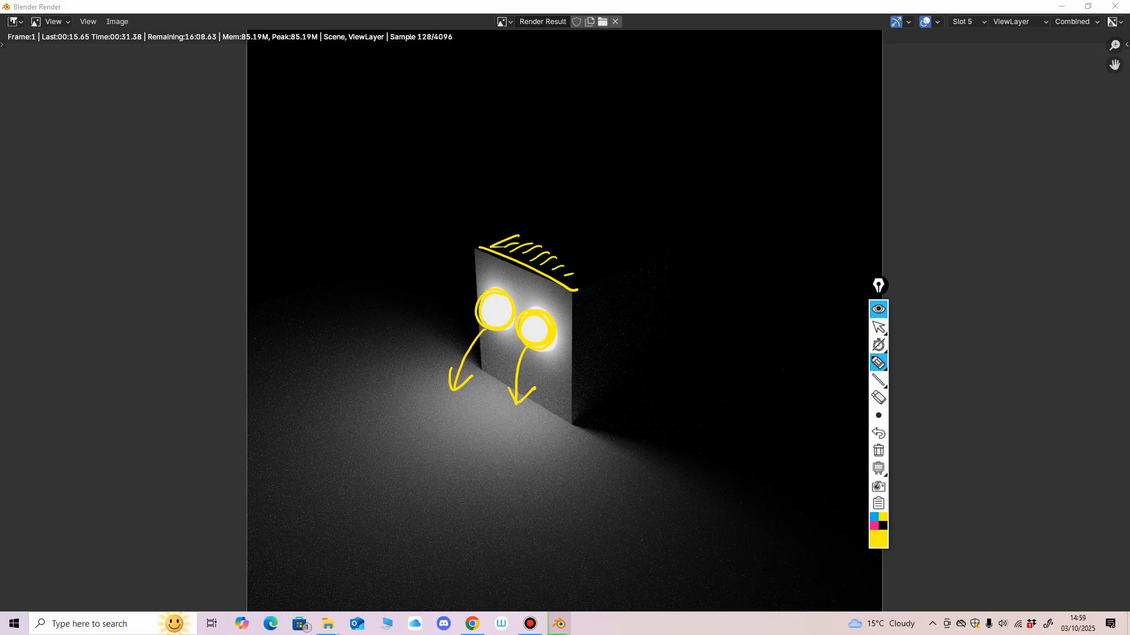
{"action": "mouse_move", "coordinate": [495, 282]}
{"action": "left_mouse_down"}
{"action": "mouse_move", "coordinate": [478, 155]}
{"action": "mouse_move", "coordinate": [488, 166]}
{"action": "left_mouse_up"}
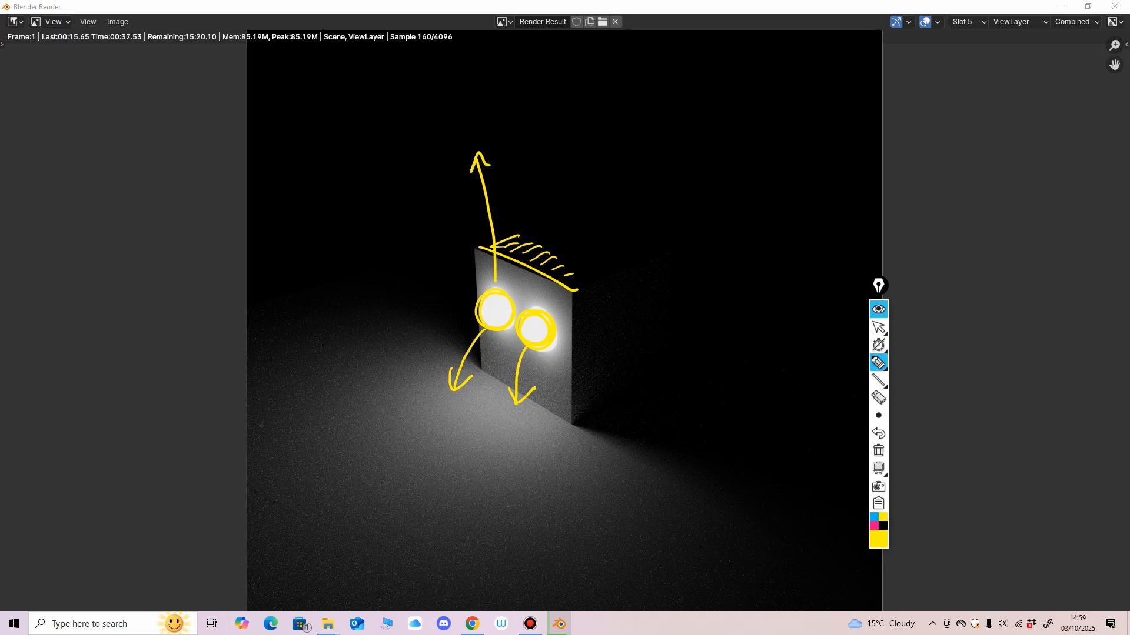
Mark the render's dark areas in yellow with a curve, arrows, a letter B, dashes along the shadow edge and short floor strokes.
{"action": "left_click_drag", "start_coordinate": [566, 137], "coordinate": [726, 201]}
{"action": "left_click_drag", "start_coordinate": [648, 177], "coordinate": [680, 172]}
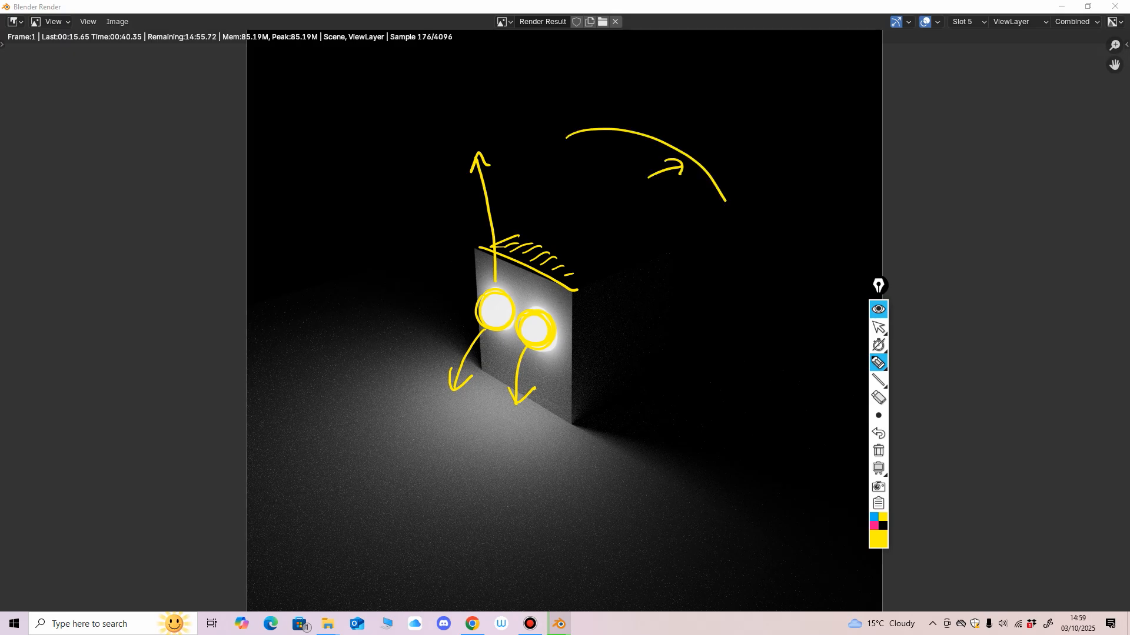
{"action": "left_click_drag", "start_coordinate": [731, 116], "coordinate": [731, 139]}
{"action": "left_click_drag", "start_coordinate": [733, 110], "coordinate": [732, 141]}
{"action": "mouse_move", "coordinate": [614, 346]}
{"action": "left_mouse_down"}
{"action": "mouse_move", "coordinate": [651, 327]}
{"action": "mouse_move", "coordinate": [649, 338]}
{"action": "left_mouse_up"}
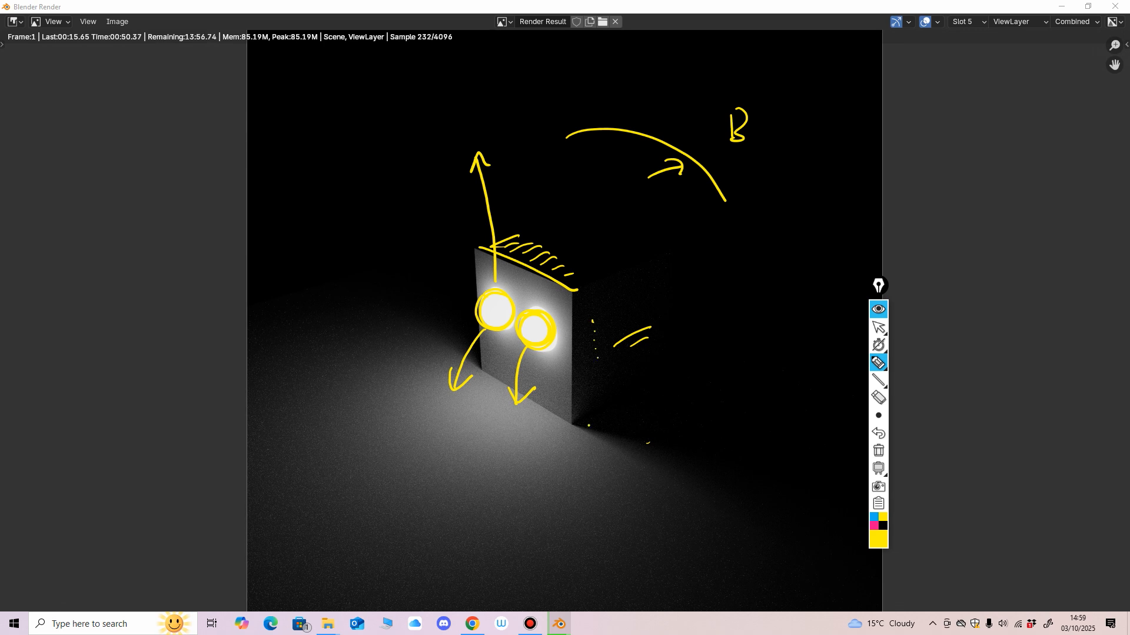
{"action": "left_click_drag", "start_coordinate": [588, 425], "coordinate": [657, 441]}
{"action": "left_click_drag", "start_coordinate": [681, 446], "coordinate": [693, 450]}
{"action": "left_click_drag", "start_coordinate": [719, 458], "coordinate": [746, 464]}
{"action": "left_click_drag", "start_coordinate": [677, 419], "coordinate": [743, 390]}
{"action": "left_click_drag", "start_coordinate": [713, 383], "coordinate": [743, 404]}
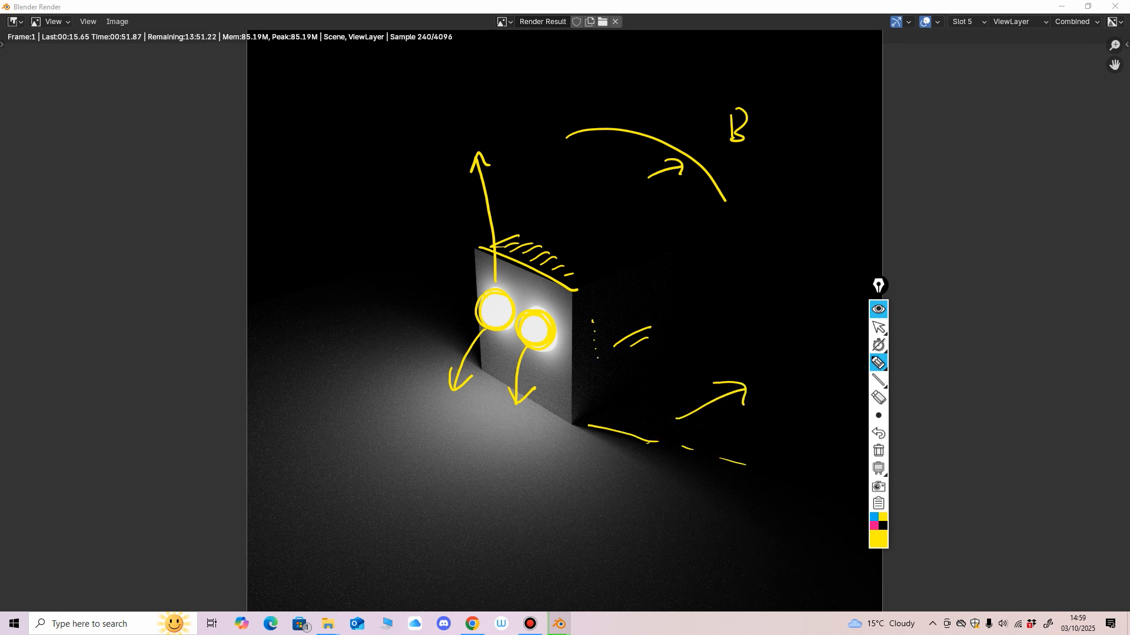
{"action": "left_click_drag", "start_coordinate": [586, 579], "coordinate": [614, 572]}
{"action": "left_click_drag", "start_coordinate": [615, 579], "coordinate": [672, 577]}
{"action": "left_click_drag", "start_coordinate": [292, 299], "coordinate": [290, 316]}
Erase all yellow annotations from the render, return to the pointer and move the annotation palette aside.
{"action": "left_click", "coordinate": [878, 397]}
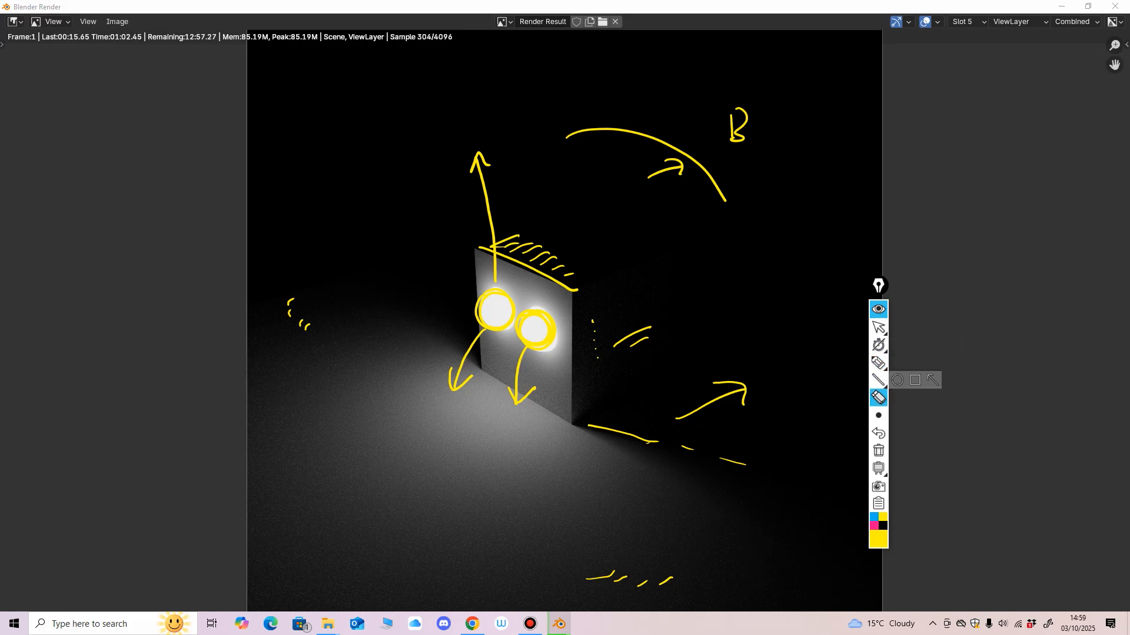
{"action": "mouse_move", "coordinate": [552, 329]}
{"action": "left_mouse_down"}
{"action": "mouse_move", "coordinate": [505, 262]}
{"action": "mouse_move", "coordinate": [493, 264]}
{"action": "left_mouse_up"}
{"action": "mouse_move", "coordinate": [290, 302]}
{"action": "left_mouse_down"}
{"action": "mouse_move", "coordinate": [308, 327]}
{"action": "mouse_move", "coordinate": [523, 398]}
{"action": "mouse_move", "coordinate": [599, 578]}
{"action": "mouse_move", "coordinate": [666, 581]}
{"action": "mouse_move", "coordinate": [732, 462]}
{"action": "mouse_move", "coordinate": [624, 434]}
{"action": "mouse_move", "coordinate": [594, 331]}
{"action": "left_mouse_up"}
{"action": "left_click_drag", "start_coordinate": [493, 242], "coordinate": [570, 275]}
{"action": "left_click", "coordinate": [595, 349]}
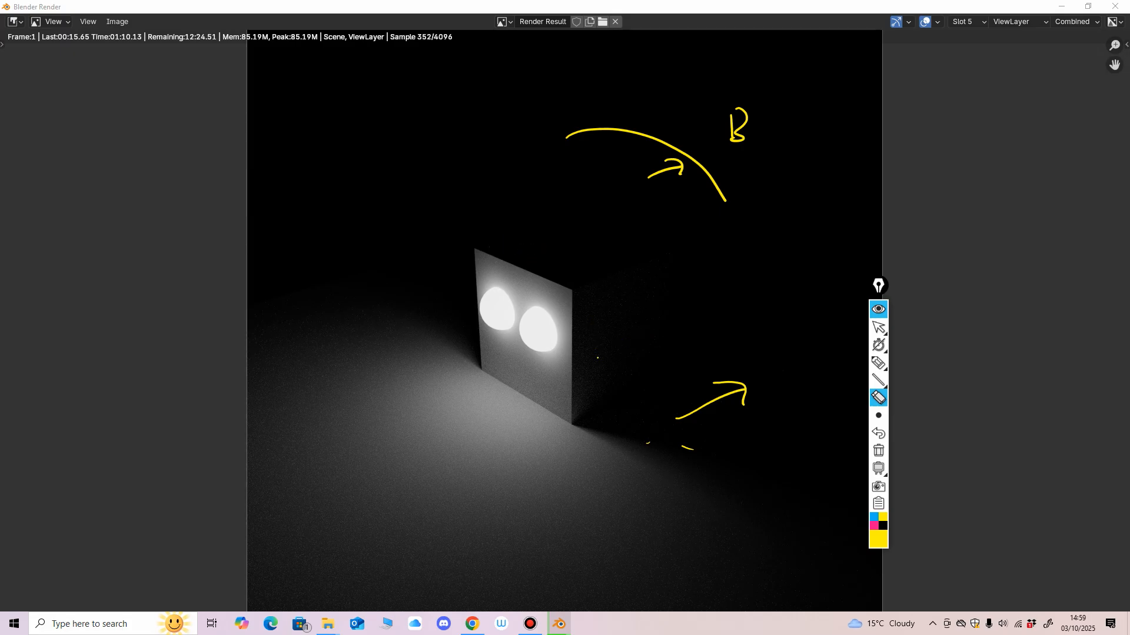
{"action": "left_click_drag", "start_coordinate": [706, 406], "coordinate": [744, 389]}
{"action": "left_click_drag", "start_coordinate": [665, 170], "coordinate": [696, 162]}
{"action": "left_click_drag", "start_coordinate": [731, 129], "coordinate": [745, 122]}
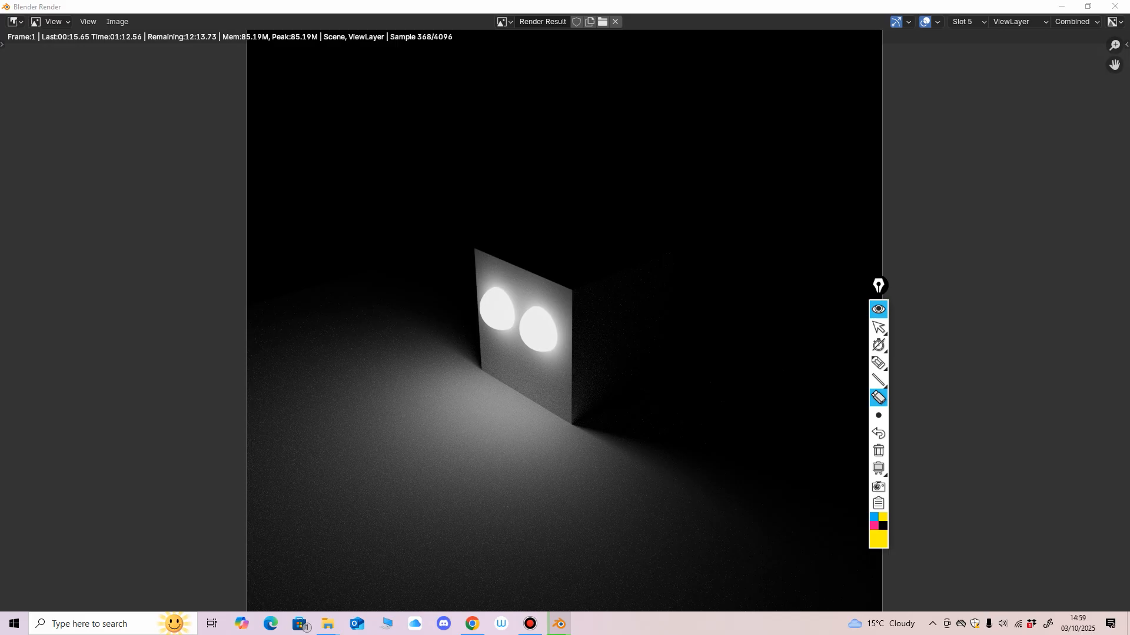
{"action": "left_click", "coordinate": [879, 327]}
{"action": "left_click_drag", "start_coordinate": [879, 285], "coordinate": [947, 235]}
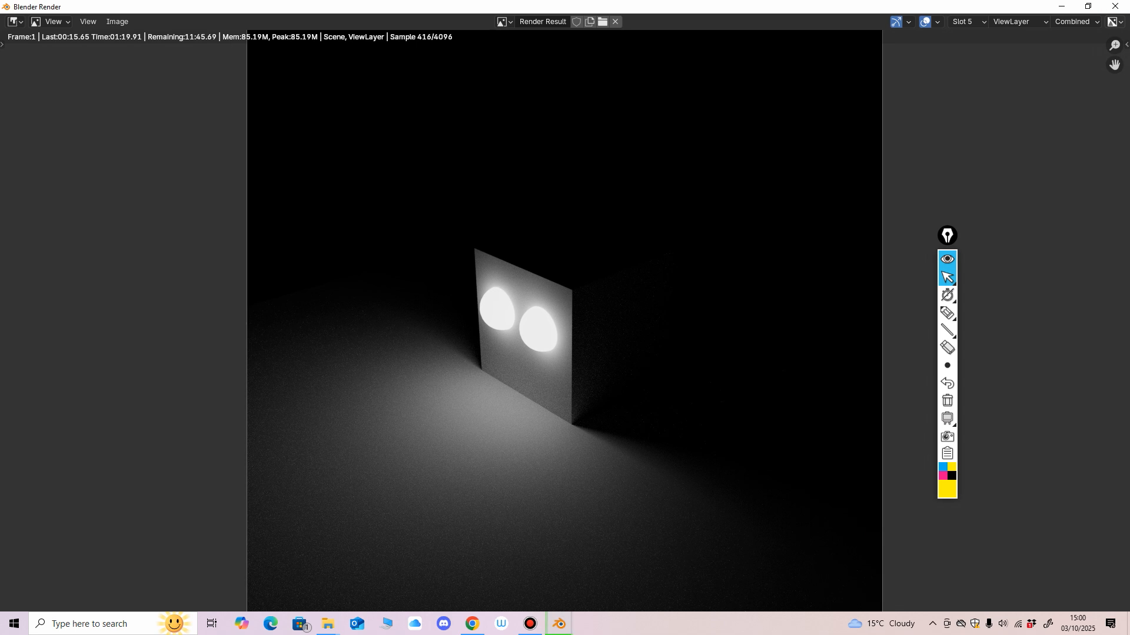
Close the render and switch the Shading workspace's viewport to rendered shading.
{"action": "key", "text": "Escape"}
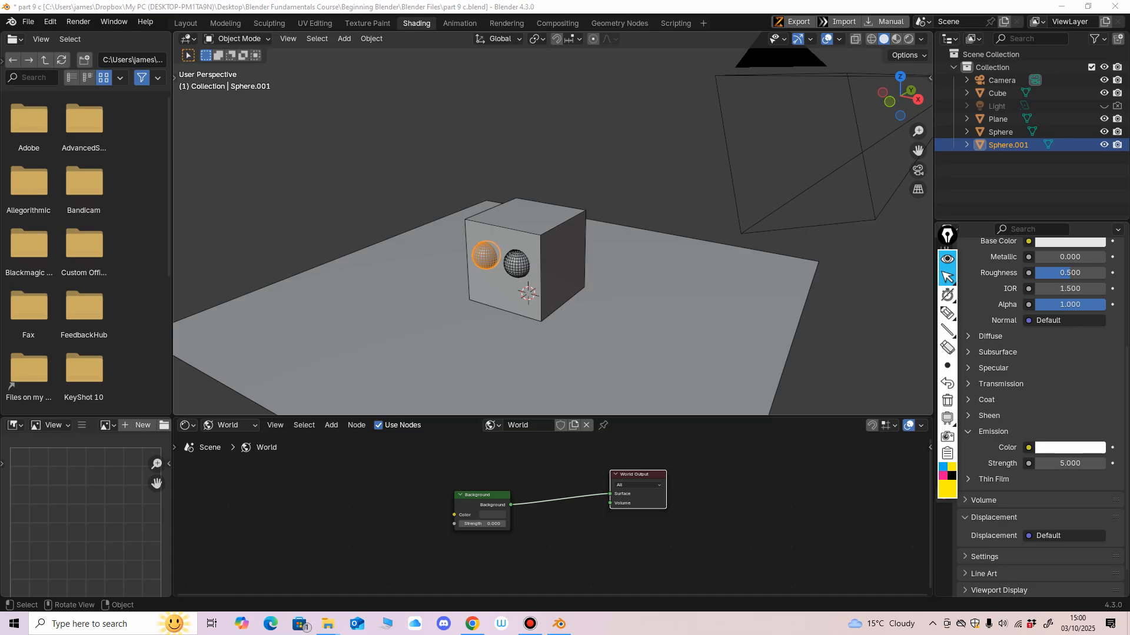
{"action": "scroll", "coordinate": [553, 247], "scroll_direction": "down", "scroll_amount": 3}
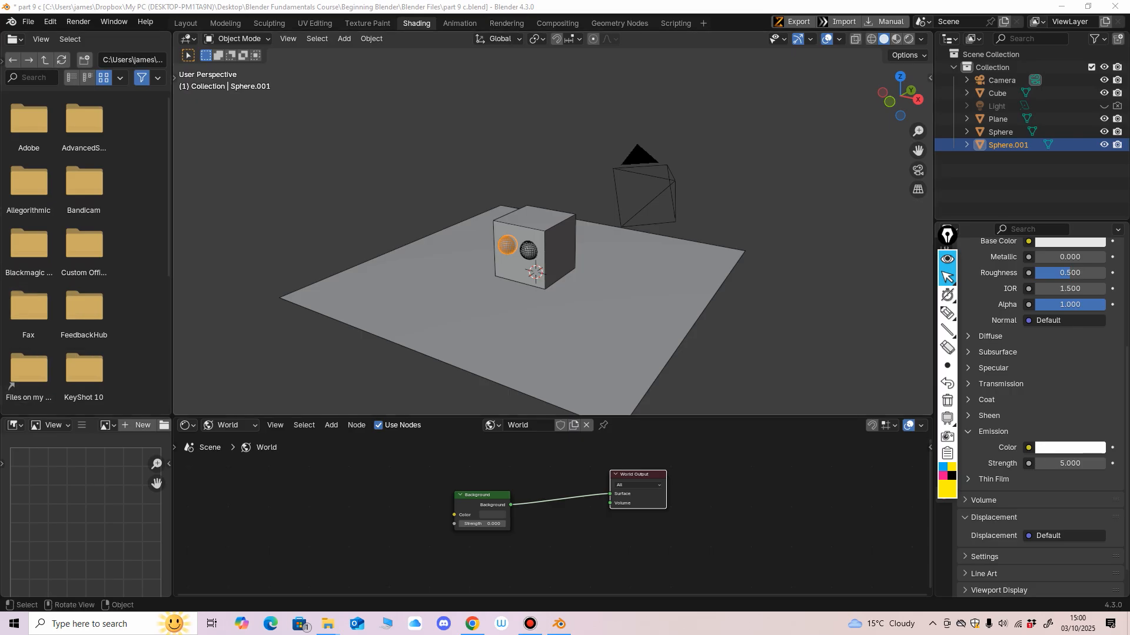
{"action": "left_click_drag", "start_coordinate": [947, 235], "coordinate": [873, 161]}
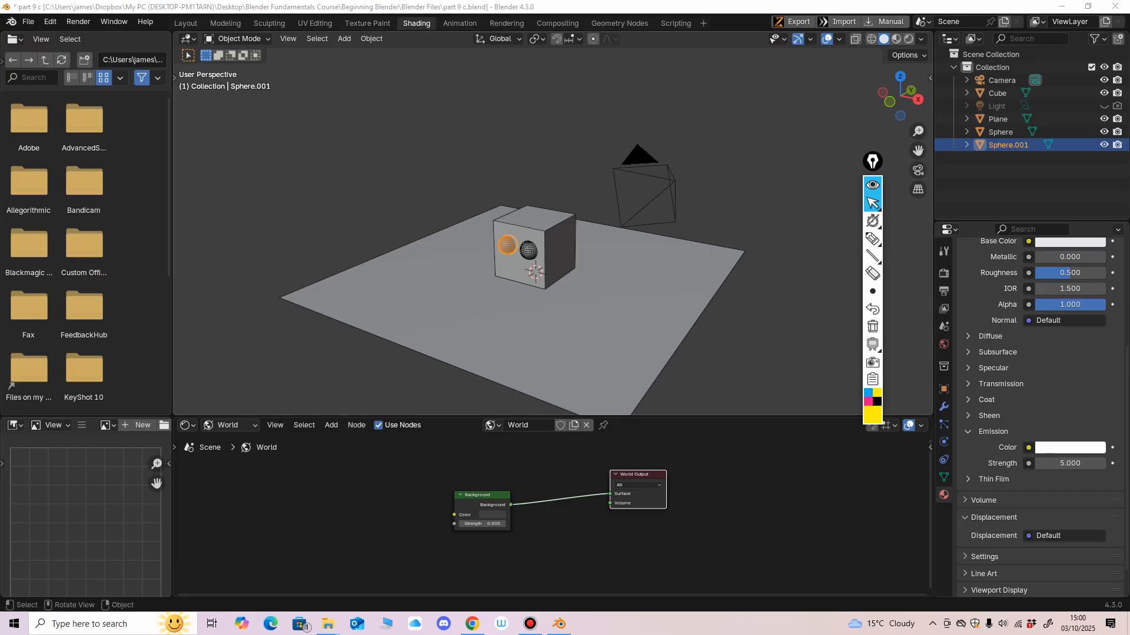
{"action": "left_click", "coordinate": [908, 38]}
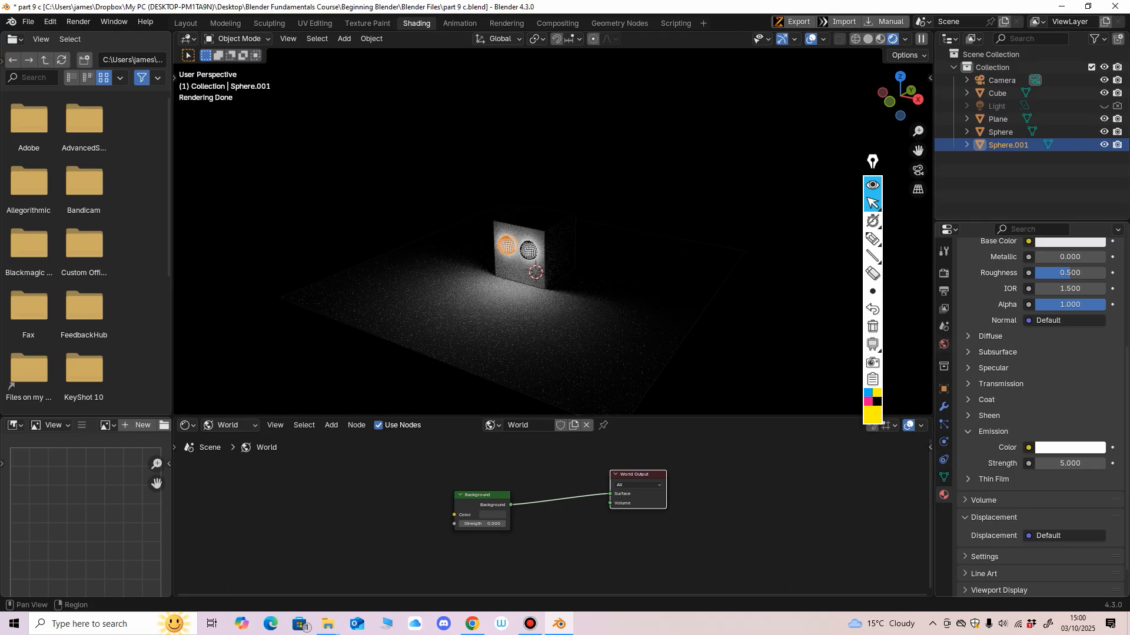
Connect a Sky Texture to the world Background's color and spread the world nodes apart.
{"action": "left_click", "coordinate": [943, 345]}
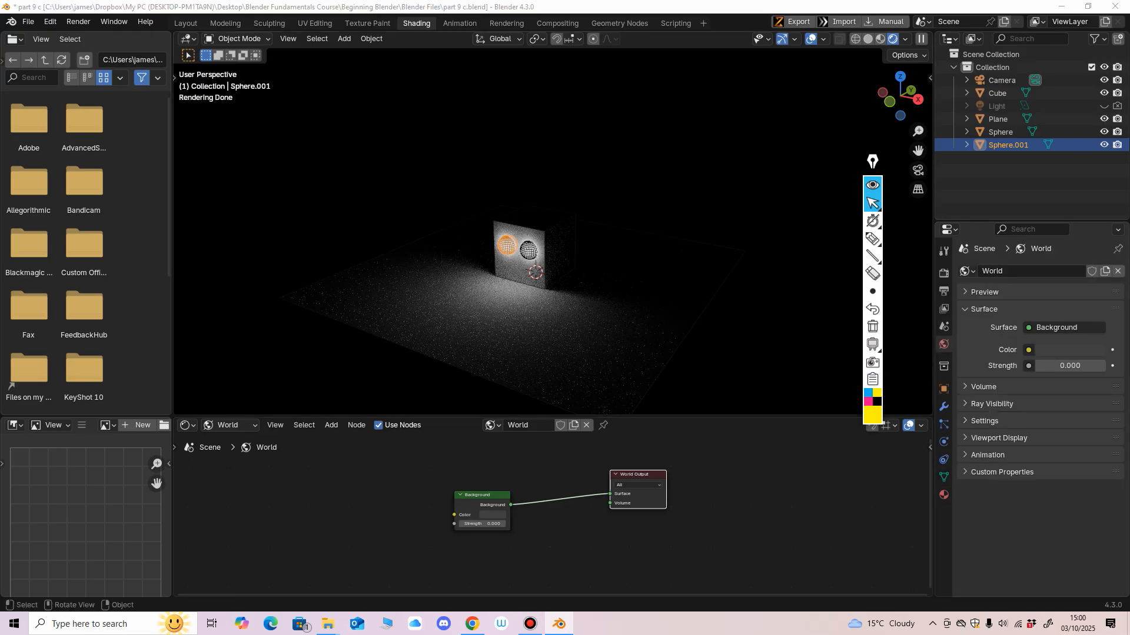
{"action": "left_click_drag", "start_coordinate": [872, 162], "coordinate": [859, 137]}
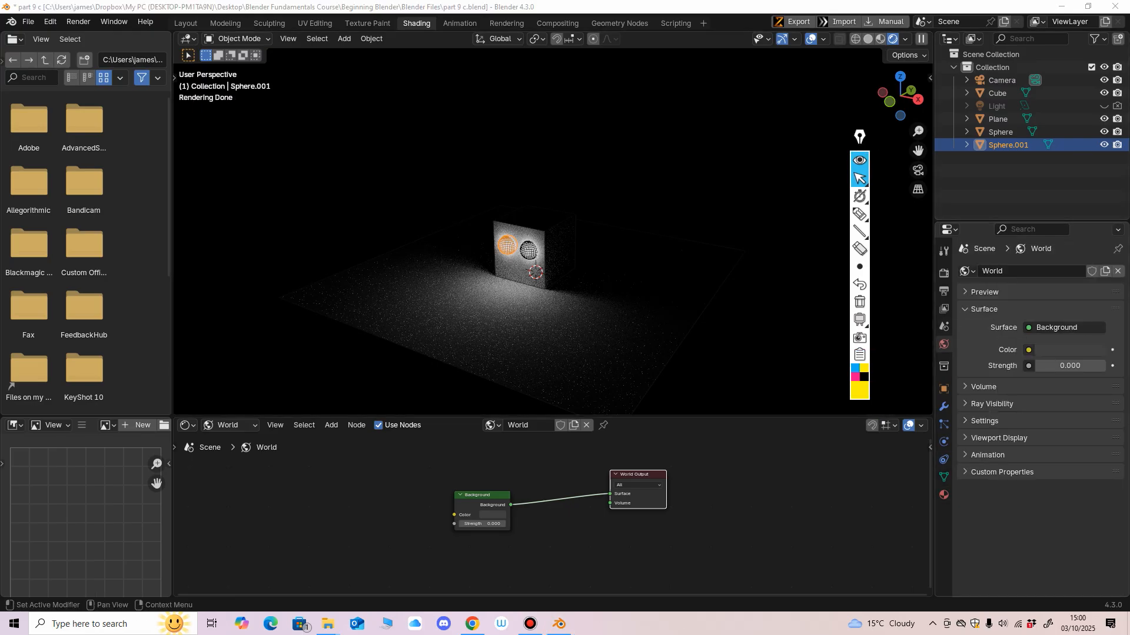
{"action": "left_click", "coordinate": [1028, 349]}
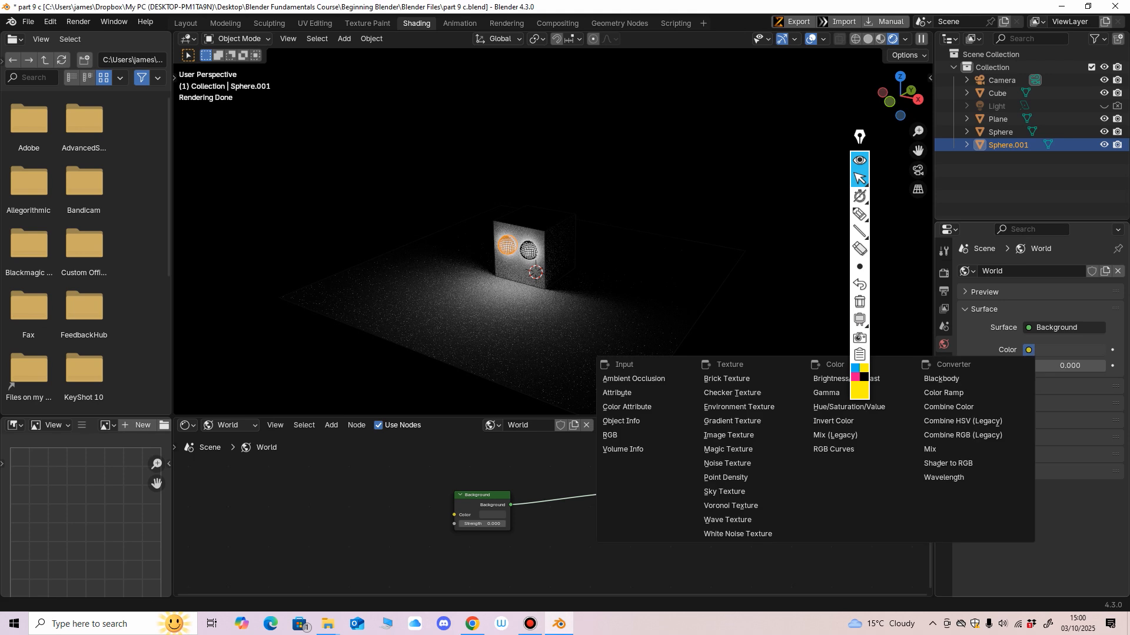
{"action": "left_click", "coordinate": [725, 491]}
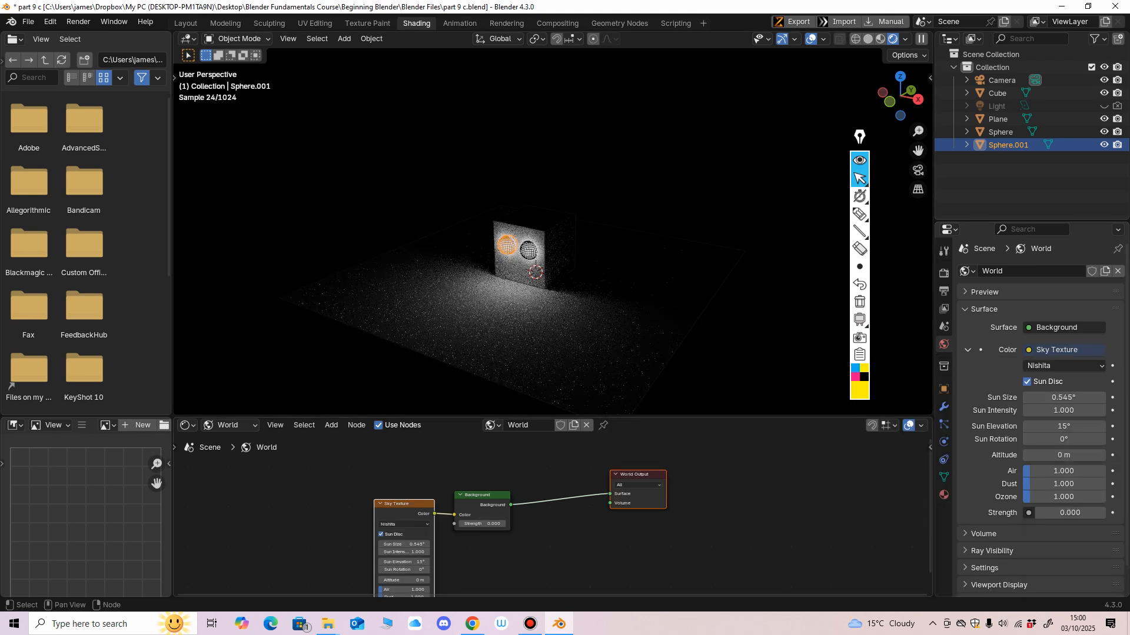
{"action": "left_click_drag", "start_coordinate": [406, 504], "coordinate": [332, 469]}
{"action": "left_click", "coordinate": [415, 459]}
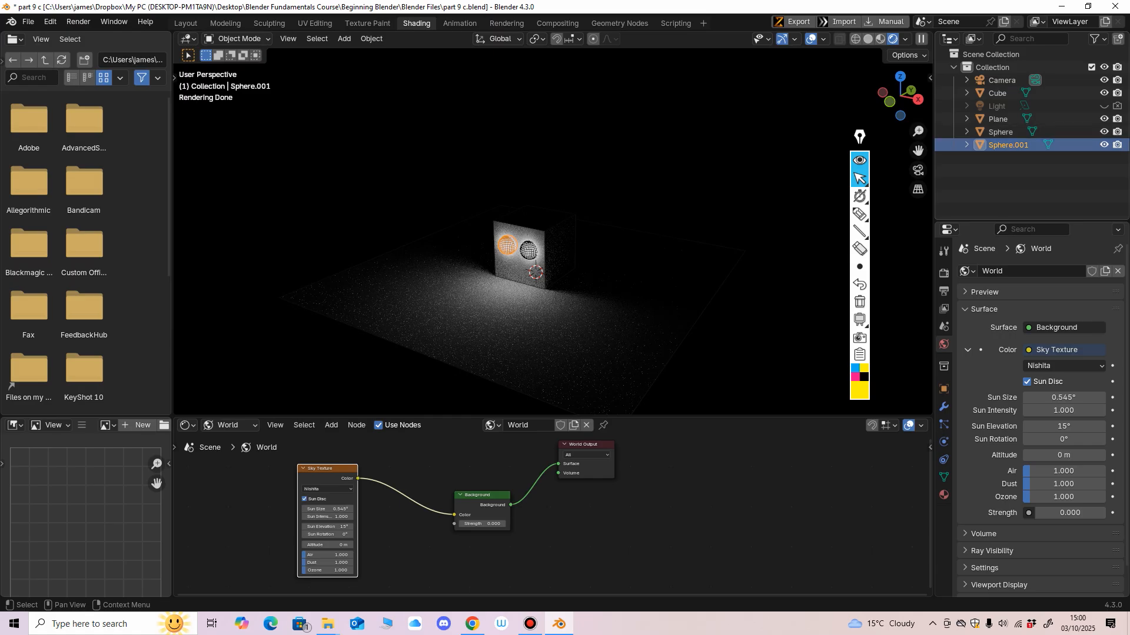
Hide both spheres in the viewport and in renders.
{"action": "left_click", "coordinate": [1104, 145]}
{"action": "left_click", "coordinate": [1117, 145]}
{"action": "left_click", "coordinate": [1104, 133]}
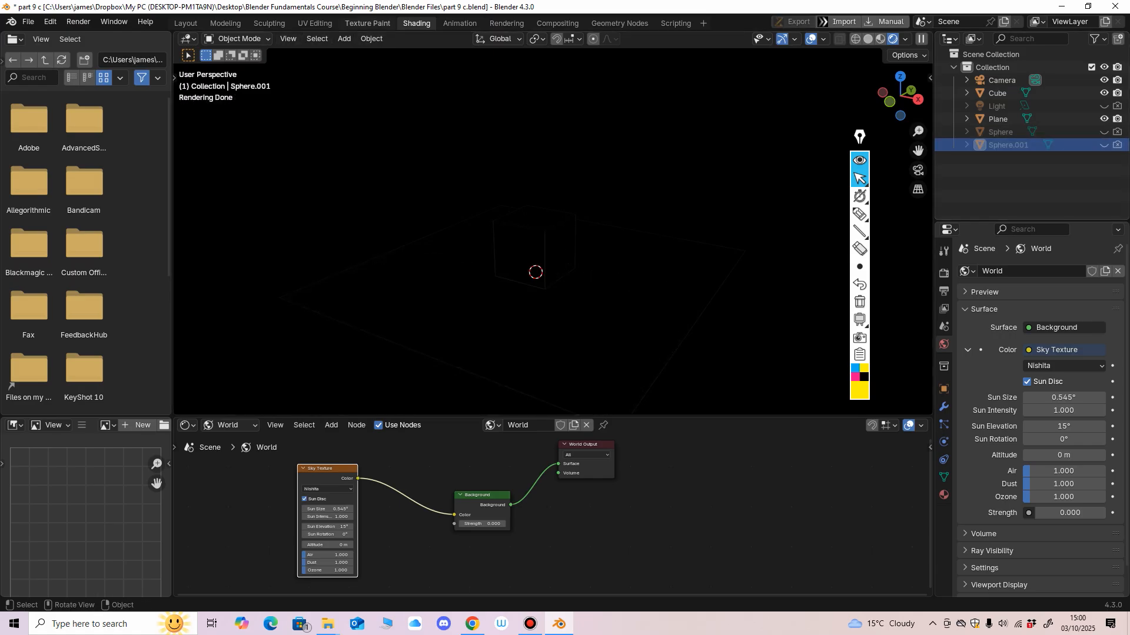
Switch to the Animation workspace, use rendered shading in its main viewport and show the world's Sky Texture settings.
{"action": "left_click", "coordinate": [459, 24]}
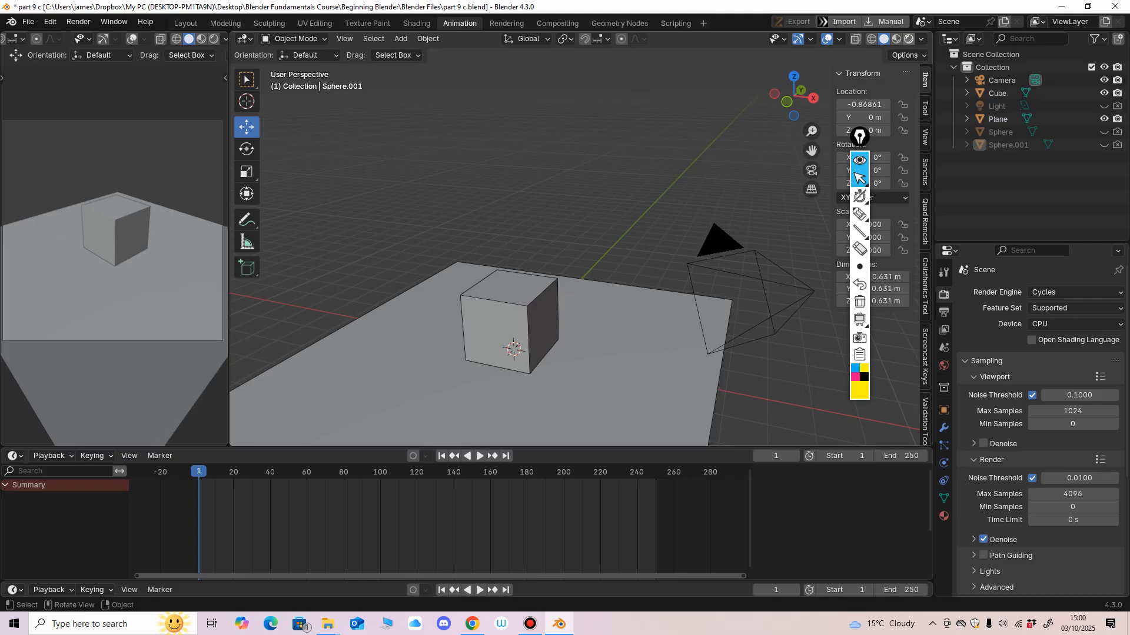
{"action": "left_click", "coordinate": [909, 38]}
{"action": "middle_click_drag", "start_coordinate": [665, 223], "coordinate": [615, 218]}
{"action": "scroll", "coordinate": [614, 218], "scroll_direction": "down", "scroll_amount": 4}
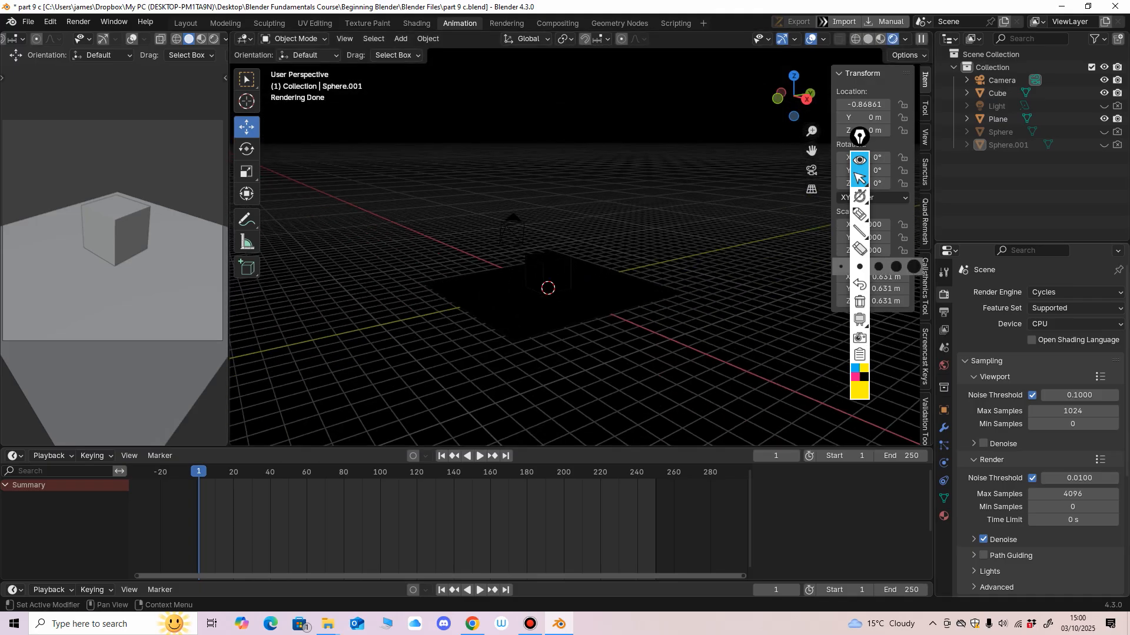
{"action": "left_click", "coordinate": [944, 365]}
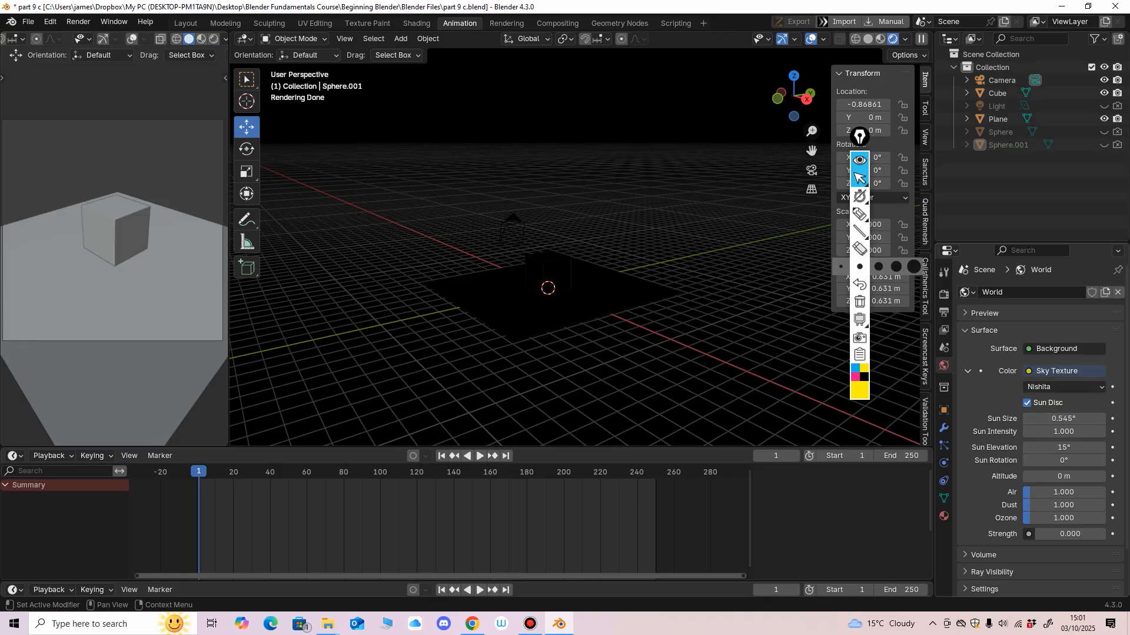
{"action": "scroll", "coordinate": [694, 283], "scroll_direction": "down", "scroll_amount": 4}
{"action": "scroll", "coordinate": [694, 282], "scroll_direction": "up", "scroll_amount": 4}
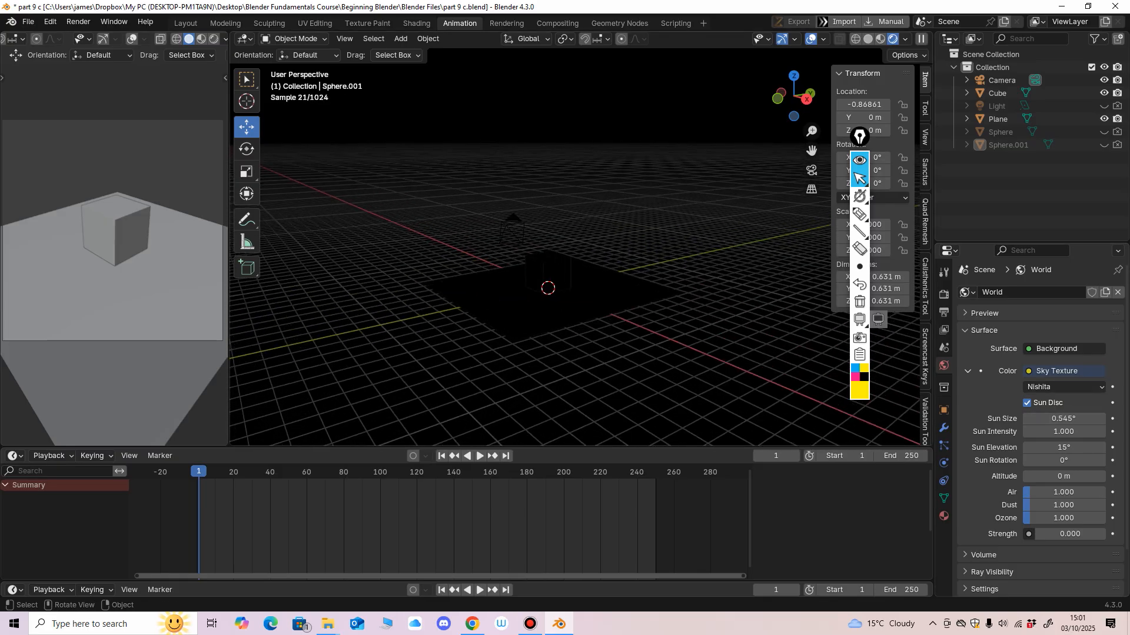
Switch the render engine to EEVEE to compare how it displays the sky, and switch it back to Cycles.
{"action": "left_click", "coordinate": [943, 312]}
{"action": "left_click", "coordinate": [944, 294]}
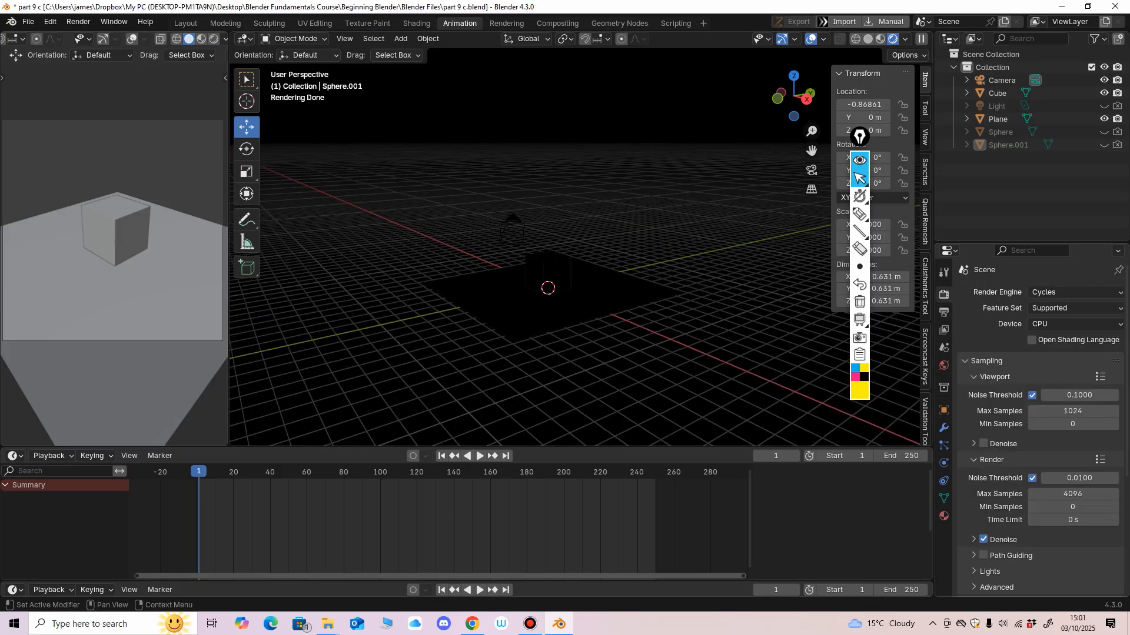
{"action": "left_click", "coordinate": [1075, 292]}
{"action": "left_click", "coordinate": [1059, 335]}
{"action": "middle_click_drag", "start_coordinate": [588, 288], "coordinate": [706, 277]}
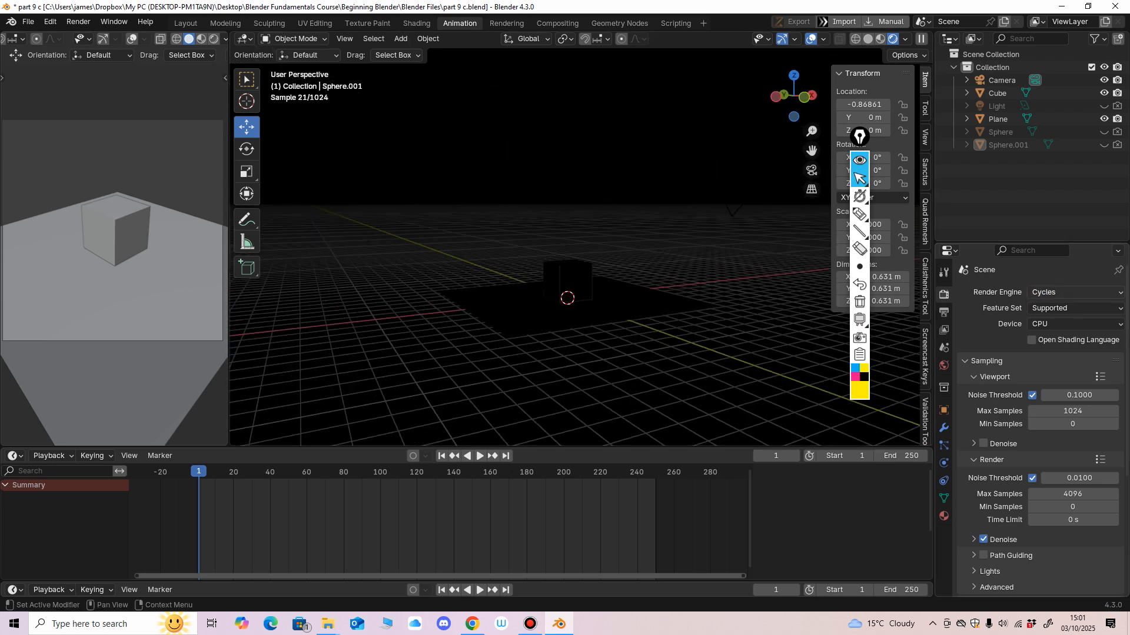
{"action": "left_click", "coordinate": [1074, 293]}
{"action": "left_click", "coordinate": [1071, 308]}
{"action": "left_click", "coordinate": [1075, 292]}
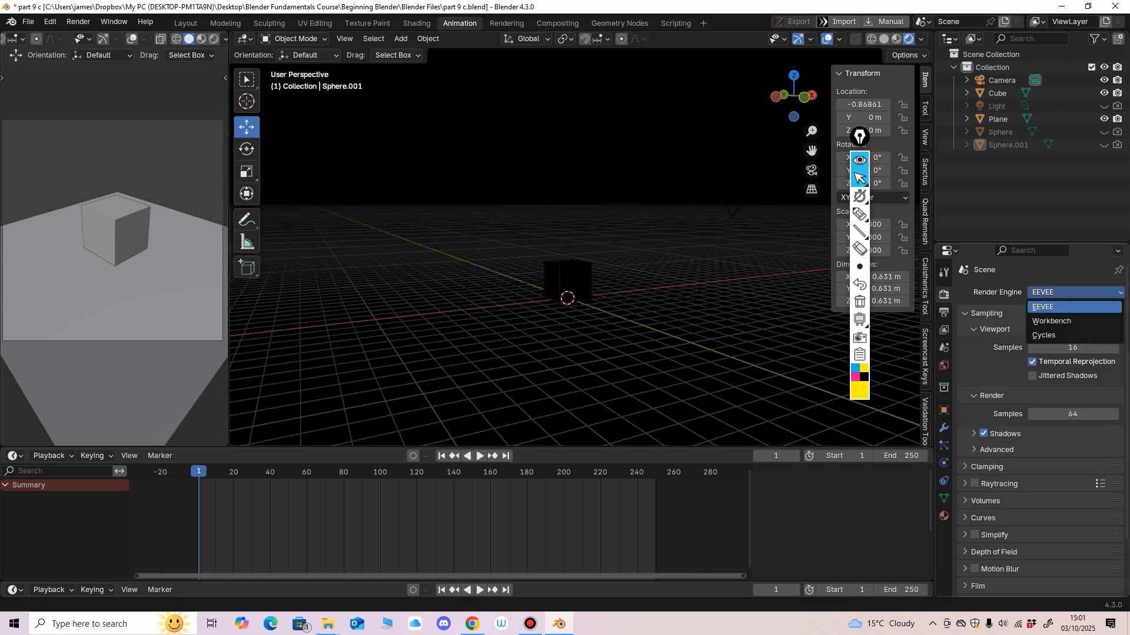
{"action": "left_click", "coordinate": [1059, 335]}
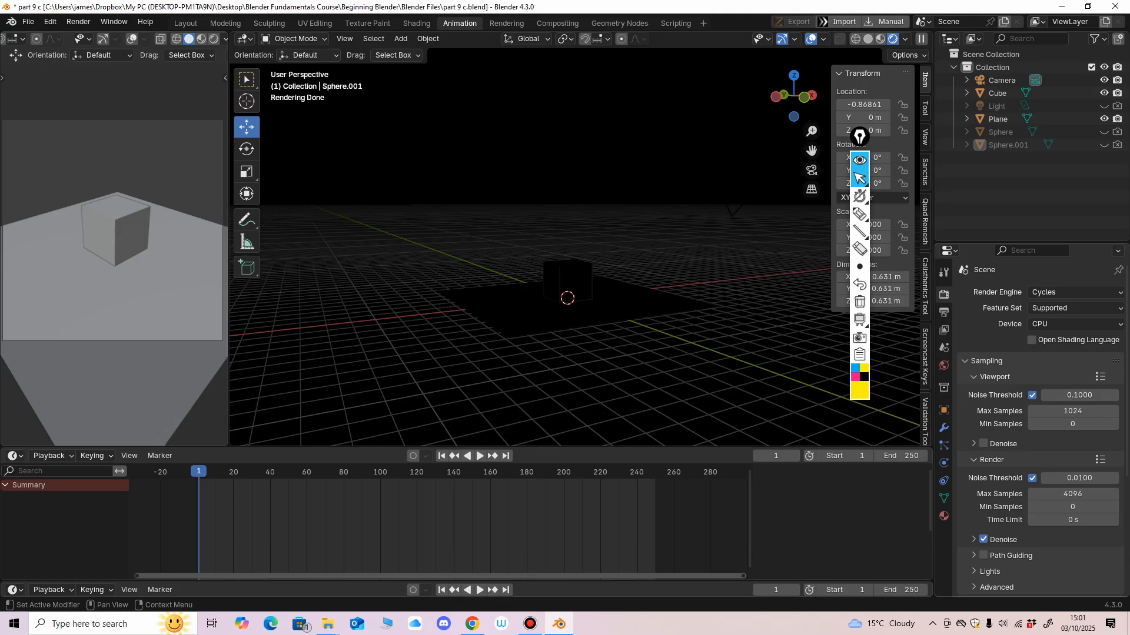
{"action": "middle_click_drag", "start_coordinate": [659, 306], "coordinate": [591, 311]}
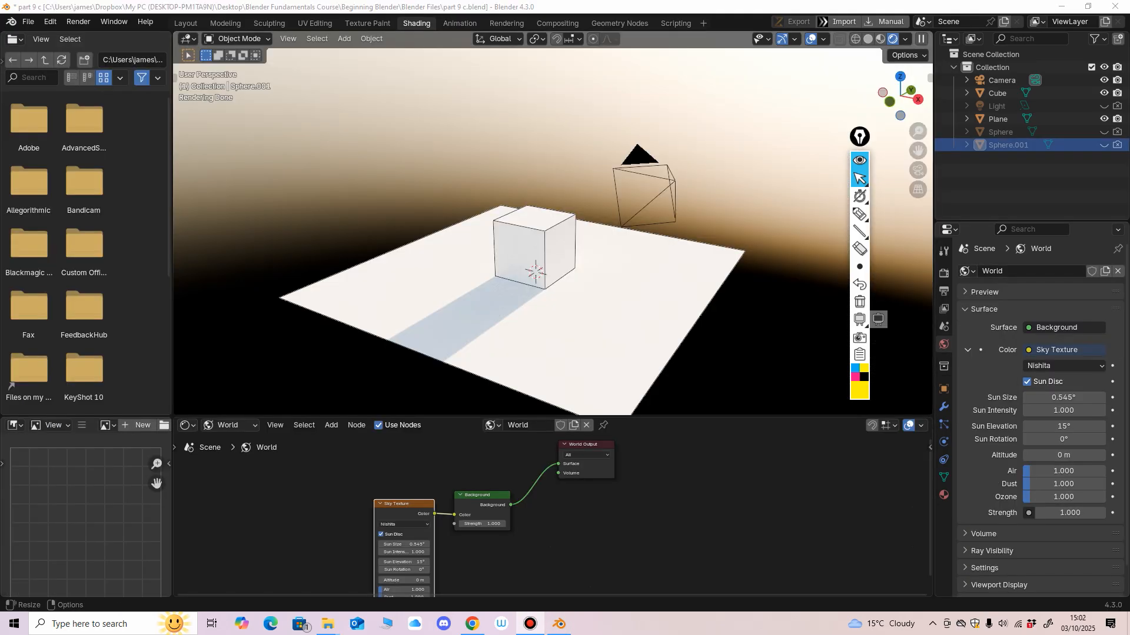
Enlarge the world node editor, moving the Sky Texture node away from the Background node, and set the Background strength to 1.
{"action": "left_click_drag", "start_coordinate": [573, 417], "coordinate": [573, 363]}
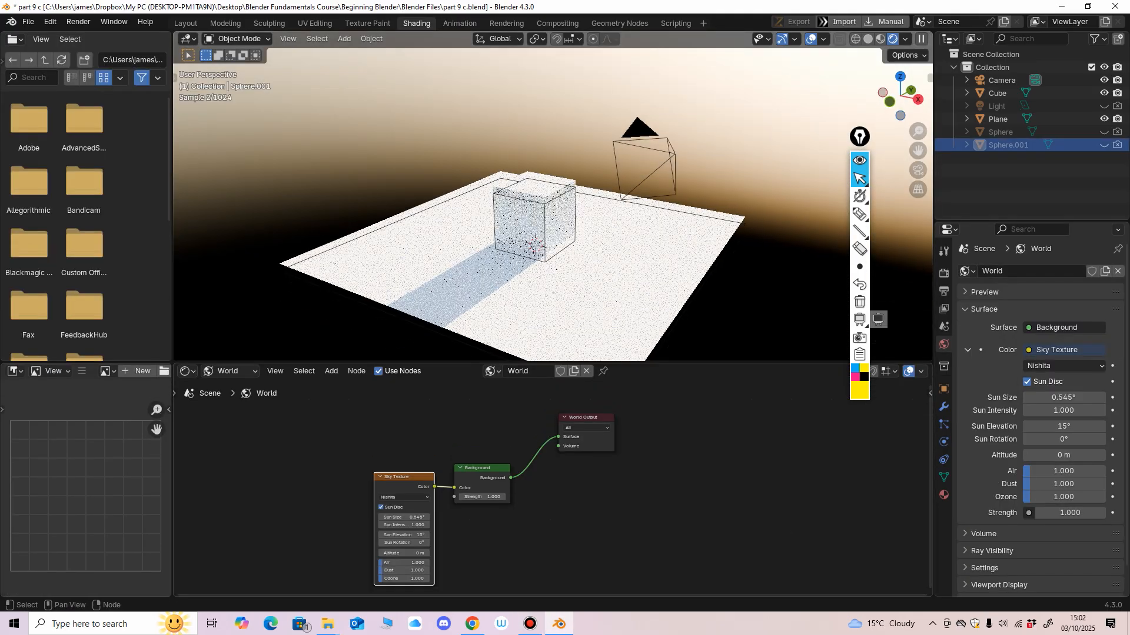
{"action": "left_click_drag", "start_coordinate": [406, 455], "coordinate": [352, 441]}
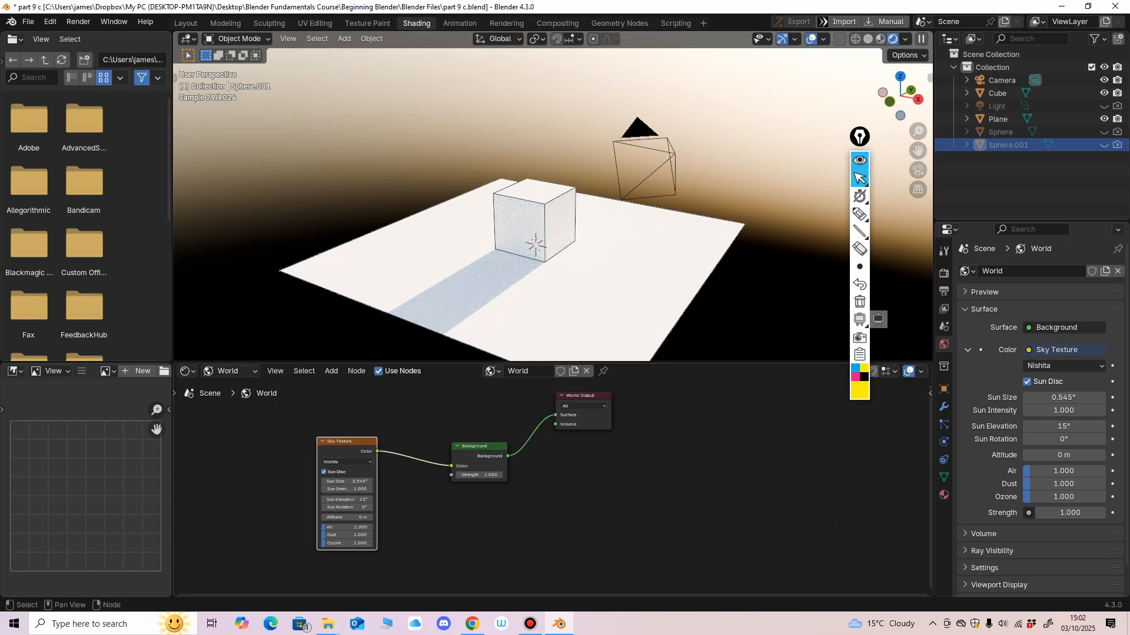
{"action": "left_click_drag", "start_coordinate": [479, 475], "coordinate": [456, 475]}
{"action": "left_click", "coordinate": [480, 475]}
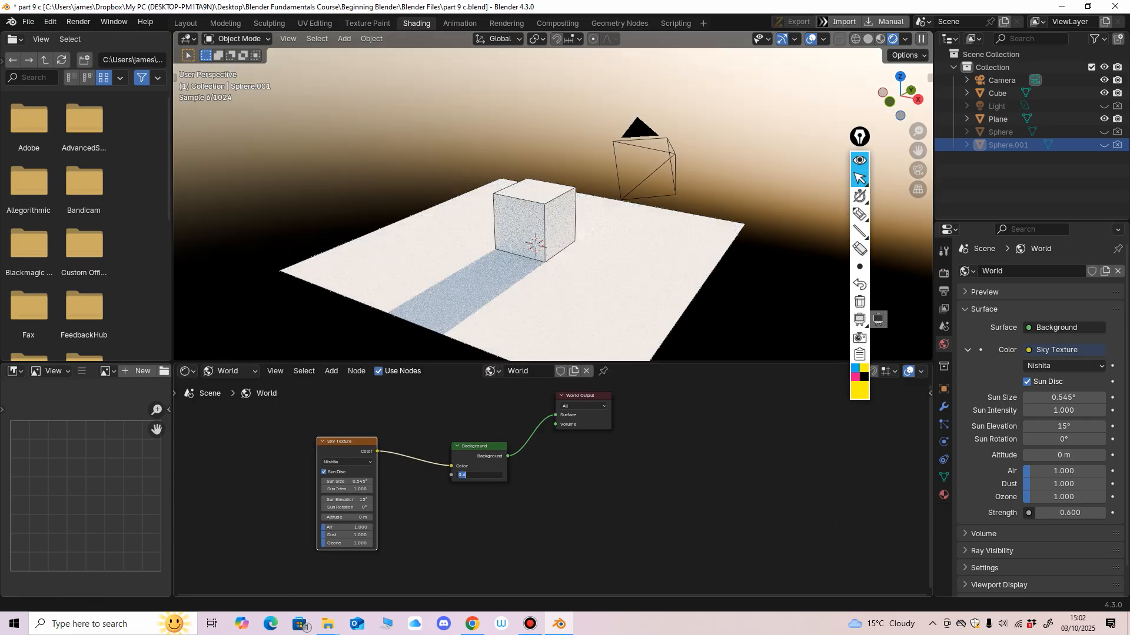
{"action": "type", "text": "1"}
{"action": "key", "text": "Return"}
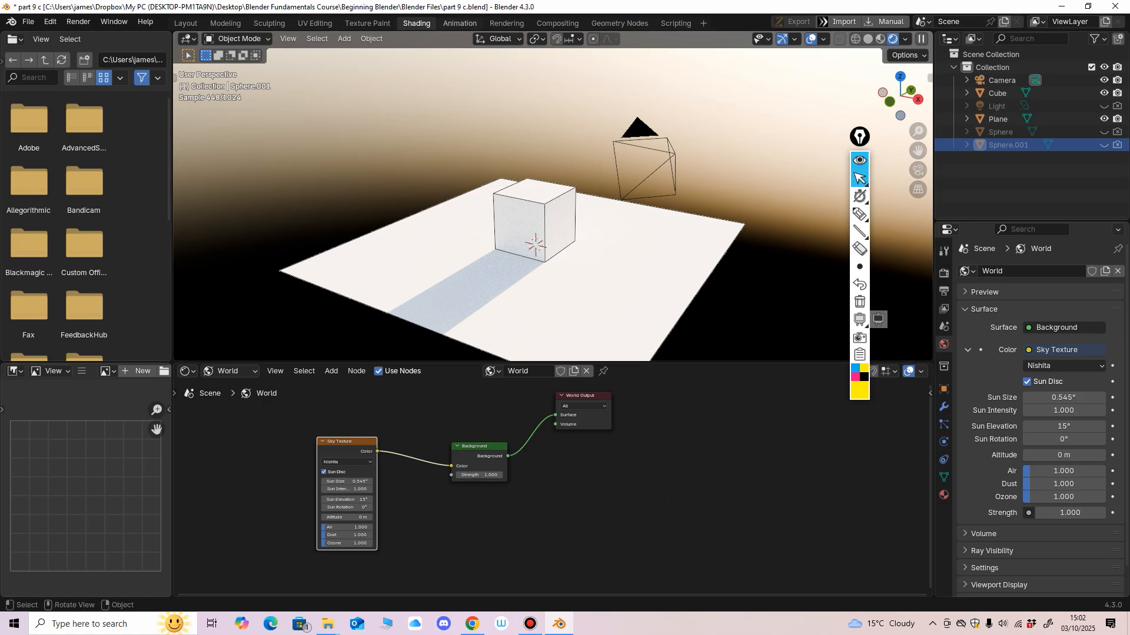
Return to the Animation workspace and set the Sky Texture's Sun Intensity to 0.2.
{"action": "key", "text": "ctrl+Page_Down"}
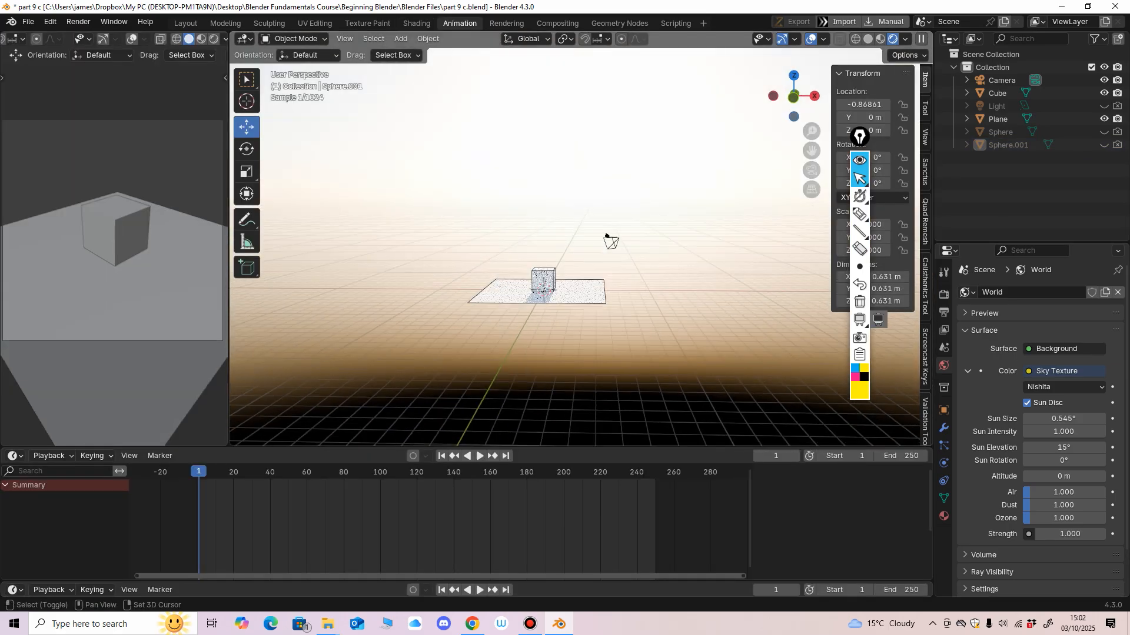
{"action": "scroll", "coordinate": [581, 241], "scroll_direction": "down", "scroll_amount": 2}
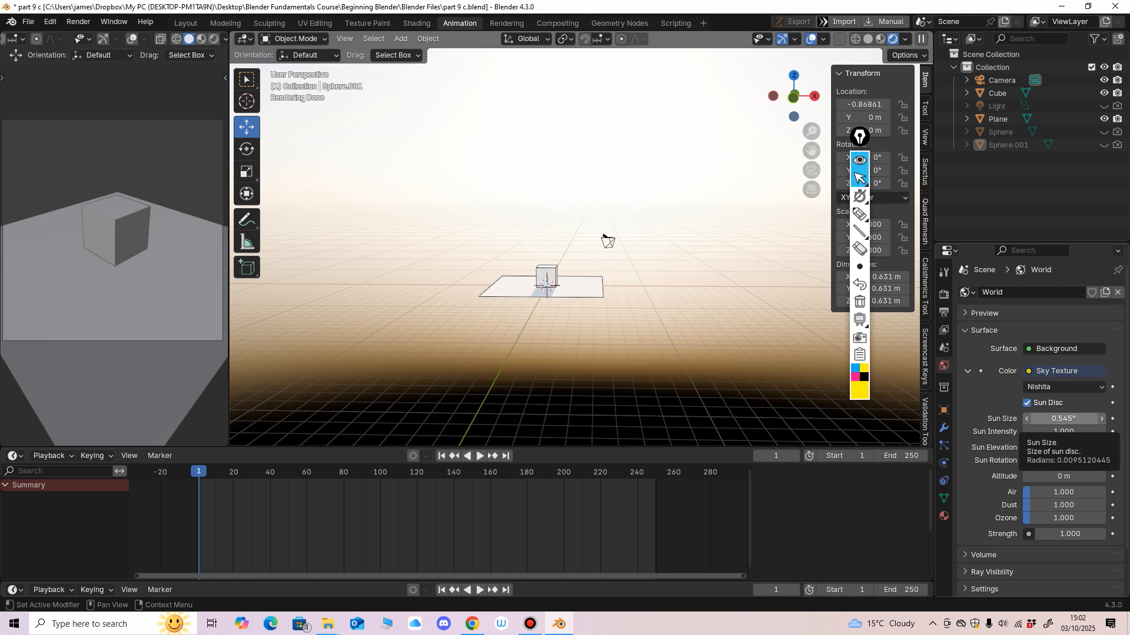
{"action": "left_click", "coordinate": [1051, 432]}
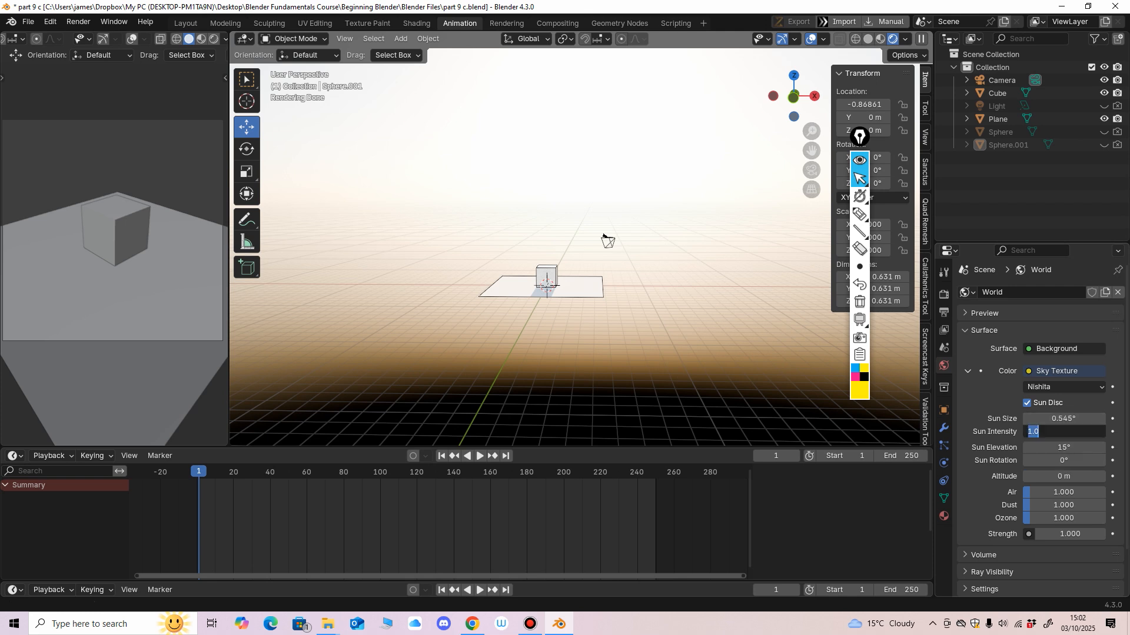
{"action": "type", "text": ".2"}
{"action": "key", "text": "Return"}
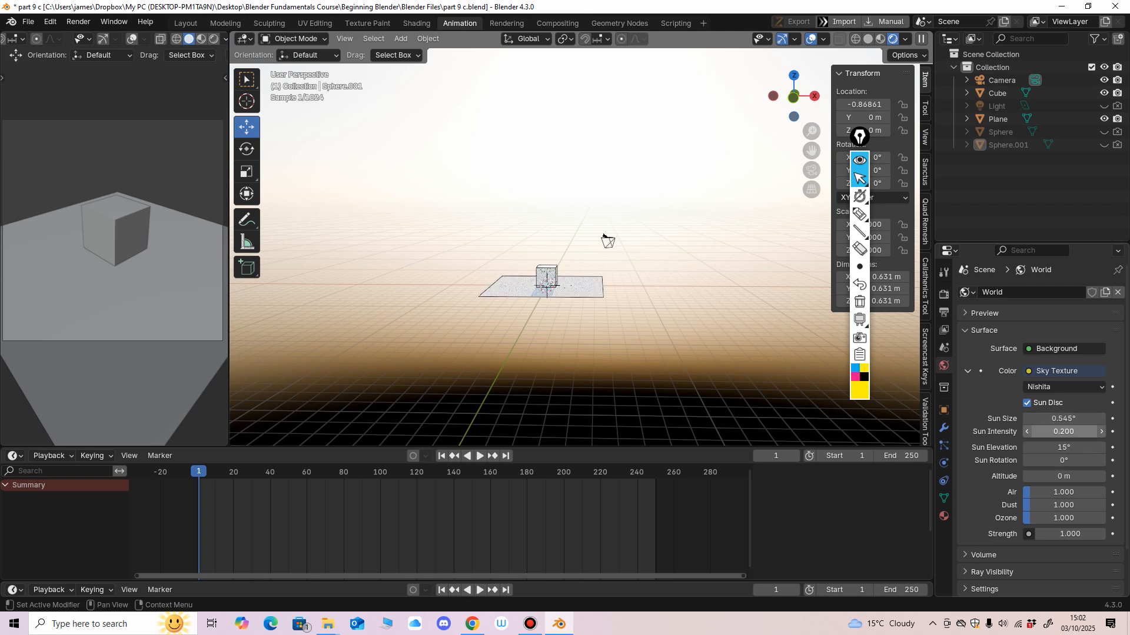
Raise the Sky Texture's Sun Elevation to 50°.
{"action": "scroll", "coordinate": [598, 241], "scroll_direction": "down", "scroll_amount": 4}
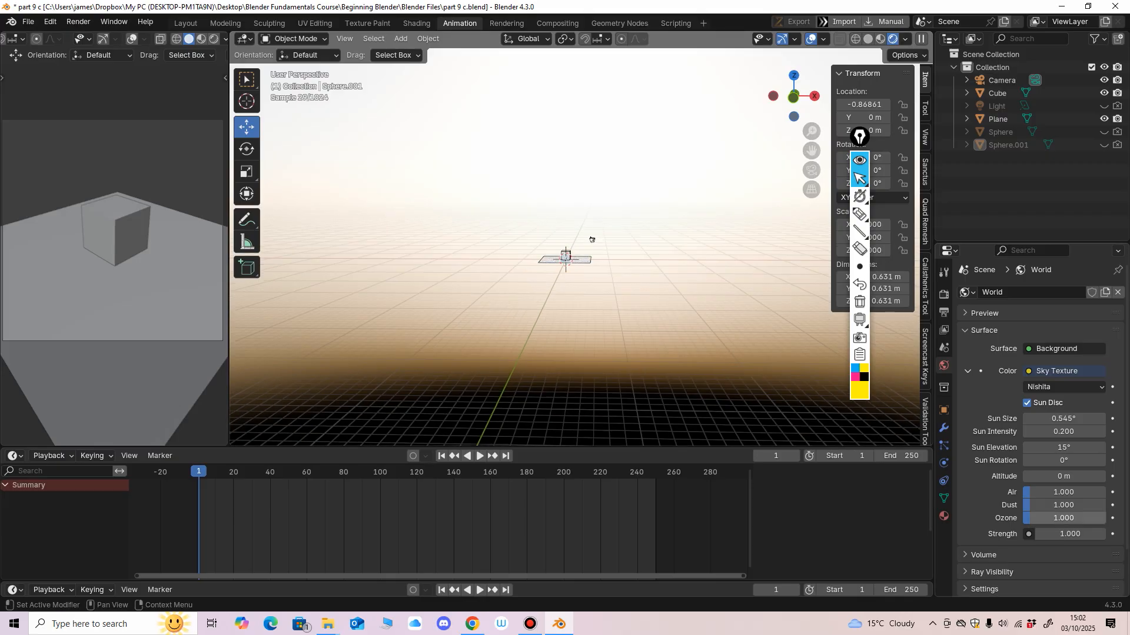
{"action": "left_click_drag", "start_coordinate": [1064, 447], "coordinate": [1087, 447]}
{"action": "middle_click_drag", "start_coordinate": [1064, 448], "coordinate": [1064, 441]}
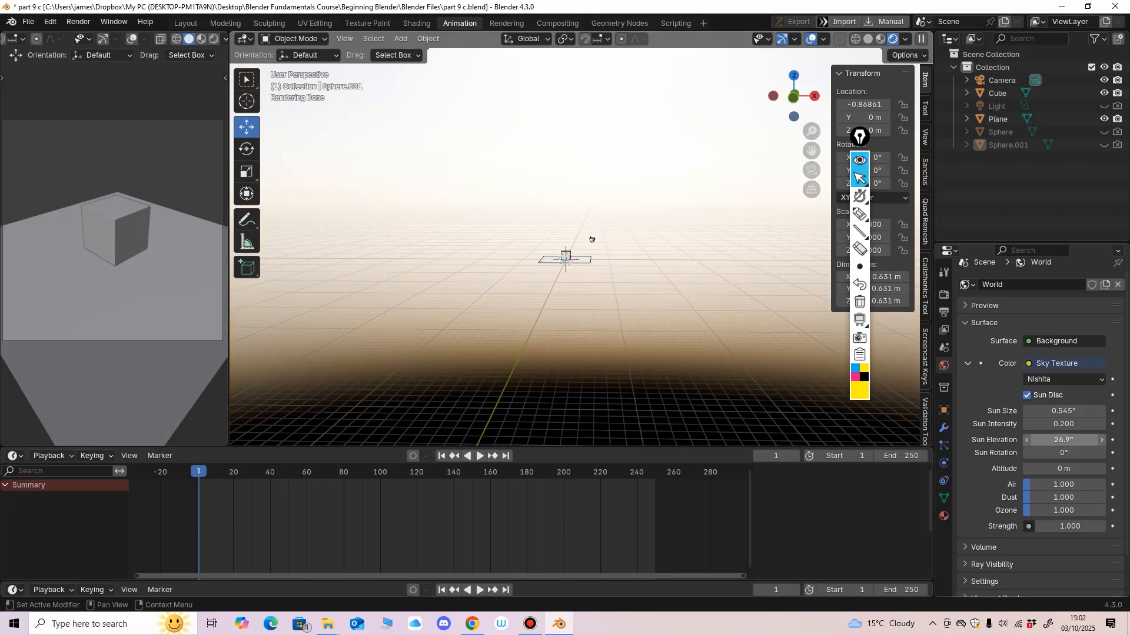
{"action": "left_click_drag", "start_coordinate": [1064, 441], "coordinate": [1085, 441]}
{"action": "left_click", "coordinate": [1063, 441]}
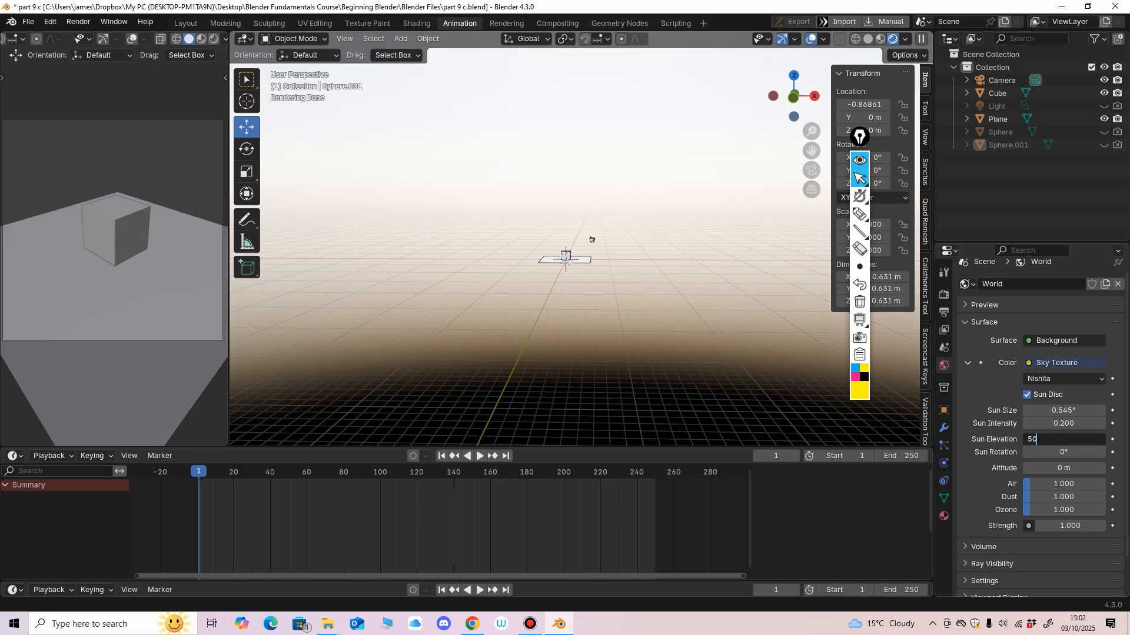
{"action": "type", "text": "50"}
{"action": "key", "text": "Return"}
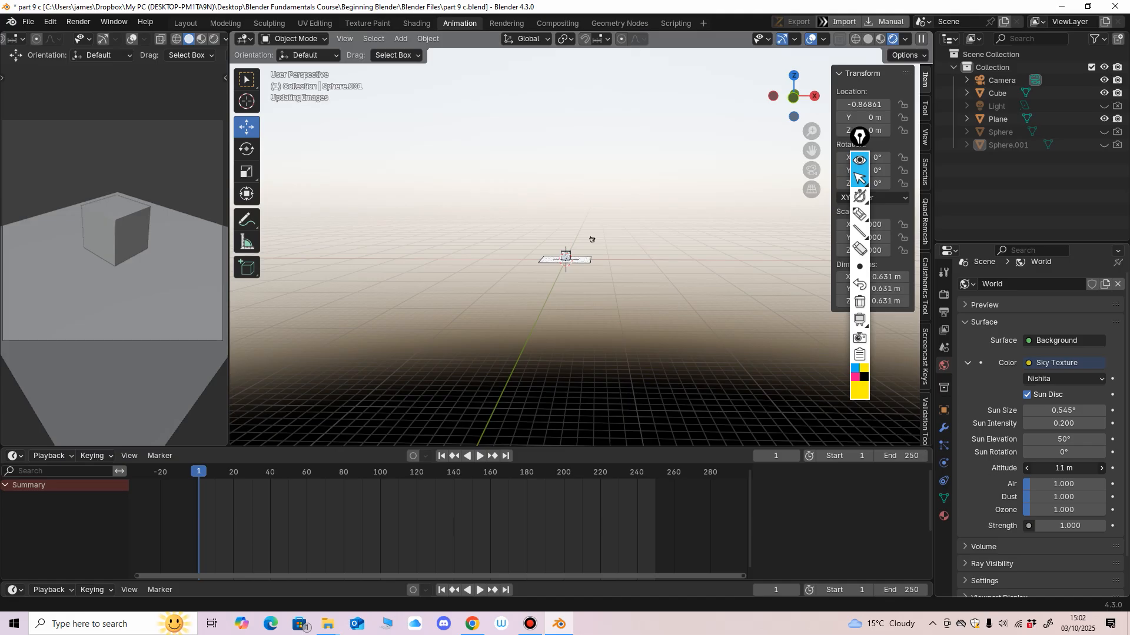
Raise the Sky Texture's Altitude to about 17 m and set the Sun Size to 0.2°.
{"action": "left_click_drag", "start_coordinate": [1065, 468], "coordinate": [1072, 468]}
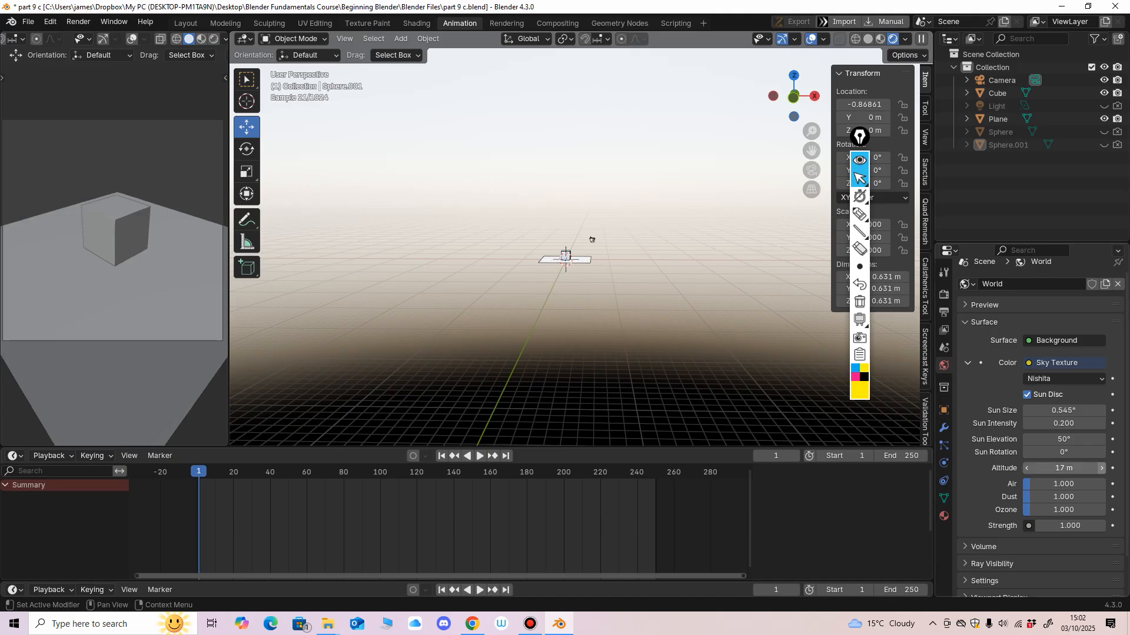
{"action": "scroll", "coordinate": [1063, 412], "scroll_direction": "down", "scroll_amount": 1}
{"action": "double_click", "coordinate": [1064, 406]}
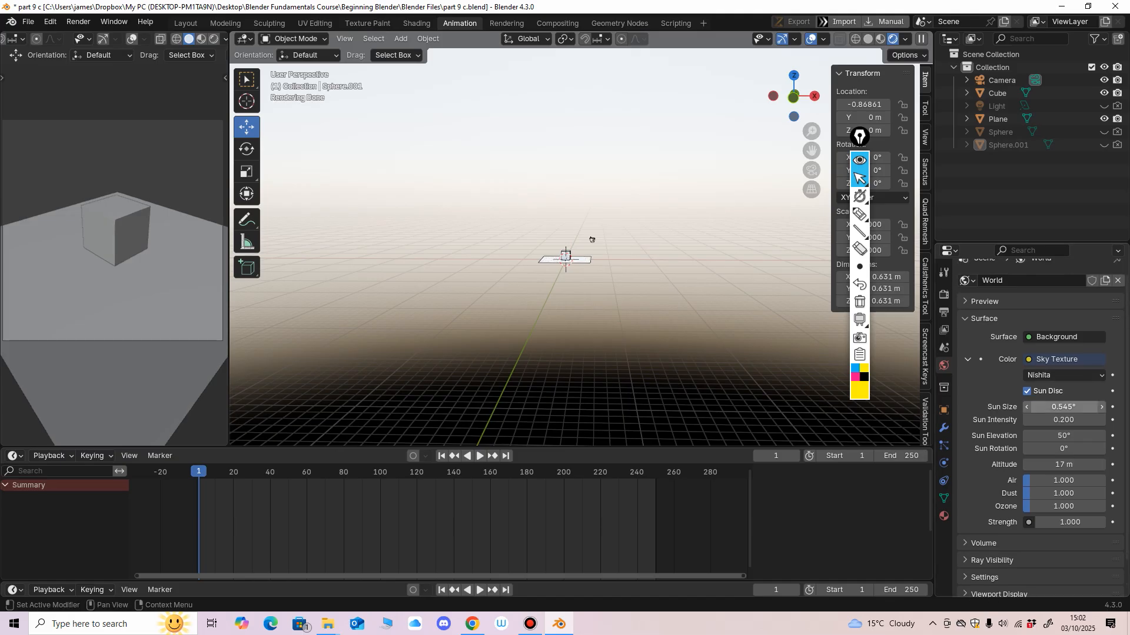
{"action": "type", "text": ".2"}
{"action": "key", "text": "Return"}
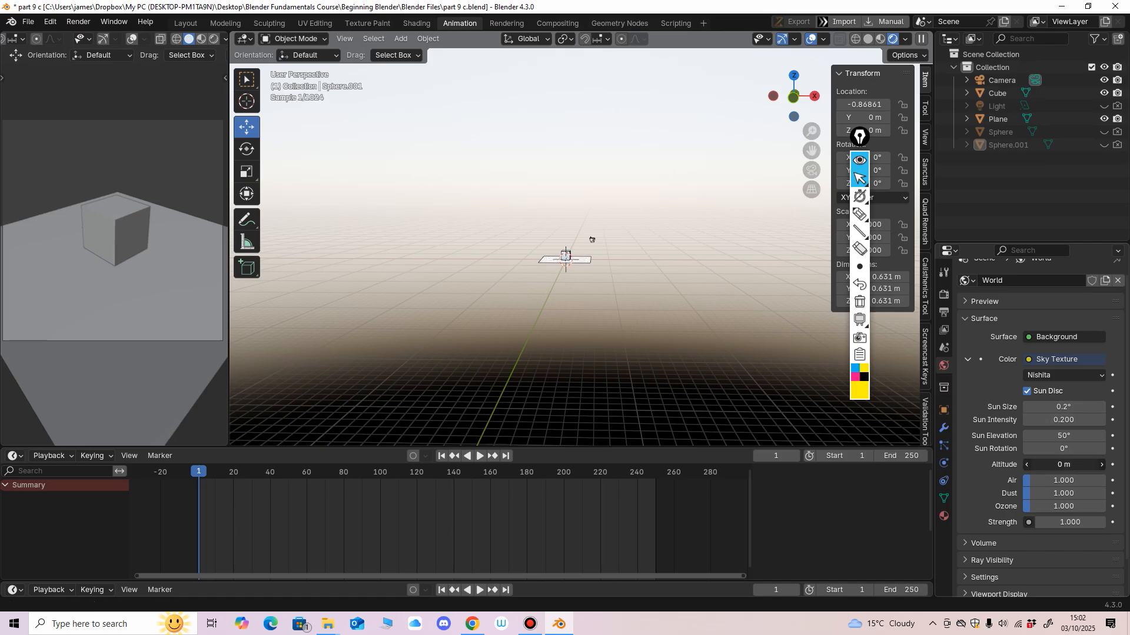
Adjust the sky's Altitude to about 29 m and lower the Sun Elevation to about 40.1°.
{"action": "left_click_drag", "start_coordinate": [1064, 465], "coordinate": [1034, 436]}
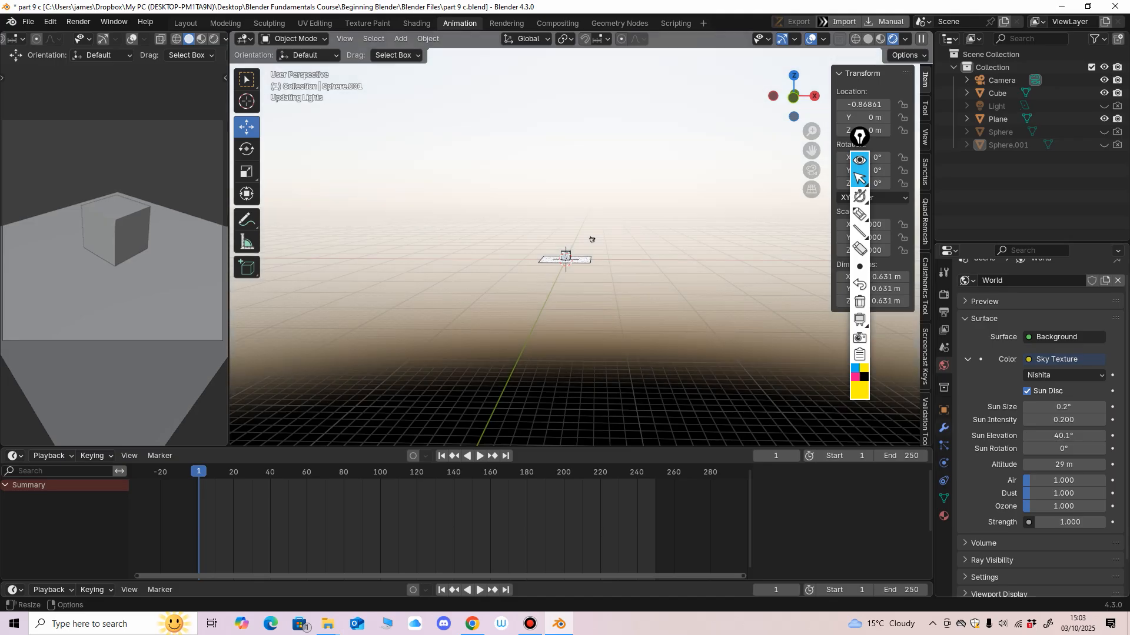
{"action": "scroll", "coordinate": [577, 247], "scroll_direction": "down", "scroll_amount": 10}
{"action": "middle_click_drag", "start_coordinate": [577, 247], "coordinate": [551, 275]}
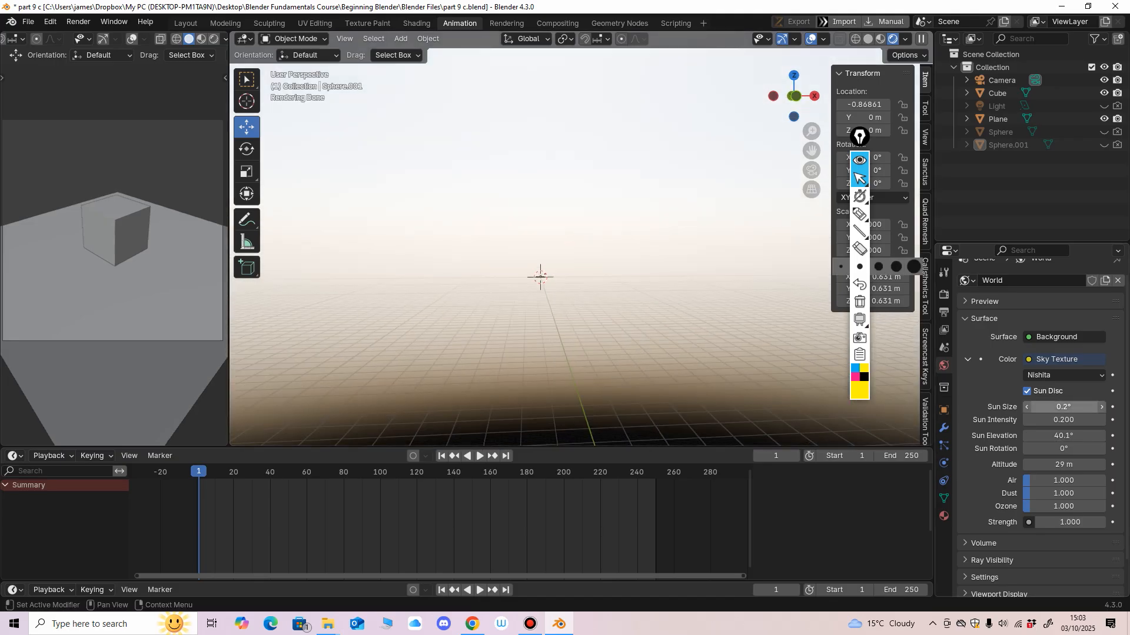
Set the Sky Texture's Sun Size to 0.5° and its Sun Intensity to 1.
{"action": "double_click", "coordinate": [1053, 406]}
{"action": "type", "text": ".5"}
{"action": "key", "text": "Return"}
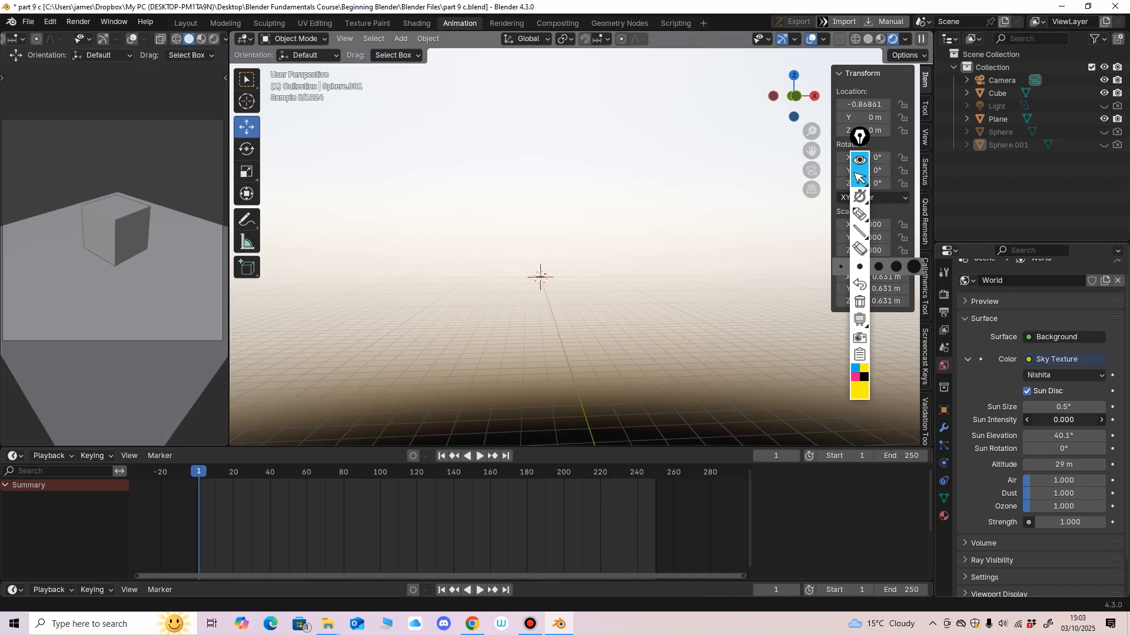
{"action": "left_click_drag", "start_coordinate": [1063, 420], "coordinate": [1041, 436]}
{"action": "double_click", "coordinate": [1059, 420]}
{"action": "type", "text": "1"}
{"action": "key", "text": "Return"}
Lower the Sun Elevation to about 1° for a sunset and display the camera viewport with rendered shading.
{"action": "mouse_move", "coordinate": [677, 283]}
{"action": "middle_mouse_down"}
{"action": "mouse_move", "coordinate": [642, 289]}
{"action": "mouse_move", "coordinate": [663, 284]}
{"action": "middle_mouse_up"}
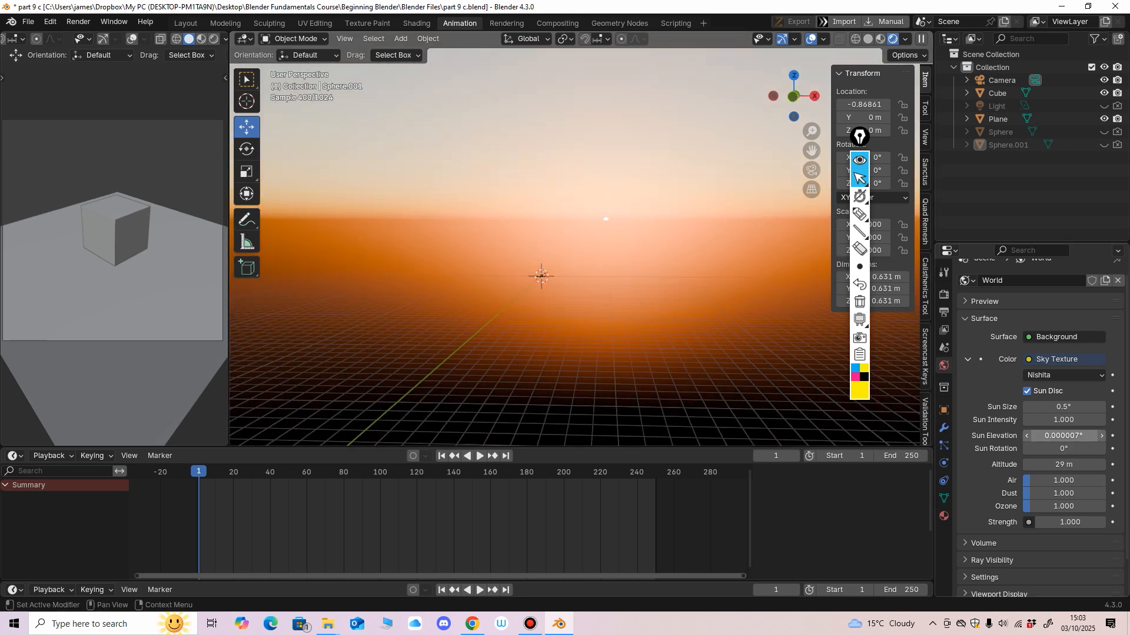
{"action": "left_click_drag", "start_coordinate": [1060, 437], "coordinate": [1065, 436]}
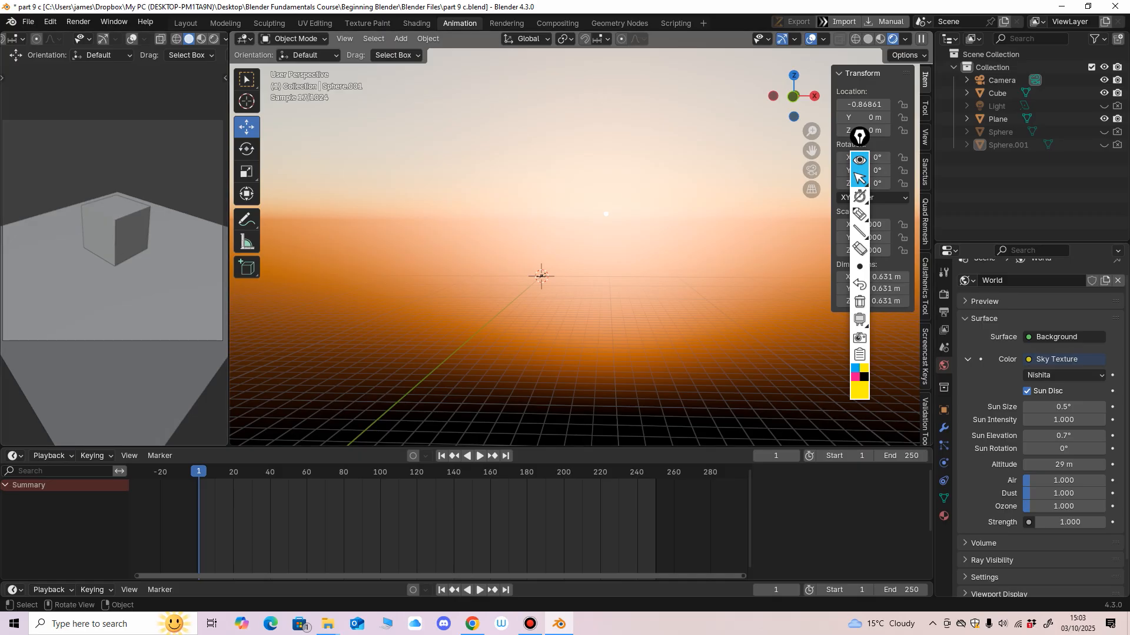
{"action": "left_click", "coordinate": [214, 39]}
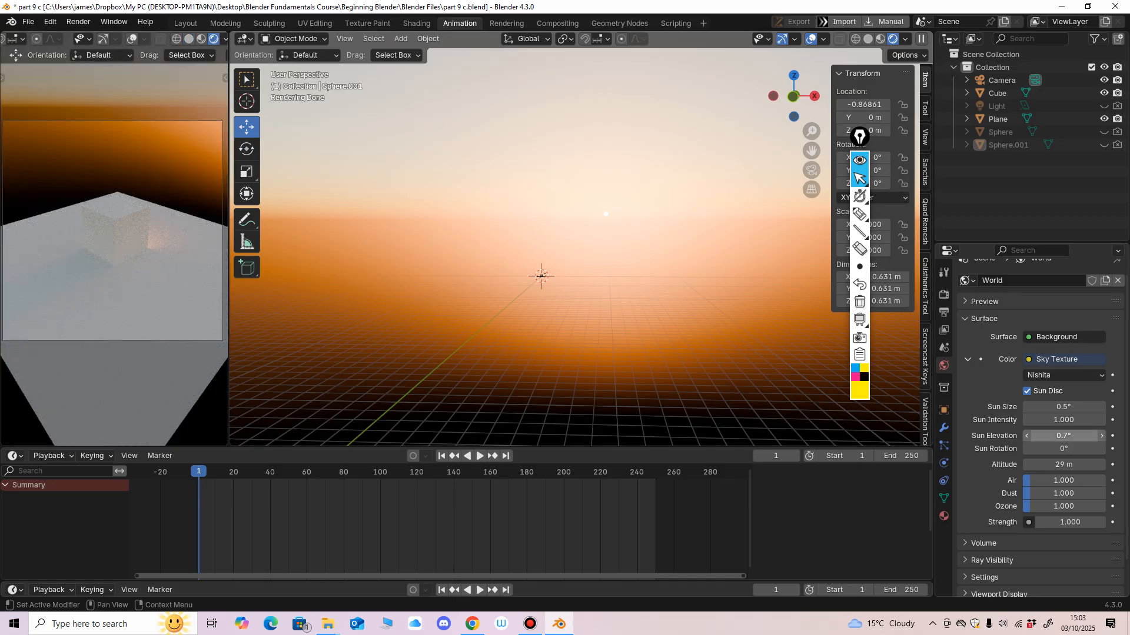
{"action": "left_click_drag", "start_coordinate": [1065, 436], "coordinate": [1069, 437]}
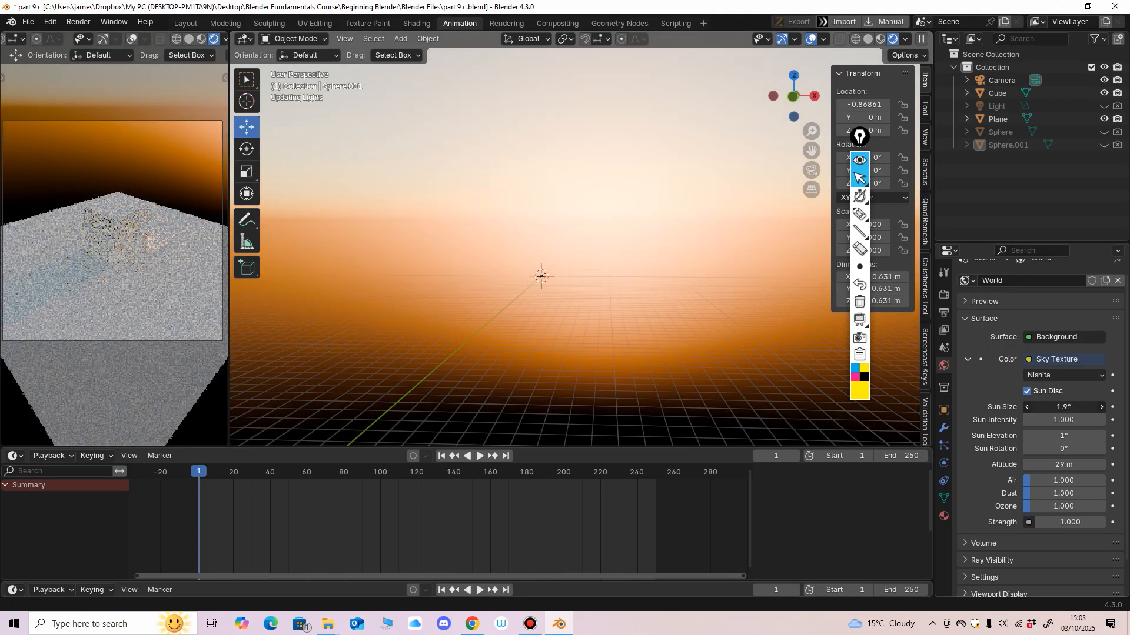
Enlarge the Sun Size to about 2.4° and set the Sun Intensity to 2.
{"action": "left_click_drag", "start_coordinate": [1063, 406], "coordinate": [1059, 406]}
{"action": "left_click_drag", "start_coordinate": [1063, 419], "coordinate": [1103, 419]}
{"action": "type", "text": "2"}
{"action": "key", "text": "Return"}
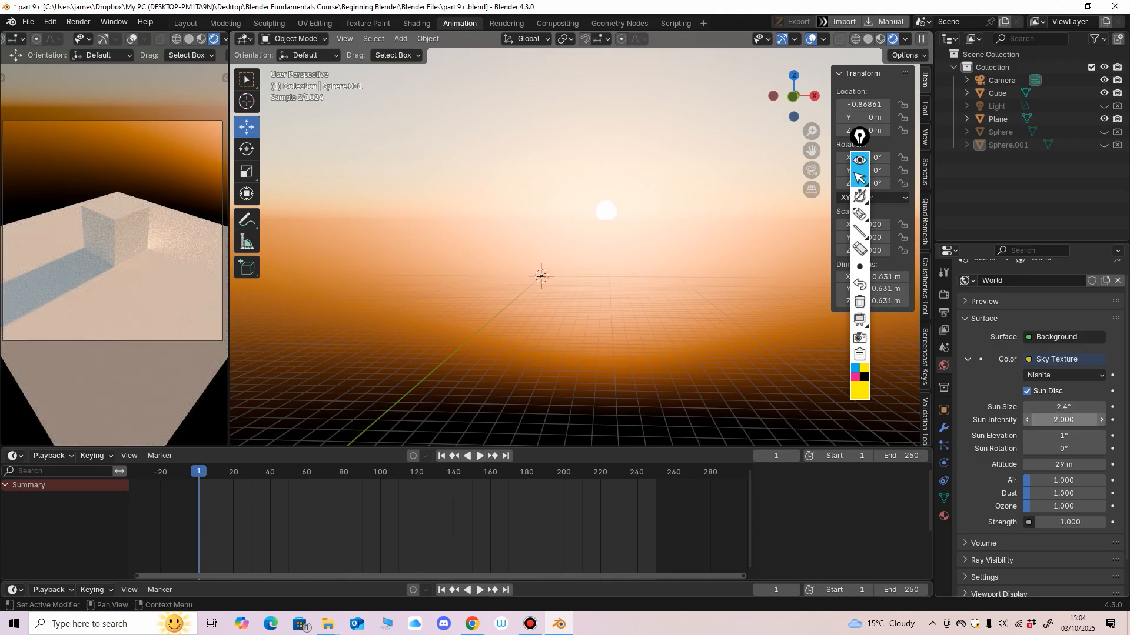
Set the Sun Rotation to about -9.2° and turn the Sun Disc off and on again.
{"action": "left_click_drag", "start_coordinate": [1063, 449], "coordinate": [1009, 449]}
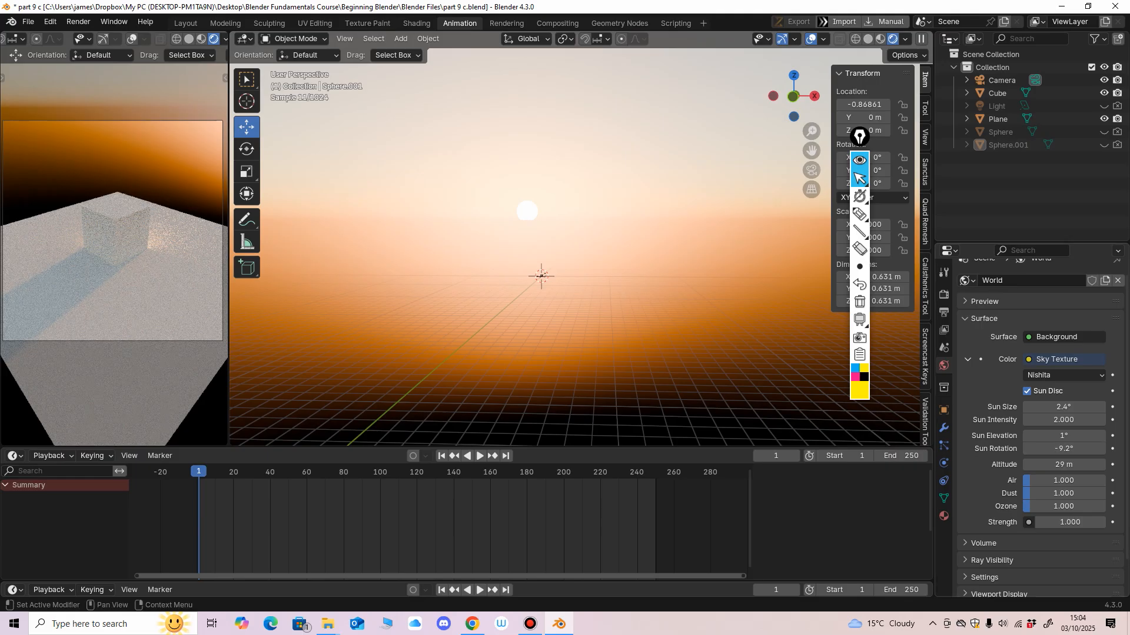
{"action": "scroll", "coordinate": [1041, 427], "scroll_direction": "down", "scroll_amount": 1}
{"action": "left_click", "coordinate": [1026, 366]}
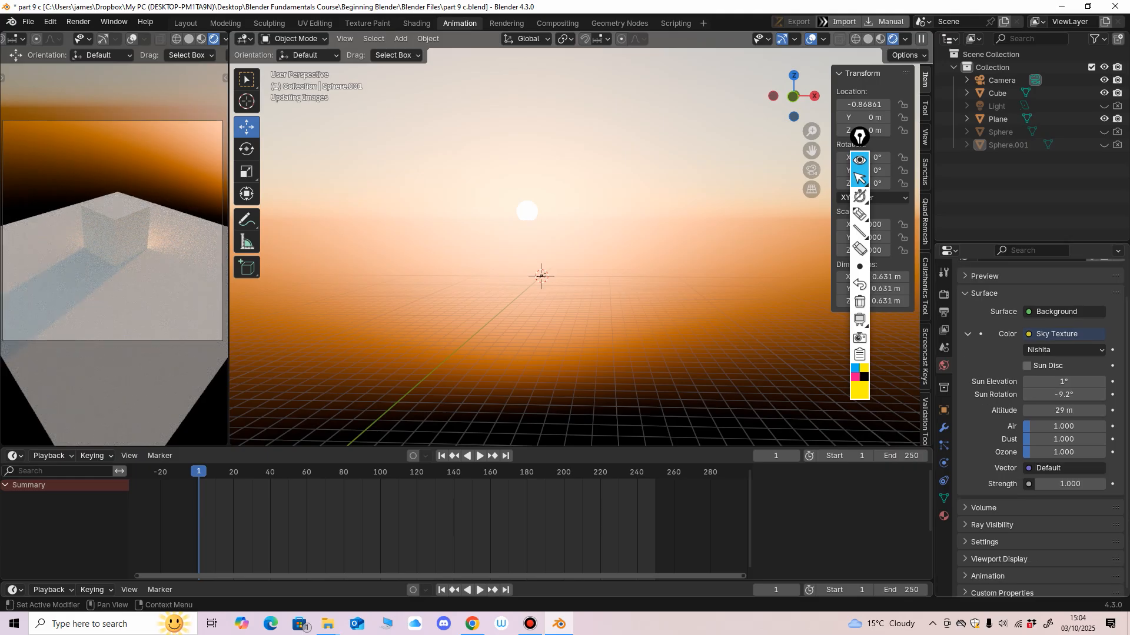
{"action": "left_click", "coordinate": [1027, 365]}
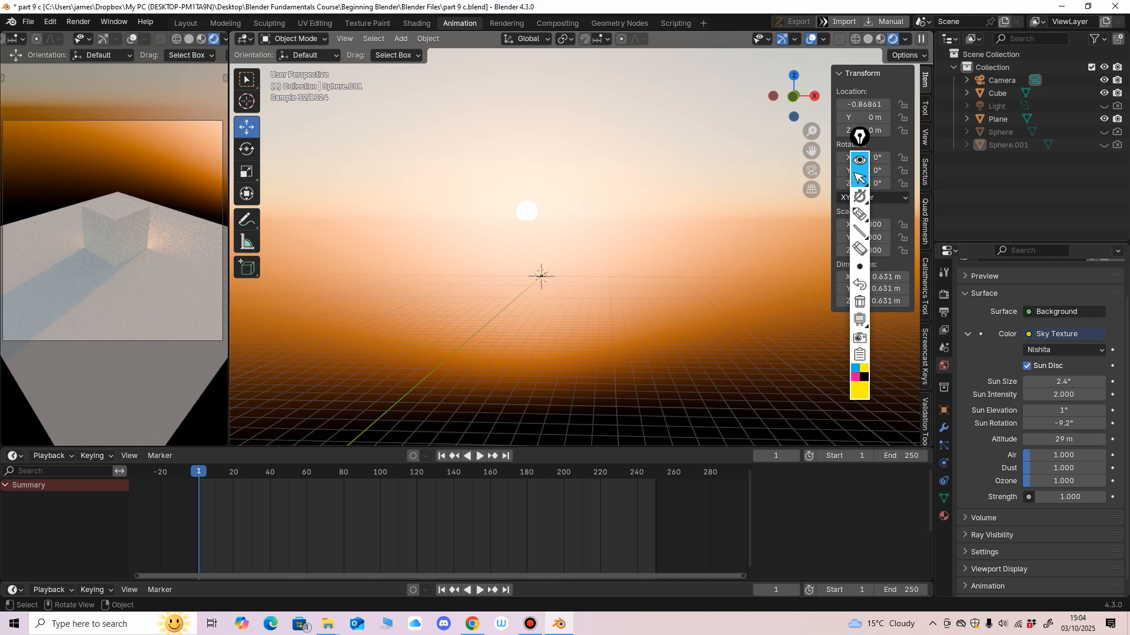
Render the sky-lit cube scene to check its lighting, close the render and inspect the sun in the main viewport.
{"action": "key", "text": "F12"}
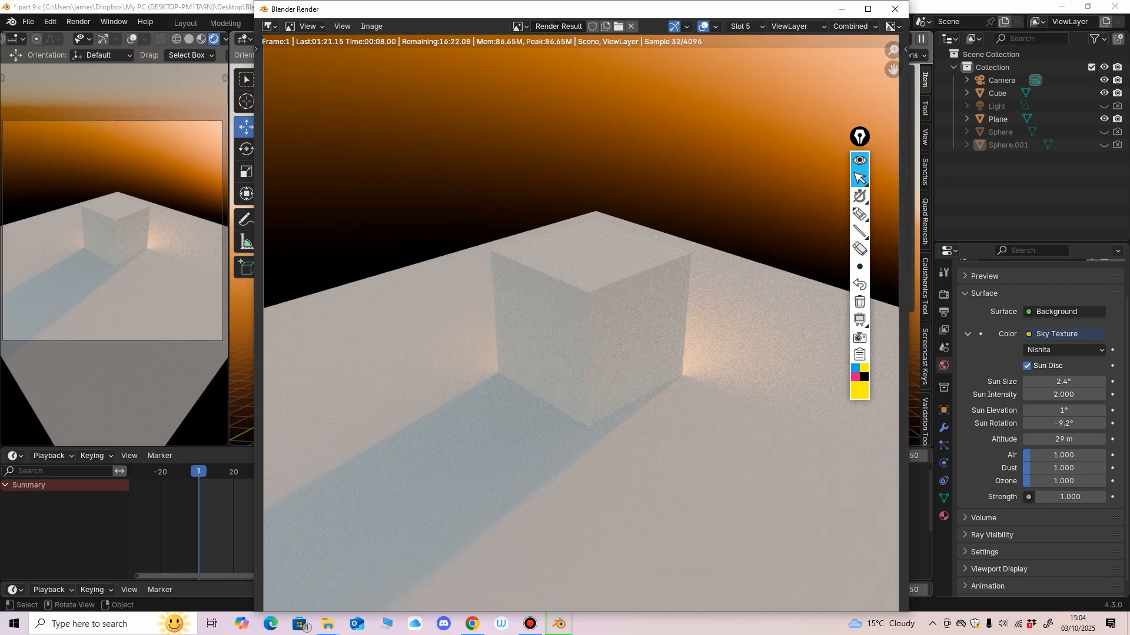
{"action": "left_click", "coordinate": [895, 9]}
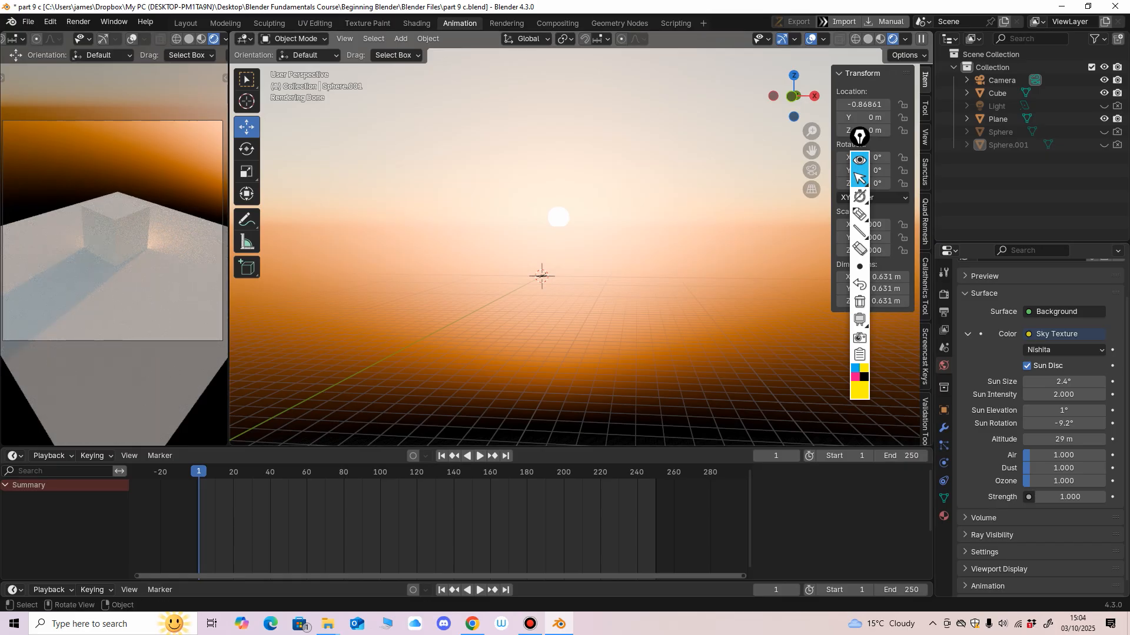
{"action": "scroll", "coordinate": [575, 247], "scroll_direction": "down", "scroll_amount": 5}
{"action": "middle_click_drag", "start_coordinate": [574, 247], "coordinate": [576, 252]}
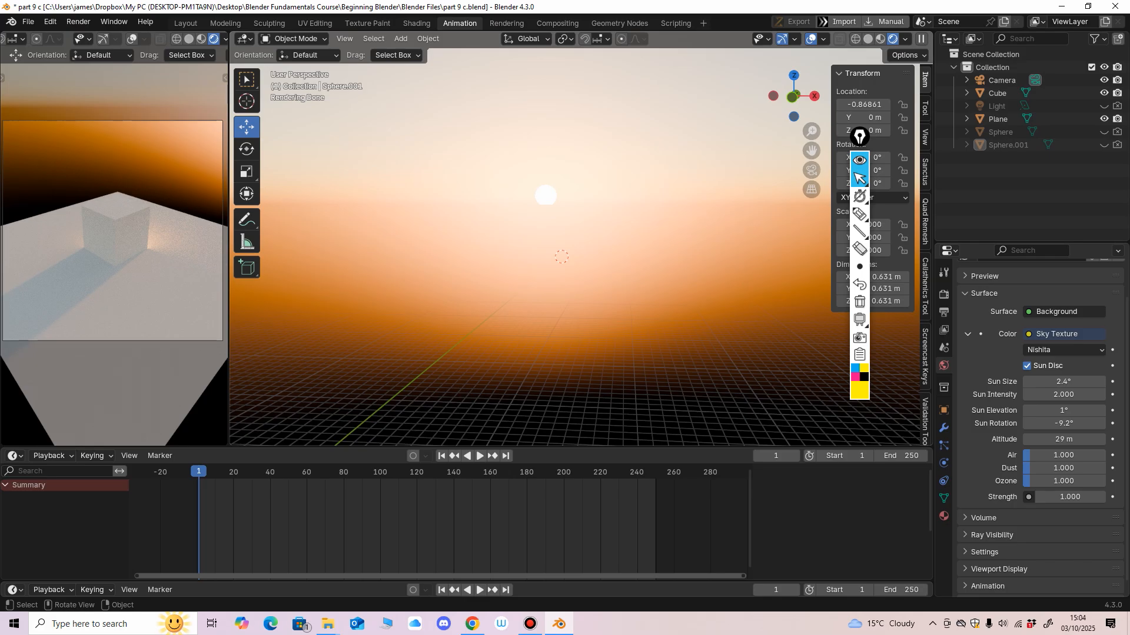
{"action": "scroll", "coordinate": [574, 247], "scroll_direction": "down", "scroll_amount": 3}
{"action": "scroll", "coordinate": [574, 248], "scroll_direction": "up", "scroll_amount": 10}
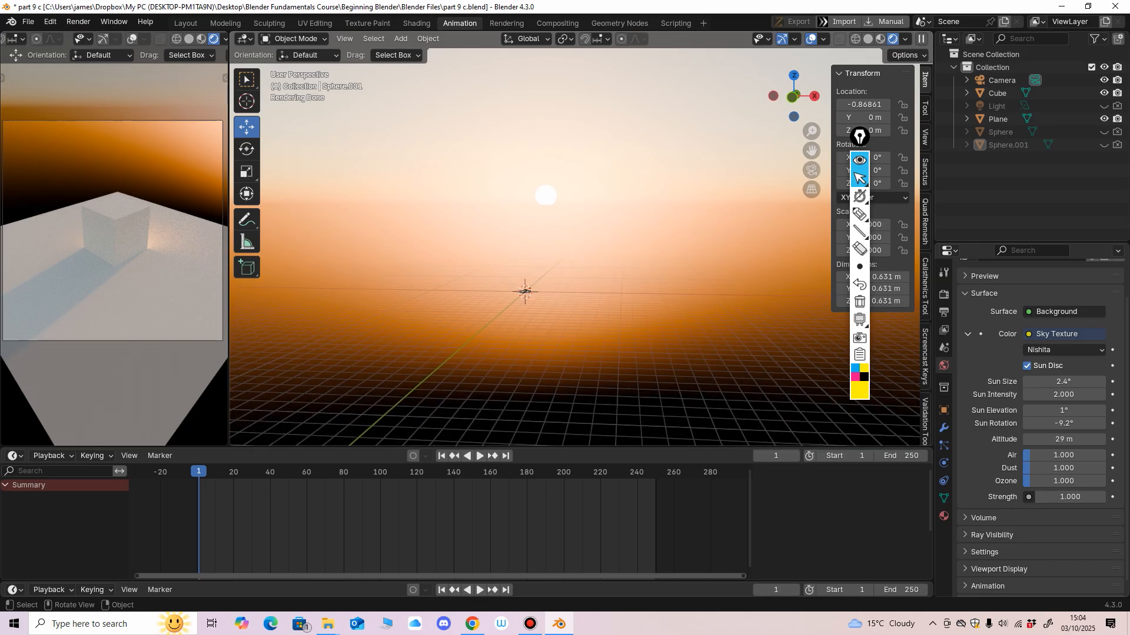
{"action": "scroll", "coordinate": [574, 247], "scroll_direction": "down", "scroll_amount": 4}
{"action": "scroll", "coordinate": [574, 247], "scroll_direction": "up", "scroll_amount": 12}
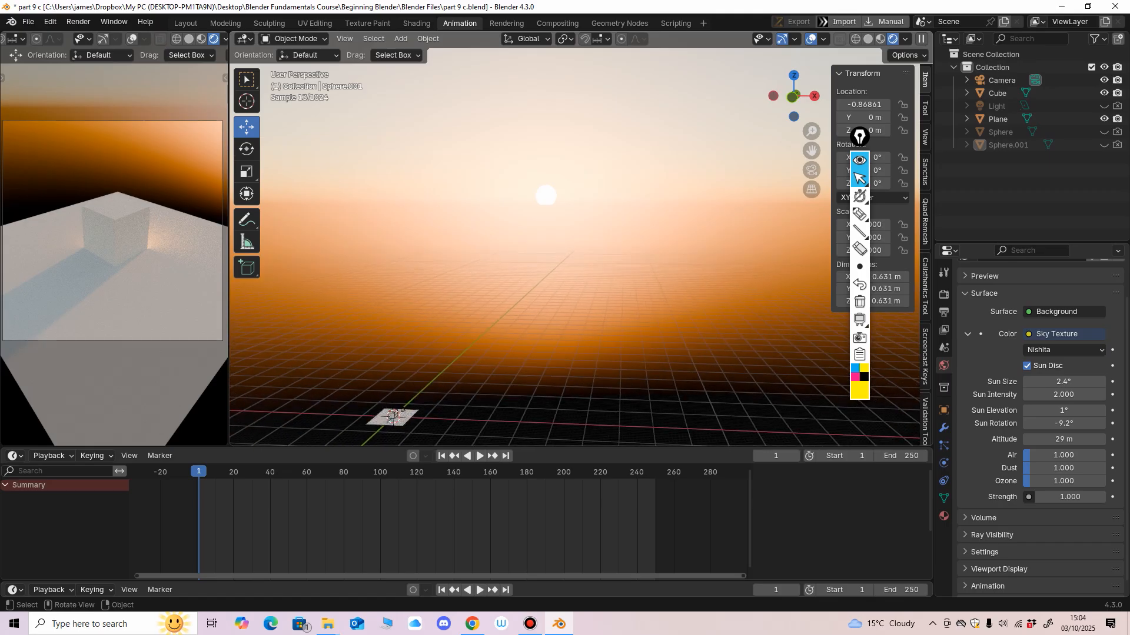
{"action": "middle_click_drag", "start_coordinate": [574, 248], "coordinate": [604, 246]}
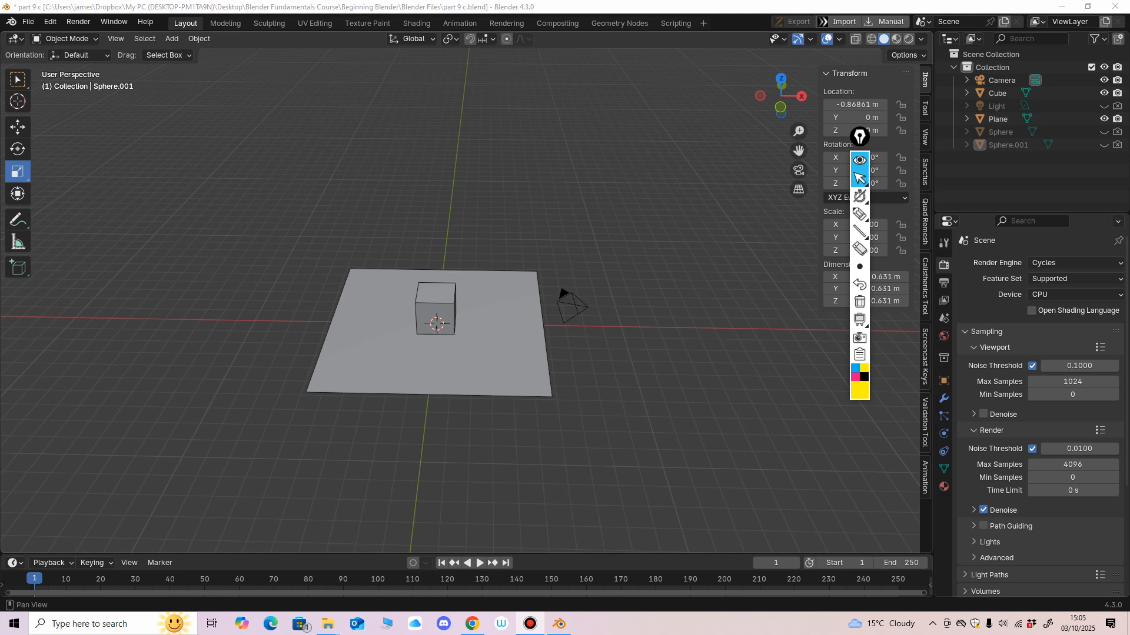
Hide the cube on the plane in the viewport.
{"action": "middle_click_drag", "start_coordinate": [561, 293], "coordinate": [662, 246]}
{"action": "scroll", "coordinate": [490, 334], "scroll_direction": "up", "scroll_amount": 2}
{"action": "middle_click_drag", "start_coordinate": [471, 330], "coordinate": [500, 317]}
{"action": "left_click", "coordinate": [1104, 93]}
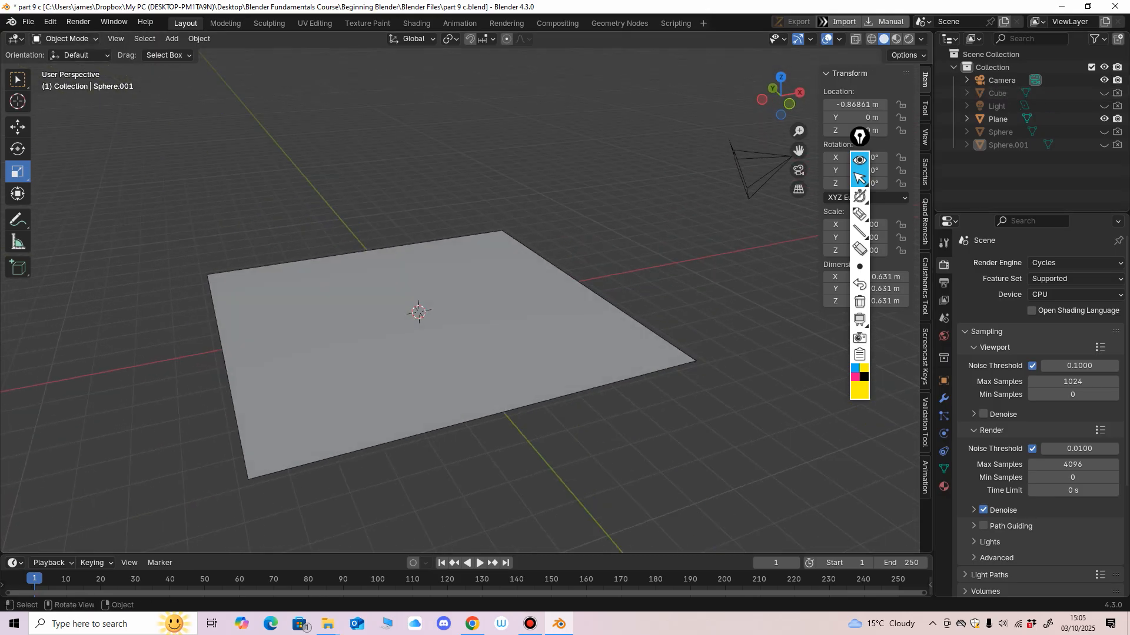
Create a new file from the General template.
{"action": "left_click", "coordinate": [28, 22]}
{"action": "mouse_move", "coordinate": [50, 22]}
{"action": "left_click", "coordinate": [28, 21]}
{"action": "mouse_move", "coordinate": [47, 37]}
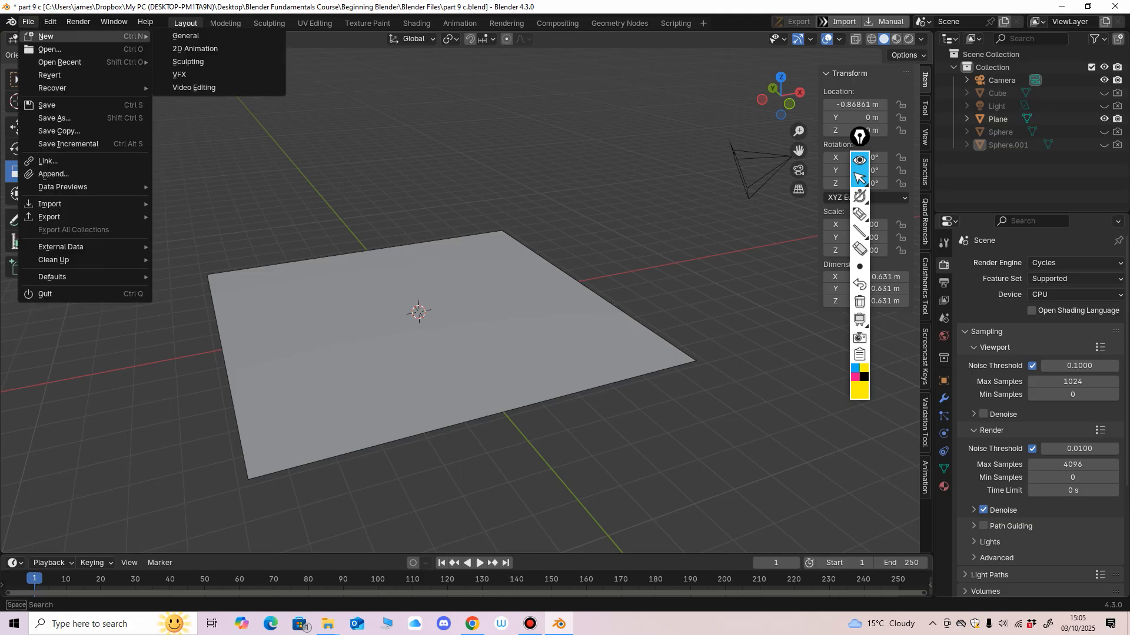
{"action": "left_click", "coordinate": [185, 37]}
{"action": "left_click", "coordinate": [589, 334]}
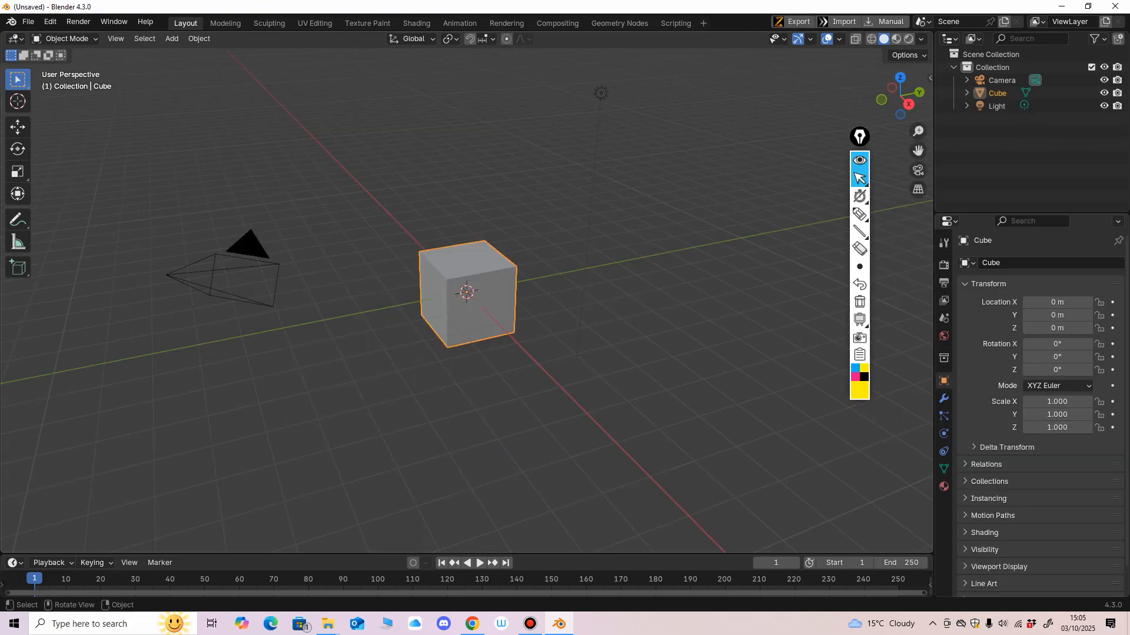
Show the Transform sidebar in the 3D viewport, narrow it and move the annotation toolbar off it.
{"action": "mouse_move", "coordinate": [559, 277]}
{"action": "middle_mouse_down"}
{"action": "mouse_move", "coordinate": [545, 274]}
{"action": "mouse_move", "coordinate": [558, 271]}
{"action": "middle_mouse_up"}
{"action": "scroll", "coordinate": [544, 275], "scroll_direction": "down", "scroll_amount": 1}
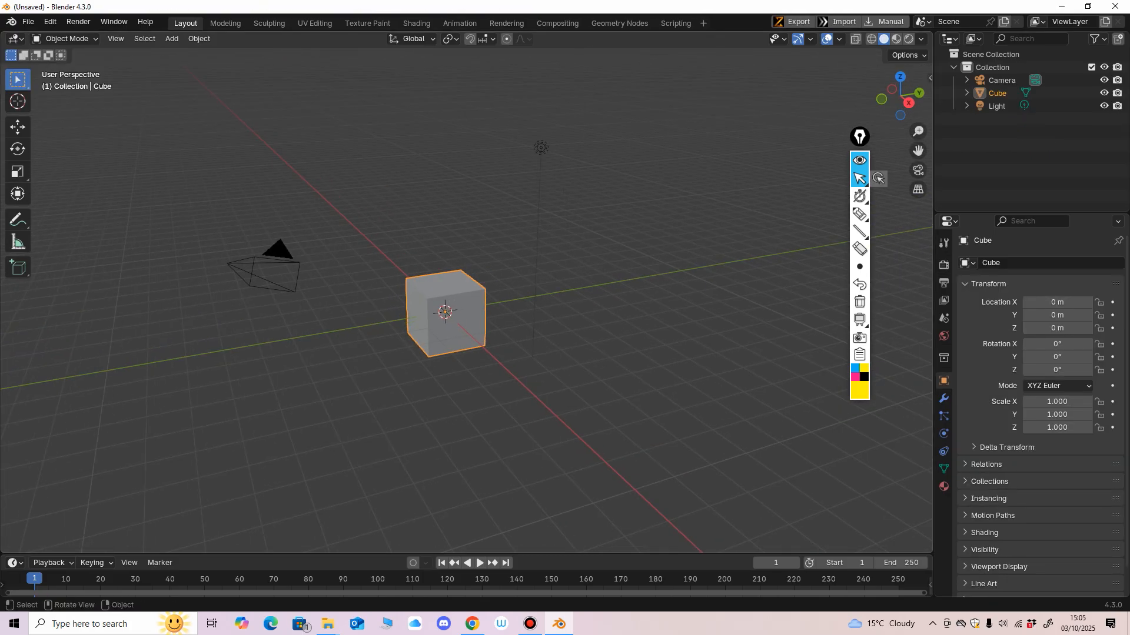
{"action": "key", "text": "t"}
{"action": "key", "text": "t"}
{"action": "key", "text": "n"}
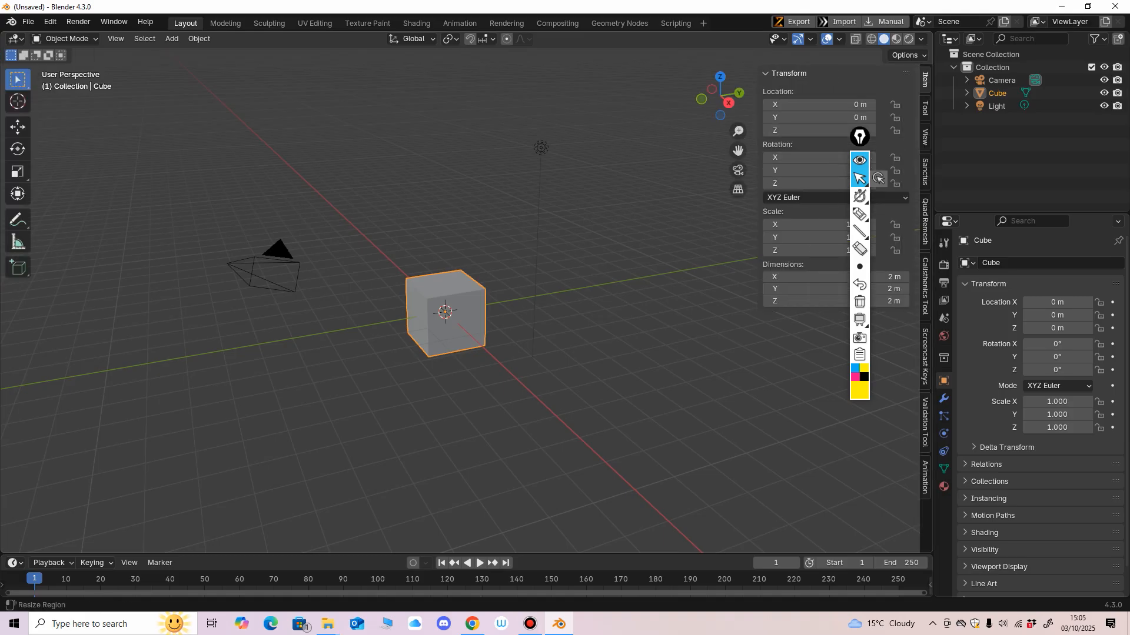
{"action": "left_click_drag", "start_coordinate": [758, 170], "coordinate": [817, 171]}
{"action": "left_click_drag", "start_coordinate": [860, 137], "coordinate": [786, 187]}
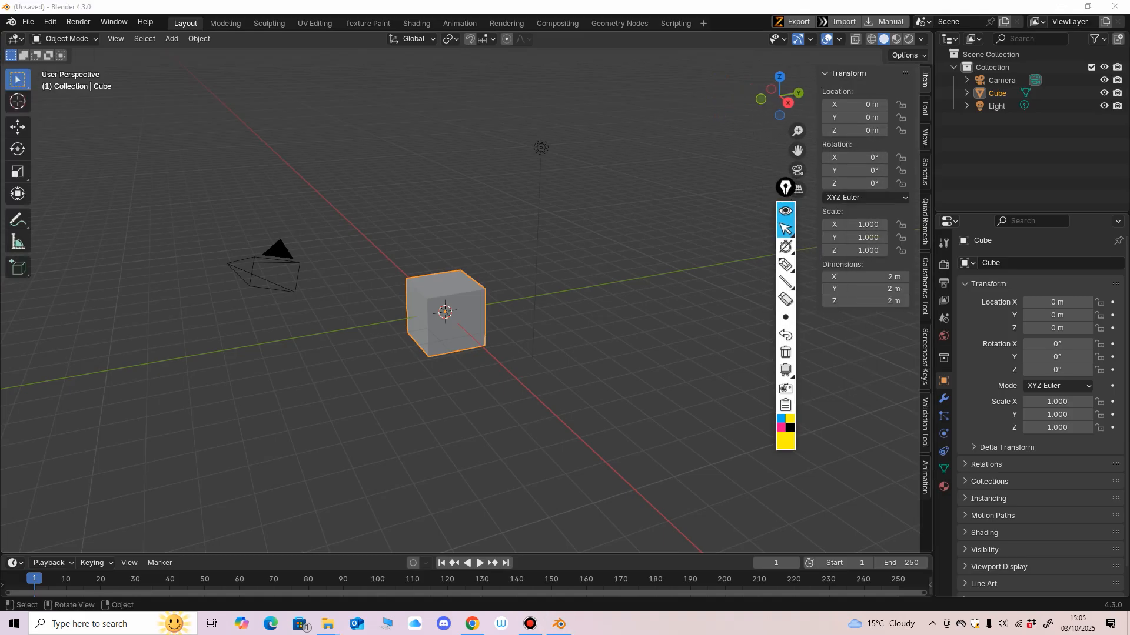
Start an Append and browse from the Desktop through Blender Fundamentals Course and Beginning Blender to the Blender Files folder.
{"action": "left_click", "coordinate": [27, 21]}
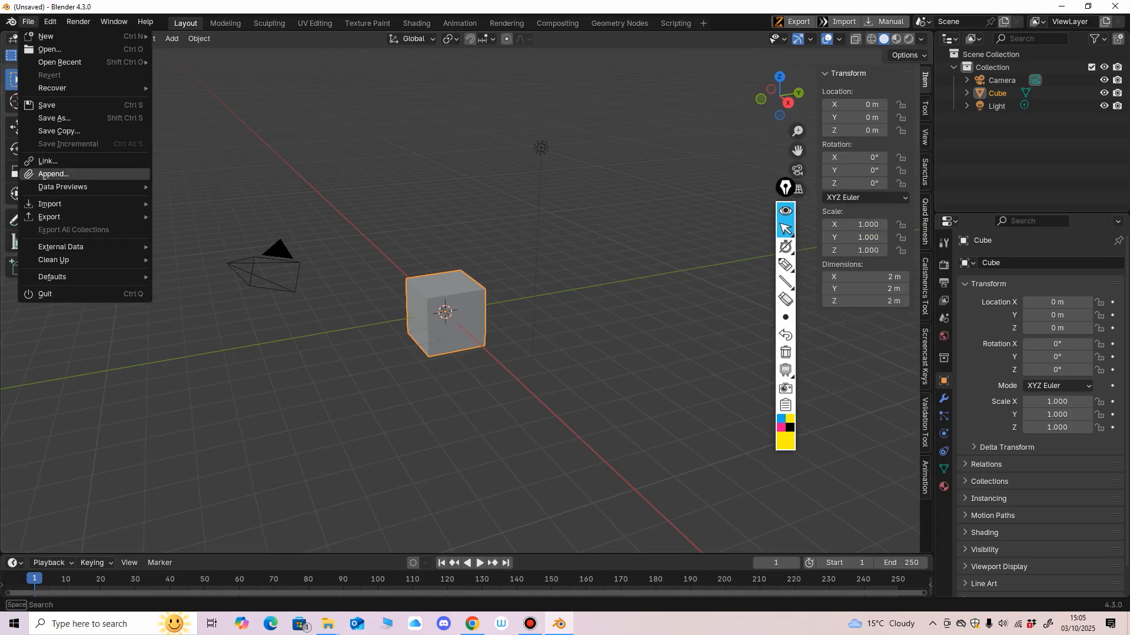
{"action": "left_click", "coordinate": [47, 174]}
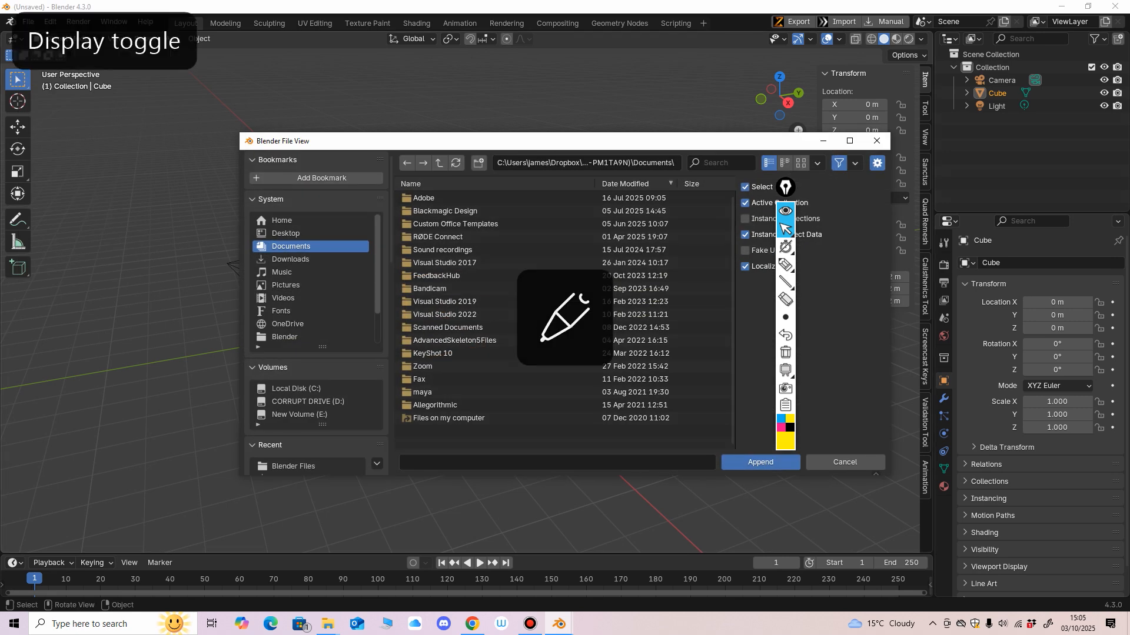
{"action": "left_click", "coordinate": [286, 234]}
{"action": "double_click", "coordinate": [450, 211]}
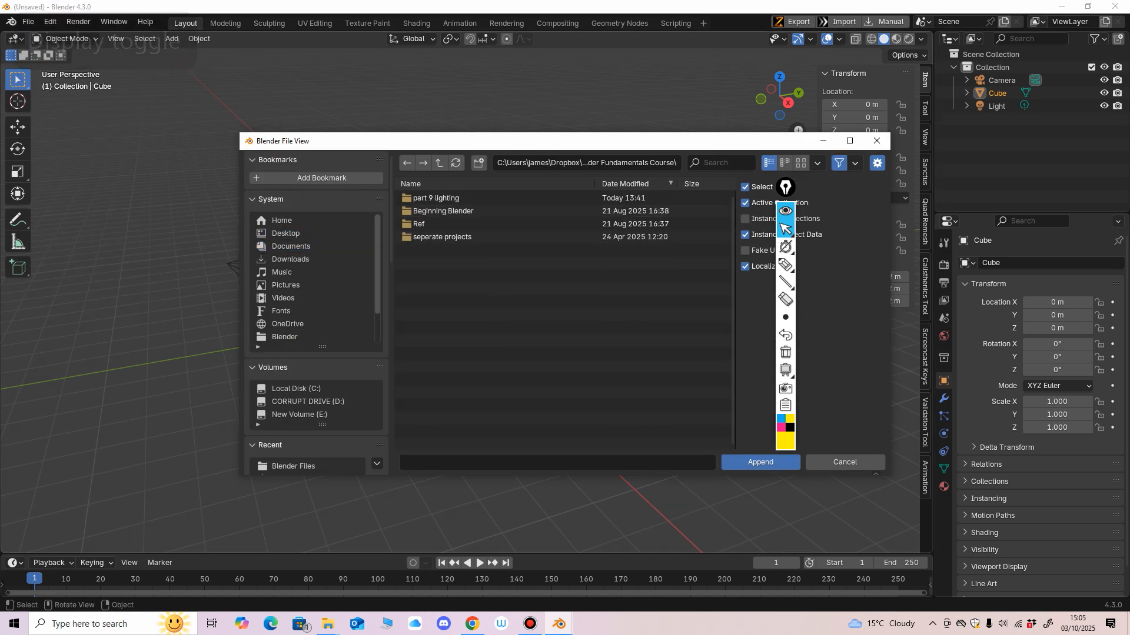
{"action": "left_click", "coordinate": [450, 212]}
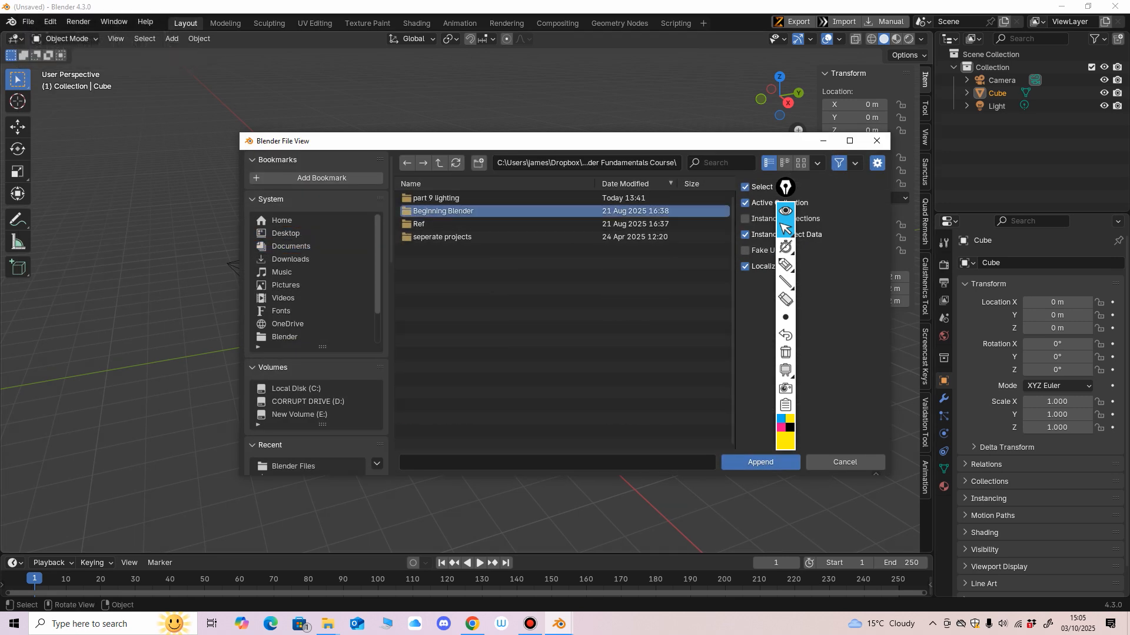
{"action": "double_click", "coordinate": [450, 211]}
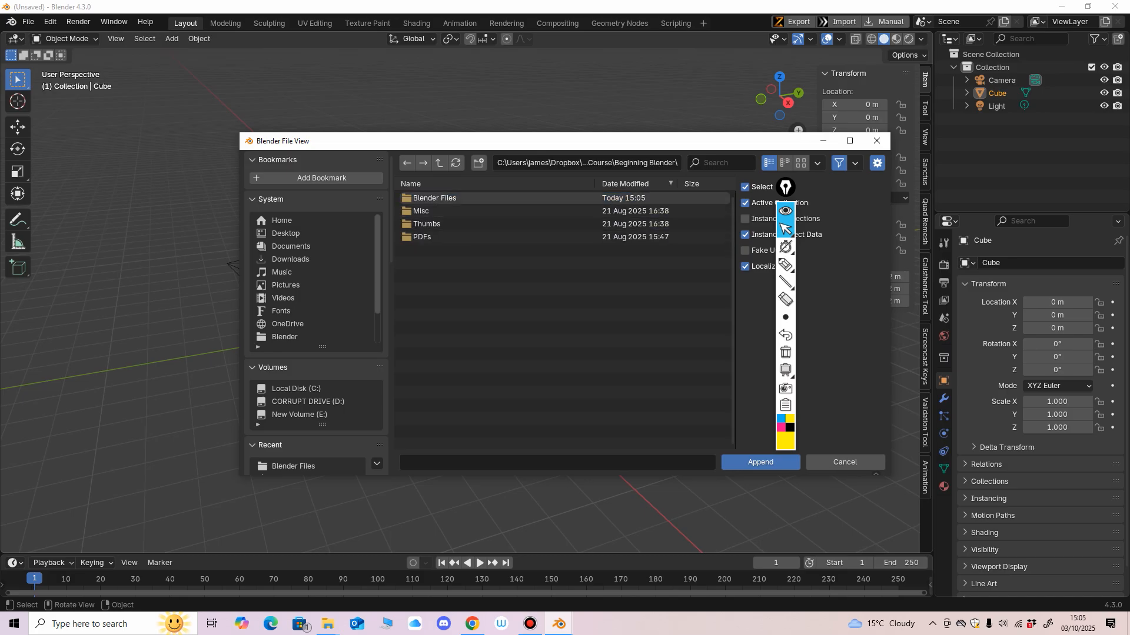
{"action": "double_click", "coordinate": [435, 198]}
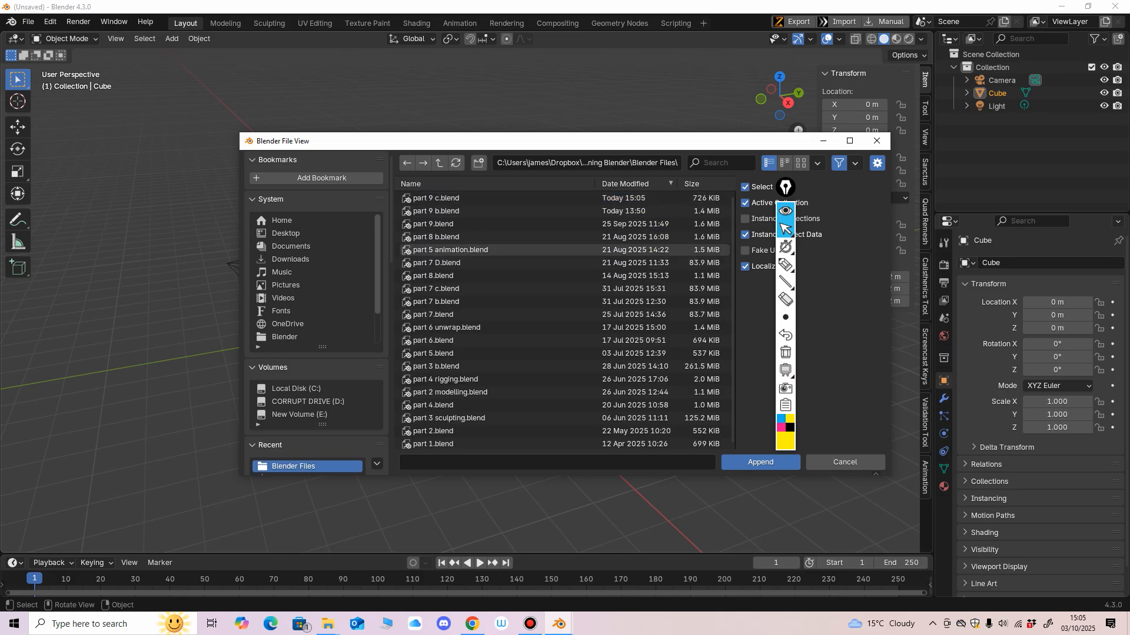
Append the MINECRAFT CHARACTER collection from part 8 b.blend into the scene.
{"action": "left_click", "coordinate": [450, 249]}
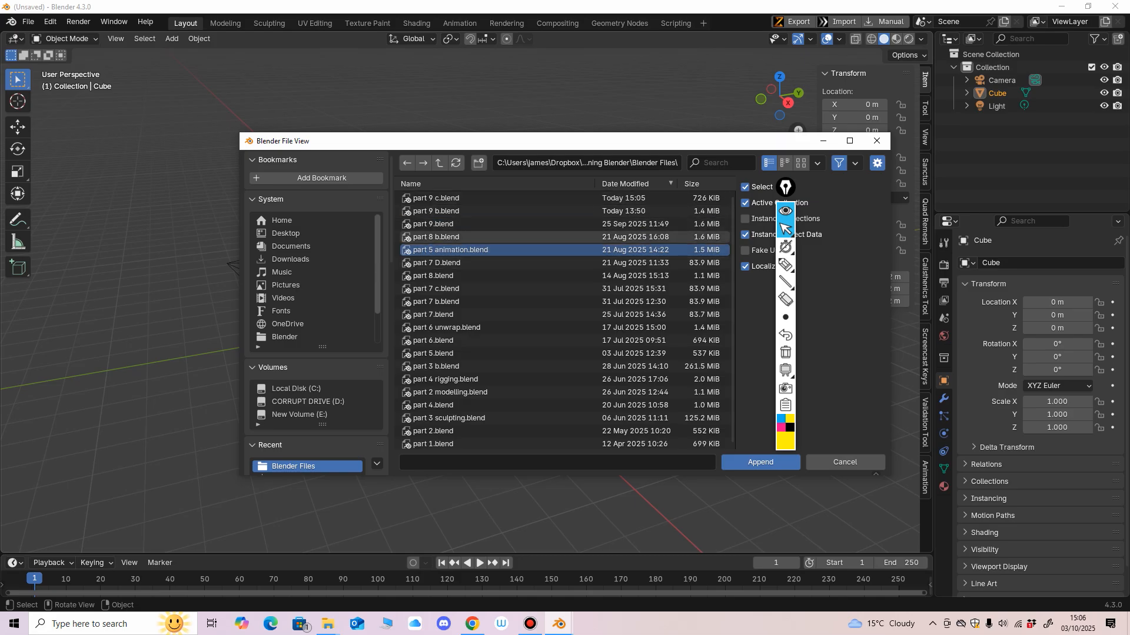
{"action": "left_click", "coordinate": [464, 237]}
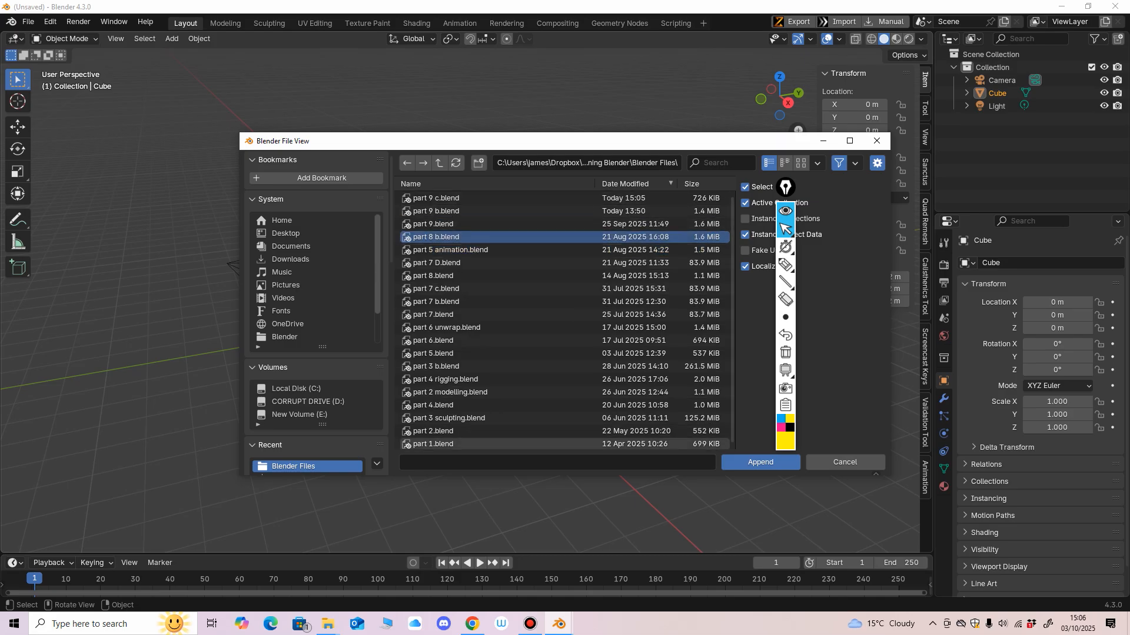
{"action": "left_click", "coordinate": [760, 462]}
{"action": "left_click", "coordinate": [453, 237]}
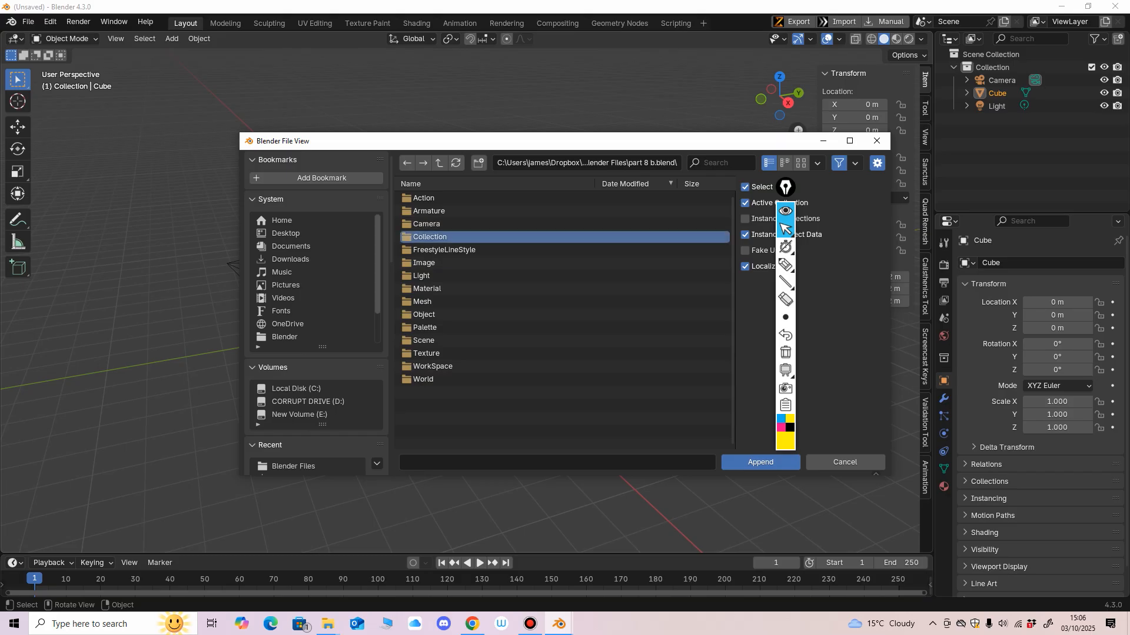
{"action": "double_click", "coordinate": [453, 237]}
{"action": "left_click", "coordinate": [459, 211]}
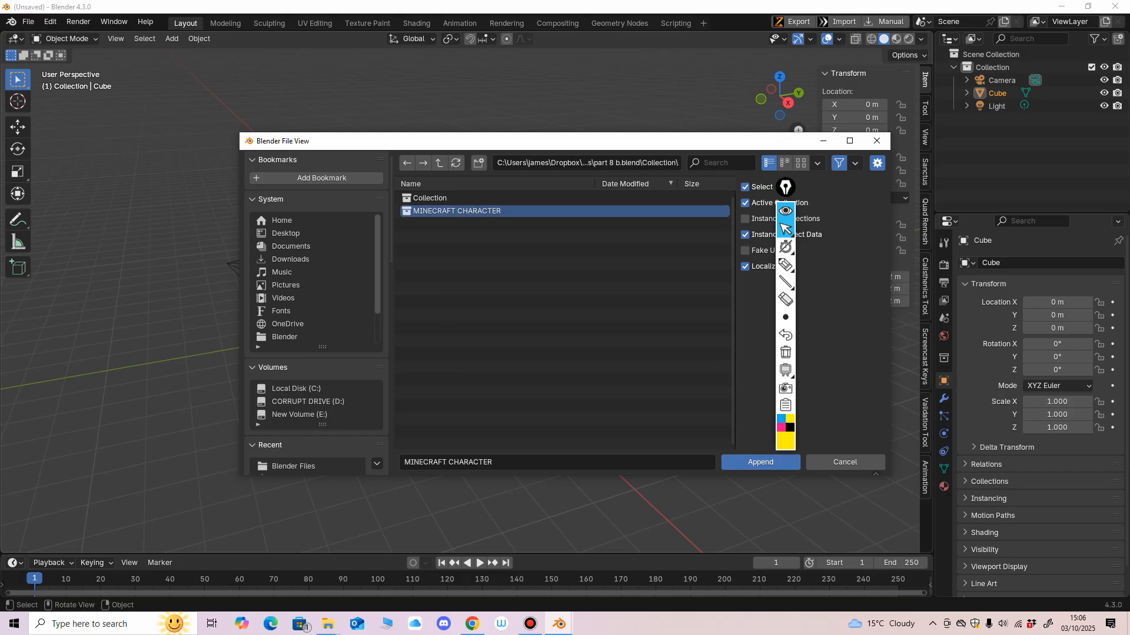
{"action": "left_click", "coordinate": [760, 463]}
{"action": "middle_click_drag", "start_coordinate": [506, 330], "coordinate": [559, 329]}
{"action": "middle_click_drag", "start_coordinate": [559, 330], "coordinate": [612, 377], "text": "shift"}
{"action": "scroll", "coordinate": [542, 379], "scroll_direction": "down", "scroll_amount": 2}
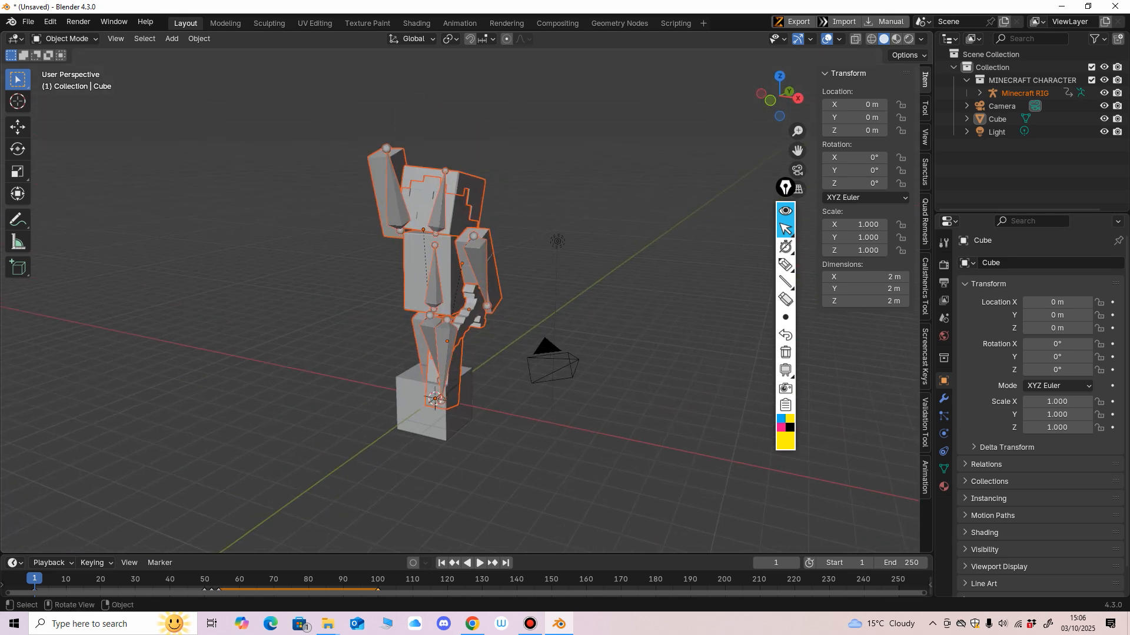
Display the character in Material Preview shading and play its animation briefly.
{"action": "left_click", "coordinate": [896, 39]}
{"action": "mouse_move", "coordinate": [636, 247]}
{"action": "middle_mouse_down"}
{"action": "mouse_move", "coordinate": [529, 250]}
{"action": "mouse_move", "coordinate": [621, 253]}
{"action": "mouse_move", "coordinate": [635, 238]}
{"action": "middle_mouse_up"}
{"action": "key", "text": "space"}
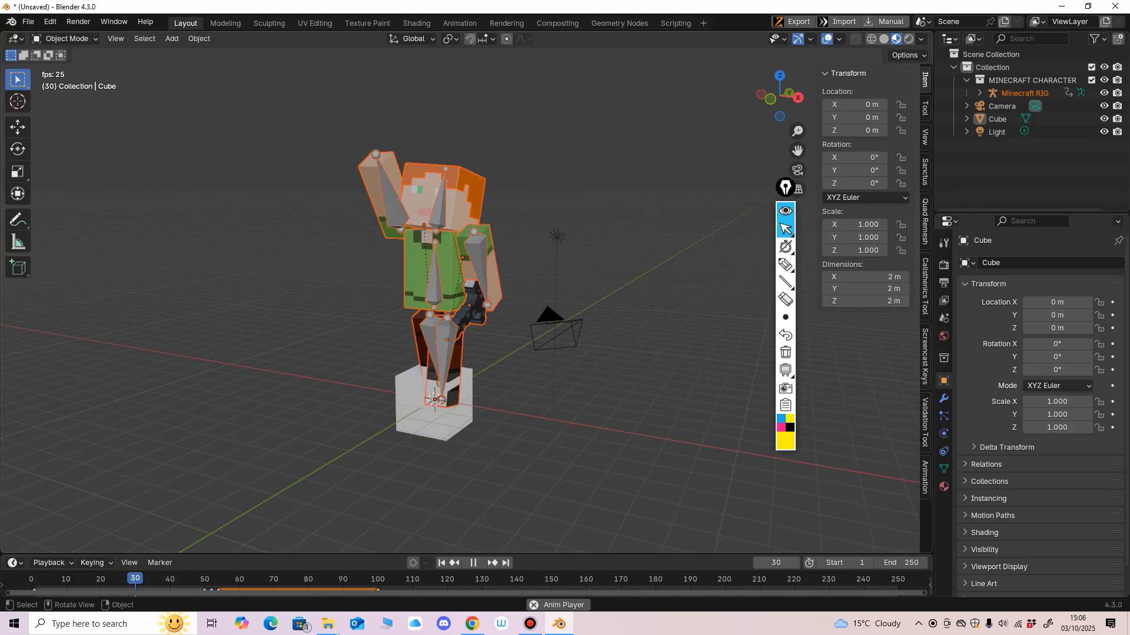
{"action": "key", "text": "space"}
Set the animation's end frame to 99.
{"action": "left_click", "coordinate": [900, 563]}
{"action": "type", "text": "1"}
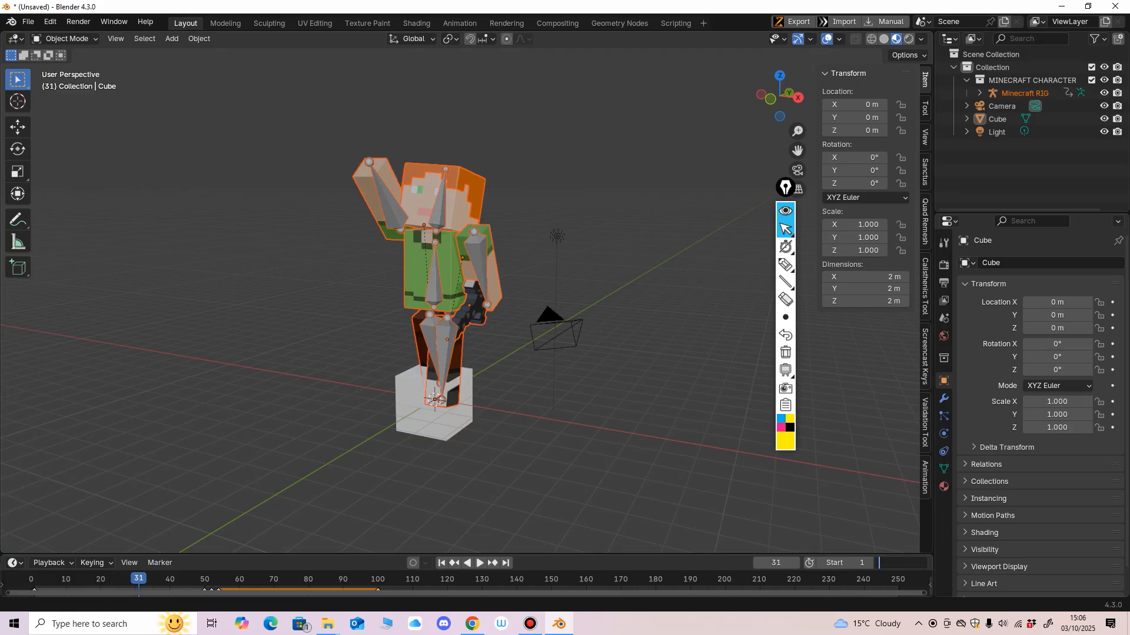
{"action": "type", "text": "99"}
{"action": "key", "text": "Return"}
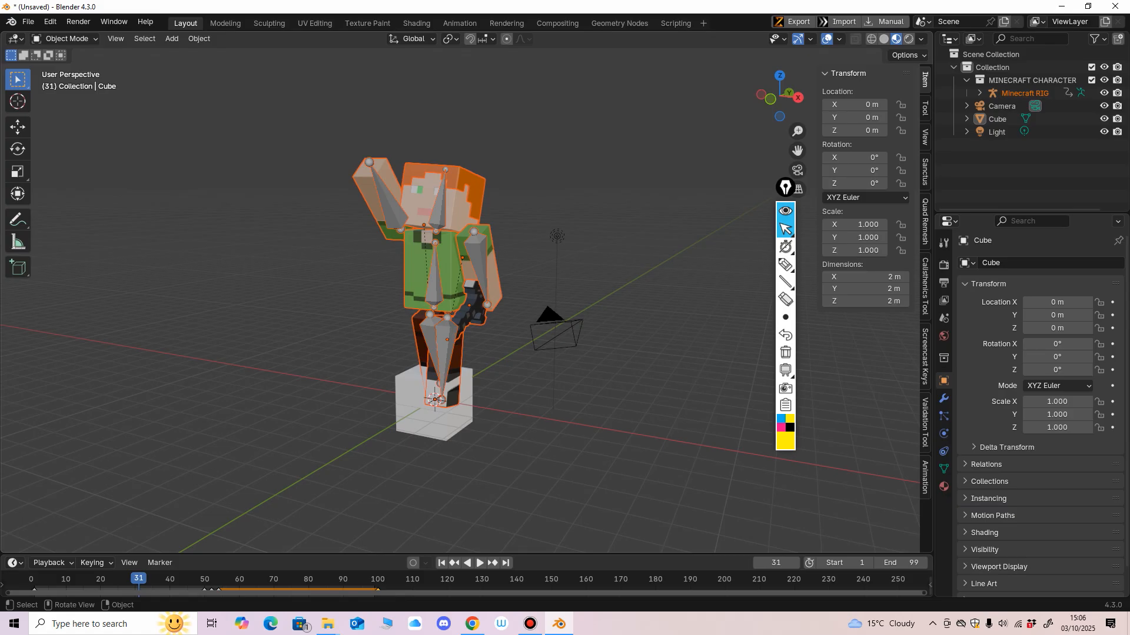
Switch to the Animation workspace, show the scene's render properties and shrink the Dope Sheet area to enlarge the viewports.
{"action": "middle_click_drag", "start_coordinate": [500, 353], "coordinate": [486, 386]}
{"action": "scroll", "coordinate": [489, 369], "scroll_direction": "up", "scroll_amount": 2}
{"action": "scroll", "coordinate": [489, 369], "scroll_direction": "down", "scroll_amount": 2}
{"action": "scroll", "coordinate": [452, 371], "scroll_direction": "up", "scroll_amount": 1}
{"action": "scroll", "coordinate": [482, 367], "scroll_direction": "down", "scroll_amount": 2}
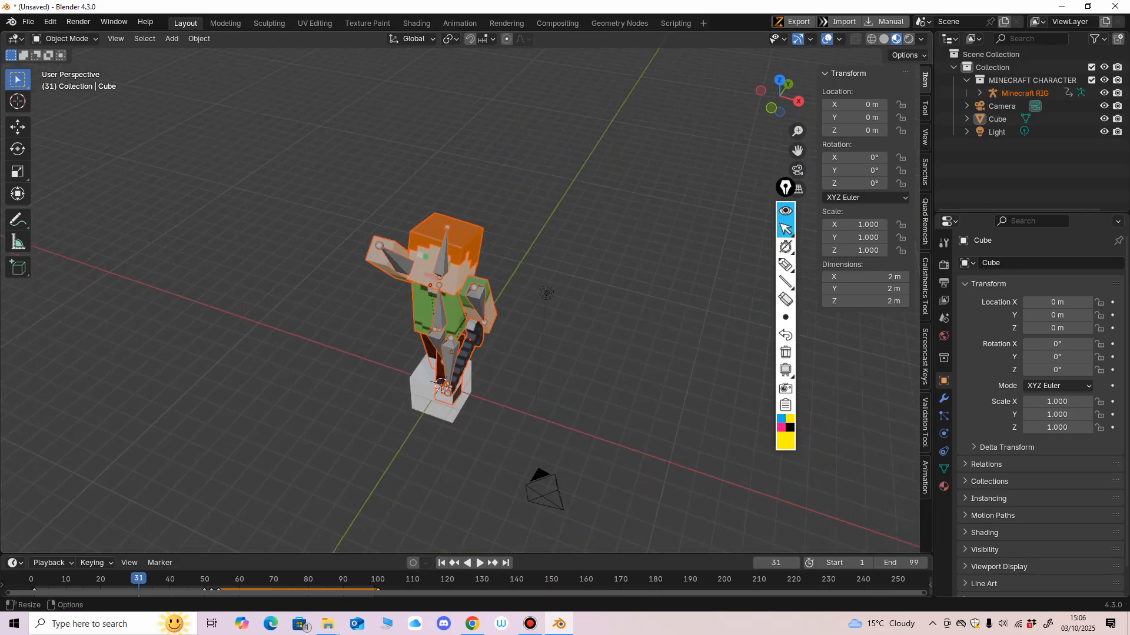
{"action": "left_click", "coordinate": [459, 23]}
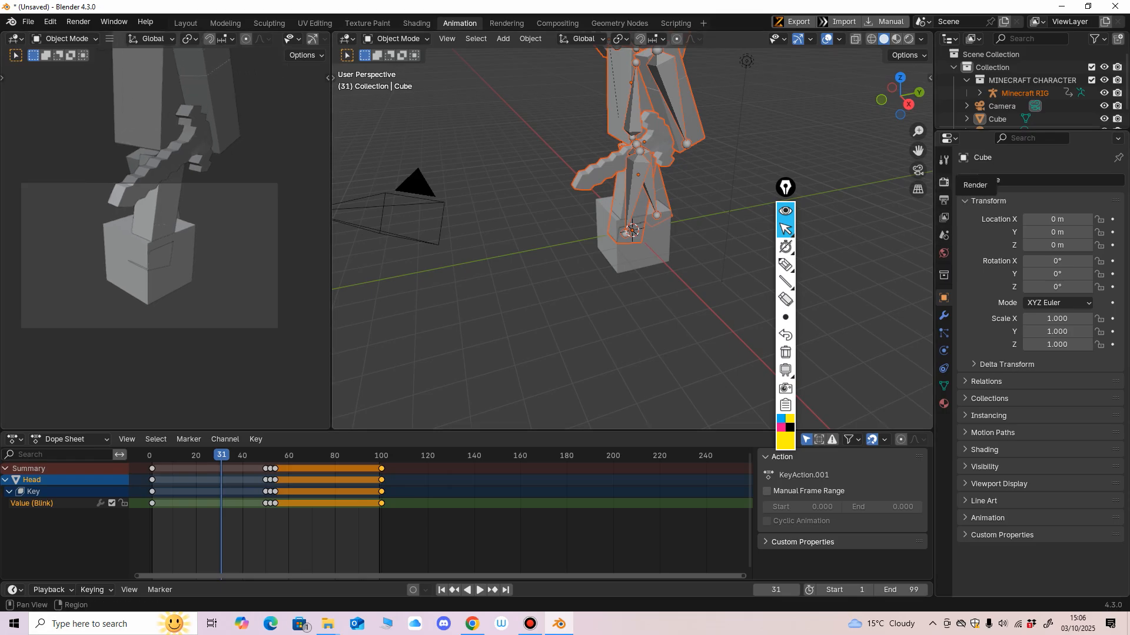
{"action": "left_click", "coordinate": [943, 181]}
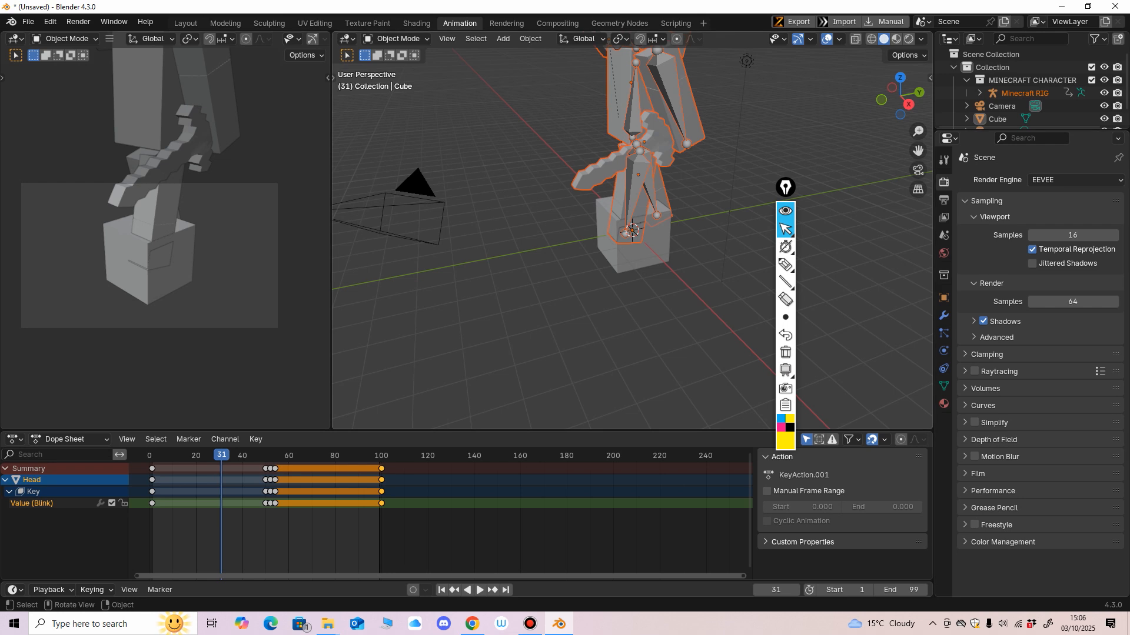
{"action": "middle_click_drag", "start_coordinate": [633, 235], "coordinate": [611, 291], "text": "shift"}
{"action": "left_click_drag", "start_coordinate": [530, 430], "coordinate": [530, 461]}
{"action": "scroll", "coordinate": [471, 517], "scroll_direction": "up", "scroll_amount": 5, "text": "ctrl"}
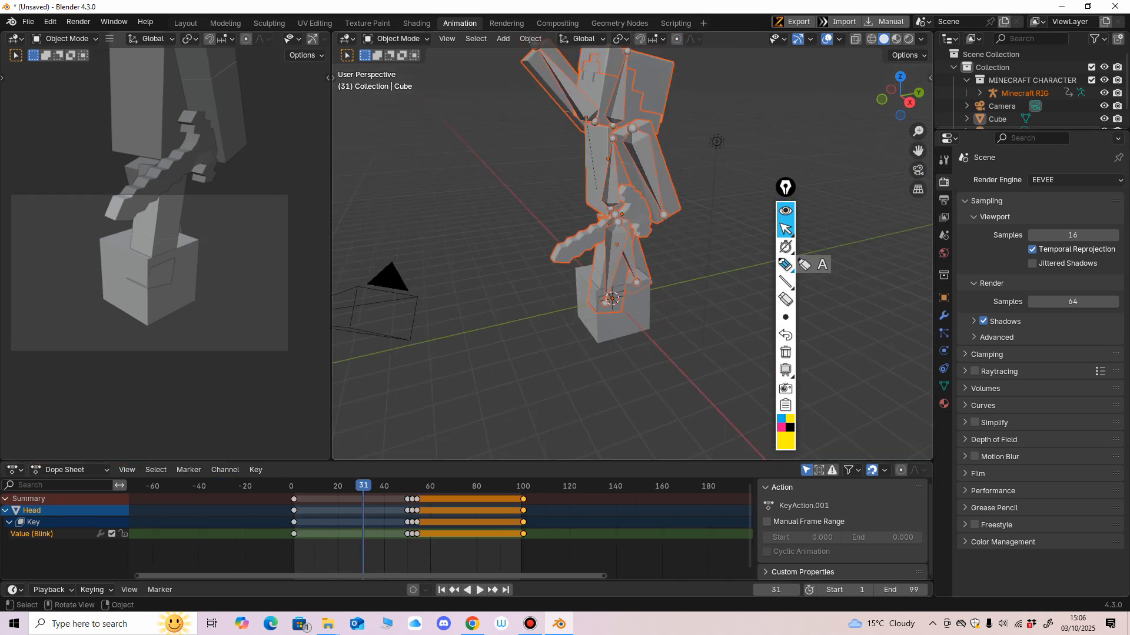
Circle the render properties icon in yellow with the annotation pen and erase the mark again.
{"action": "left_click", "coordinate": [786, 264]}
{"action": "mouse_move", "coordinate": [960, 176]}
{"action": "left_mouse_down"}
{"action": "mouse_move", "coordinate": [941, 166]}
{"action": "mouse_move", "coordinate": [918, 191]}
{"action": "left_mouse_up"}
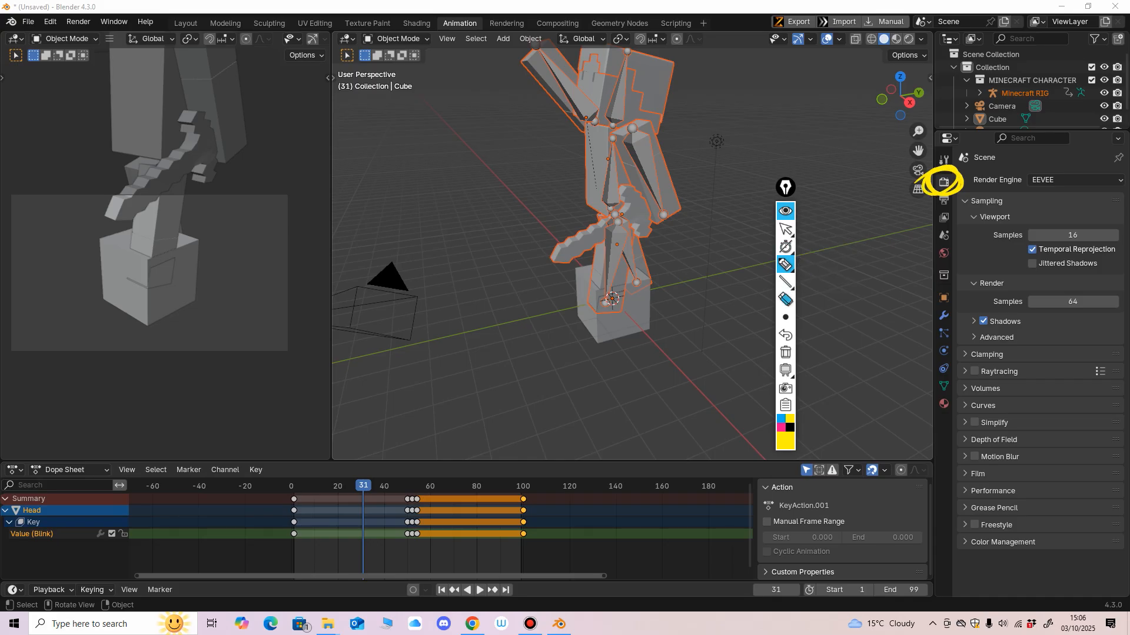
{"action": "left_click", "coordinate": [785, 299]}
{"action": "left_click", "coordinate": [928, 185]}
{"action": "left_click", "coordinate": [785, 228]}
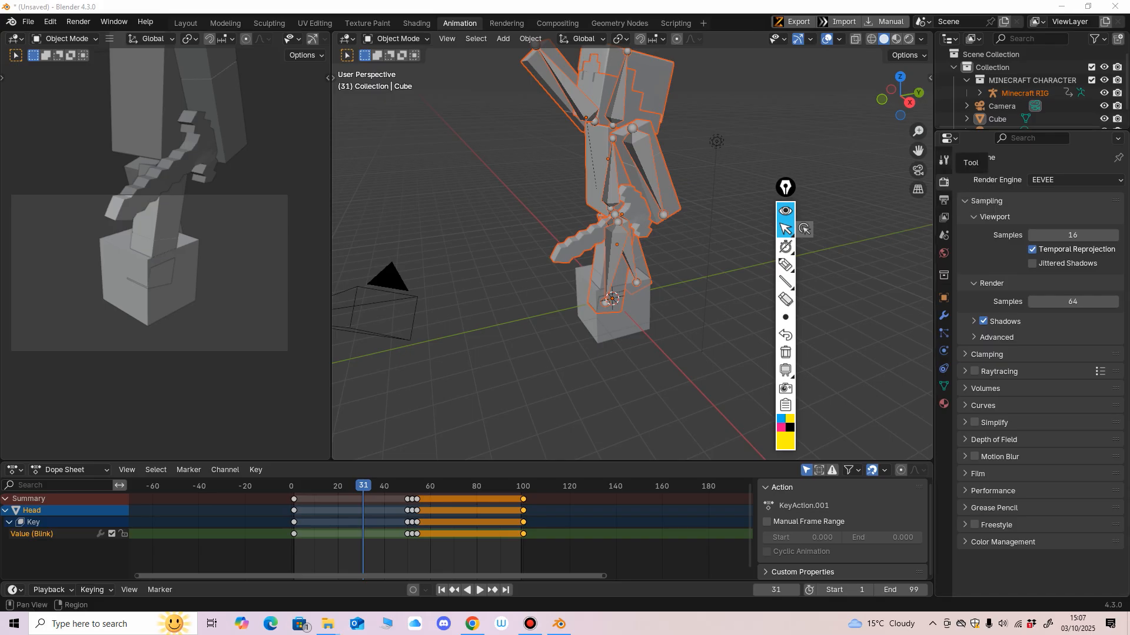
Set the render engine to Cycles and the device to GPU Compute.
{"action": "left_click", "coordinate": [948, 138]}
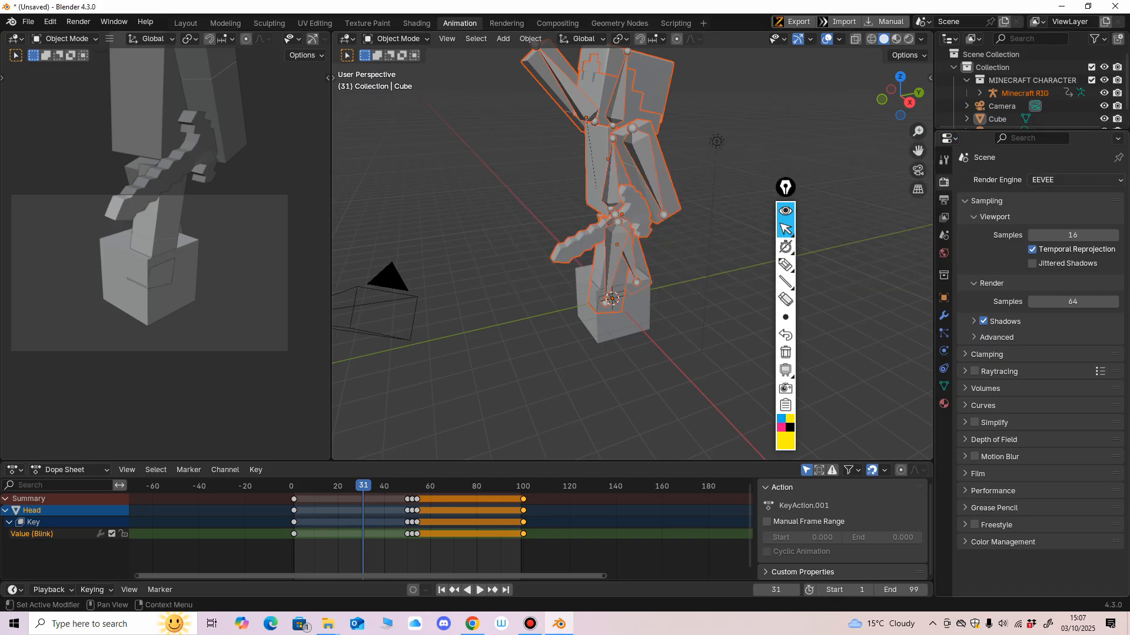
{"action": "left_click", "coordinate": [1075, 179]}
{"action": "left_click", "coordinate": [1047, 223]}
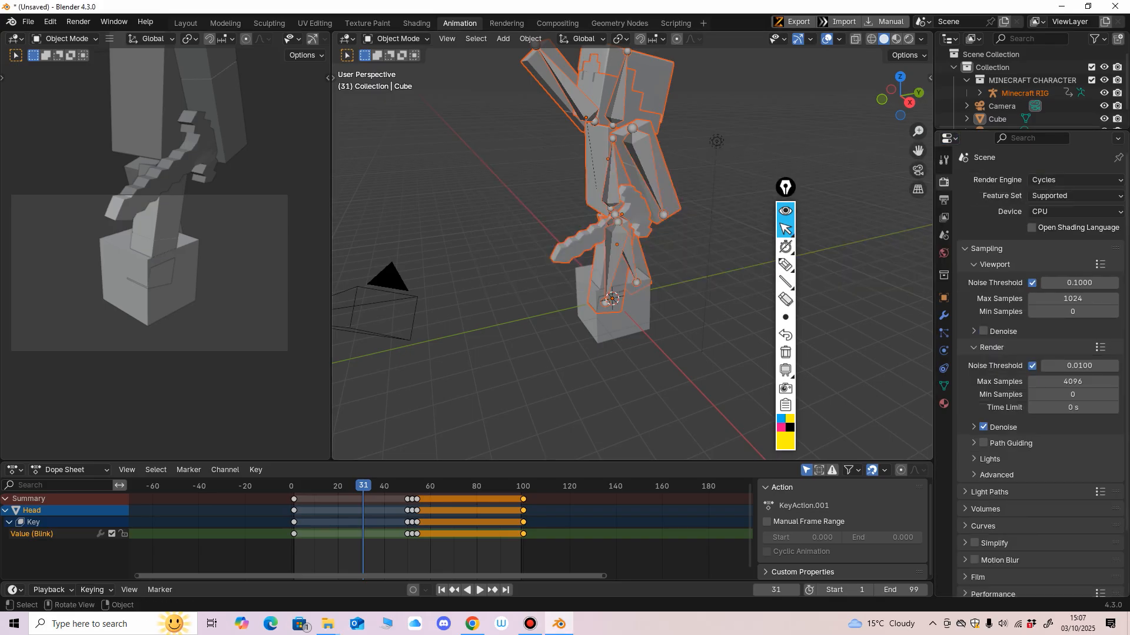
{"action": "left_click", "coordinate": [1075, 211]}
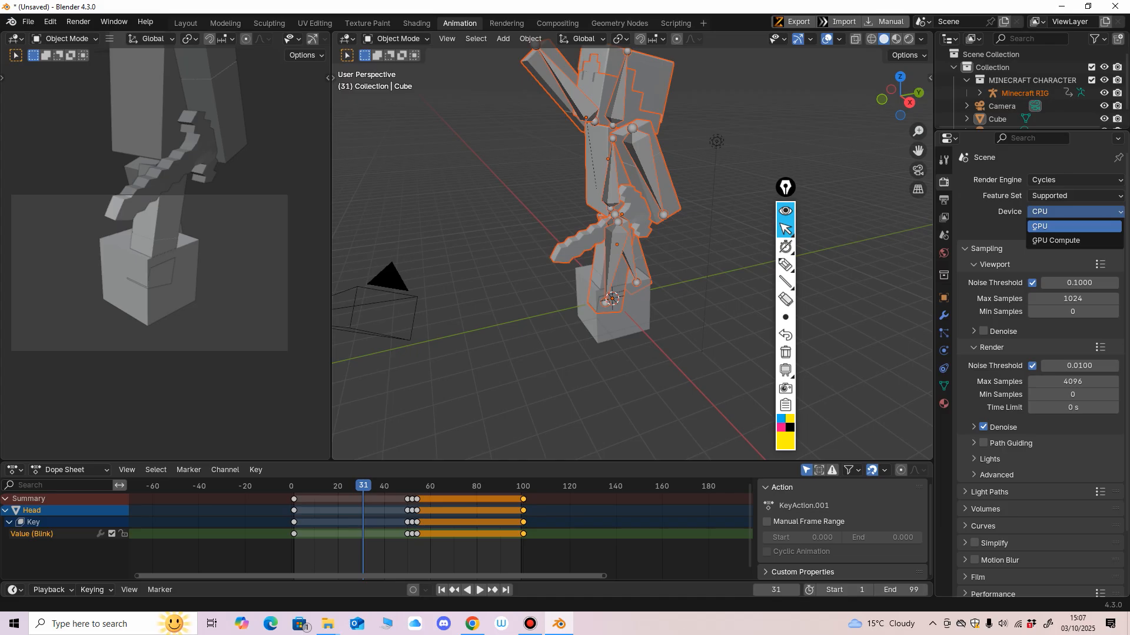
{"action": "left_click", "coordinate": [1059, 241]}
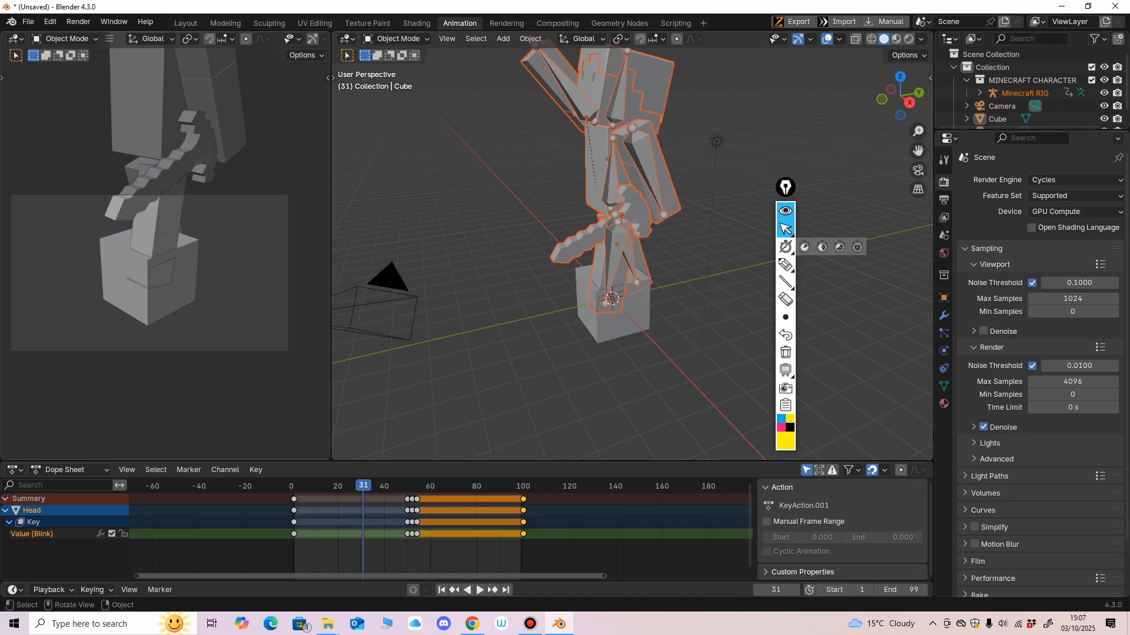
Open the System preferences to check the Cycles render devices.
{"action": "left_click", "coordinate": [50, 22]}
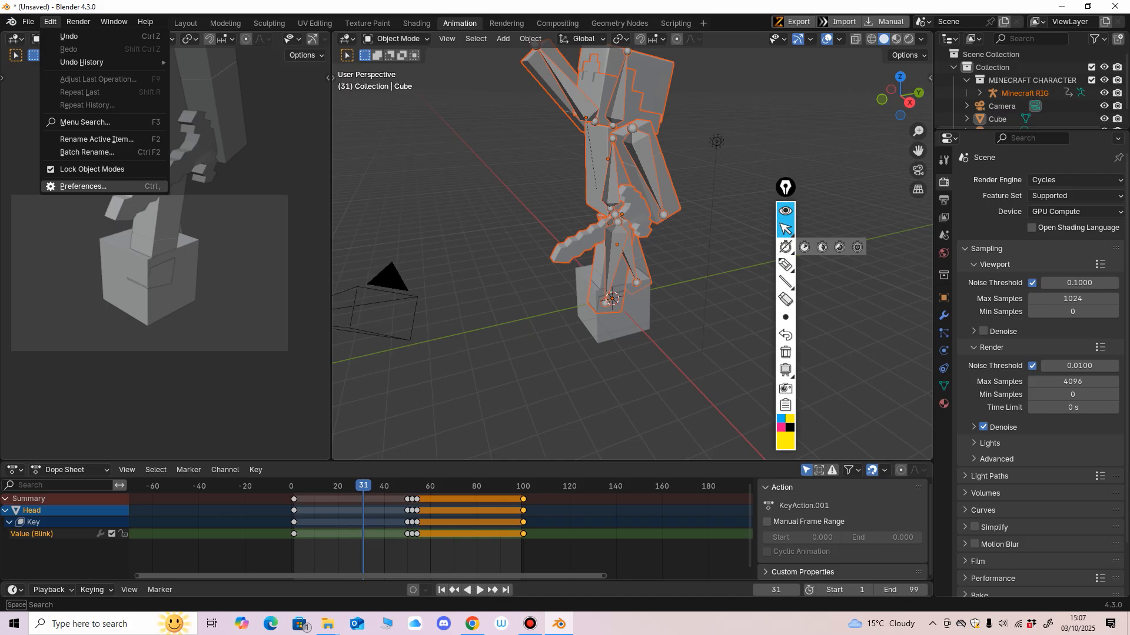
{"action": "left_click", "coordinate": [83, 186]}
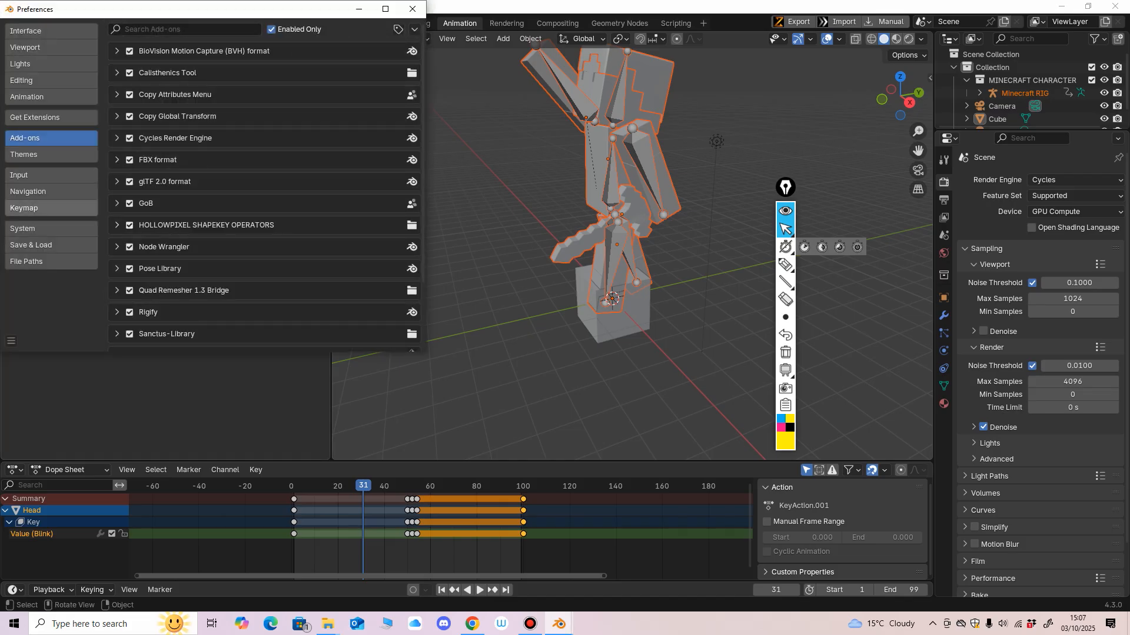
{"action": "left_click", "coordinate": [51, 228]}
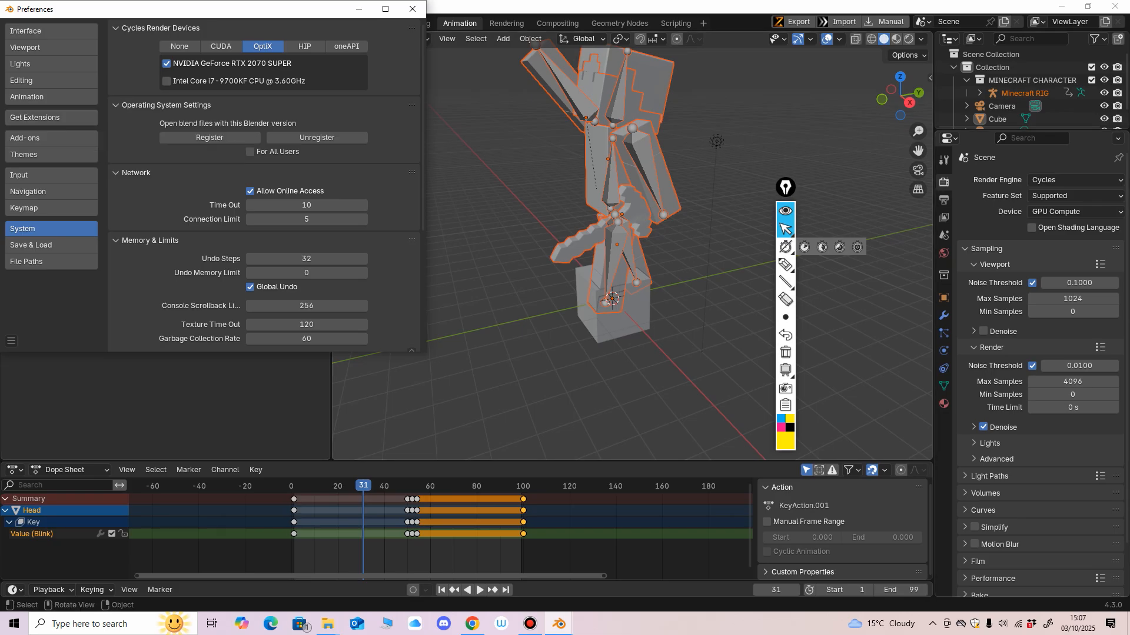
Switch the main 3D viewport to Material Preview shading and close the Preferences window.
{"action": "left_click", "coordinate": [1076, 212]}
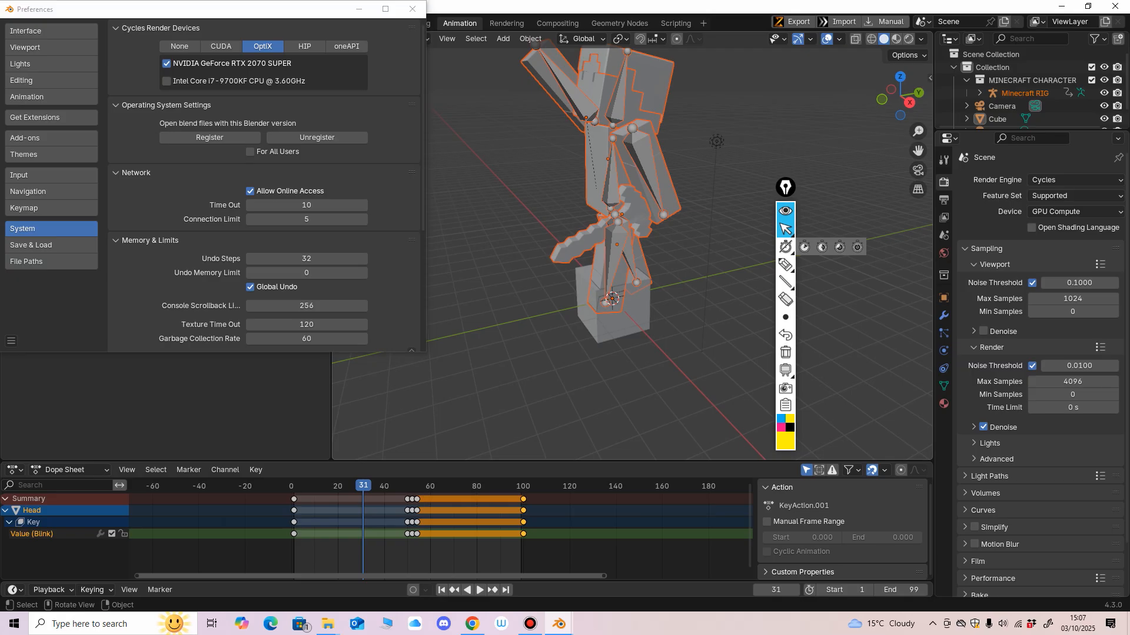
{"action": "scroll", "coordinate": [632, 246], "scroll_direction": "down", "scroll_amount": 1}
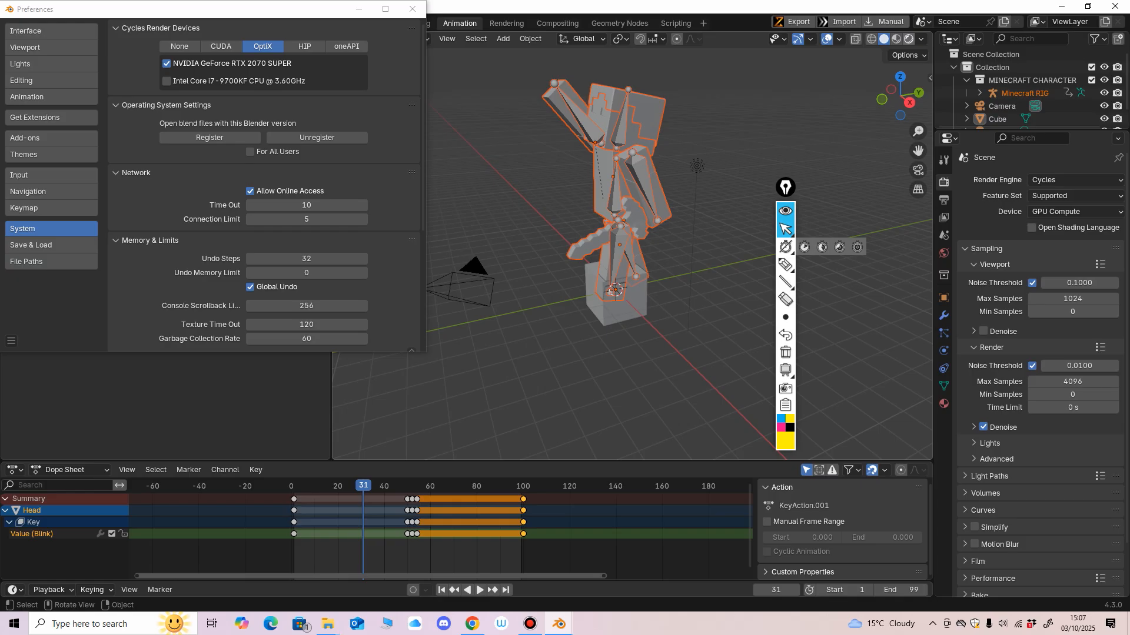
{"action": "left_click", "coordinate": [909, 38]}
{"action": "middle_click_drag", "start_coordinate": [706, 235], "coordinate": [672, 236]}
{"action": "left_click", "coordinate": [881, 39]}
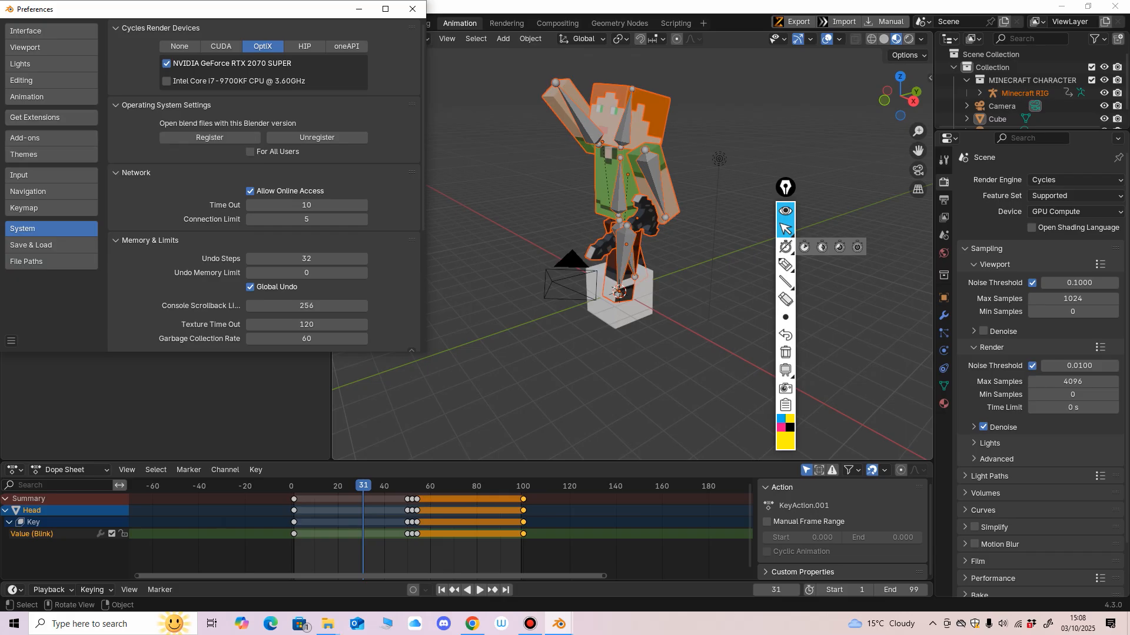
{"action": "left_click", "coordinate": [412, 9]}
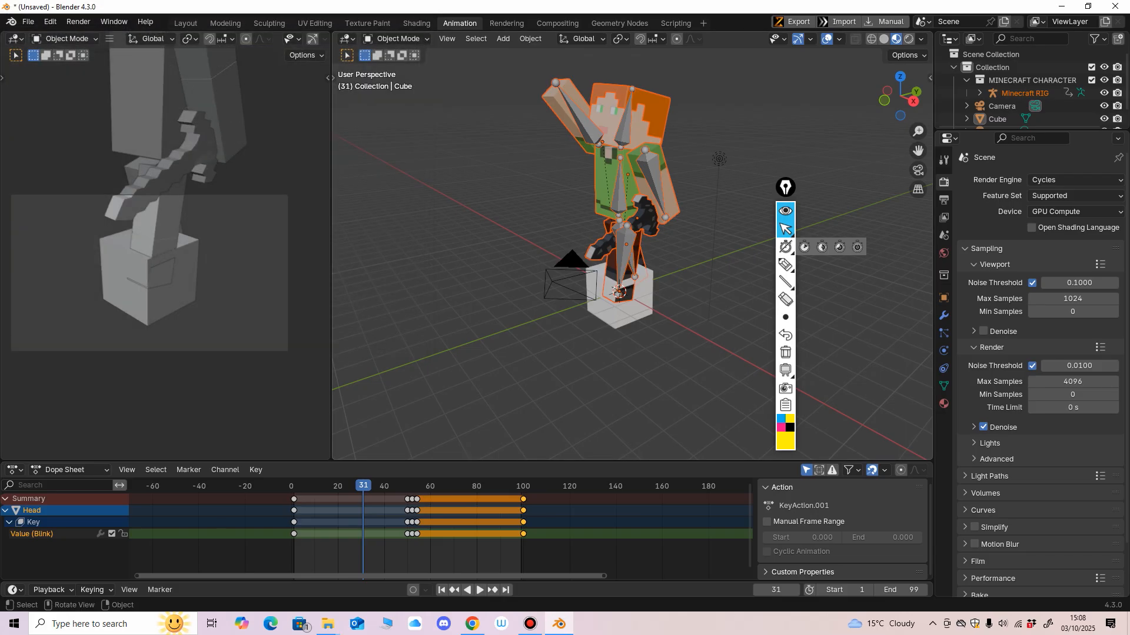
{"action": "middle_click_drag", "start_coordinate": [530, 223], "coordinate": [543, 223]}
{"action": "middle_click_drag", "start_coordinate": [558, 265], "coordinate": [537, 291], "text": "shift"}
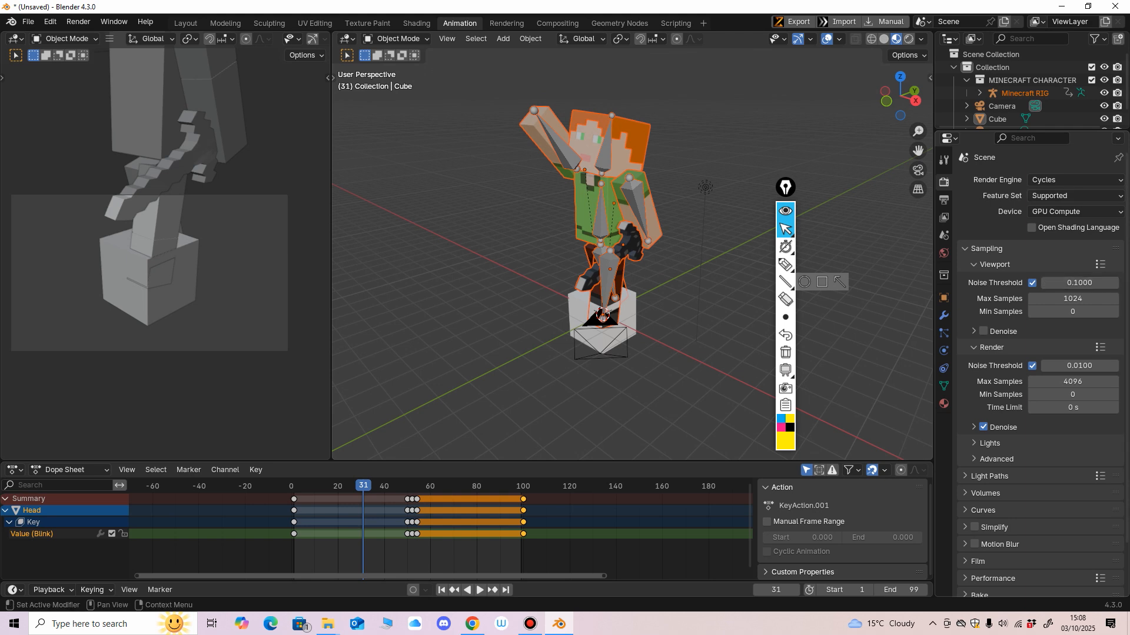
Circle the viewport Max Samples value in yellow with the annotation pen, erase the mark and return to the pointer.
{"action": "left_click", "coordinate": [785, 265]}
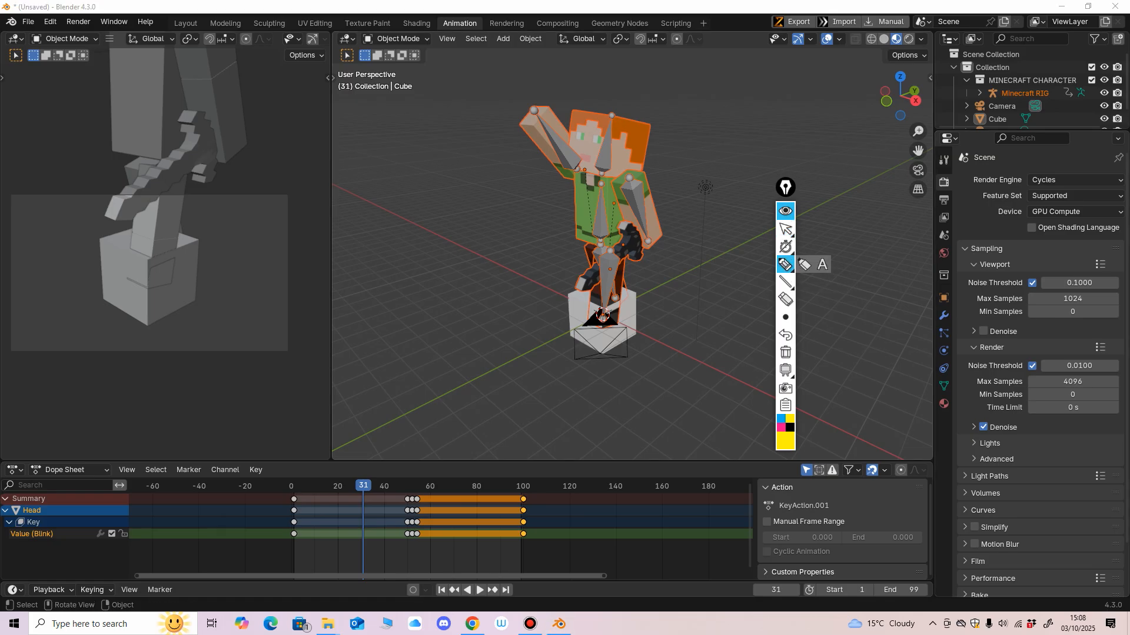
{"action": "mouse_move", "coordinate": [1084, 280]}
{"action": "left_mouse_down"}
{"action": "mouse_move", "coordinate": [1029, 294]}
{"action": "mouse_move", "coordinate": [1098, 297]}
{"action": "mouse_move", "coordinate": [1081, 279]}
{"action": "left_mouse_up"}
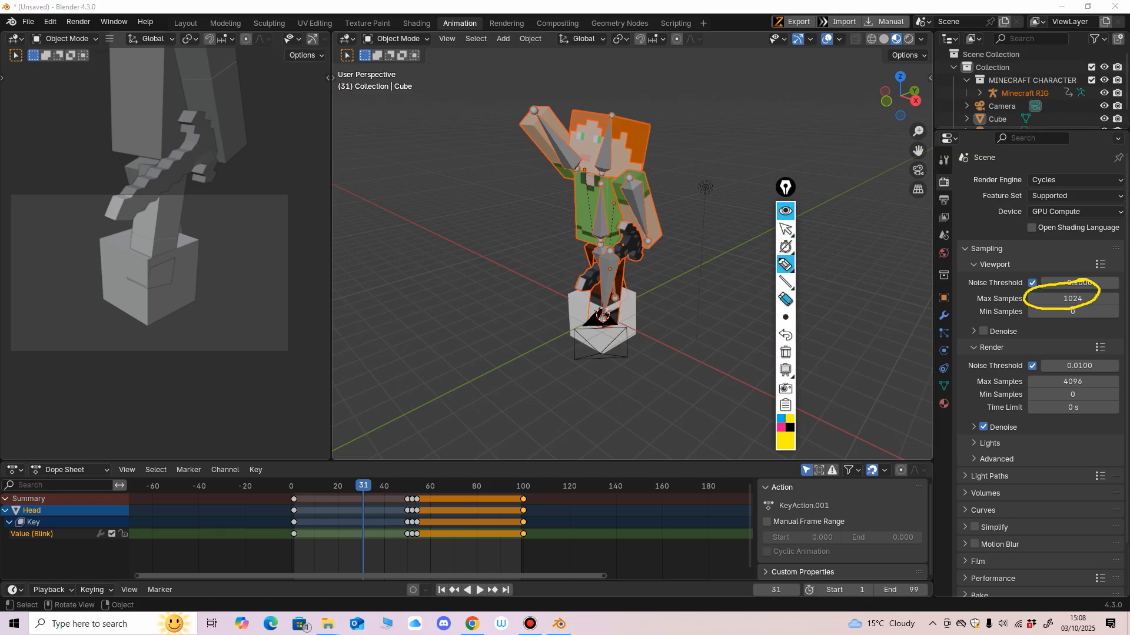
{"action": "left_click", "coordinate": [785, 300]}
{"action": "left_click", "coordinate": [1026, 299]}
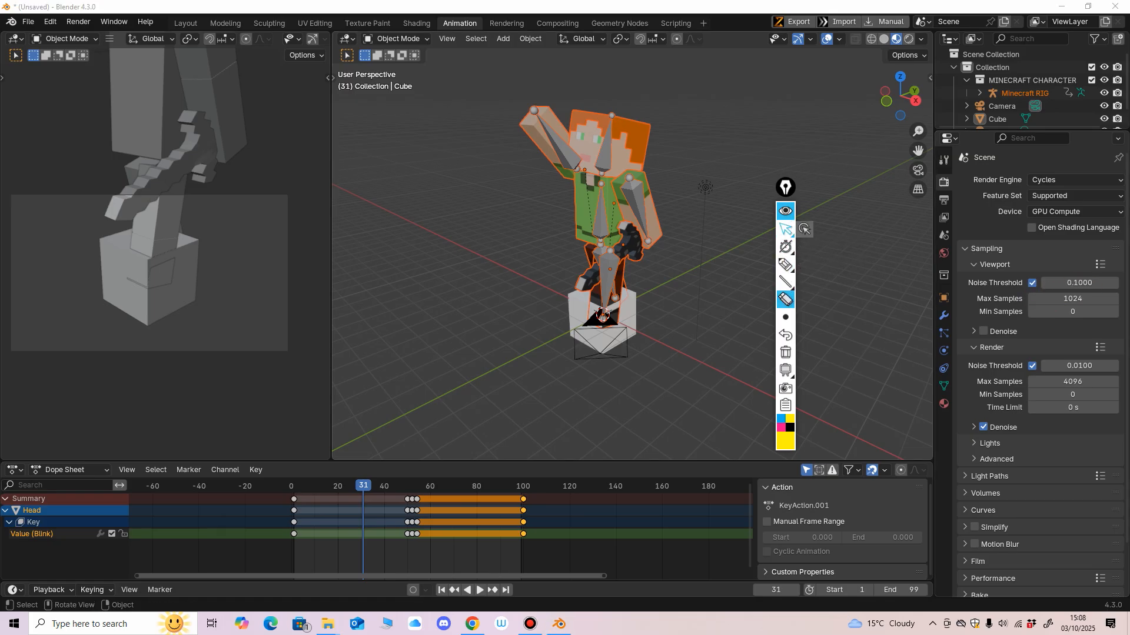
{"action": "left_click", "coordinate": [786, 229]}
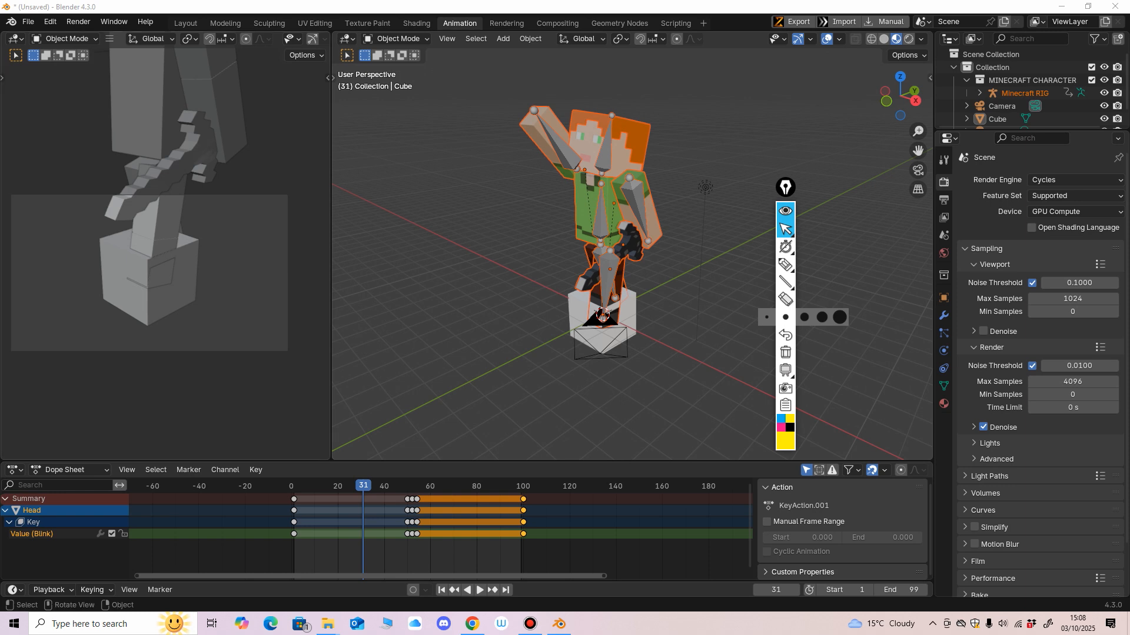
Enable denoising for the Cycles viewport sampling and review the remaining render settings.
{"action": "scroll", "coordinate": [1035, 235], "scroll_direction": "down", "scroll_amount": 1}
{"action": "left_click", "coordinate": [983, 305]}
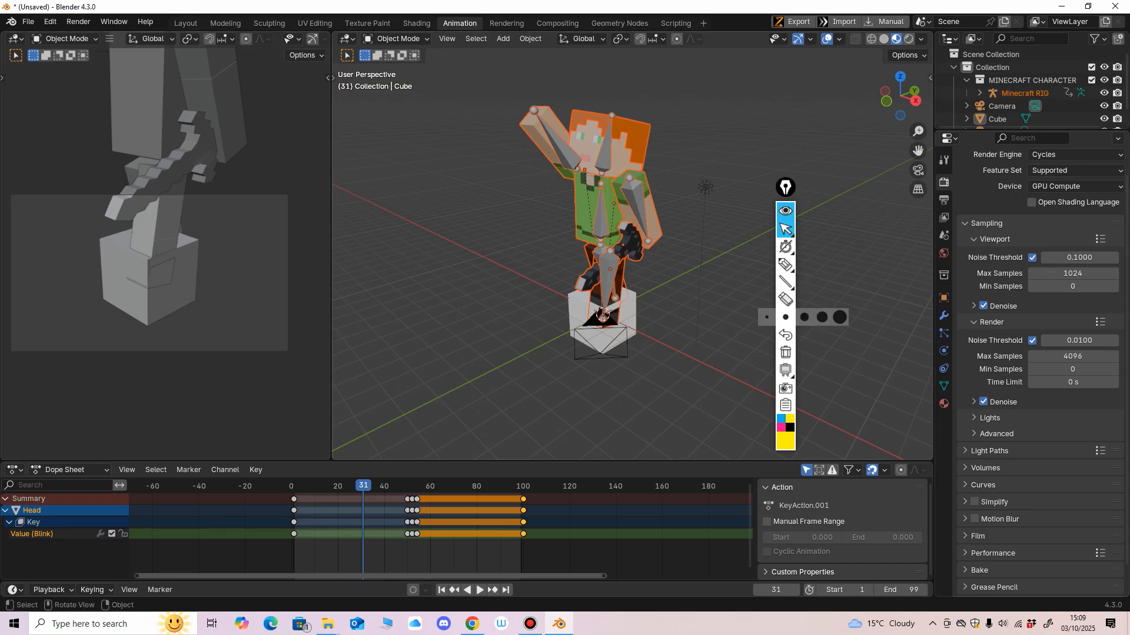
{"action": "scroll", "coordinate": [1071, 242], "scroll_direction": "down", "scroll_amount": 2}
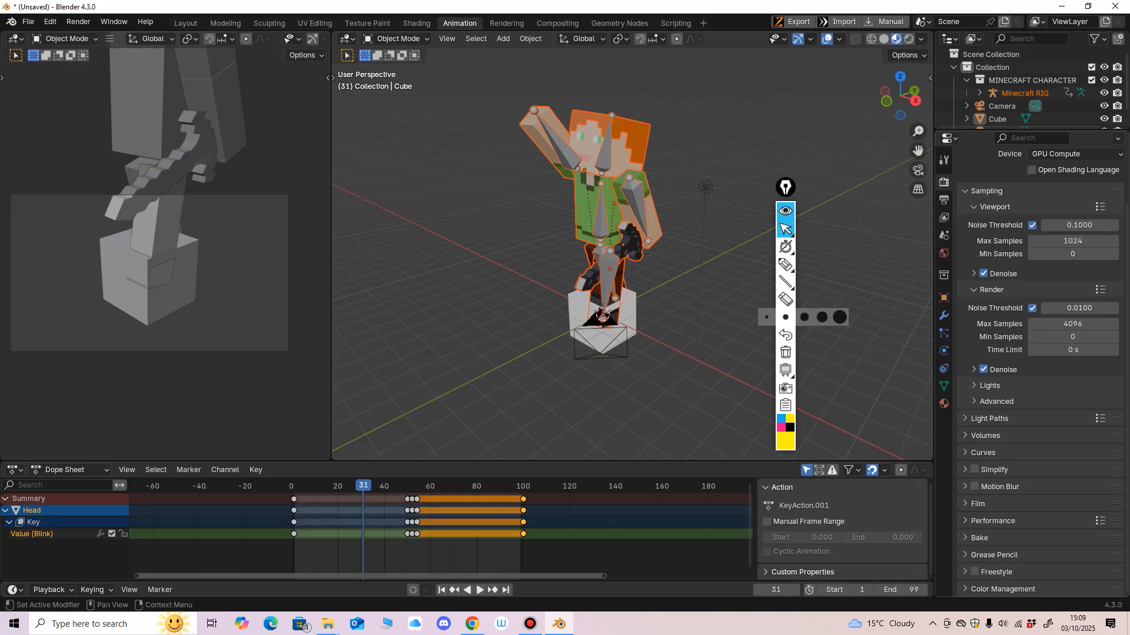
{"action": "scroll", "coordinate": [1041, 371], "scroll_direction": "up", "scroll_amount": 4}
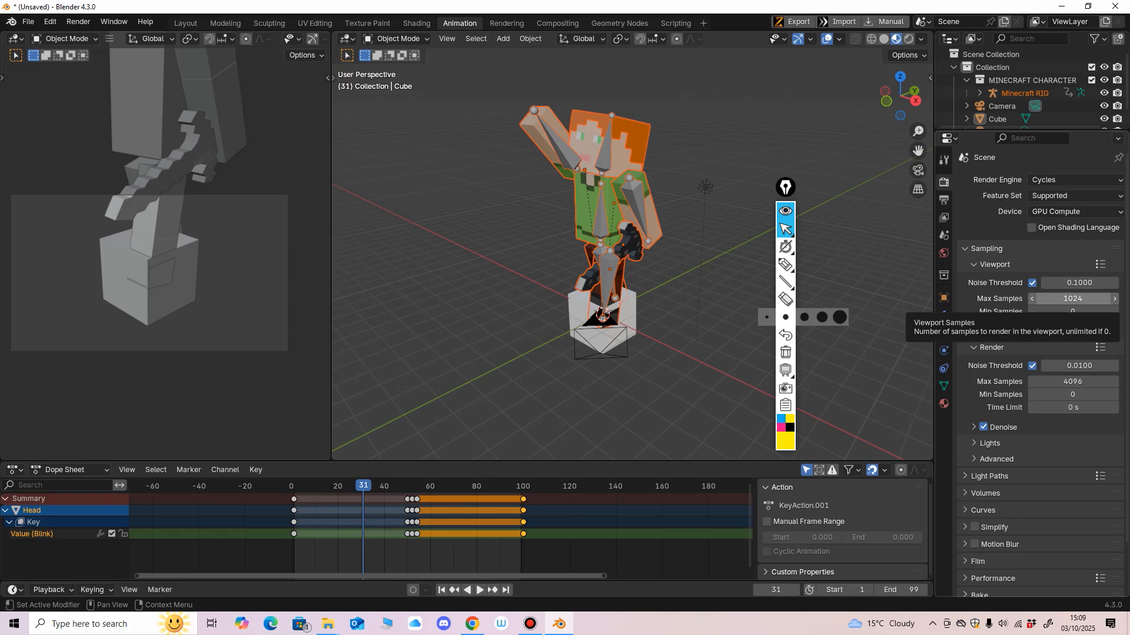
{"action": "scroll", "coordinate": [1042, 376], "scroll_direction": "down", "scroll_amount": 3}
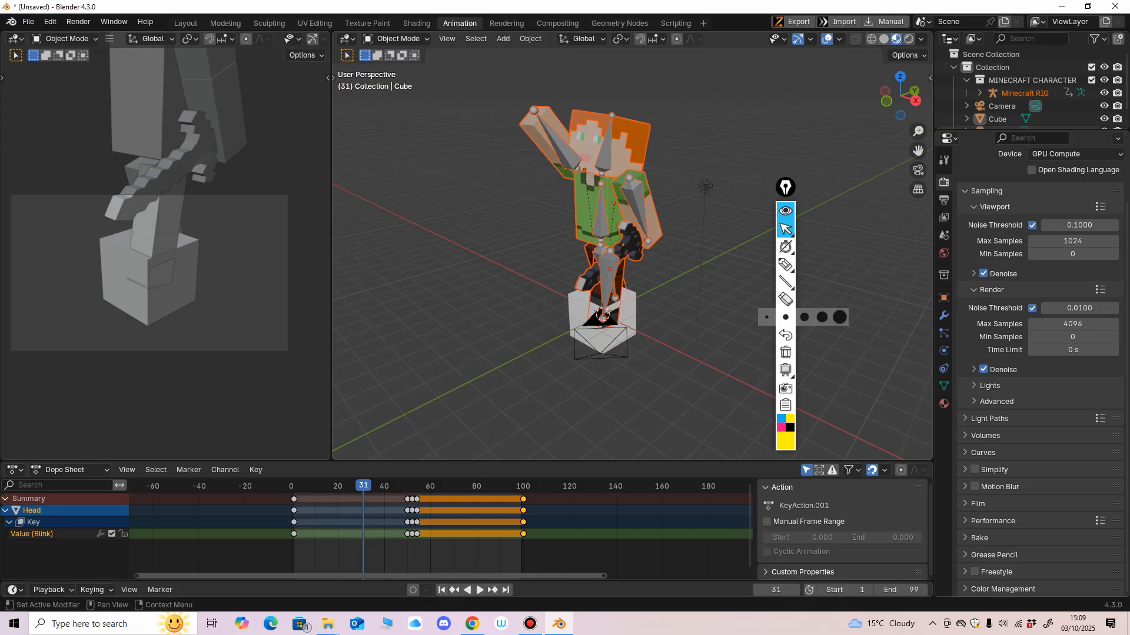
Set the output resolution to 1080 px wide by 1920 px high.
{"action": "left_click", "coordinate": [944, 200]}
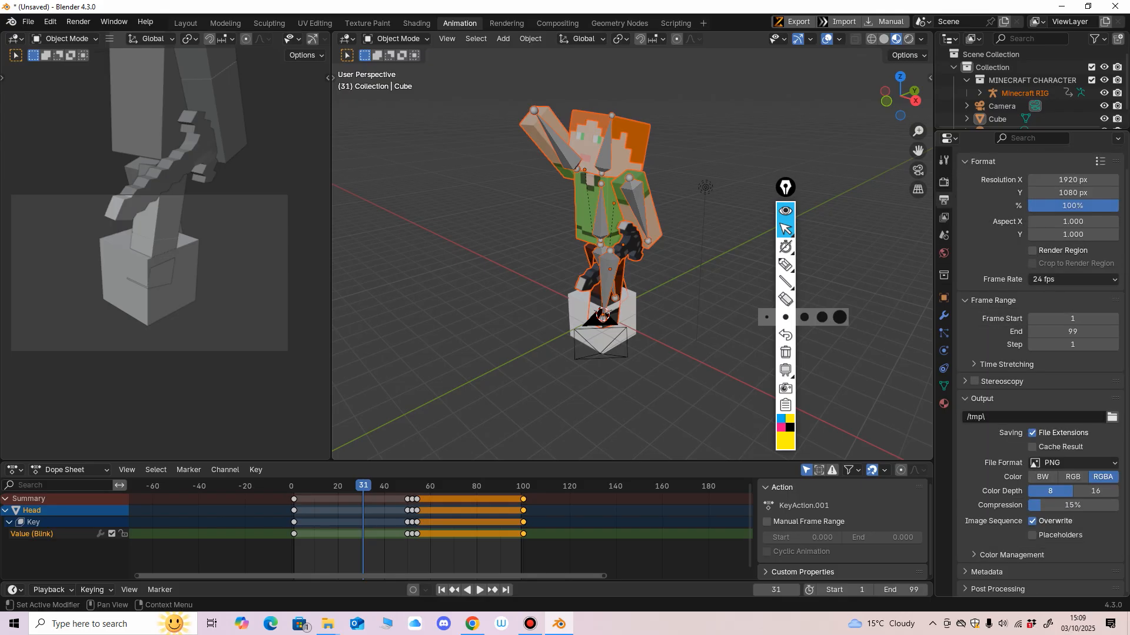
{"action": "left_click", "coordinate": [1073, 180]}
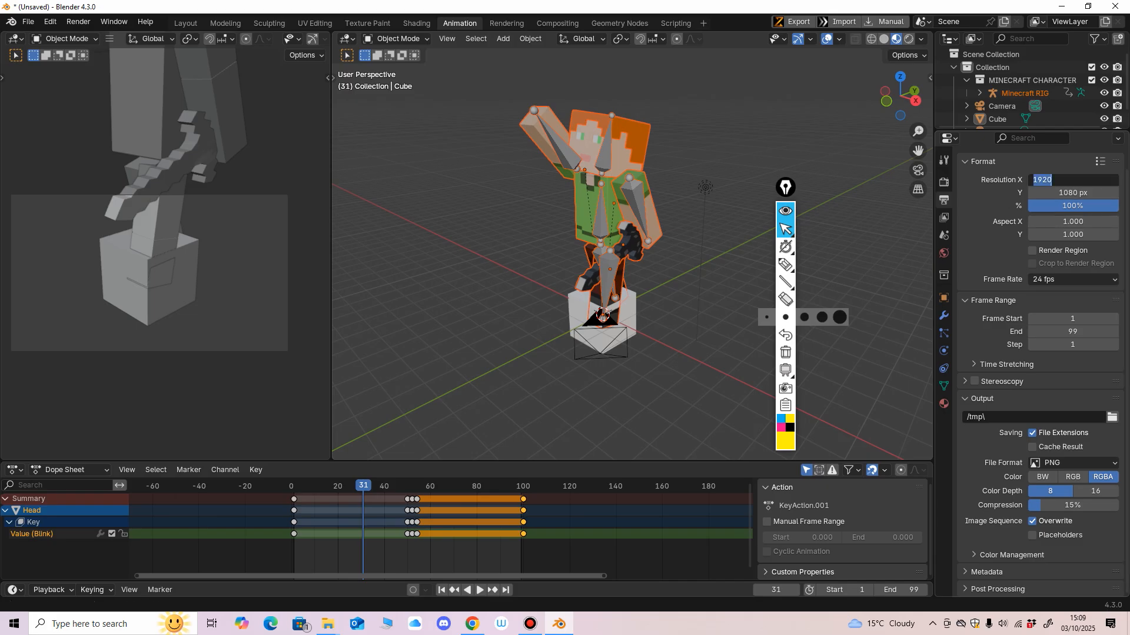
{"action": "type", "text": "1080"}
{"action": "key", "text": "Tab"}
{"action": "type", "text": "1"}
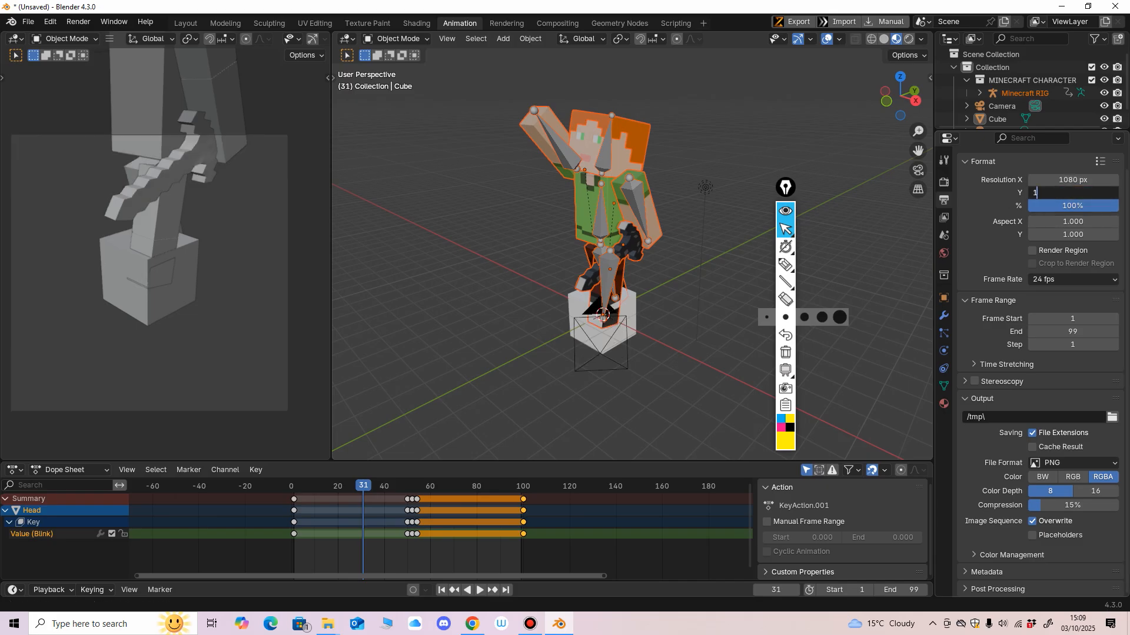
{"action": "type", "text": "920"}
{"action": "key", "text": "Return"}
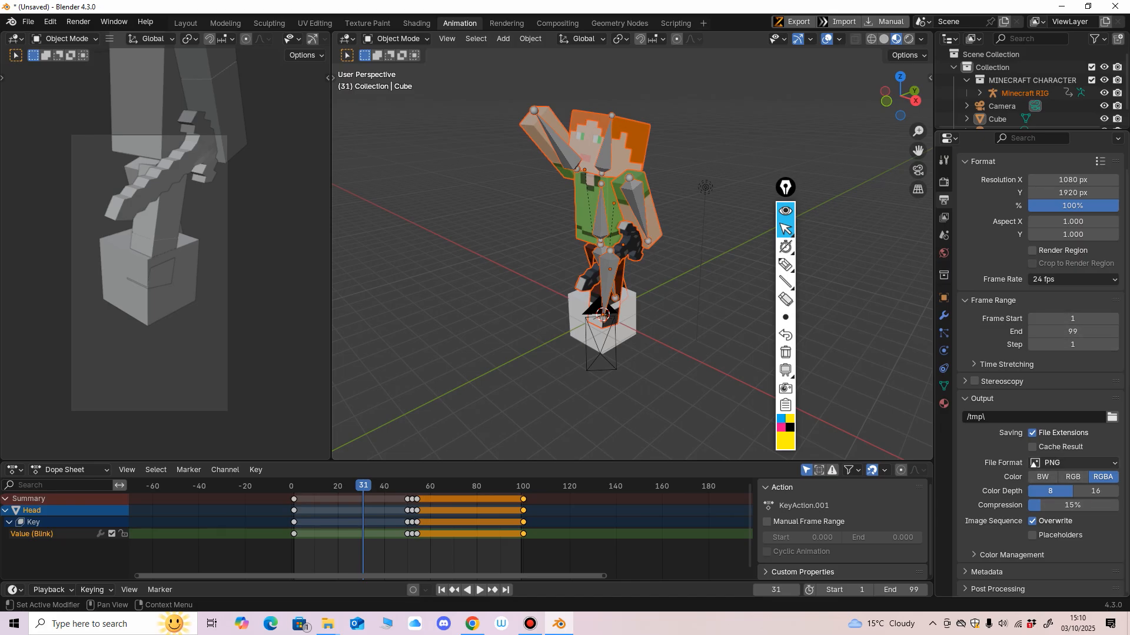
{"action": "left_click", "coordinate": [1053, 463]}
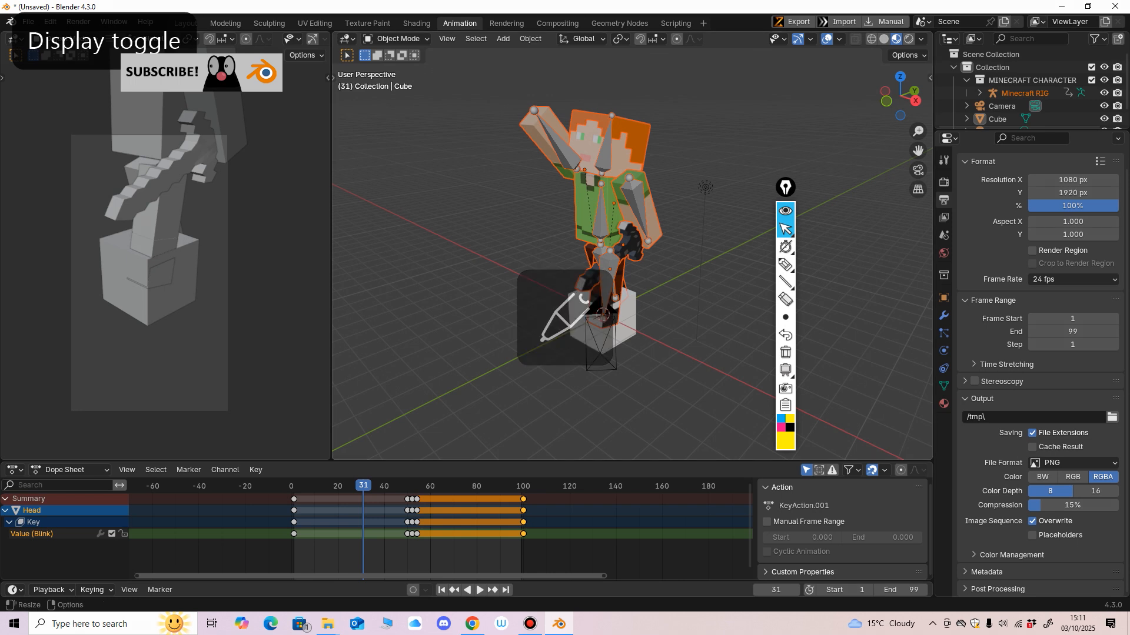
Widen the main 3D viewport, select the scene camera and switch to the top orthographic view.
{"action": "left_click_drag", "start_coordinate": [331, 247], "coordinate": [307, 247]}
{"action": "mouse_move", "coordinate": [618, 265]}
{"action": "middle_mouse_down"}
{"action": "mouse_move", "coordinate": [676, 265]}
{"action": "mouse_move", "coordinate": [677, 282]}
{"action": "middle_mouse_up"}
{"action": "mouse_move", "coordinate": [676, 283]}
{"action": "middle_mouse_down"}
{"action": "mouse_move", "coordinate": [609, 279]}
{"action": "mouse_move", "coordinate": [609, 311]}
{"action": "mouse_move", "coordinate": [588, 303]}
{"action": "mouse_move", "coordinate": [641, 312]}
{"action": "mouse_move", "coordinate": [641, 365]}
{"action": "middle_mouse_up"}
{"action": "left_click", "coordinate": [563, 301]}
{"action": "key", "text": "KP_7"}
{"action": "middle_click_drag", "start_coordinate": [618, 282], "coordinate": [576, 227], "text": "shift"}
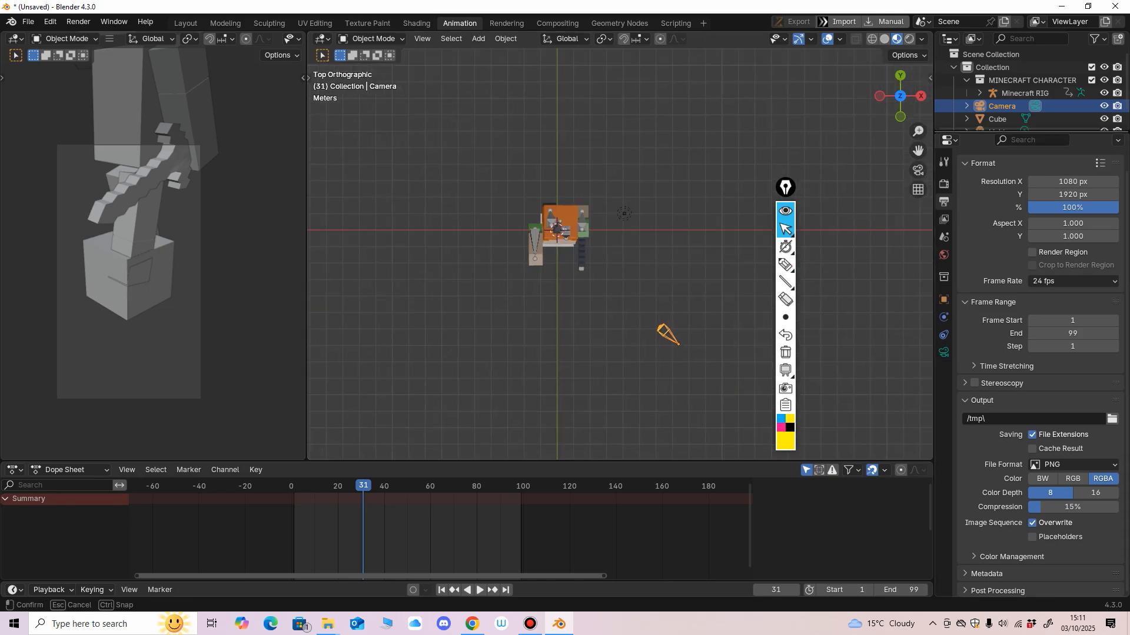
Enlarge the Outliner and show the main viewport's transform sidebar, narrowed to save space, together with its toolbar.
{"action": "left_click_drag", "start_coordinate": [1030, 130], "coordinate": [1030, 233]}
{"action": "middle_click_drag", "start_coordinate": [706, 294], "coordinate": [621, 233], "text": "shift"}
{"action": "middle_click_drag", "start_coordinate": [621, 233], "coordinate": [621, 185], "text": "ctrl"}
{"action": "key", "text": "n"}
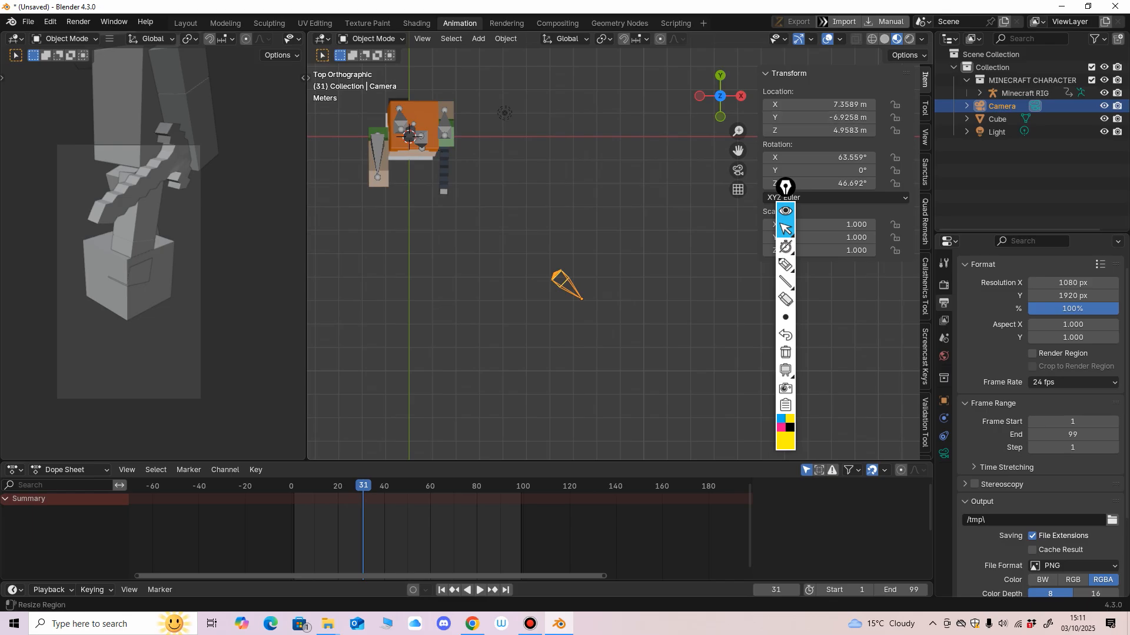
{"action": "left_click_drag", "start_coordinate": [758, 121], "coordinate": [810, 121]}
{"action": "key", "text": "t"}
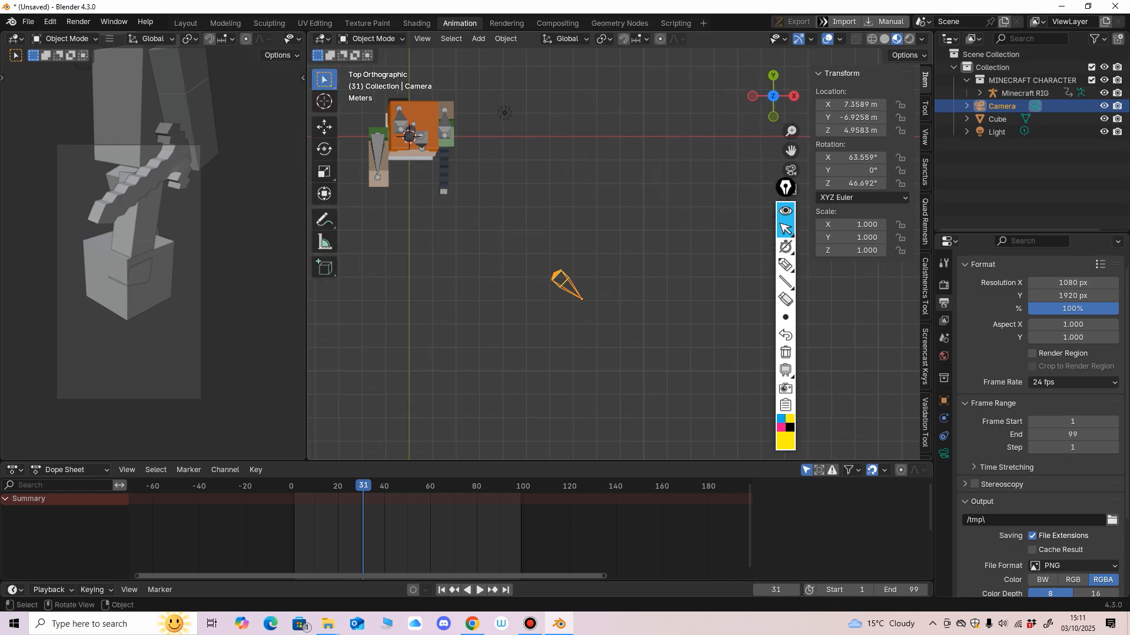
Move the camera to about 0.56 m on X and rotate it to about 3.2° on Z to face the character.
{"action": "middle_click_drag", "start_coordinate": [559, 294], "coordinate": [565, 341]}
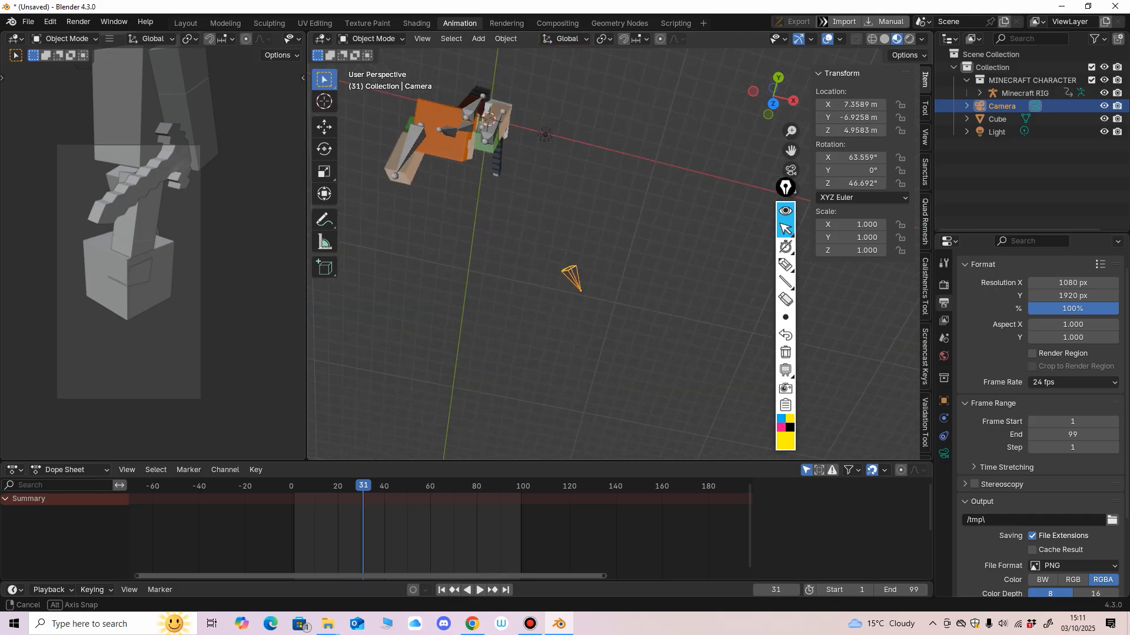
{"action": "key", "text": "KP_7"}
{"action": "middle_click_drag", "start_coordinate": [559, 294], "coordinate": [577, 307], "text": "shift"}
{"action": "scroll", "coordinate": [577, 308], "scroll_direction": "down", "scroll_amount": 1}
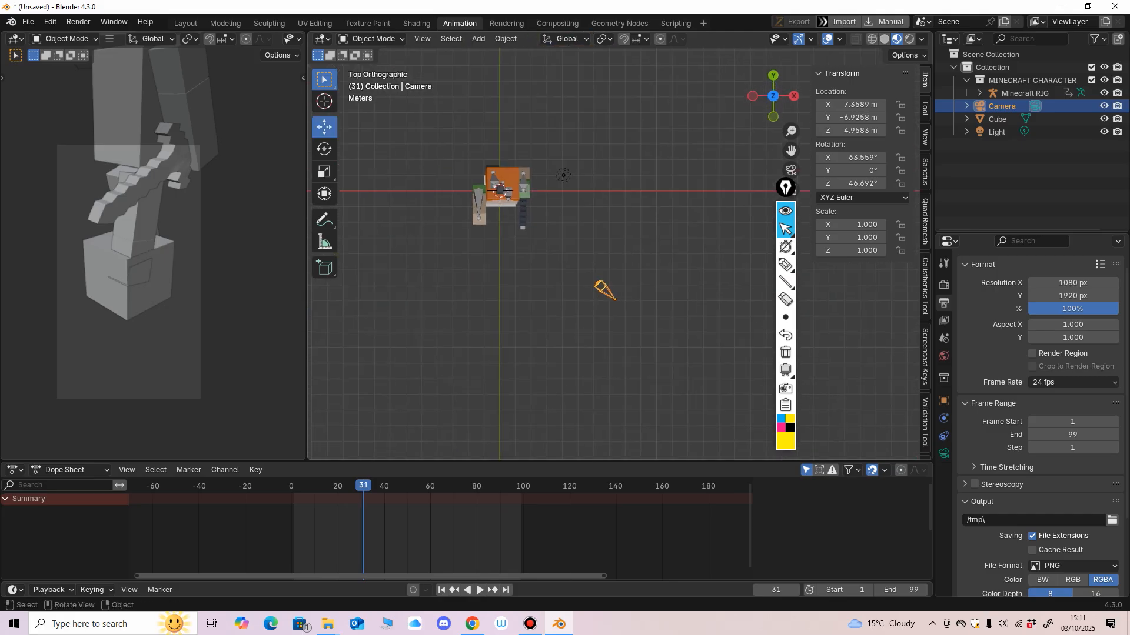
{"action": "left_click", "coordinate": [324, 127]}
{"action": "left_click_drag", "start_coordinate": [669, 300], "coordinate": [553, 300]}
{"action": "left_click", "coordinate": [324, 148]}
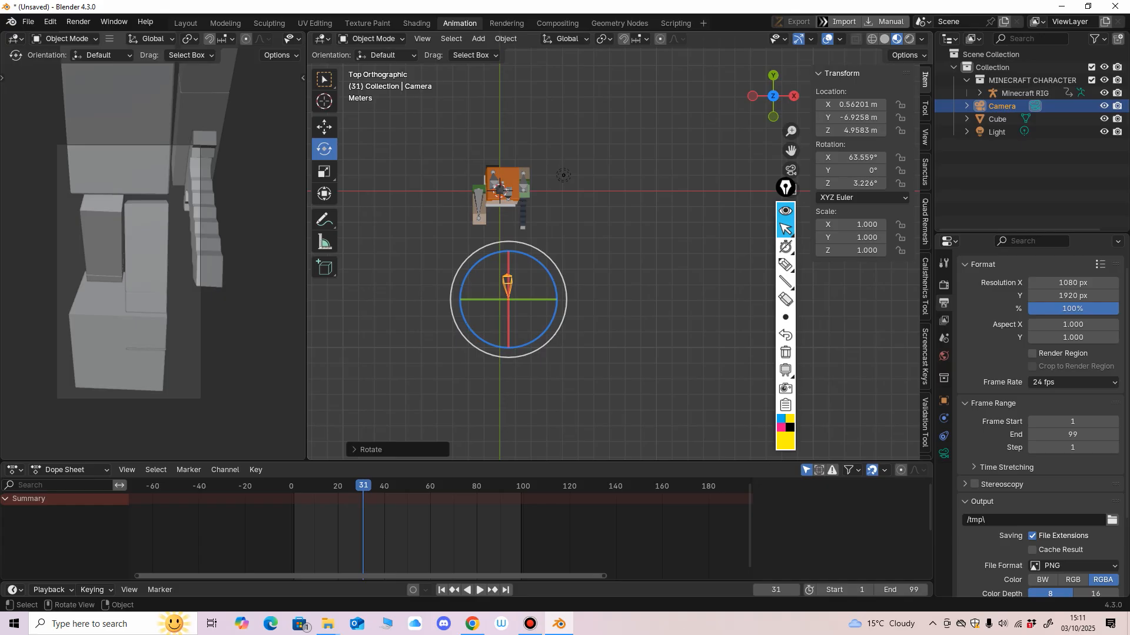
Move the camera back to about -13.12 m on Y and raise it to about 9.88 m on Z to frame the whole character.
{"action": "mouse_move", "coordinate": [563, 175]}
{"action": "middle_mouse_down"}
{"action": "mouse_move", "coordinate": [636, 214]}
{"action": "mouse_move", "coordinate": [595, 220]}
{"action": "mouse_move", "coordinate": [569, 206]}
{"action": "mouse_move", "coordinate": [571, 192]}
{"action": "middle_mouse_up"}
{"action": "left_click", "coordinate": [324, 127]}
{"action": "middle_click_drag", "start_coordinate": [664, 300], "coordinate": [582, 238]}
{"action": "left_click_drag", "start_coordinate": [582, 237], "coordinate": [453, 133]}
{"action": "middle_click_drag", "start_coordinate": [547, 194], "coordinate": [503, 201]}
{"action": "middle_click_drag", "start_coordinate": [503, 201], "coordinate": [526, 362], "text": "shift"}
{"action": "middle_click_drag", "start_coordinate": [527, 362], "coordinate": [580, 420], "text": "shift"}
{"action": "middle_click_drag", "start_coordinate": [559, 253], "coordinate": [463, 142], "text": "alt"}
{"action": "scroll", "coordinate": [570, 288], "scroll_direction": "up", "scroll_amount": 3}
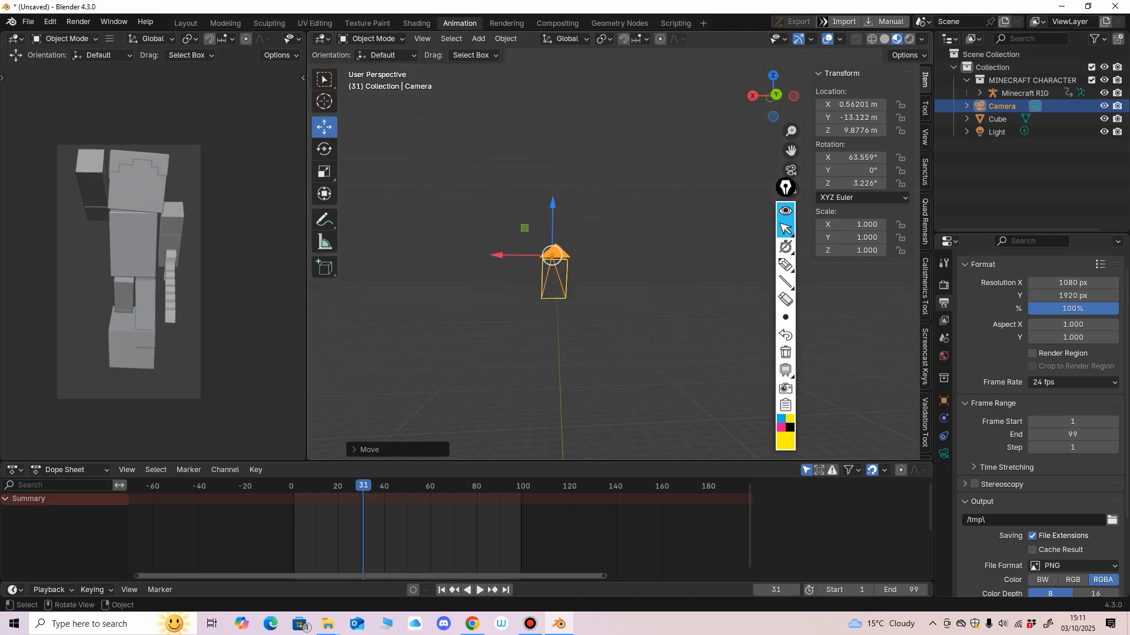
Add a second camera at the world origin, raise it, and undo both the move and the addition.
{"action": "left_click", "coordinate": [478, 38]}
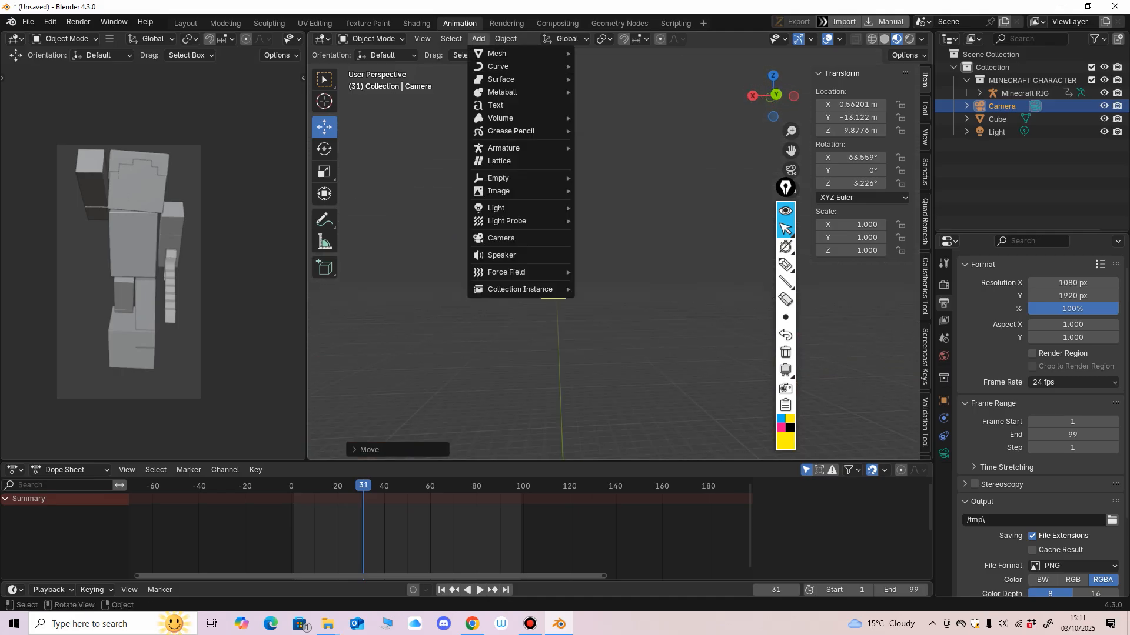
{"action": "left_click", "coordinate": [501, 238]}
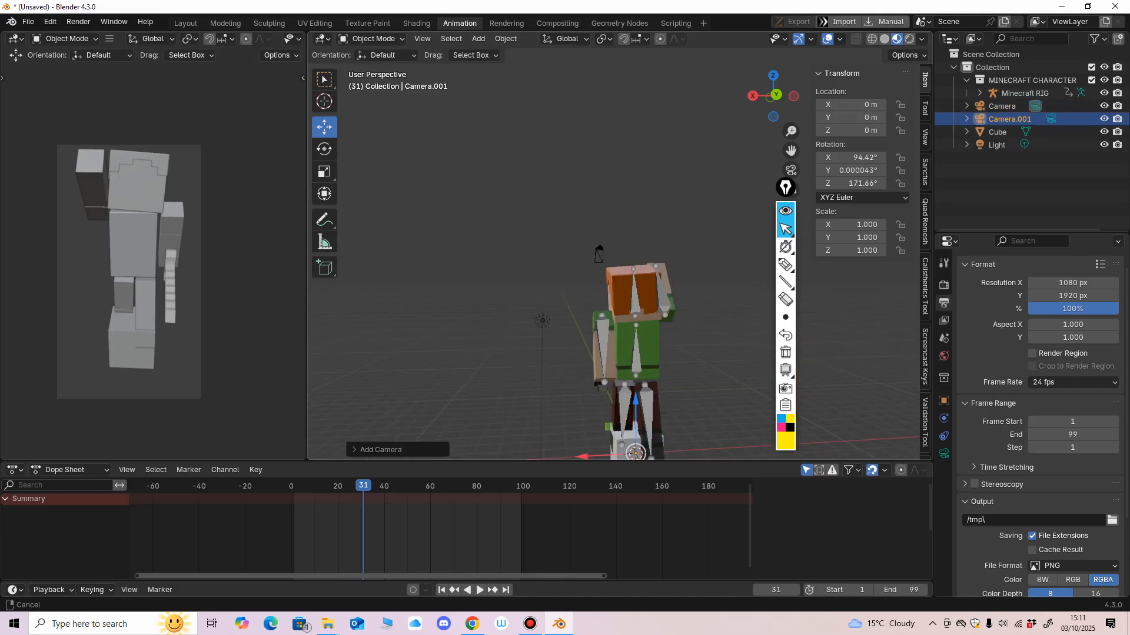
{"action": "middle_click_drag", "start_coordinate": [623, 294], "coordinate": [682, 312]}
{"action": "left_click_drag", "start_coordinate": [688, 331], "coordinate": [689, 195]}
{"action": "middle_click_drag", "start_coordinate": [688, 194], "coordinate": [676, 236]}
{"action": "scroll", "coordinate": [647, 201], "scroll_direction": "up", "scroll_amount": 4}
{"action": "key", "text": "ctrl+z"}
{"action": "key", "text": "ctrl+z"}
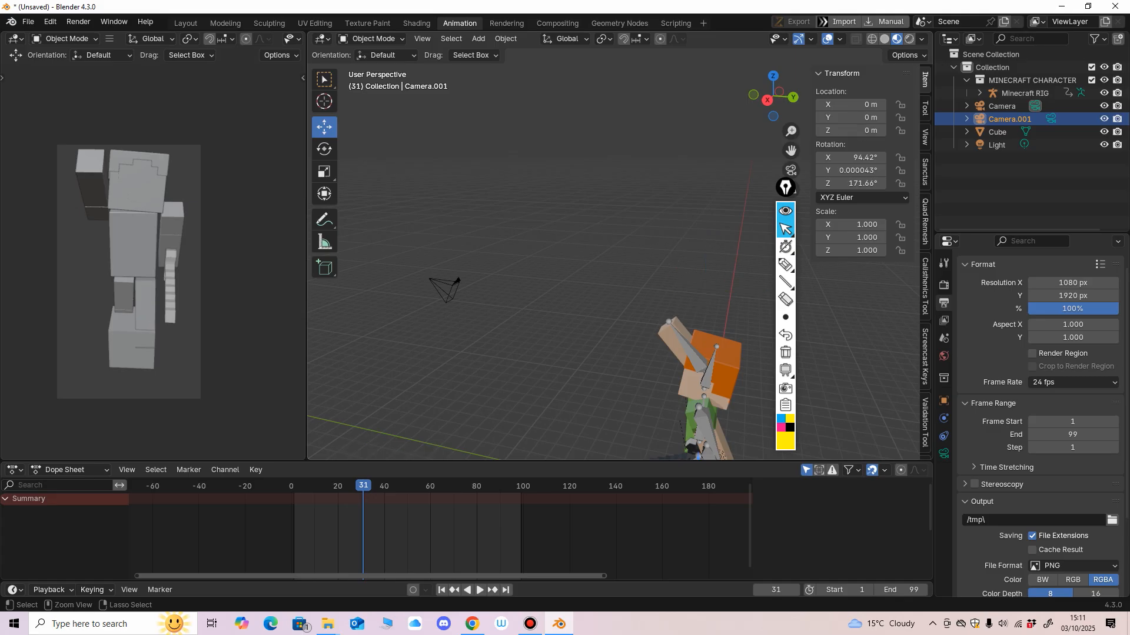
Set the viewport's focal length to 50.4 mm, and undo and redo the camera's last upward move.
{"action": "scroll", "coordinate": [391, 265], "scroll_direction": "up", "scroll_amount": 2}
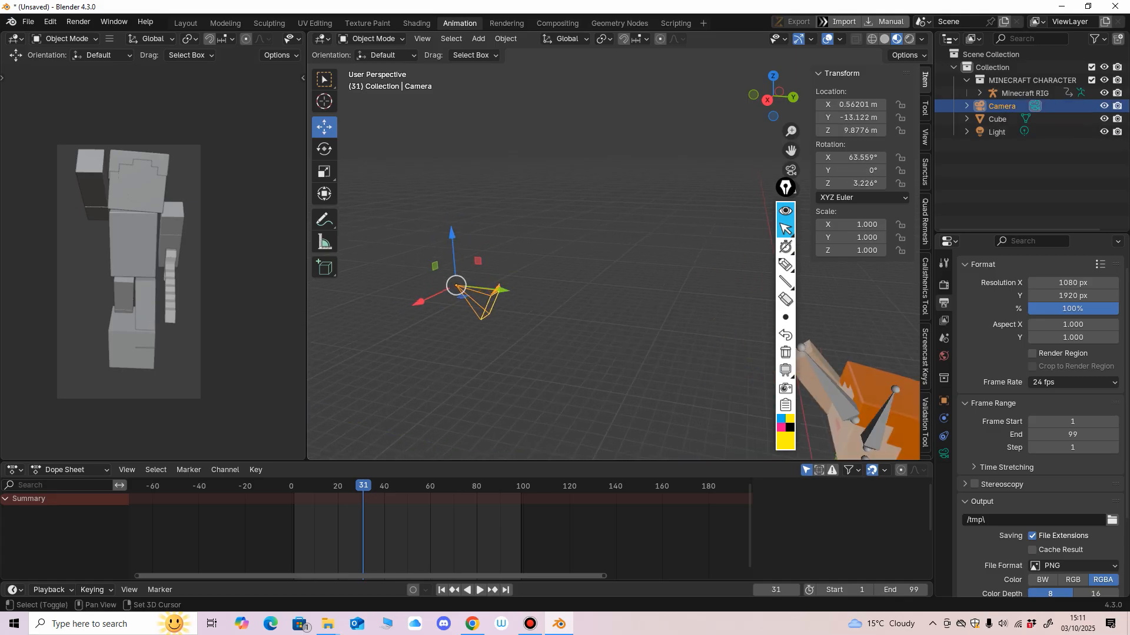
{"action": "middle_click_drag", "start_coordinate": [588, 283], "coordinate": [590, 268], "text": "shift"}
{"action": "scroll", "coordinate": [612, 265], "scroll_direction": "down", "scroll_amount": 4}
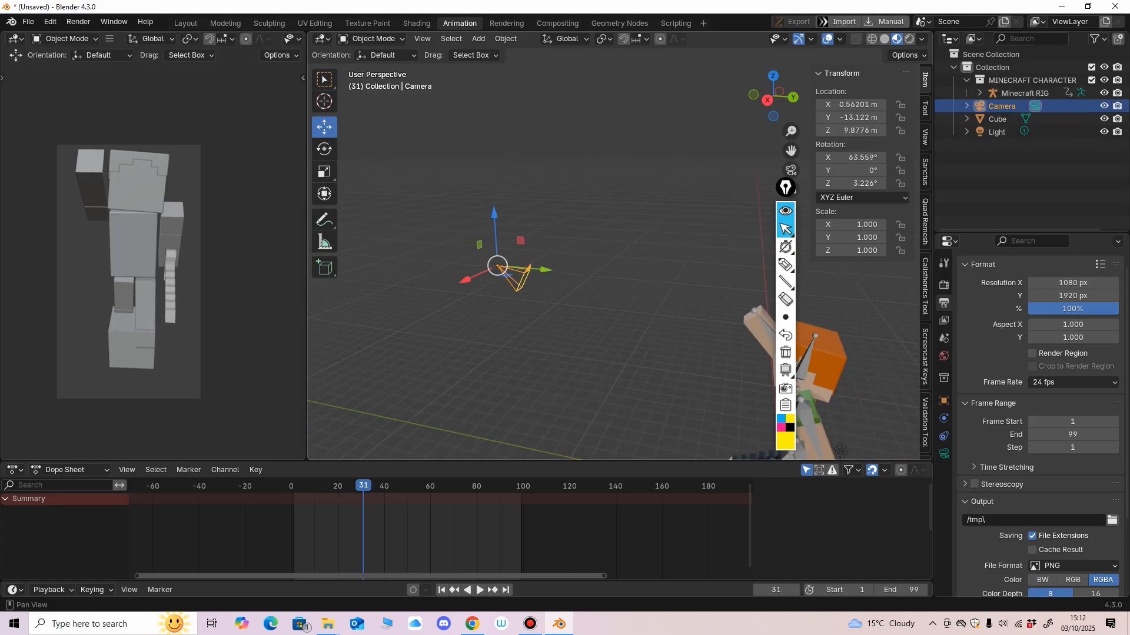
{"action": "left_click", "coordinate": [925, 137]}
{"action": "mouse_move", "coordinate": [882, 93]}
{"action": "left_mouse_down"}
{"action": "mouse_move", "coordinate": [871, 93]}
{"action": "mouse_move", "coordinate": [885, 92]}
{"action": "left_mouse_up"}
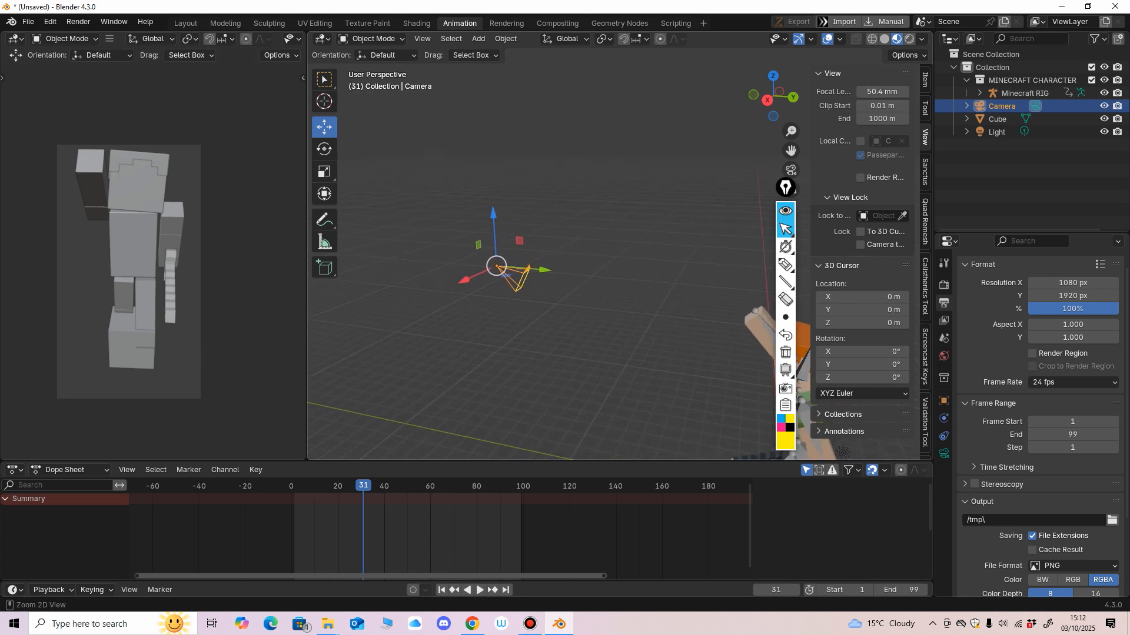
{"action": "key", "text": "ctrl+z"}
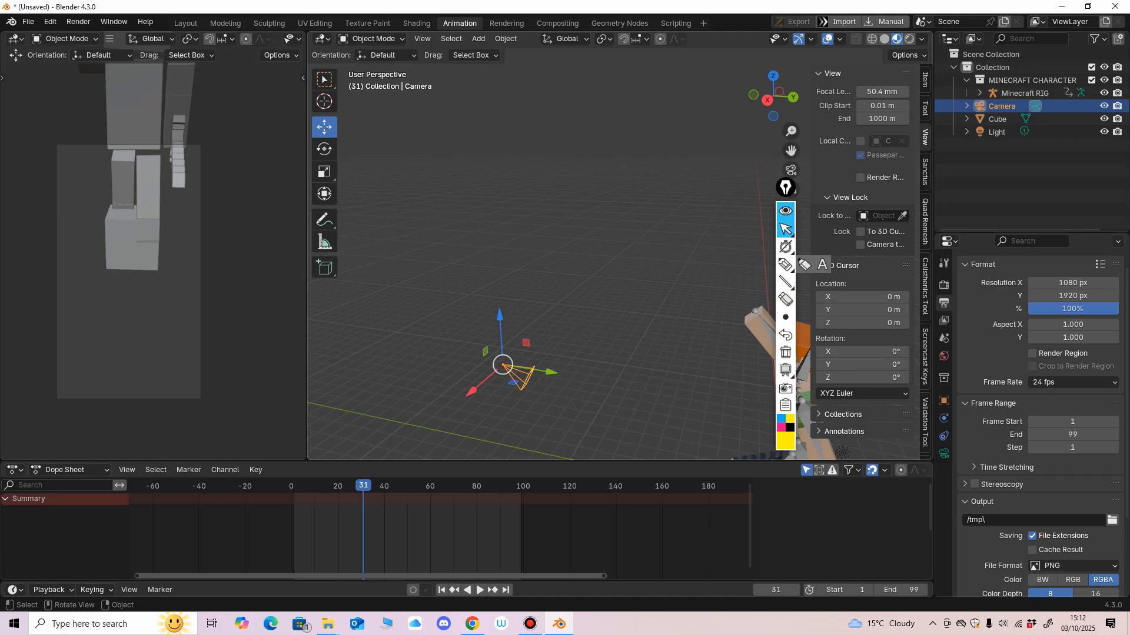
{"action": "key", "text": "ctrl+shift+z"}
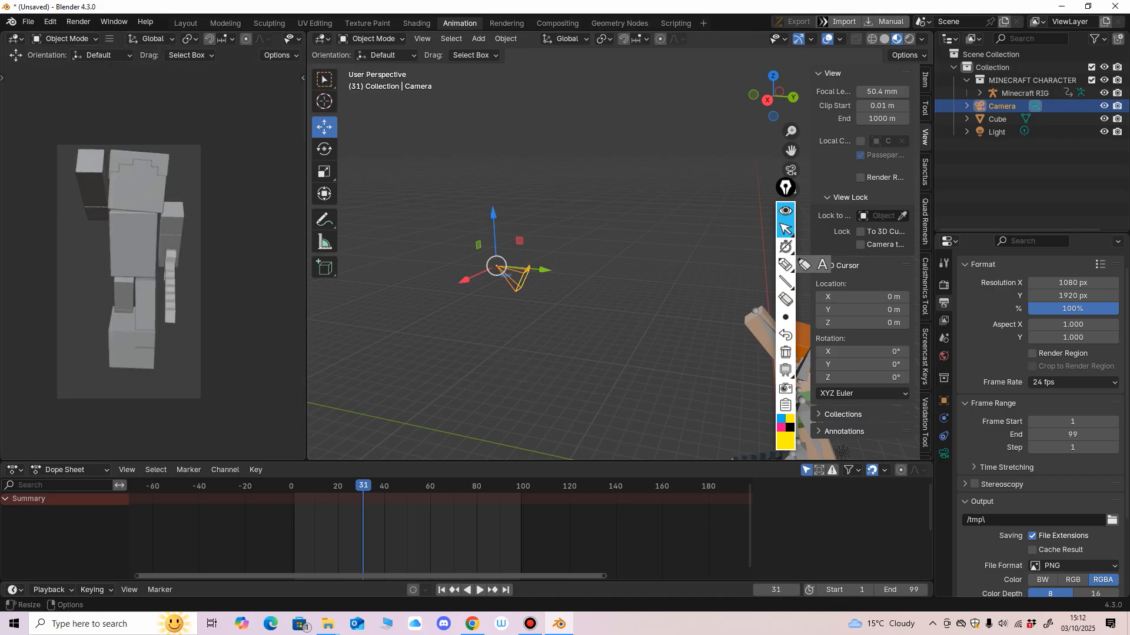
Open the camera's lens settings, try focal lengths of 58 mm and 35 mm, and set it to 50 mm.
{"action": "middle_click_drag", "start_coordinate": [842, 453], "coordinate": [341, 394]}
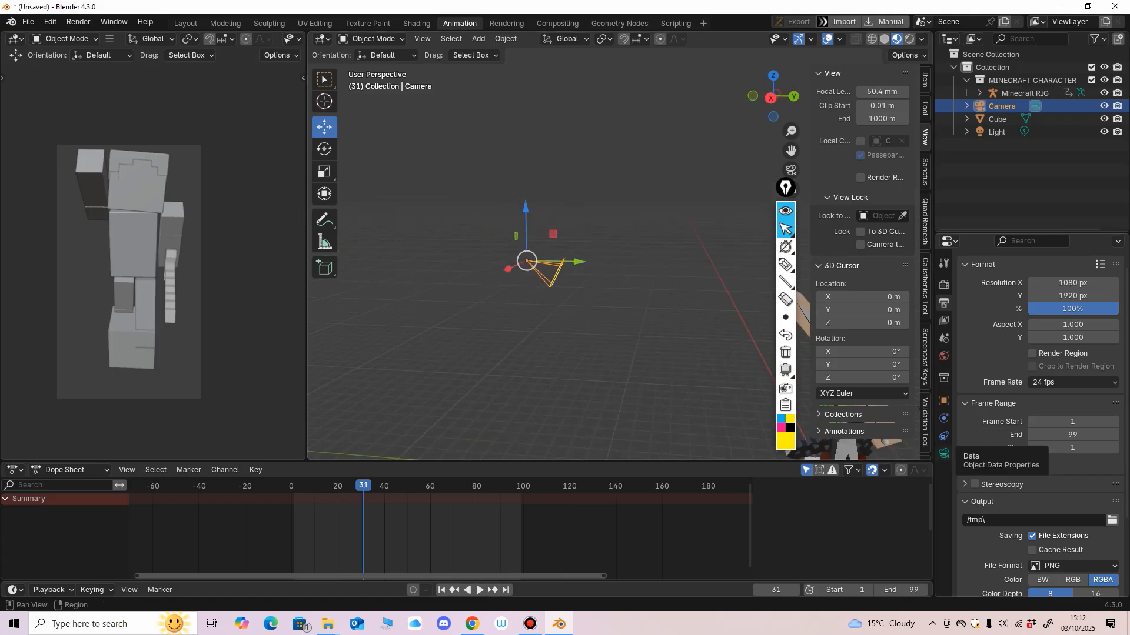
{"action": "left_click", "coordinate": [943, 453]}
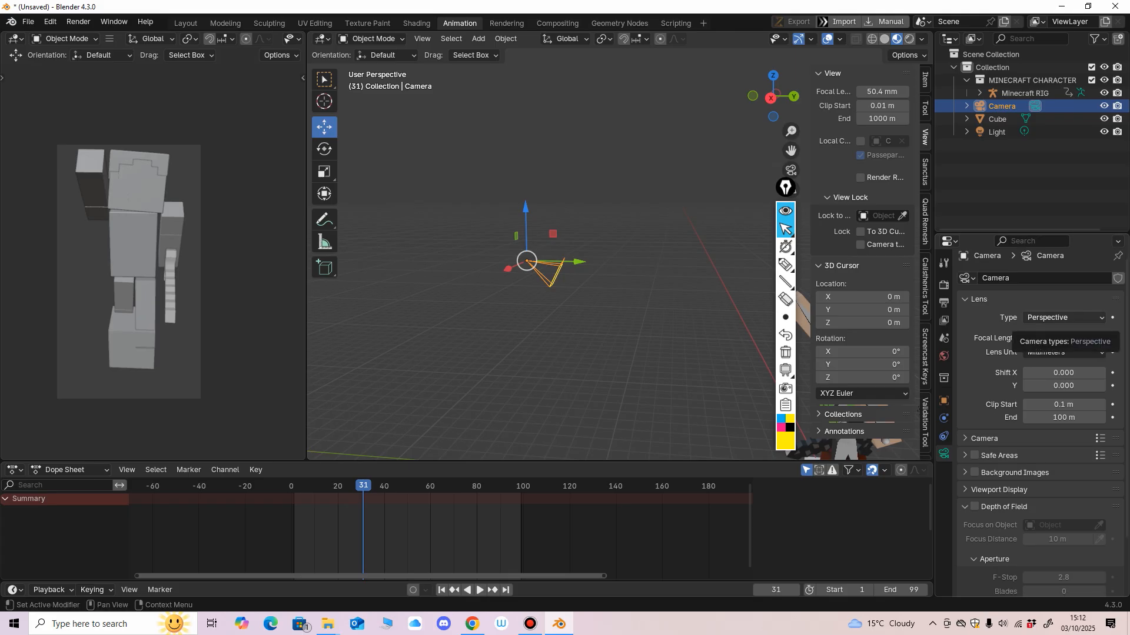
{"action": "mouse_move", "coordinate": [1063, 339]}
{"action": "left_mouse_down"}
{"action": "mouse_move", "coordinate": [1045, 338]}
{"action": "mouse_move", "coordinate": [1075, 338]}
{"action": "left_mouse_up"}
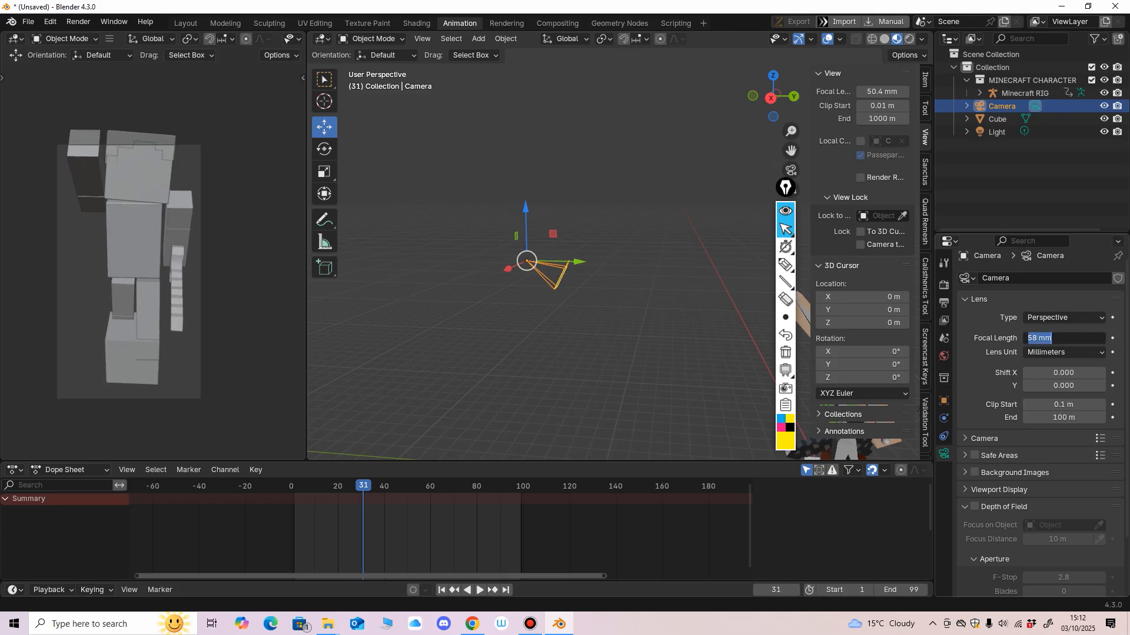
{"action": "key", "text": "Return"}
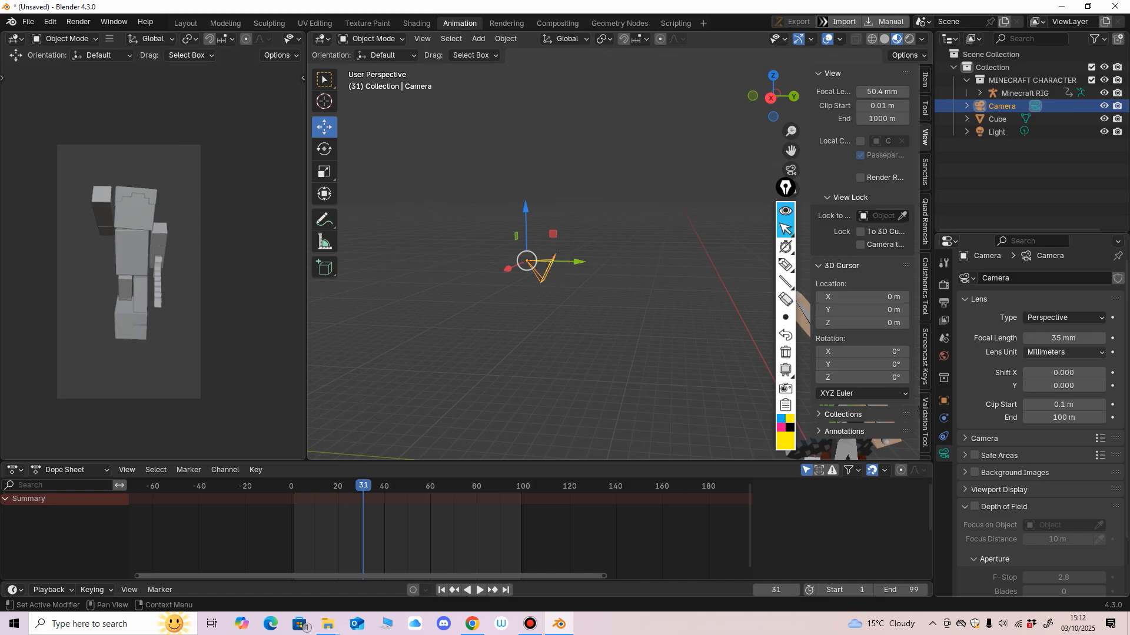
{"action": "left_click", "coordinate": [1063, 338]}
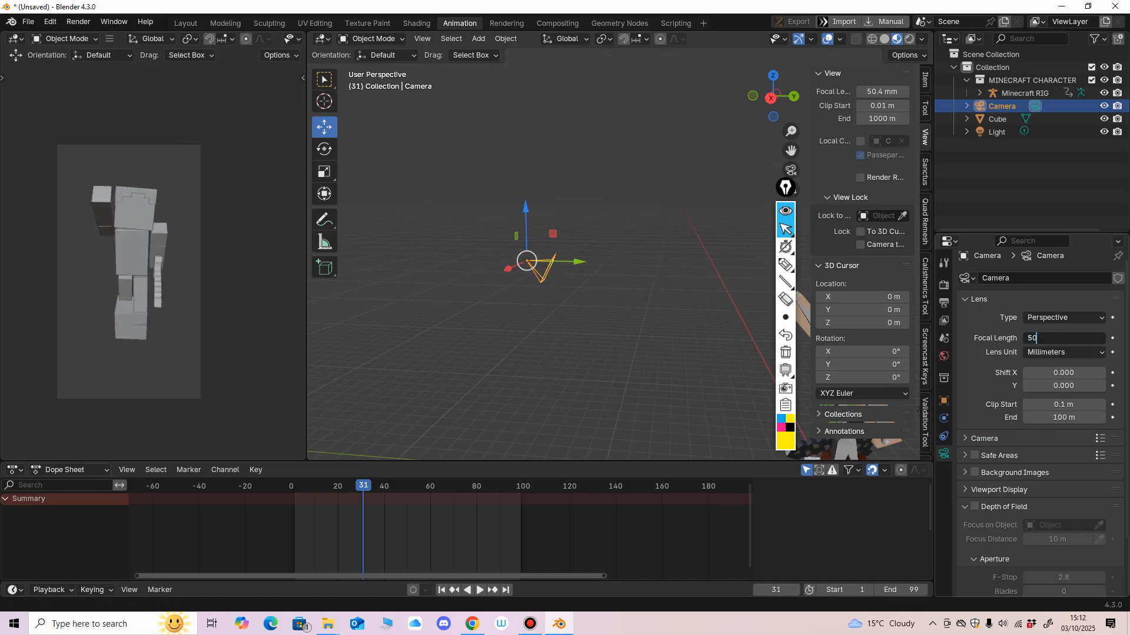
{"action": "type", "text": "50"}
{"action": "key", "text": "Return"}
{"action": "middle_click_drag", "start_coordinate": [618, 265], "coordinate": [531, 296]}
{"action": "scroll", "coordinate": [588, 289], "scroll_direction": "down", "scroll_amount": 3}
{"action": "key", "text": "KP_3"}
{"action": "scroll", "coordinate": [531, 295], "scroll_direction": "up", "scroll_amount": 1}
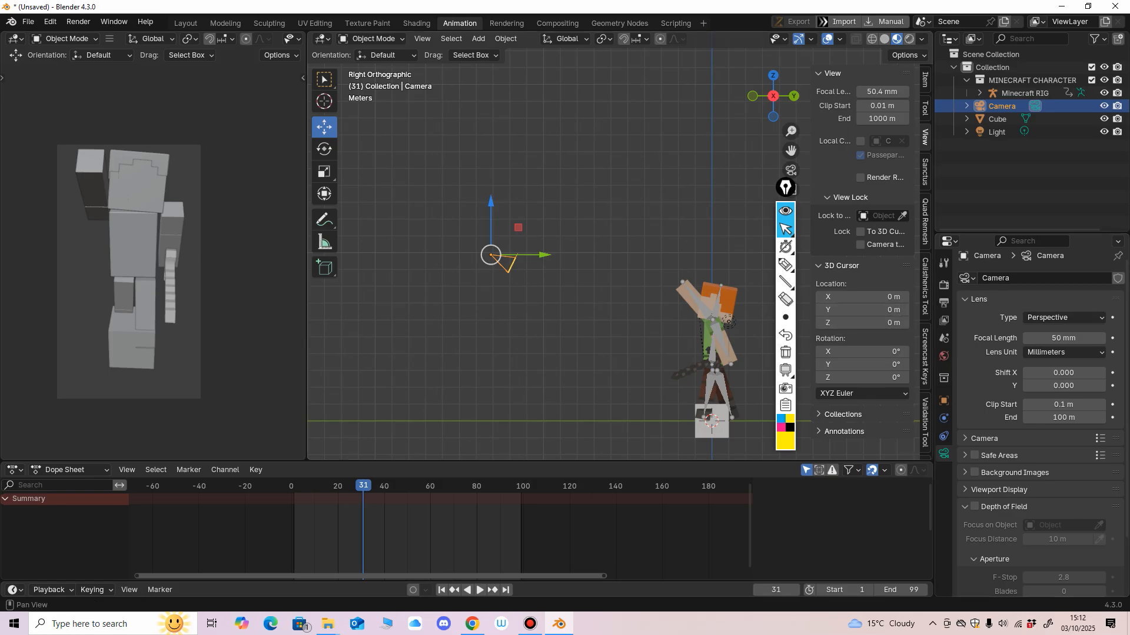
Circle the camera's focal length with the screen pen and try a value of 35 mm.
{"action": "left_click", "coordinate": [786, 265]}
{"action": "left_click_drag", "start_coordinate": [1051, 335], "coordinate": [1067, 334]}
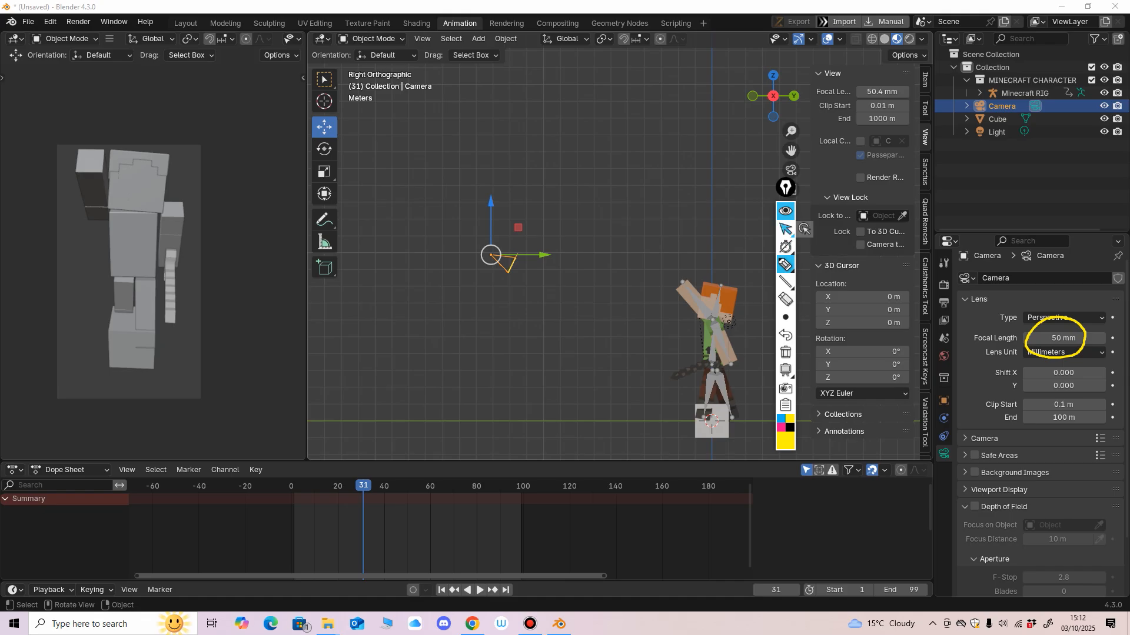
{"action": "left_click", "coordinate": [785, 229]}
{"action": "left_click", "coordinate": [1063, 338]}
{"action": "type", "text": "3"}
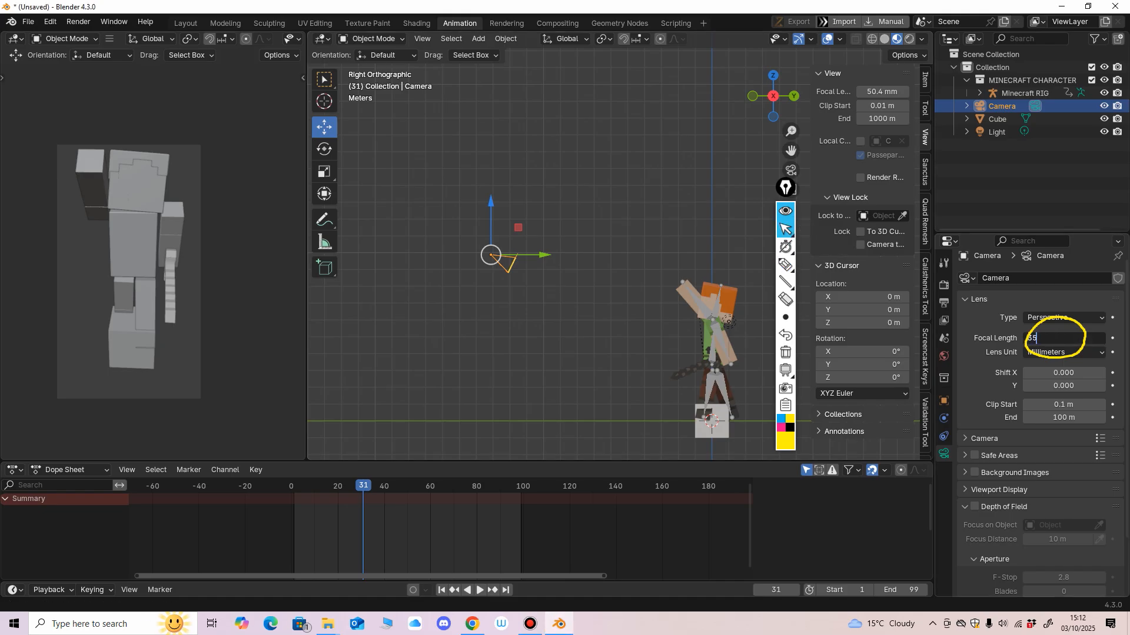
{"action": "type", "text": "5"}
{"action": "key", "text": "Return"}
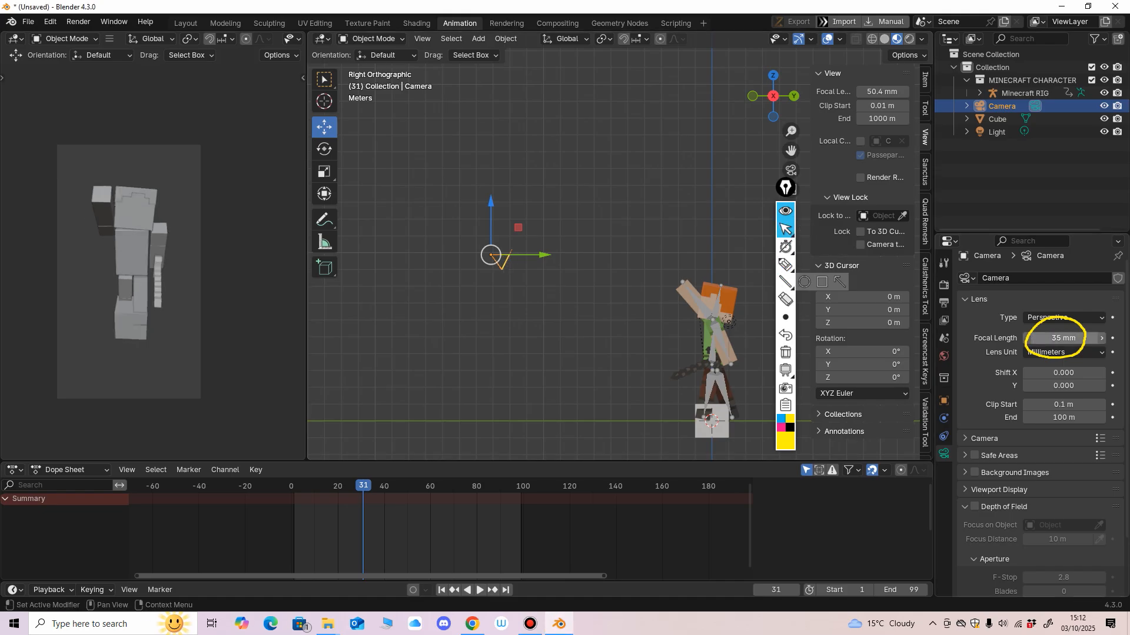
Return the camera's focal length to 50 mm and erase the pen mark around it.
{"action": "left_click", "coordinate": [1063, 338]}
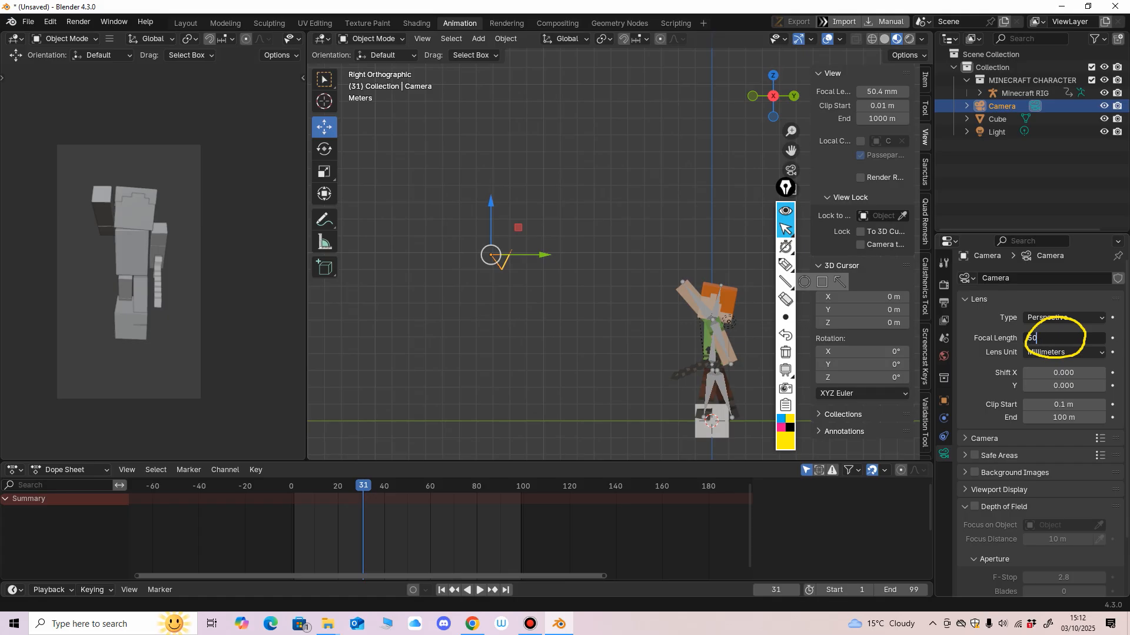
{"action": "type", "text": "50"}
{"action": "key", "text": "Return"}
{"action": "left_click", "coordinate": [786, 299]}
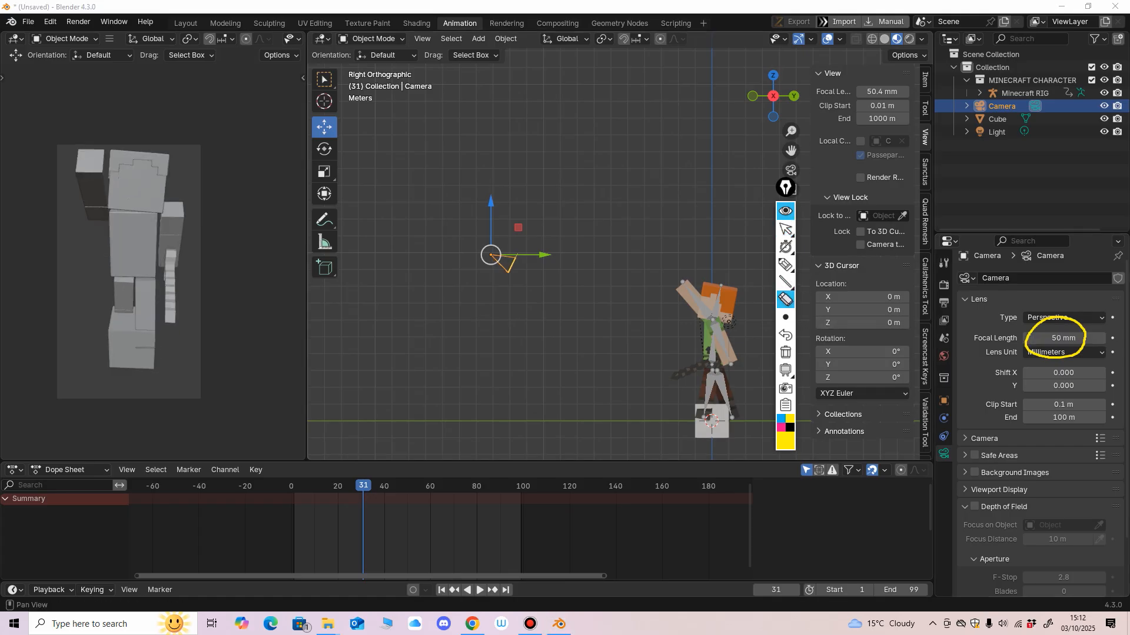
{"action": "left_click", "coordinate": [1027, 339]}
{"action": "left_click", "coordinate": [785, 229]}
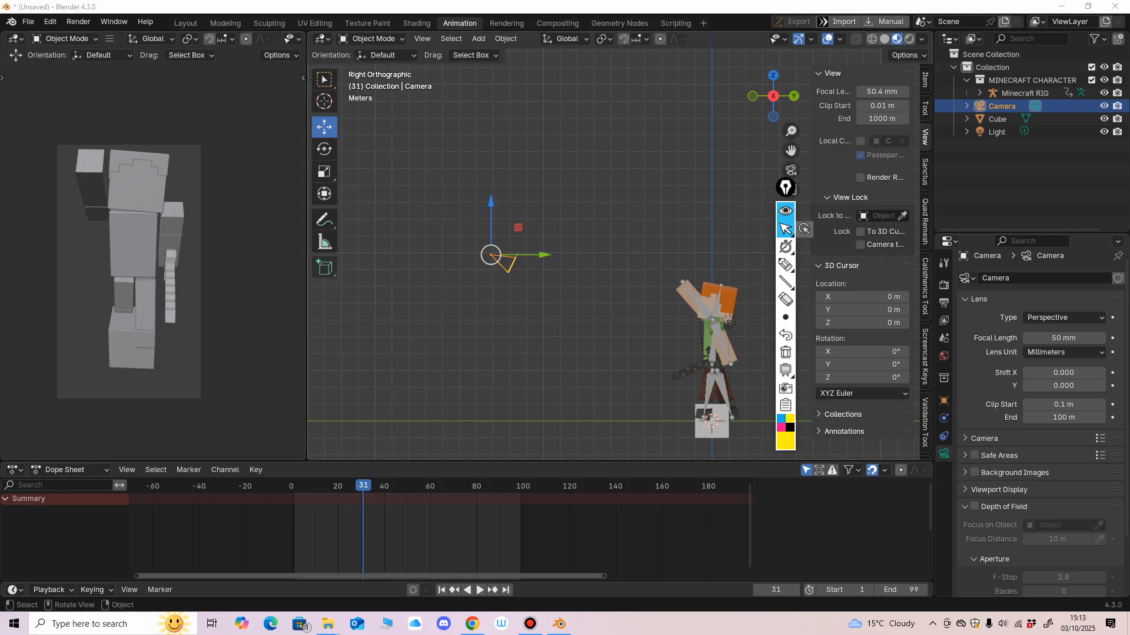
Hide the default cube in the viewport and disable it in renders.
{"action": "mouse_move", "coordinate": [589, 265]}
{"action": "middle_mouse_down"}
{"action": "mouse_move", "coordinate": [488, 275]}
{"action": "mouse_move", "coordinate": [589, 243]}
{"action": "middle_mouse_up"}
{"action": "scroll", "coordinate": [589, 243], "scroll_direction": "up", "scroll_amount": 3}
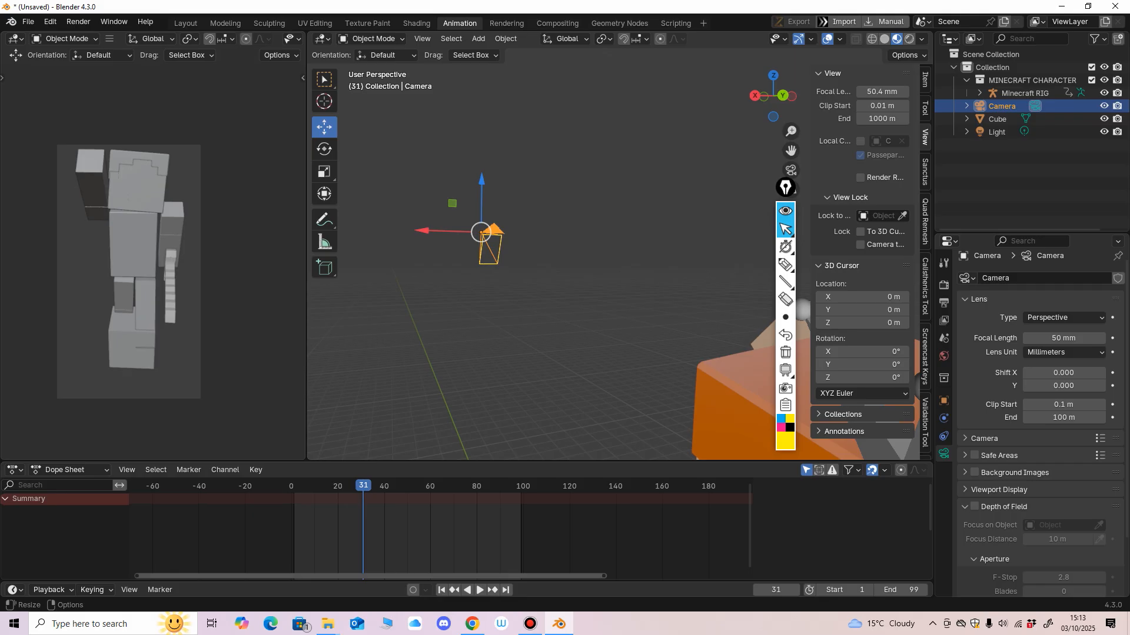
{"action": "middle_click_drag", "start_coordinate": [530, 294], "coordinate": [568, 347]}
{"action": "middle_click_drag", "start_coordinate": [567, 347], "coordinate": [483, 331], "text": "shift"}
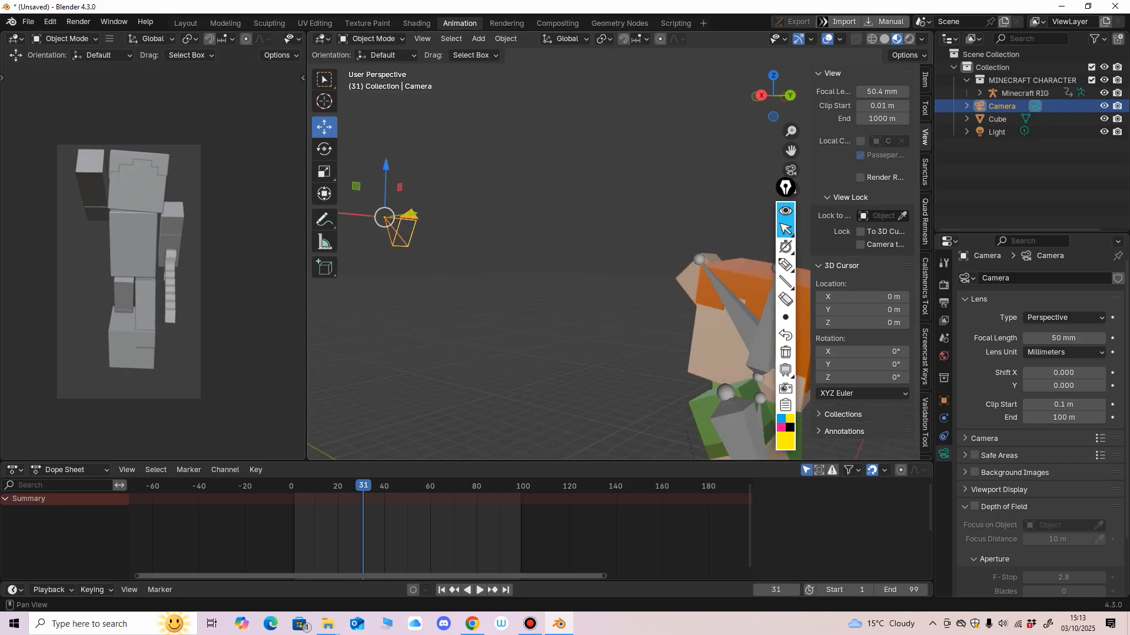
{"action": "left_click_drag", "start_coordinate": [810, 176], "coordinate": [818, 177]}
{"action": "middle_click_drag", "start_coordinate": [677, 224], "coordinate": [705, 231]}
{"action": "middle_click_drag", "start_coordinate": [760, 374], "coordinate": [636, 247]}
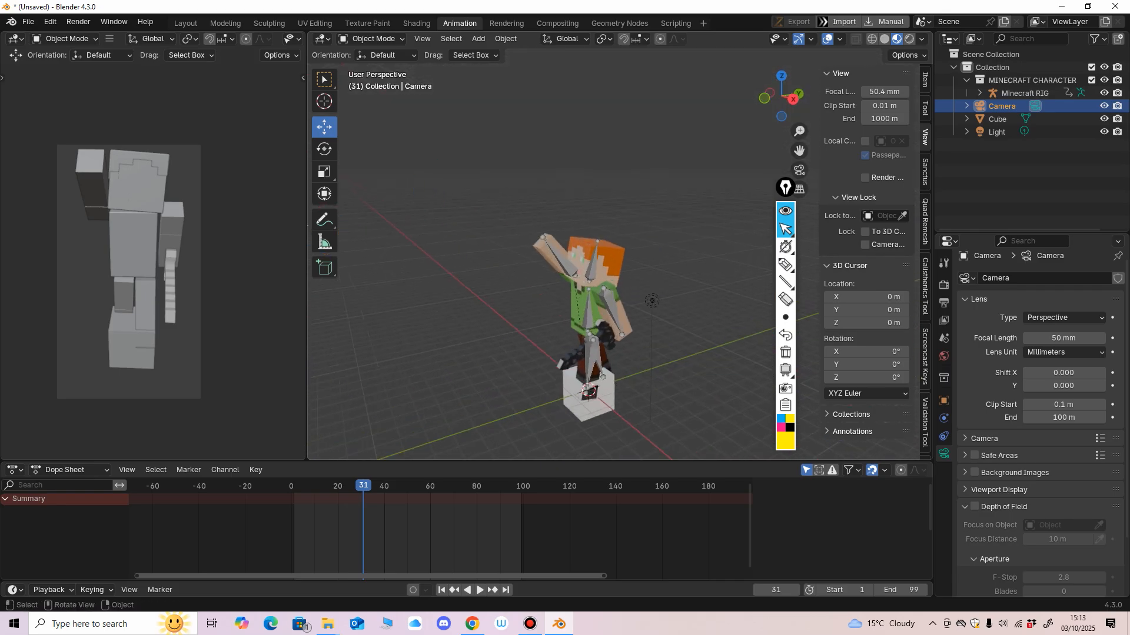
{"action": "left_click", "coordinate": [1103, 119]}
{"action": "left_click", "coordinate": [1117, 119]}
{"action": "middle_click_drag", "start_coordinate": [706, 253], "coordinate": [711, 228]}
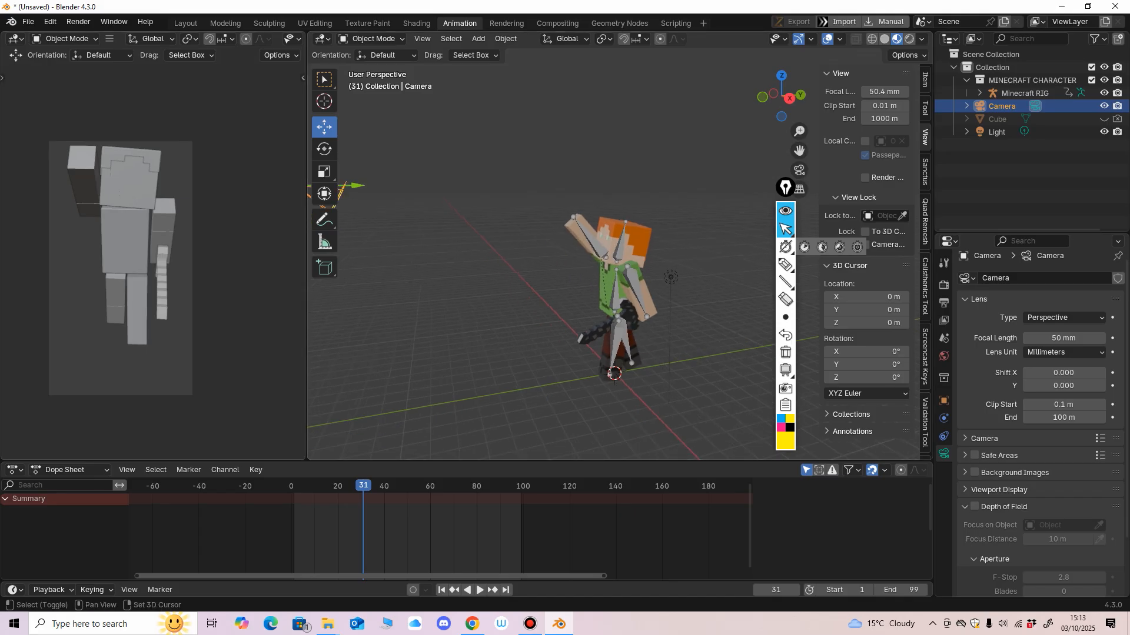
Narrow the camera-view area to give the main viewport more room, and enlarge the camera frame within it.
{"action": "left_click_drag", "start_coordinate": [306, 247], "coordinate": [203, 247]}
{"action": "middle_click_drag", "start_coordinate": [112, 254], "coordinate": [120, 250], "text": "shift"}
{"action": "middle_click_drag", "start_coordinate": [120, 249], "coordinate": [126, 230], "text": "ctrl"}
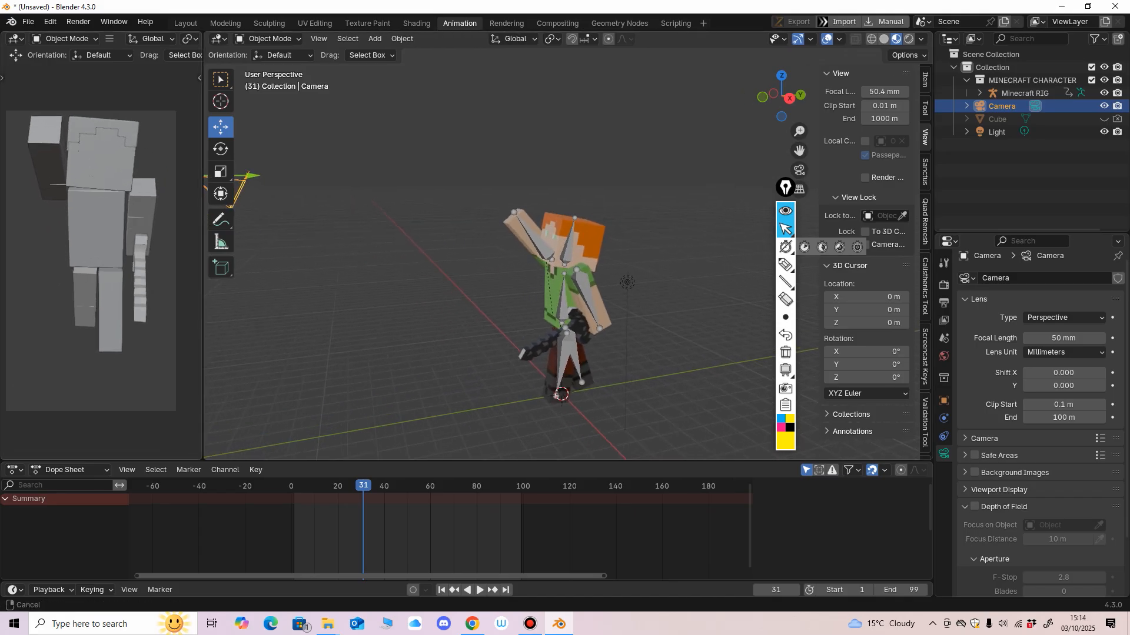
{"action": "middle_click_drag", "start_coordinate": [127, 229], "coordinate": [130, 230], "text": "shift"}
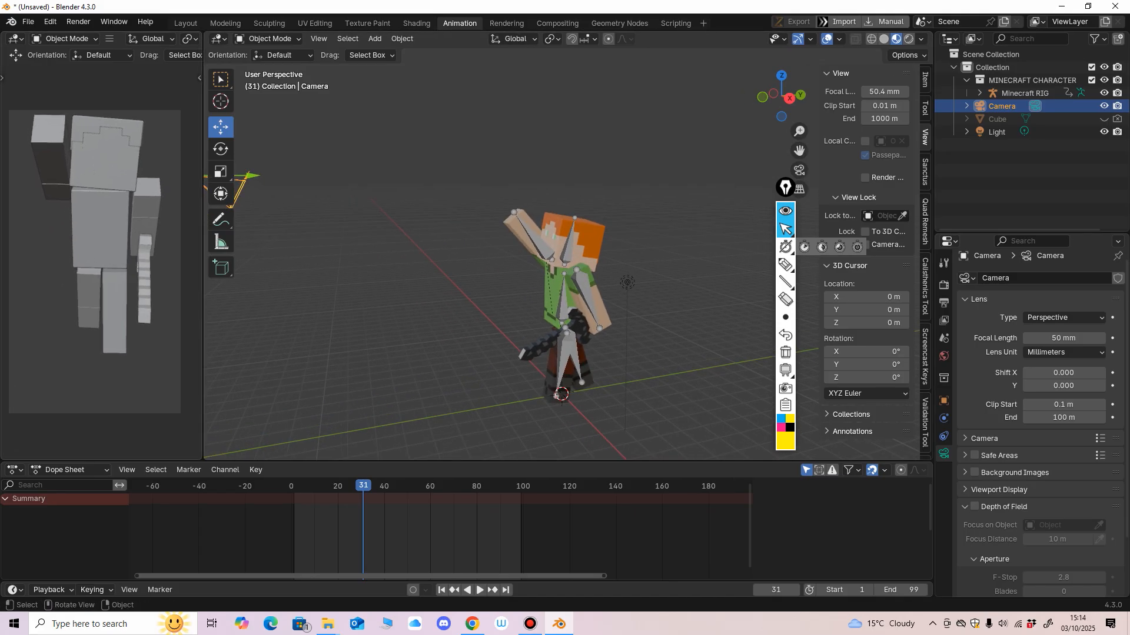
{"action": "left_click_drag", "start_coordinate": [203, 247], "coordinate": [194, 247]}
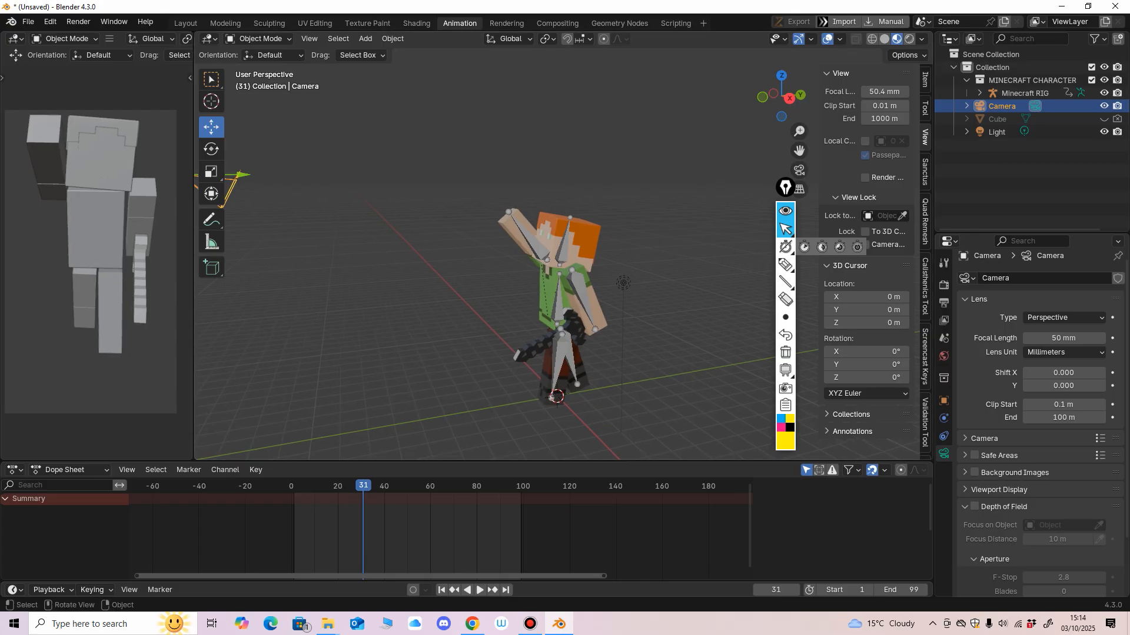
Move the pen toolbar out of the way and add a mesh plane at the world origin.
{"action": "scroll", "coordinate": [471, 265], "scroll_direction": "down", "scroll_amount": 2}
{"action": "mouse_move", "coordinate": [471, 265]}
{"action": "middle_mouse_down"}
{"action": "mouse_move", "coordinate": [412, 270]}
{"action": "mouse_move", "coordinate": [485, 281]}
{"action": "middle_mouse_up"}
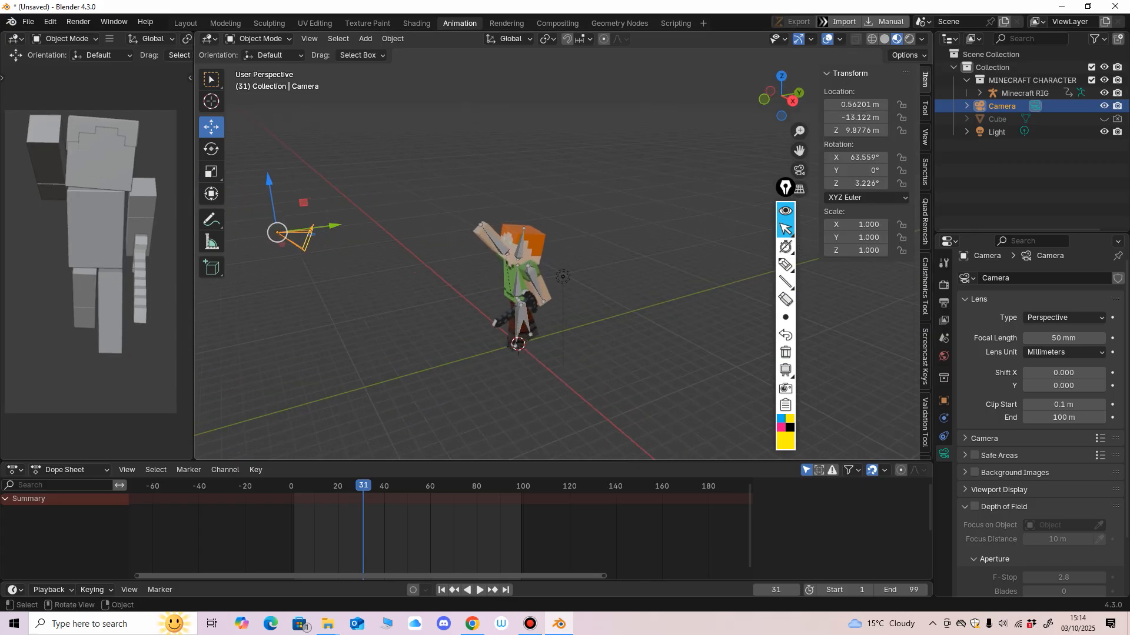
{"action": "mouse_move", "coordinate": [785, 187]}
{"action": "left_mouse_down"}
{"action": "mouse_move", "coordinate": [882, 312]}
{"action": "mouse_move", "coordinate": [893, 300]}
{"action": "left_mouse_up"}
{"action": "scroll", "coordinate": [530, 265], "scroll_direction": "down", "scroll_amount": 2}
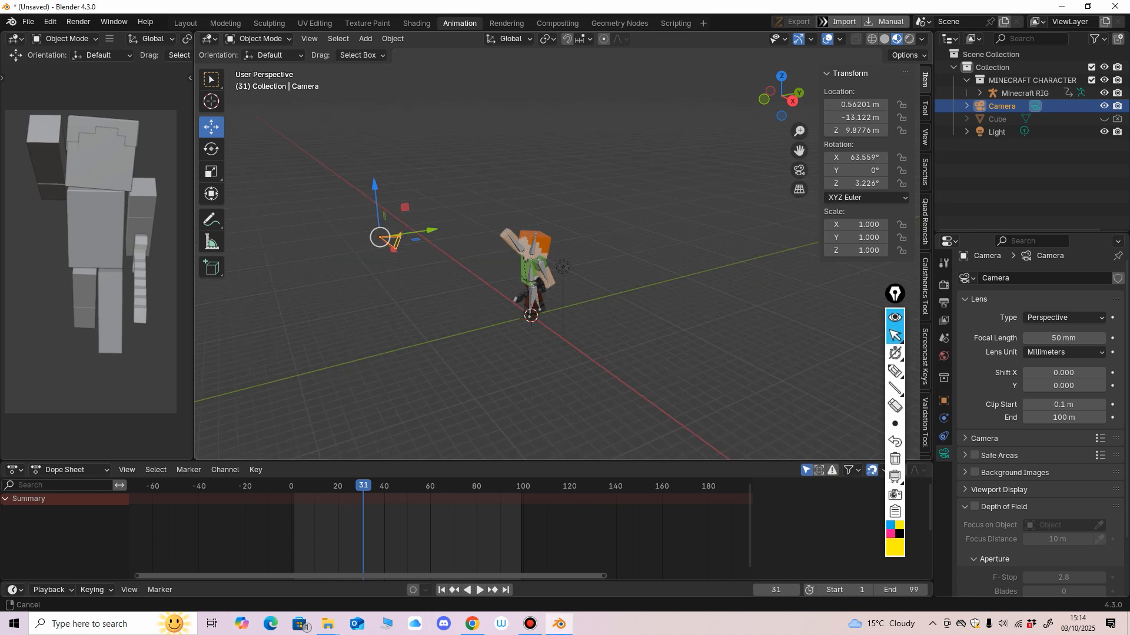
{"action": "left_click", "coordinate": [365, 38]}
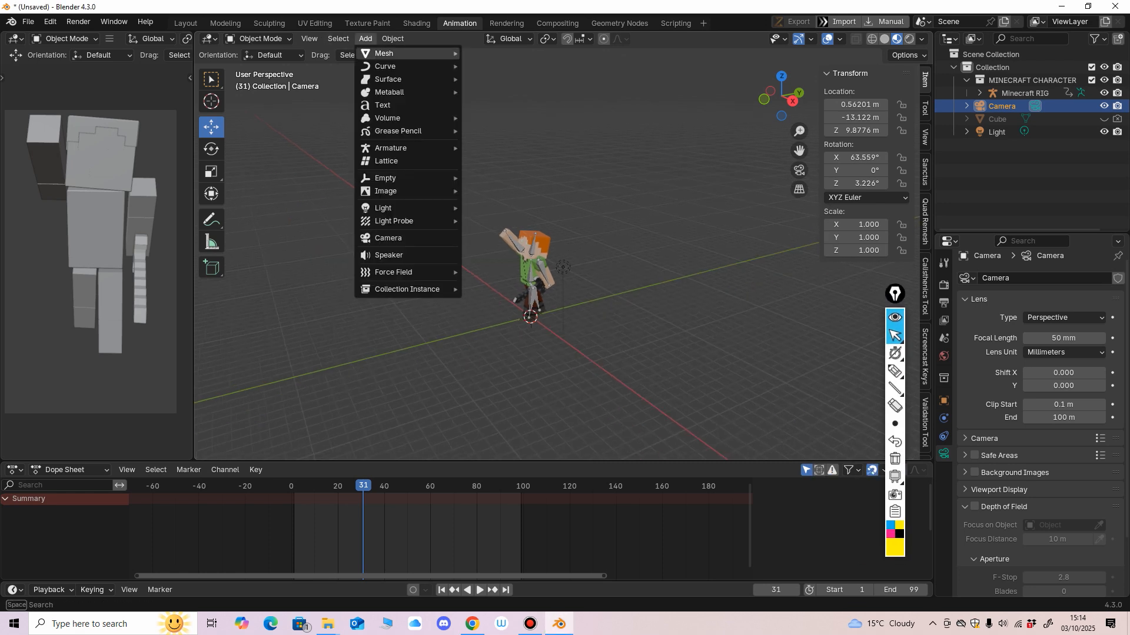
{"action": "mouse_move", "coordinate": [391, 51]}
{"action": "left_click", "coordinate": [483, 50]}
{"action": "middle_click_drag", "start_coordinate": [487, 235], "coordinate": [488, 255]}
{"action": "scroll", "coordinate": [488, 256], "scroll_direction": "up", "scroll_amount": 1}
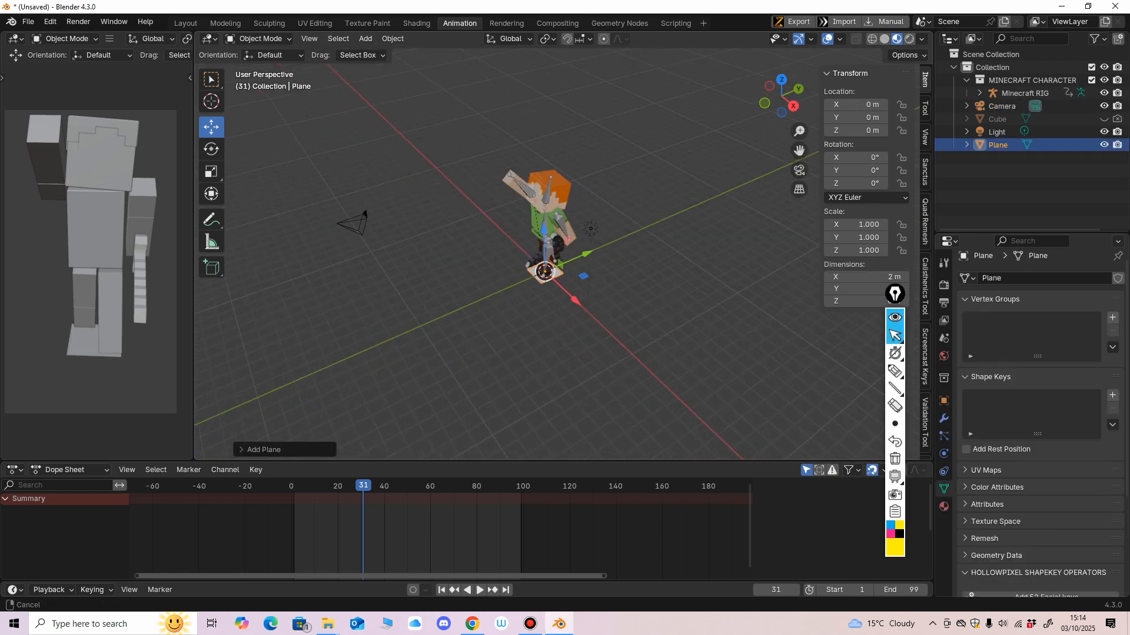
Scale the plane up uniformly to about 7.07, and enlarge it slightly further as a floor under the character.
{"action": "left_click", "coordinate": [211, 171]}
{"action": "left_click_drag", "start_coordinate": [538, 302], "coordinate": [523, 369]}
{"action": "scroll", "coordinate": [523, 359], "scroll_direction": "down", "scroll_amount": 2}
{"action": "middle_click_drag", "start_coordinate": [523, 359], "coordinate": [493, 343]}
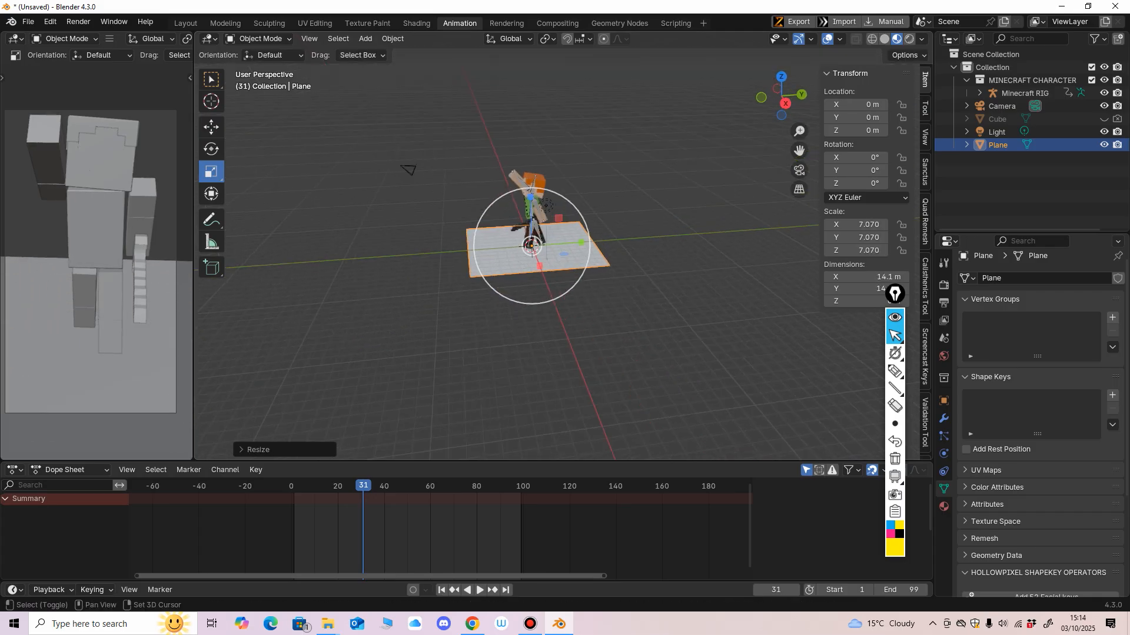
{"action": "scroll", "coordinate": [506, 335], "scroll_direction": "up", "scroll_amount": 4}
{"action": "left_click_drag", "start_coordinate": [518, 329], "coordinate": [514, 341]}
{"action": "scroll", "coordinate": [511, 335], "scroll_direction": "up", "scroll_amount": 1}
{"action": "middle_click_drag", "start_coordinate": [511, 336], "coordinate": [499, 368]}
In Edit Mode, extrude the plane's edge on the positive Y side outward to about 1.95 m on local Y.
{"action": "left_click", "coordinate": [257, 39]}
{"action": "left_click", "coordinate": [253, 68]}
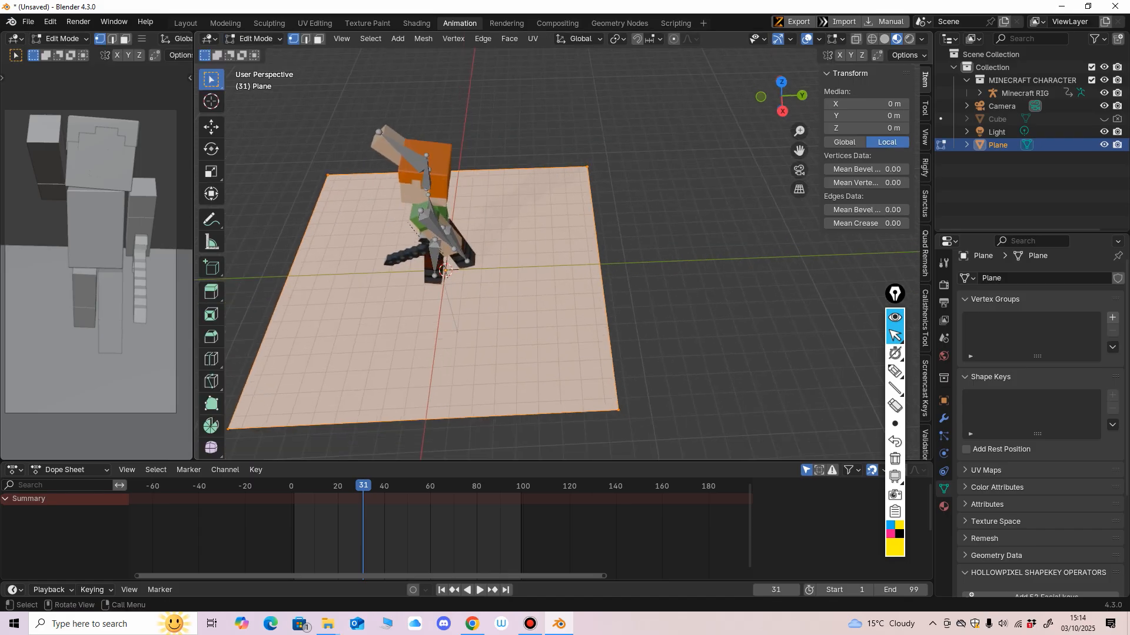
{"action": "key", "text": "2"}
{"action": "left_click", "coordinate": [603, 294]}
{"action": "middle_click_drag", "start_coordinate": [604, 295], "coordinate": [609, 254]}
{"action": "left_click", "coordinate": [211, 292]}
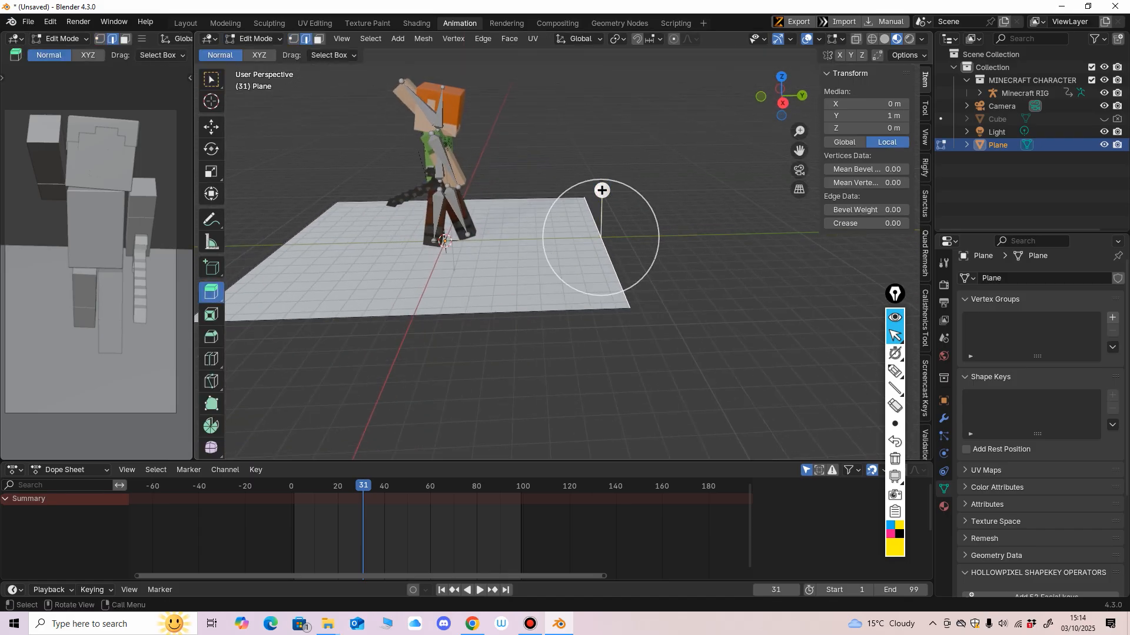
{"action": "left_click_drag", "start_coordinate": [600, 189], "coordinate": [743, 188]}
{"action": "middle_click_drag", "start_coordinate": [743, 188], "coordinate": [674, 214], "text": "shift"}
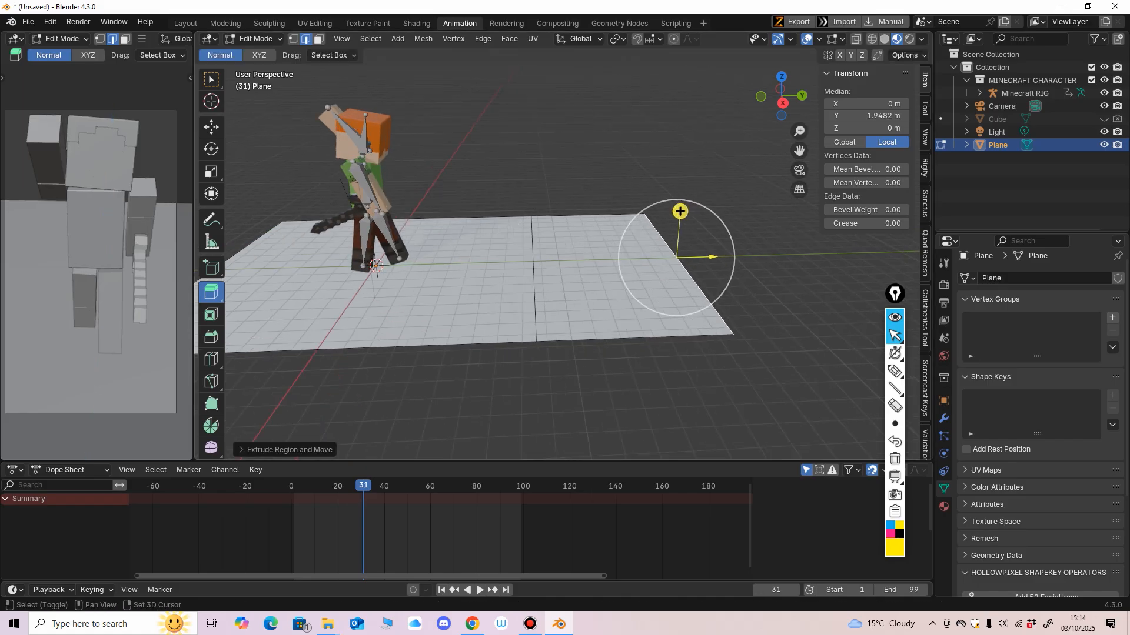
Raise the extruded edge to about 1.6 m on local Z to form a sloping backdrop behind the character.
{"action": "left_click", "coordinate": [211, 127]}
{"action": "left_click_drag", "start_coordinate": [680, 208], "coordinate": [697, 11]}
{"action": "scroll", "coordinate": [563, 253], "scroll_direction": "down", "scroll_amount": 3}
{"action": "middle_click_drag", "start_coordinate": [654, 88], "coordinate": [635, 140], "text": "shift"}
{"action": "scroll", "coordinate": [635, 140], "scroll_direction": "up", "scroll_amount": 1}
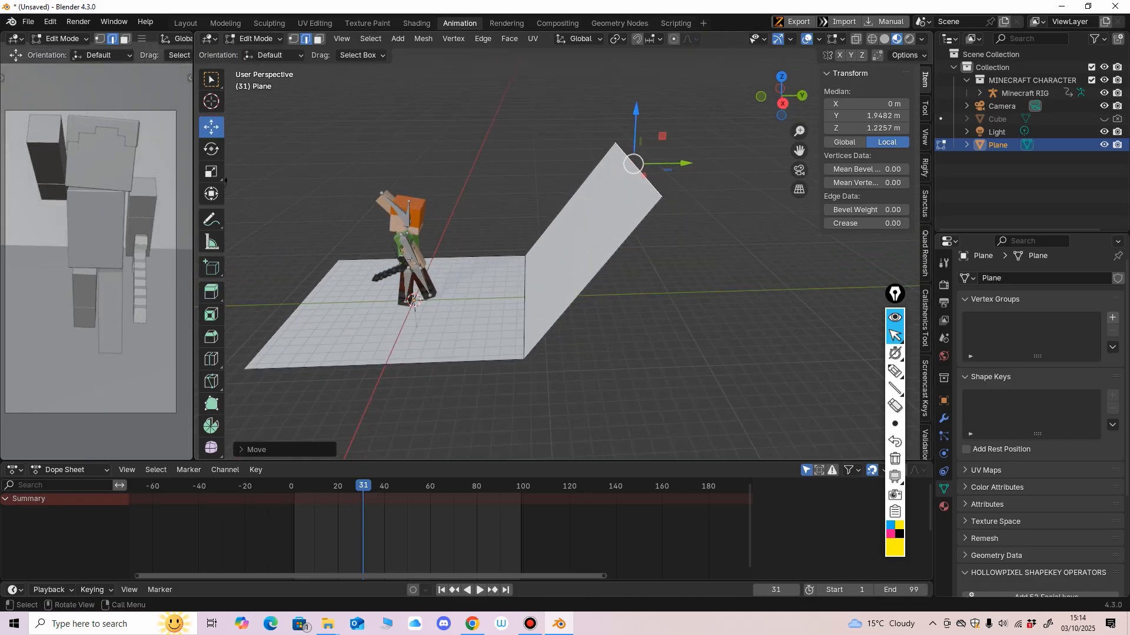
{"action": "left_click_drag", "start_coordinate": [639, 107], "coordinate": [640, 64]}
{"action": "middle_click_drag", "start_coordinate": [565, 236], "coordinate": [574, 247]}
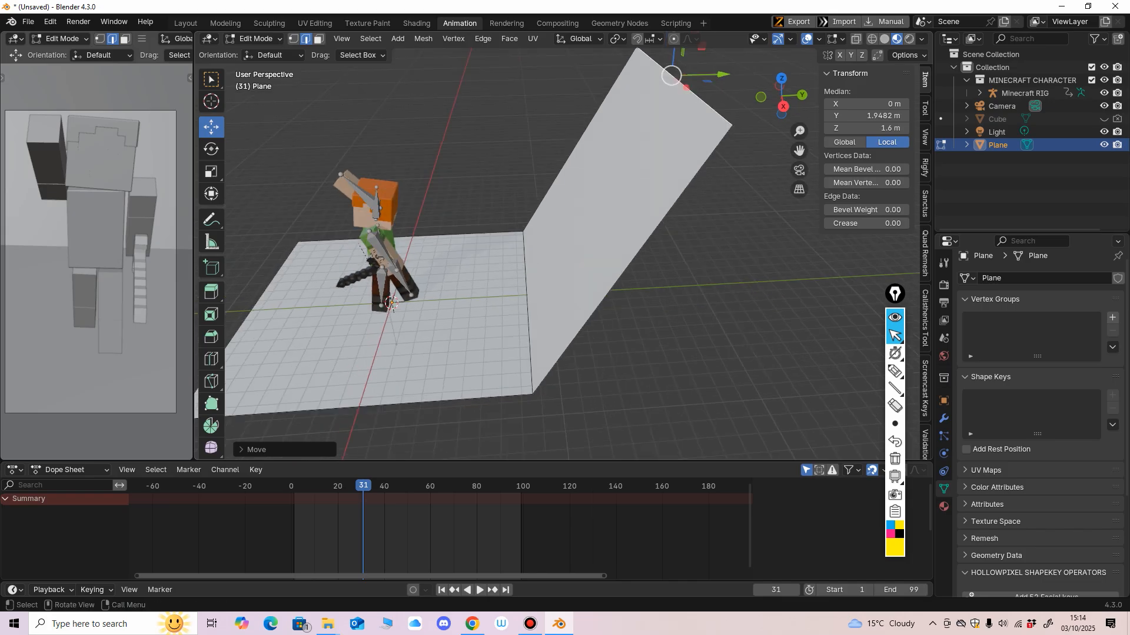
Bevel the fold edge between floor and backdrop with an offset of about 0.303 m and 9 segments.
{"action": "left_click", "coordinate": [540, 325]}
{"action": "mouse_move", "coordinate": [529, 306]}
{"action": "middle_mouse_down"}
{"action": "mouse_move", "coordinate": [551, 324]}
{"action": "mouse_move", "coordinate": [520, 306]}
{"action": "middle_mouse_up"}
{"action": "scroll", "coordinate": [521, 305], "scroll_direction": "up", "scroll_amount": 1}
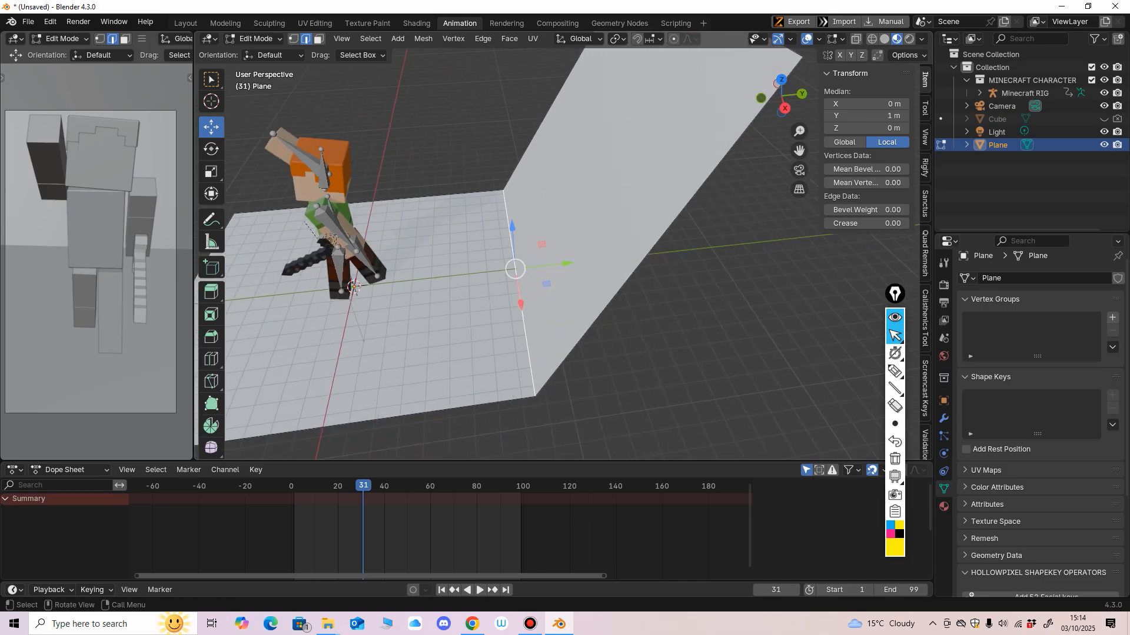
{"action": "left_click", "coordinate": [212, 359]}
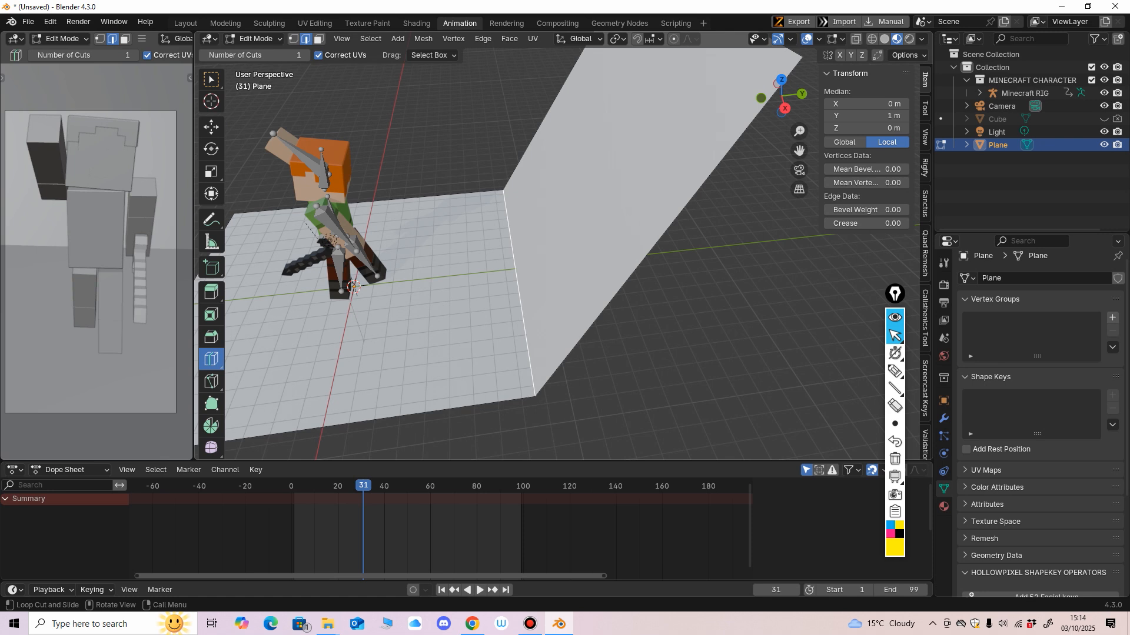
{"action": "key", "text": "ctrl"}
{"action": "key", "text": "ctrl+b"}
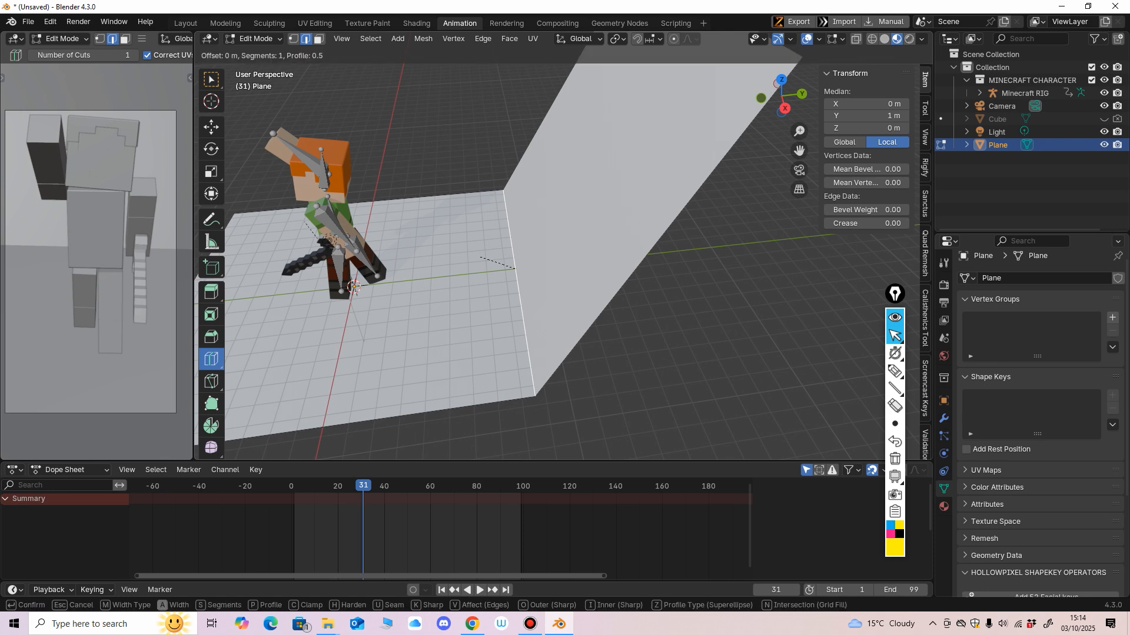
{"action": "scroll", "coordinate": [518, 235], "scroll_direction": "up", "scroll_amount": 3}
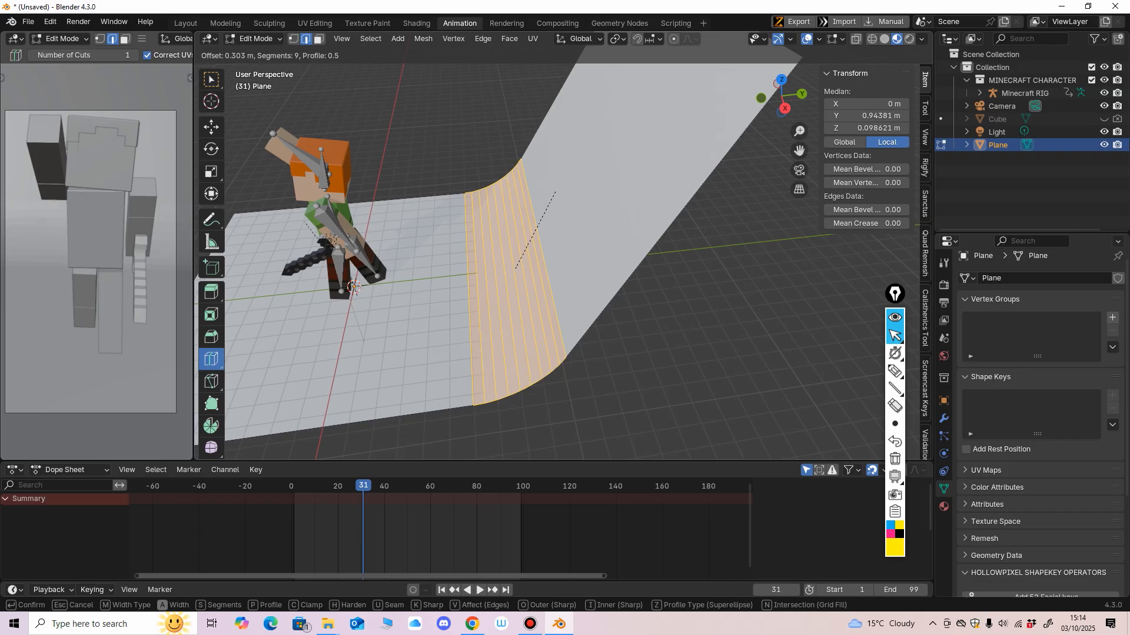
{"action": "left_click", "coordinate": [555, 192]}
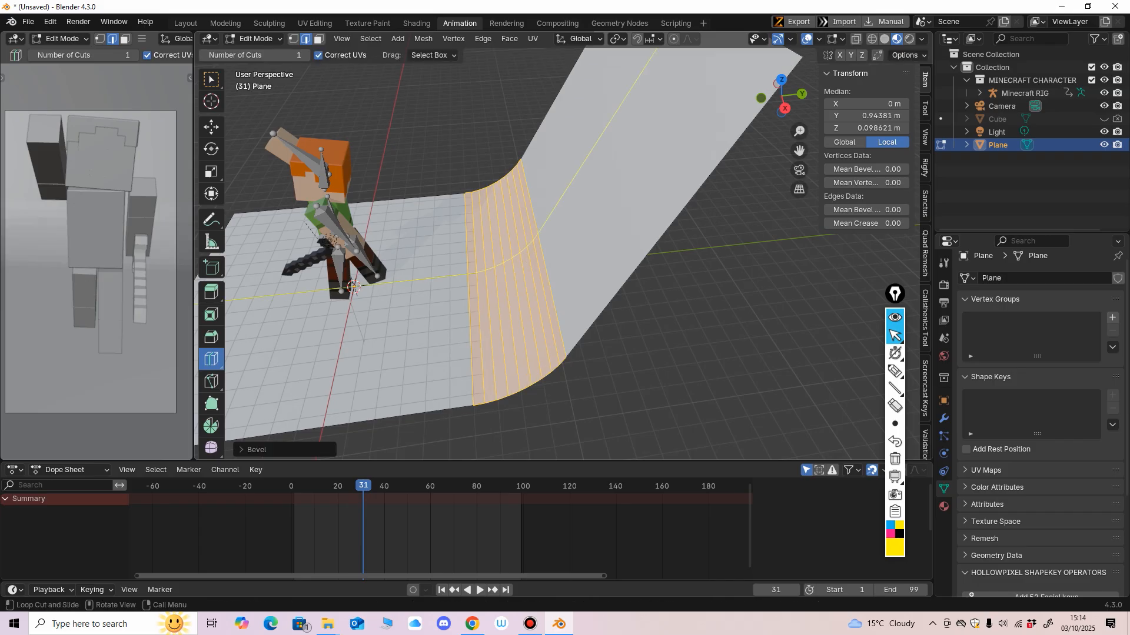
{"action": "scroll", "coordinate": [529, 253], "scroll_direction": "down", "scroll_amount": 4}
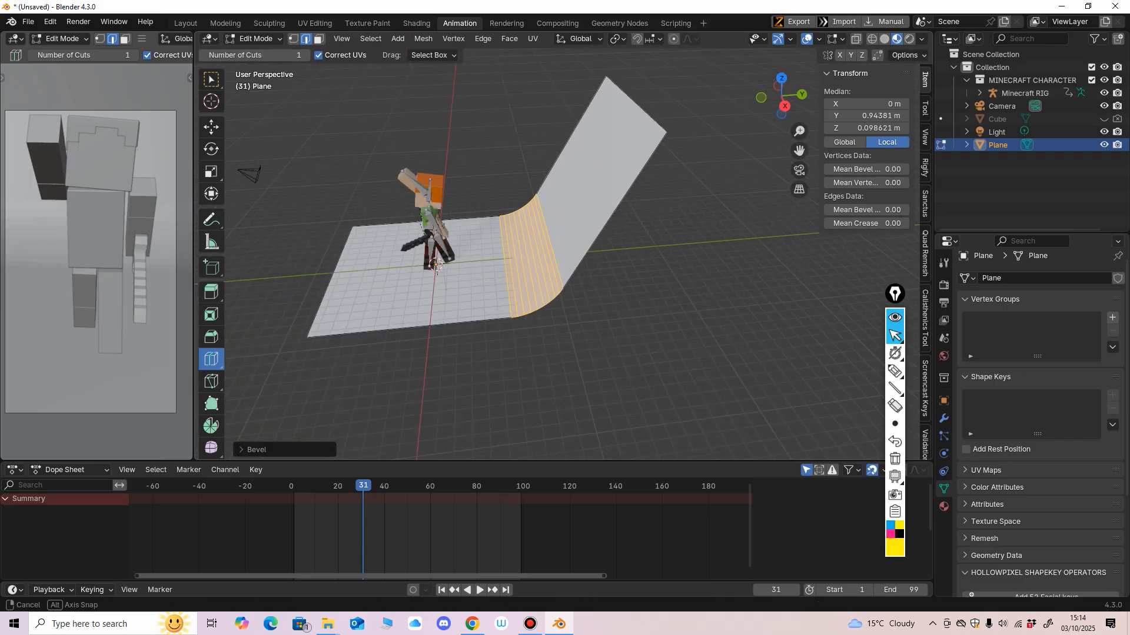
Move the backdrop's upper edge toward the character to about 1.298 m on local Y, making the wall nearly upright.
{"action": "middle_click_drag", "start_coordinate": [529, 253], "coordinate": [524, 233]}
{"action": "left_click", "coordinate": [211, 127]}
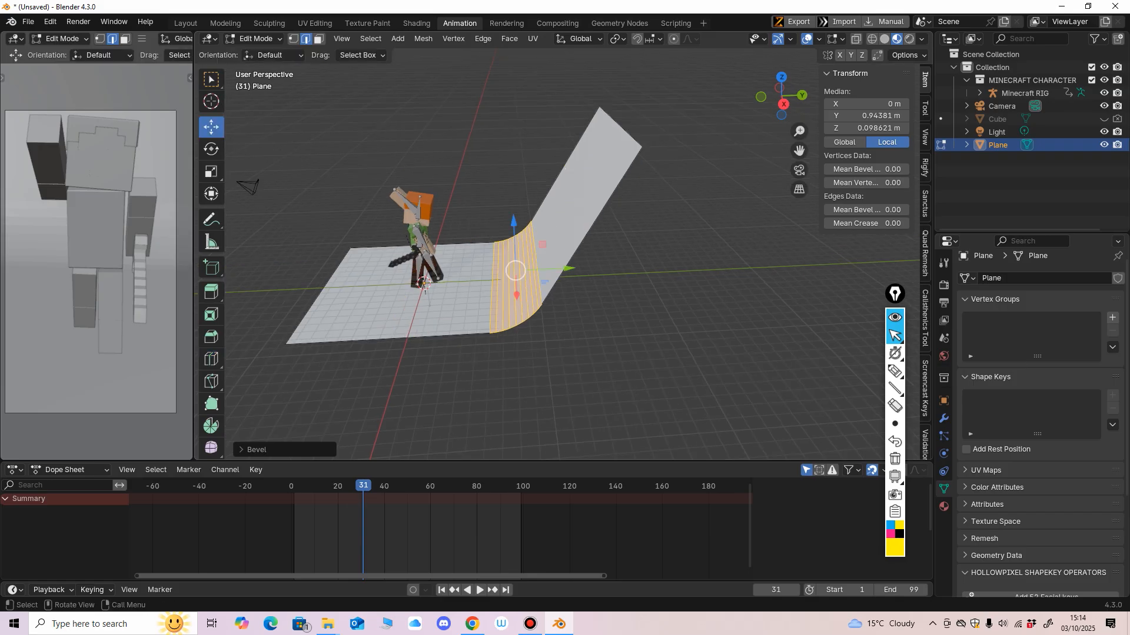
{"action": "left_click", "coordinate": [619, 127]}
{"action": "middle_click_drag", "start_coordinate": [619, 126], "coordinate": [603, 164], "text": "shift"}
{"action": "scroll", "coordinate": [604, 165], "scroll_direction": "up", "scroll_amount": 1}
{"action": "left_click_drag", "start_coordinate": [655, 153], "coordinate": [612, 154]}
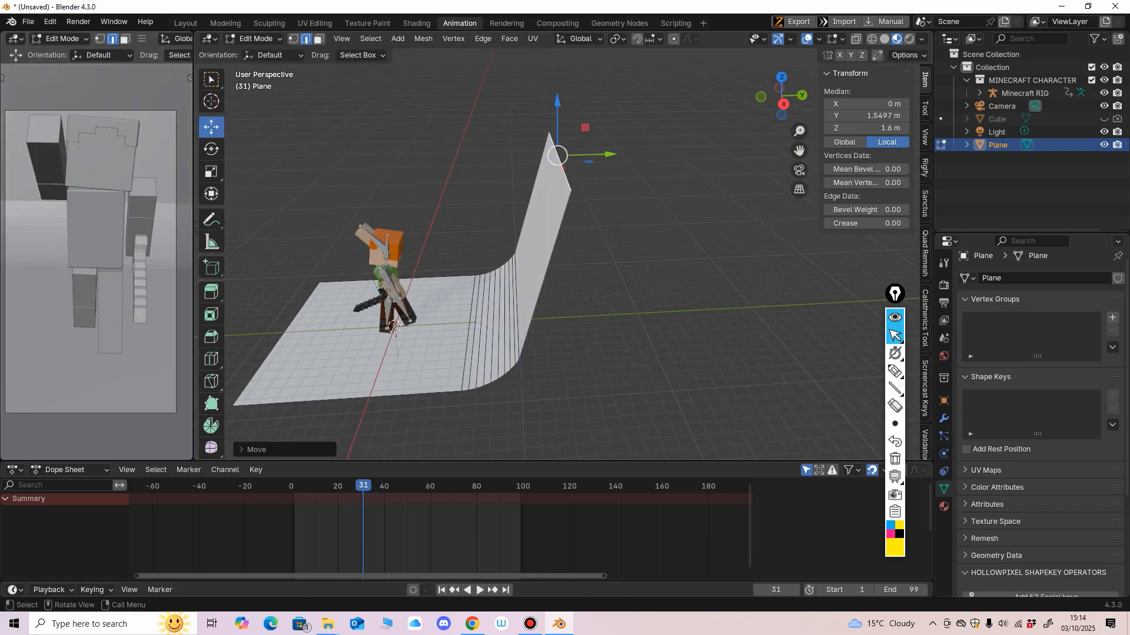
{"action": "middle_click_drag", "start_coordinate": [612, 154], "coordinate": [609, 133]}
{"action": "left_click_drag", "start_coordinate": [607, 137], "coordinate": [596, 138]}
{"action": "middle_click_drag", "start_coordinate": [596, 138], "coordinate": [443, 151]}
{"action": "middle_click_drag", "start_coordinate": [416, 253], "coordinate": [247, 203]}
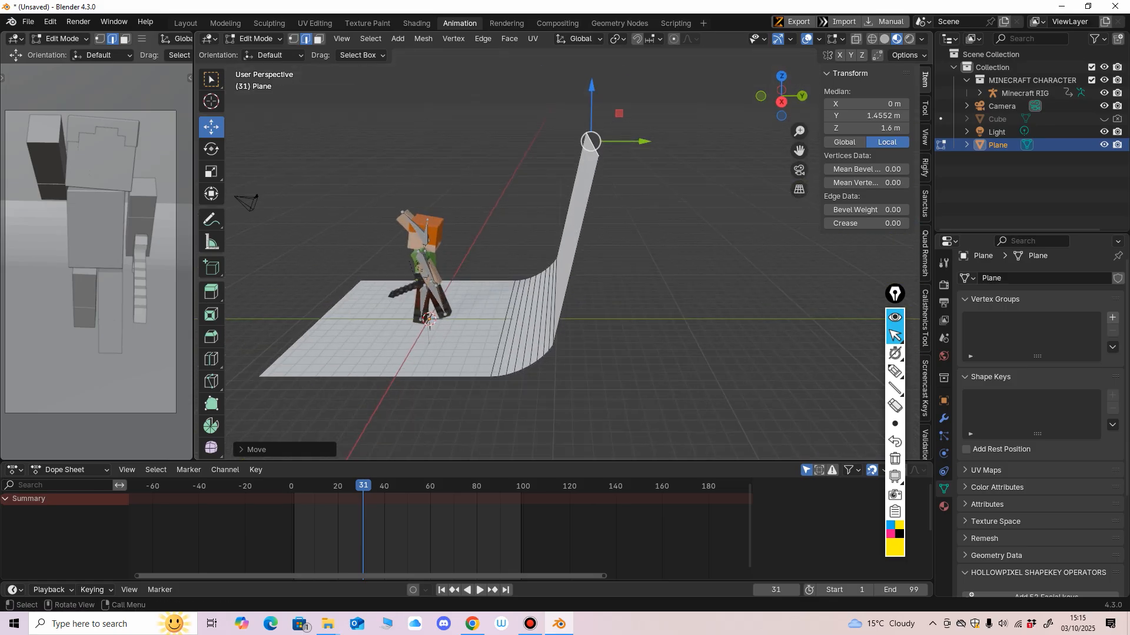
{"action": "left_click_drag", "start_coordinate": [643, 141], "coordinate": [633, 141]}
{"action": "middle_click_drag", "start_coordinate": [589, 235], "coordinate": [743, 191]}
{"action": "scroll", "coordinate": [750, 252], "scroll_direction": "down", "scroll_amount": 2}
{"action": "middle_click_drag", "start_coordinate": [742, 192], "coordinate": [738, 179]}
{"action": "middle_click_drag", "start_coordinate": [603, 218], "coordinate": [550, 245]}
{"action": "scroll", "coordinate": [627, 272], "scroll_direction": "up", "scroll_amount": 2}
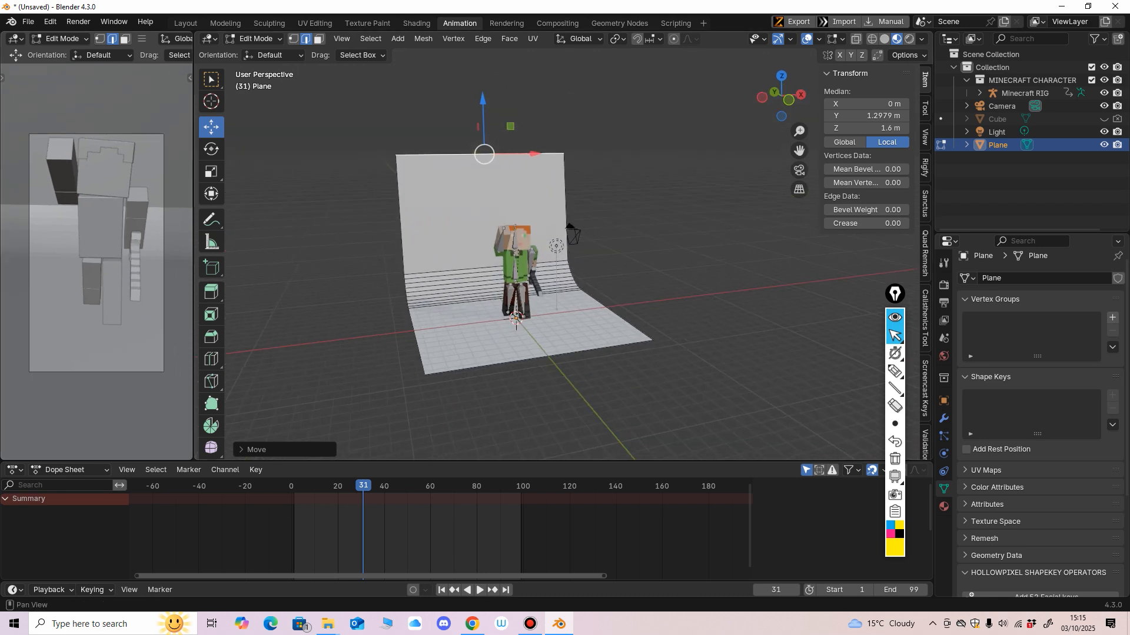
{"action": "middle_click_drag", "start_coordinate": [550, 245], "coordinate": [552, 249]}
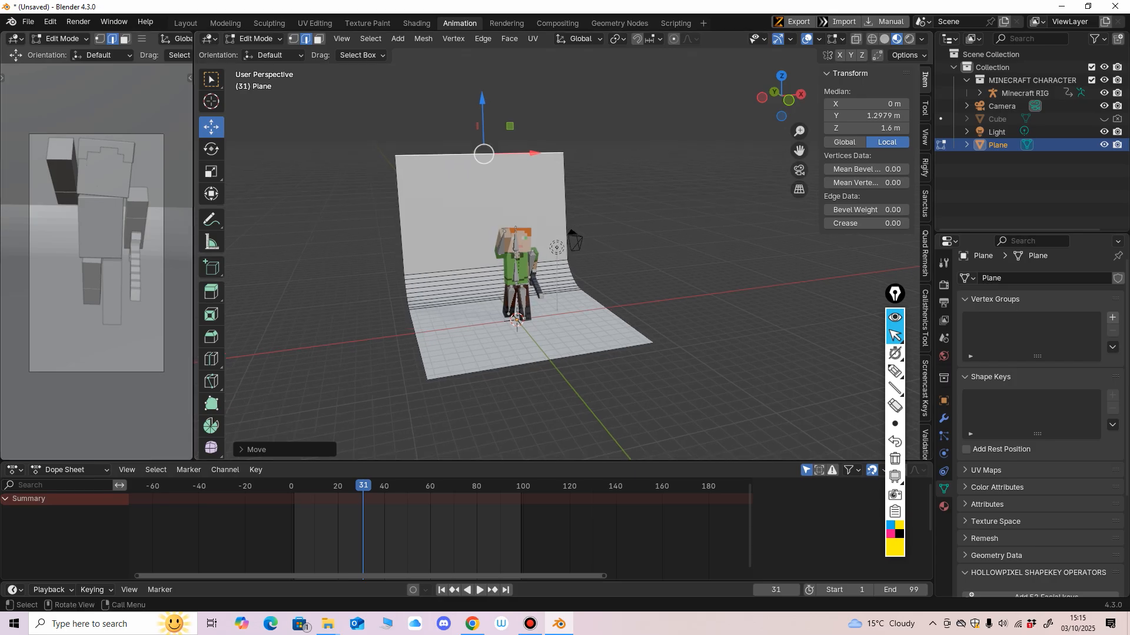
Switch the camera preview viewport to Rendered shading.
{"action": "scroll", "coordinate": [97, 38], "scroll_direction": "down", "scroll_amount": 7}
{"action": "scroll", "coordinate": [97, 39], "scroll_direction": "down", "scroll_amount": 6}
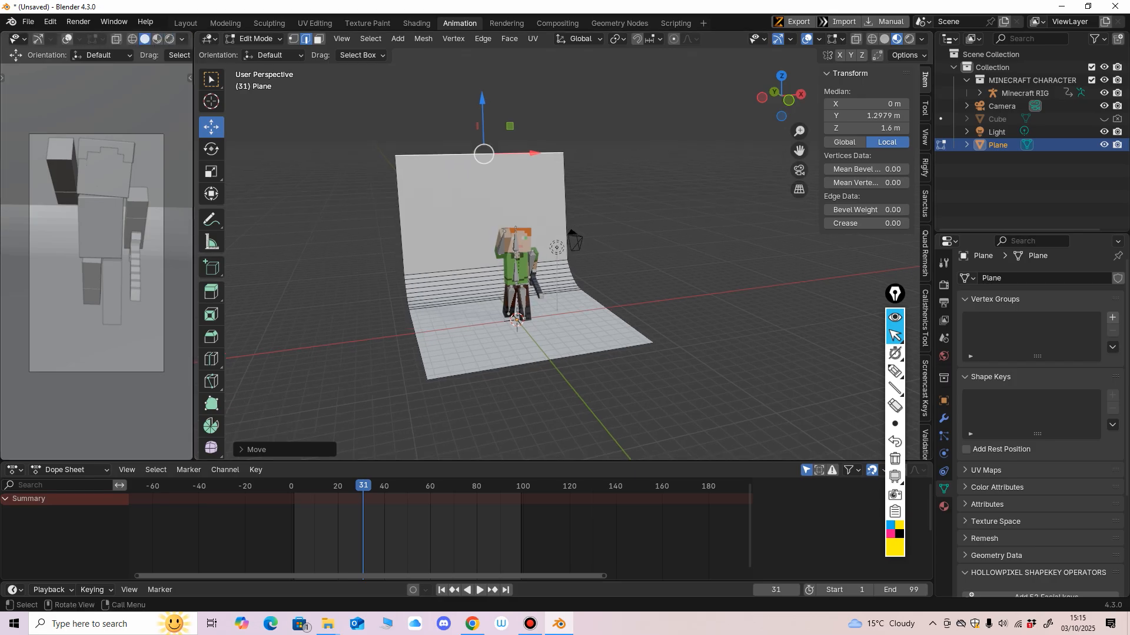
{"action": "left_click", "coordinate": [170, 38]}
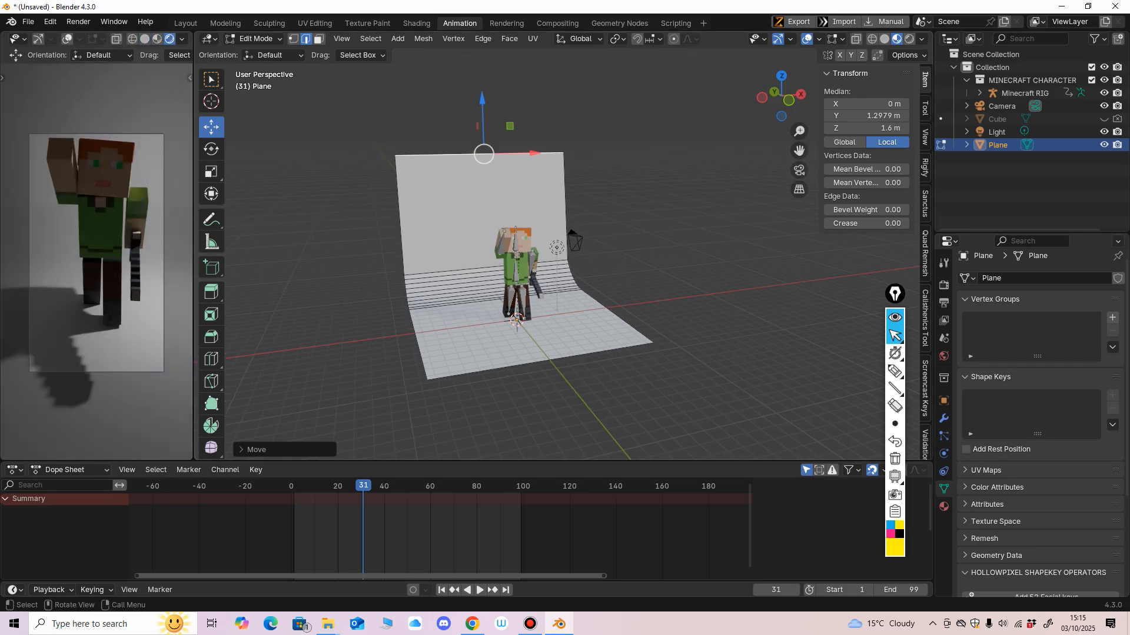
{"action": "scroll", "coordinate": [563, 254], "scroll_direction": "down", "scroll_amount": 1}
{"action": "middle_click_drag", "start_coordinate": [563, 265], "coordinate": [569, 241], "text": "shift"}
{"action": "scroll", "coordinate": [581, 239], "scroll_direction": "up", "scroll_amount": 3}
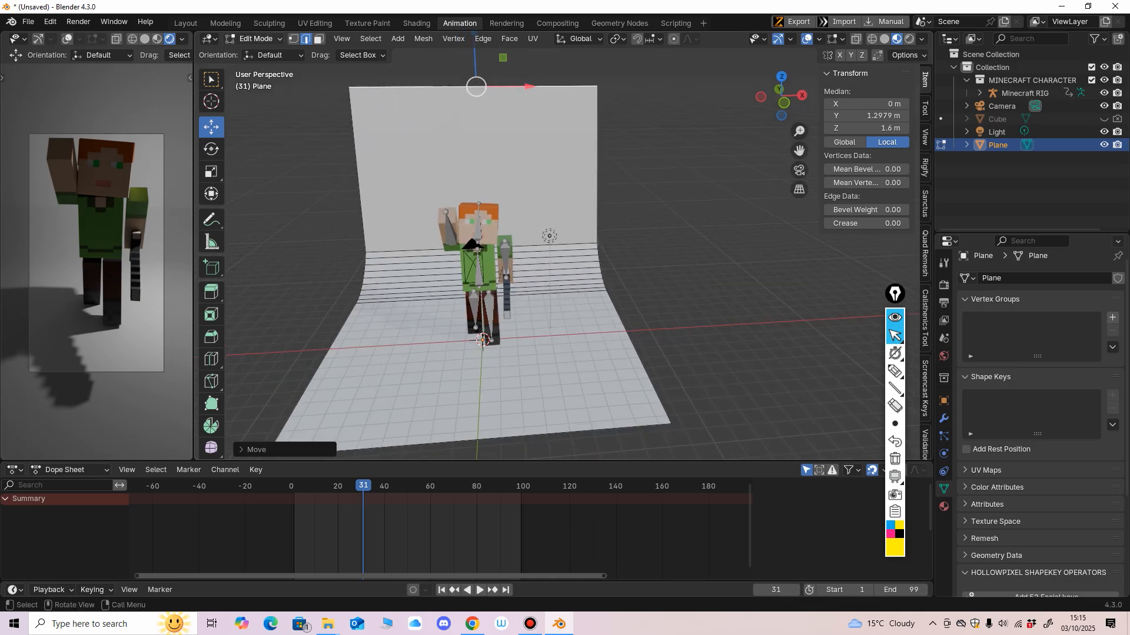
Return the backdrop plane to Object Mode and set the timeline to frame 1.
{"action": "left_click", "coordinate": [257, 39]}
{"action": "left_click", "coordinate": [263, 52]}
{"action": "middle_click_drag", "start_coordinate": [471, 247], "coordinate": [496, 186], "text": "shift"}
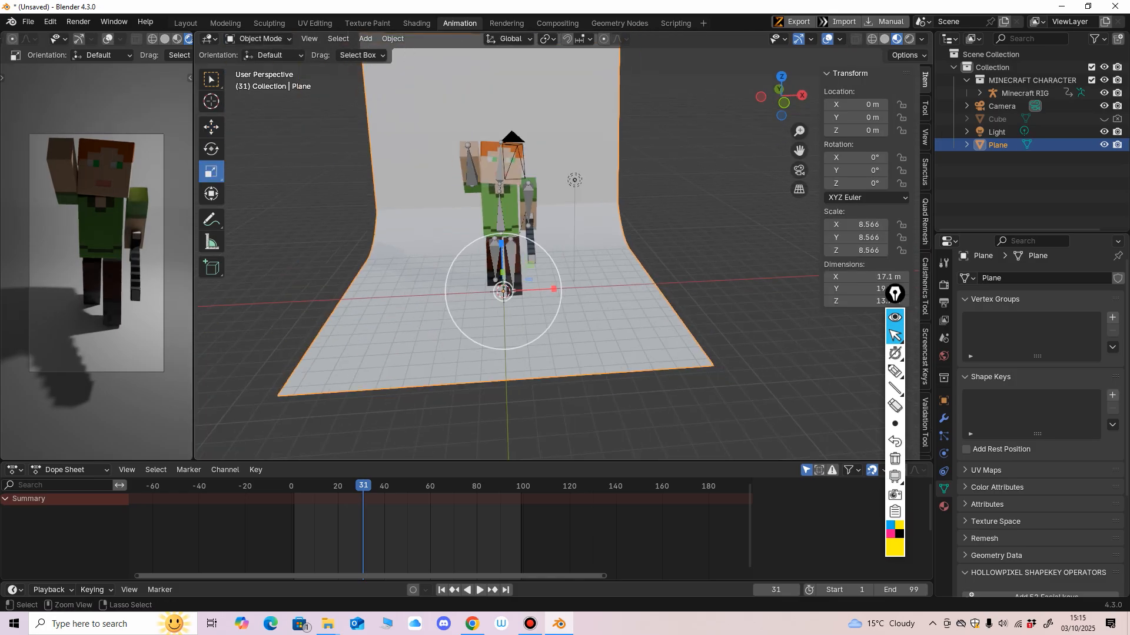
{"action": "left_click", "coordinate": [212, 128]}
{"action": "middle_click_drag", "start_coordinate": [565, 247], "coordinate": [509, 229]}
{"action": "middle_click_drag", "start_coordinate": [509, 229], "coordinate": [516, 197], "text": "ctrl"}
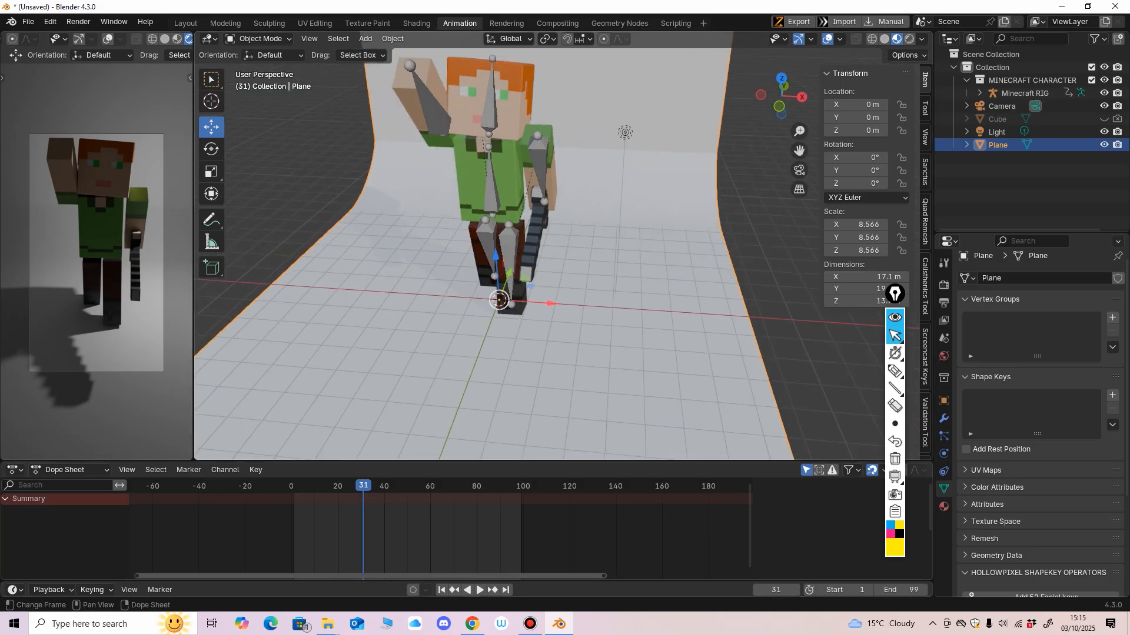
{"action": "left_click", "coordinate": [293, 486]}
{"action": "middle_click_drag", "start_coordinate": [423, 306], "coordinate": [419, 306]}
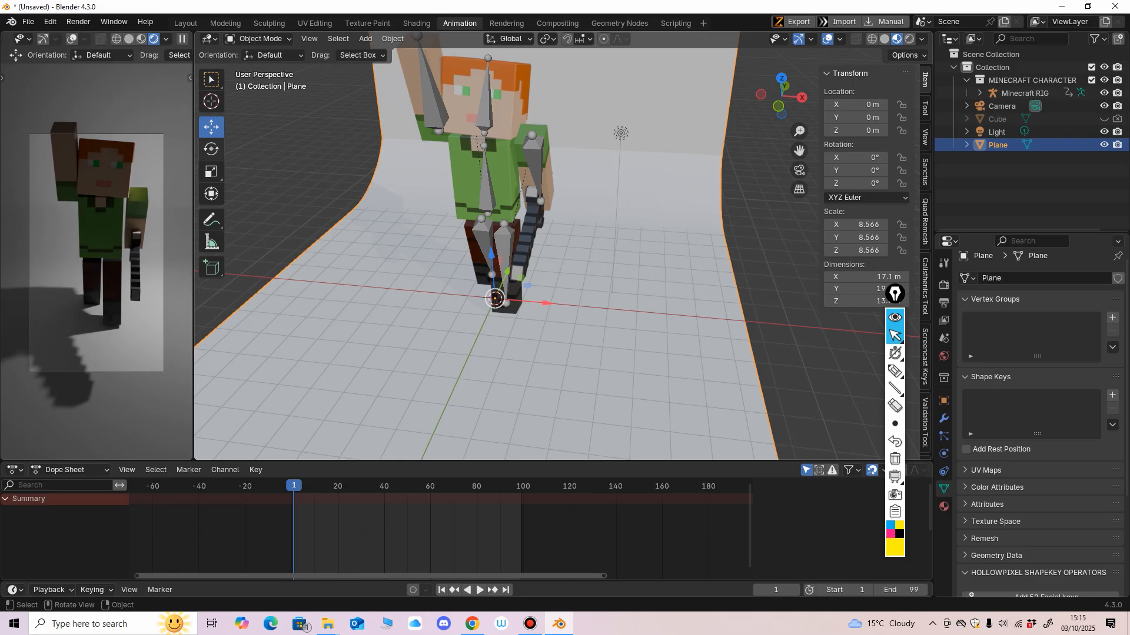
Turn the Minecraft character about its vertical axis to stand at an angle to the camera, and adjust its position slightly.
{"action": "left_click", "coordinate": [212, 150]}
{"action": "scroll", "coordinate": [538, 311], "scroll_direction": "down", "scroll_amount": 2}
{"action": "middle_click_drag", "start_coordinate": [538, 311], "coordinate": [538, 324]}
{"action": "left_click_drag", "start_coordinate": [540, 324], "coordinate": [516, 325]}
{"action": "key", "text": "Escape"}
{"action": "left_click", "coordinate": [512, 297]}
{"action": "mouse_move", "coordinate": [516, 325]}
{"action": "middle_mouse_down"}
{"action": "mouse_move", "coordinate": [440, 301]}
{"action": "mouse_move", "coordinate": [441, 317]}
{"action": "mouse_move", "coordinate": [518, 325]}
{"action": "middle_mouse_up"}
{"action": "left_click", "coordinate": [212, 127]}
{"action": "left_click_drag", "start_coordinate": [560, 315], "coordinate": [566, 317]}
{"action": "middle_click_drag", "start_coordinate": [566, 316], "coordinate": [532, 295]}
{"action": "left_click_drag", "start_coordinate": [514, 252], "coordinate": [519, 246]}
{"action": "middle_click_drag", "start_coordinate": [517, 253], "coordinate": [518, 320], "text": "ctrl"}
{"action": "middle_click_drag", "start_coordinate": [517, 321], "coordinate": [504, 290]}
Raise the camera to about 11.66 m on Z and place it at about -15.39 m on Y.
{"action": "left_click", "coordinate": [371, 156]}
{"action": "middle_click_drag", "start_coordinate": [371, 156], "coordinate": [503, 248]}
{"action": "scroll", "coordinate": [503, 247], "scroll_direction": "up", "scroll_amount": 1}
{"action": "left_click_drag", "start_coordinate": [542, 226], "coordinate": [516, 226]}
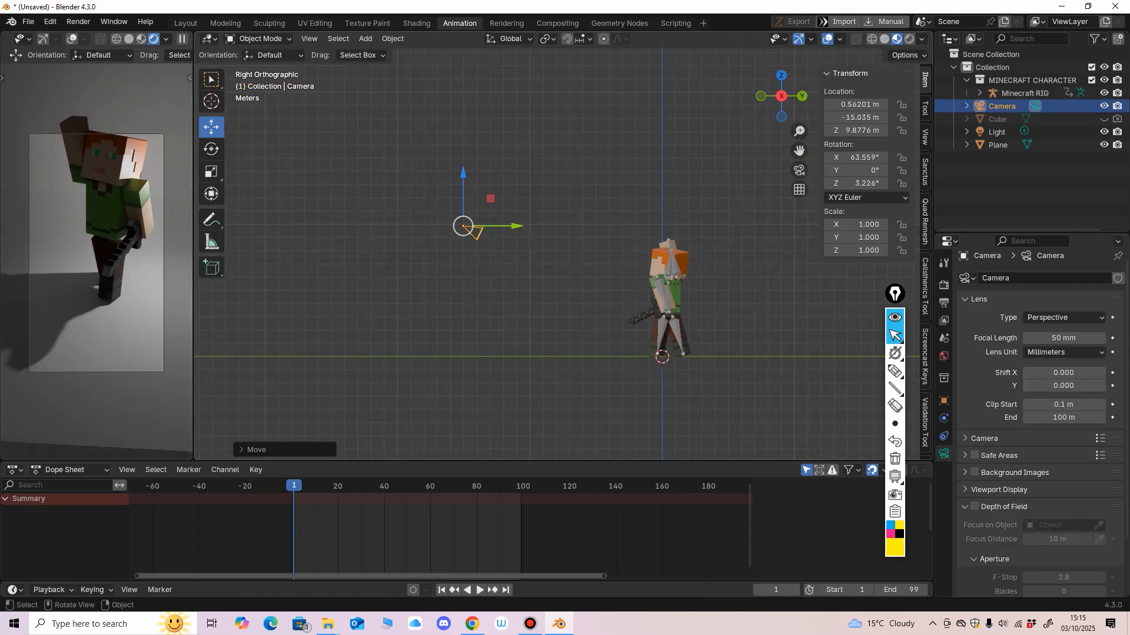
{"action": "left_click_drag", "start_coordinate": [463, 173], "coordinate": [463, 149]}
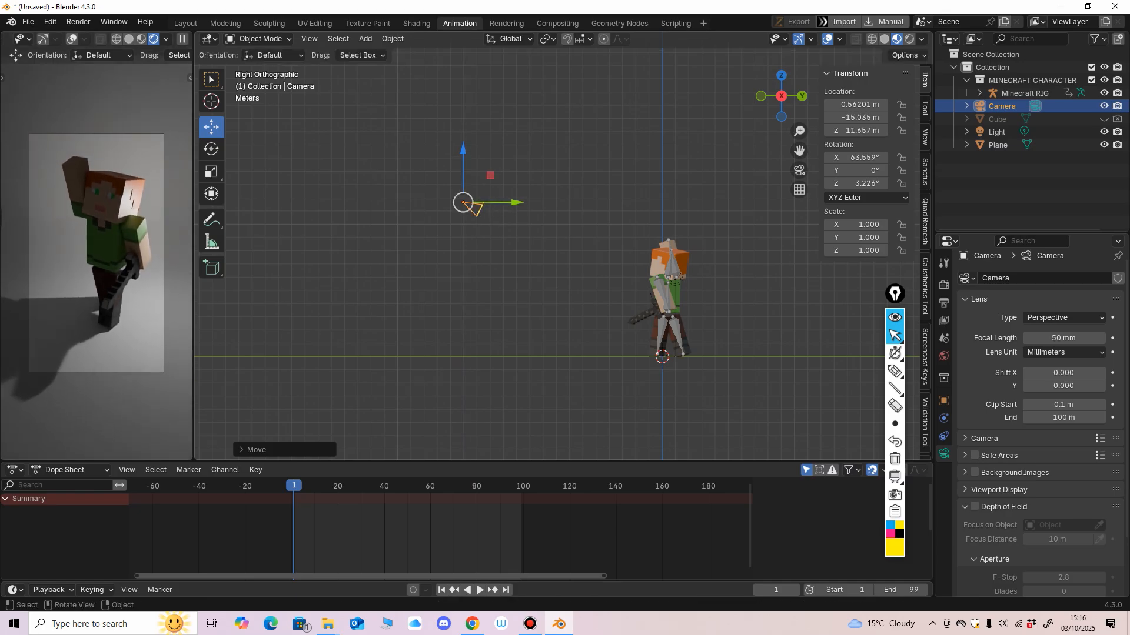
{"action": "left_click_drag", "start_coordinate": [517, 203], "coordinate": [513, 202]}
{"action": "scroll", "coordinate": [72, 39], "scroll_direction": "up", "scroll_amount": 10}
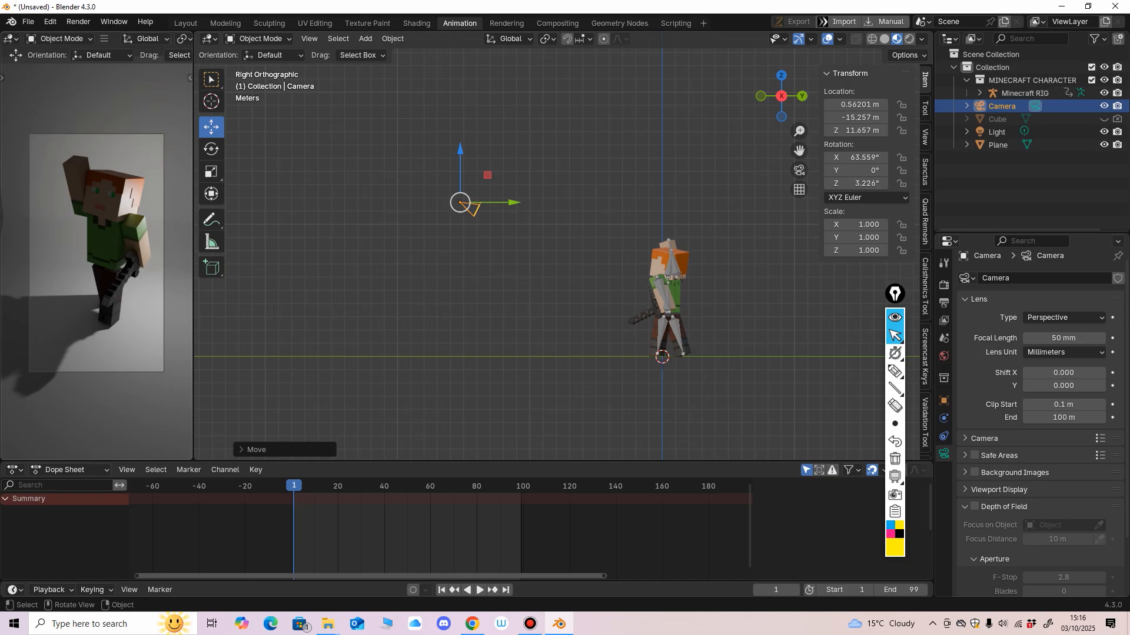
{"action": "left_click_drag", "start_coordinate": [513, 202], "coordinate": [511, 203]}
Set the selected camera object as the active camera for the preview viewport.
{"action": "left_click", "coordinate": [104, 38]}
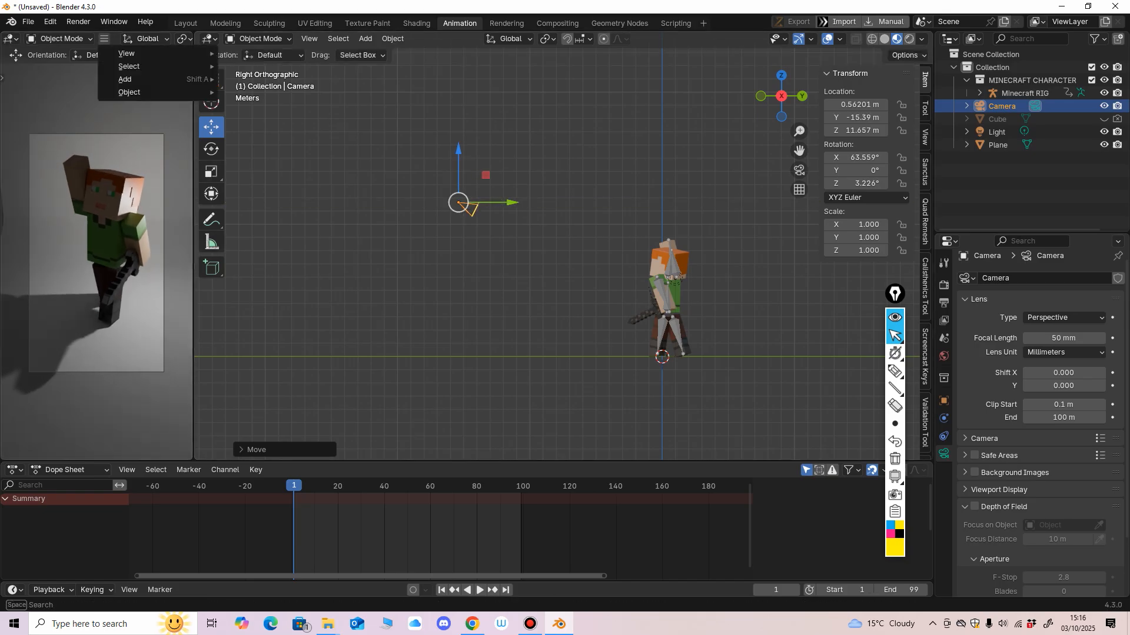
{"action": "mouse_move", "coordinate": [126, 53]}
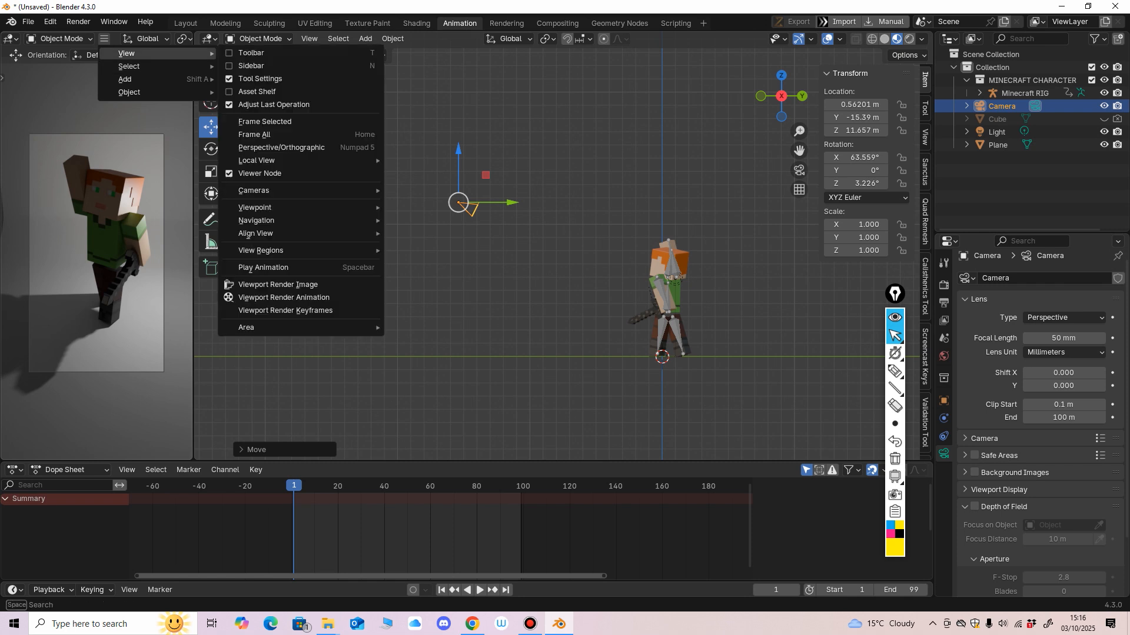
{"action": "mouse_move", "coordinate": [254, 190]}
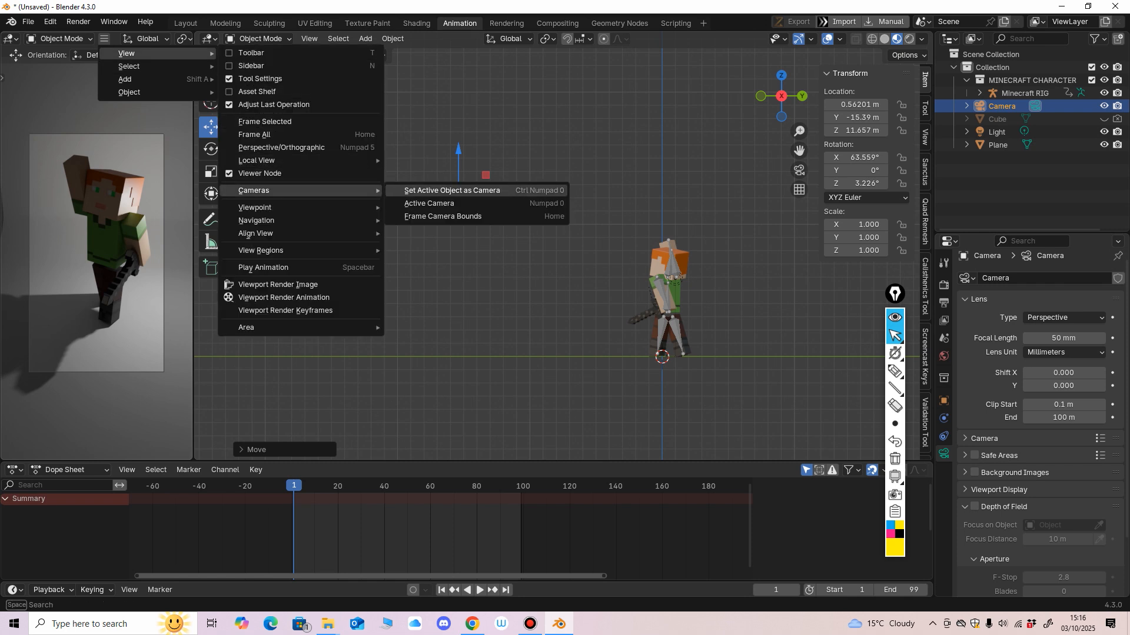
{"action": "left_click", "coordinate": [447, 190]}
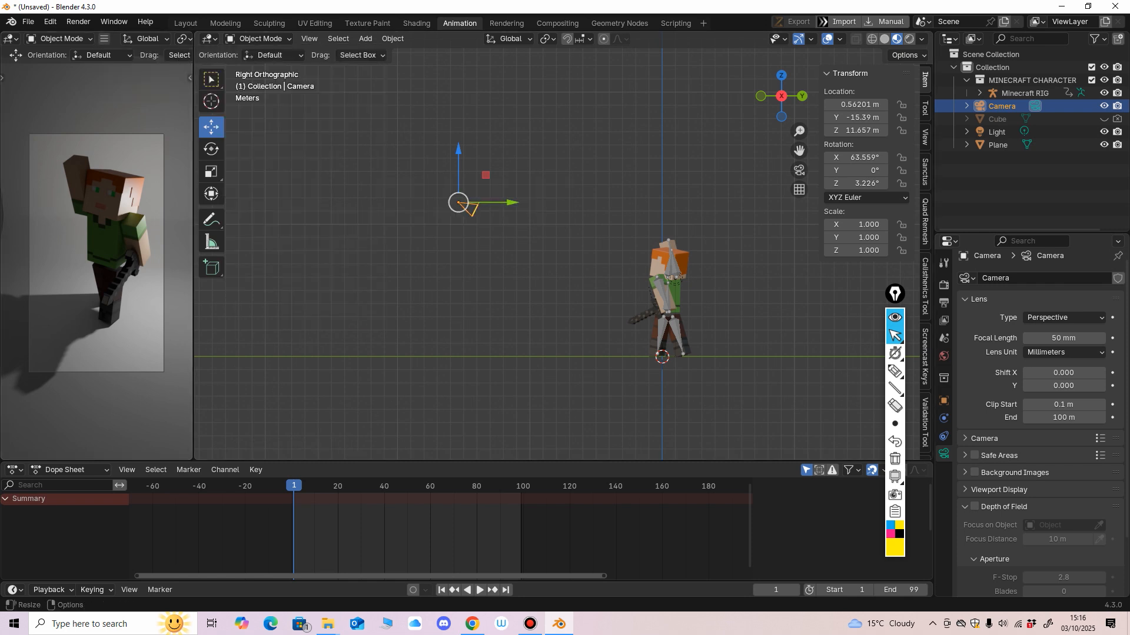
Fine-tune the camera position to about X 0.807 m, Y -15.123 m and Z 11.79 m.
{"action": "left_click_drag", "start_coordinate": [512, 202], "coordinate": [513, 202]}
{"action": "left_click_drag", "start_coordinate": [459, 151], "coordinate": [459, 148]}
{"action": "left_click_drag", "start_coordinate": [512, 201], "coordinate": [515, 201]}
{"action": "middle_click_drag", "start_coordinate": [514, 203], "coordinate": [654, 289]}
{"action": "left_click_drag", "start_coordinate": [617, 334], "coordinate": [622, 333]}
{"action": "middle_click_drag", "start_coordinate": [622, 331], "coordinate": [452, 248]}
{"action": "middle_click_drag", "start_coordinate": [593, 307], "coordinate": [551, 259]}
{"action": "scroll", "coordinate": [551, 259], "scroll_direction": "up", "scroll_amount": 1}
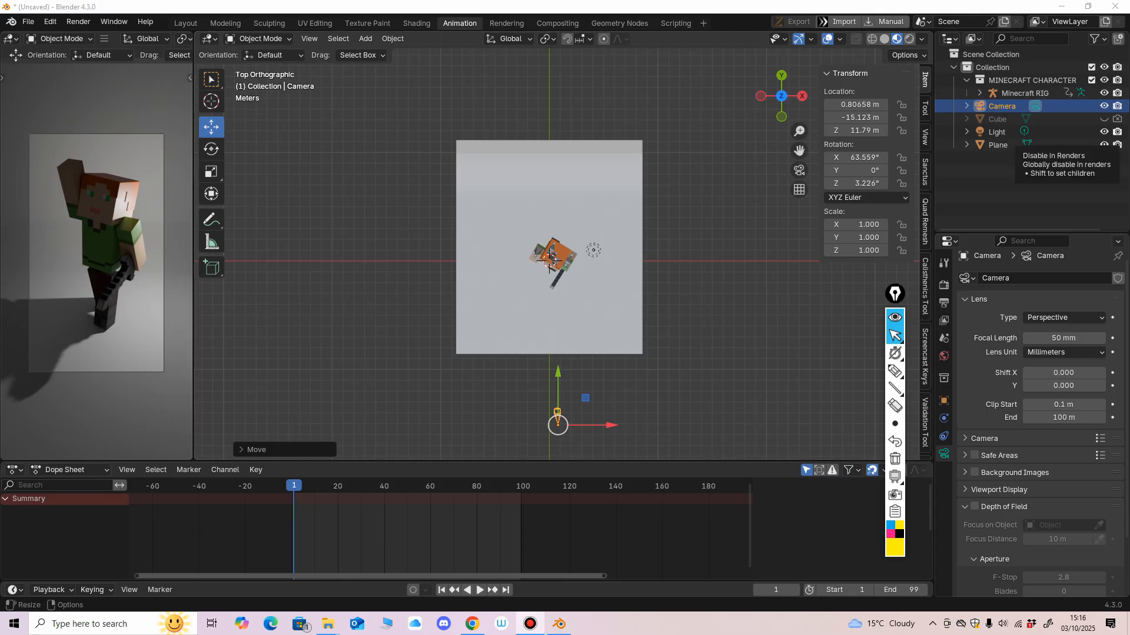
{"action": "middle_click_drag", "start_coordinate": [549, 259], "coordinate": [500, 224]}
{"action": "scroll", "coordinate": [563, 261], "scroll_direction": "down", "scroll_amount": 3}
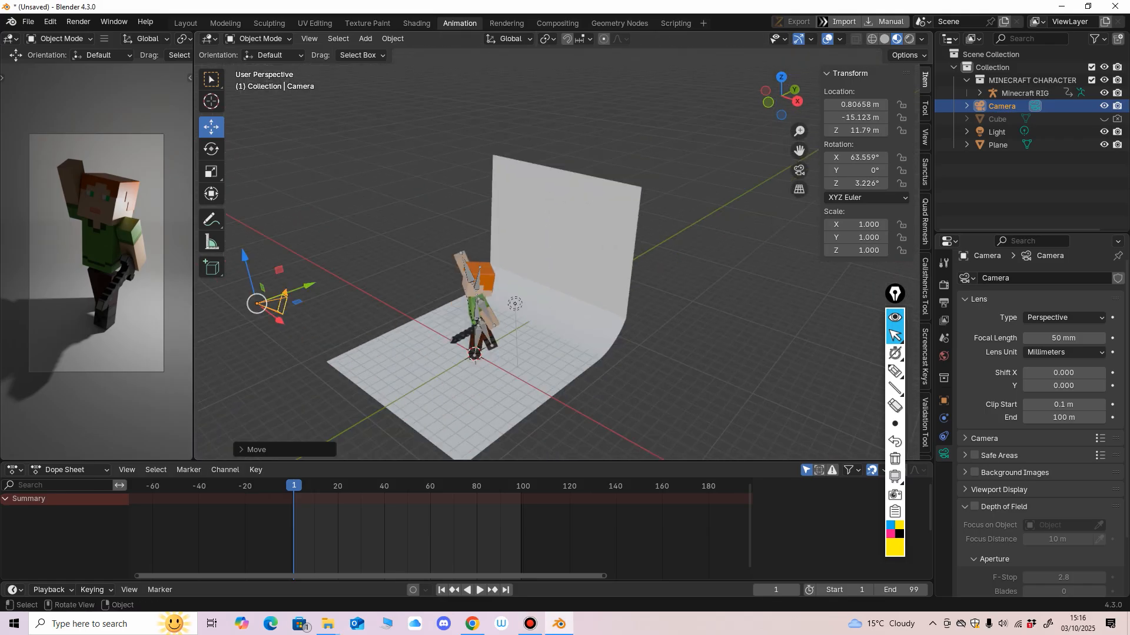
Give the backdrop plane a new material named "plane material".
{"action": "left_click", "coordinate": [579, 265]}
{"action": "middle_click_drag", "start_coordinate": [579, 264], "coordinate": [544, 246]}
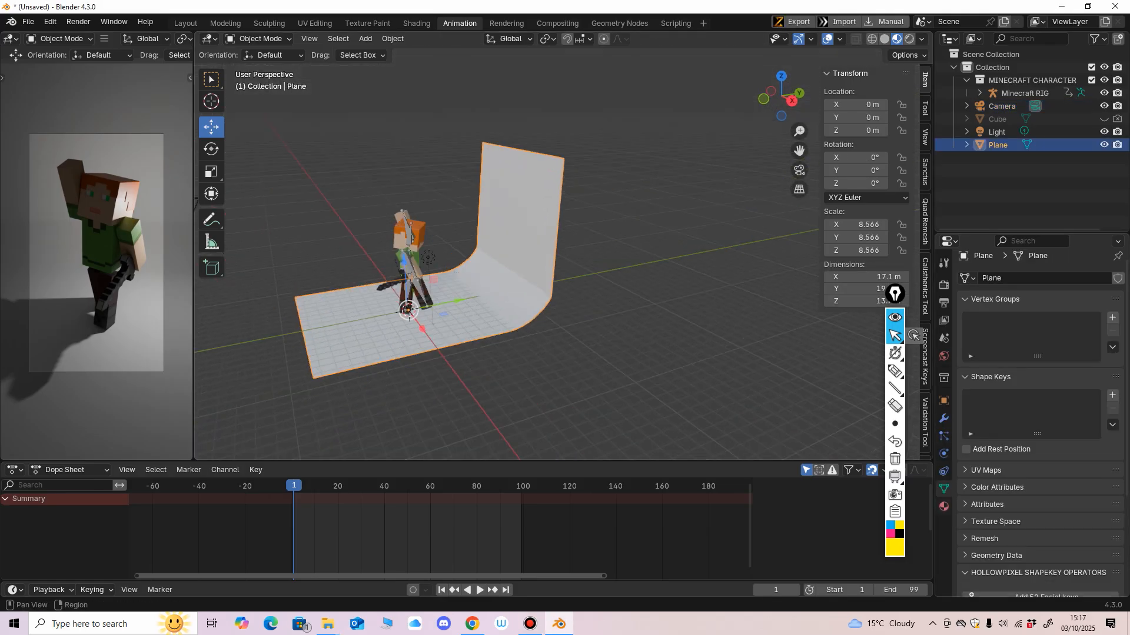
{"action": "left_click", "coordinate": [944, 506]}
{"action": "left_click", "coordinate": [1019, 337]}
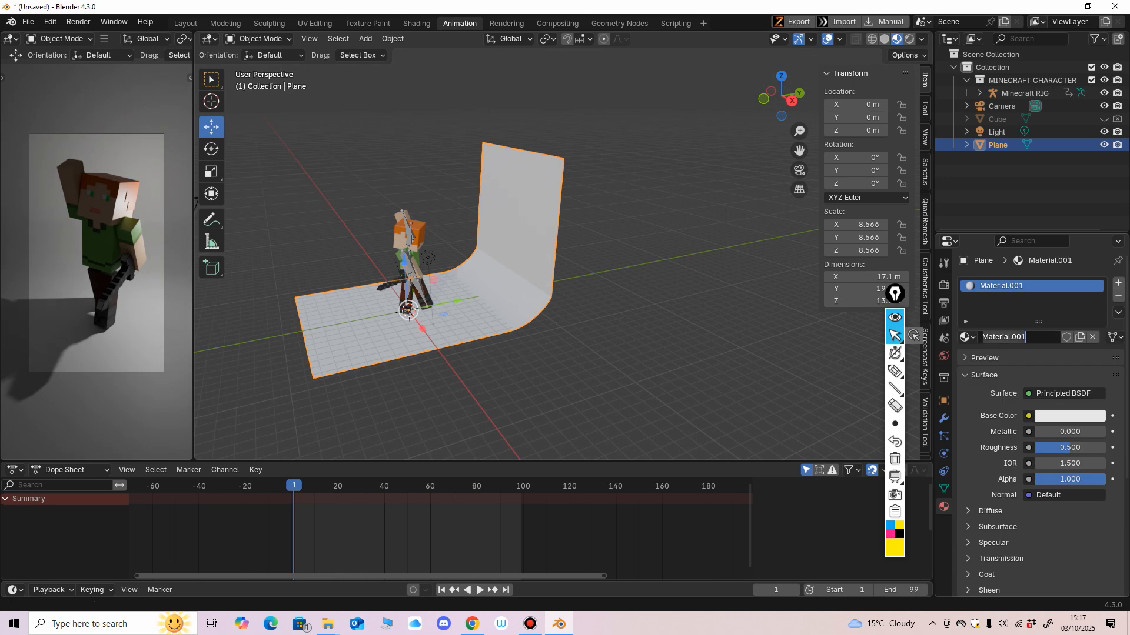
{"action": "type", "text": "plane material"}
{"action": "key", "text": "Return"}
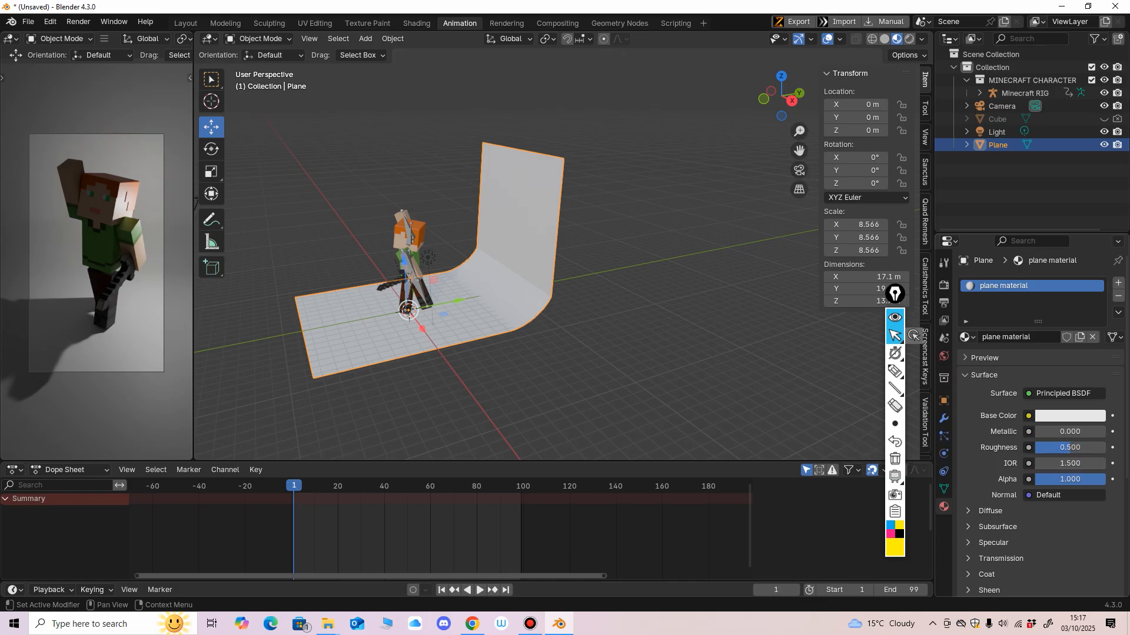
Set the plane material's base color to a bright pinkish purple.
{"action": "left_click", "coordinate": [1070, 416]}
{"action": "left_click", "coordinate": [1045, 282]}
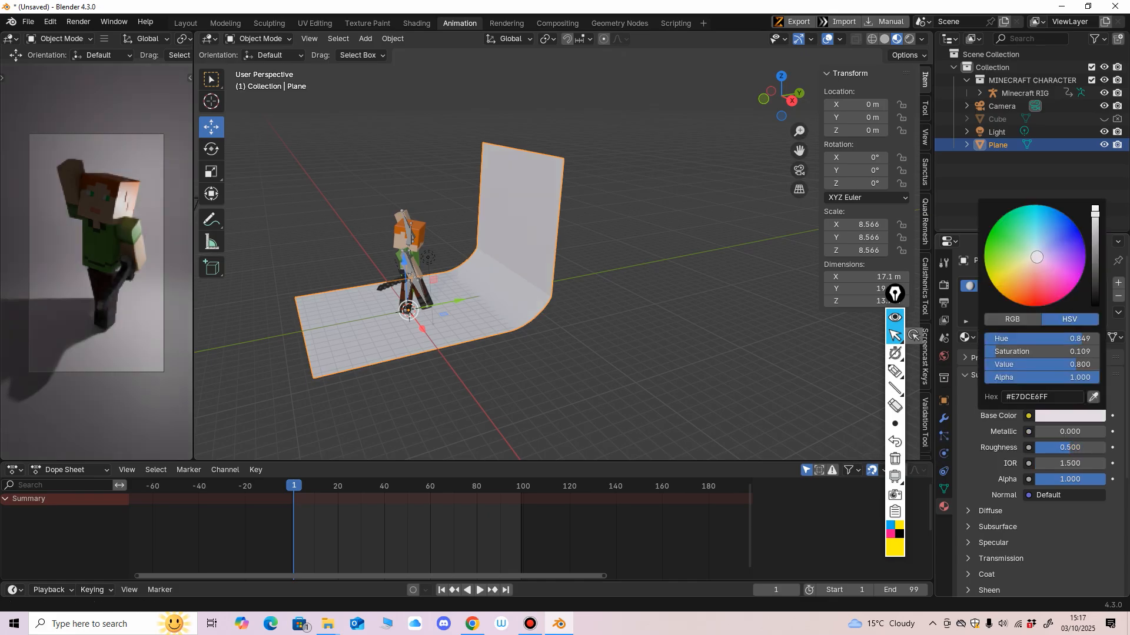
{"action": "left_click_drag", "start_coordinate": [1046, 282], "coordinate": [1063, 269]}
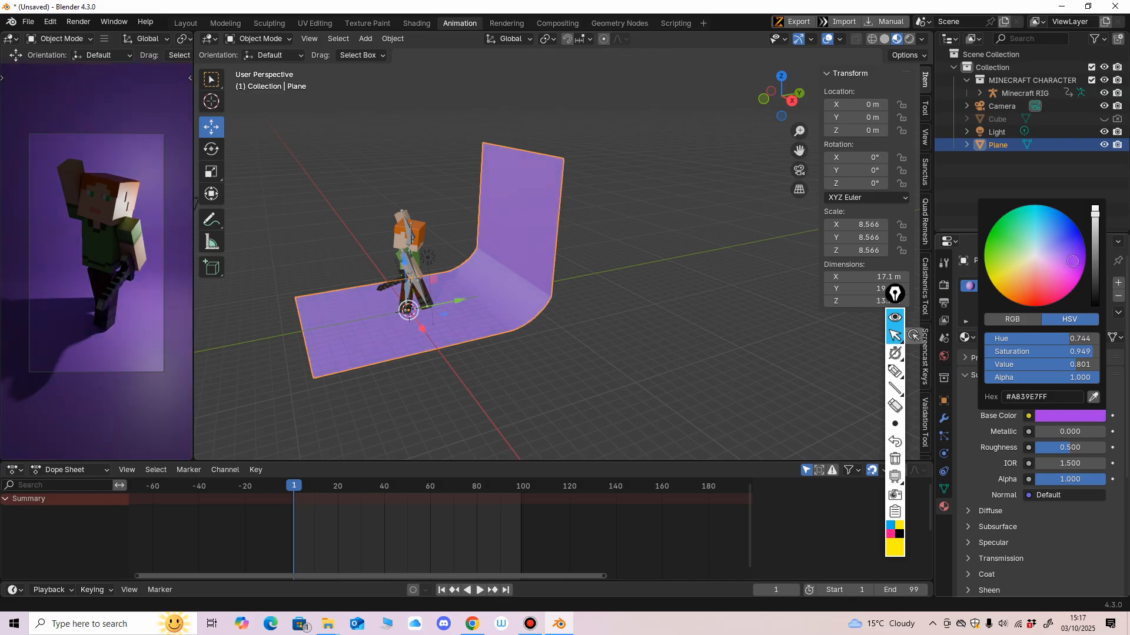
{"action": "left_click_drag", "start_coordinate": [1072, 262], "coordinate": [1068, 266]}
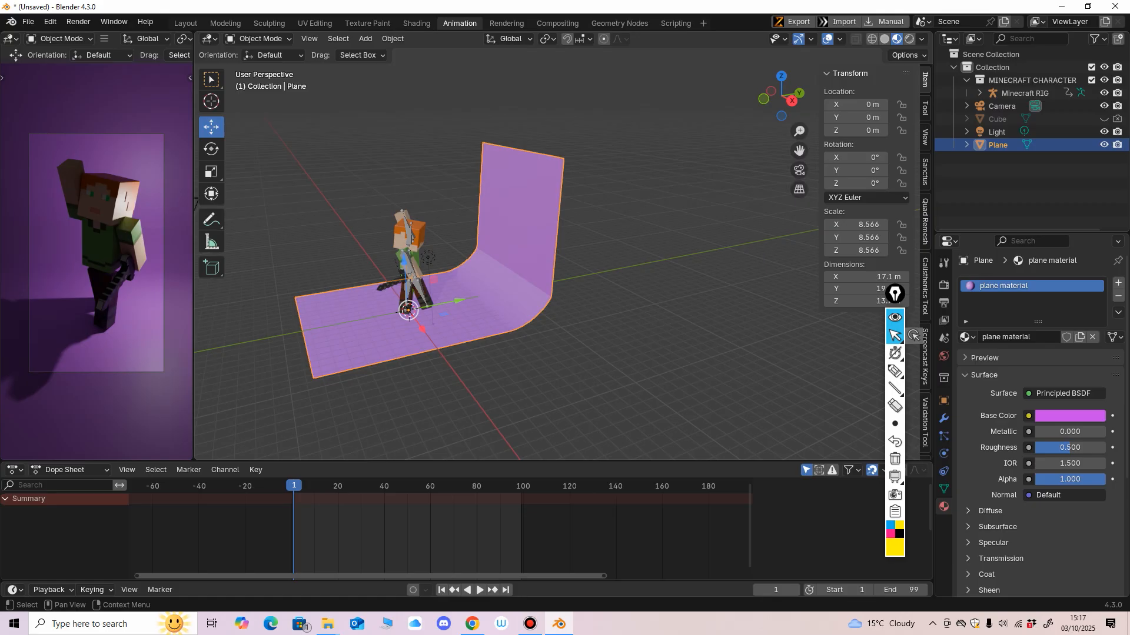
Change the light beside the character from a point light to an area light.
{"action": "middle_click_drag", "start_coordinate": [506, 253], "coordinate": [541, 248]}
{"action": "middle_click_drag", "start_coordinate": [540, 248], "coordinate": [543, 255]}
{"action": "middle_click_drag", "start_coordinate": [670, 250], "coordinate": [670, 224], "text": "ctrl"}
{"action": "left_click", "coordinate": [588, 276]}
{"action": "scroll", "coordinate": [636, 284], "scroll_direction": "up", "scroll_amount": 2}
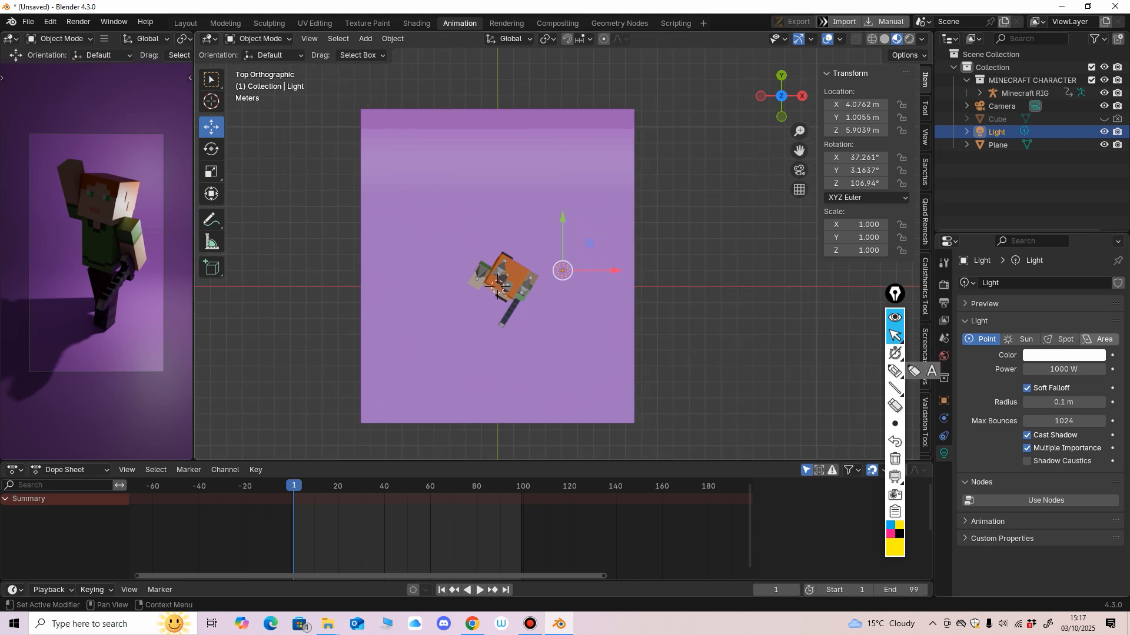
{"action": "left_click", "coordinate": [1098, 339]}
{"action": "left_click", "coordinate": [943, 284]}
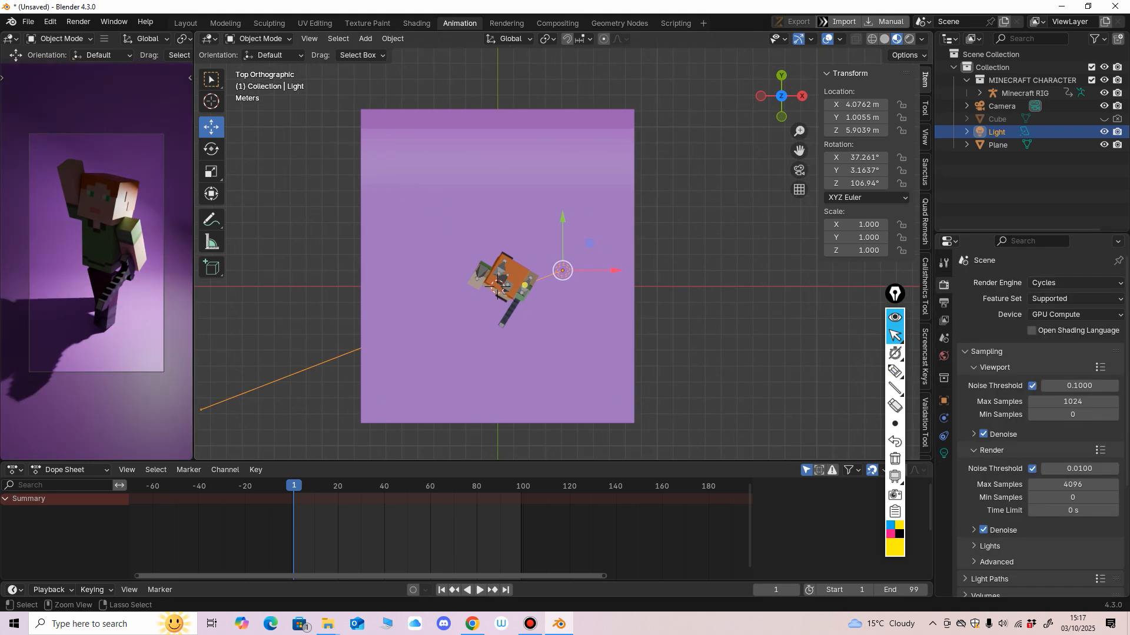
{"action": "middle_click_drag", "start_coordinate": [519, 413], "coordinate": [519, 458], "text": "ctrl"}
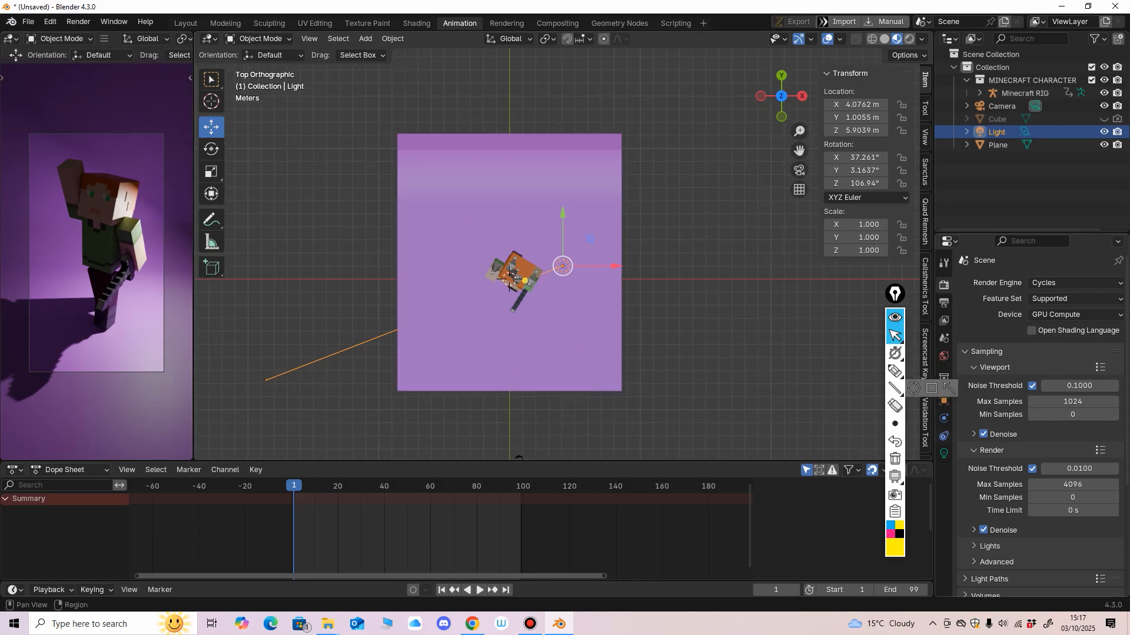
{"action": "left_click", "coordinate": [944, 453]}
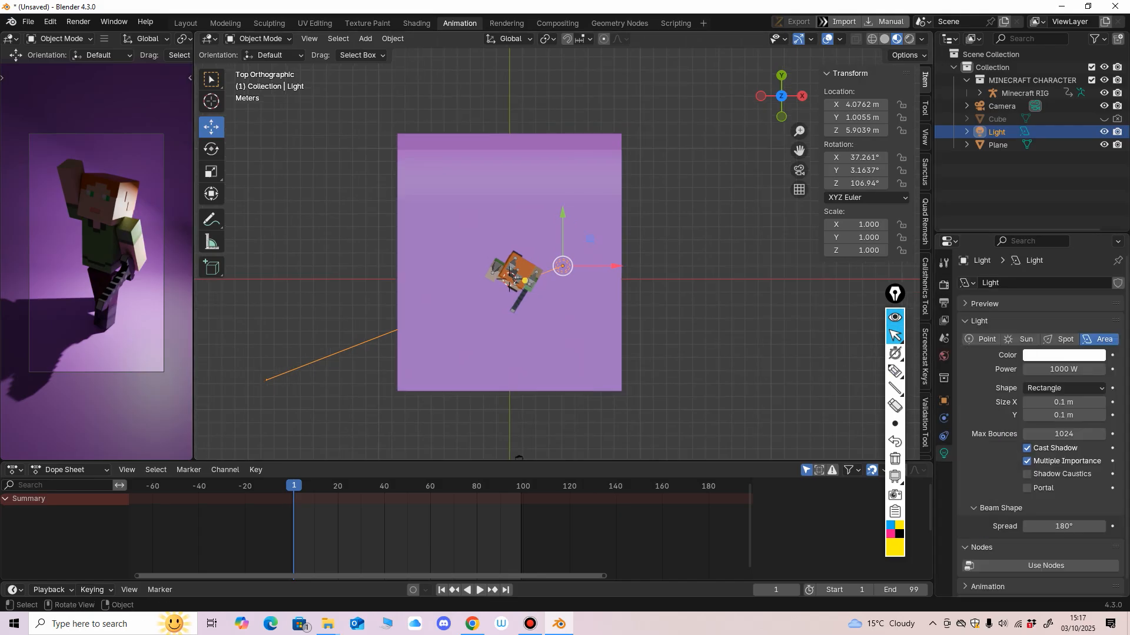
Open the area light's X and Y size values for editing together.
{"action": "left_click_drag", "start_coordinate": [895, 294], "coordinate": [878, 288]}
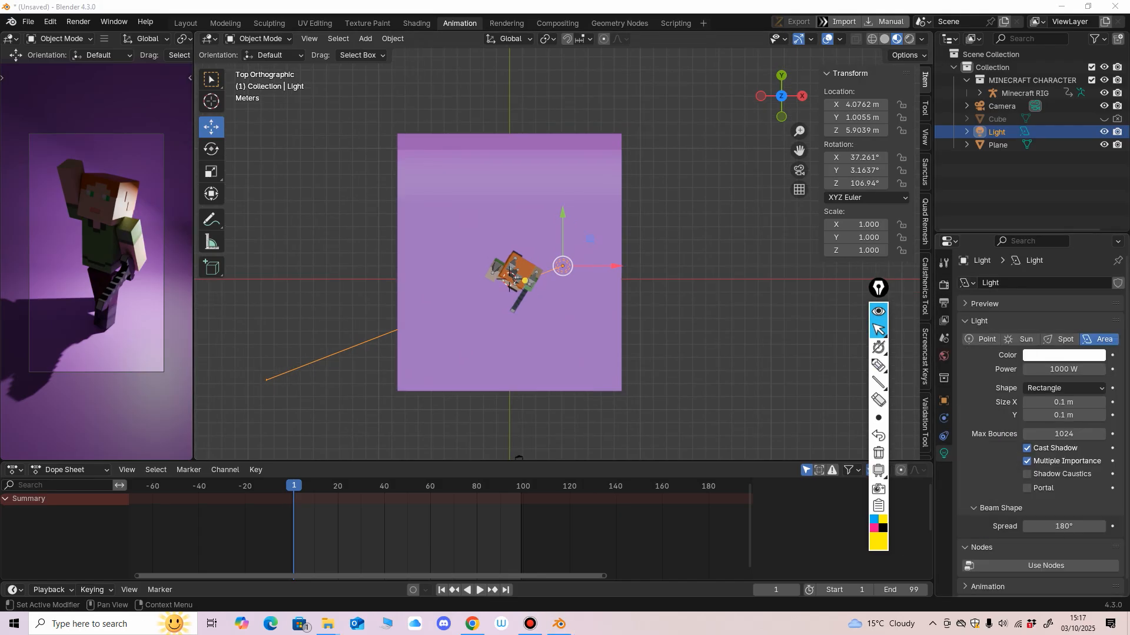
{"action": "scroll", "coordinate": [509, 284], "scroll_direction": "up", "scroll_amount": 2}
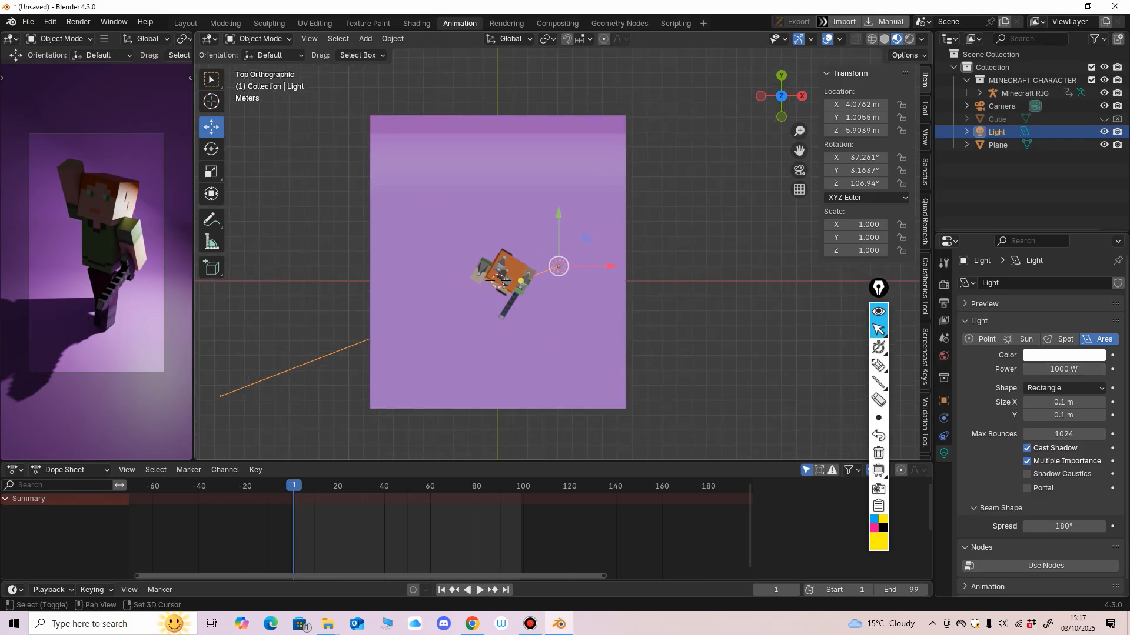
{"action": "scroll", "coordinate": [557, 259], "scroll_direction": "up", "scroll_amount": 2}
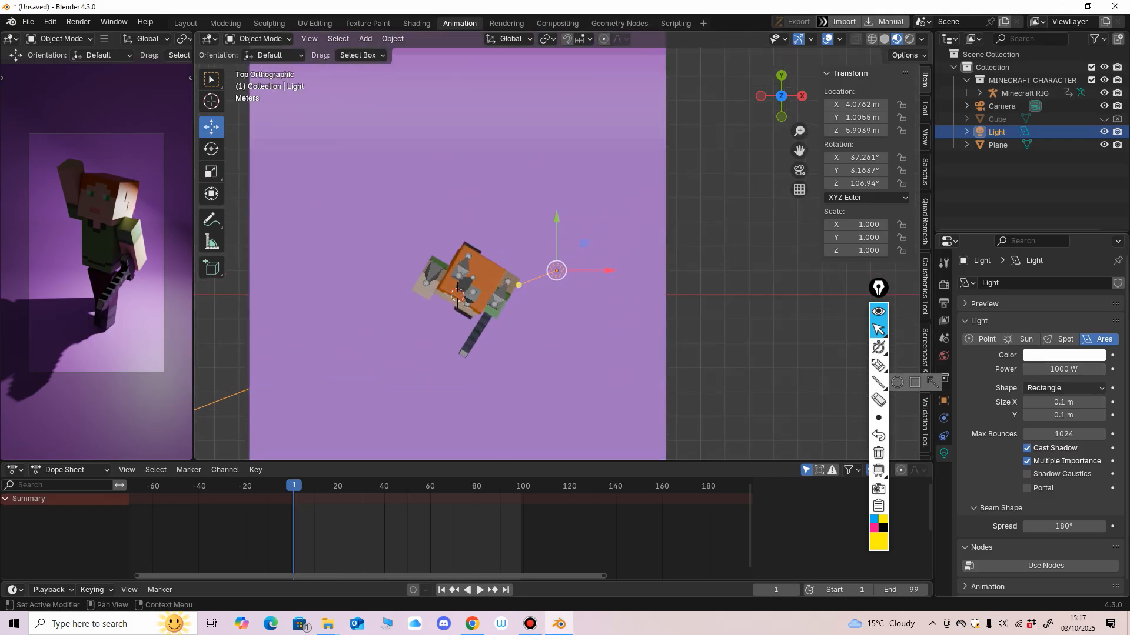
{"action": "left_click_drag", "start_coordinate": [1063, 402], "coordinate": [1064, 416]}
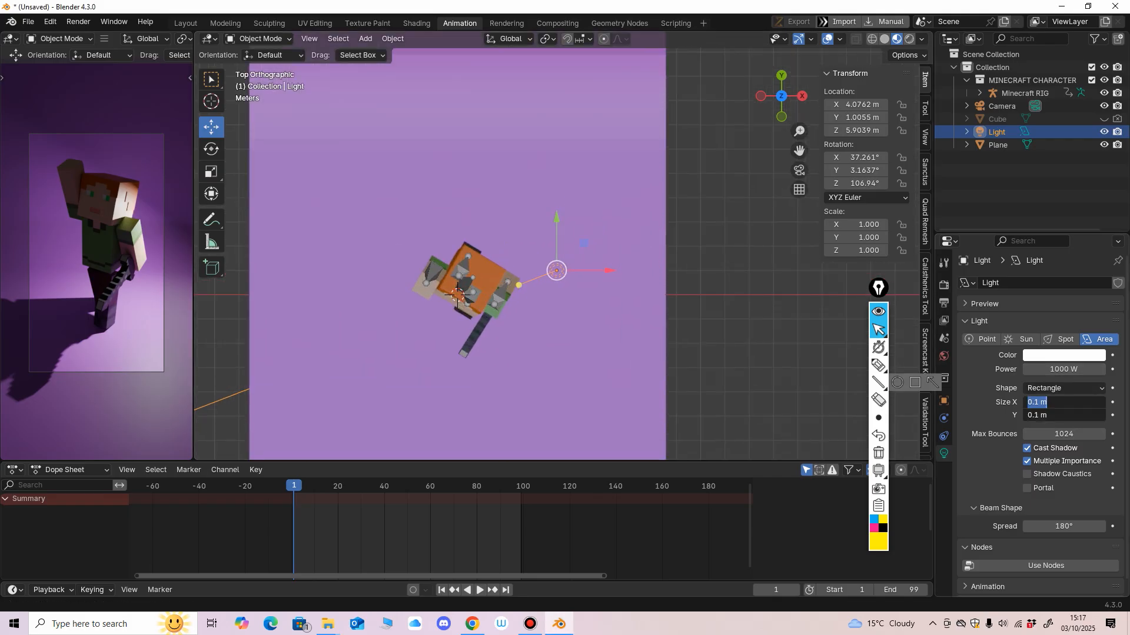
Set the area light's X and Y size to 5 m.
{"action": "key", "text": "Return"}
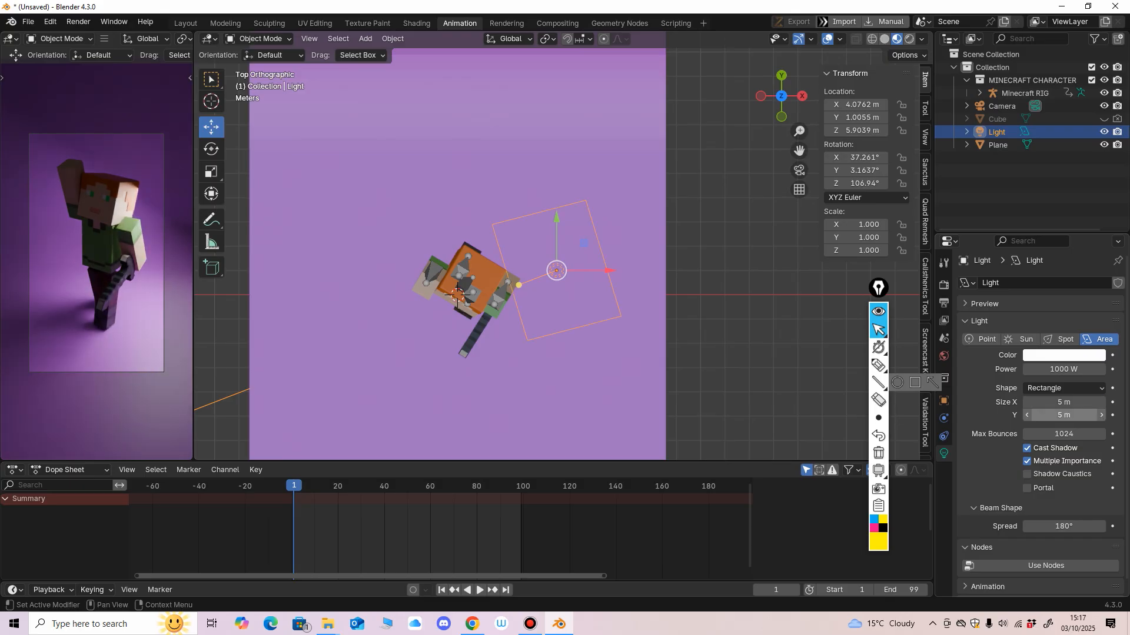
{"action": "mouse_move", "coordinate": [482, 306]}
{"action": "middle_mouse_down"}
{"action": "mouse_move", "coordinate": [394, 220]}
{"action": "mouse_move", "coordinate": [492, 306]}
{"action": "middle_mouse_up"}
{"action": "scroll", "coordinate": [559, 223], "scroll_direction": "down", "scroll_amount": 1}
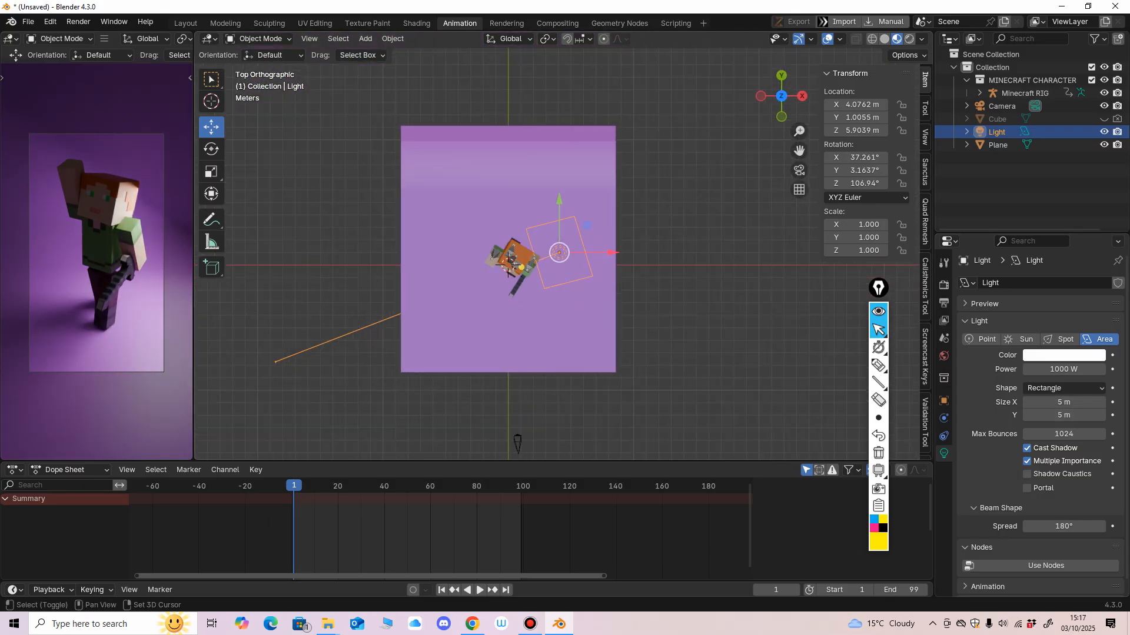
{"action": "middle_click_drag", "start_coordinate": [560, 223], "coordinate": [544, 233], "text": "shift"}
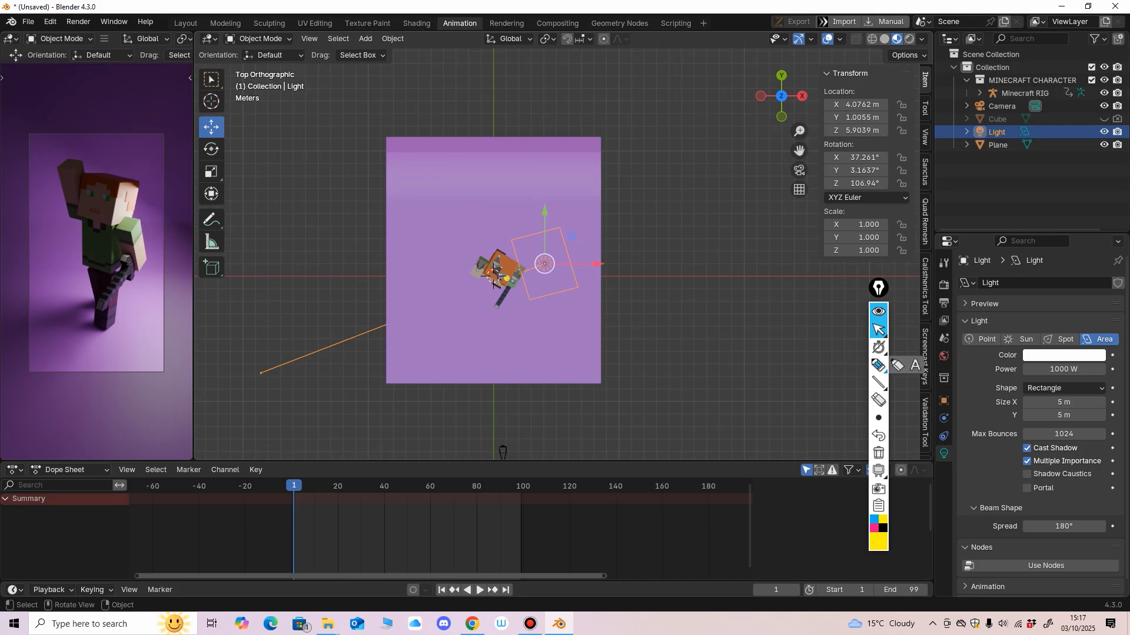
Draw yellow pen marks around the backdrop for three light positions and their directions toward the character.
{"action": "left_click", "coordinate": [878, 365]}
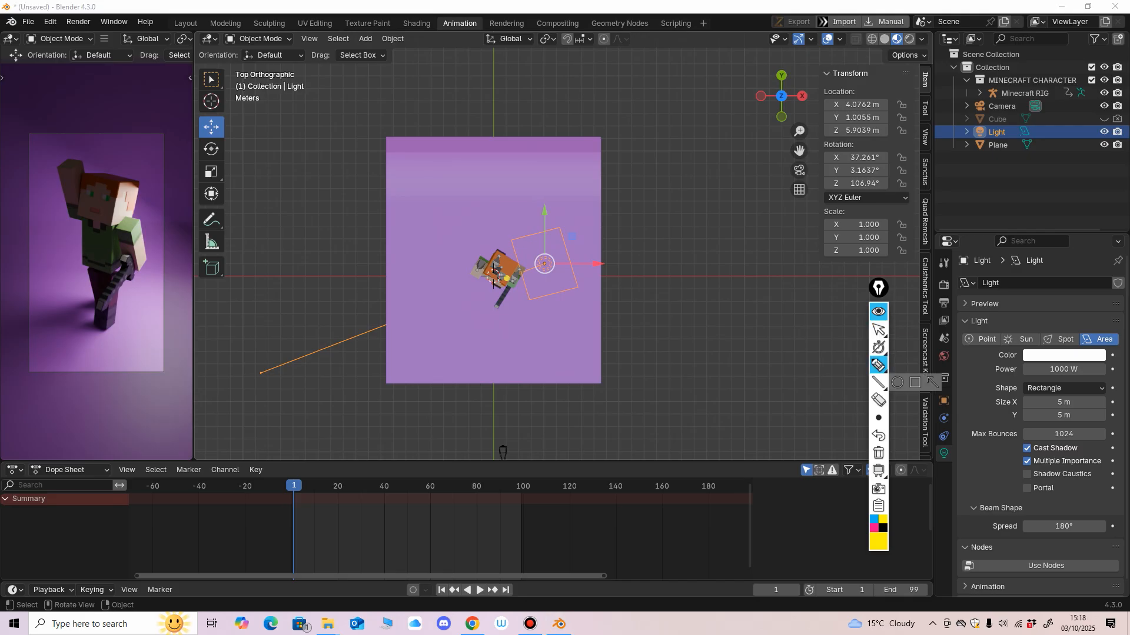
{"action": "left_click_drag", "start_coordinate": [350, 335], "coordinate": [393, 358]}
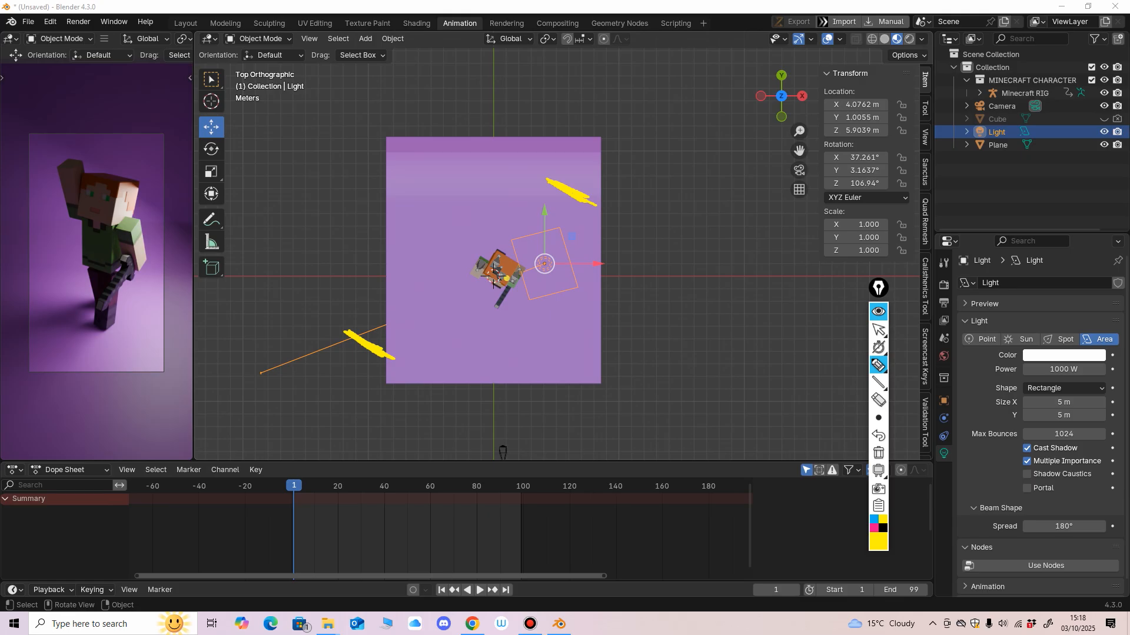
{"action": "mouse_move", "coordinate": [581, 359]}
{"action": "left_mouse_down"}
{"action": "mouse_move", "coordinate": [633, 334]}
{"action": "mouse_move", "coordinate": [589, 357]}
{"action": "left_mouse_up"}
{"action": "left_click_drag", "start_coordinate": [376, 345], "coordinate": [428, 323]}
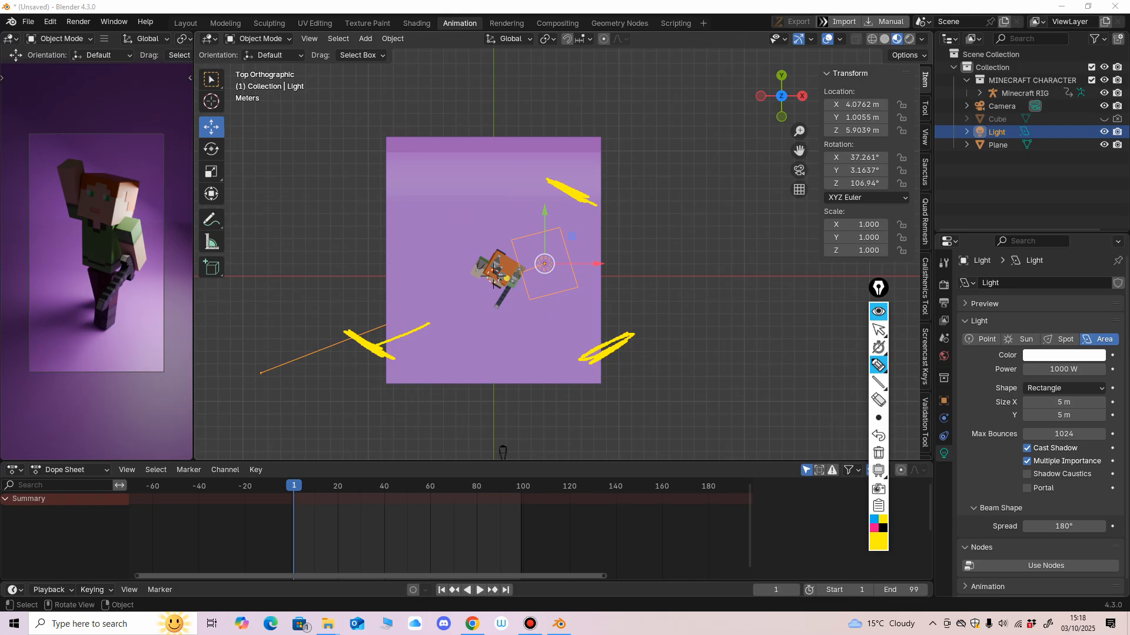
{"action": "left_click_drag", "start_coordinate": [569, 322], "coordinate": [596, 347]}
Erase all the yellow light-position marks around the backdrop and leave drawing mode.
{"action": "left_click", "coordinate": [878, 400]}
{"action": "mouse_move", "coordinate": [618, 344]}
{"action": "left_mouse_down"}
{"action": "mouse_move", "coordinate": [579, 333]}
{"action": "mouse_move", "coordinate": [371, 346]}
{"action": "left_mouse_up"}
{"action": "left_click_drag", "start_coordinate": [549, 220], "coordinate": [572, 191]}
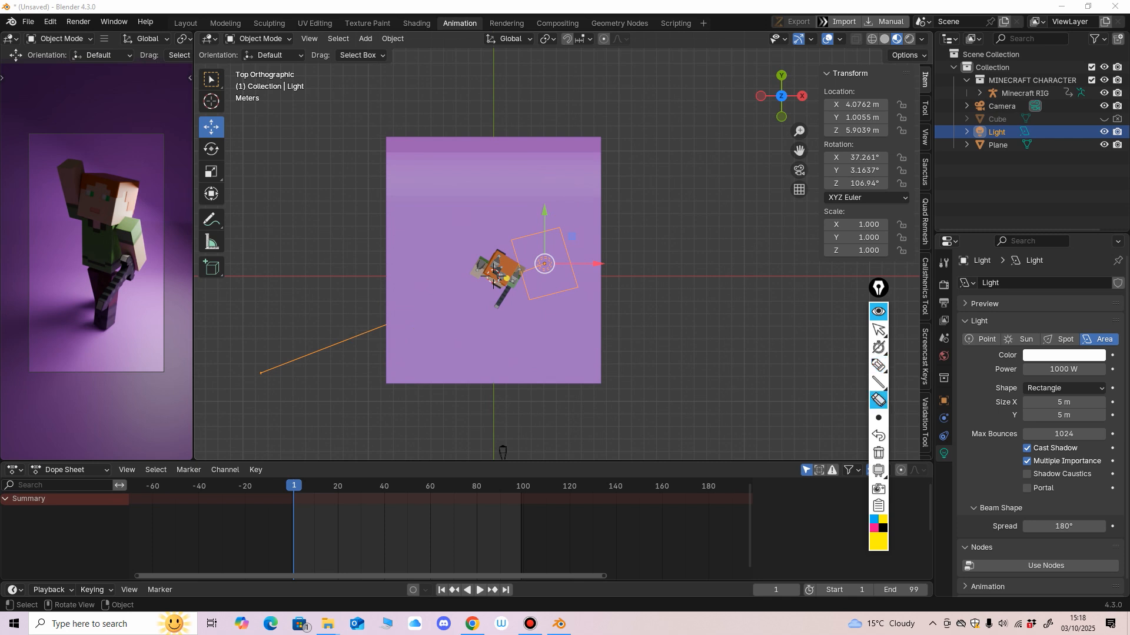
{"action": "left_click", "coordinate": [879, 329]}
From the top view, move the area light in front of the backdrop to about X -3.27 m, Y -14.72 m.
{"action": "middle_click_drag", "start_coordinate": [494, 281], "coordinate": [659, 180]}
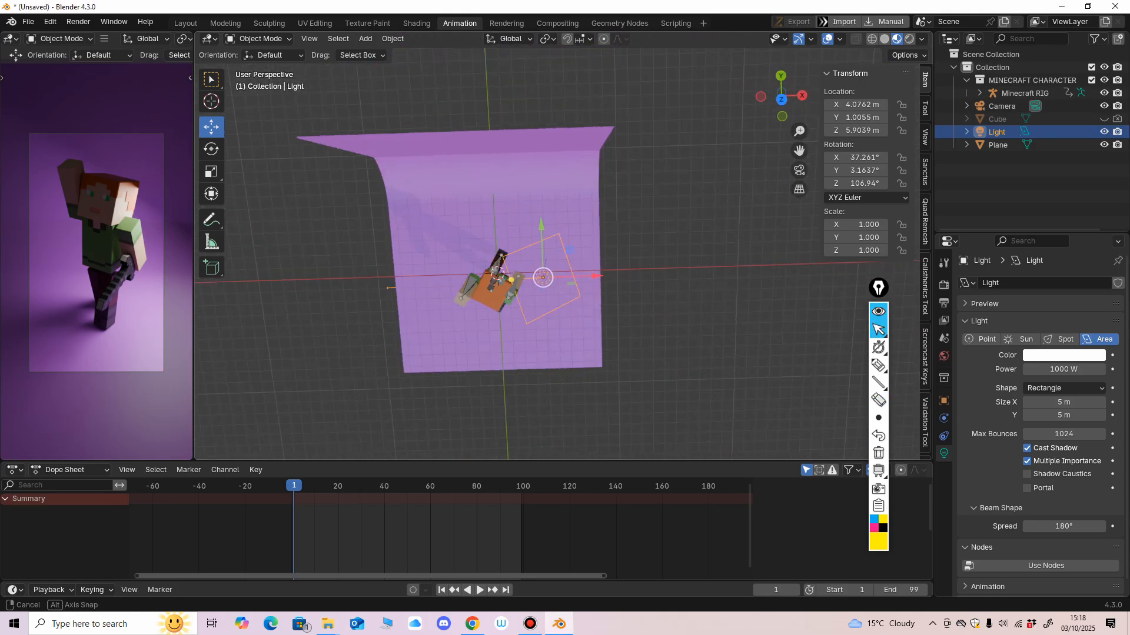
{"action": "key", "text": "KP_7"}
{"action": "left_click_drag", "start_coordinate": [544, 212], "coordinate": [545, 343]}
{"action": "scroll", "coordinate": [544, 343], "scroll_direction": "down", "scroll_amount": 1}
{"action": "middle_click_drag", "start_coordinate": [544, 343], "coordinate": [530, 243], "text": "shift"}
{"action": "left_click_drag", "start_coordinate": [582, 279], "coordinate": [500, 280]}
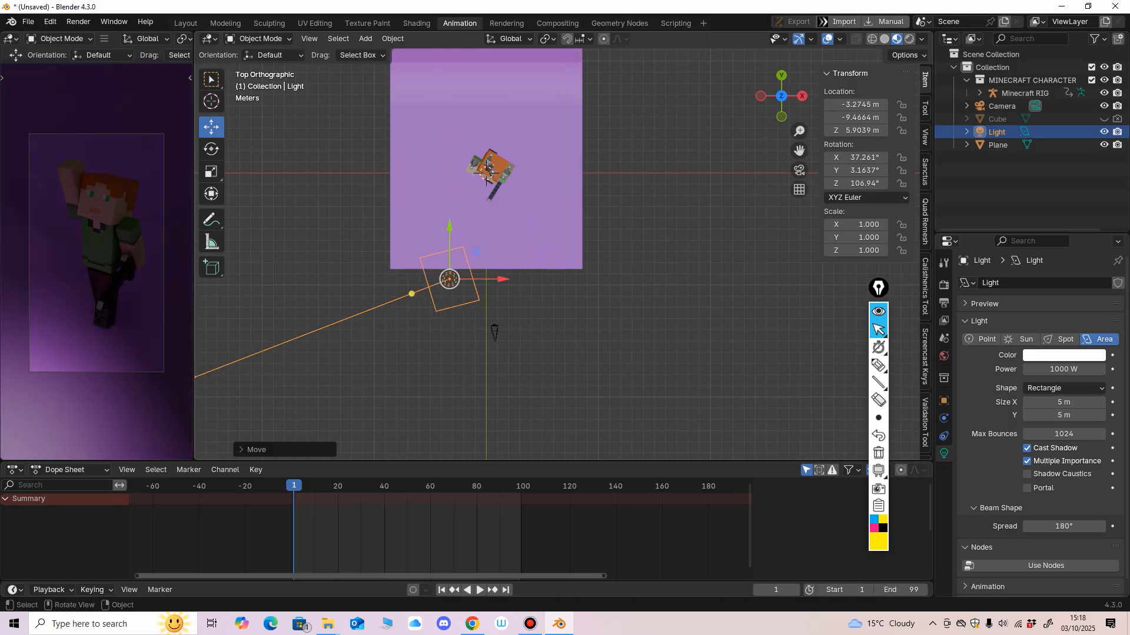
{"action": "left_click_drag", "start_coordinate": [449, 230], "coordinate": [450, 288]}
Aim the area light at the character from its new position in front of the backdrop, adjusting its tilt in the side view.
{"action": "left_click_drag", "start_coordinate": [411, 353], "coordinate": [464, 283]}
{"action": "middle_click_drag", "start_coordinate": [464, 283], "coordinate": [343, 145]}
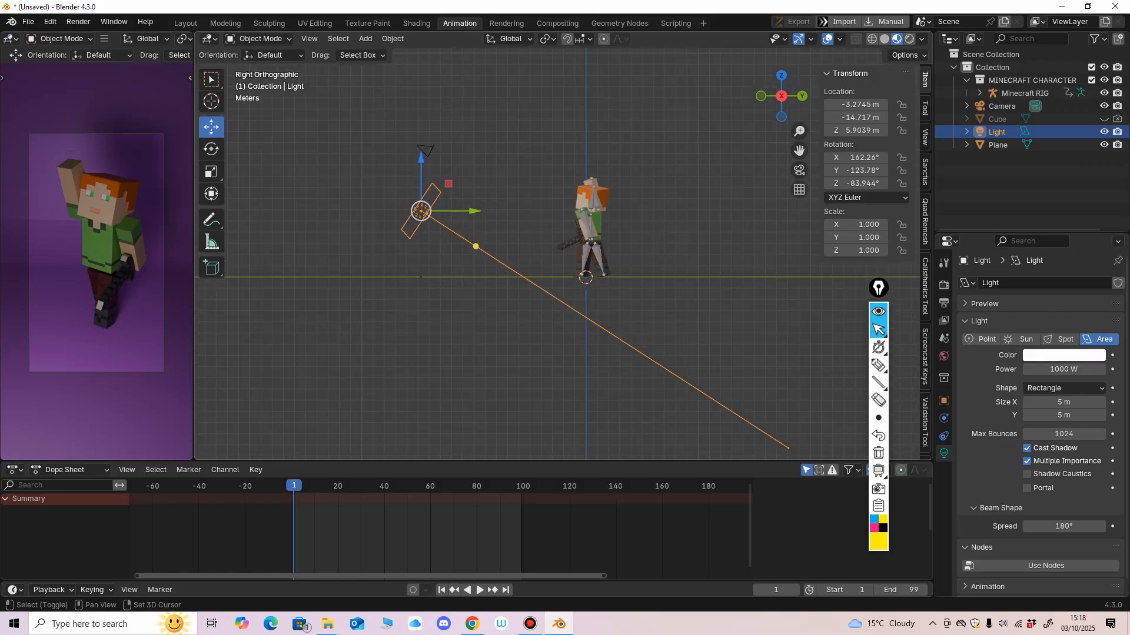
{"action": "left_click_drag", "start_coordinate": [474, 246], "coordinate": [485, 220]}
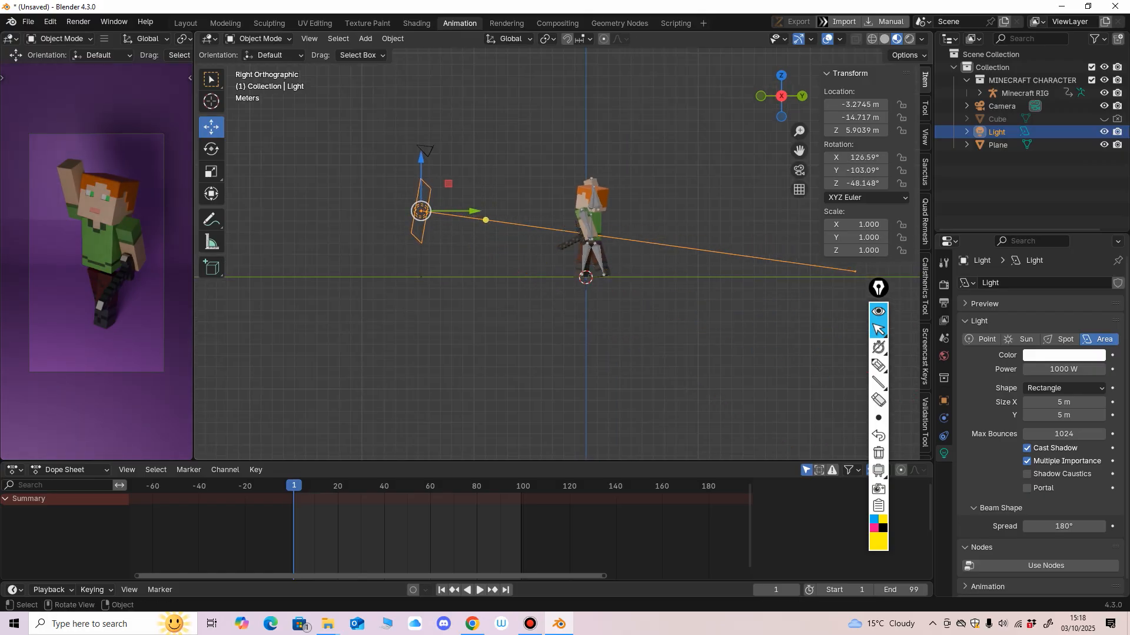
Raise the area light to about Z 10.42 m, move it back to about Y -17.45 m and refine its aim.
{"action": "left_click_drag", "start_coordinate": [421, 157], "coordinate": [421, 114]}
{"action": "middle_click_drag", "start_coordinate": [426, 123], "coordinate": [463, 139]}
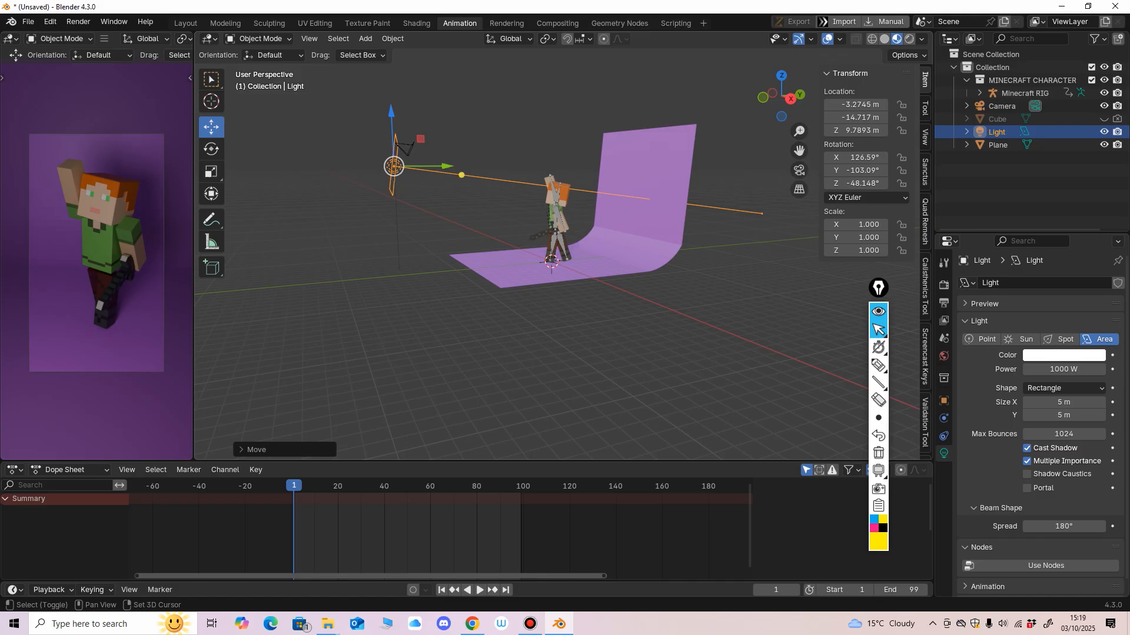
{"action": "mouse_move", "coordinate": [461, 175]}
{"action": "left_mouse_down"}
{"action": "mouse_move", "coordinate": [457, 191]}
{"action": "mouse_move", "coordinate": [461, 182]}
{"action": "left_mouse_up"}
{"action": "mouse_move", "coordinate": [462, 182]}
{"action": "middle_mouse_down"}
{"action": "mouse_move", "coordinate": [571, 206]}
{"action": "mouse_move", "coordinate": [461, 203]}
{"action": "mouse_move", "coordinate": [444, 191]}
{"action": "middle_mouse_up"}
{"action": "left_click_drag", "start_coordinate": [472, 168], "coordinate": [442, 168]}
{"action": "left_click_drag", "start_coordinate": [391, 114], "coordinate": [390, 107]}
Move the area light to the front-left of the backdrop, at about X -11.05 m, Y -14.46 m.
{"action": "middle_click_drag", "start_coordinate": [393, 112], "coordinate": [526, 195]}
{"action": "key", "text": "g"}
{"action": "key", "text": "x"}
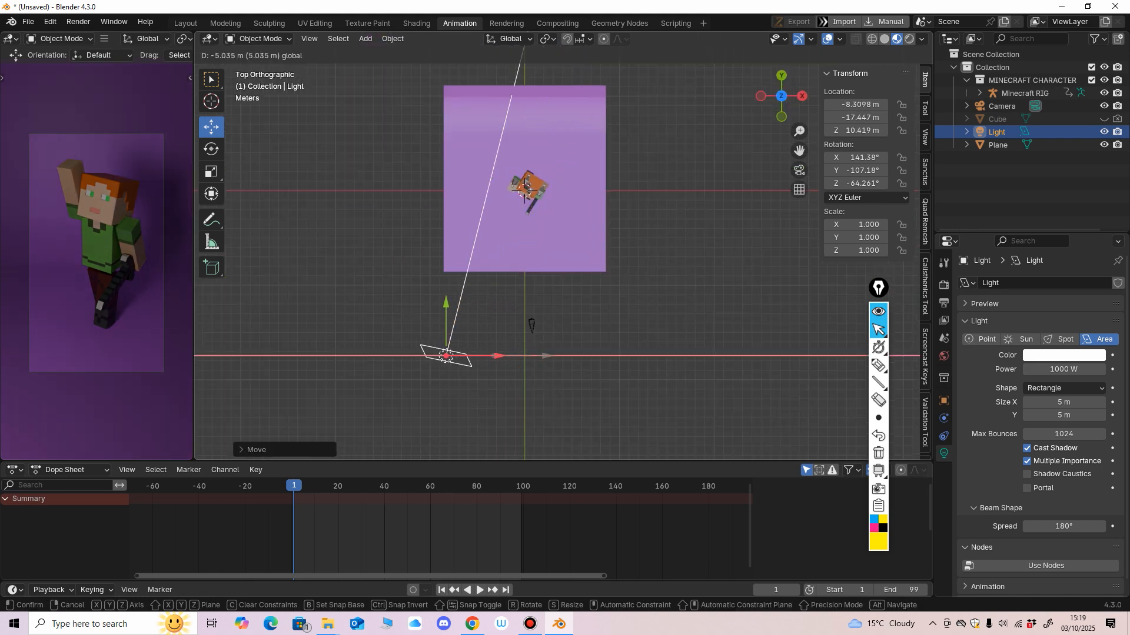
{"action": "key", "text": "y"}
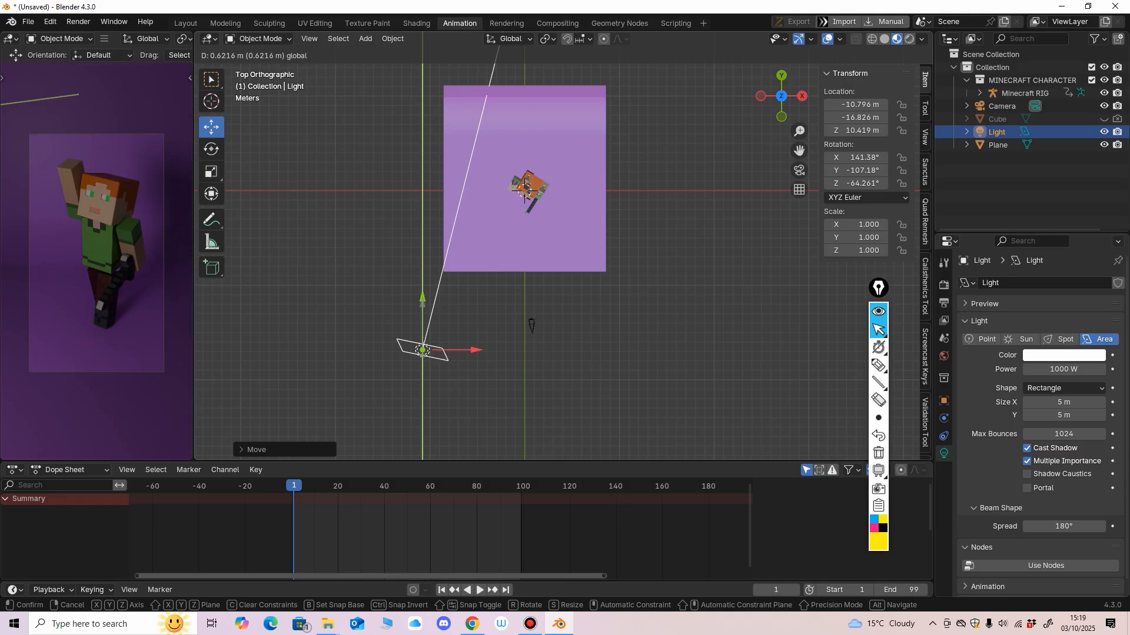
{"action": "left_click_drag", "start_coordinate": [422, 297], "coordinate": [423, 274]}
{"action": "mouse_move", "coordinate": [476, 327]}
{"action": "left_mouse_down"}
{"action": "mouse_move", "coordinate": [468, 311]}
{"action": "mouse_move", "coordinate": [471, 325]}
{"action": "left_mouse_up"}
Rotate the area light in the top view to a Z rotation of about -89° so it points at the character.
{"action": "left_click", "coordinate": [211, 149]}
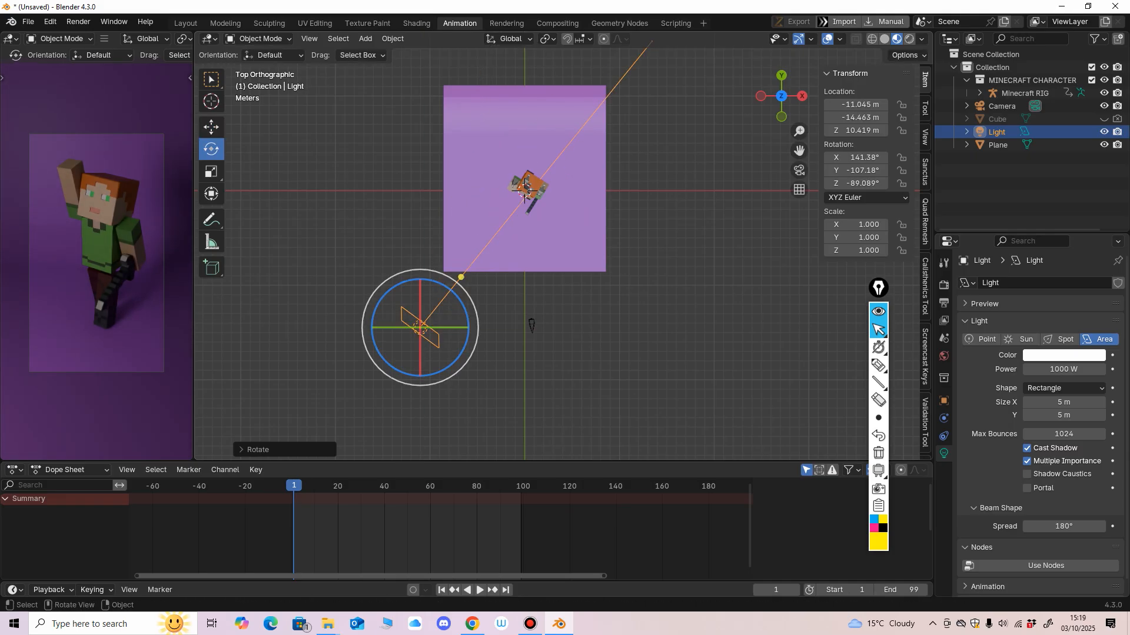
{"action": "middle_click_drag", "start_coordinate": [471, 325], "coordinate": [515, 294]}
{"action": "middle_click_drag", "start_coordinate": [526, 174], "coordinate": [525, 172], "text": "ctrl"}
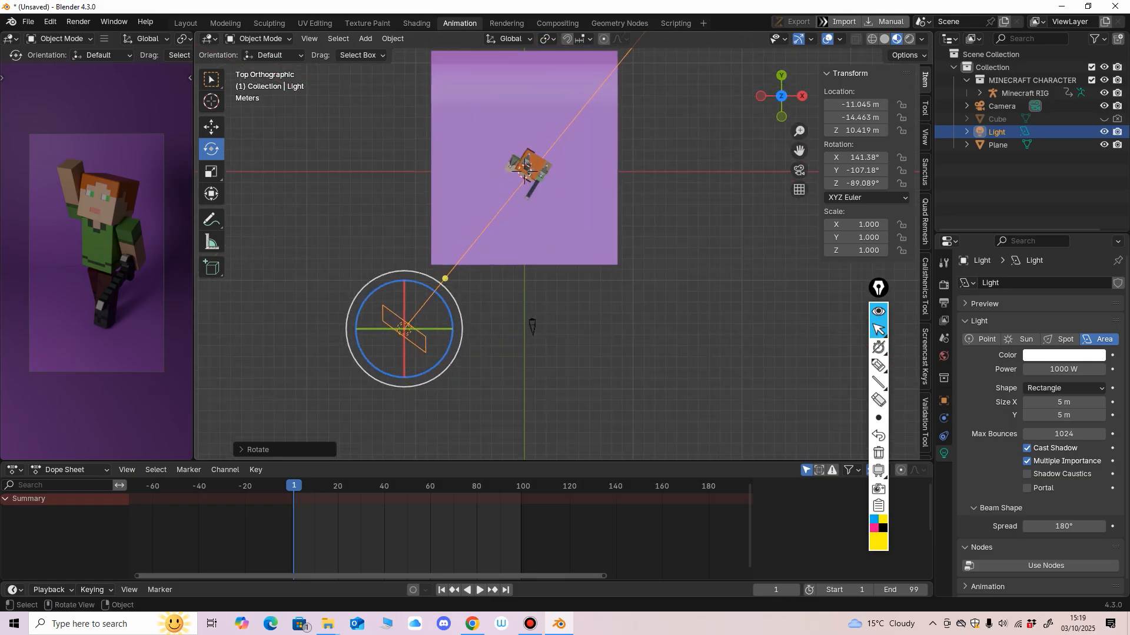
{"action": "mouse_move", "coordinate": [521, 283]}
{"action": "middle_mouse_down"}
{"action": "mouse_move", "coordinate": [468, 215]}
{"action": "mouse_move", "coordinate": [521, 282]}
{"action": "middle_mouse_up"}
Write an underlined yellow "KEY" label beneath the area light and make a pen mark at the camera.
{"action": "left_click", "coordinate": [878, 365]}
{"action": "left_click_drag", "start_coordinate": [355, 372], "coordinate": [355, 402]}
{"action": "mouse_move", "coordinate": [369, 380]}
{"action": "left_mouse_down"}
{"action": "mouse_move", "coordinate": [358, 393]}
{"action": "mouse_move", "coordinate": [370, 404]}
{"action": "left_mouse_up"}
{"action": "mouse_move", "coordinate": [377, 382]}
{"action": "left_mouse_down"}
{"action": "mouse_move", "coordinate": [389, 400]}
{"action": "mouse_move", "coordinate": [406, 390]}
{"action": "left_mouse_up"}
{"action": "mouse_move", "coordinate": [411, 371]}
{"action": "left_mouse_down"}
{"action": "mouse_move", "coordinate": [401, 406]}
{"action": "mouse_move", "coordinate": [427, 412]}
{"action": "left_mouse_up"}
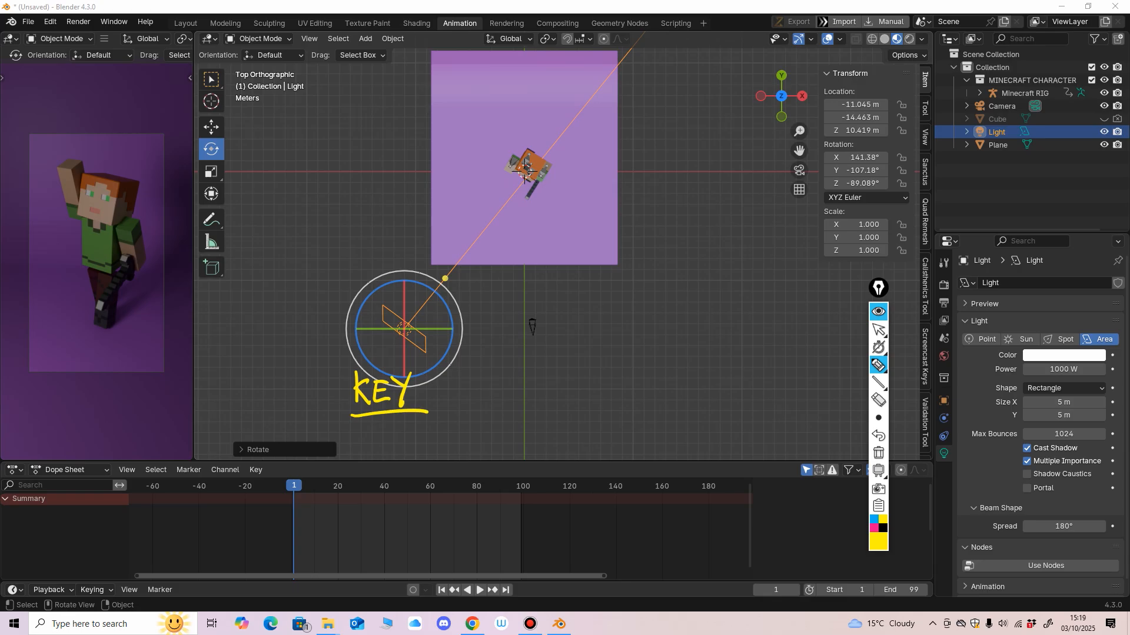
{"action": "mouse_move", "coordinate": [878, 330]}
{"action": "left_click_drag", "start_coordinate": [533, 335], "coordinate": [531, 352]}
Erase the camera mark and the "KEY" label, and return to the top view.
{"action": "left_click", "coordinate": [878, 400]}
{"action": "left_click", "coordinate": [532, 346]}
{"action": "left_click", "coordinate": [879, 330]}
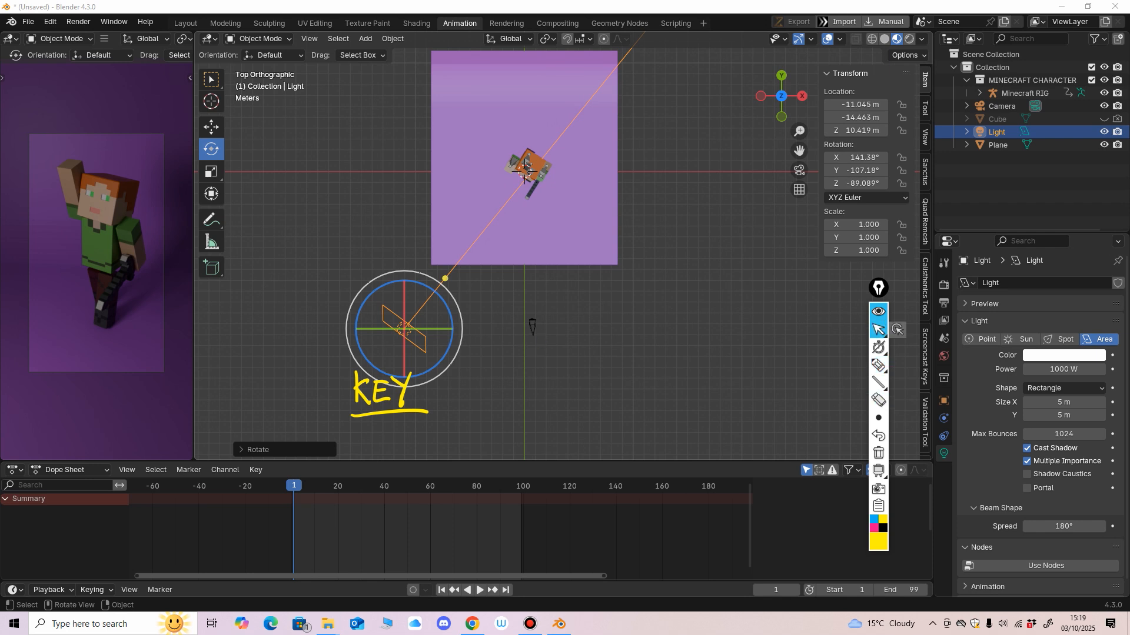
{"action": "middle_click_drag", "start_coordinate": [659, 306], "coordinate": [651, 269]}
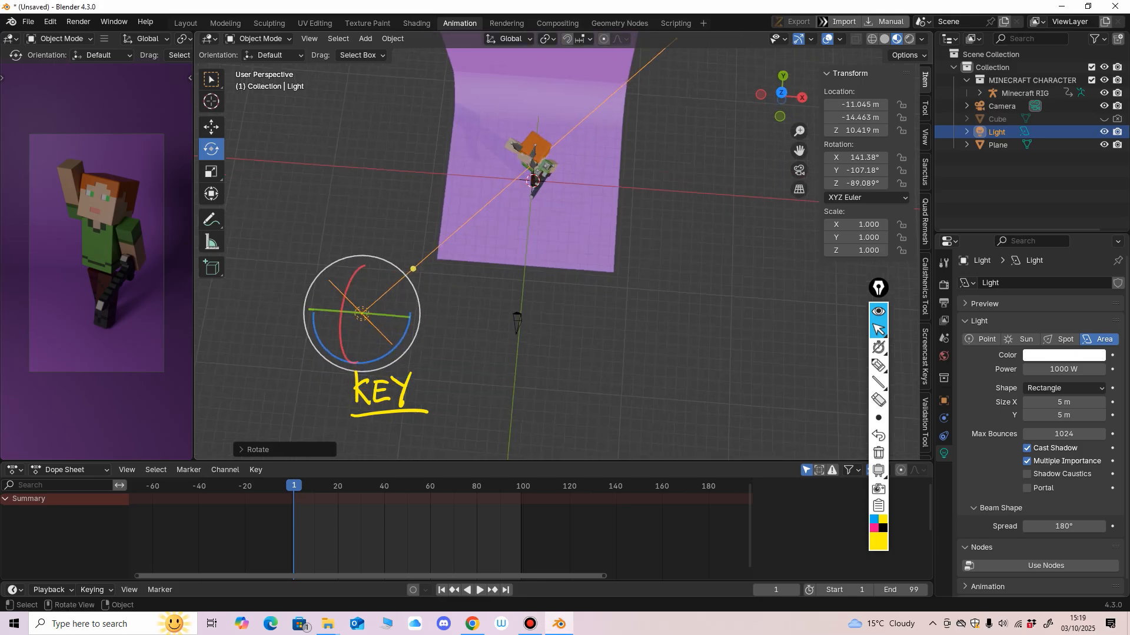
{"action": "left_click", "coordinate": [878, 400]}
{"action": "left_click_drag", "start_coordinate": [416, 410], "coordinate": [360, 390]}
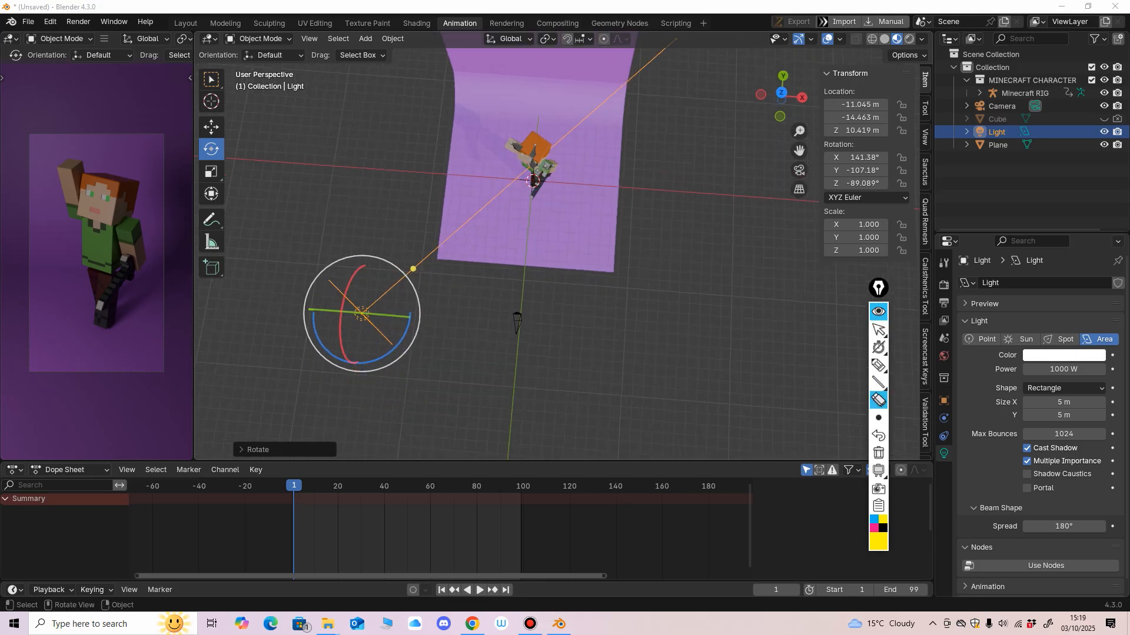
{"action": "key", "text": "KP_7"}
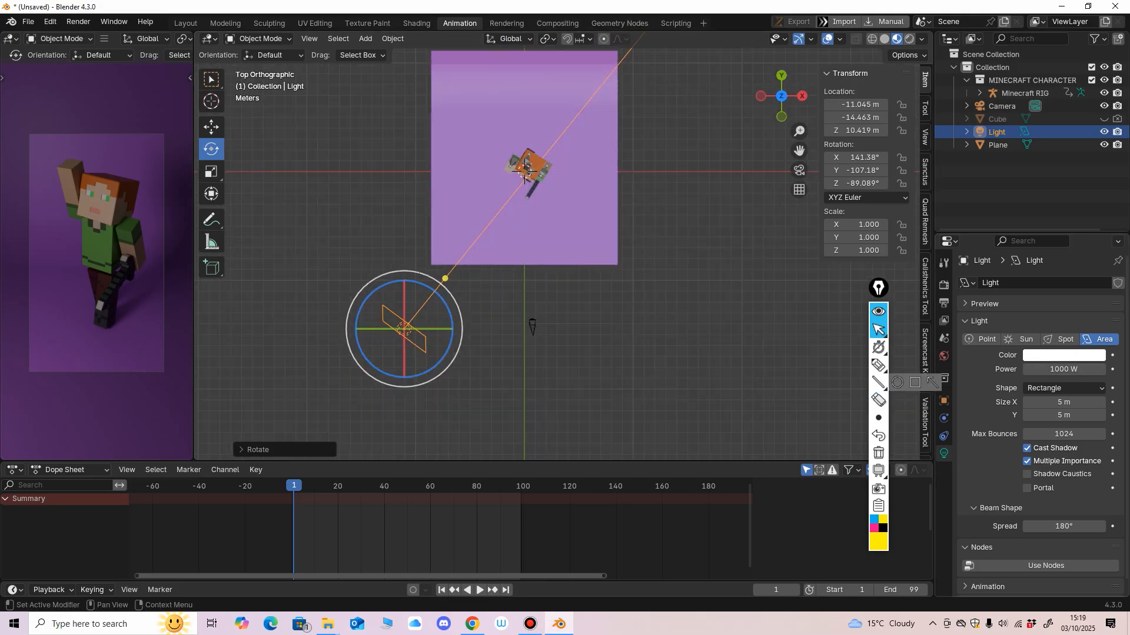
Tint the area light a pale warm peach colour and set its power to 3000 W.
{"action": "left_click", "coordinate": [1063, 356]}
{"action": "left_click_drag", "start_coordinate": [1035, 207], "coordinate": [1032, 215]}
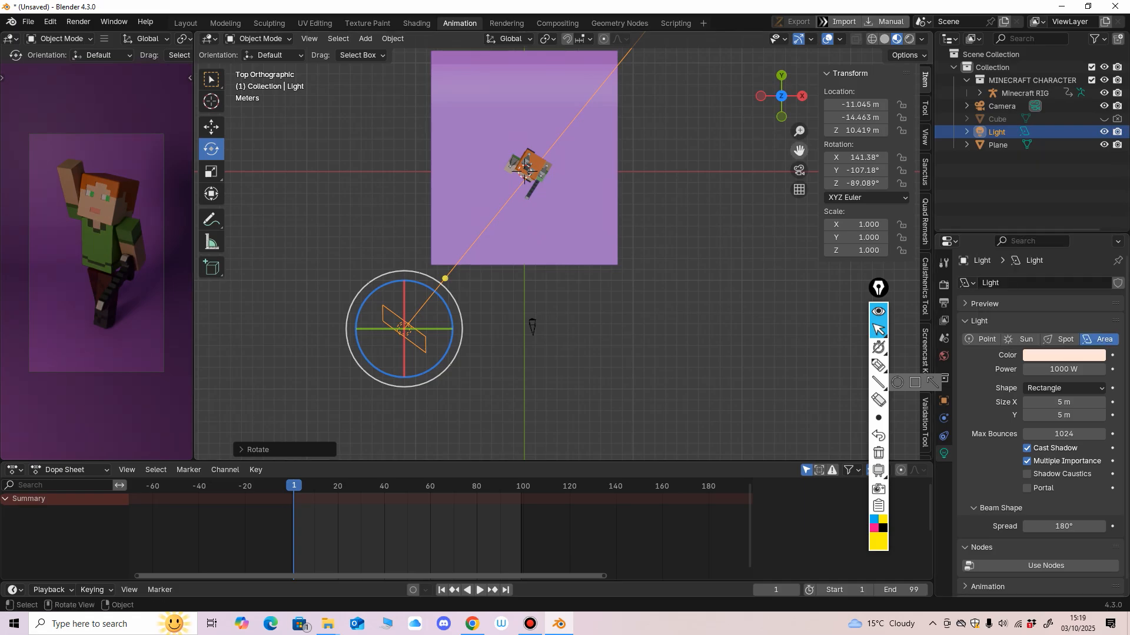
{"action": "left_click", "coordinate": [1064, 369]}
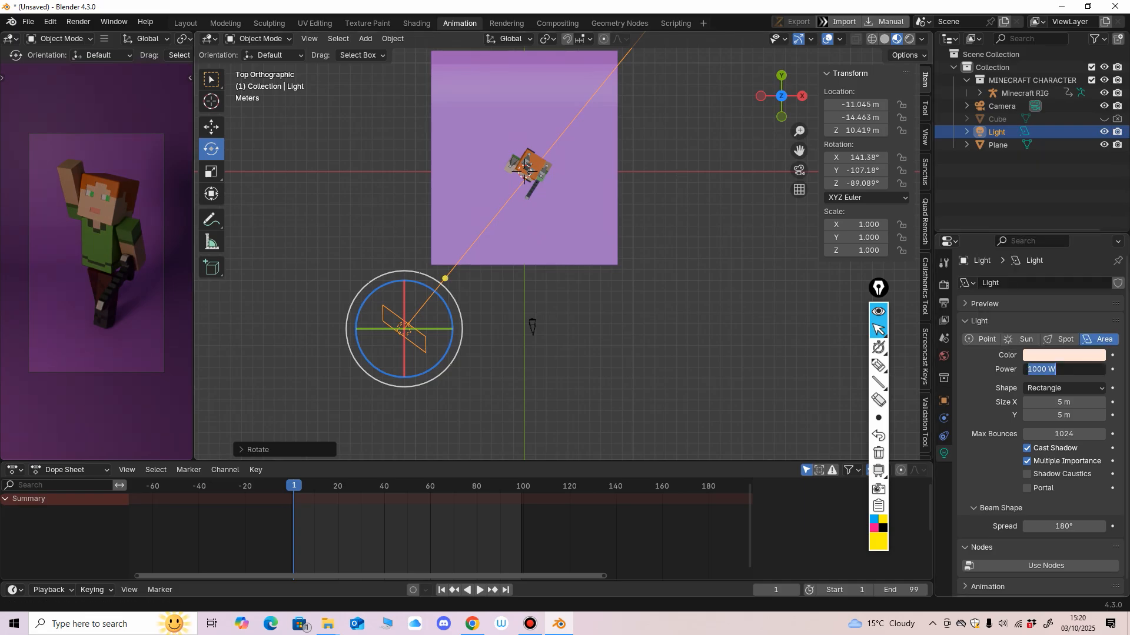
{"action": "type", "text": "3000"}
{"action": "key", "text": "Return"}
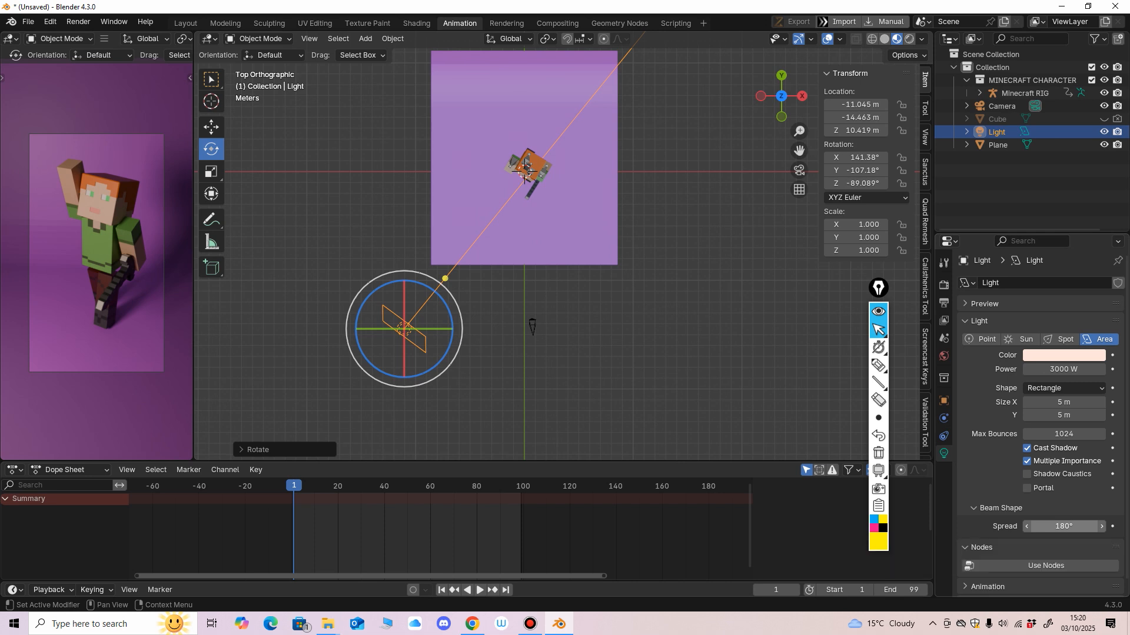
Set the area light's beam spread to 1°.
{"action": "left_click_drag", "start_coordinate": [1064, 527], "coordinate": [1051, 527]}
{"action": "left_click", "coordinate": [1063, 527]}
{"action": "type", "text": "1"}
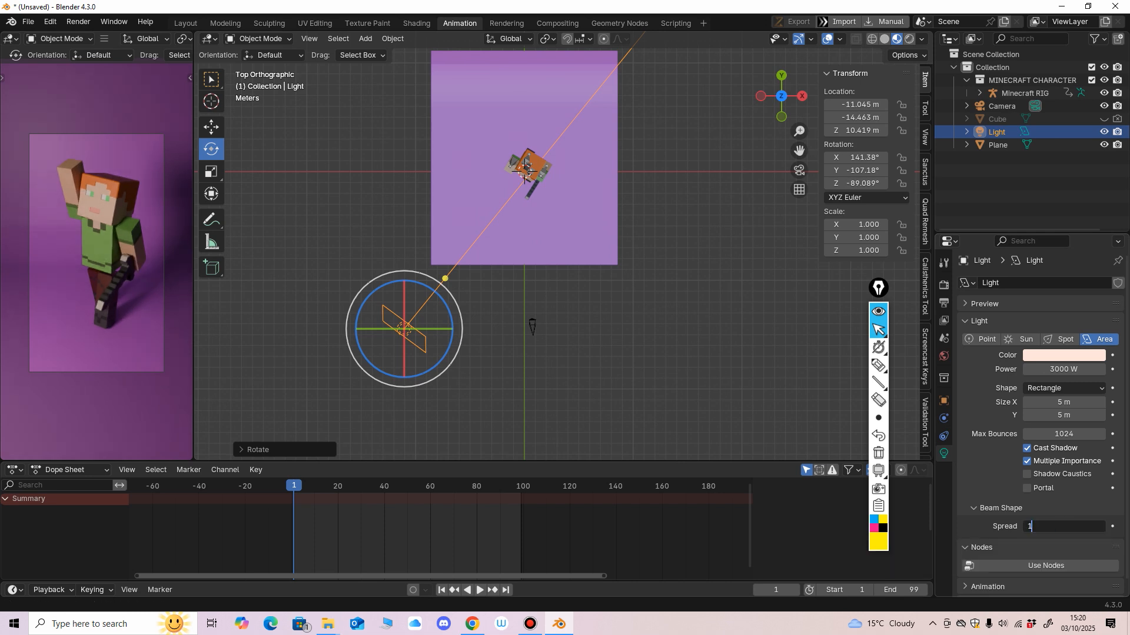
{"action": "key", "text": "Return"}
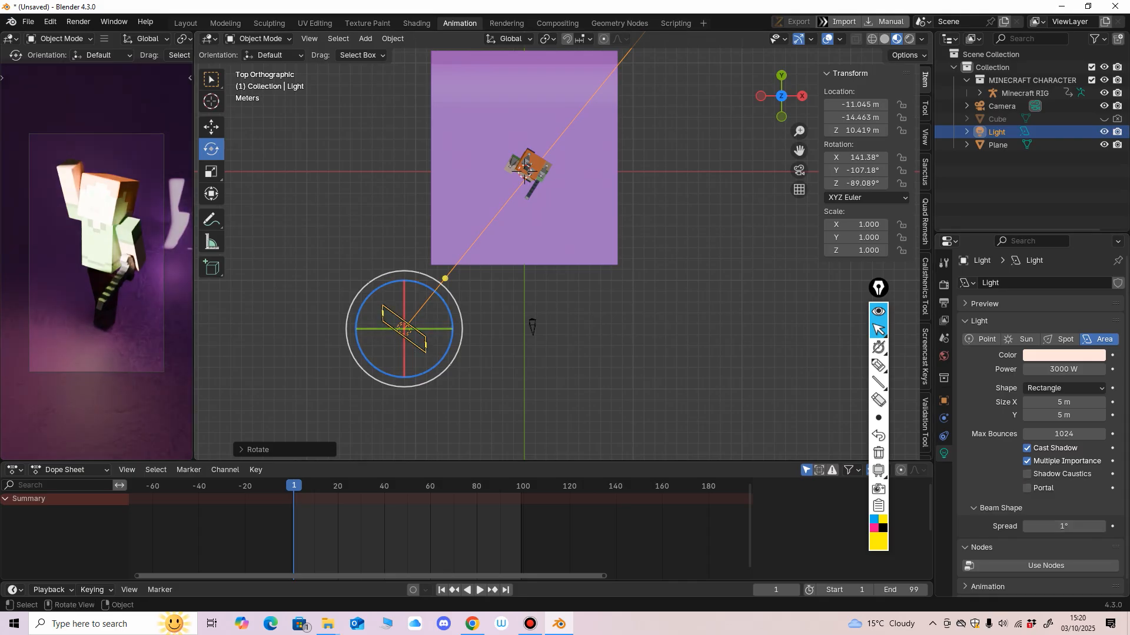
{"action": "key", "text": "Return"}
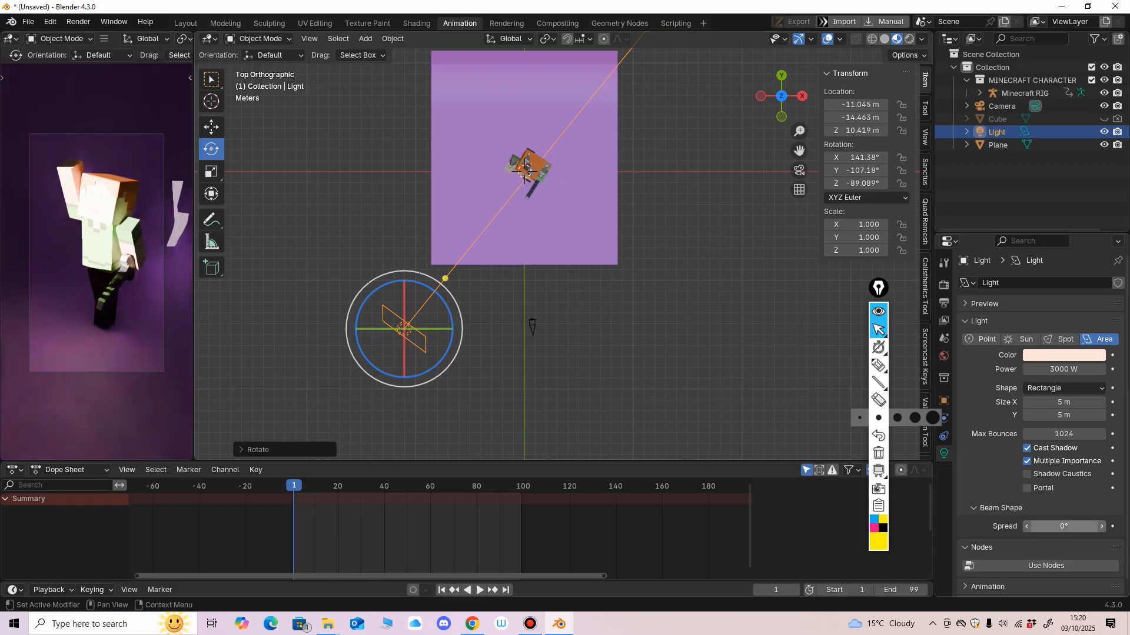
{"action": "left_click", "coordinate": [1064, 527]}
{"action": "type", "text": "1"}
{"action": "key", "text": "Return"}
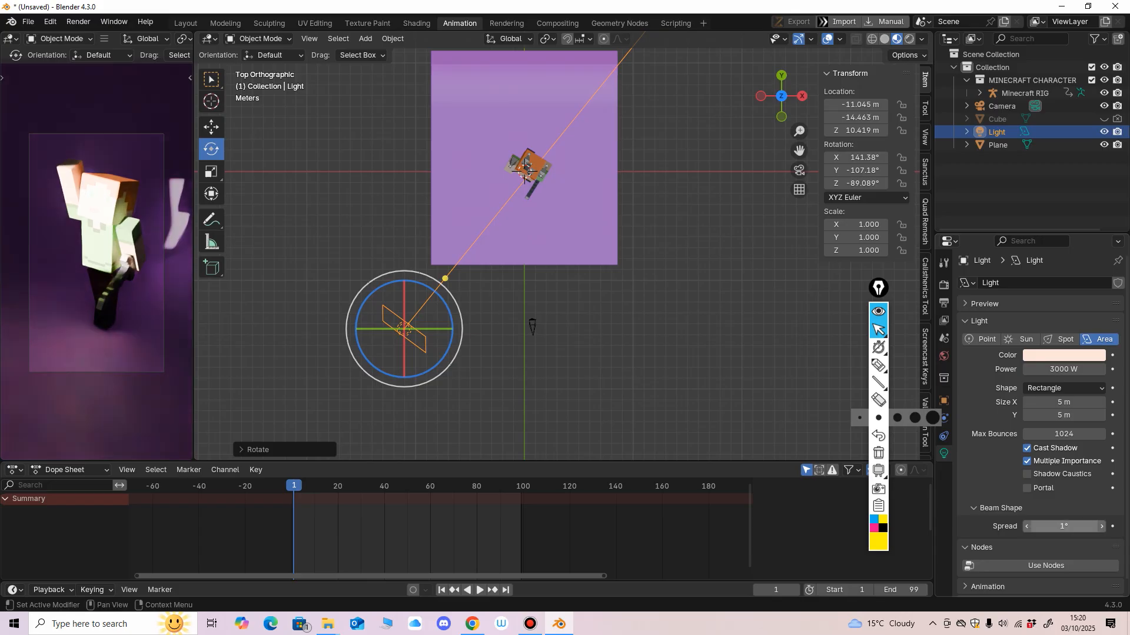
Raise the area light to about Z 19.68 m in the front view.
{"action": "middle_click_drag", "start_coordinate": [624, 376], "coordinate": [604, 287]}
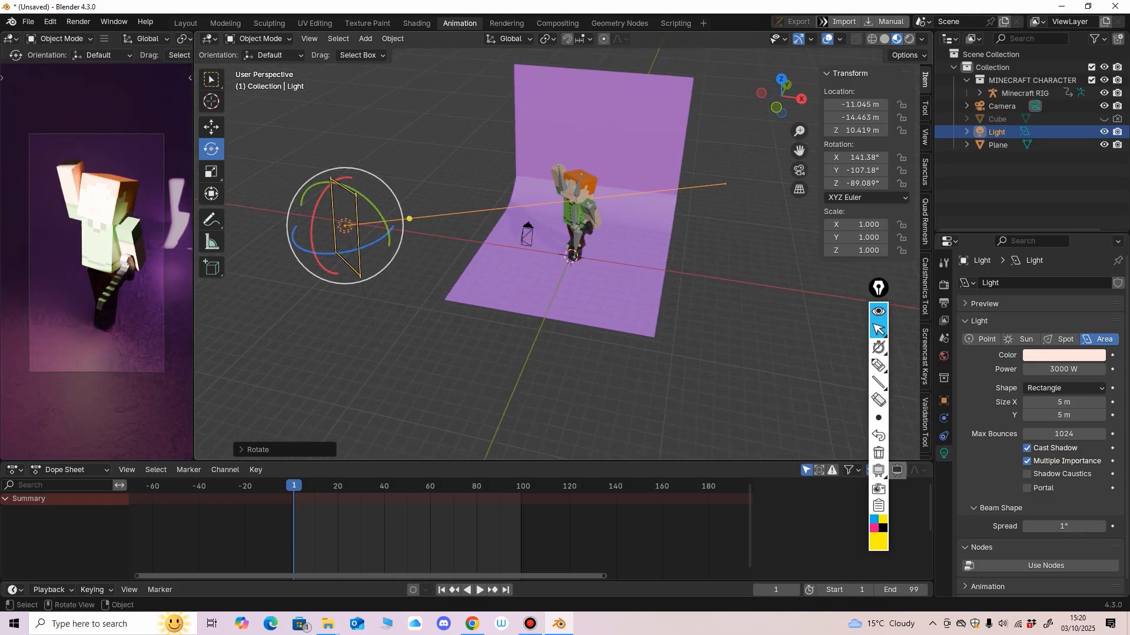
{"action": "middle_click_drag", "start_coordinate": [371, 259], "coordinate": [372, 296], "text": "ctrl"}
{"action": "middle_click_drag", "start_coordinate": [539, 237], "coordinate": [508, 203]}
{"action": "left_click", "coordinate": [212, 127]}
{"action": "left_click_drag", "start_coordinate": [458, 146], "coordinate": [457, 61]}
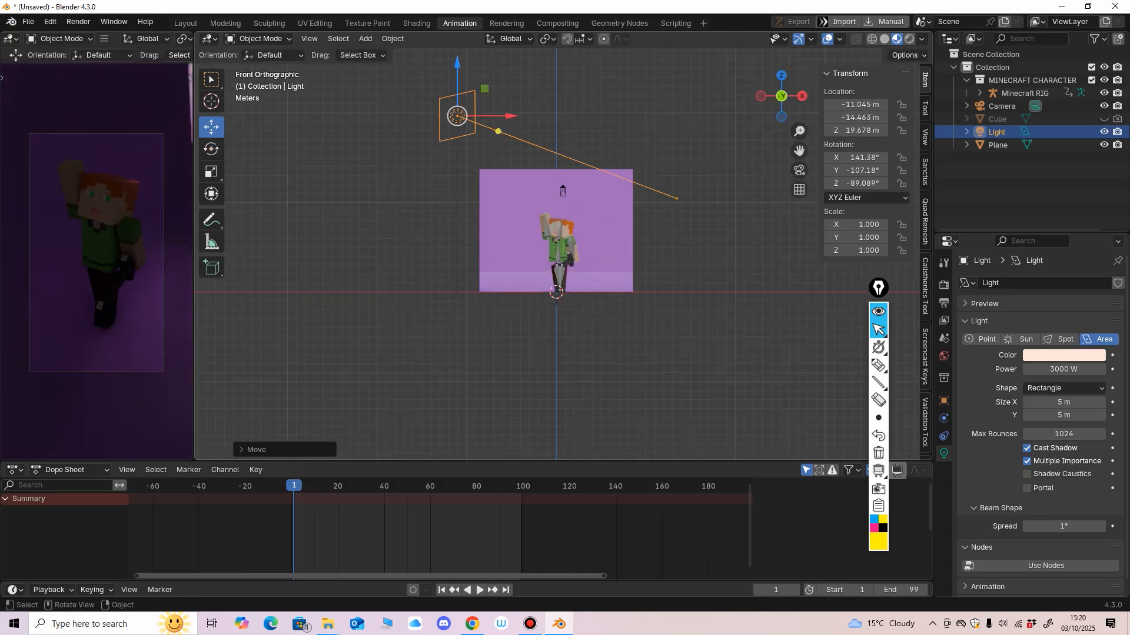
Rotate the raised light downward toward the character and set its beam spread to 180°.
{"action": "middle_click_drag", "start_coordinate": [457, 64], "coordinate": [429, 126], "text": "shift"}
{"action": "middle_click_drag", "start_coordinate": [429, 125], "coordinate": [430, 154], "text": "ctrl"}
{"action": "left_click", "coordinate": [211, 150]}
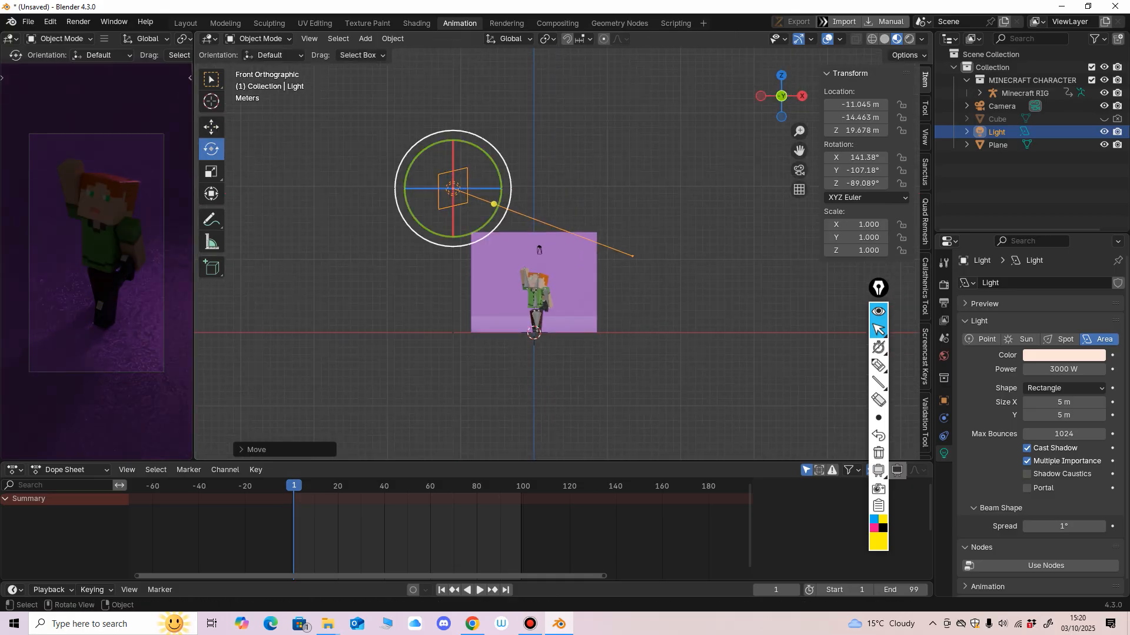
{"action": "left_click_drag", "start_coordinate": [509, 178], "coordinate": [506, 225]}
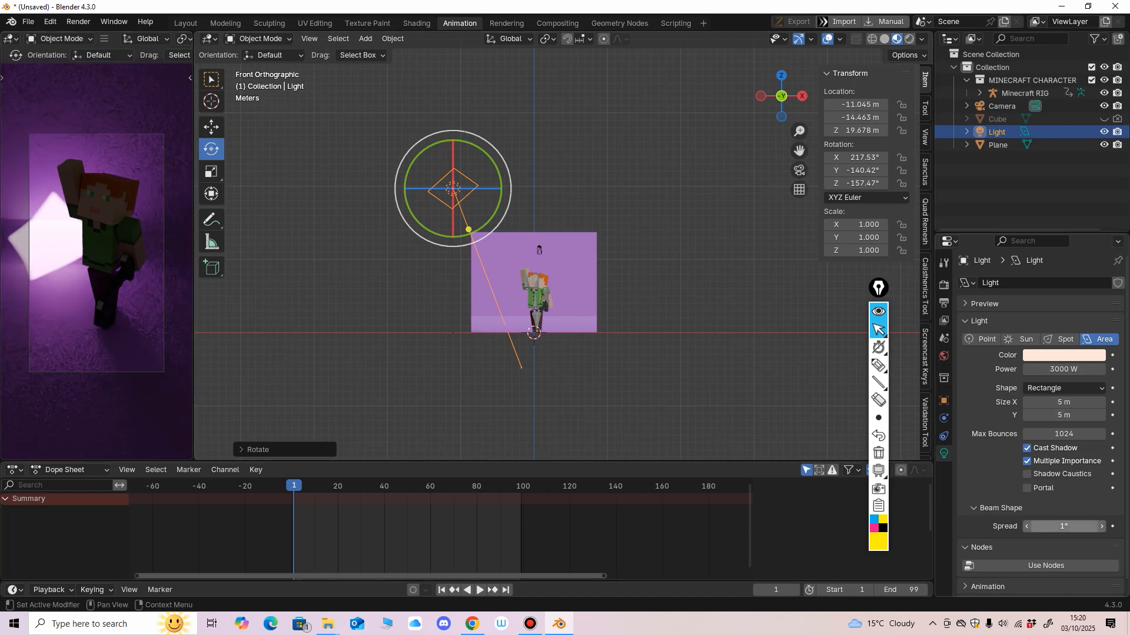
{"action": "left_click", "coordinate": [1064, 526]}
{"action": "key", "text": "Return"}
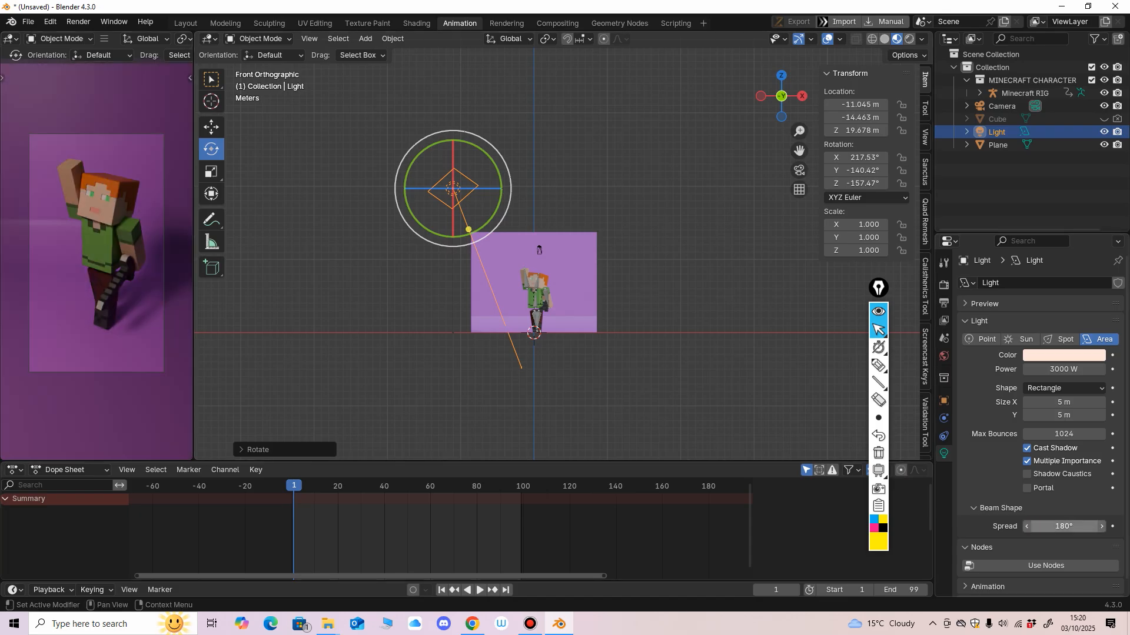
Undo the light's latest spread, rotation and height changes.
{"action": "key", "text": "ctrl+z"}
{"action": "key", "text": "ctrl+z"}
{"action": "key", "text": "ctrl+z"}
{"action": "key", "text": "ctrl+z"}
{"action": "middle_click_drag", "start_coordinate": [534, 253], "coordinate": [535, 377]}
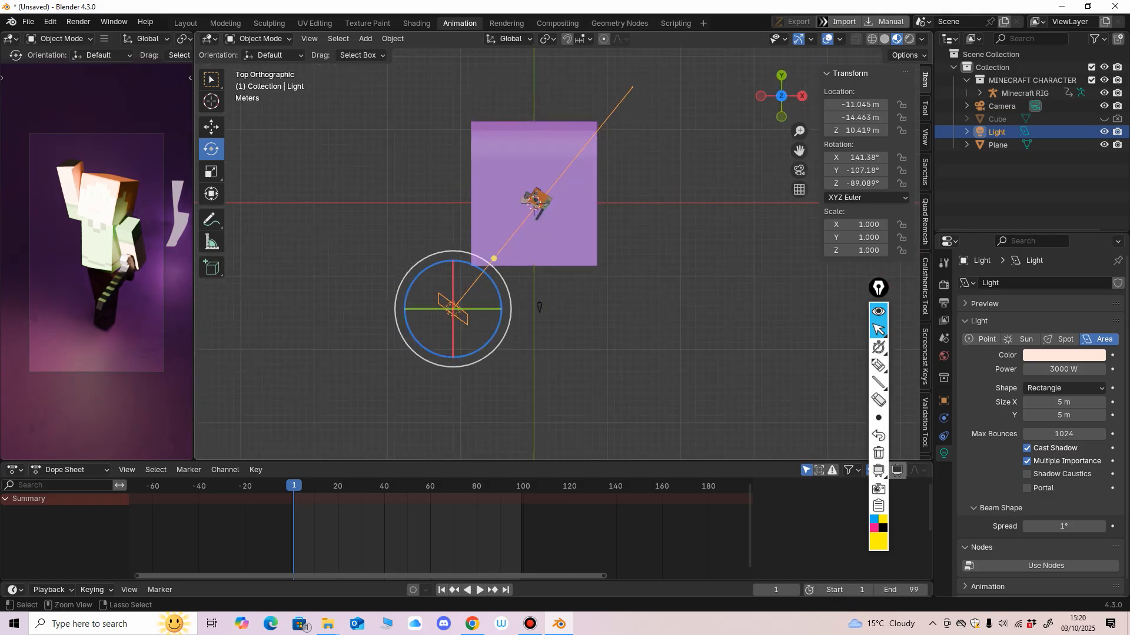
{"action": "key", "text": "ctrl+z"}
Test a 90° beam spread on the area light and settle on 180°.
{"action": "left_click", "coordinate": [1063, 527]}
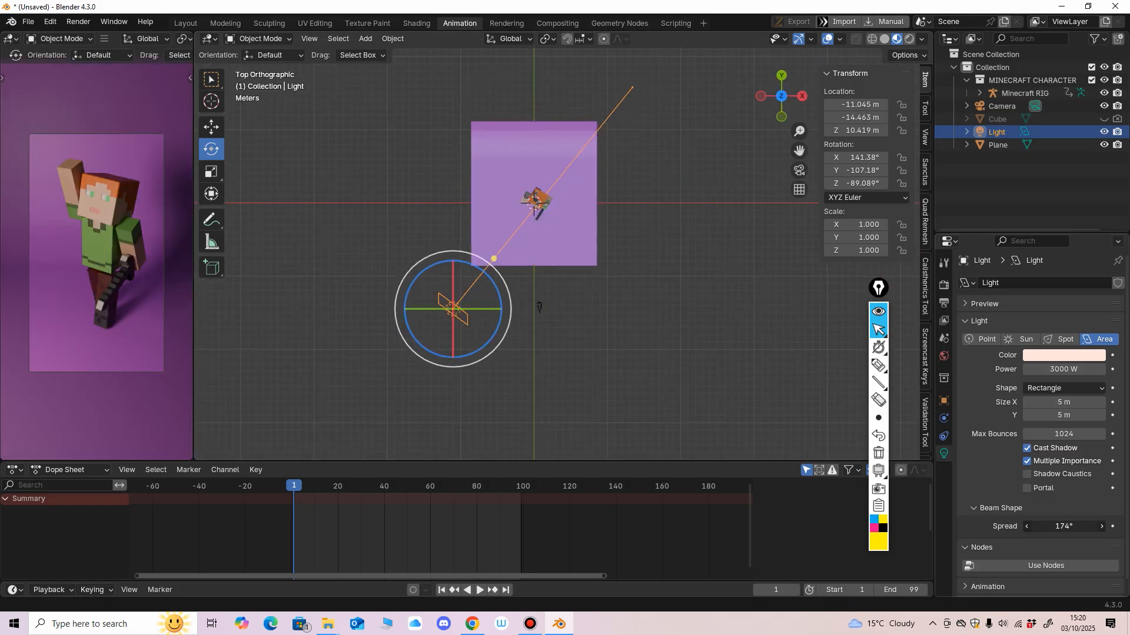
{"action": "type", "text": "90"}
{"action": "key", "text": "Return"}
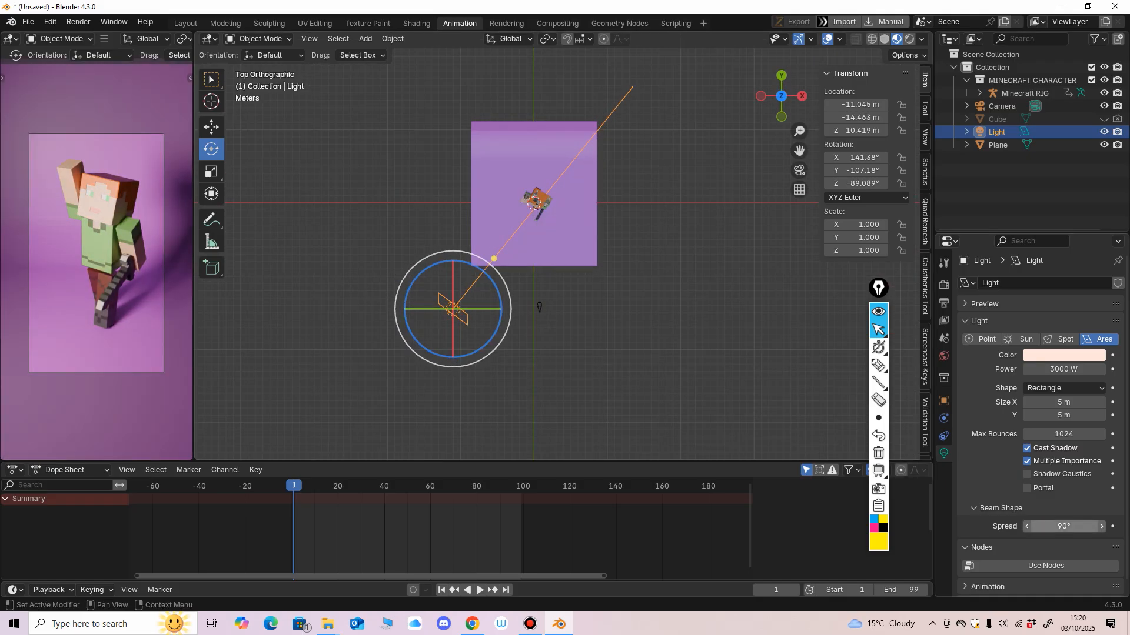
{"action": "left_click", "coordinate": [1064, 527]}
{"action": "type", "text": "180"}
{"action": "key", "text": "Return"}
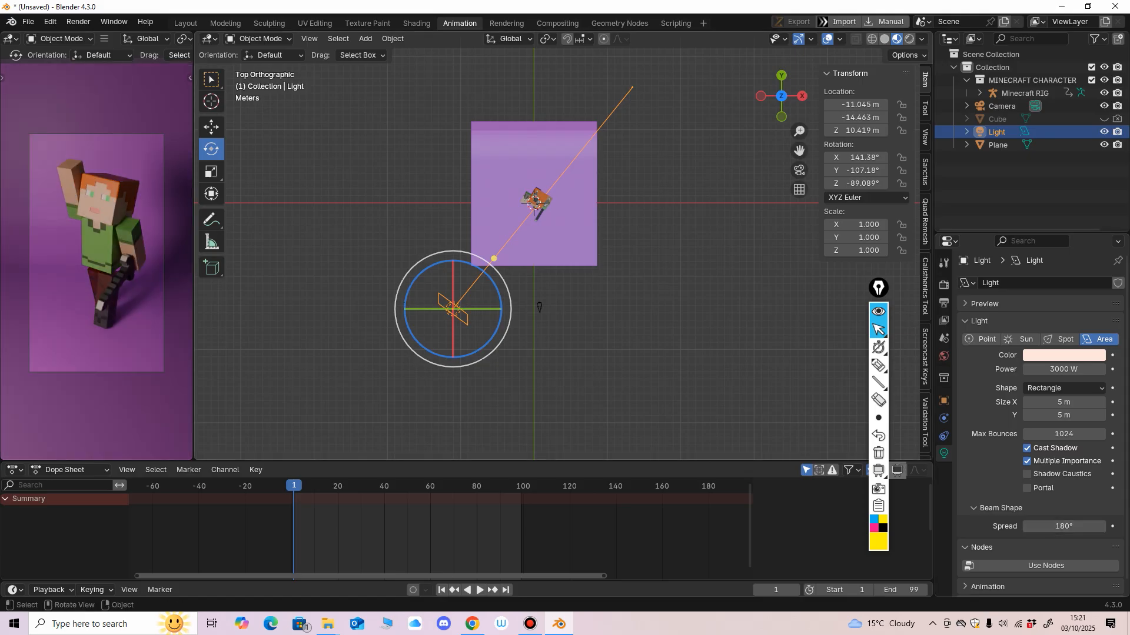
Duplicate the area light and leave the copy at the original's position.
{"action": "mouse_move", "coordinate": [539, 307]}
{"action": "middle_mouse_down"}
{"action": "mouse_move", "coordinate": [529, 301]}
{"action": "mouse_move", "coordinate": [536, 312]}
{"action": "middle_mouse_up"}
{"action": "scroll", "coordinate": [536, 312], "scroll_direction": "up", "scroll_amount": 3}
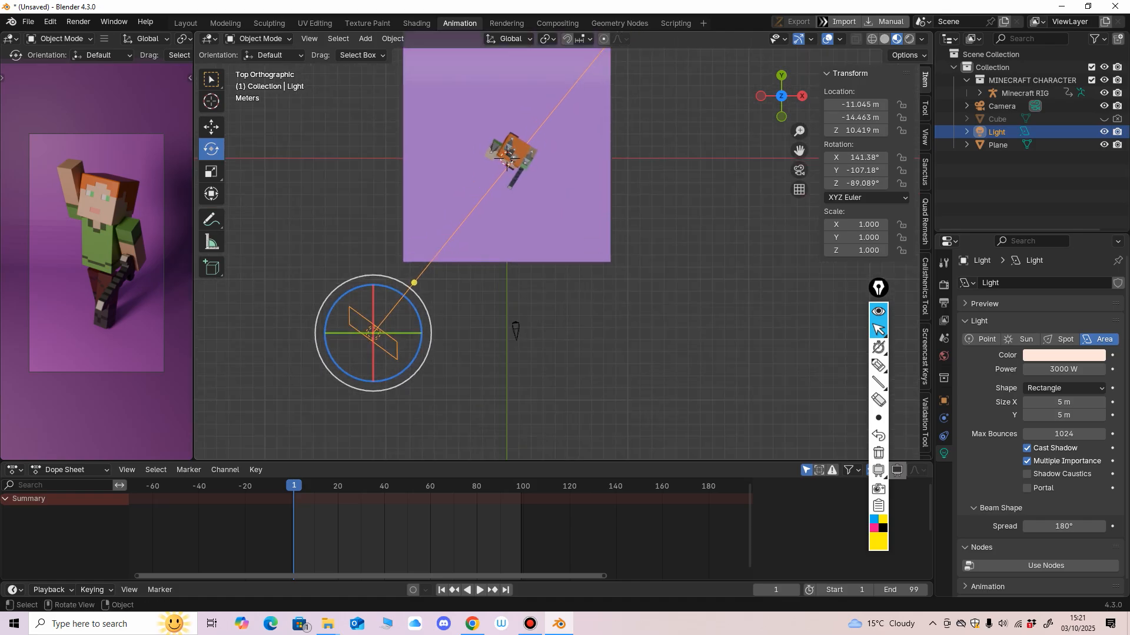
{"action": "key", "text": "shift+d"}
{"action": "right_click", "coordinate": [507, 166]}
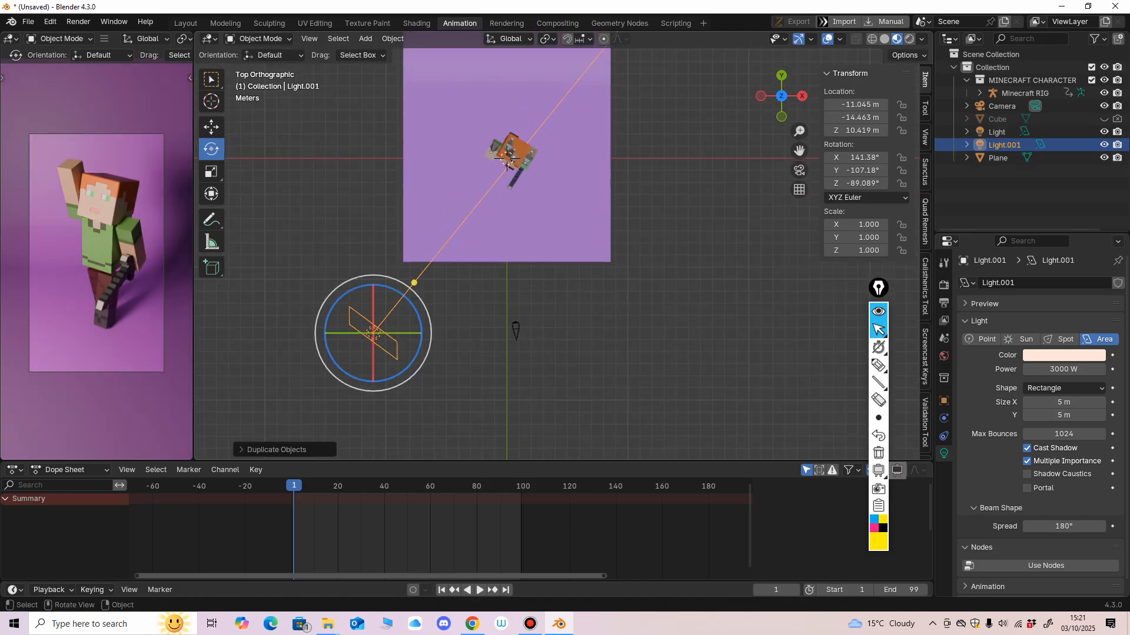
Move the duplicate light across to about X 6.71 m and rotate it toward the character, to about Z -10.8°.
{"action": "left_click", "coordinate": [211, 127]}
{"action": "left_click_drag", "start_coordinate": [425, 334], "coordinate": [561, 282]}
{"action": "left_click", "coordinate": [211, 149]}
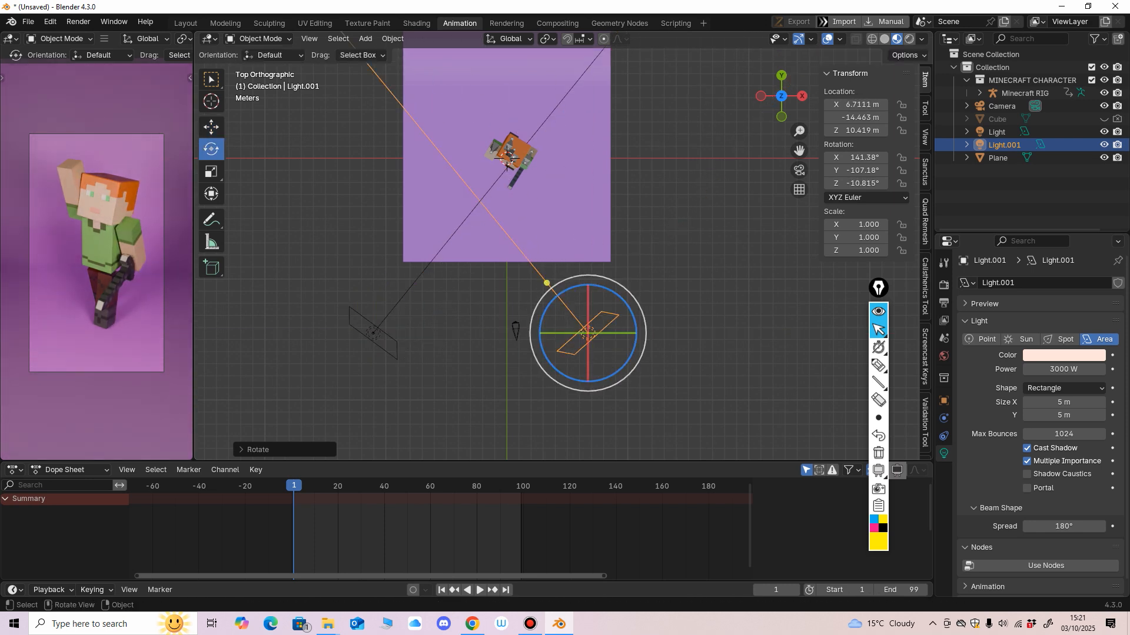
Shift the duplicate light outward to about X 9.34 m and lower it to about Z 9.35 m.
{"action": "left_click", "coordinate": [211, 127]}
{"action": "key", "text": "KP_1"}
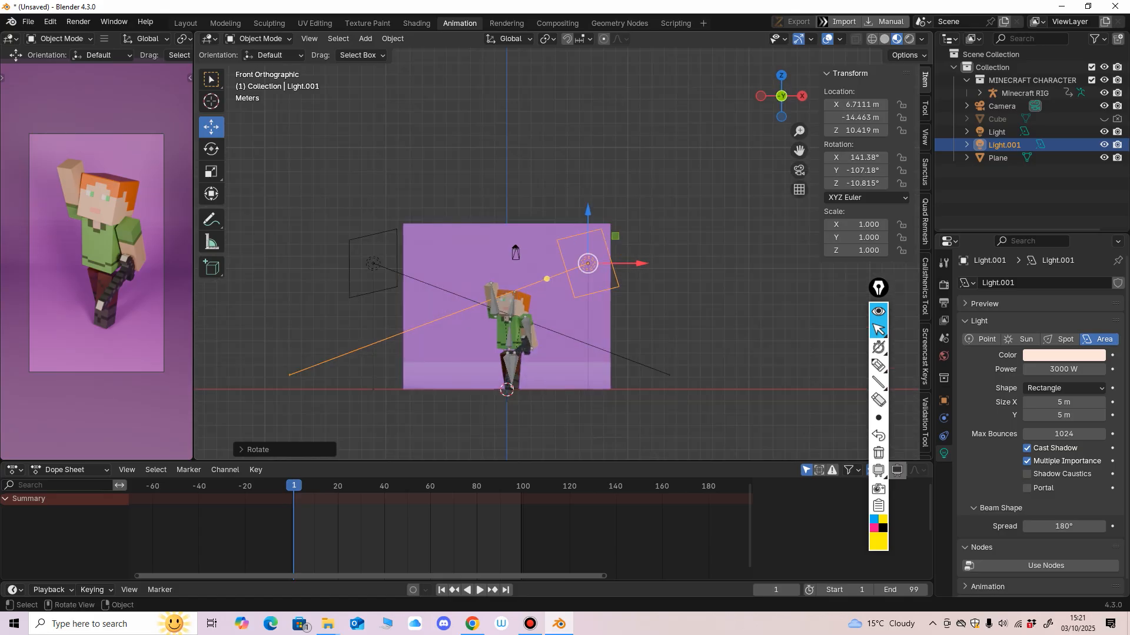
{"action": "left_click_drag", "start_coordinate": [641, 264], "coordinate": [673, 264]}
{"action": "left_click_drag", "start_coordinate": [620, 211], "coordinate": [620, 216]}
{"action": "middle_click_drag", "start_coordinate": [624, 235], "coordinate": [493, 246]}
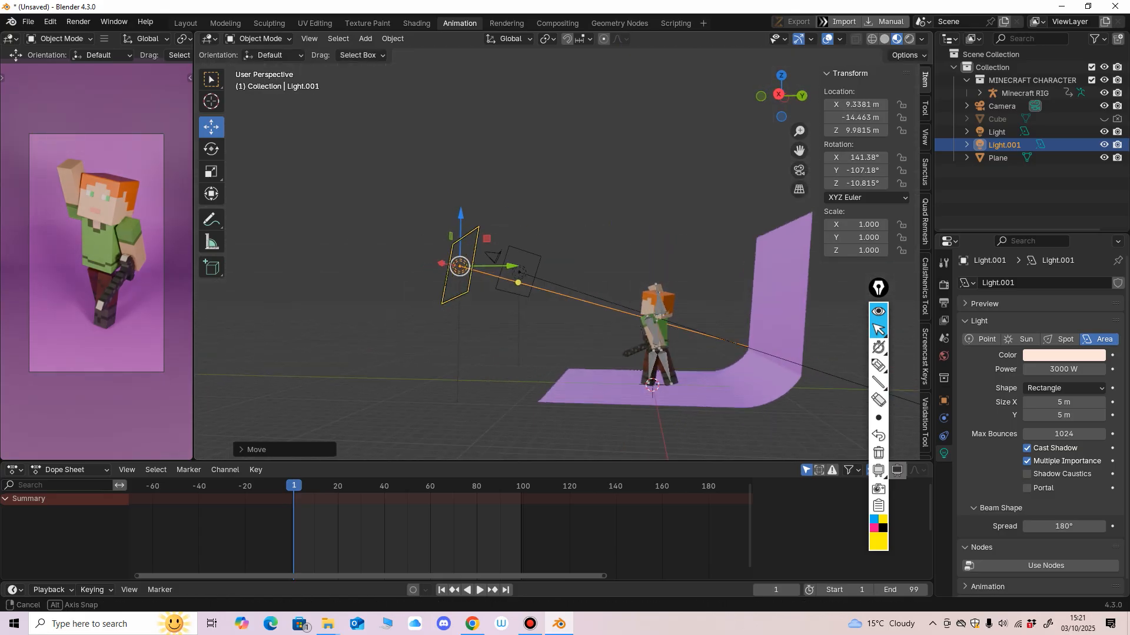
{"action": "key", "text": "KP_3"}
{"action": "left_click_drag", "start_coordinate": [475, 217], "coordinate": [476, 224]}
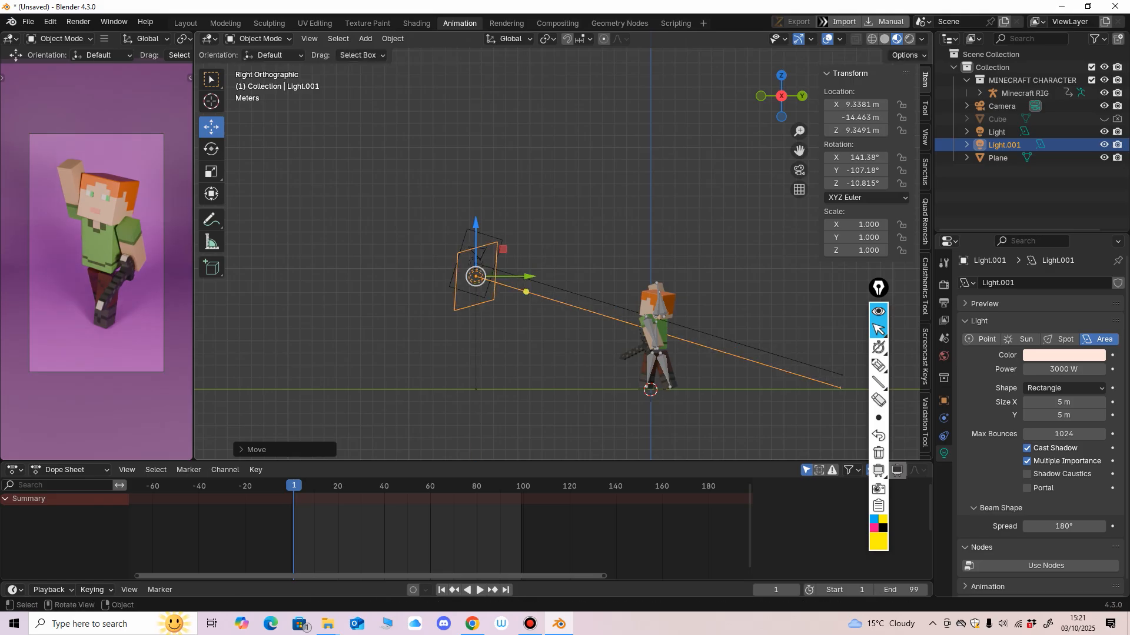
Move the duplicate light farther out to about X 11.62 m and lower it to about Z 9.01 m.
{"action": "middle_click_drag", "start_coordinate": [488, 235], "coordinate": [575, 320]}
{"action": "key", "text": "KP_1"}
{"action": "scroll", "coordinate": [557, 253], "scroll_direction": "down", "scroll_amount": 1}
{"action": "key", "text": "KP_7"}
{"action": "left_click_drag", "start_coordinate": [664, 321], "coordinate": [687, 320]}
{"action": "middle_click_drag", "start_coordinate": [677, 318], "coordinate": [659, 264]}
{"action": "middle_click_drag", "start_coordinate": [559, 253], "coordinate": [612, 256]}
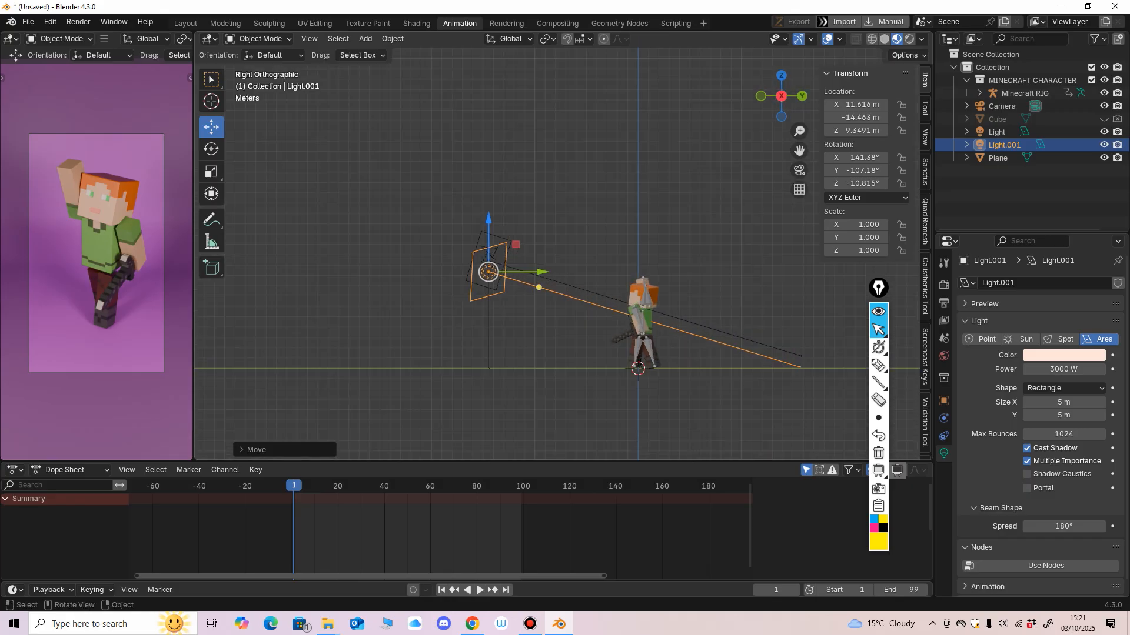
{"action": "left_click_drag", "start_coordinate": [489, 219], "coordinate": [489, 224]}
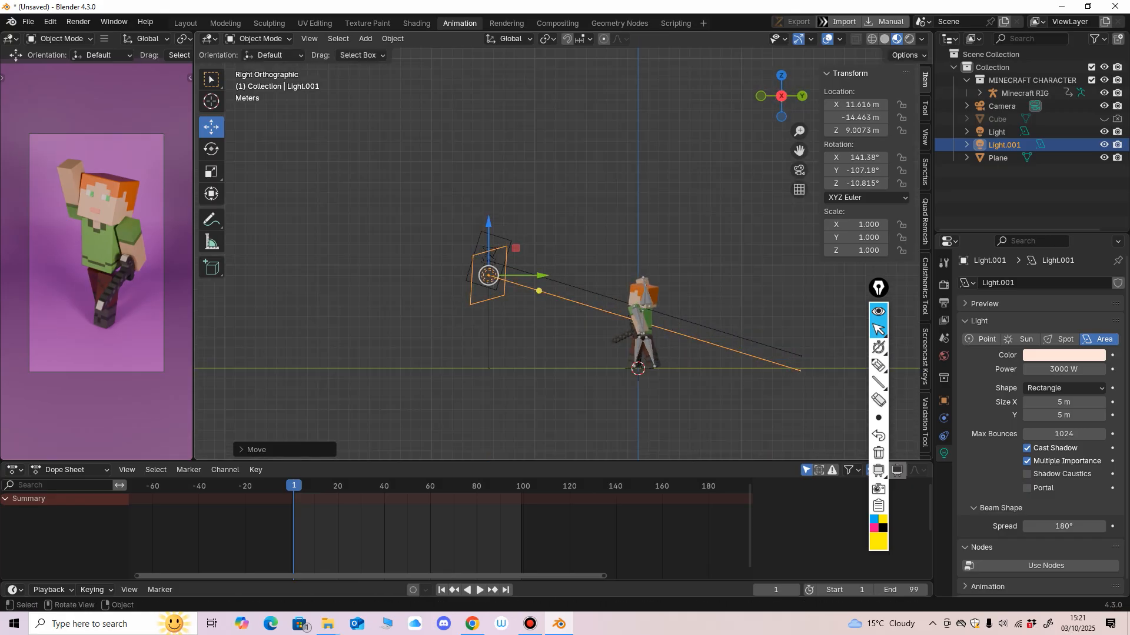
Tilt the duplicate light to about X 121.5°, Y -107°, Z 8.2° in the side view and lower it to about Z 7.64 m.
{"action": "key", "text": "shift+space"}
{"action": "key", "text": "r"}
{"action": "left_click_drag", "start_coordinate": [535, 261], "coordinate": [489, 235]}
{"action": "key", "text": "shift+space"}
{"action": "key", "text": "g"}
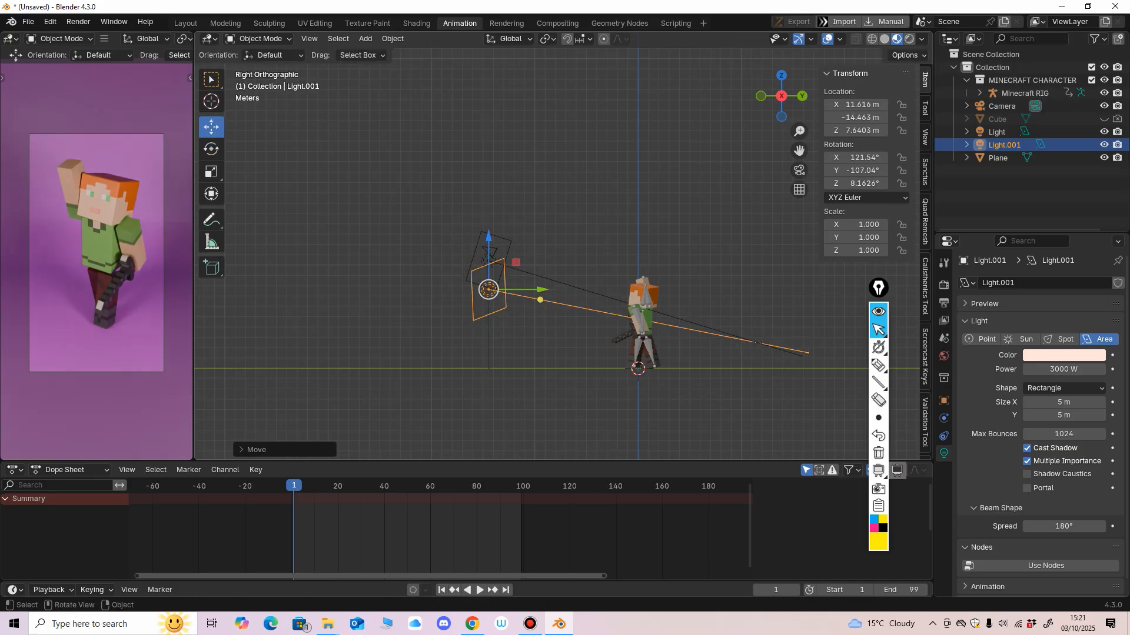
Move the duplicate light away from the character in the top view, to about X 13.15 m, Y -15.15 m.
{"action": "middle_click_drag", "start_coordinate": [547, 248], "coordinate": [494, 227]}
{"action": "middle_click_drag", "start_coordinate": [530, 283], "coordinate": [659, 412]}
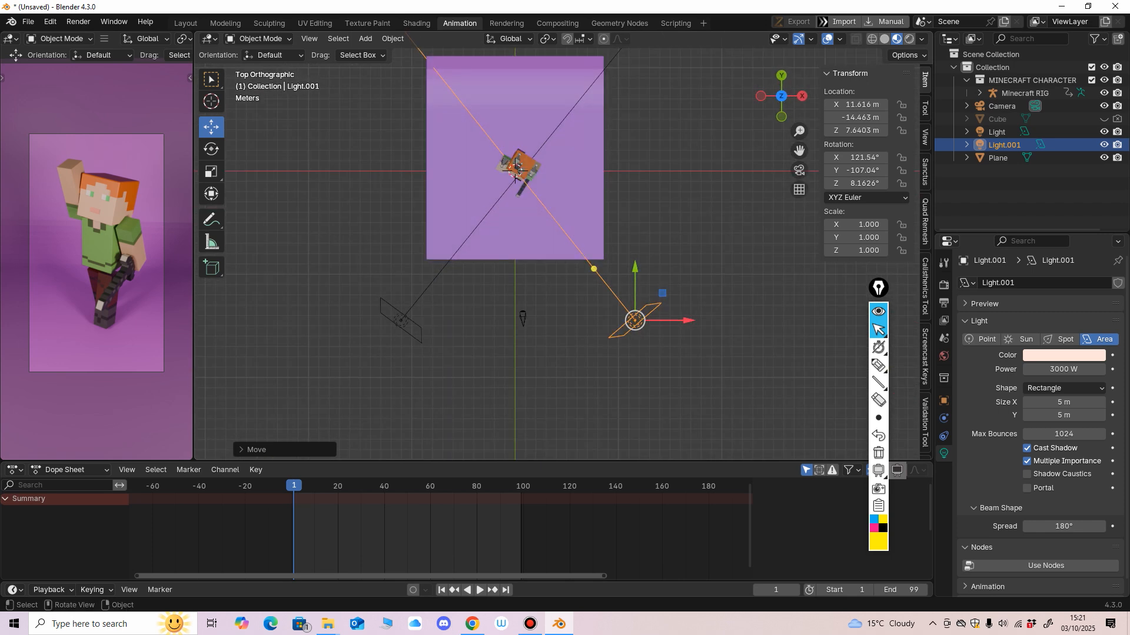
{"action": "left_click_drag", "start_coordinate": [687, 321], "coordinate": [703, 321]}
{"action": "left_click_drag", "start_coordinate": [651, 270], "coordinate": [651, 277]}
Set the duplicate light's power to 2000 W and its X and Y size to 6 m.
{"action": "middle_click_drag", "start_coordinate": [650, 277], "coordinate": [516, 175]}
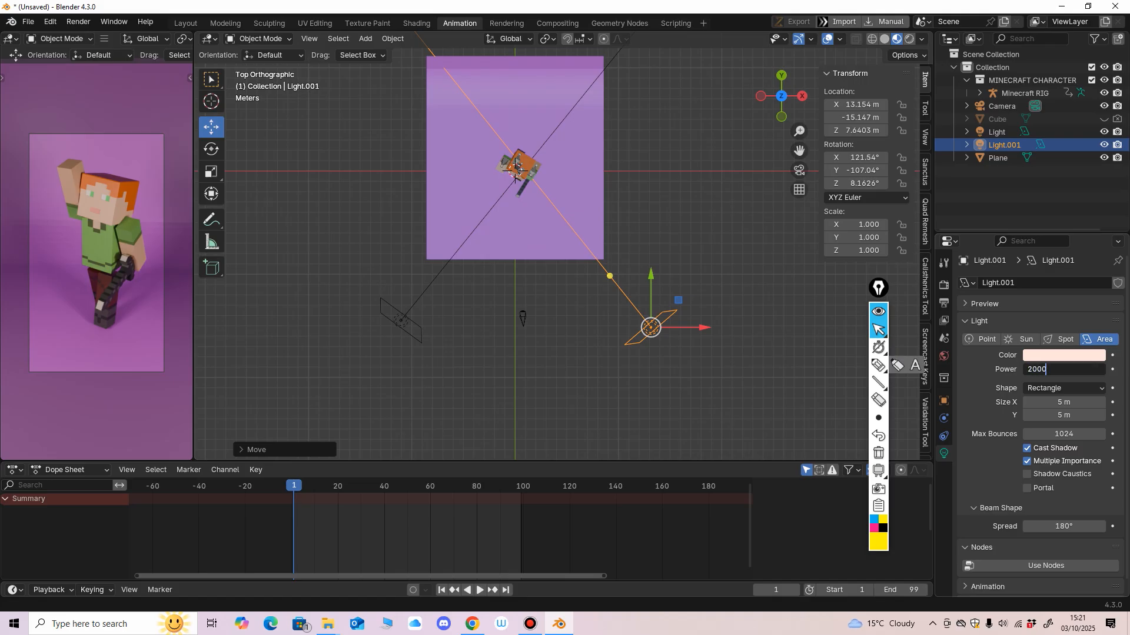
{"action": "key", "text": "Return"}
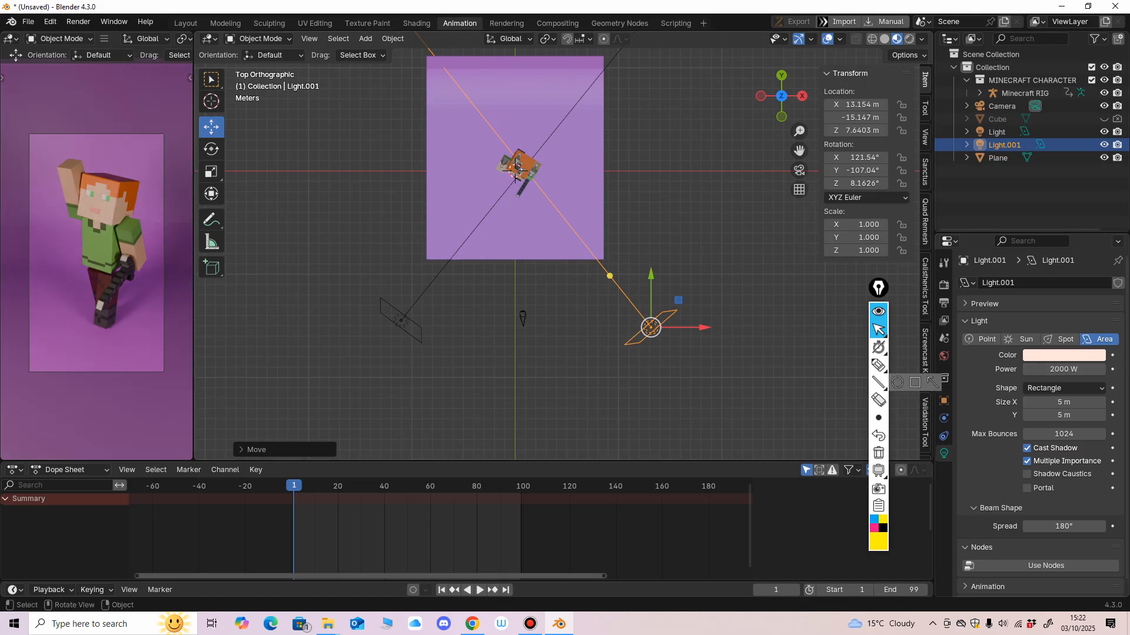
{"action": "left_click_drag", "start_coordinate": [1063, 402], "coordinate": [1064, 415]}
{"action": "key", "text": "Return"}
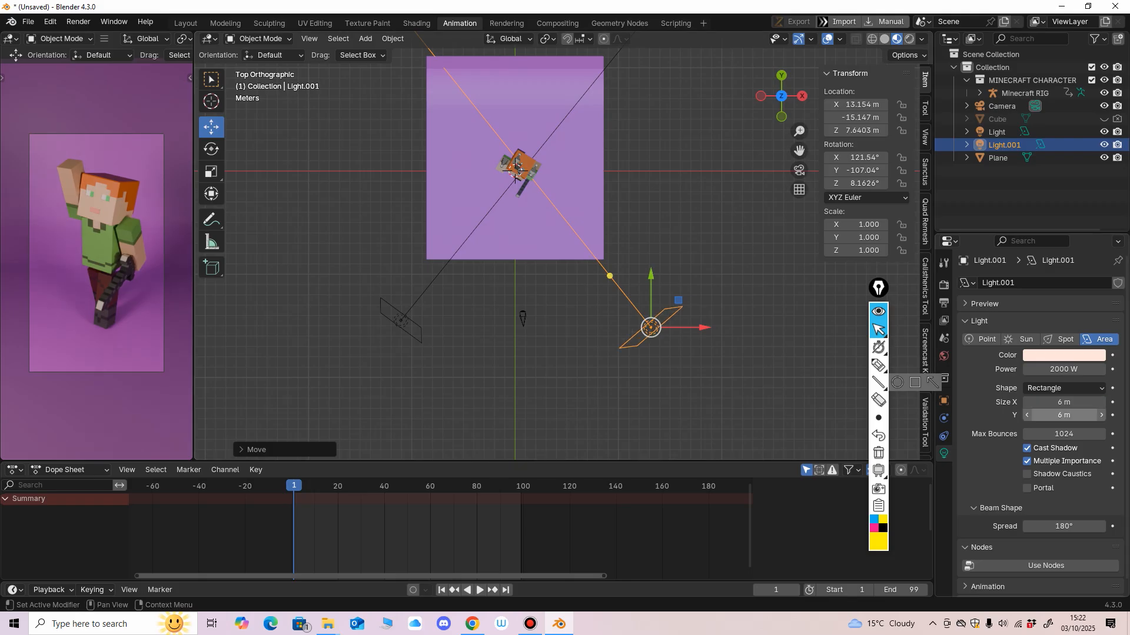
Enlarge the duplicate light's X and Y size to 8 m.
{"action": "middle_click_drag", "start_coordinate": [515, 174], "coordinate": [653, 300]}
{"action": "key", "text": "KP_7"}
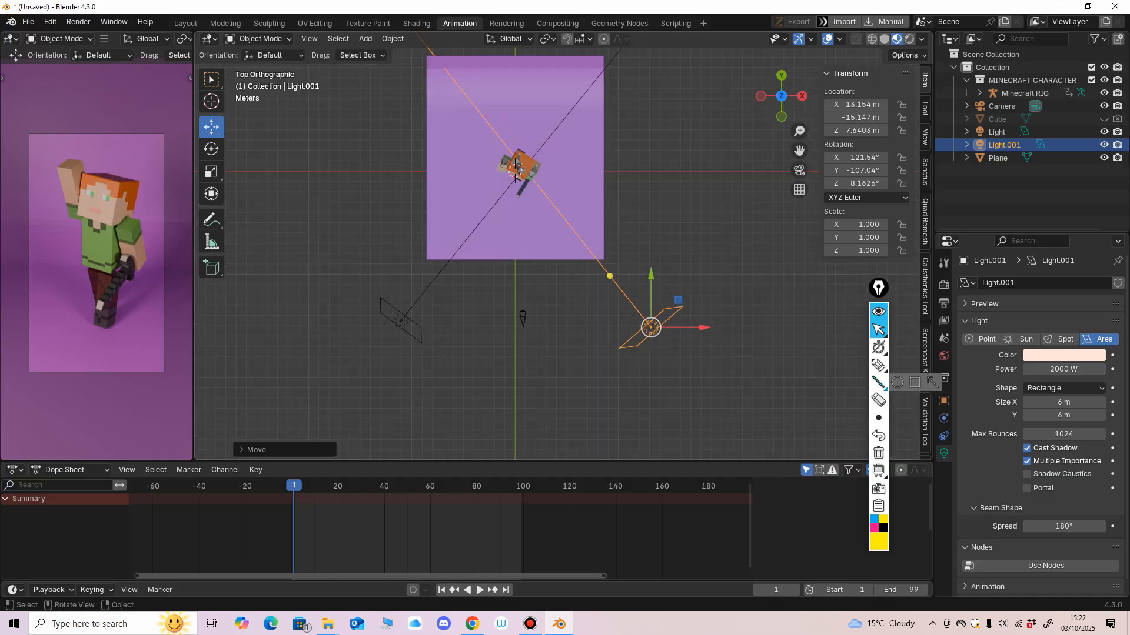
{"action": "left_click_drag", "start_coordinate": [1064, 403], "coordinate": [1064, 415]}
{"action": "key", "text": "Return"}
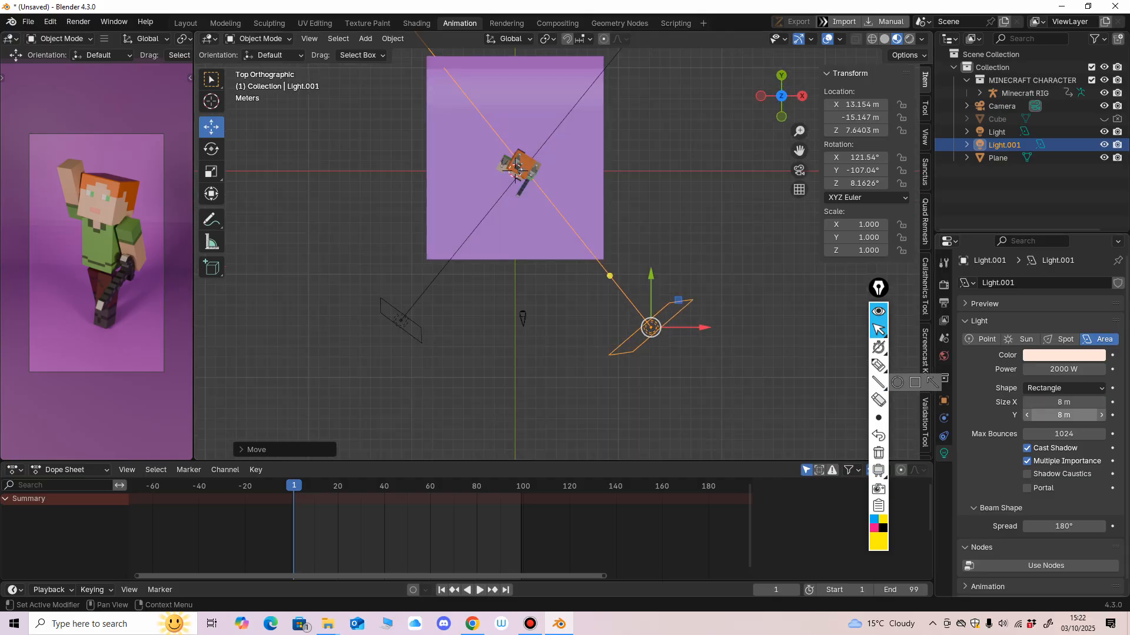
Select the original area light and set its X and Y size to 10 m.
{"action": "left_click", "coordinate": [400, 320]}
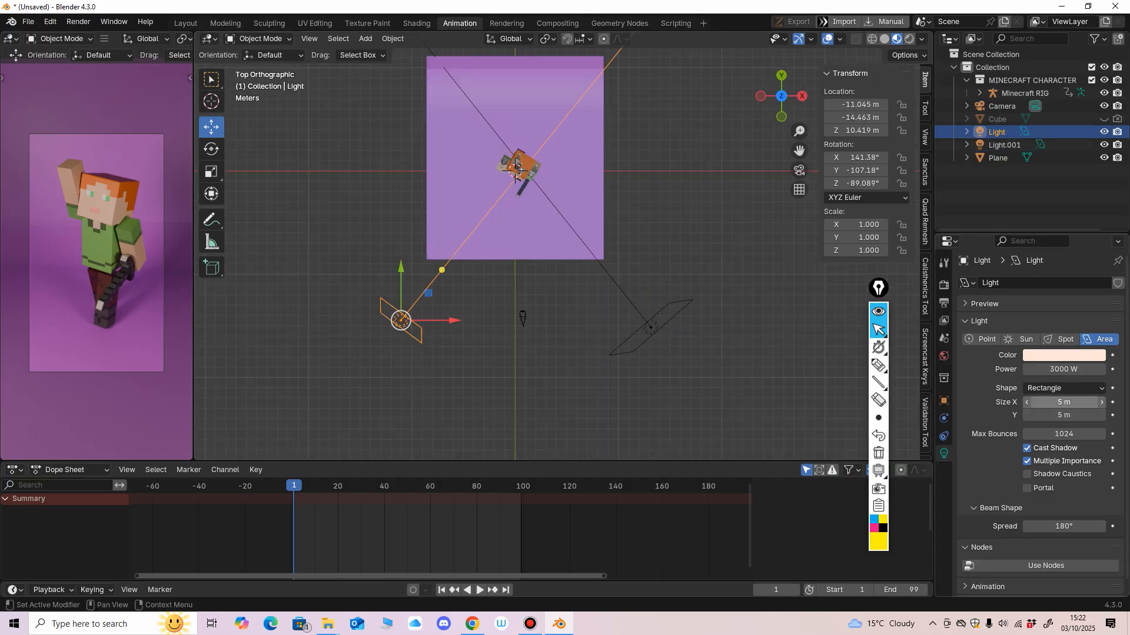
{"action": "left_click_drag", "start_coordinate": [1063, 403], "coordinate": [1063, 415]}
{"action": "key", "text": "Return"}
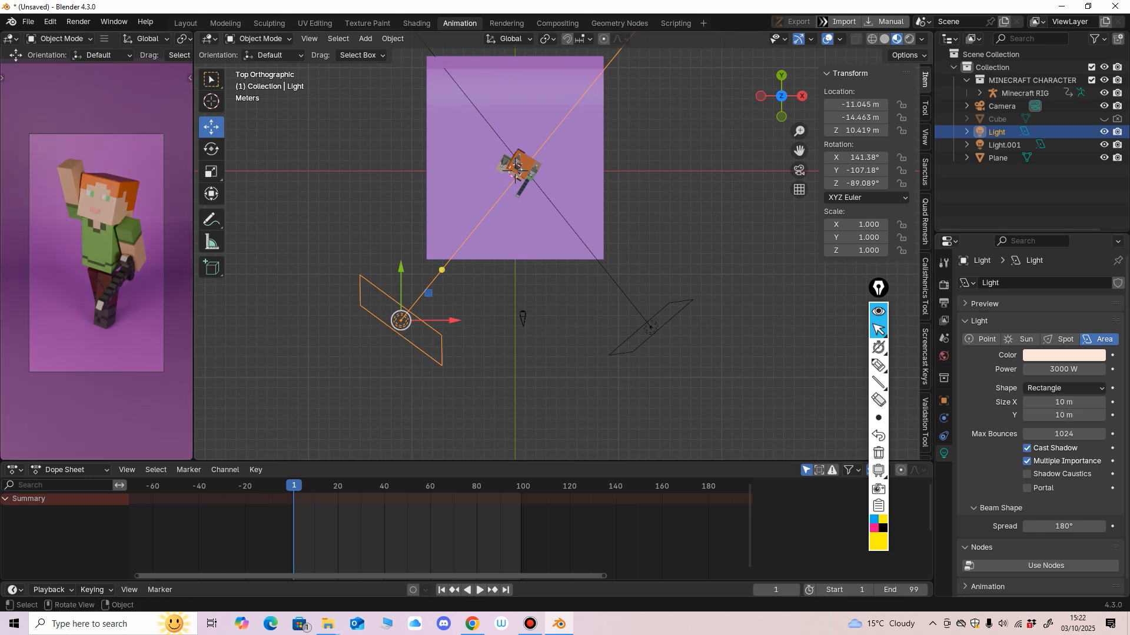
Widen the camera preview area and reframe the camera view to fill it.
{"action": "left_click_drag", "start_coordinate": [193, 253], "coordinate": [227, 253]}
{"action": "middle_click_drag", "start_coordinate": [136, 265], "coordinate": [135, 236], "text": "ctrl"}
{"action": "middle_click_drag", "start_coordinate": [135, 236], "coordinate": [133, 223], "text": "shift"}
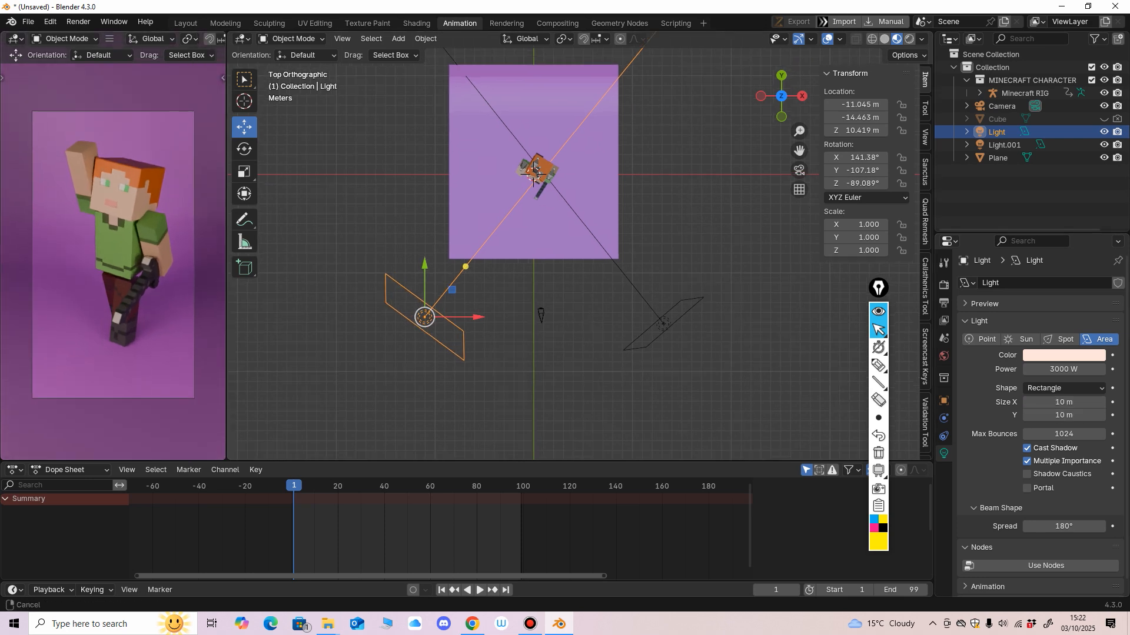
{"action": "middle_click_drag", "start_coordinate": [132, 223], "coordinate": [126, 232], "text": "shift"}
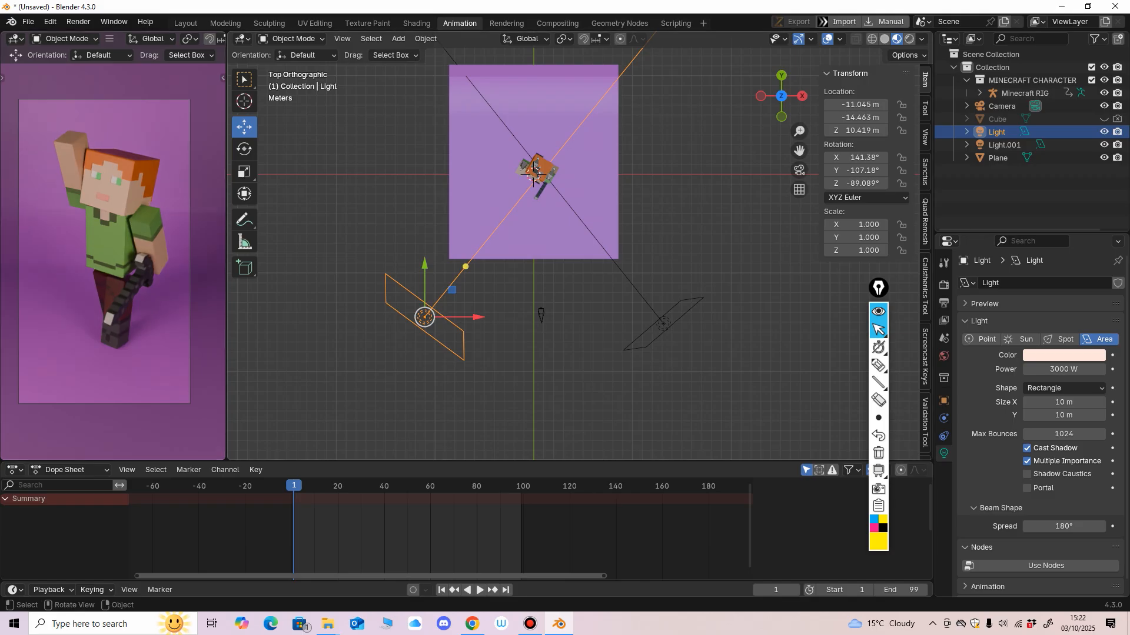
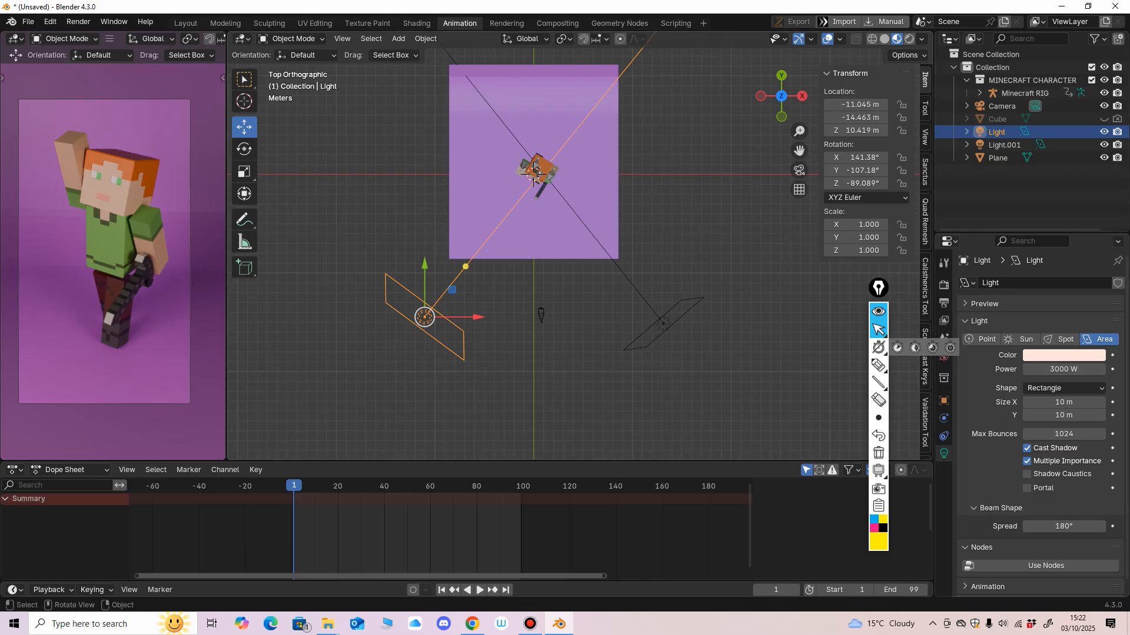
Set the power of Light.001 to 2500 W and of the original light to 3250 W.
{"action": "left_click", "coordinate": [663, 323]}
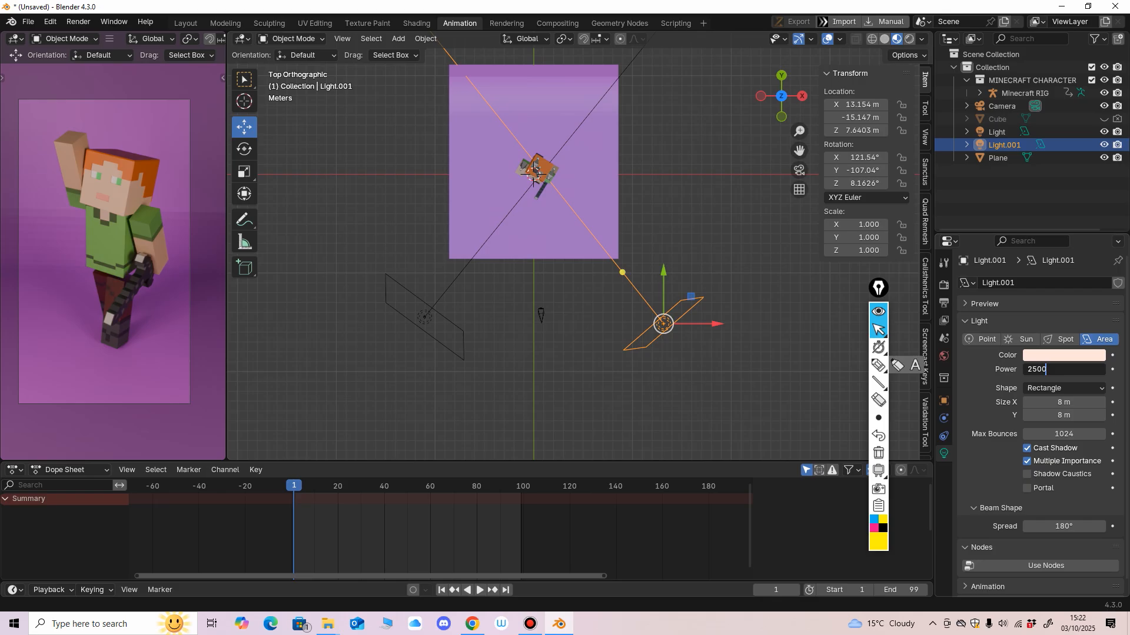
{"action": "key", "text": "Return"}
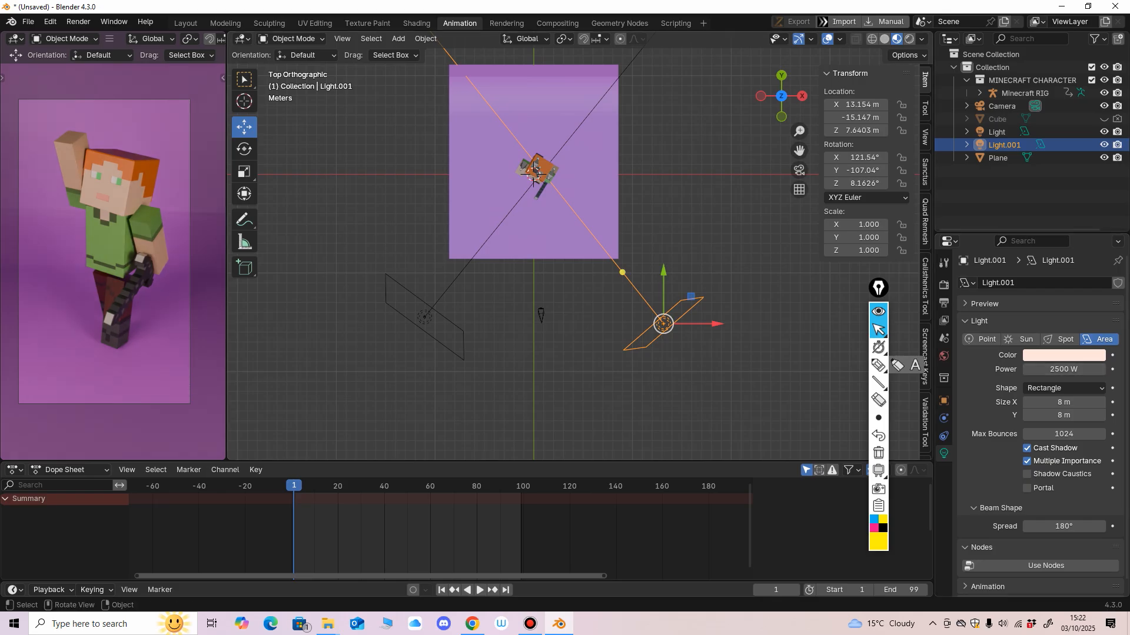
{"action": "left_click", "coordinate": [424, 317]}
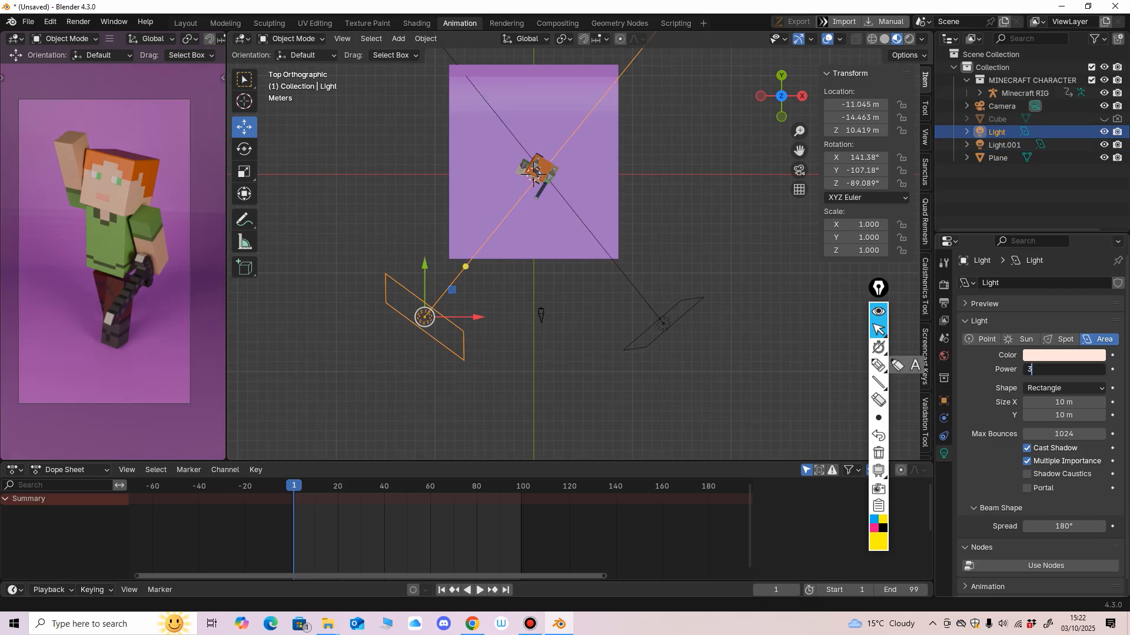
{"action": "type", "text": "3250"}
{"action": "key", "text": "Return"}
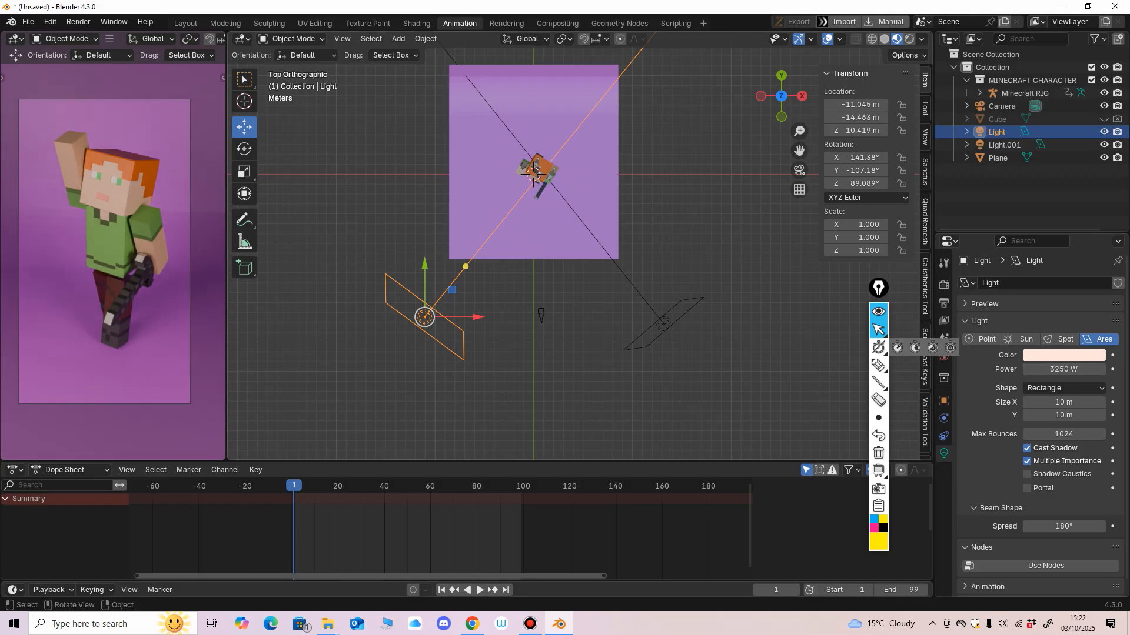
Duplicate Light.001 in place to create a third light.
{"action": "middle_click_drag", "start_coordinate": [534, 176], "coordinate": [568, 152]}
{"action": "left_click", "coordinate": [533, 179]}
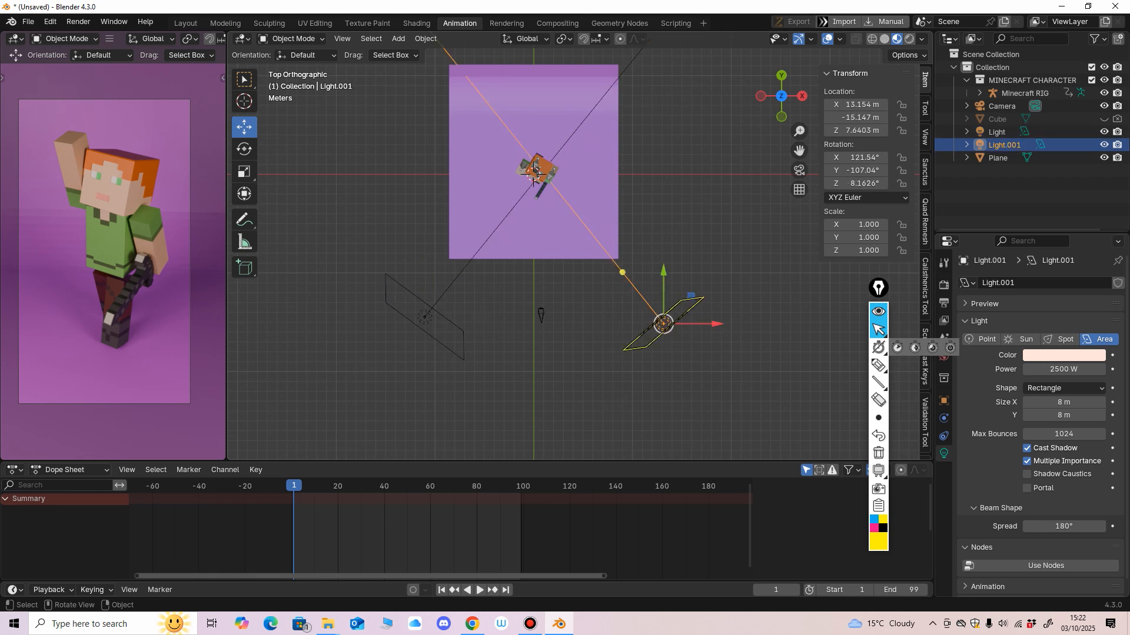
{"action": "key", "text": "shift+d"}
{"action": "right_click", "coordinate": [533, 179]}
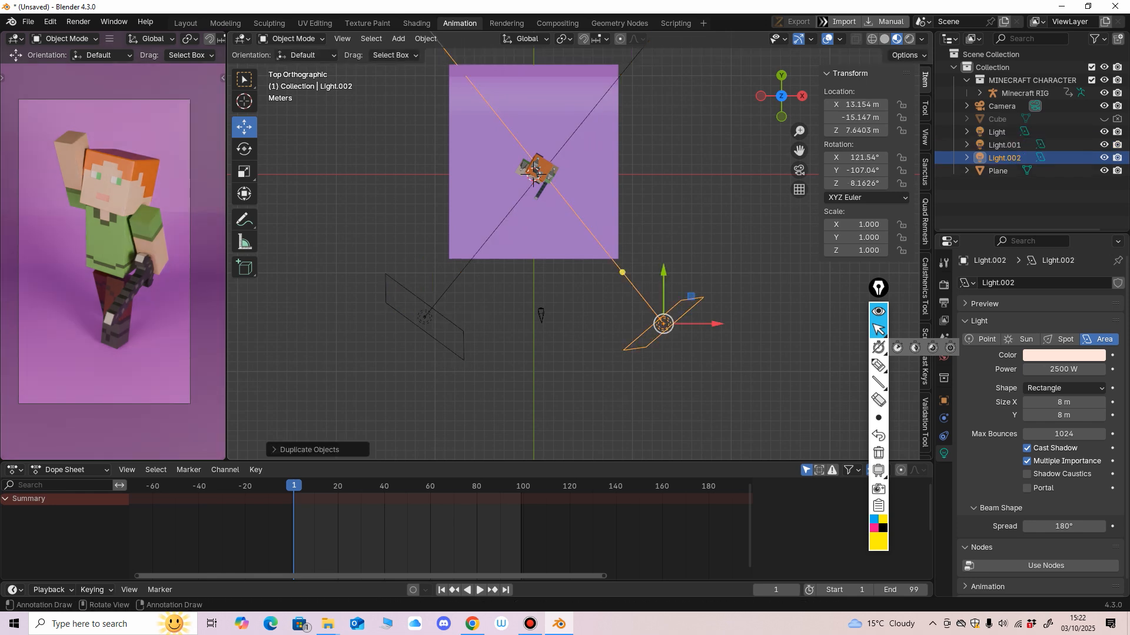
Move the third light behind the character in the top view, to about X 6.54 m, Y 5.96 m.
{"action": "left_click_drag", "start_coordinate": [663, 272], "coordinate": [663, 99]}
{"action": "middle_click_drag", "start_coordinate": [663, 100], "coordinate": [621, 222], "text": "shift"}
{"action": "left_click_drag", "start_coordinate": [622, 221], "coordinate": [622, 185]}
{"action": "left_click_drag", "start_coordinate": [676, 238], "coordinate": [610, 238]}
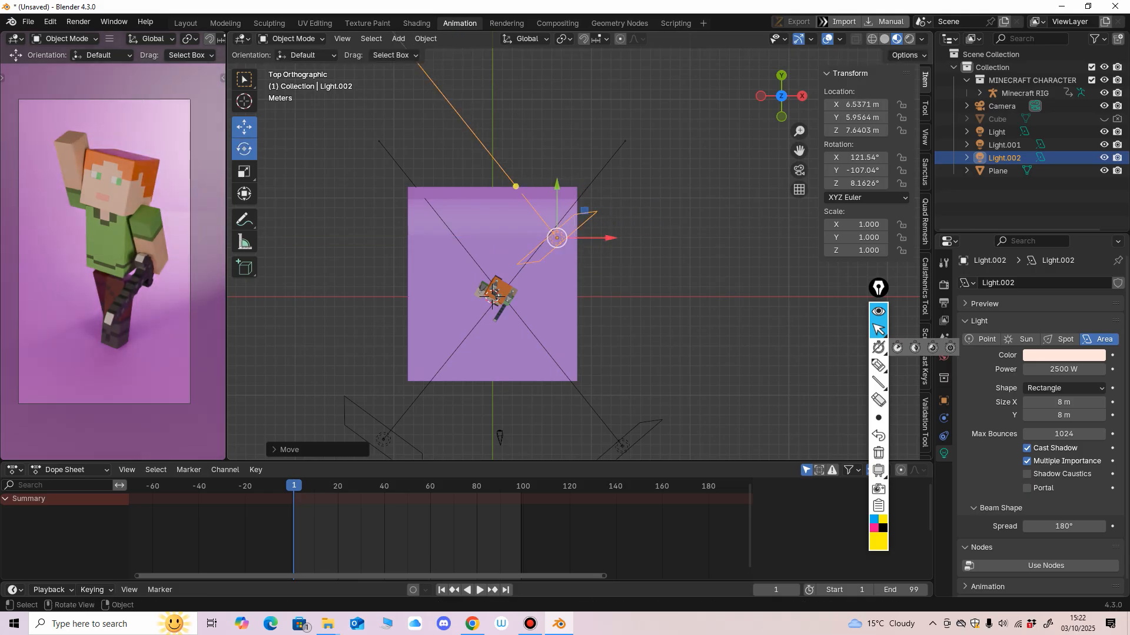
Rotate the third light in the top and side views to about X -15.3°, Y -107.2°, Z 247.6°.
{"action": "left_click", "coordinate": [244, 149]}
{"action": "left_click_drag", "start_coordinate": [515, 214], "coordinate": [540, 308]}
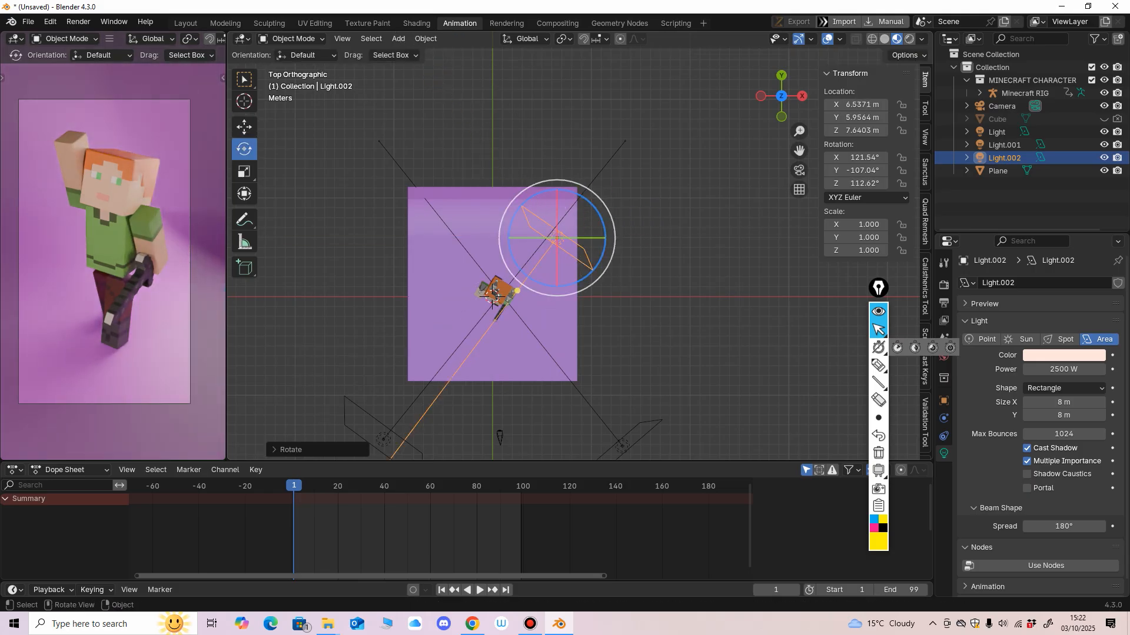
{"action": "middle_click_drag", "start_coordinate": [492, 300], "coordinate": [594, 302]}
{"action": "left_click_drag", "start_coordinate": [631, 280], "coordinate": [634, 313]}
{"action": "middle_click_drag", "start_coordinate": [630, 311], "coordinate": [658, 308], "text": "shift"}
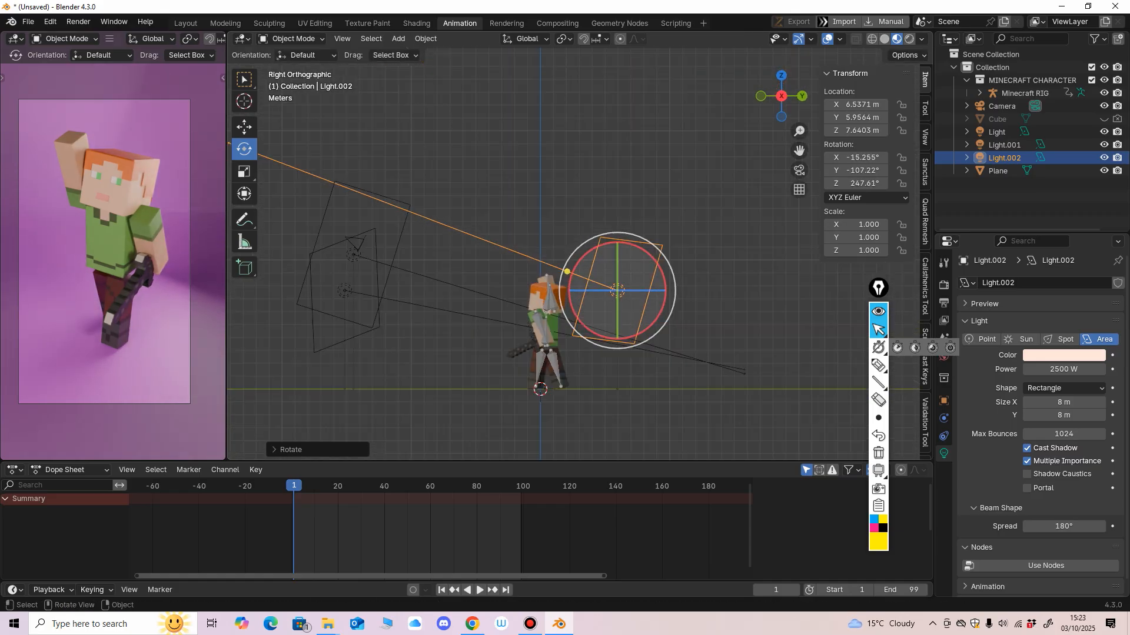
Try lowering the third light slightly in the side view, and undo the move.
{"action": "left_click", "coordinate": [244, 127]}
{"action": "mouse_move", "coordinate": [621, 240]}
{"action": "left_mouse_down"}
{"action": "mouse_move", "coordinate": [620, 265]}
{"action": "mouse_move", "coordinate": [624, 251]}
{"action": "left_mouse_up"}
{"action": "key", "text": "ctrl+z"}
{"action": "key", "text": "ctrl+z"}
Lower the third light to about Z 6.52 m and change its type to Spot.
{"action": "middle_click_drag", "start_coordinate": [625, 252], "coordinate": [560, 263]}
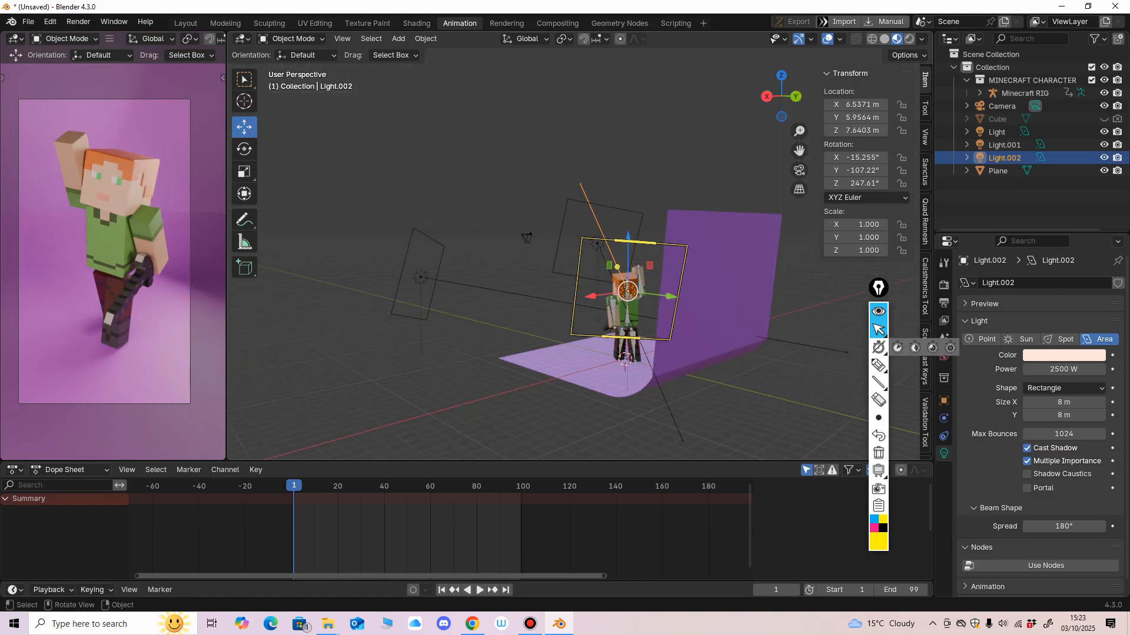
{"action": "scroll", "coordinate": [626, 282], "scroll_direction": "up", "scroll_amount": 2}
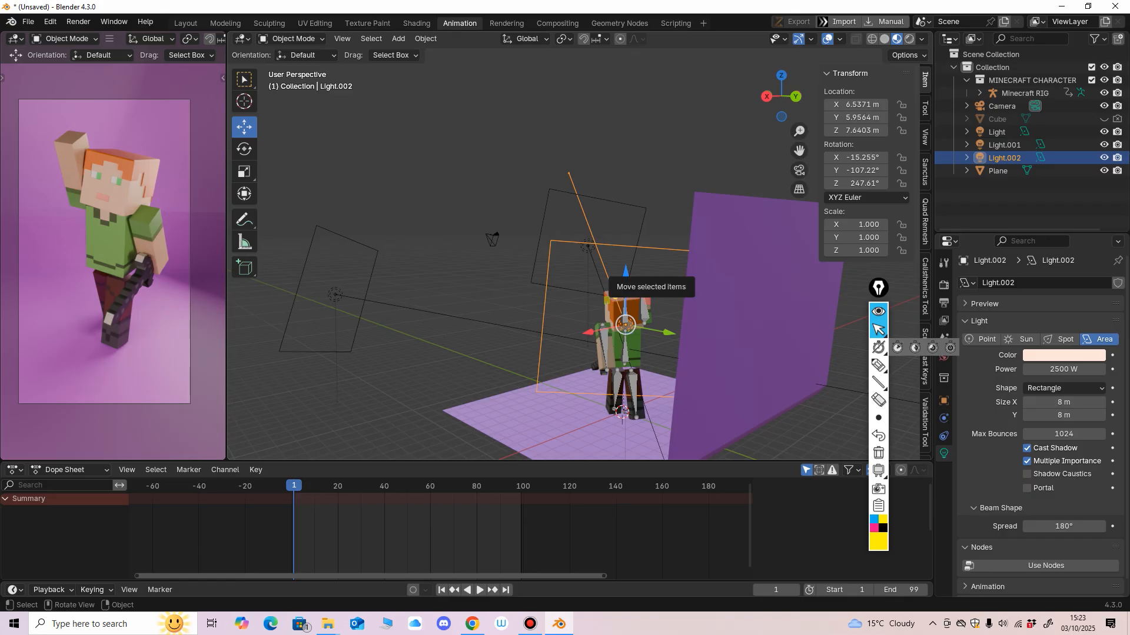
{"action": "left_click_drag", "start_coordinate": [625, 272], "coordinate": [626, 296]}
{"action": "key", "text": "ctrl+z"}
{"action": "mouse_move", "coordinate": [625, 296]}
{"action": "middle_mouse_down"}
{"action": "mouse_move", "coordinate": [724, 297]}
{"action": "mouse_move", "coordinate": [722, 320]}
{"action": "mouse_move", "coordinate": [685, 290]}
{"action": "mouse_move", "coordinate": [689, 338]}
{"action": "mouse_move", "coordinate": [689, 320]}
{"action": "mouse_move", "coordinate": [743, 329]}
{"action": "mouse_move", "coordinate": [712, 306]}
{"action": "mouse_move", "coordinate": [769, 367]}
{"action": "mouse_move", "coordinate": [796, 353]}
{"action": "mouse_move", "coordinate": [777, 360]}
{"action": "middle_mouse_up"}
{"action": "scroll", "coordinate": [722, 321], "scroll_direction": "down", "scroll_amount": 1}
{"action": "left_click", "coordinate": [1060, 340]}
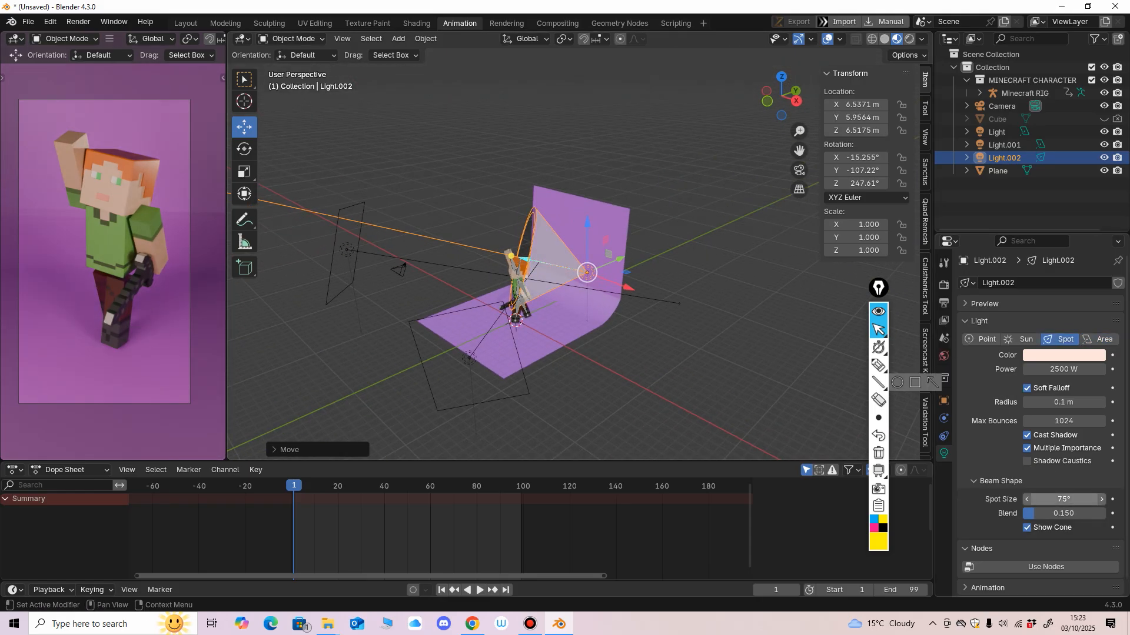
Narrow the third light's spot size to about 32° and move the light to about X 7.21 m, Y 9.23 m.
{"action": "left_click_drag", "start_coordinate": [1063, 499], "coordinate": [1030, 499]}
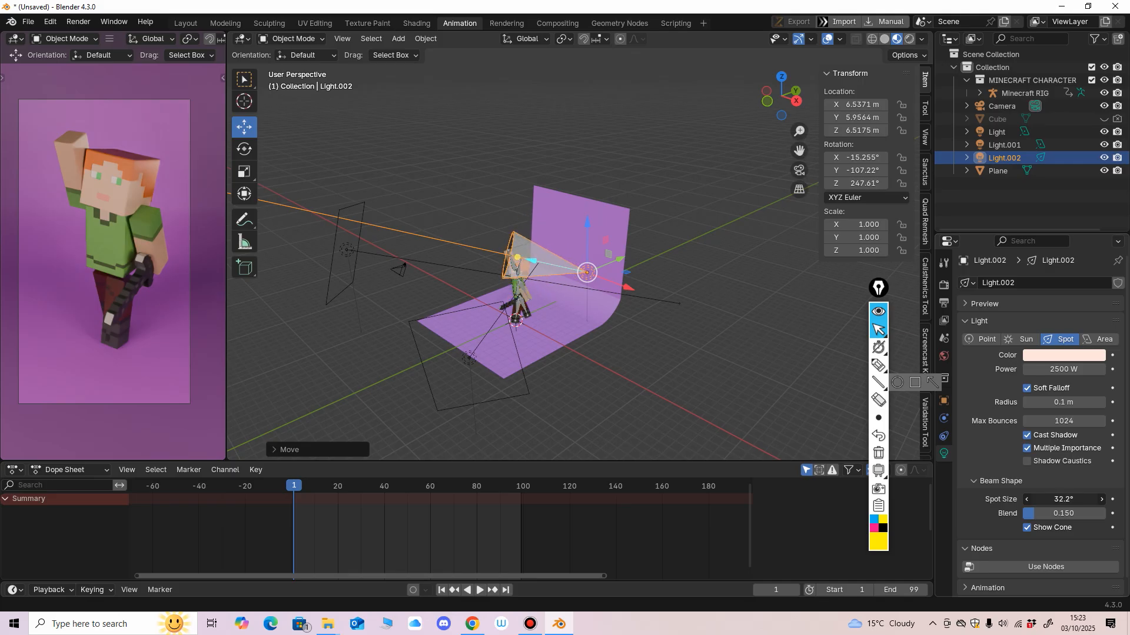
{"action": "middle_click_drag", "start_coordinate": [777, 353], "coordinate": [732, 425]}
{"action": "left_click_drag", "start_coordinate": [671, 240], "coordinate": [709, 241]}
{"action": "left_click_drag", "start_coordinate": [655, 292], "coordinate": [655, 300]}
{"action": "middle_click_drag", "start_coordinate": [656, 300], "coordinate": [665, 148]}
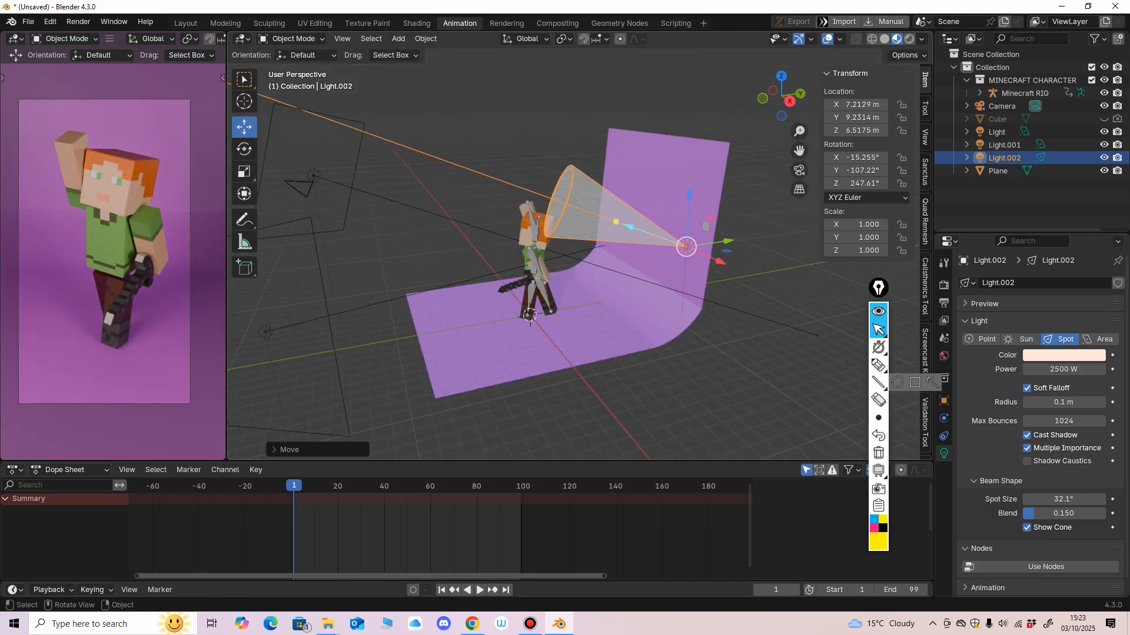
Set the third light's spot size to about 30.8° and its blend to 0.4.
{"action": "mouse_move", "coordinate": [1064, 499]}
{"action": "left_mouse_down"}
{"action": "mouse_move", "coordinate": [1046, 499]}
{"action": "mouse_move", "coordinate": [1062, 514]}
{"action": "left_mouse_up"}
{"action": "left_click", "coordinate": [1062, 513]}
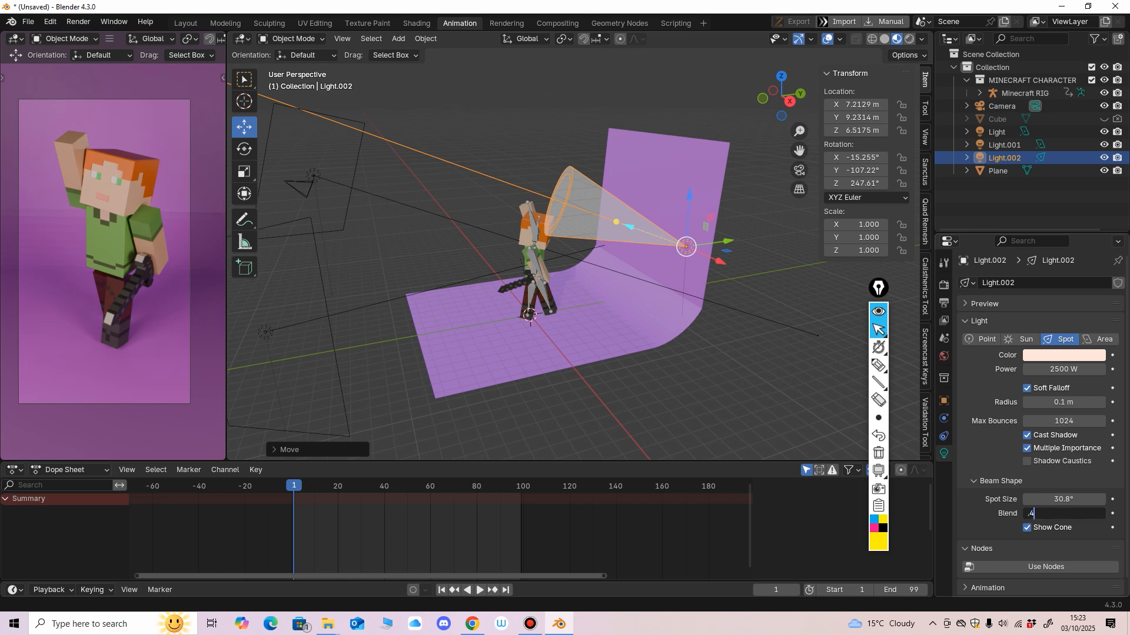
{"action": "key", "text": "Return"}
{"action": "mouse_move", "coordinate": [706, 317]}
{"action": "middle_mouse_down"}
{"action": "mouse_move", "coordinate": [664, 324]}
{"action": "mouse_move", "coordinate": [698, 319]}
{"action": "middle_mouse_up"}
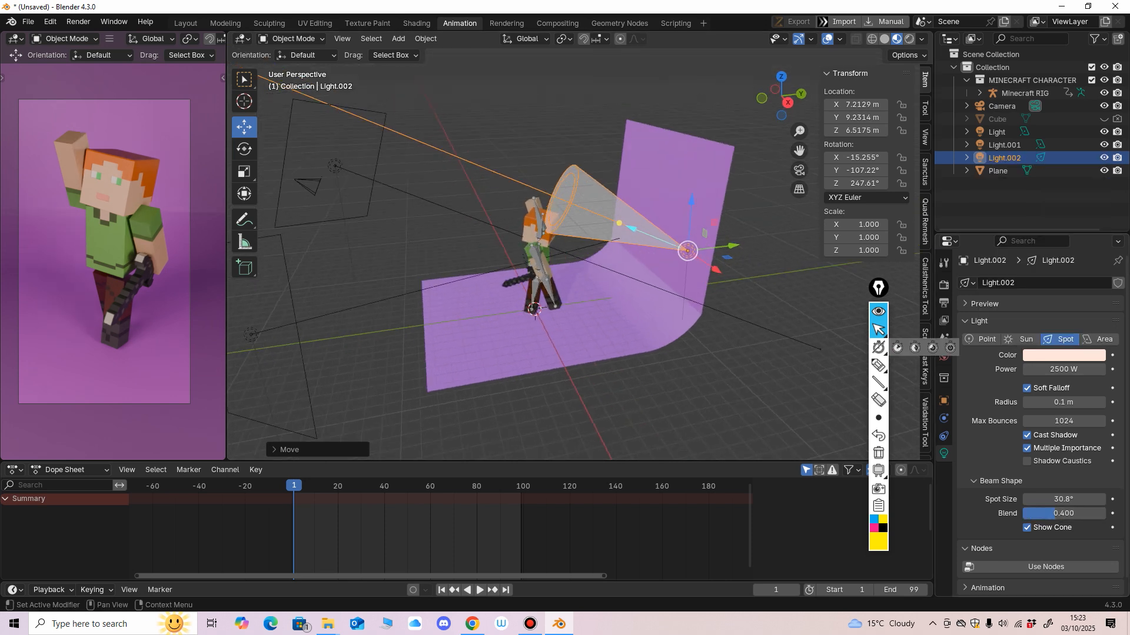
Change the third light's color to a light blue, about #90A4FF.
{"action": "left_click", "coordinate": [1064, 356]}
{"action": "left_click", "coordinate": [1042, 198]}
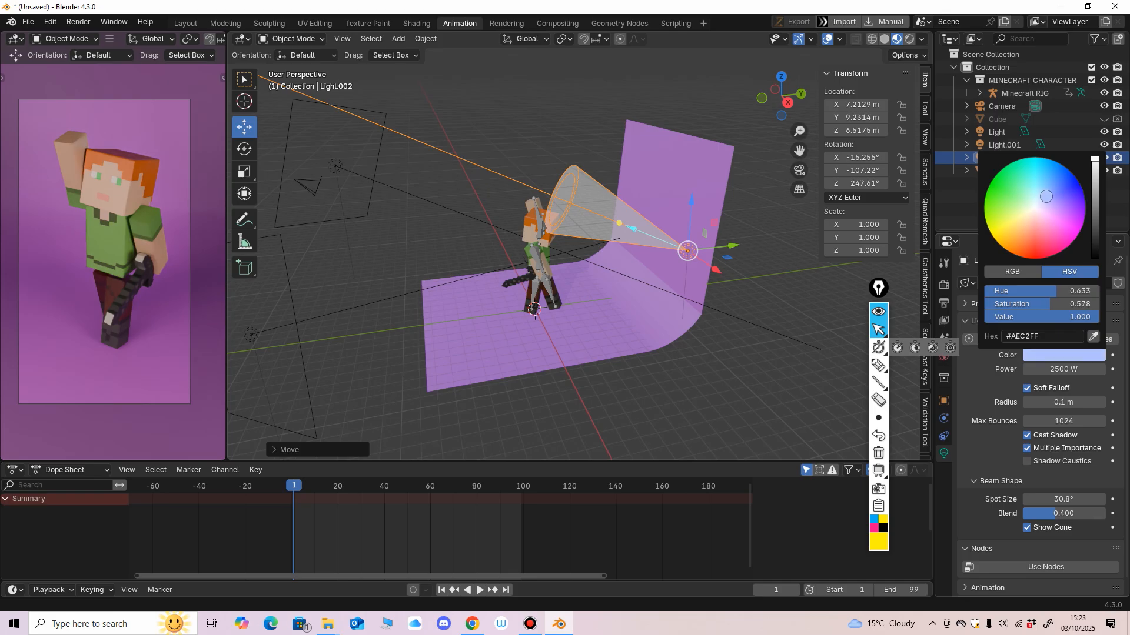
{"action": "left_click_drag", "start_coordinate": [1047, 197], "coordinate": [1051, 194]}
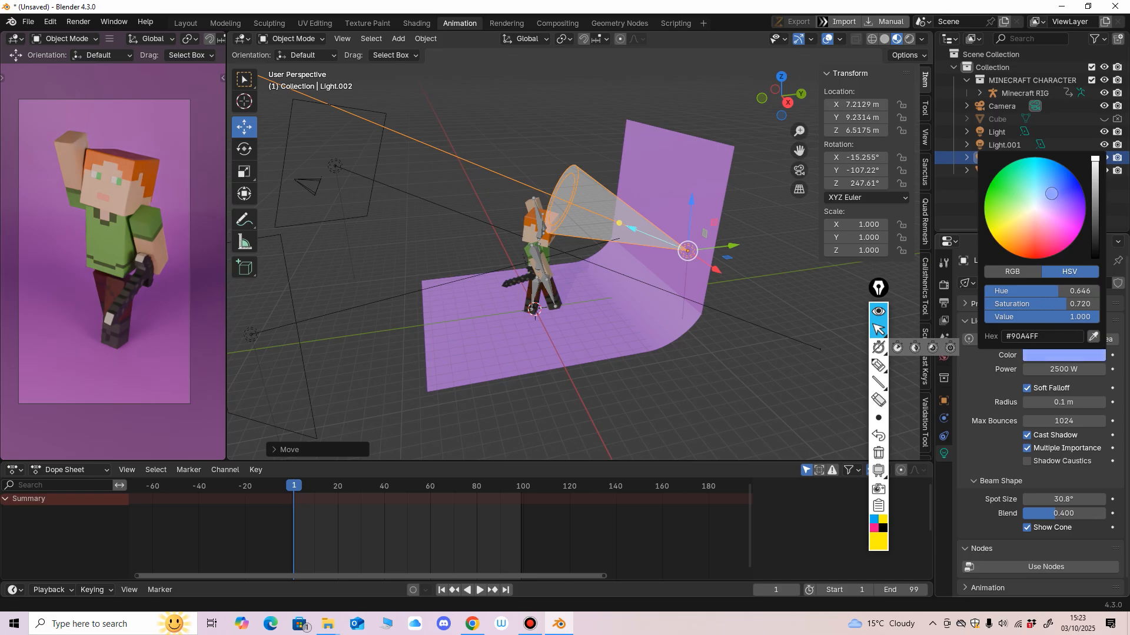
{"action": "middle_click_drag", "start_coordinate": [588, 247], "coordinate": [588, 302]}
Change the key light's color to a pale warm yellow, #FFF6DC, and copy its hex code.
{"action": "left_click", "coordinate": [403, 181]}
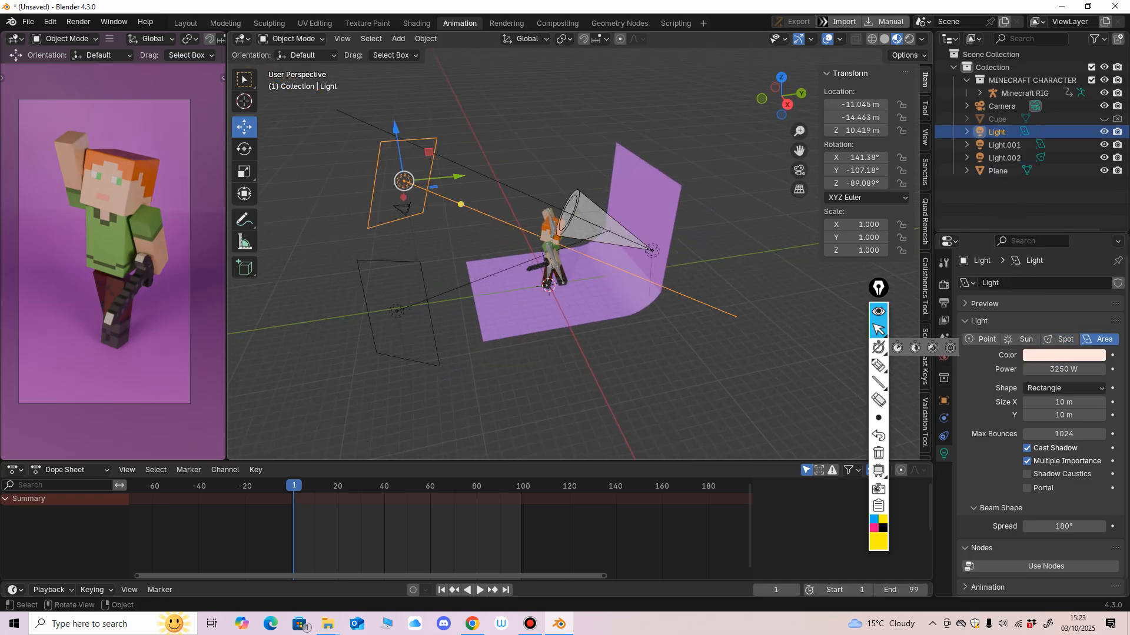
{"action": "left_click", "coordinate": [1063, 355]}
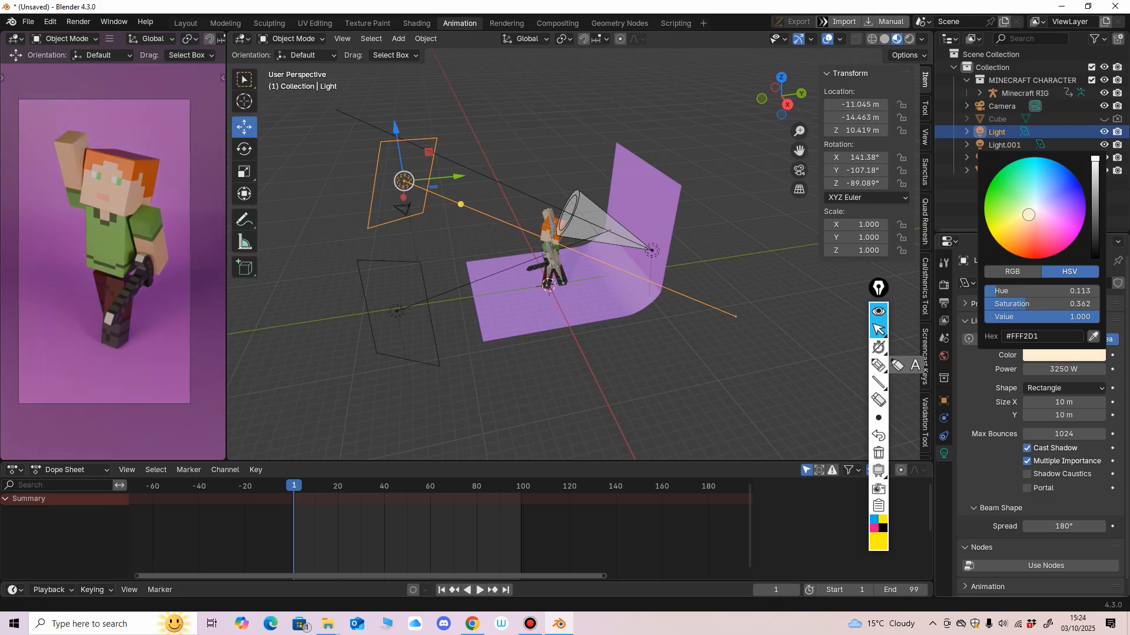
{"action": "left_click_drag", "start_coordinate": [1028, 214], "coordinate": [1033, 214]}
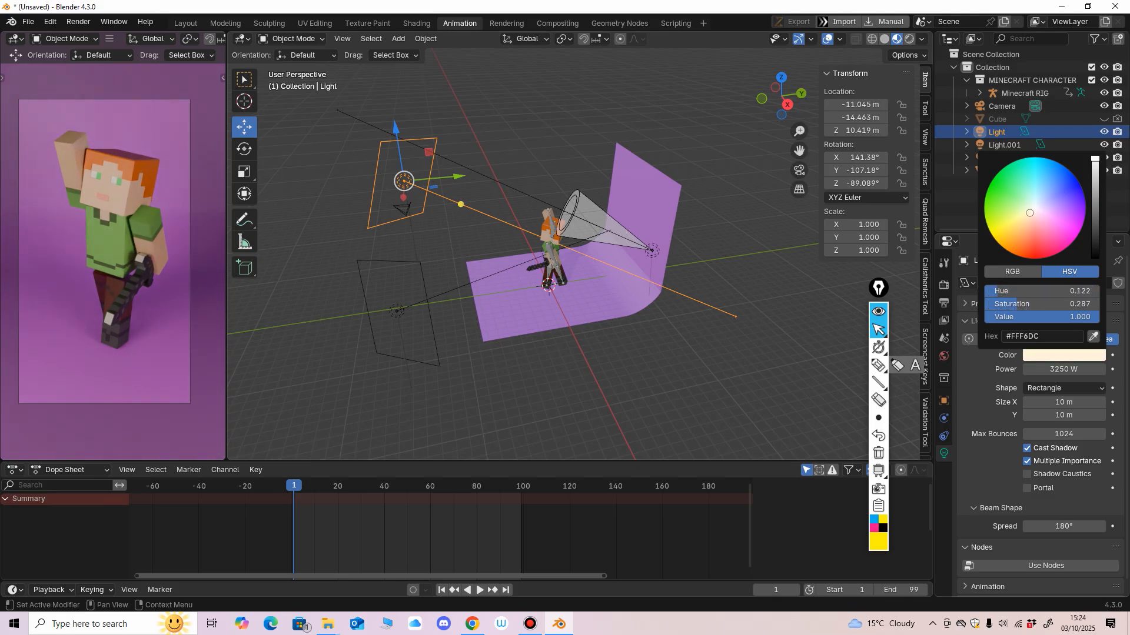
{"action": "left_click", "coordinate": [1064, 355]}
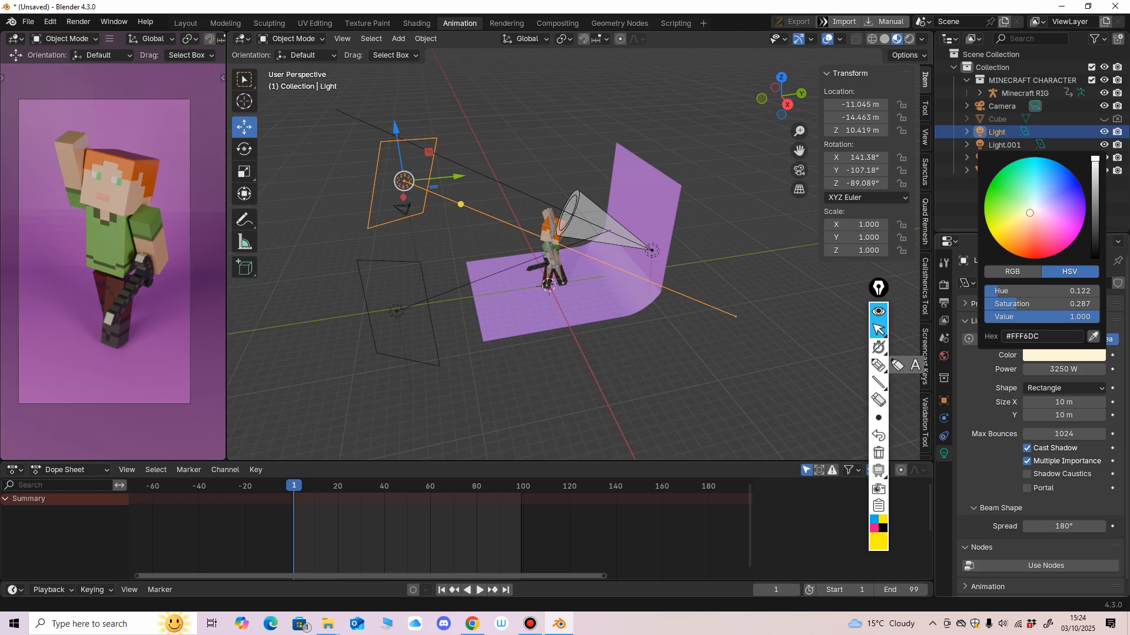
{"action": "left_click", "coordinate": [1041, 336]}
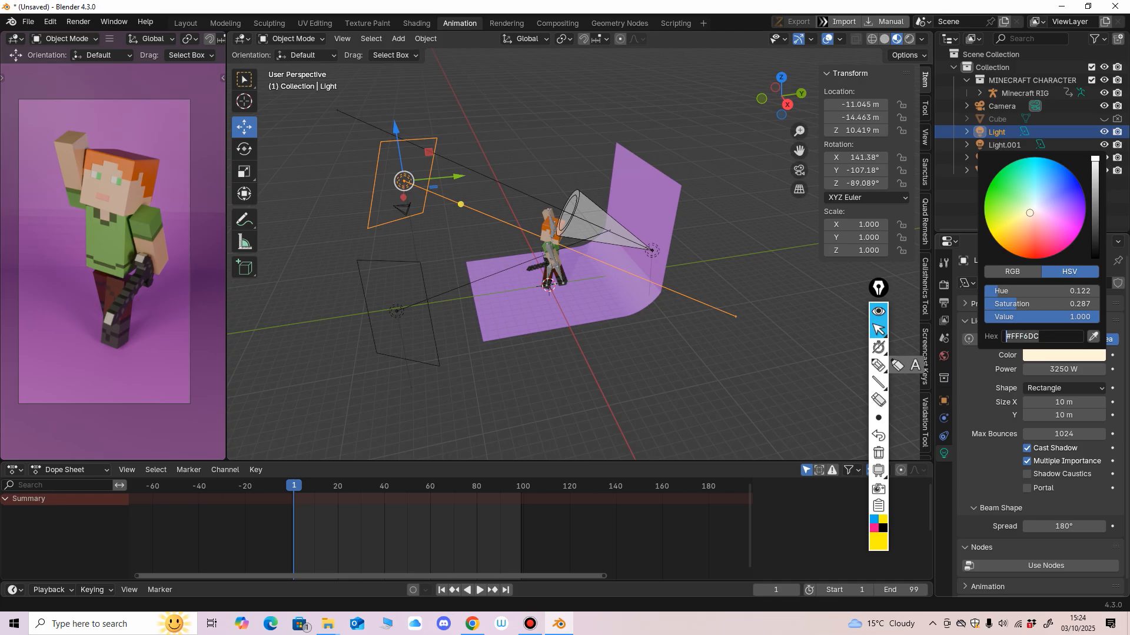
{"action": "left_click", "coordinate": [431, 315]}
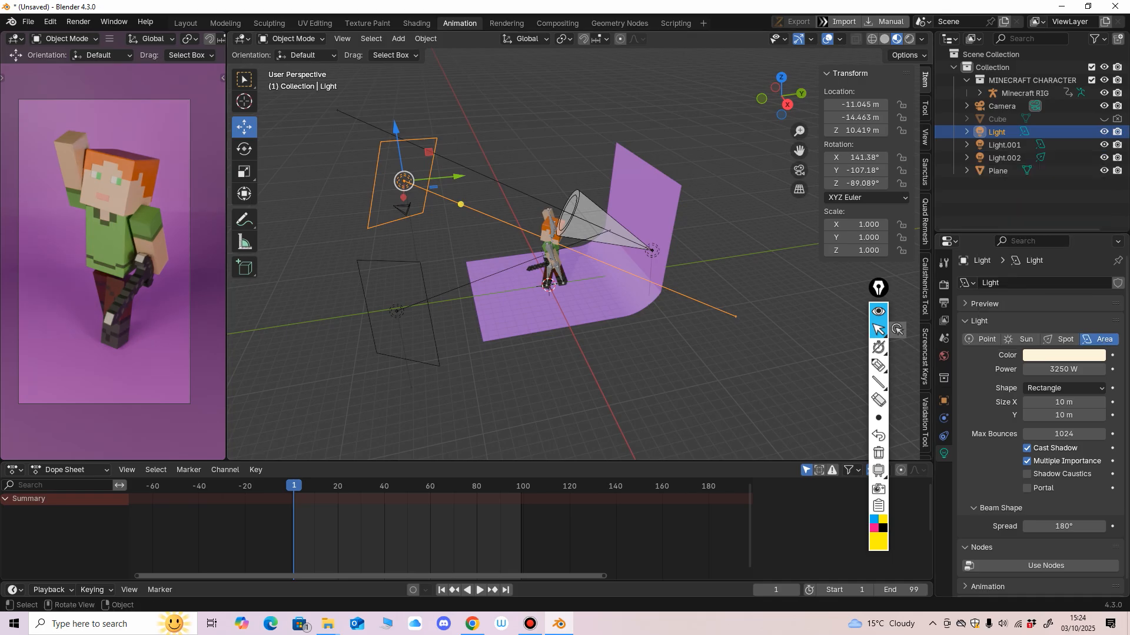
Give the fill light the key light's copied color by pasting the hex code.
{"action": "left_click", "coordinate": [430, 315]}
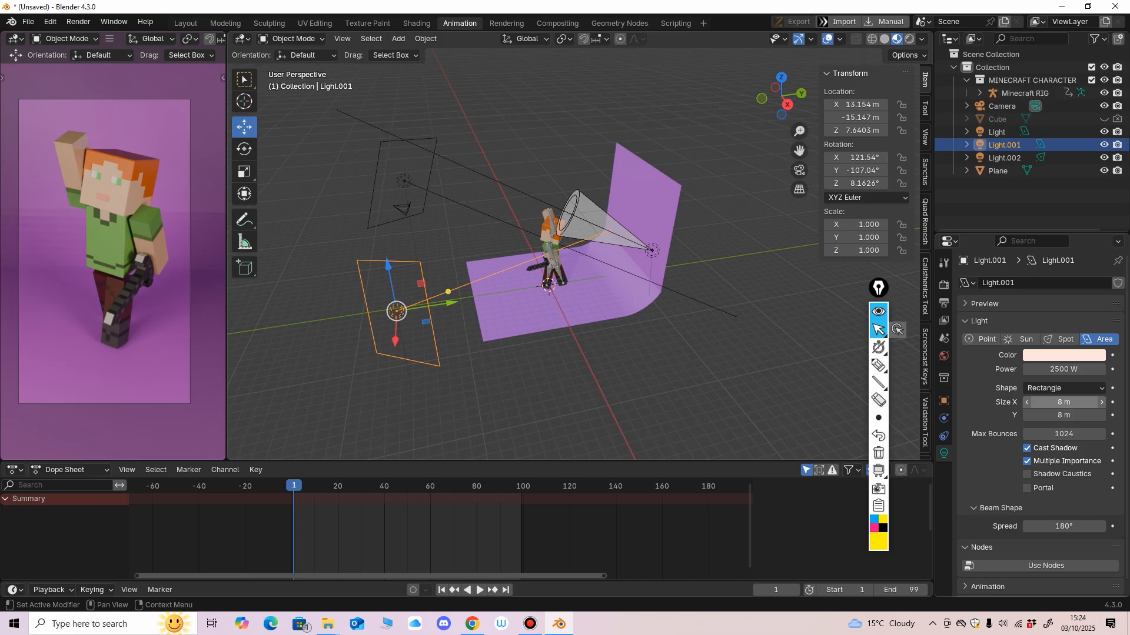
{"action": "left_click", "coordinate": [1064, 355]}
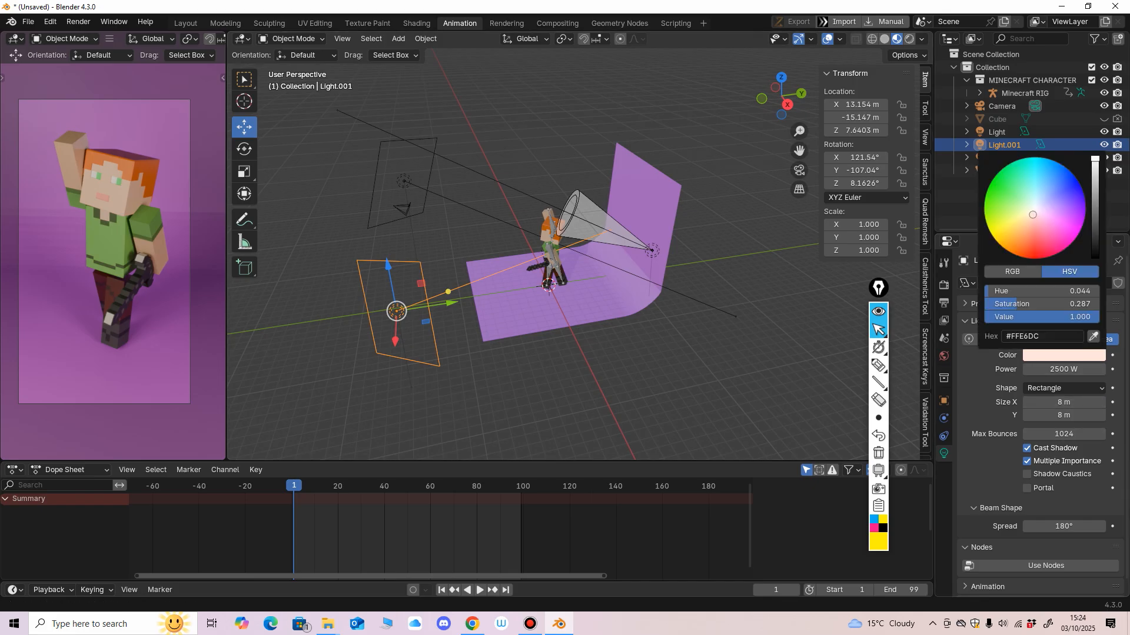
{"action": "left_click", "coordinate": [1041, 337]}
{"action": "key", "text": "Return"}
Scale the backdrop plane up uniformly to about 14.25 and move it to about Y -1.91 m.
{"action": "middle_click_drag", "start_coordinate": [624, 294], "coordinate": [659, 412]}
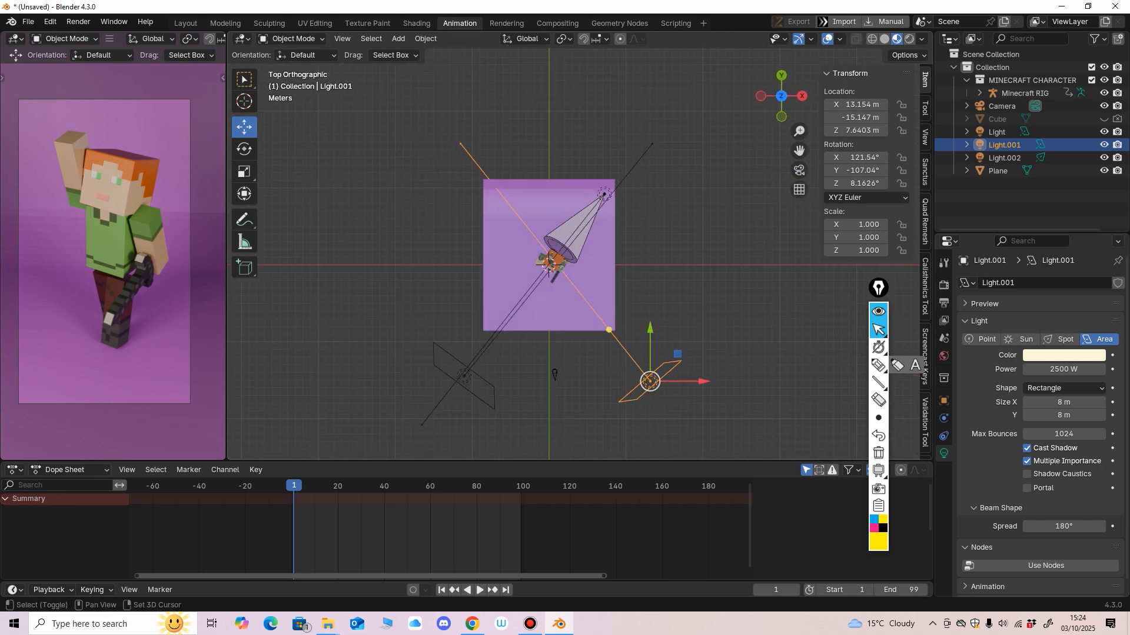
{"action": "scroll", "coordinate": [641, 424], "scroll_direction": "up", "scroll_amount": 2}
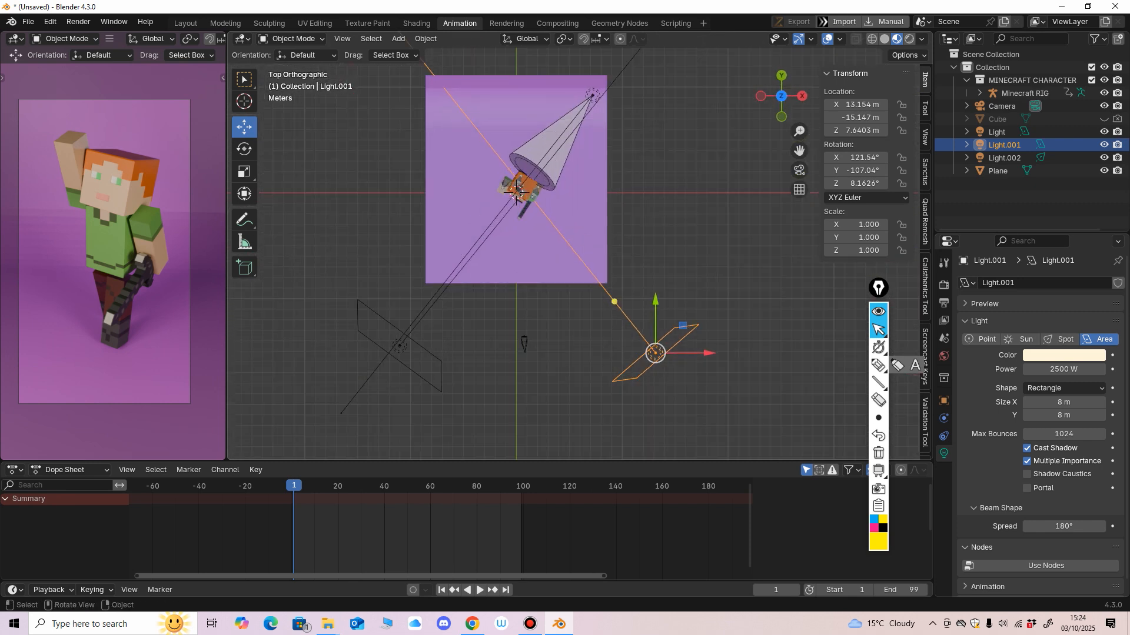
{"action": "middle_click_drag", "start_coordinate": [641, 424], "coordinate": [588, 380]}
{"action": "middle_click_drag", "start_coordinate": [558, 308], "coordinate": [615, 312], "text": "ctrl"}
{"action": "left_click", "coordinate": [591, 267]}
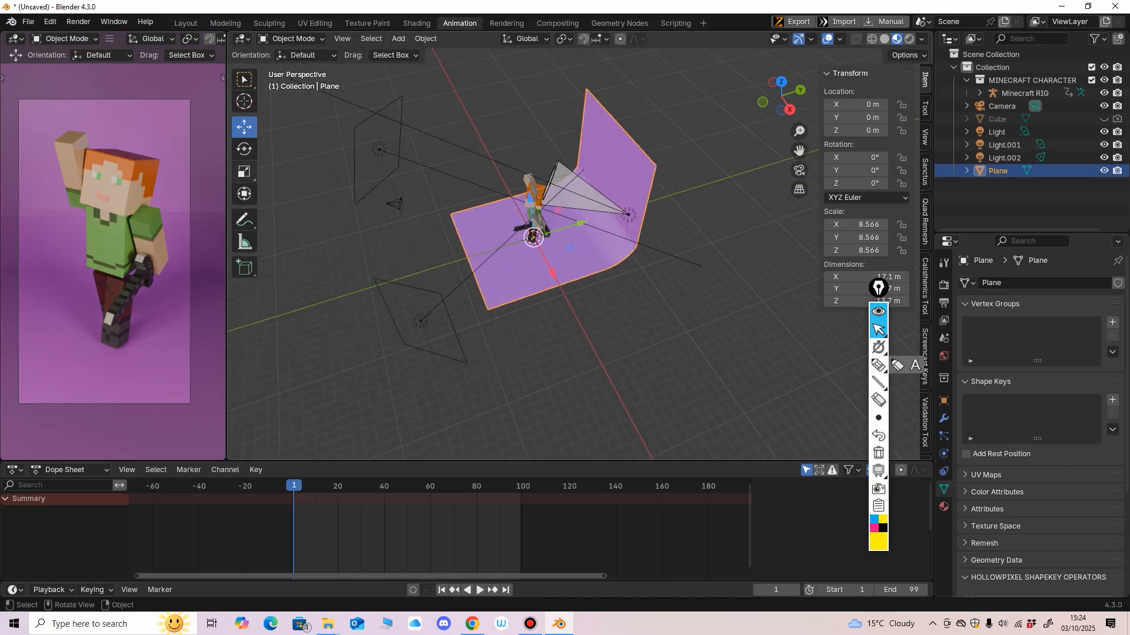
{"action": "left_click", "coordinate": [244, 171]}
{"action": "left_click_drag", "start_coordinate": [561, 272], "coordinate": [579, 296]}
{"action": "middle_click_drag", "start_coordinate": [579, 296], "coordinate": [594, 220]}
{"action": "left_click", "coordinate": [244, 127]}
{"action": "mouse_move", "coordinate": [607, 245]}
{"action": "left_mouse_down"}
{"action": "mouse_move", "coordinate": [624, 245]}
{"action": "mouse_move", "coordinate": [588, 247]}
{"action": "left_mouse_up"}
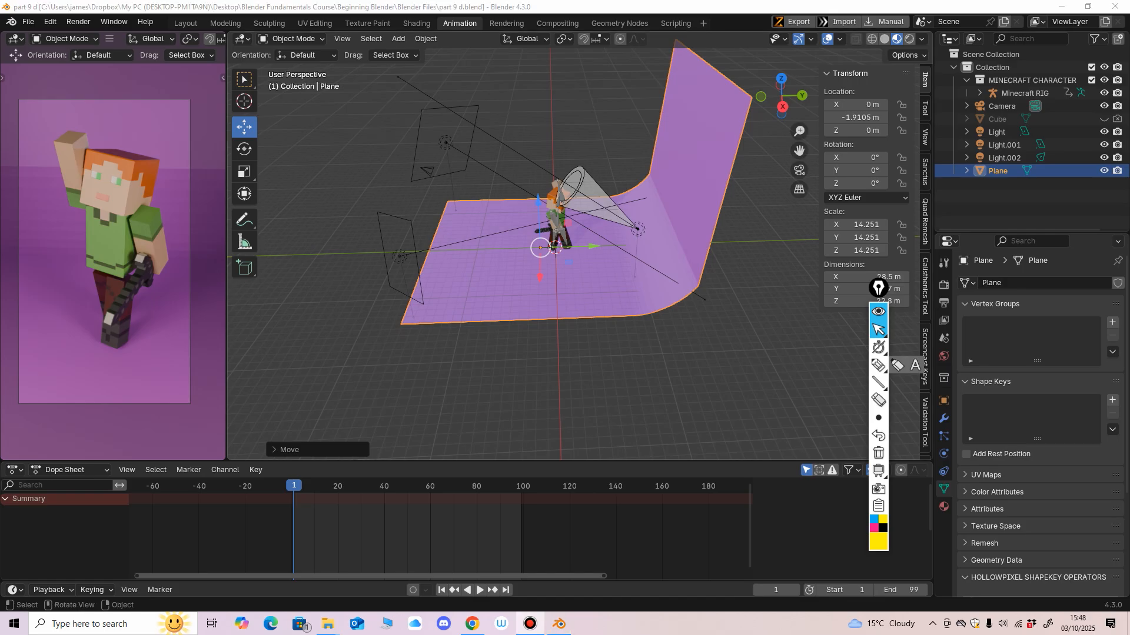
Enlarge the backdrop plane further to a uniform scale of about 21.57.
{"action": "middle_click_drag", "start_coordinate": [518, 265], "coordinate": [629, 288]}
{"action": "middle_click_drag", "start_coordinate": [565, 318], "coordinate": [606, 309]}
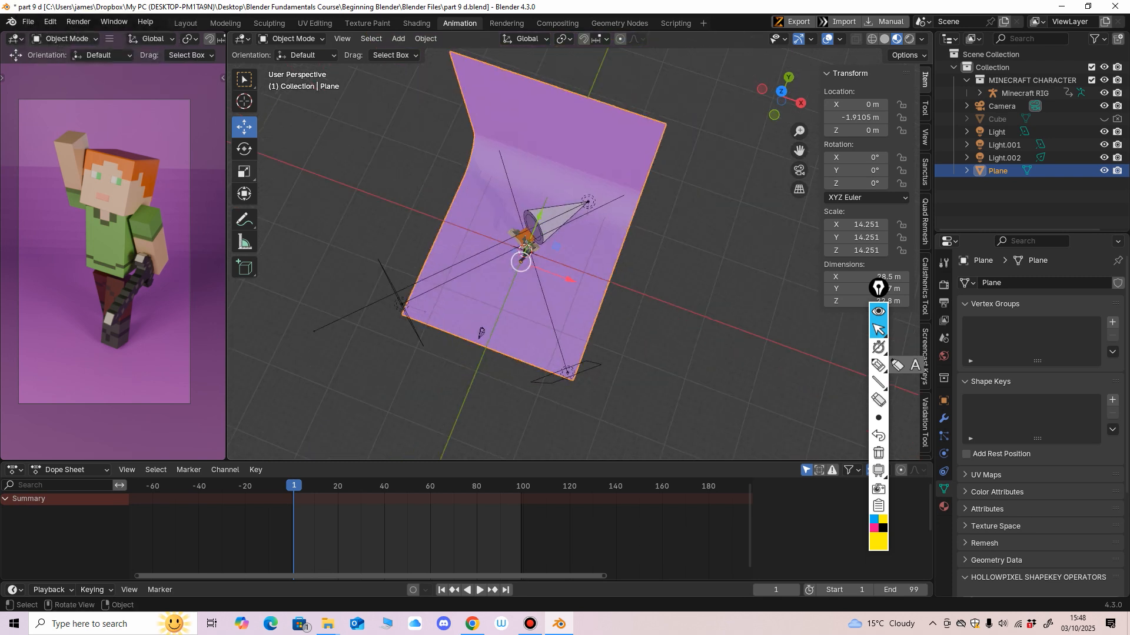
{"action": "left_click", "coordinate": [244, 172]}
{"action": "middle_click_drag", "start_coordinate": [115, 247], "coordinate": [115, 270], "text": "ctrl"}
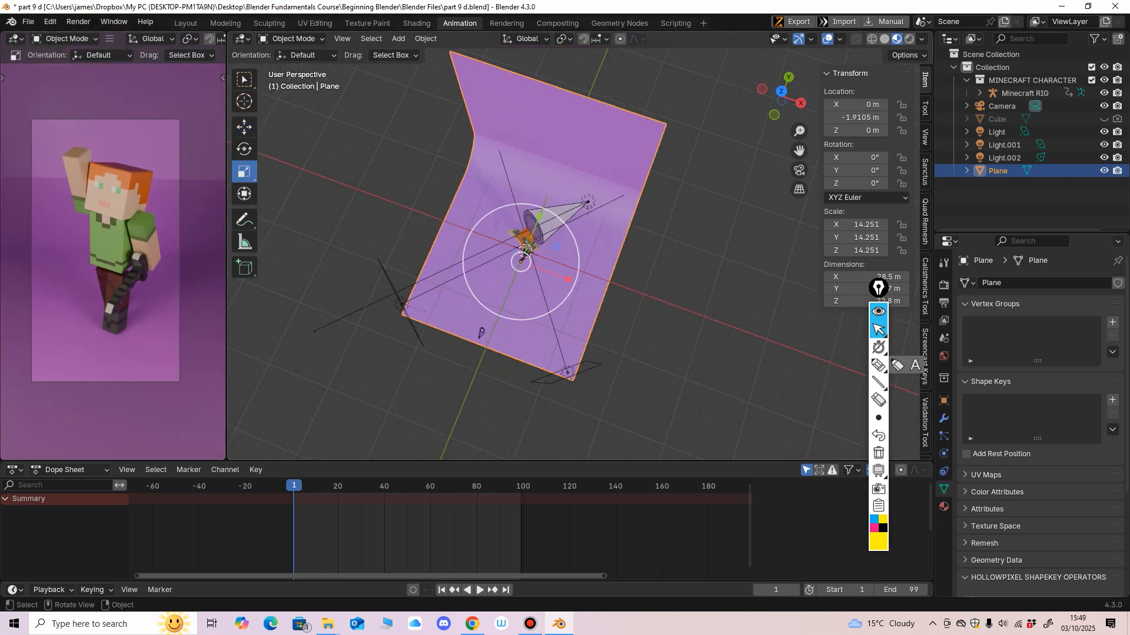
{"action": "left_click_drag", "start_coordinate": [573, 238], "coordinate": [598, 226]}
{"action": "middle_click_drag", "start_coordinate": [599, 235], "coordinate": [677, 163]}
{"action": "left_click_drag", "start_coordinate": [559, 330], "coordinate": [559, 331]}
Apply smooth shading to the backdrop plane.
{"action": "right_click", "coordinate": [524, 149]}
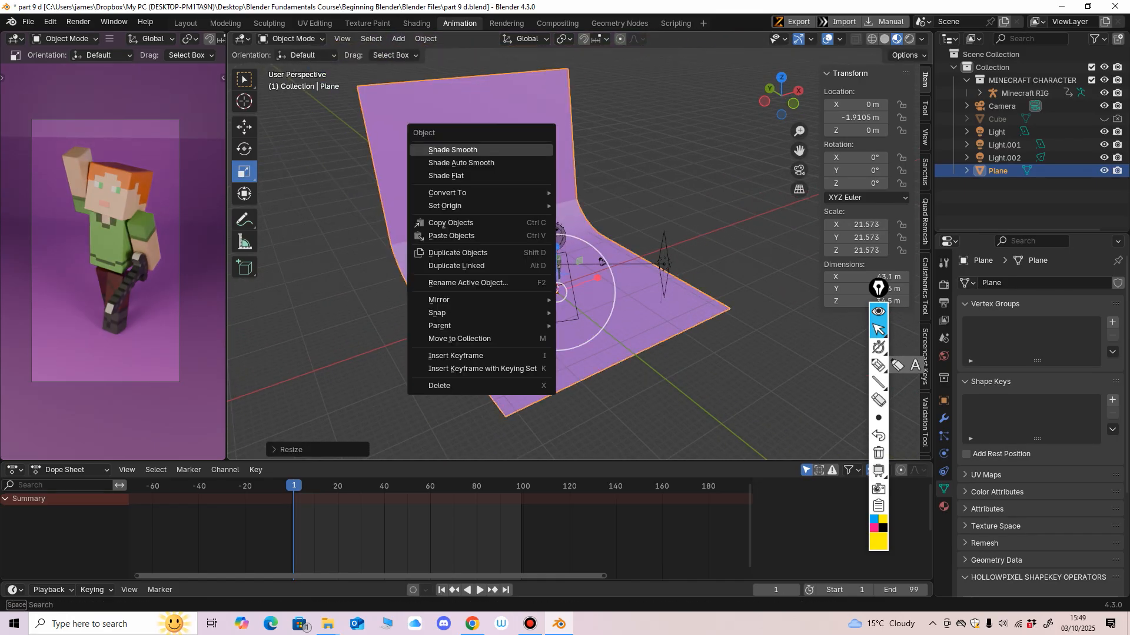
{"action": "left_click", "coordinate": [524, 149]}
{"action": "middle_click_drag", "start_coordinate": [529, 194], "coordinate": [491, 226]}
{"action": "right_click", "coordinate": [469, 191]}
{"action": "left_click", "coordinate": [465, 191]}
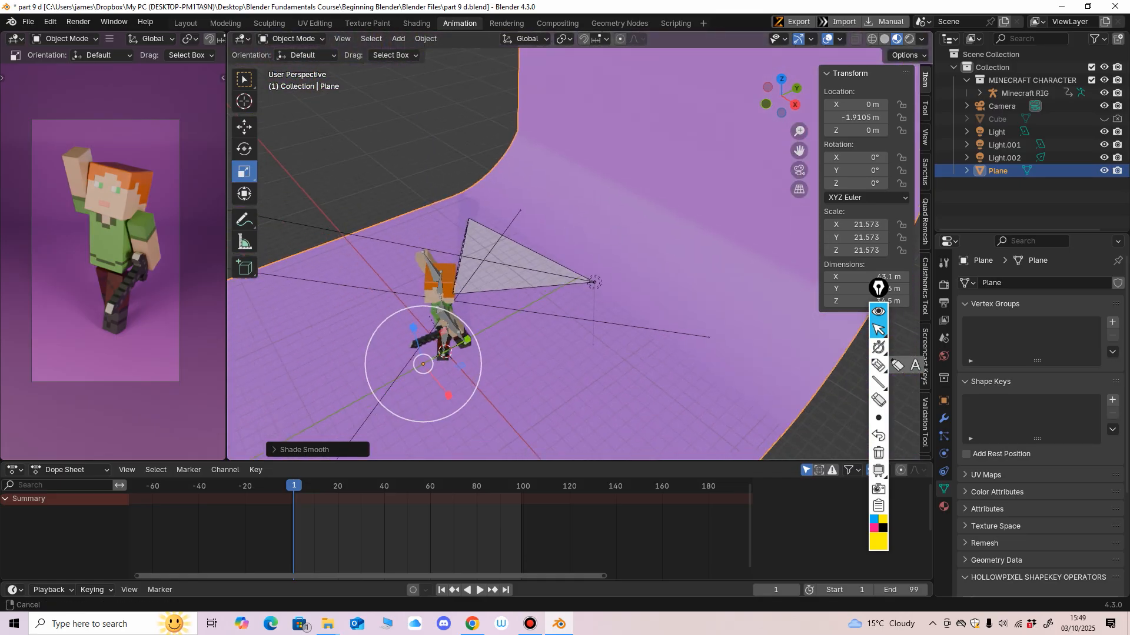
Move the third light farther behind and beside the character, to about X 15.74 m, Y 13.62 m.
{"action": "scroll", "coordinate": [501, 229], "scroll_direction": "down", "scroll_amount": 2}
{"action": "left_click", "coordinate": [593, 272]}
{"action": "middle_click_drag", "start_coordinate": [593, 272], "coordinate": [523, 285]}
{"action": "left_click", "coordinate": [244, 127]}
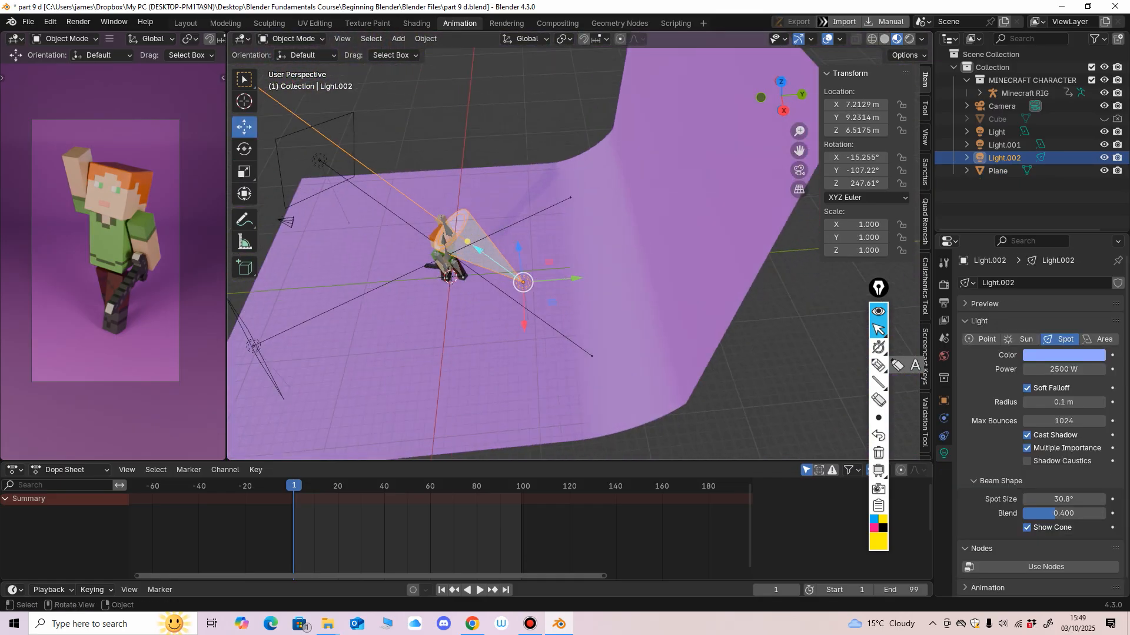
{"action": "left_click_drag", "start_coordinate": [574, 279], "coordinate": [615, 276]}
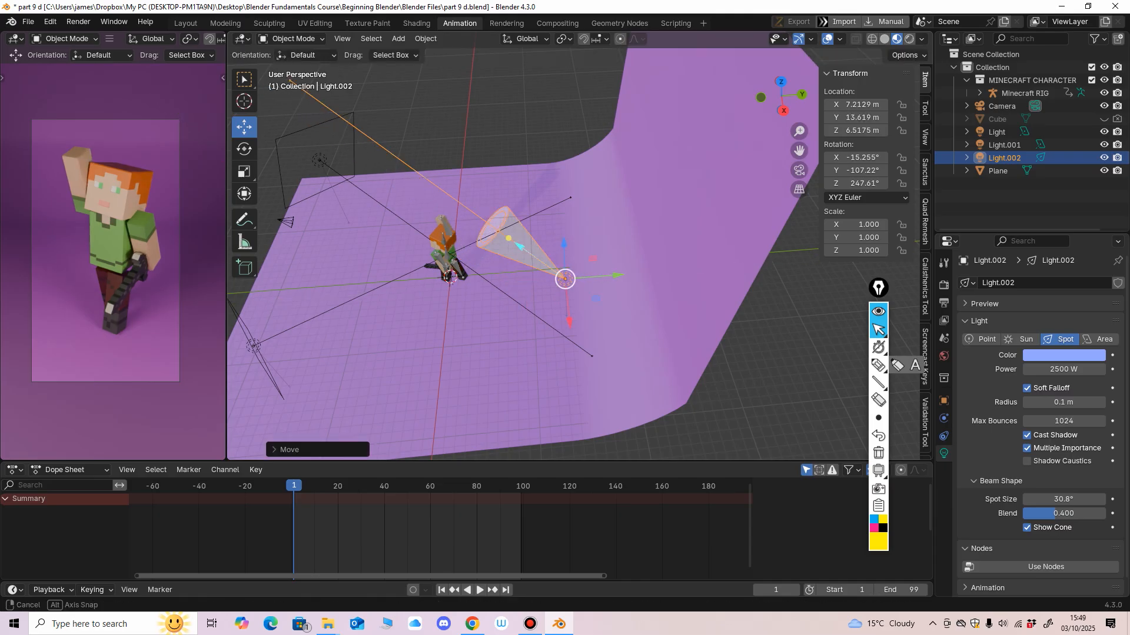
{"action": "mouse_move", "coordinate": [616, 275]}
{"action": "middle_mouse_down"}
{"action": "mouse_move", "coordinate": [688, 277]}
{"action": "mouse_move", "coordinate": [619, 277]}
{"action": "middle_mouse_up"}
{"action": "left_click_drag", "start_coordinate": [663, 226], "coordinate": [688, 229]}
{"action": "mouse_move", "coordinate": [687, 229]}
{"action": "middle_mouse_down"}
{"action": "mouse_move", "coordinate": [694, 181]}
{"action": "mouse_move", "coordinate": [697, 219]}
{"action": "mouse_move", "coordinate": [676, 215]}
{"action": "middle_mouse_up"}
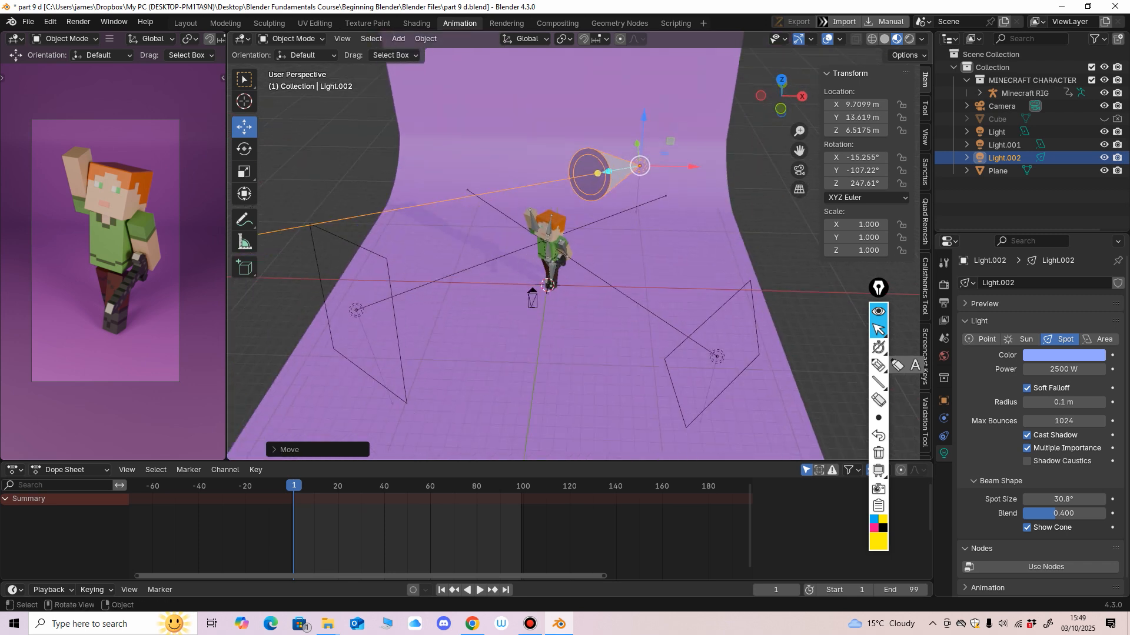
{"action": "key", "text": "KP_7"}
{"action": "left_click_drag", "start_coordinate": [684, 166], "coordinate": [720, 194]}
Rotate the third light and aim it at the character, to about X -57.7°, Y -95.6°, Z 278.6°.
{"action": "left_click", "coordinate": [244, 149]}
{"action": "middle_click_drag", "start_coordinate": [720, 194], "coordinate": [654, 99]}
{"action": "scroll", "coordinate": [655, 99], "scroll_direction": "up", "scroll_amount": 2}
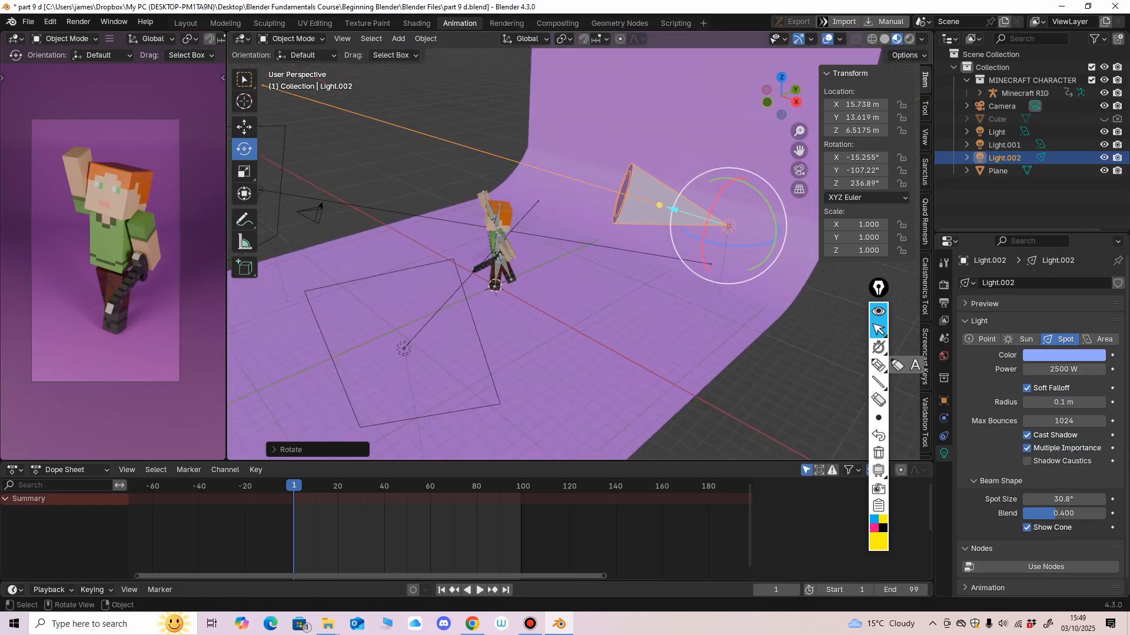
{"action": "middle_click_drag", "start_coordinate": [696, 208], "coordinate": [700, 210]}
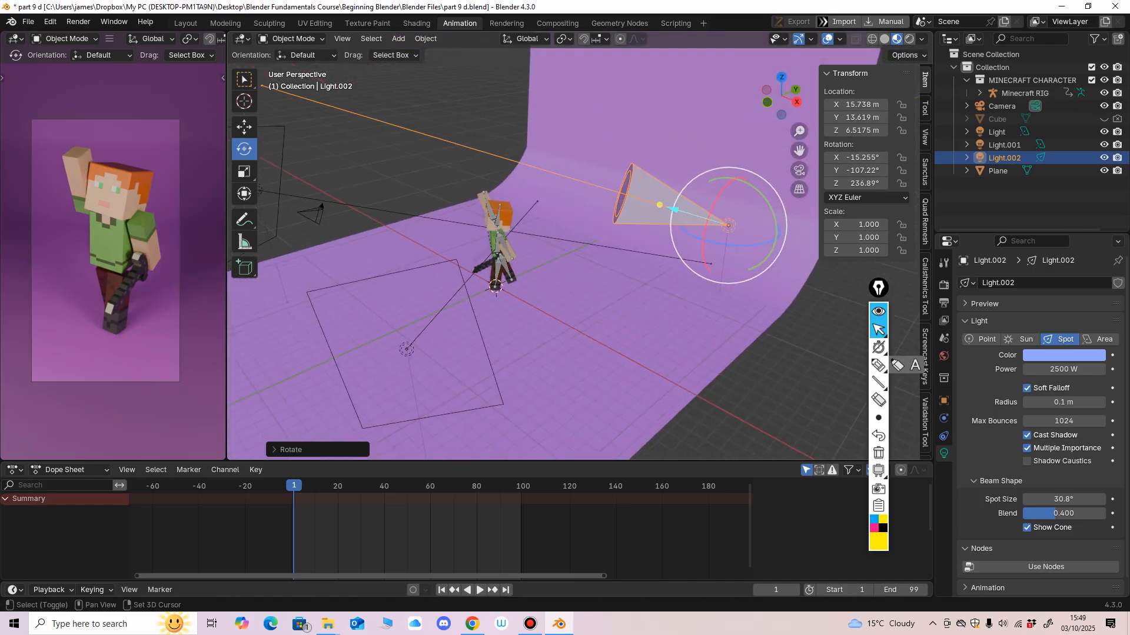
{"action": "key", "text": "shift+t"}
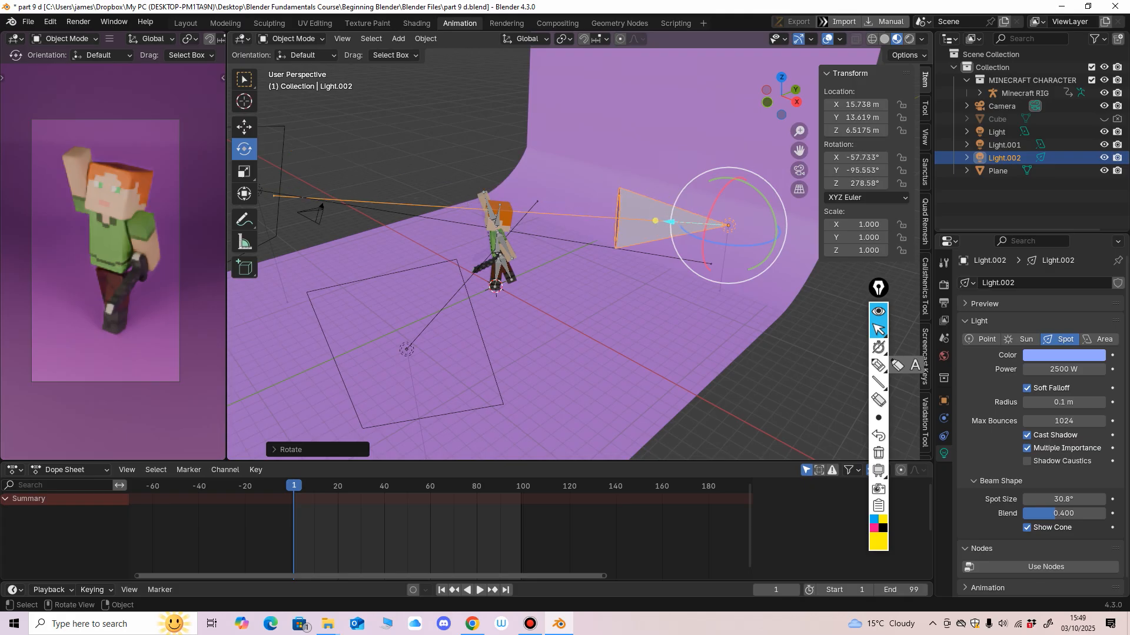
{"action": "left_click", "coordinate": [499, 211]}
Bring the third light closer to the character in the top view, to about X 13.79 m, Y 8.95 m.
{"action": "middle_click_drag", "start_coordinate": [500, 229], "coordinate": [435, 260]}
{"action": "key", "text": "KP_7"}
{"action": "key", "text": "shift+space"}
{"action": "key", "text": "g"}
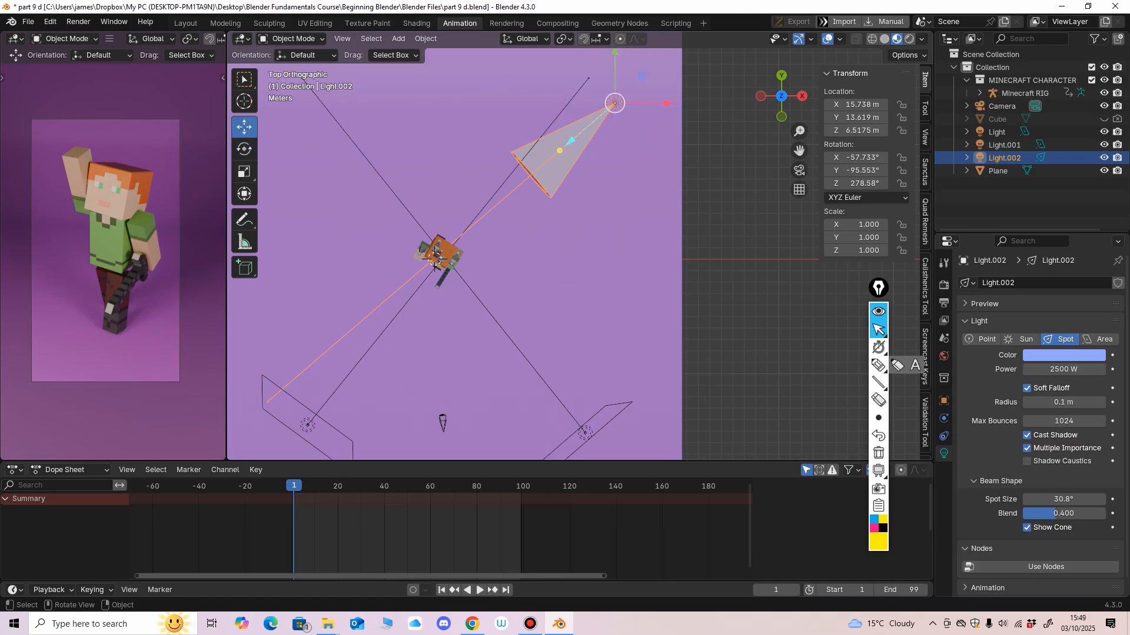
{"action": "left_click_drag", "start_coordinate": [615, 62], "coordinate": [615, 92]}
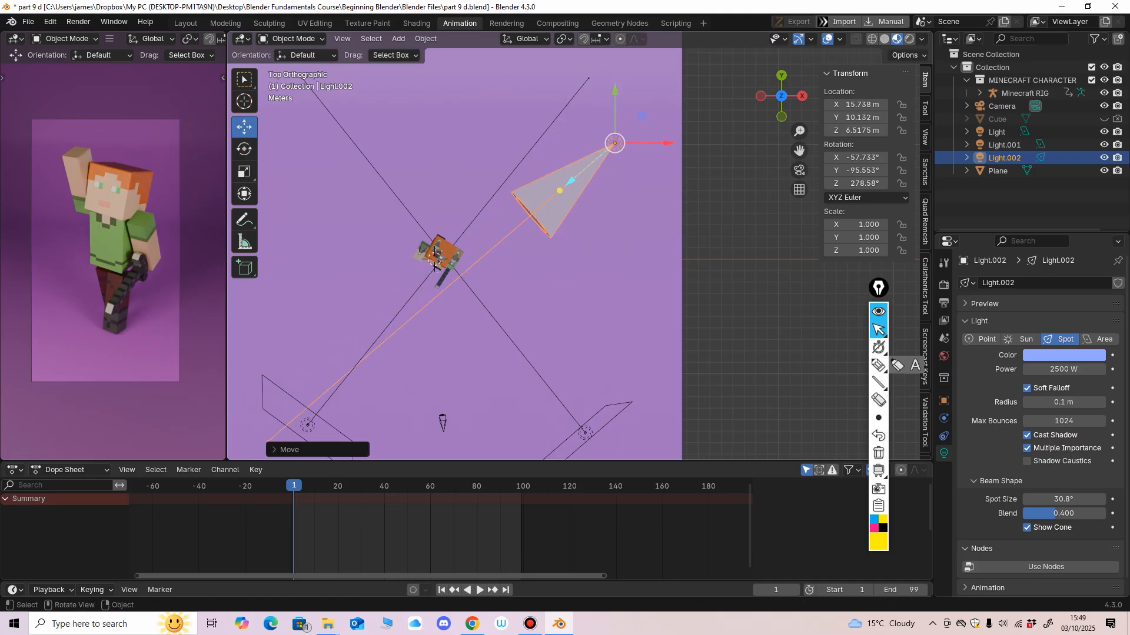
{"action": "left_click_drag", "start_coordinate": [666, 143], "coordinate": [644, 143]}
{"action": "left_click_drag", "start_coordinate": [593, 91], "coordinate": [592, 104]}
{"action": "middle_click_drag", "start_coordinate": [565, 248], "coordinate": [582, 294]}
{"action": "scroll", "coordinate": [582, 294], "scroll_direction": "down", "scroll_amount": 3}
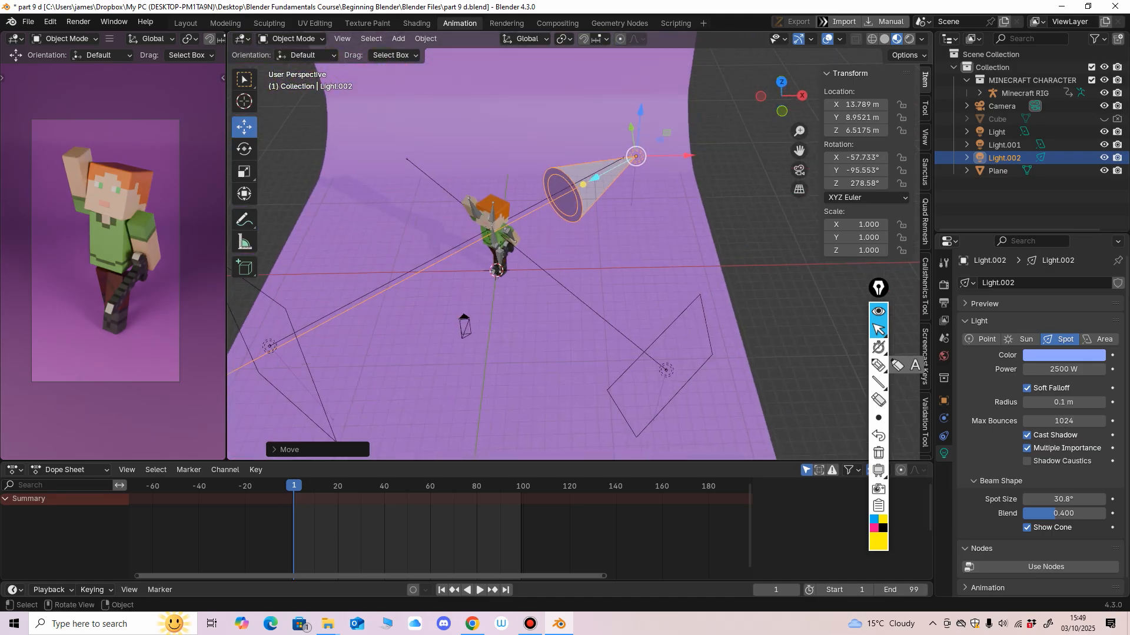
Rotate the third light in the top view to about Z 273.8° and set its power to 150 W.
{"action": "left_click", "coordinate": [244, 150]}
{"action": "middle_click_drag", "start_coordinate": [529, 235], "coordinate": [532, 283], "text": "alt"}
{"action": "left_click_drag", "start_coordinate": [646, 300], "coordinate": [643, 303]}
{"action": "double_click", "coordinate": [1064, 369]}
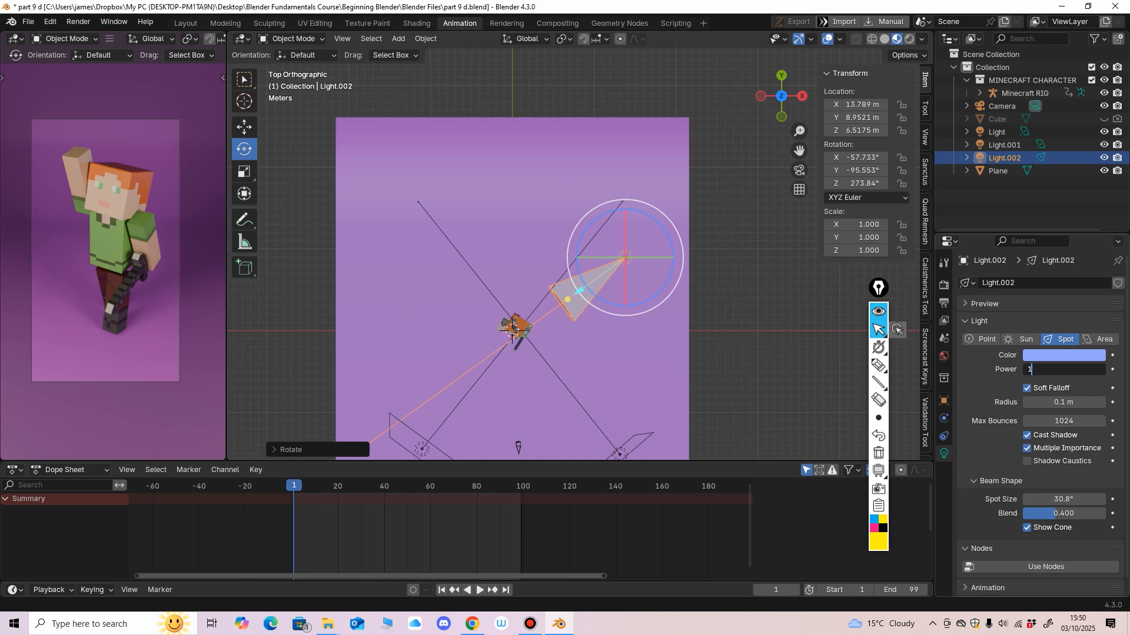
{"action": "type", "text": "150"}
{"action": "key", "text": "Return"}
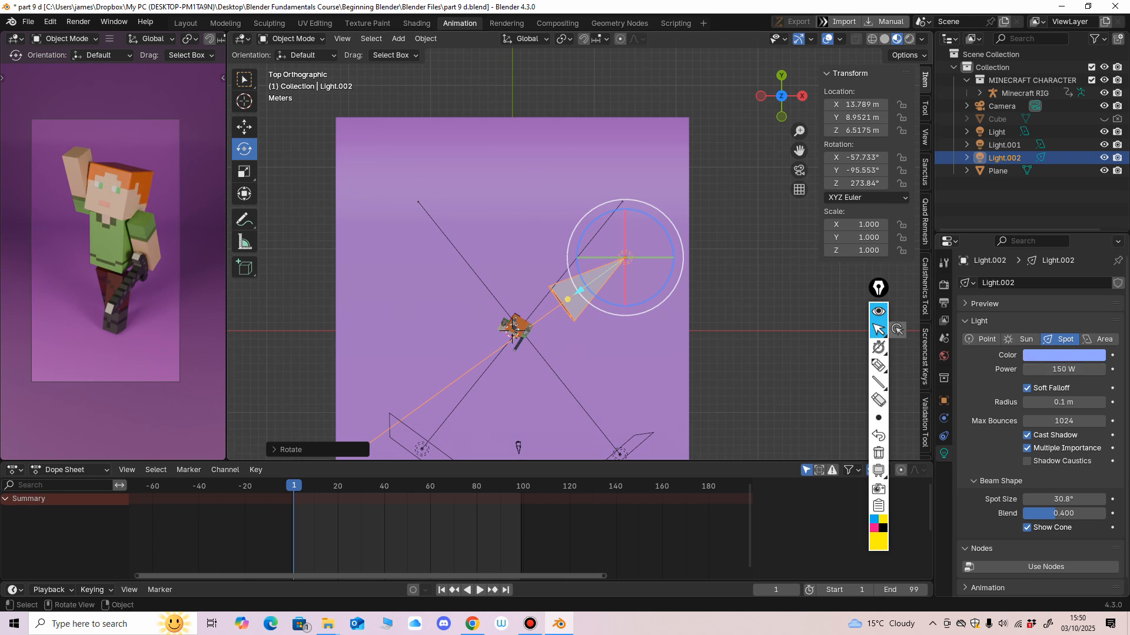
Examine the placement of the key, fill and back lights around the character from above.
{"action": "middle_click_drag", "start_coordinate": [511, 338], "coordinate": [493, 248]}
{"action": "key", "text": "KP_7"}
{"action": "middle_click_drag", "start_coordinate": [580, 294], "coordinate": [578, 184], "text": "shift"}
{"action": "left_click", "coordinate": [417, 340]}
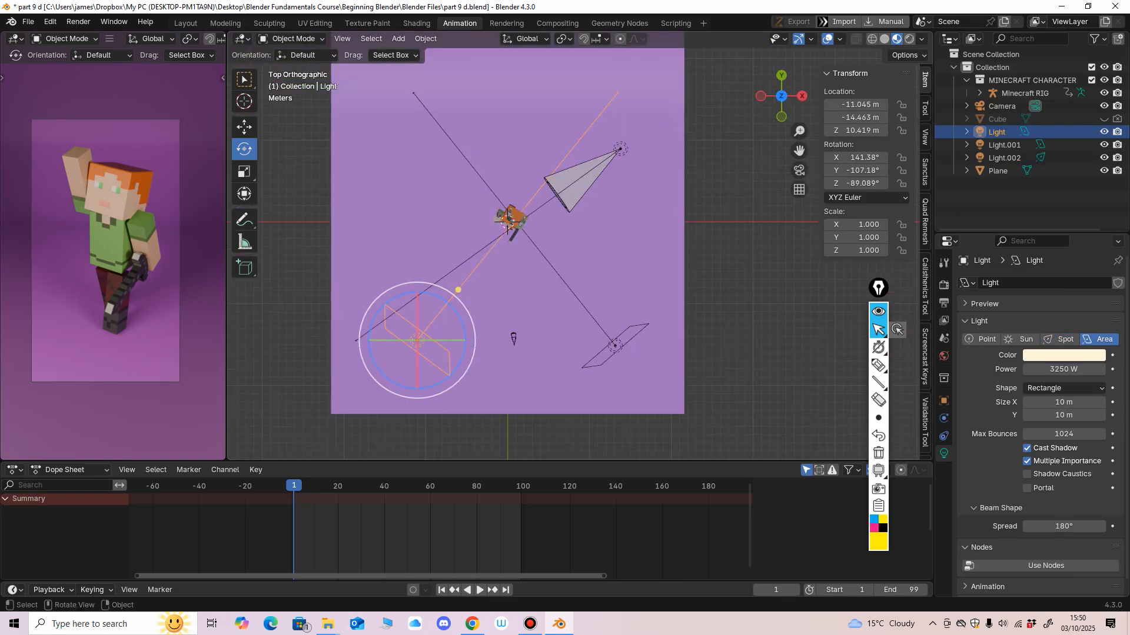
{"action": "left_click", "coordinate": [615, 346]}
{"action": "left_click", "coordinate": [620, 149]}
{"action": "middle_click_drag", "start_coordinate": [612, 176], "coordinate": [605, 111]}
Select the camera and render the current frame of the lit Minecraft character.
{"action": "left_click", "coordinate": [474, 201]}
{"action": "middle_click_drag", "start_coordinate": [474, 201], "coordinate": [364, 257]}
{"action": "key", "text": "KP_3"}
{"action": "scroll", "coordinate": [500, 227], "scroll_direction": "up", "scroll_amount": 1}
{"action": "middle_click_drag", "start_coordinate": [500, 227], "coordinate": [517, 232], "text": "shift"}
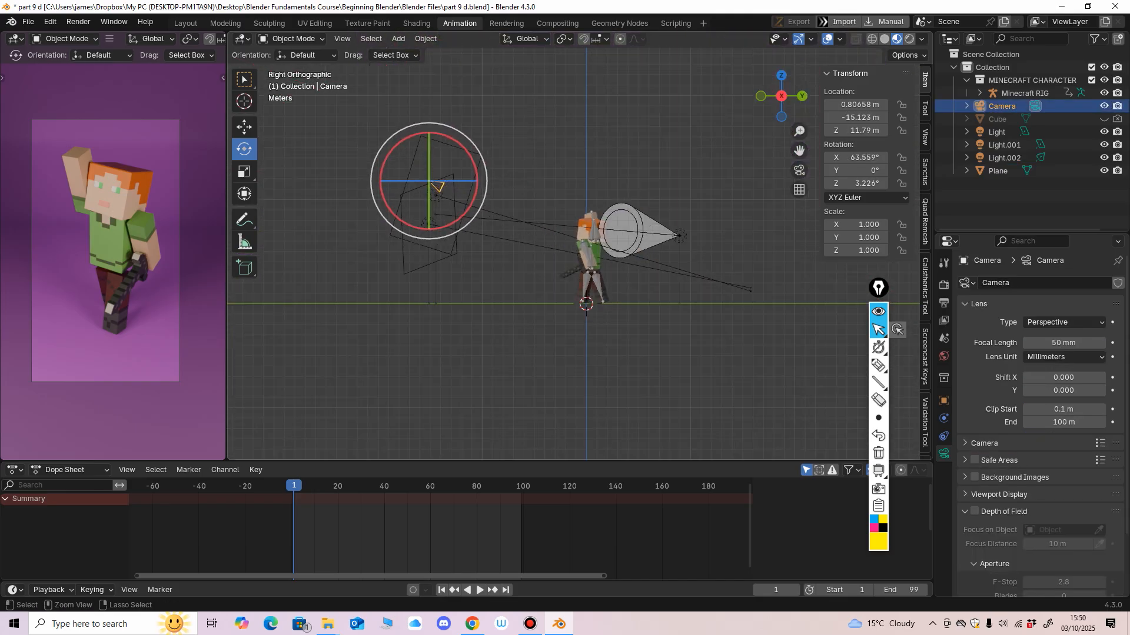
{"action": "middle_click_drag", "start_coordinate": [459, 194], "coordinate": [594, 306]}
{"action": "middle_click_drag", "start_coordinate": [528, 237], "coordinate": [532, 234]}
{"action": "key", "text": "F12"}
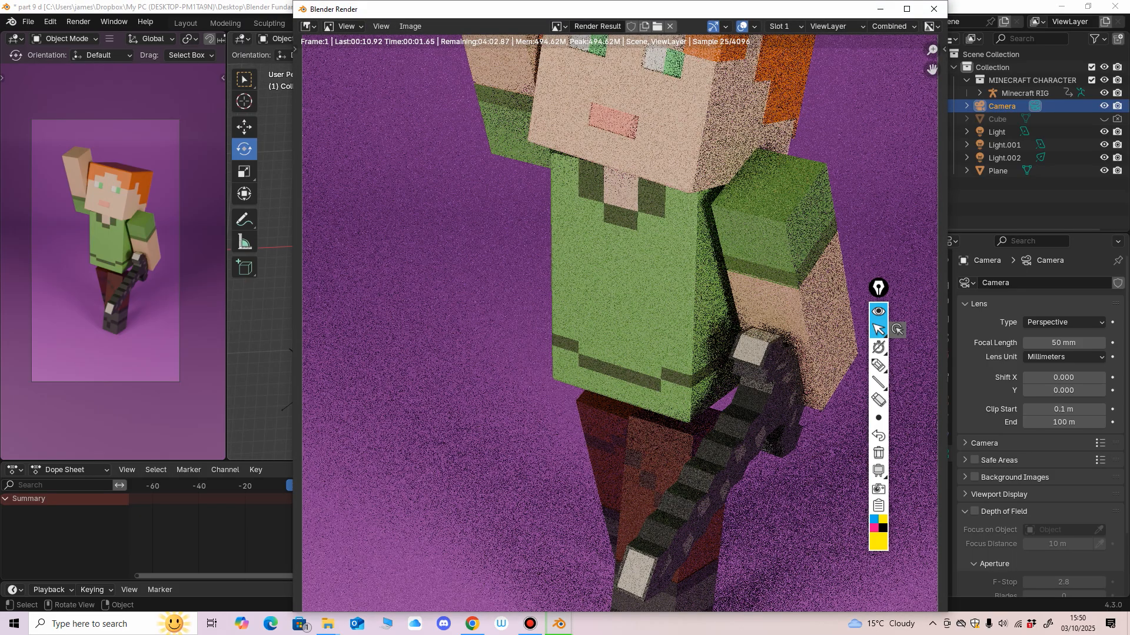
Fit the whole rendered image in the render window and examine the lighting and shadows on the character.
{"action": "key", "text": "Home"}
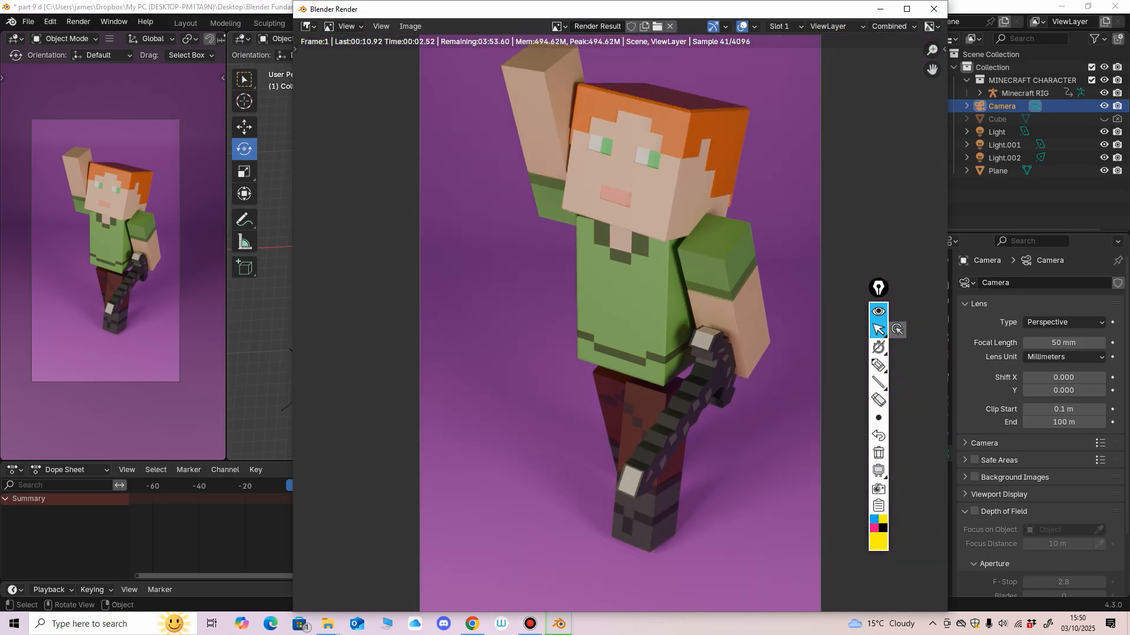
{"action": "middle_click_drag", "start_coordinate": [620, 323], "coordinate": [544, 313]}
{"action": "scroll", "coordinate": [527, 336], "scroll_direction": "down", "scroll_amount": 1}
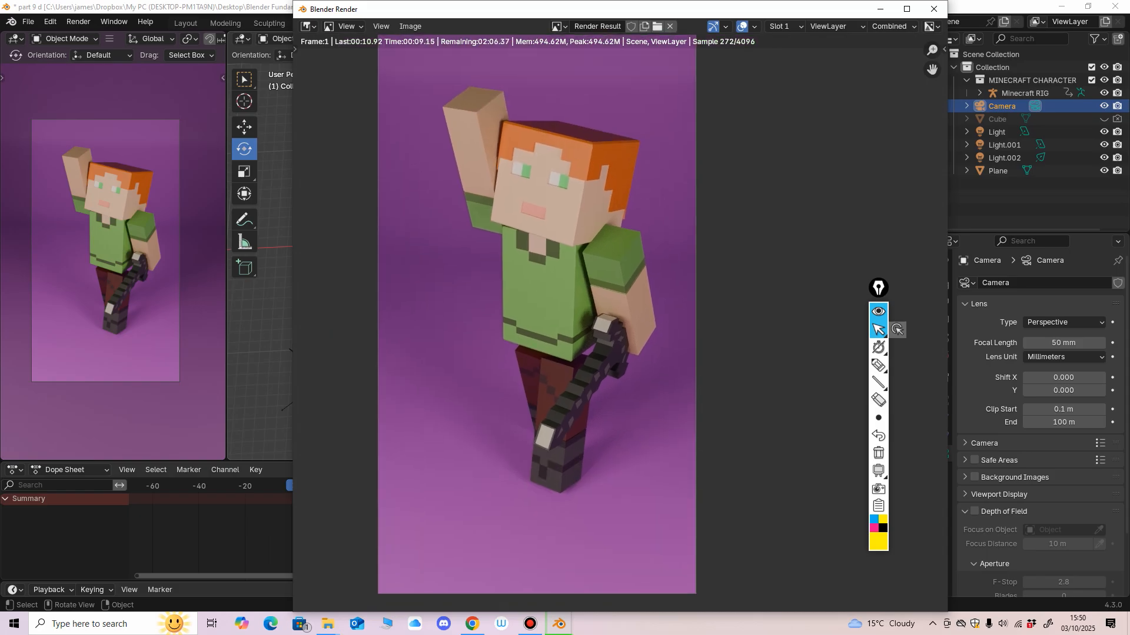
{"action": "scroll", "coordinate": [544, 313], "scroll_direction": "down", "scroll_amount": 1}
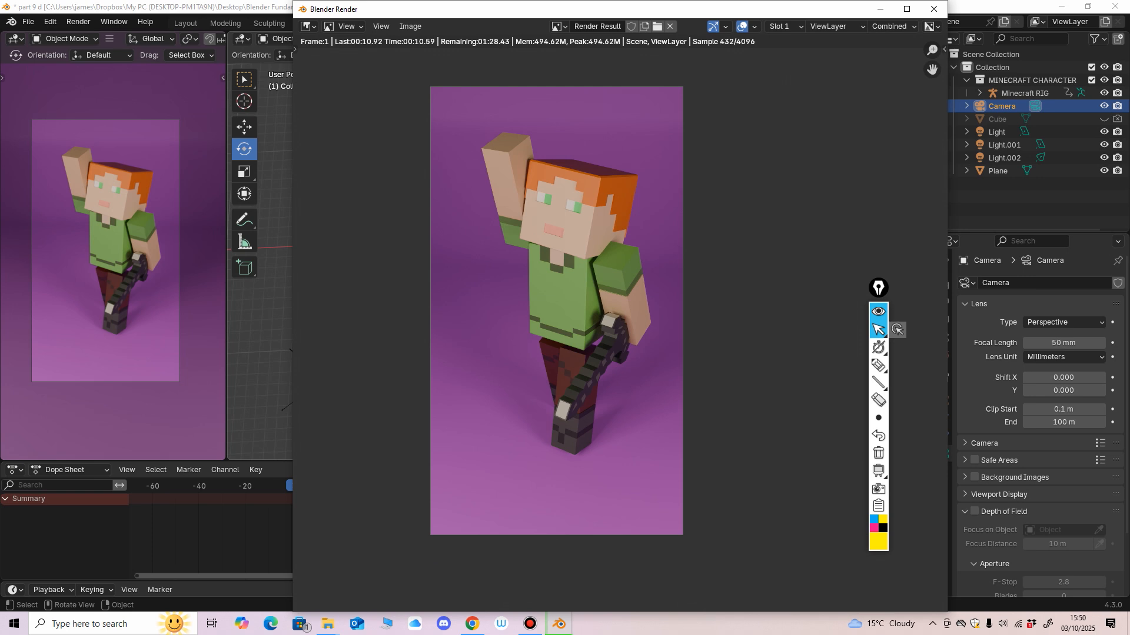
{"action": "middle_click_drag", "start_coordinate": [543, 313], "coordinate": [539, 318]}
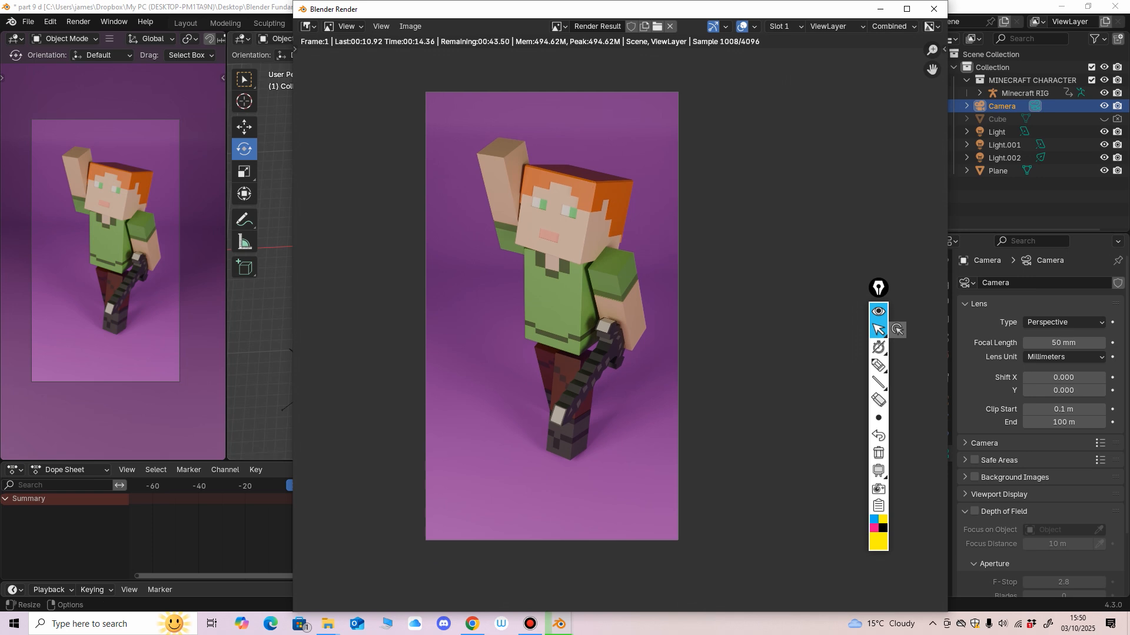
Mark the light direction and shadow areas on the render with yellow pen strokes, and erase the annotations.
{"action": "key", "text": "ctrl+shift+3"}
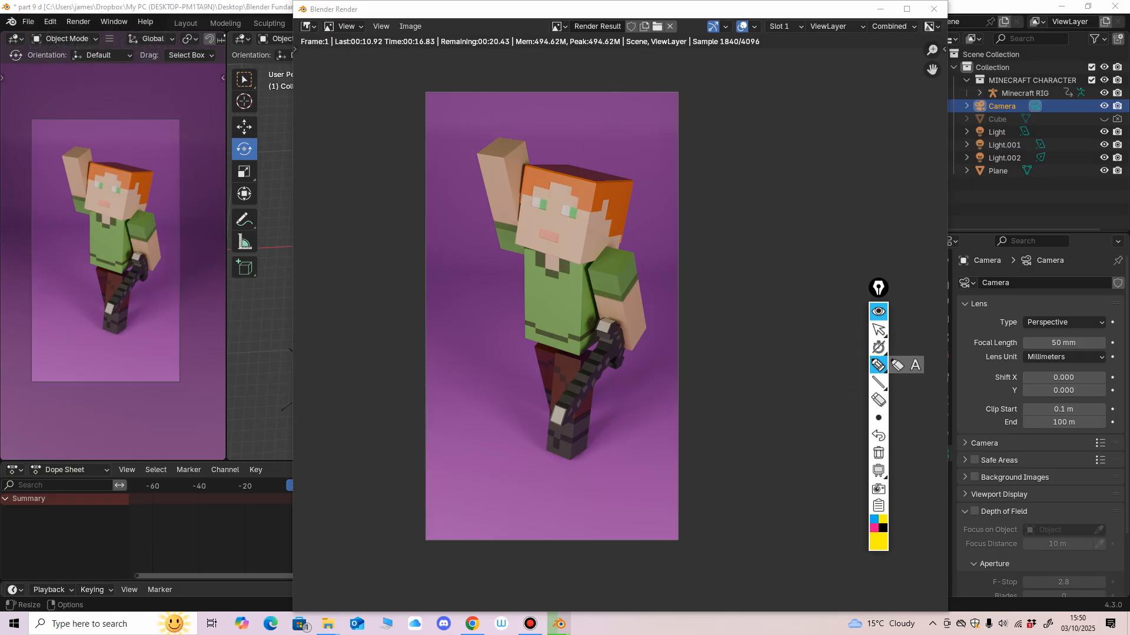
{"action": "left_click_drag", "start_coordinate": [475, 506], "coordinate": [426, 540]}
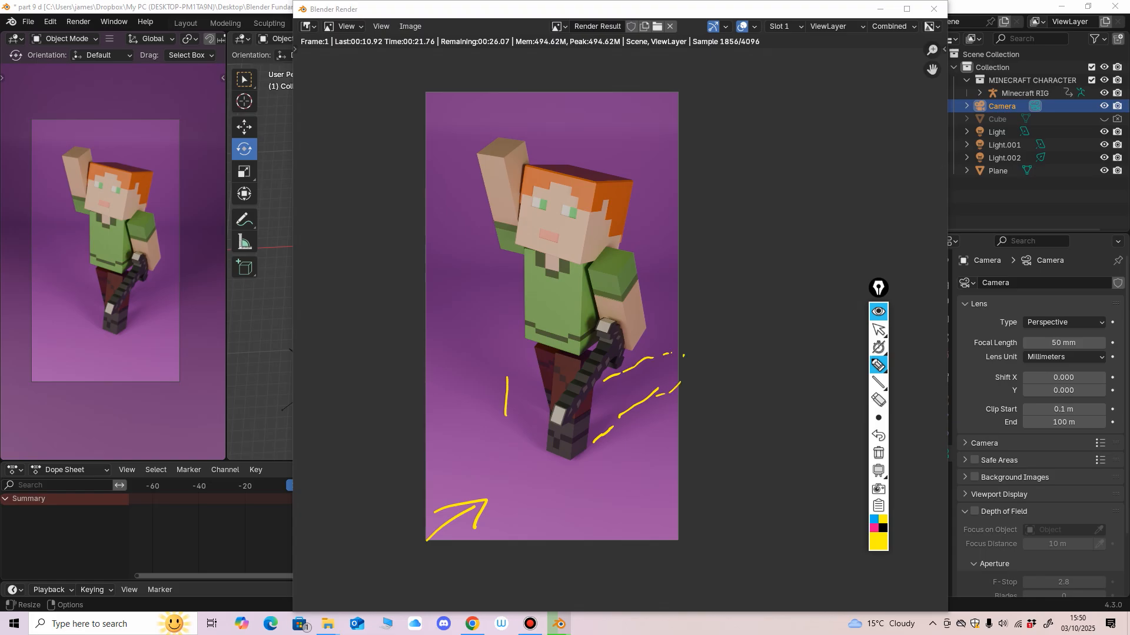
{"action": "left_click_drag", "start_coordinate": [477, 379], "coordinate": [538, 447]}
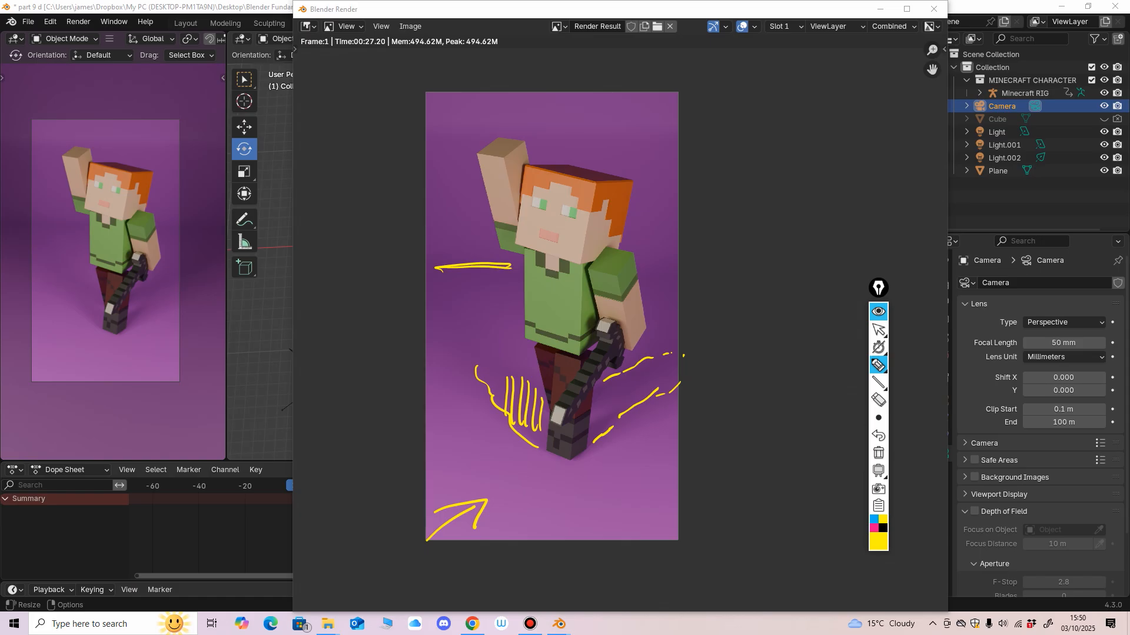
{"action": "left_click", "coordinate": [878, 400]}
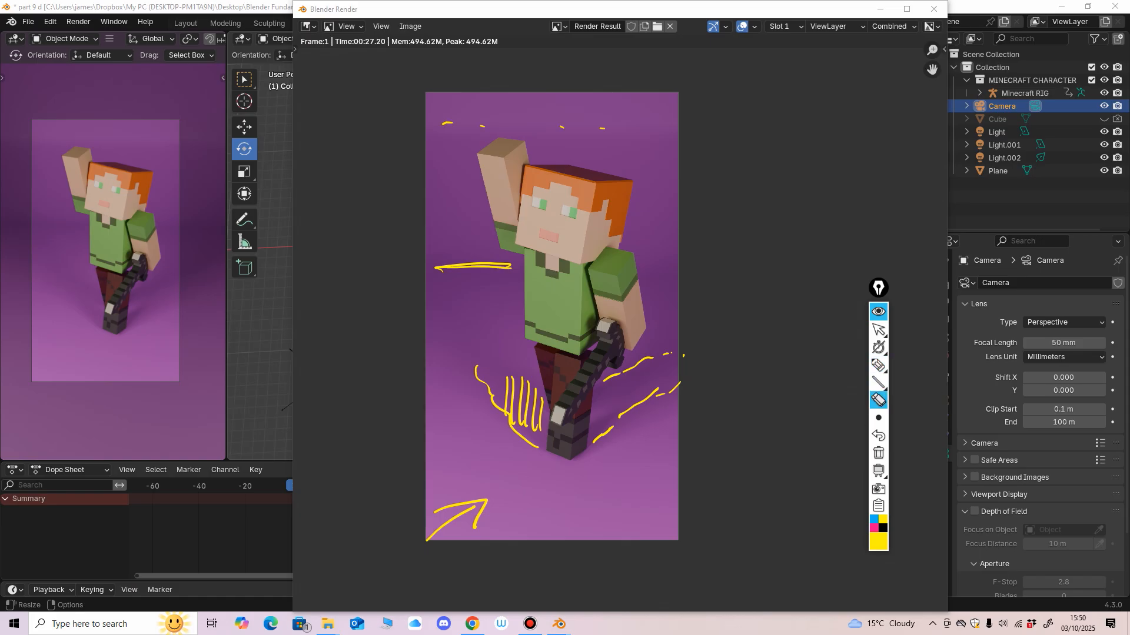
{"action": "left_click_drag", "start_coordinate": [511, 265], "coordinate": [437, 268]}
{"action": "left_click_drag", "start_coordinate": [504, 395], "coordinate": [529, 425]}
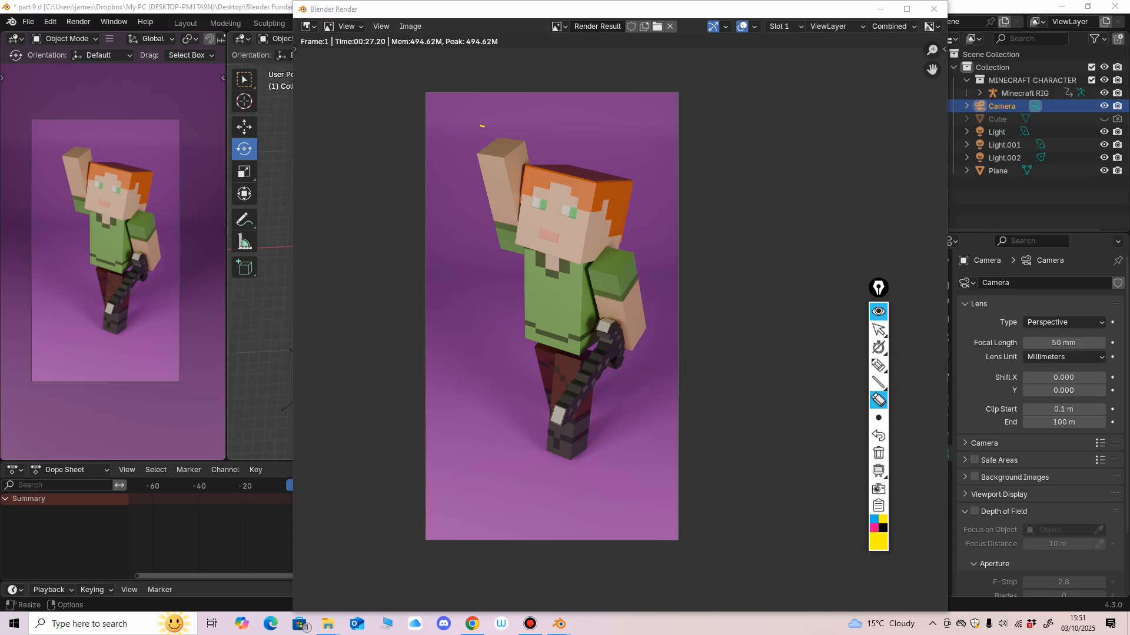
{"action": "left_click", "coordinate": [879, 330]}
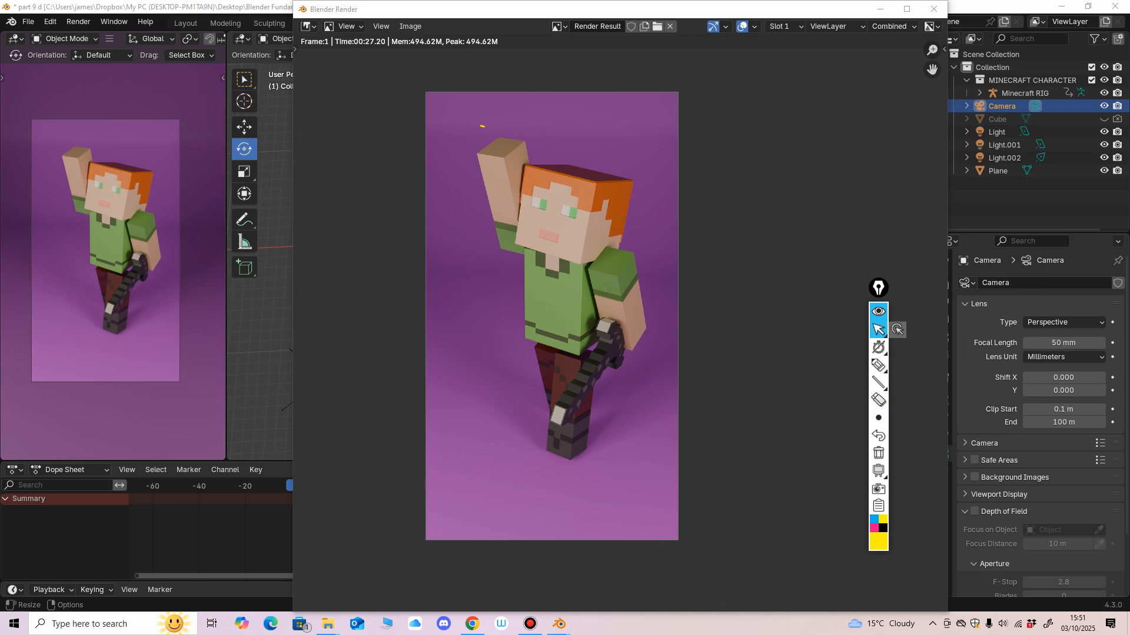
Close the render and raise the key light to about Z 11.14 m in the front view.
{"action": "left_click", "coordinate": [934, 9]}
{"action": "scroll", "coordinate": [580, 246], "scroll_direction": "down", "scroll_amount": 1}
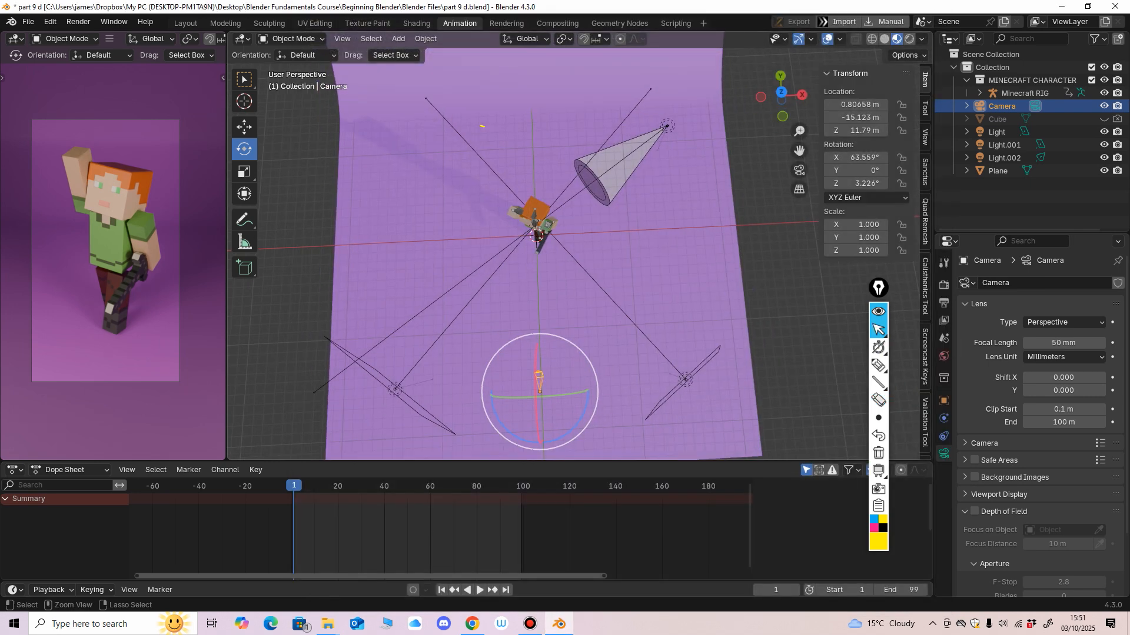
{"action": "left_click", "coordinate": [244, 128]}
{"action": "middle_click_drag", "start_coordinate": [556, 353], "coordinate": [556, 297]}
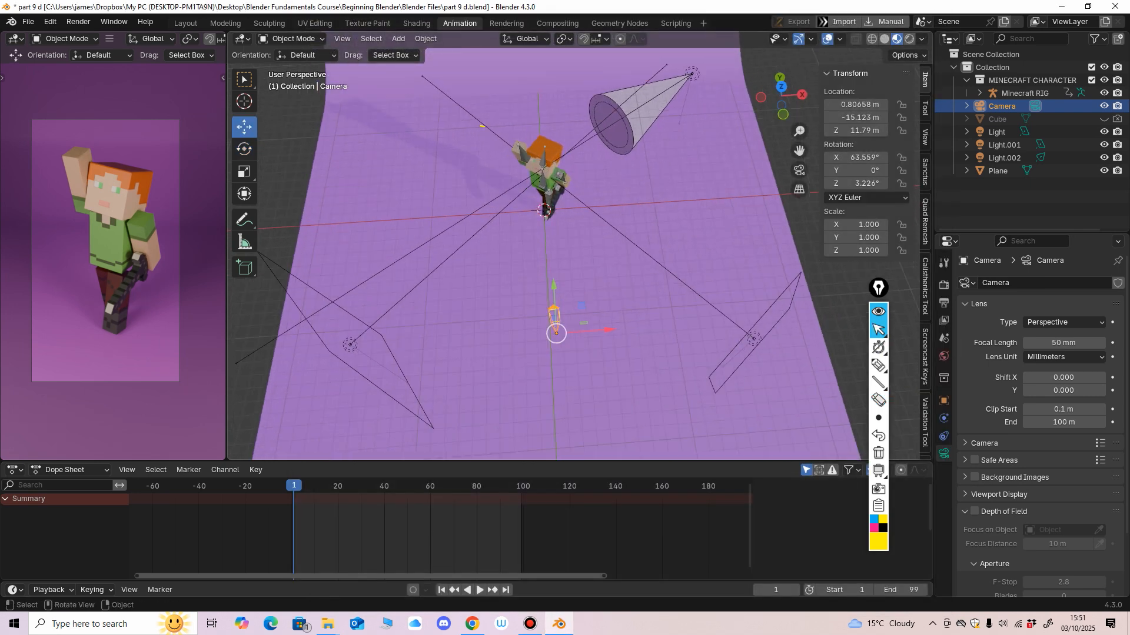
{"action": "mouse_move", "coordinate": [112, 271]}
{"action": "middle_mouse_down", "text": "ctrl"}
{"action": "mouse_move", "coordinate": [112, 226]}
{"action": "mouse_move", "coordinate": [119, 260]}
{"action": "middle_mouse_up", "text": "ctrl"}
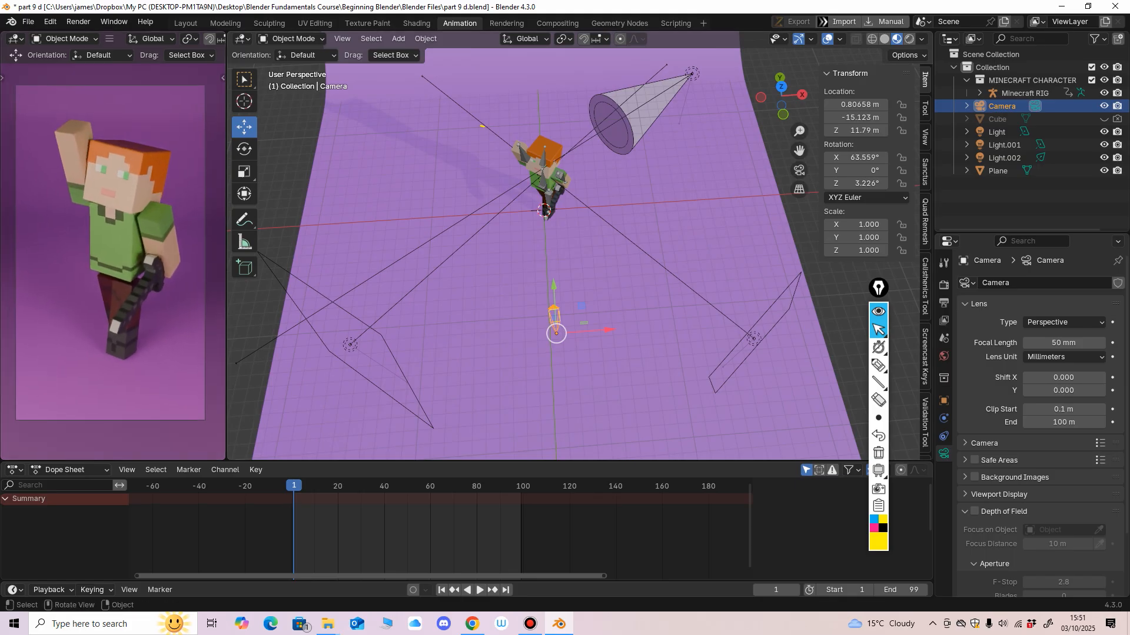
{"action": "middle_click_drag", "start_coordinate": [556, 276], "coordinate": [547, 236]}
{"action": "scroll", "coordinate": [556, 261], "scroll_direction": "down", "scroll_amount": 1}
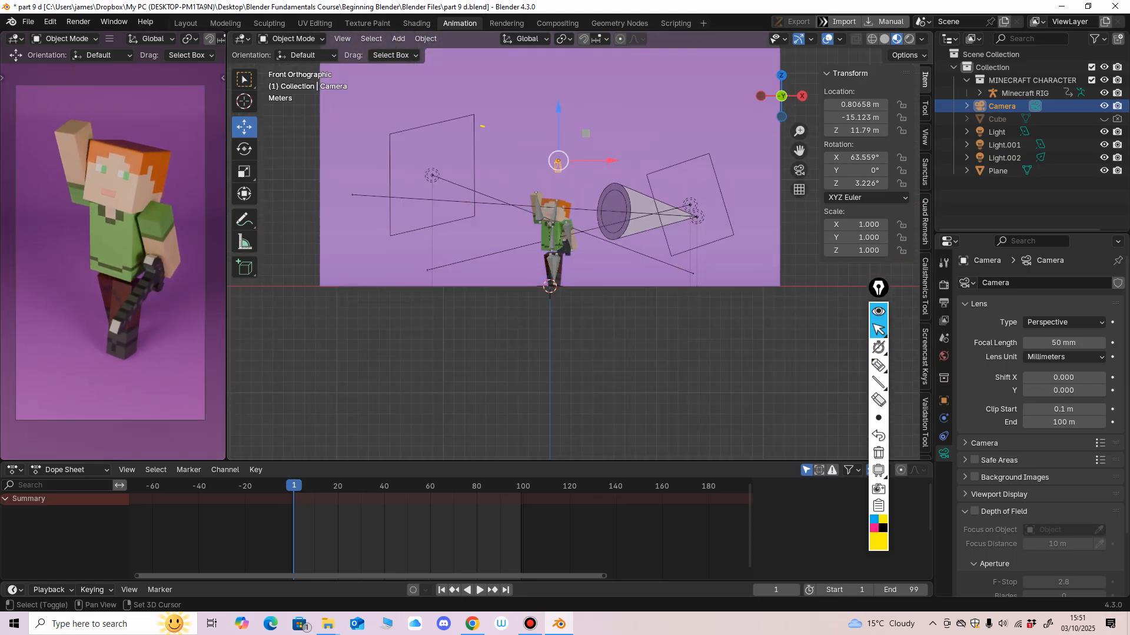
{"action": "left_click", "coordinate": [444, 255]}
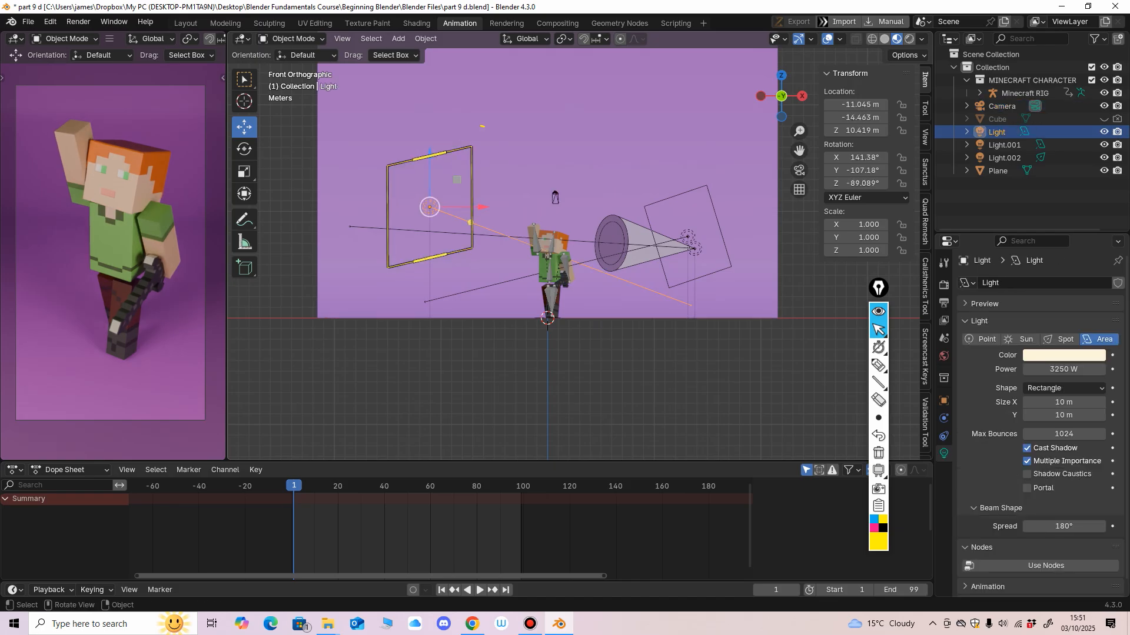
{"action": "left_click_drag", "start_coordinate": [430, 172], "coordinate": [429, 164]}
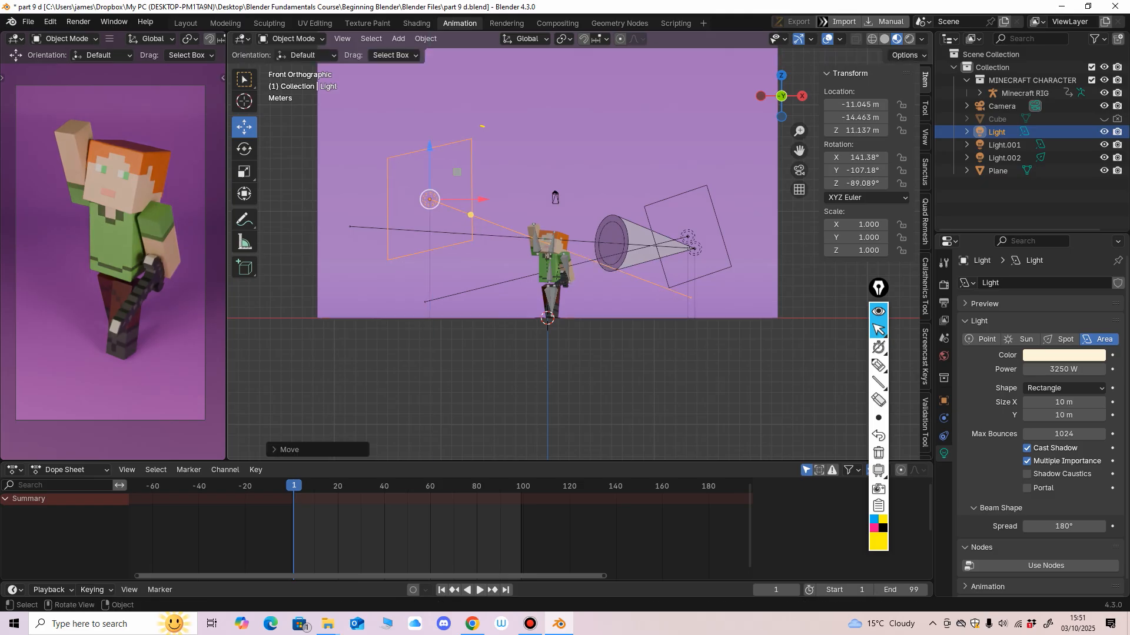
Set the key light's power to 3000 W after trying 3500 W.
{"action": "scroll", "coordinate": [573, 247], "scroll_direction": "down", "scroll_amount": 2}
{"action": "middle_click_drag", "start_coordinate": [574, 248], "coordinate": [573, 257]}
{"action": "left_click", "coordinate": [1064, 369]}
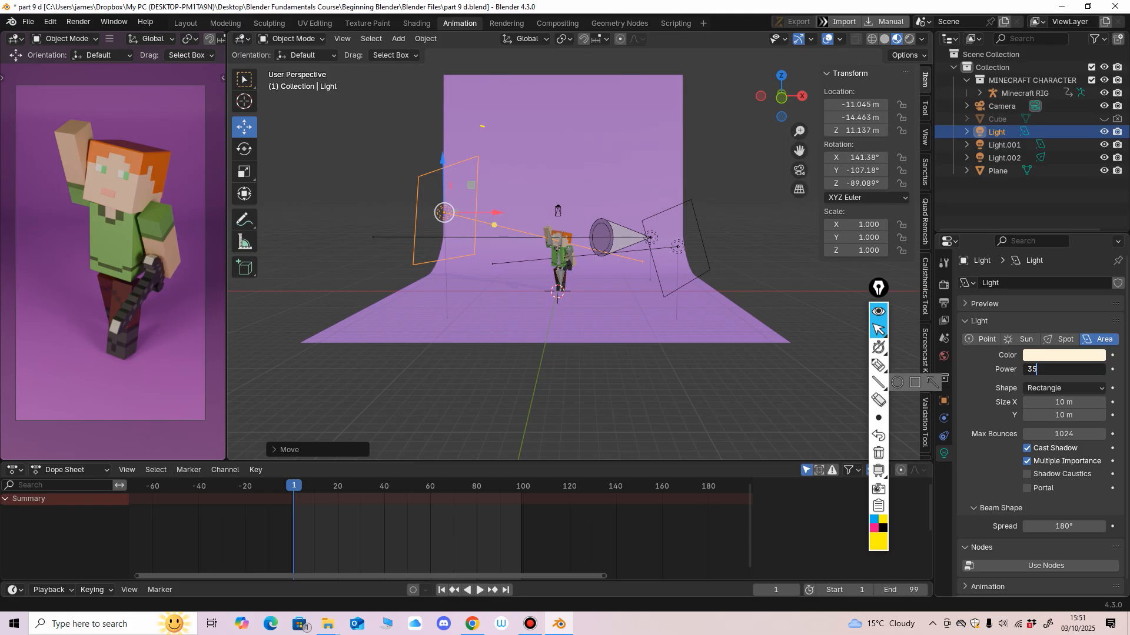
{"action": "key", "text": "Return"}
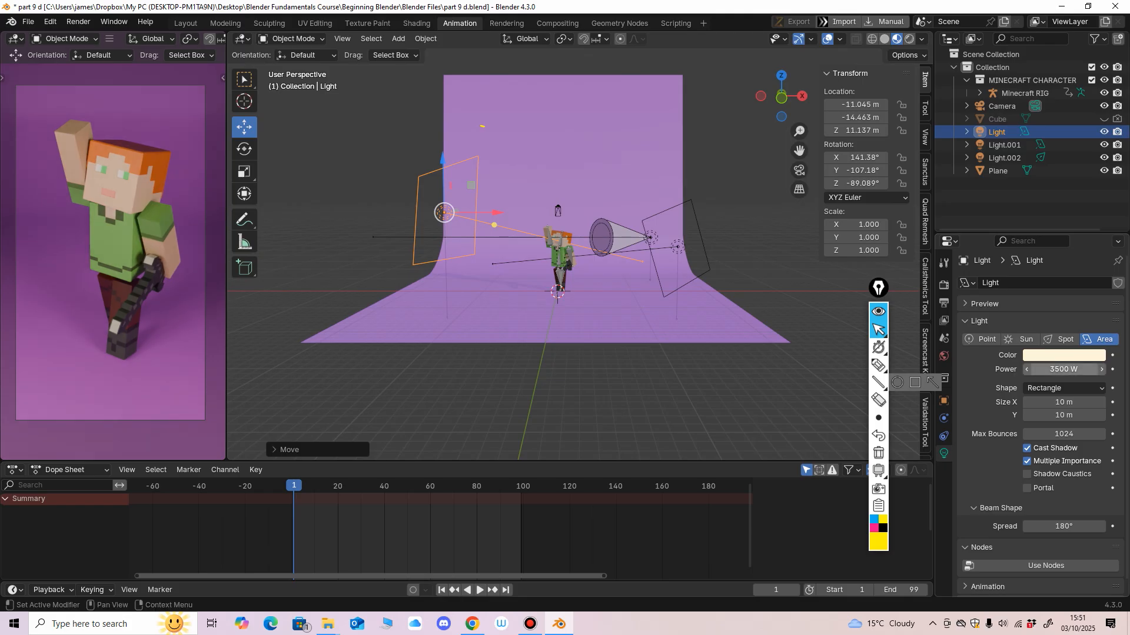
{"action": "left_click", "coordinate": [1063, 369]}
{"action": "type", "text": "3"}
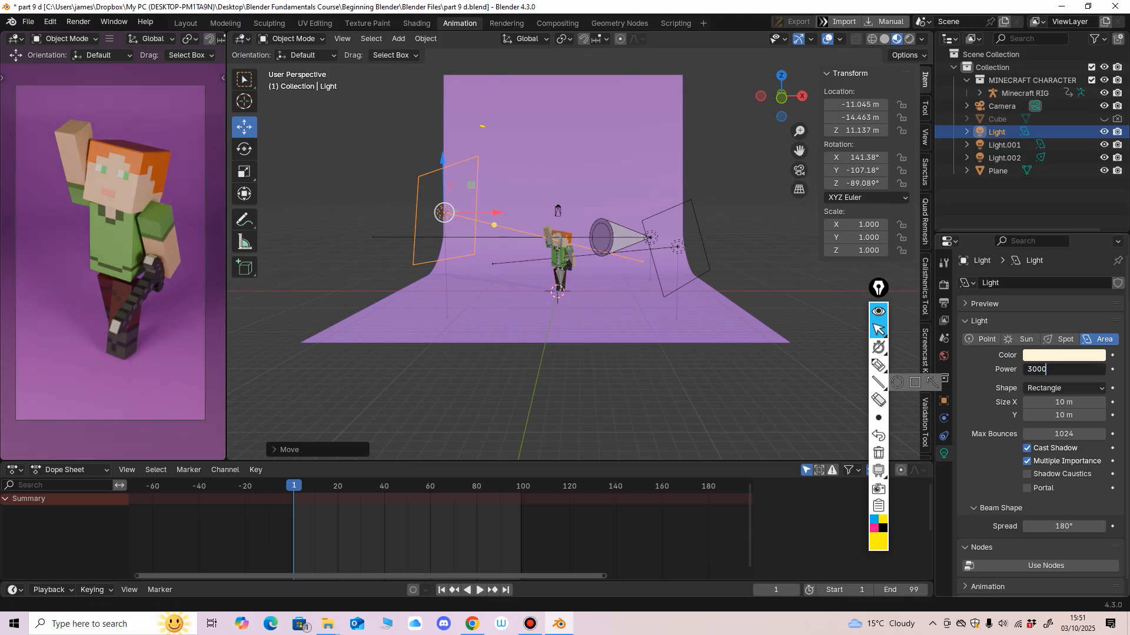
{"action": "key", "text": "Return"}
Make the key light's warm colour paler, to #FFFAF2, and copy its hex code.
{"action": "left_click", "coordinate": [1063, 356]}
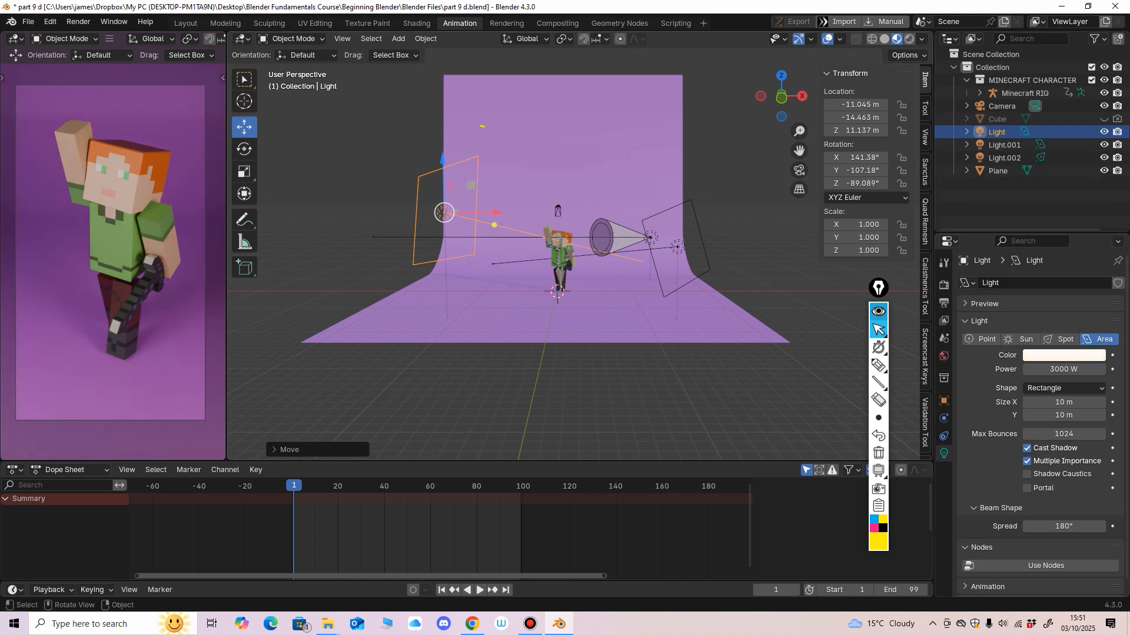
{"action": "left_click", "coordinate": [1063, 355]}
{"action": "left_click", "coordinate": [1041, 337]}
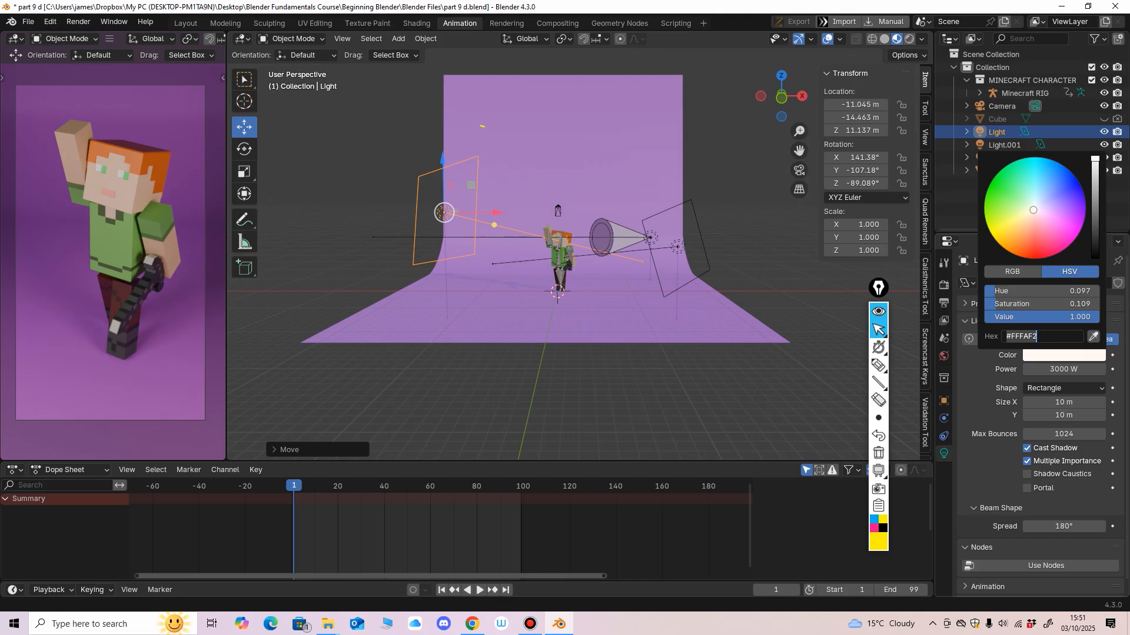
{"action": "key", "text": "ctrl+a"}
{"action": "key", "text": "ctrl+c"}
{"action": "key", "text": "Return"}
{"action": "left_click", "coordinate": [700, 236]}
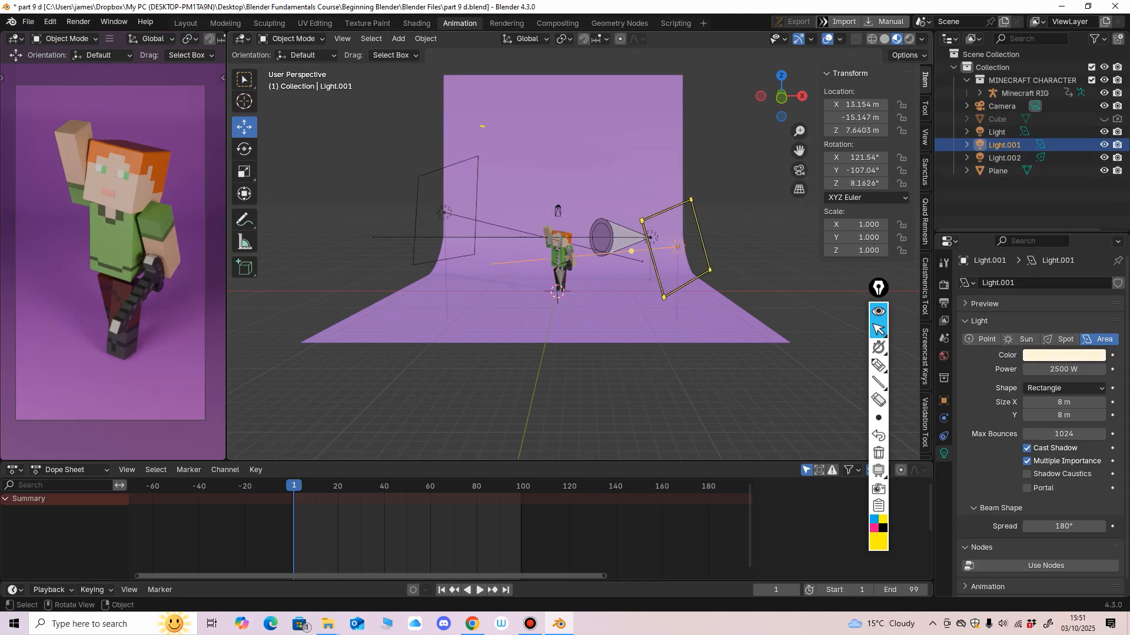
{"action": "left_click", "coordinate": [1063, 370]}
{"action": "key", "text": "ctrl+v"}
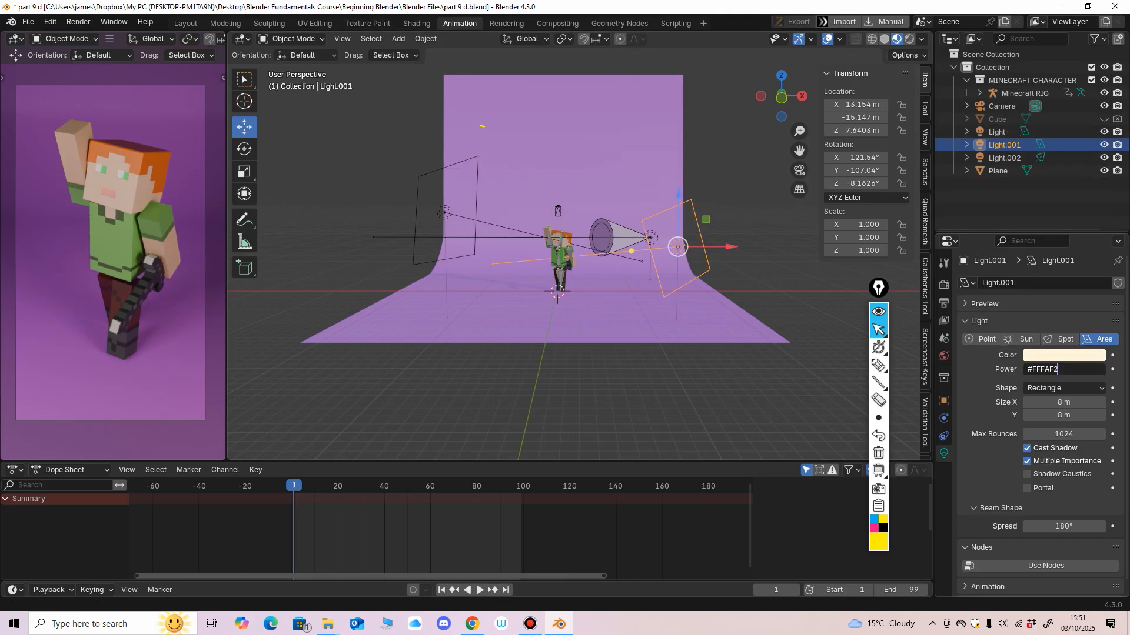
{"action": "key", "text": "Return"}
{"action": "key", "text": "ctrl+z"}
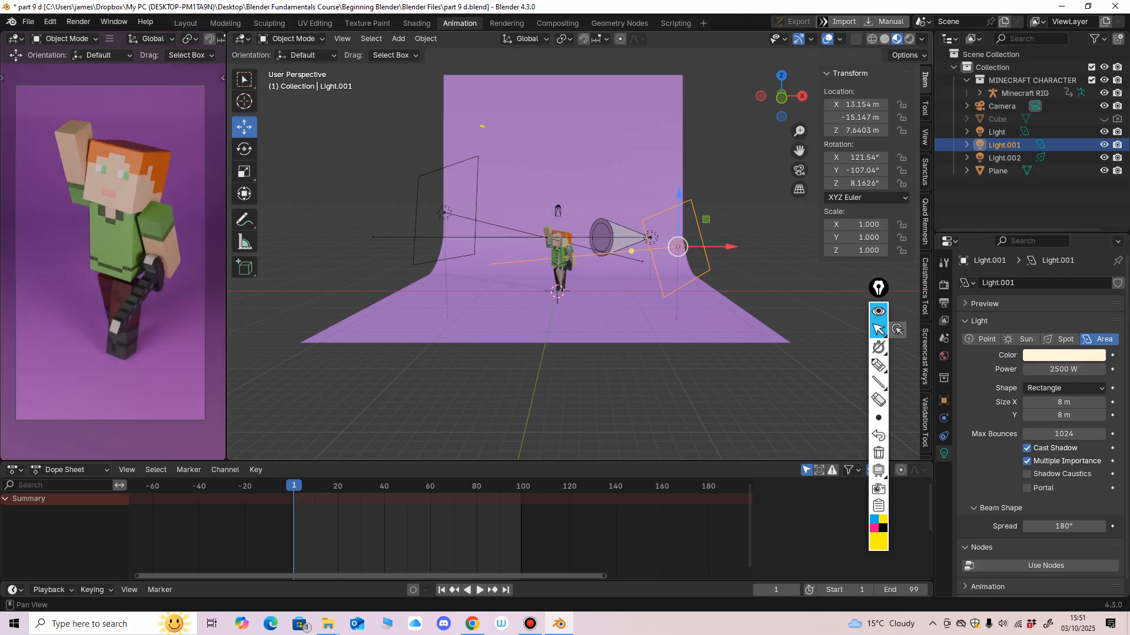
Copy the key light's hex colour #FFFAF2 and apply it as the fill light's colour.
{"action": "left_click", "coordinate": [476, 213]}
{"action": "left_click", "coordinate": [1063, 369]}
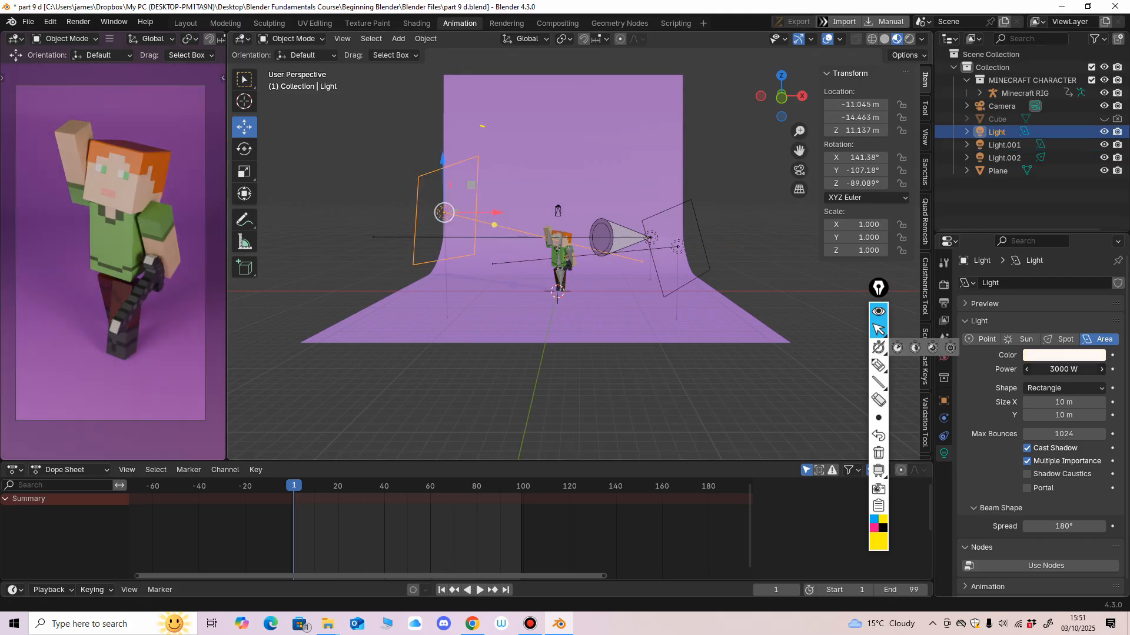
{"action": "left_click", "coordinate": [1064, 354]}
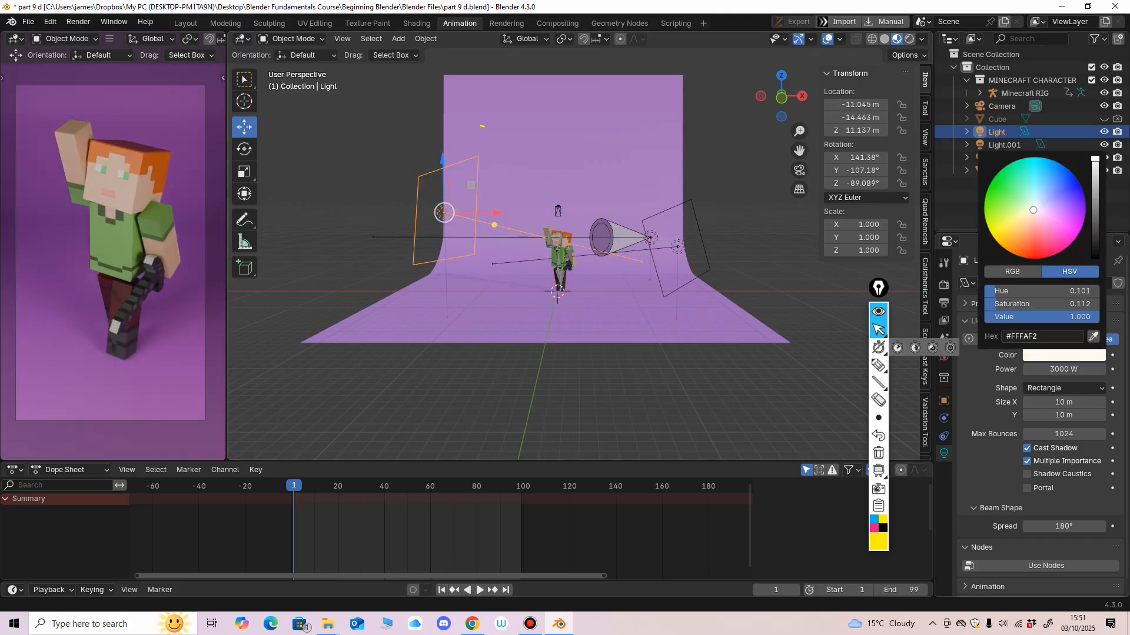
{"action": "left_click", "coordinate": [1042, 337]}
{"action": "key", "text": "ctrl+c"}
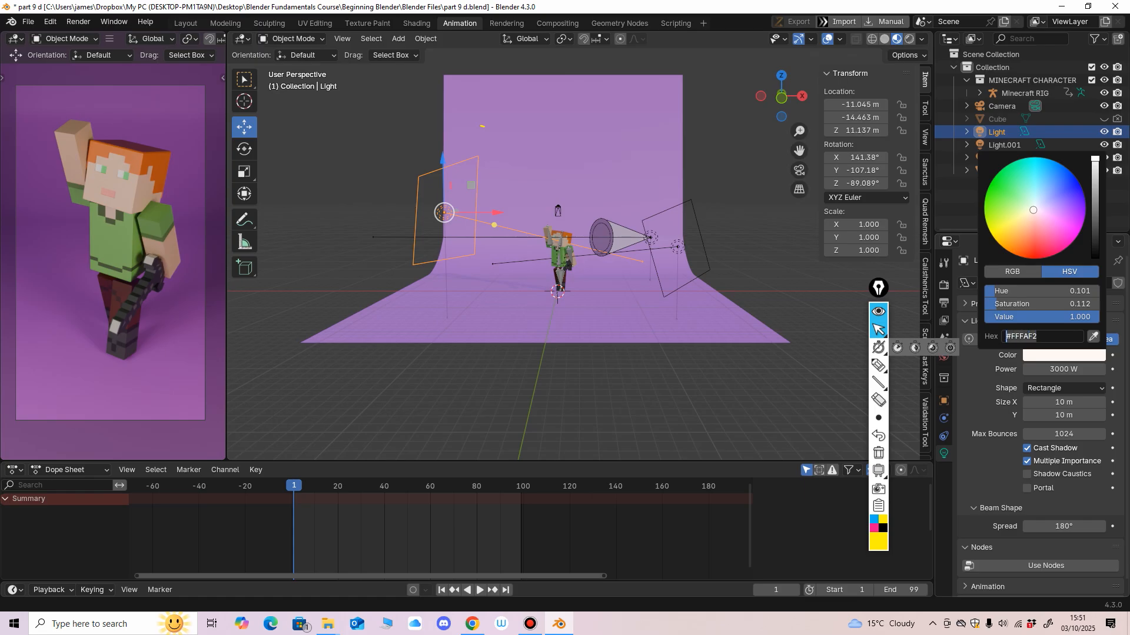
{"action": "key", "text": "Escape"}
{"action": "left_click", "coordinate": [697, 231]}
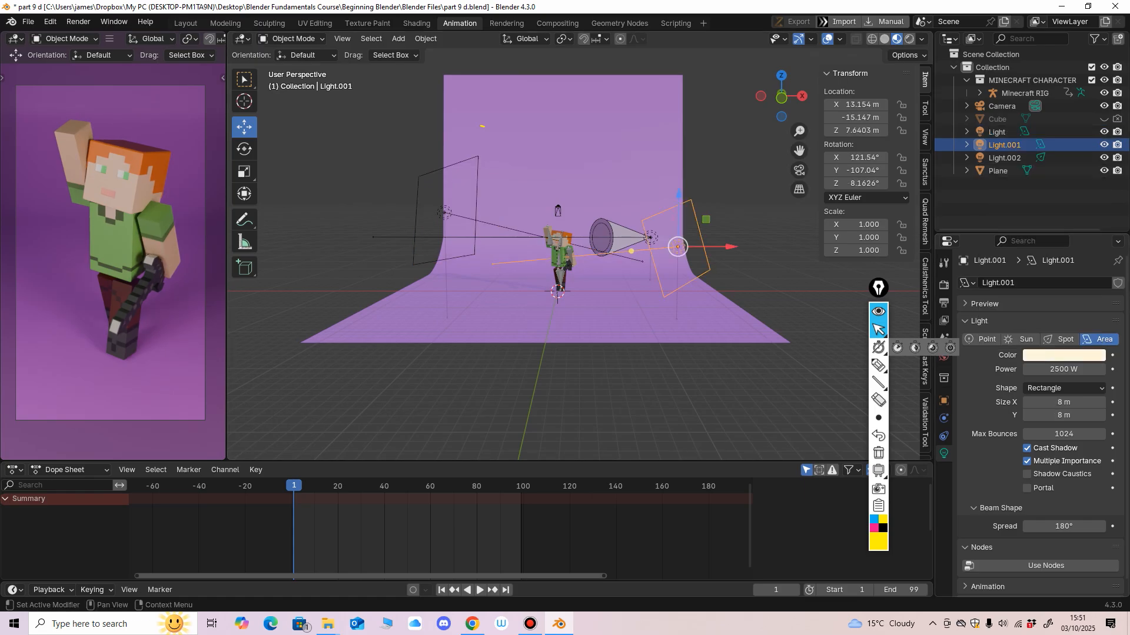
{"action": "left_click", "coordinate": [1064, 354]}
{"action": "left_click", "coordinate": [1042, 337]}
{"action": "key", "text": "ctrl+v"}
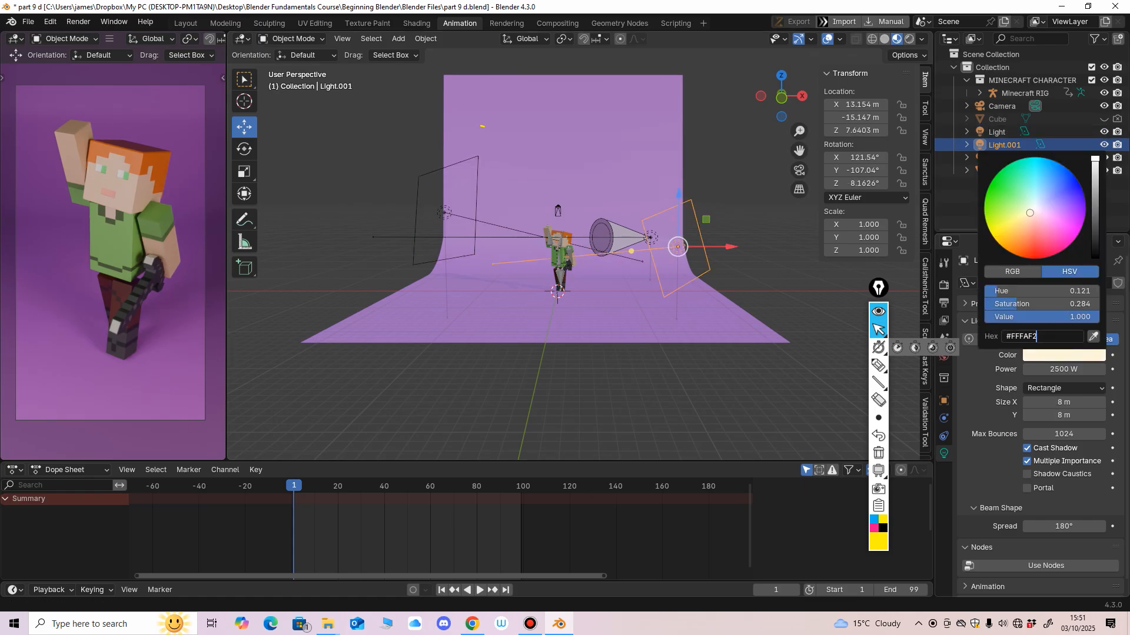
{"action": "key", "text": "Return"}
Raise the fill light to about Z 9.44 m in the front view.
{"action": "middle_click_drag", "start_coordinate": [694, 327], "coordinate": [703, 332]}
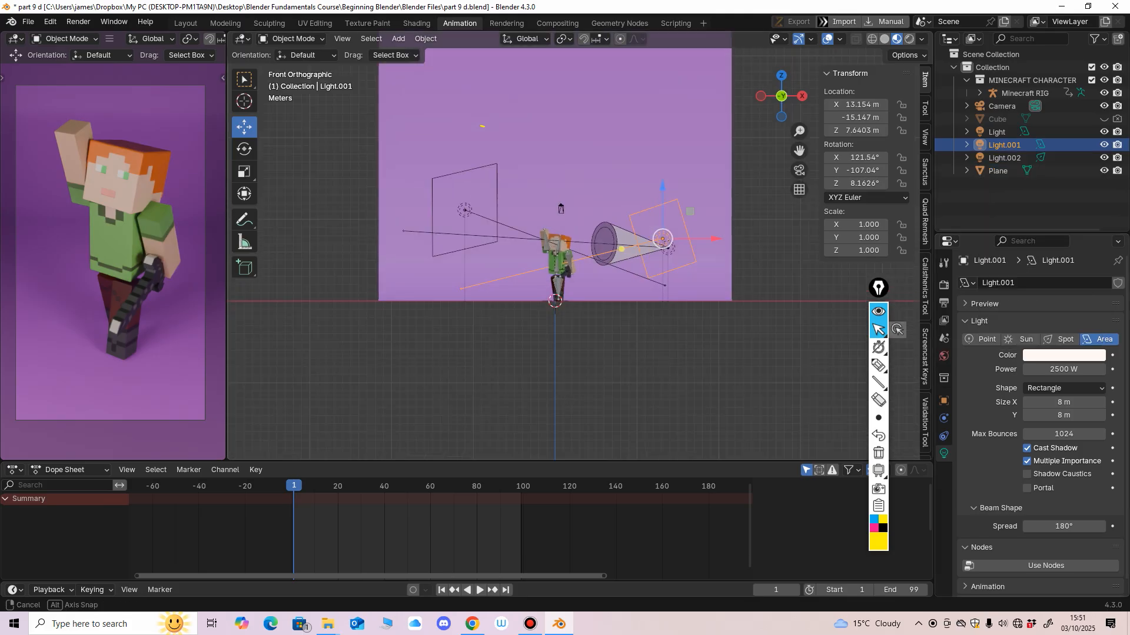
{"action": "left_click_drag", "start_coordinate": [663, 186], "coordinate": [662, 171]}
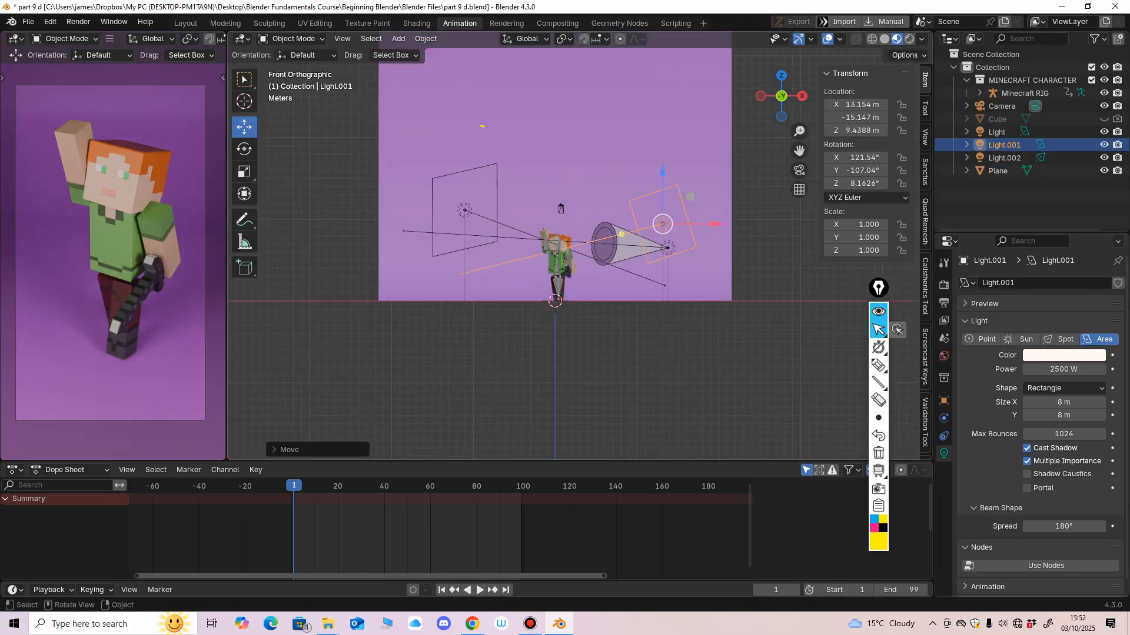
{"action": "left_click", "coordinate": [465, 210]}
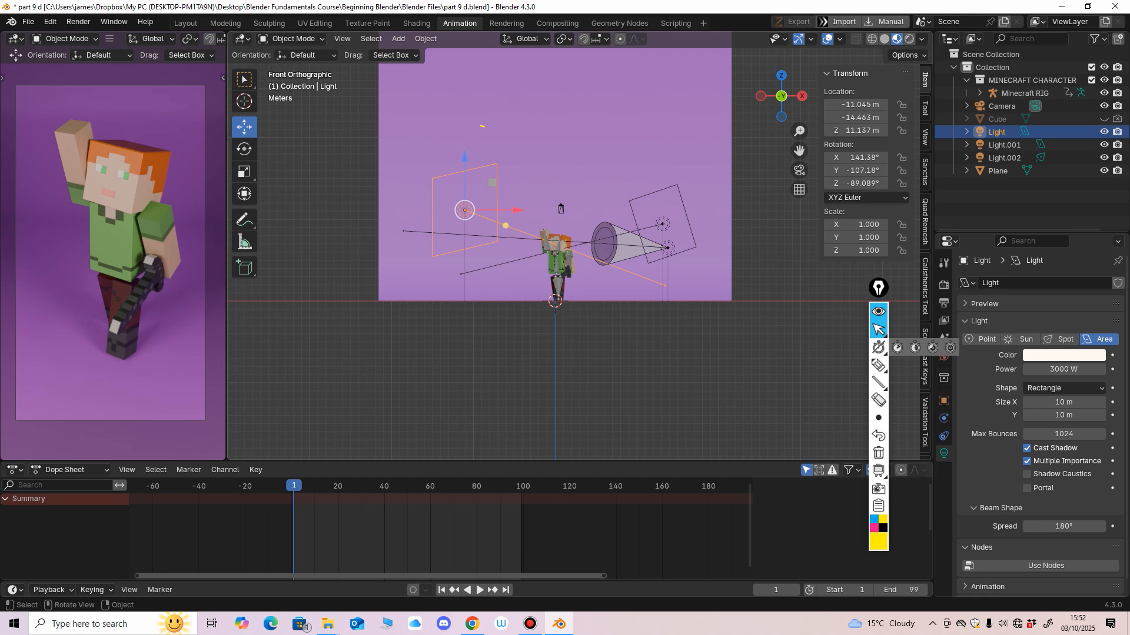
{"action": "middle_click_drag", "start_coordinate": [471, 220], "coordinate": [456, 246]}
{"action": "left_click", "coordinate": [663, 254]}
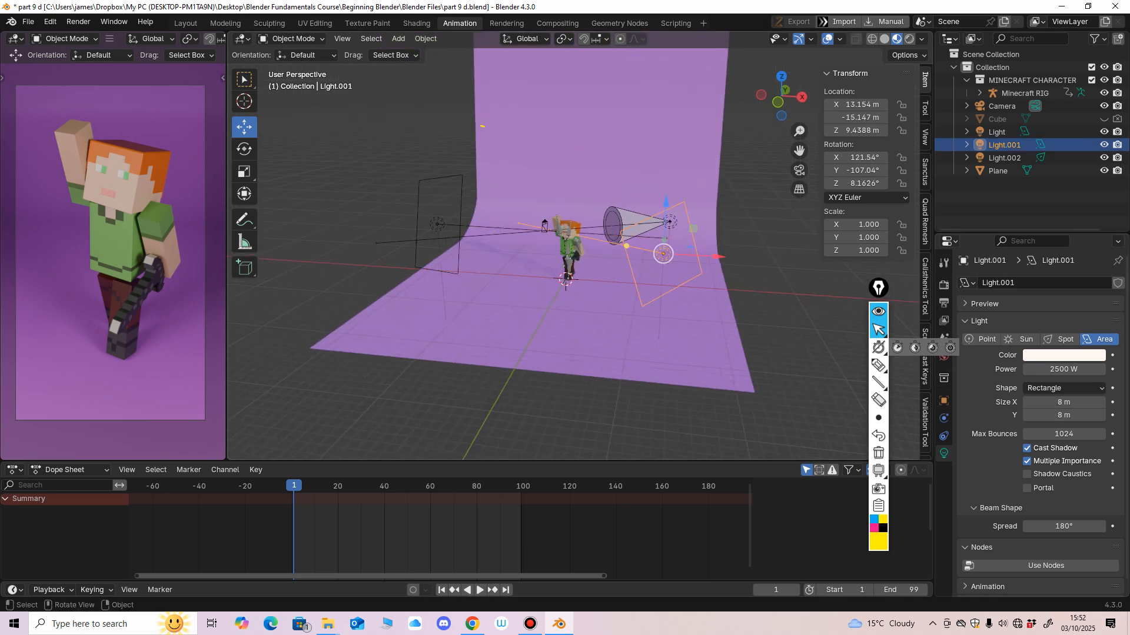
Enlarge the fill light's area size to 14 m in both X and Y after trying 12 m.
{"action": "double_click", "coordinate": [1053, 403]}
{"action": "key", "text": "Return"}
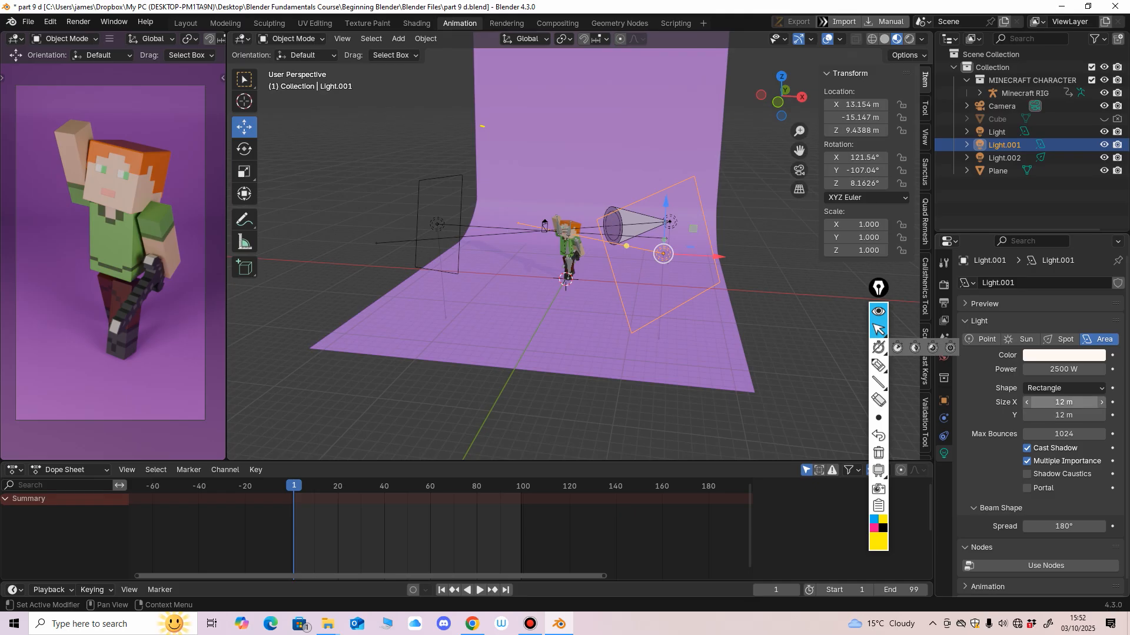
{"action": "left_click_drag", "start_coordinate": [1059, 402], "coordinate": [1059, 416]}
{"action": "type", "text": "14"}
{"action": "key", "text": "Return"}
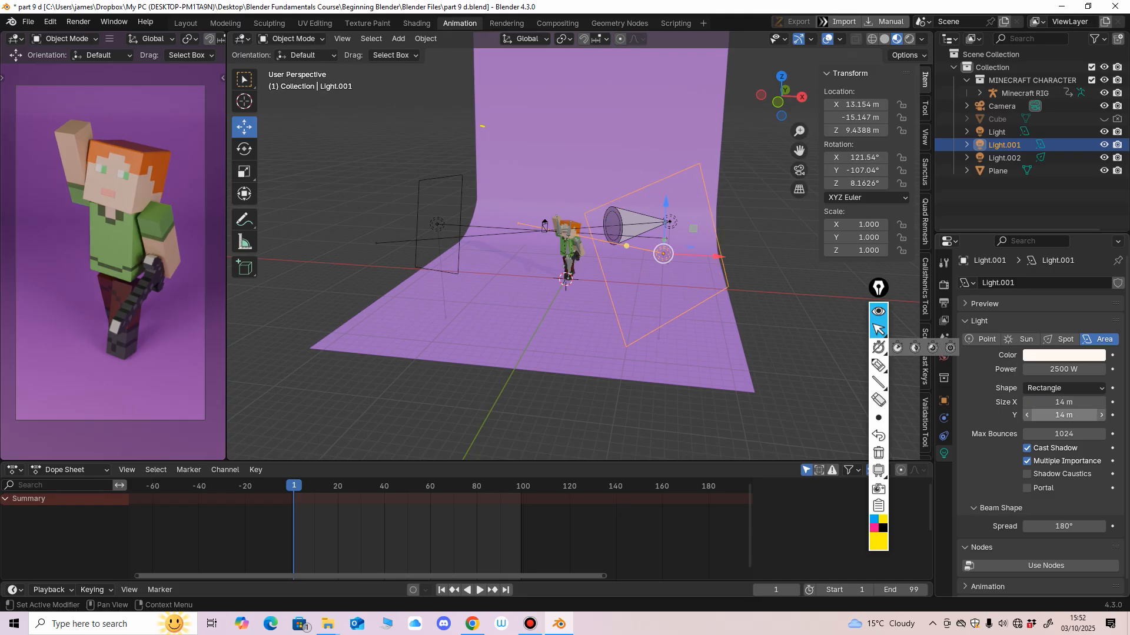
In the top view, move the fill light outward to about X 16.46 m, Y -18.55 m.
{"action": "middle_click_drag", "start_coordinate": [589, 247], "coordinate": [605, 343]}
{"action": "key", "text": "KP_7"}
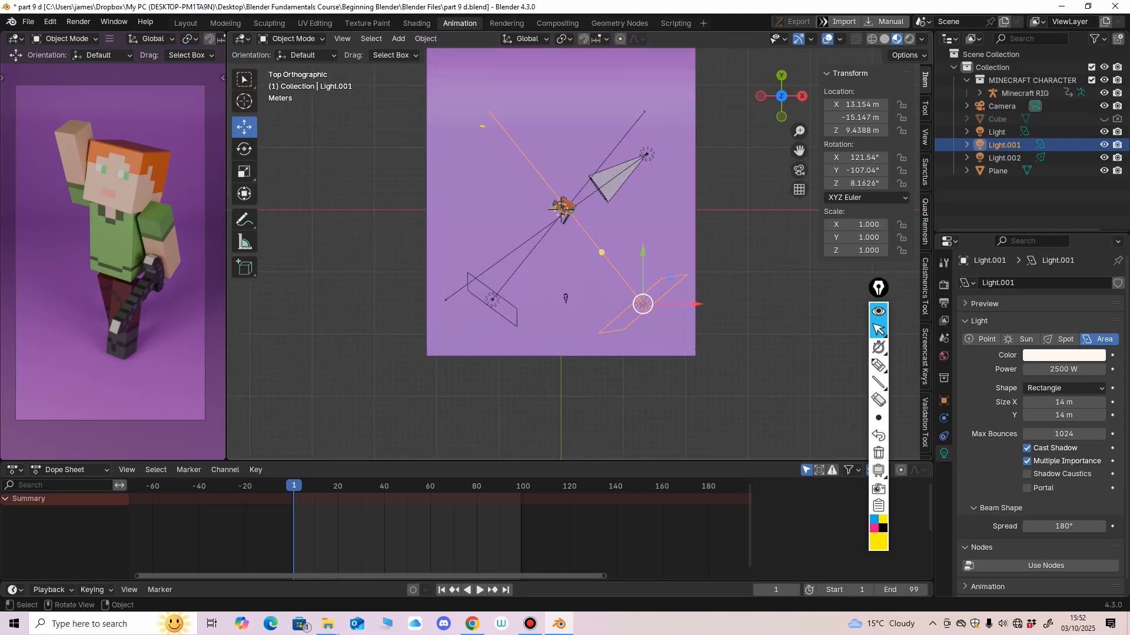
{"action": "key", "text": "g"}
{"action": "key", "text": "y"}
{"action": "left_click_drag", "start_coordinate": [642, 265], "coordinate": [643, 265]}
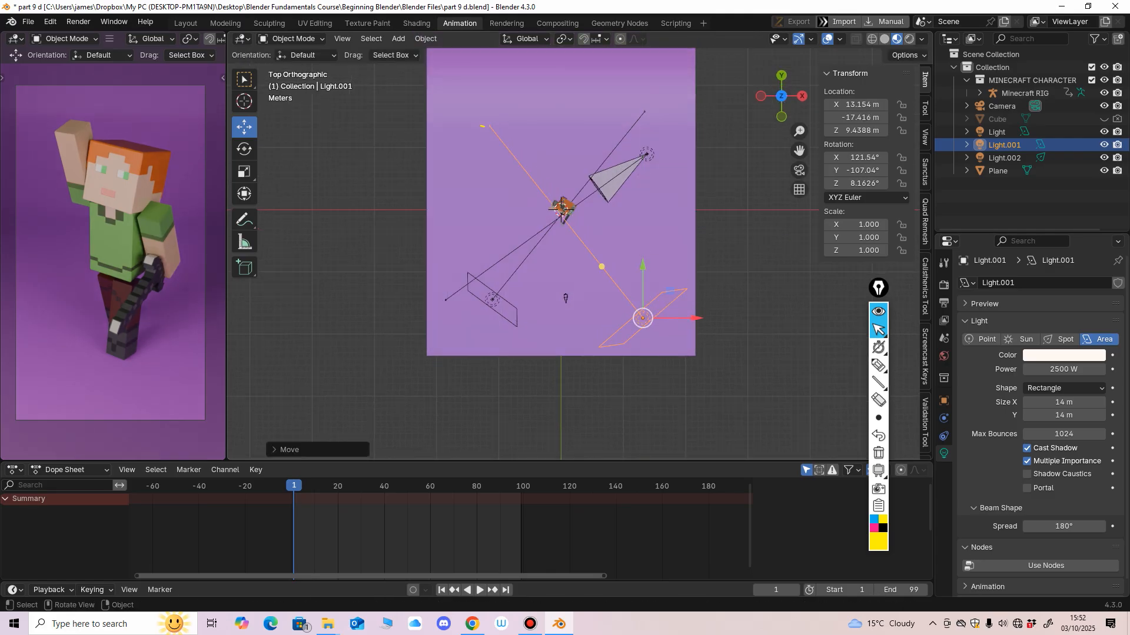
{"action": "left_click_drag", "start_coordinate": [697, 318], "coordinate": [711, 318]}
{"action": "left_click_drag", "start_coordinate": [658, 265], "coordinate": [658, 272]}
{"action": "left_click_drag", "start_coordinate": [711, 325], "coordinate": [716, 325]}
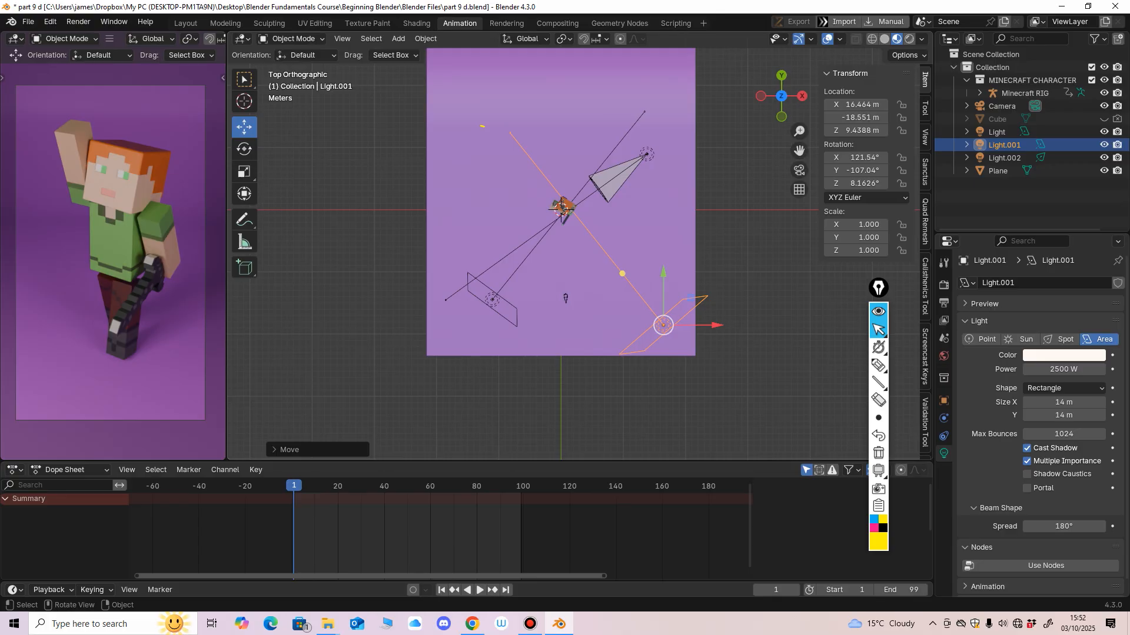
Select the blue spot light behind the character and move it in the top view to about X 12.14 m, Y 7.22 m.
{"action": "middle_click_drag", "start_coordinate": [647, 323], "coordinate": [617, 276]}
{"action": "left_click", "coordinate": [679, 225]}
{"action": "middle_click_drag", "start_coordinate": [677, 229], "coordinate": [588, 295]}
{"action": "scroll", "coordinate": [688, 197], "scroll_direction": "up", "scroll_amount": 3}
{"action": "scroll", "coordinate": [628, 222], "scroll_direction": "up", "scroll_amount": 1}
{"action": "key", "text": "KP_7"}
{"action": "middle_click_drag", "start_coordinate": [589, 235], "coordinate": [532, 358], "text": "shift"}
{"action": "scroll", "coordinate": [533, 358], "scroll_direction": "down", "scroll_amount": 1}
{"action": "left_click_drag", "start_coordinate": [693, 87], "coordinate": [692, 106]}
{"action": "left_click_drag", "start_coordinate": [745, 159], "coordinate": [709, 159]}
{"action": "left_click_drag", "start_coordinate": [655, 107], "coordinate": [656, 125]}
{"action": "middle_click_drag", "start_coordinate": [654, 141], "coordinate": [629, 32]}
{"action": "scroll", "coordinate": [497, 284], "scroll_direction": "down", "scroll_amount": 5}
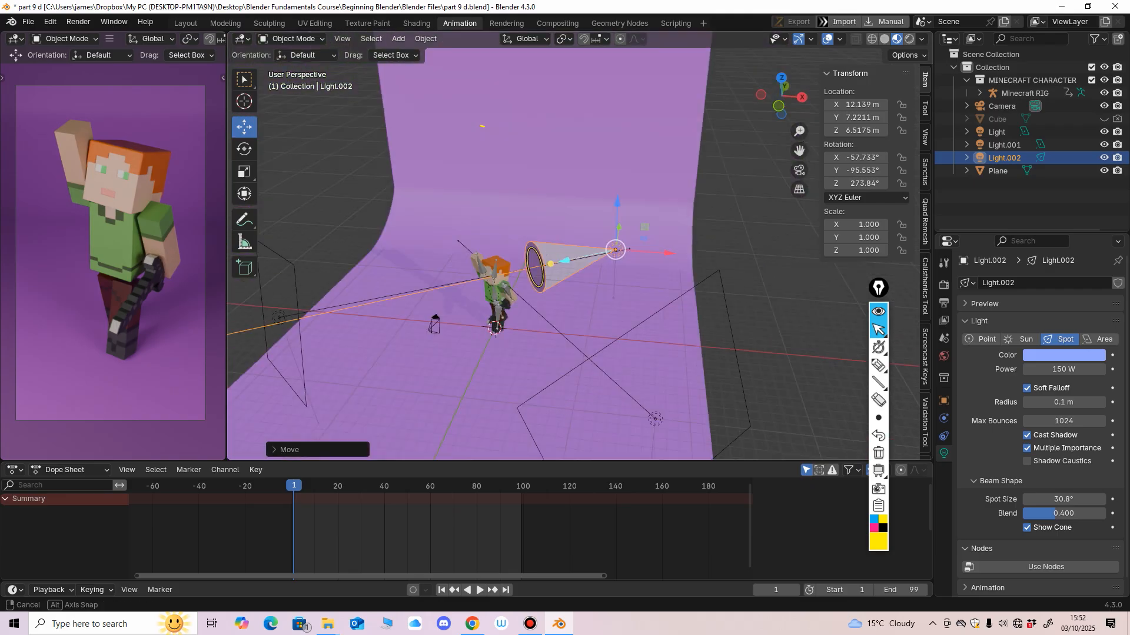
Shift the spot light to about X 13.9 m and rotate it around Z so its beam aims at the character.
{"action": "key", "text": "KP_7"}
{"action": "mouse_move", "coordinate": [667, 215]}
{"action": "left_mouse_down"}
{"action": "mouse_move", "coordinate": [684, 215]}
{"action": "mouse_move", "coordinate": [678, 206]}
{"action": "left_mouse_up"}
{"action": "left_click", "coordinate": [244, 149]}
{"action": "left_click", "coordinate": [244, 127]}
{"action": "middle_click_drag", "start_coordinate": [471, 235], "coordinate": [503, 213]}
{"action": "key", "text": "KP_7"}
{"action": "scroll", "coordinate": [471, 235], "scroll_direction": "up", "scroll_amount": 3}
{"action": "left_click", "coordinate": [244, 149]}
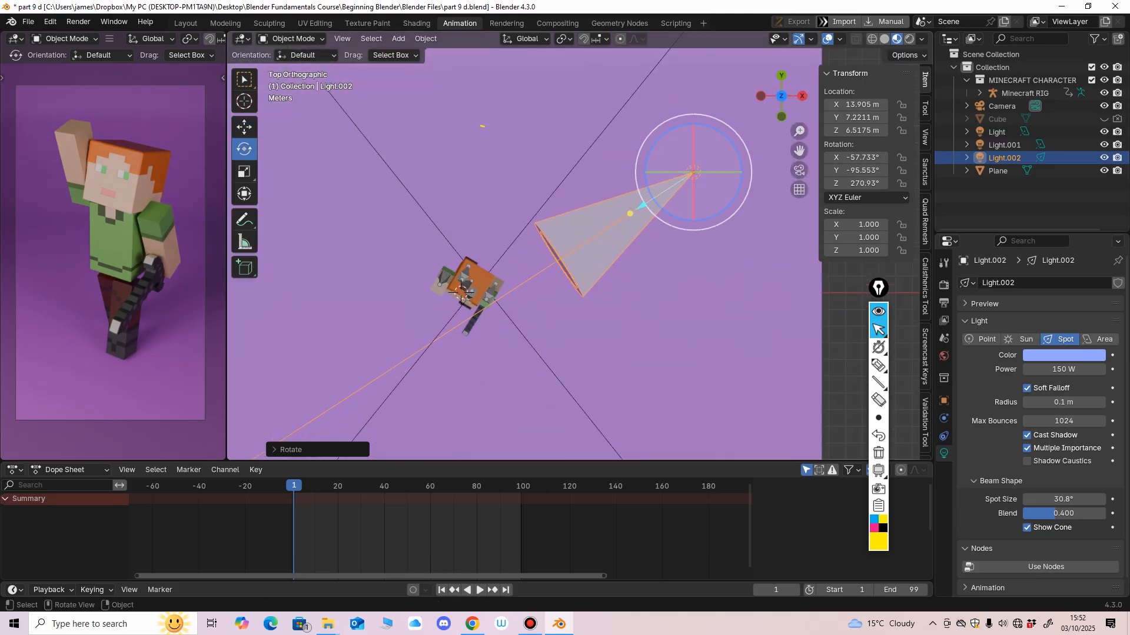
{"action": "left_click_drag", "start_coordinate": [740, 163], "coordinate": [741, 165]}
Fine-tune the spot light's placement to about X 14.65 m, Y 7.05 m, keeping it aimed at the character.
{"action": "middle_click_drag", "start_coordinate": [730, 189], "coordinate": [713, 171]}
{"action": "left_click", "coordinate": [244, 127]}
{"action": "left_click_drag", "start_coordinate": [693, 172], "coordinate": [753, 161]}
{"action": "left_click", "coordinate": [244, 149]}
{"action": "middle_click_drag", "start_coordinate": [753, 165], "coordinate": [746, 47]}
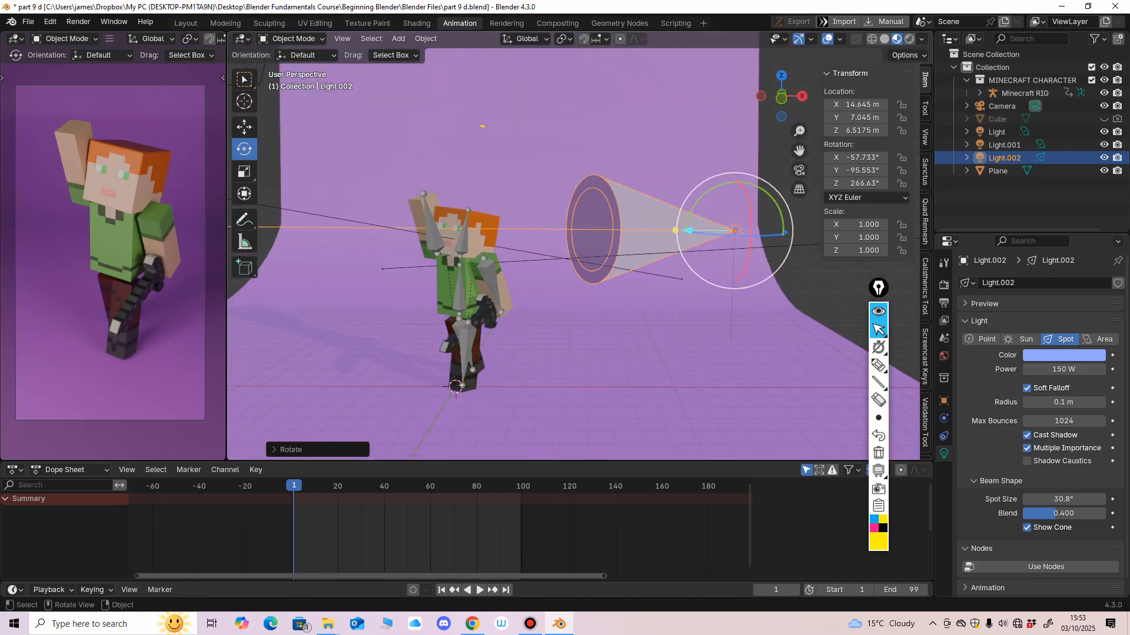
Zoom in on the character in the camera view and set the spot light's power to 200 W.
{"action": "scroll", "coordinate": [127, 241], "scroll_direction": "up", "scroll_amount": 2}
{"action": "middle_click_drag", "start_coordinate": [127, 241], "coordinate": [114, 256], "text": "shift"}
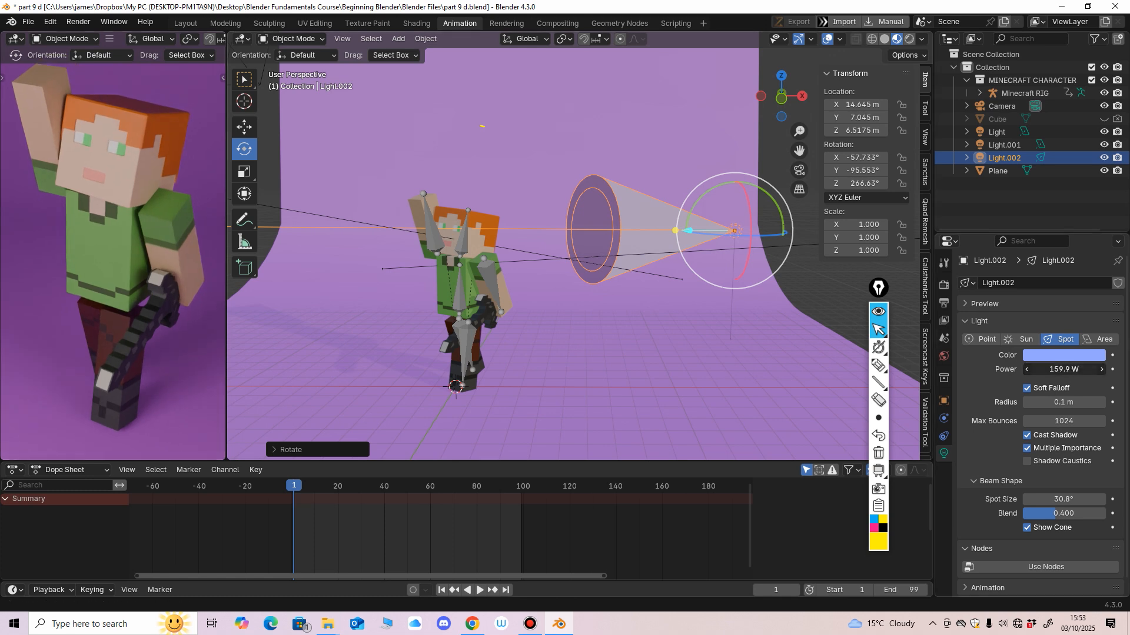
{"action": "left_click_drag", "start_coordinate": [1064, 369], "coordinate": [1072, 369]}
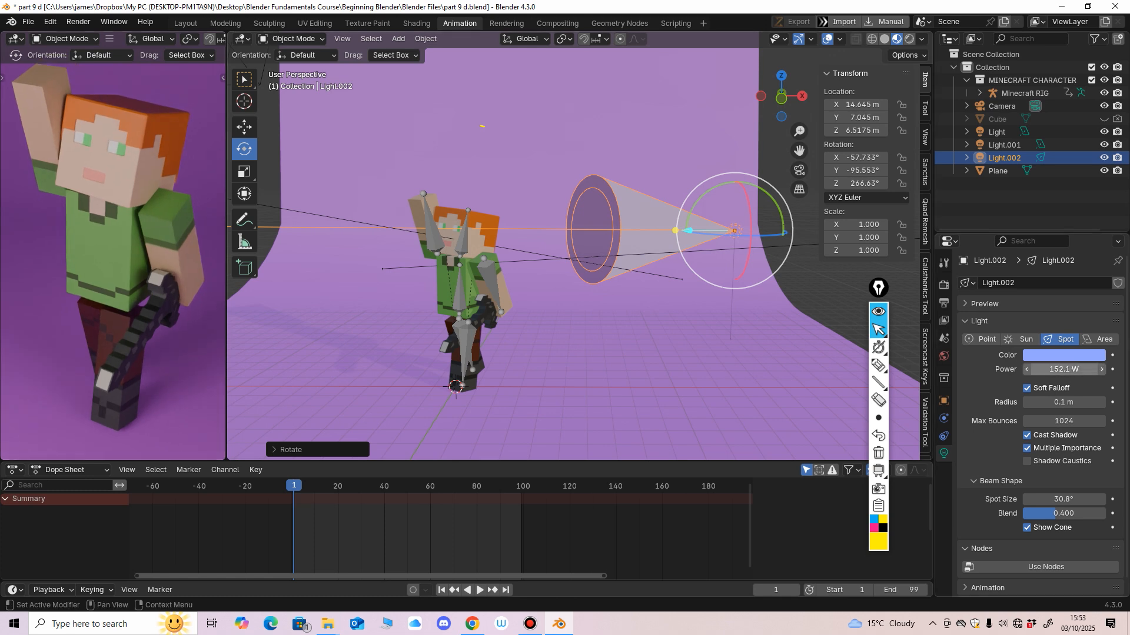
{"action": "left_click", "coordinate": [1064, 370]}
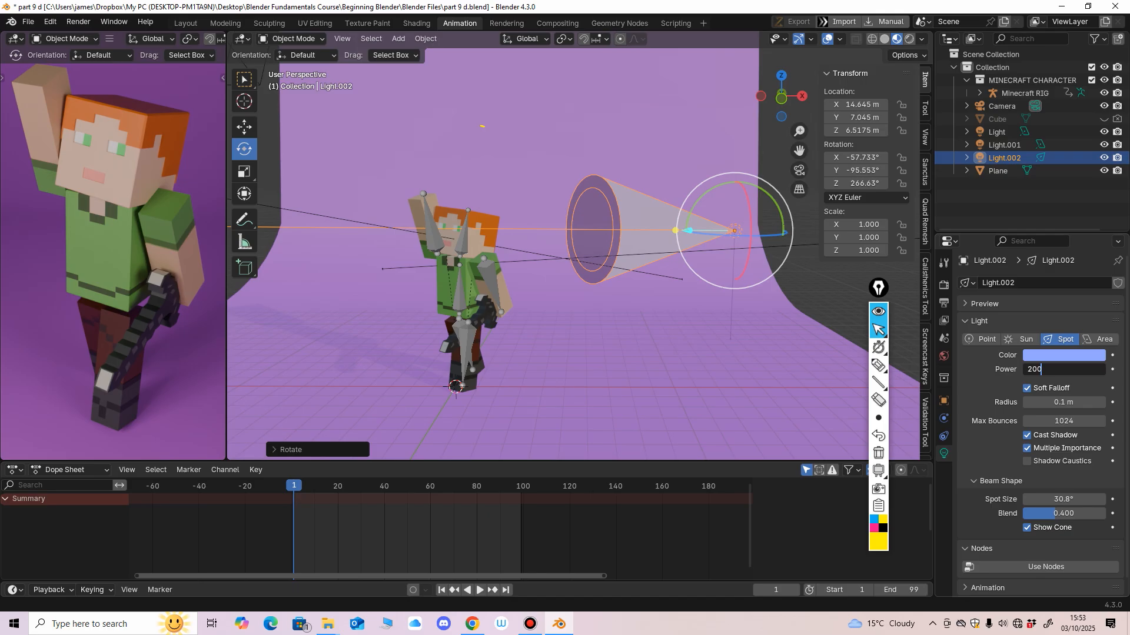
{"action": "key", "text": "Return"}
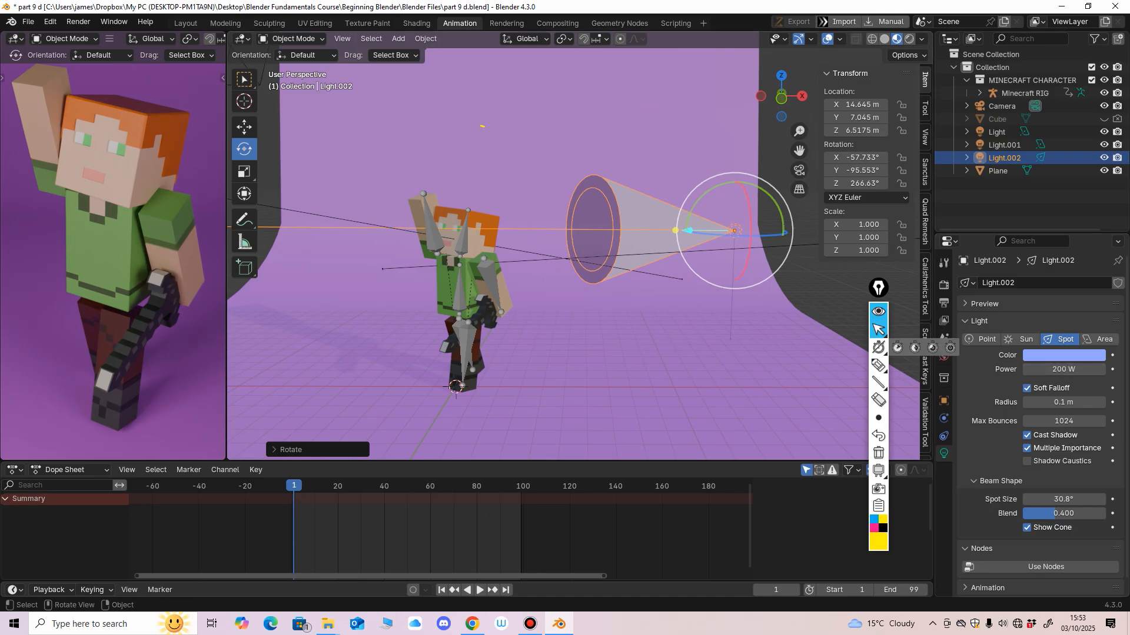
Render the current frame and fit the whole image in the render window to examine the lighting.
{"action": "key", "text": "F12"}
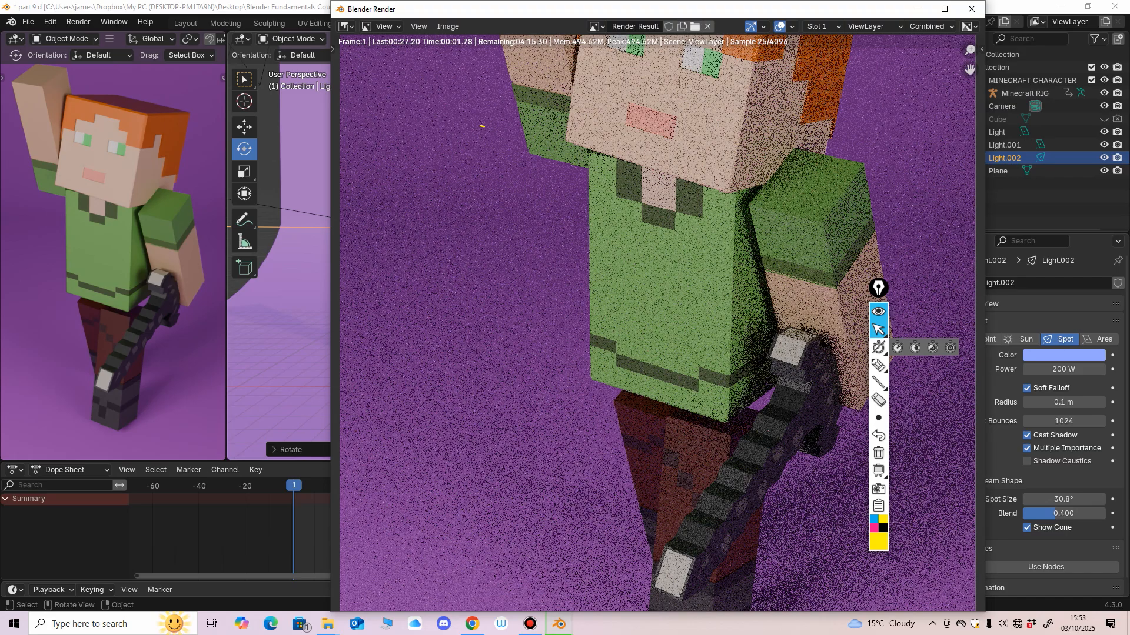
{"action": "key", "text": "Home"}
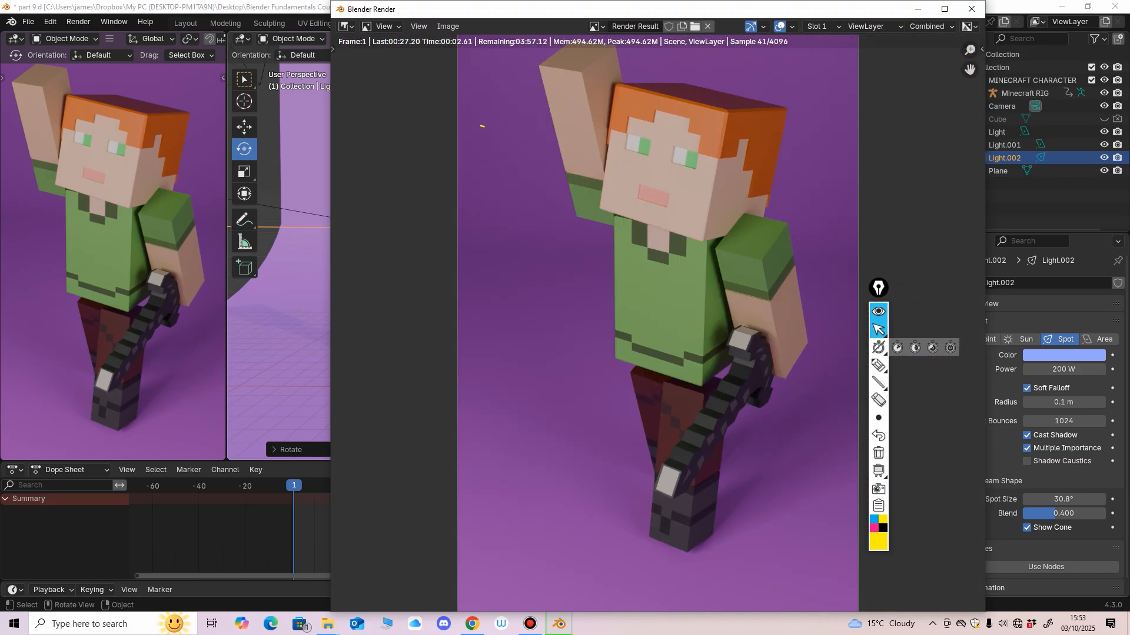
{"action": "scroll", "coordinate": [658, 323], "scroll_direction": "down", "scroll_amount": 1}
{"action": "middle_click_drag", "start_coordinate": [657, 323], "coordinate": [601, 323]}
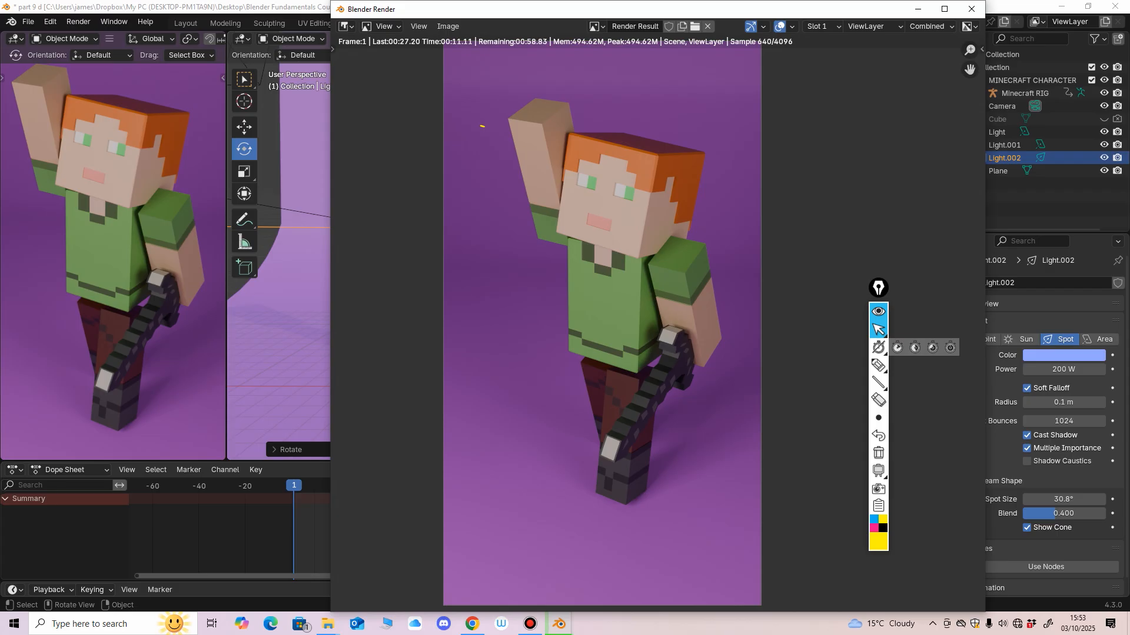
Erase the stray yellow annotation mark from the screen by drawing a line over it and removing both.
{"action": "left_click", "coordinate": [878, 383]}
{"action": "left_click_drag", "start_coordinate": [570, 131], "coordinate": [480, 127]}
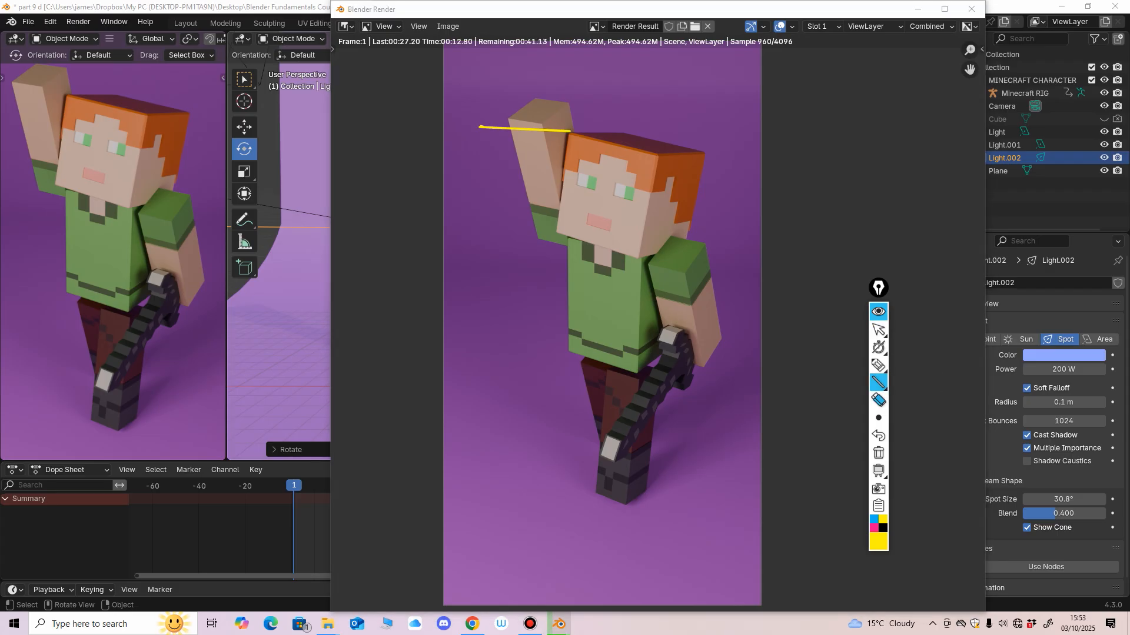
{"action": "left_click", "coordinate": [878, 401]}
{"action": "left_click_drag", "start_coordinate": [565, 132], "coordinate": [530, 129]}
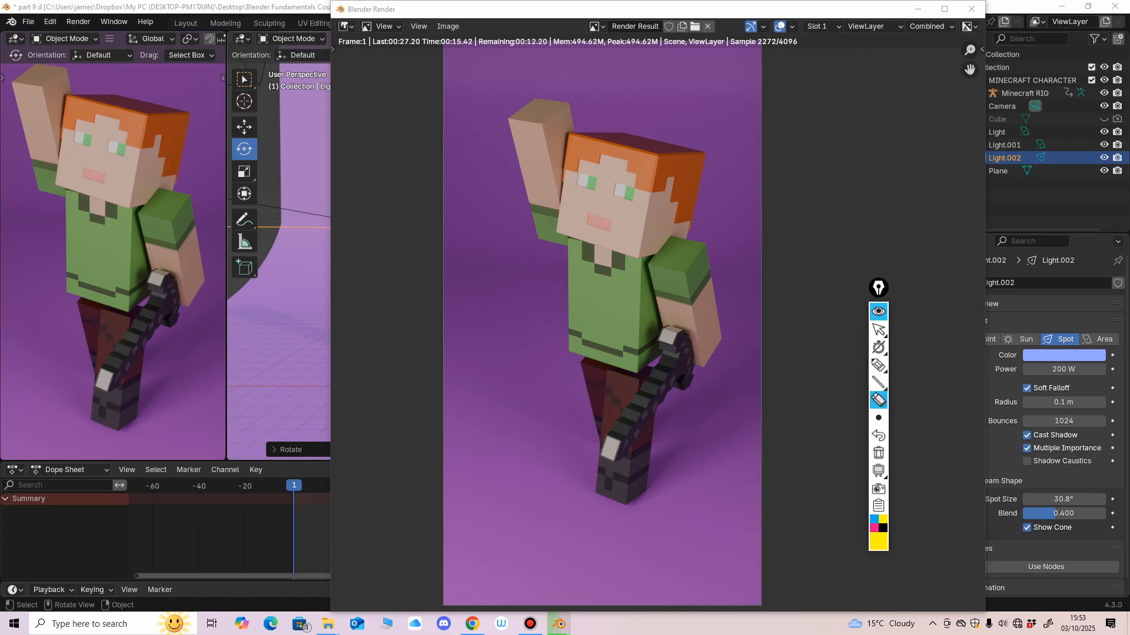
{"action": "left_click", "coordinate": [879, 329]}
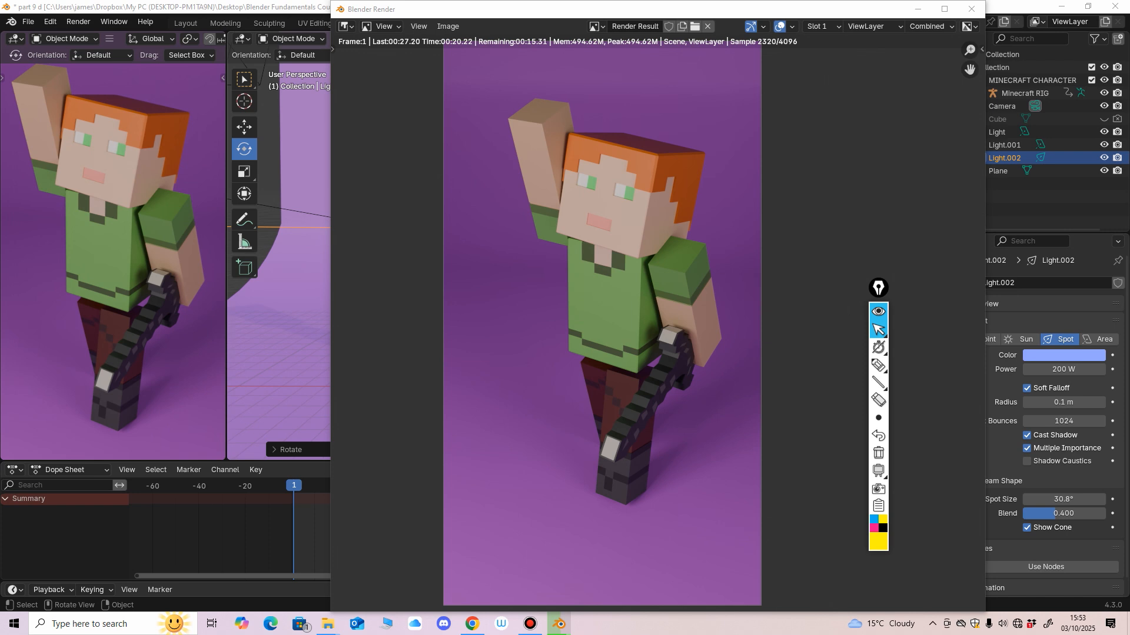
Switch the render result to Slot 2 and close the render window.
{"action": "left_click", "coordinate": [821, 26]}
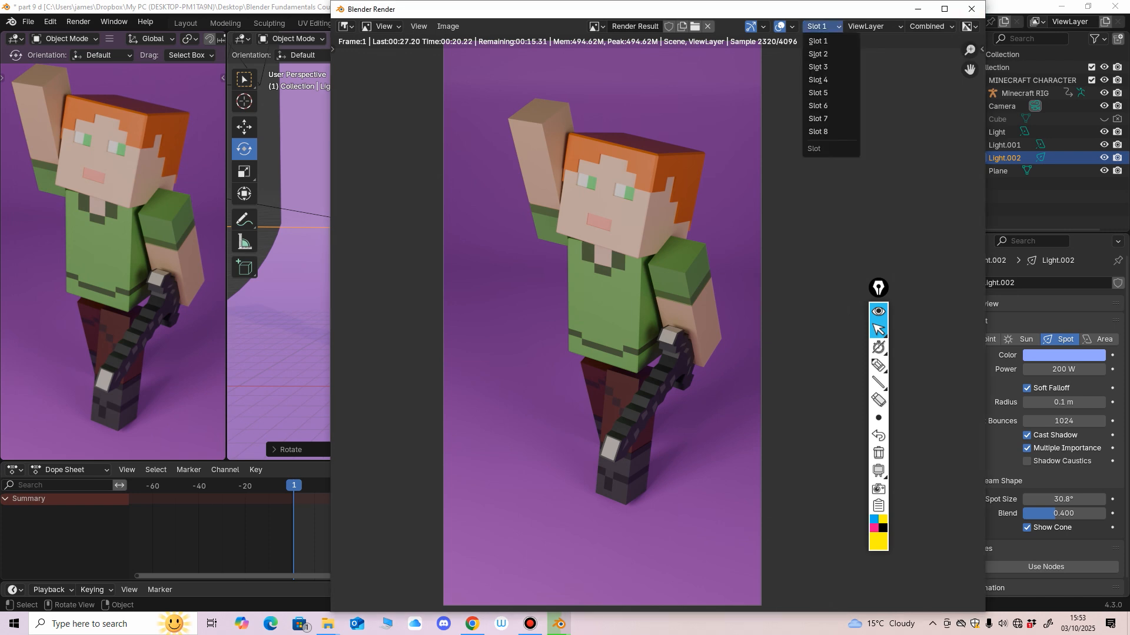
{"action": "left_click", "coordinate": [818, 54]}
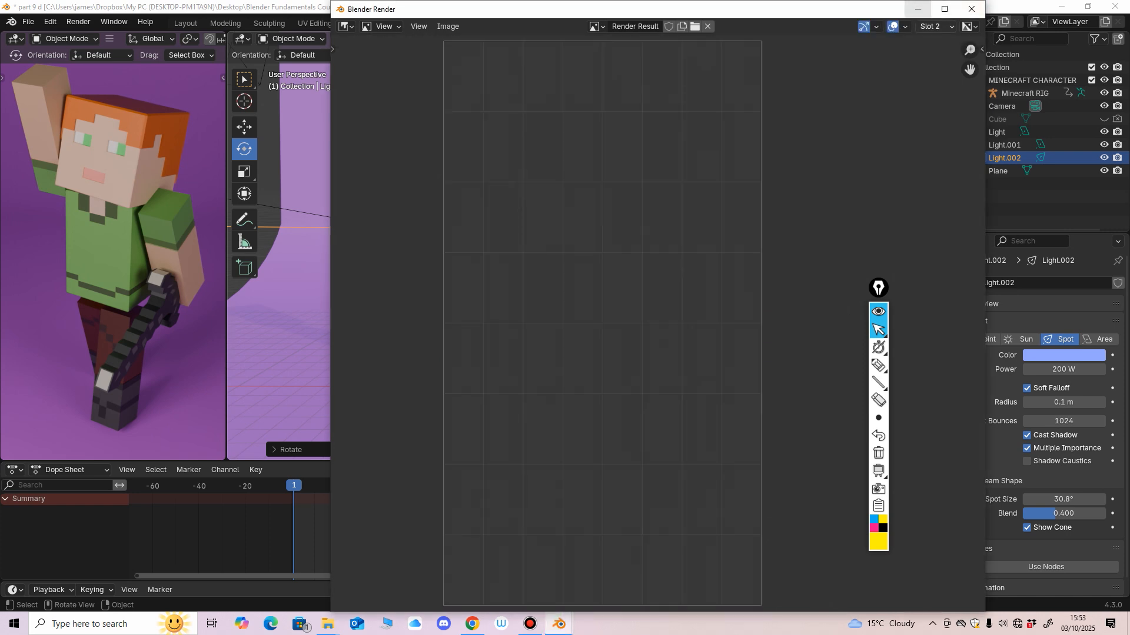
{"action": "left_click", "coordinate": [972, 9]}
{"action": "scroll", "coordinate": [113, 246], "scroll_direction": "down", "scroll_amount": 2}
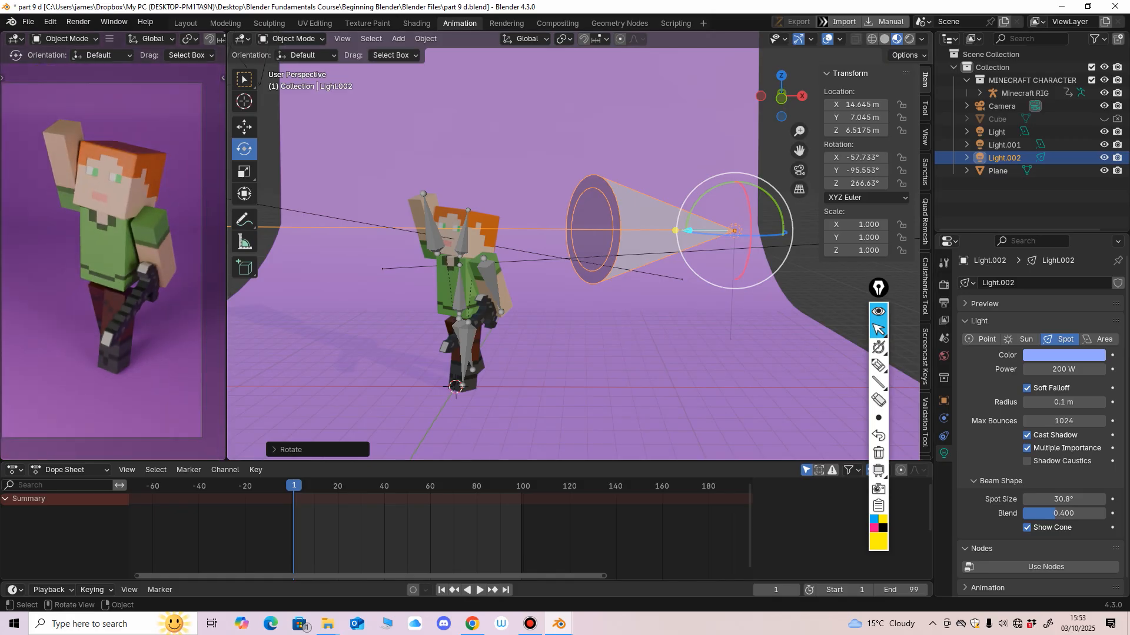
Select the key light and set its area size to 12 m in both X and Y.
{"action": "scroll", "coordinate": [574, 248], "scroll_direction": "down", "scroll_amount": 5}
{"action": "left_click", "coordinate": [542, 287]}
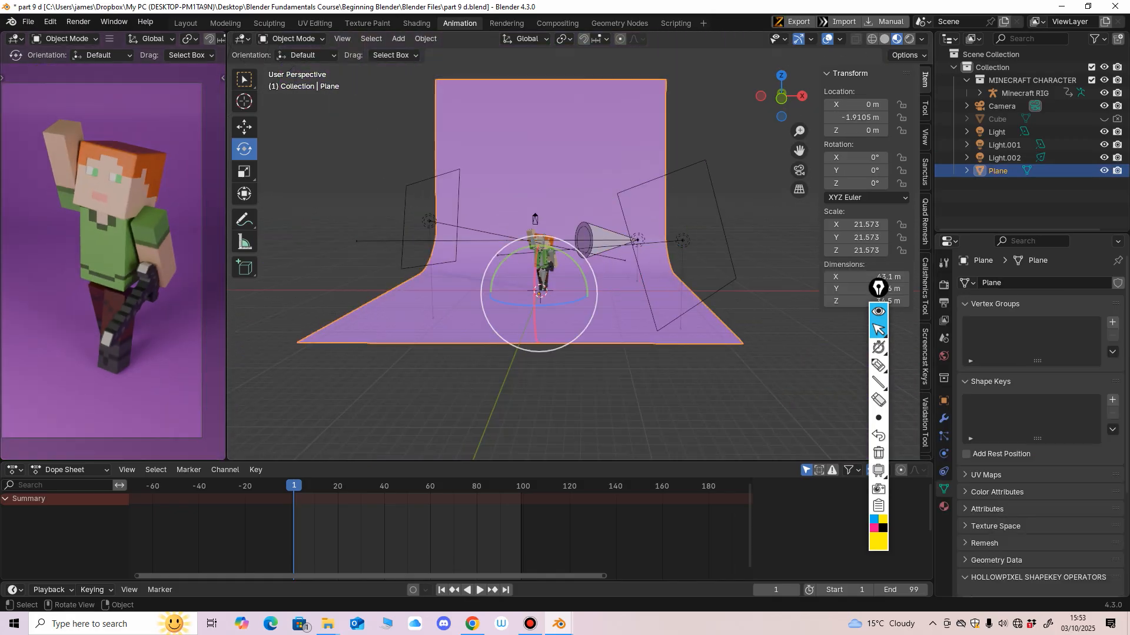
{"action": "left_click", "coordinate": [457, 225]}
{"action": "left_click_drag", "start_coordinate": [1064, 403], "coordinate": [1064, 416]}
{"action": "type", "text": "12"}
{"action": "key", "text": "Return"}
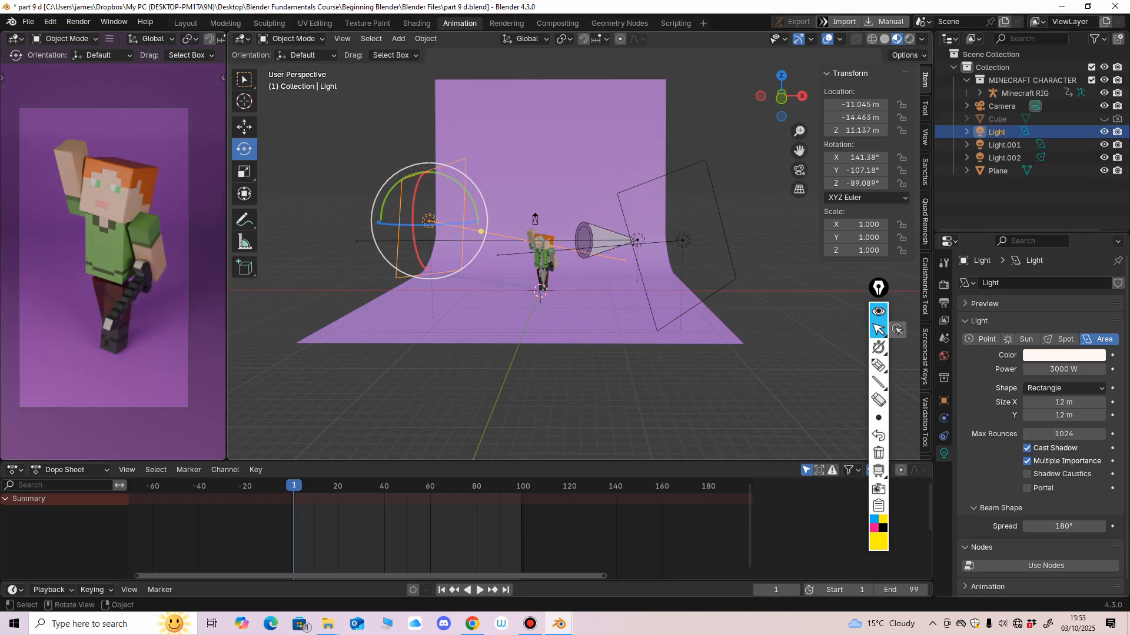
In the top view, move the key light away from the character to about X -14.48 m, Y -16.37 m.
{"action": "middle_click_drag", "start_coordinate": [534, 219], "coordinate": [534, 254]}
{"action": "middle_click_drag", "start_coordinate": [435, 259], "coordinate": [441, 347]}
{"action": "key", "text": "KP_7"}
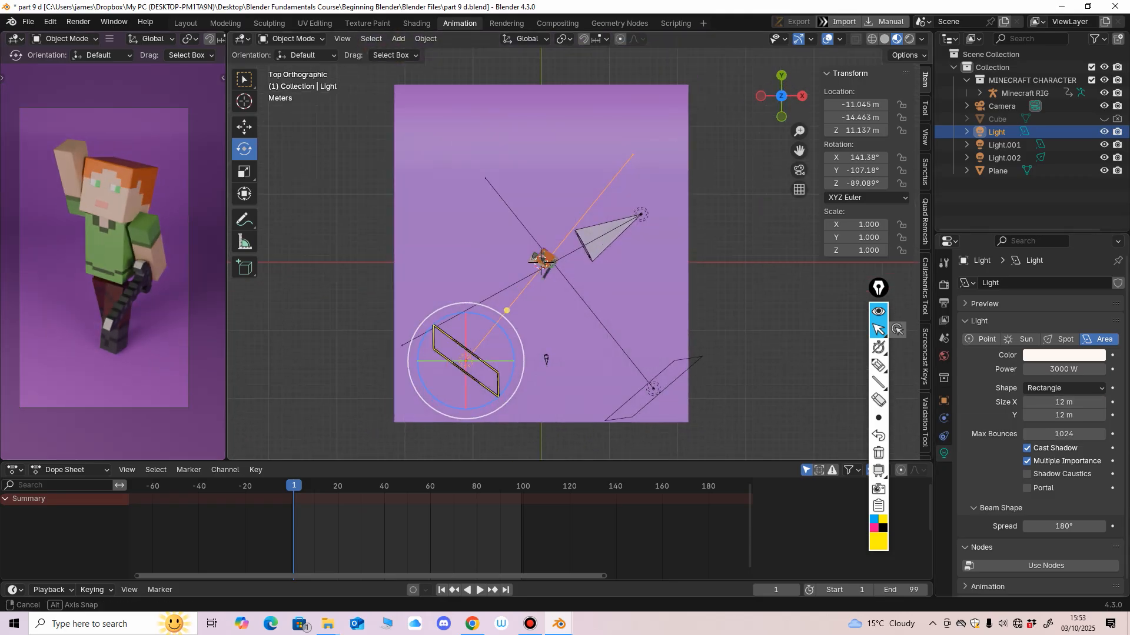
{"action": "scroll", "coordinate": [512, 329], "scroll_direction": "down", "scroll_amount": 1}
{"action": "middle_click_drag", "start_coordinate": [511, 329], "coordinate": [523, 289], "text": "shift"}
{"action": "left_click", "coordinate": [245, 127]}
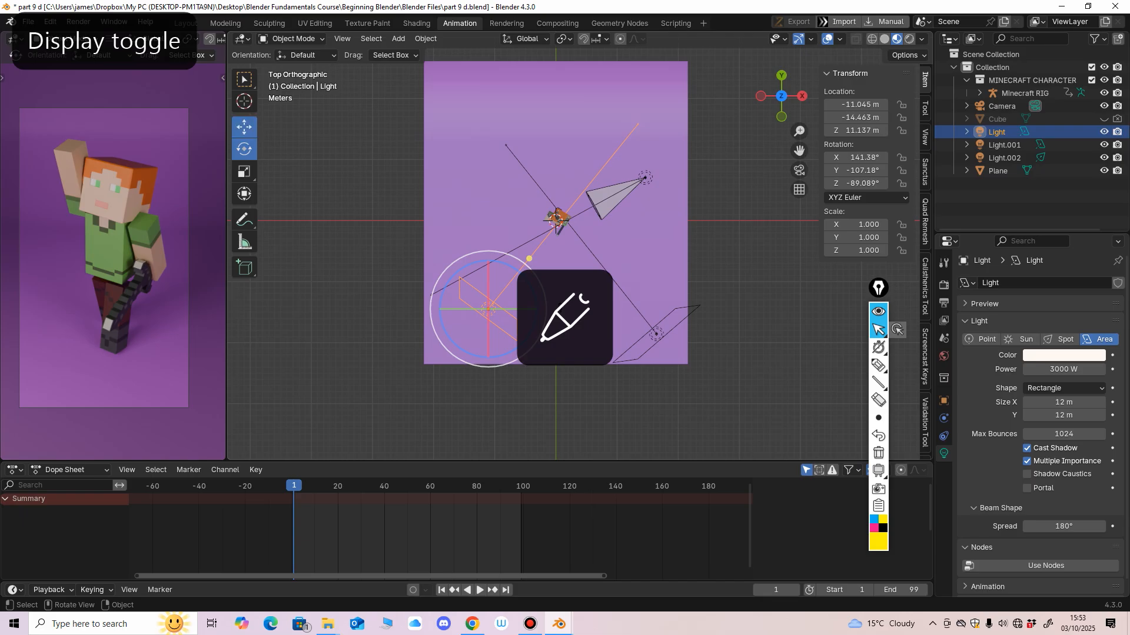
{"action": "middle_click_drag", "start_coordinate": [553, 247], "coordinate": [553, 283], "text": "ctrl"}
{"action": "middle_click_drag", "start_coordinate": [553, 283], "coordinate": [539, 238], "text": "shift"}
{"action": "left_click_drag", "start_coordinate": [467, 236], "coordinate": [467, 244]}
{"action": "left_click_drag", "start_coordinate": [519, 297], "coordinate": [503, 297]}
{"action": "left_click_drag", "start_coordinate": [451, 244], "coordinate": [452, 247]}
{"action": "left_click_drag", "start_coordinate": [504, 300], "coordinate": [499, 300]}
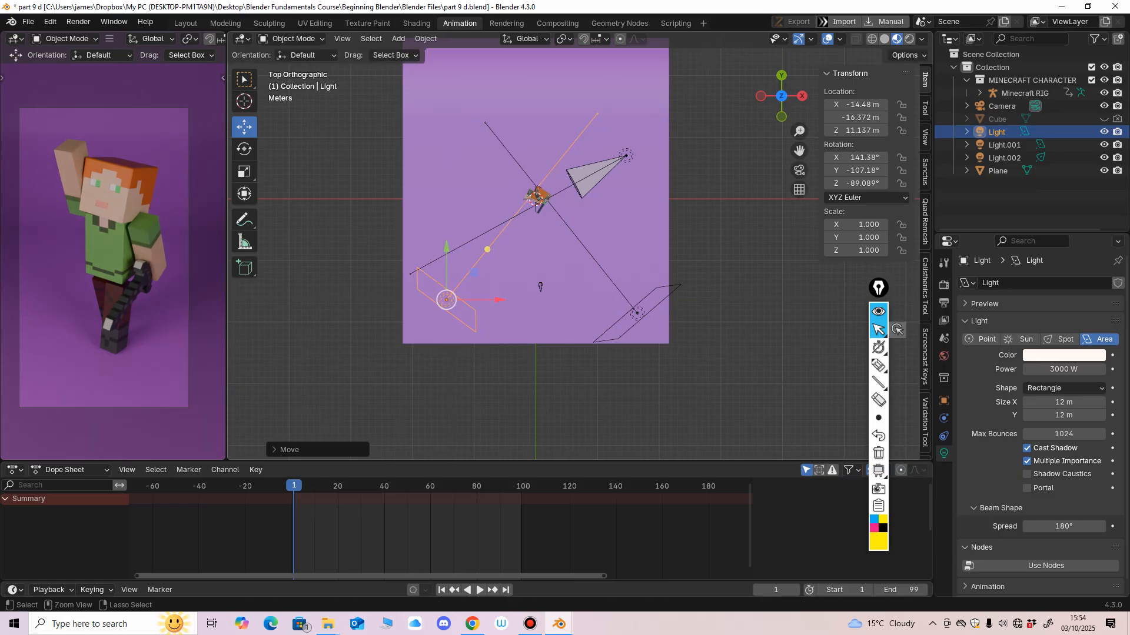
Rotate the key light slightly around Z so it points at the character from its new position.
{"action": "middle_click_drag", "start_coordinate": [499, 300], "coordinate": [499, 256], "text": "ctrl"}
{"action": "left_click", "coordinate": [244, 149]}
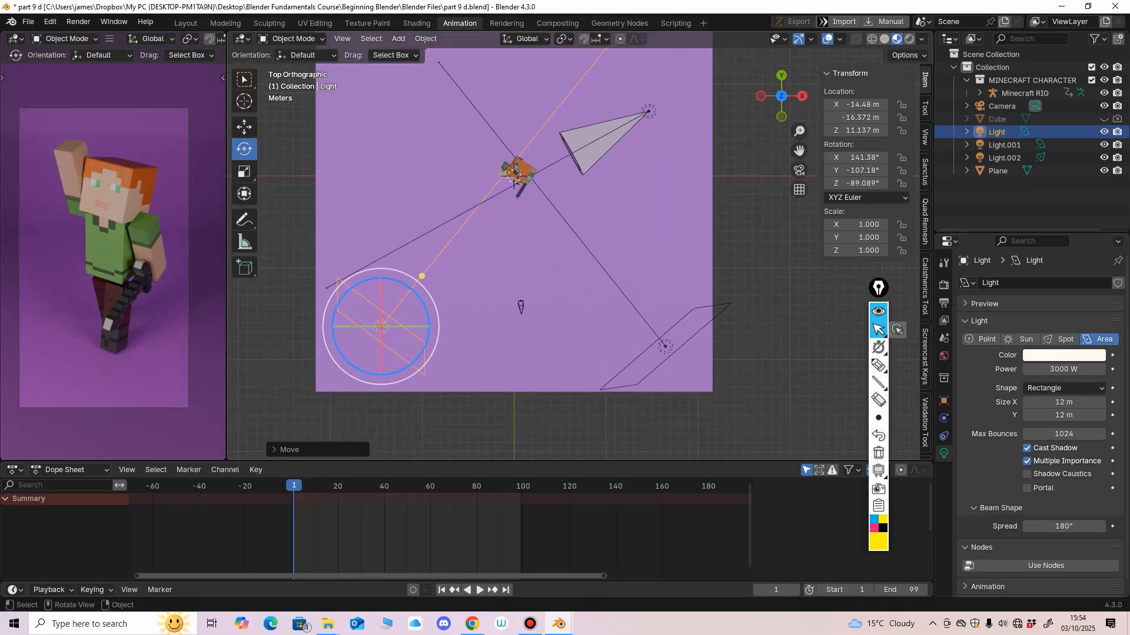
{"action": "left_click_drag", "start_coordinate": [427, 316], "coordinate": [426, 310]}
Select the fill light and move it farther from the character along negative Y and positive X.
{"action": "left_click", "coordinate": [665, 346]}
{"action": "middle_click_drag", "start_coordinate": [665, 345], "coordinate": [664, 391], "text": "ctrl"}
{"action": "left_click", "coordinate": [244, 127]}
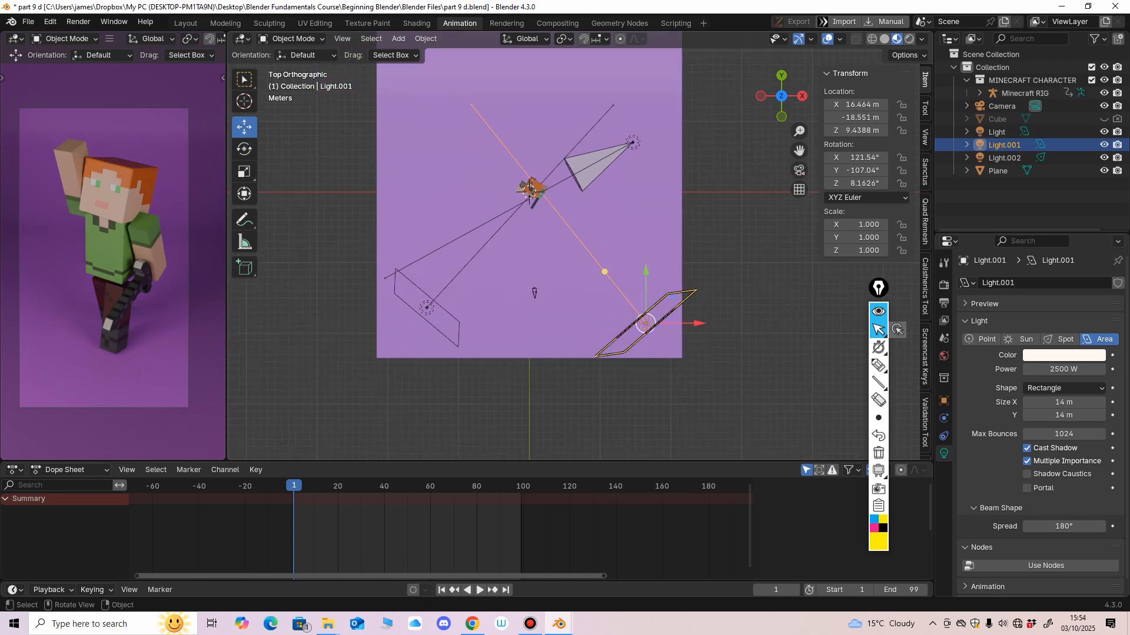
{"action": "left_click_drag", "start_coordinate": [645, 271], "coordinate": [646, 296]}
{"action": "left_click_drag", "start_coordinate": [697, 348], "coordinate": [710, 348]}
Move the curved backdrop plane along Y to about -3.14 m.
{"action": "middle_click_drag", "start_coordinate": [656, 346], "coordinate": [636, 268]}
{"action": "left_click", "coordinate": [609, 293]}
{"action": "key", "text": "g"}
{"action": "key", "text": "y"}
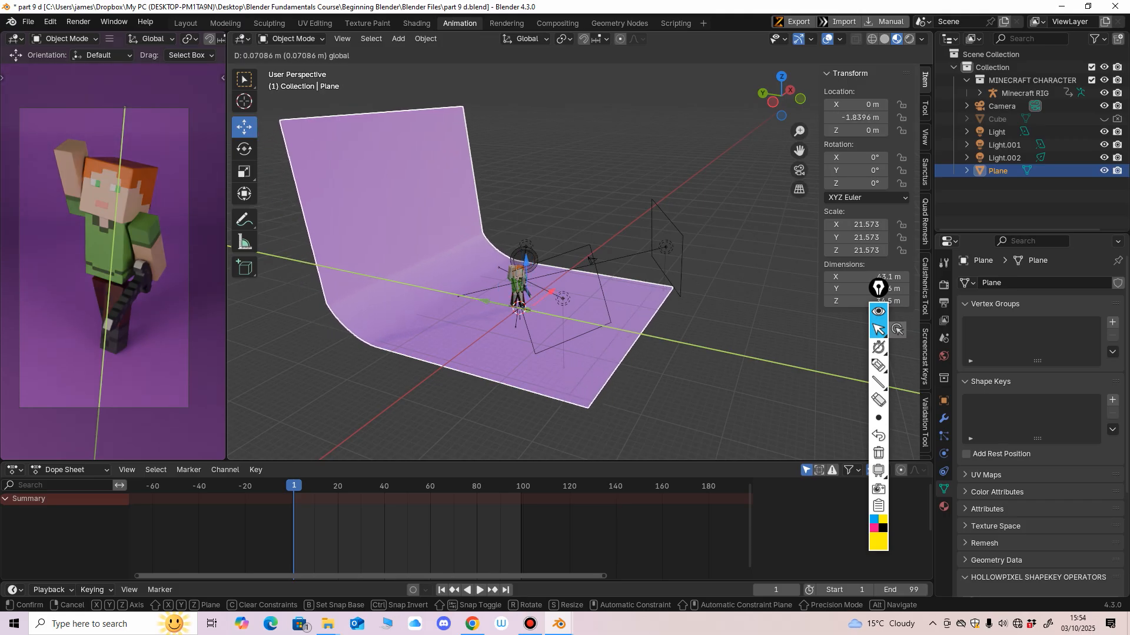
{"action": "left_click", "coordinate": [537, 312]}
Scale the backdrop plane up uniformly to a scale of about 27.56.
{"action": "scroll", "coordinate": [532, 314], "scroll_direction": "down", "scroll_amount": 2}
{"action": "middle_click_drag", "start_coordinate": [537, 313], "coordinate": [543, 313]}
{"action": "left_click", "coordinate": [244, 171]}
{"action": "key", "text": "s"}
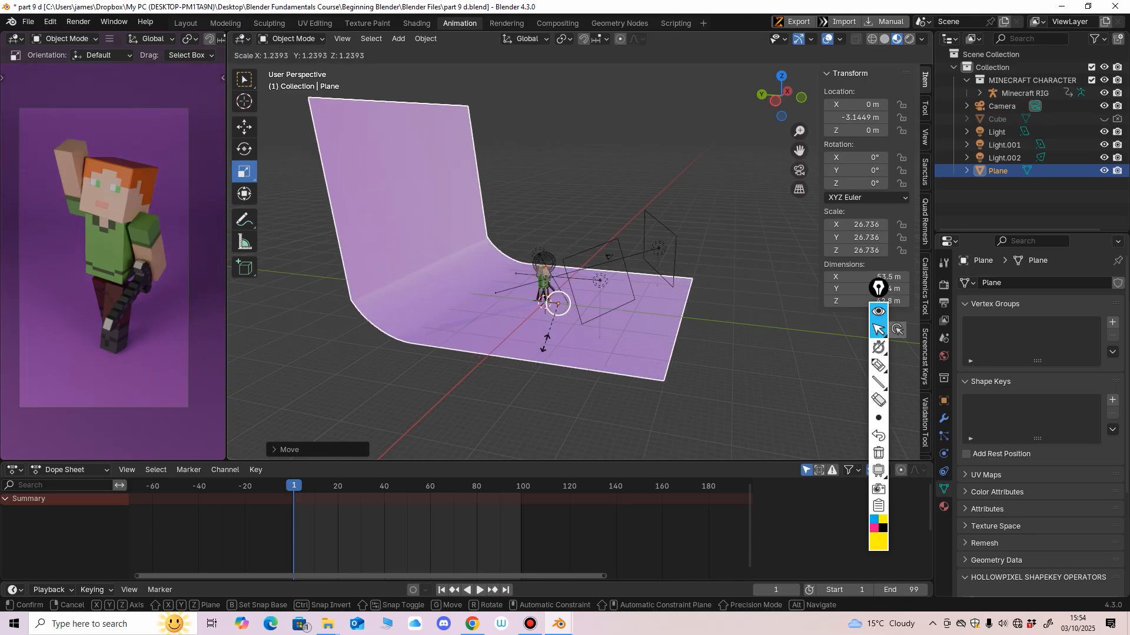
{"action": "left_click", "coordinate": [545, 344]}
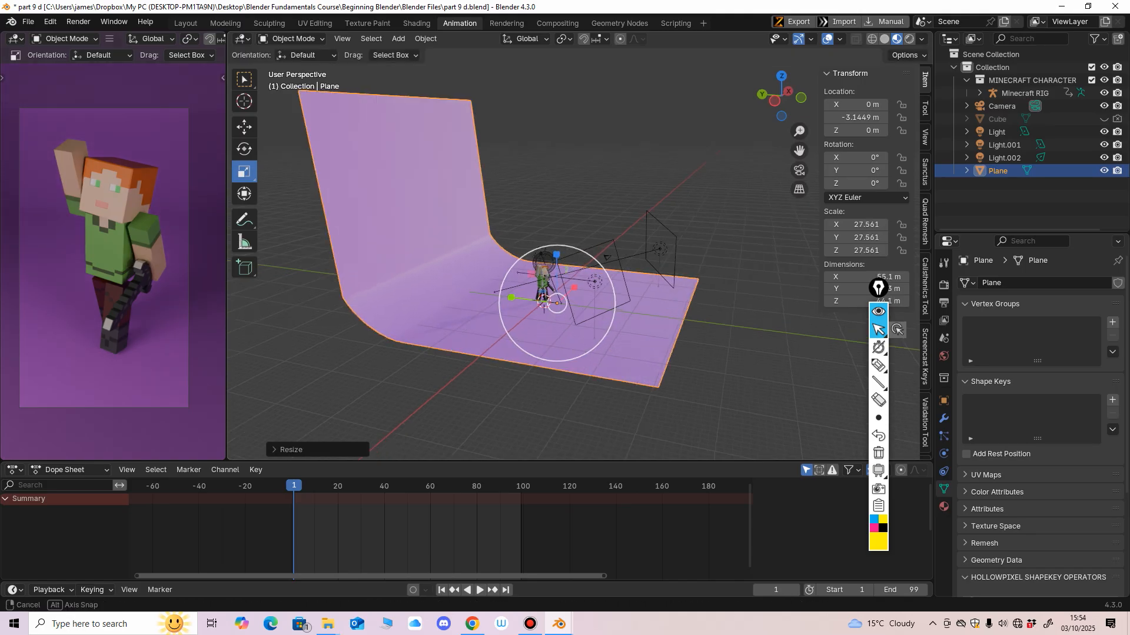
Stretch the backdrop plane to a scale of about 32.34 in X and 28.46 in Y.
{"action": "middle_click_drag", "start_coordinate": [557, 303], "coordinate": [544, 282]}
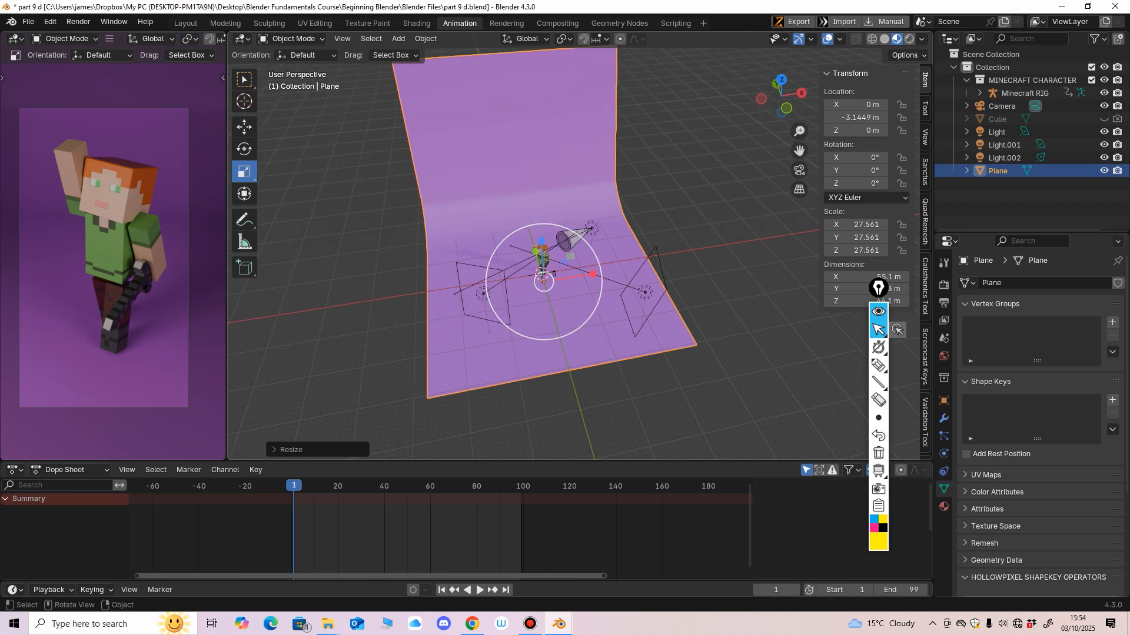
{"action": "left_click_drag", "start_coordinate": [593, 274], "coordinate": [601, 273]}
{"action": "middle_click_drag", "start_coordinate": [602, 273], "coordinate": [676, 248]}
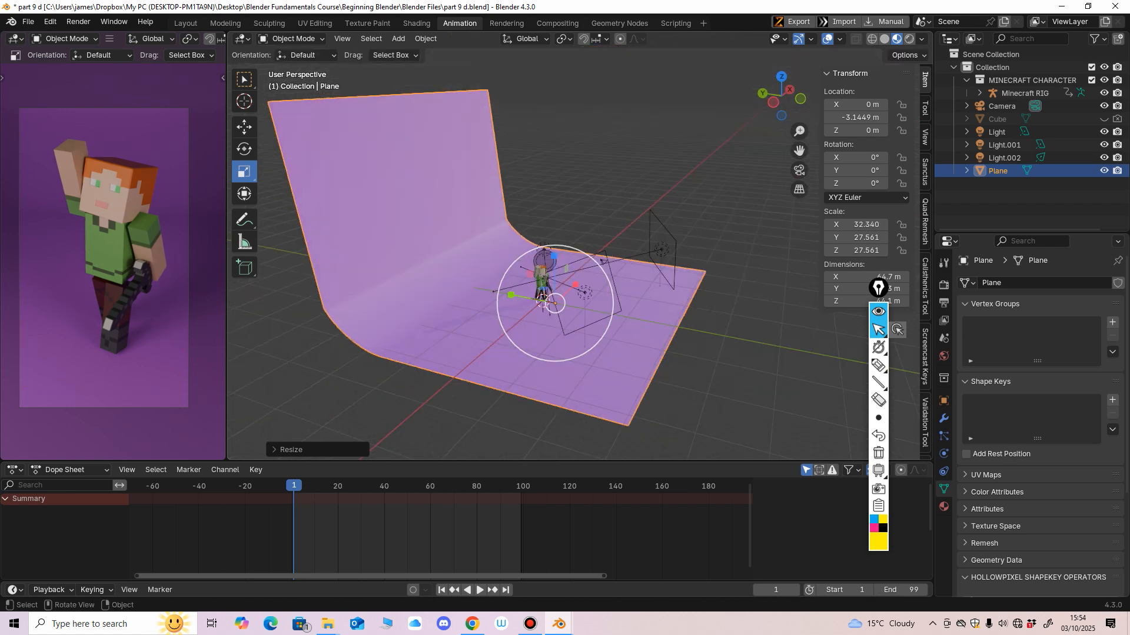
{"action": "left_click_drag", "start_coordinate": [511, 295], "coordinate": [507, 295]}
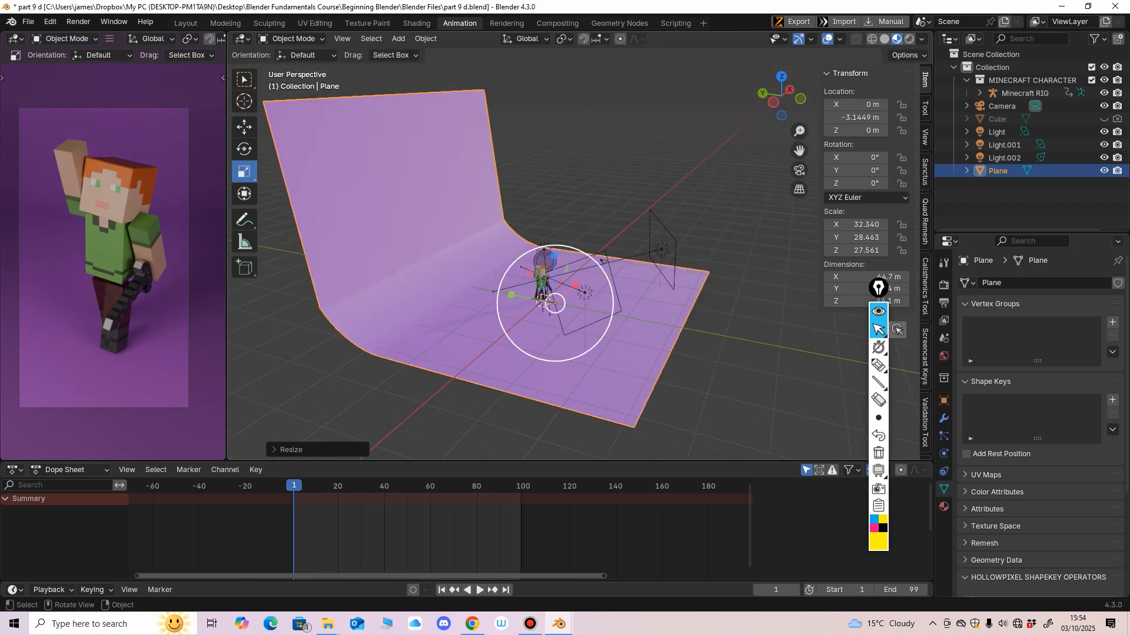
{"action": "middle_click_drag", "start_coordinate": [507, 295], "coordinate": [539, 294]}
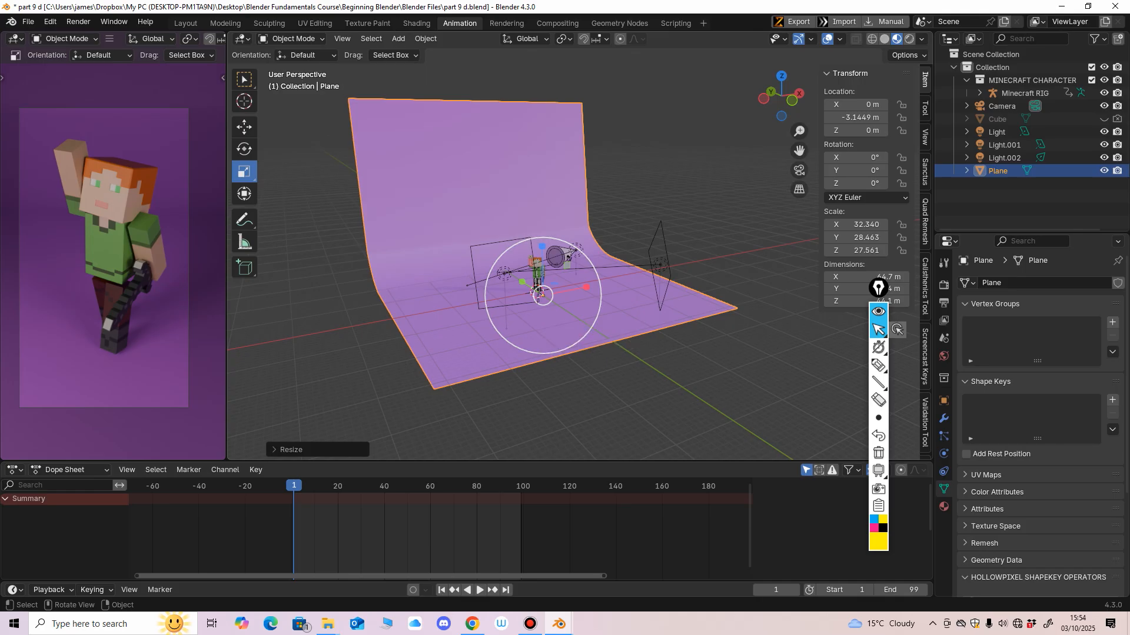
Test-render the scene into slot 2 and compare its lighting with the earlier render in slot 1.
{"action": "key", "text": "F12"}
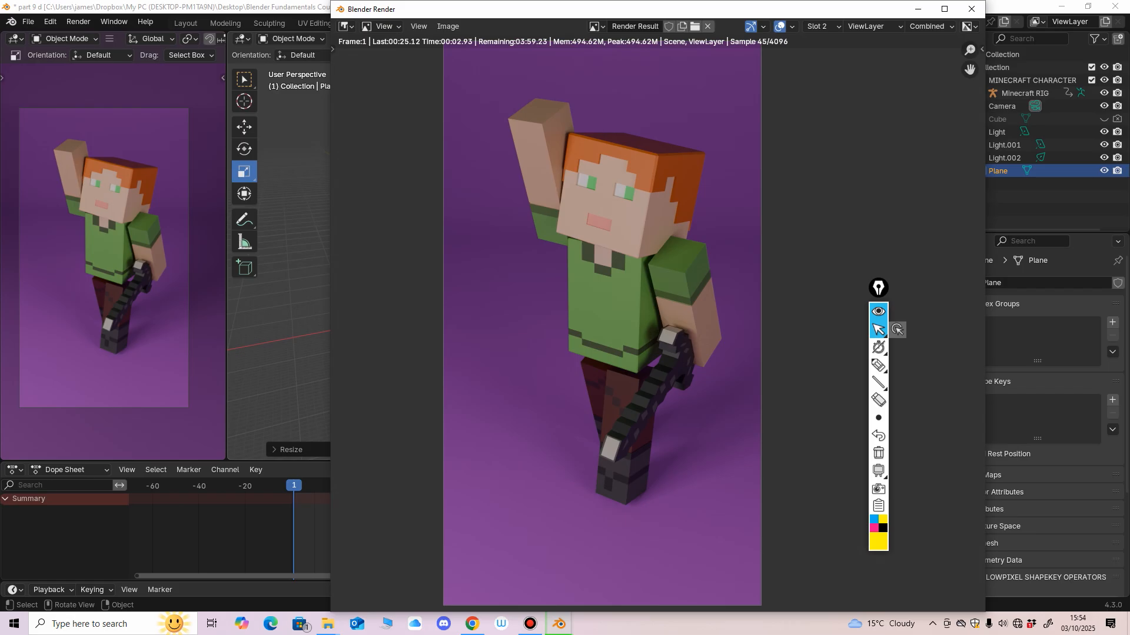
{"action": "left_click", "coordinate": [821, 26]}
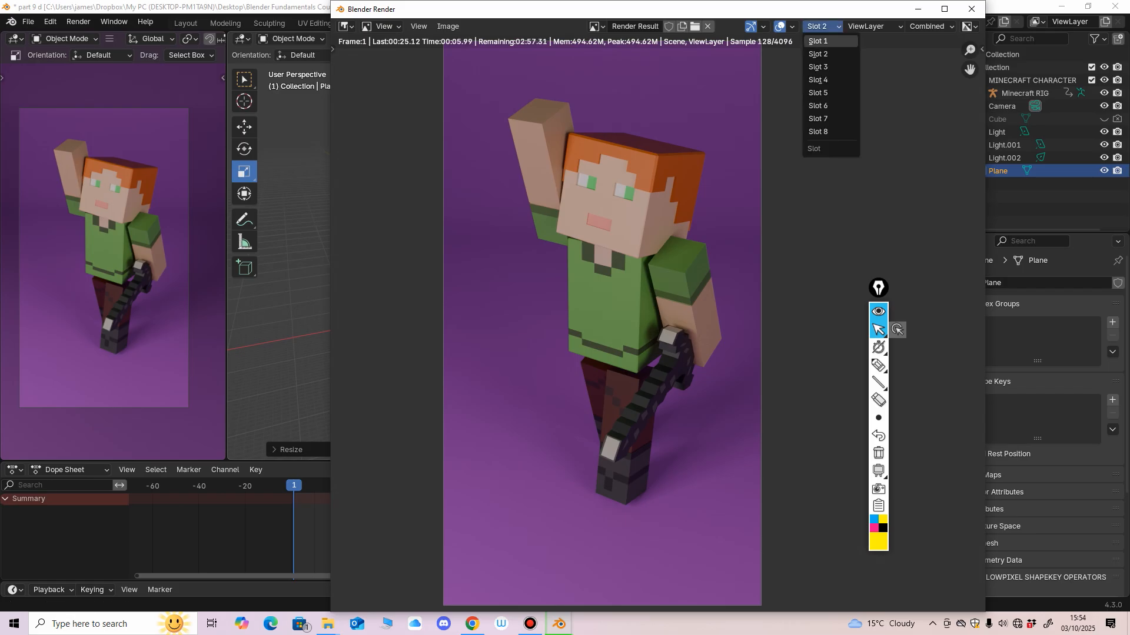
{"action": "left_click", "coordinate": [824, 41]}
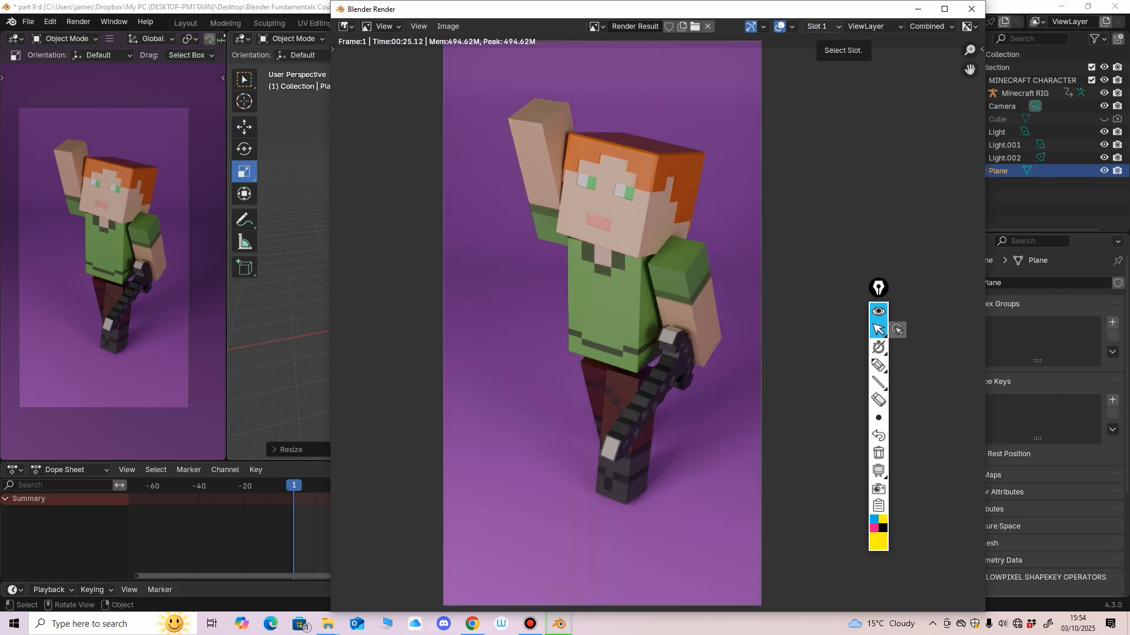
{"action": "left_click", "coordinate": [822, 26]}
{"action": "left_click", "coordinate": [824, 53]}
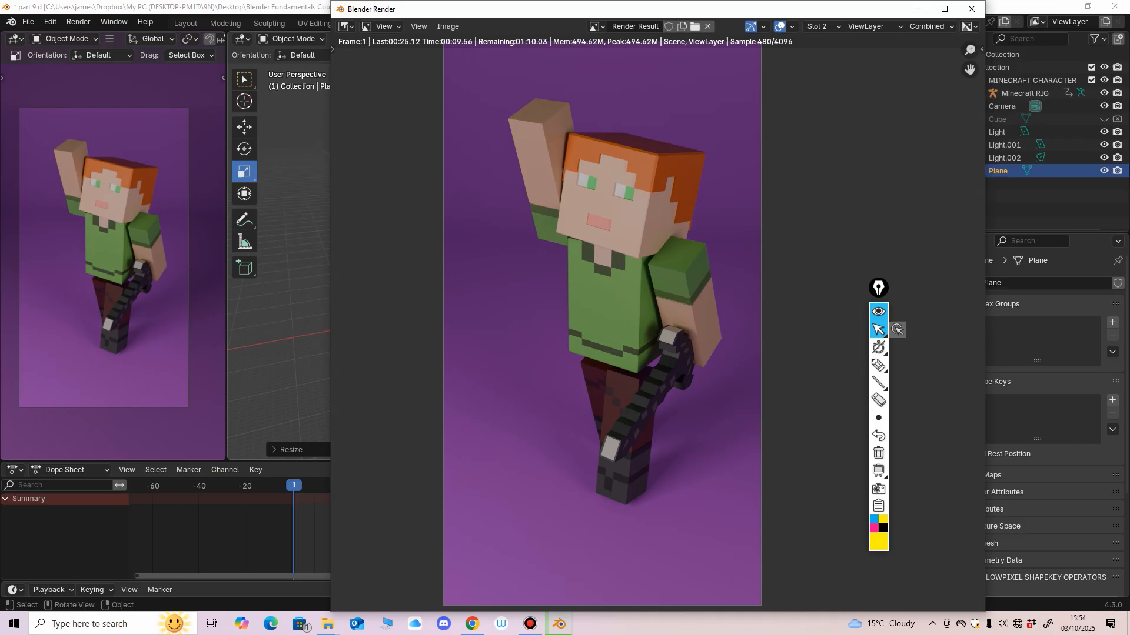
{"action": "left_click", "coordinate": [820, 26]}
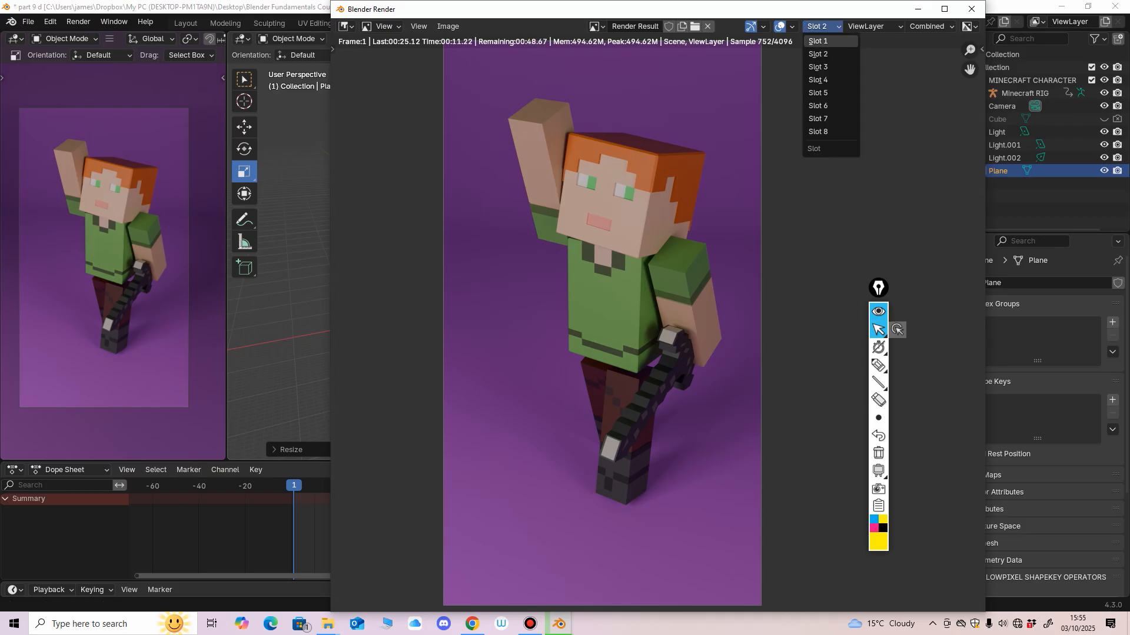
{"action": "left_click", "coordinate": [818, 41]}
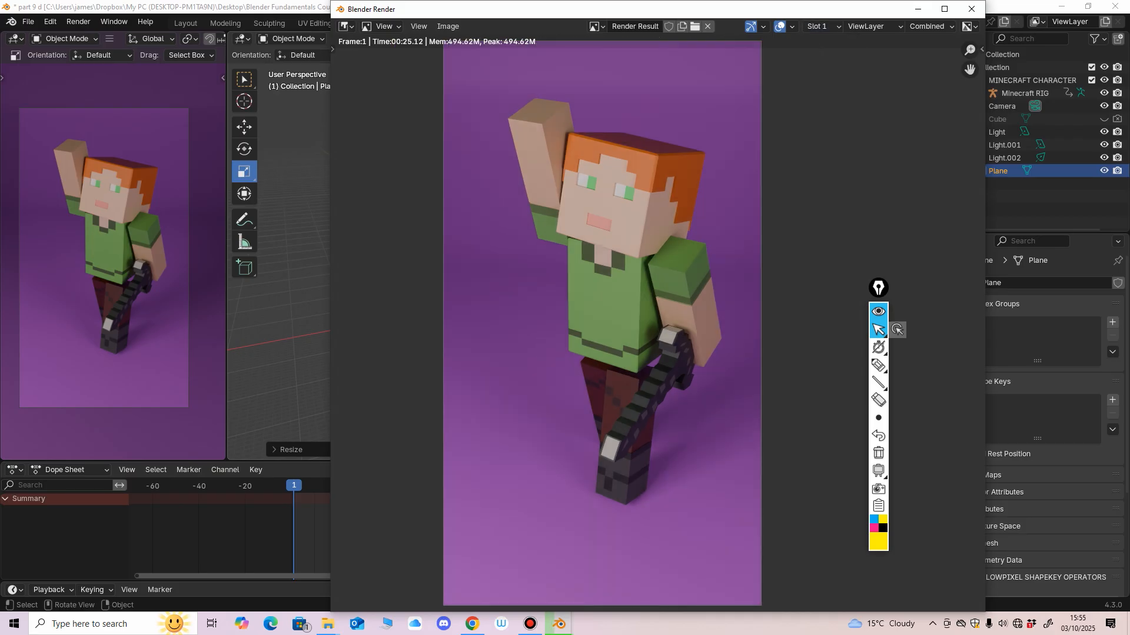
{"action": "left_click", "coordinate": [821, 26]}
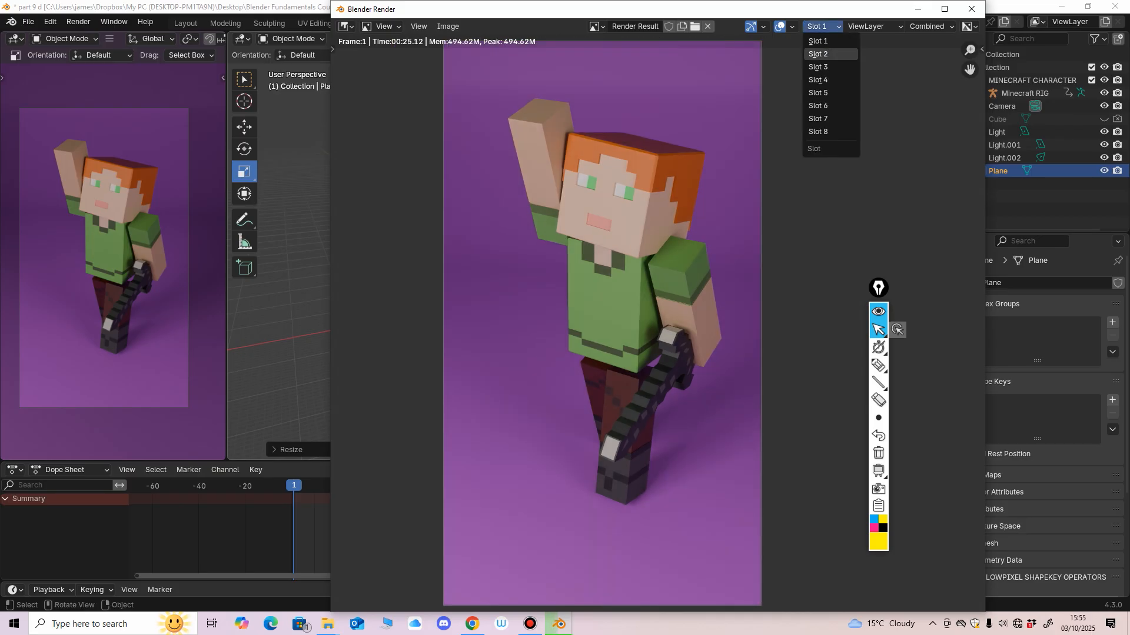
{"action": "left_click", "coordinate": [818, 54]}
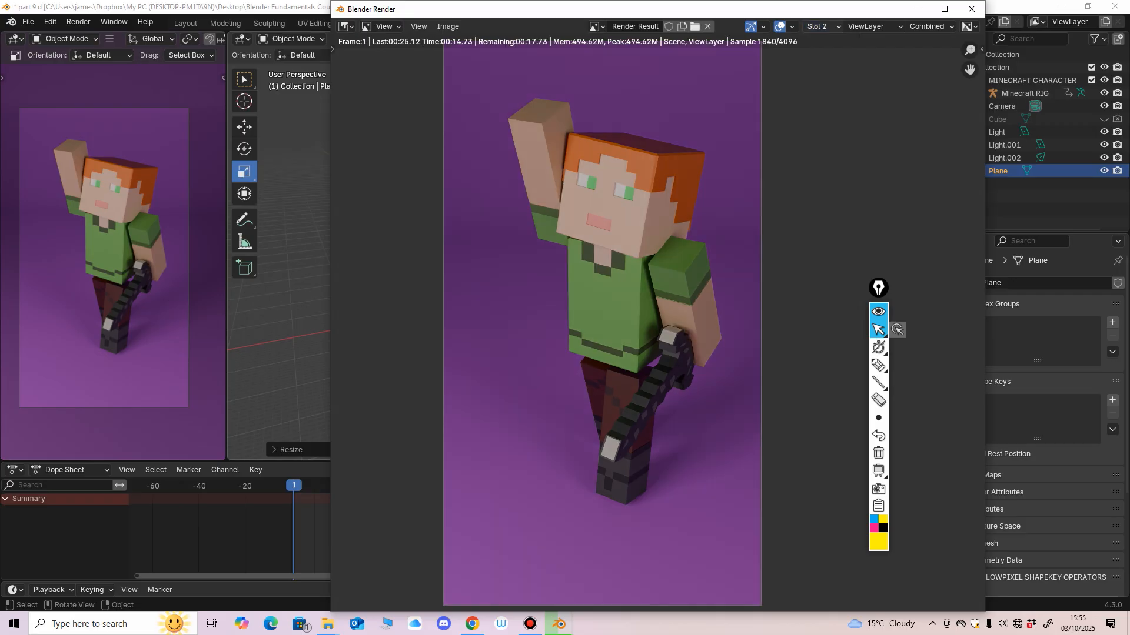
{"action": "left_click", "coordinate": [821, 26]}
{"action": "left_click", "coordinate": [817, 42]}
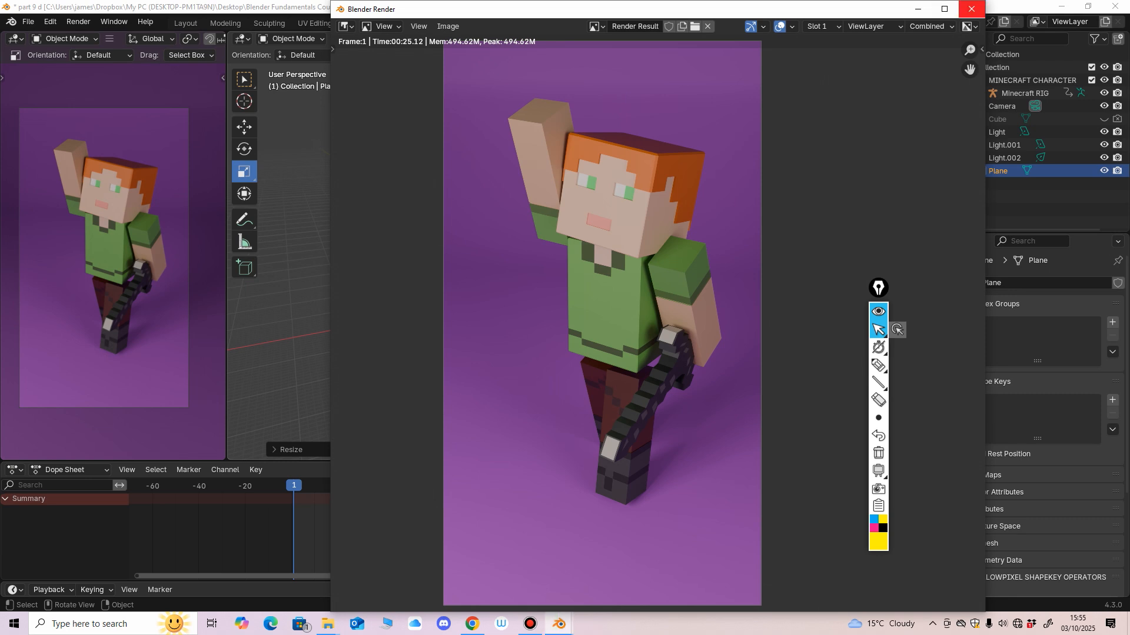
{"action": "scroll", "coordinate": [657, 323], "scroll_direction": "up", "scroll_amount": 1}
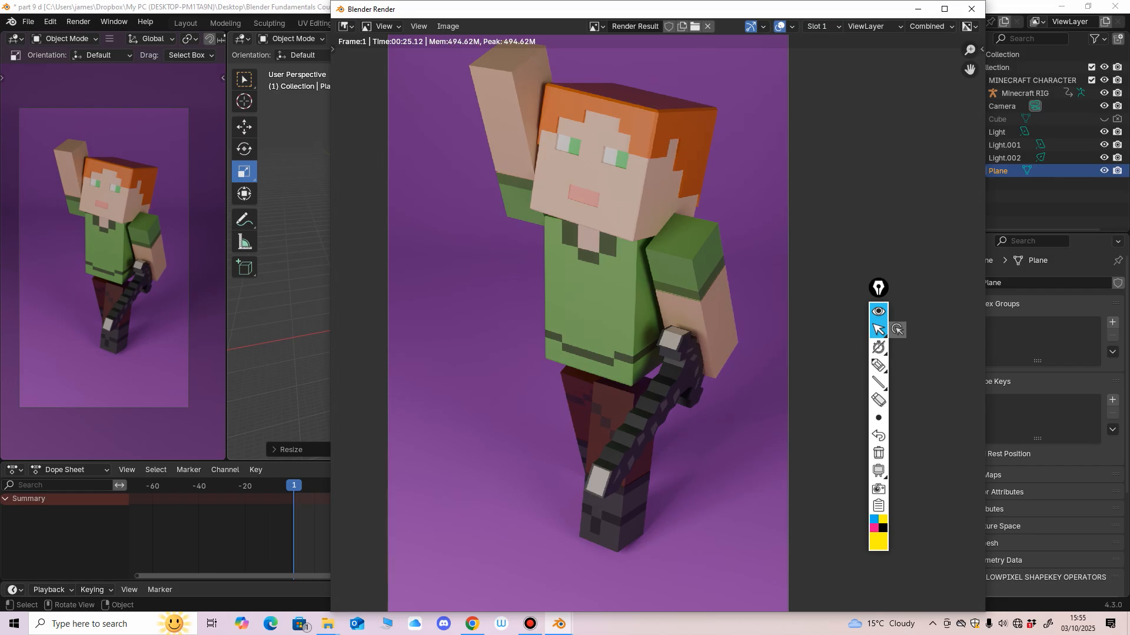
{"action": "left_click", "coordinate": [971, 9]}
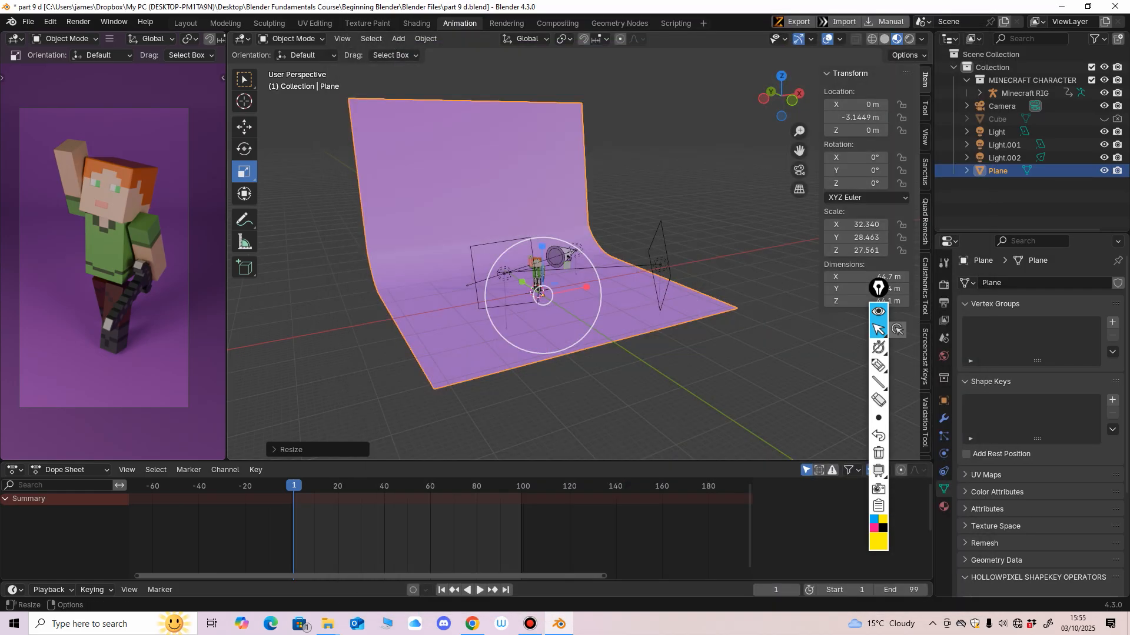
Select the blue spot light behind the character and set its power to 500 W.
{"action": "left_click", "coordinate": [244, 128]}
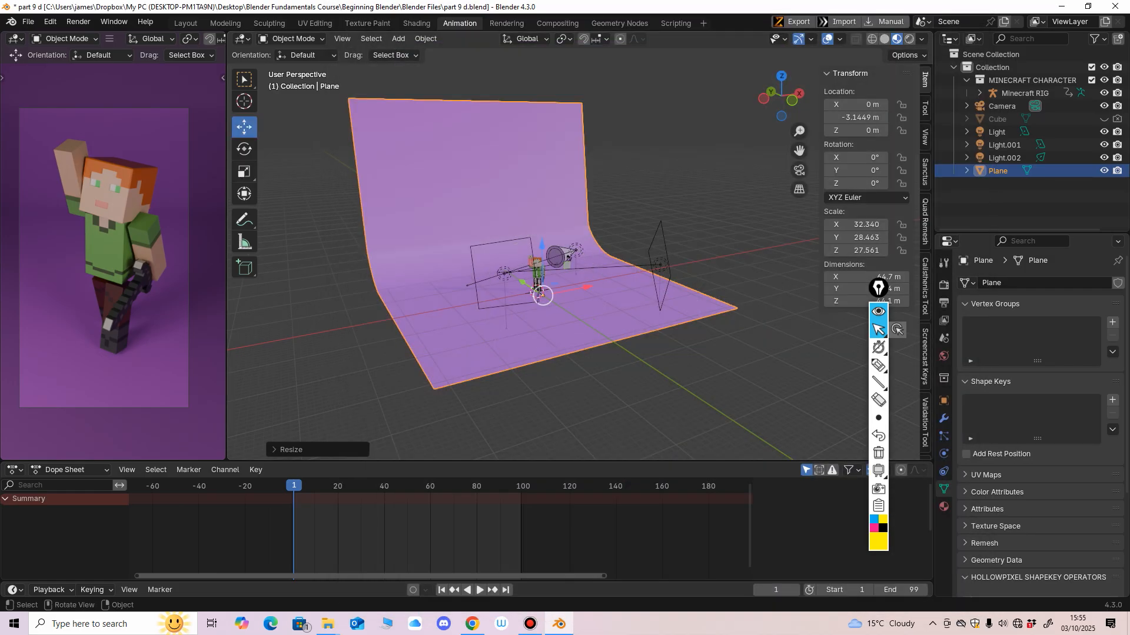
{"action": "left_click", "coordinate": [576, 250]}
{"action": "middle_click_drag", "start_coordinate": [575, 253], "coordinate": [541, 300]}
{"action": "key", "text": "KP_7"}
{"action": "left_click", "coordinate": [1064, 369]}
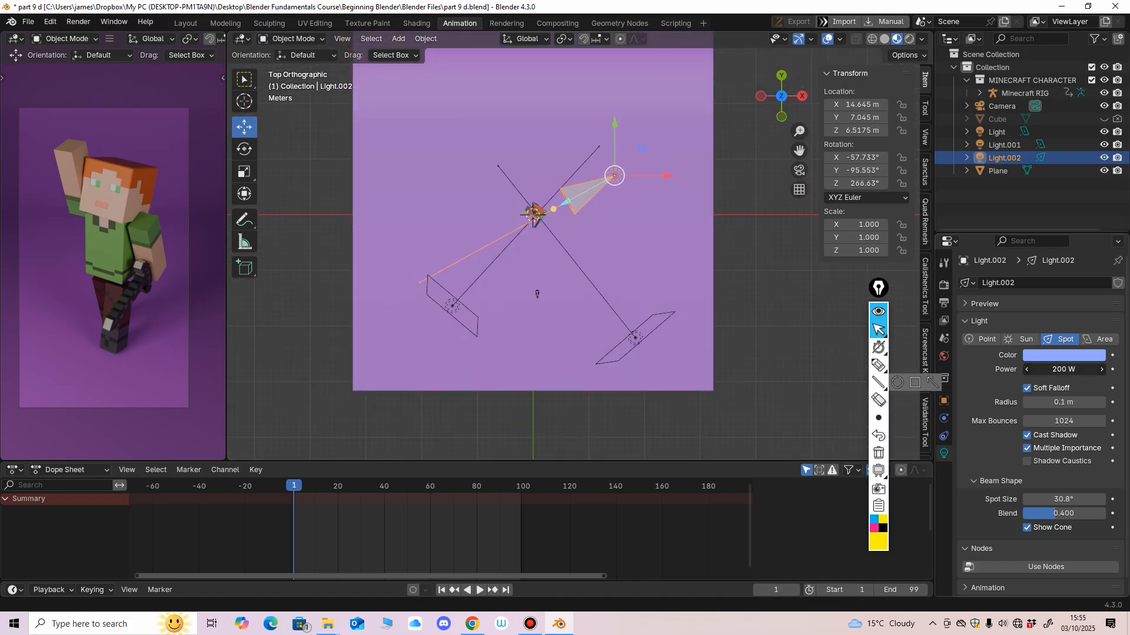
{"action": "key", "text": "Return"}
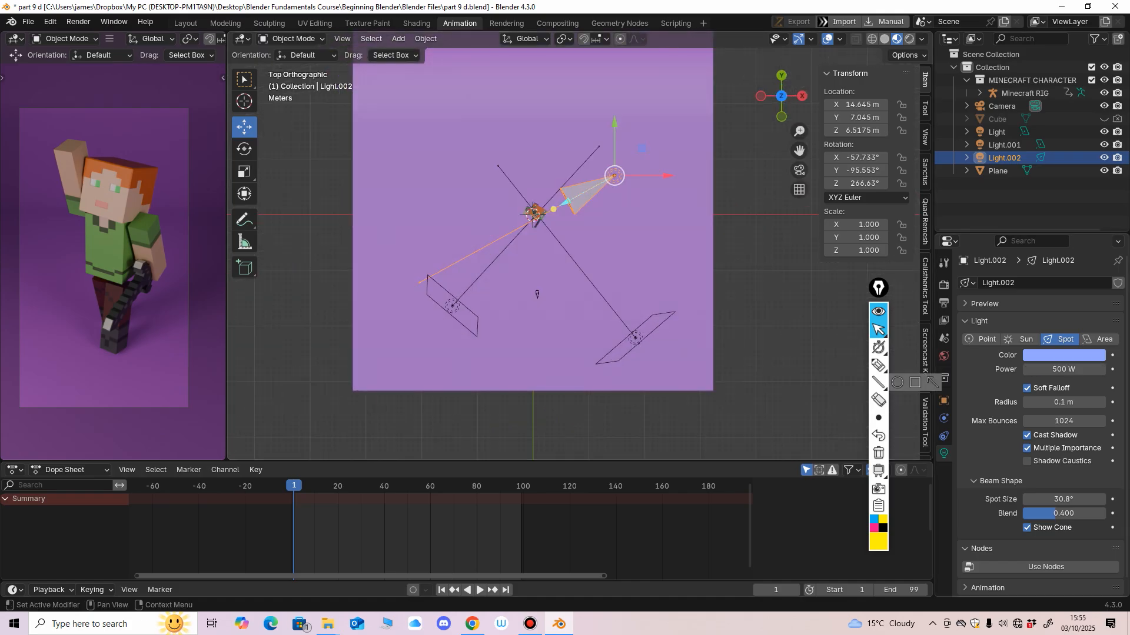
Select the Minecraft rig and rotate it about Z to about -26.5°.
{"action": "middle_click_drag", "start_coordinate": [676, 324], "coordinate": [676, 276], "text": "ctrl"}
{"action": "middle_click_drag", "start_coordinate": [511, 199], "coordinate": [496, 265], "text": "ctrl"}
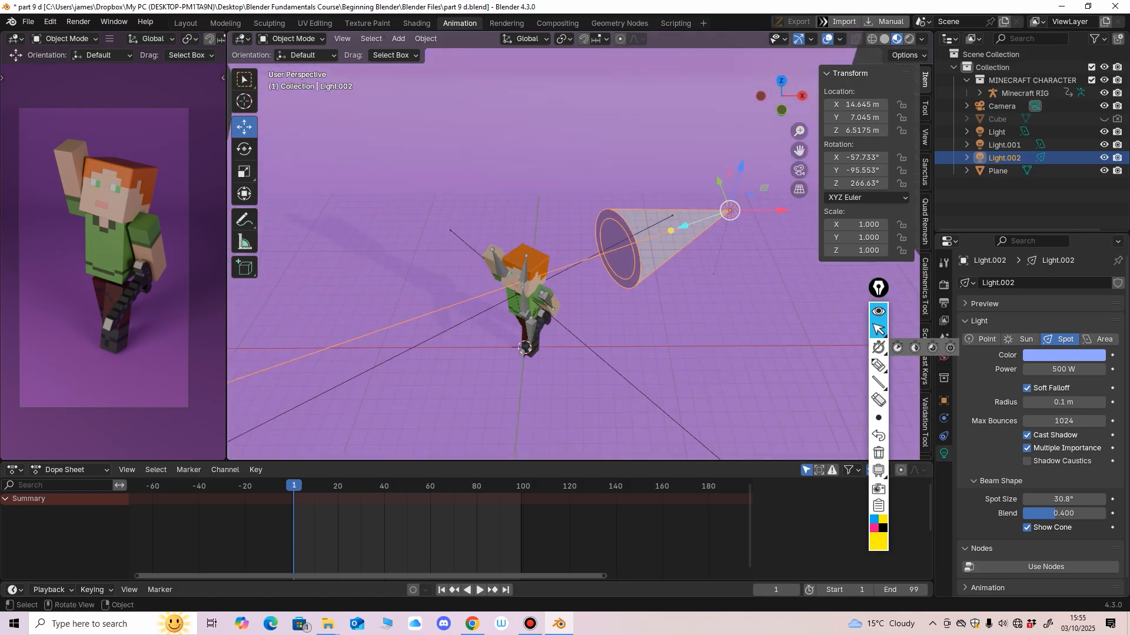
{"action": "left_click", "coordinate": [524, 276]}
{"action": "middle_click_drag", "start_coordinate": [577, 293], "coordinate": [581, 318]}
{"action": "left_click_drag", "start_coordinate": [581, 320], "coordinate": [583, 322]}
{"action": "middle_click_drag", "start_coordinate": [583, 322], "coordinate": [476, 418]}
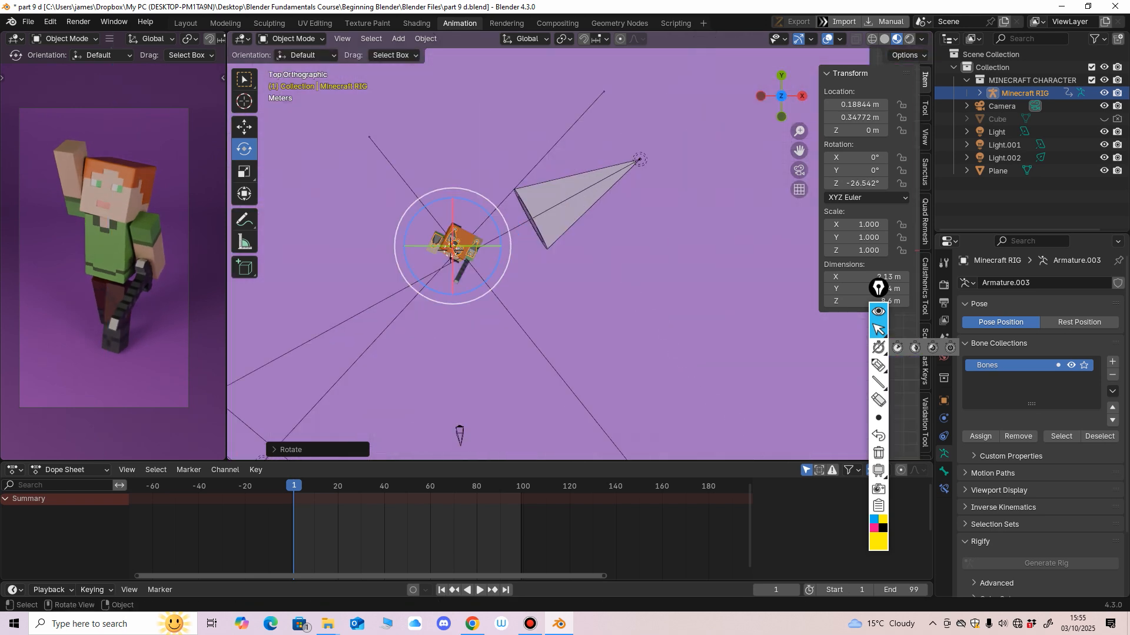
Select the spot light and move it along Y to about 6.41 m.
{"action": "left_click", "coordinate": [594, 203]}
{"action": "left_click", "coordinate": [244, 127]}
{"action": "left_click_drag", "start_coordinate": [640, 107], "coordinate": [640, 117]}
Rotate the spot light to re-aim its beam at the character, to about -85.7° in X, -95.7° in Y and 292.6° in Z.
{"action": "left_click", "coordinate": [244, 149]}
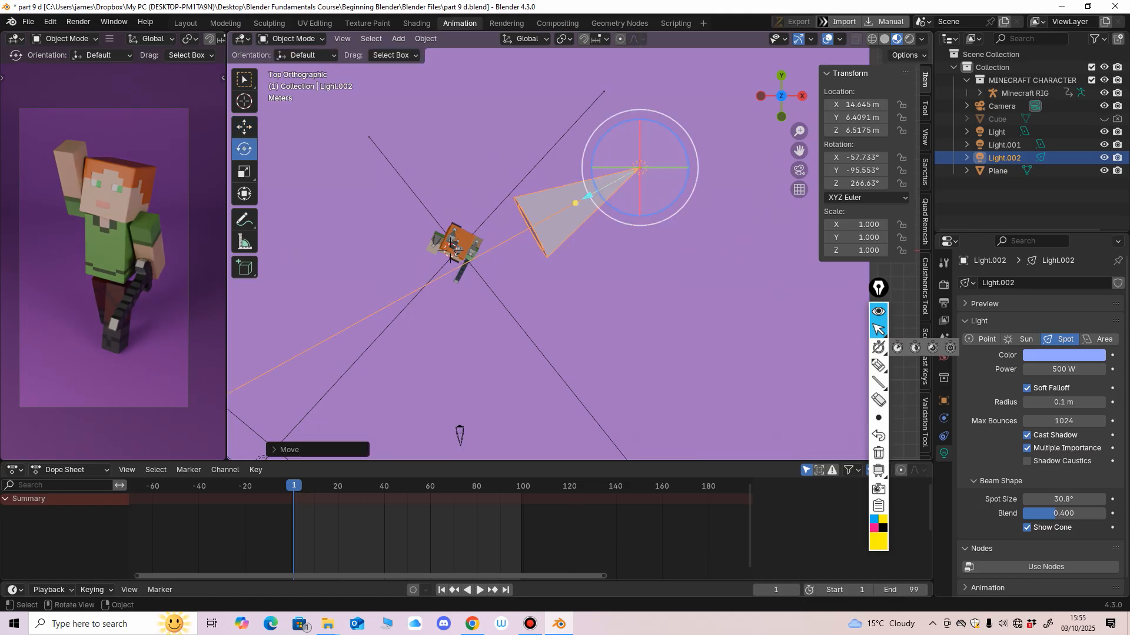
{"action": "left_click_drag", "start_coordinate": [600, 149], "coordinate": [600, 140]}
{"action": "key", "text": "ctrl+z"}
{"action": "middle_click_drag", "start_coordinate": [588, 248], "coordinate": [580, 129]}
{"action": "middle_click_drag", "start_coordinate": [590, 226], "coordinate": [591, 248]}
{"action": "left_click_drag", "start_coordinate": [591, 224], "coordinate": [588, 230]}
{"action": "scroll", "coordinate": [113, 247], "scroll_direction": "up", "scroll_amount": 3}
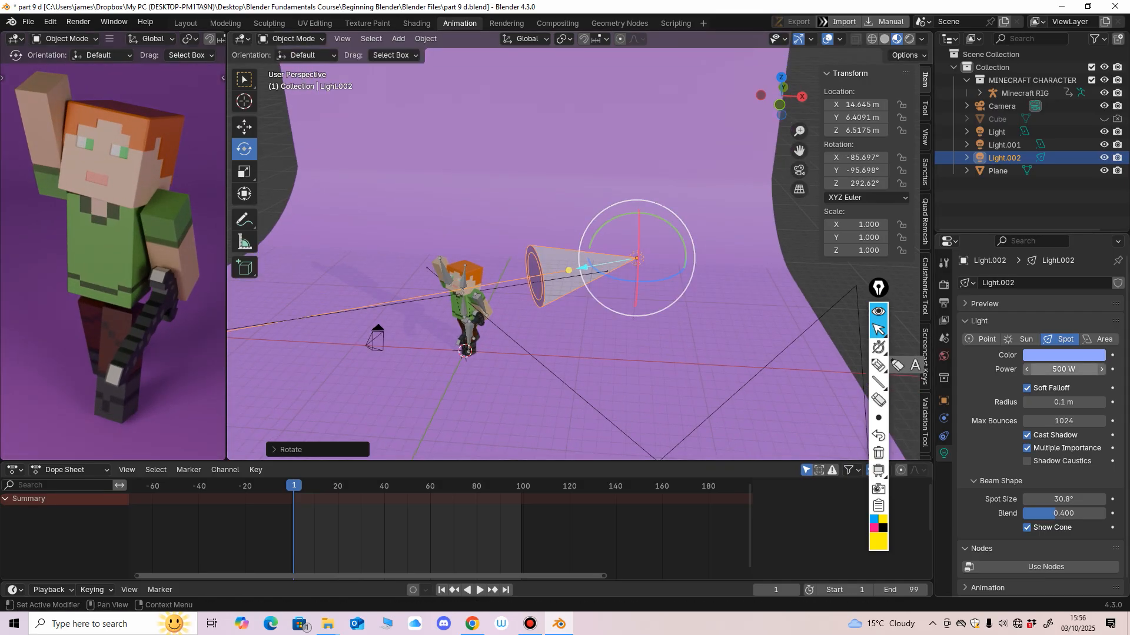
Try 1000 W for the spot light's power, then reduce it to 600 W.
{"action": "left_click", "coordinate": [1074, 370]}
{"action": "type", "text": "1000"}
{"action": "key", "text": "Return"}
{"action": "left_click", "coordinate": [1074, 369]}
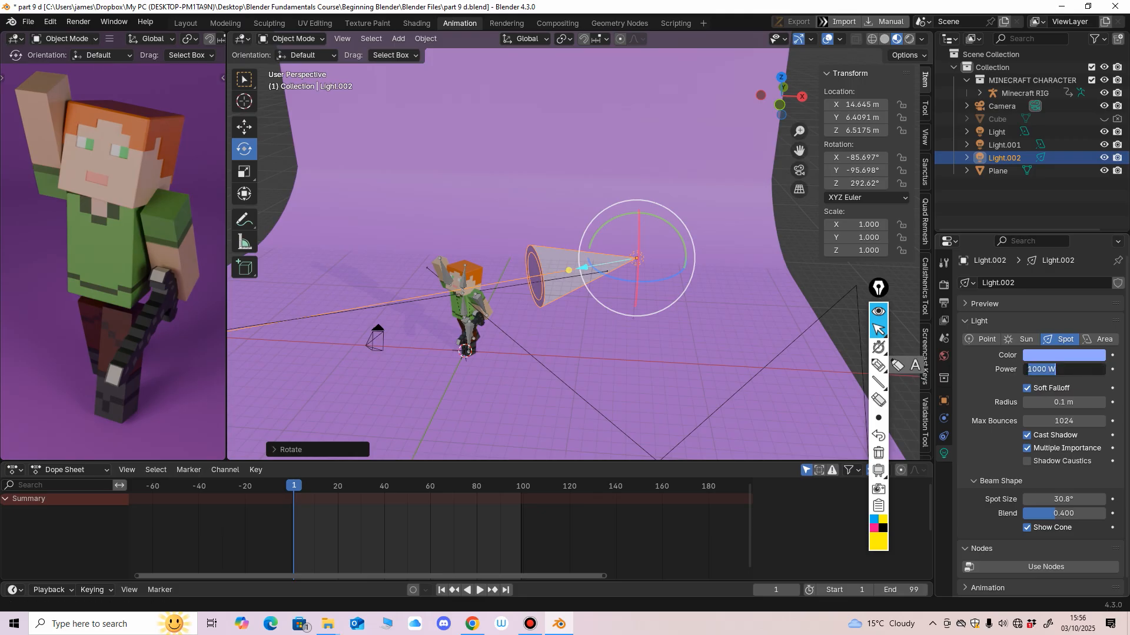
{"action": "type", "text": "600"}
{"action": "key", "text": "Return"}
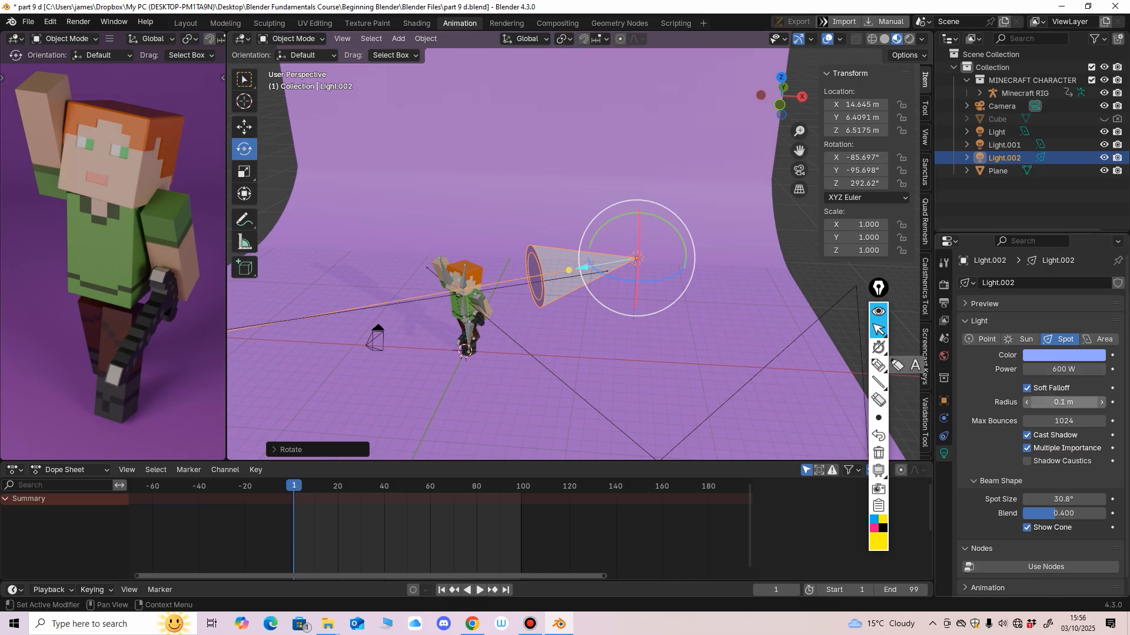
Set the spot light's radius to 1 m.
{"action": "mouse_move", "coordinate": [1059, 402]}
{"action": "left_mouse_down"}
{"action": "mouse_move", "coordinate": [1097, 402]}
{"action": "mouse_move", "coordinate": [1065, 402]}
{"action": "left_mouse_up"}
{"action": "left_click", "coordinate": [1061, 402]}
{"action": "type", "text": "1"}
{"action": "key", "text": "Return"}
{"action": "left_click", "coordinate": [1062, 402]}
{"action": "type", "text": "1"}
{"action": "key", "text": "Return"}
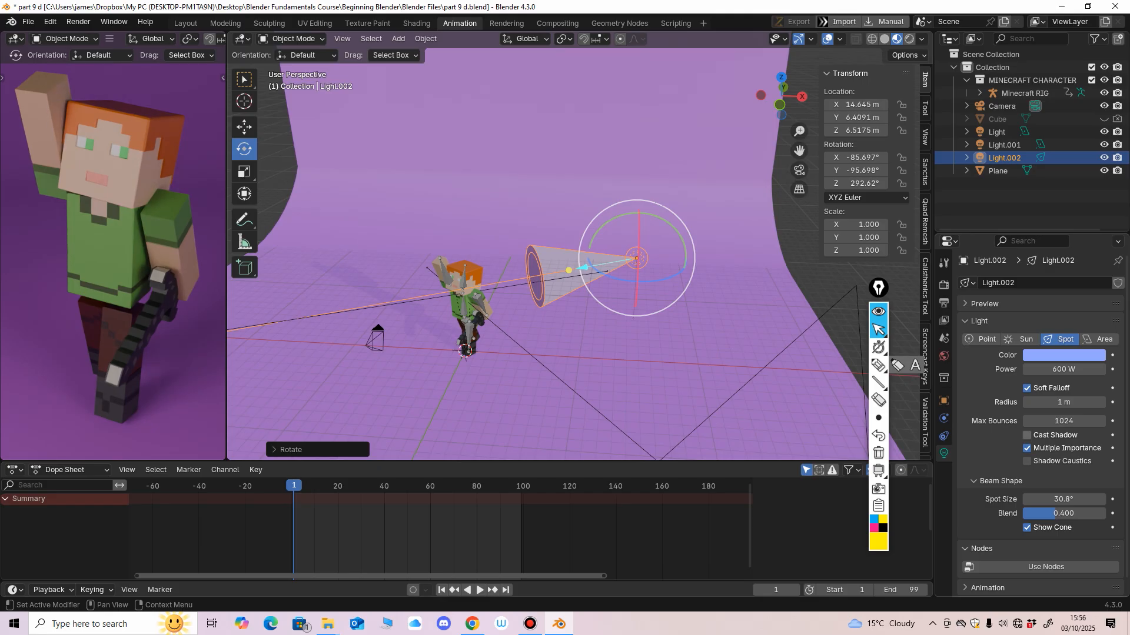
{"action": "middle_click_drag", "start_coordinate": [588, 330], "coordinate": [594, 330]}
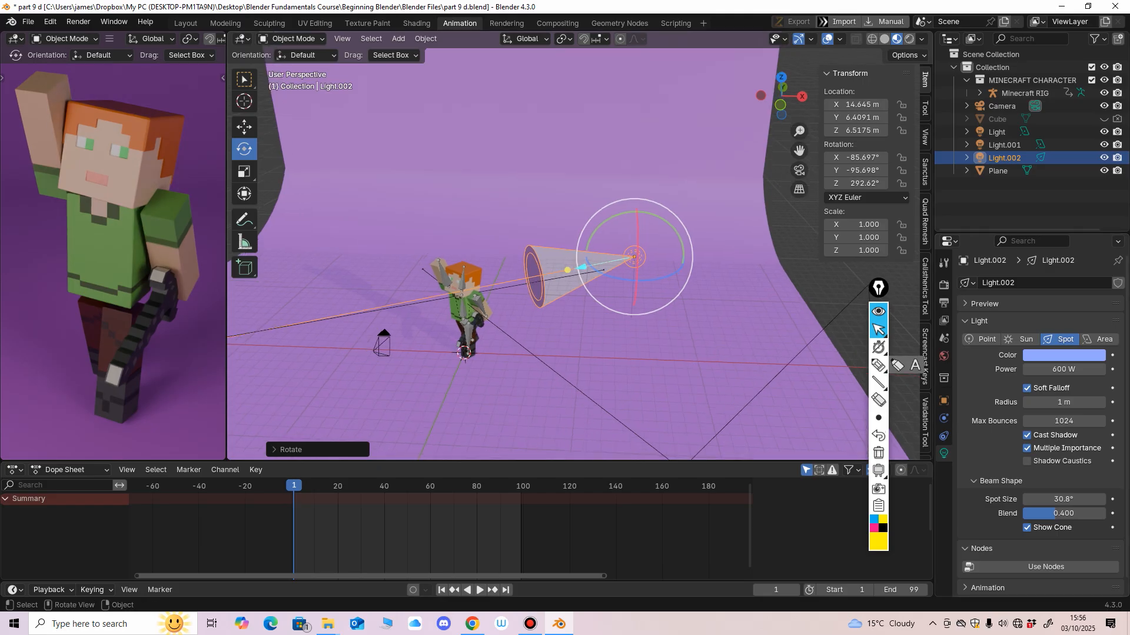
Switch to the Rendering workspace, choose render slot 3 and render the scene into it.
{"action": "left_click", "coordinate": [506, 23]}
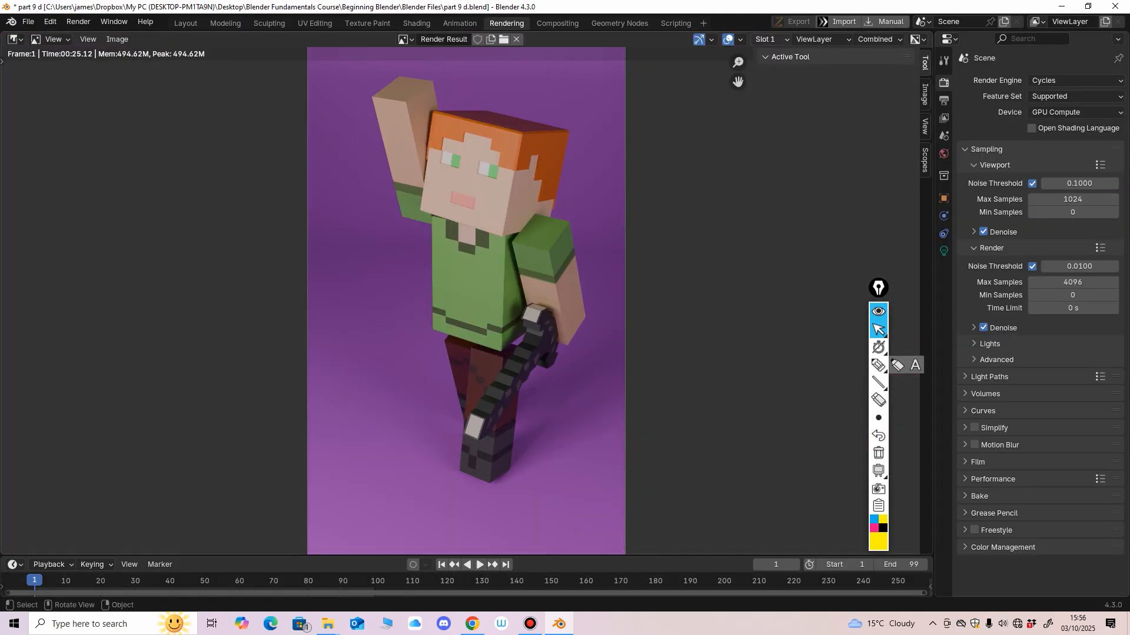
{"action": "left_click", "coordinate": [771, 39]}
{"action": "left_click", "coordinate": [771, 80]}
{"action": "key", "text": "F12"}
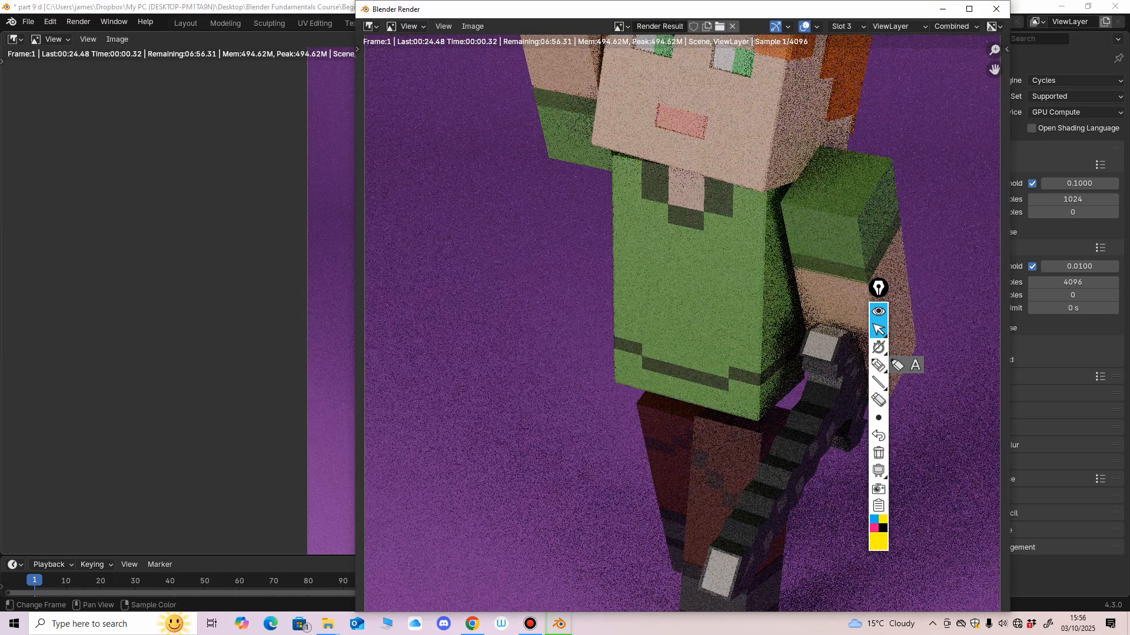
{"action": "scroll", "coordinate": [682, 323], "scroll_direction": "down", "scroll_amount": 4}
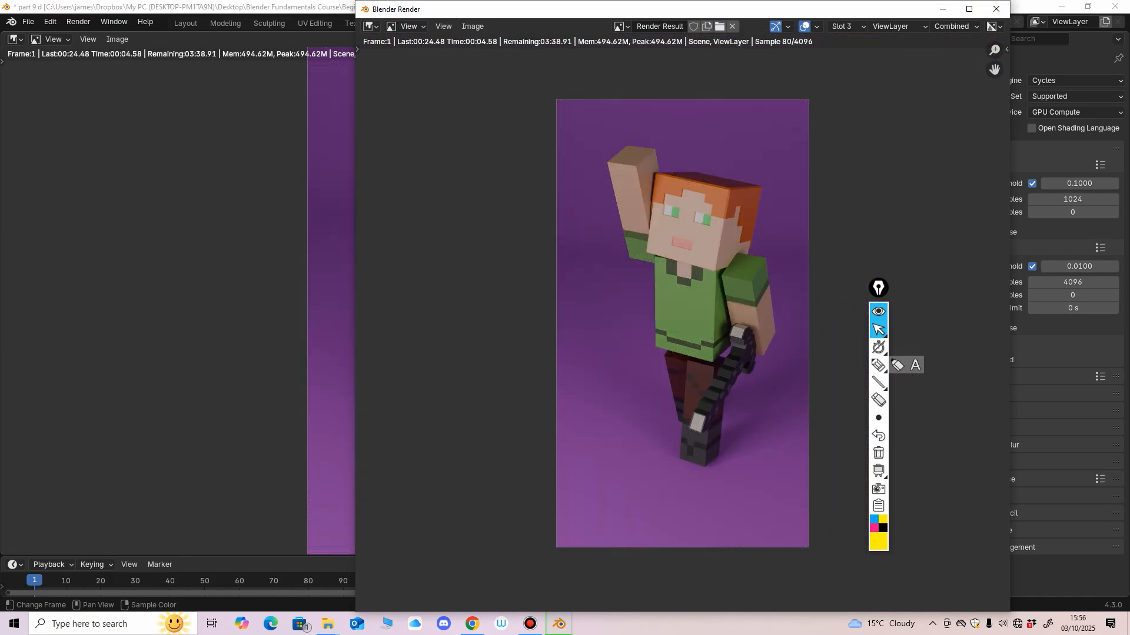
{"action": "scroll", "coordinate": [682, 323], "scroll_direction": "up", "scroll_amount": 1}
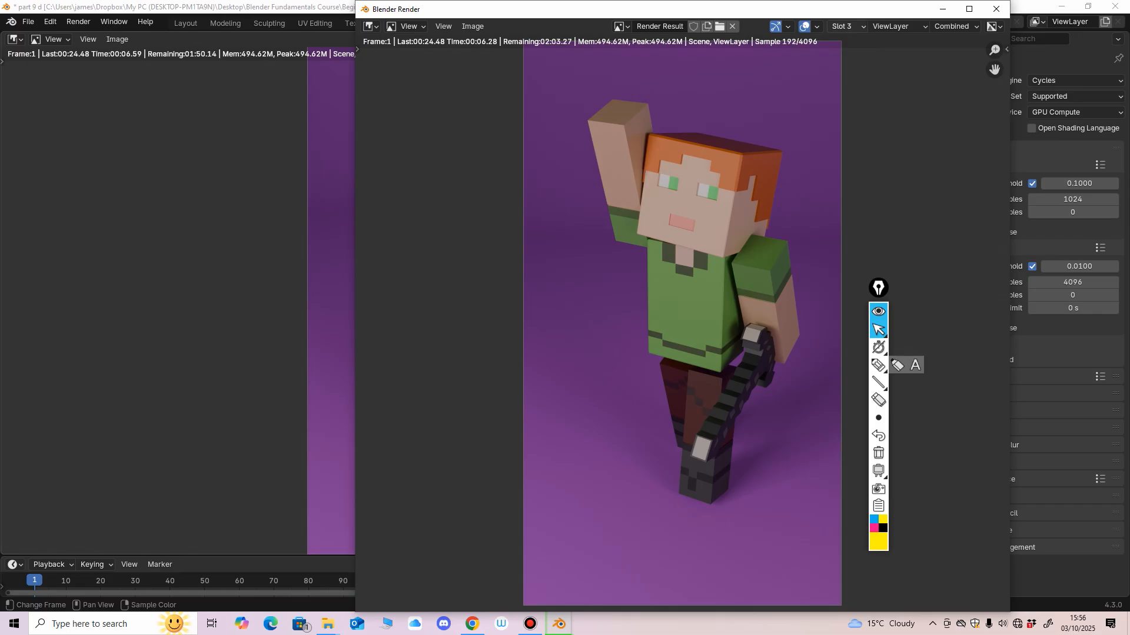
Compare the renders in slots 2 and 3, then close the render window.
{"action": "left_click", "coordinate": [846, 26]}
{"action": "left_click", "coordinate": [843, 54]}
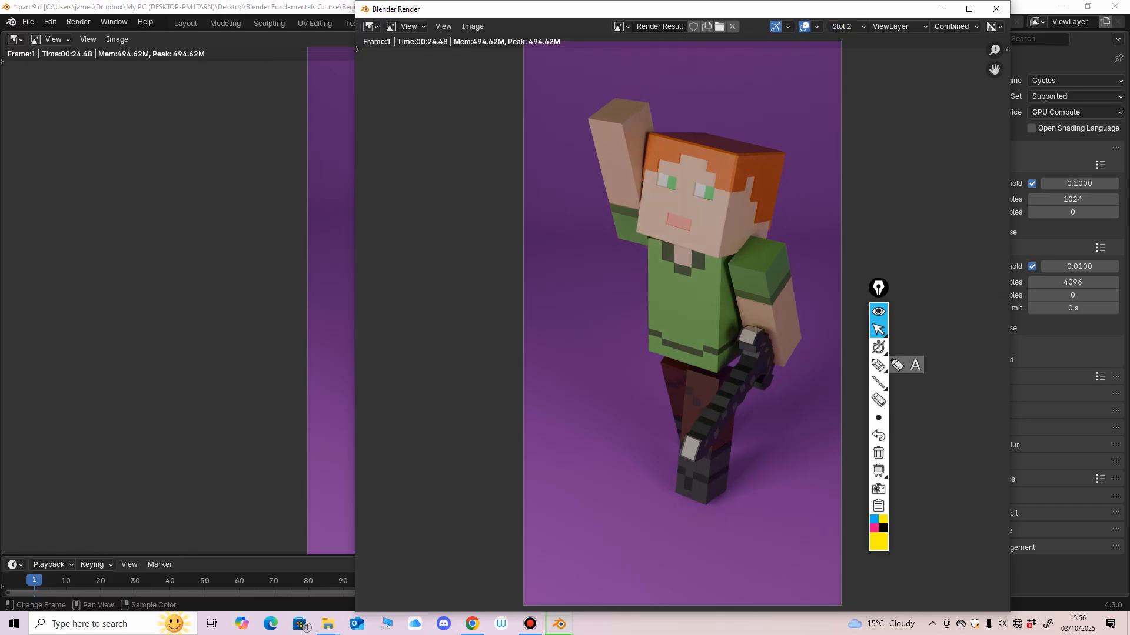
{"action": "left_click", "coordinate": [846, 26]}
{"action": "left_click", "coordinate": [843, 66]}
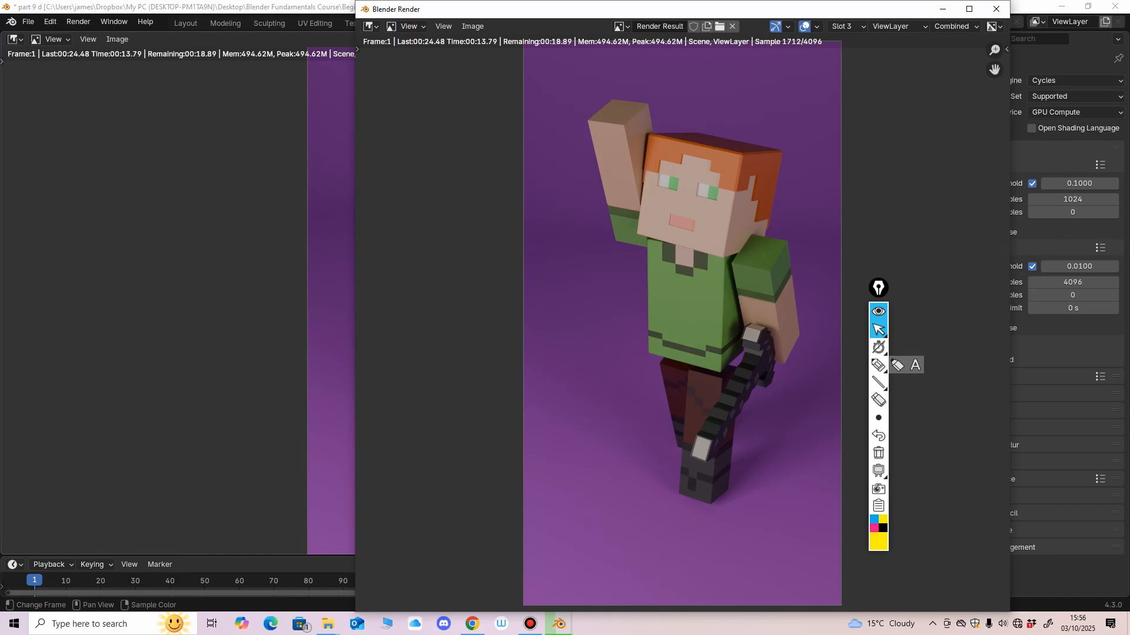
{"action": "left_click", "coordinate": [995, 9]}
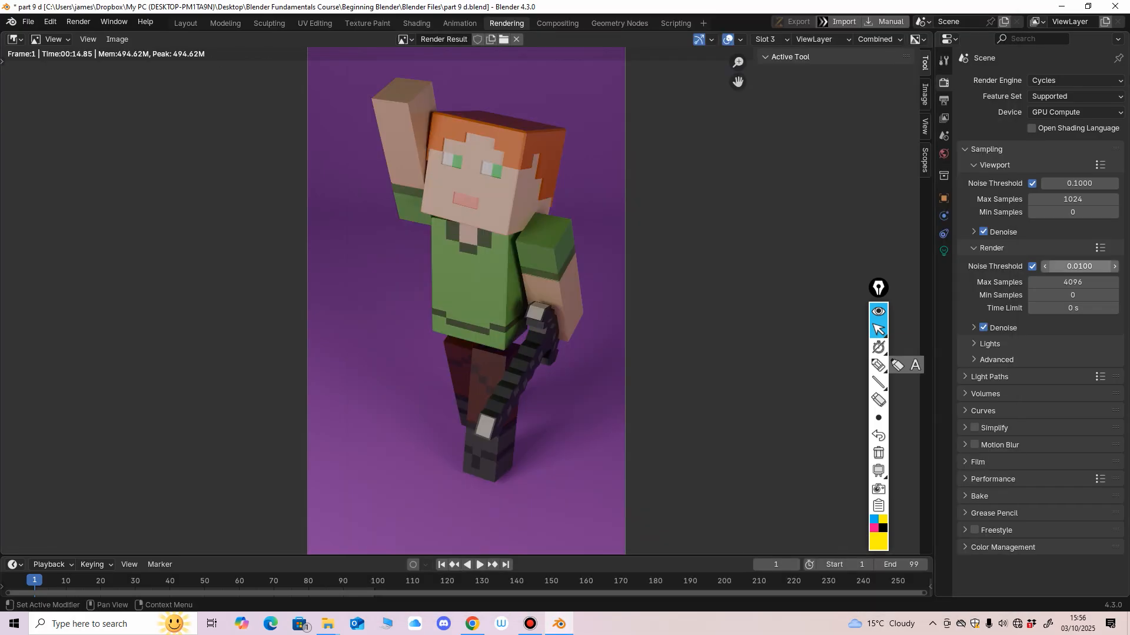
Return to the Animation workspace and move the spot light closer to the character, to about X 9.16 m and Y 4.17 m.
{"action": "left_click", "coordinate": [459, 23]}
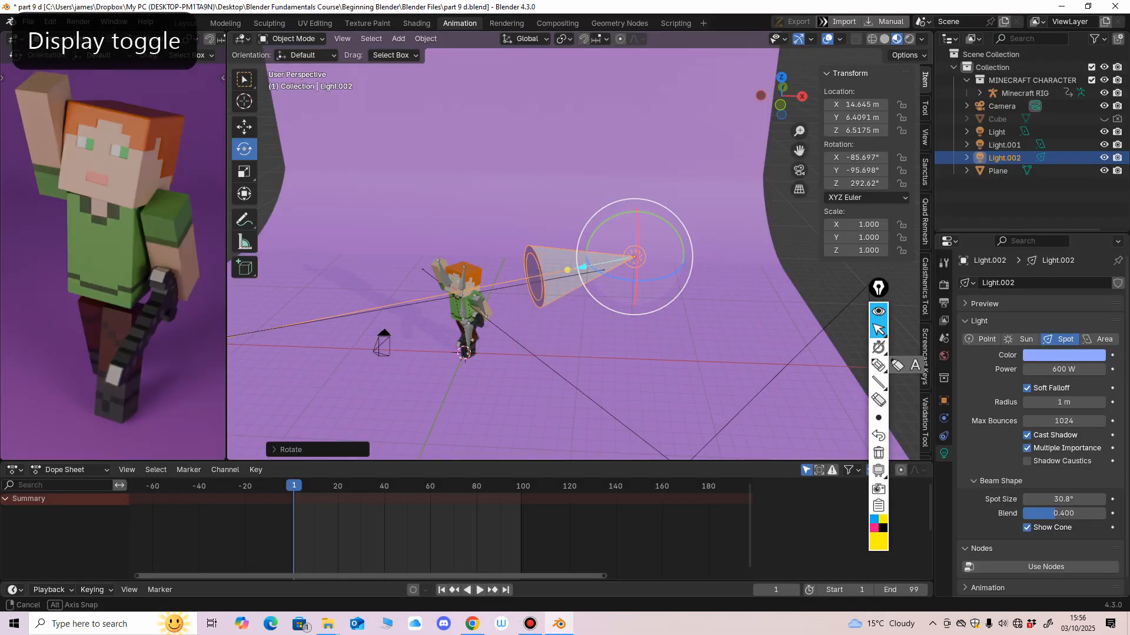
{"action": "middle_click_drag", "start_coordinate": [580, 194], "coordinate": [582, 271]}
{"action": "key", "text": "KP_7"}
{"action": "scroll", "coordinate": [611, 112], "scroll_direction": "down", "scroll_amount": 3}
{"action": "scroll", "coordinate": [596, 135], "scroll_direction": "up", "scroll_amount": 2}
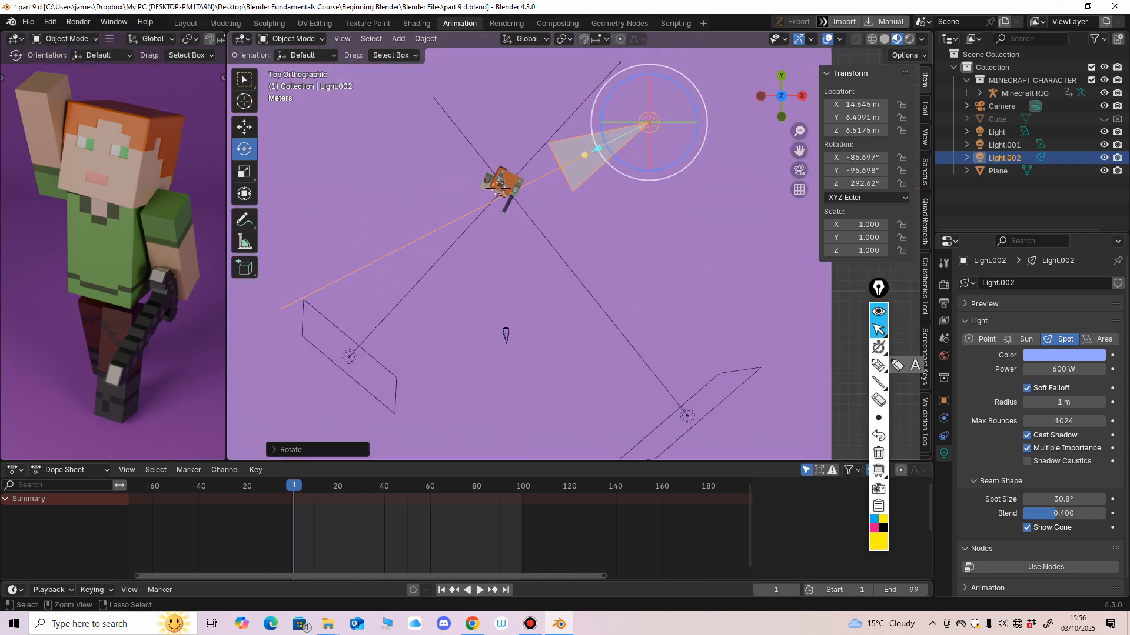
{"action": "middle_click_drag", "start_coordinate": [498, 187], "coordinate": [517, 130]}
{"action": "left_click", "coordinate": [244, 127]}
{"action": "key", "text": "KP_7"}
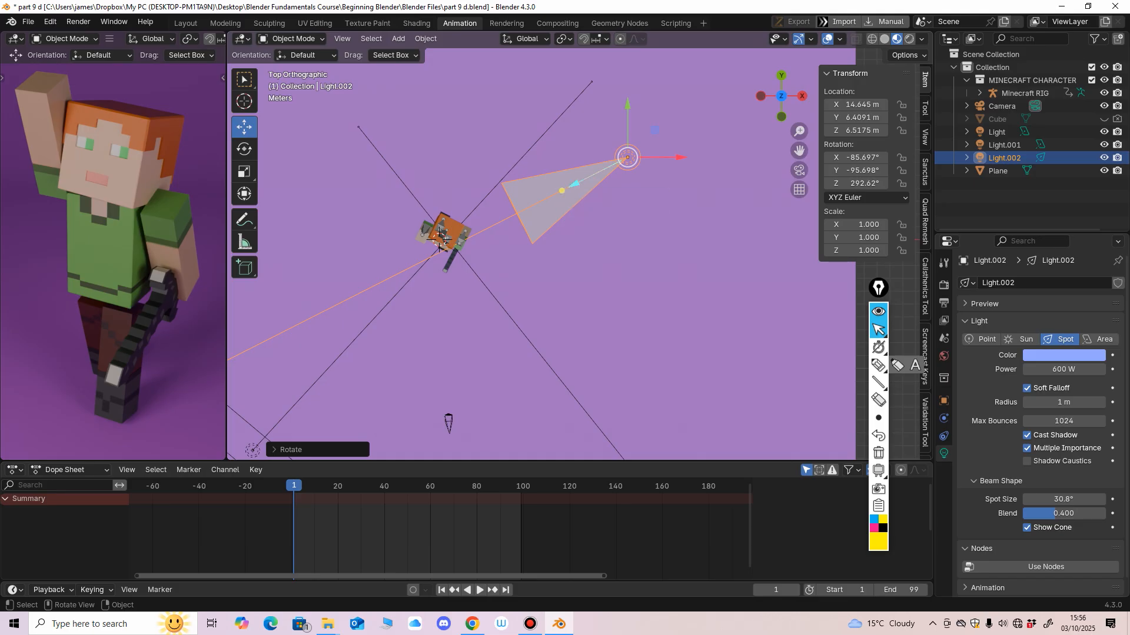
{"action": "left_click_drag", "start_coordinate": [679, 157], "coordinate": [644, 158]}
{"action": "left_click_drag", "start_coordinate": [592, 106], "coordinate": [592, 126]}
{"action": "left_click_drag", "start_coordinate": [646, 177], "coordinate": [610, 177]}
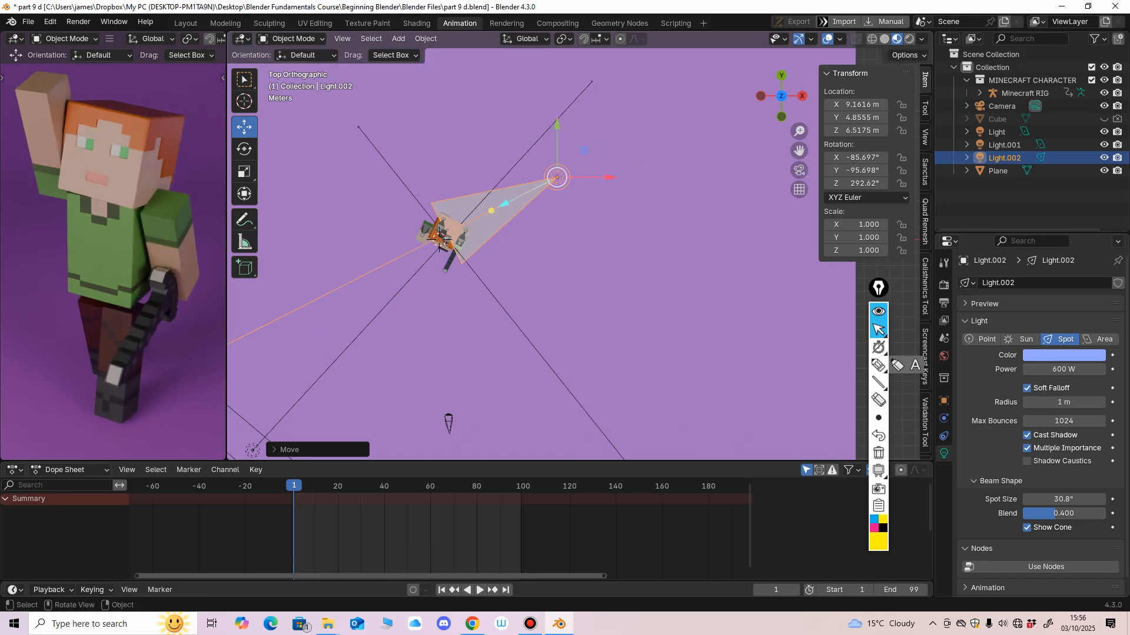
{"action": "left_click_drag", "start_coordinate": [556, 124], "coordinate": [557, 133]}
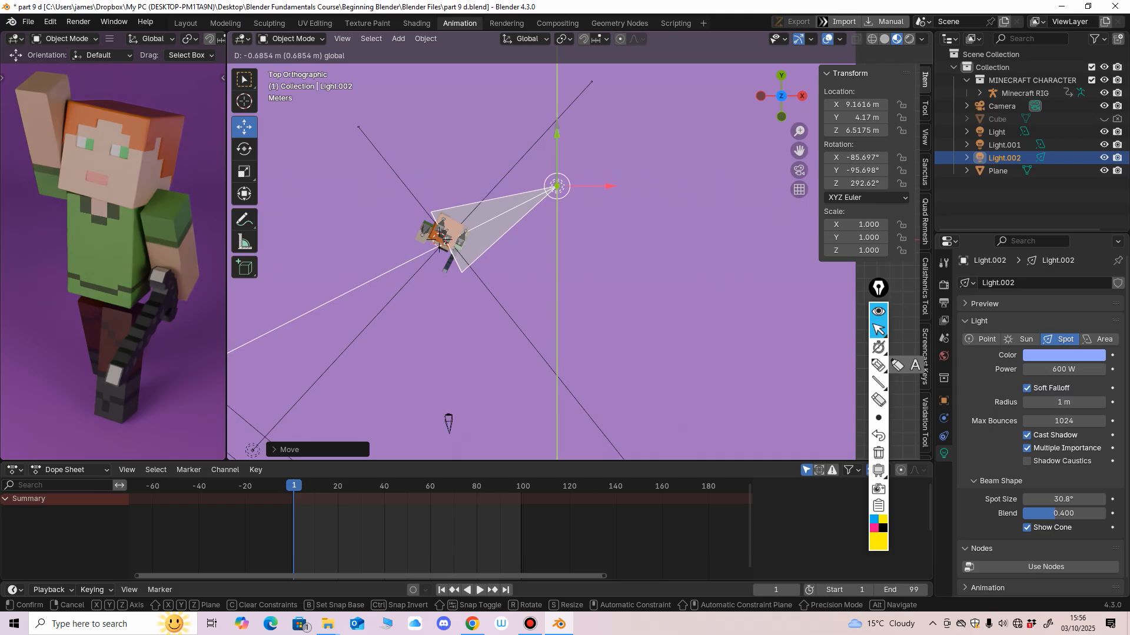
Switch the transform orientation to Local and slide the spot light along its beam axis to about X 9.55 m, Y 4.37 m.
{"action": "middle_click_drag", "start_coordinate": [556, 134], "coordinate": [511, 50]}
{"action": "left_click", "coordinate": [526, 38]}
{"action": "left_click", "coordinate": [506, 93]}
{"action": "left_click_drag", "start_coordinate": [631, 220], "coordinate": [635, 218]}
{"action": "middle_click_drag", "start_coordinate": [635, 219], "coordinate": [633, 257]}
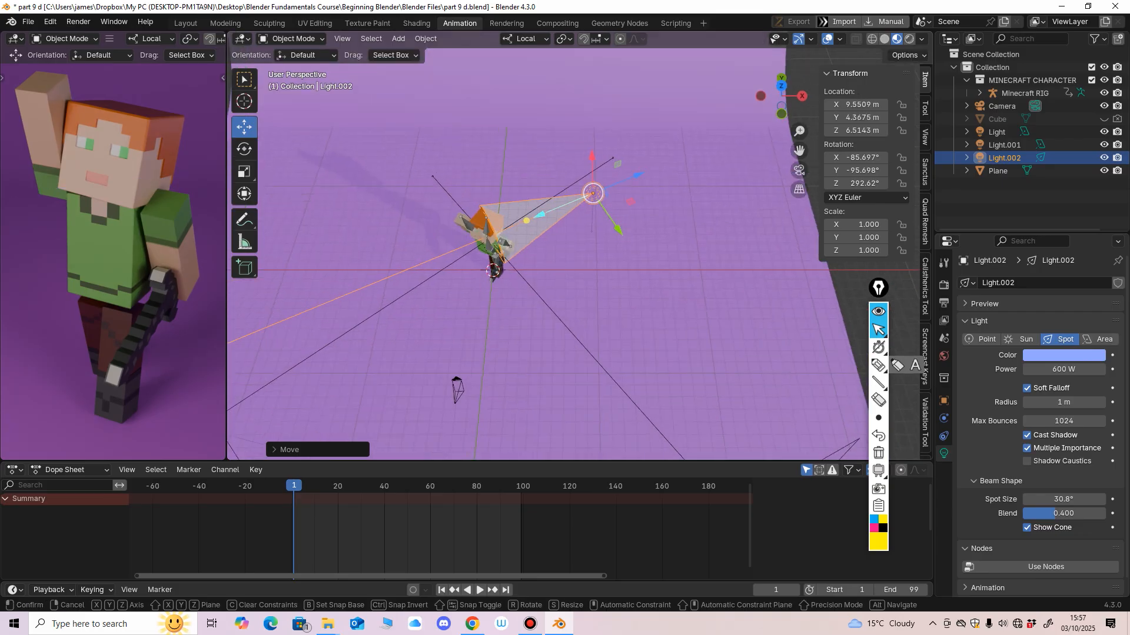
Shift the spot light sideways and along its beam axis to about X 9.63 m, Y 3.47 m, Z 6.60 m.
{"action": "left_click_drag", "start_coordinate": [620, 230], "coordinate": [623, 237]}
{"action": "middle_click_drag", "start_coordinate": [624, 237], "coordinate": [594, 165]}
{"action": "middle_click_drag", "start_coordinate": [620, 269], "coordinate": [611, 321]}
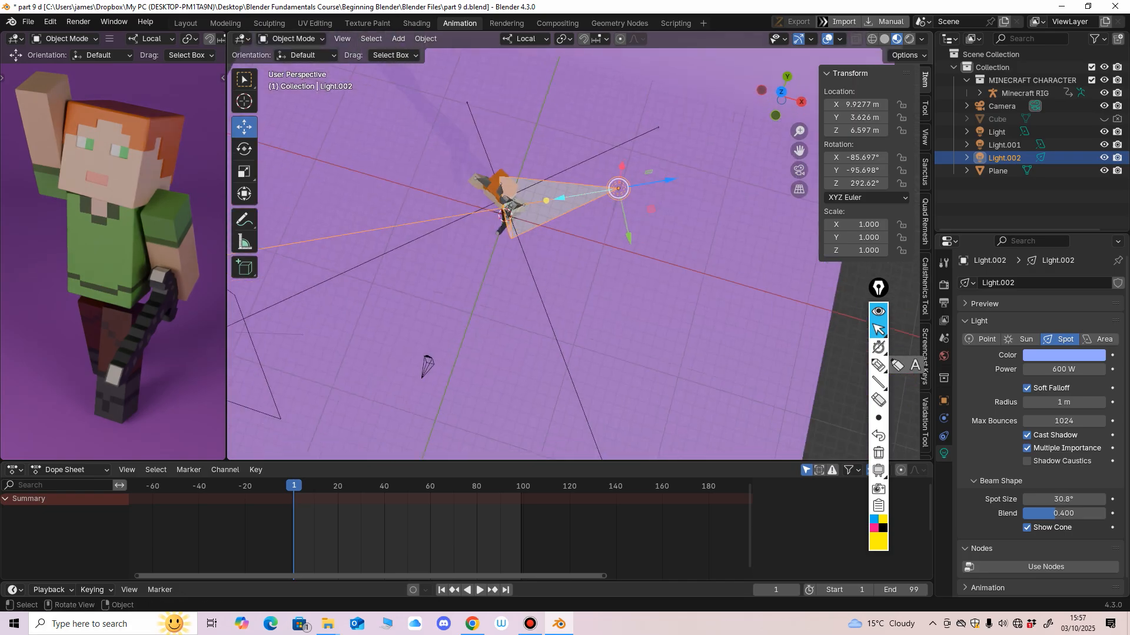
{"action": "mouse_move", "coordinate": [670, 180]}
{"action": "left_mouse_down"}
{"action": "mouse_move", "coordinate": [679, 178]}
{"action": "mouse_move", "coordinate": [643, 184]}
{"action": "mouse_move", "coordinate": [664, 181]}
{"action": "left_mouse_up"}
{"action": "middle_click_drag", "start_coordinate": [664, 181], "coordinate": [686, 219]}
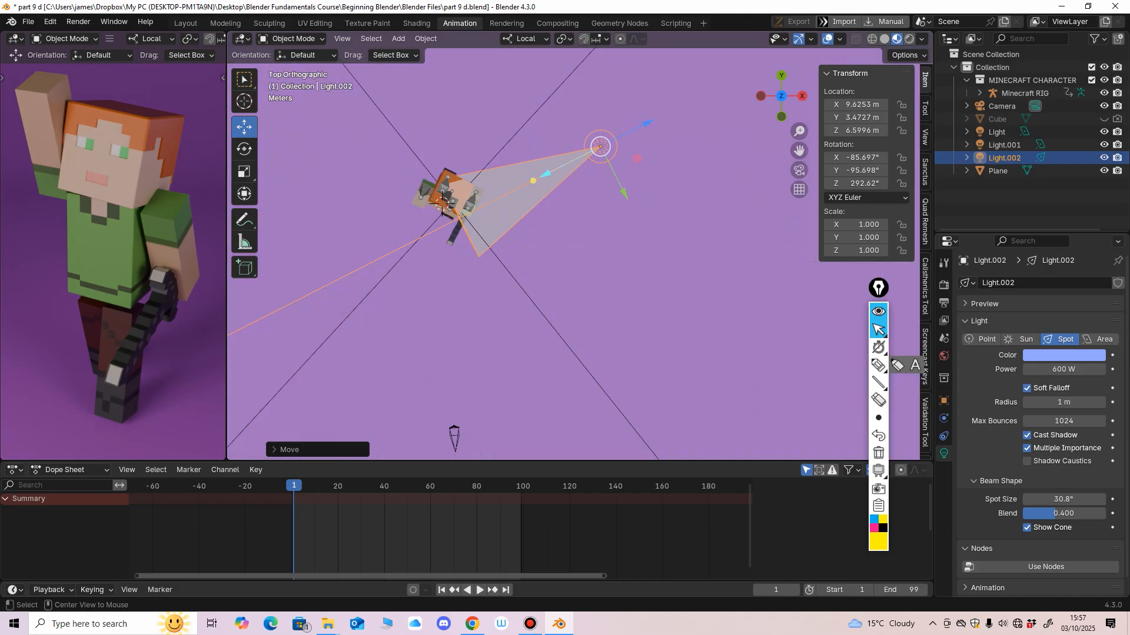
Rotate the spot light to about -86.04° in X and move it closer to the character, to about X 9.14 m, Y 3.23 m.
{"action": "left_click", "coordinate": [244, 149]}
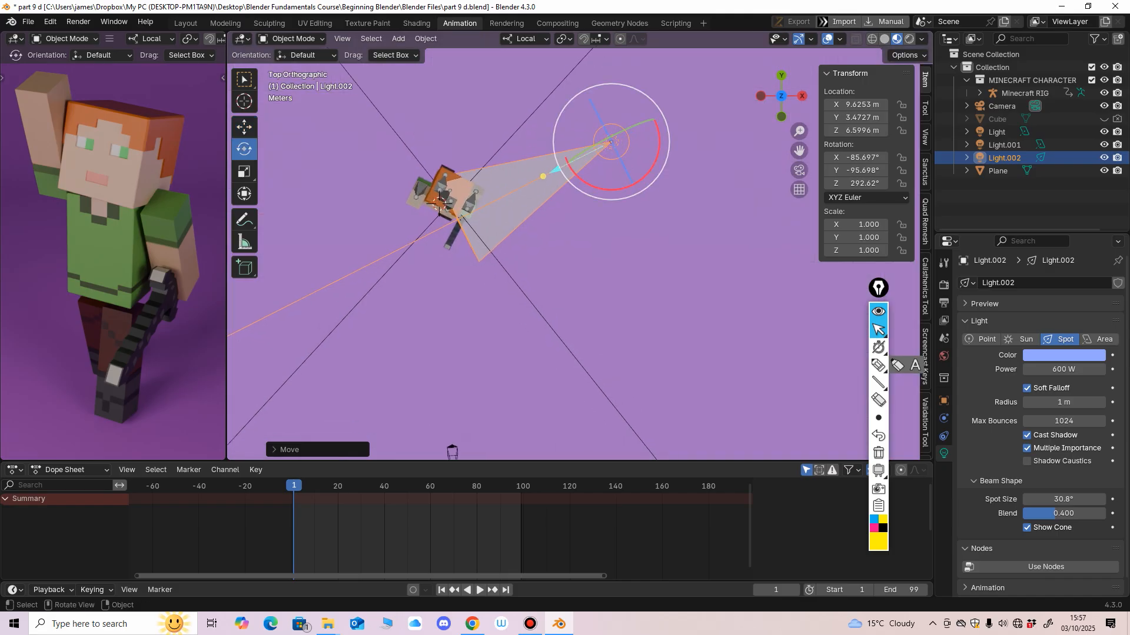
{"action": "left_click_drag", "start_coordinate": [654, 167], "coordinate": [658, 164]}
{"action": "left_click", "coordinate": [245, 127]}
{"action": "left_click_drag", "start_coordinate": [656, 119], "coordinate": [653, 122]}
Test-render the scene in slot 3 to check the repositioned spot light, then close the render window.
{"action": "key", "text": "F12"}
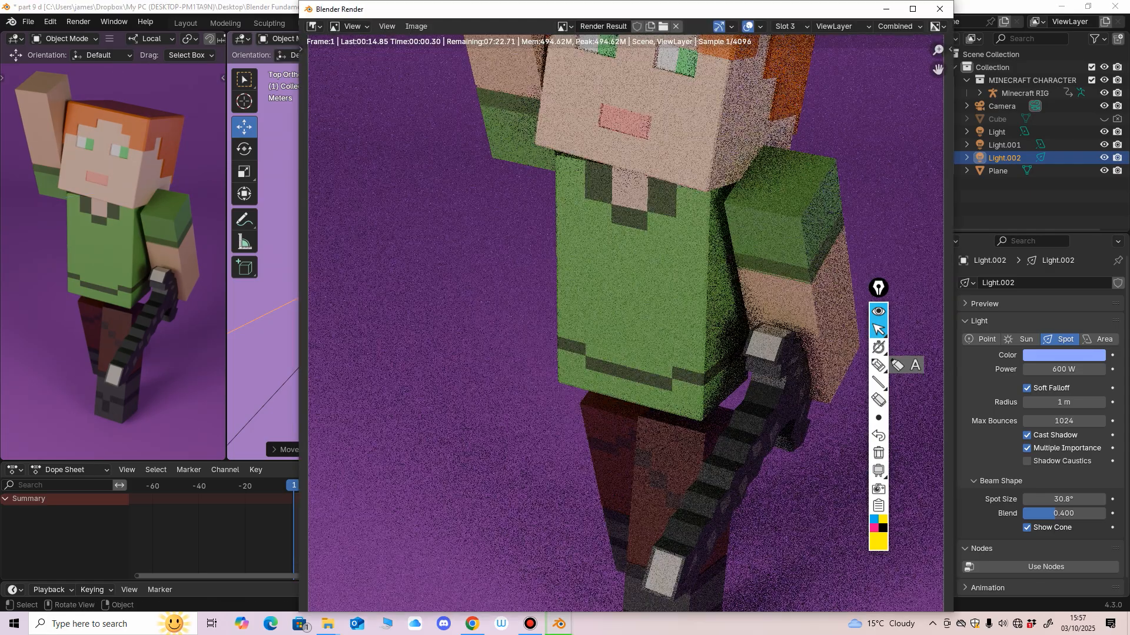
{"action": "middle_click_drag", "start_coordinate": [637, 354], "coordinate": [531, 436], "text": "ctrl"}
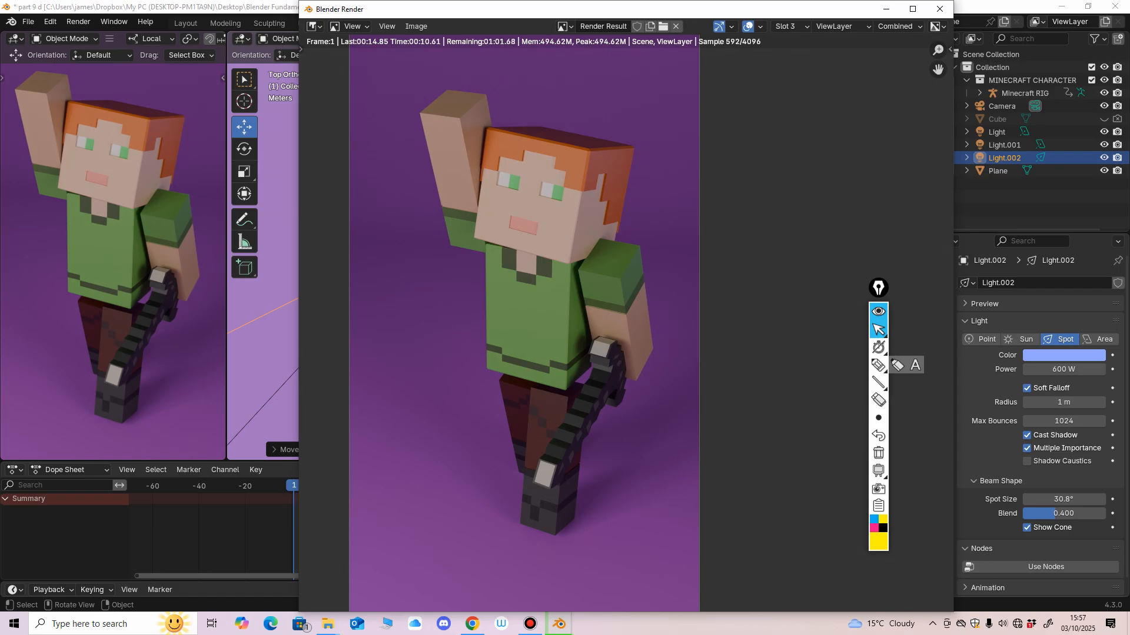
{"action": "key", "text": "Escape"}
{"action": "key", "text": "Escape"}
Set the spot light's power to 1000 W, test-render the scene and close the render window.
{"action": "double_click", "coordinate": [1064, 369]}
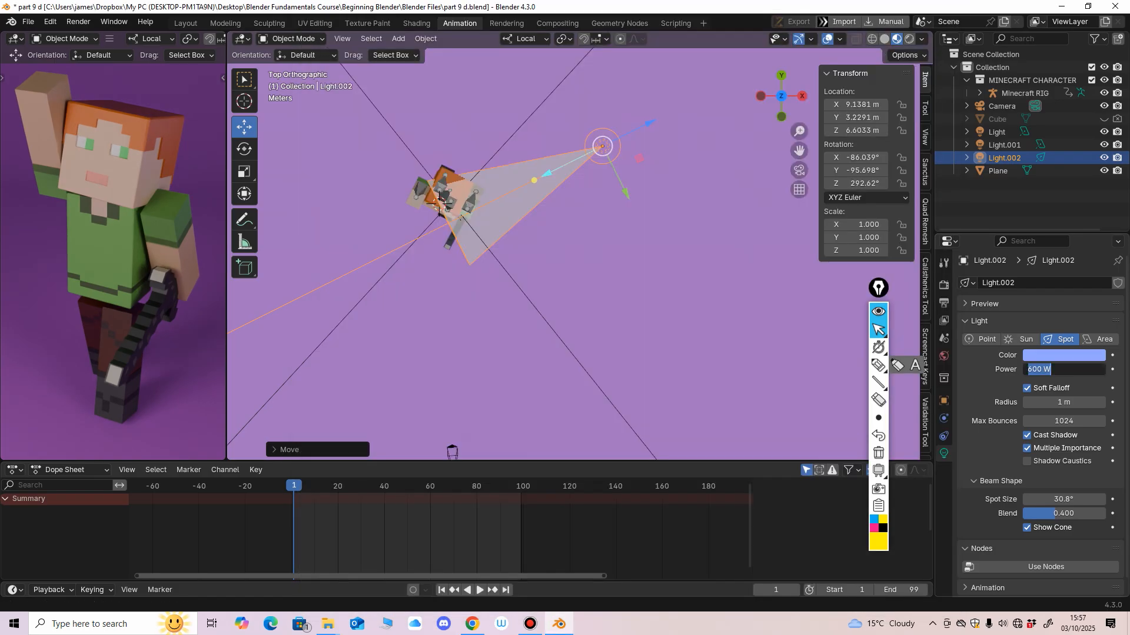
{"action": "type", "text": "1000"}
{"action": "key", "text": "Return"}
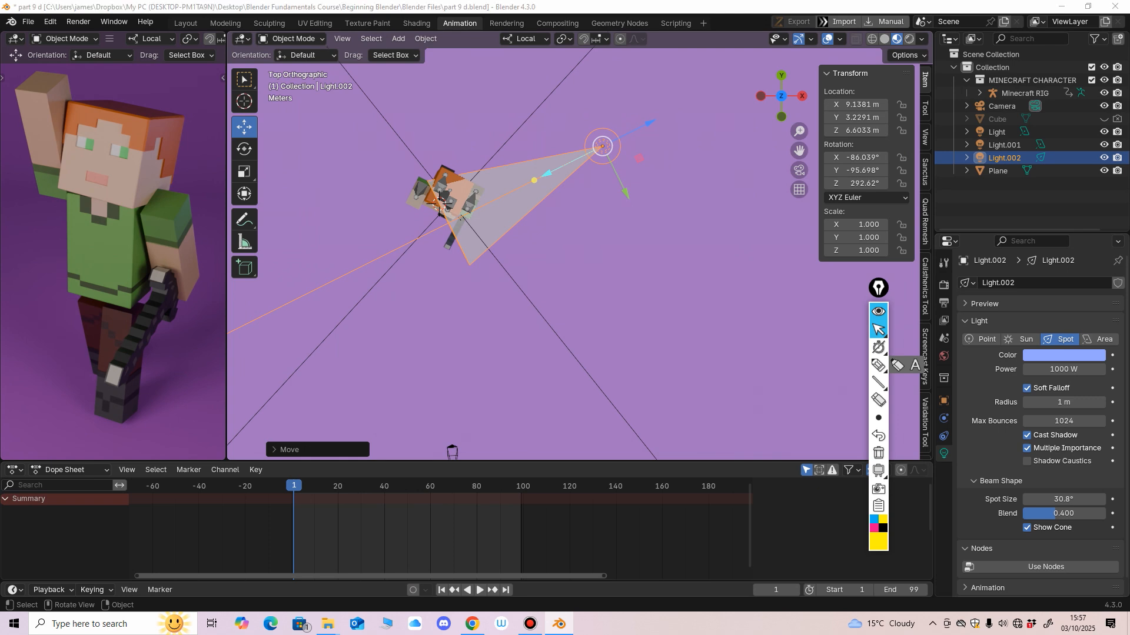
{"action": "key", "text": "F12"}
{"action": "scroll", "coordinate": [670, 322], "scroll_direction": "down", "scroll_amount": 1}
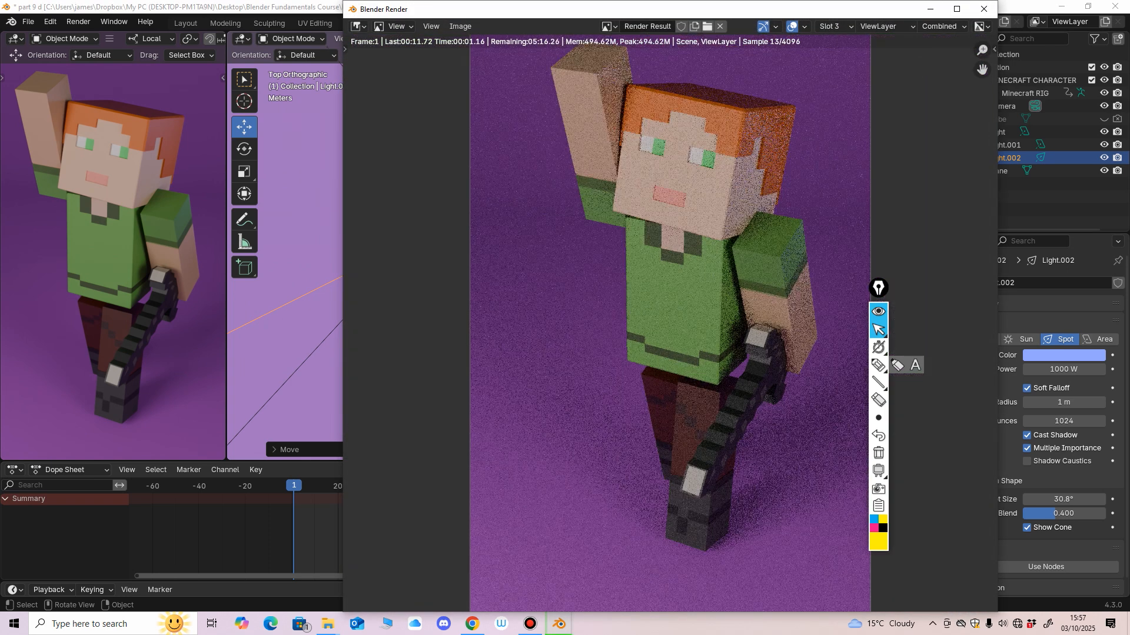
{"action": "scroll", "coordinate": [670, 322], "scroll_direction": "down", "scroll_amount": 1}
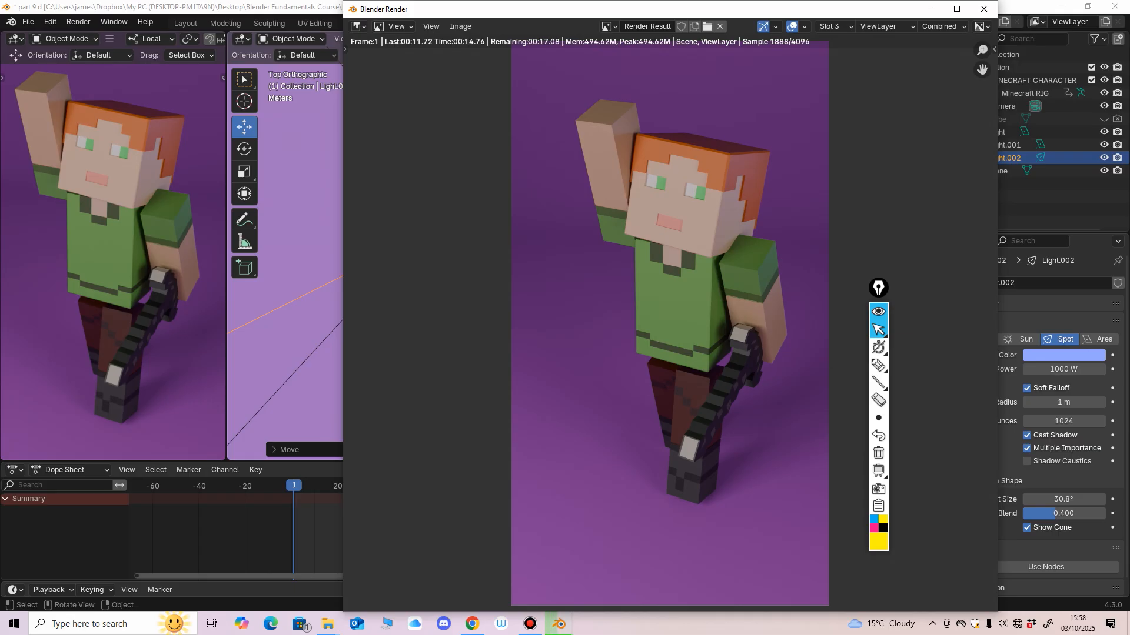
{"action": "left_click", "coordinate": [984, 9]}
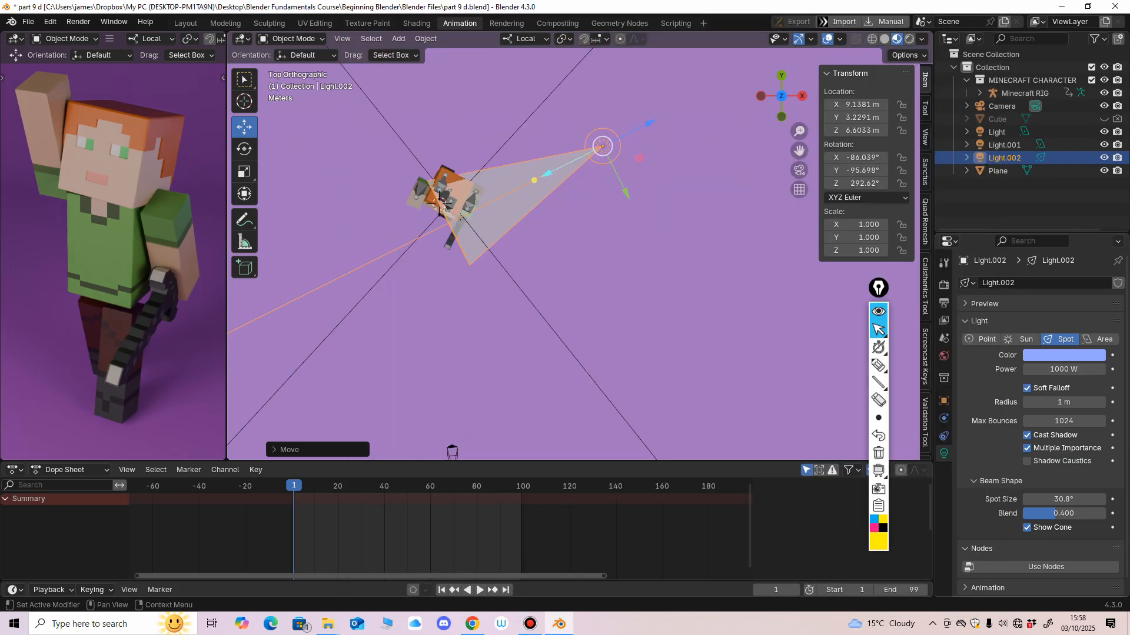
Set the spot light's power to 1500 W and render the scene into slot 3.
{"action": "left_click", "coordinate": [1064, 369]}
{"action": "type", "text": "1"}
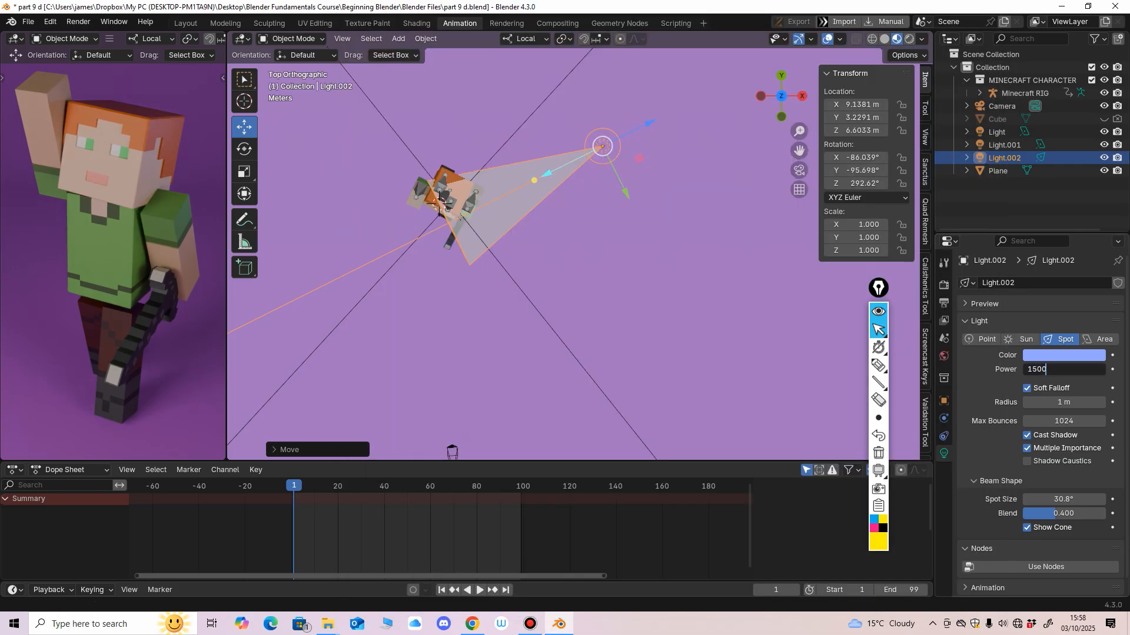
{"action": "type", "text": "500"}
{"action": "key", "text": "Return"}
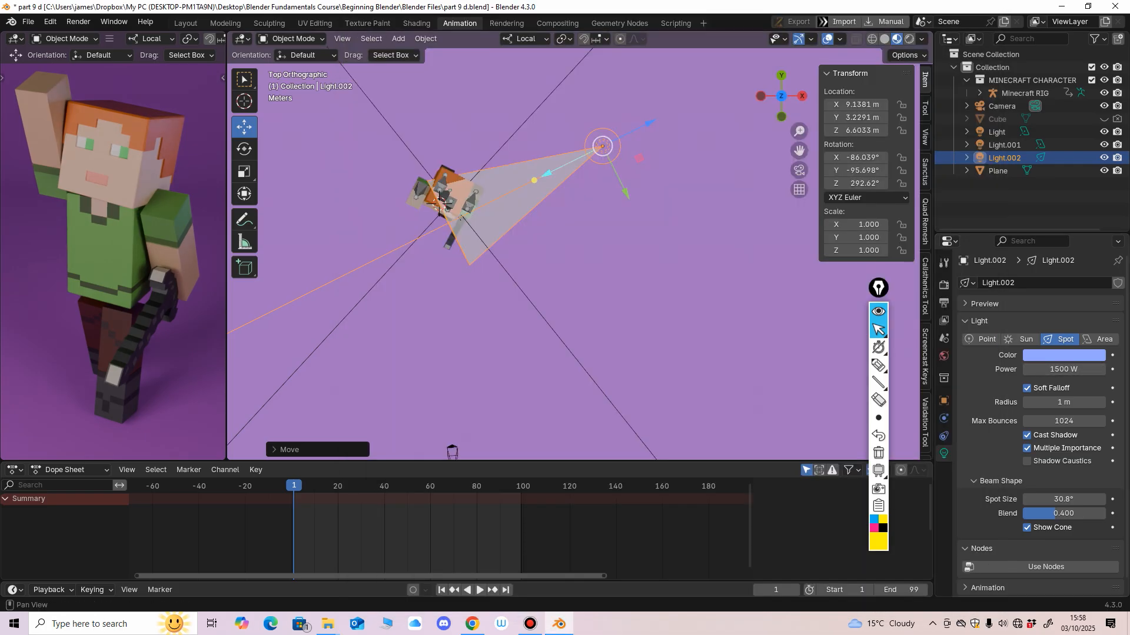
{"action": "key", "text": "F12"}
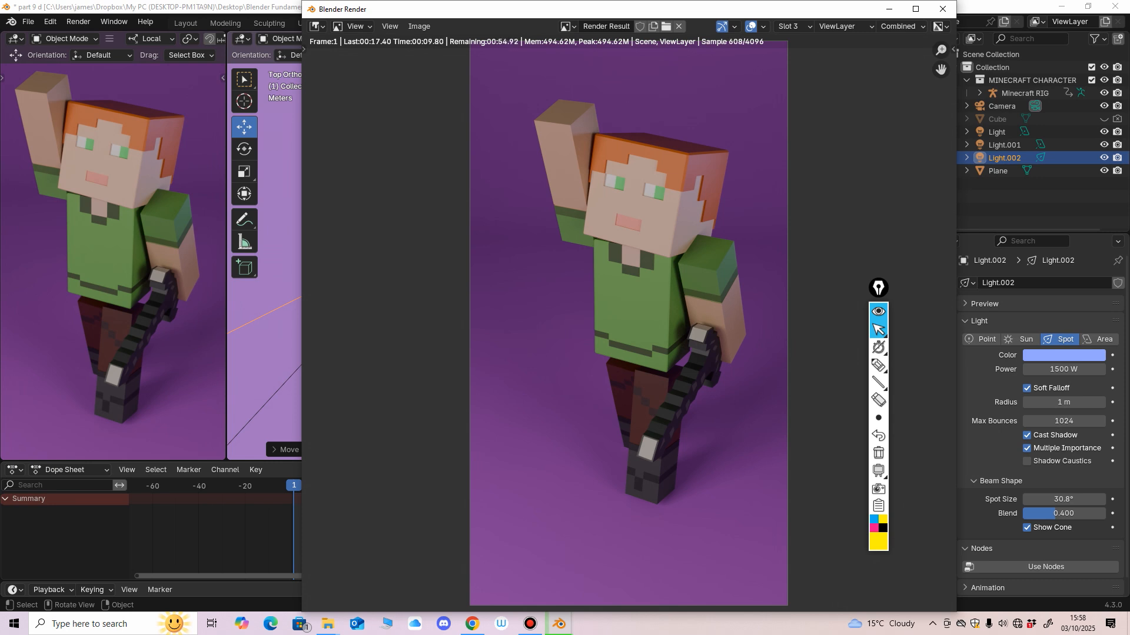
Mark the rim-lit edges of the hair, shoulder and arms on the render in yellow, then close the render window.
{"action": "left_click", "coordinate": [879, 366]}
{"action": "left_click_drag", "start_coordinate": [703, 158], "coordinate": [714, 165]}
{"action": "left_click_drag", "start_coordinate": [718, 160], "coordinate": [720, 163]}
{"action": "left_click_drag", "start_coordinate": [732, 260], "coordinate": [746, 303]}
{"action": "left_click_drag", "start_coordinate": [577, 127], "coordinate": [578, 124]}
{"action": "left_click_drag", "start_coordinate": [584, 121], "coordinate": [586, 117]}
{"action": "left_click_drag", "start_coordinate": [592, 113], "coordinate": [594, 111]}
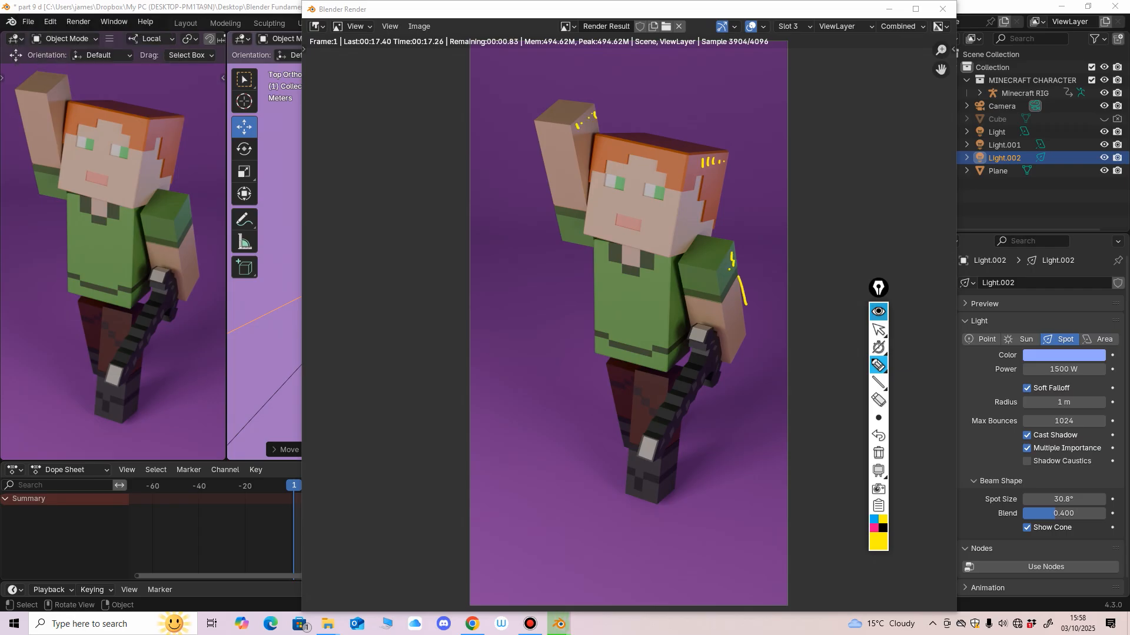
{"action": "left_click", "coordinate": [878, 330]}
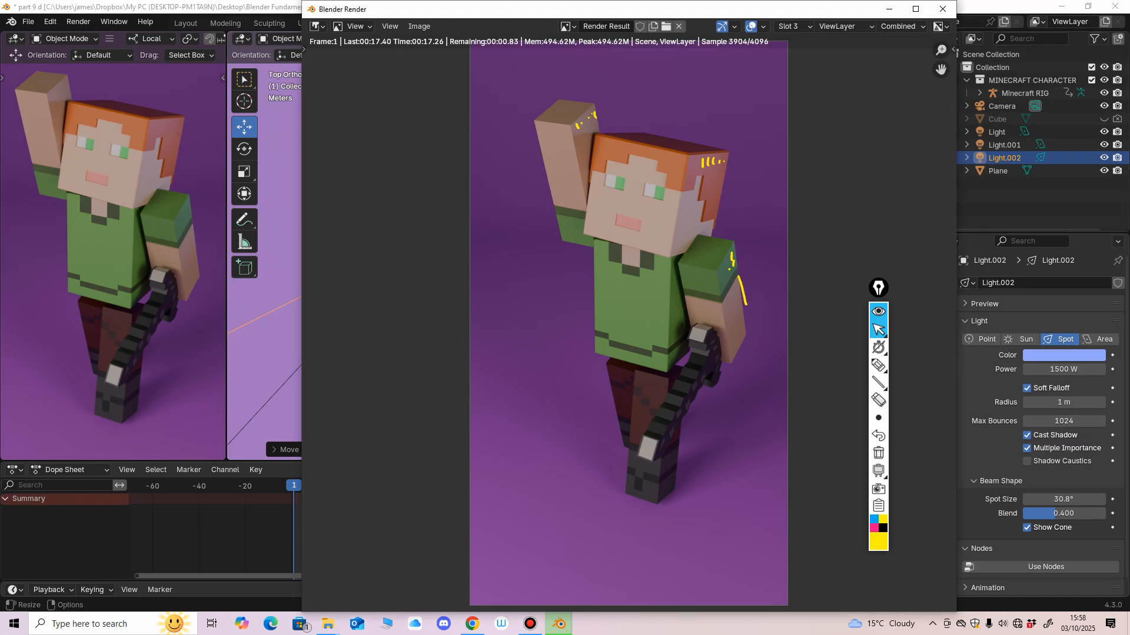
{"action": "key", "text": "Escape"}
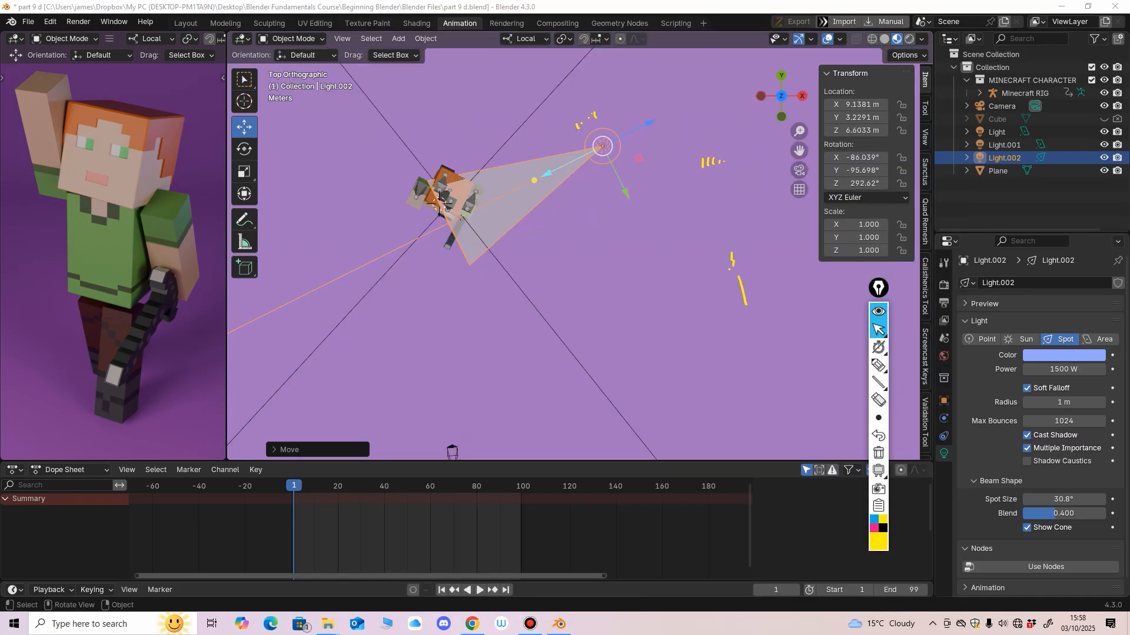
Hide the spot light in the viewport and select the character's sword.
{"action": "middle_click_drag", "start_coordinate": [576, 317], "coordinate": [641, 229]}
{"action": "scroll", "coordinate": [579, 233], "scroll_direction": "up", "scroll_amount": 4}
{"action": "scroll", "coordinate": [641, 197], "scroll_direction": "up", "scroll_amount": 4}
{"action": "scroll", "coordinate": [642, 229], "scroll_direction": "down", "scroll_amount": 2}
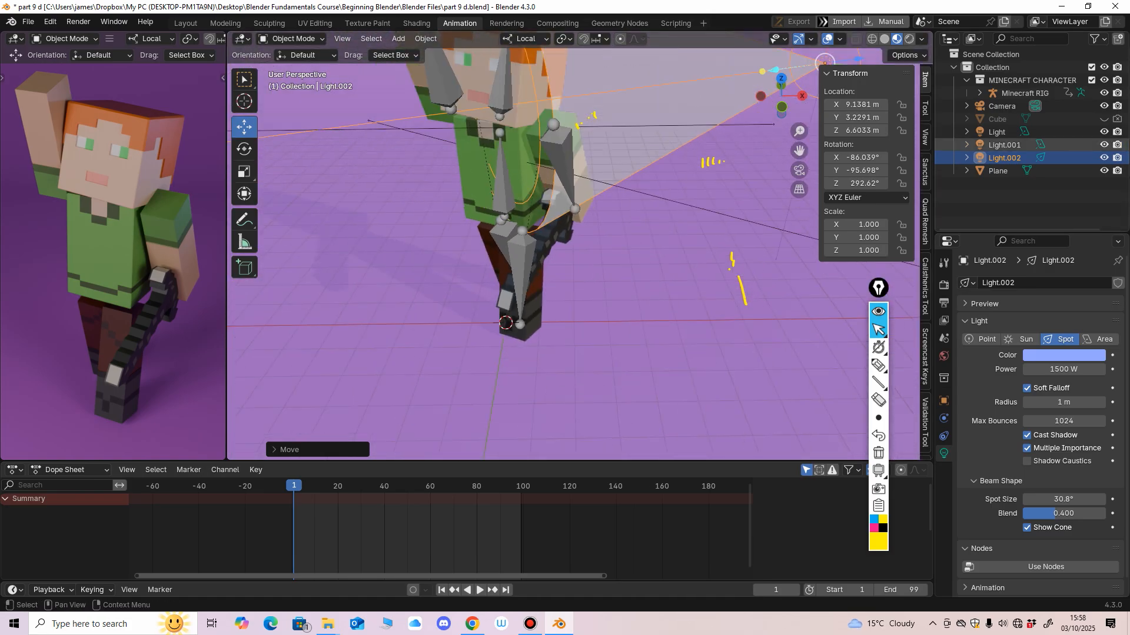
{"action": "left_click", "coordinate": [1104, 157]}
{"action": "middle_click_drag", "start_coordinate": [659, 188], "coordinate": [634, 233], "text": "shift"}
{"action": "left_click", "coordinate": [552, 398]}
{"action": "scroll", "coordinate": [575, 309], "scroll_direction": "up", "scroll_amount": 3}
{"action": "middle_click_drag", "start_coordinate": [604, 353], "coordinate": [570, 226], "text": "shift"}
{"action": "scroll", "coordinate": [567, 259], "scroll_direction": "up", "scroll_amount": 1}
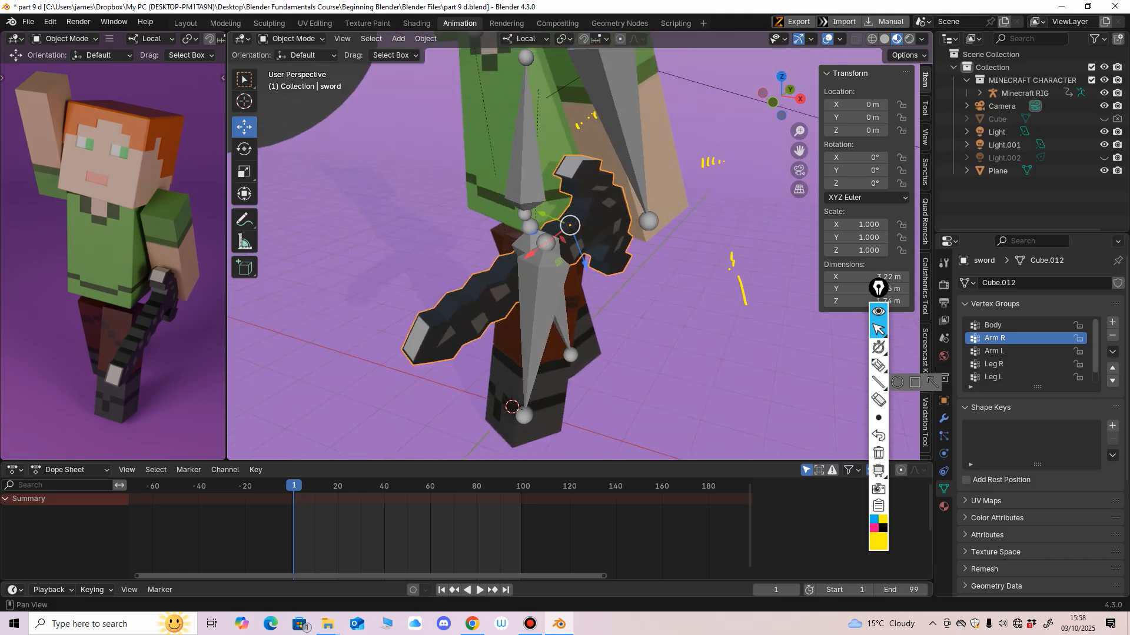
Set the emission strength of the sword light material to 1.
{"action": "left_click", "coordinate": [943, 507]}
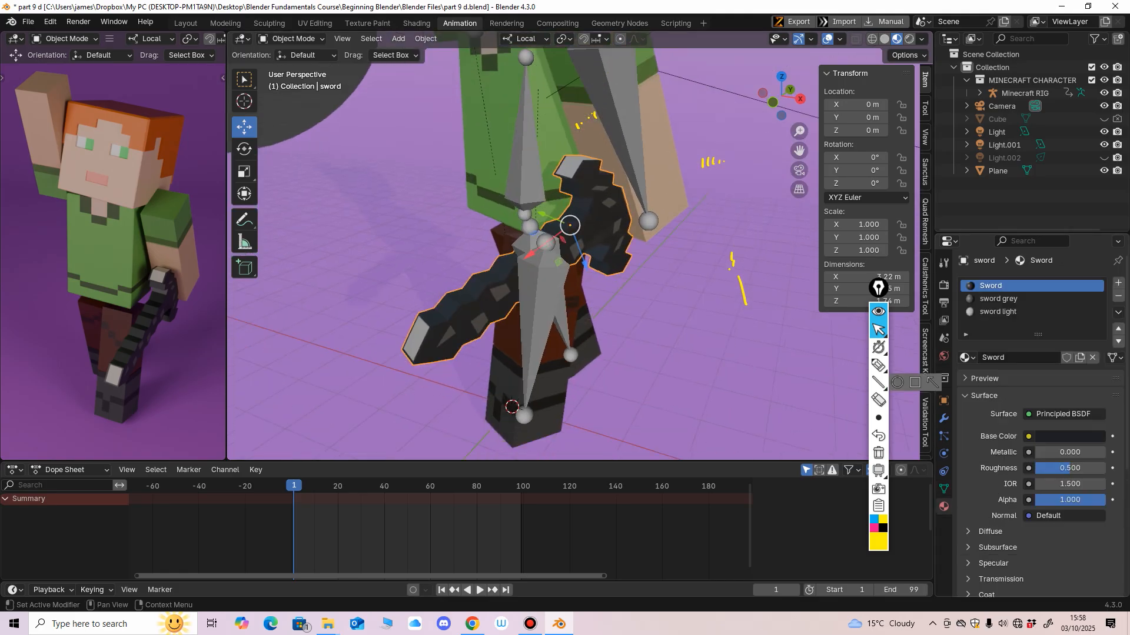
{"action": "left_click", "coordinate": [998, 312]}
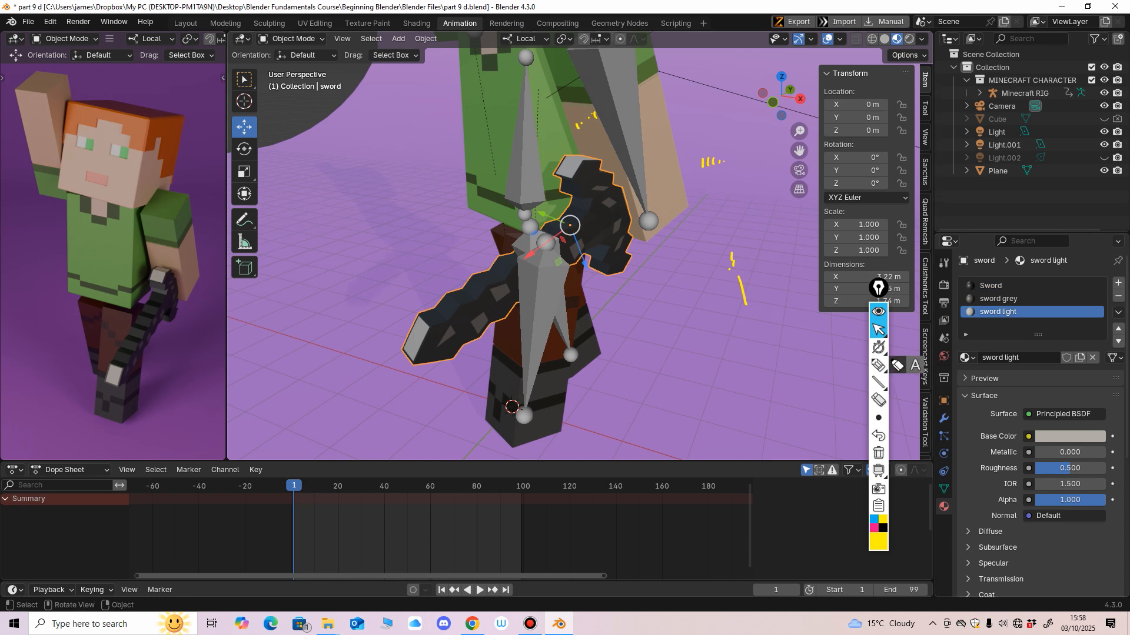
{"action": "scroll", "coordinate": [1035, 412], "scroll_direction": "down", "scroll_amount": 2}
{"action": "scroll", "coordinate": [1059, 424], "scroll_direction": "down", "scroll_amount": 6}
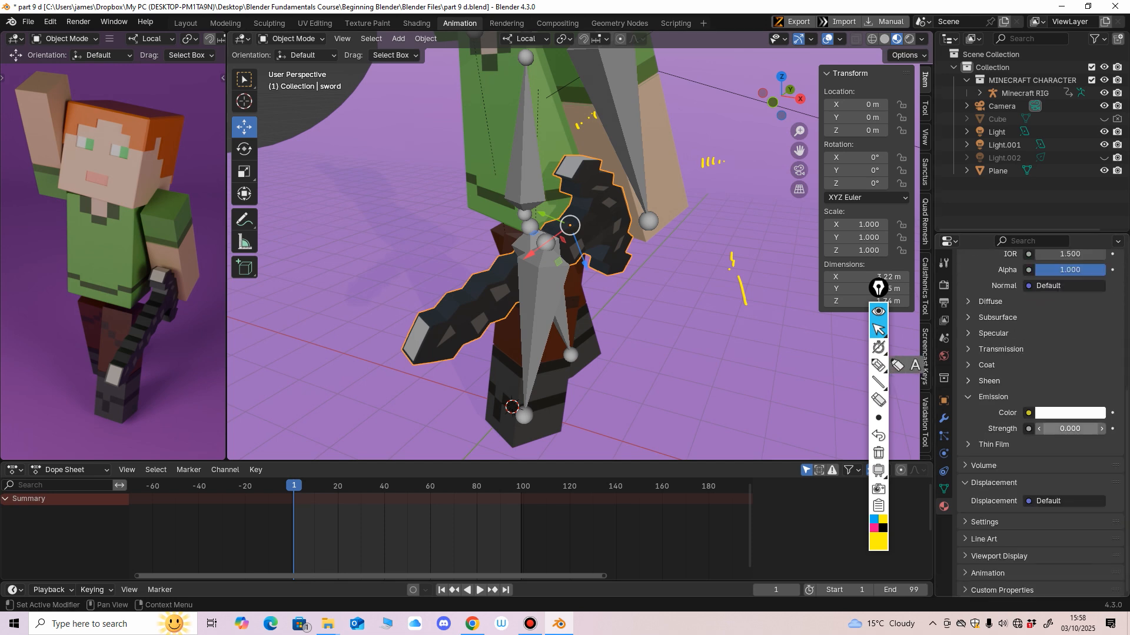
{"action": "left_click", "coordinate": [1070, 429]}
{"action": "type", "text": "1"}
{"action": "key", "text": "Return"}
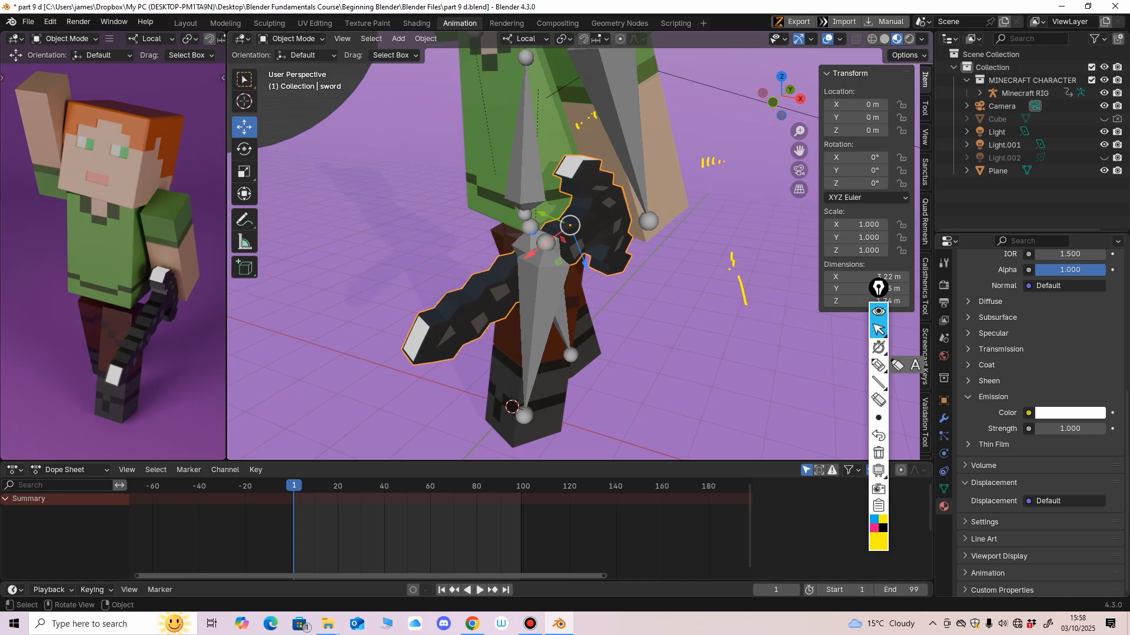
Switch to the Rendering workspace, choose render slot 4 and render the scene into it with the whole image in view.
{"action": "key", "text": "ctrl+Page_Down"}
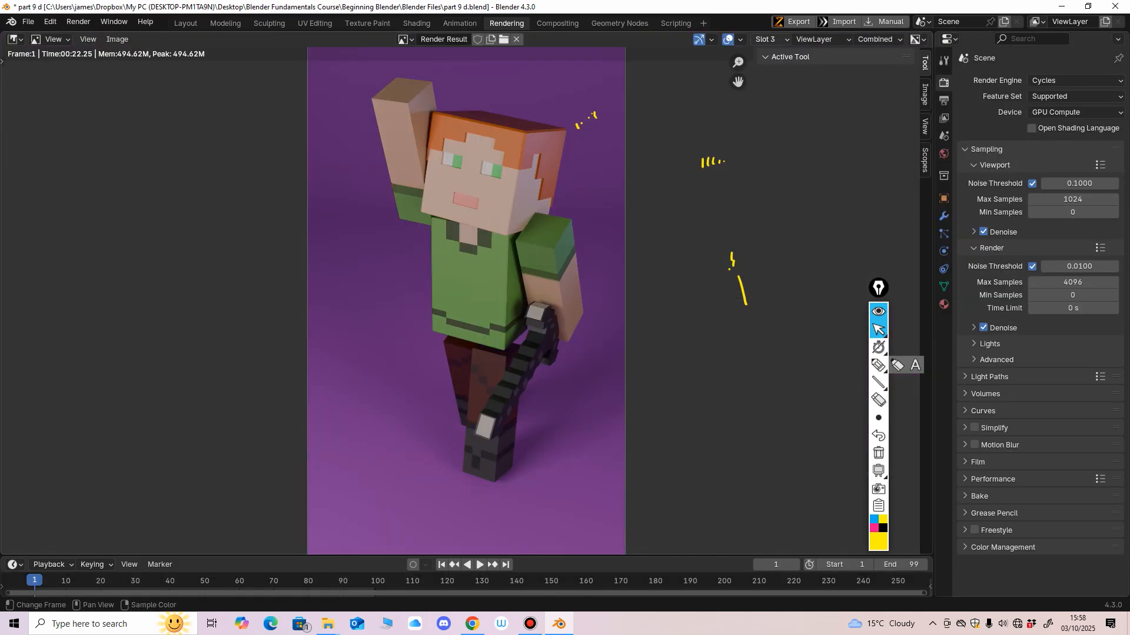
{"action": "left_click", "coordinate": [769, 39]}
{"action": "left_click", "coordinate": [769, 90]}
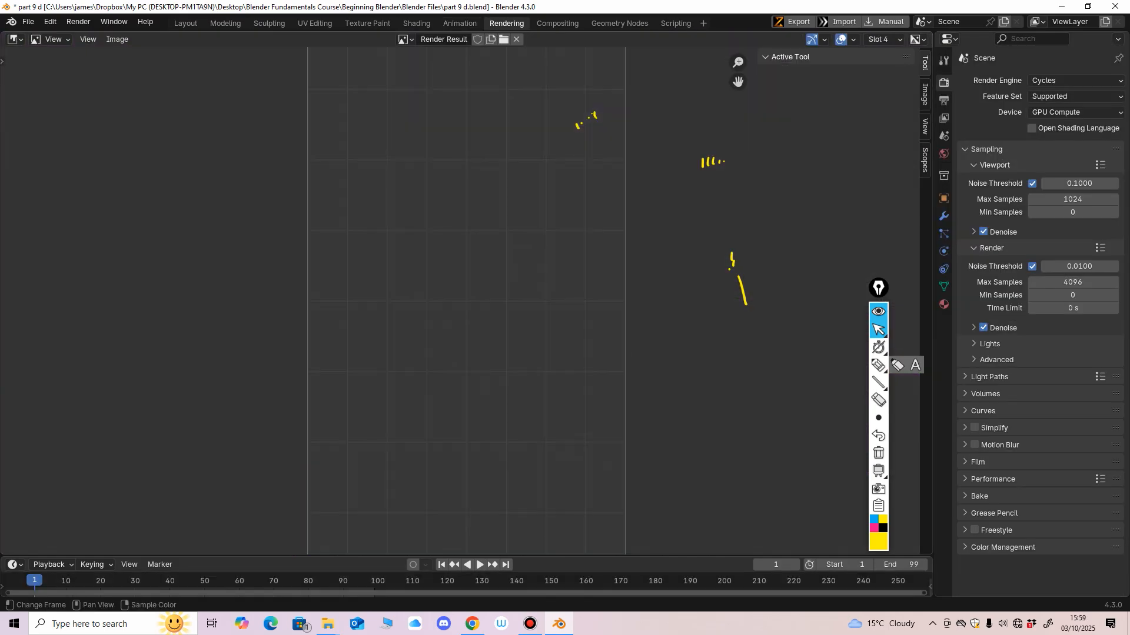
{"action": "key", "text": "F12"}
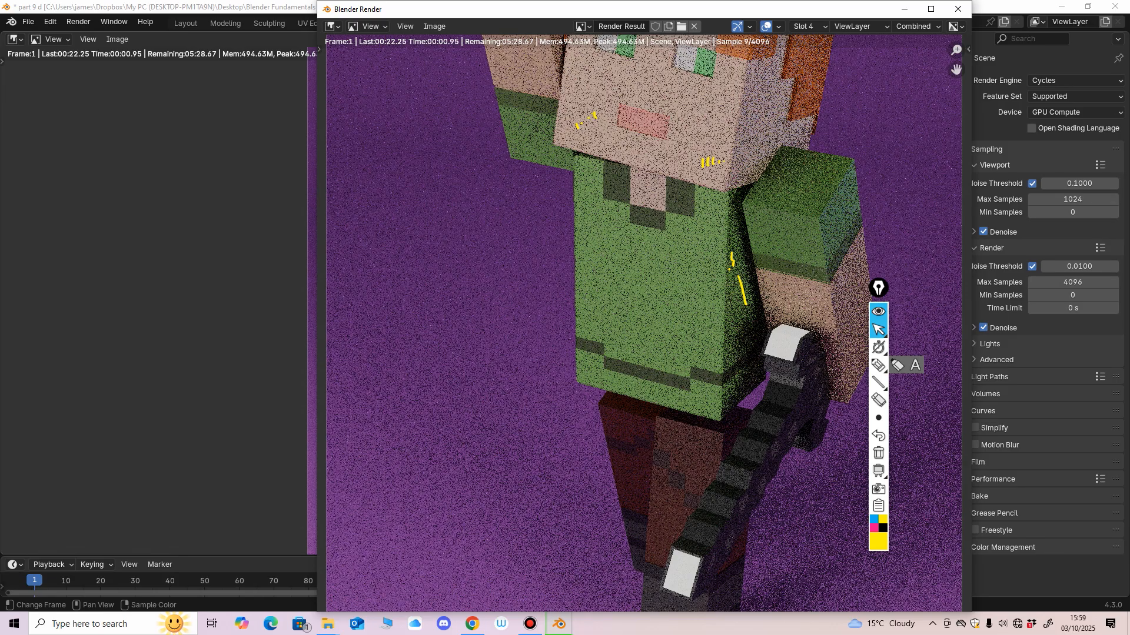
{"action": "key", "text": "Home"}
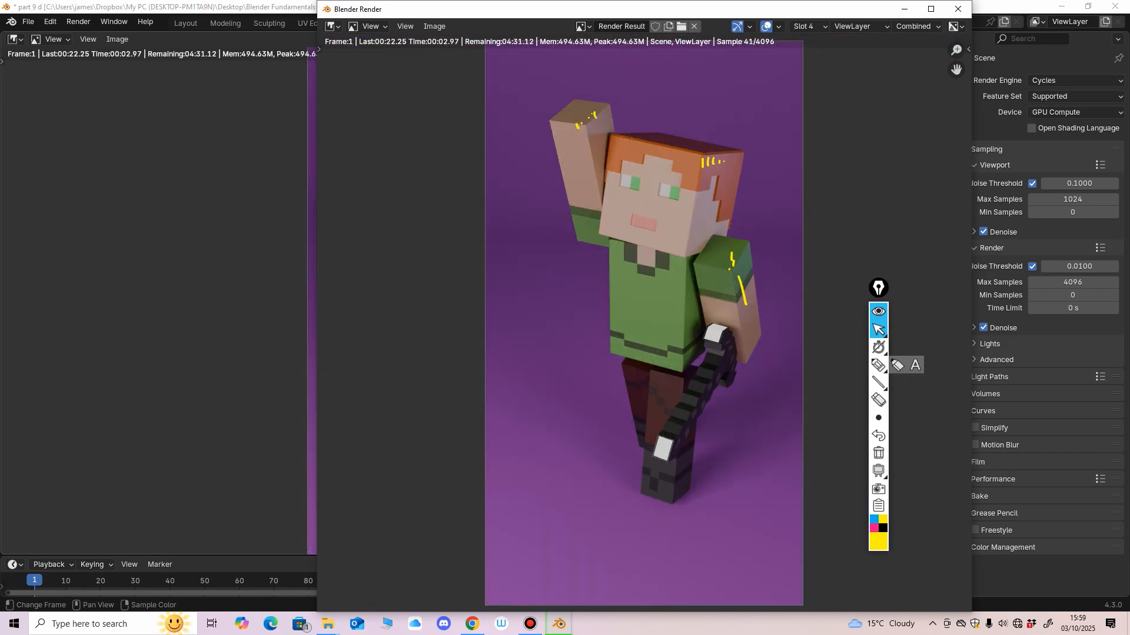
Compare the sword highlights between the renders in slots 3 and 4, then close the render window.
{"action": "left_click", "coordinate": [806, 26]}
{"action": "left_click", "coordinate": [804, 67]}
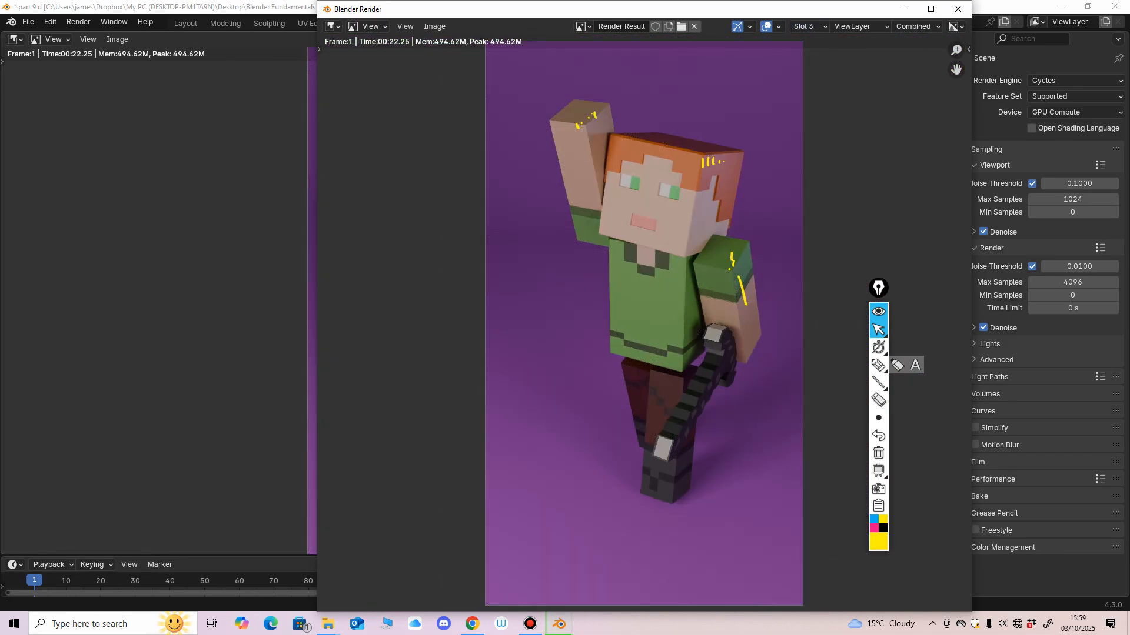
{"action": "left_click", "coordinate": [808, 27]}
{"action": "left_click", "coordinate": [804, 80]}
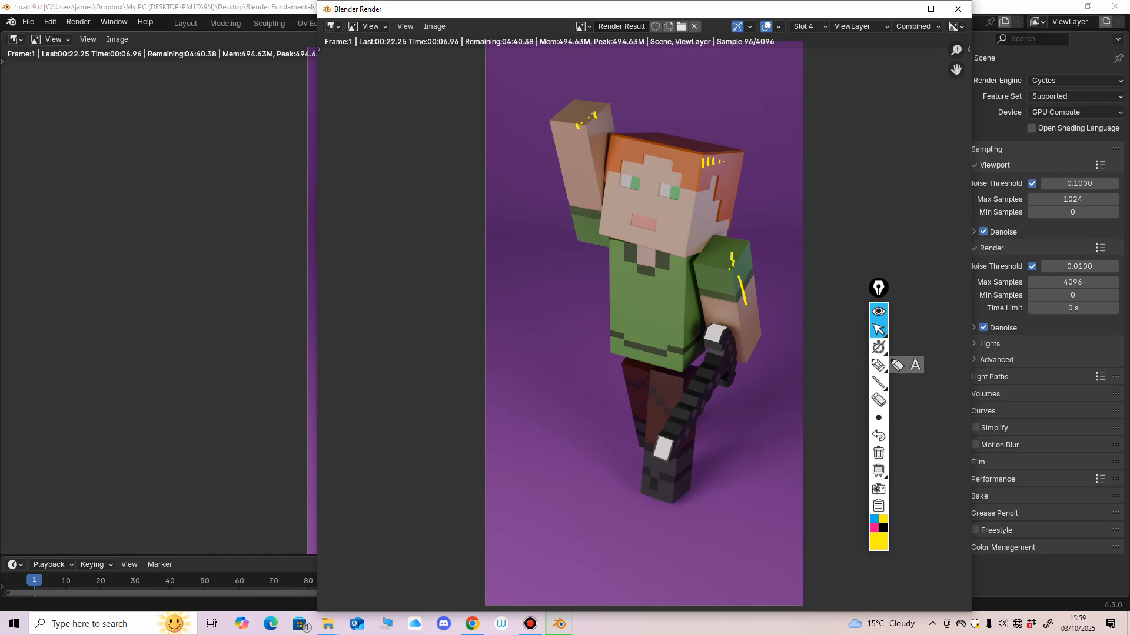
{"action": "left_click", "coordinate": [806, 26]}
{"action": "left_click", "coordinate": [804, 66]}
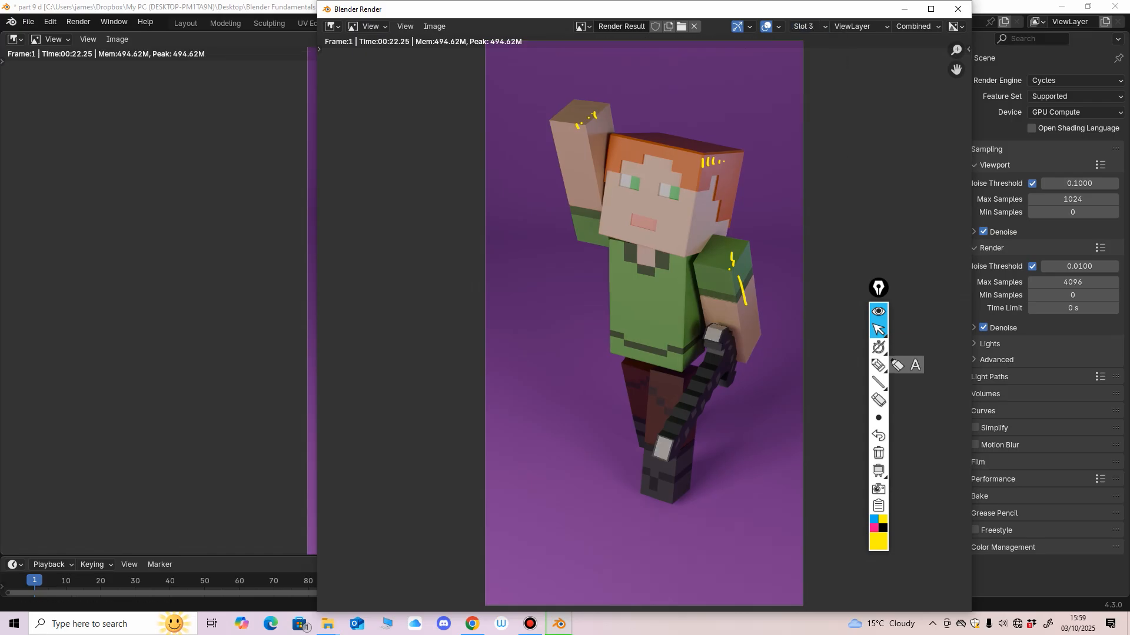
{"action": "left_click", "coordinate": [806, 26]}
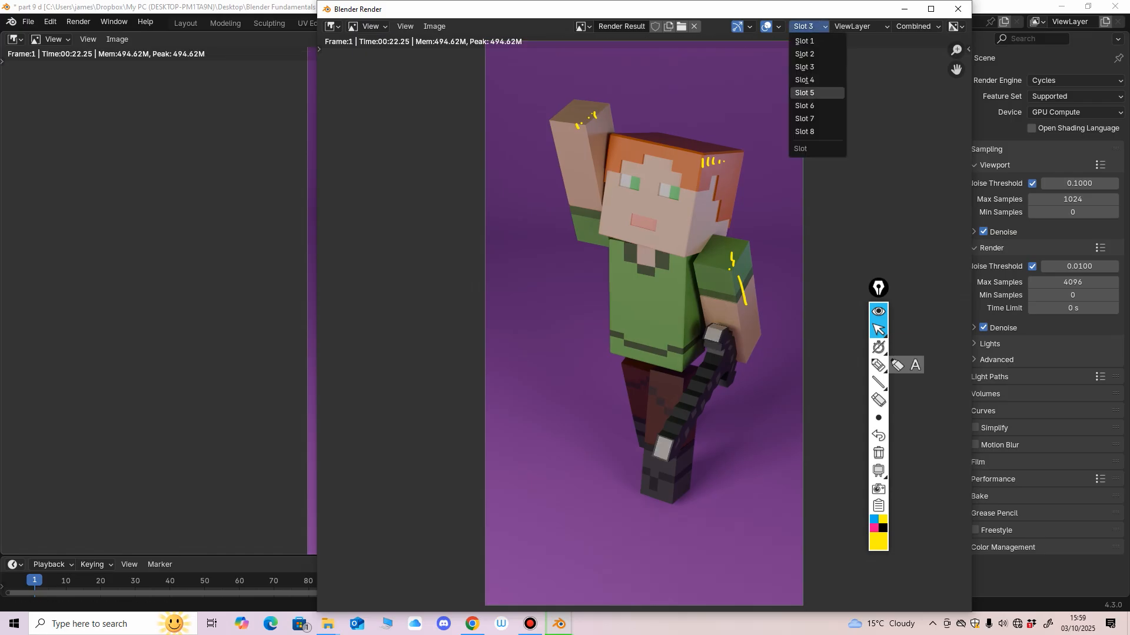
{"action": "left_click", "coordinate": [806, 81]}
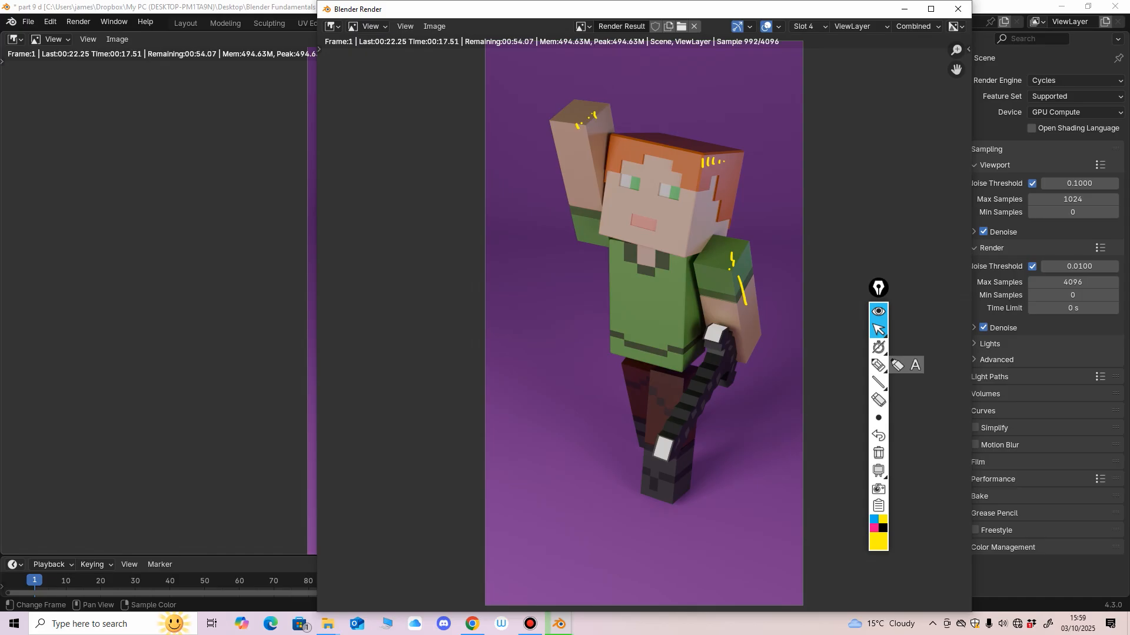
{"action": "key", "text": "Escape"}
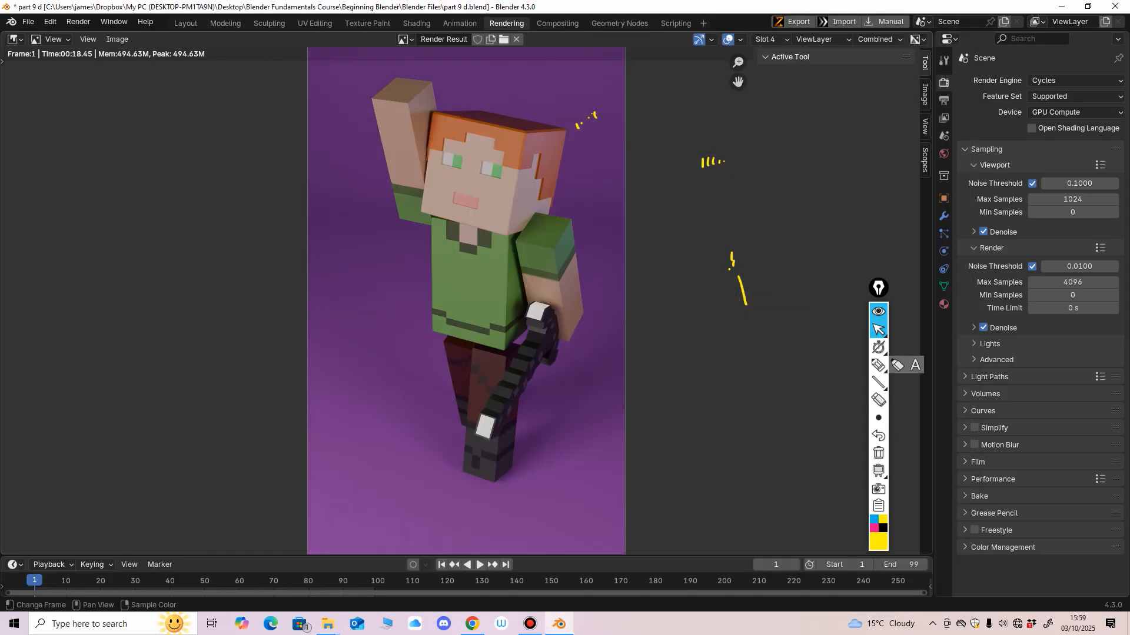
Return to the Animation workspace and erase the yellow marks beside the character, then restore the normal cursor.
{"action": "key", "text": "ctrl+Page_Up"}
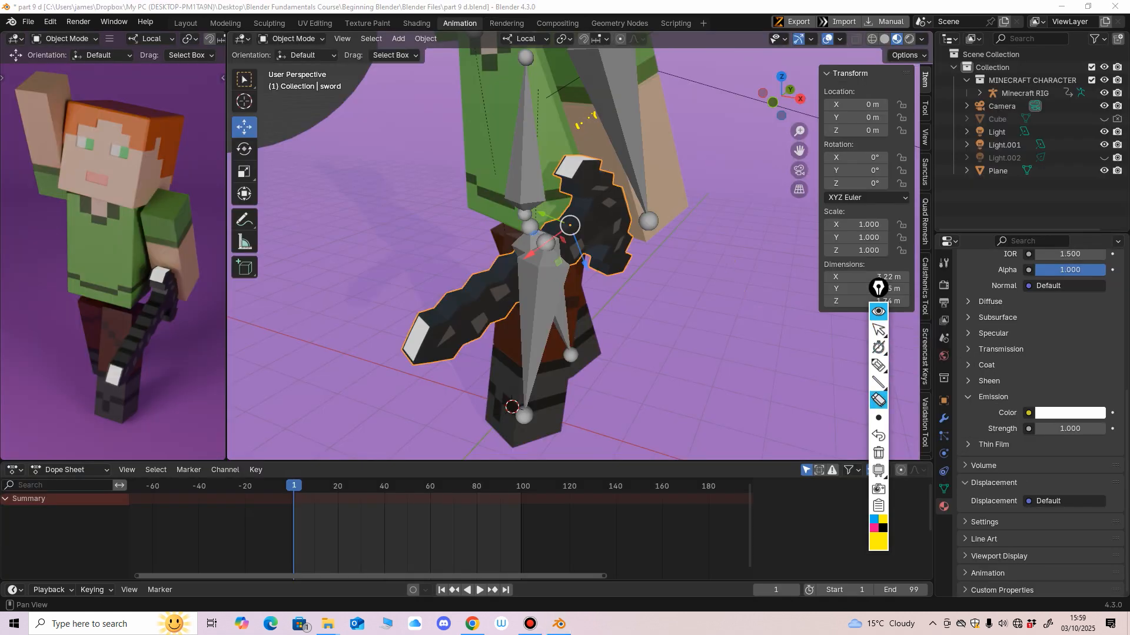
{"action": "left_click", "coordinate": [878, 330]}
{"action": "middle_click_drag", "start_coordinate": [723, 306], "coordinate": [724, 335], "text": "ctrl"}
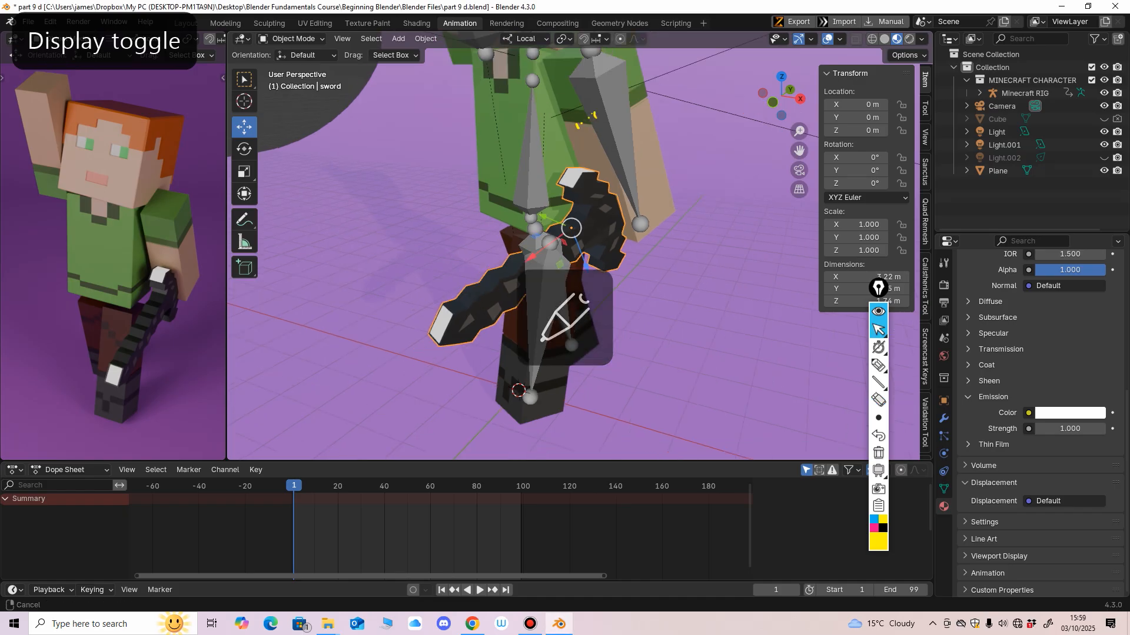
Change the sword light material's emission colour to a pale blue, then collapse the annotation toolbar and move it clear of the sidebar.
{"action": "left_click", "coordinate": [1069, 413]}
{"action": "left_click_drag", "start_coordinate": [1035, 252], "coordinate": [1038, 247]}
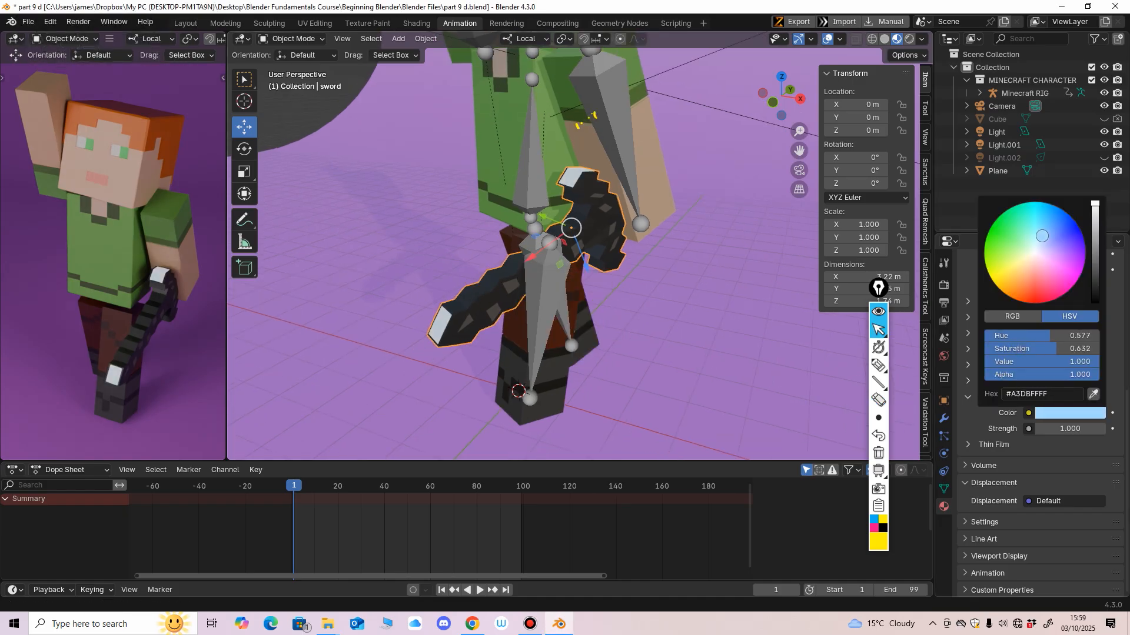
{"action": "left_click_drag", "start_coordinate": [1044, 236], "coordinate": [1046, 236]}
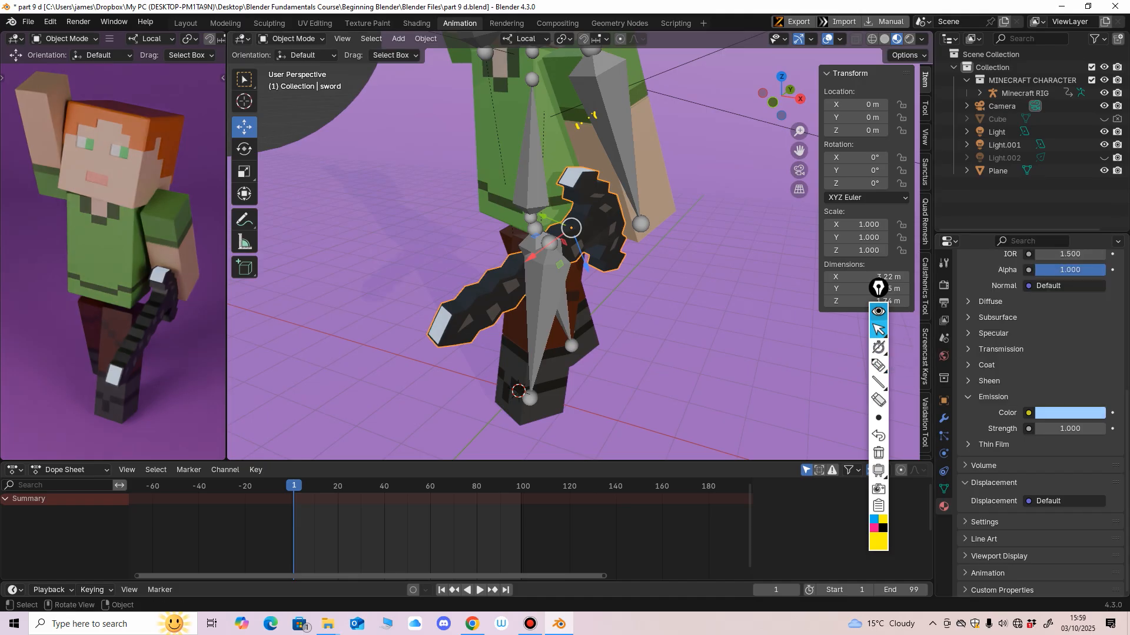
{"action": "left_click", "coordinate": [878, 311]}
{"action": "left_click_drag", "start_coordinate": [878, 288], "coordinate": [771, 230]}
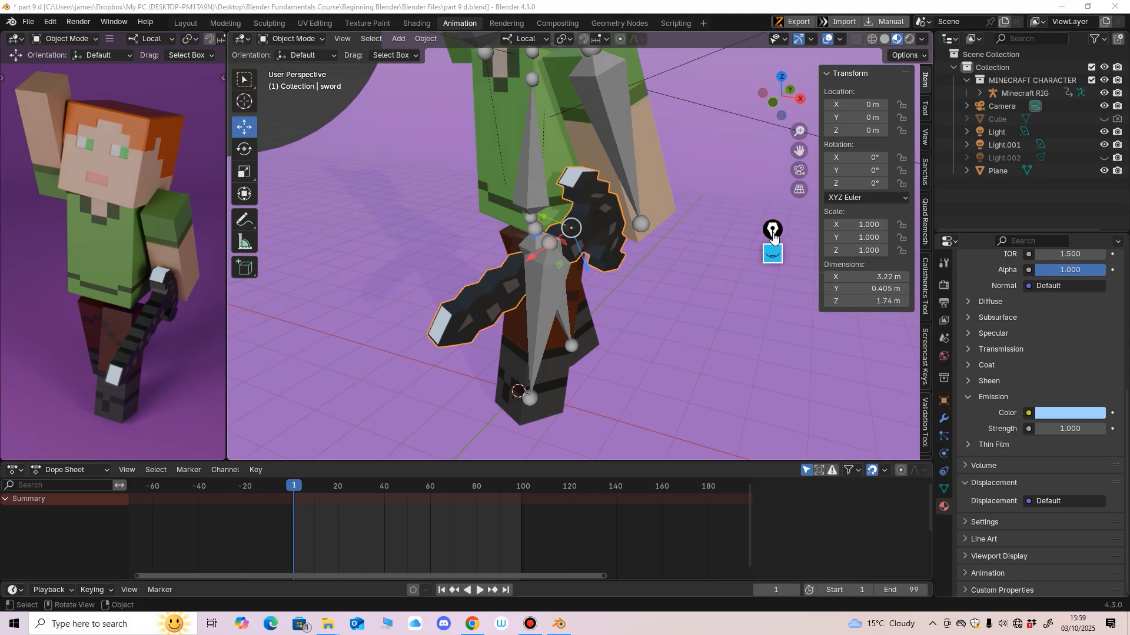
Expand the final-render denoising settings and set the Cycles viewport minimum samples to 128.
{"action": "left_click", "coordinate": [944, 286]}
{"action": "scroll", "coordinate": [1038, 382], "scroll_direction": "up", "scroll_amount": 6}
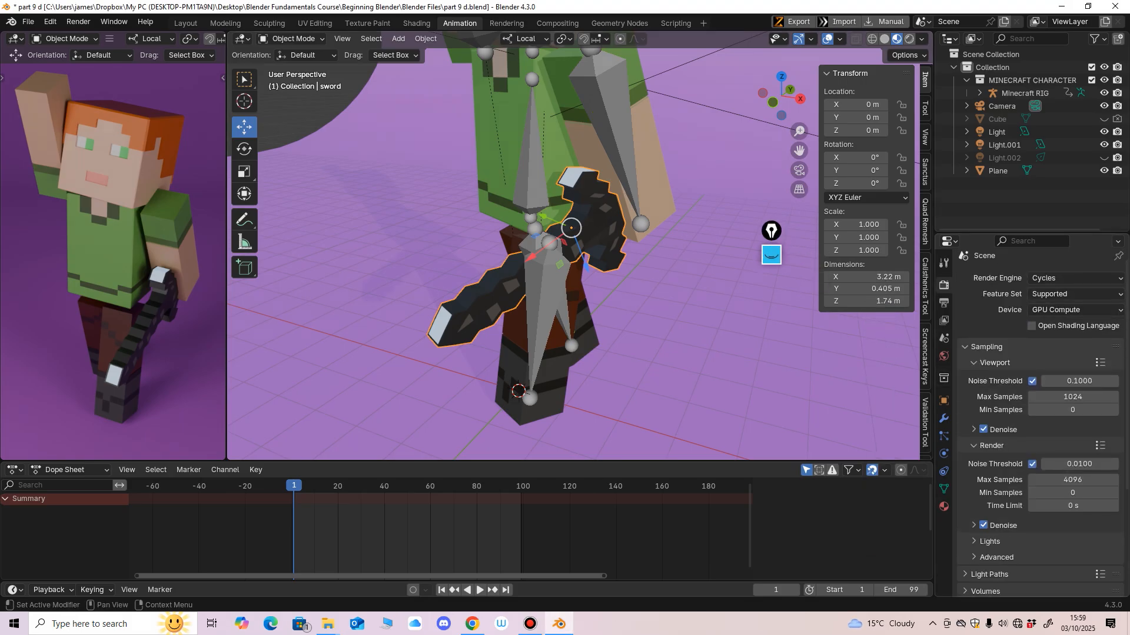
{"action": "scroll", "coordinate": [1073, 338], "scroll_direction": "down", "scroll_amount": 3}
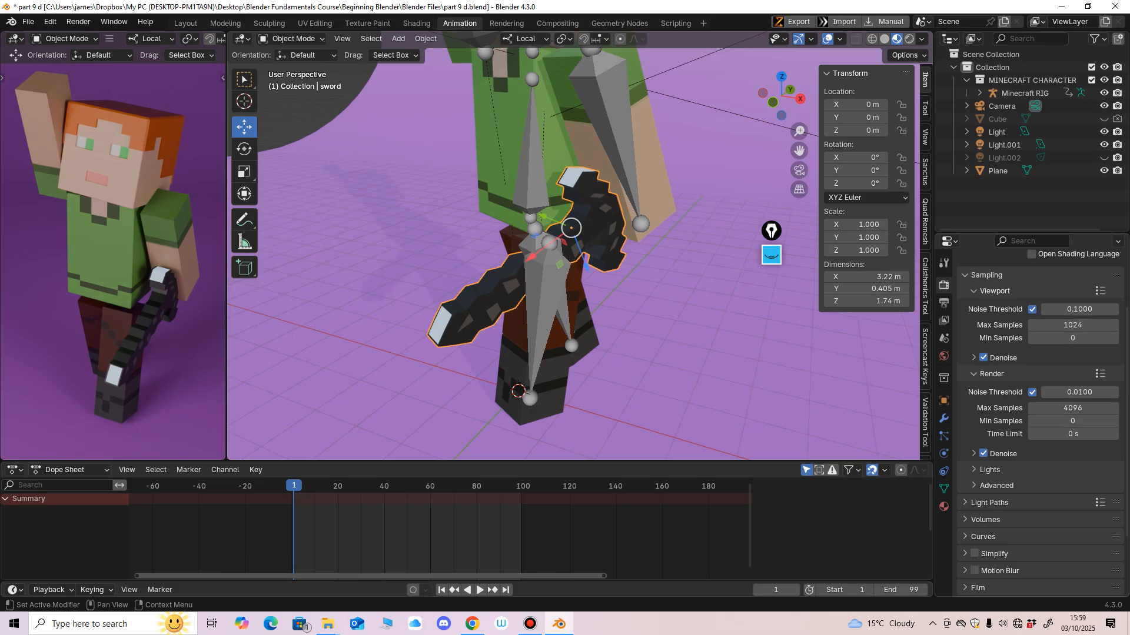
{"action": "scroll", "coordinate": [1038, 382], "scroll_direction": "down", "scroll_amount": 1}
{"action": "left_click", "coordinate": [975, 425]}
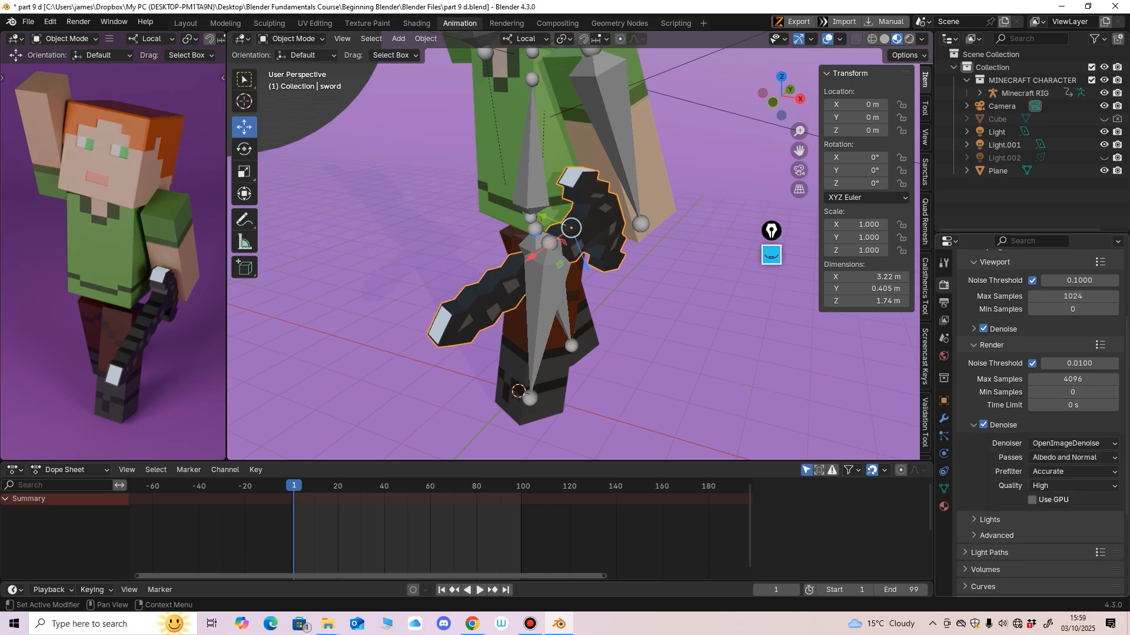
{"action": "scroll", "coordinate": [1041, 424], "scroll_direction": "up", "scroll_amount": 2}
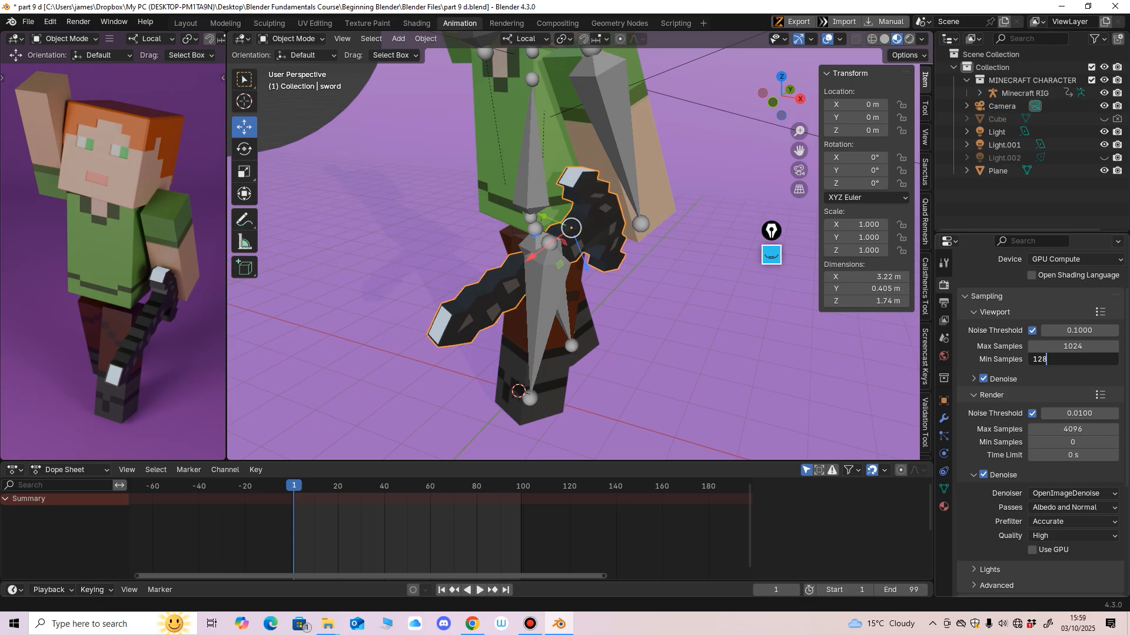
{"action": "key", "text": "Return"}
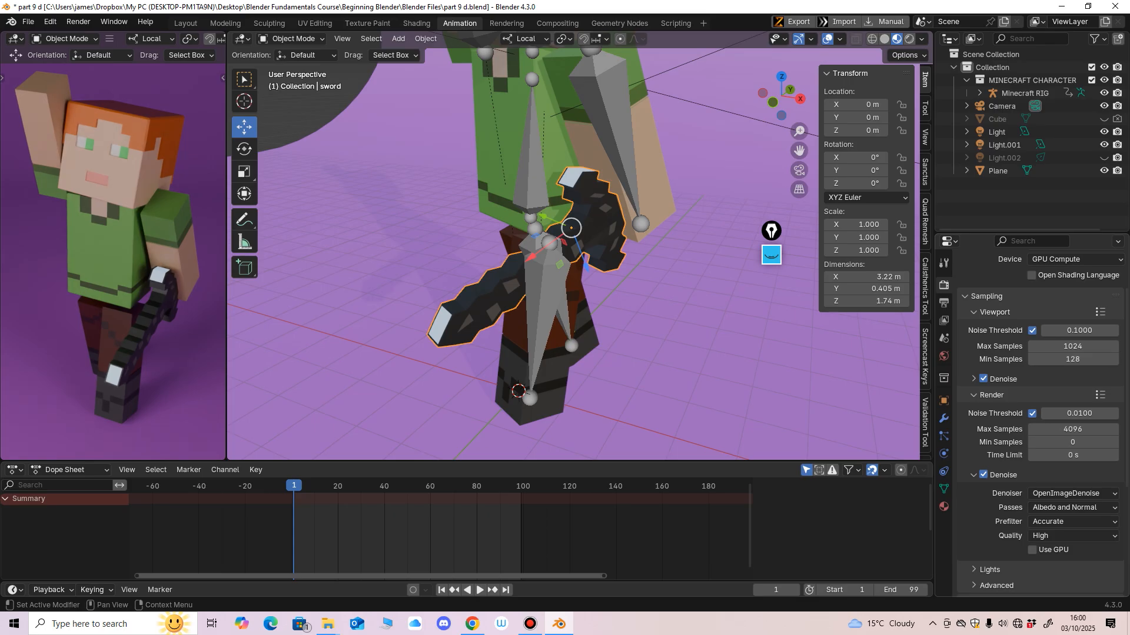
Check the output settings, render the current frame to examine the blue-tinted sword highlights, then close the render window.
{"action": "left_click", "coordinate": [944, 303]}
{"action": "scroll", "coordinate": [1038, 423], "scroll_direction": "down", "scroll_amount": 3}
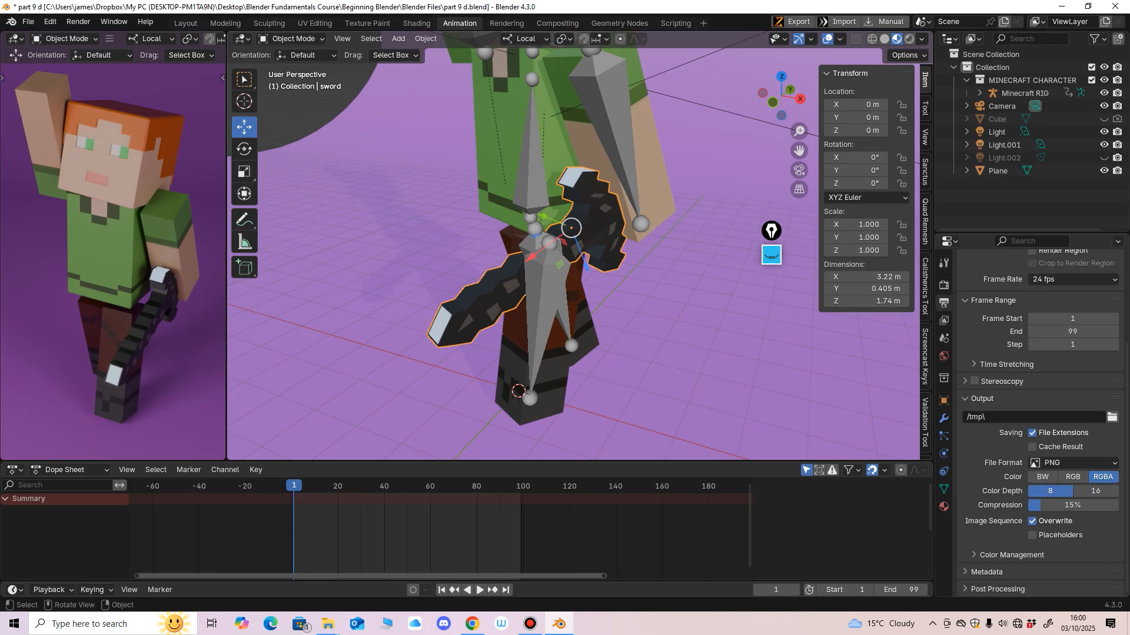
{"action": "key", "text": "F12"}
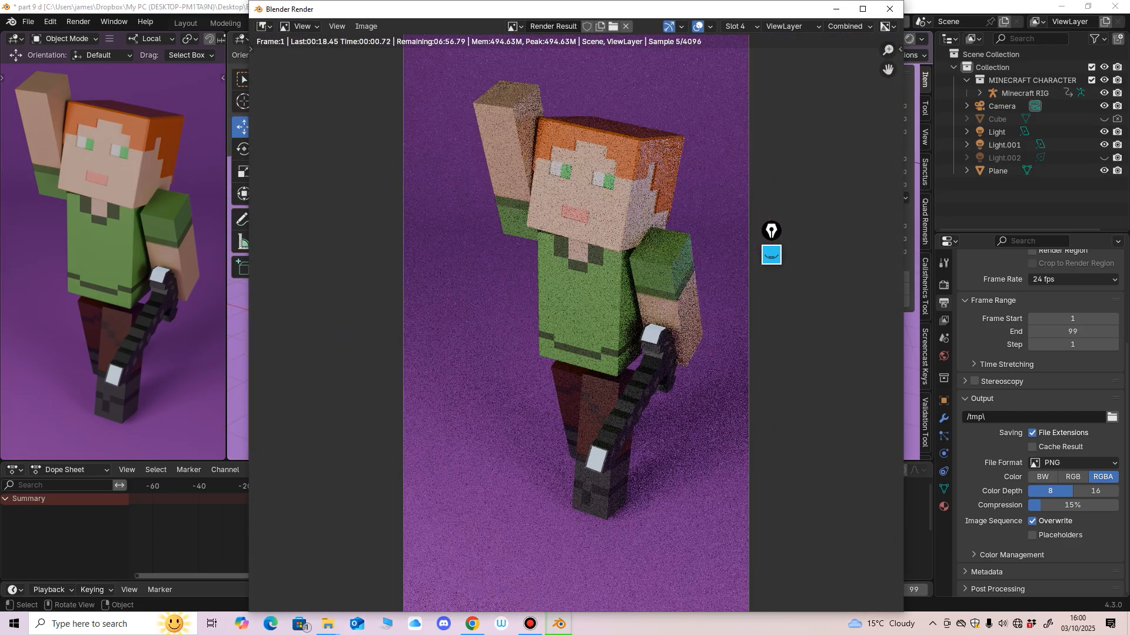
{"action": "scroll", "coordinate": [576, 323], "scroll_direction": "down", "scroll_amount": 1}
{"action": "middle_click_drag", "start_coordinate": [576, 323], "coordinate": [518, 336]}
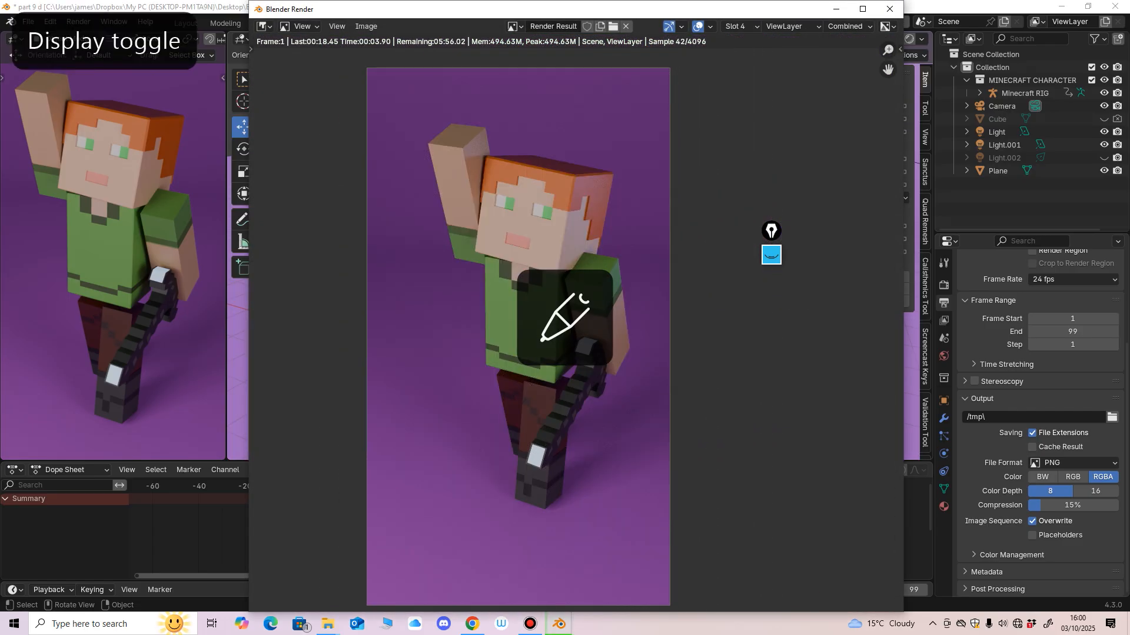
{"action": "middle_click_drag", "start_coordinate": [575, 337], "coordinate": [590, 326]}
{"action": "scroll", "coordinate": [591, 326], "scroll_direction": "up", "scroll_amount": 1}
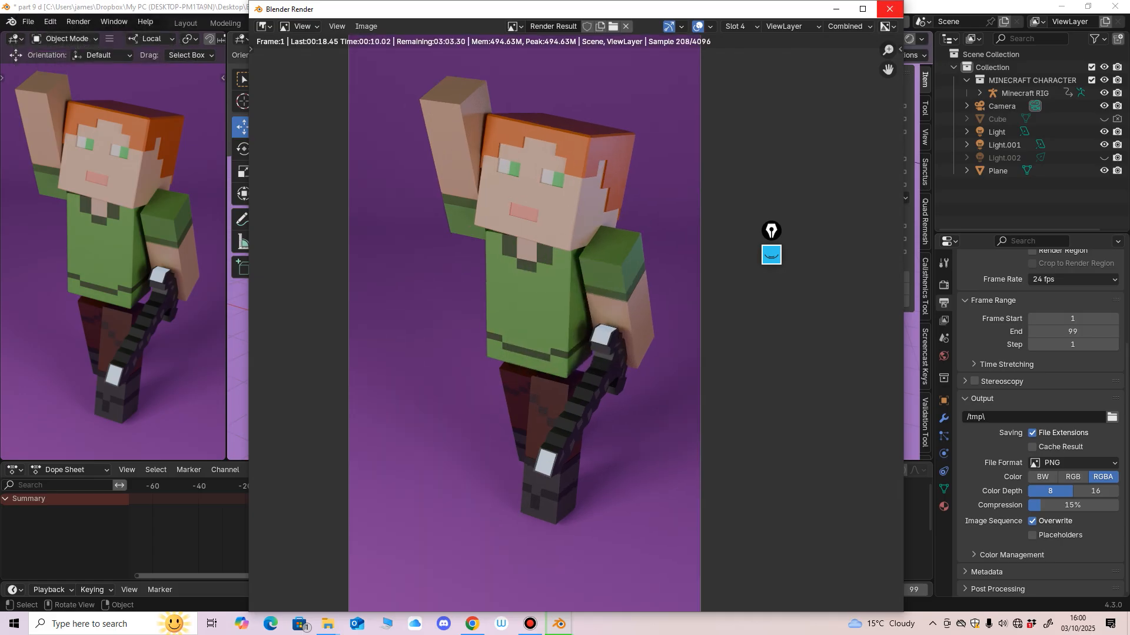
{"action": "left_click", "coordinate": [888, 8]}
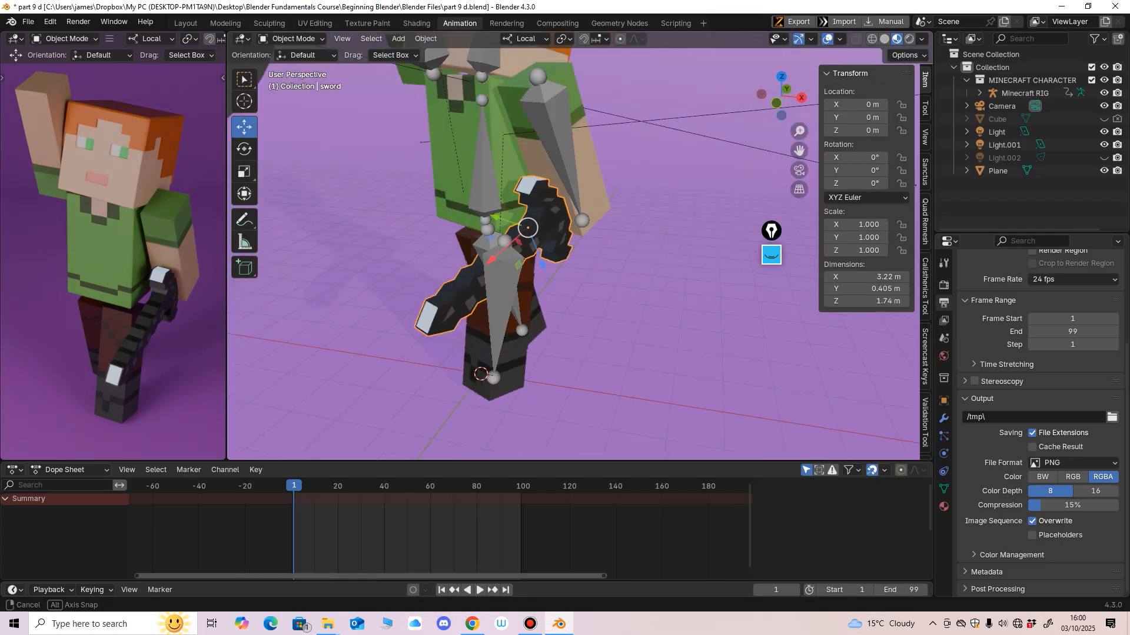
Insert a keyframe on the sword light material's emission strength of 1 at frame 1.
{"action": "scroll", "coordinate": [573, 252], "scroll_direction": "down", "scroll_amount": 2}
{"action": "scroll", "coordinate": [628, 241], "scroll_direction": "up", "scroll_amount": 3}
{"action": "middle_click_drag", "start_coordinate": [573, 252], "coordinate": [594, 262], "text": "shift"}
{"action": "scroll", "coordinate": [647, 244], "scroll_direction": "down", "scroll_amount": 5}
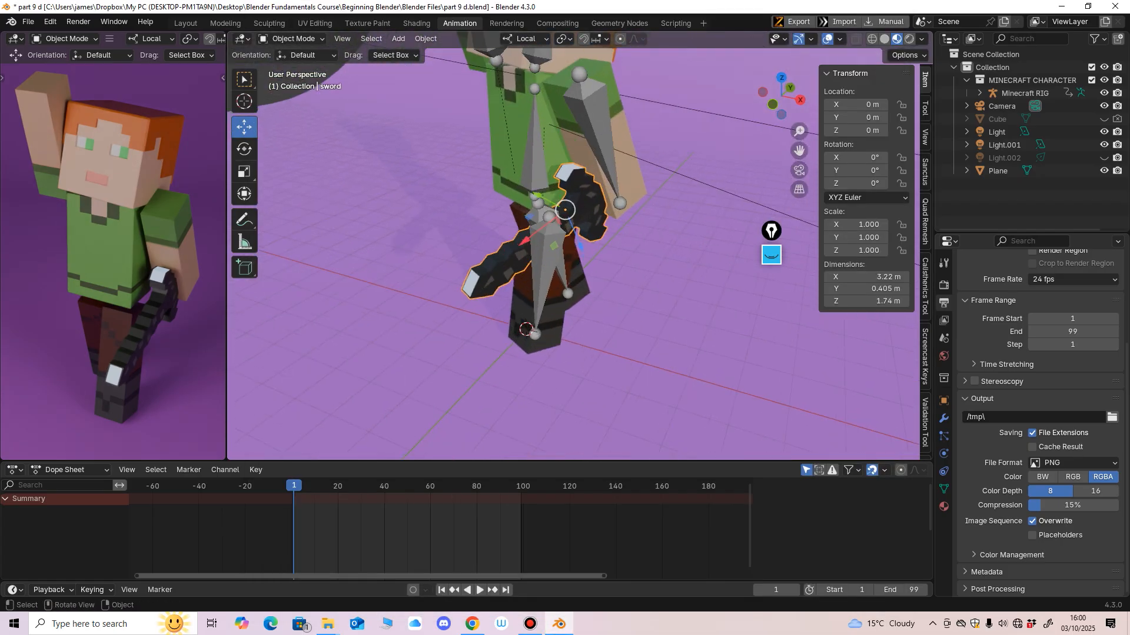
{"action": "left_click", "coordinate": [943, 507]}
{"action": "scroll", "coordinate": [1024, 433], "scroll_direction": "down", "scroll_amount": 3}
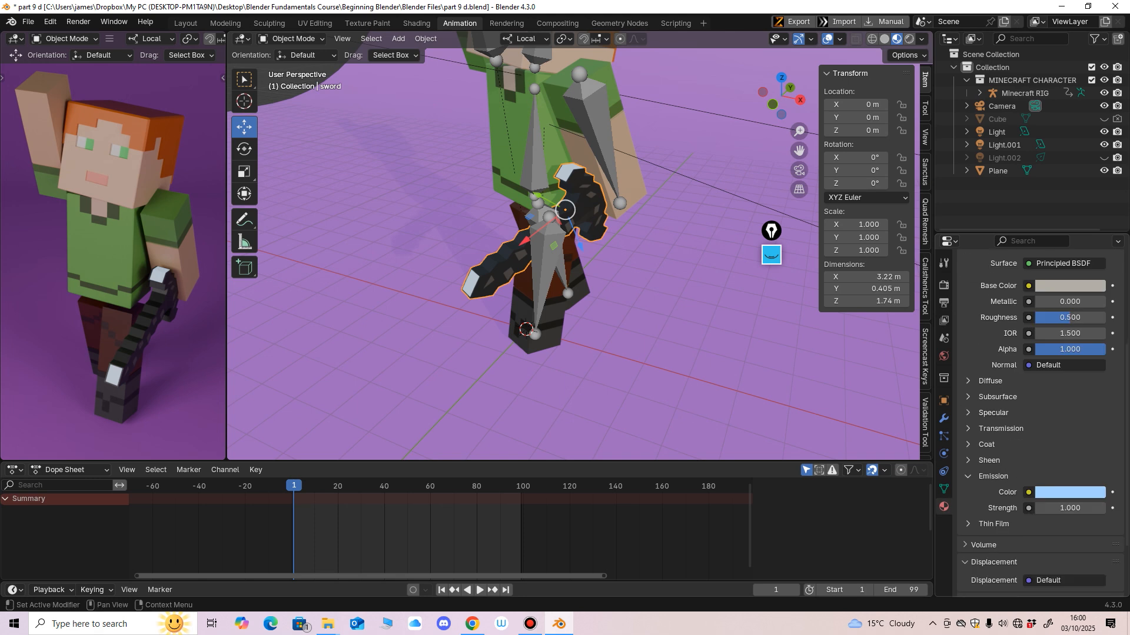
{"action": "middle_click_drag", "start_coordinate": [588, 527], "coordinate": [646, 527]}
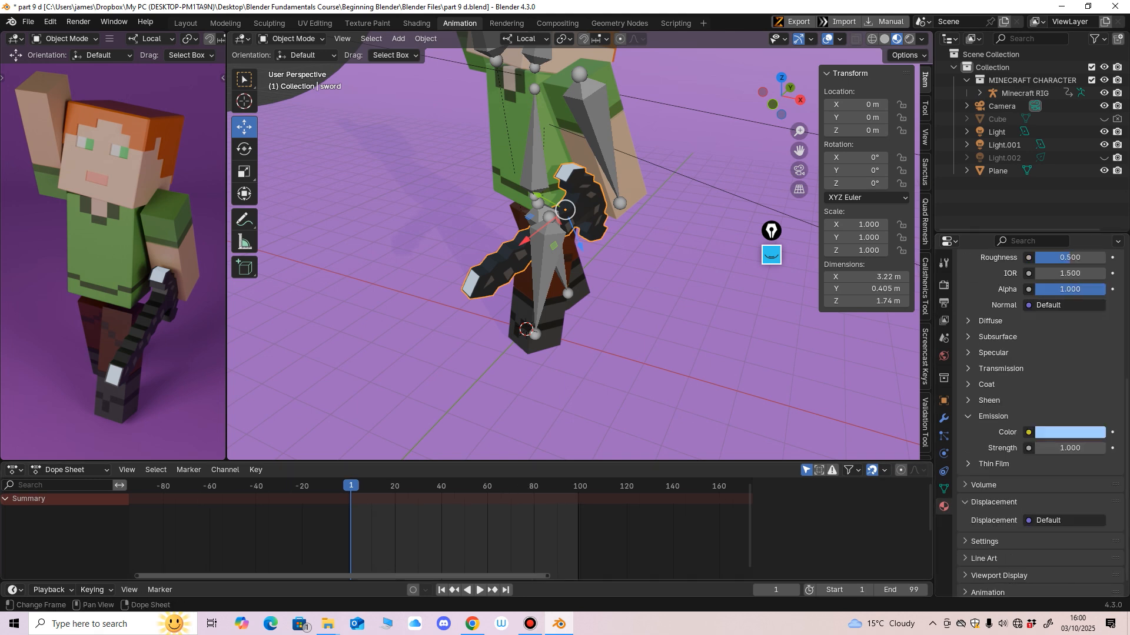
{"action": "key", "text": "i"}
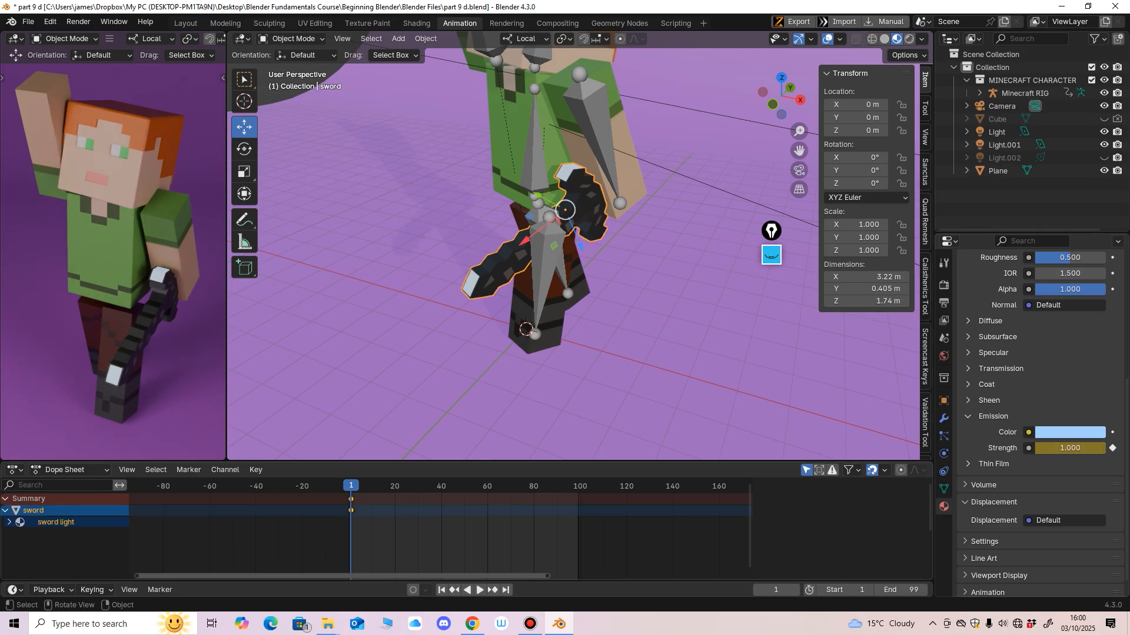
Set the emission strength to 5 at frame 25 and keyframe it.
{"action": "key", "text": "space"}
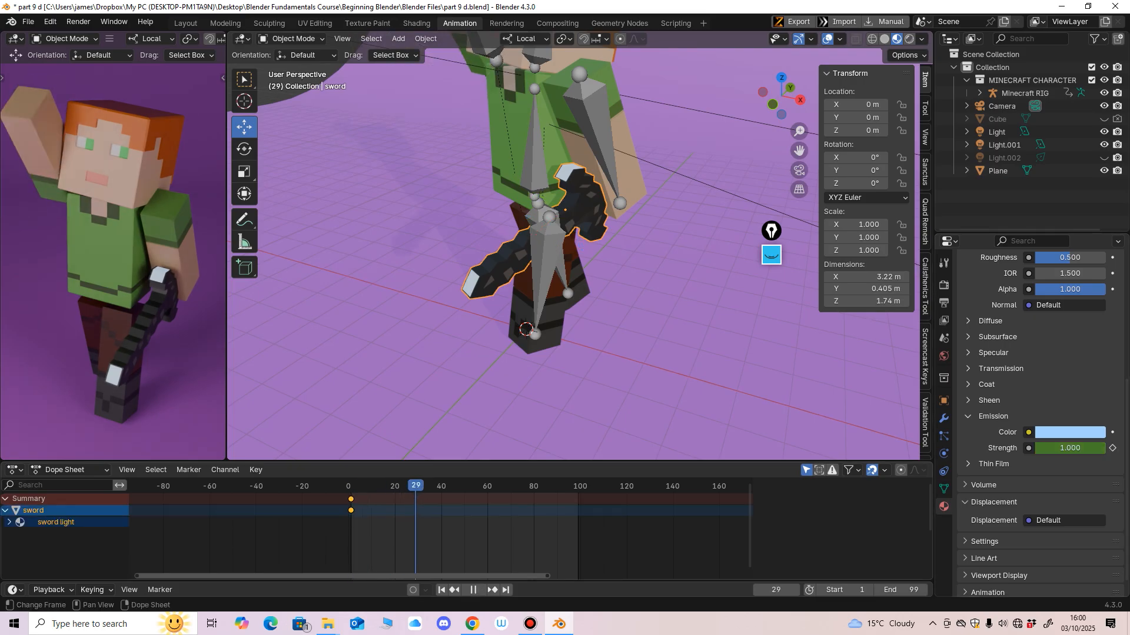
{"action": "left_click_drag", "start_coordinate": [413, 486], "coordinate": [410, 486]}
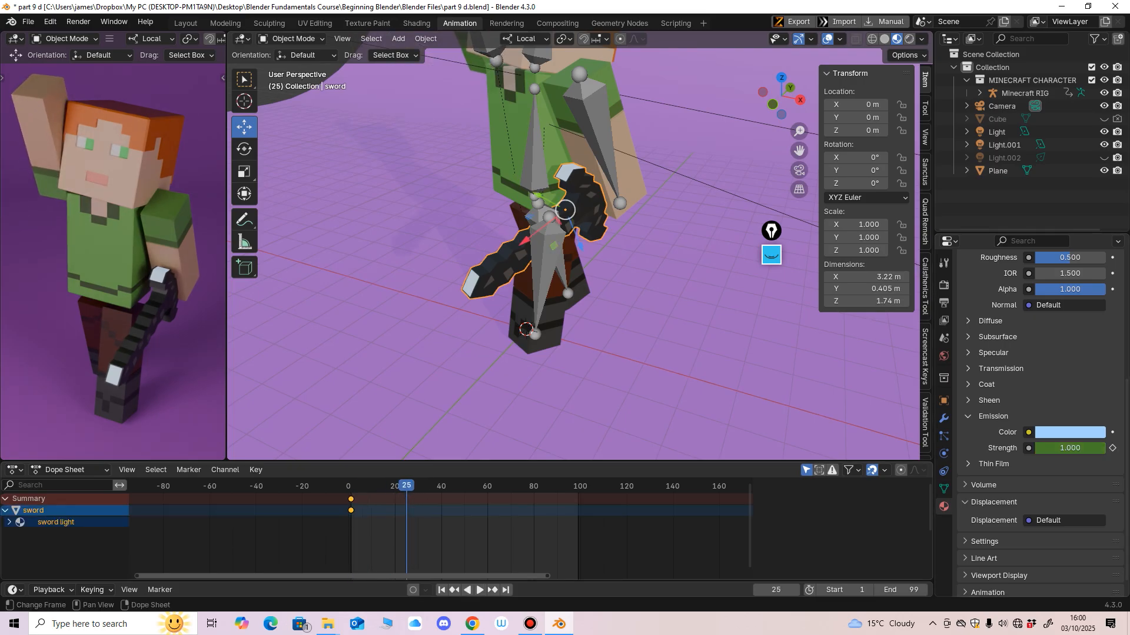
{"action": "left_click", "coordinate": [1069, 448]}
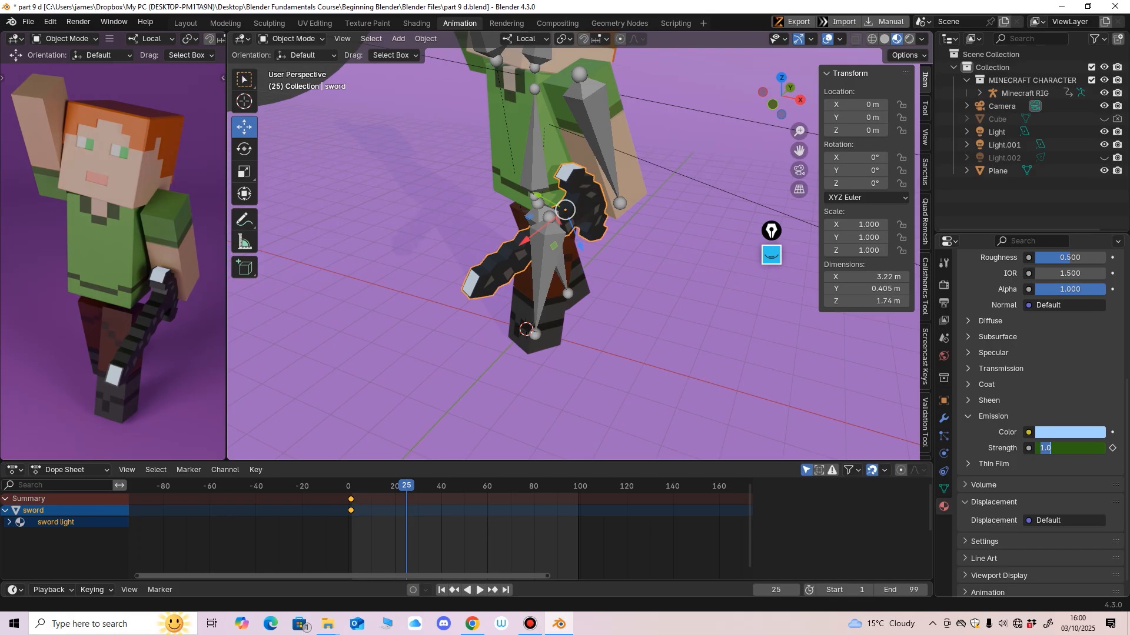
{"action": "key", "text": "Return"}
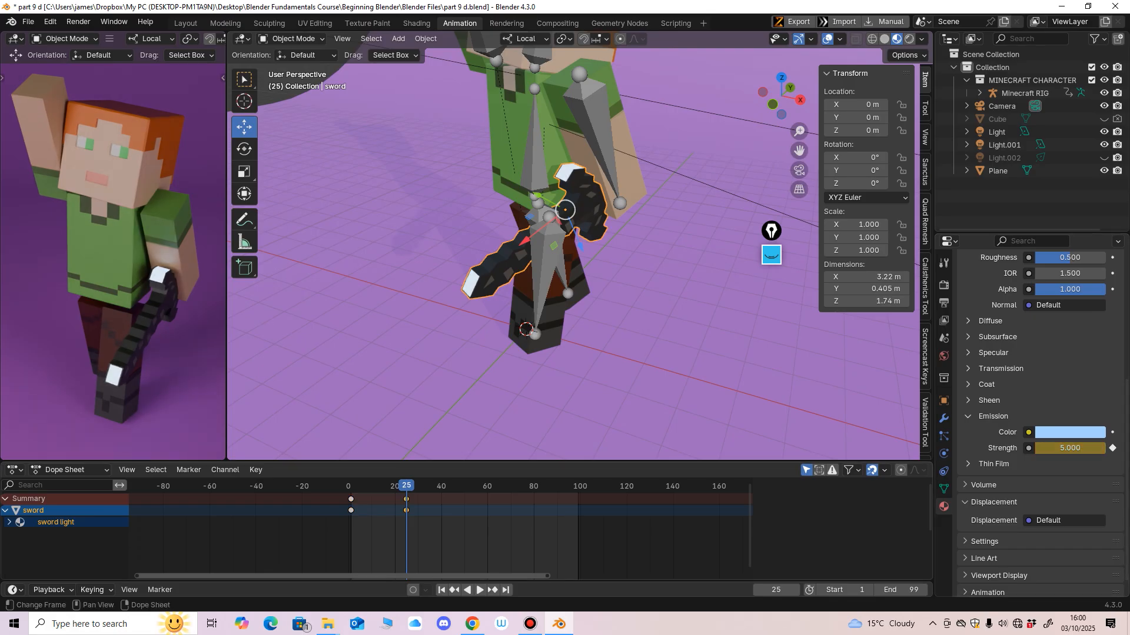
{"action": "key", "text": "Down"}
{"action": "key", "text": "Up"}
Duplicate both emission keyframes by copying them and pasting them at frame 50.
{"action": "key", "text": "a"}
{"action": "left_click_drag", "start_coordinate": [407, 486], "coordinate": [464, 486]}
{"action": "key", "text": "ctrl+v"}
Copy the emission keyframe at frame 1 and paste it at frame 100.
{"action": "left_click_drag", "start_coordinate": [355, 532], "coordinate": [341, 500]}
{"action": "left_click_drag", "start_coordinate": [576, 486], "coordinate": [580, 486]}
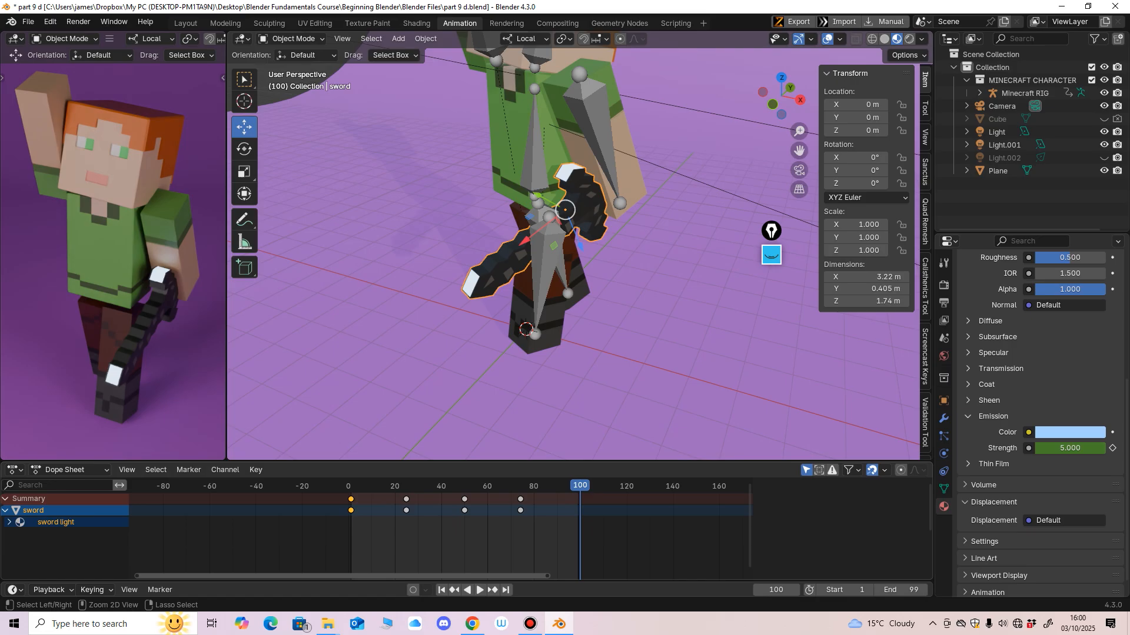
{"action": "key", "text": "ctrl+v"}
{"action": "left_click_drag", "start_coordinate": [644, 531], "coordinate": [630, 499]}
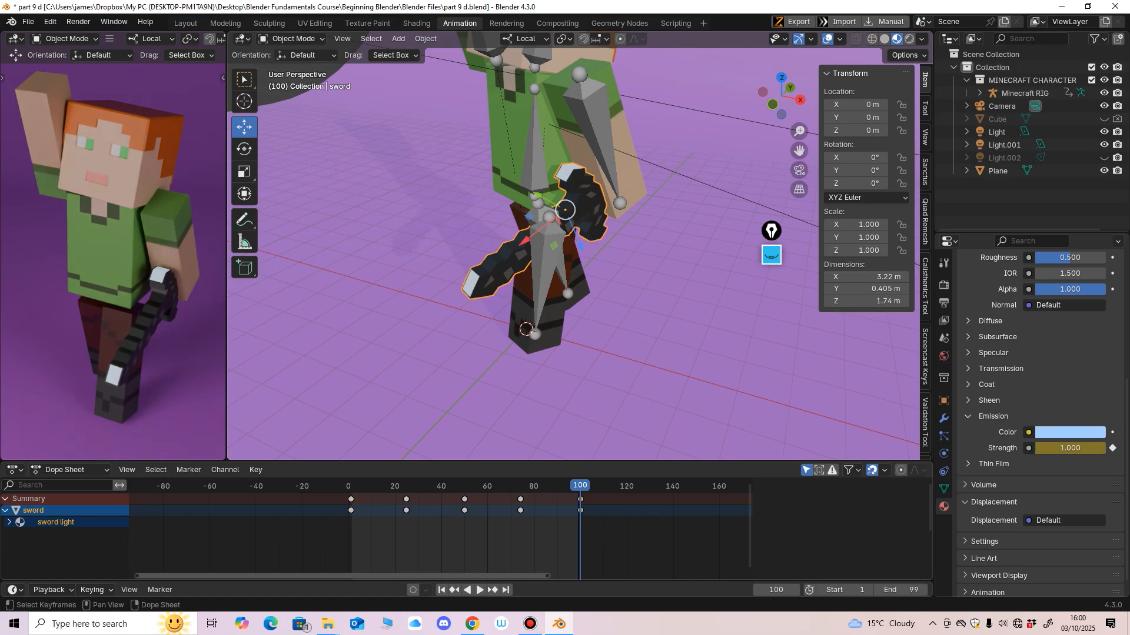
Play the animation and jump between keyframes to check how the sword's emission strength pulses.
{"action": "key", "text": "Down"}
{"action": "key", "text": "space"}
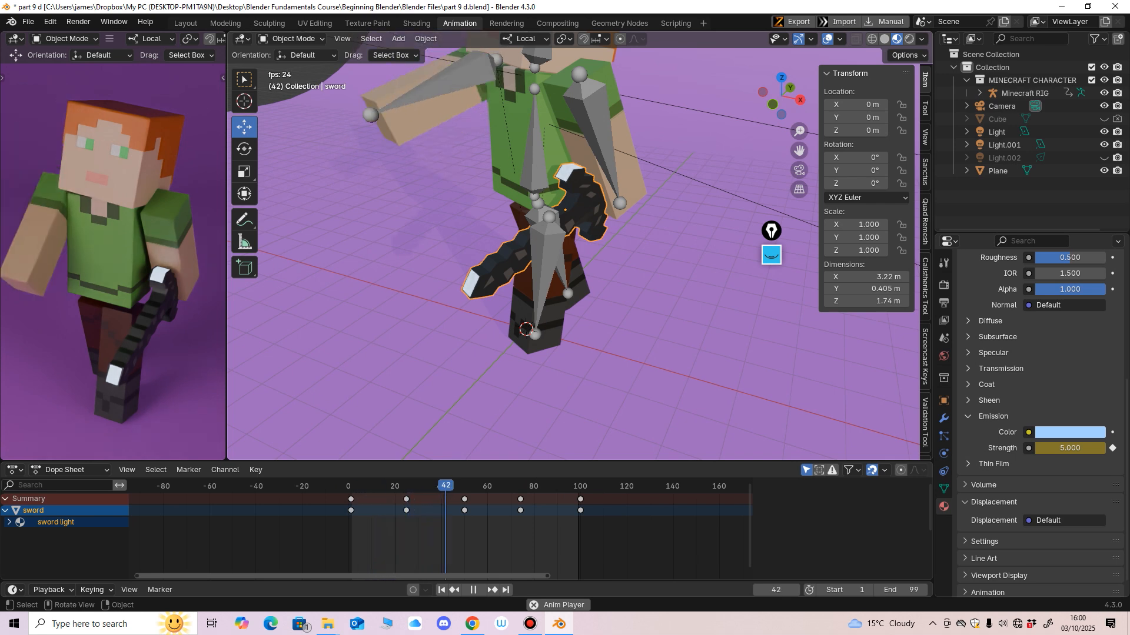
{"action": "key", "text": "space"}
{"action": "key", "text": "Down"}
{"action": "key", "text": "Down"}
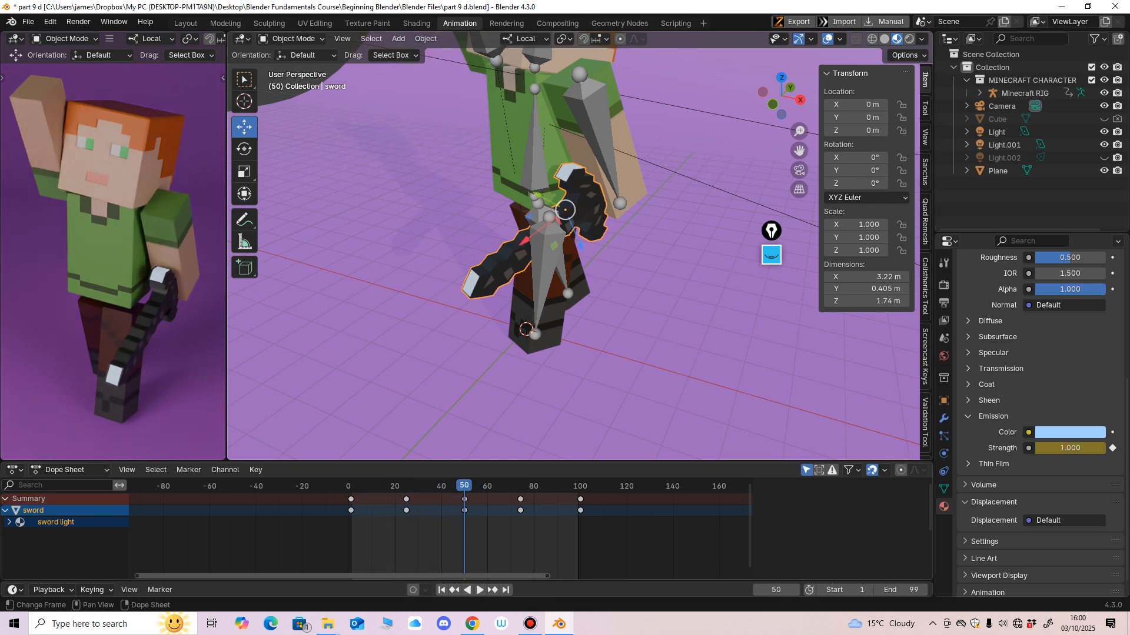
{"action": "key", "text": "space"}
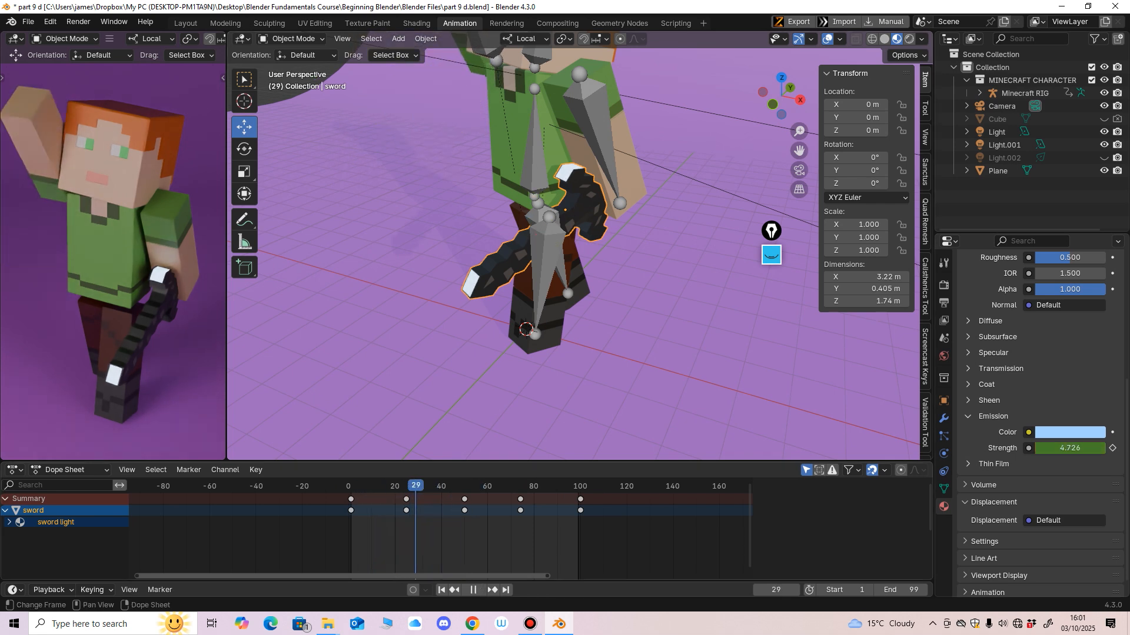
{"action": "key", "text": "Escape"}
{"action": "key", "text": "Down"}
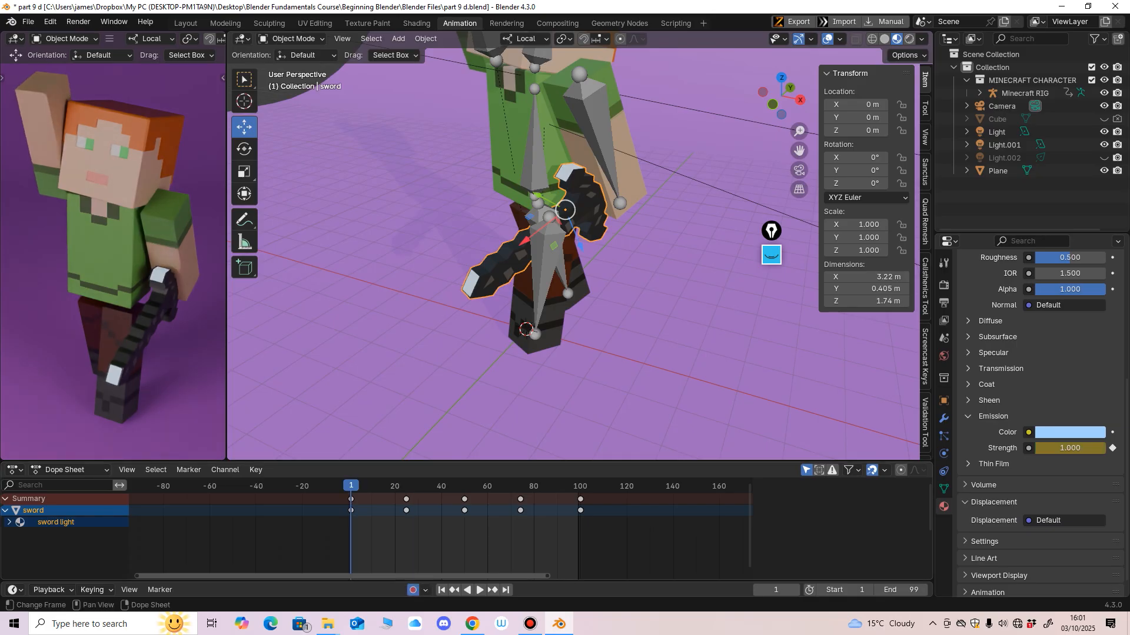
{"action": "key", "text": "space"}
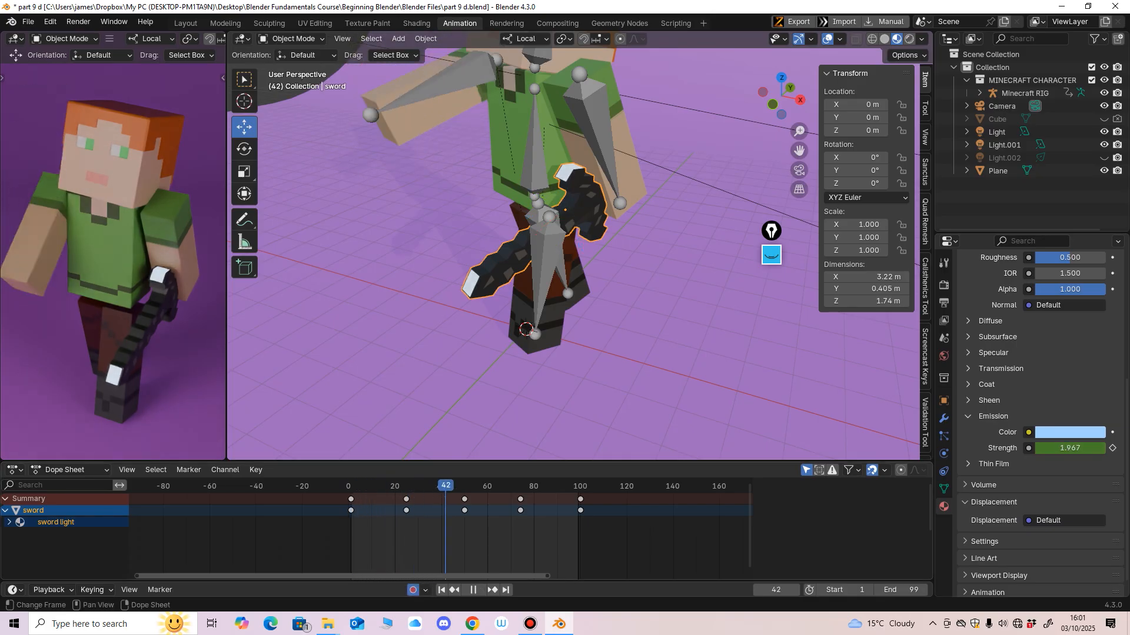
{"action": "key", "text": "space"}
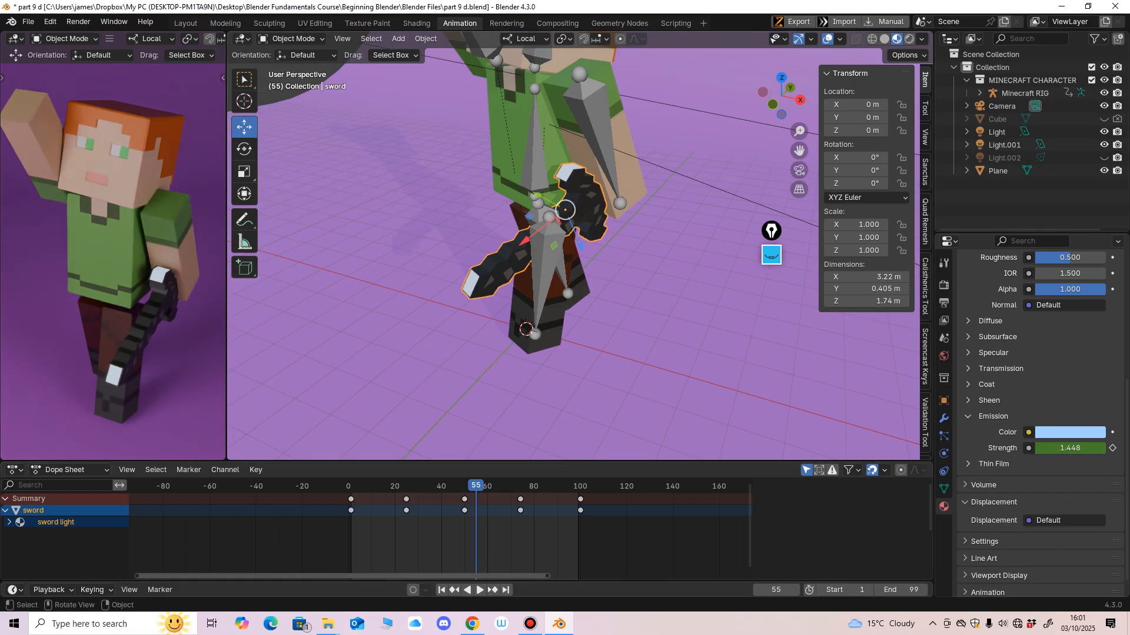
Play the sword glow up close, preview it in Rendered shading from farther back, and return to Material Preview.
{"action": "middle_click_drag", "start_coordinate": [594, 265], "coordinate": [568, 217]}
{"action": "key", "text": "space"}
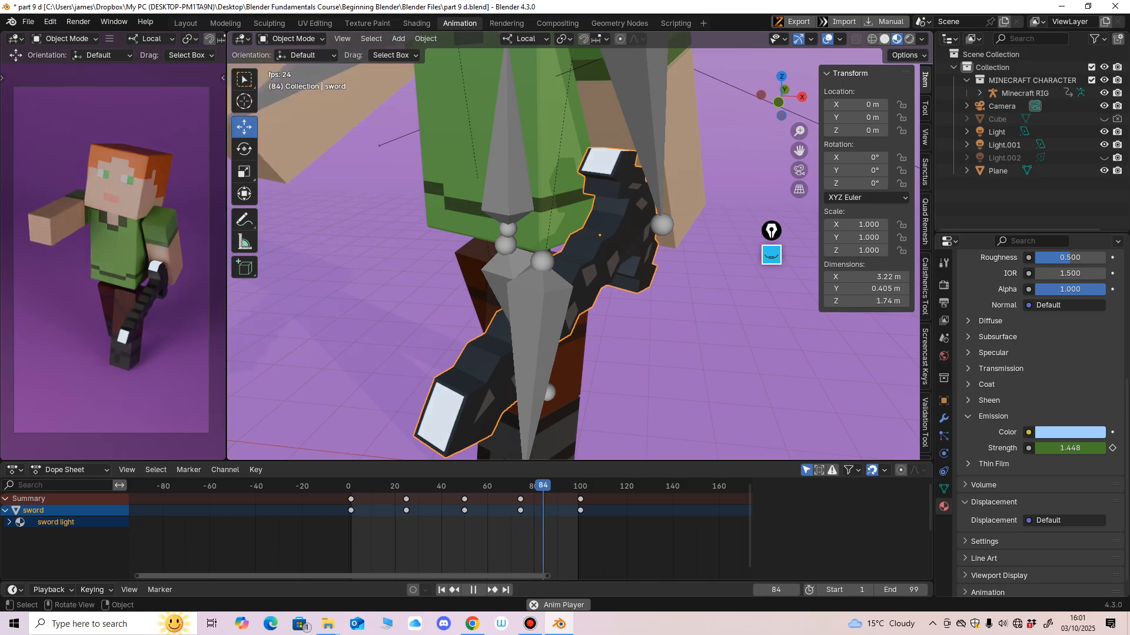
{"action": "left_click", "coordinate": [909, 39]}
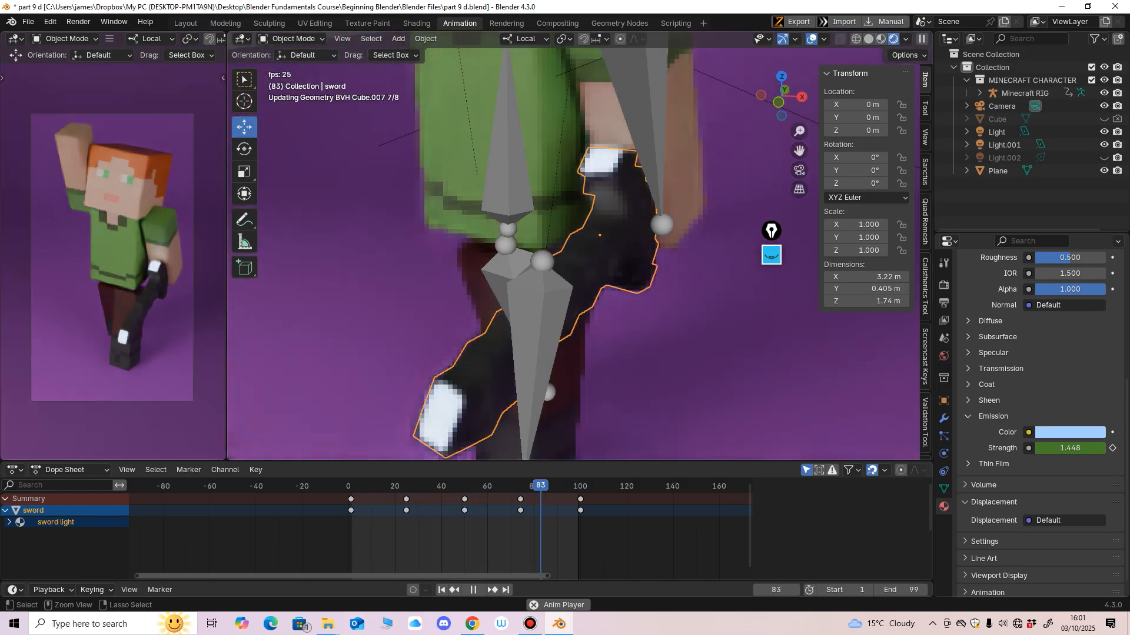
{"action": "middle_click_drag", "start_coordinate": [574, 194], "coordinate": [573, 365], "text": "ctrl"}
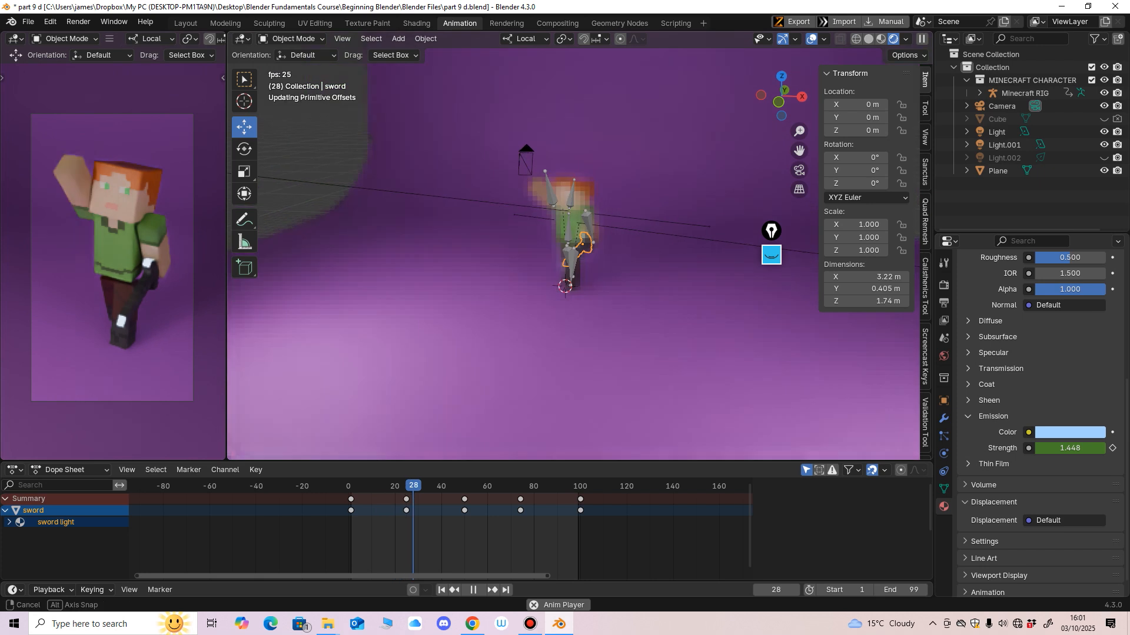
{"action": "mouse_move", "coordinate": [574, 294]}
{"action": "middle_mouse_down"}
{"action": "mouse_move", "coordinate": [565, 314]}
{"action": "mouse_move", "coordinate": [571, 253]}
{"action": "mouse_move", "coordinate": [600, 255]}
{"action": "mouse_move", "coordinate": [580, 247]}
{"action": "middle_mouse_up"}
{"action": "left_click", "coordinate": [881, 38]}
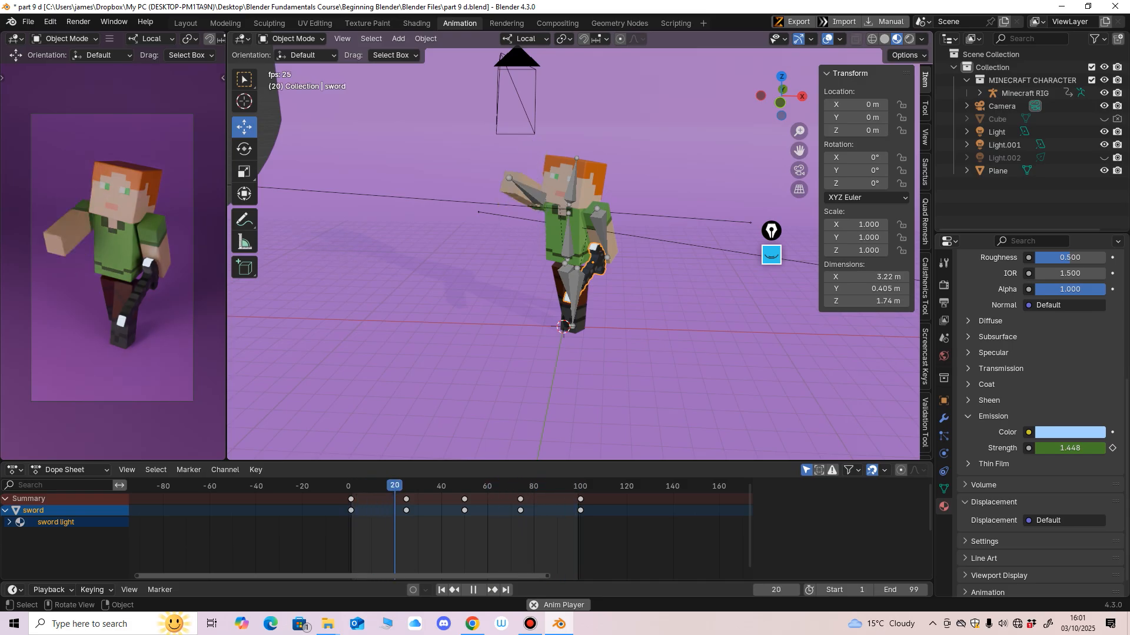
Unhide Light.002 in the viewport so all three lights around the character are shown.
{"action": "scroll", "coordinate": [582, 176], "scroll_direction": "down", "scroll_amount": 3}
{"action": "middle_click_drag", "start_coordinate": [582, 170], "coordinate": [575, 235]}
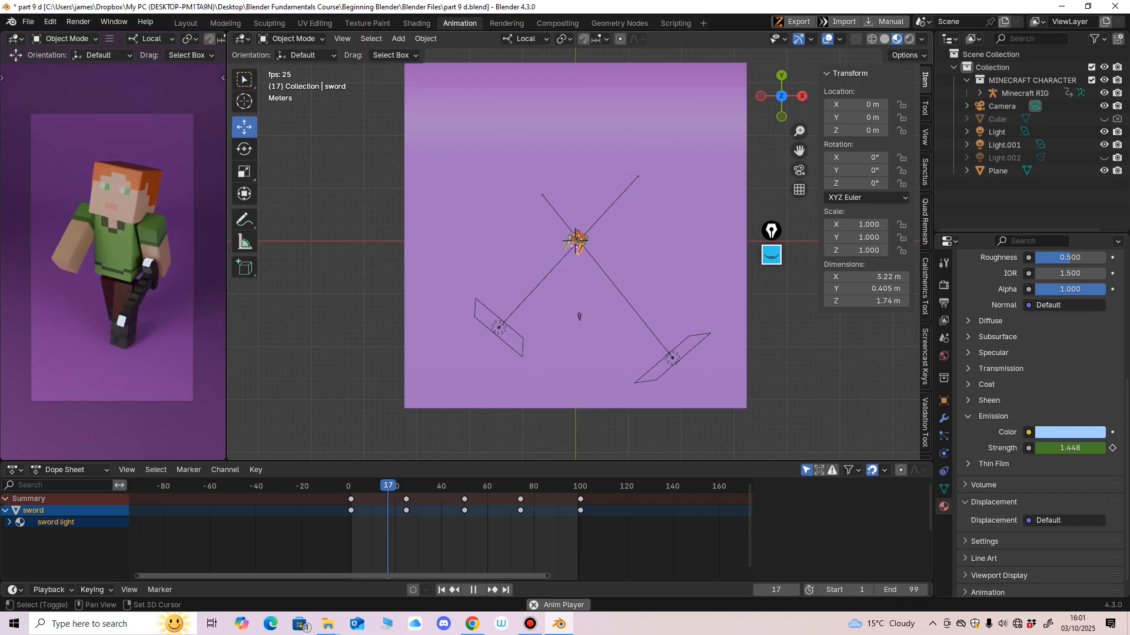
{"action": "scroll", "coordinate": [575, 234], "scroll_direction": "up", "scroll_amount": 4}
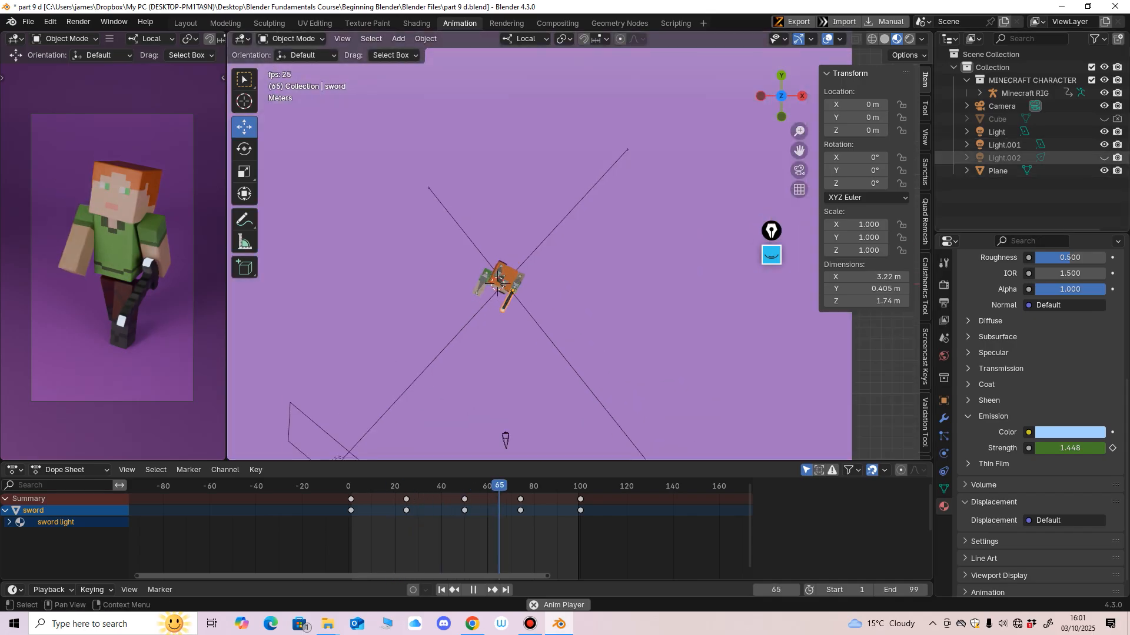
{"action": "left_click", "coordinate": [1104, 157]}
{"action": "middle_click_drag", "start_coordinate": [636, 247], "coordinate": [614, 152]}
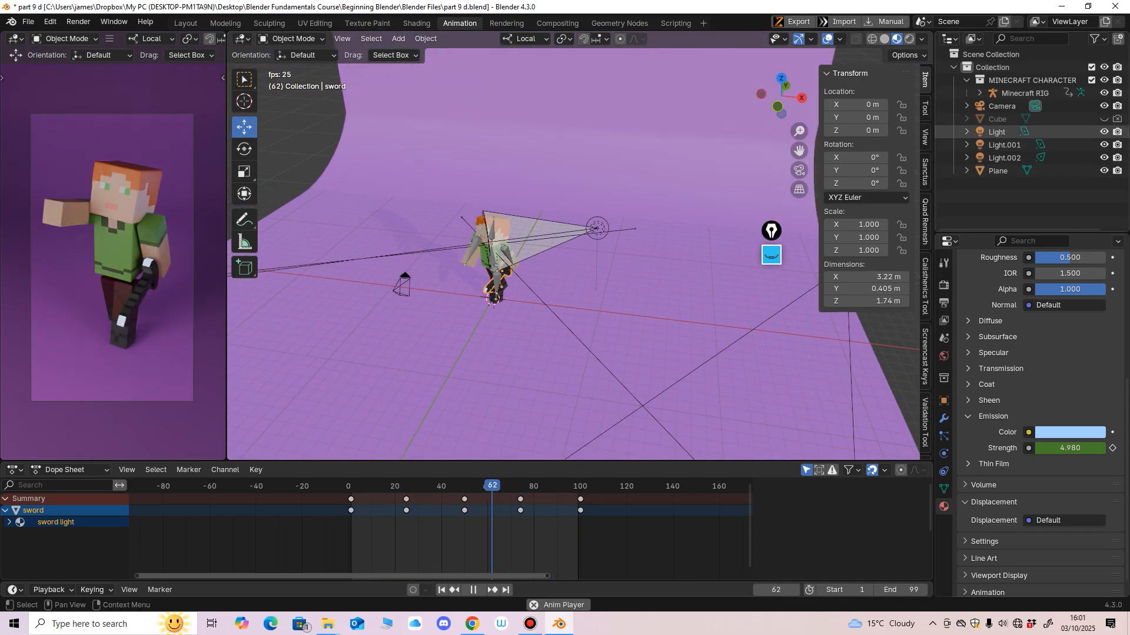
{"action": "scroll", "coordinate": [624, 236], "scroll_direction": "down", "scroll_amount": 2}
{"action": "middle_click_drag", "start_coordinate": [623, 236], "coordinate": [625, 243]}
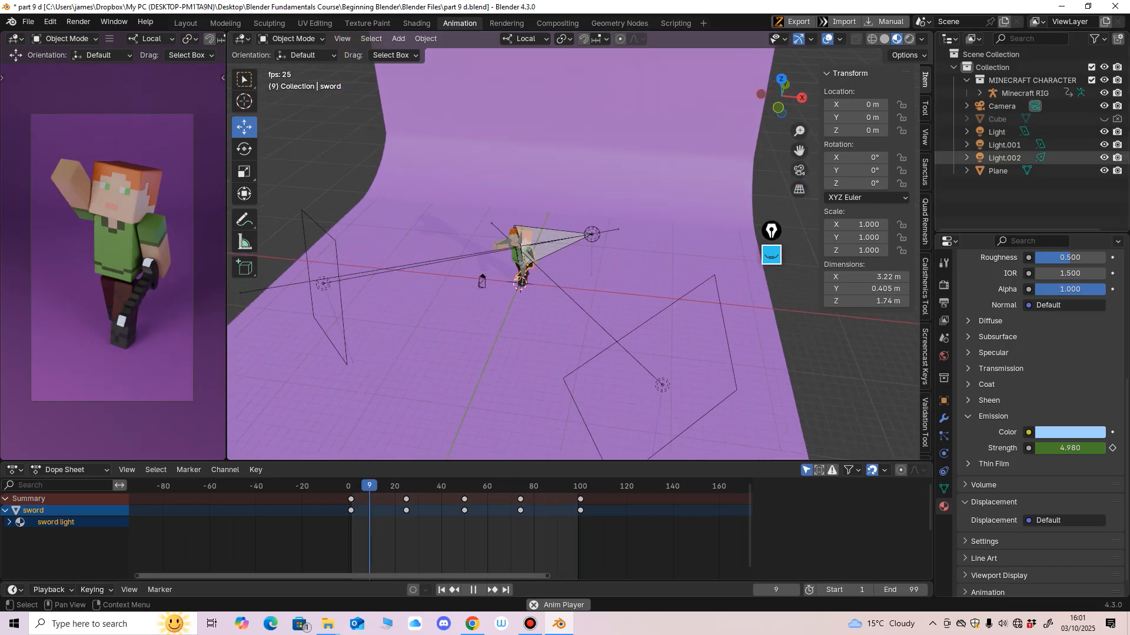
Rename the spot light Light.002 as rim.
{"action": "left_click", "coordinate": [1005, 158]}
{"action": "double_click", "coordinate": [1004, 158]}
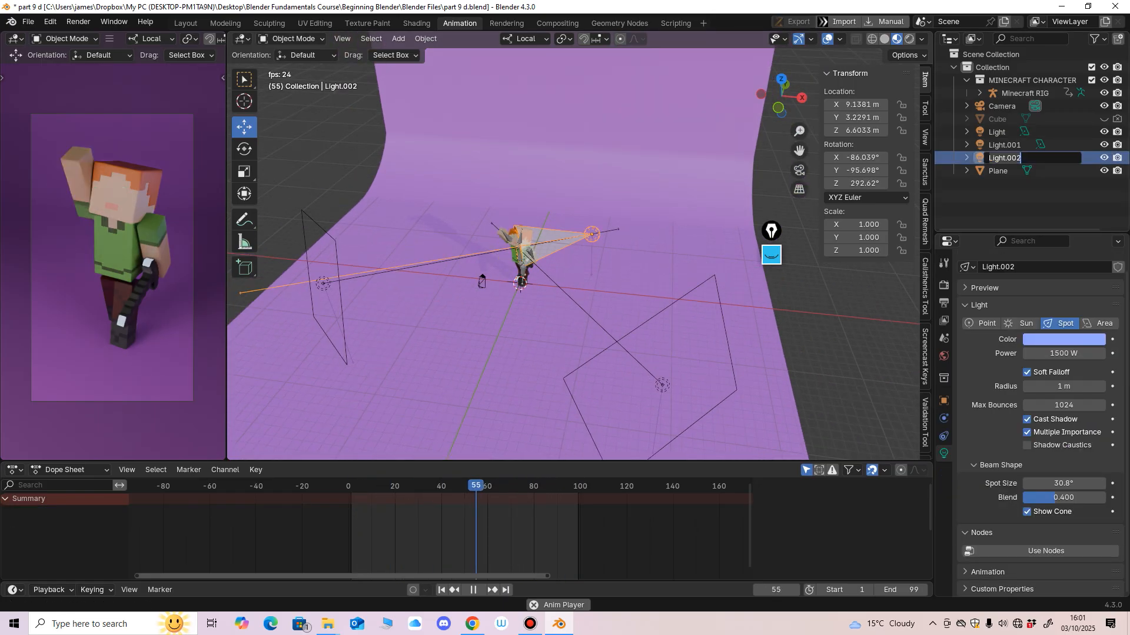
{"action": "type", "text": "f"}
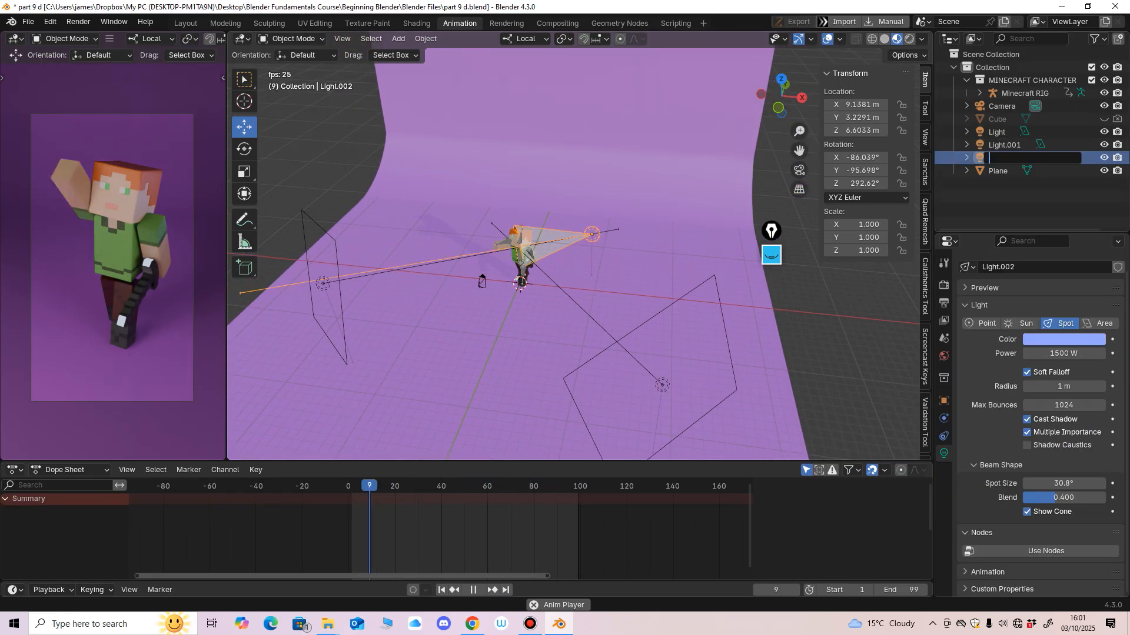
{"action": "key", "text": "BackSpace"}
{"action": "type", "text": "rim"}
{"action": "key", "text": "Return"}
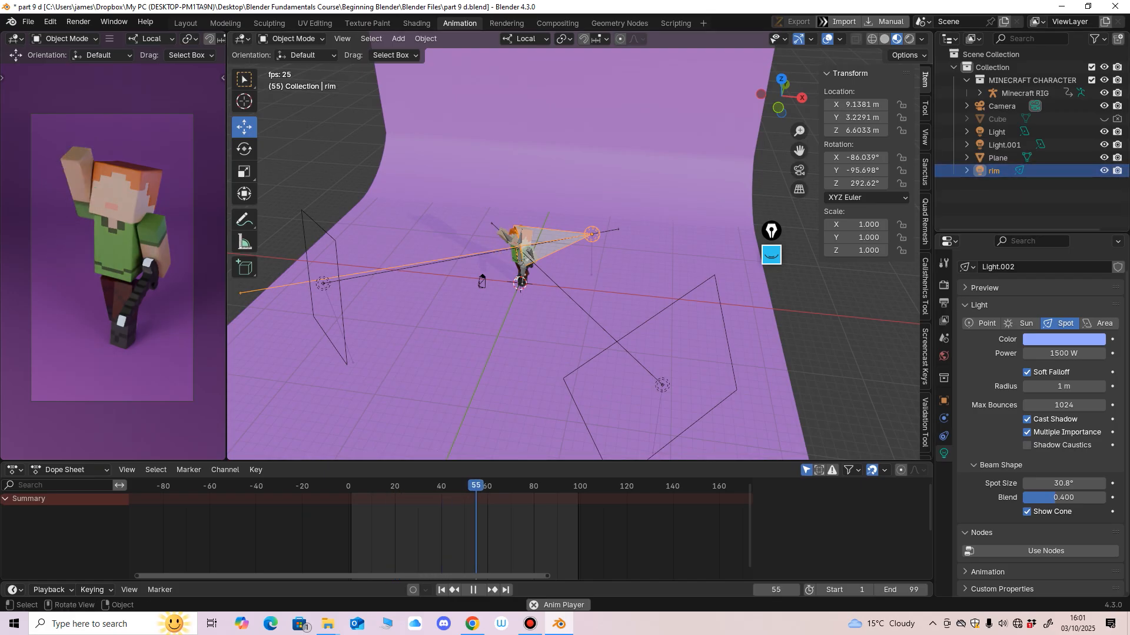
Select the 3000 W area light named Light and rename it as key.
{"action": "left_click", "coordinate": [330, 289]}
{"action": "left_click", "coordinate": [323, 284]}
{"action": "double_click", "coordinate": [997, 131]}
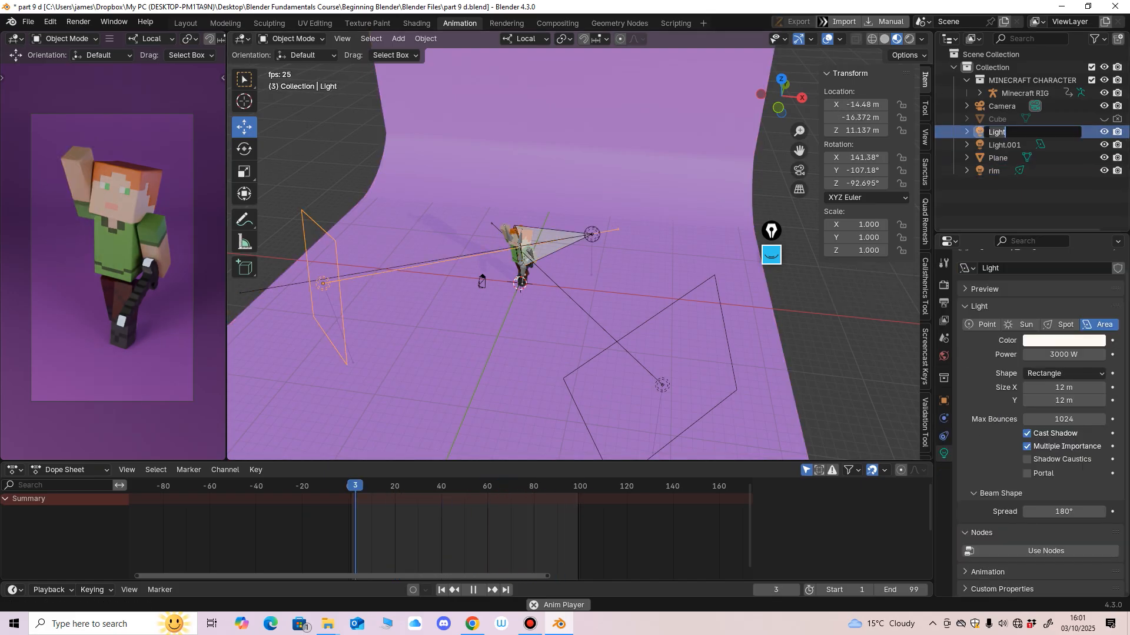
{"action": "type", "text": "key"}
{"action": "key", "text": "Return"}
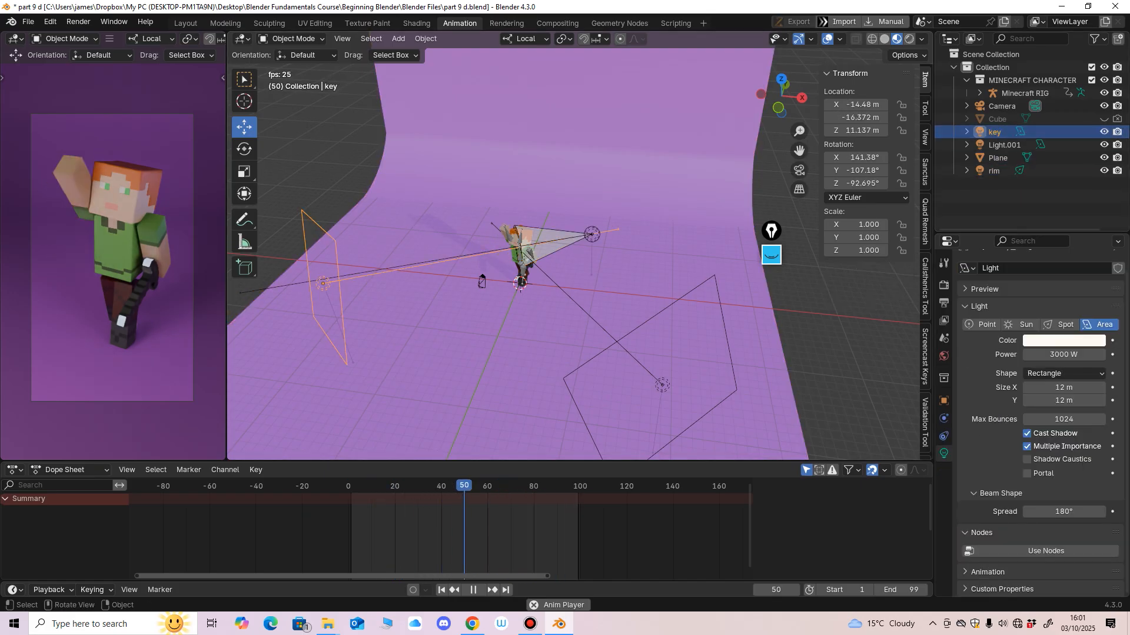
Select the area light Light.001 and rename it as fill.
{"action": "left_click", "coordinate": [662, 385]}
{"action": "double_click", "coordinate": [1003, 145]}
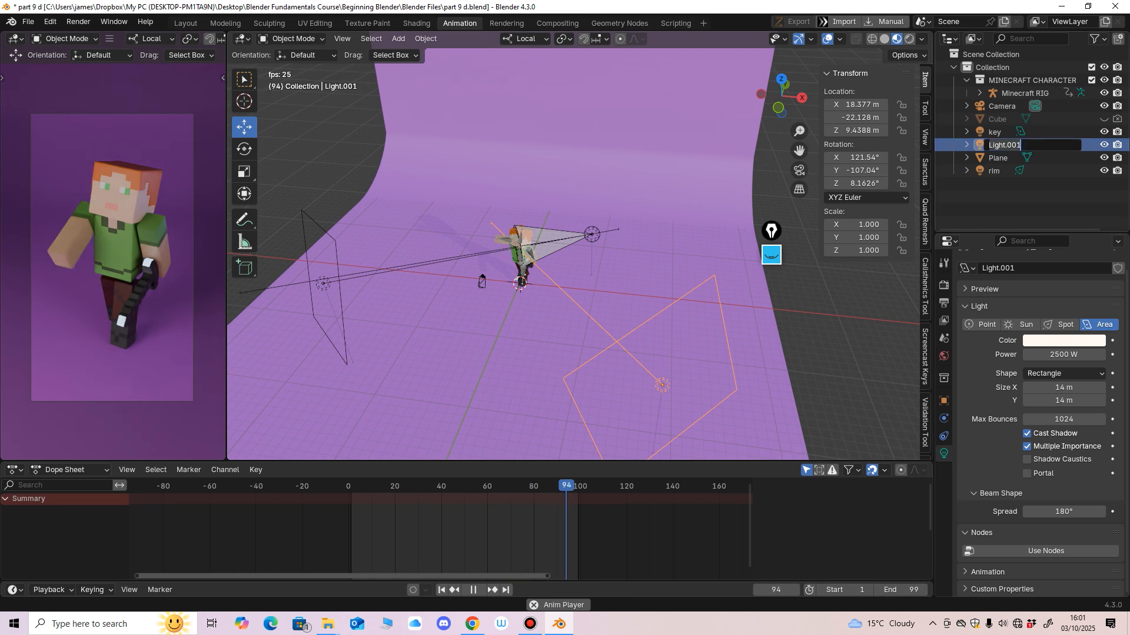
{"action": "type", "text": "fill"}
{"action": "key", "text": "Return"}
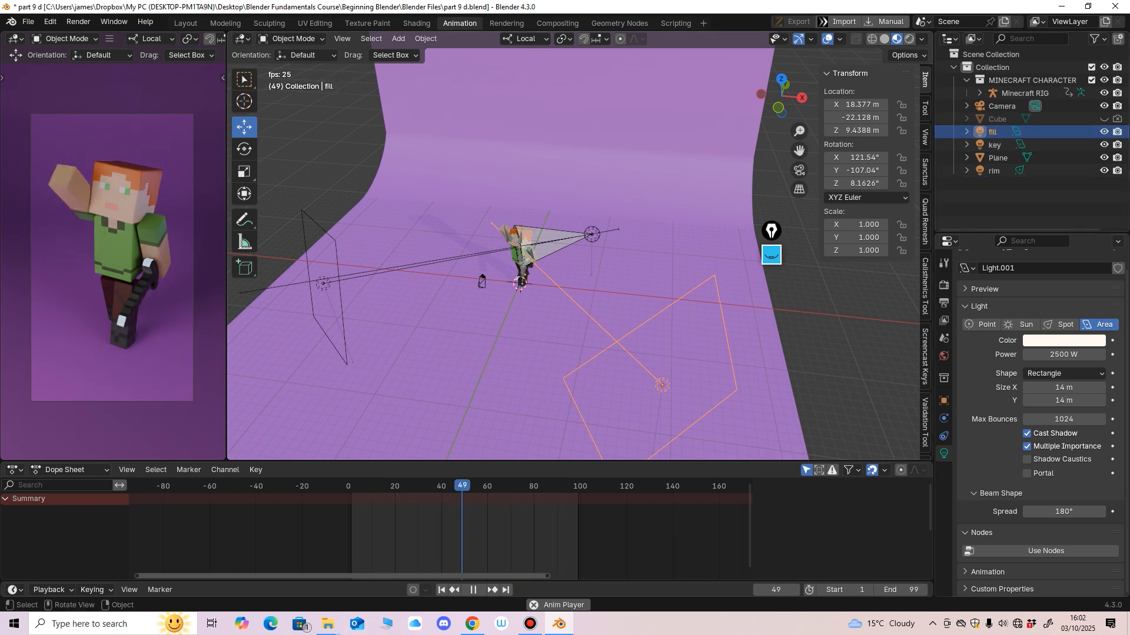
Set the key light's X and Y size to 14 m.
{"action": "middle_click_drag", "start_coordinate": [635, 253], "coordinate": [553, 252]}
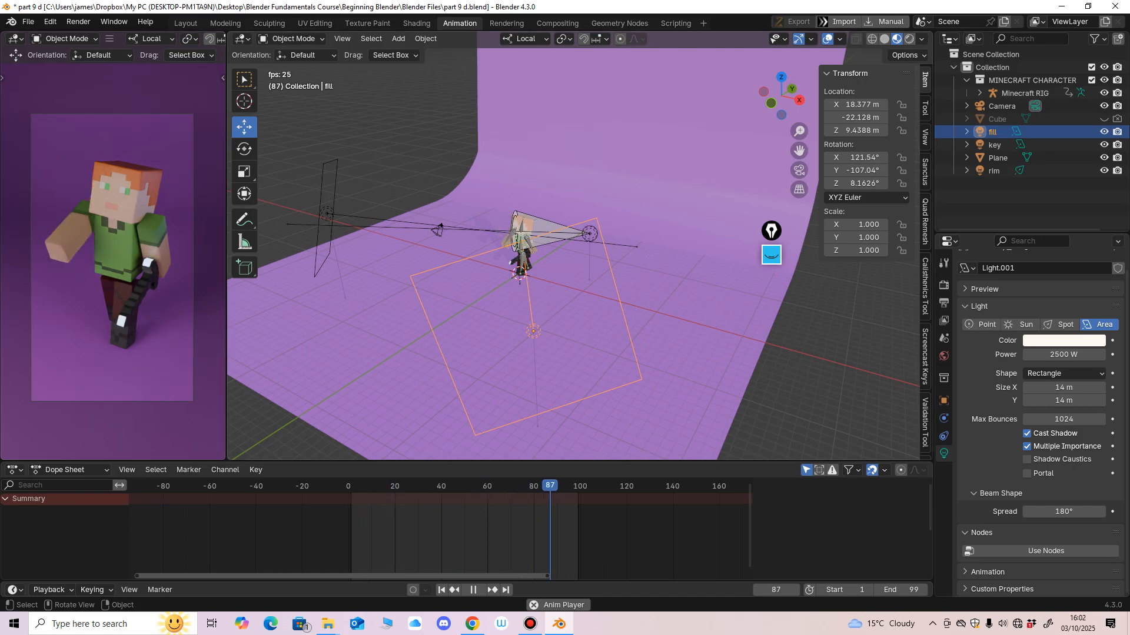
{"action": "left_click", "coordinate": [327, 214]}
{"action": "left_click_drag", "start_coordinate": [1063, 388], "coordinate": [1064, 401]}
{"action": "type", "text": "14"}
{"action": "key", "text": "Return"}
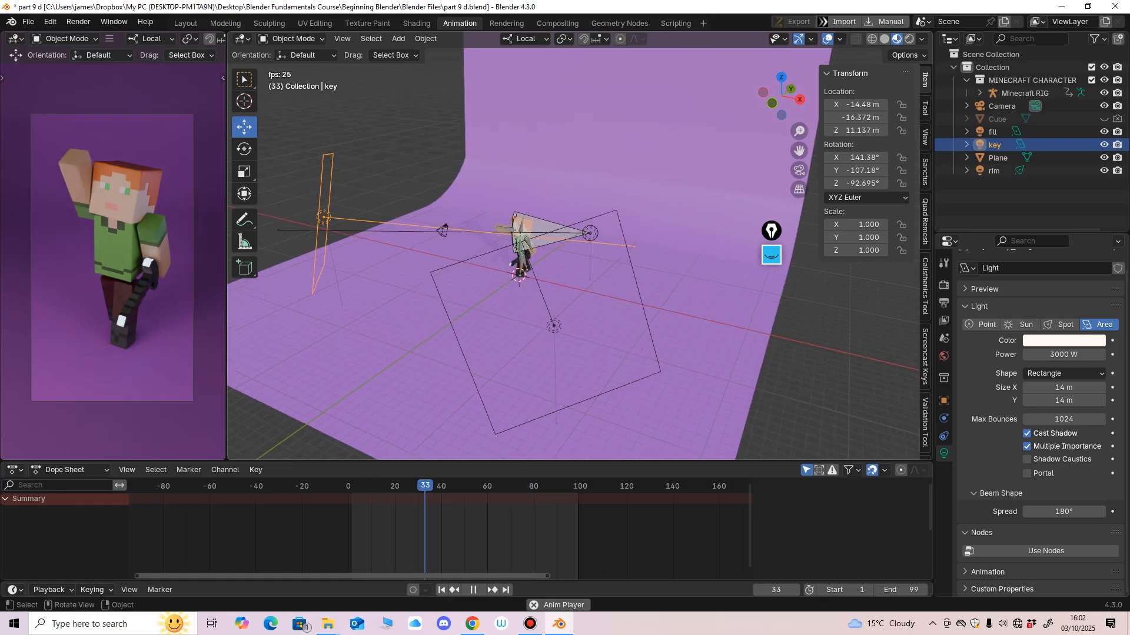
Play the animation to frame 55, render that frame to inspect the lighting on the whole character, and close the render.
{"action": "scroll", "coordinate": [579, 253], "scroll_direction": "down", "scroll_amount": 1}
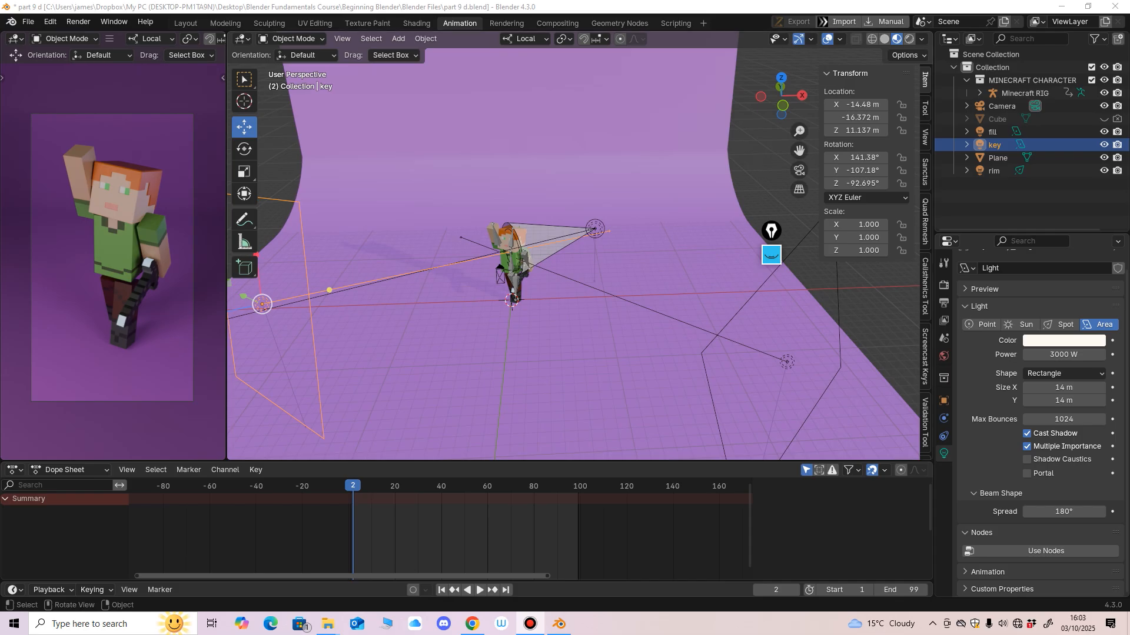
{"action": "key", "text": "space"}
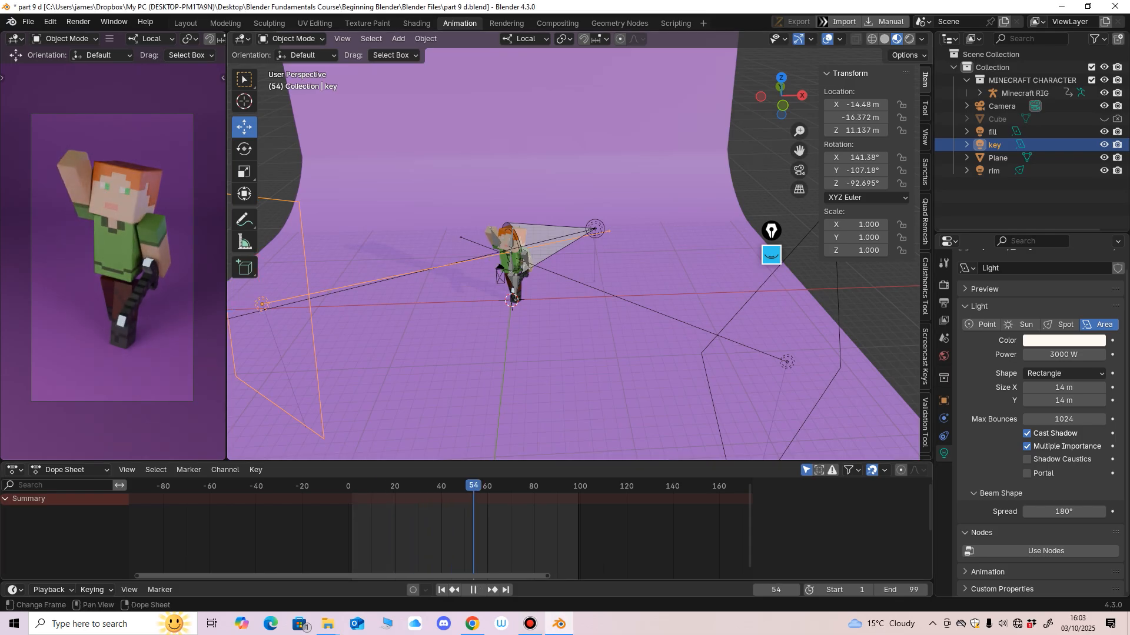
{"action": "key", "text": "space"}
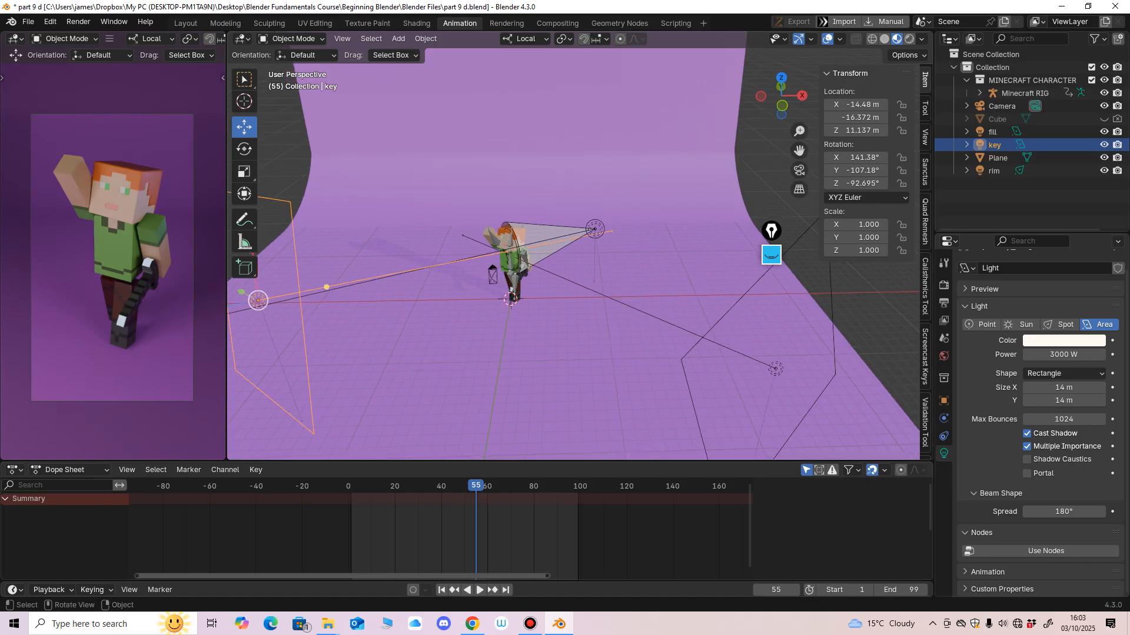
{"action": "key", "text": "F12"}
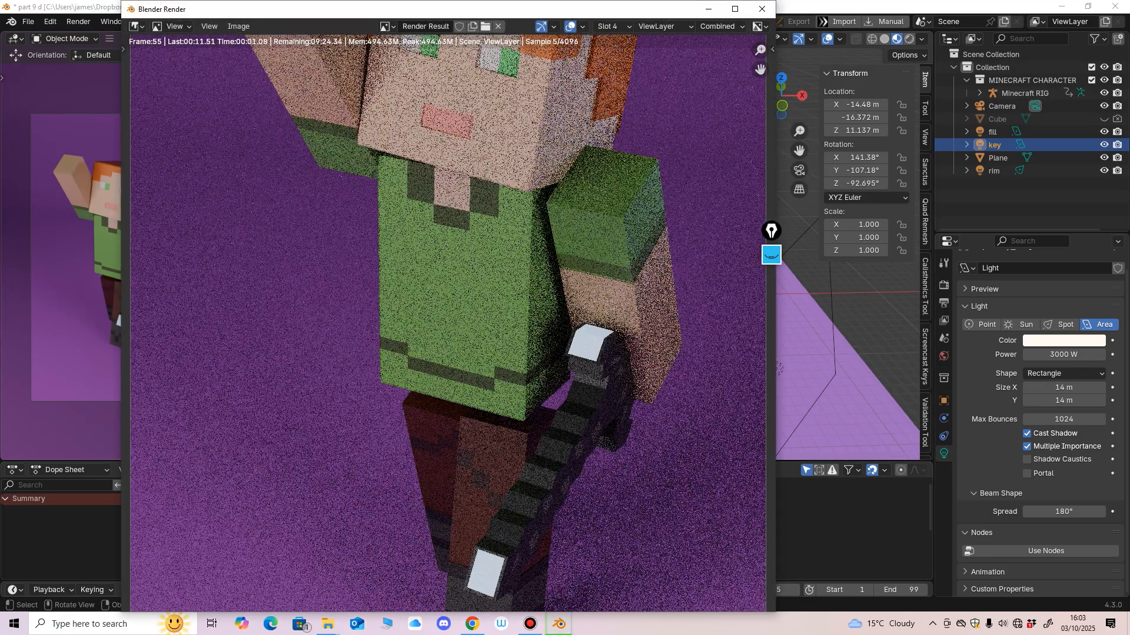
{"action": "middle_click_drag", "start_coordinate": [450, 303], "coordinate": [456, 401], "text": "ctrl"}
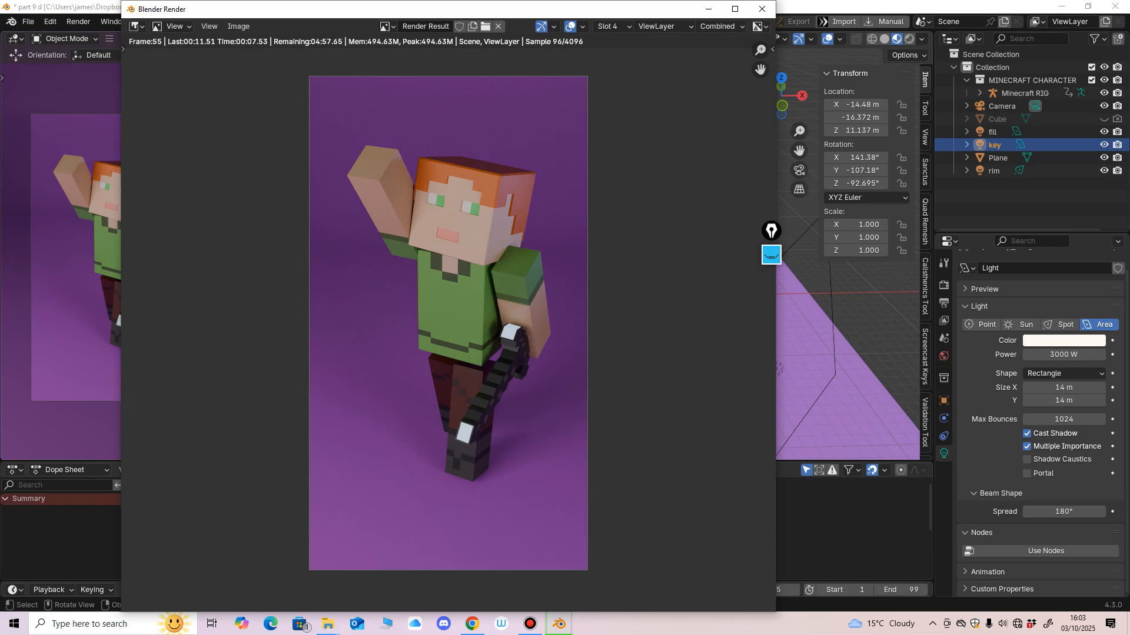
{"action": "scroll", "coordinate": [448, 323], "scroll_direction": "up", "scroll_amount": 1}
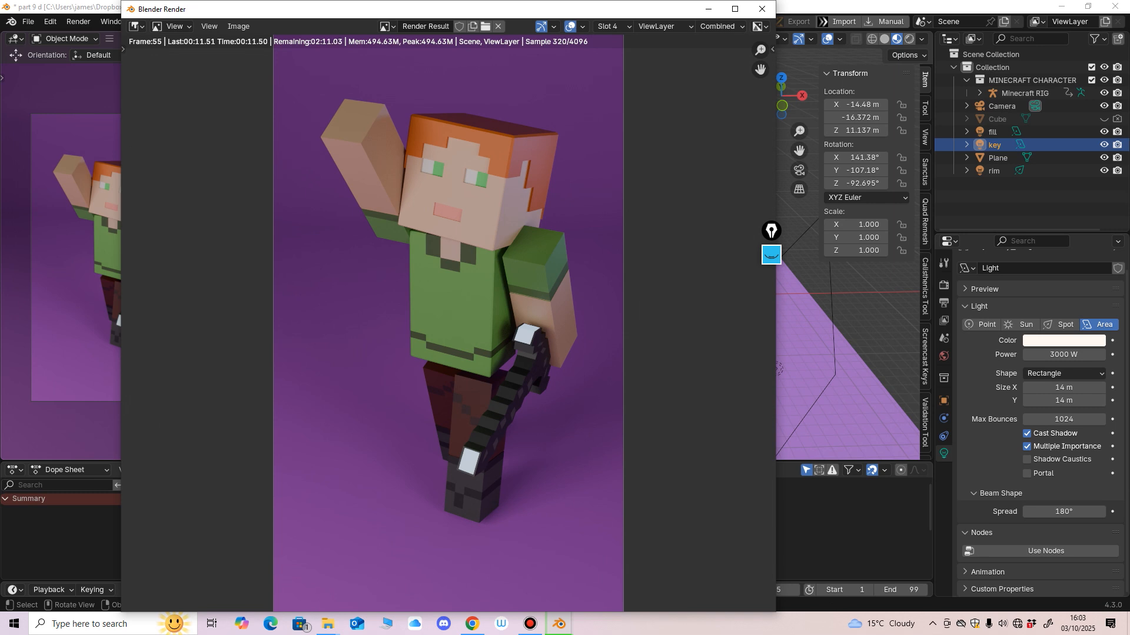
{"action": "scroll", "coordinate": [448, 324], "scroll_direction": "down", "scroll_amount": 1}
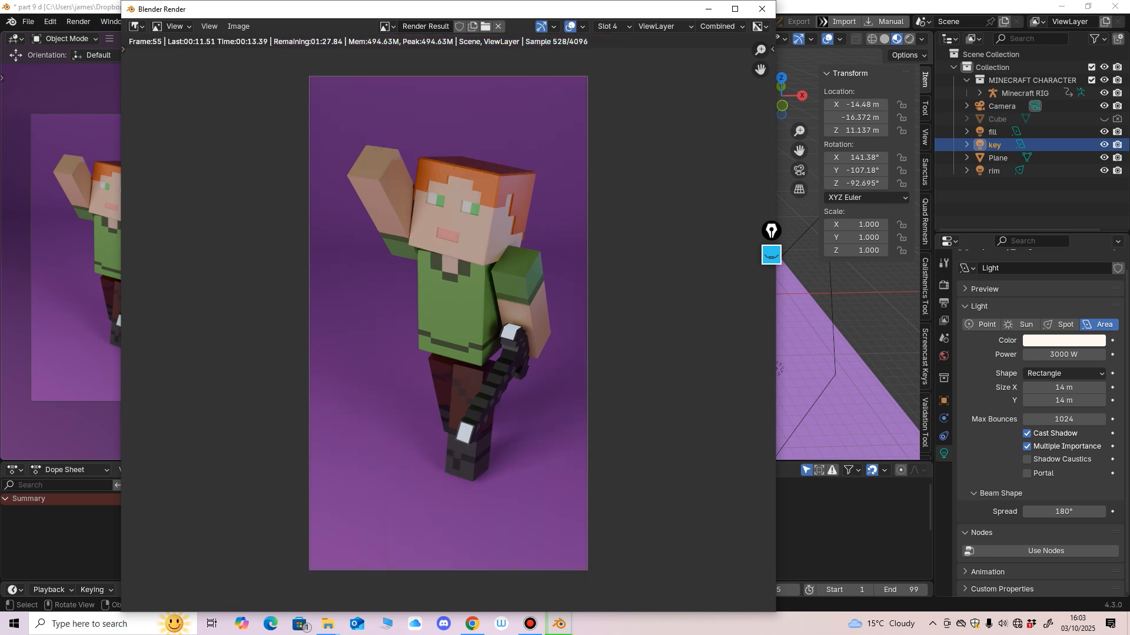
{"action": "left_click", "coordinate": [761, 9]}
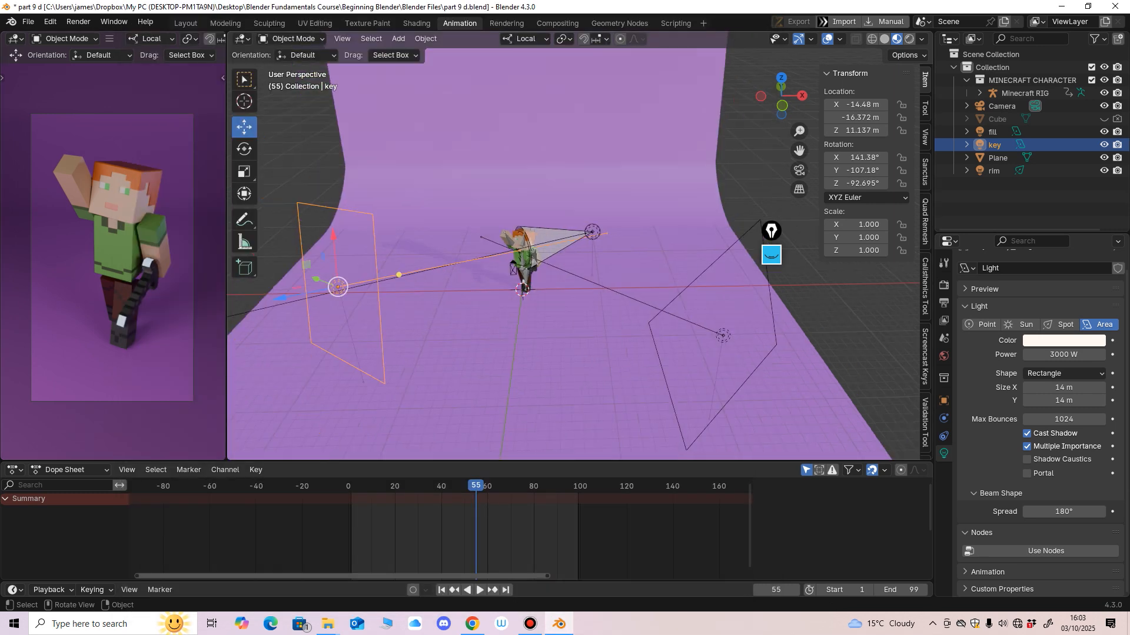
Set the key light's power to 3500 W.
{"action": "left_click", "coordinate": [391, 218]}
{"action": "left_click", "coordinate": [391, 219]}
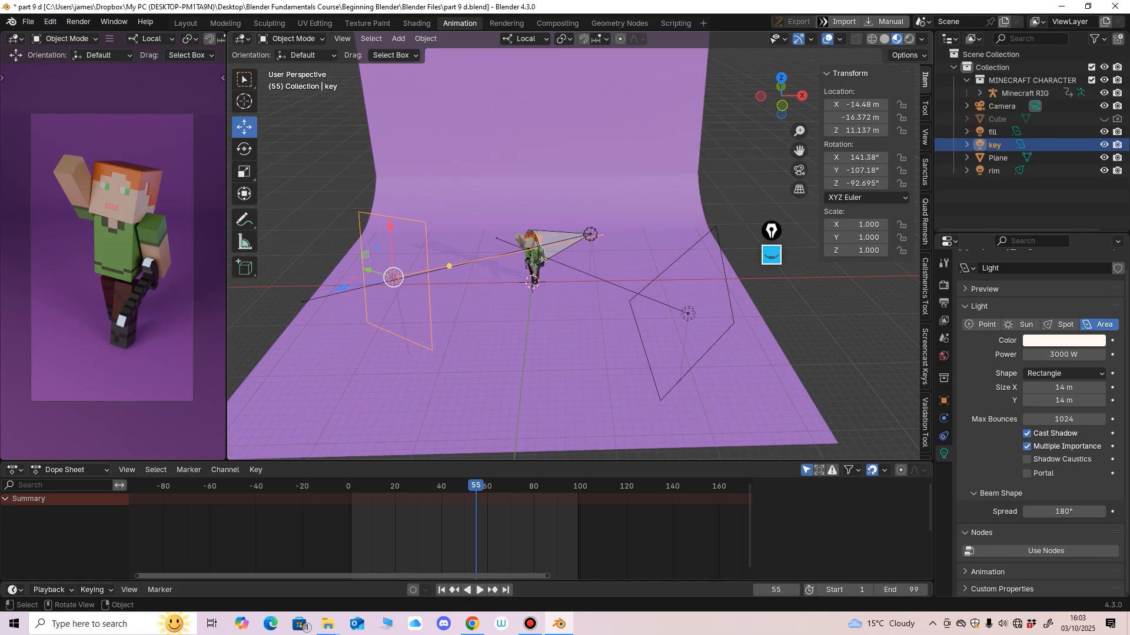
{"action": "left_click", "coordinate": [391, 218]}
{"action": "left_click", "coordinate": [391, 218]}
{"action": "left_click", "coordinate": [1064, 355]}
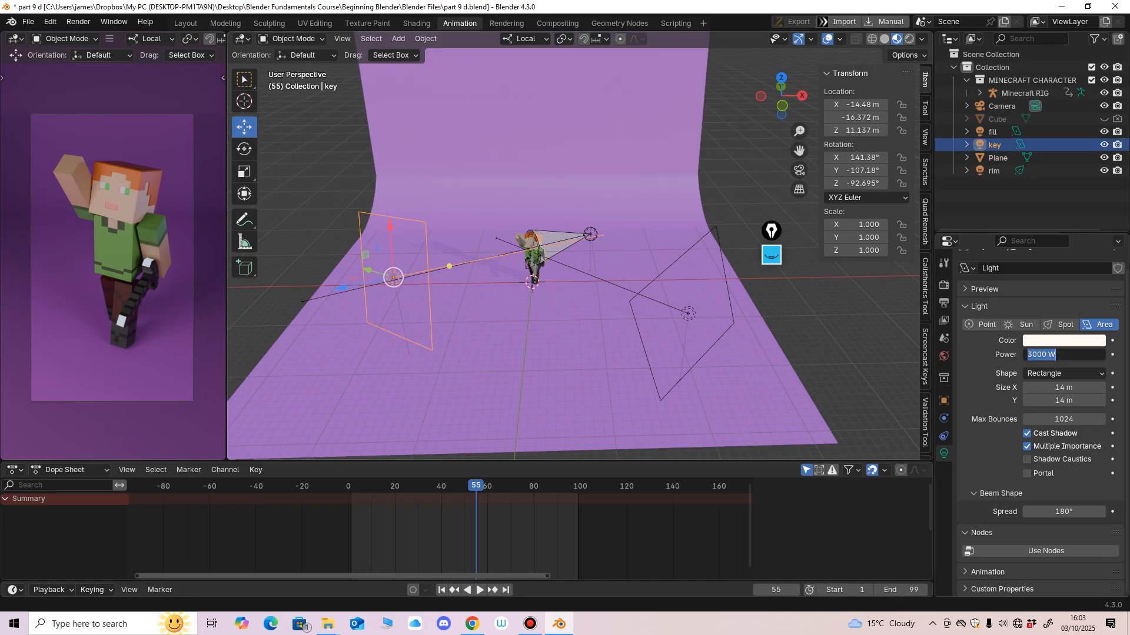
{"action": "type", "text": "3500"}
{"action": "key", "text": "Return"}
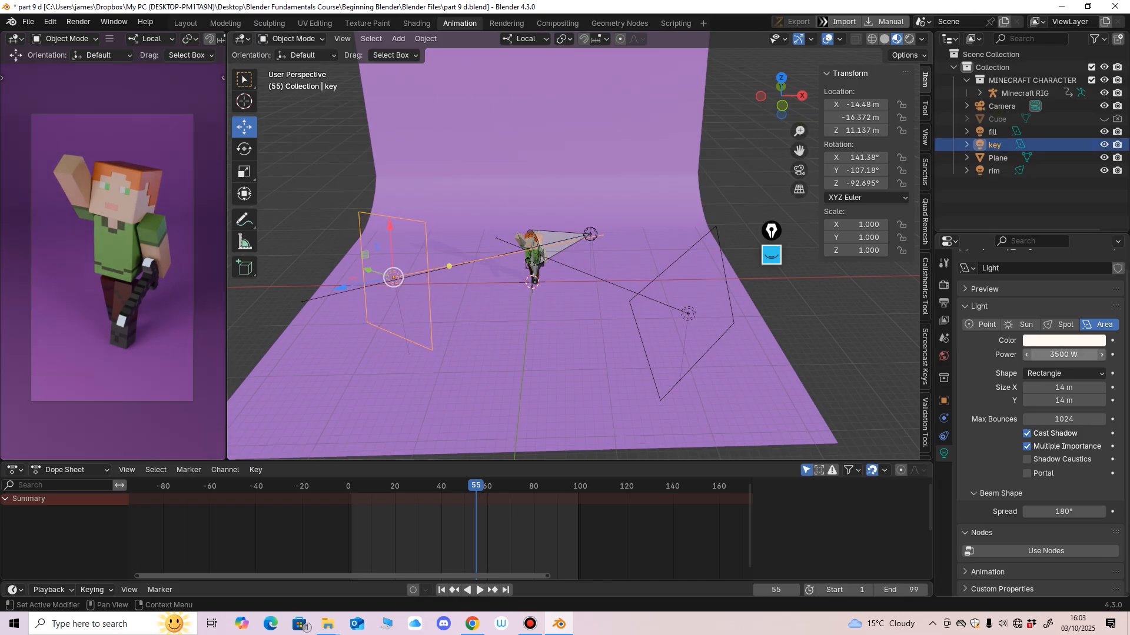
Select the fill light and set its power to 3000 W.
{"action": "left_click", "coordinate": [687, 313]}
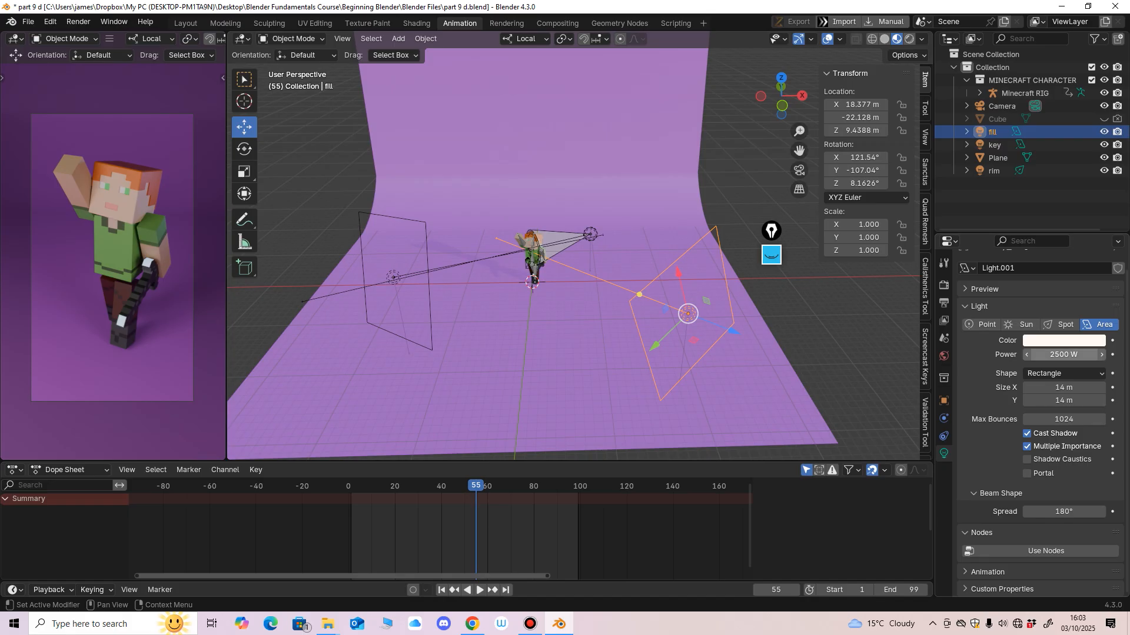
{"action": "left_click", "coordinate": [1064, 355]}
{"action": "type", "text": "2"}
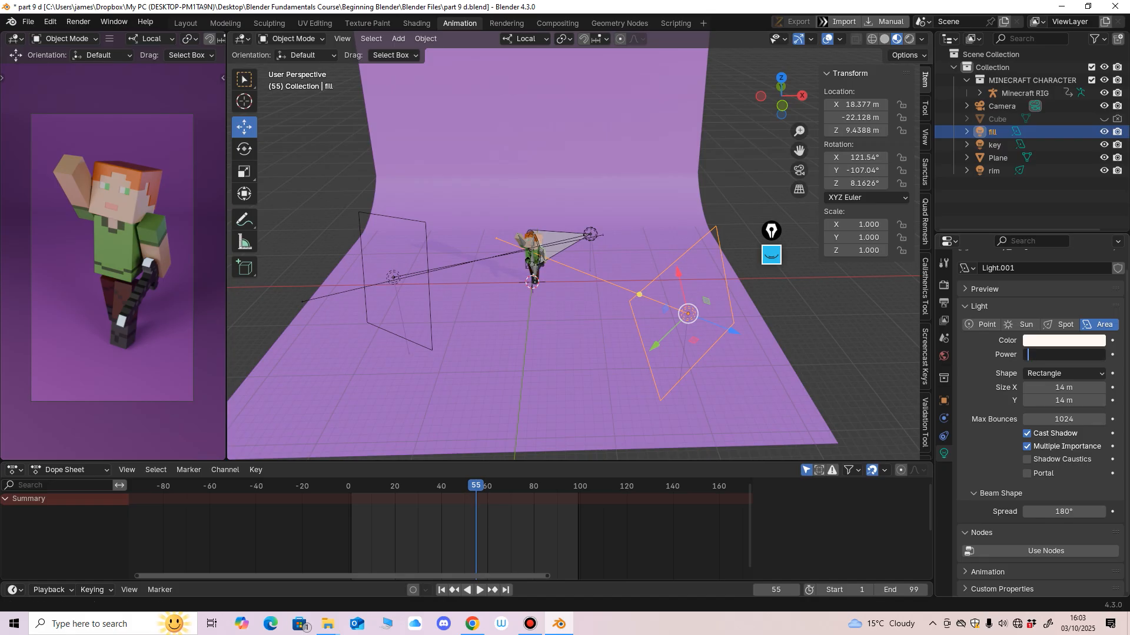
{"action": "type", "text": "000"}
{"action": "key", "text": "Return"}
{"action": "scroll", "coordinate": [574, 247], "scroll_direction": "down", "scroll_amount": 2}
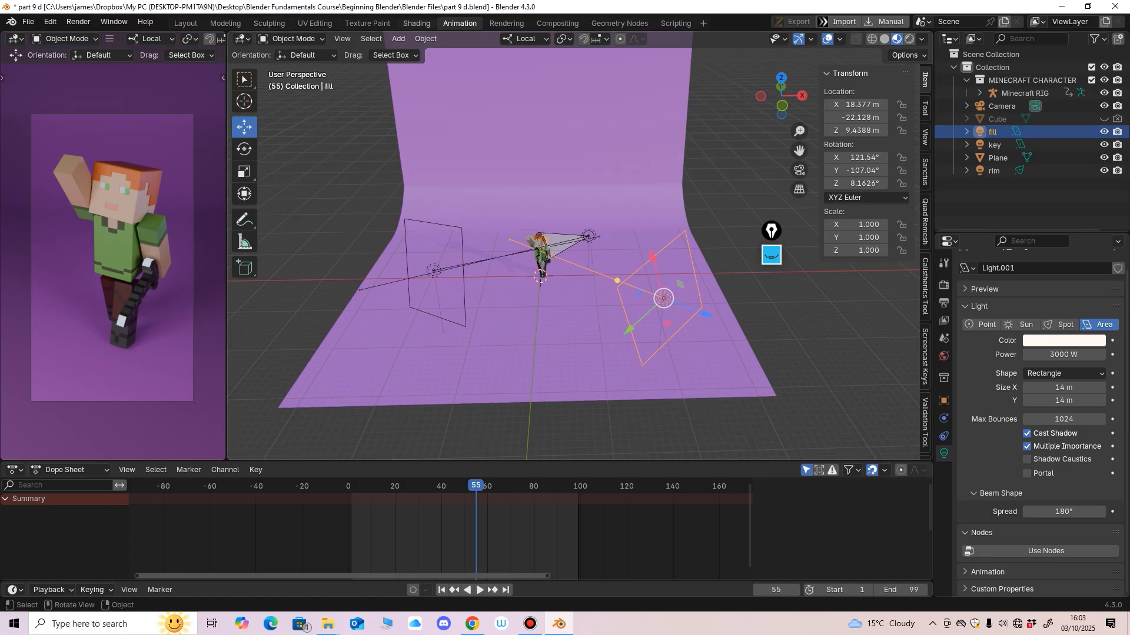
Show the world shader nodes in the Shading workspace and set the Background strength to 1.2.
{"action": "left_click", "coordinate": [417, 23]}
{"action": "left_click", "coordinate": [229, 361]}
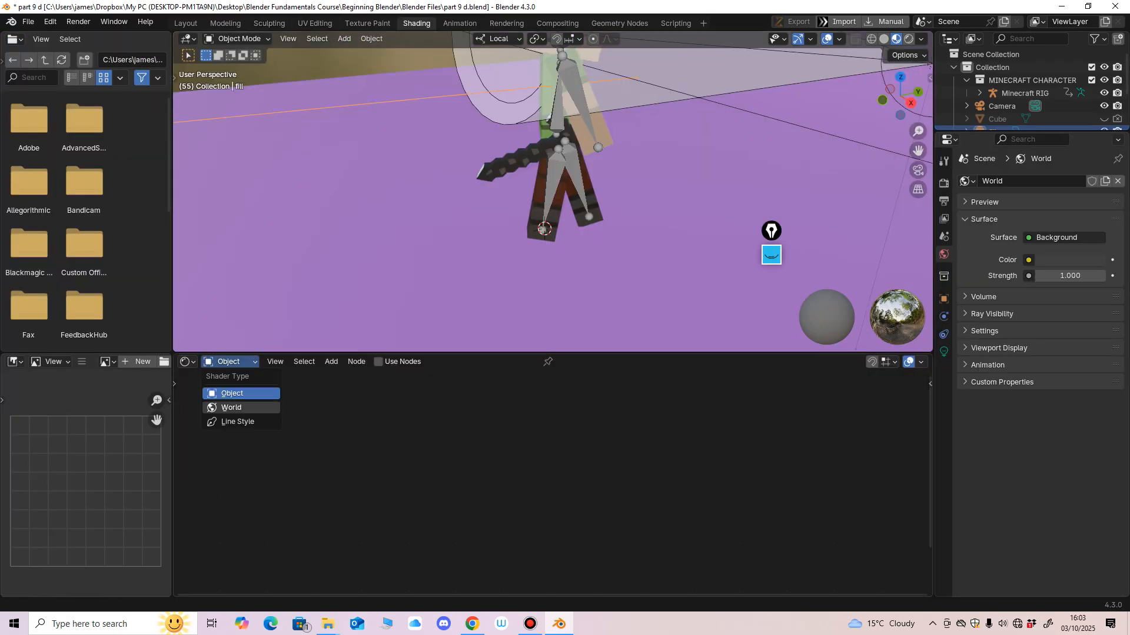
{"action": "left_click", "coordinate": [226, 408]}
{"action": "middle_click_drag", "start_coordinate": [518, 432], "coordinate": [499, 498]}
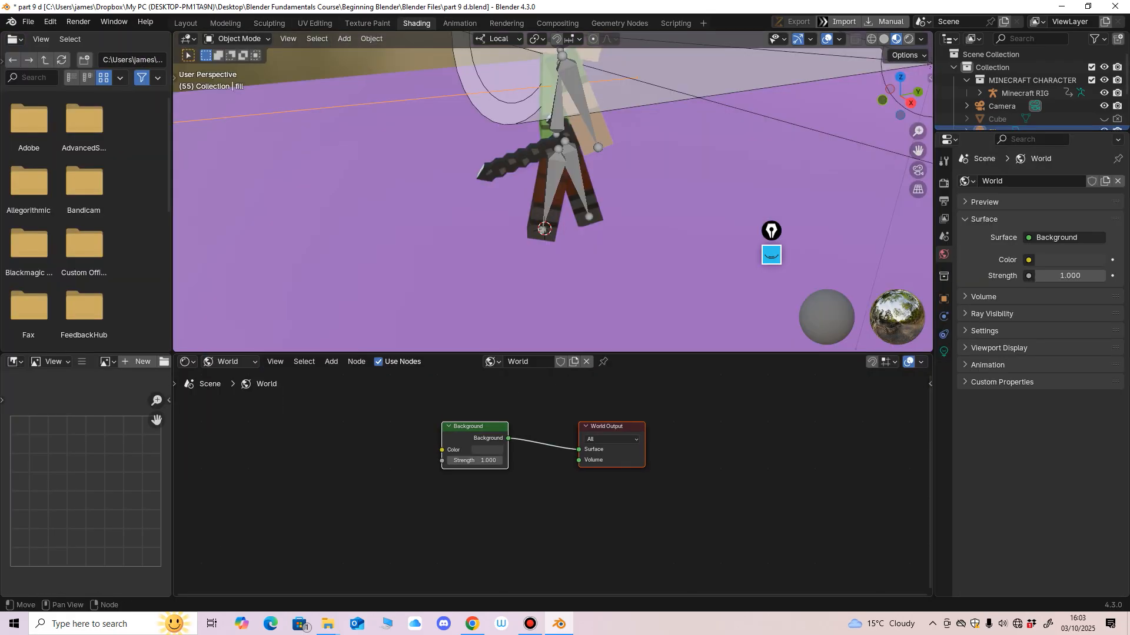
{"action": "left_click", "coordinate": [475, 461]}
{"action": "type", "text": "12"}
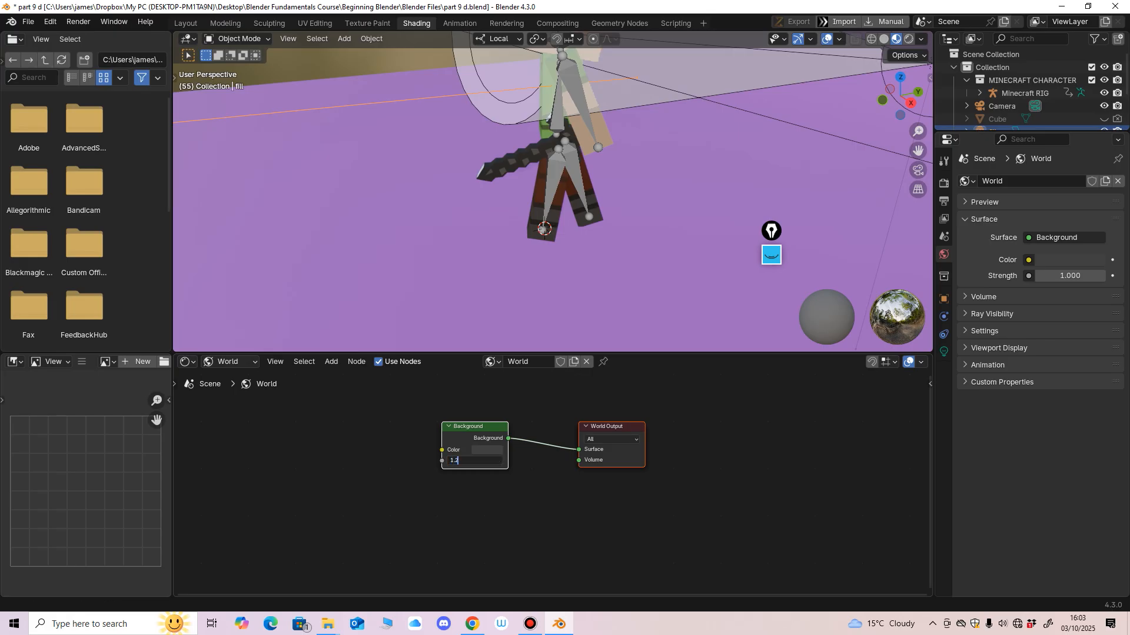
{"action": "key", "text": "Return"}
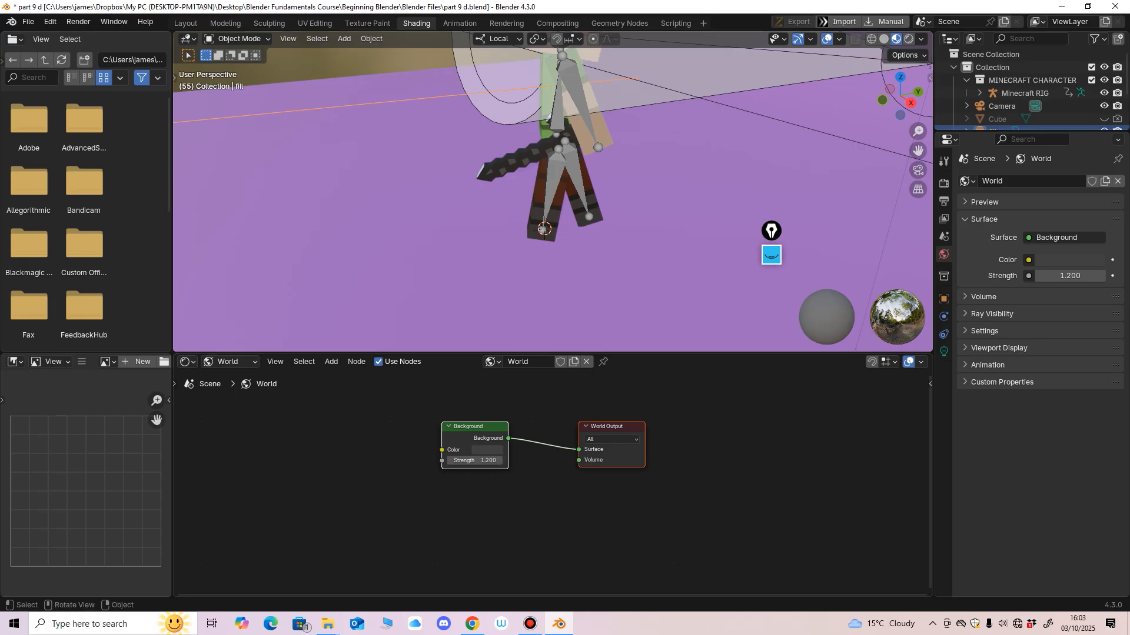
Render frame 55 and mark the lit edges on the head, shoulder, raised arm and sword, plus the shadow area on the floor.
{"action": "key", "text": "F12"}
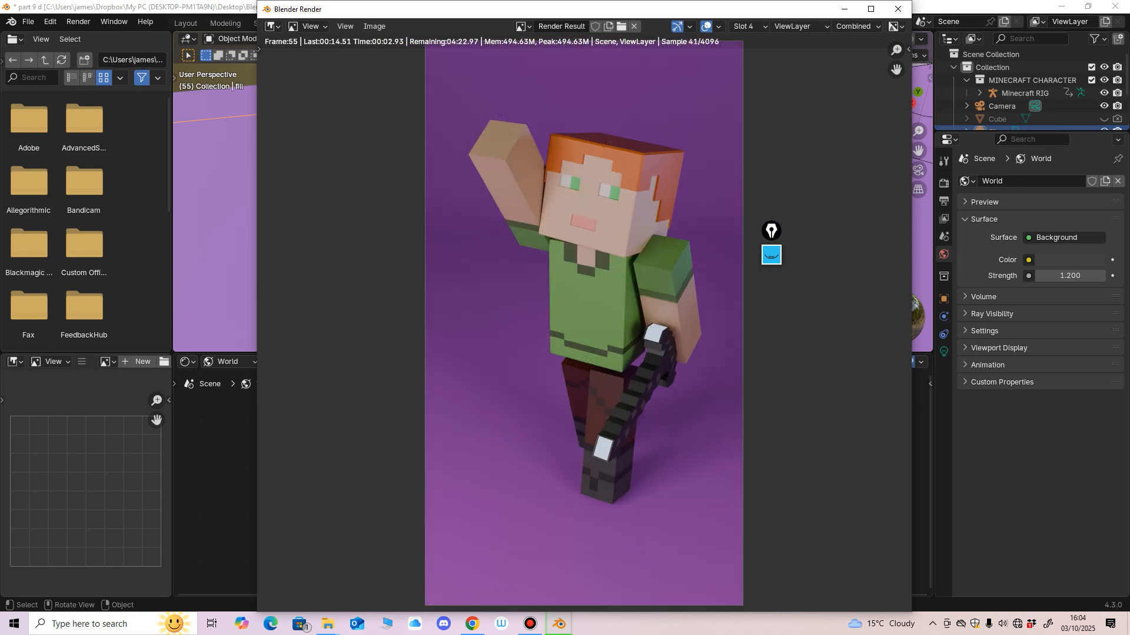
{"action": "middle_click_drag", "start_coordinate": [568, 323], "coordinate": [538, 326]}
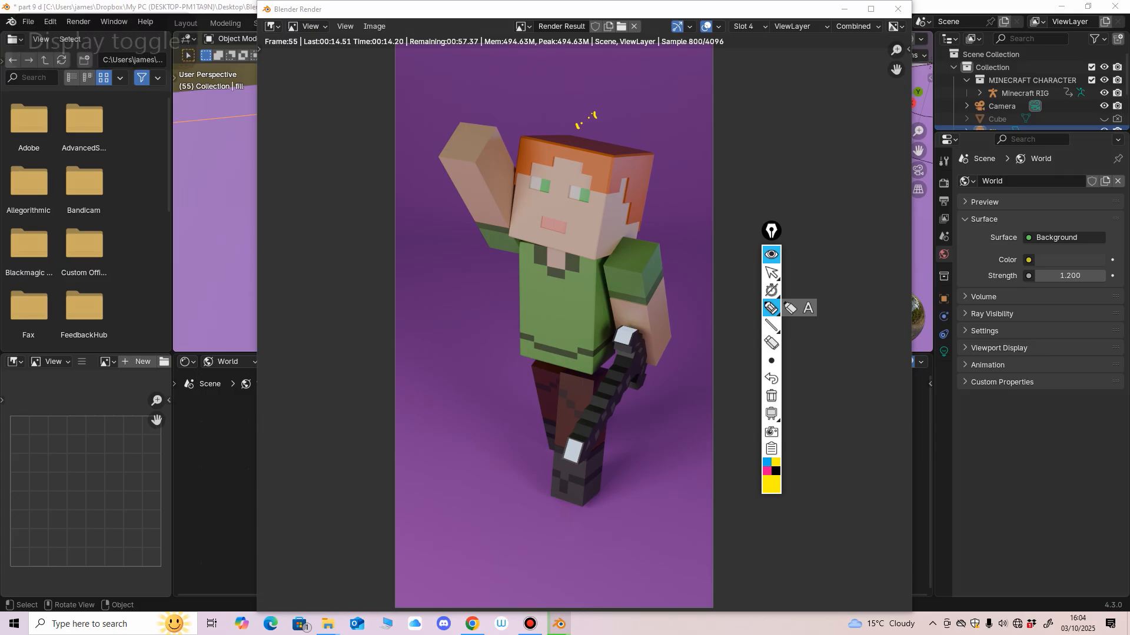
{"action": "left_click_drag", "start_coordinate": [622, 163], "coordinate": [647, 160]}
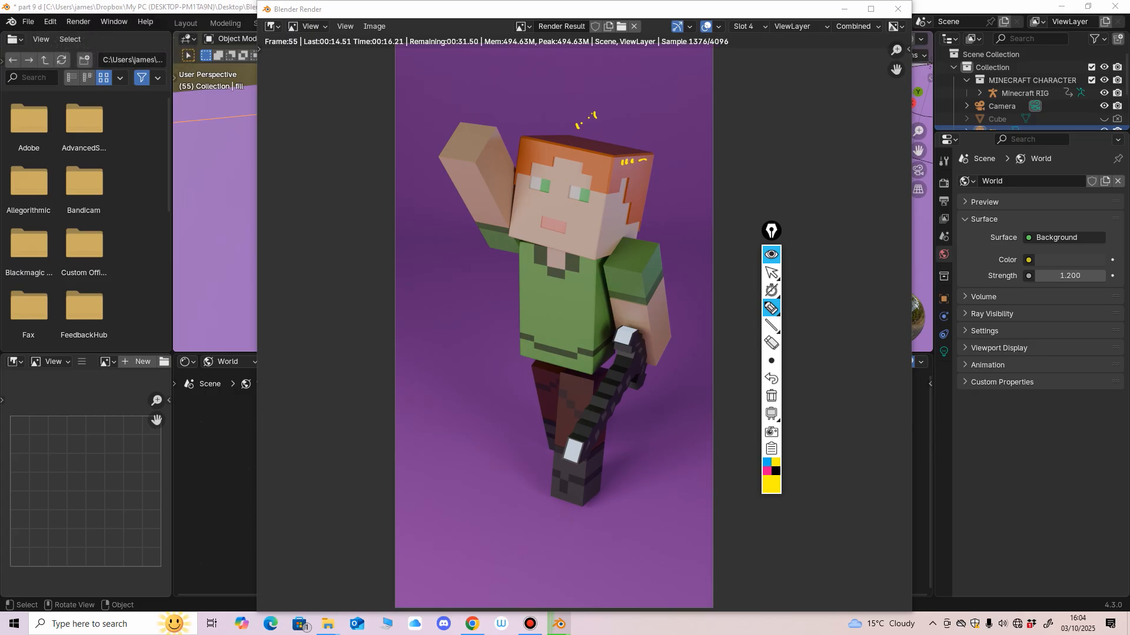
{"action": "left_click_drag", "start_coordinate": [658, 249], "coordinate": [661, 260]}
{"action": "left_click", "coordinate": [655, 269]}
{"action": "left_click_drag", "start_coordinate": [494, 133], "coordinate": [499, 132]}
{"action": "left_click", "coordinate": [625, 332]}
{"action": "left_click_drag", "start_coordinate": [623, 479], "coordinate": [664, 450]}
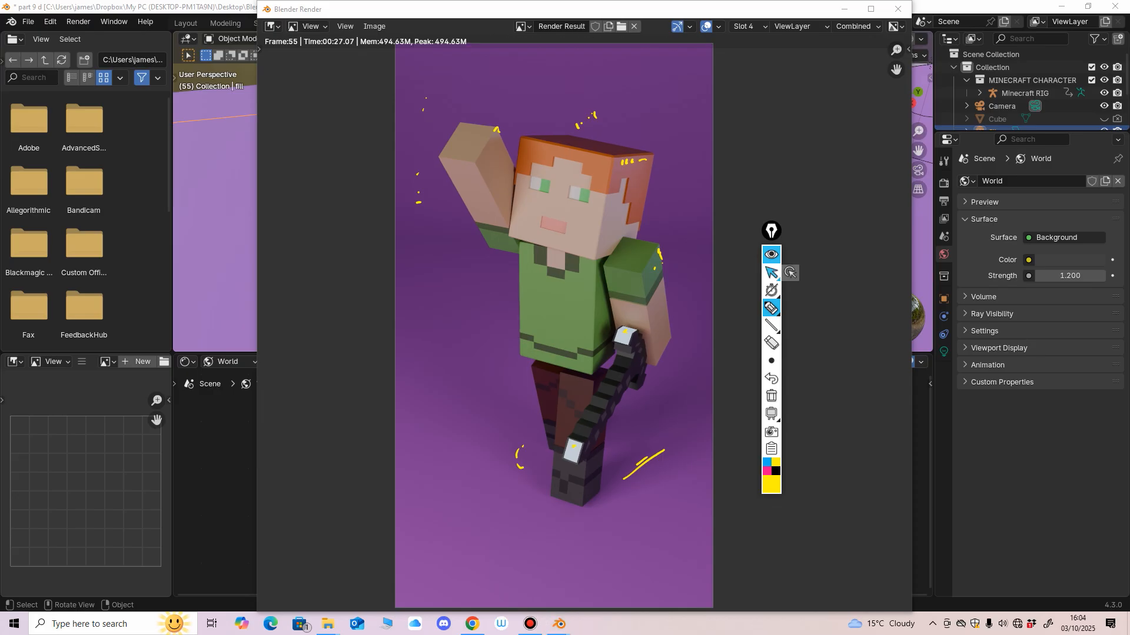
Erase the yellow marks drawn over the frame 55 render and close the render window.
{"action": "left_click", "coordinate": [772, 272]}
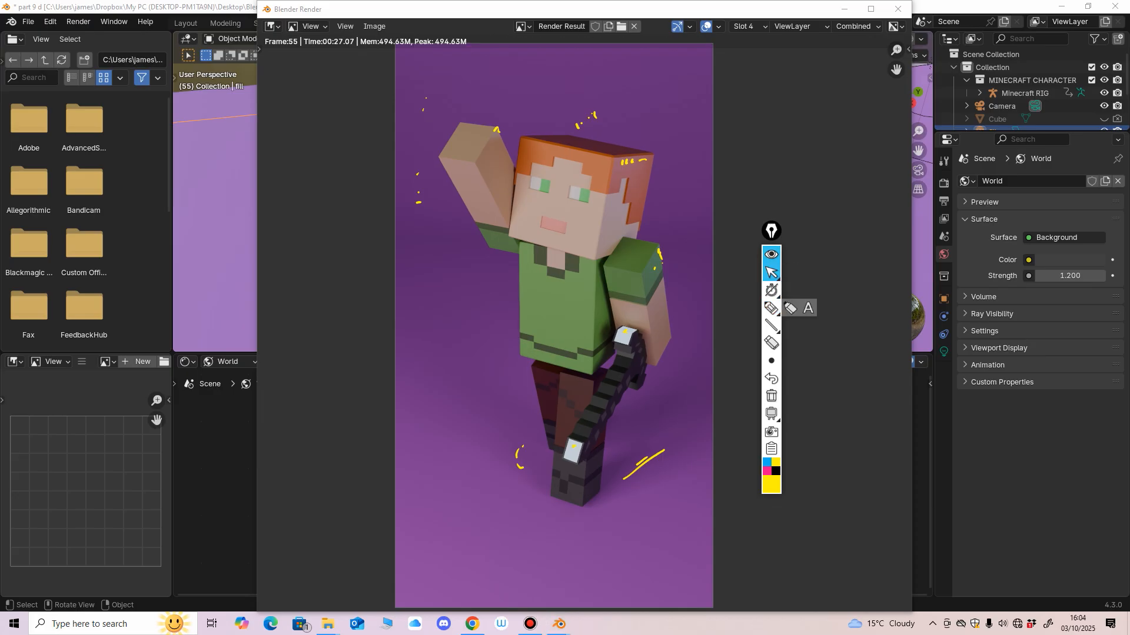
{"action": "left_click", "coordinate": [771, 343]}
{"action": "left_click_drag", "start_coordinate": [633, 161], "coordinate": [497, 129]}
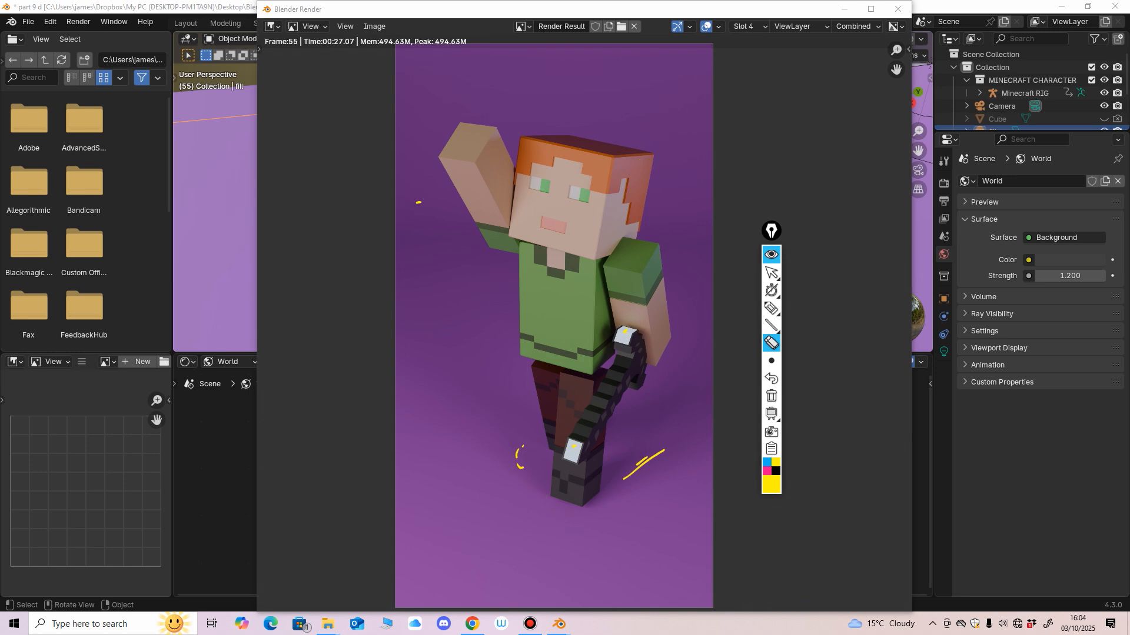
{"action": "left_click_drag", "start_coordinate": [661, 466], "coordinate": [650, 459]}
{"action": "left_click", "coordinate": [772, 273]}
{"action": "left_click", "coordinate": [898, 9]}
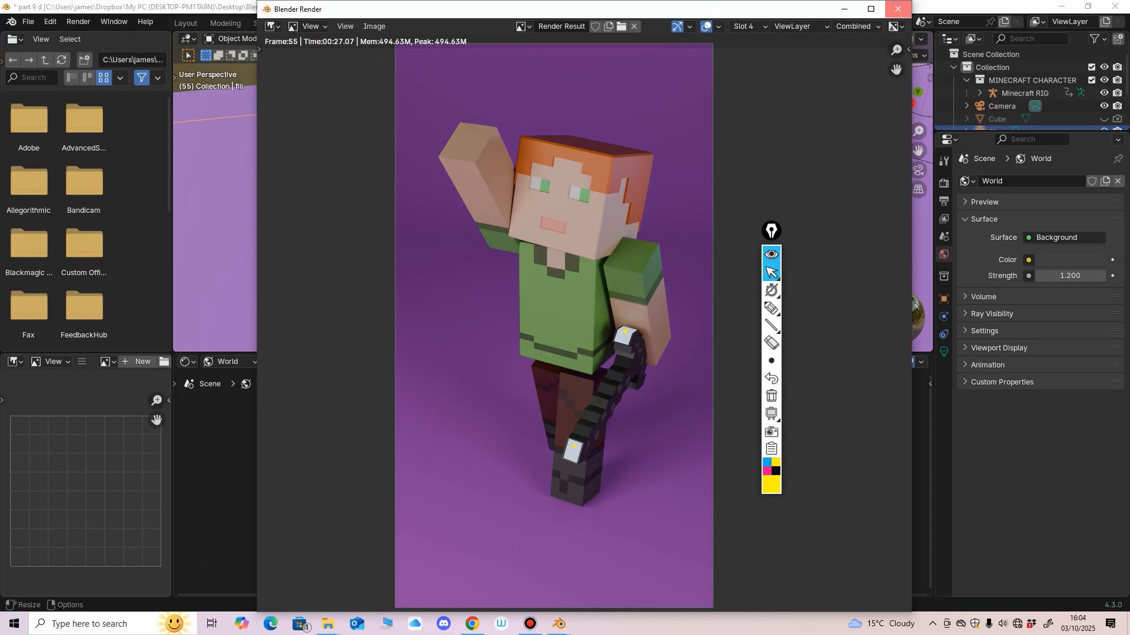
Return to the Animation workspace and select the curved purple backdrop plane.
{"action": "scroll", "coordinate": [447, 194], "scroll_direction": "down", "scroll_amount": 4}
{"action": "middle_click_drag", "start_coordinate": [436, 194], "coordinate": [469, 194]}
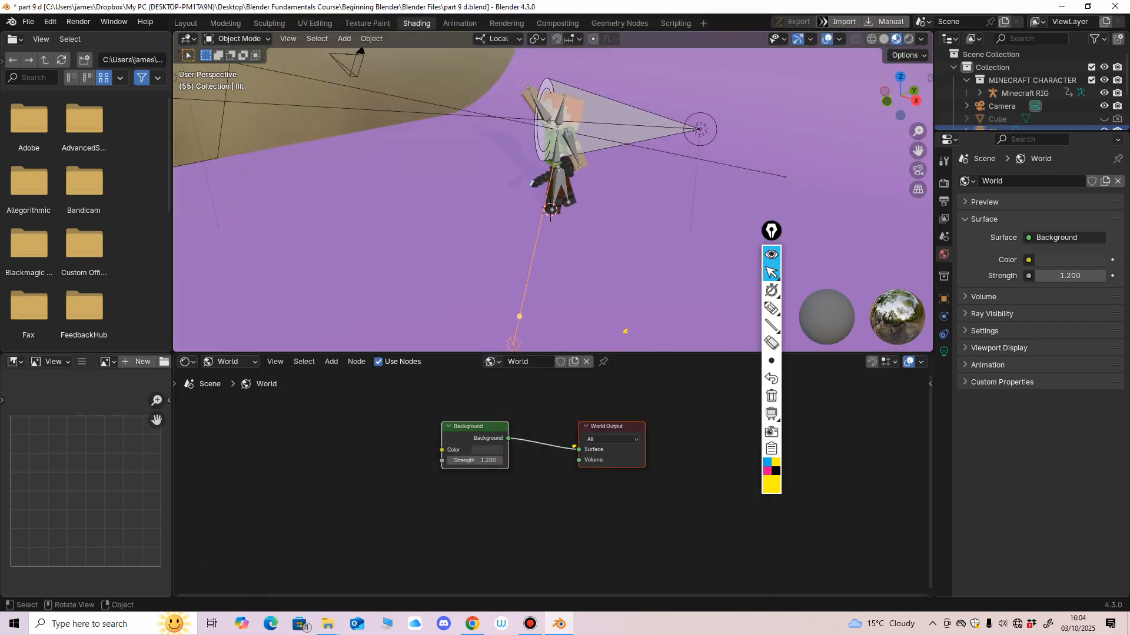
{"action": "left_click", "coordinate": [185, 23]}
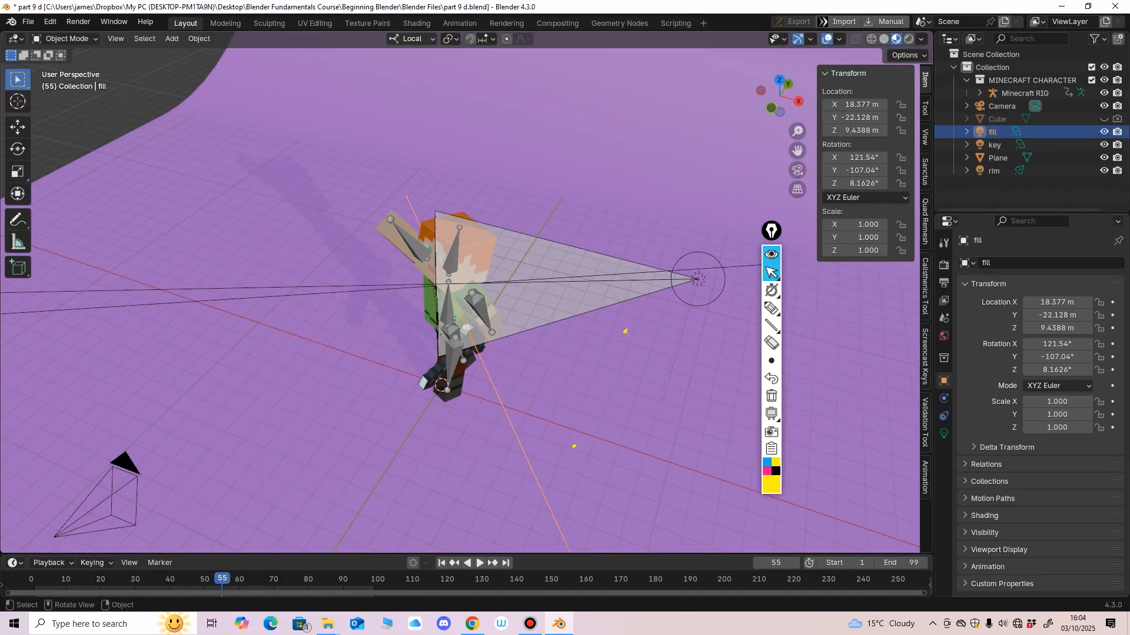
{"action": "left_click", "coordinate": [459, 23]}
{"action": "middle_click_drag", "start_coordinate": [530, 235], "coordinate": [482, 234]}
{"action": "scroll", "coordinate": [620, 237], "scroll_direction": "up", "scroll_amount": 3}
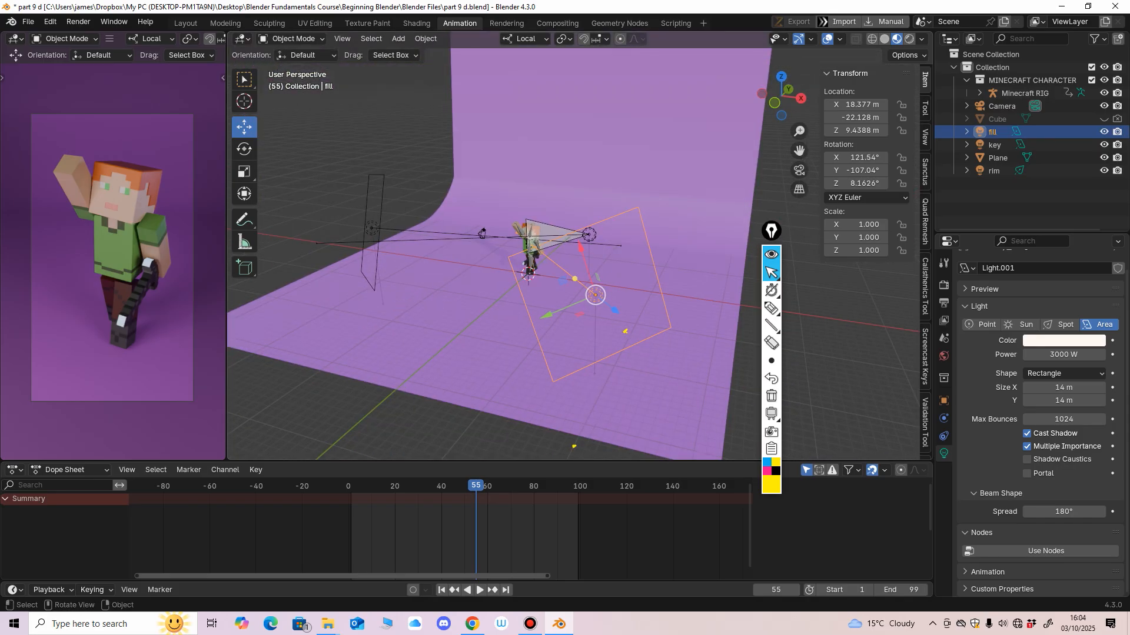
{"action": "middle_click_drag", "start_coordinate": [559, 253], "coordinate": [524, 253]}
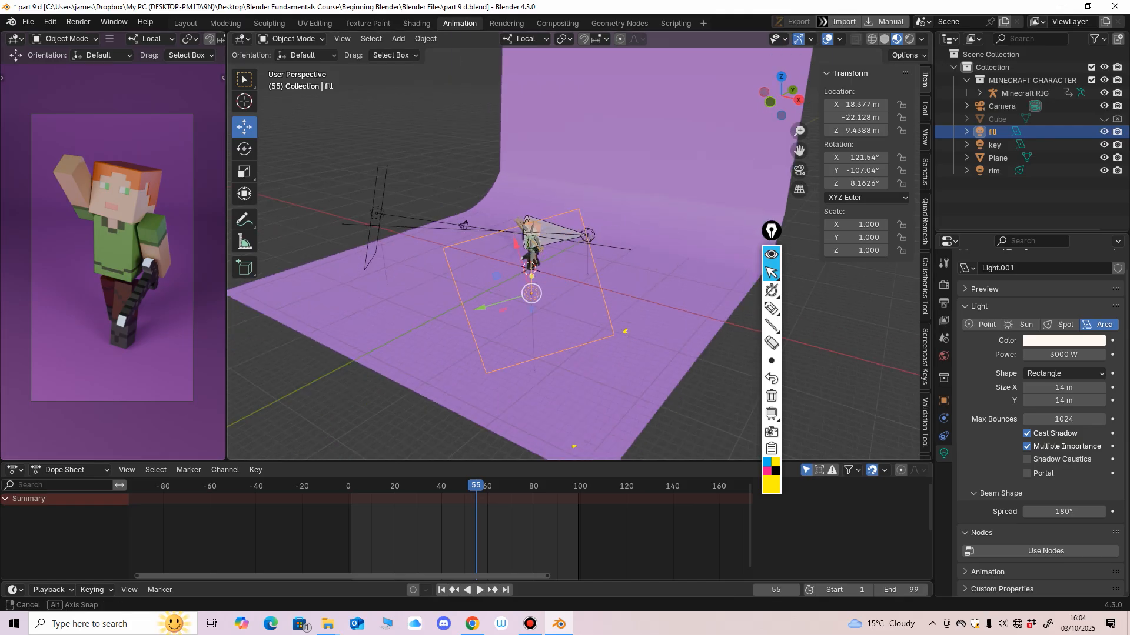
{"action": "scroll", "coordinate": [524, 253], "scroll_direction": "down", "scroll_amount": 2}
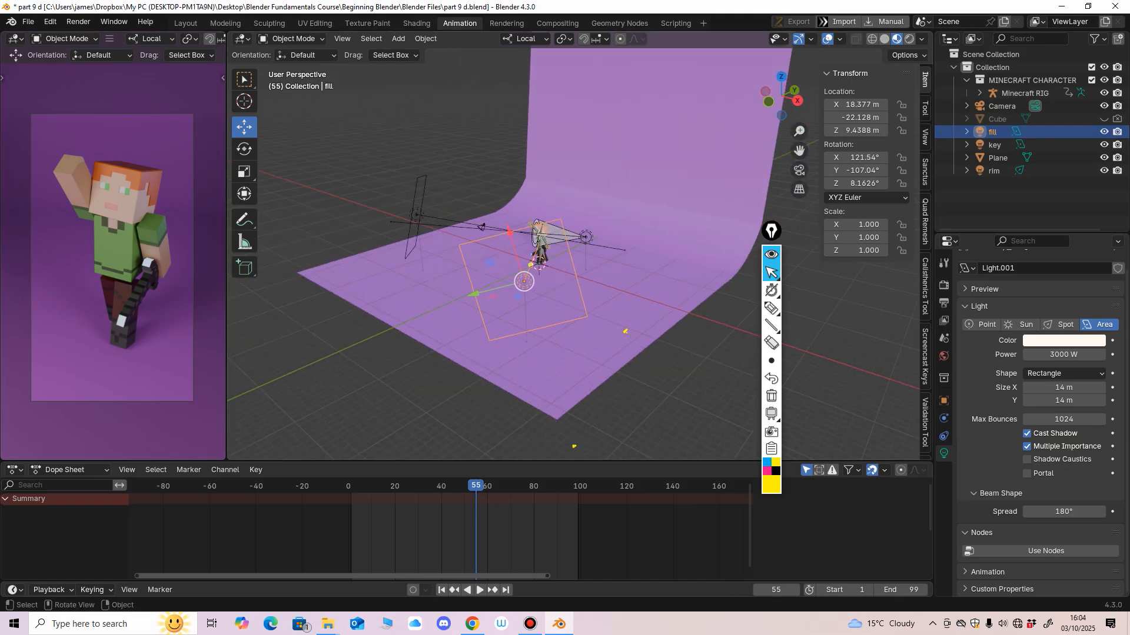
{"action": "scroll", "coordinate": [530, 253], "scroll_direction": "down", "scroll_amount": 2}
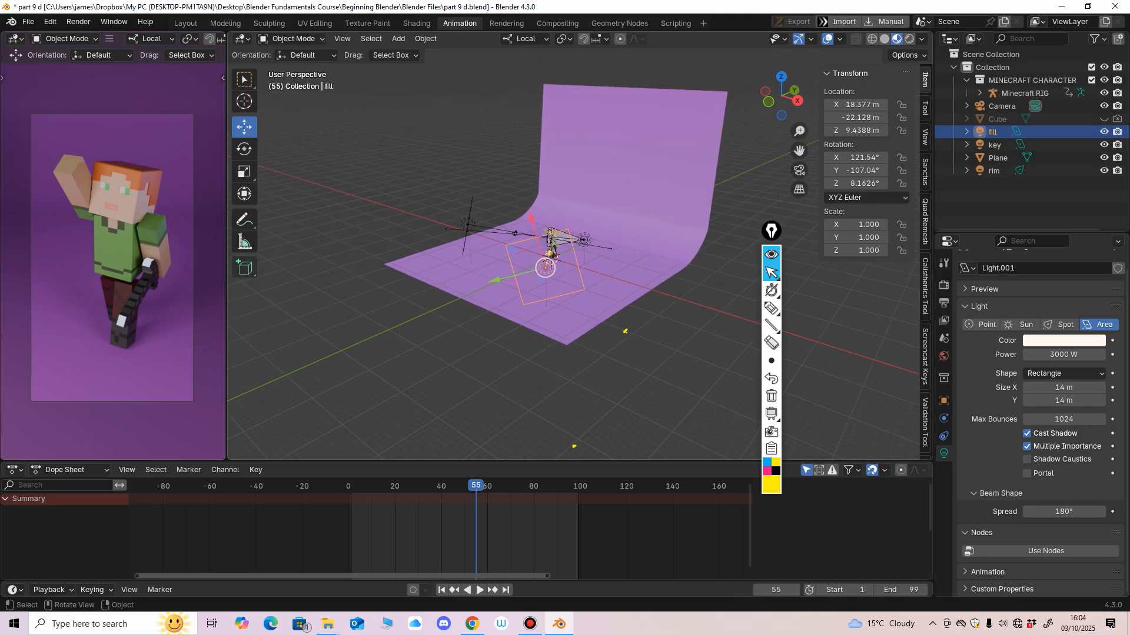
{"action": "left_click", "coordinate": [635, 188]}
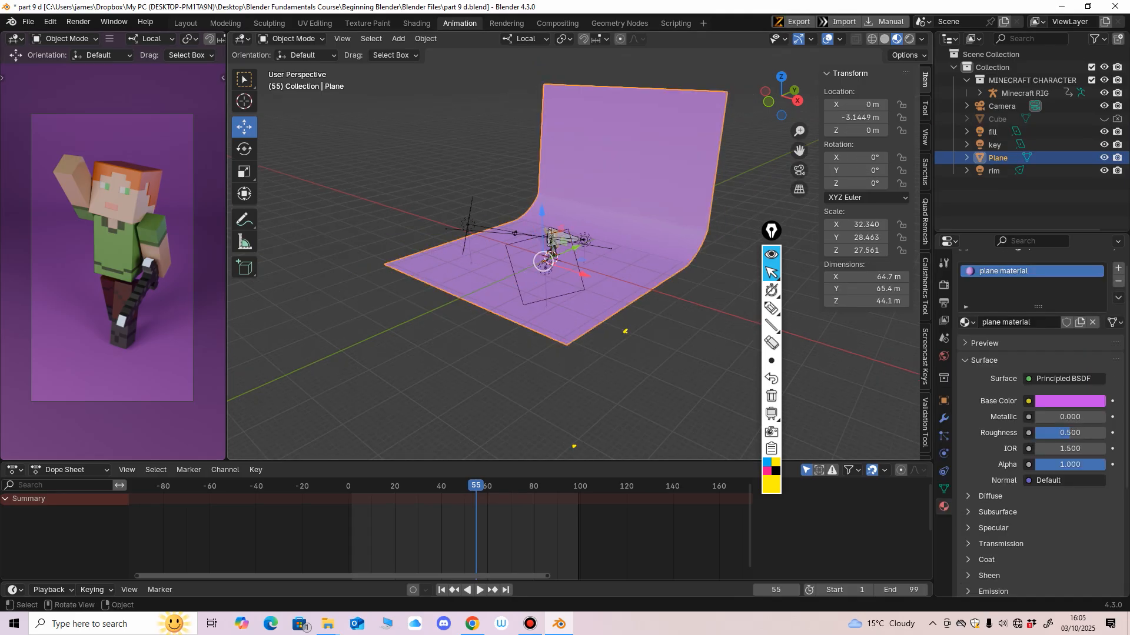
Turn on the Wireframe overlay in the main viewport, moving the annotation toolbar clear of the overlay settings.
{"action": "middle_click_drag", "start_coordinate": [606, 235], "coordinate": [650, 250]}
{"action": "left_click", "coordinate": [839, 39]}
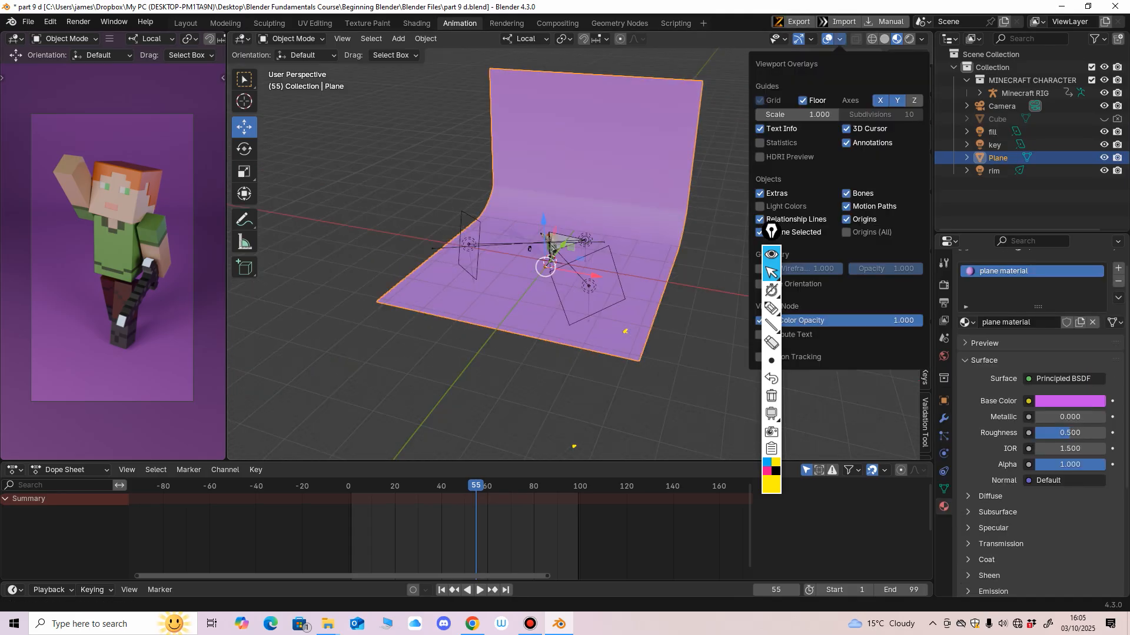
{"action": "left_click_drag", "start_coordinate": [772, 231], "coordinate": [807, 227]}
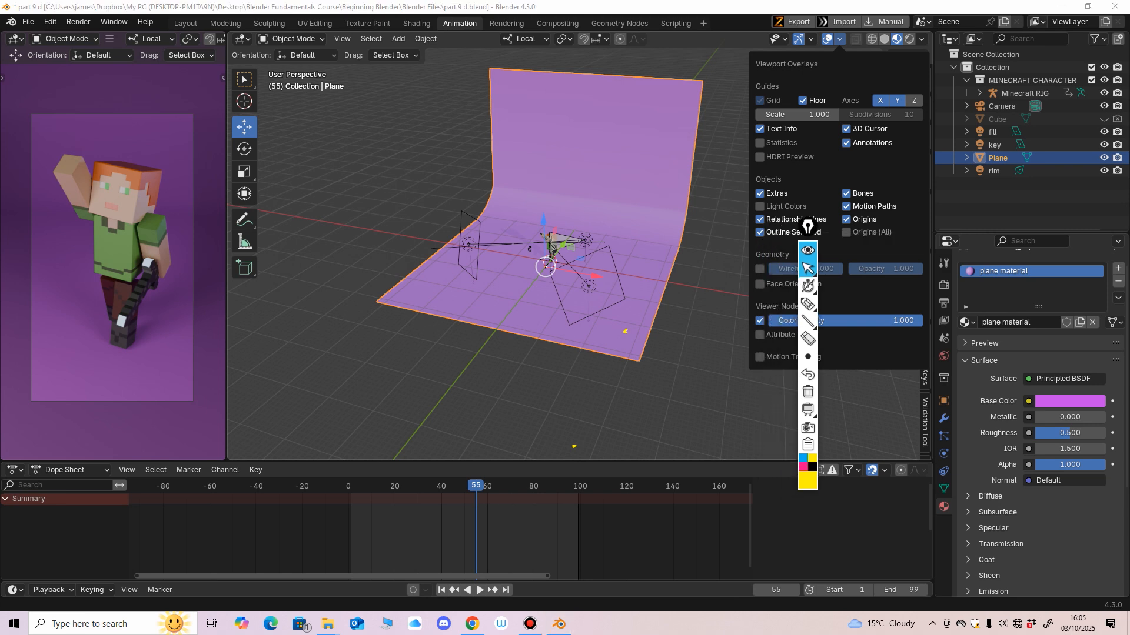
{"action": "left_click", "coordinate": [760, 269]}
{"action": "middle_click_drag", "start_coordinate": [676, 274], "coordinate": [615, 273]}
{"action": "scroll", "coordinate": [614, 274], "scroll_direction": "up", "scroll_amount": 2}
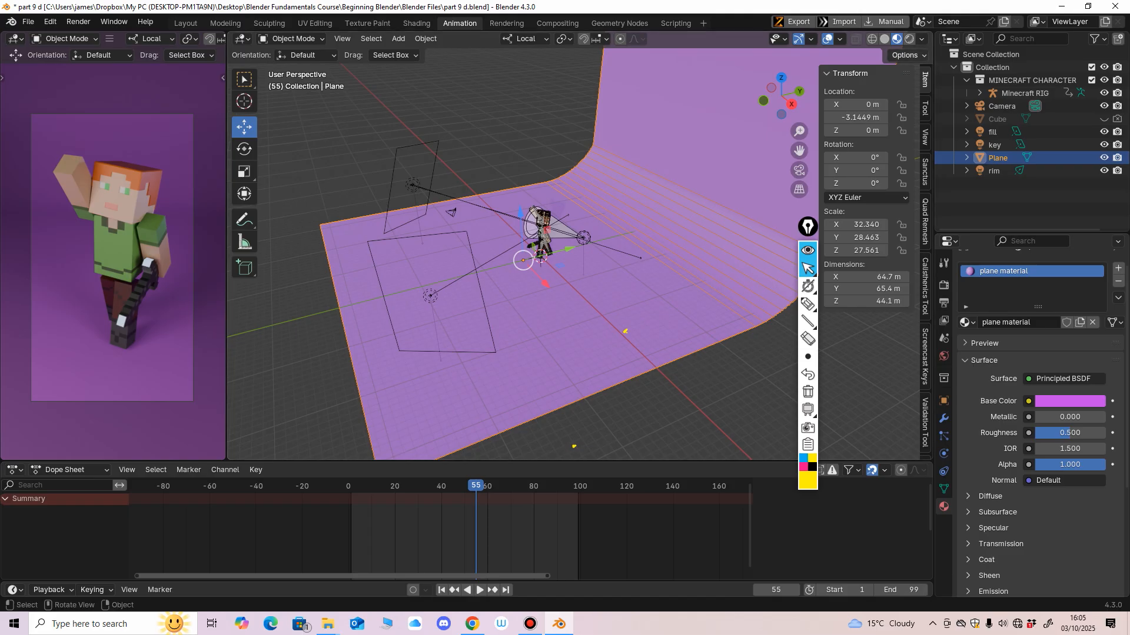
Switch the main viewport to Rendered shading and examine how the lights fall on the backdrop.
{"action": "left_click", "coordinate": [909, 39]}
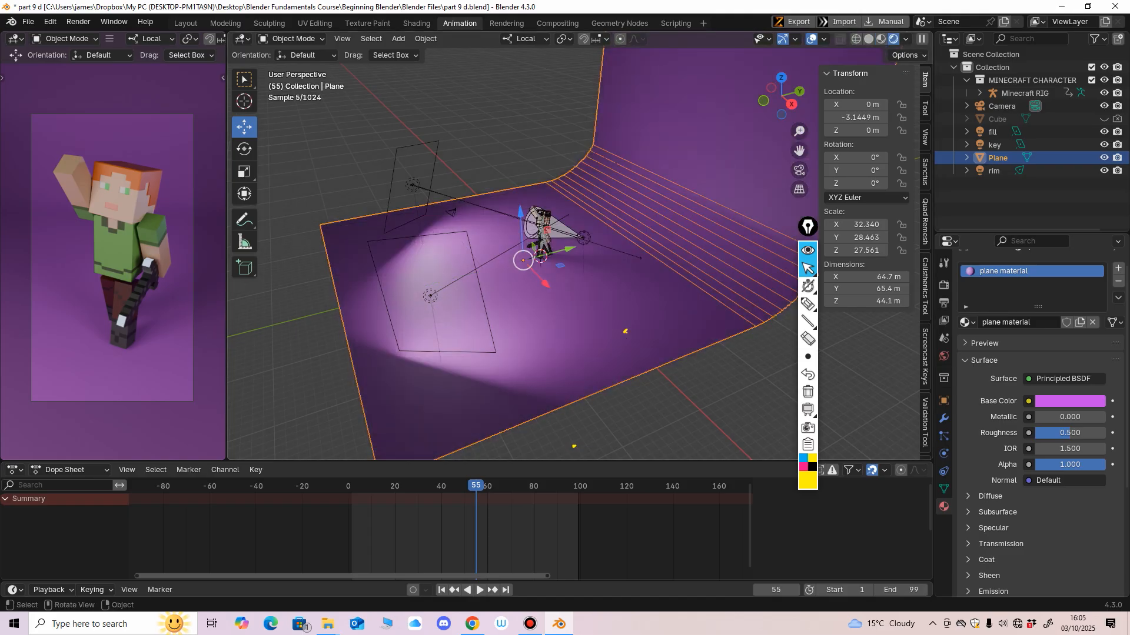
{"action": "middle_click_drag", "start_coordinate": [647, 206], "coordinate": [699, 201]}
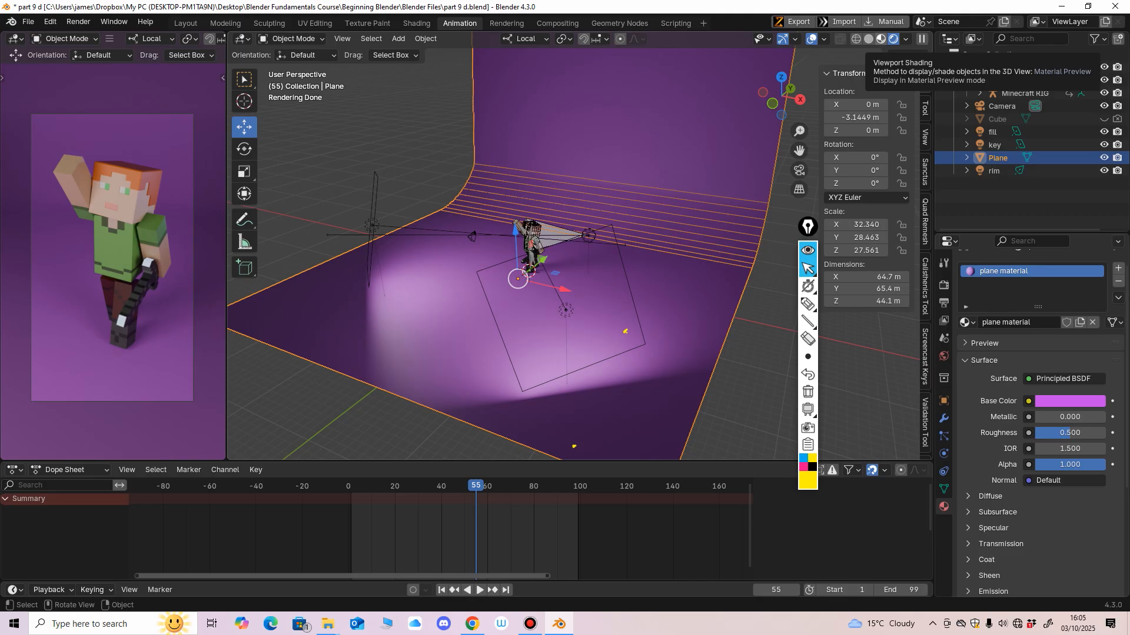
{"action": "scroll", "coordinate": [186, 39], "scroll_direction": "down", "scroll_amount": 7}
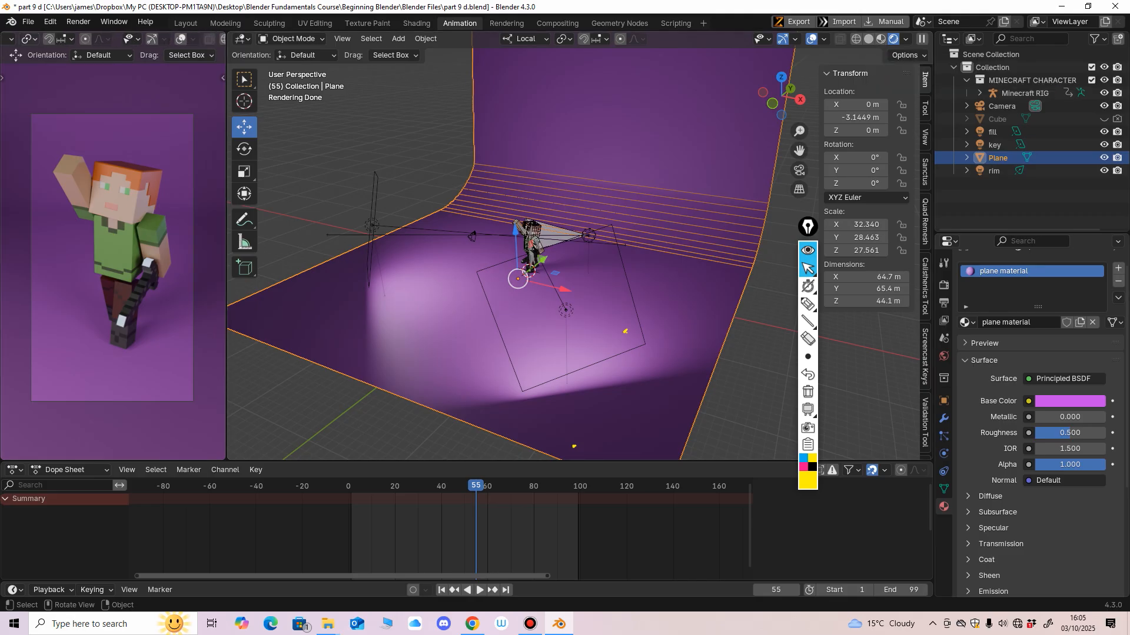
{"action": "scroll", "coordinate": [117, 38], "scroll_direction": "down", "scroll_amount": 4}
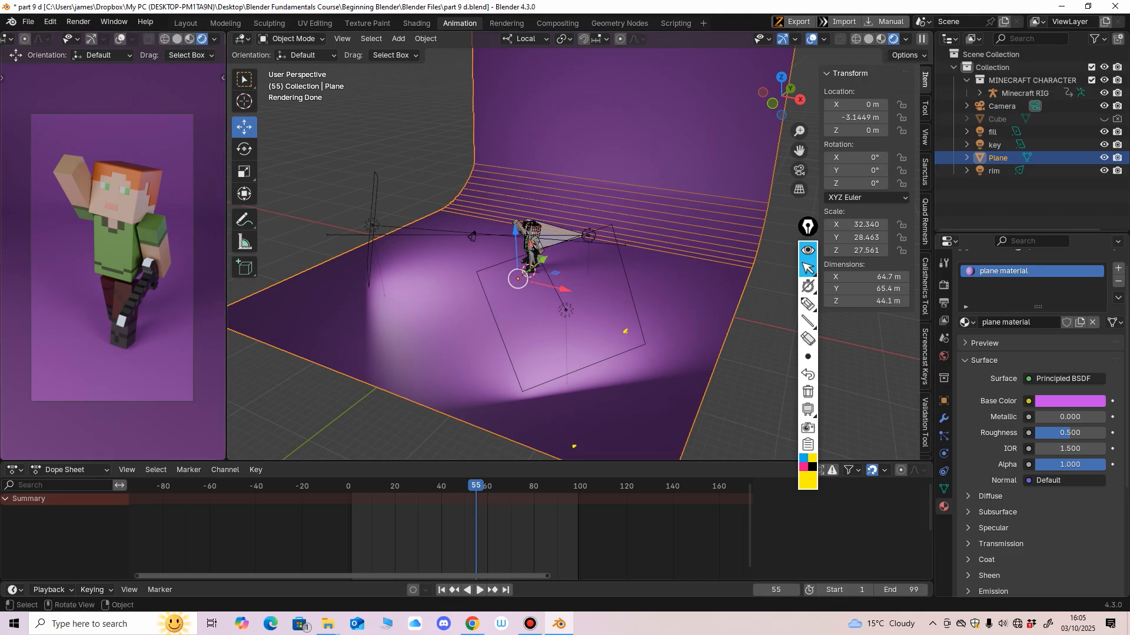
{"action": "scroll", "coordinate": [565, 254], "scroll_direction": "down", "scroll_amount": 3}
{"action": "scroll", "coordinate": [564, 254], "scroll_direction": "up", "scroll_amount": 3}
{"action": "middle_click_drag", "start_coordinate": [565, 254], "coordinate": [601, 259]}
{"action": "scroll", "coordinate": [573, 254], "scroll_direction": "up", "scroll_amount": 3}
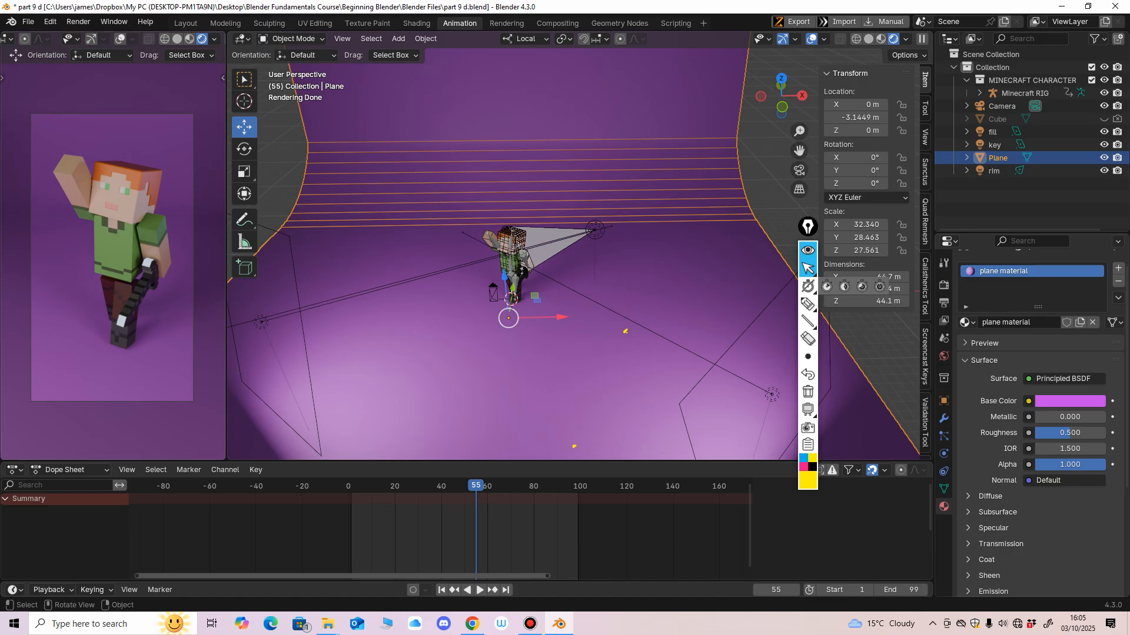
Set the world Background strength to 1 in the Shading workspace, then return to the Animation workspace.
{"action": "left_click", "coordinate": [416, 24]}
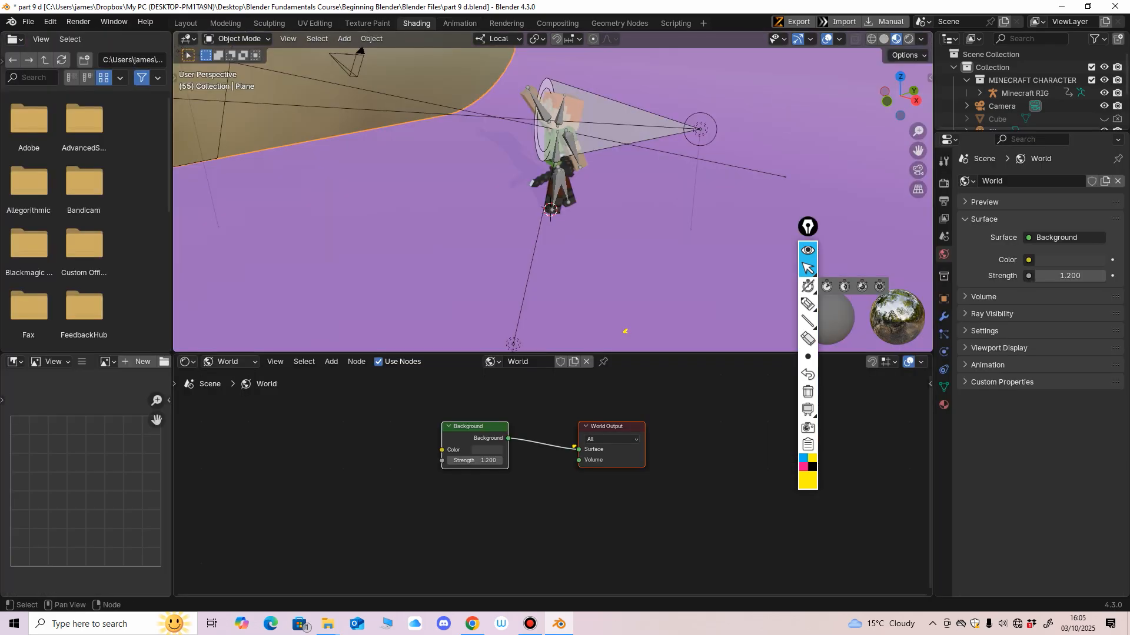
{"action": "left_click", "coordinate": [477, 461]}
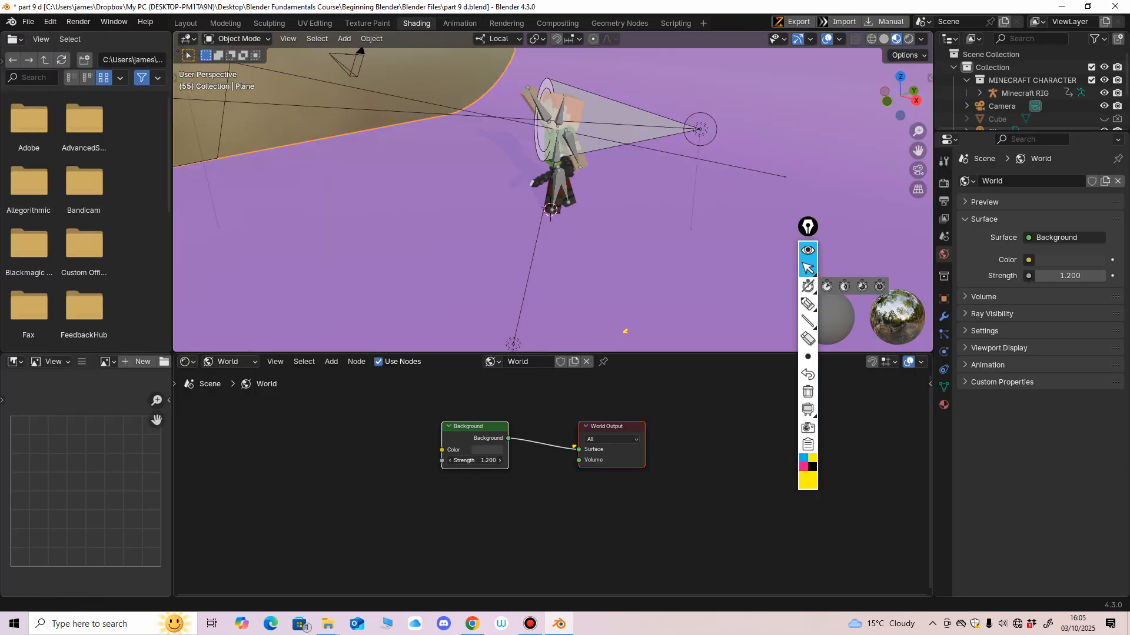
{"action": "type", "text": "1"}
{"action": "key", "text": "Return"}
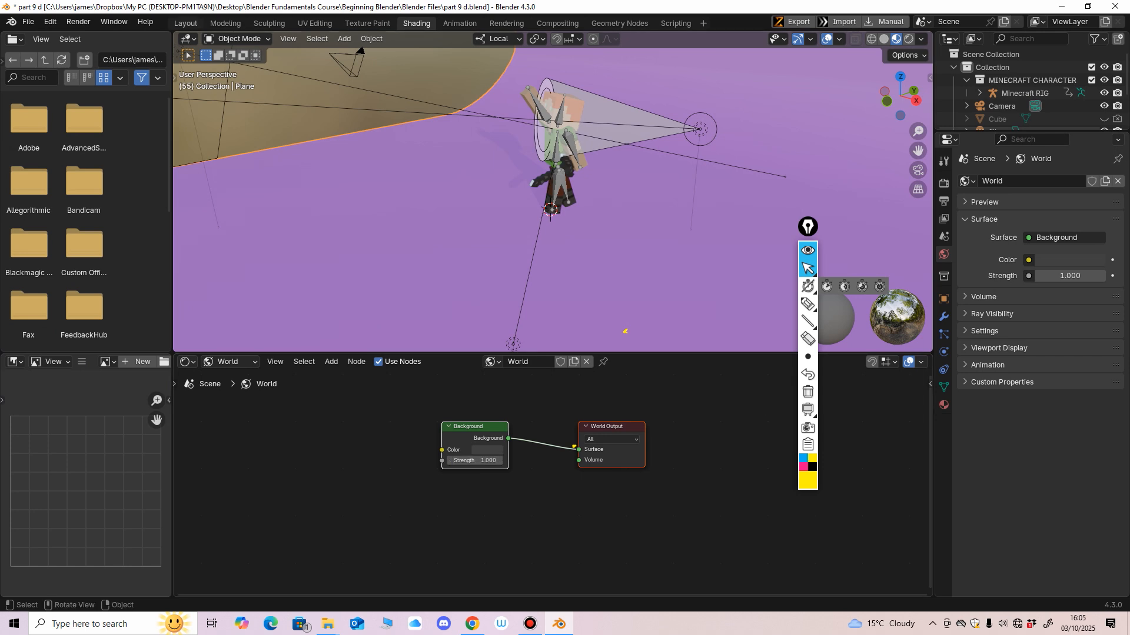
{"action": "left_click", "coordinate": [185, 23]}
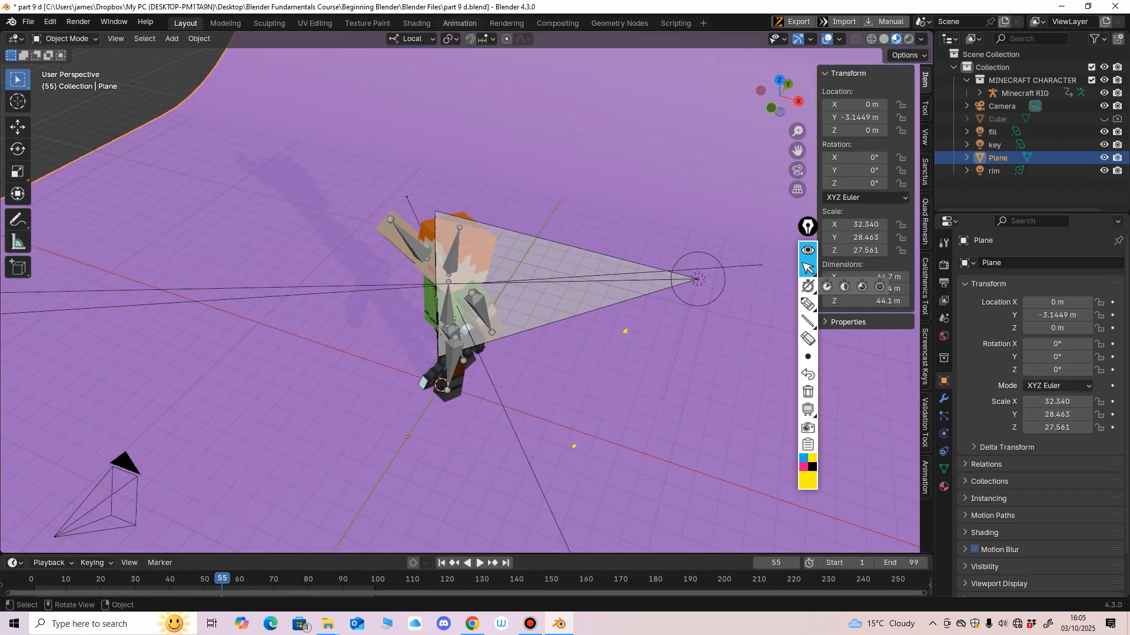
{"action": "left_click", "coordinate": [460, 23]}
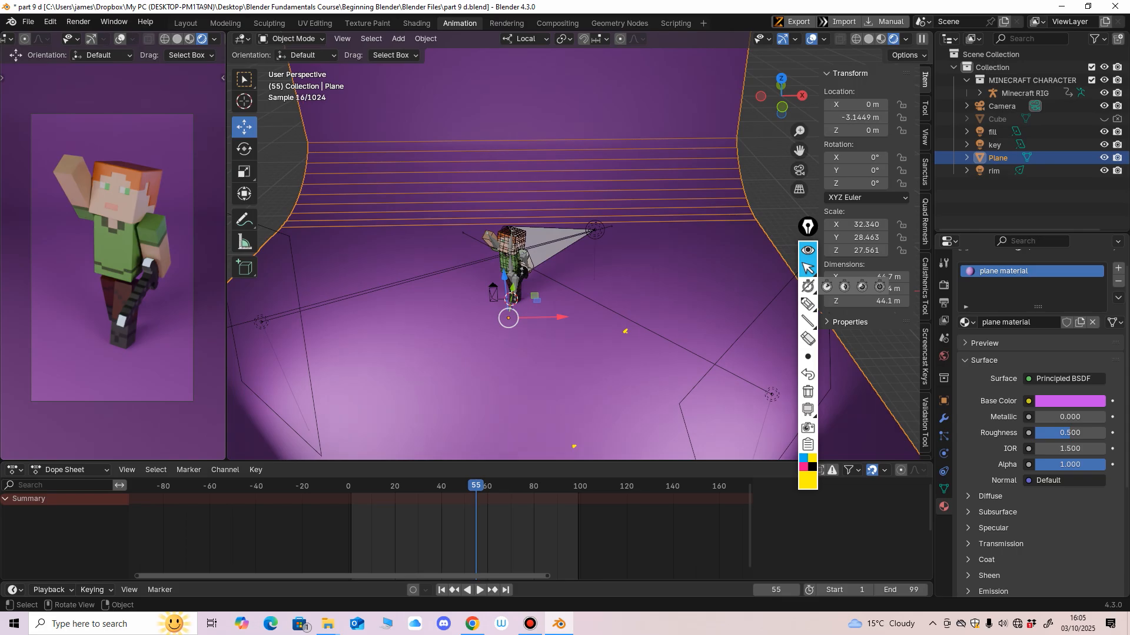
Draw yellow marks above the character in both viewports and along the frame range in the timeline.
{"action": "left_click", "coordinate": [808, 304]}
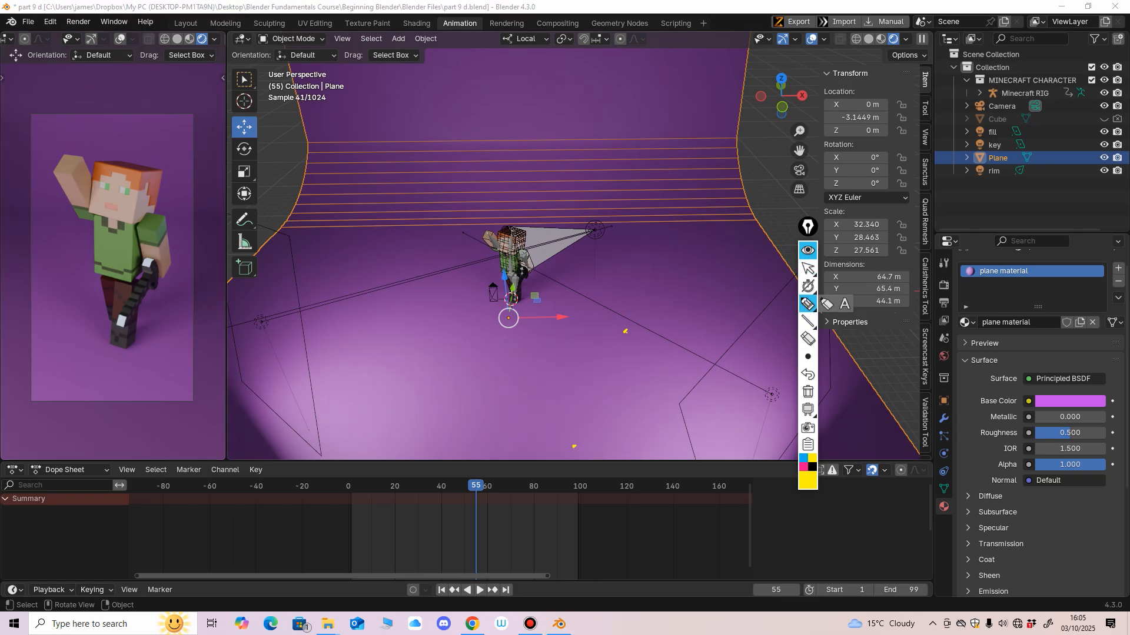
{"action": "left_click_drag", "start_coordinate": [96, 128], "coordinate": [130, 126]}
{"action": "mouse_move", "coordinate": [478, 135]}
{"action": "left_mouse_down"}
{"action": "mouse_move", "coordinate": [533, 134]}
{"action": "mouse_move", "coordinate": [479, 130]}
{"action": "mouse_move", "coordinate": [490, 129]}
{"action": "left_mouse_up"}
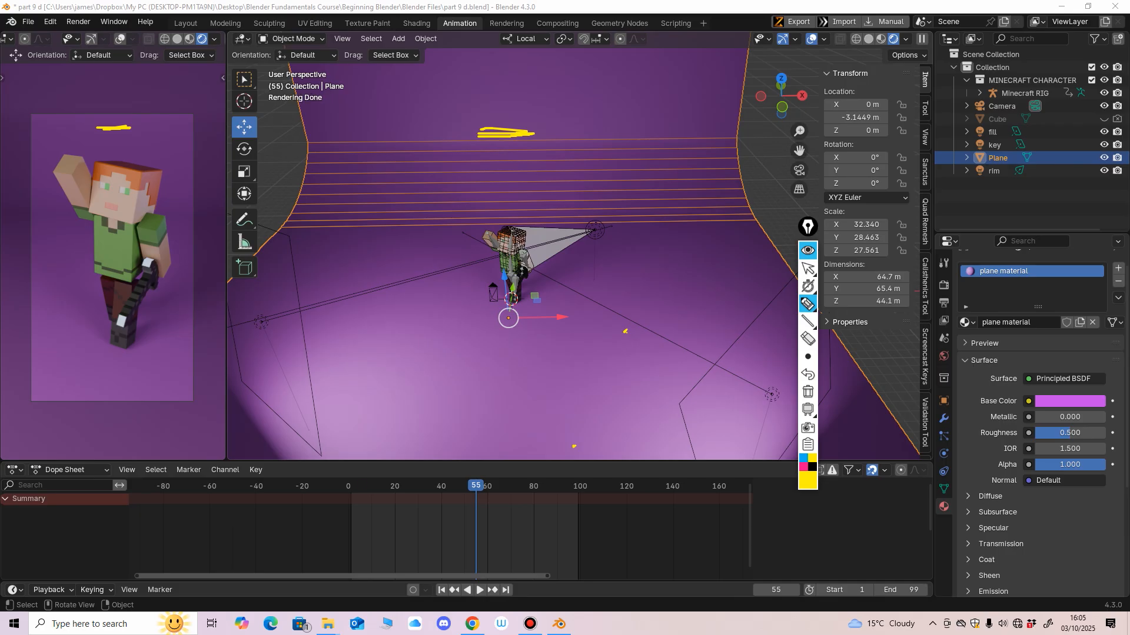
{"action": "mouse_move", "coordinate": [362, 484]}
{"action": "left_mouse_down"}
{"action": "mouse_move", "coordinate": [502, 483]}
{"action": "mouse_move", "coordinate": [389, 490]}
{"action": "left_mouse_up"}
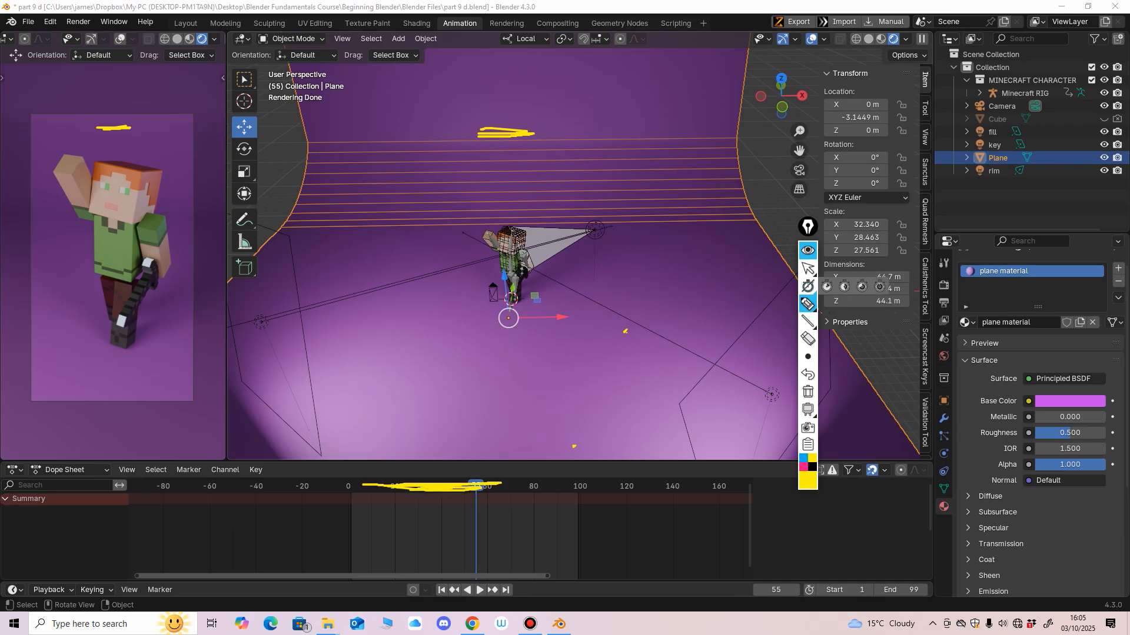
Erase the yellow marks from the timeline and both viewports, and leave annotation mode.
{"action": "left_click", "coordinate": [808, 269]}
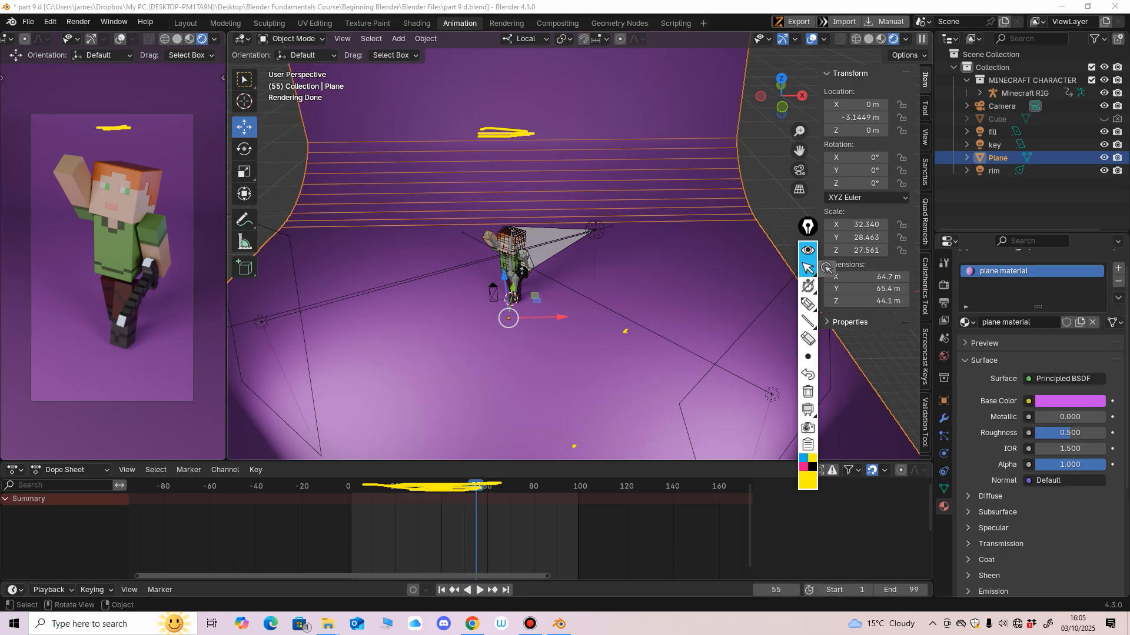
{"action": "left_click", "coordinate": [807, 338]}
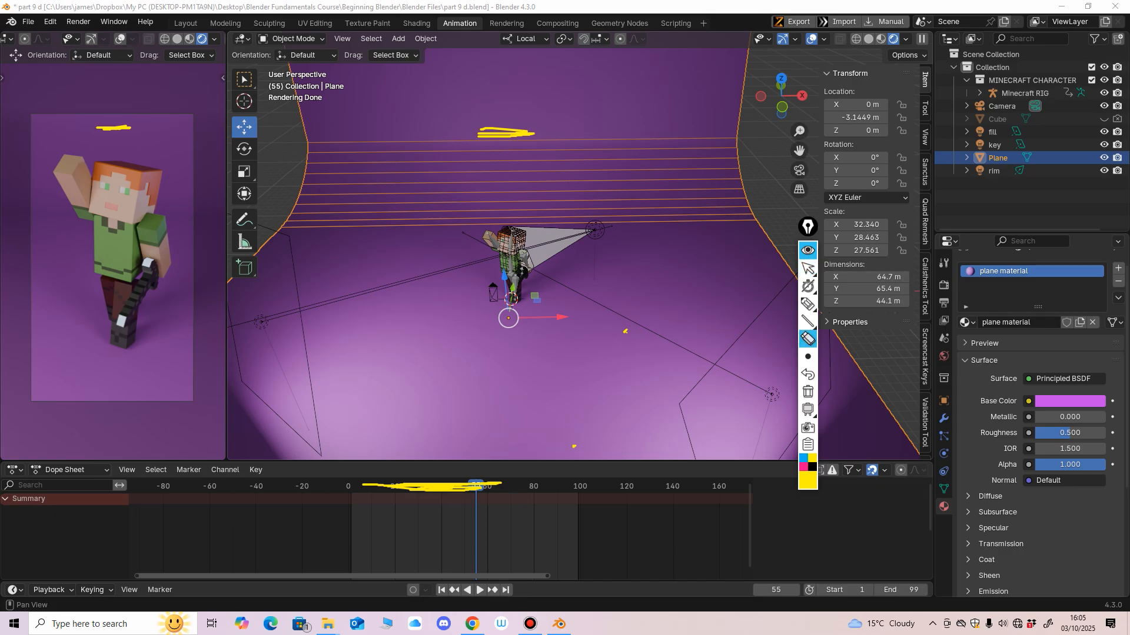
{"action": "left_click", "coordinate": [435, 487]}
{"action": "left_click", "coordinate": [506, 133]}
{"action": "left_click", "coordinate": [113, 127]}
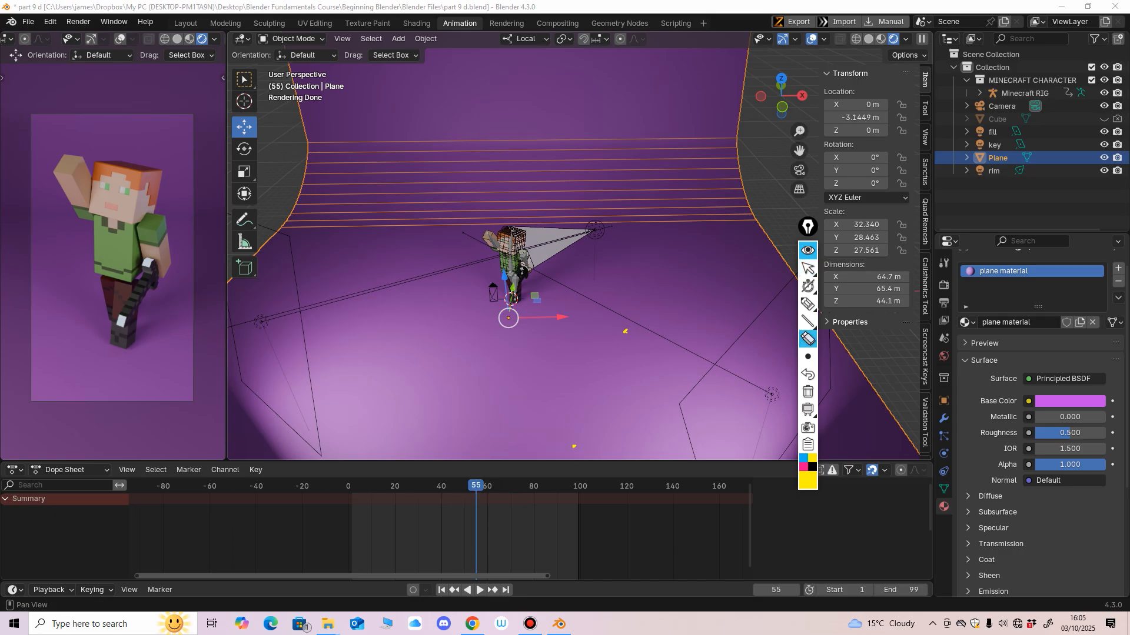
{"action": "left_click", "coordinate": [808, 269]}
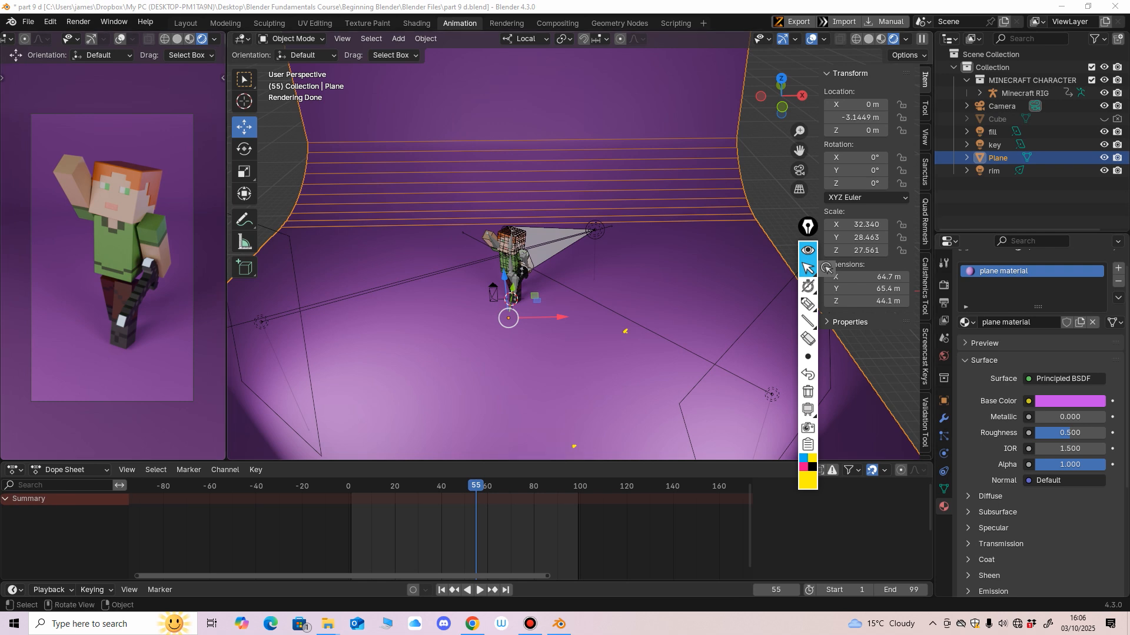
Bring the character into close view in the main viewport and hide the viewport overlays.
{"action": "scroll", "coordinate": [545, 259], "scroll_direction": "up", "scroll_amount": 4}
{"action": "mouse_move", "coordinate": [564, 265]}
{"action": "middle_mouse_down"}
{"action": "mouse_move", "coordinate": [545, 259]}
{"action": "mouse_move", "coordinate": [583, 259]}
{"action": "middle_mouse_up"}
{"action": "scroll", "coordinate": [561, 257], "scroll_direction": "up", "scroll_amount": 3}
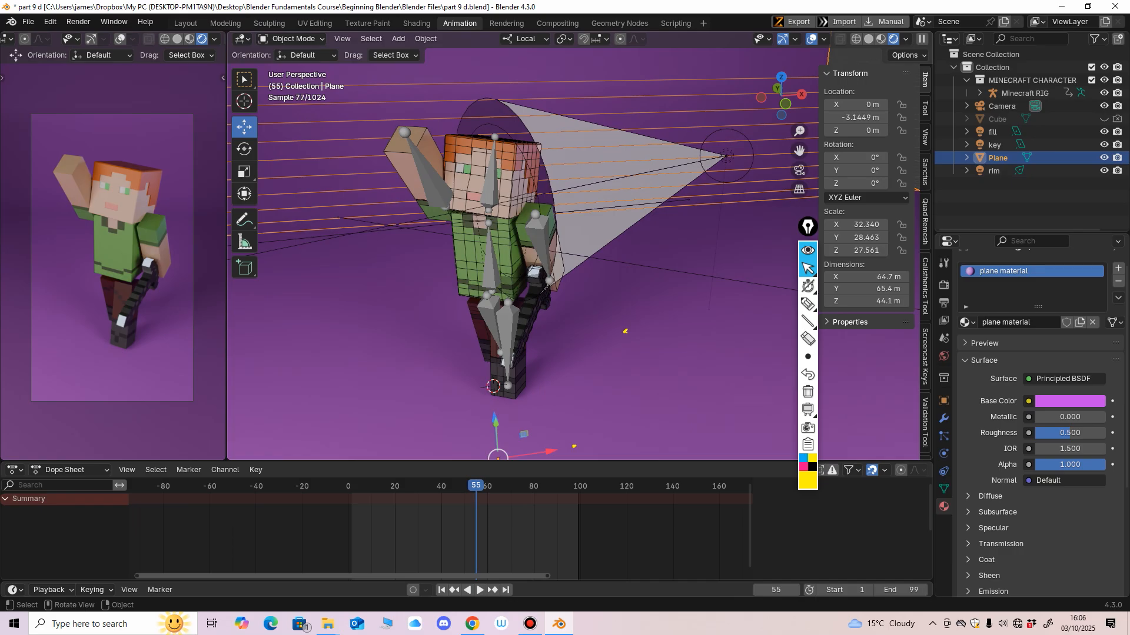
{"action": "scroll", "coordinate": [546, 289], "scroll_direction": "down", "scroll_amount": 1}
{"action": "middle_click_drag", "start_coordinate": [546, 289], "coordinate": [517, 280]}
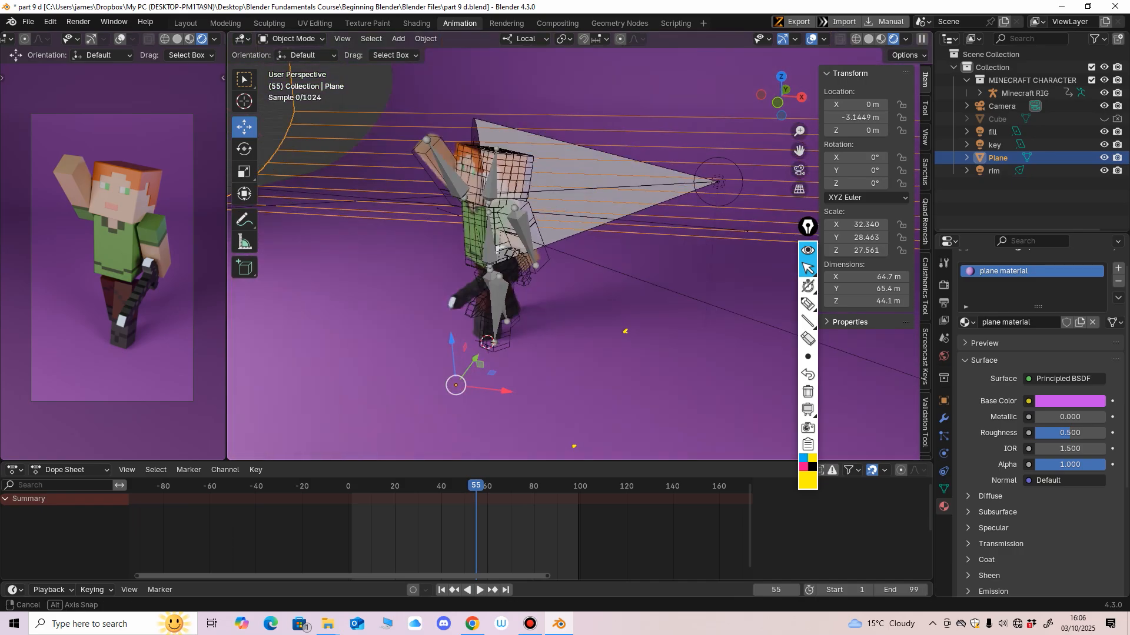
{"action": "left_click", "coordinate": [811, 39]}
Examine the lighting and shadows on the character from several angles in the rendered viewport.
{"action": "scroll", "coordinate": [573, 253], "scroll_direction": "down", "scroll_amount": 2}
{"action": "middle_click_drag", "start_coordinate": [573, 252], "coordinate": [603, 245]}
{"action": "scroll", "coordinate": [660, 246], "scroll_direction": "up", "scroll_amount": 1}
{"action": "scroll", "coordinate": [603, 244], "scroll_direction": "up", "scroll_amount": 1}
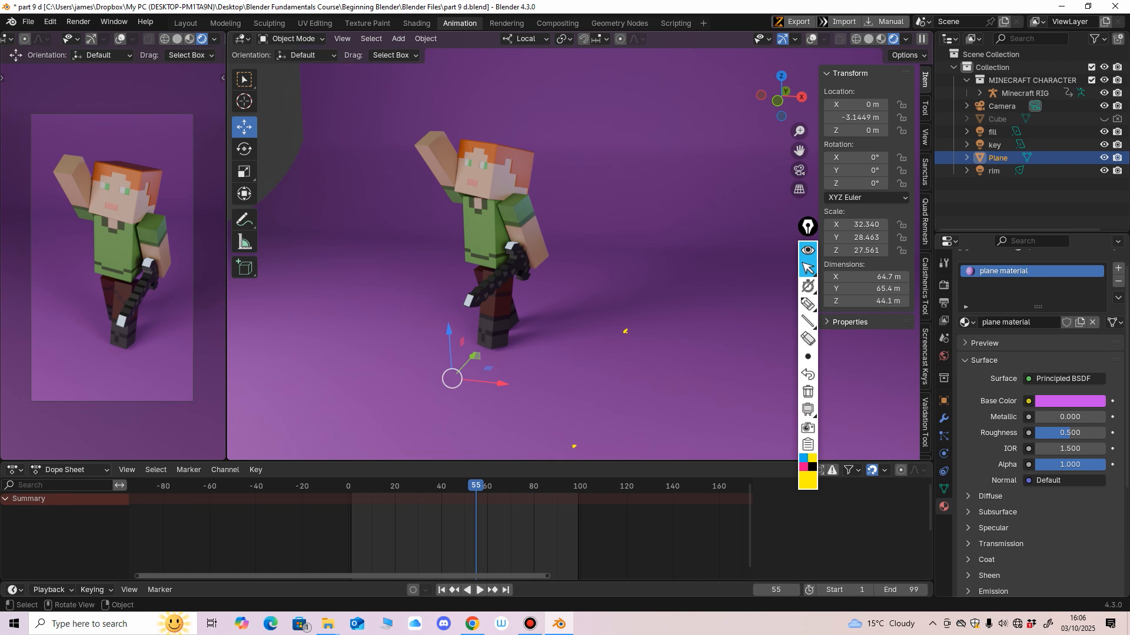
{"action": "middle_click_drag", "start_coordinate": [530, 288], "coordinate": [567, 285]}
{"action": "scroll", "coordinate": [550, 279], "scroll_direction": "down", "scroll_amount": 2}
{"action": "scroll", "coordinate": [567, 286], "scroll_direction": "up", "scroll_amount": 2}
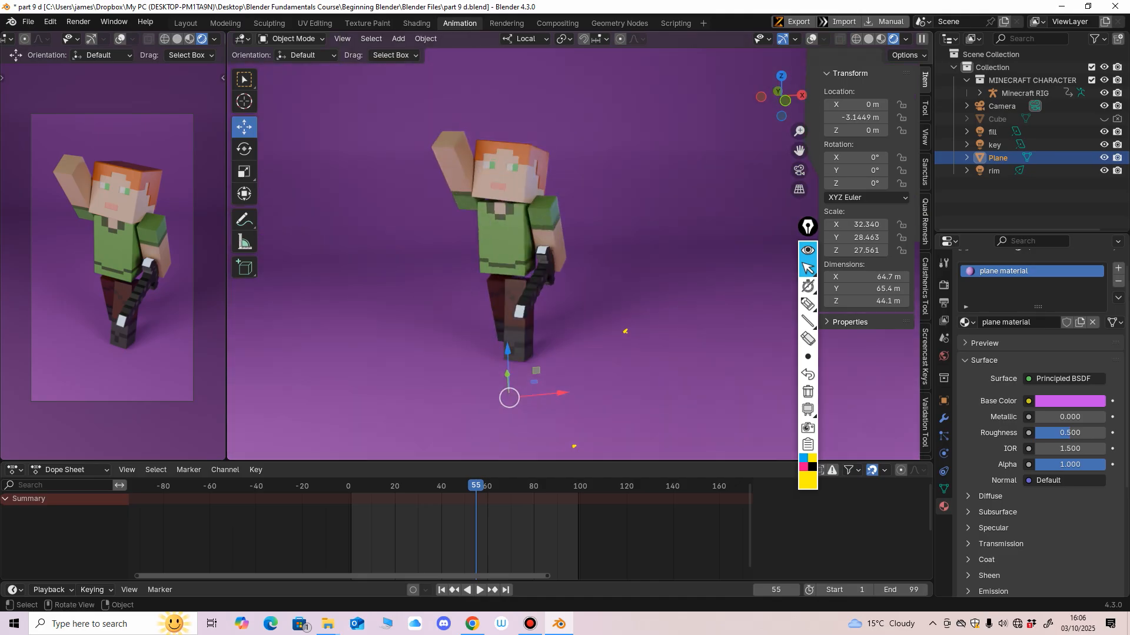